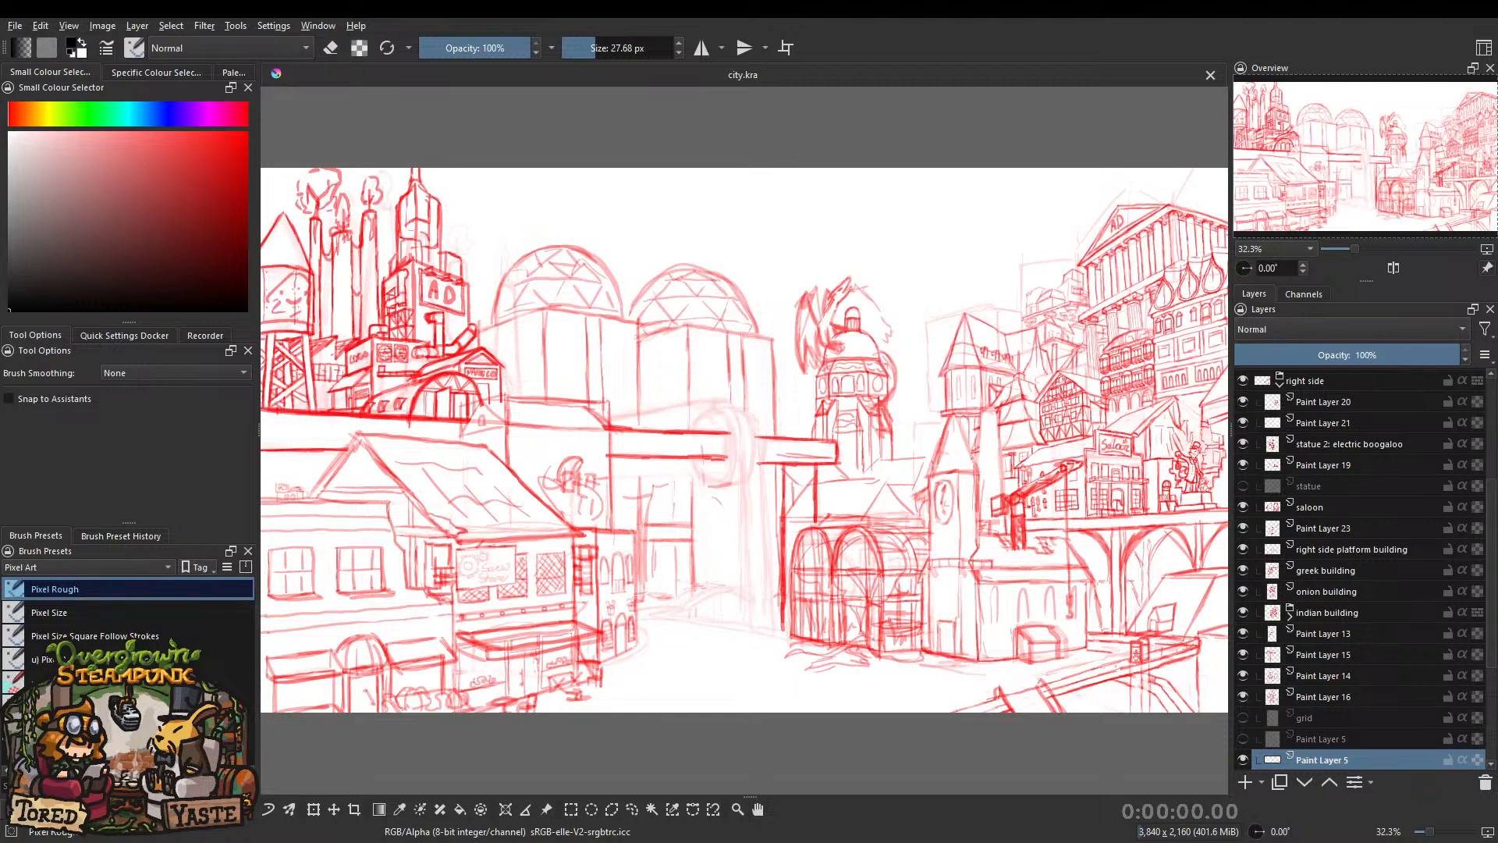
Show the timelapse Recorder settings.
click(209, 336)
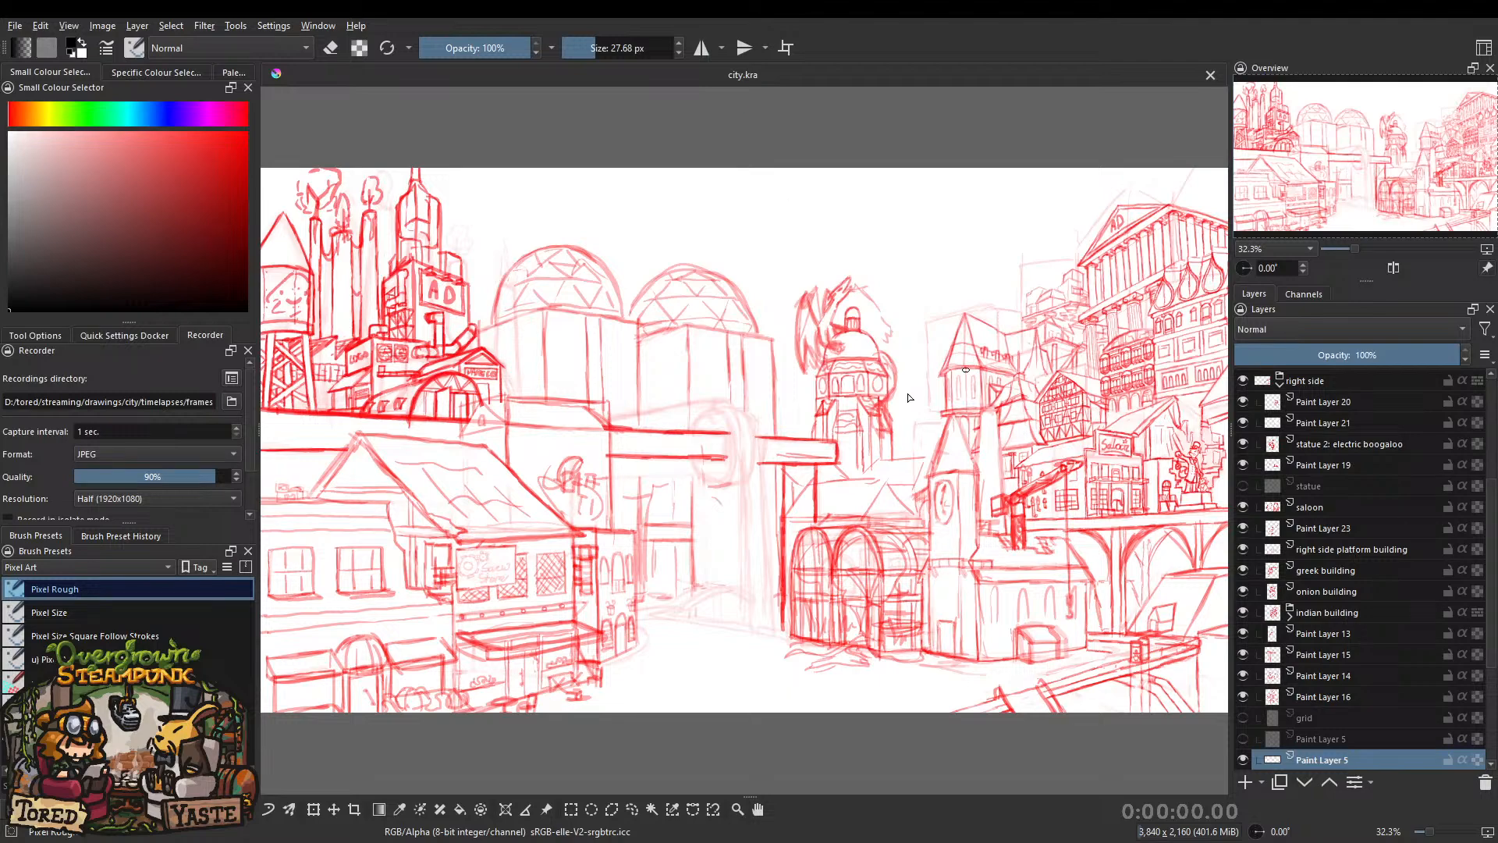
scroll(838, 394, up, 1)
scroll(839, 394, down, 1)
scroll(833, 399, up, 1)
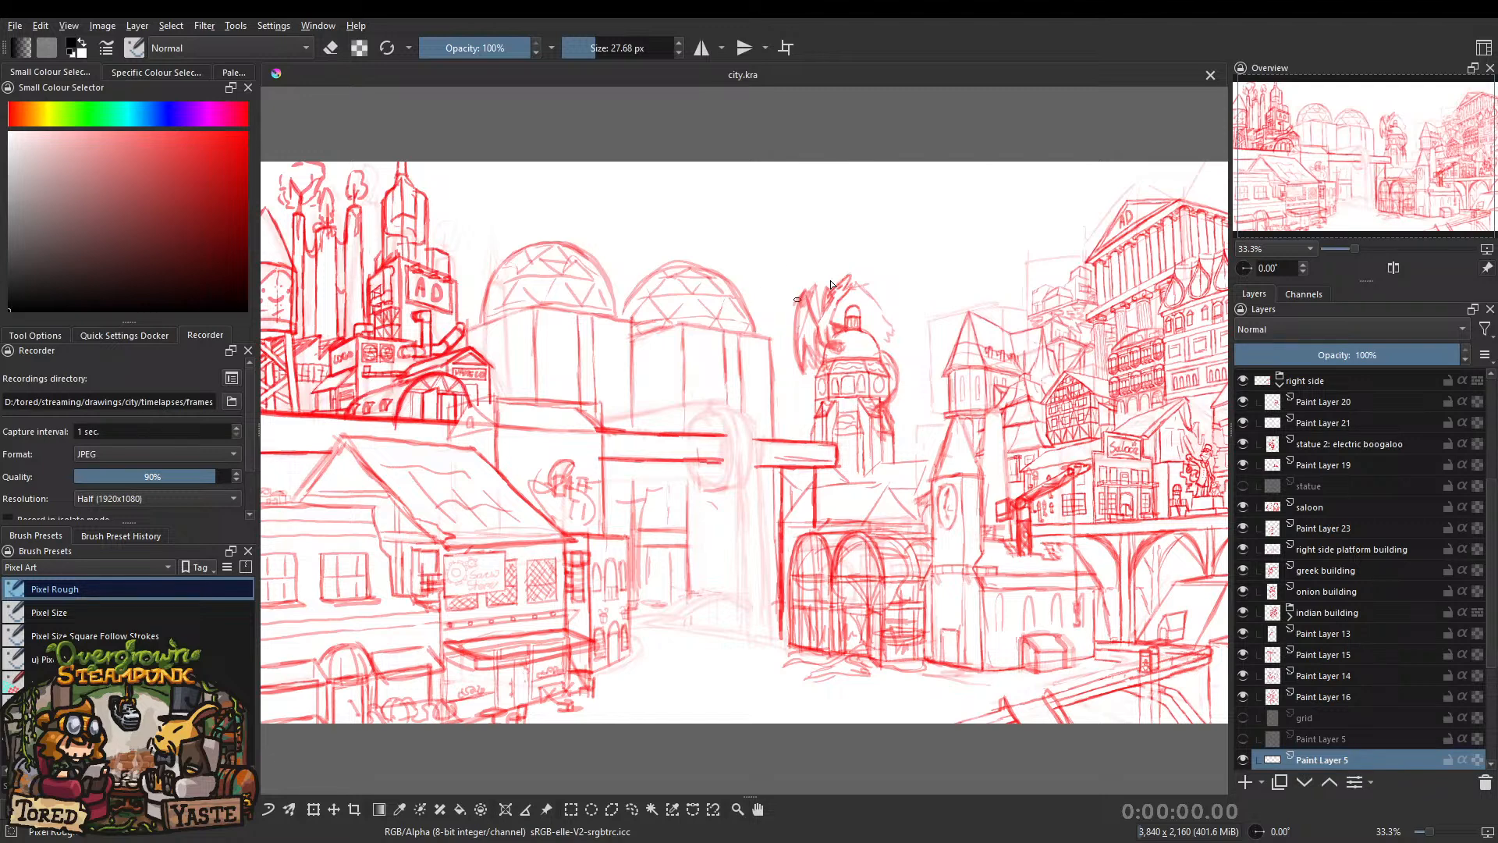
Collapse the "right side" group in the layer stack.
scroll(1308, 670, down, 3)
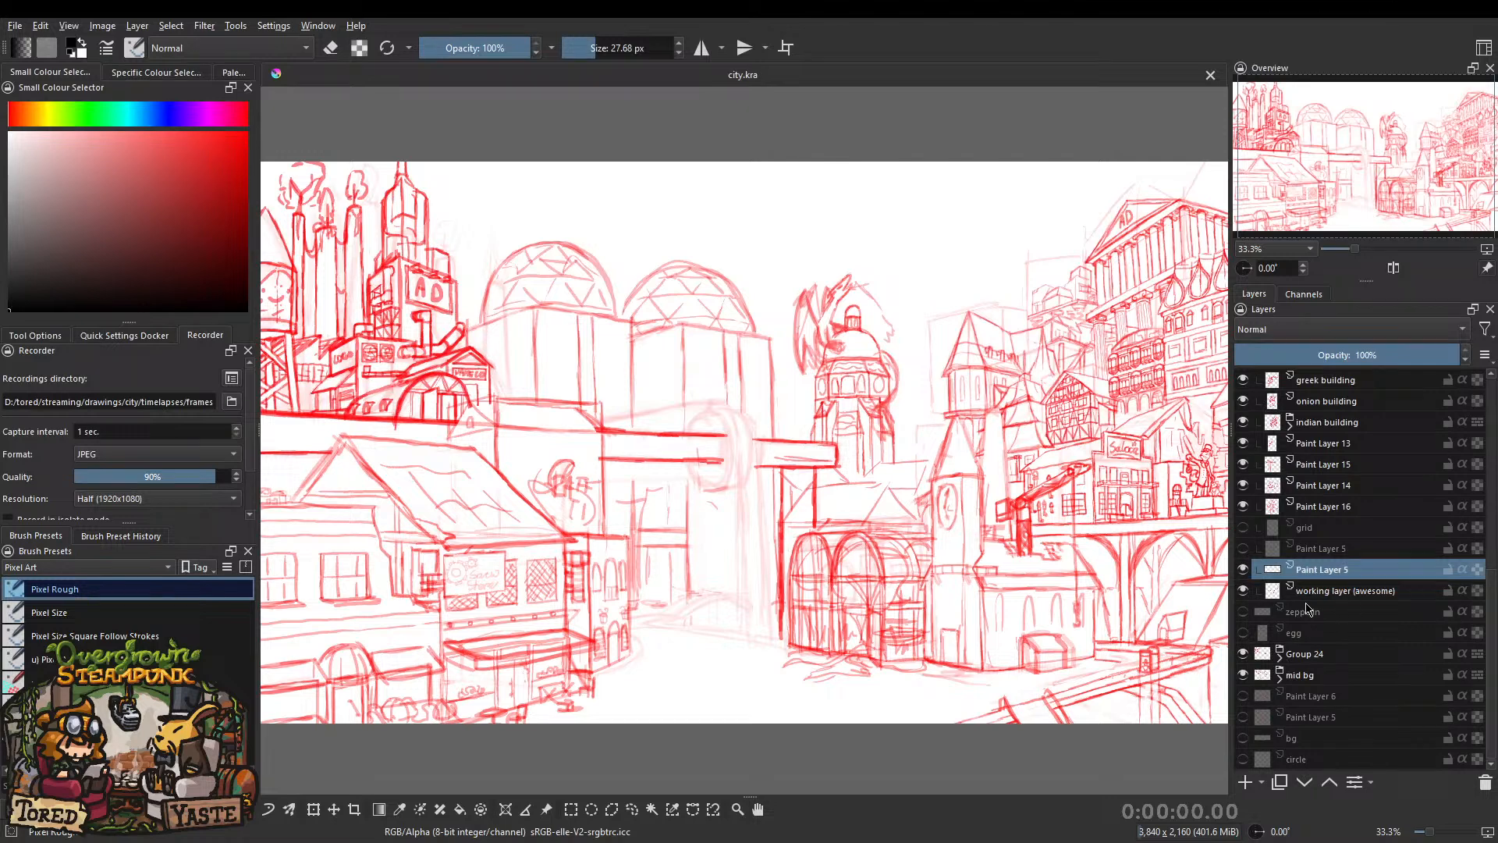
scroll(1309, 609, up, 2)
scroll(1326, 636, up, 2)
scroll(1308, 646, up, 3)
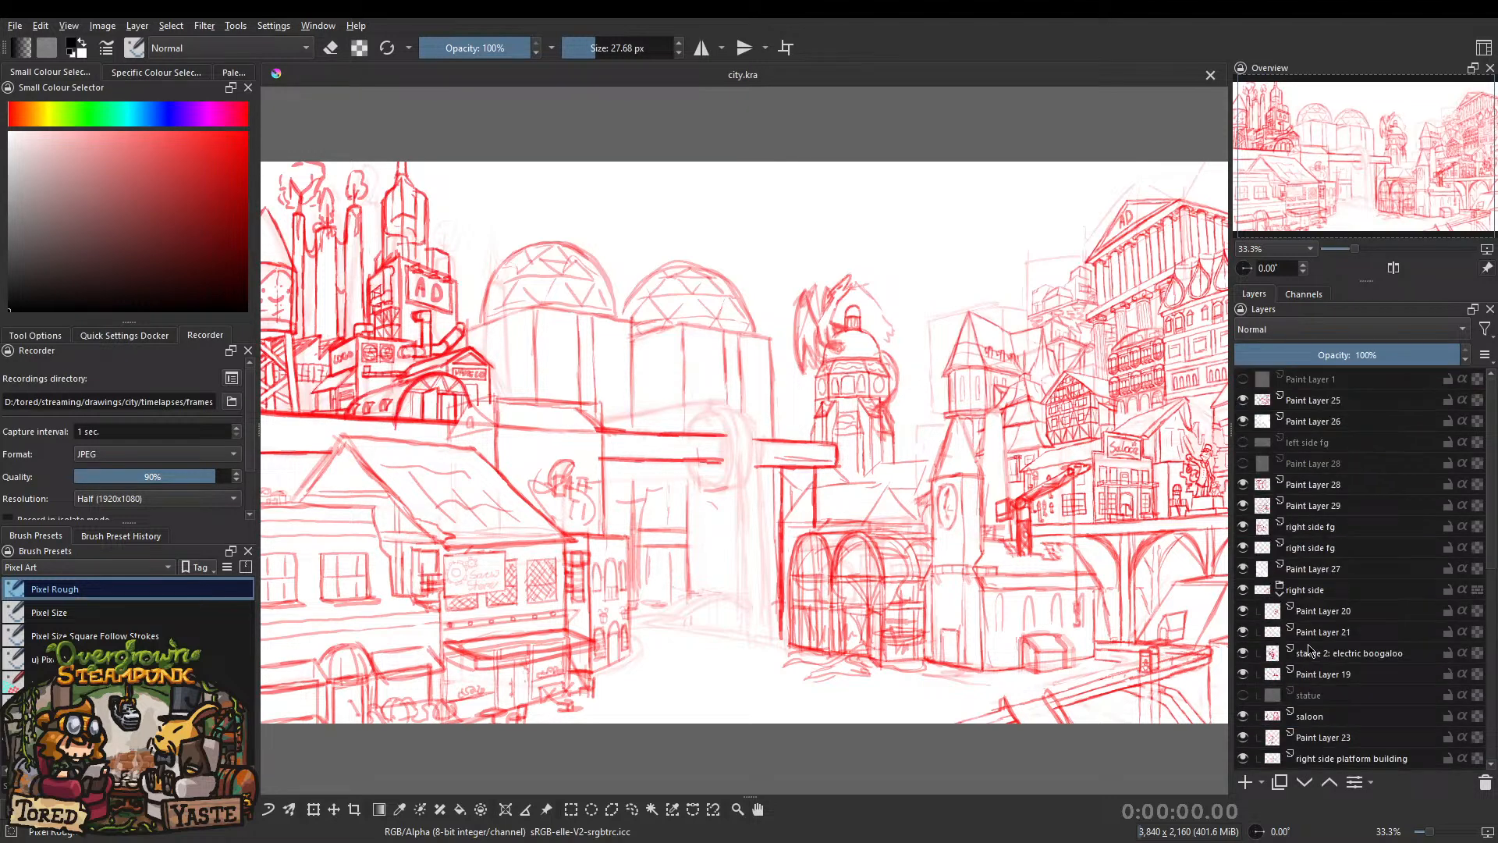
click(1279, 593)
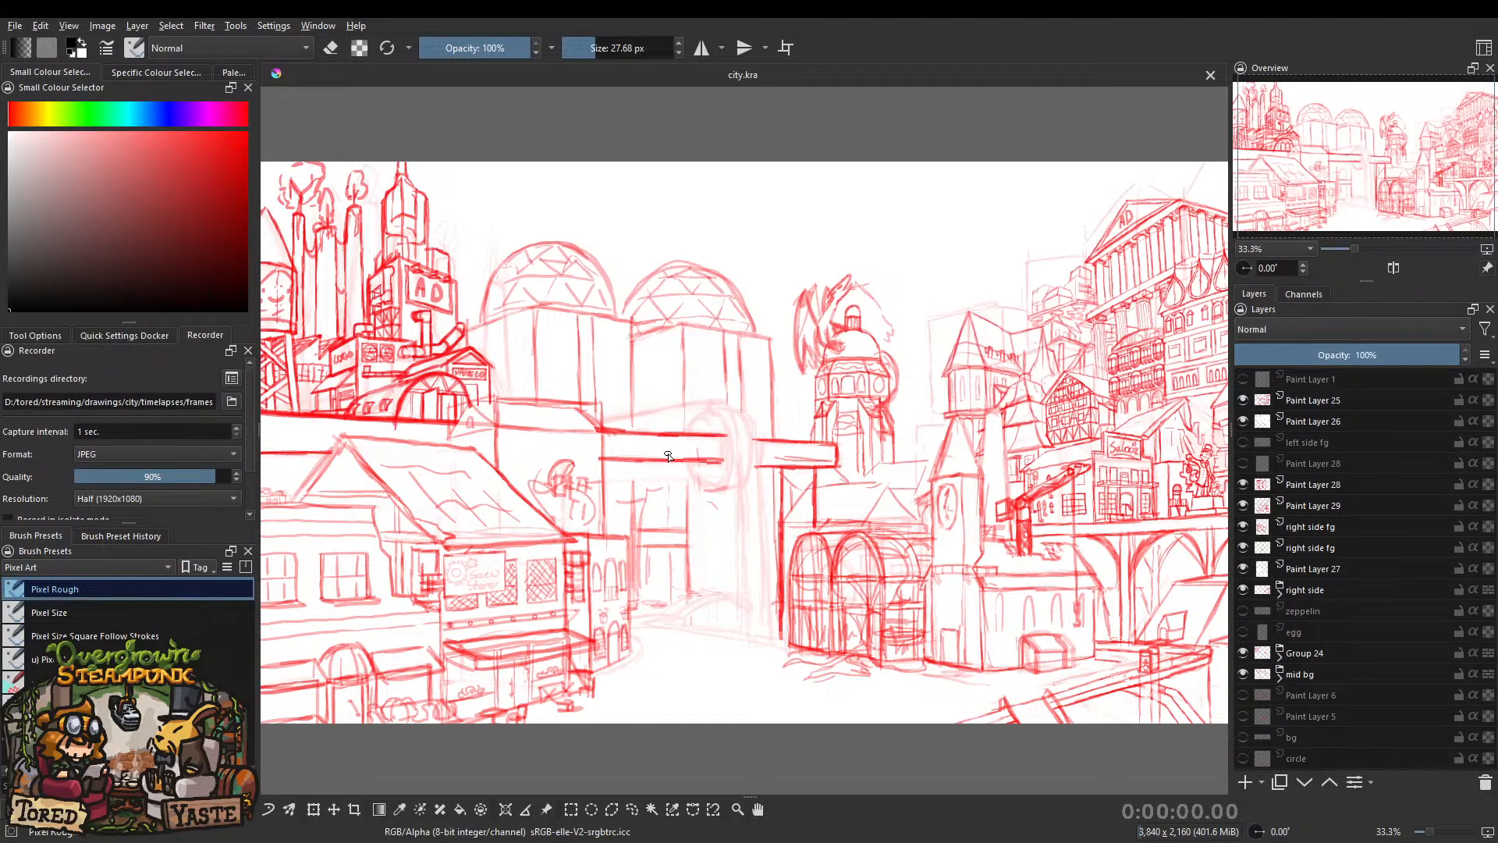
Check what Paint Layer 25 contains by toggling its visibility, and rename it "left fg".
click(1243, 401)
click(1246, 404)
double_click(1340, 400)
text(left f)
text(g)
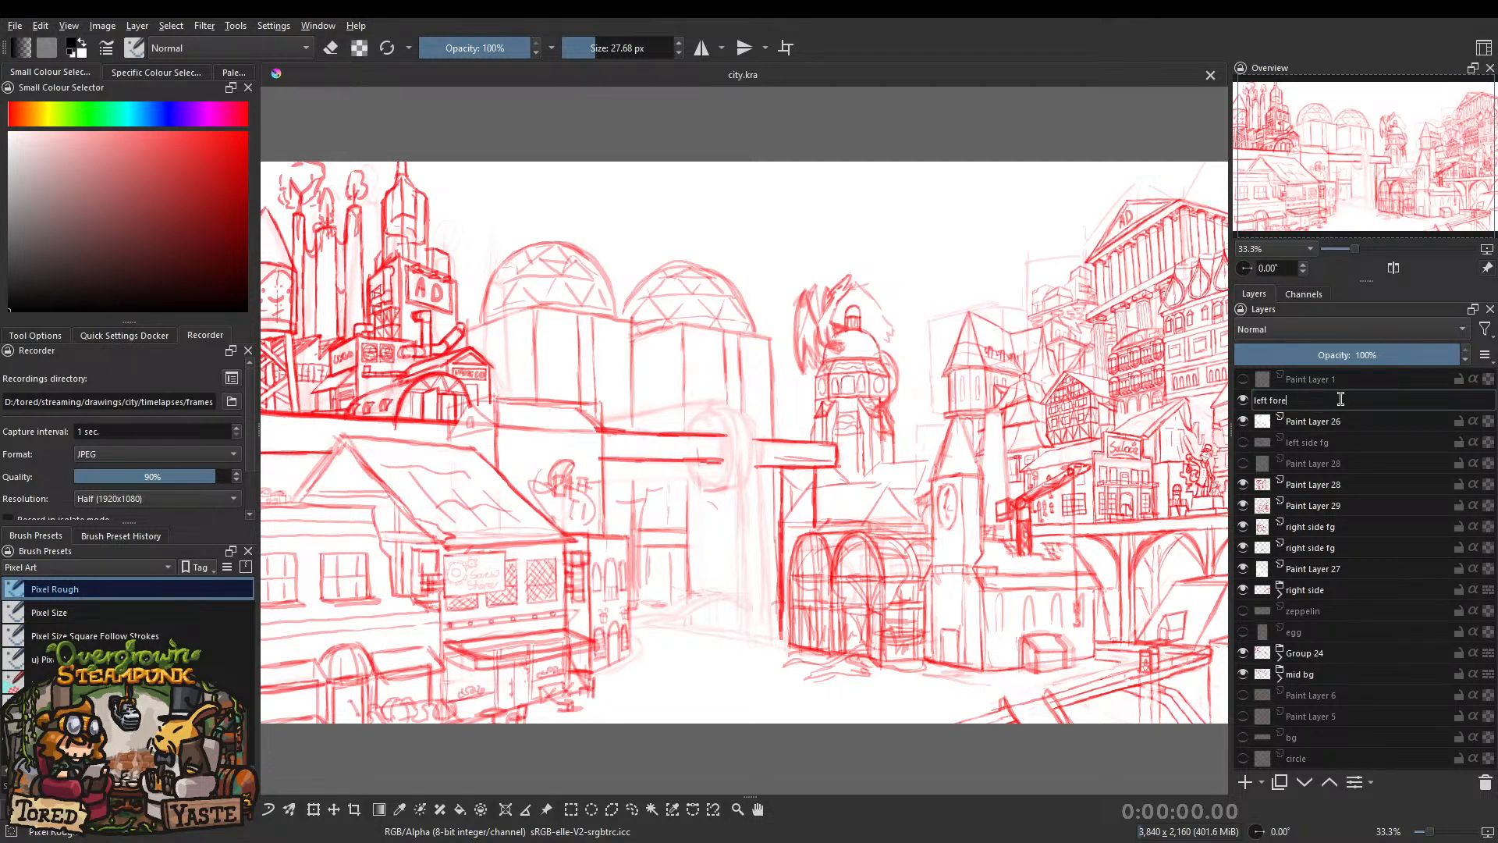
key(Return)
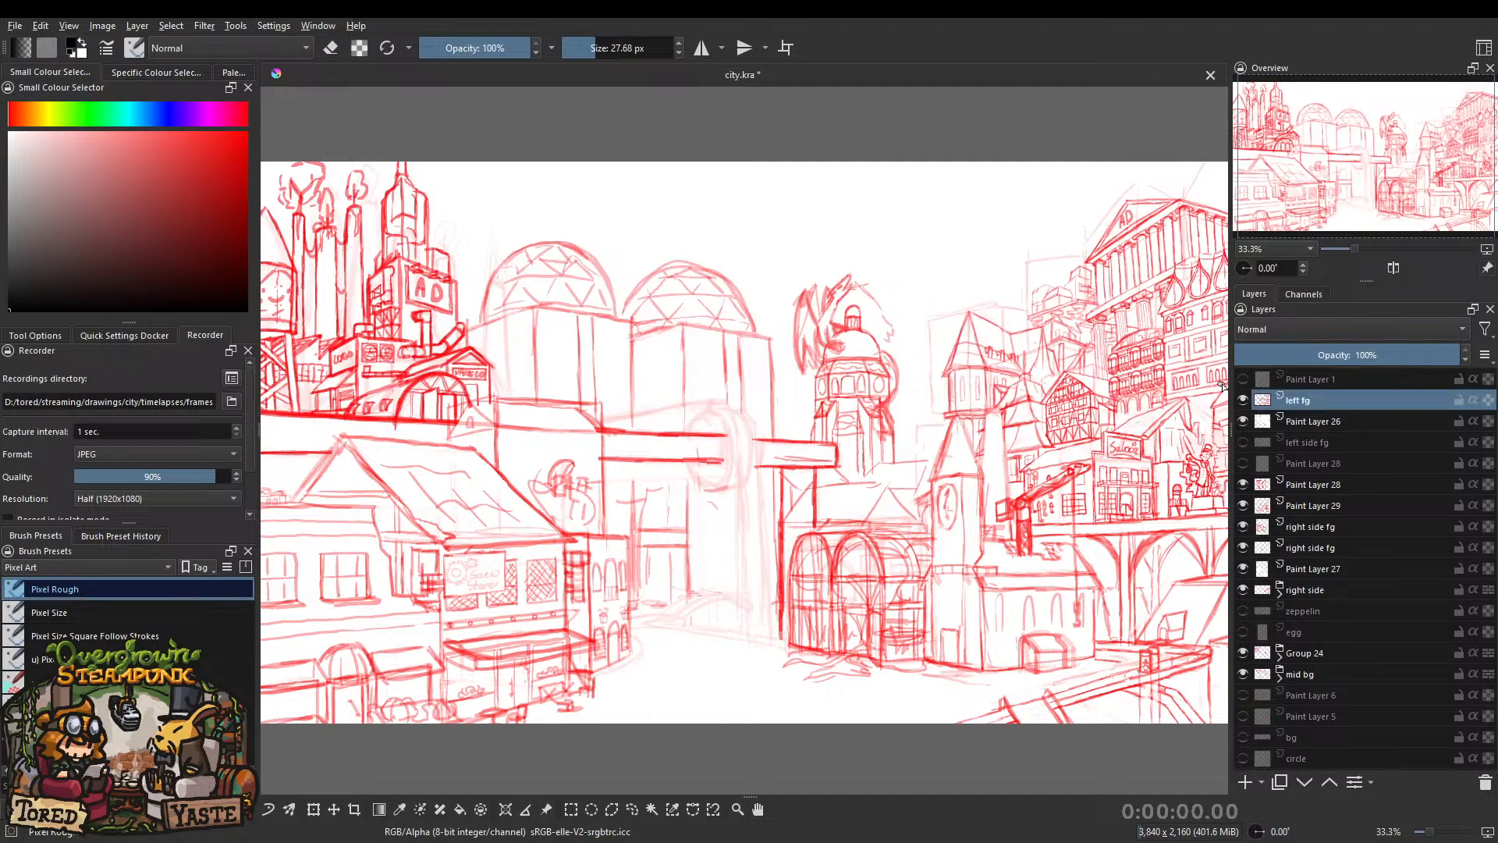
Check the contents of the hidden Paint Layer 1 and rename it "unused pipe".
click(1243, 380)
click(1243, 380)
click(1243, 382)
click(1243, 382)
double_click(1330, 379)
text(unused pipe)
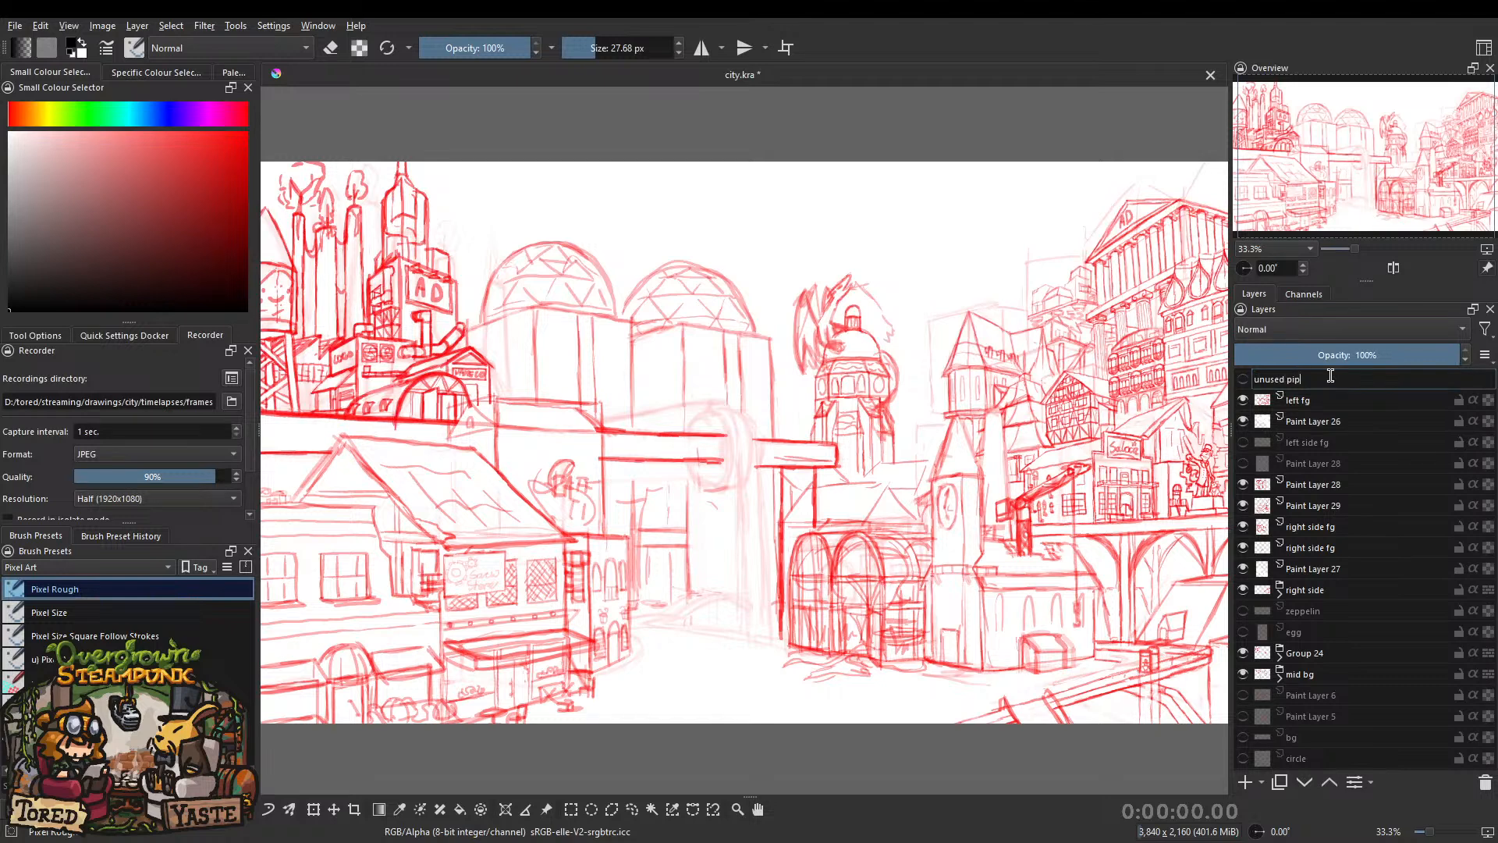
key(Return)
Toggle Paint Layer 26 to identify its contents and rename it "white".
click(1243, 421)
click(1243, 421)
click(1243, 421)
click(1243, 421)
click(1242, 421)
click(1242, 422)
click(1342, 421)
double_click(1326, 421)
text(white)
key(Return)
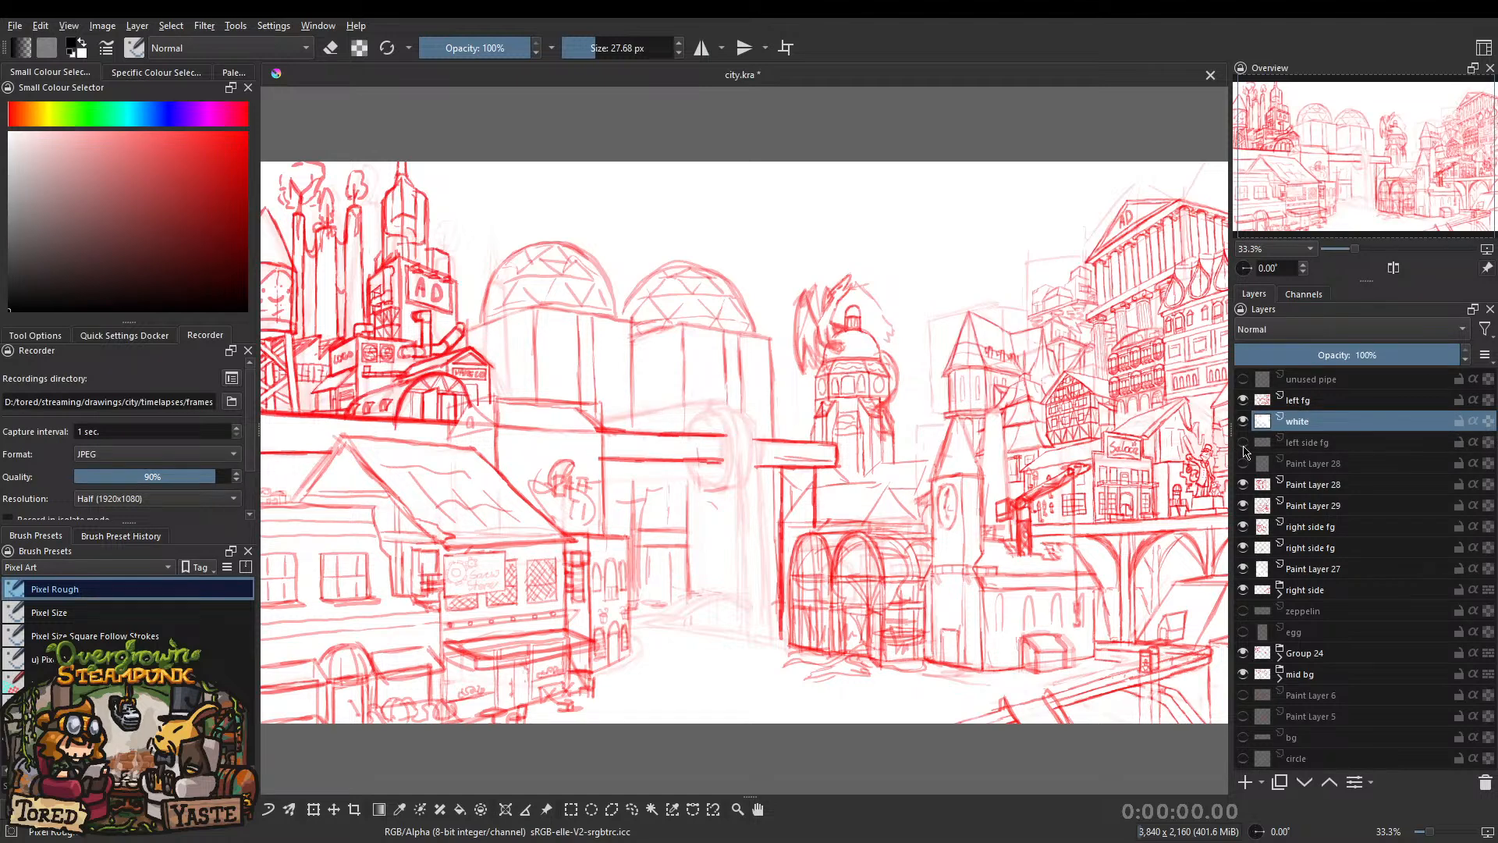
Check the hidden "left side fg" layer by toggling its visibility and rename it "old left fg".
click(1243, 442)
click(1244, 442)
click(1243, 443)
click(1244, 442)
double_click(1356, 441)
text(old )
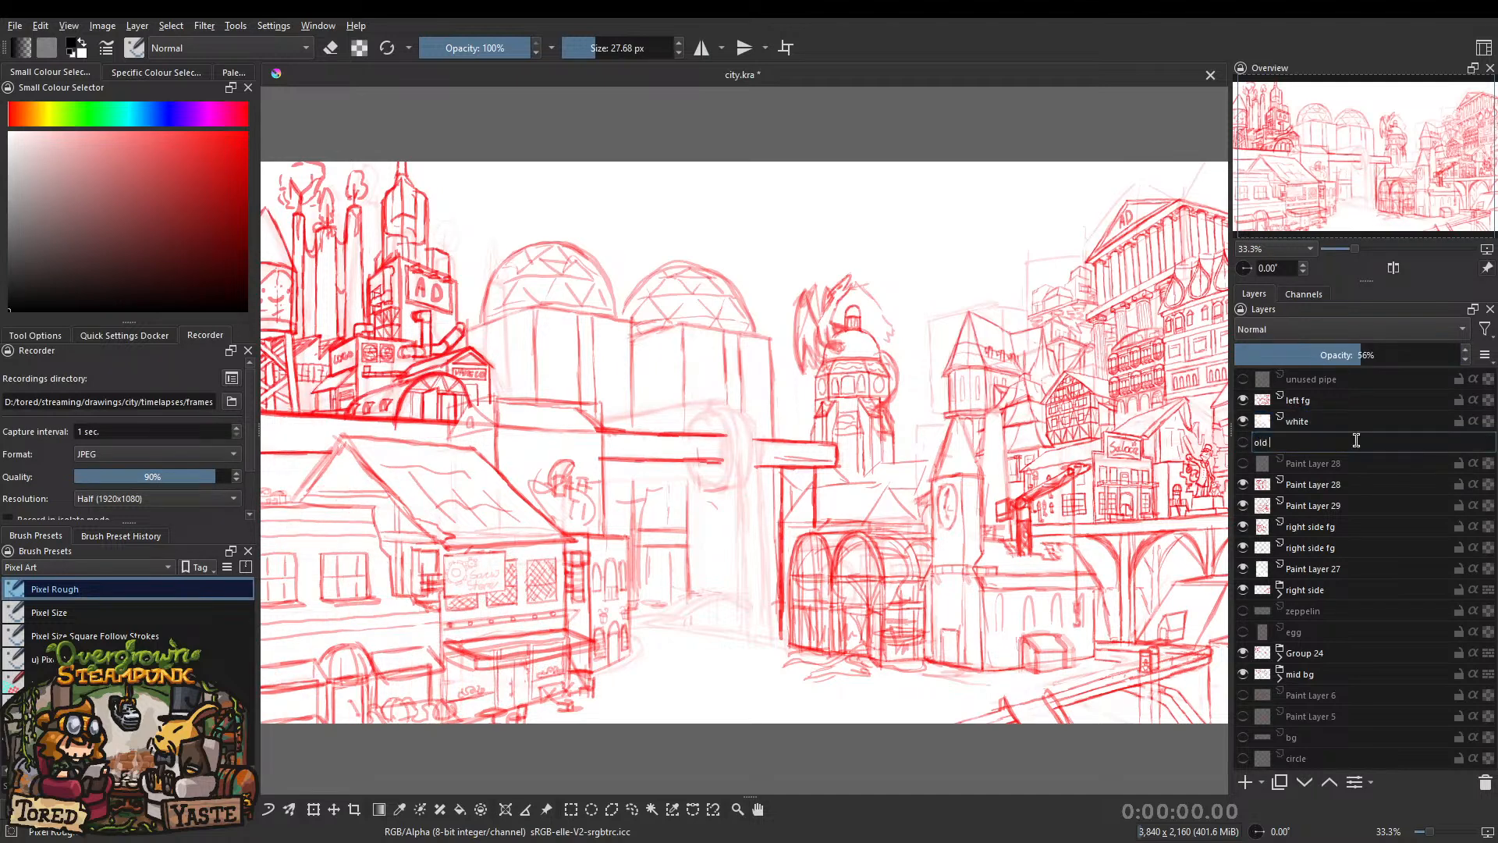
text(left fg)
key(Return)
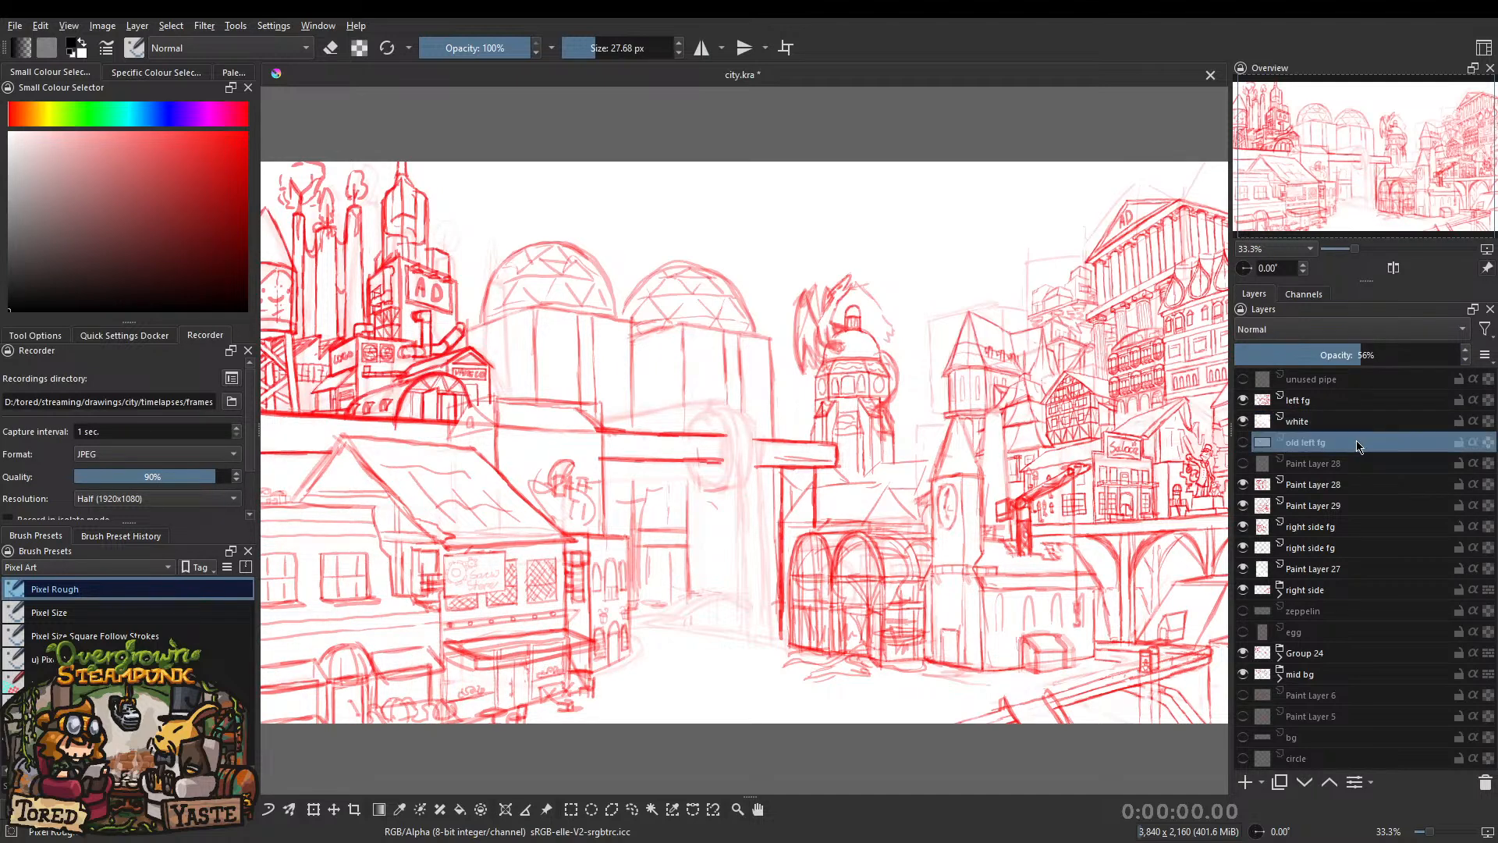
Identify the contents of the hidden Paint Layer 28, keep it hidden and rename it "greenhouse box".
click(1244, 462)
click(1244, 463)
click(1244, 462)
click(1243, 462)
click(1243, 463)
click(1244, 463)
click(1243, 463)
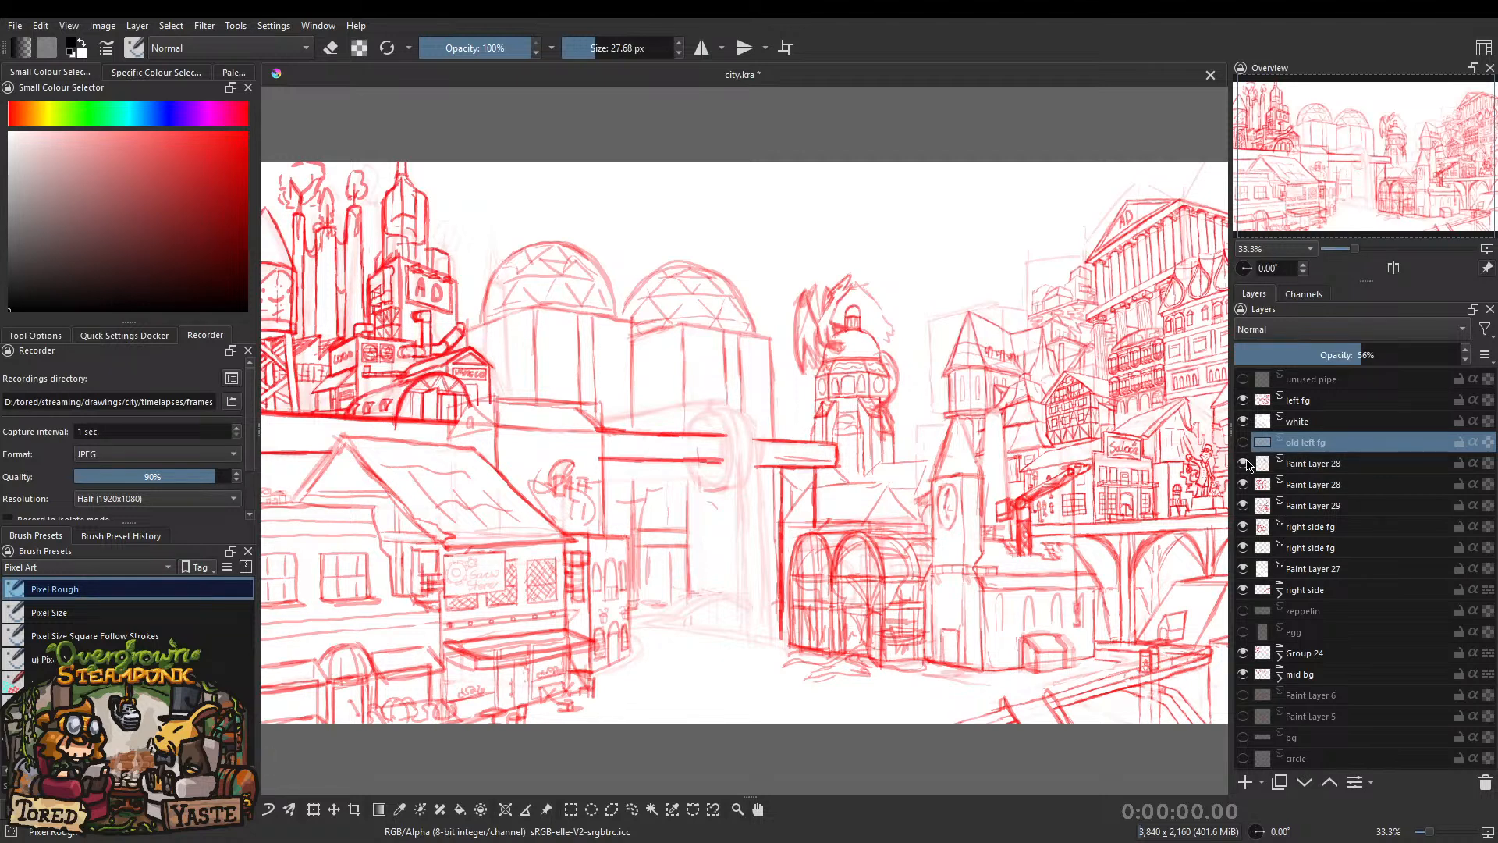
click(1244, 463)
double_click(1331, 463)
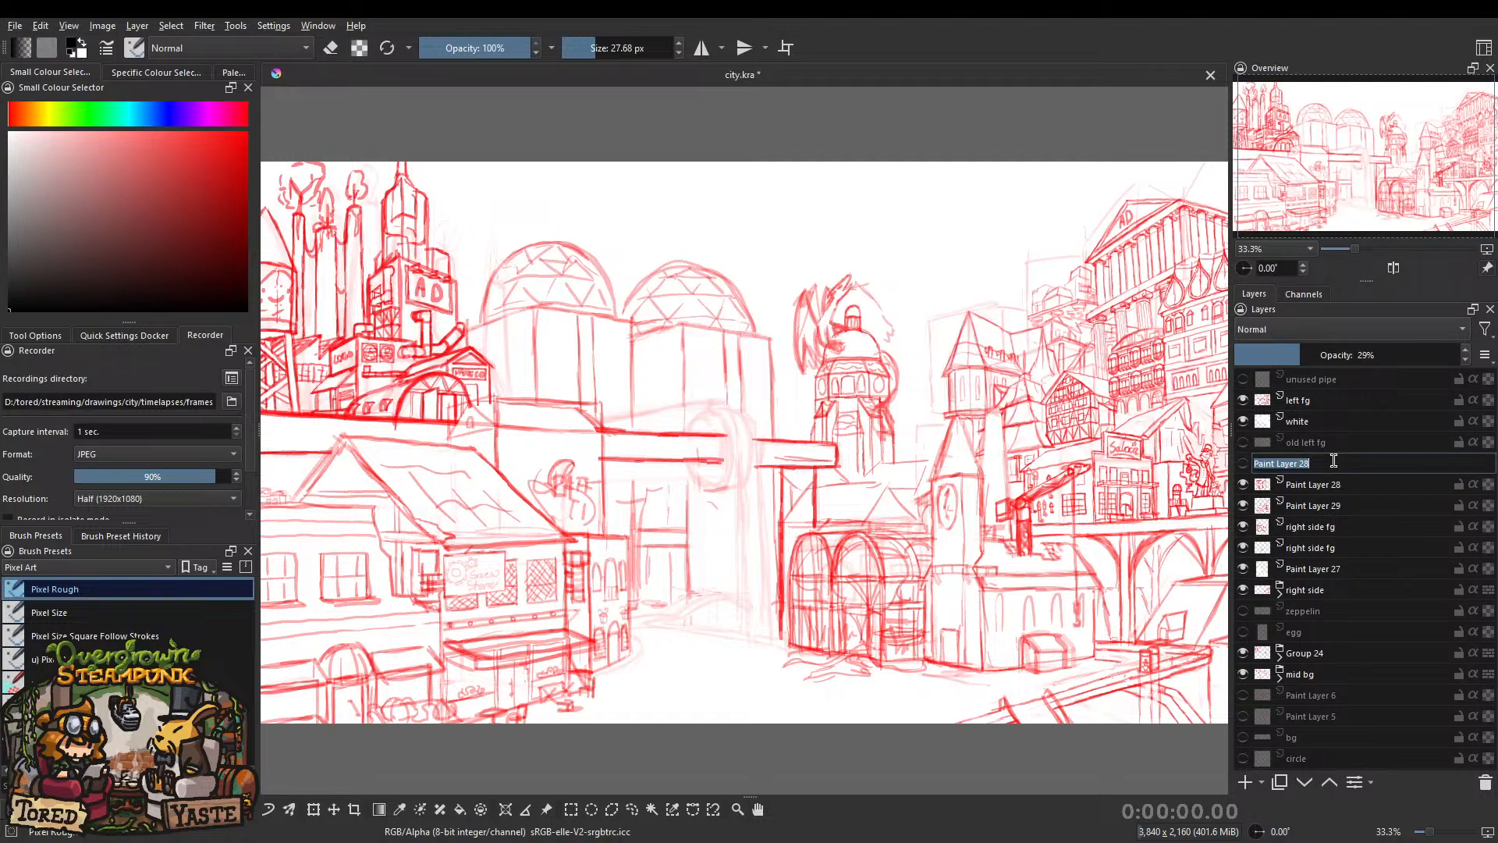
text(greenhouse box)
key(Return)
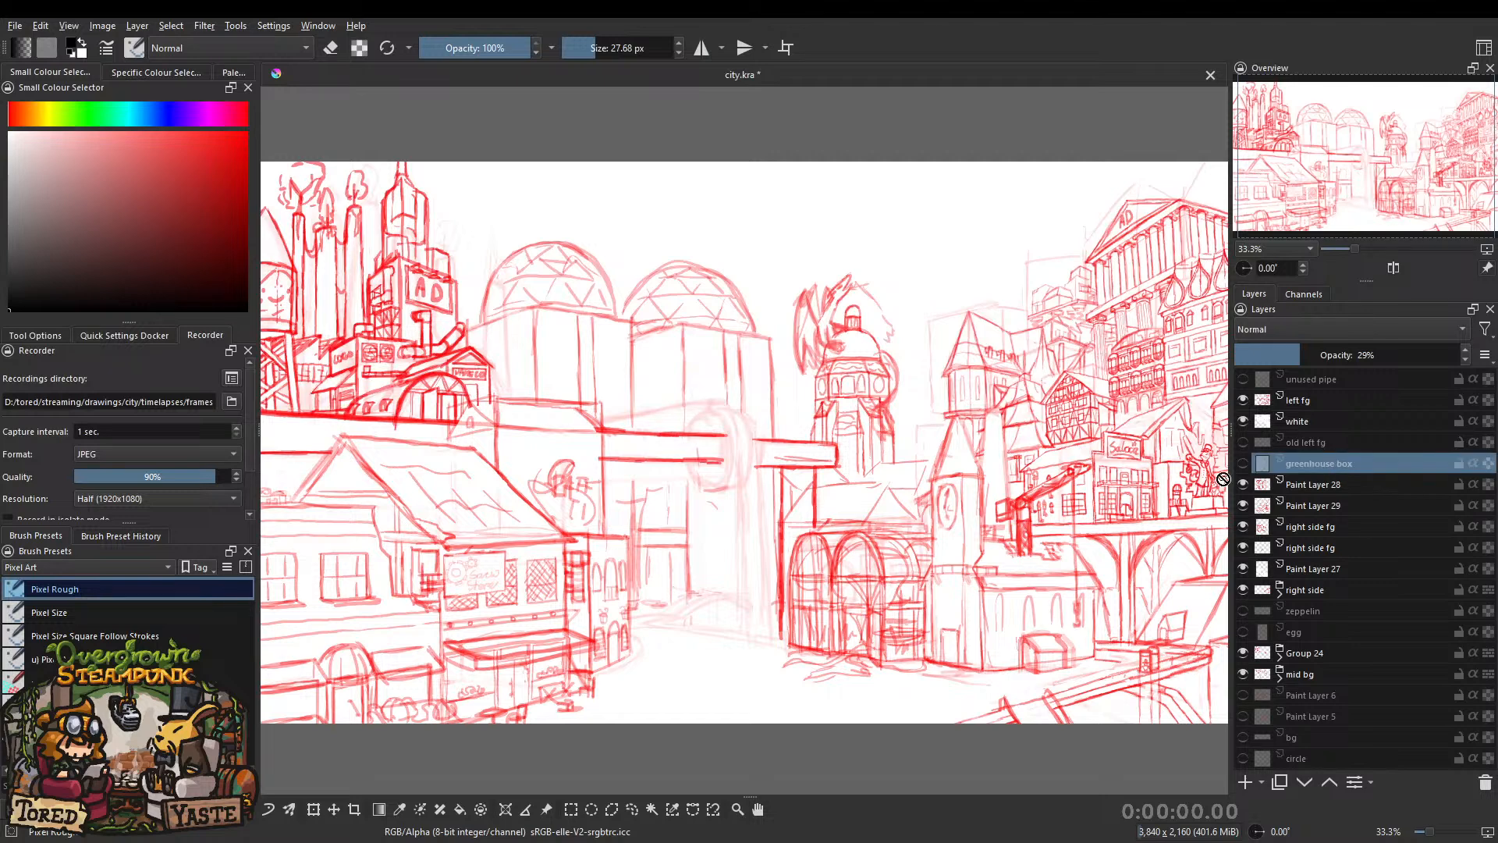
Rename the visible Paint Layer 28 as "greenhouse".
click(1365, 492)
double_click(1363, 485)
text(greenhouse)
key(Return)
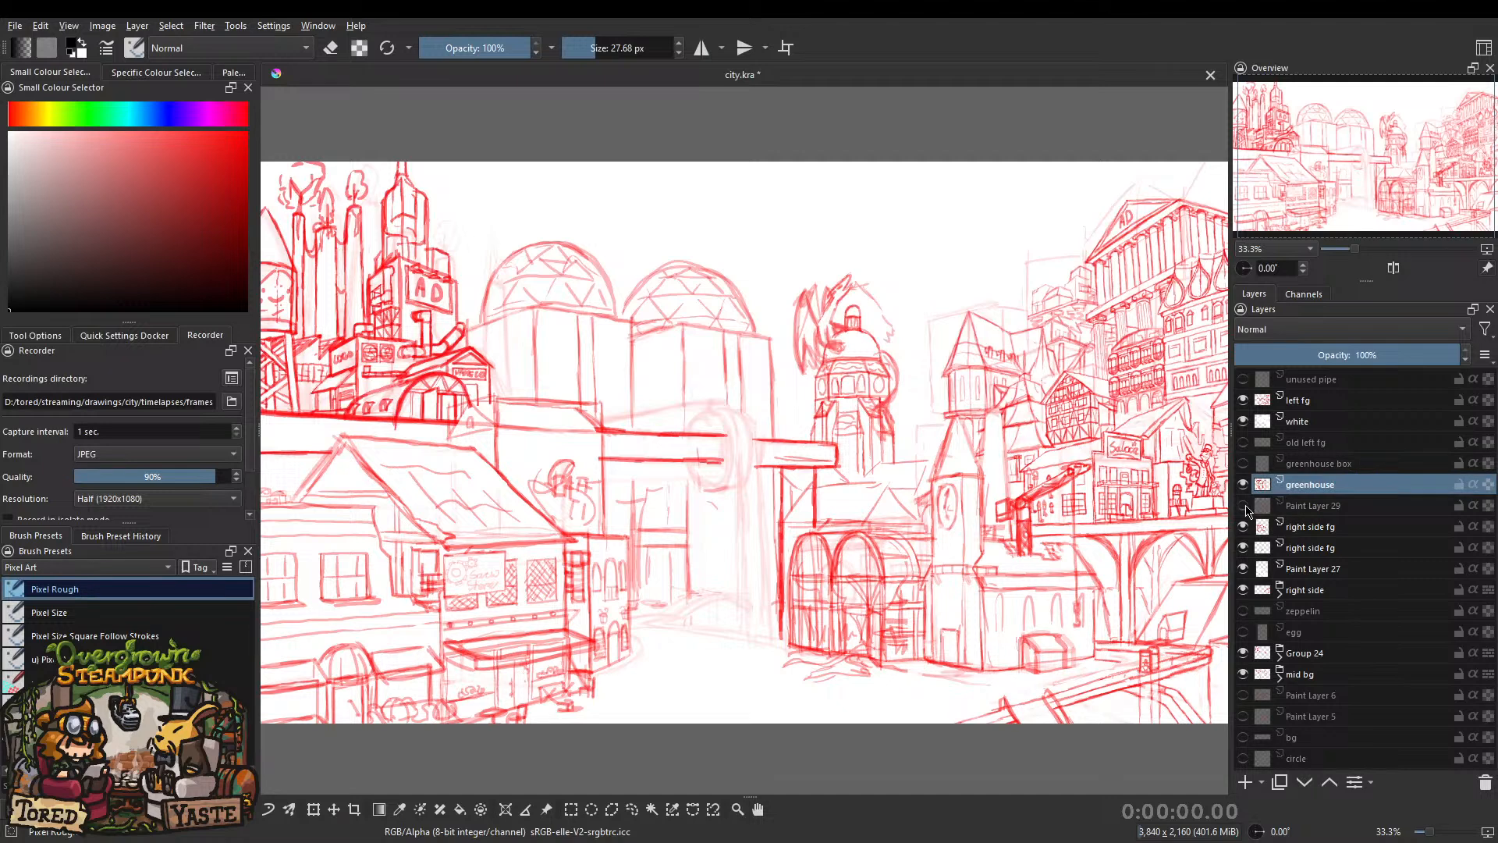
Rename Paint Layer 29 as "greenhouse plants".
double_click(1338, 507)
text(green)
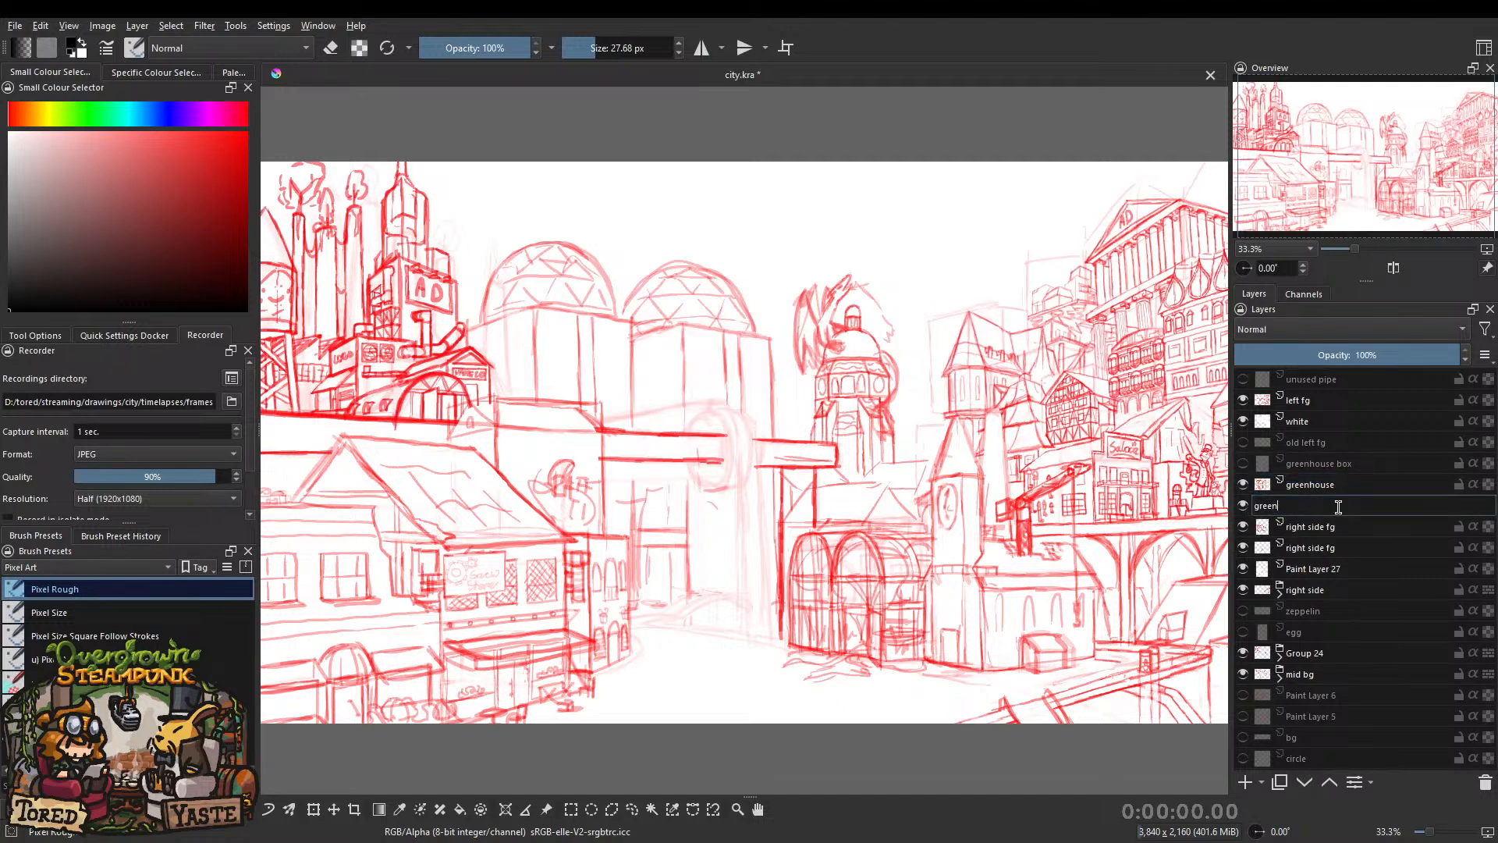
text(house plants)
key(Return)
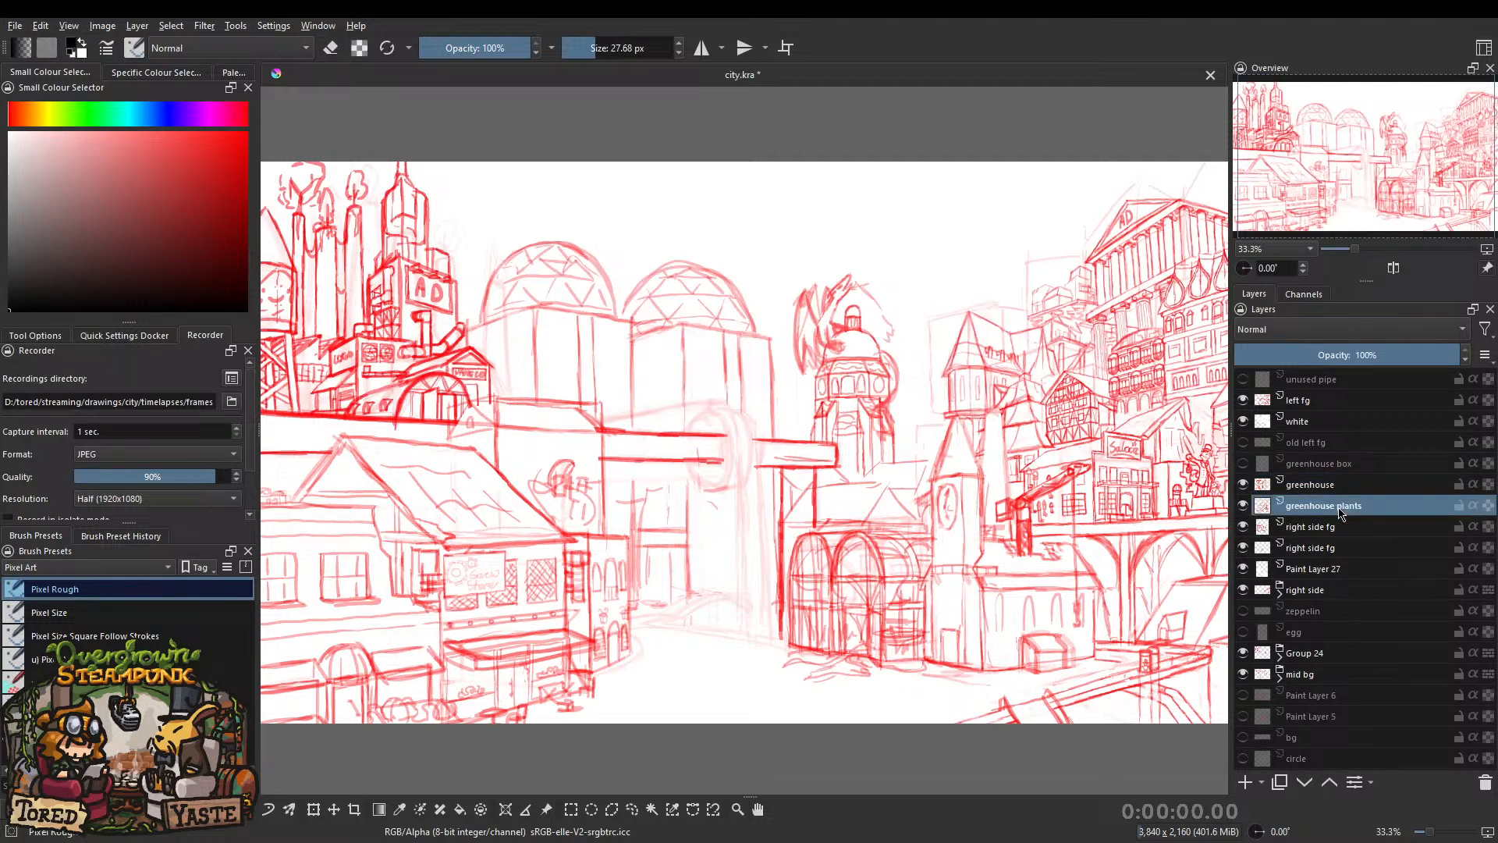
Toggle the two "right side fg" layers to tell them apart and rename the lower one "discontinued factory".
click(1242, 526)
click(1243, 527)
click(1245, 549)
click(1244, 549)
click(1244, 550)
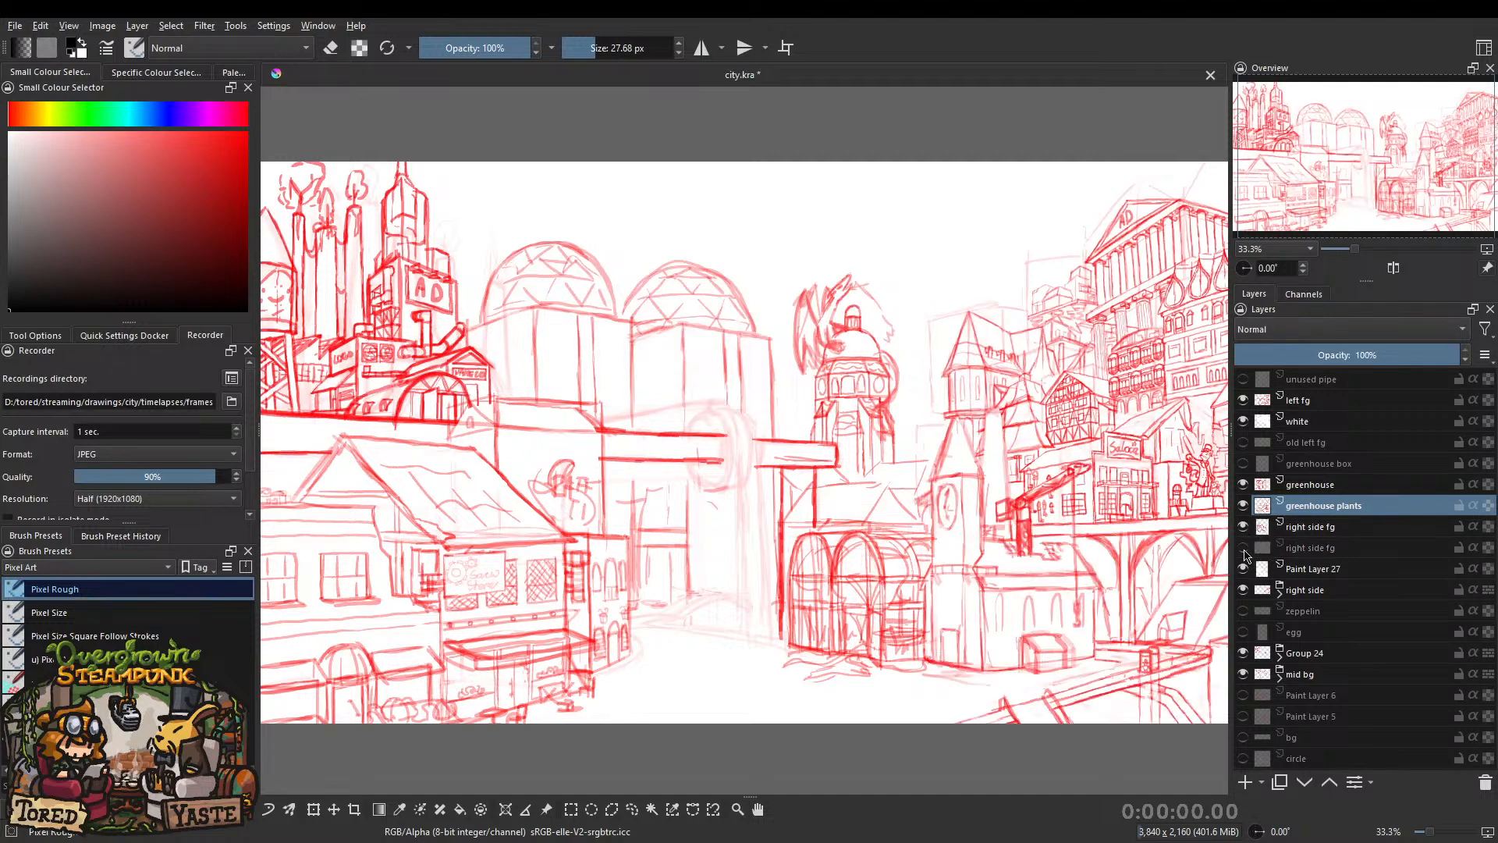
click(1245, 554)
click(1245, 554)
click(1245, 554)
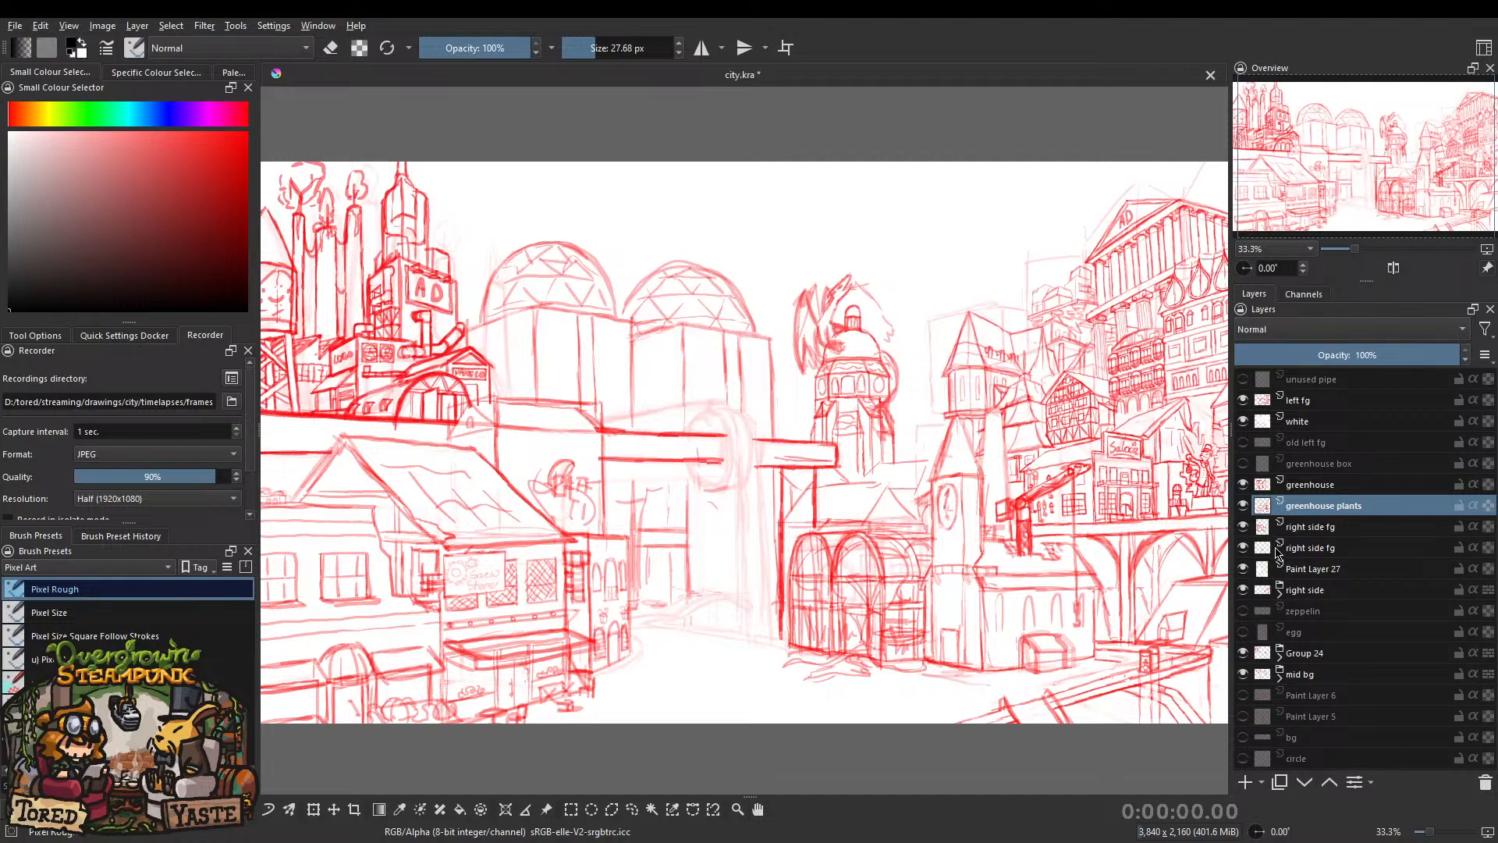
double_click(1330, 547)
text(factory)
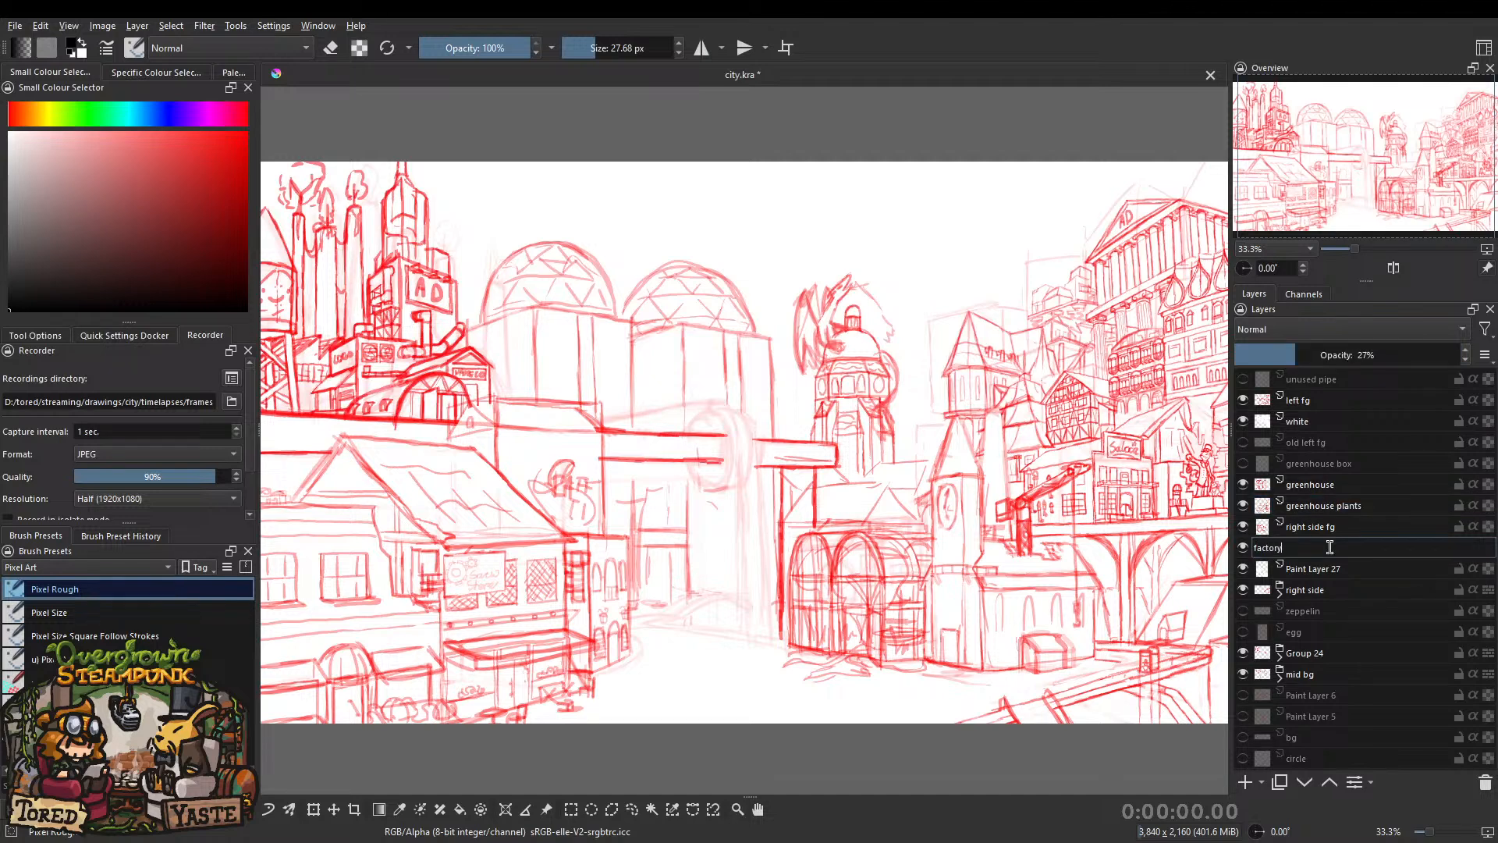
text(discontinu)
text(ed)
key(Return)
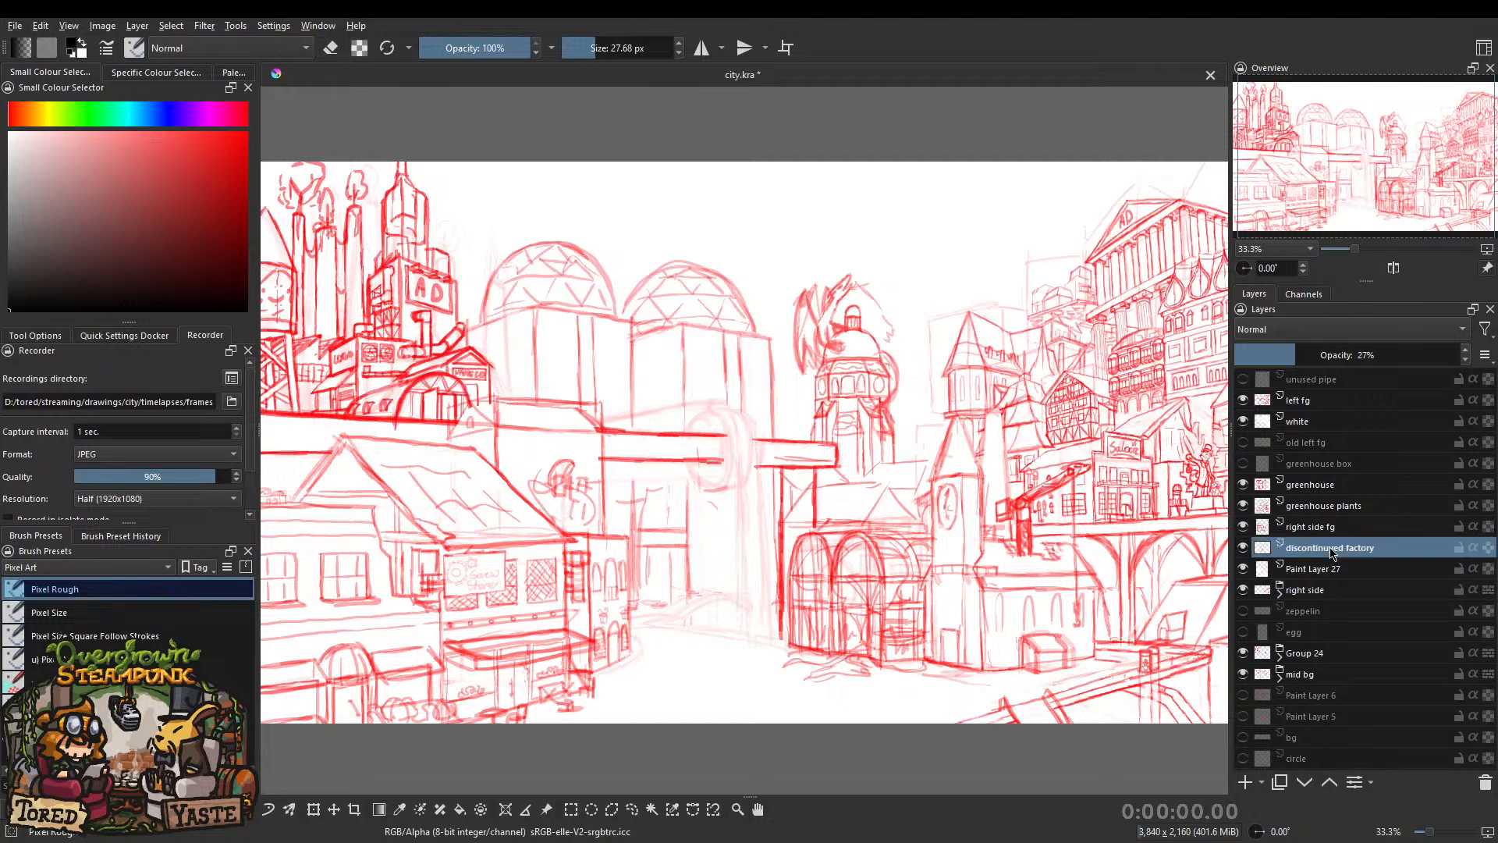
double_click(1331, 550)
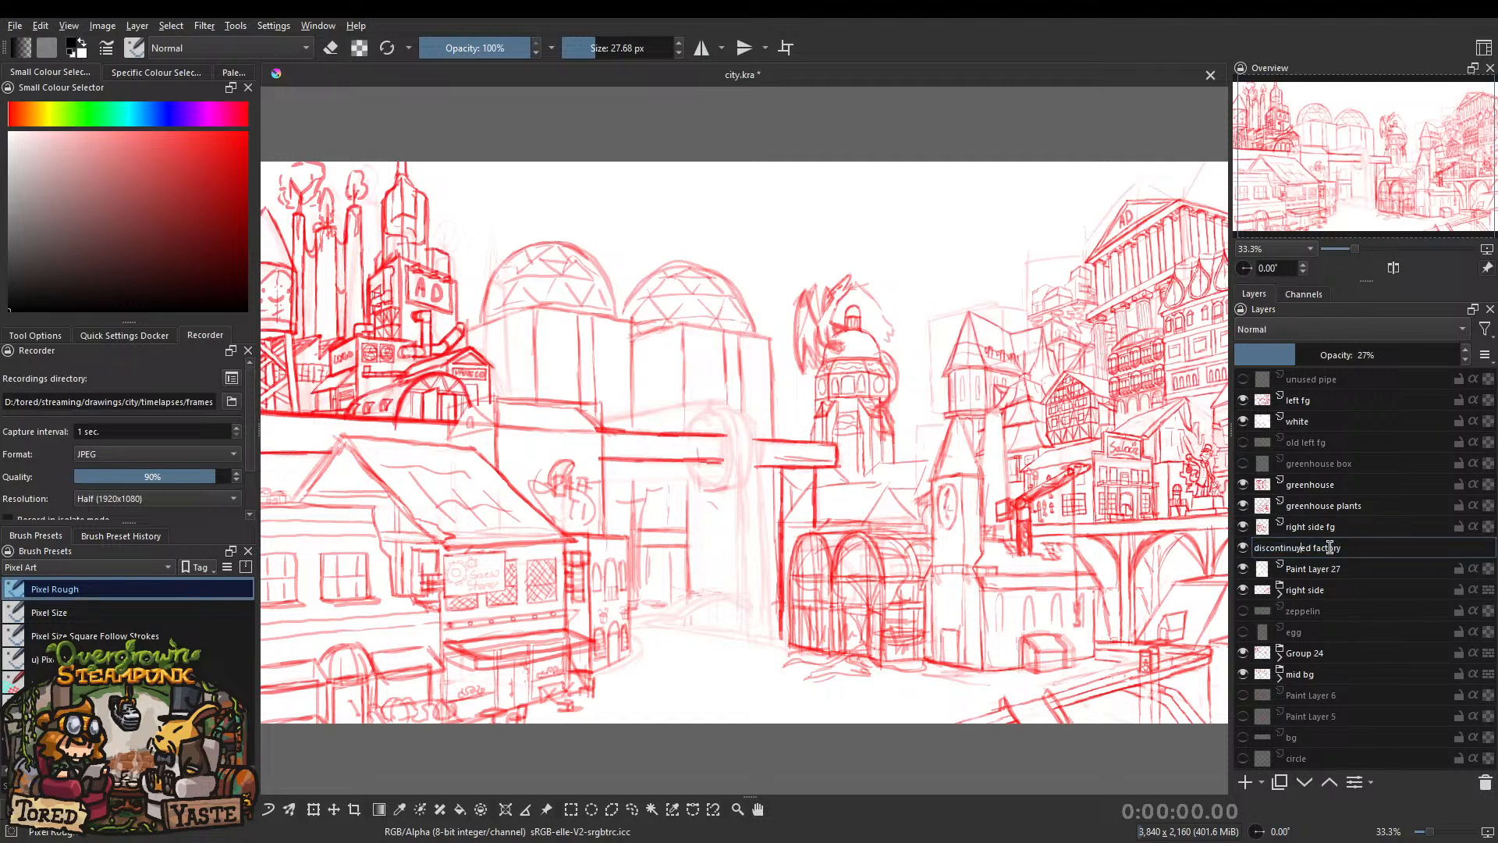
key(Delete)
key(Return)
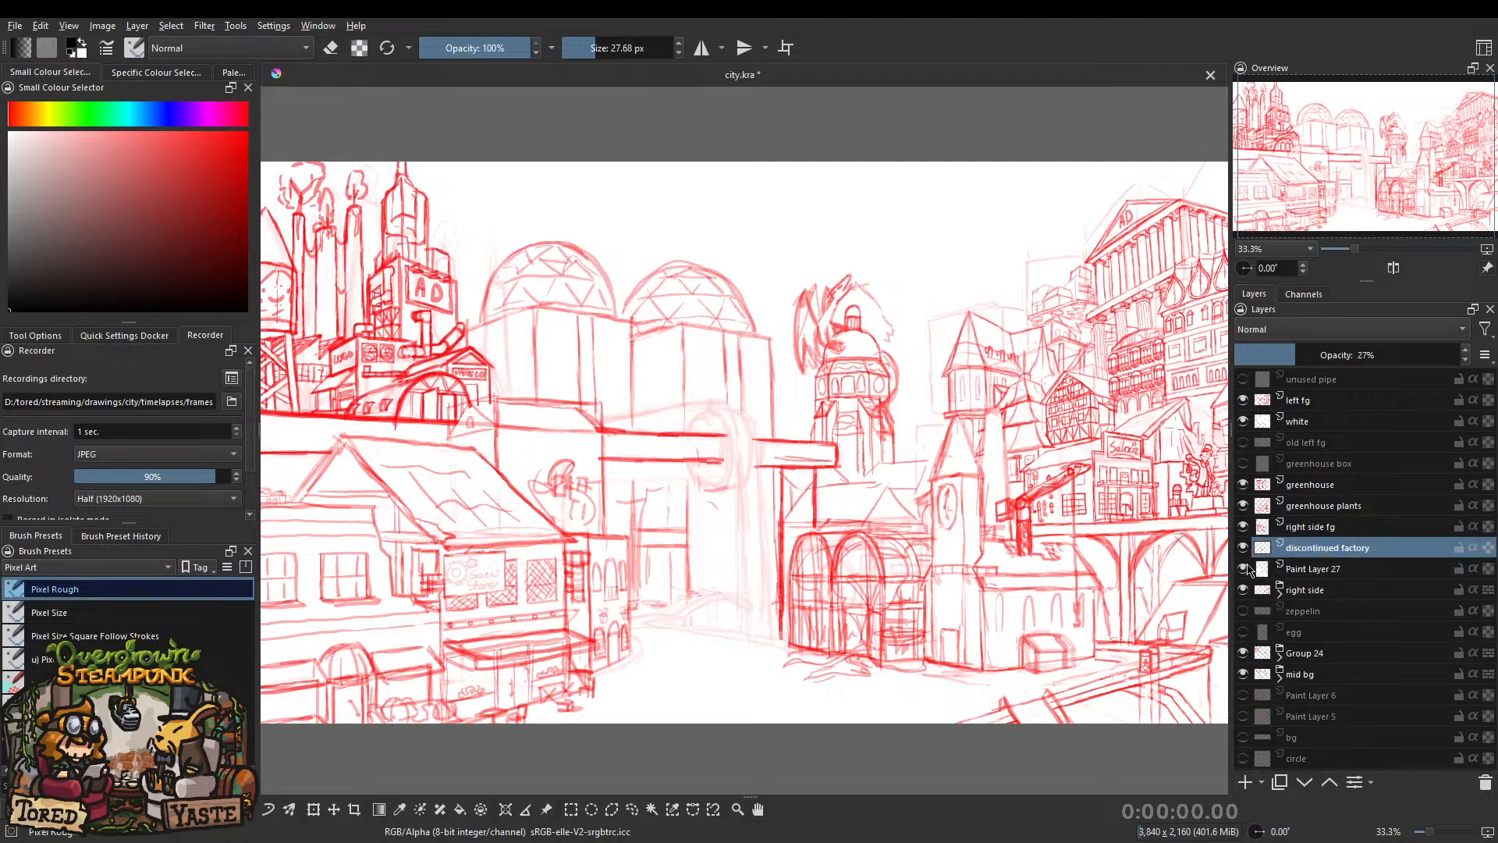
Rename Paint Layer 27 as "white".
click(1327, 570)
double_click(1326, 570)
text(white)
key(Return)
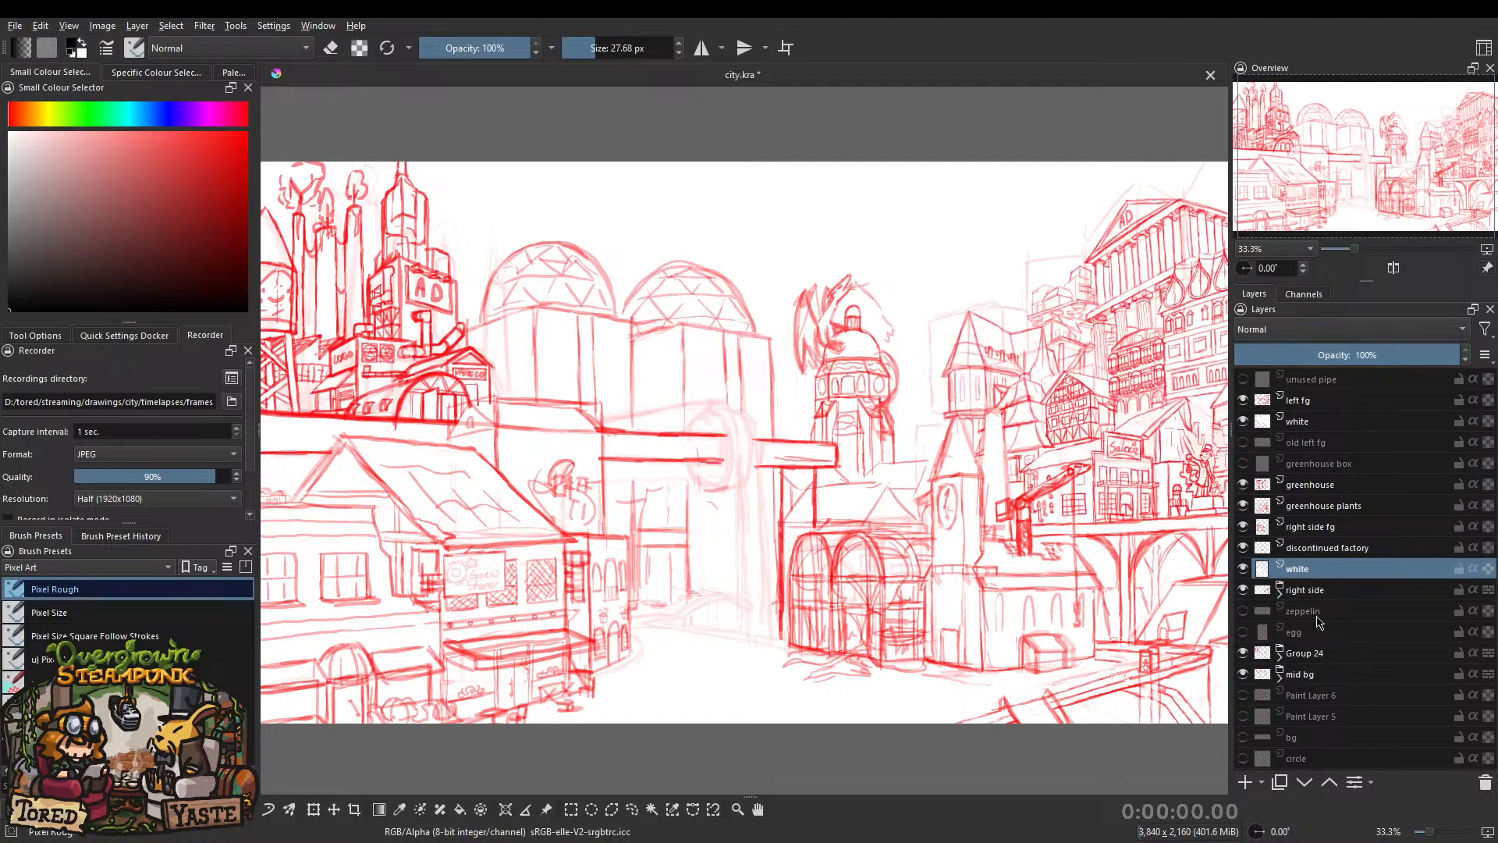
Toggle Group 24 to identify its contents and rename the group "left top".
click(1244, 653)
click(1244, 654)
click(1244, 654)
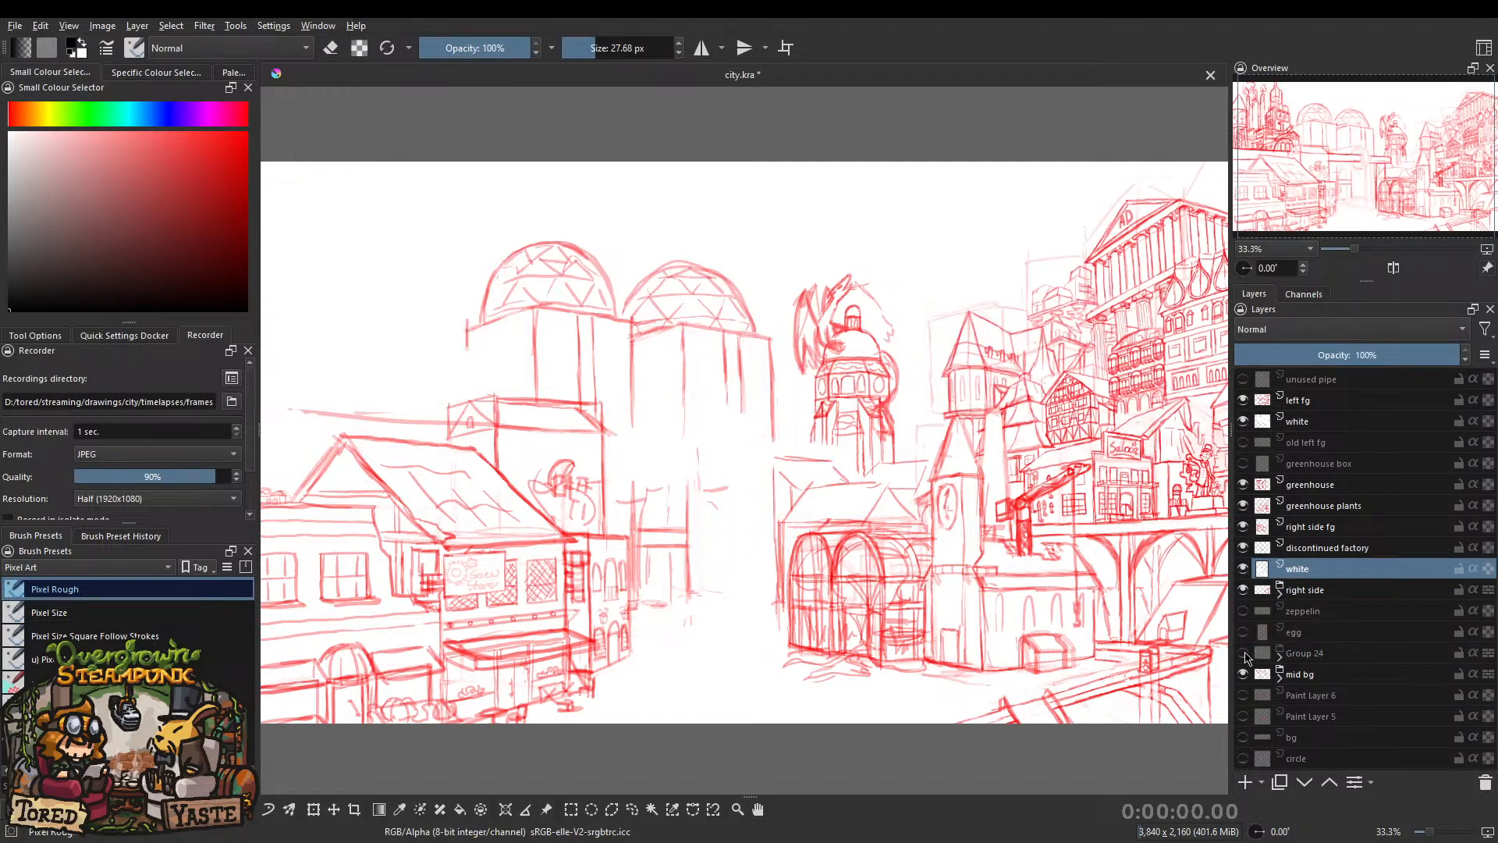
click(1244, 654)
click(1244, 654)
click(1244, 653)
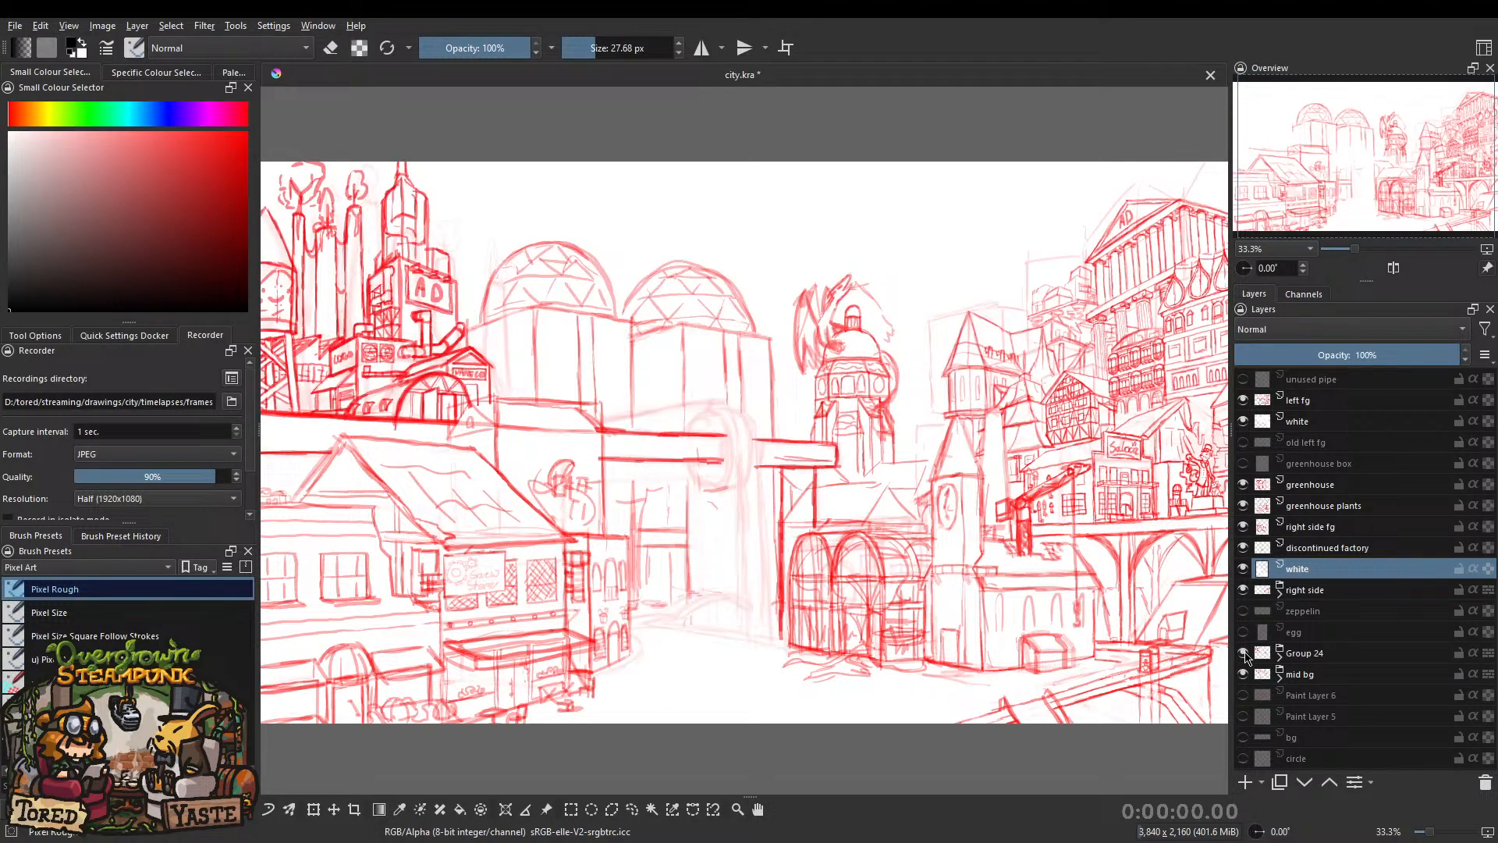
click(1352, 656)
double_click(1311, 652)
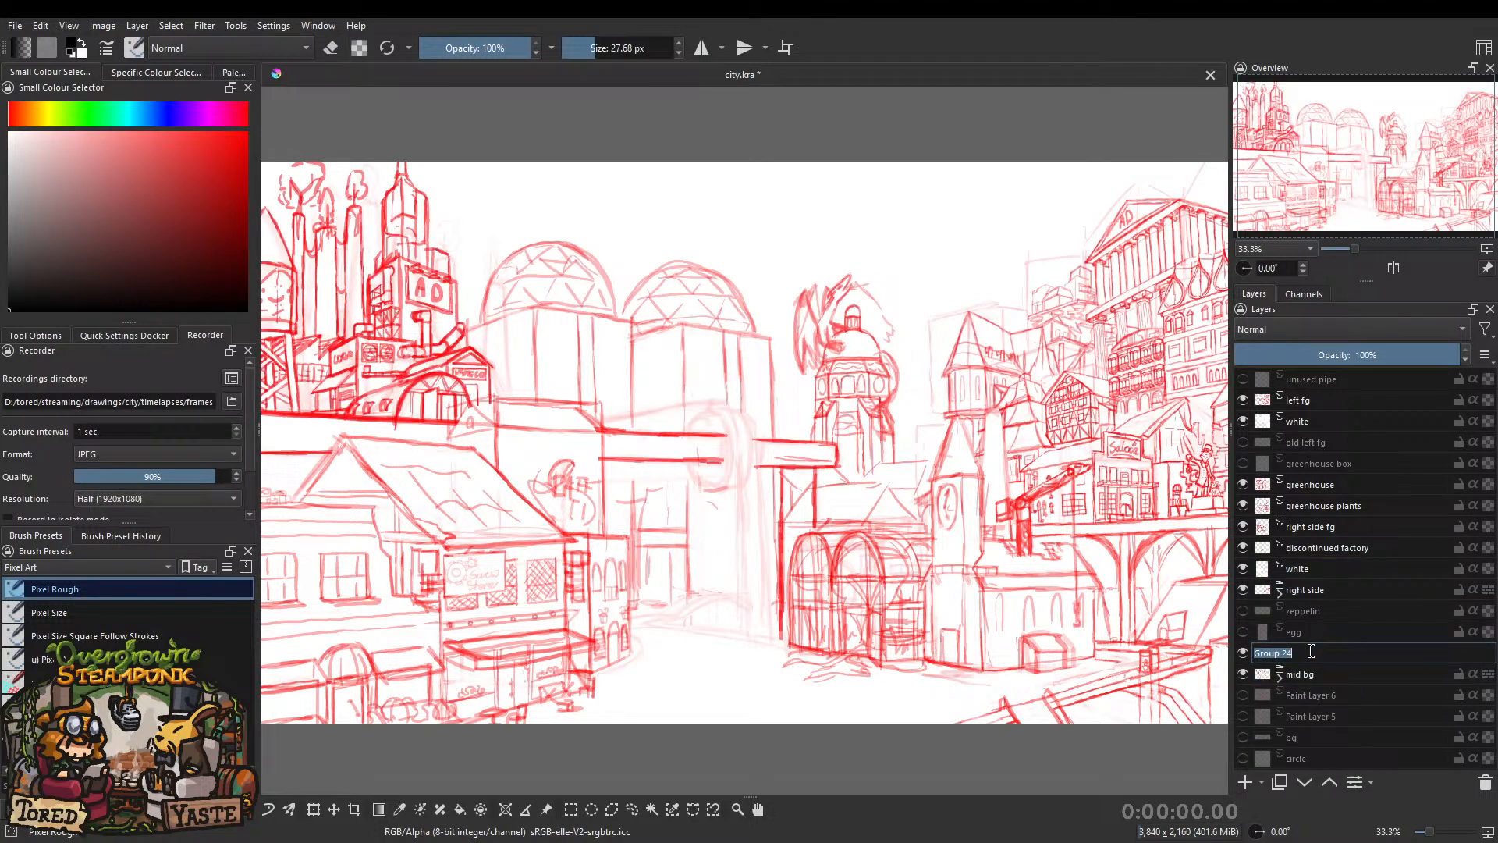
text(left to)
key(Return)
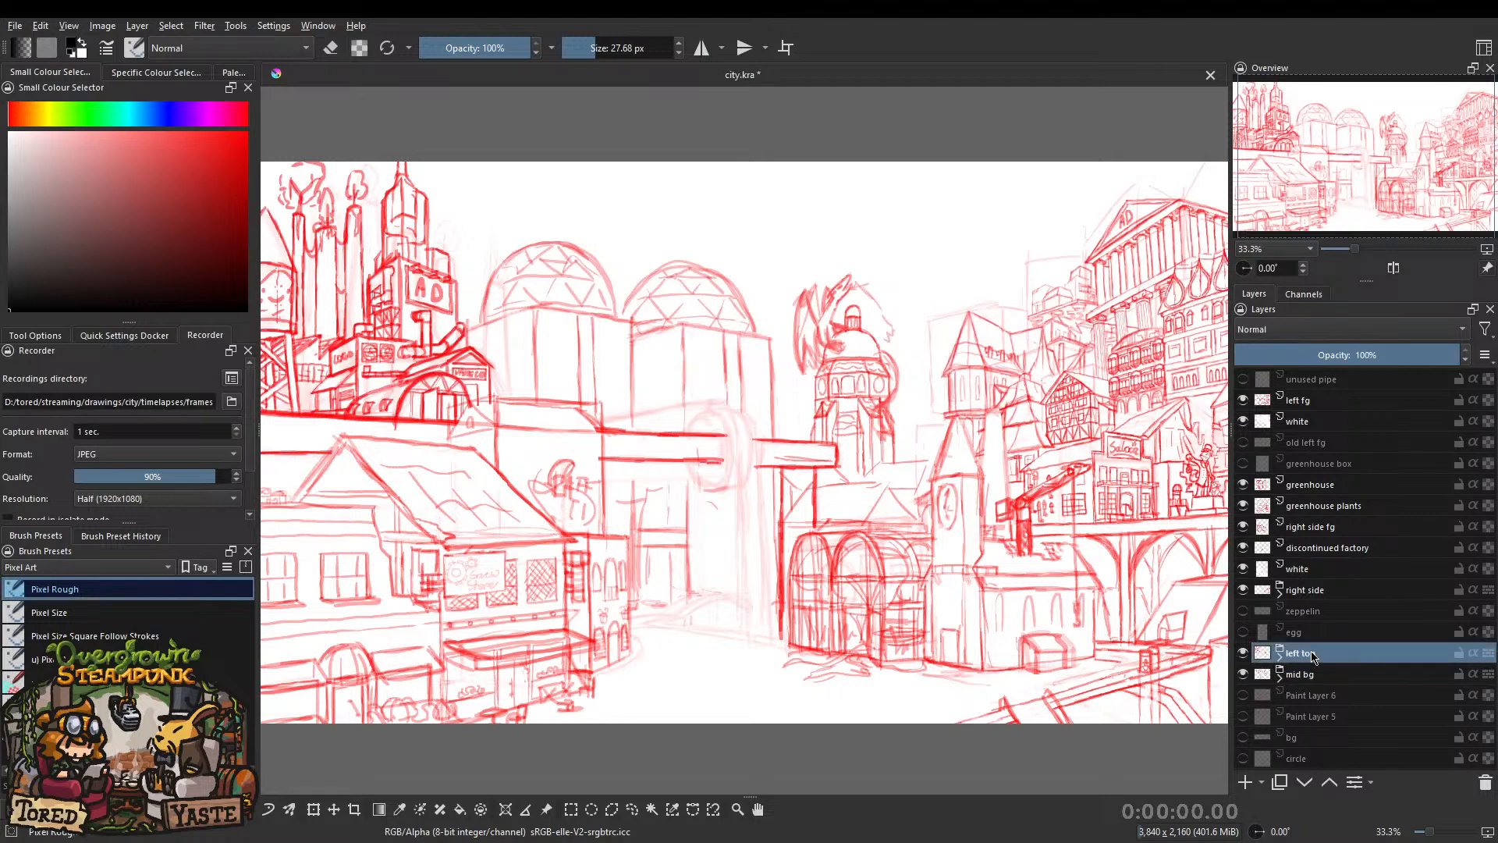
text(p)
Check and delete the four hidden layers below "mid bg" (Paint Layer 6, Paint Layer 5, bg and circle), and save the file.
click(1243, 674)
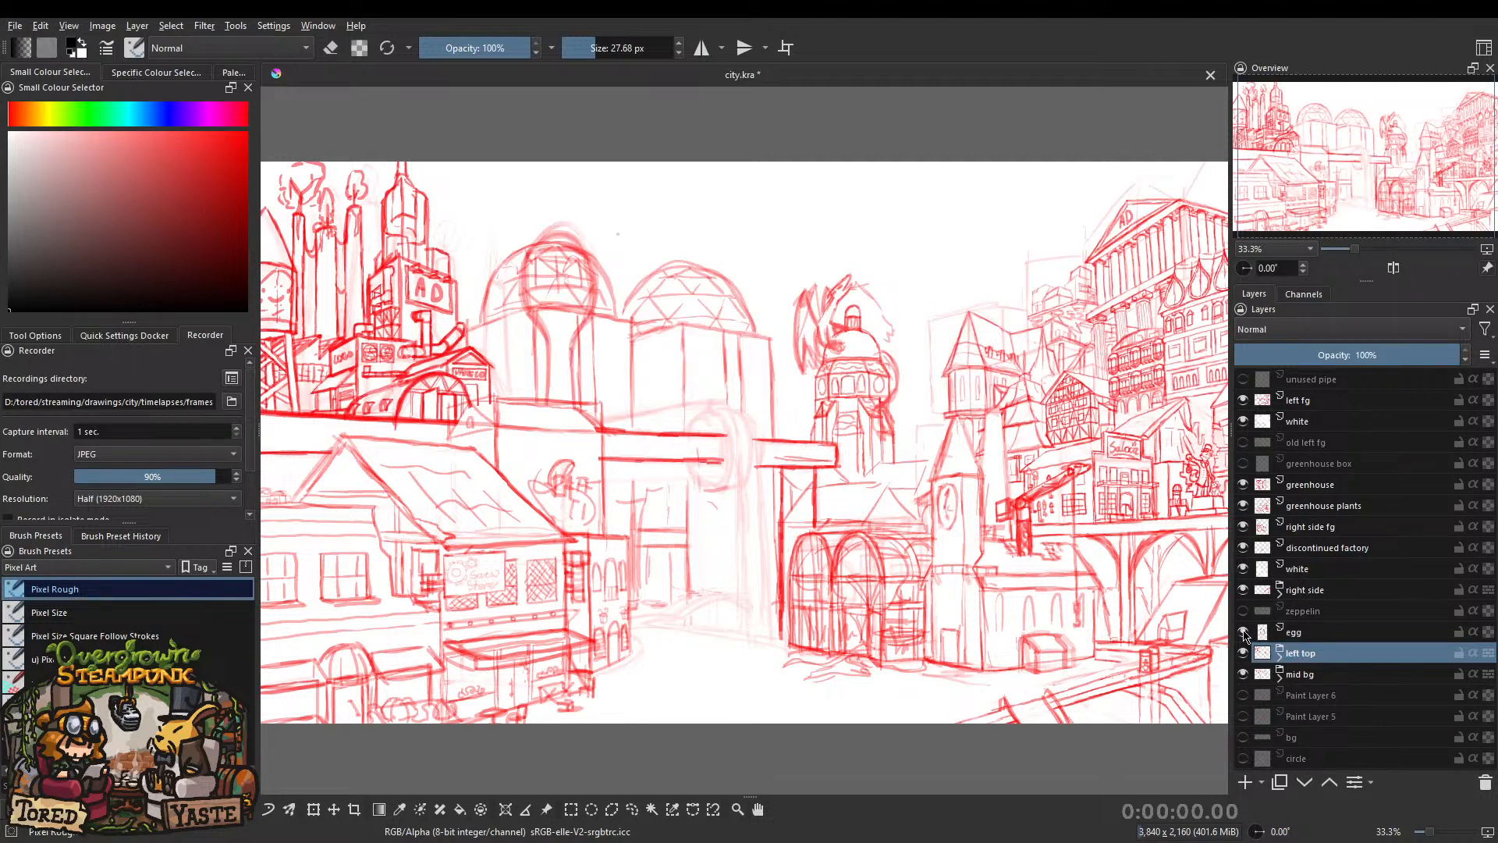
click(1244, 695)
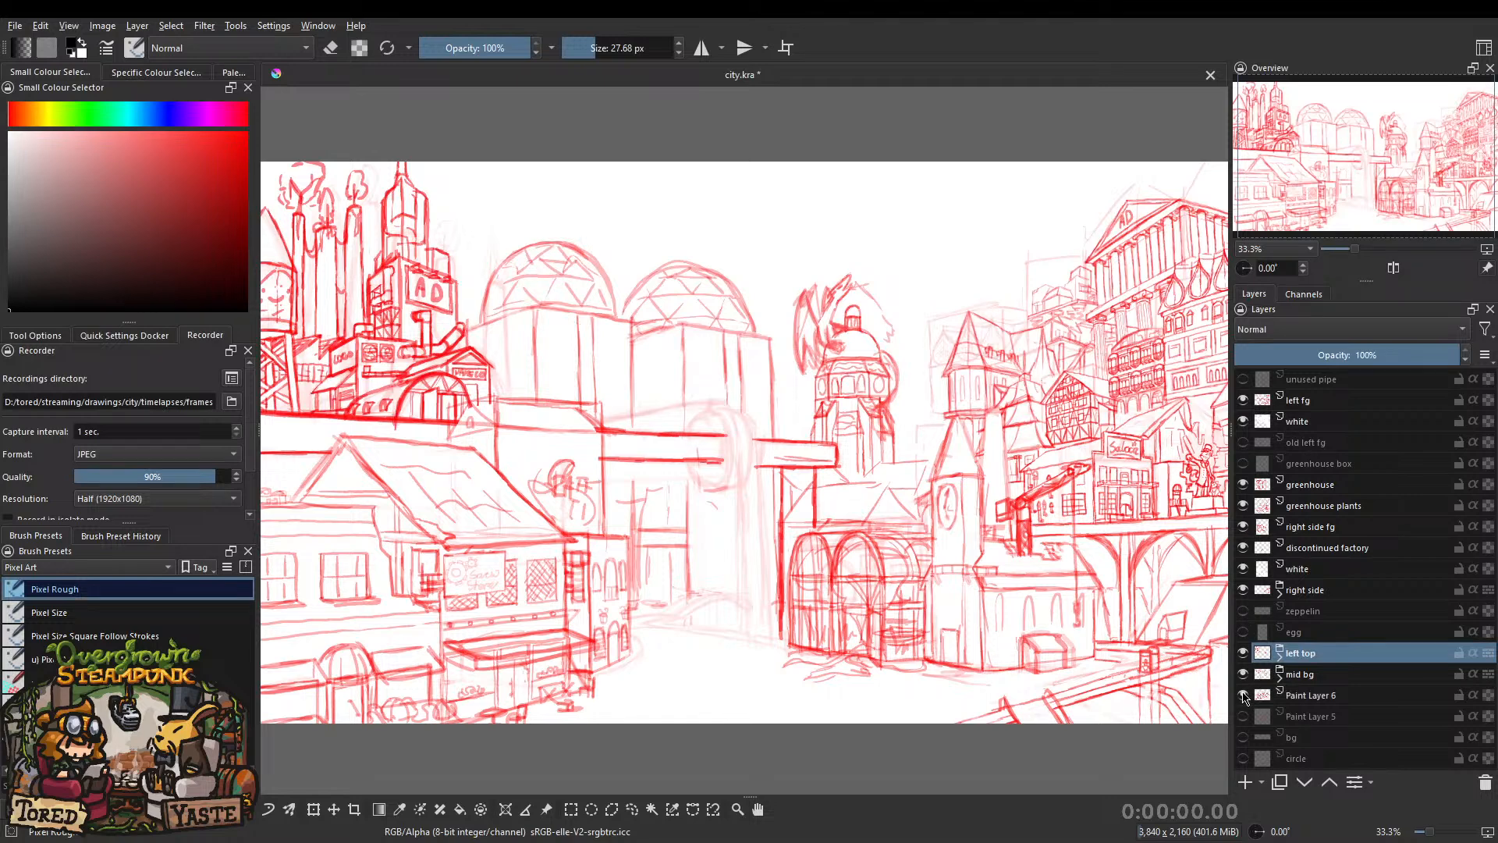
click(1244, 695)
click(1244, 737)
click(1244, 737)
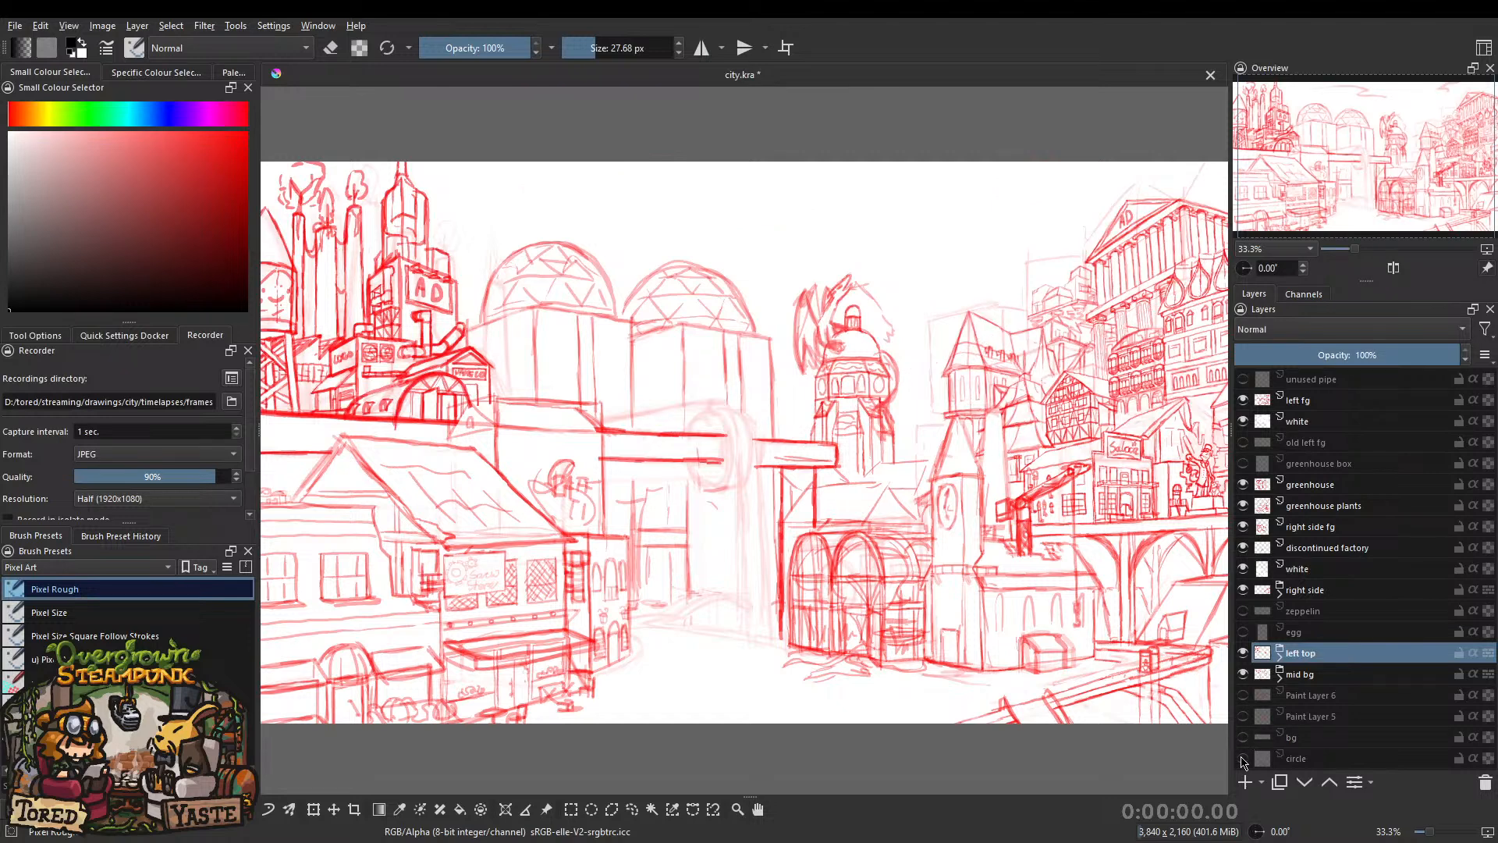
click(1272, 758)
shift+click(1308, 694)
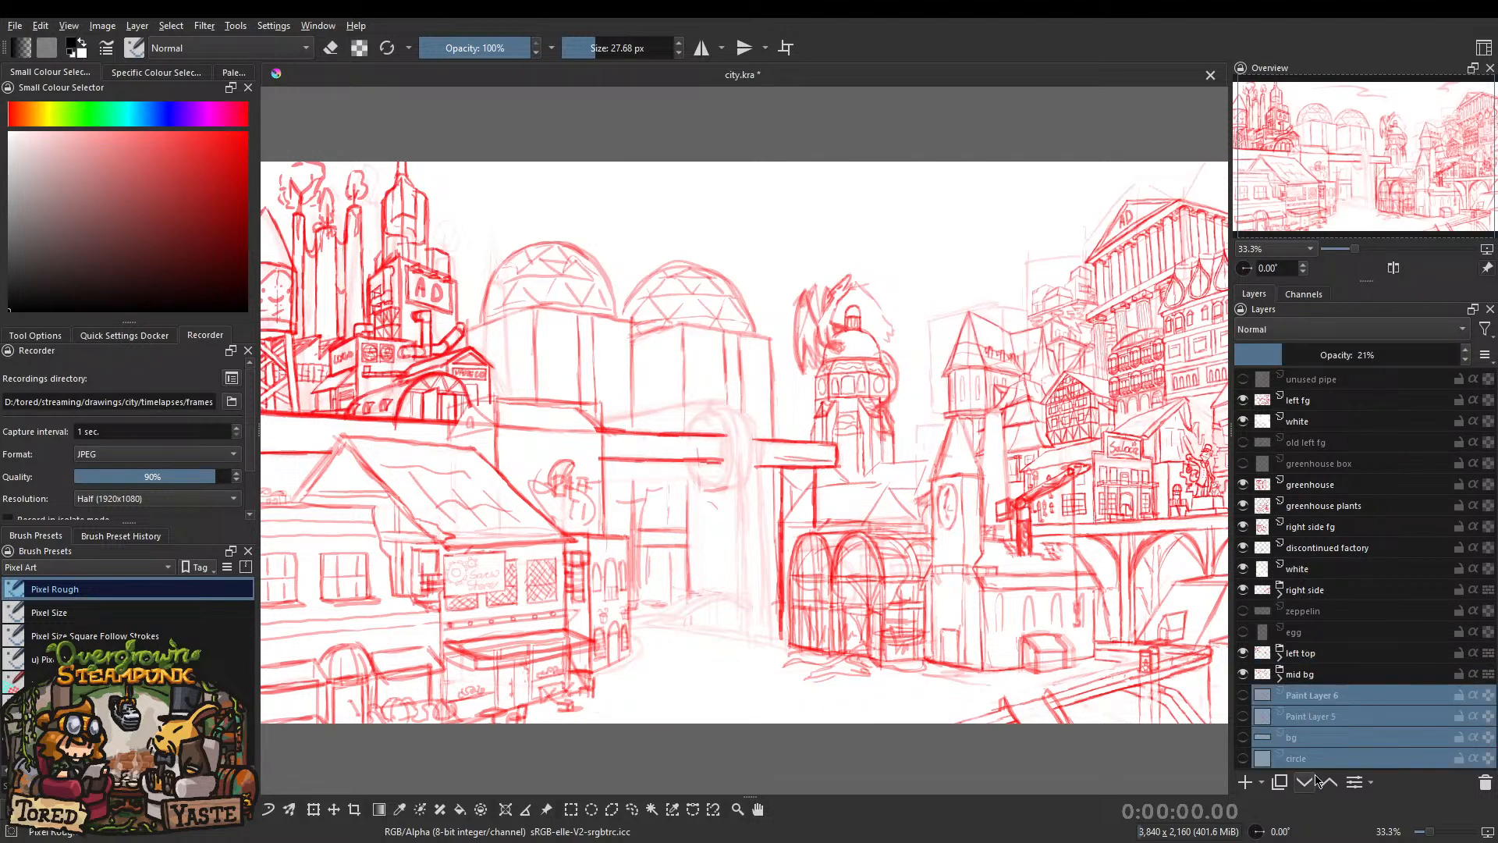
click(1243, 716)
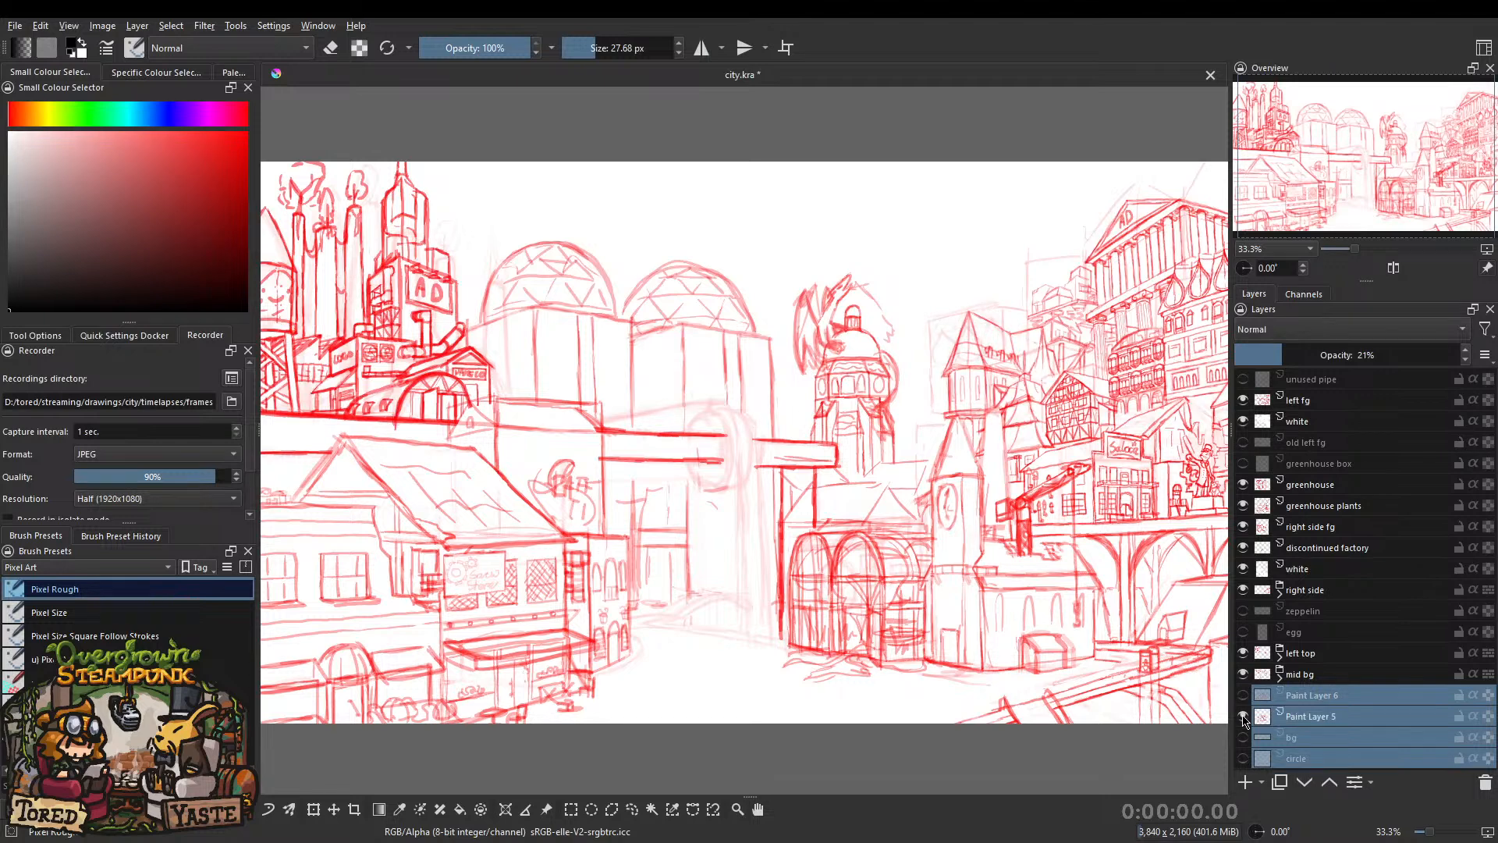
click(1244, 717)
click(1484, 783)
key(ctrl+s)
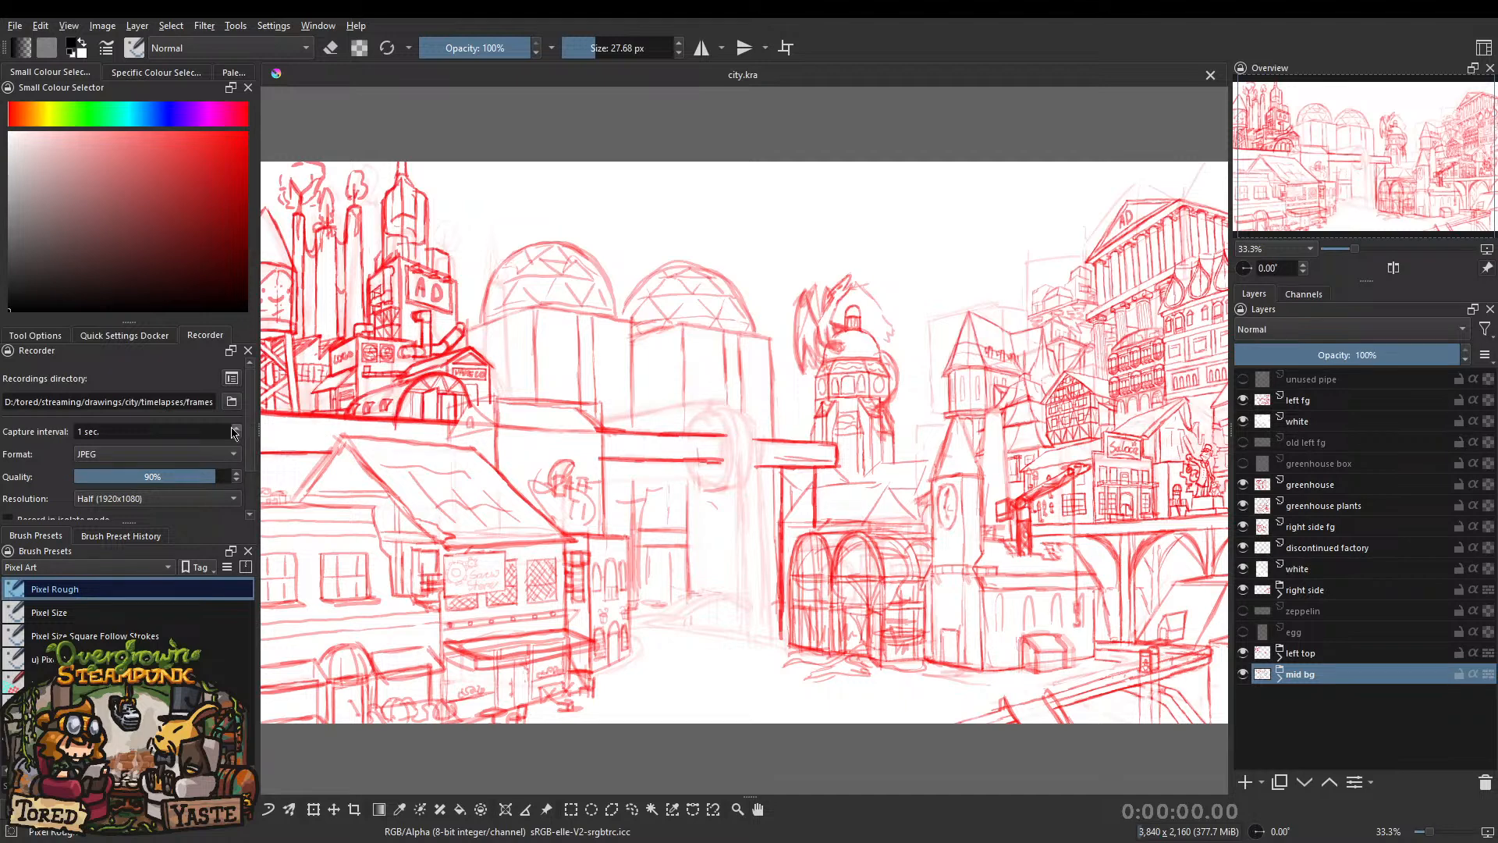
Start the timelapse recording with the current recorder settings.
scroll(253, 390, down, 2)
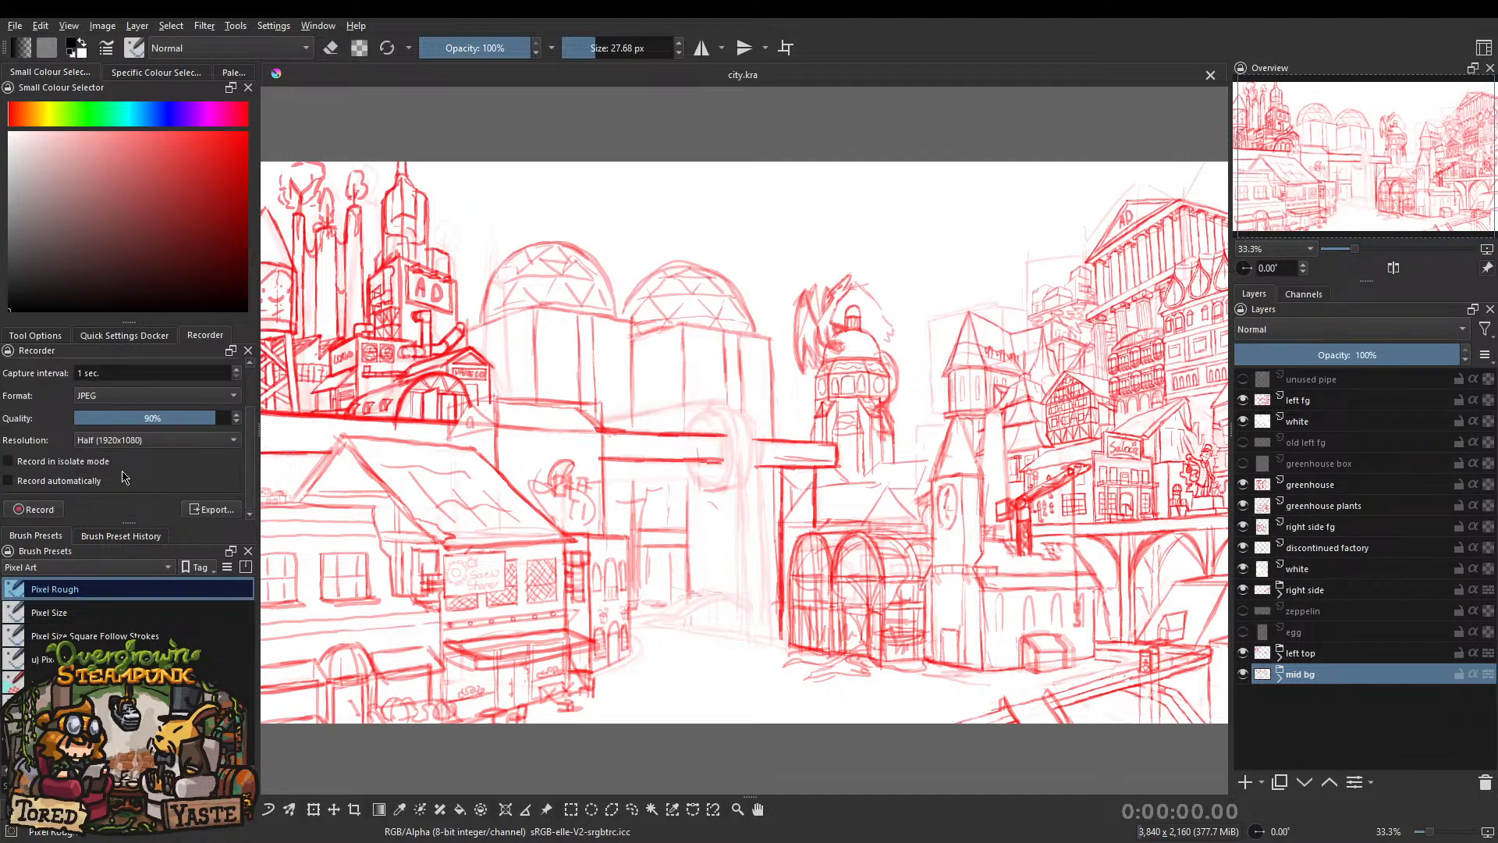
click(55, 508)
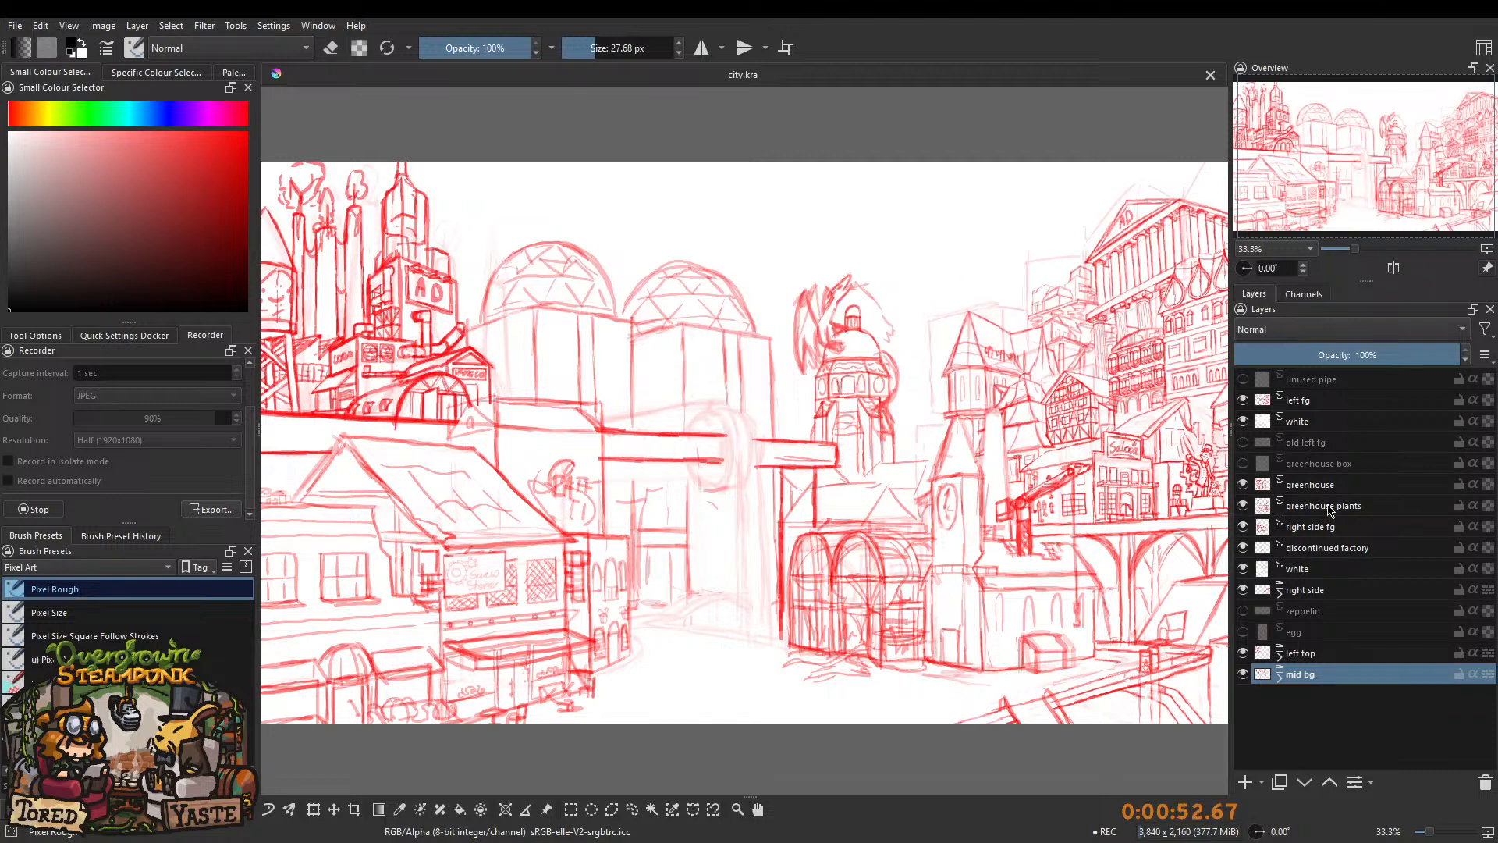
Toggle the layers from "greenhouse plants" to the upper "white" and the "left top" and "mid bg" groups to check their contents.
click(1246, 508)
click(1246, 507)
click(1244, 528)
click(1244, 529)
click(1243, 554)
click(1243, 555)
click(1243, 550)
click(1243, 549)
click(1243, 568)
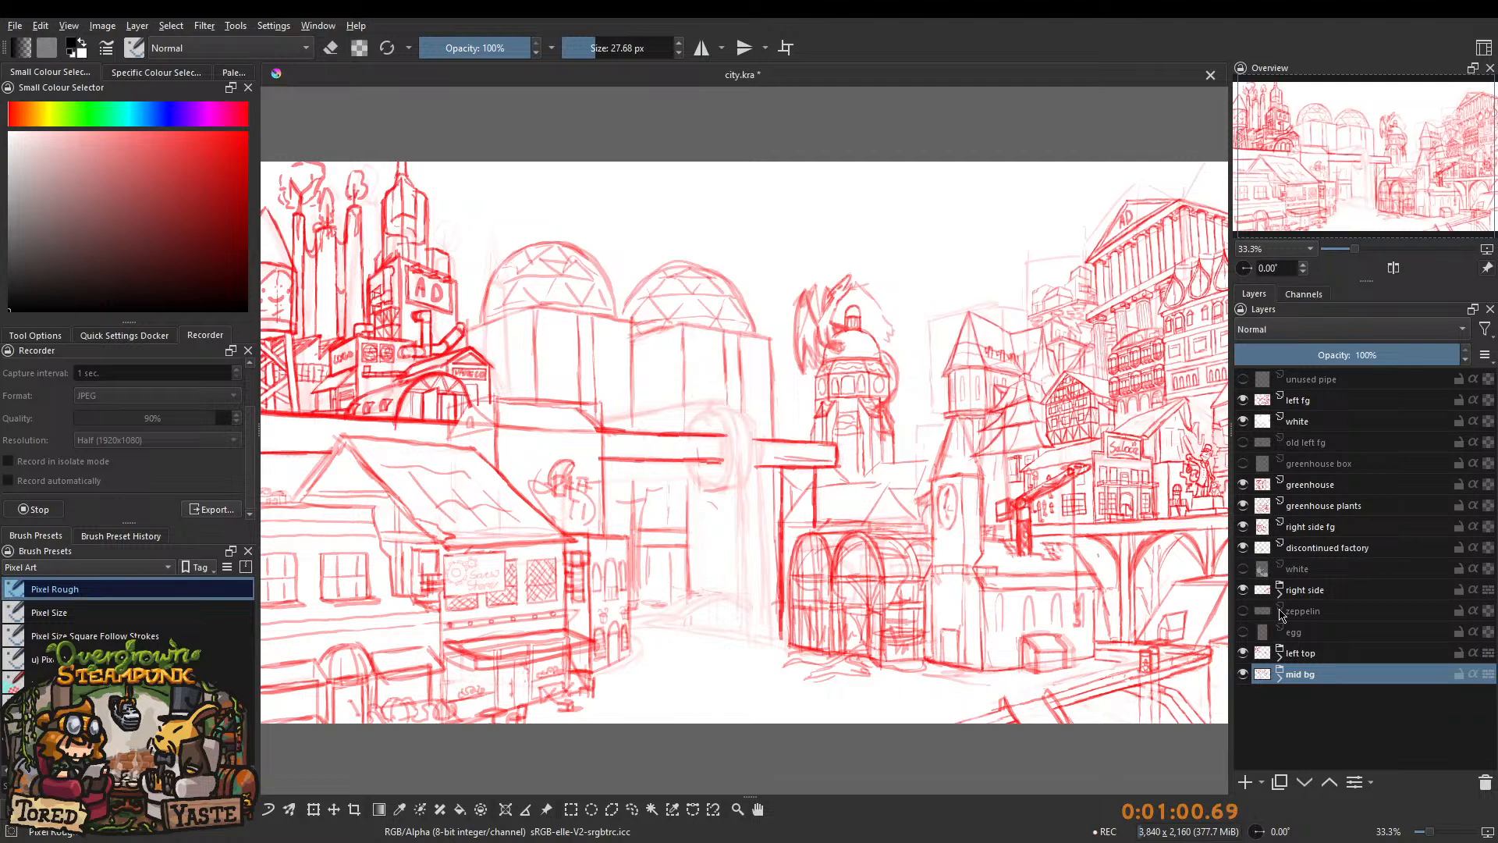
click(1243, 569)
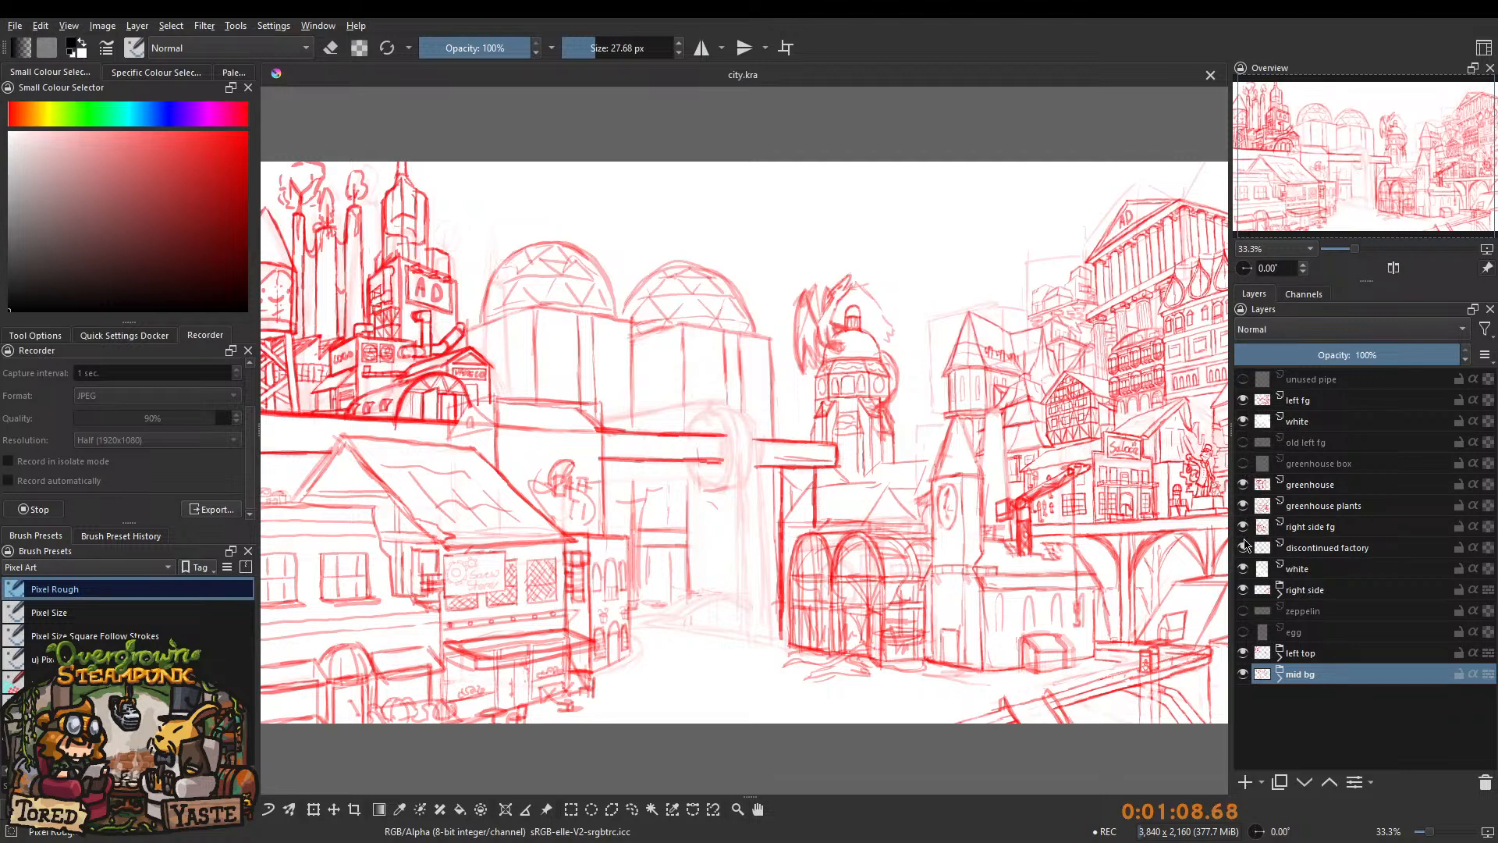
click(1244, 654)
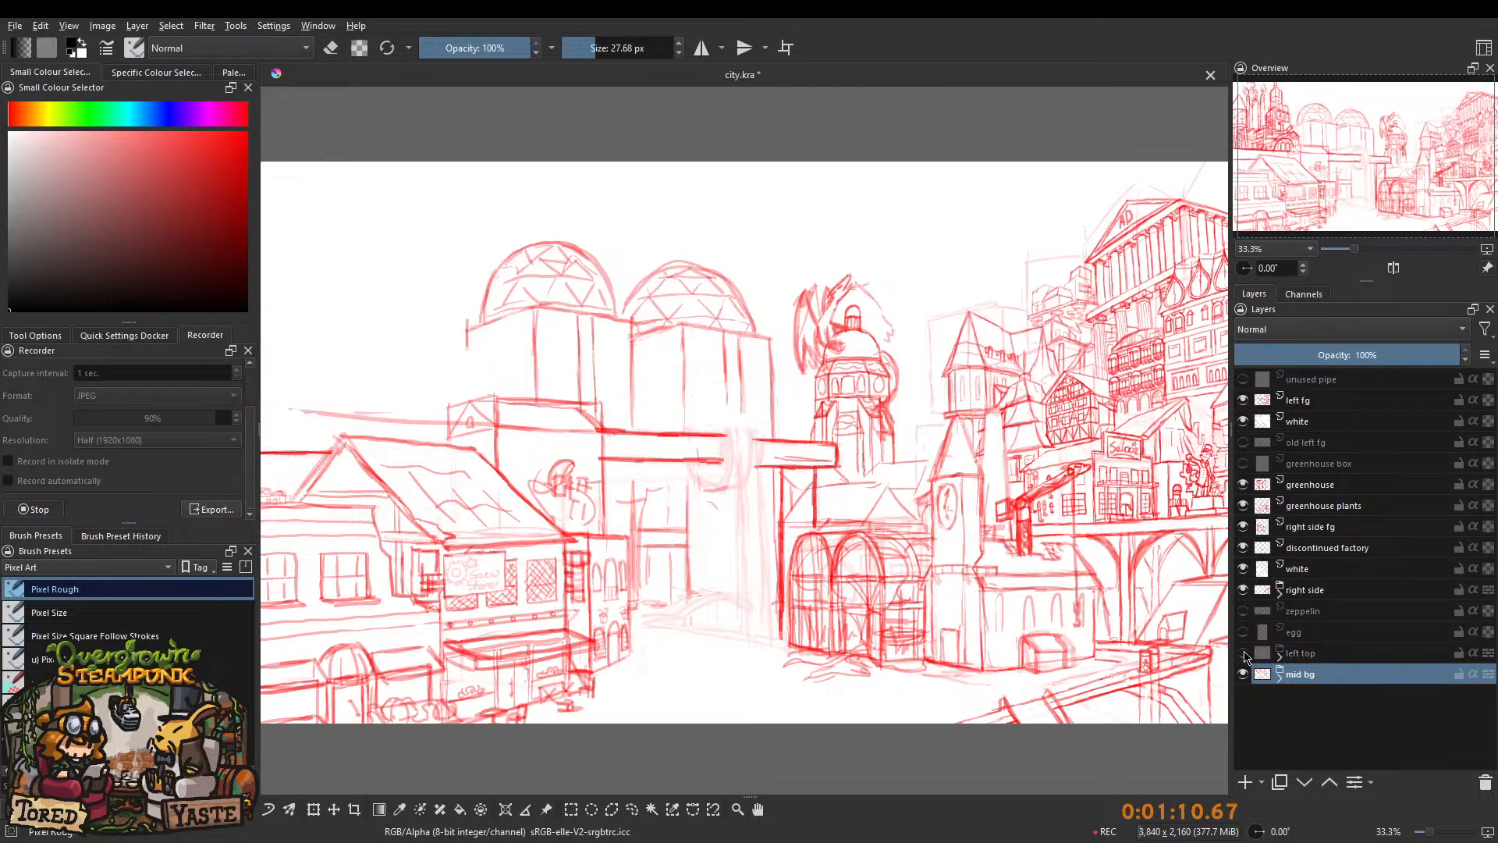
click(1243, 653)
click(1243, 675)
click(1244, 675)
Expand the "mid bg" group, select "twin towers", and toggle it, "dragon" and the upper Paint Layer 30 to check their contents.
click(1280, 676)
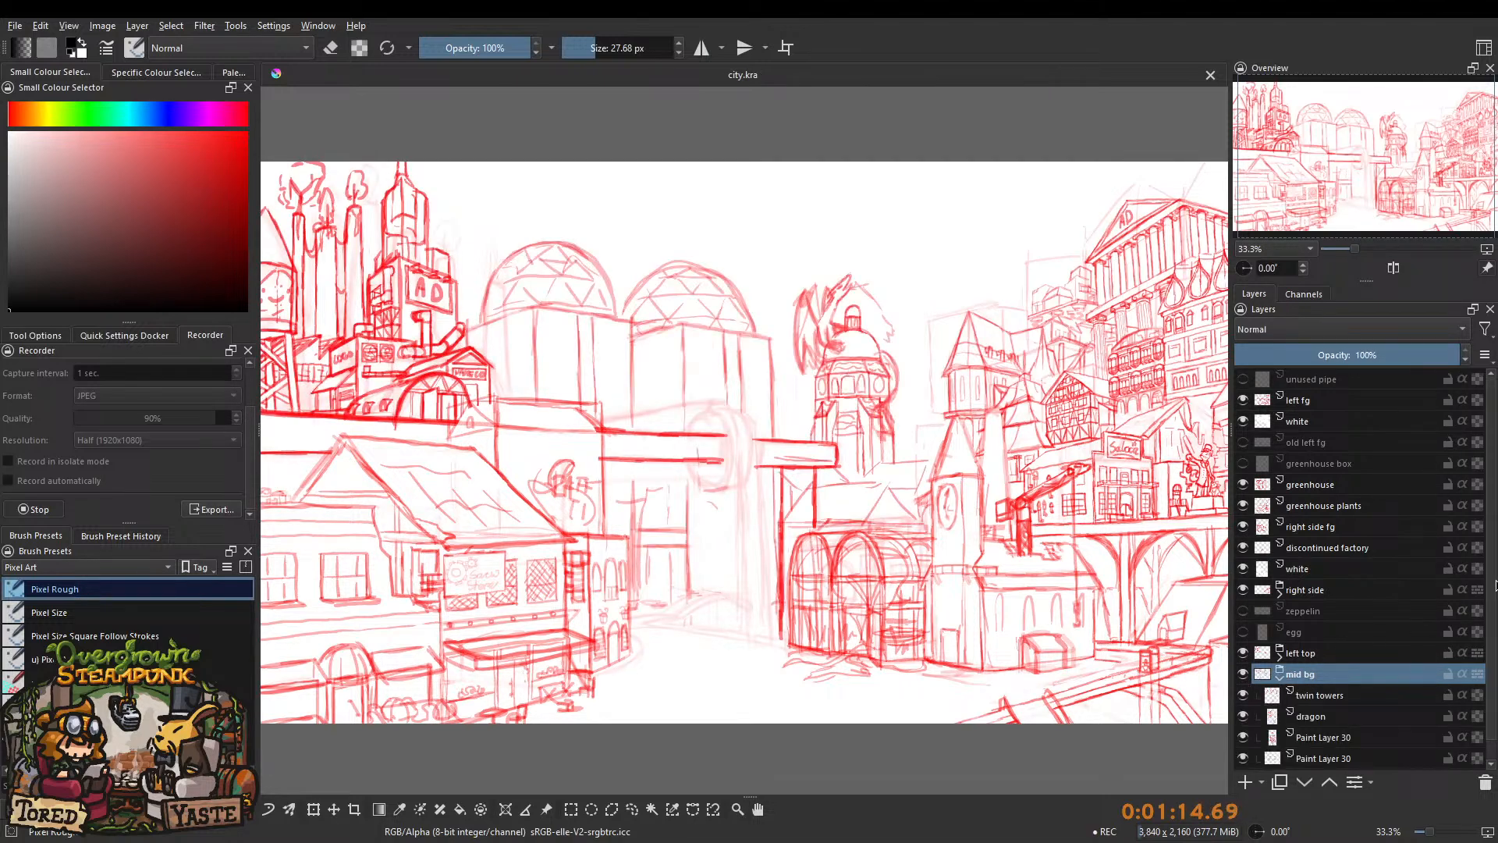
scroll(1341, 683, down, 1)
click(1319, 676)
click(1244, 676)
click(1244, 675)
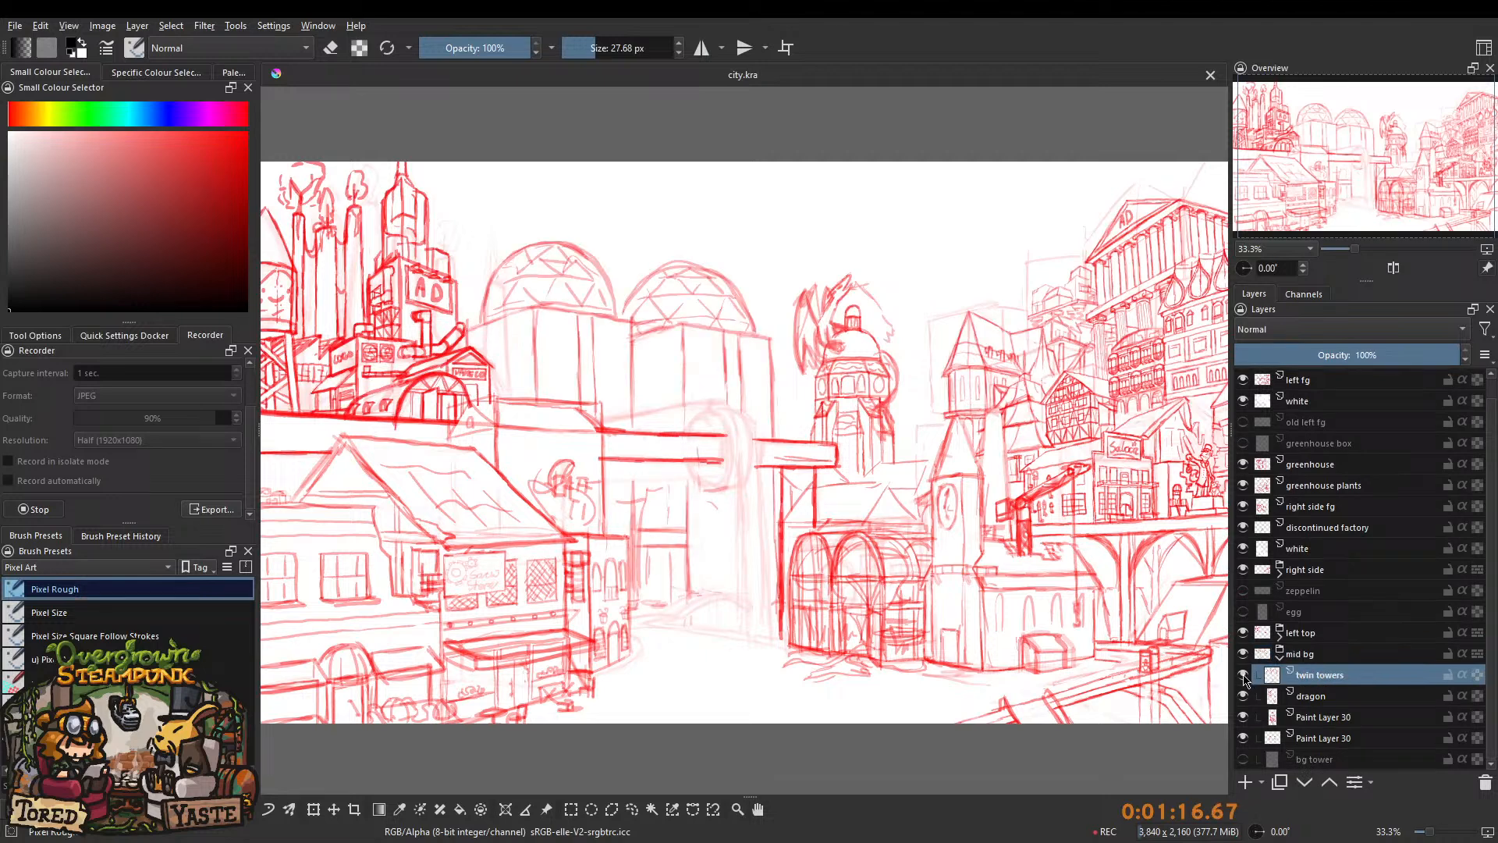
click(1244, 695)
click(1243, 696)
click(1244, 717)
click(1244, 717)
Set up the Pixel Size brush preset with pure red, 27% opacity and a size of 11.71 px.
click(246, 132)
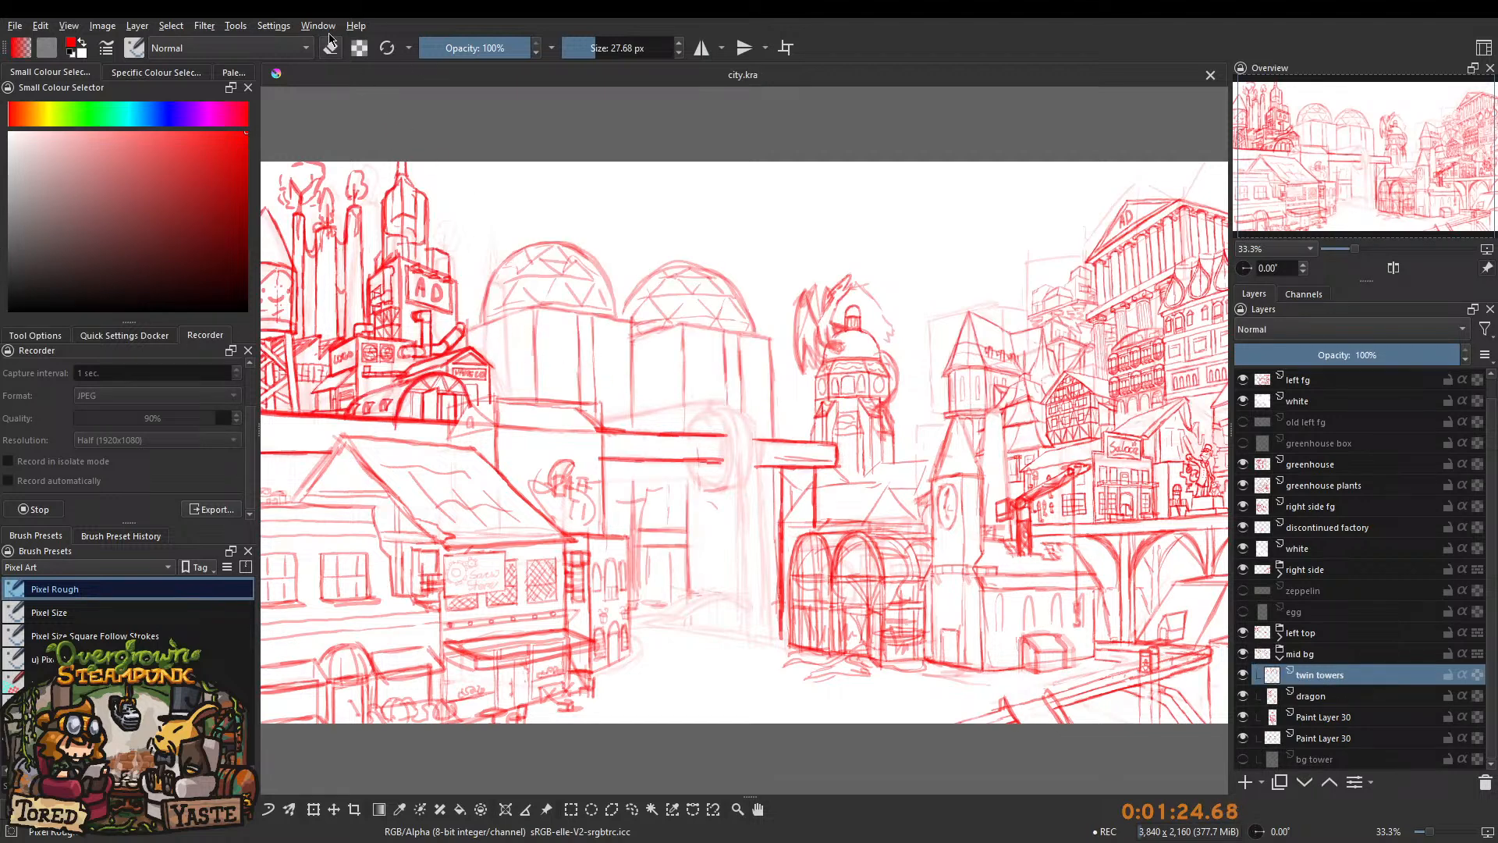
drag(588, 48, 575, 55)
scroll(608, 355, up, 3)
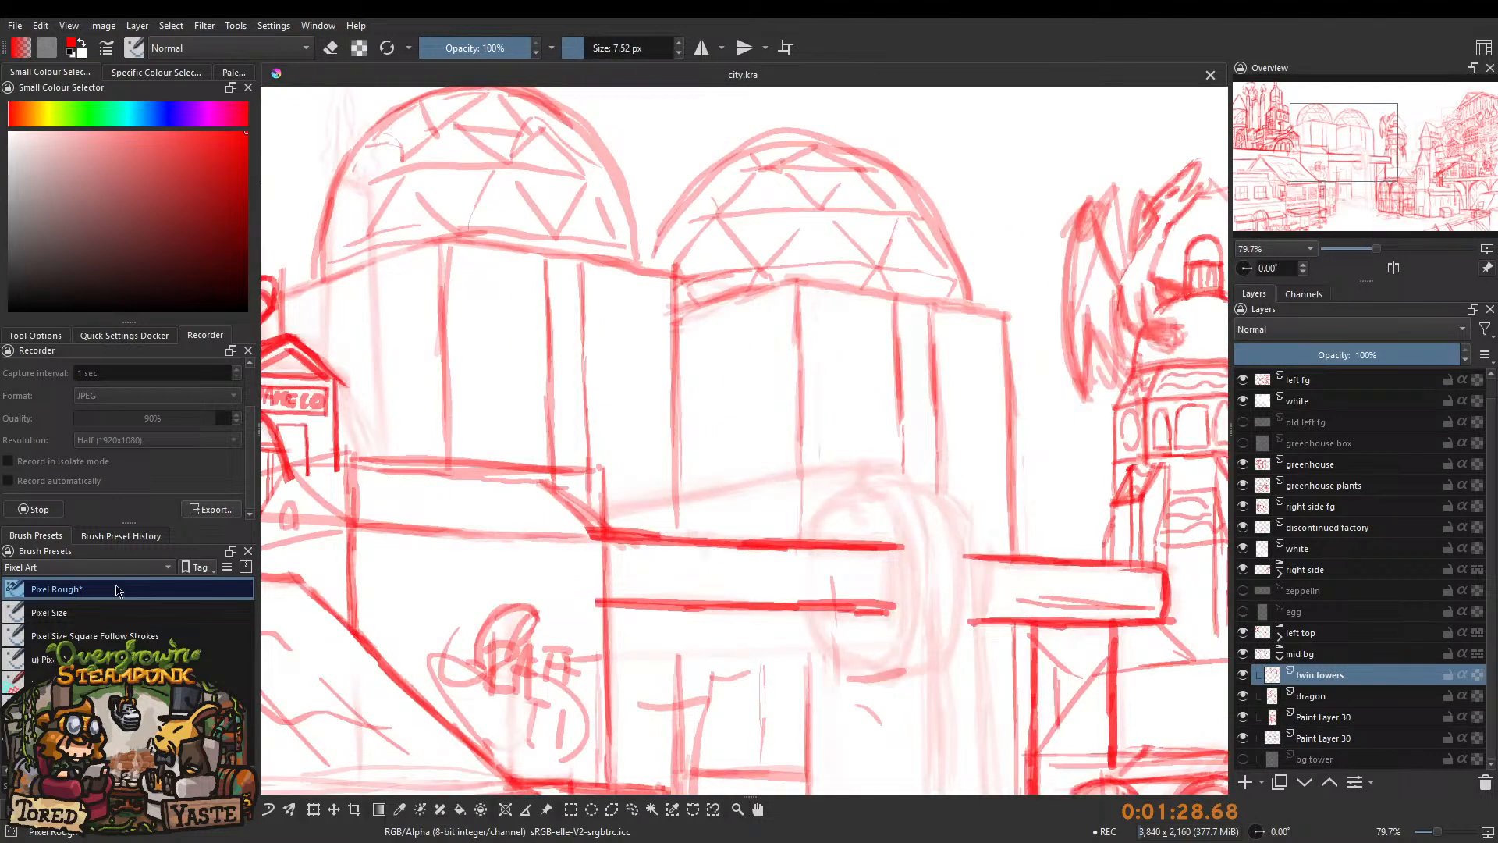
click(78, 612)
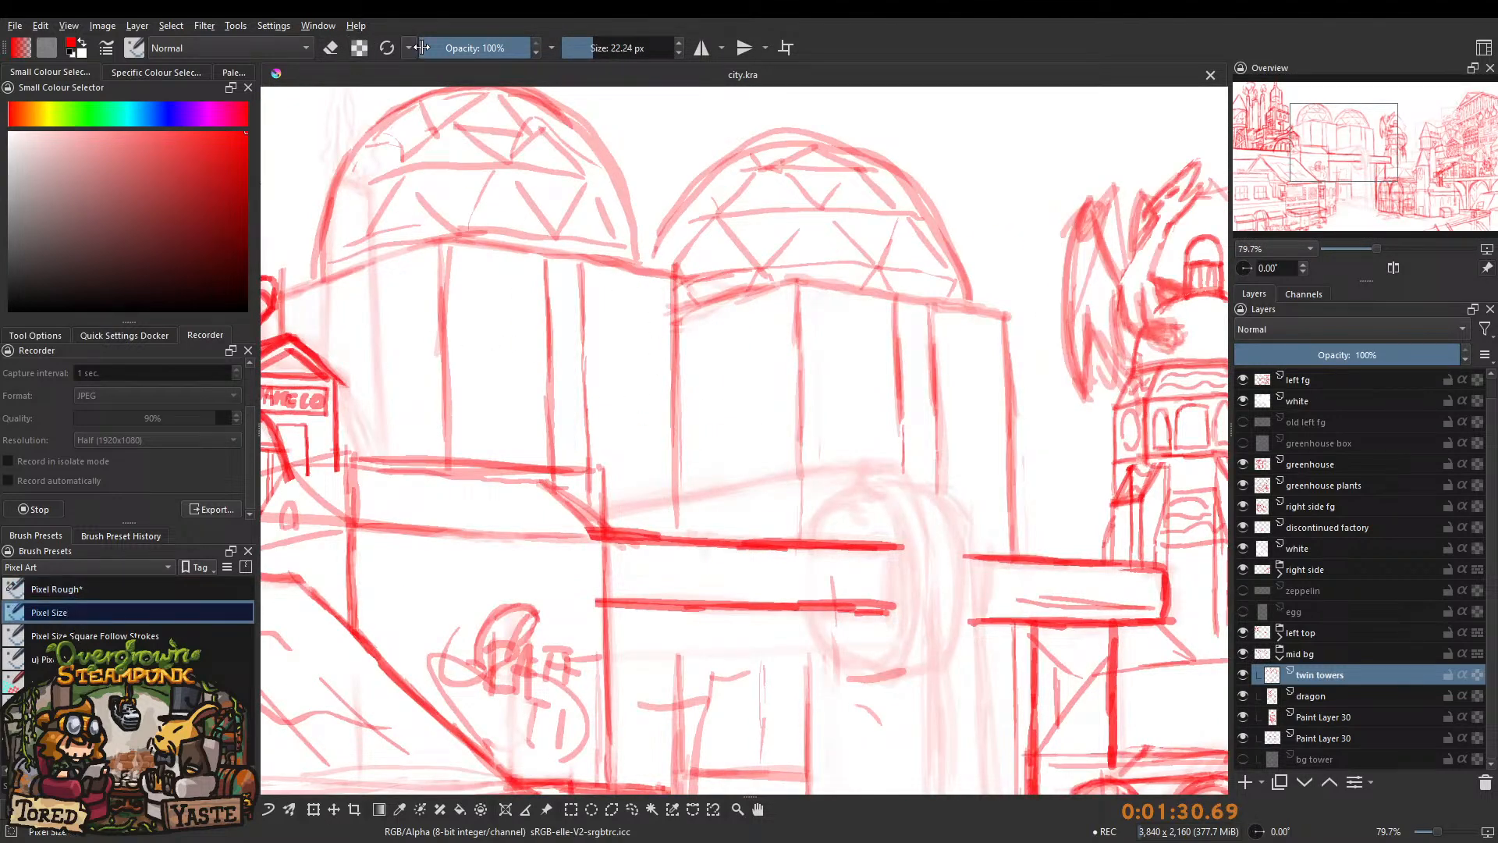
drag(463, 43, 449, 49)
key(bracketleft)
key(bracketleft)
key(bracketleft)
key(bracketright)
scroll(676, 282, down, 2)
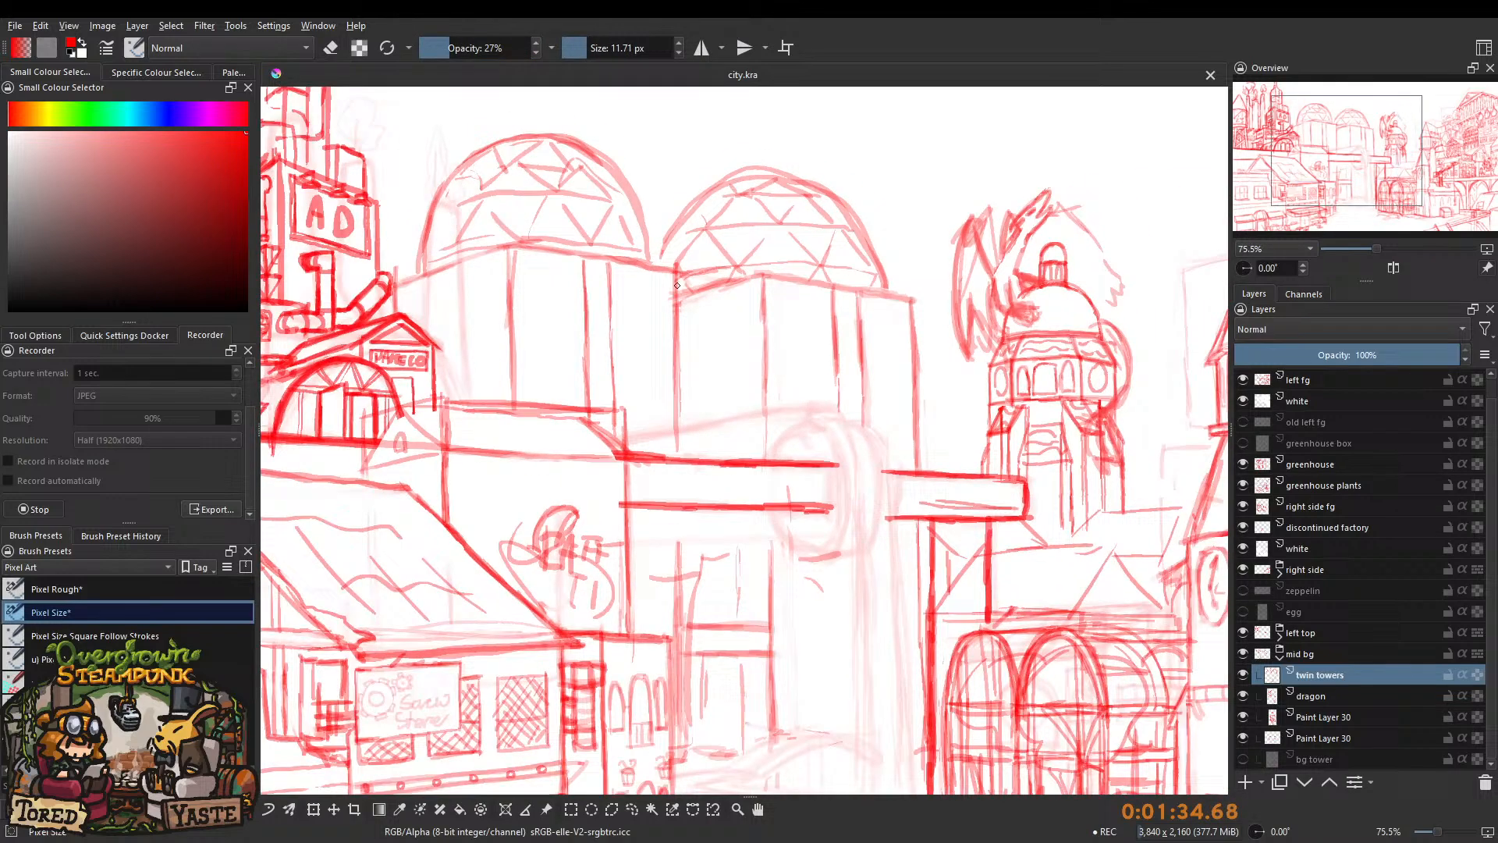
Draw the vertical edge between the two domed towers down to the horizontal platform and erase the excess at its lower end.
scroll(678, 258, up, 2)
drag(679, 331, 683, 537)
scroll(684, 536, down, 5)
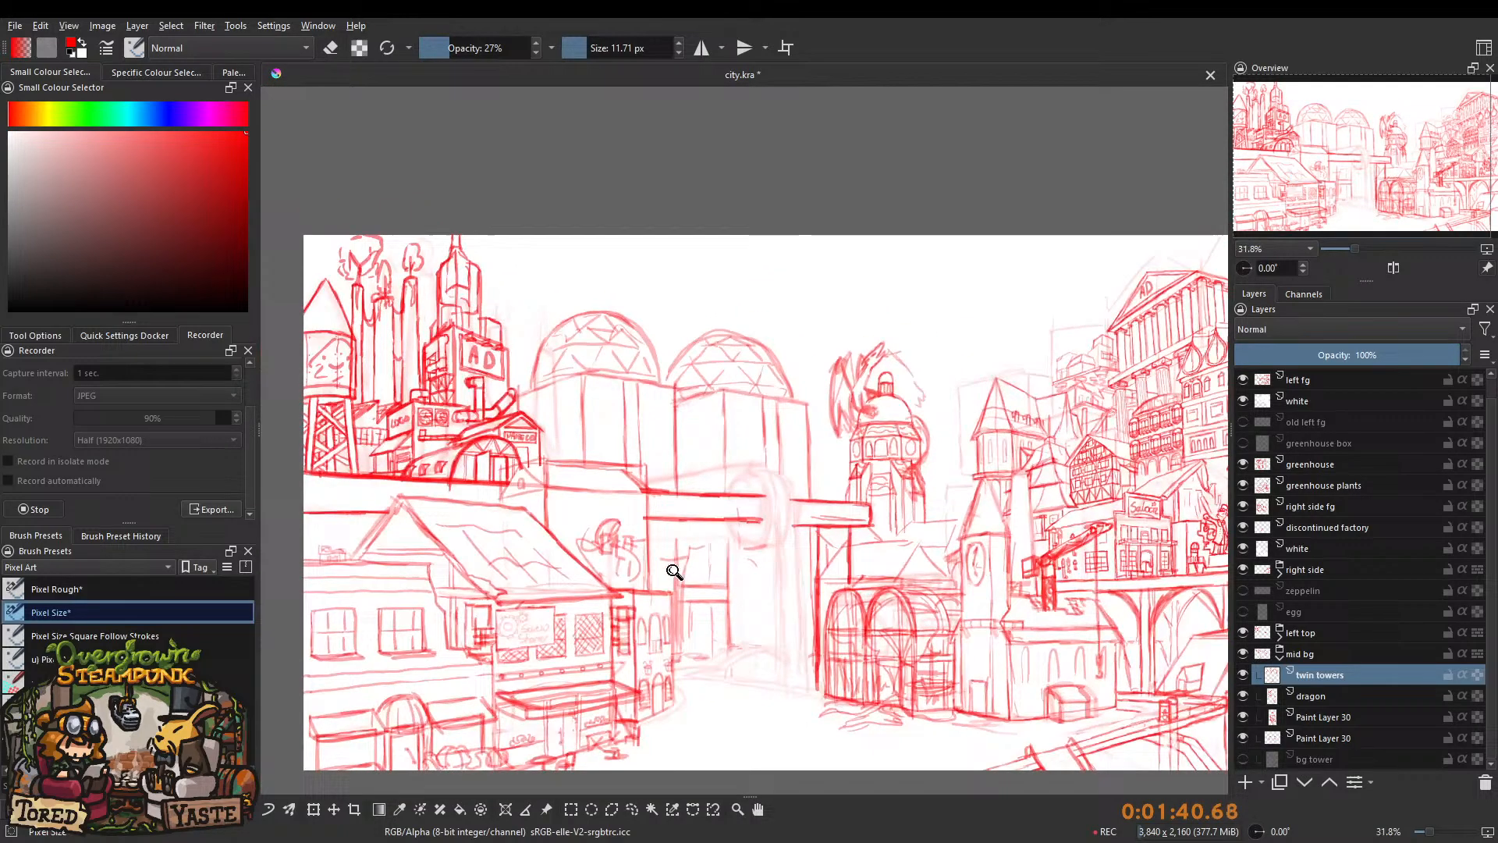
scroll(671, 572, up, 7)
key(e)
mouse_move(693, 579)
mouse_down()
mouse_move(680, 571)
mouse_move(686, 582)
mouse_up()
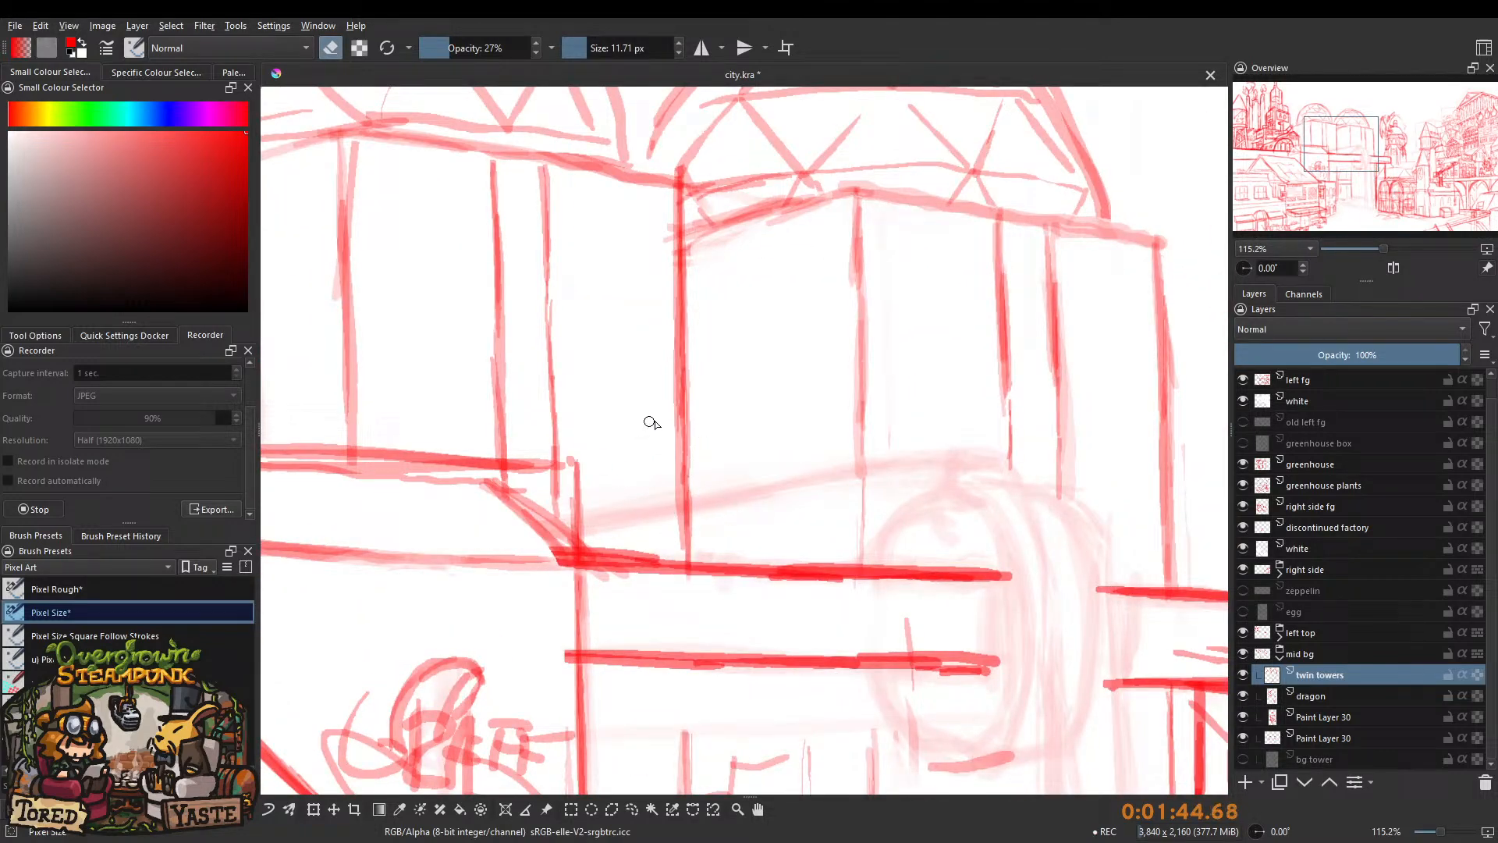
Continue the vertical edge between the towers below the platform towards street level.
scroll(659, 472, down, 7)
scroll(656, 556, up, 8)
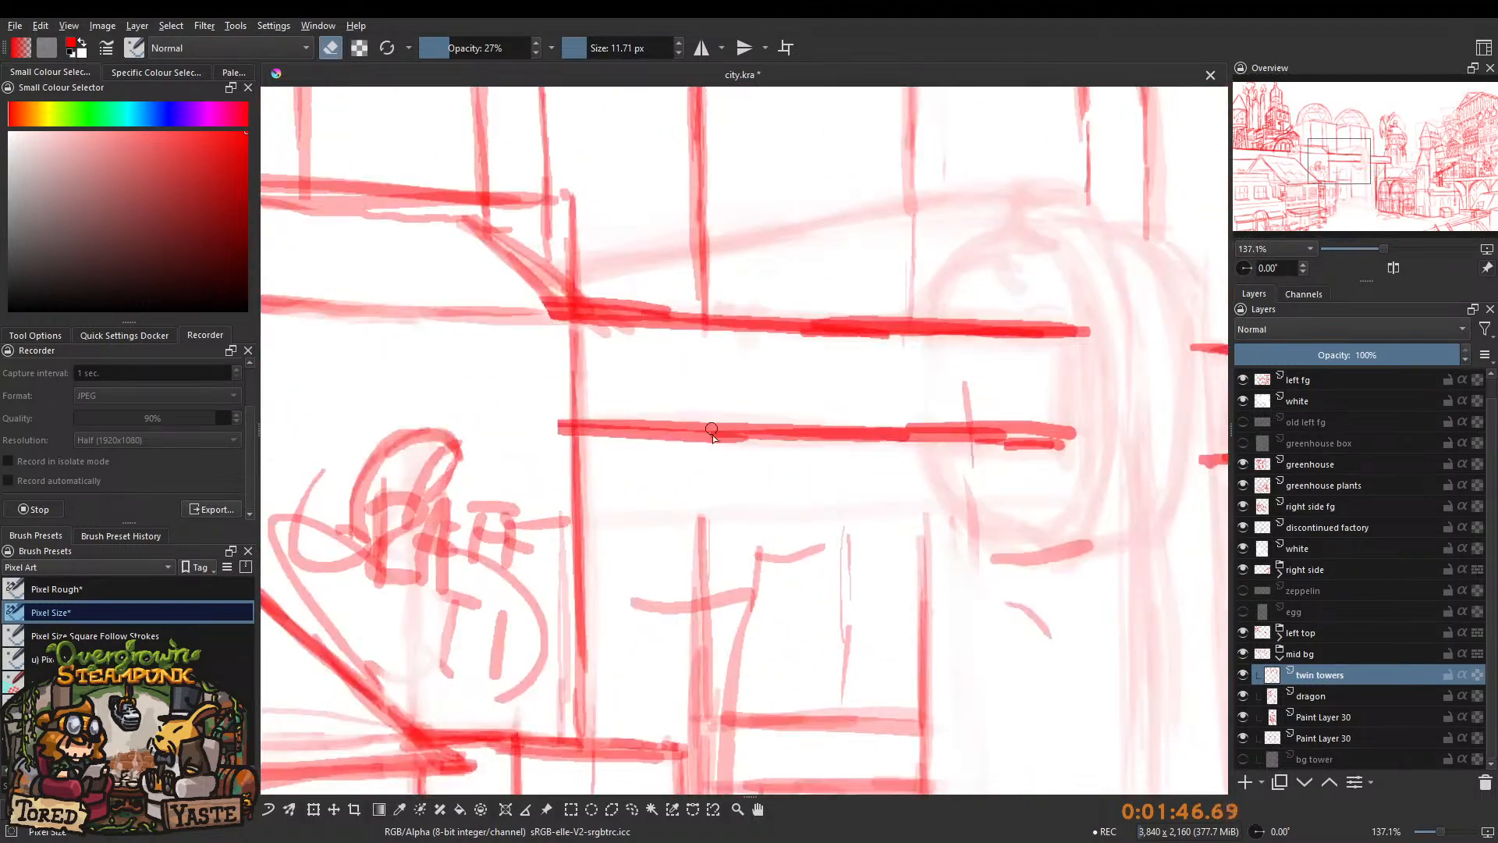
key(e)
drag(701, 434, 690, 616)
scroll(690, 610, down, 3)
scroll(695, 499, up, 2)
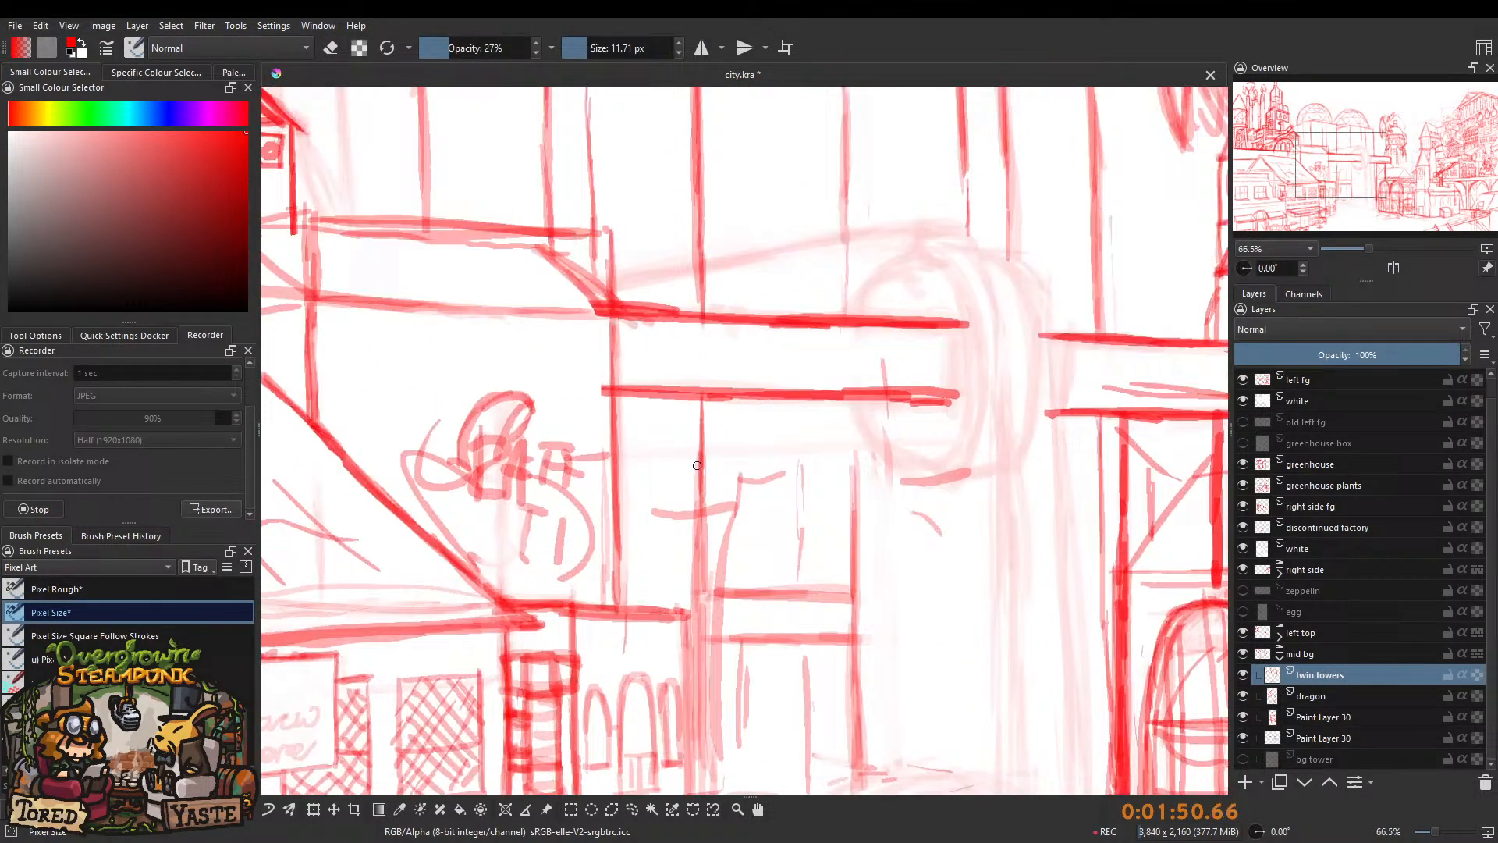
drag(700, 476, 702, 659)
scroll(706, 507, down, 7)
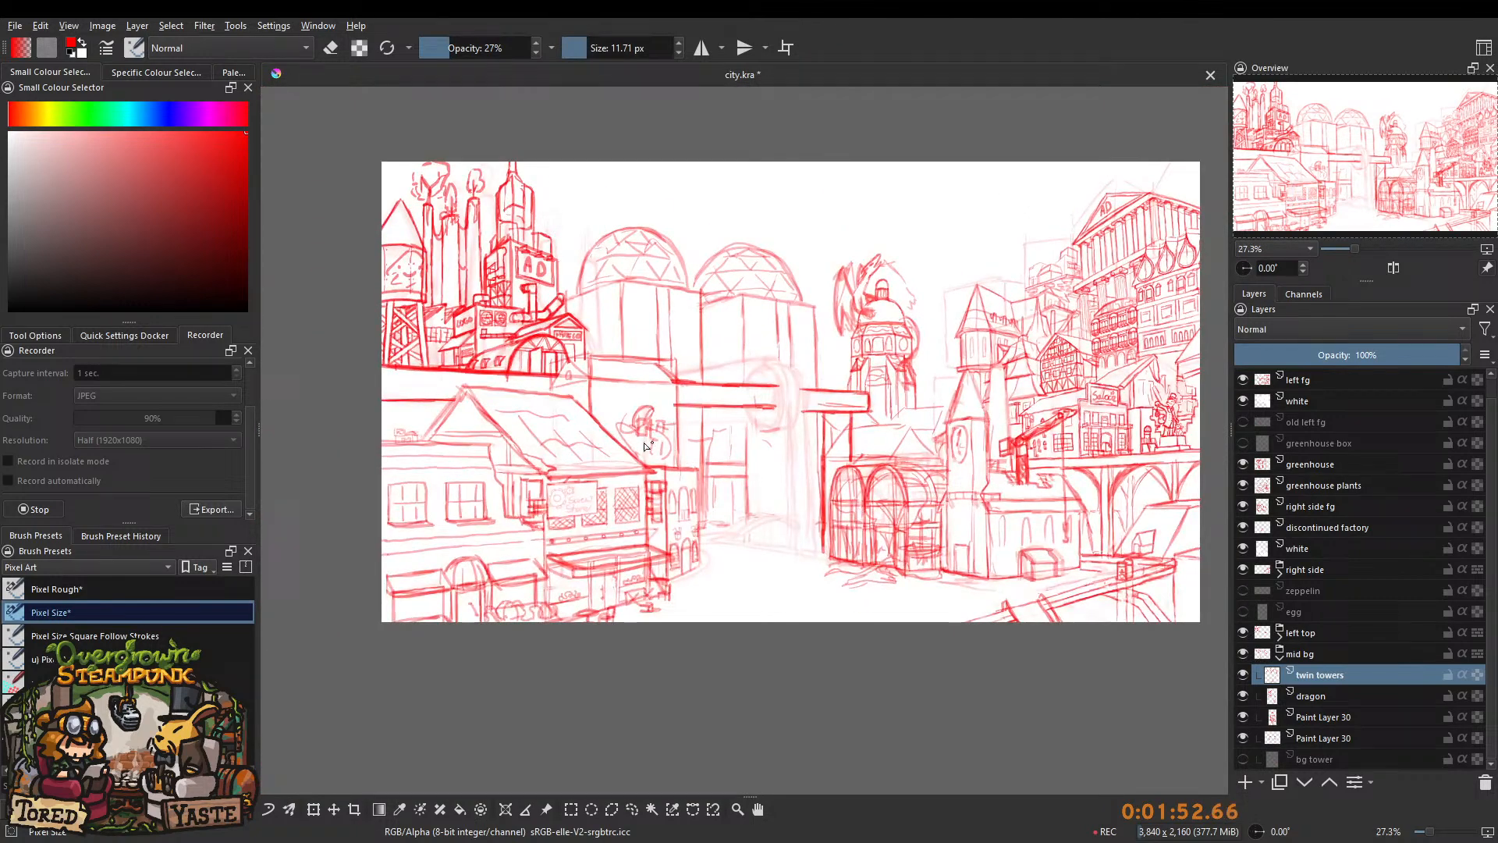
Reinforce the right domed tower's middle vertical edge down to the platform.
drag(669, 439, 675, 488)
drag(698, 406, 710, 348)
drag(725, 500, 699, 481)
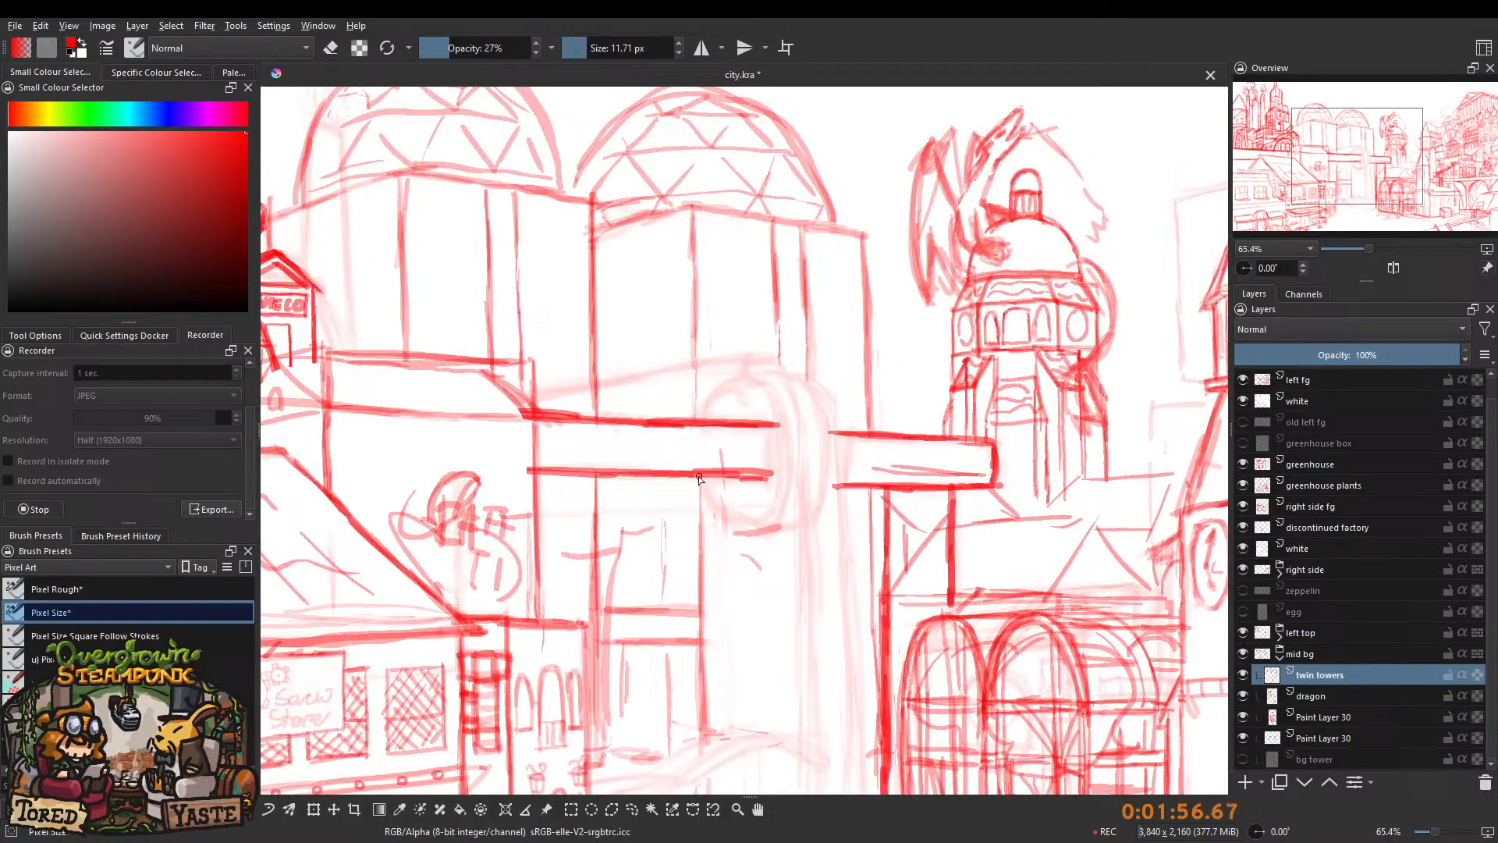
drag(700, 390, 697, 485)
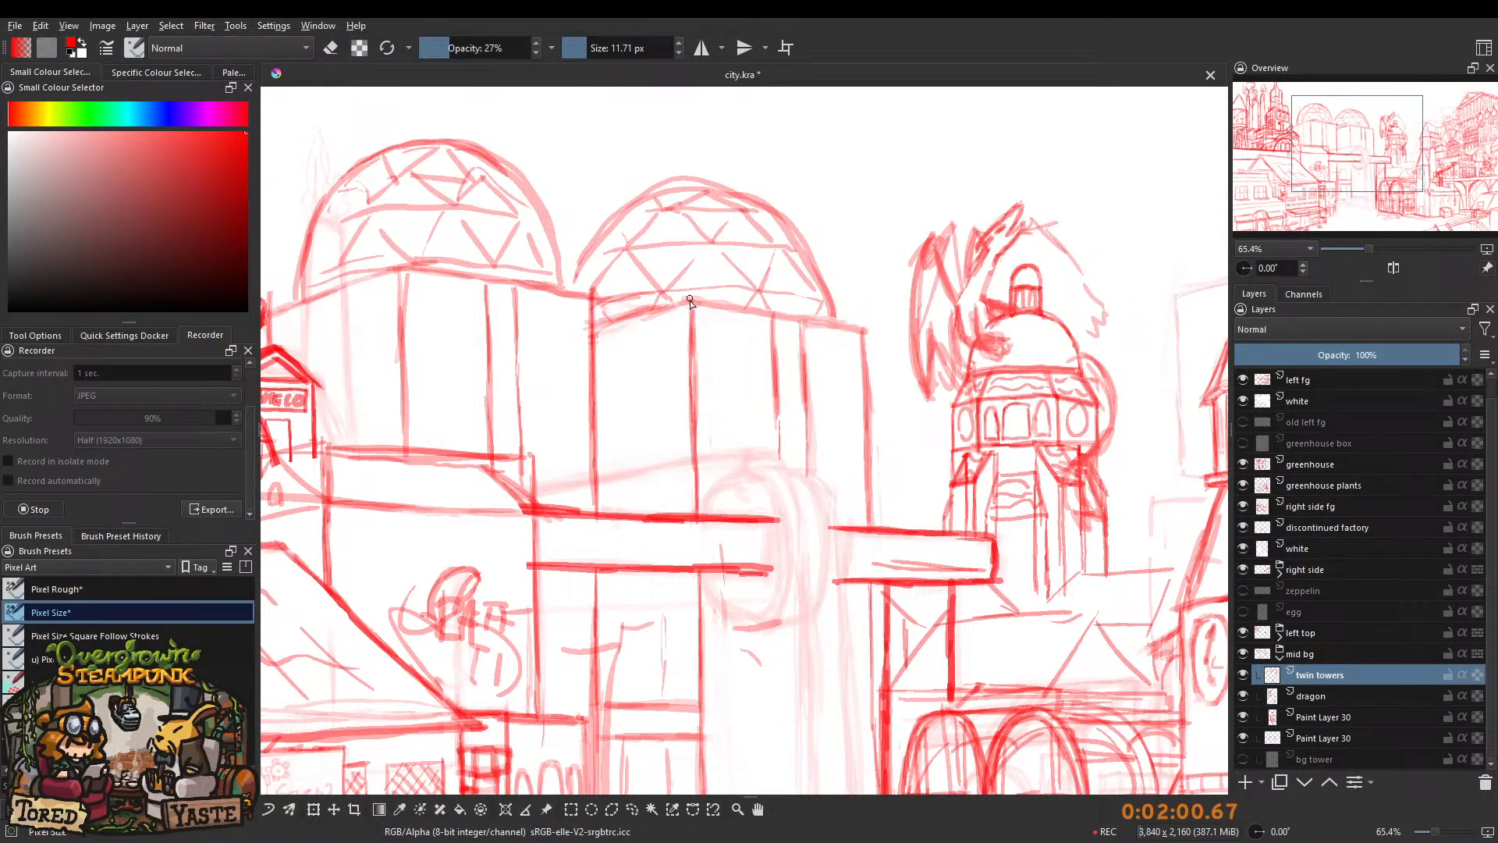
drag(611, 326, 595, 405)
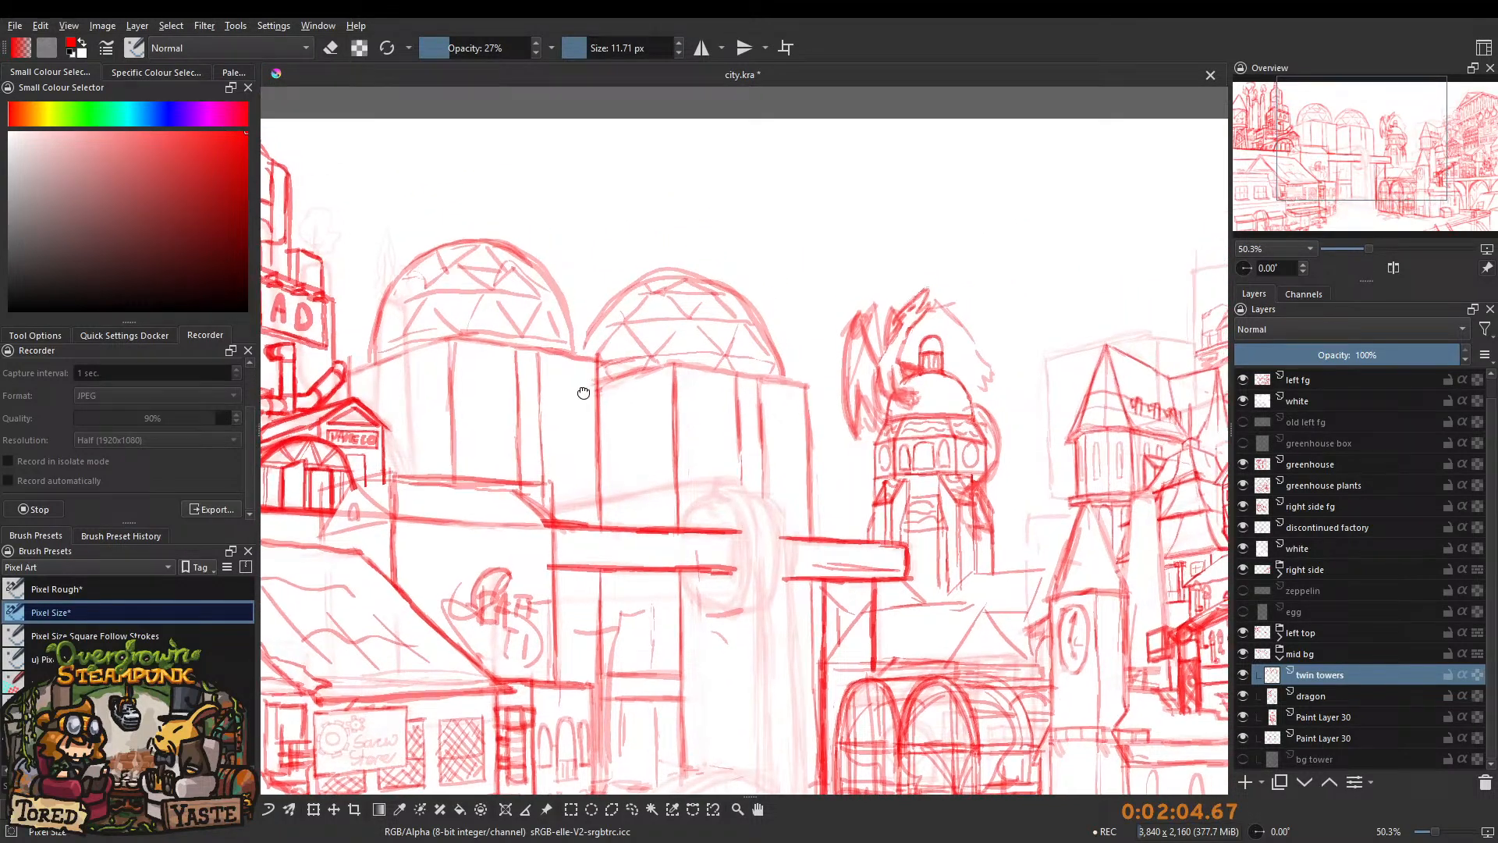
drag(696, 431, 690, 351)
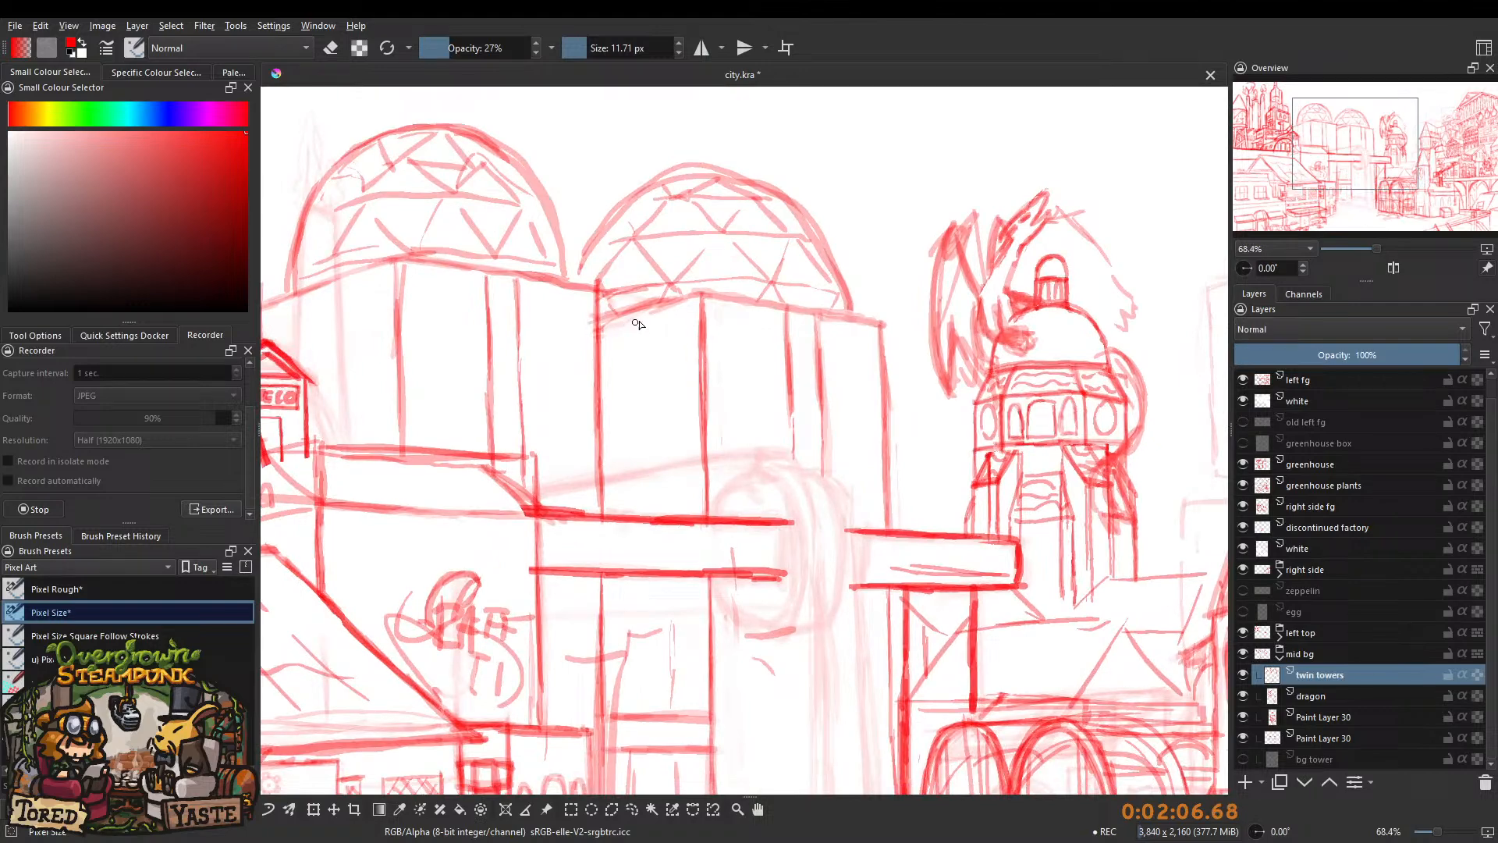
drag(603, 337, 600, 461)
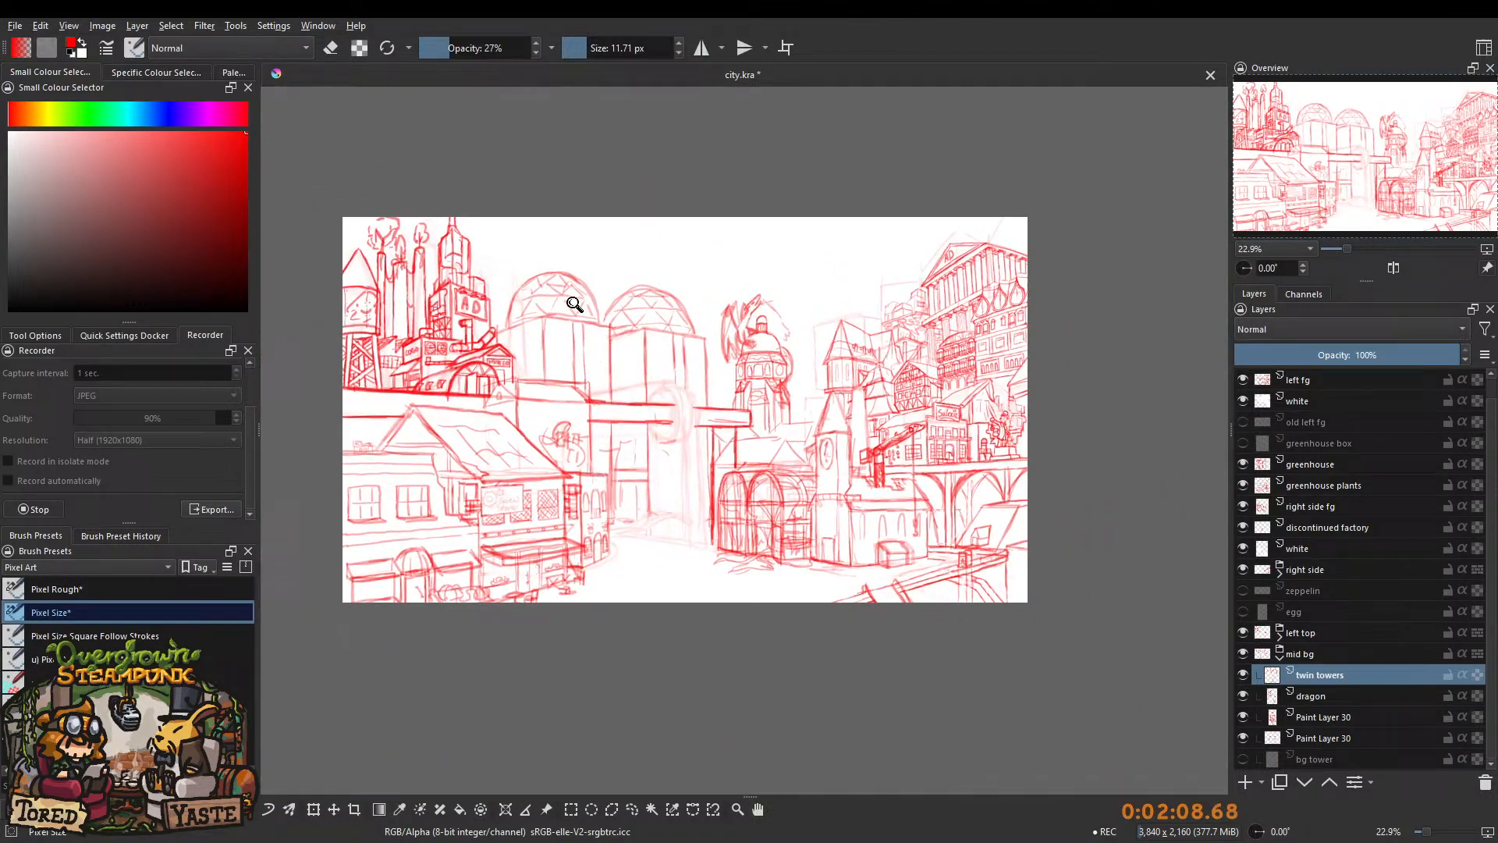
drag(585, 353, 595, 332)
Move the "twin towers" layer slightly left, closer to the factory, and return to the brush.
key(t)
drag(733, 395, 605, 351)
drag(777, 421, 886, 408)
key(ctrl+z)
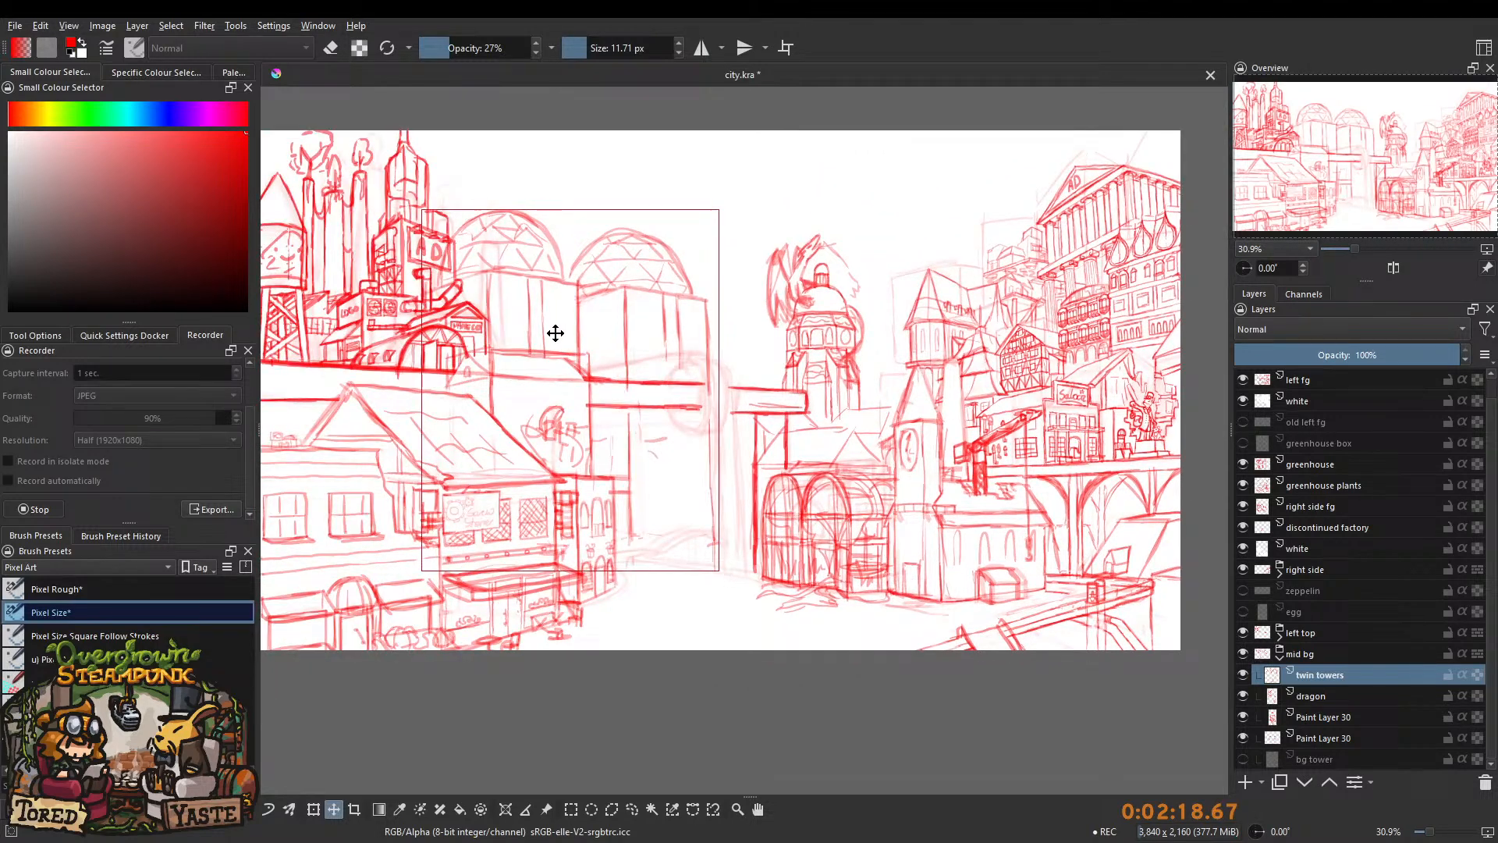
drag(586, 355, 665, 387)
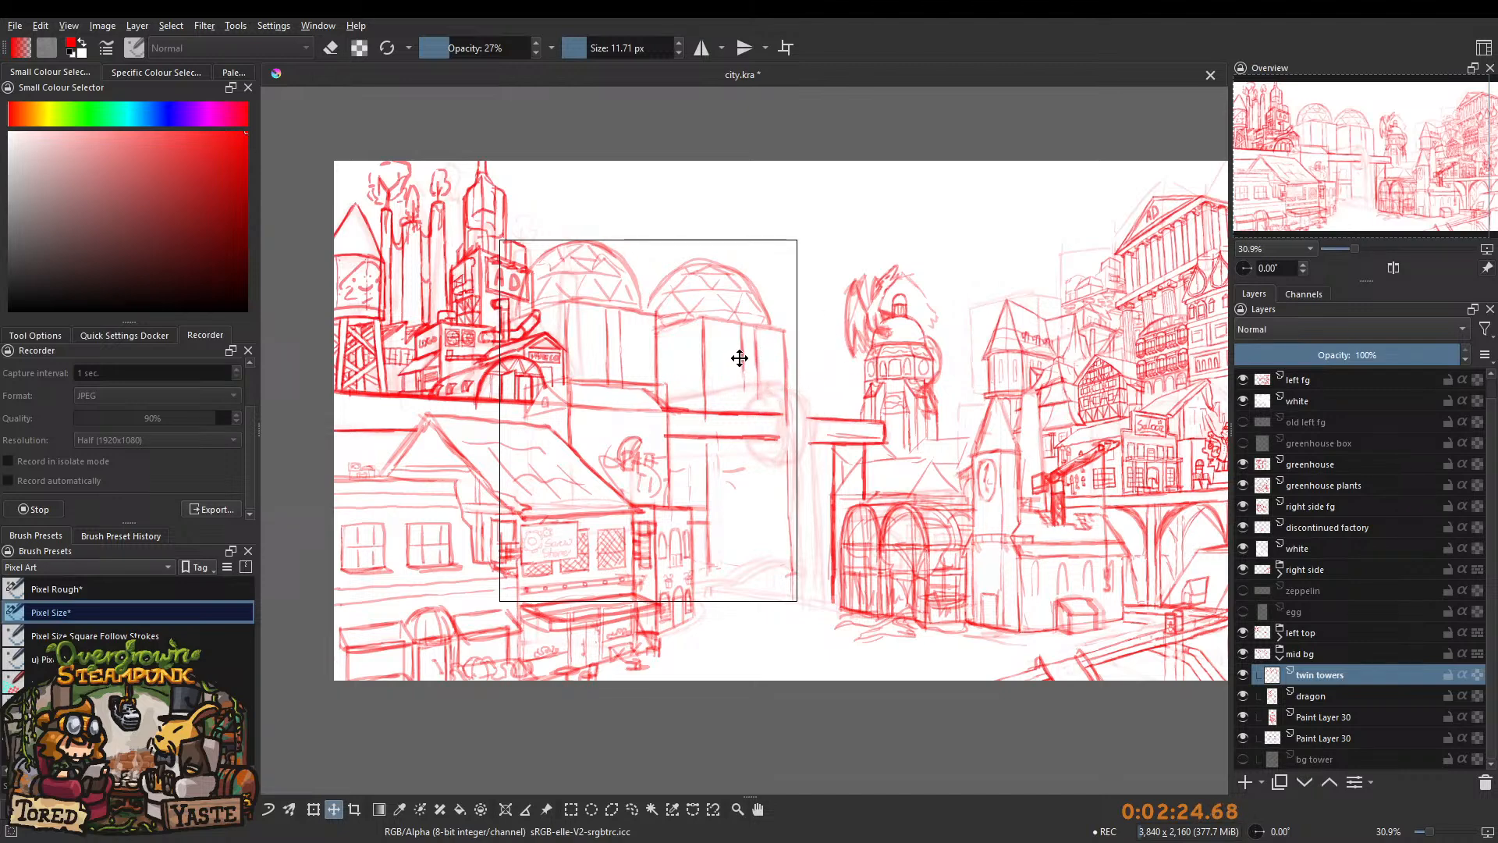
drag(739, 354, 736, 351)
key(b)
drag(600, 303, 598, 288)
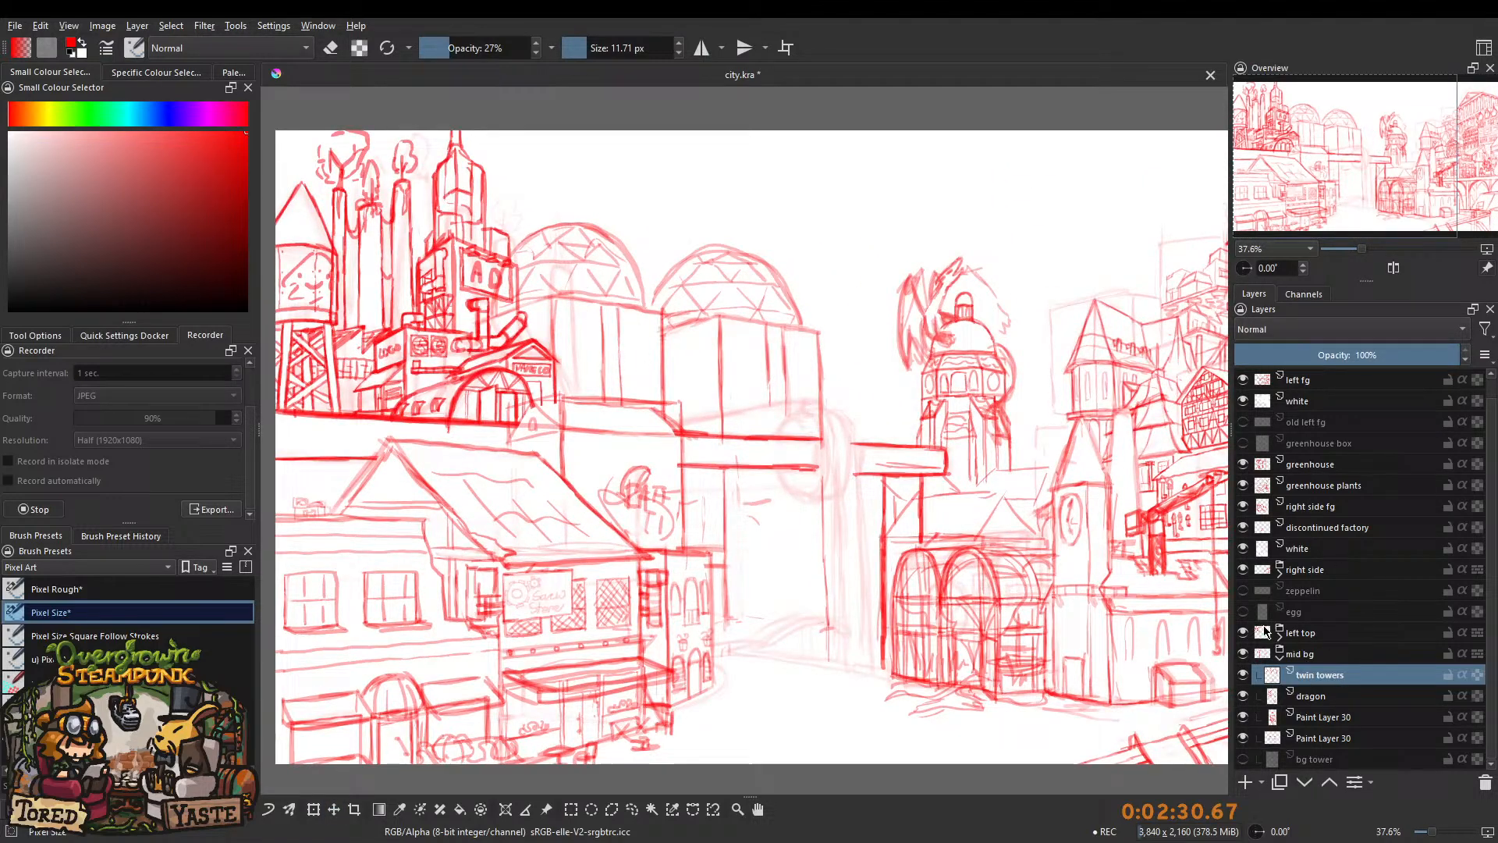
Expand the "left top" group and add a new layer named "white" beneath "left mid sketch".
click(1244, 634)
click(1247, 639)
click(1280, 637)
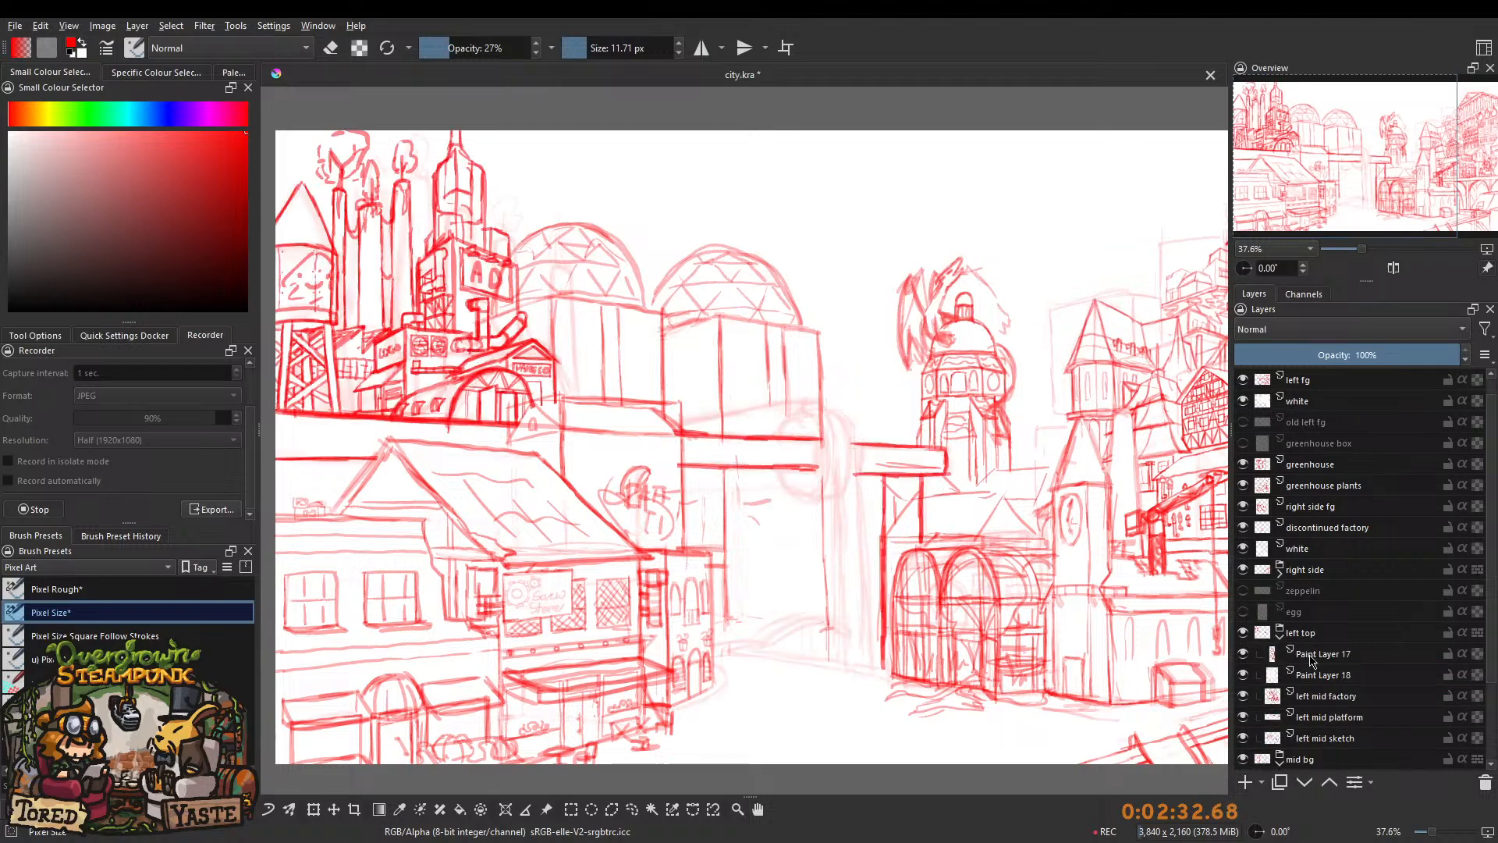
click(1244, 658)
click(1243, 658)
click(1349, 739)
key(Insert)
key(ctrl+Page_Down)
double_click(1321, 760)
text(white)
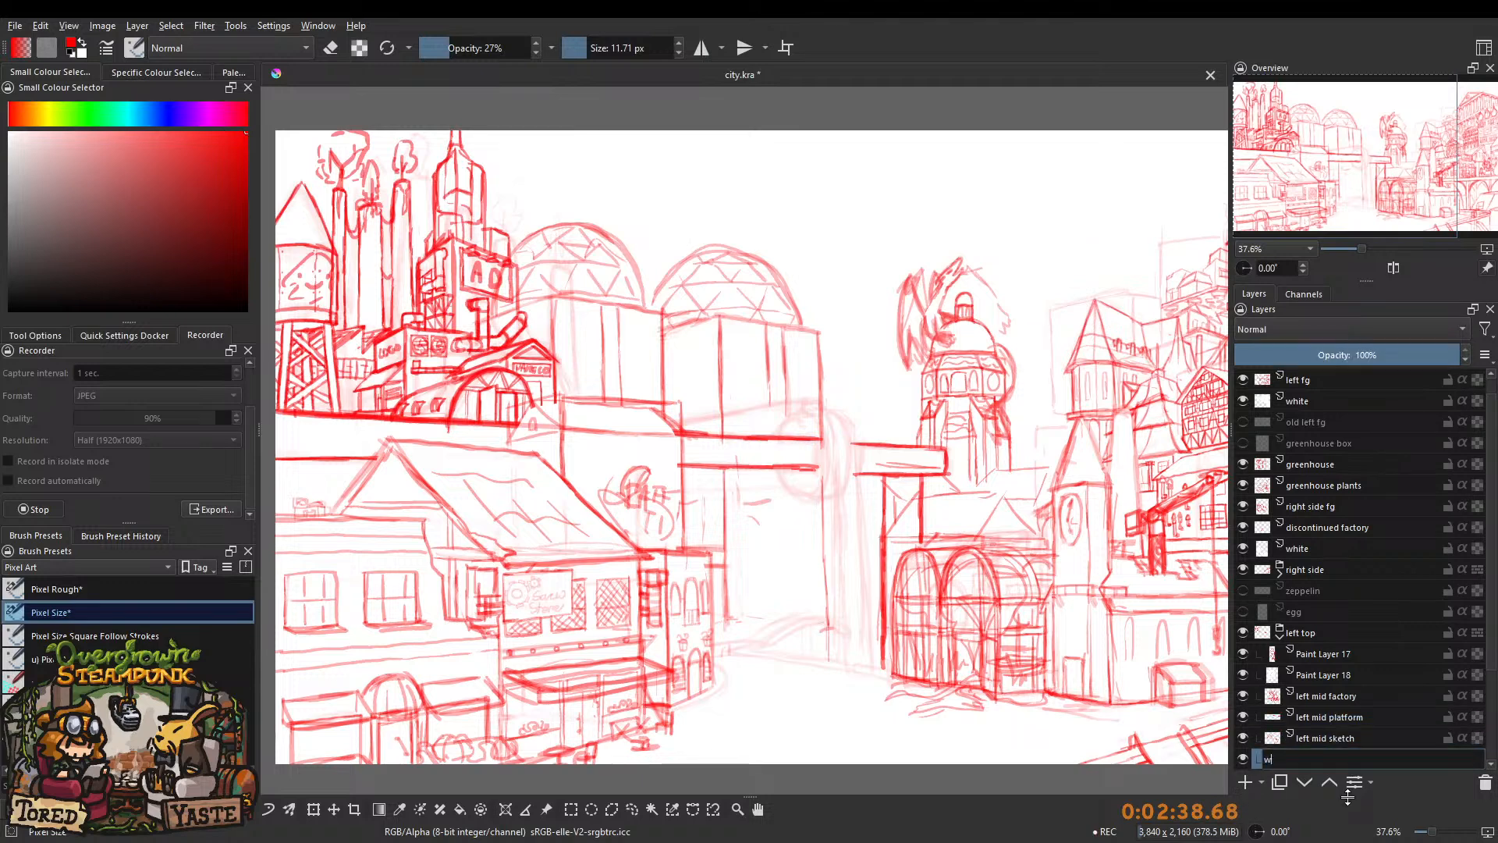
key(Return)
Paint white behind the upper-left factory with a 92.50 px brush at 100% opacity to mask the overlapping tower lines.
mouse_move(69, 193)
mouse_down()
mouse_move(69, 208)
mouse_move(7, 131)
mouse_up()
mouse_move(530, 303)
shift+mouse_down()
mouse_move(501, 296)
mouse_move(494, 259)
mouse_move(497, 311)
shift+mouse_up()
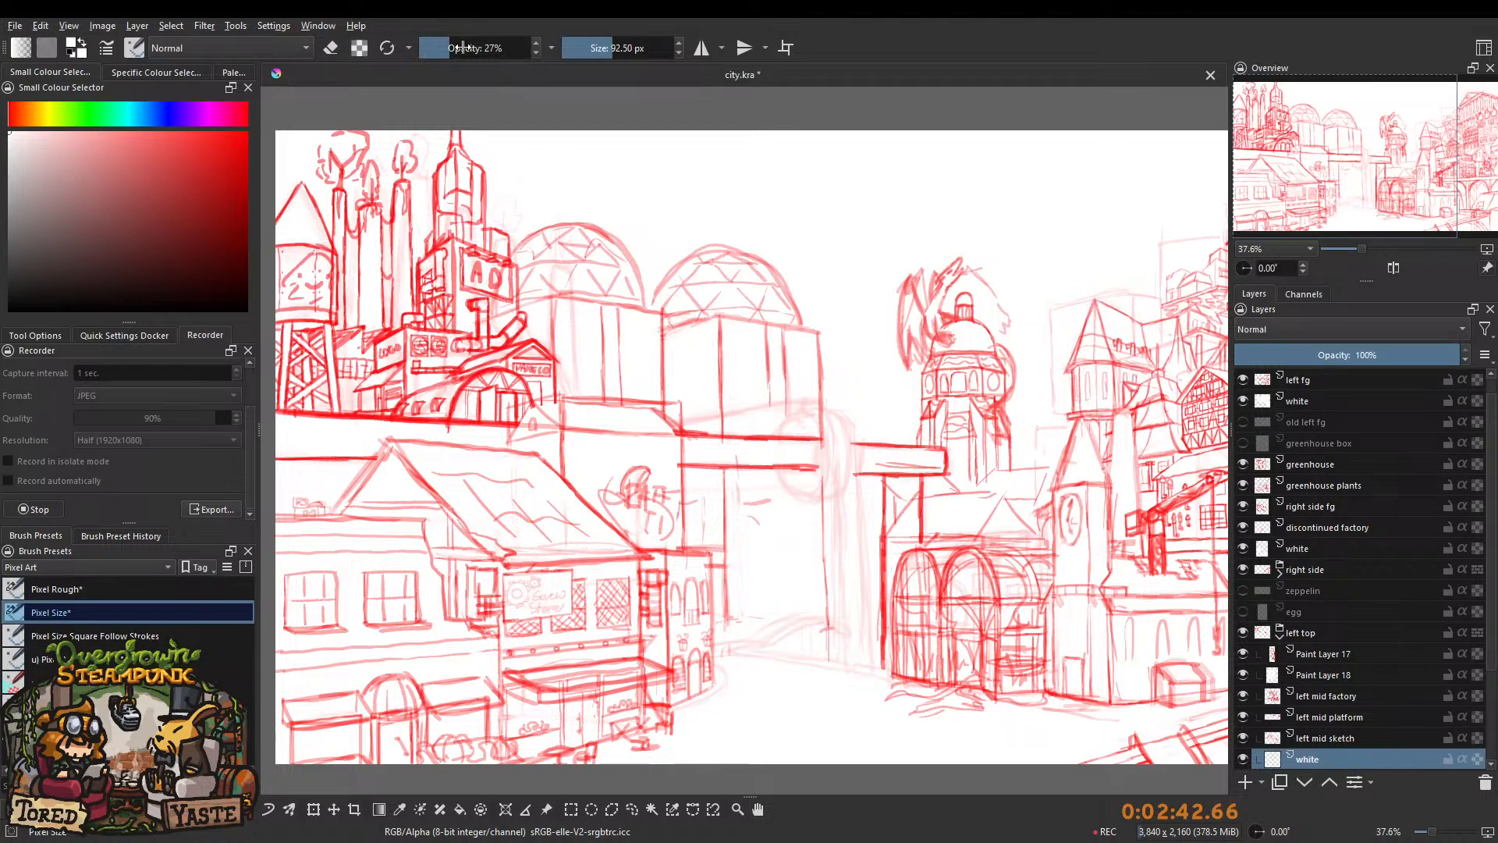
drag(454, 46, 539, 47)
mouse_move(515, 293)
mouse_down()
mouse_move(508, 368)
mouse_move(537, 366)
mouse_move(534, 413)
mouse_move(461, 379)
mouse_move(468, 273)
mouse_move(481, 304)
mouse_move(490, 256)
mouse_up()
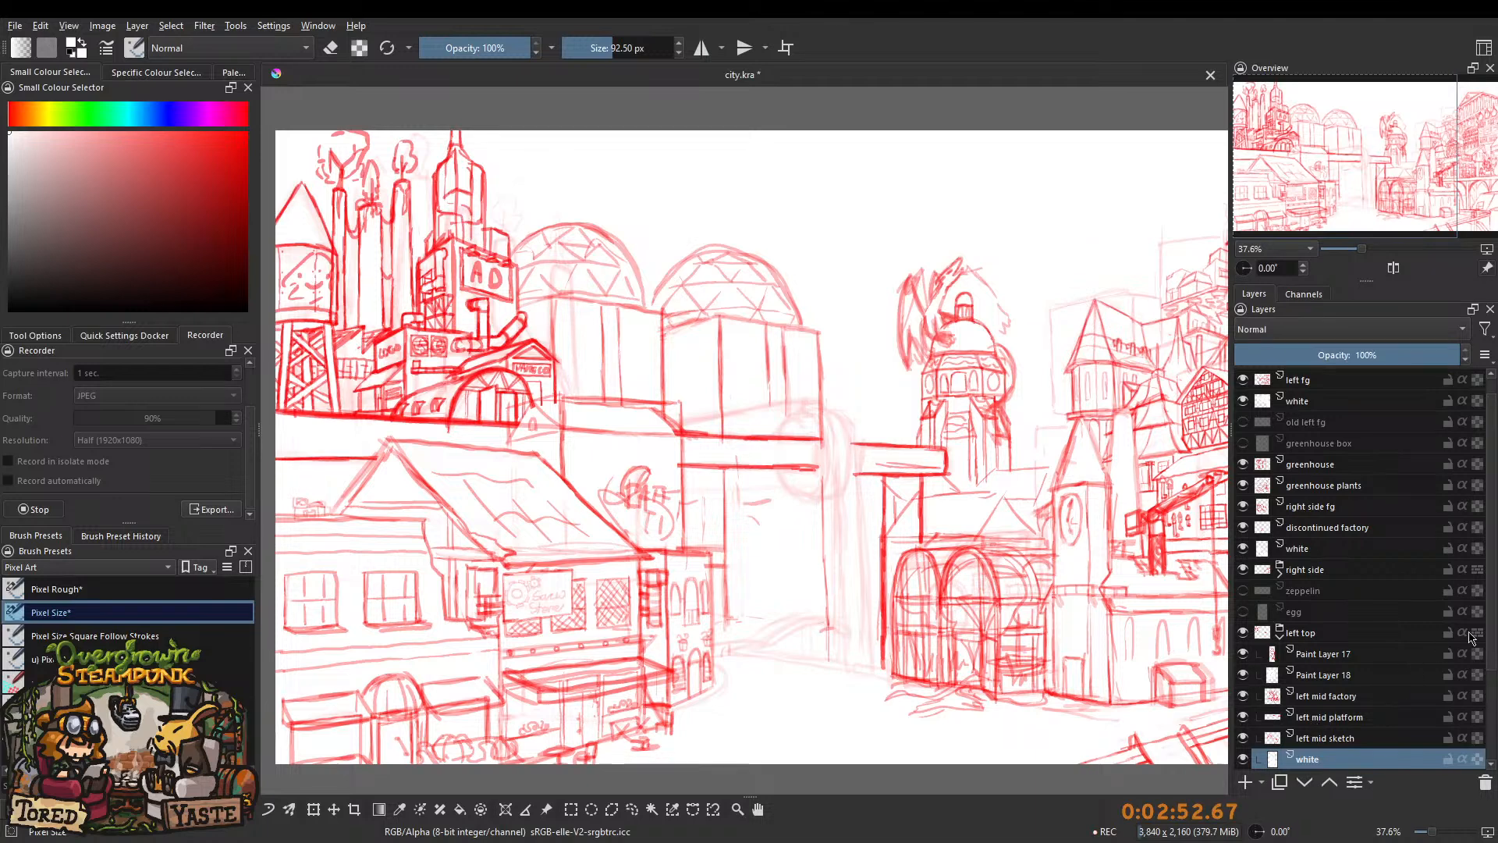
Toggle "left mid factory", "left mid platform" and "left mid sketch" to check what each contains, and collapse the "left top" group.
scroll(1492, 590, down, 3)
click(1242, 613)
click(1246, 614)
click(1243, 634)
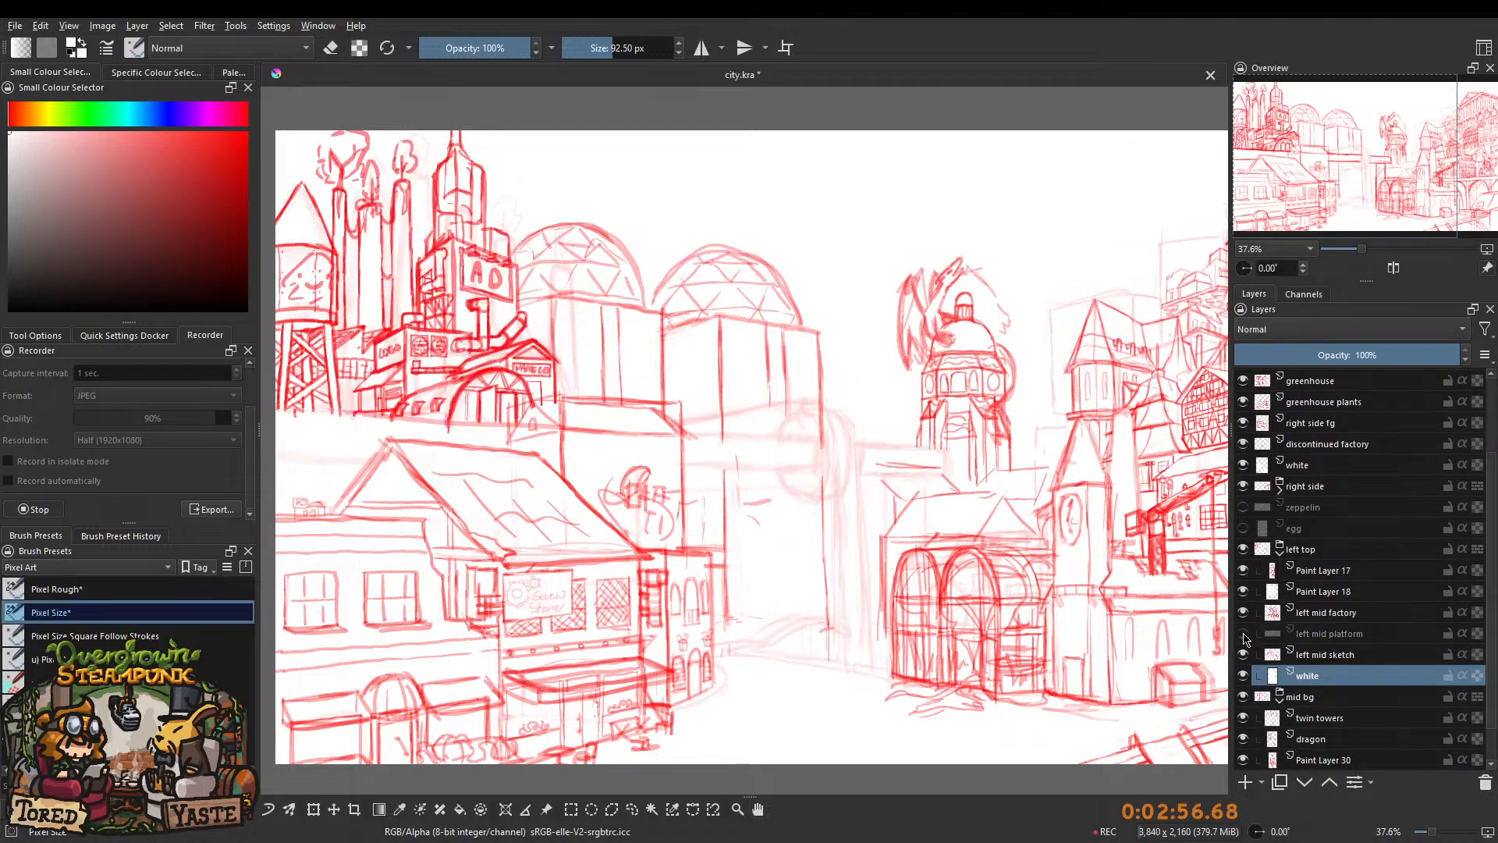
click(1243, 634)
click(1244, 656)
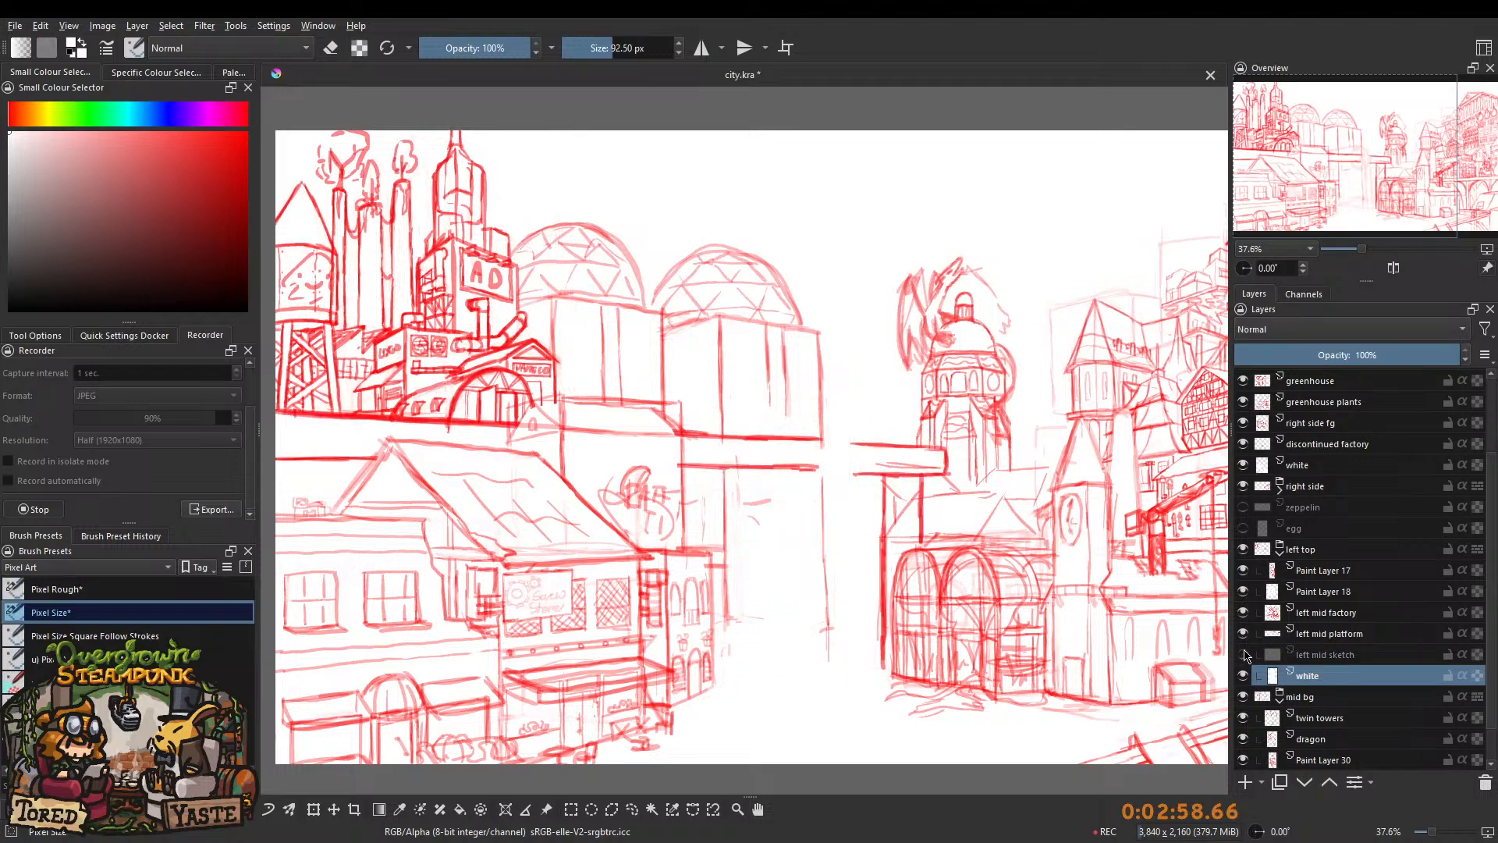
click(1244, 655)
click(1244, 655)
click(1244, 656)
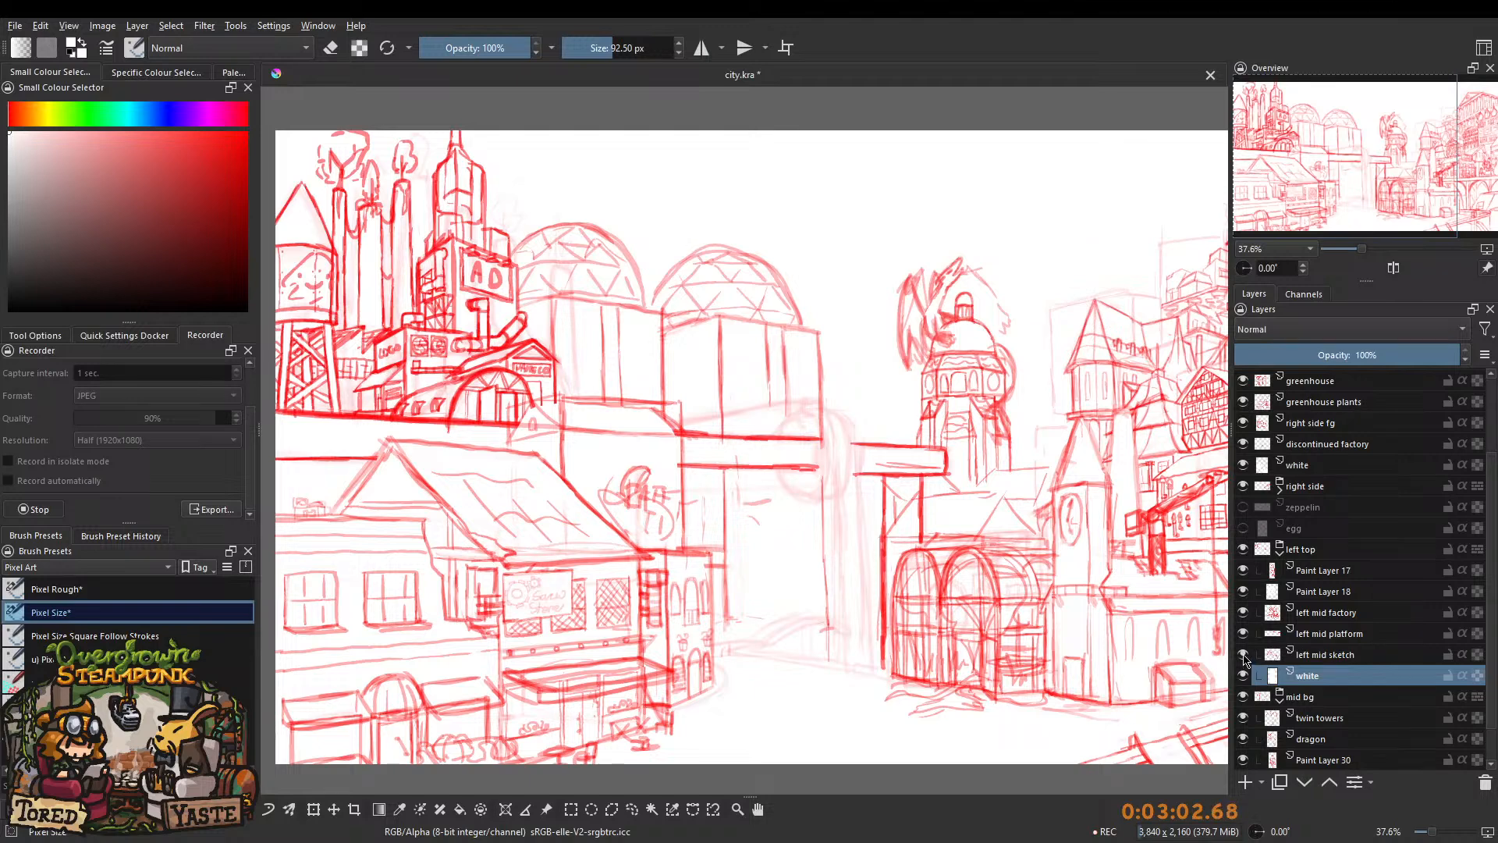
click(1280, 560)
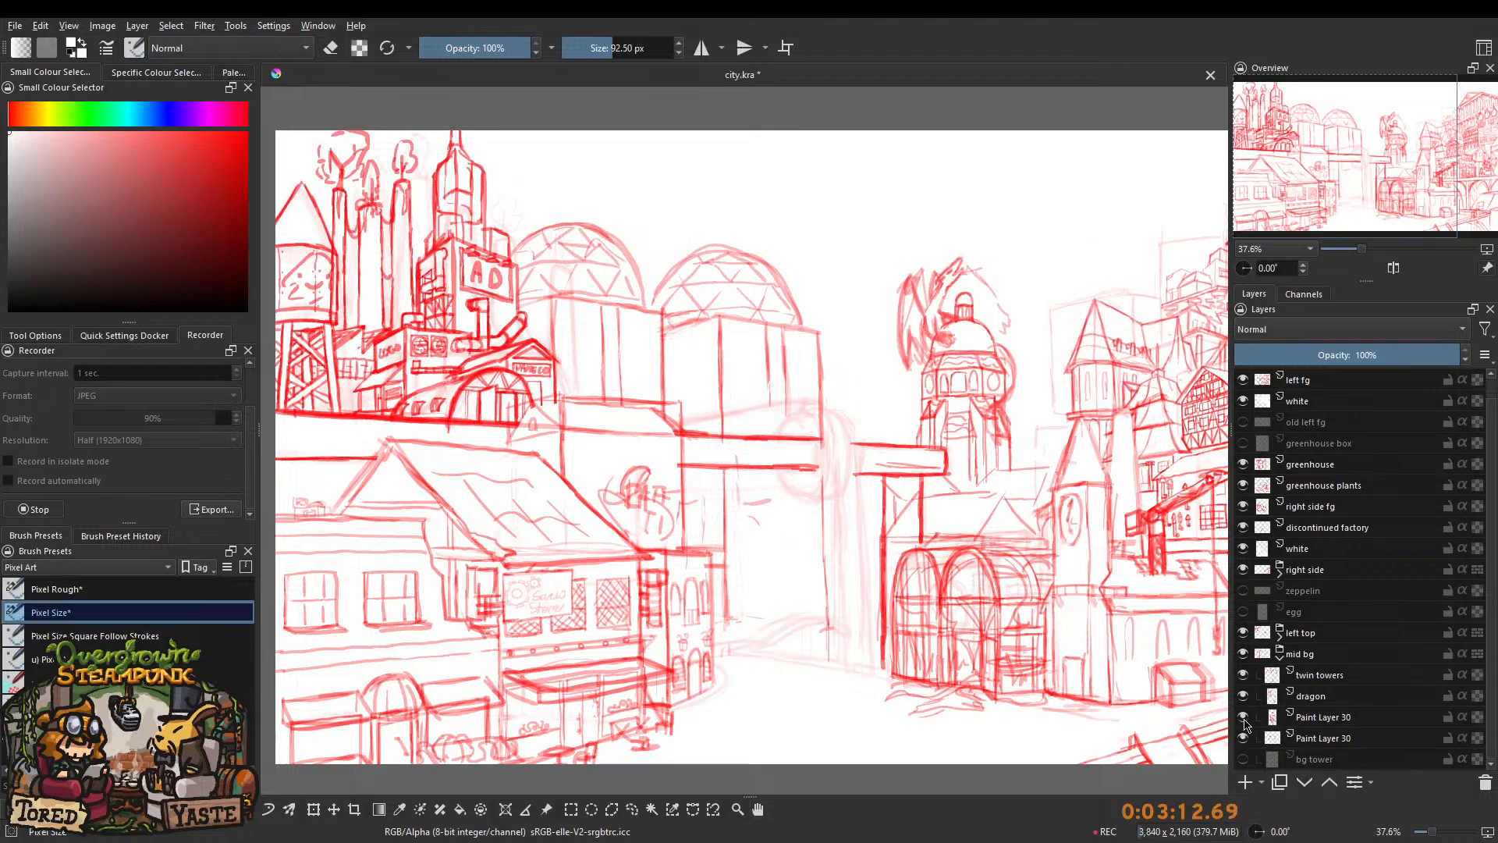
Toggle the "twin towers" layer repeatedly to examine which lines belong to it.
click(1243, 675)
click(1243, 676)
click(1243, 676)
click(1243, 676)
click(1243, 675)
click(1243, 676)
Select the "twin towers" layer and set the brush to pure red with a size of 53.28 px.
click(1283, 678)
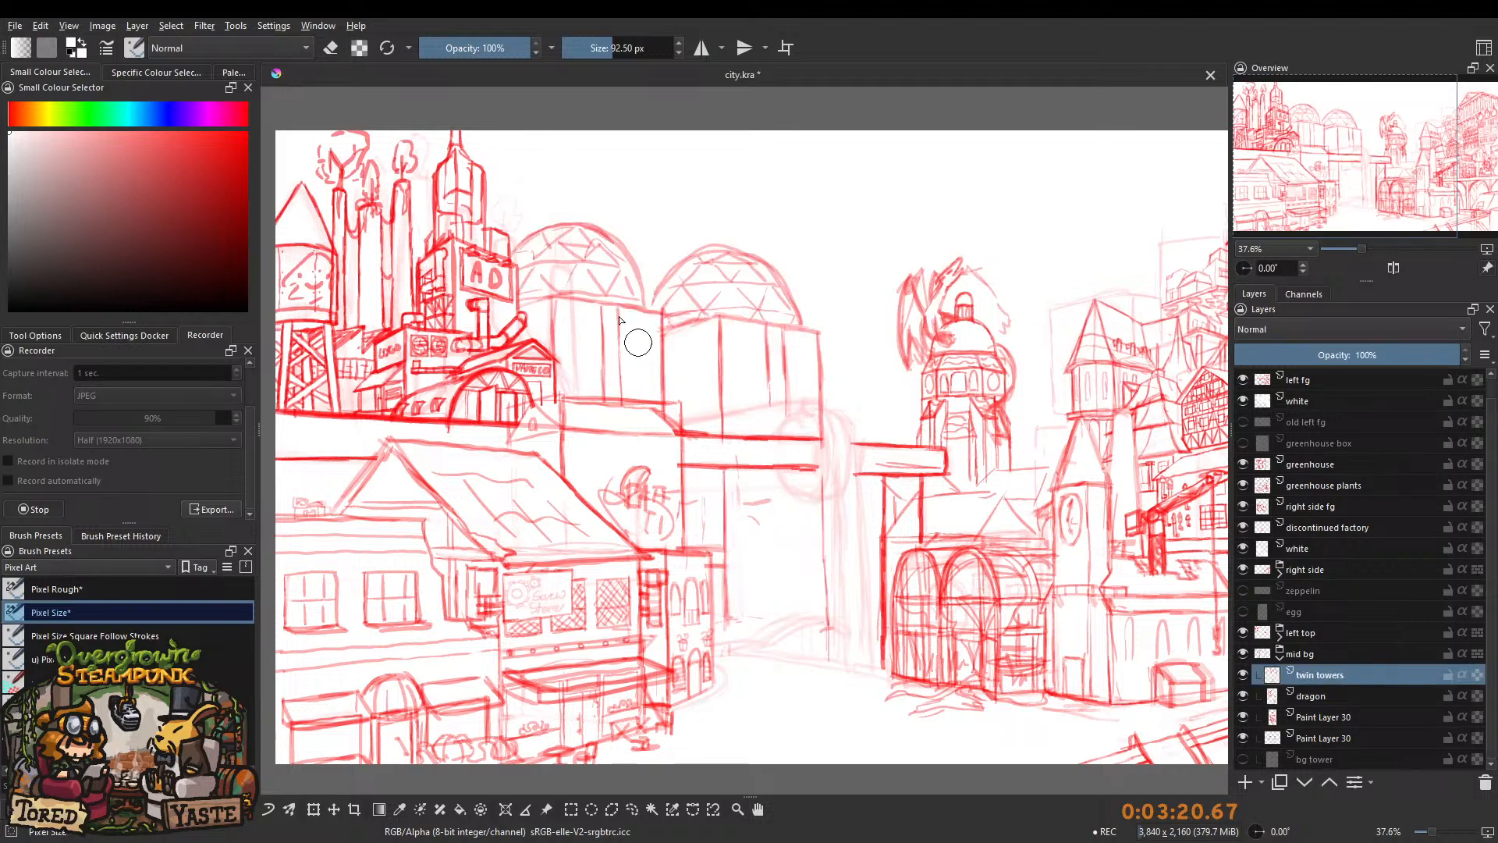
click(128, 224)
drag(129, 228, 248, 132)
drag(601, 47, 585, 47)
key(bracketleft)
Erase the right tower's outer right edge above and below the platform, and leave eraser mode.
drag(795, 344, 818, 316)
key(e)
drag(856, 381, 849, 584)
drag(850, 487, 852, 607)
drag(839, 473, 837, 530)
mouse_move(838, 471)
mouse_down()
mouse_move(850, 471)
mouse_move(847, 661)
mouse_up()
mouse_move(843, 499)
mouse_down()
mouse_move(817, 545)
mouse_move(817, 503)
mouse_up()
drag(831, 599, 833, 677)
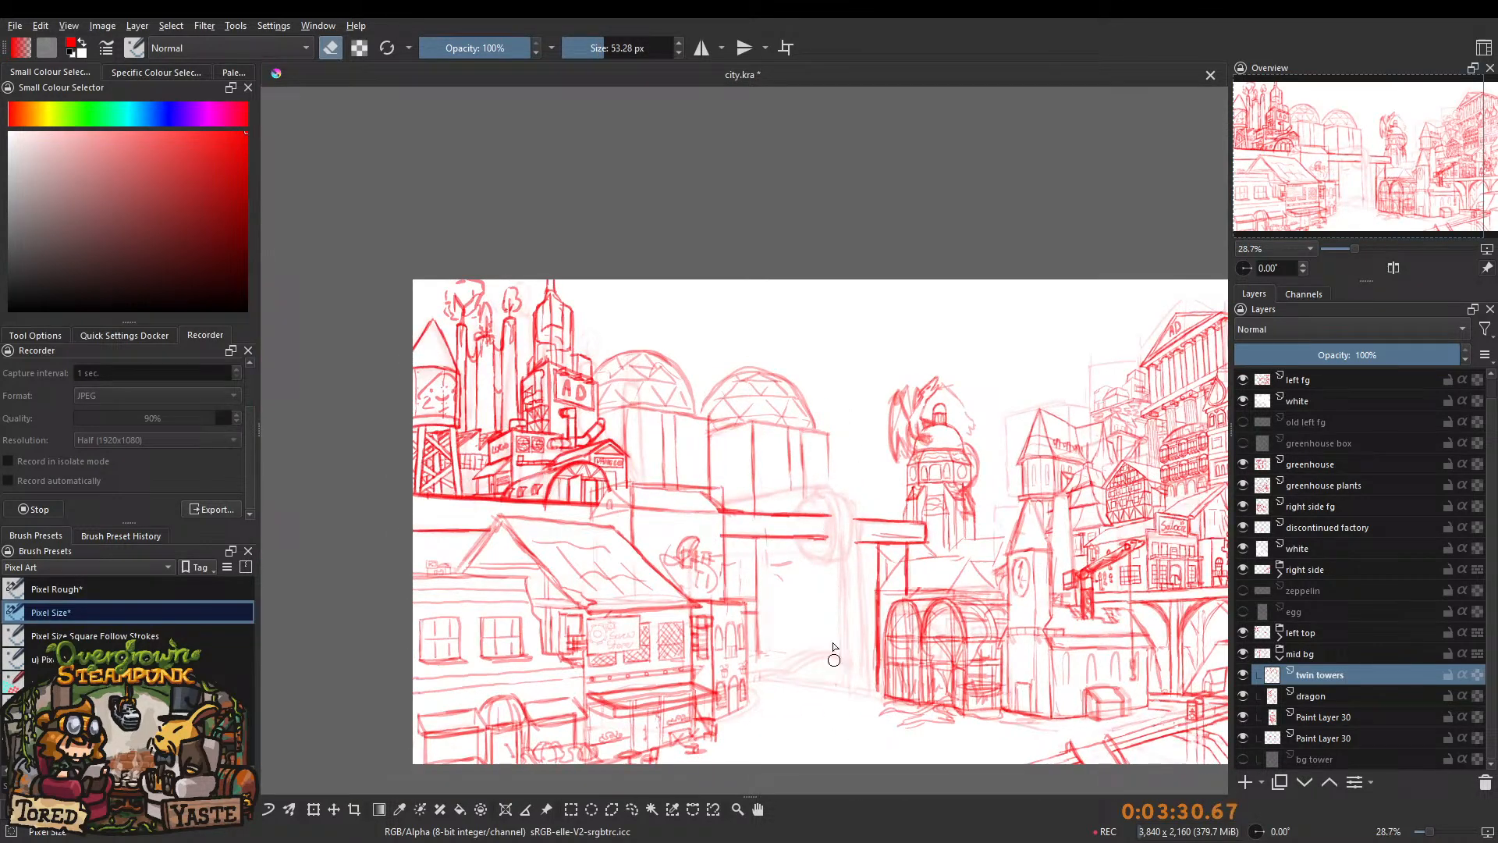
key(e)
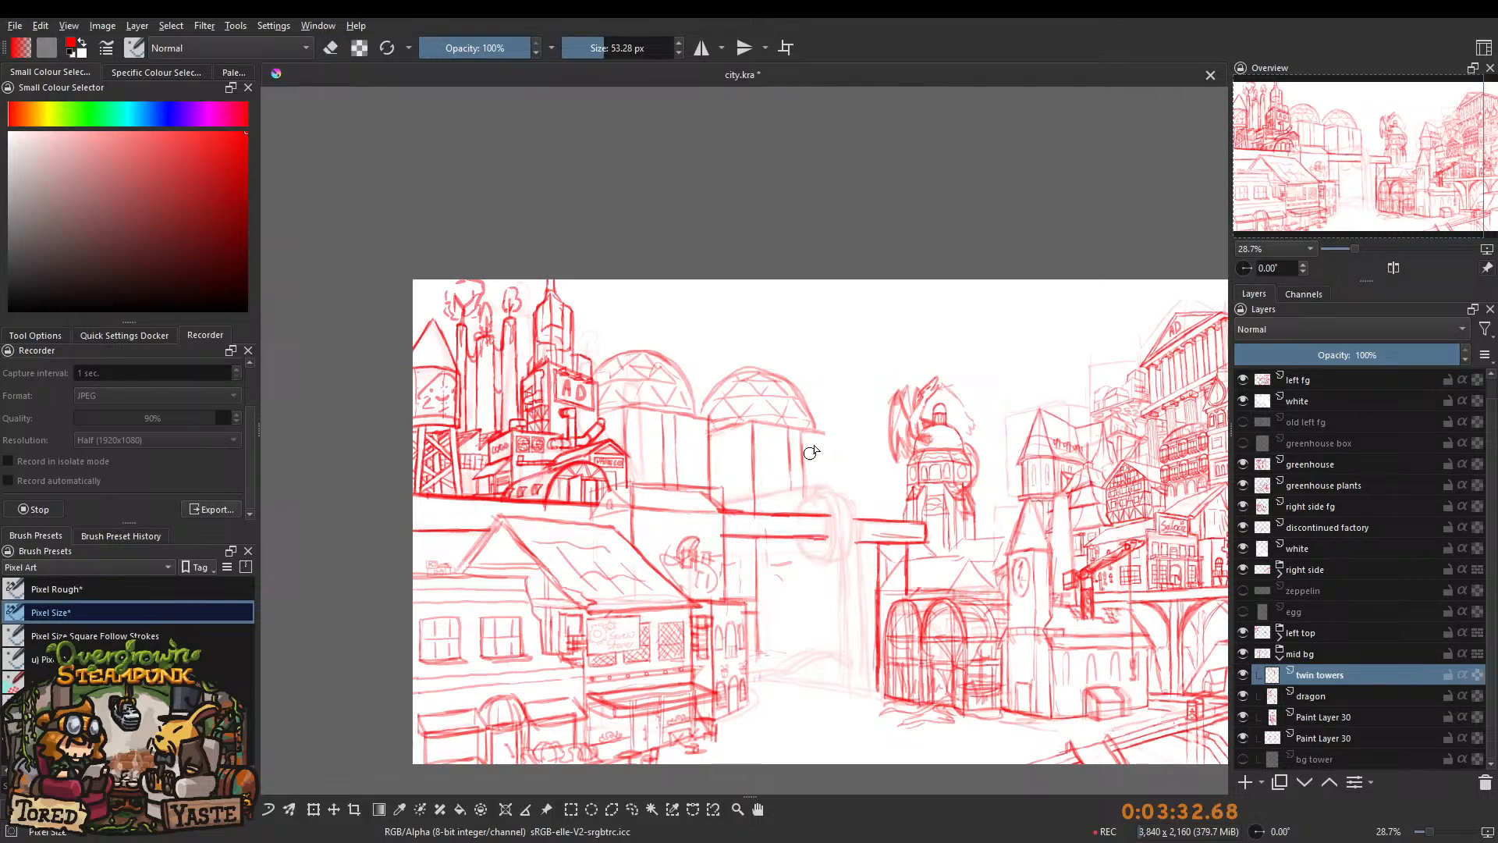
Redraw the right tower's outer right edge down toward the ground at 22% opacity with a 13.80 px brush.
scroll(803, 437, up, 3)
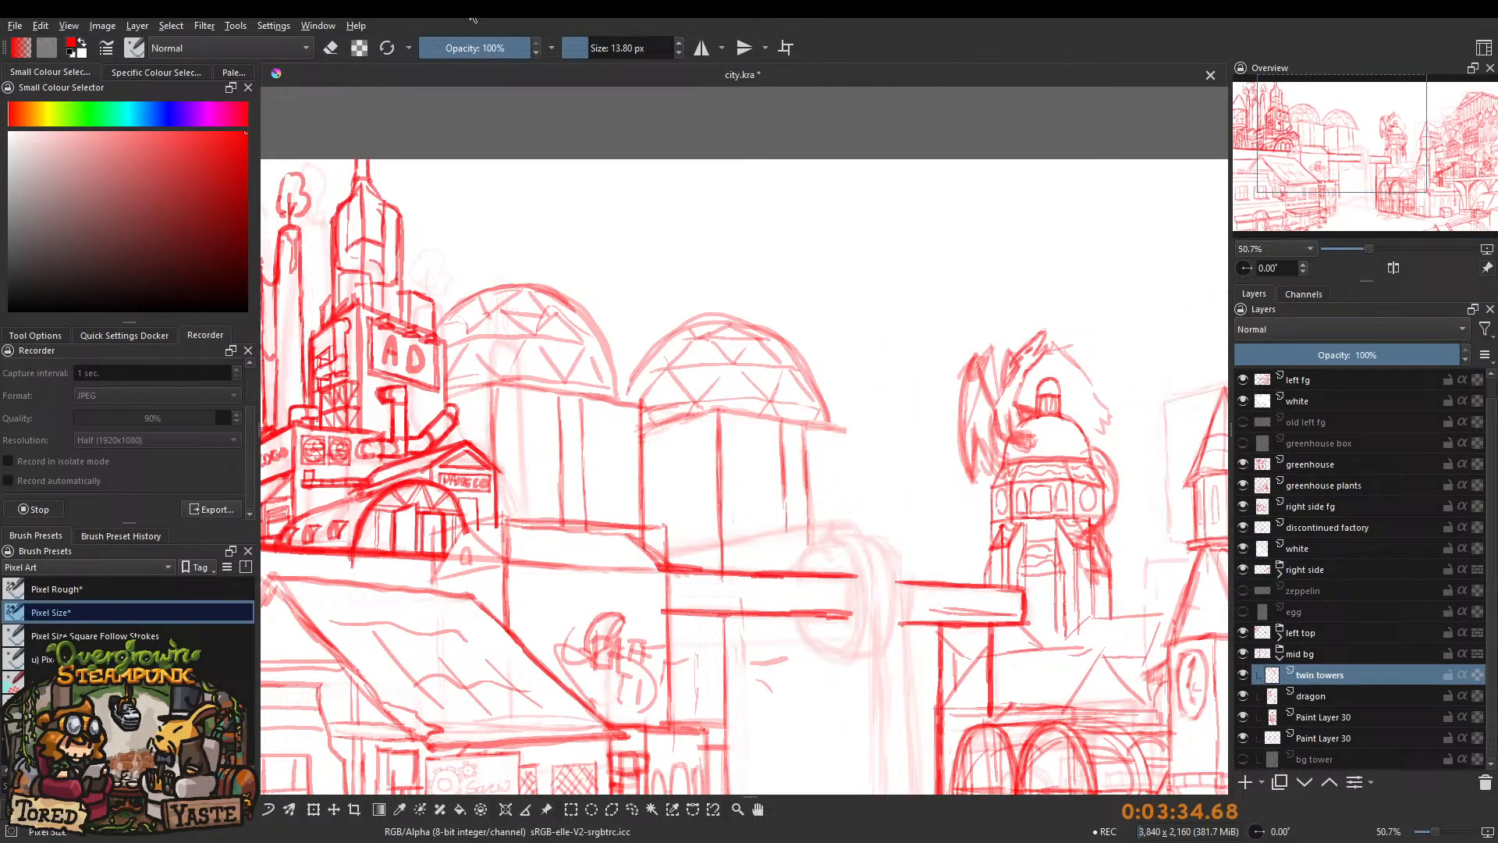
drag(450, 48, 443, 47)
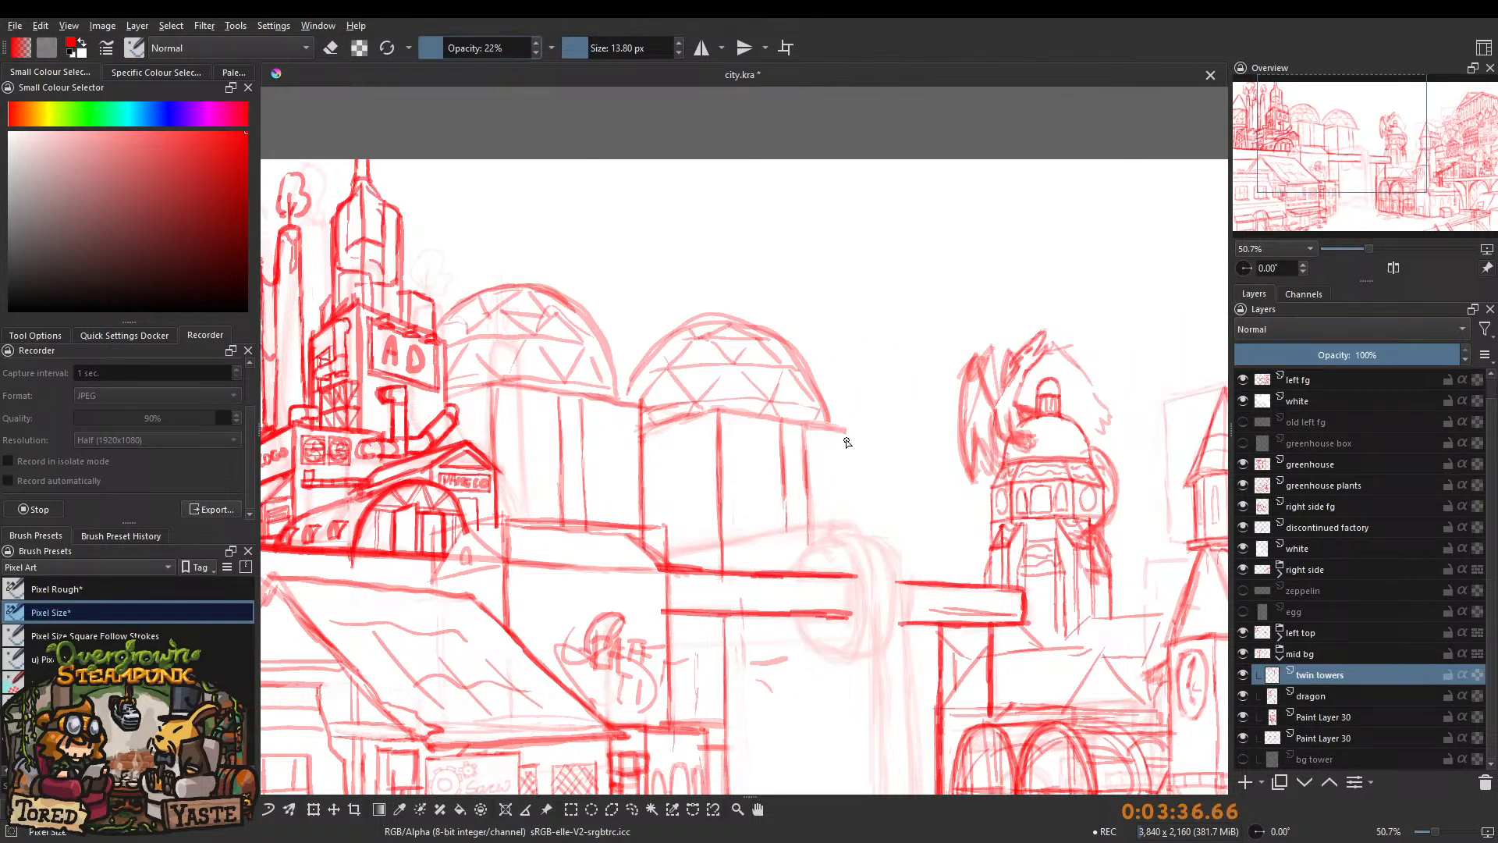
drag(846, 431, 847, 530)
scroll(842, 492, down, 3)
drag(858, 464, 856, 651)
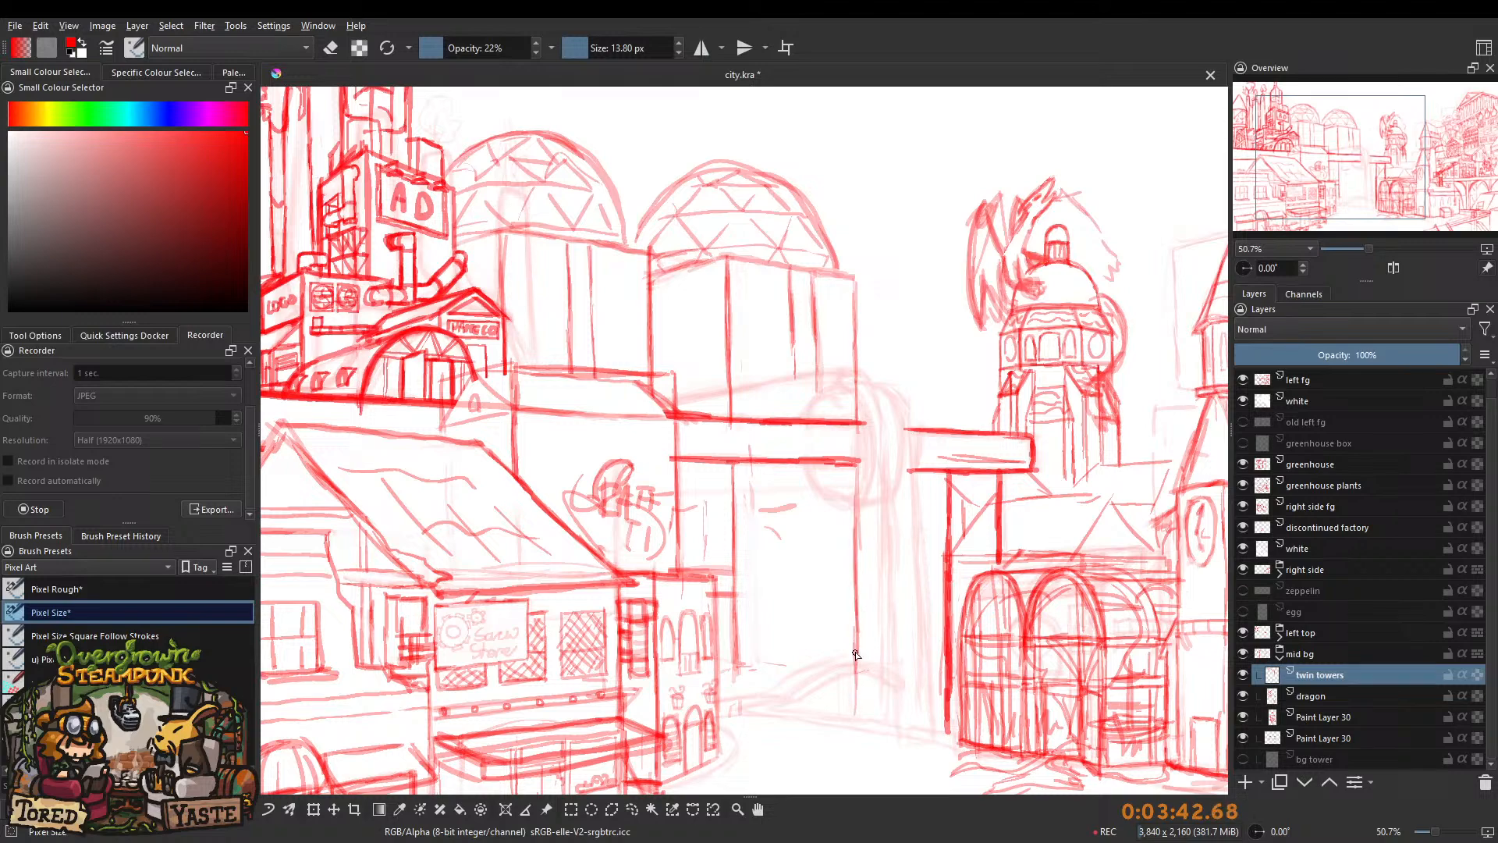
Try to sketch a wide ellipse around the platform between the right tower and the greenhouse.
mouse_move(940, 396)
mouse_down()
mouse_move(937, 514)
mouse_move(795, 522)
mouse_up()
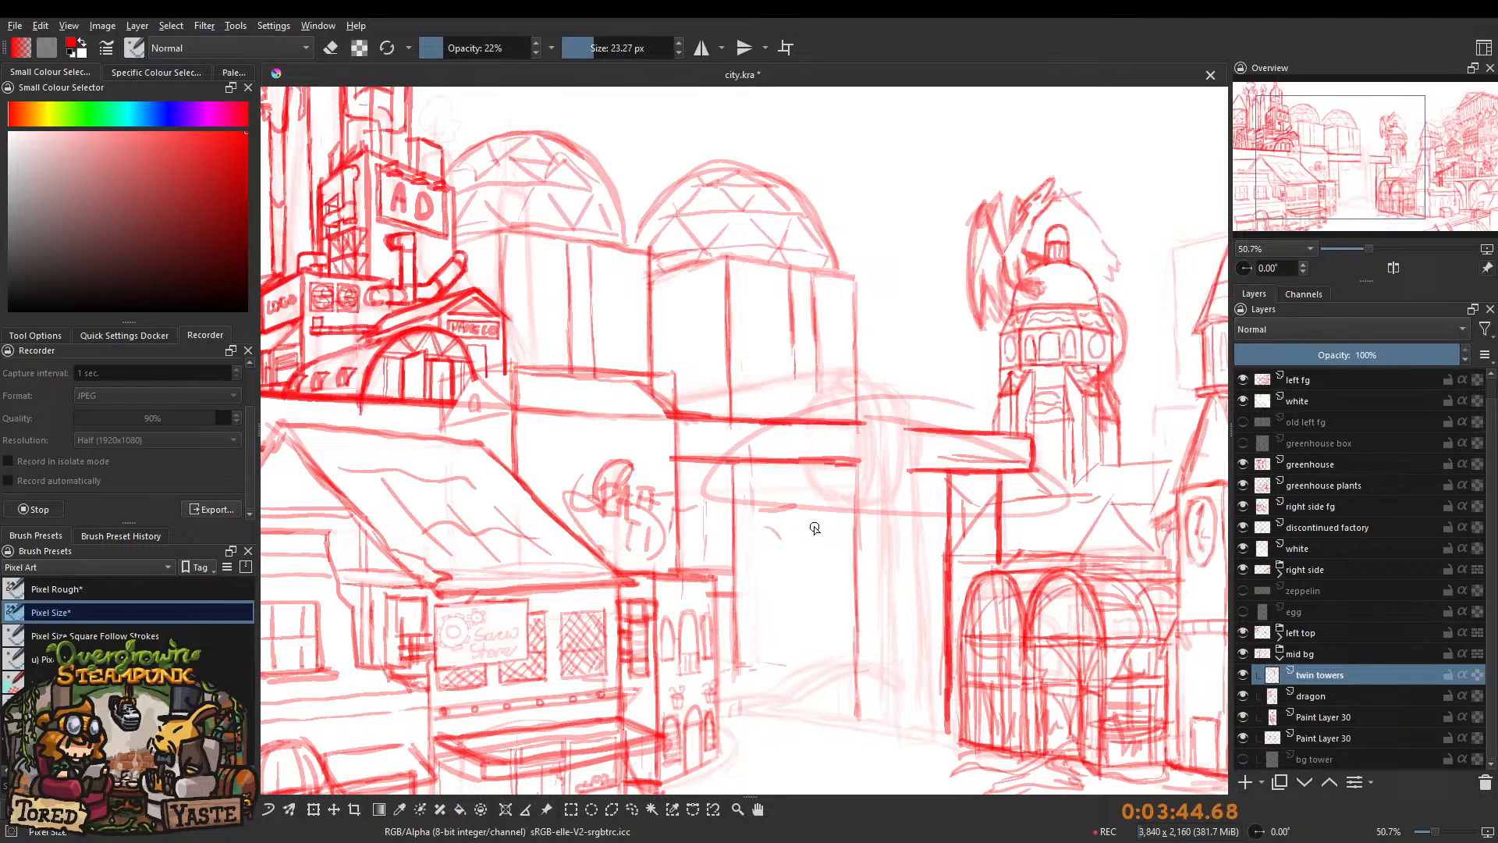
key(ctrl+z)
scroll(605, 395, down, 3)
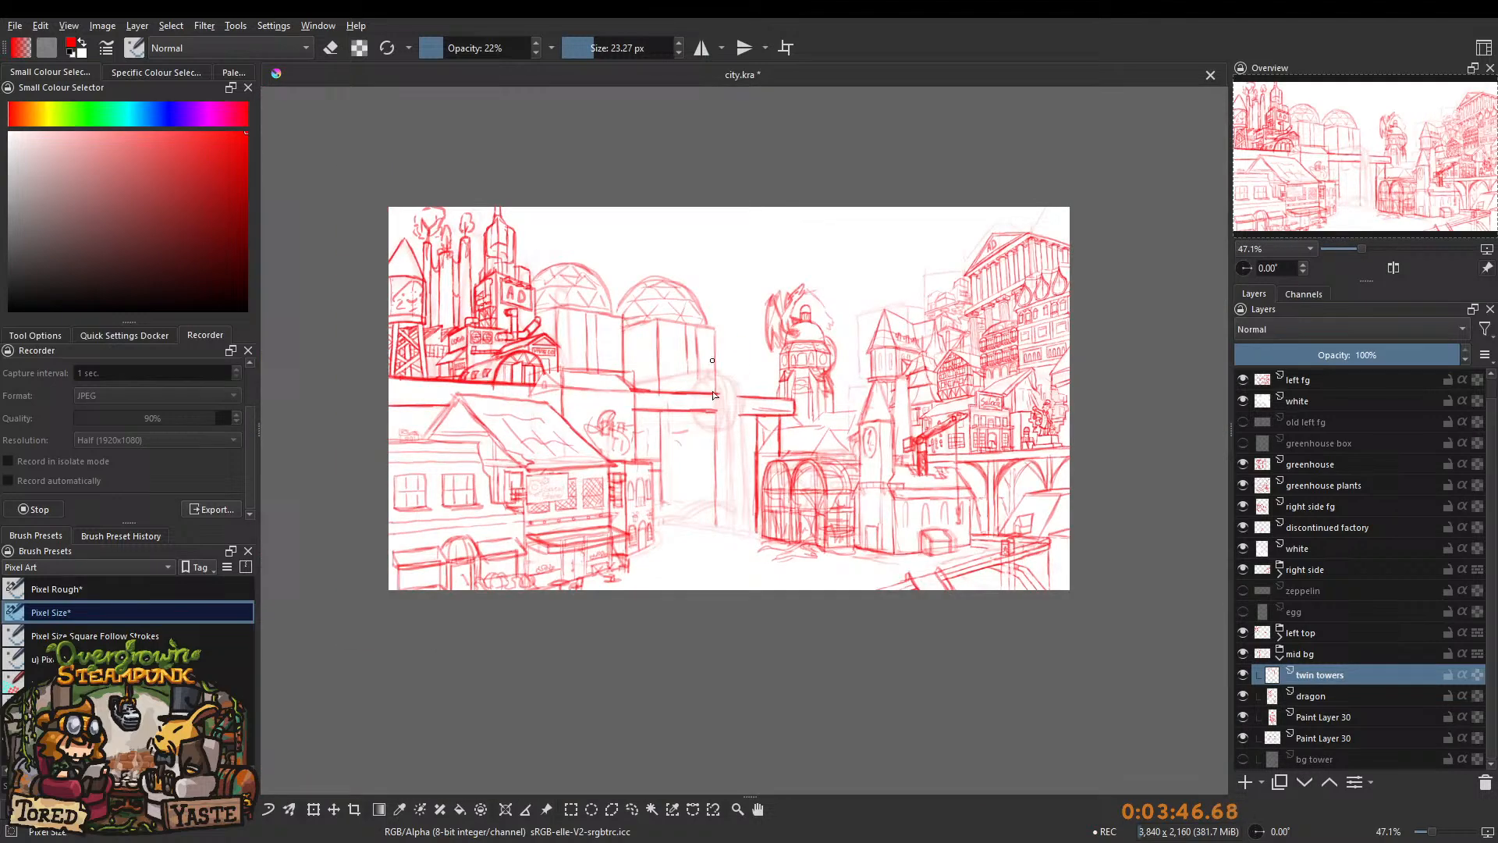
mouse_move(584, 369)
mouse_down()
mouse_move(567, 358)
mouse_move(630, 451)
mouse_up()
Toggle "dragon", "Paint Layer 30" and the "left top" group, and expand that group to check "Paint Layer 17".
key(e)
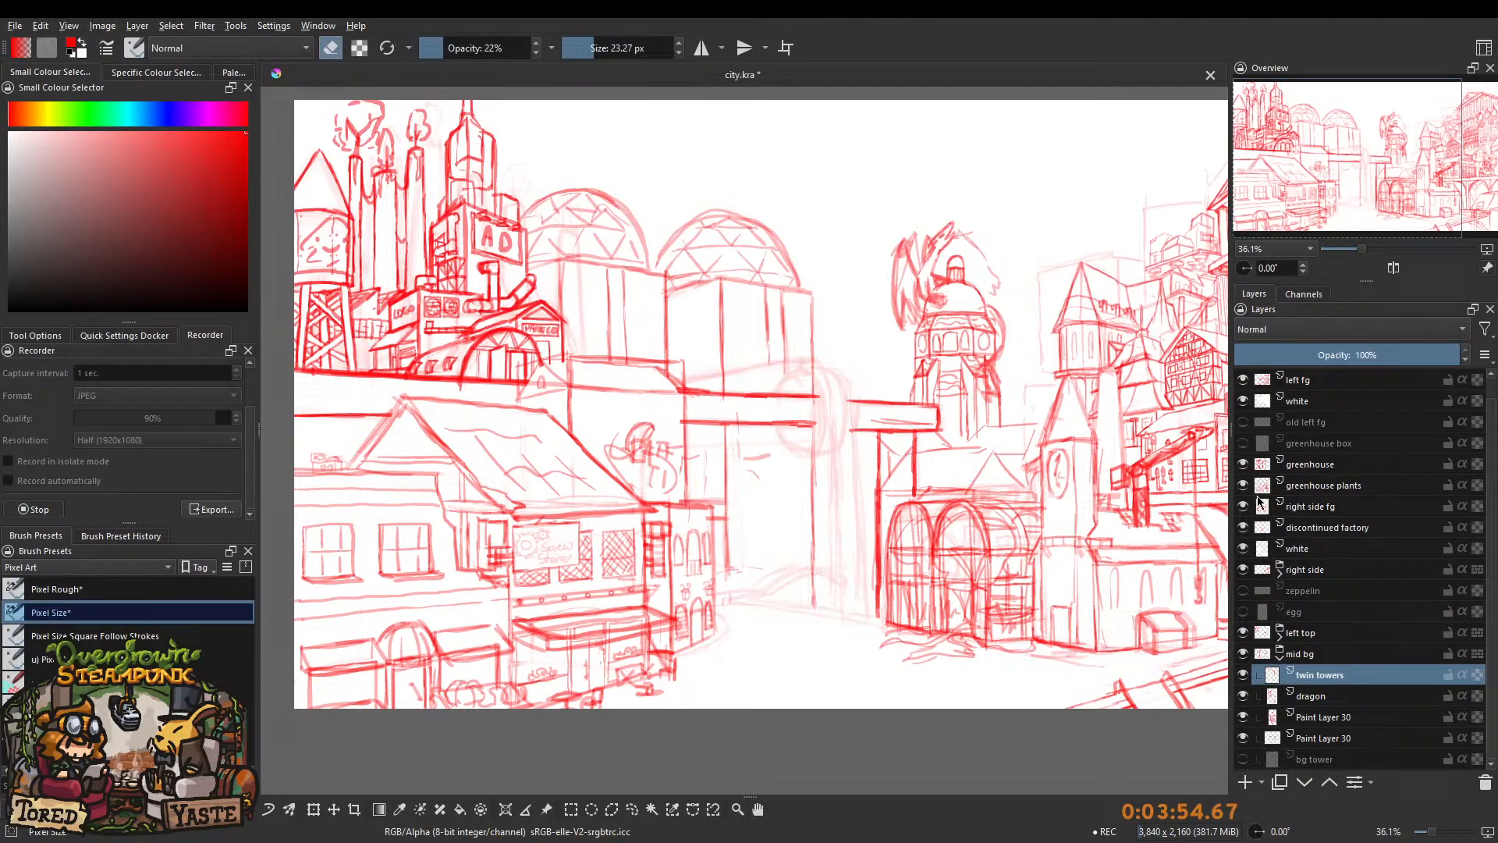
click(1243, 696)
click(1243, 697)
click(1243, 697)
click(1243, 697)
click(1243, 715)
click(1243, 715)
click(1279, 657)
click(1243, 653)
click(1243, 653)
click(1280, 658)
drag(1491, 556, 1490, 579)
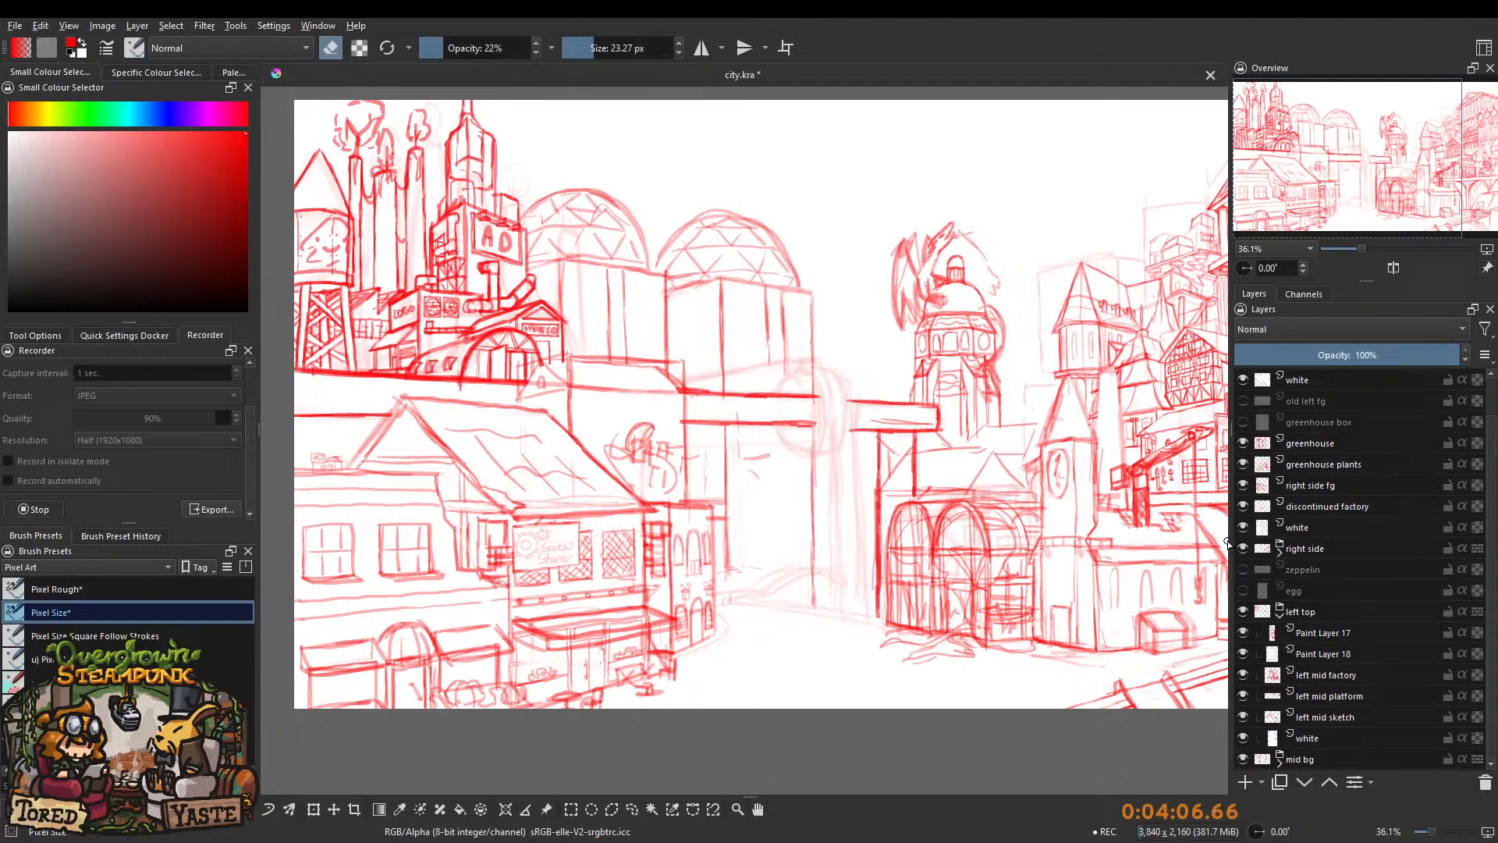
click(1242, 632)
click(1242, 633)
Erase the elevated platform spanning the gap on the "left mid platform" layer at 100% opacity, and leave eraser mode.
click(1250, 695)
key(e)
mouse_move(689, 381)
mouse_down()
mouse_move(710, 404)
mouse_move(691, 436)
mouse_move(718, 394)
mouse_move(703, 488)
mouse_move(743, 381)
mouse_move(812, 417)
mouse_move(913, 546)
mouse_up()
key(e)
click(529, 47)
key(])
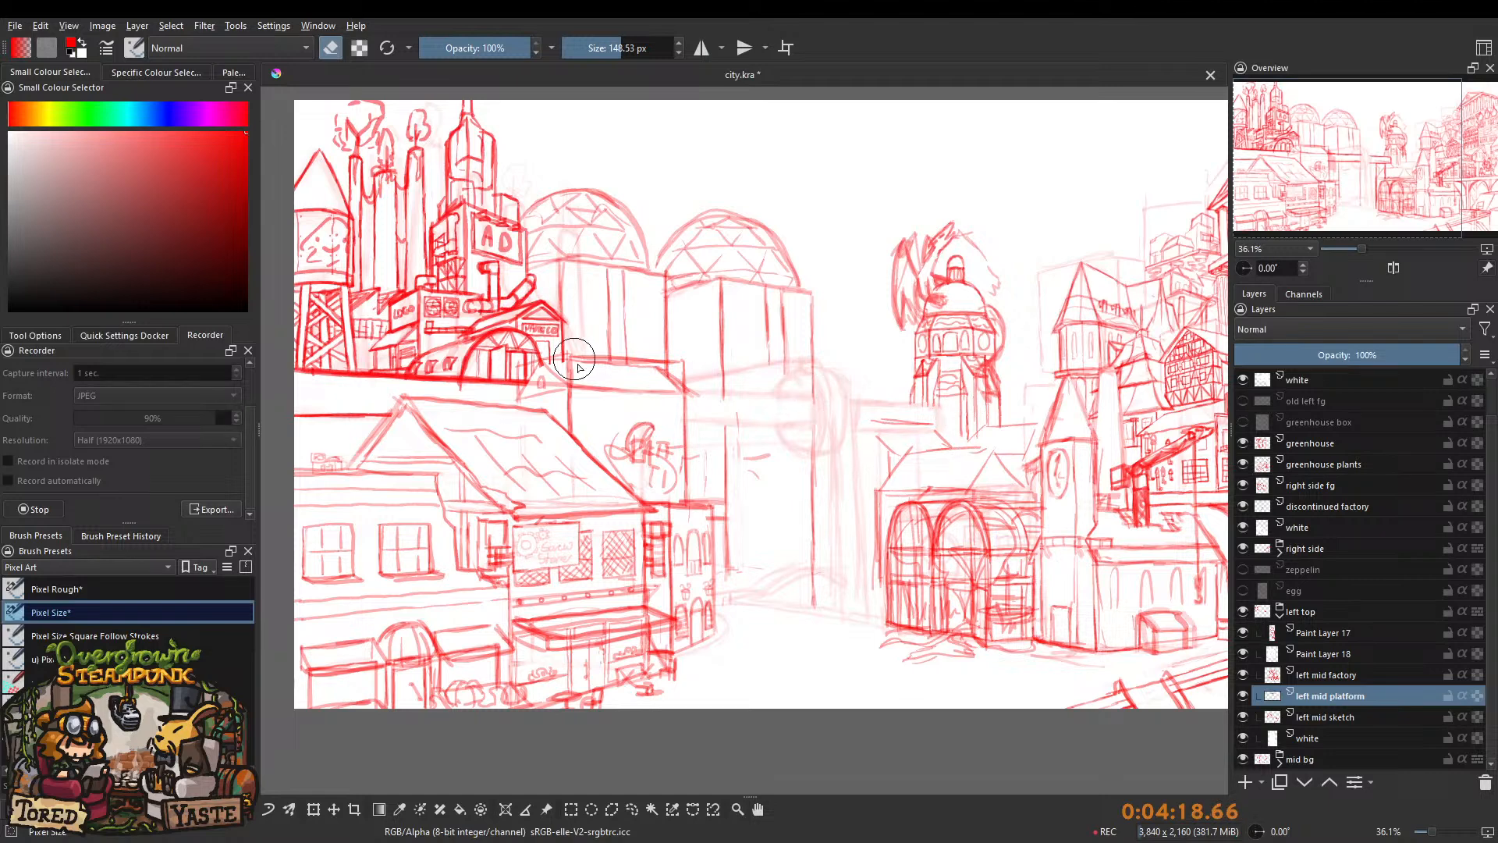
mouse_move(897, 462)
mouse_down()
mouse_move(917, 422)
mouse_move(923, 450)
mouse_up()
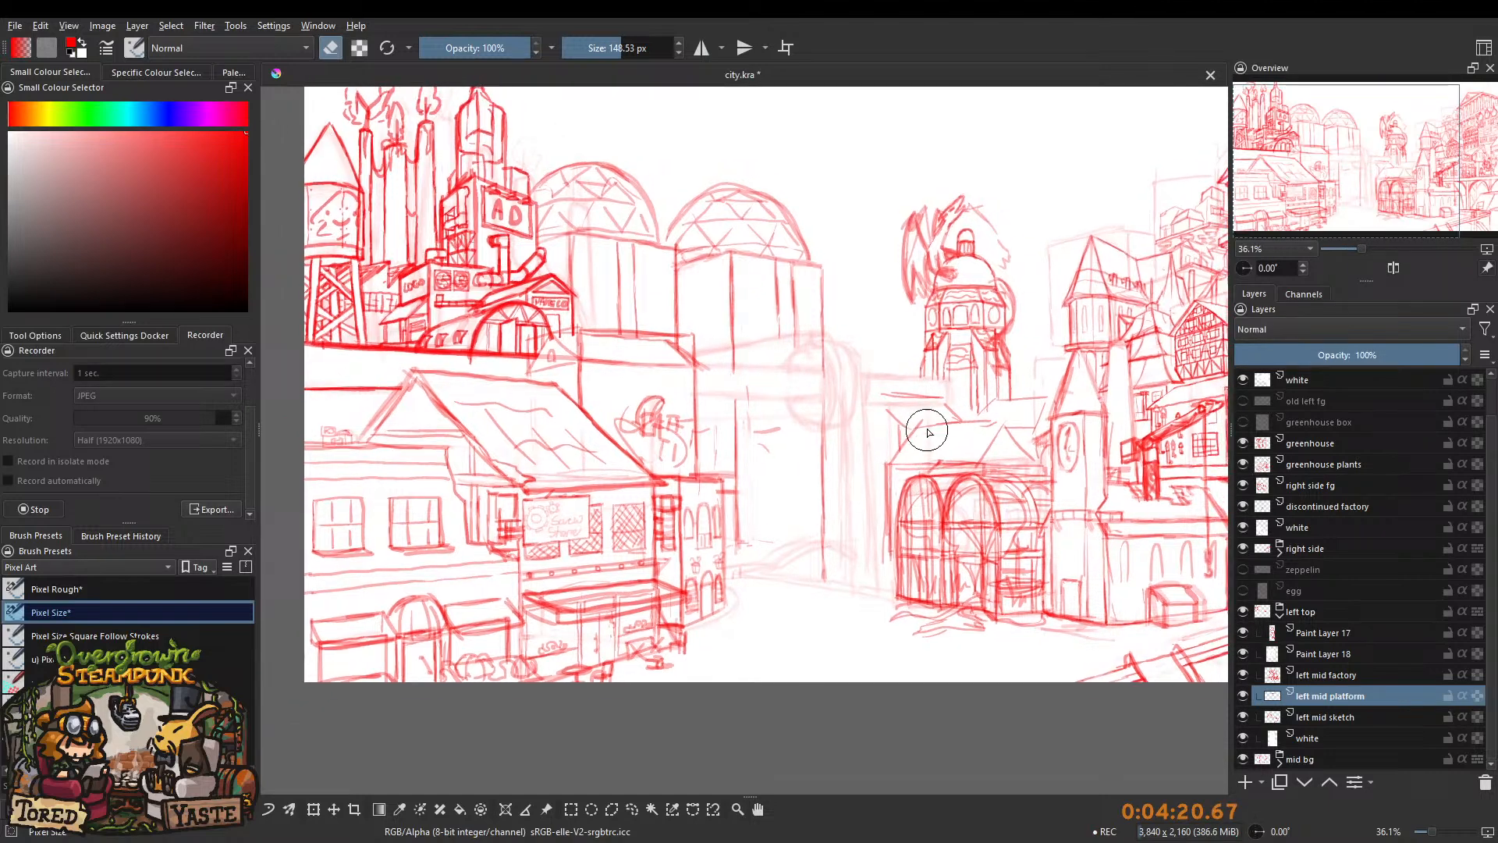
key(bracketleft)
key(bracketleft)
key(bracketleft)
key(e)
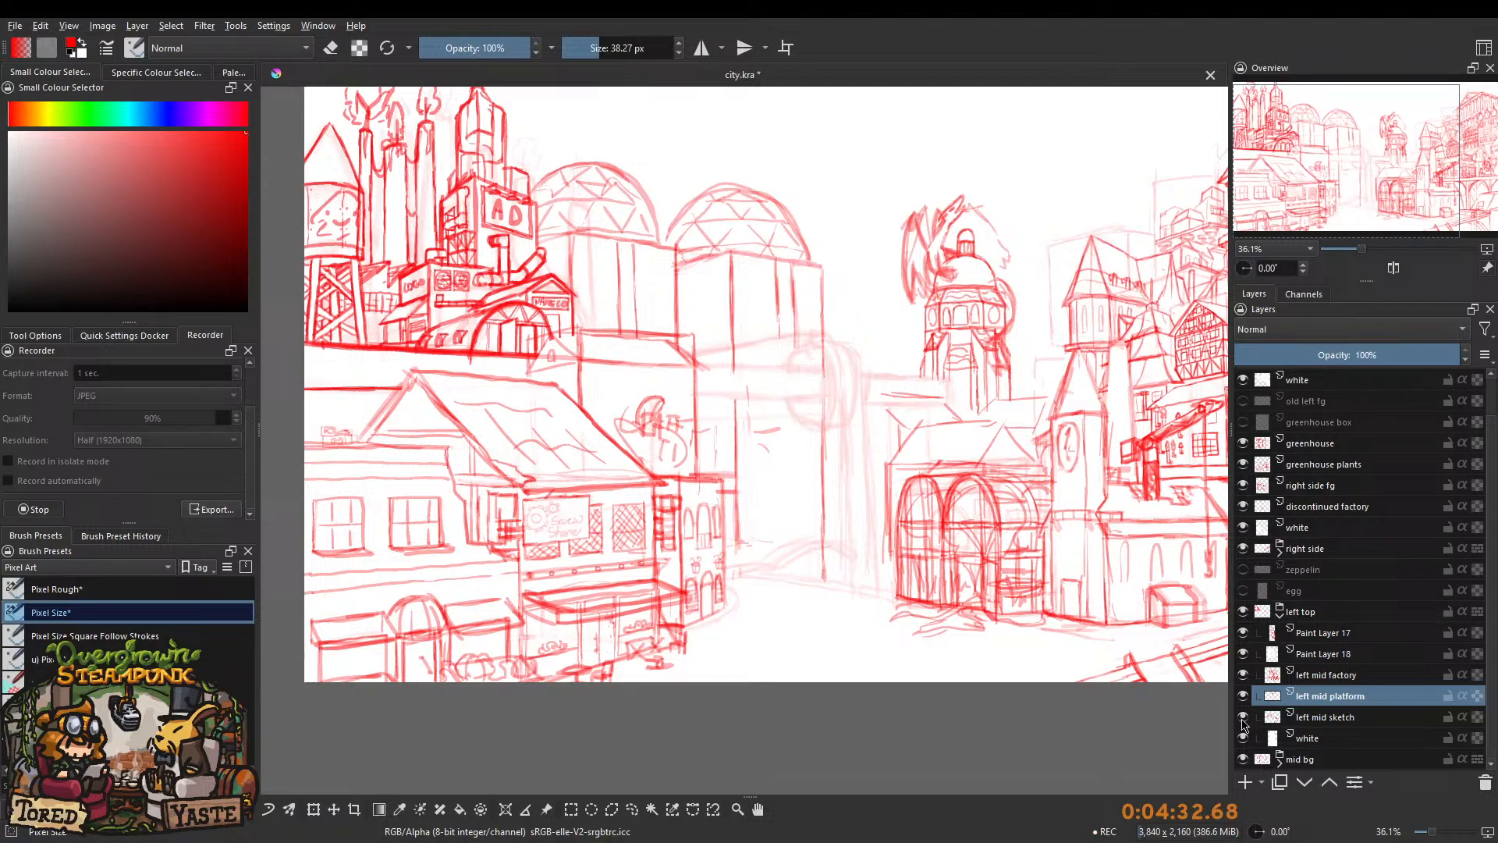
Toggle "left mid sketch" to check its contents and collapse the "left top" group.
click(1244, 717)
click(1243, 717)
click(1278, 617)
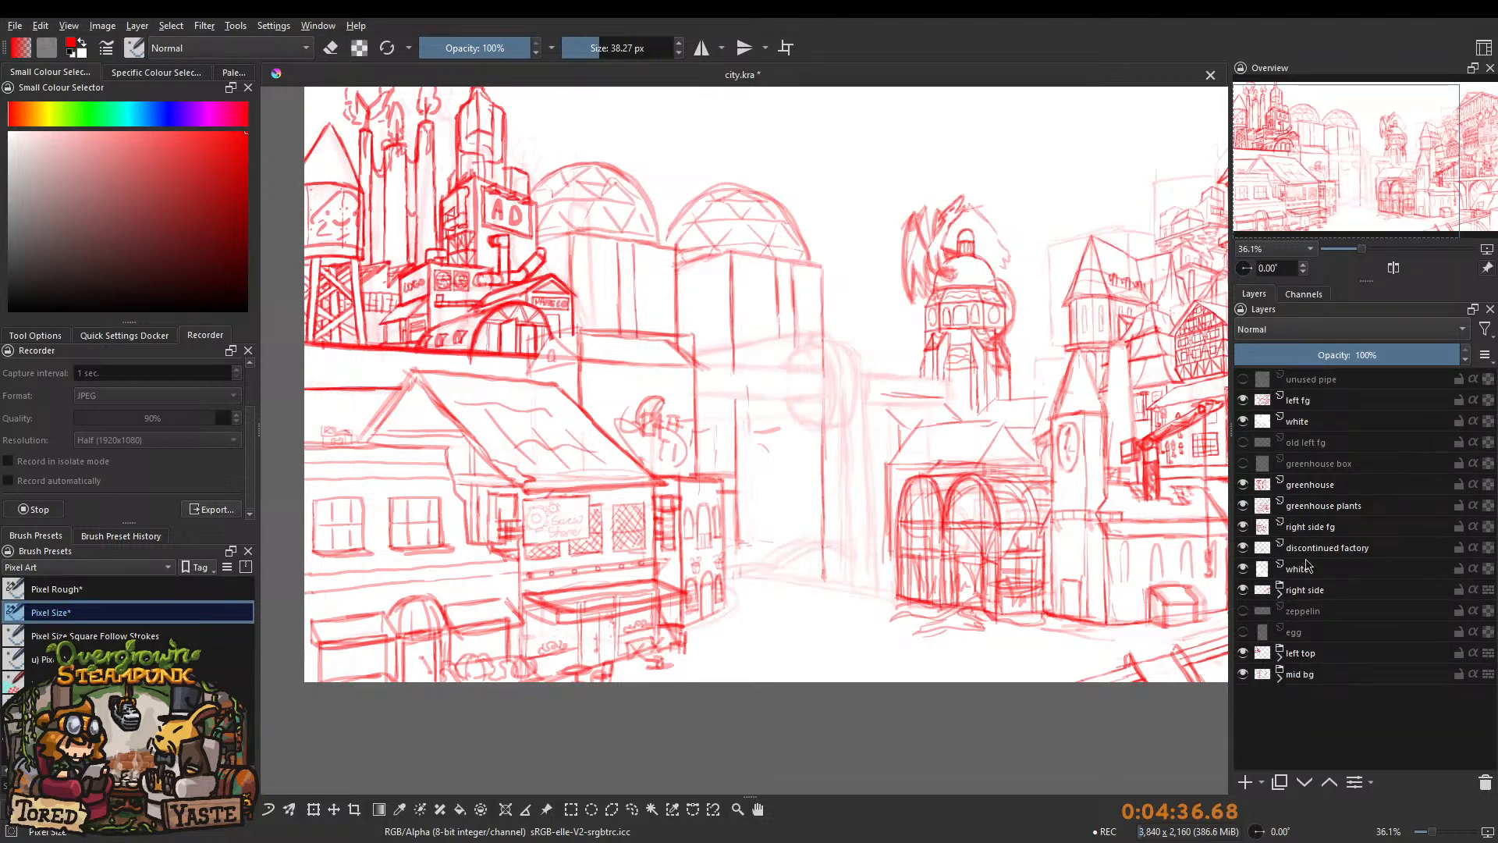
Add a paint layer above "left fg" and sketch the pavement edge around the corner building at 20% opacity and 7.51 px.
click(1315, 405)
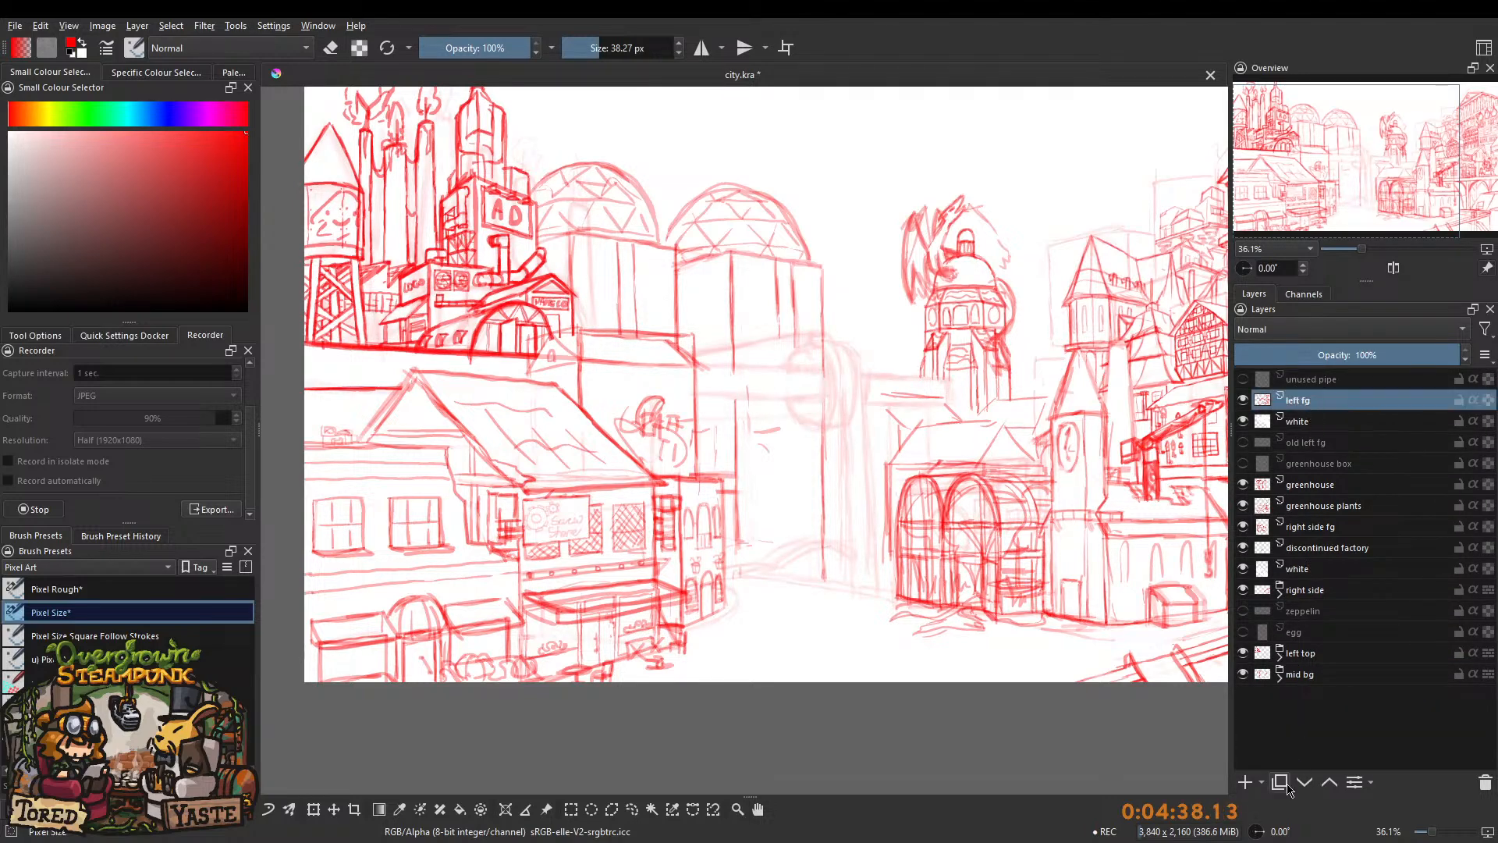
click(1246, 781)
scroll(688, 581, up, 4)
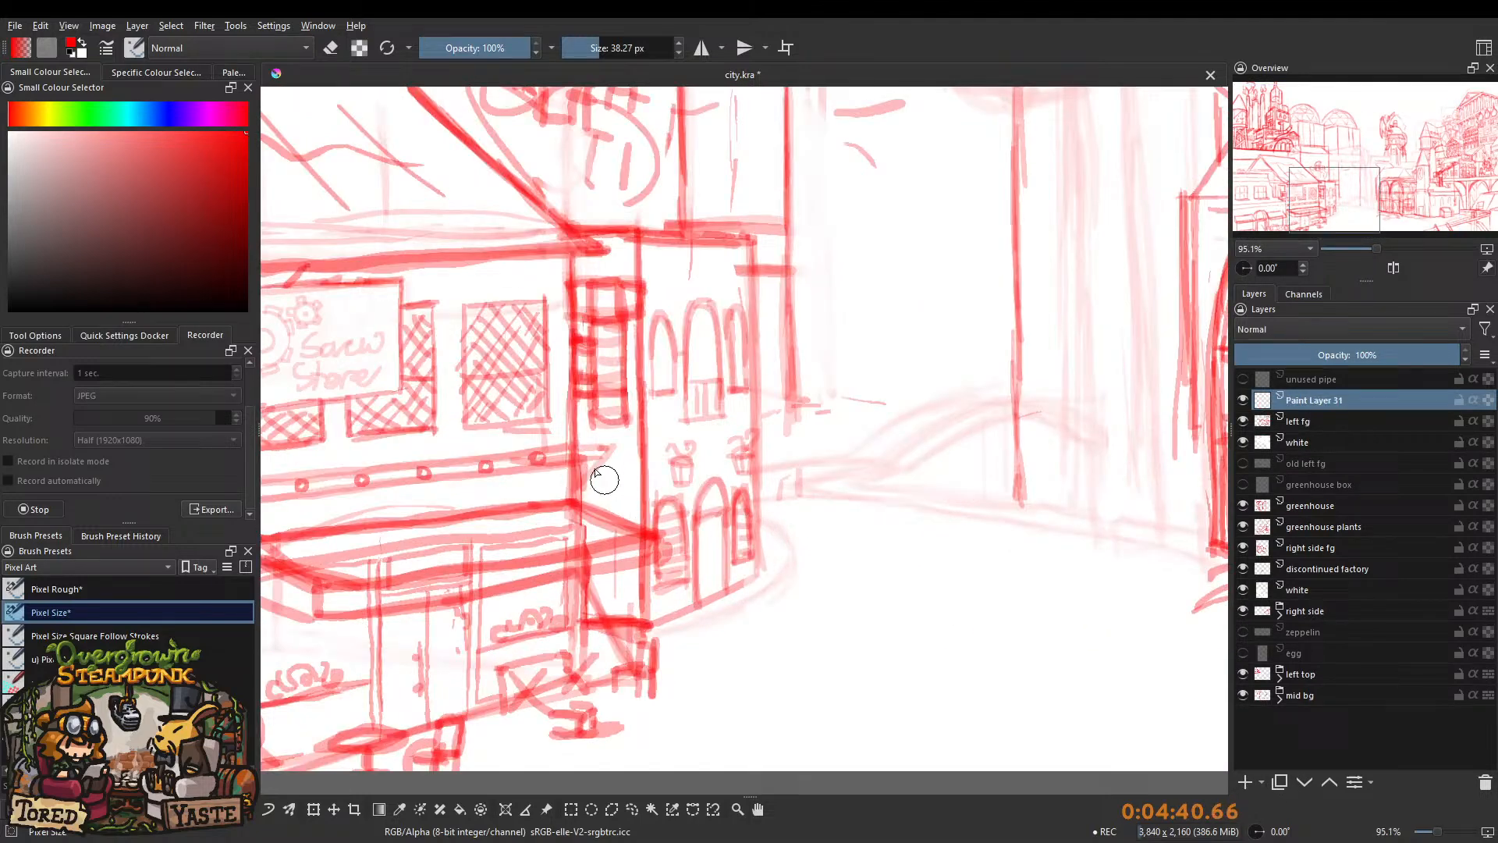
click(442, 48)
drag(727, 625, 699, 625)
mouse_move(769, 591)
mouse_down()
mouse_move(814, 547)
mouse_move(823, 571)
mouse_move(710, 649)
mouse_up()
drag(841, 574, 712, 645)
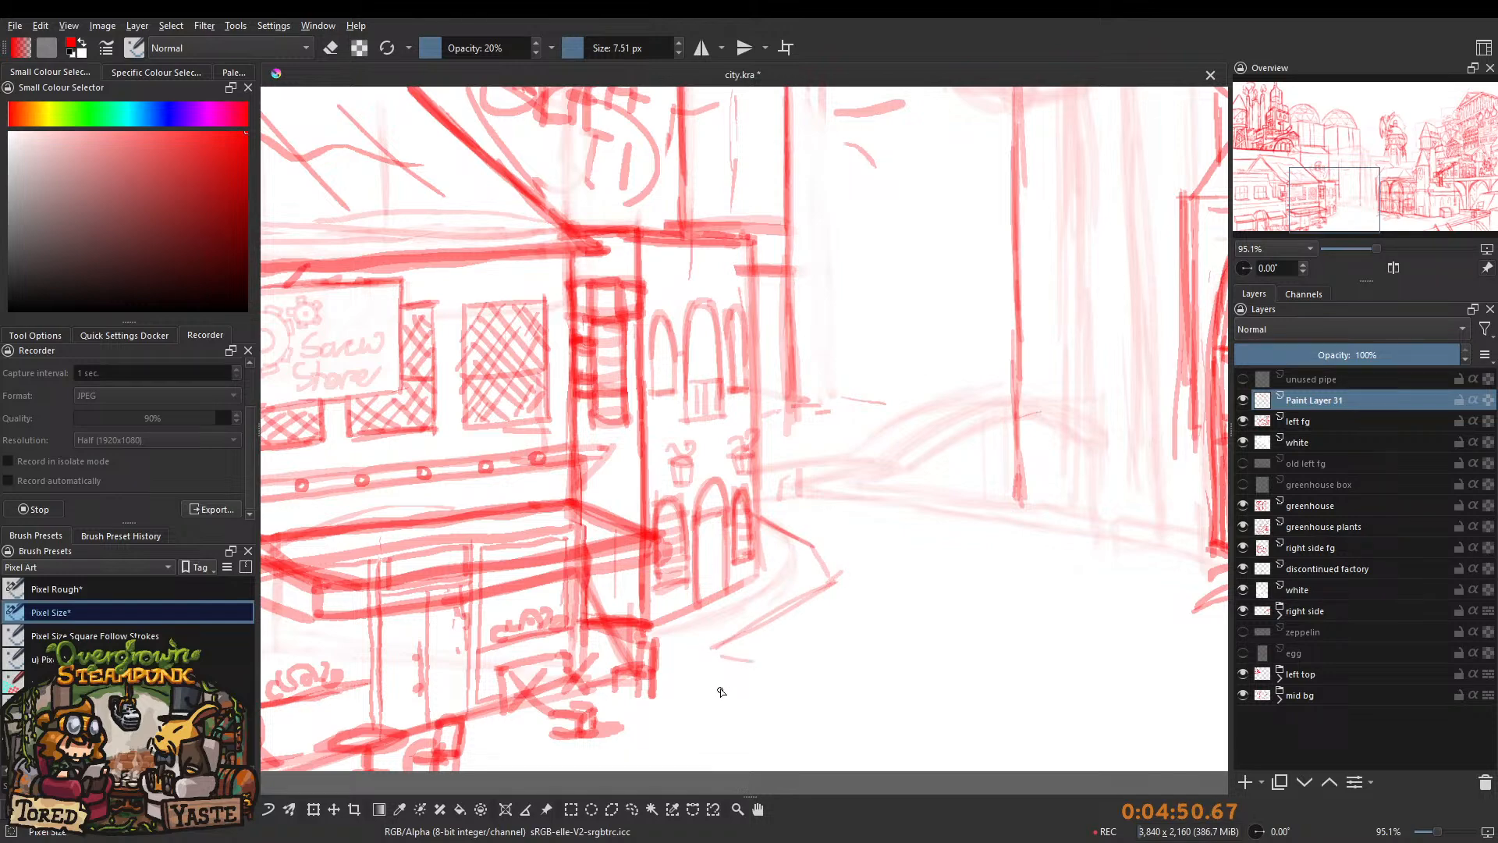
Sketch the far street edge from beside the corner building to the greenhouse's base with a 9.09 px brush.
scroll(752, 557, down, 3)
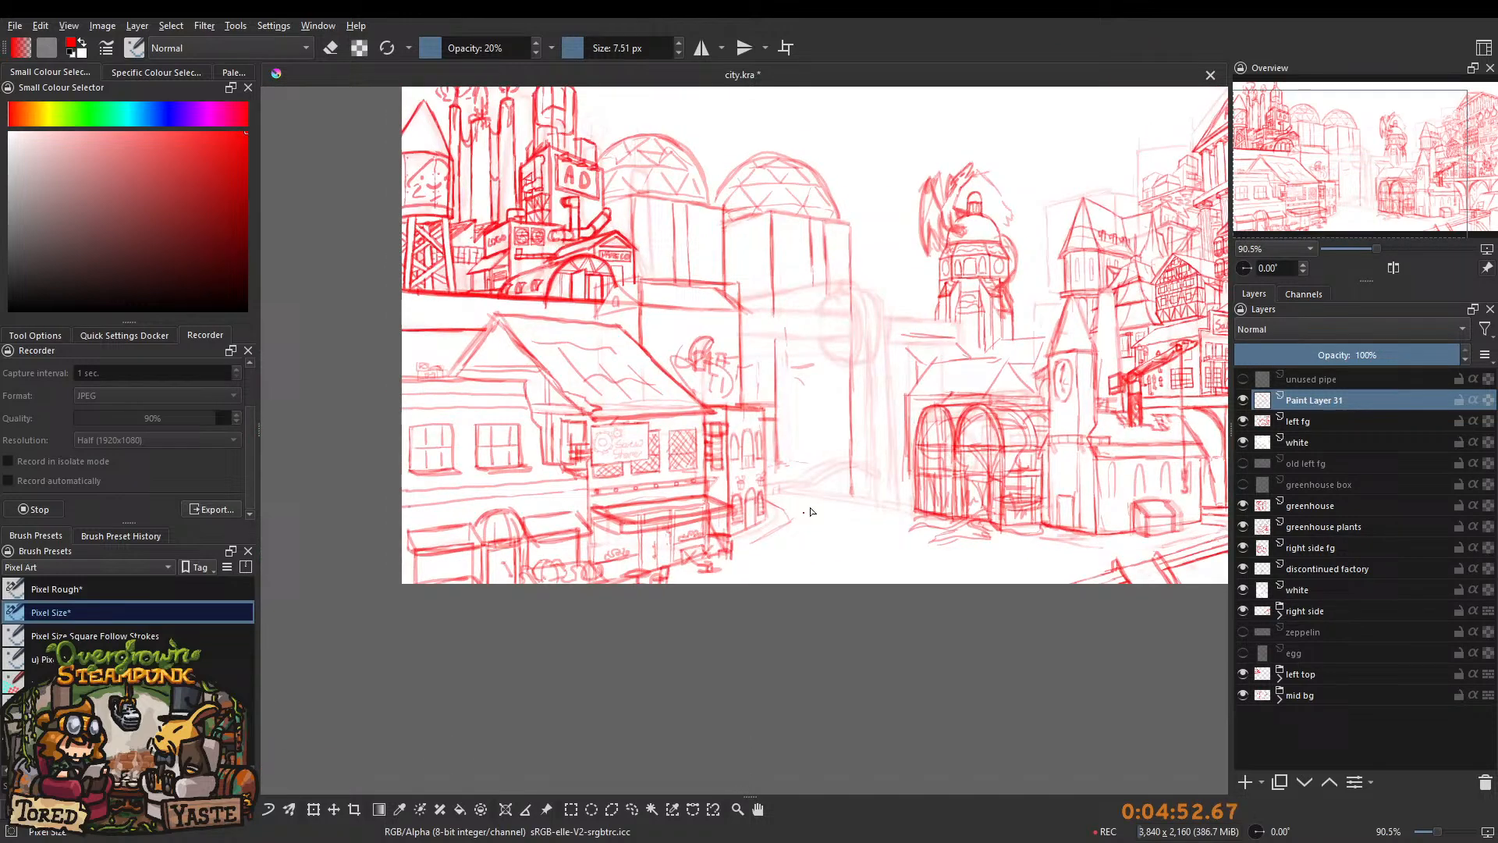
scroll(816, 462, up, 3)
mouse_move(756, 452)
mouse_down()
mouse_move(827, 443)
mouse_move(830, 468)
mouse_move(972, 490)
mouse_up()
drag(843, 473, 1009, 500)
drag(909, 480, 1063, 506)
drag(967, 491, 1141, 517)
drag(990, 458, 660, 371)
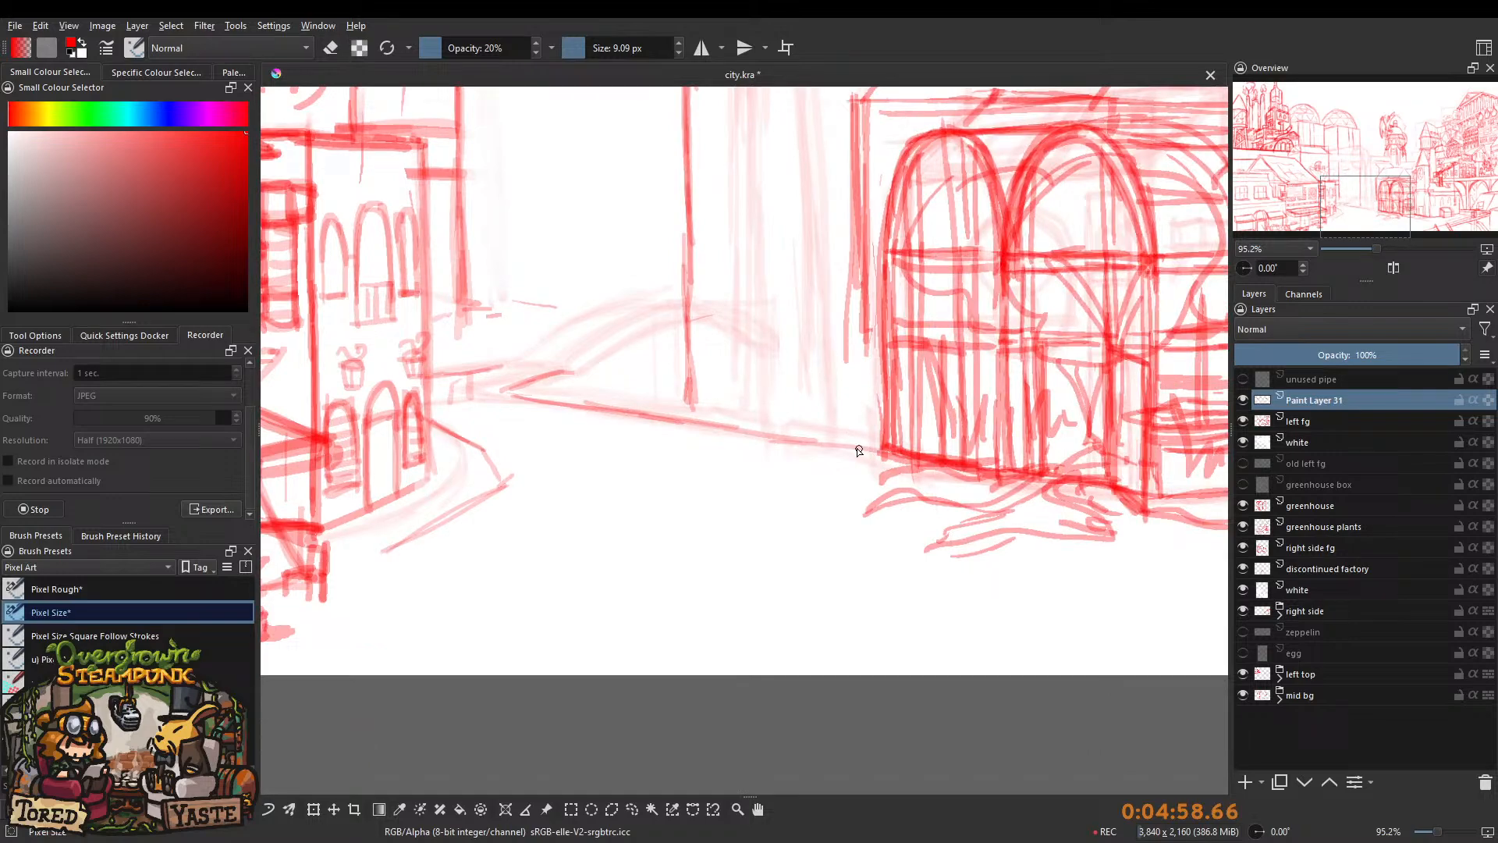
Sketch a small arched bridge with railings and posts at the far end of the street between the corner building and greenhouse.
drag(766, 379, 770, 609)
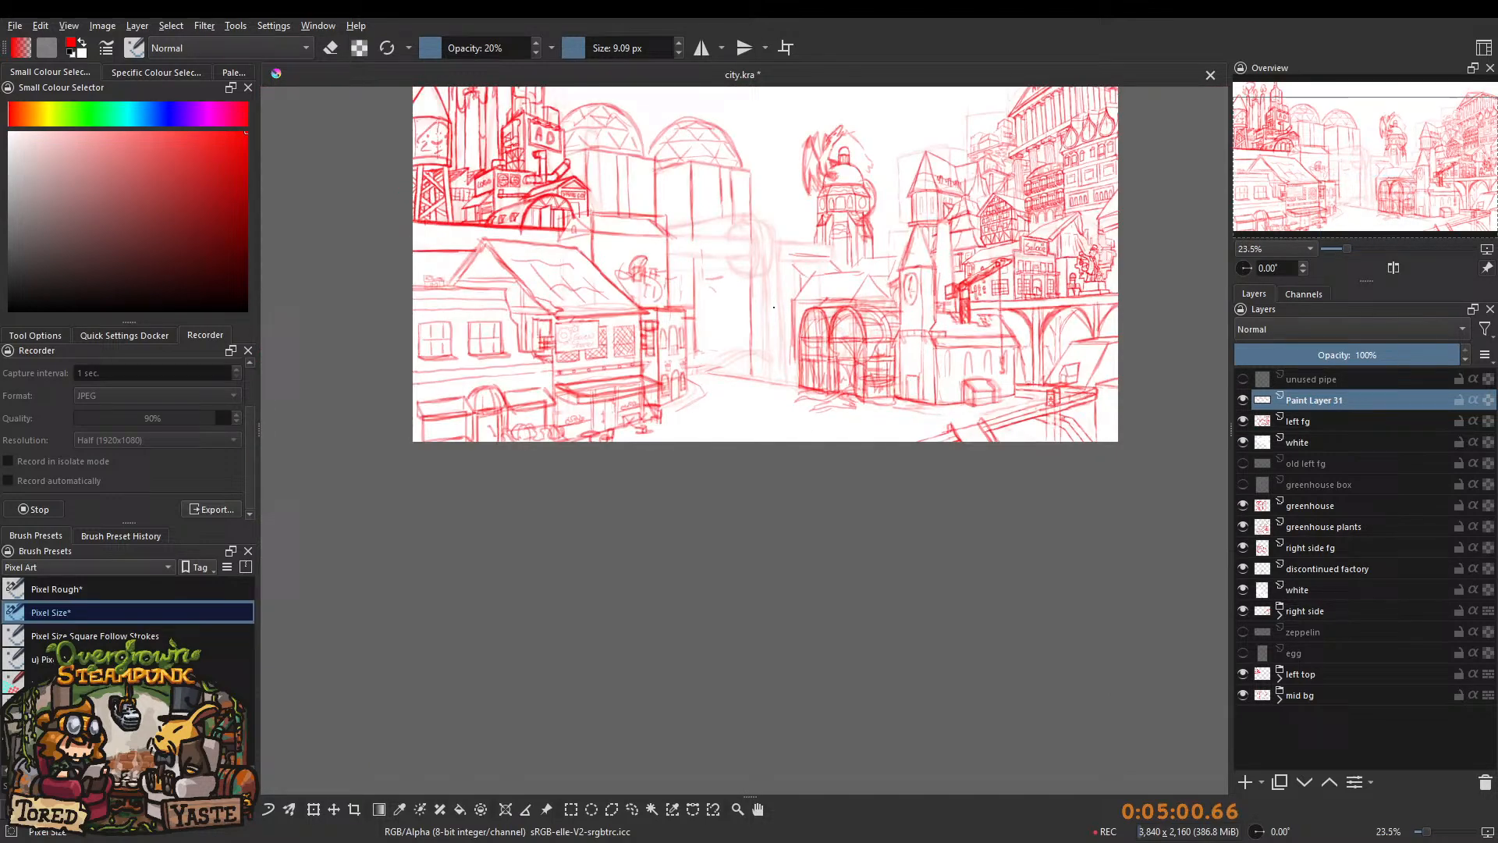
drag(703, 364, 714, 240)
drag(730, 335, 733, 268)
mouse_move(697, 401)
mouse_down()
mouse_move(855, 319)
mouse_move(709, 389)
mouse_move(959, 319)
mouse_up()
mouse_move(754, 413)
mouse_down()
mouse_move(819, 364)
mouse_move(1034, 369)
mouse_move(907, 334)
mouse_move(793, 409)
mouse_up()
drag(786, 407, 913, 347)
mouse_move(815, 387)
mouse_down()
mouse_move(1010, 369)
mouse_move(911, 358)
mouse_move(1027, 380)
mouse_up()
drag(695, 359, 697, 406)
drag(786, 351, 784, 405)
mouse_move(688, 363)
mouse_down()
mouse_move(828, 283)
mouse_move(885, 294)
mouse_up()
mouse_move(792, 355)
mouse_down()
mouse_move(1014, 319)
mouse_move(1041, 374)
mouse_up()
drag(960, 297, 993, 306)
drag(727, 329, 726, 363)
drag(782, 309, 786, 328)
drag(837, 296, 808, 378)
drag(875, 317, 878, 342)
drag(1013, 316, 1016, 349)
drag(910, 309, 870, 370)
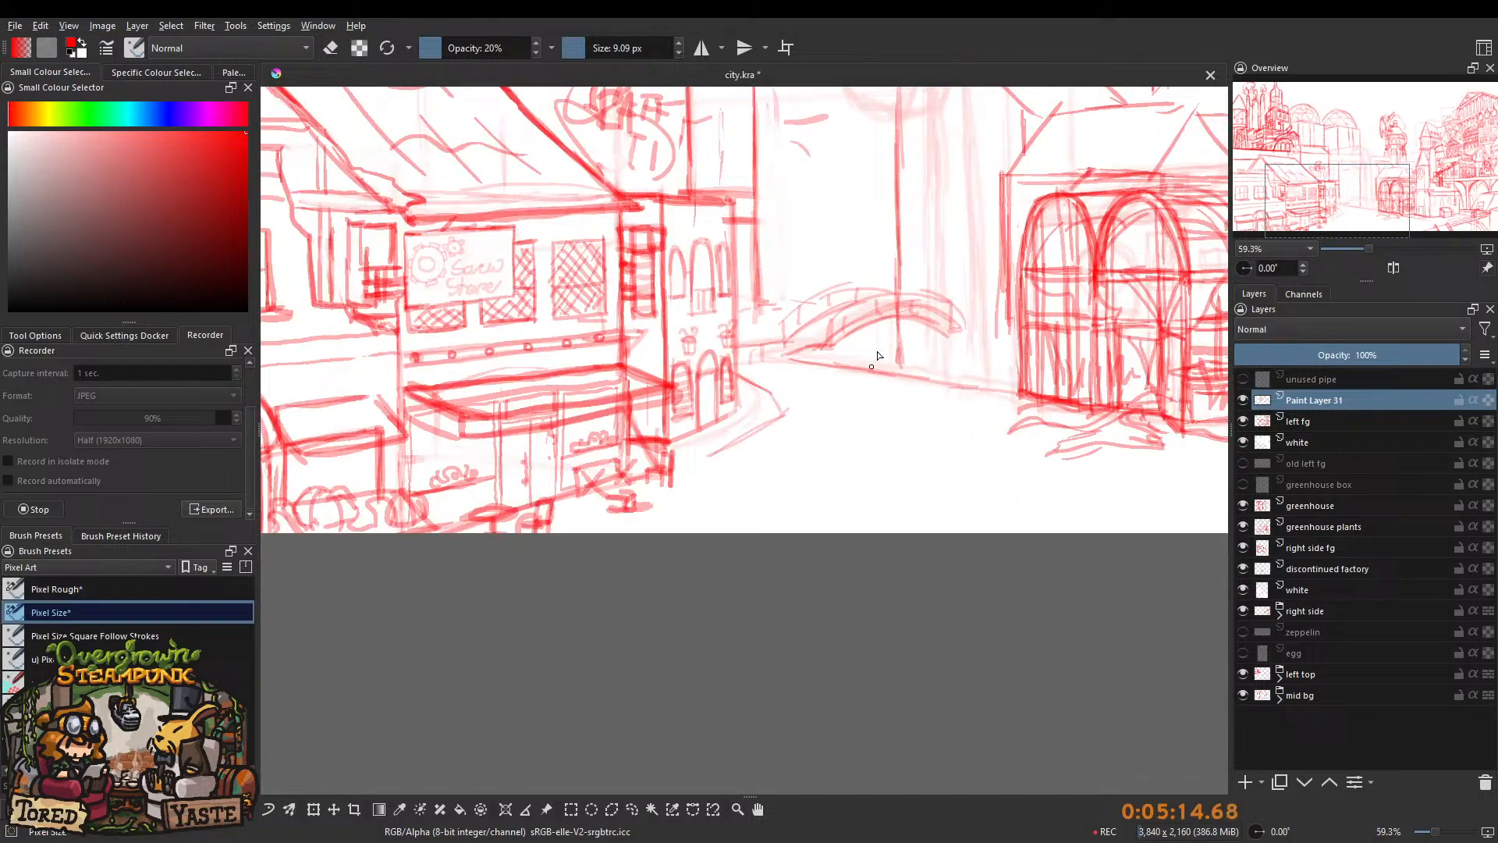
mouse_move(890, 225)
mouse_down()
mouse_move(852, 337)
mouse_move(795, 435)
mouse_move(717, 518)
mouse_up()
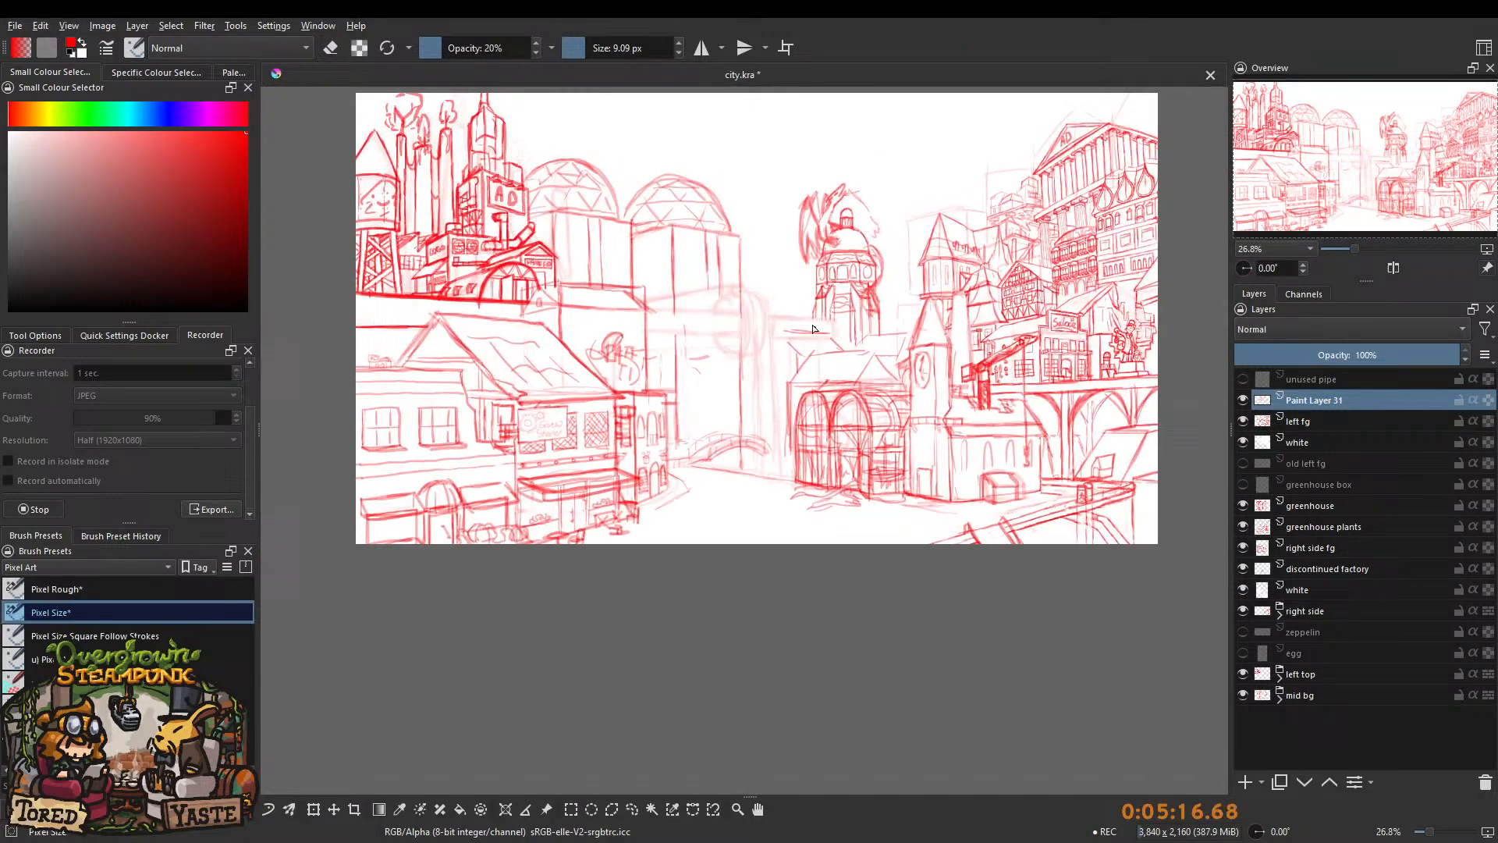
Check "left mid factory" in the "left top" group, hide "left mid sketch", and collapse the group.
click(1280, 681)
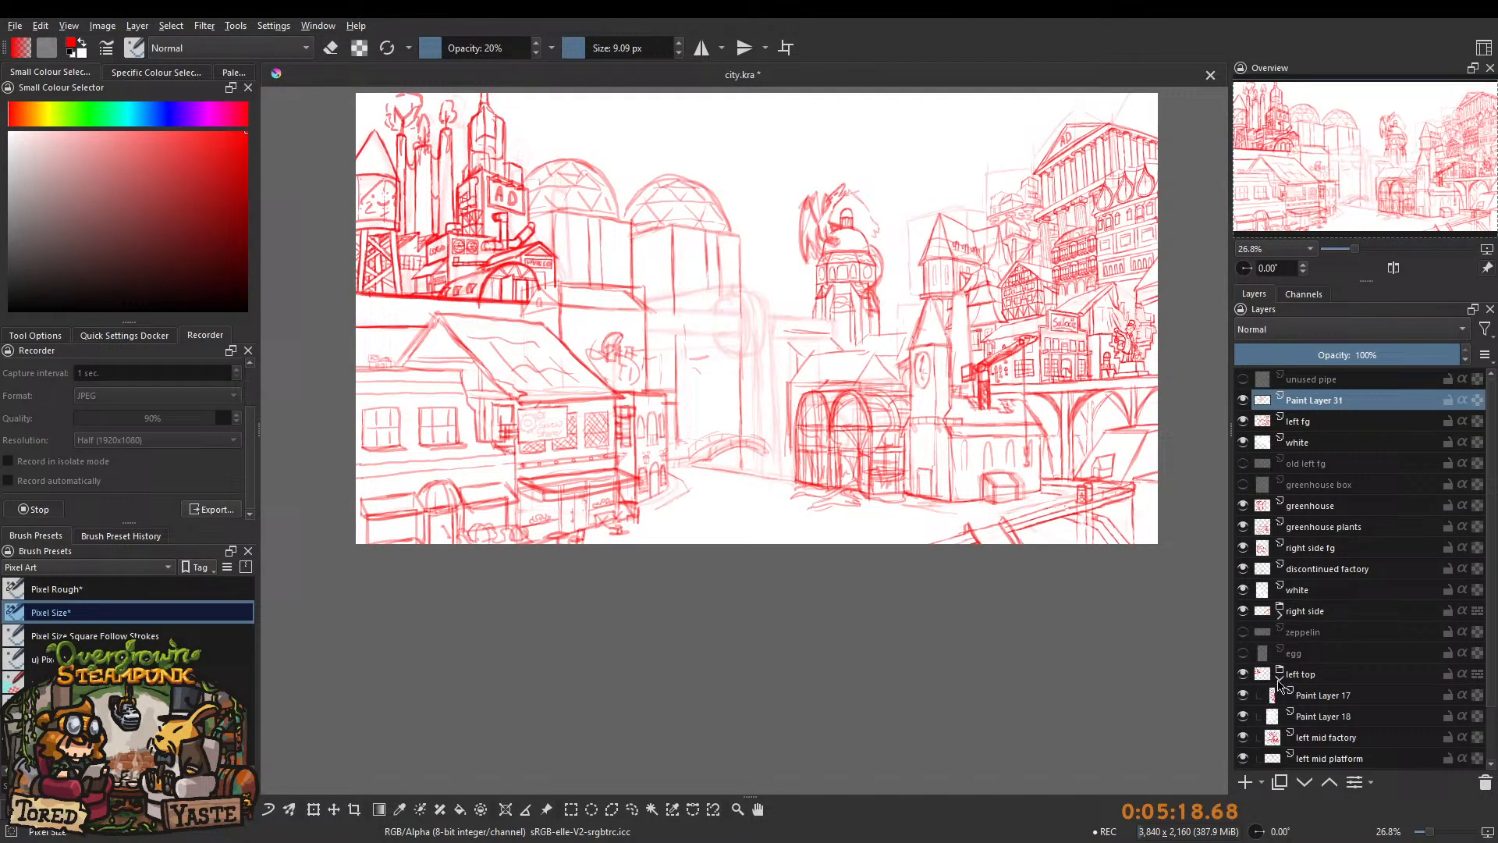
click(1245, 737)
click(1245, 736)
scroll(1486, 578, down, 1)
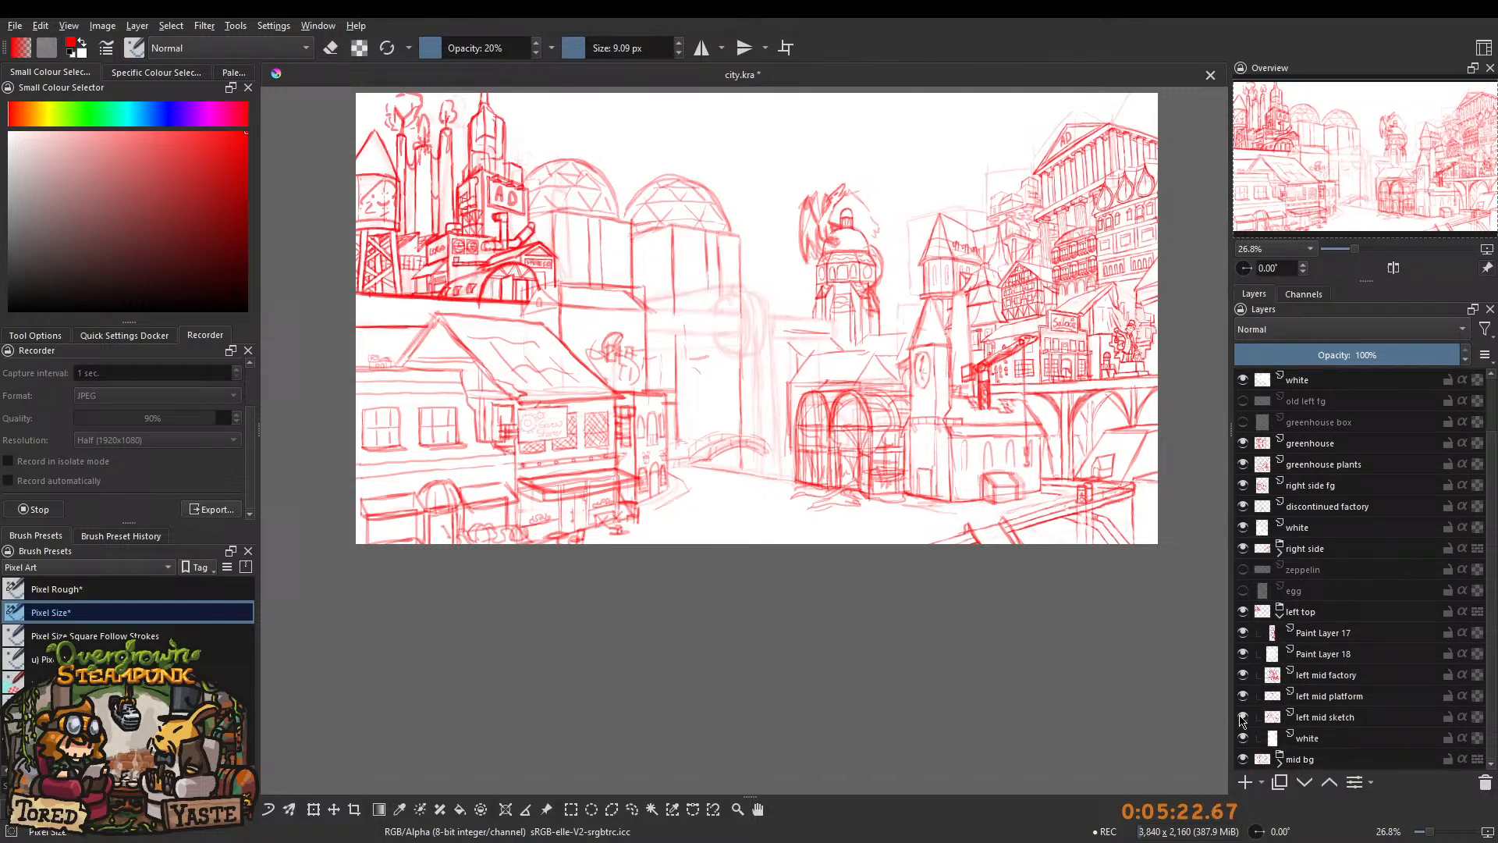
click(1244, 718)
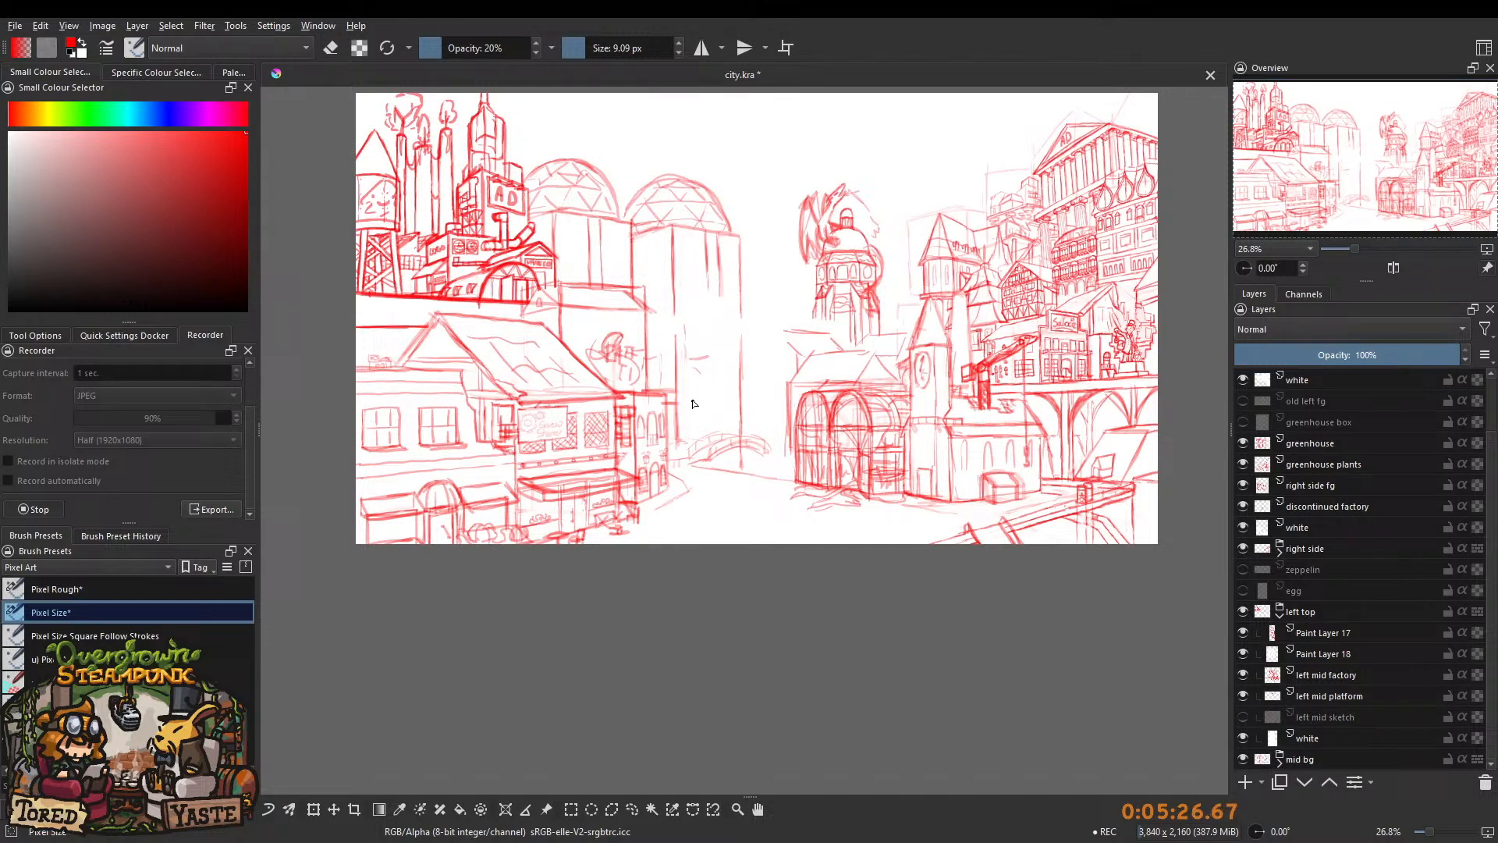
drag(680, 399, 659, 473)
scroll(707, 386, up, 2)
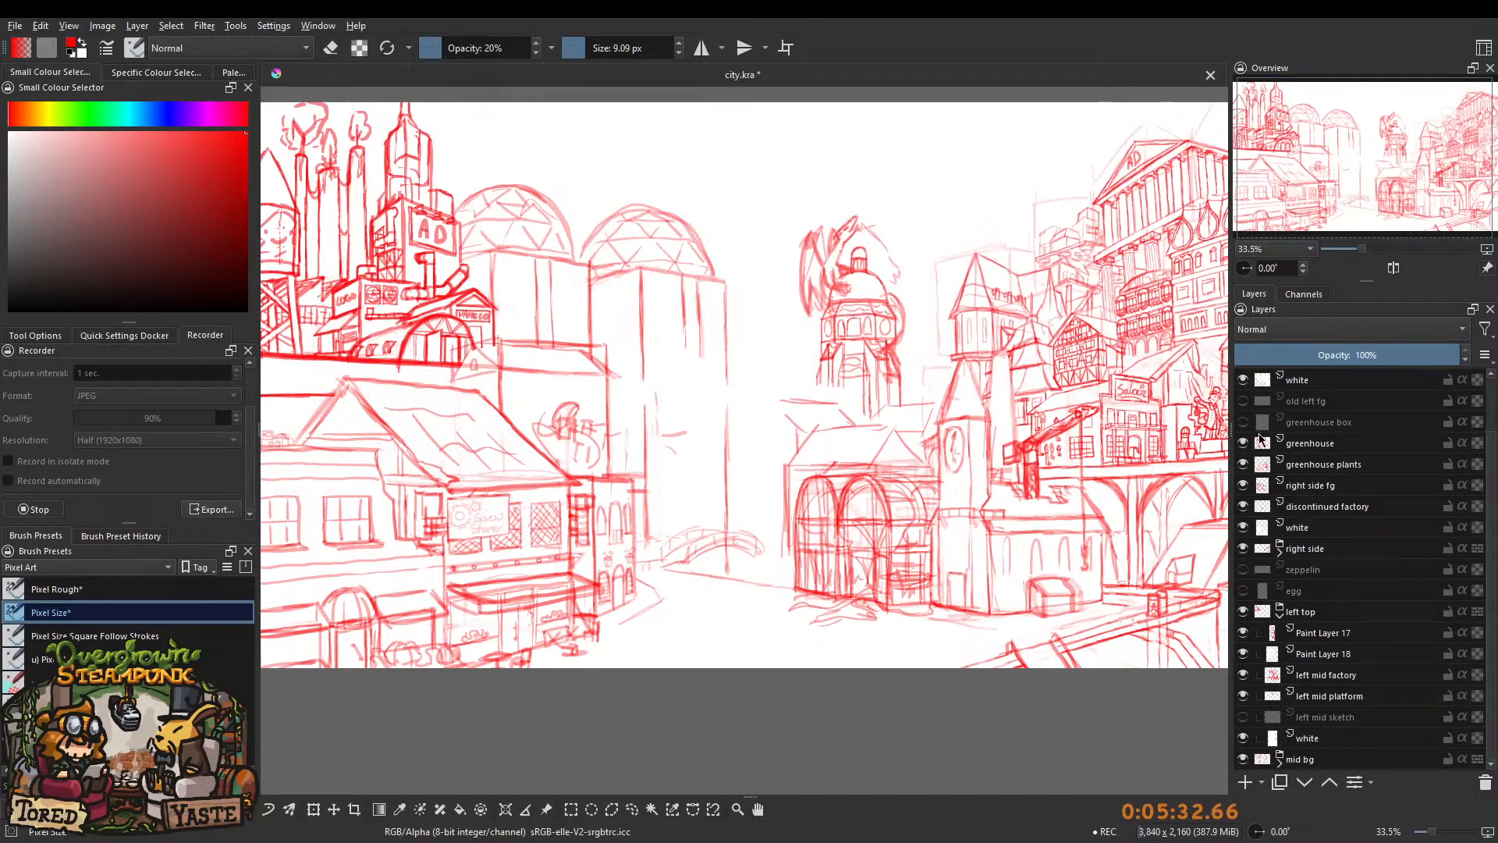
click(1280, 618)
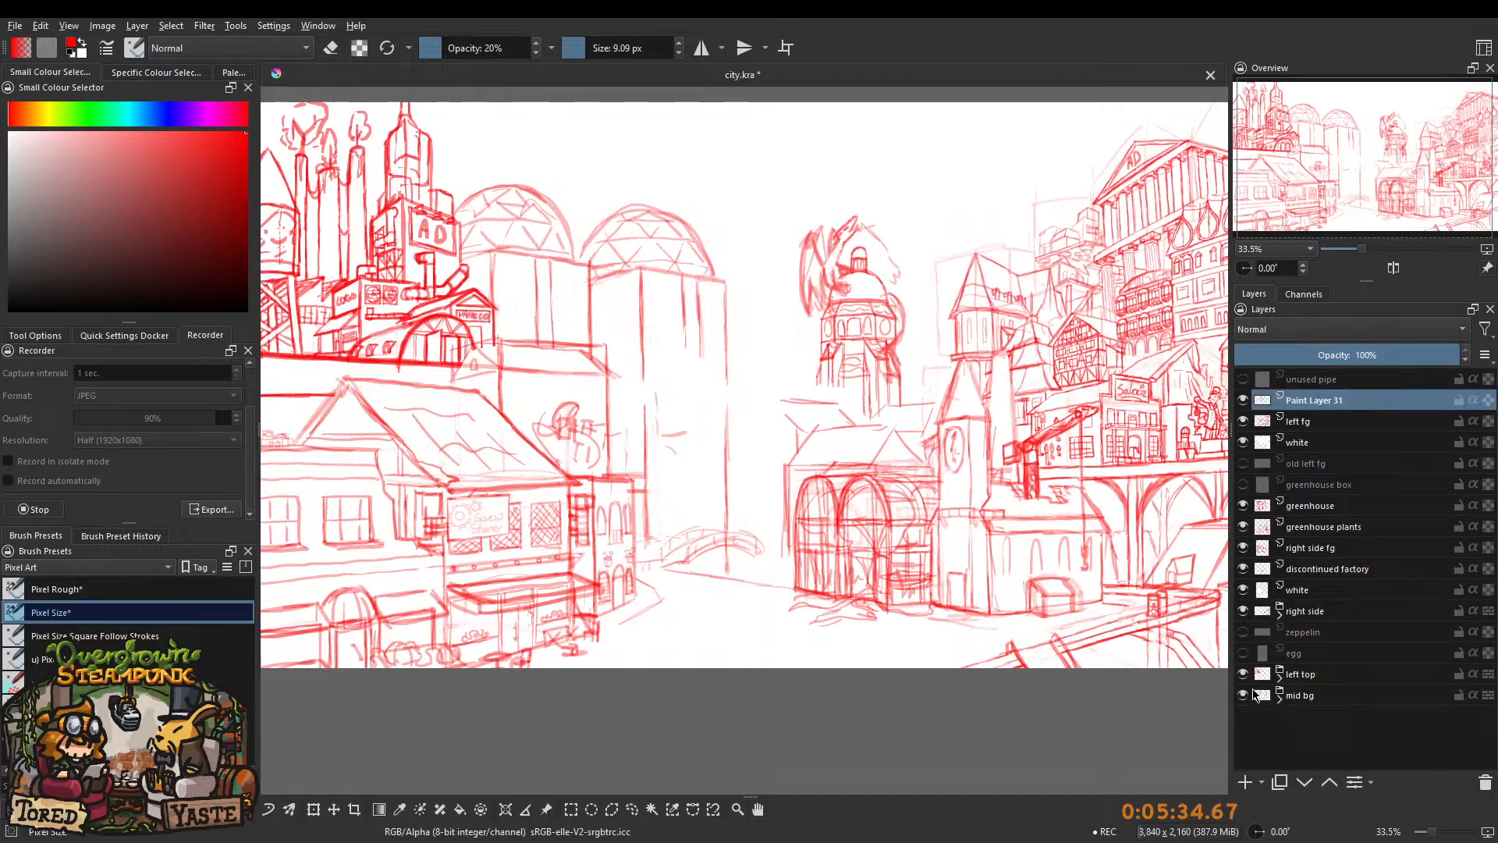
Expand the "mid bg" group and toggle "twin towers", "dragon" and "Paint Layer 30" to check what each contains.
click(1280, 699)
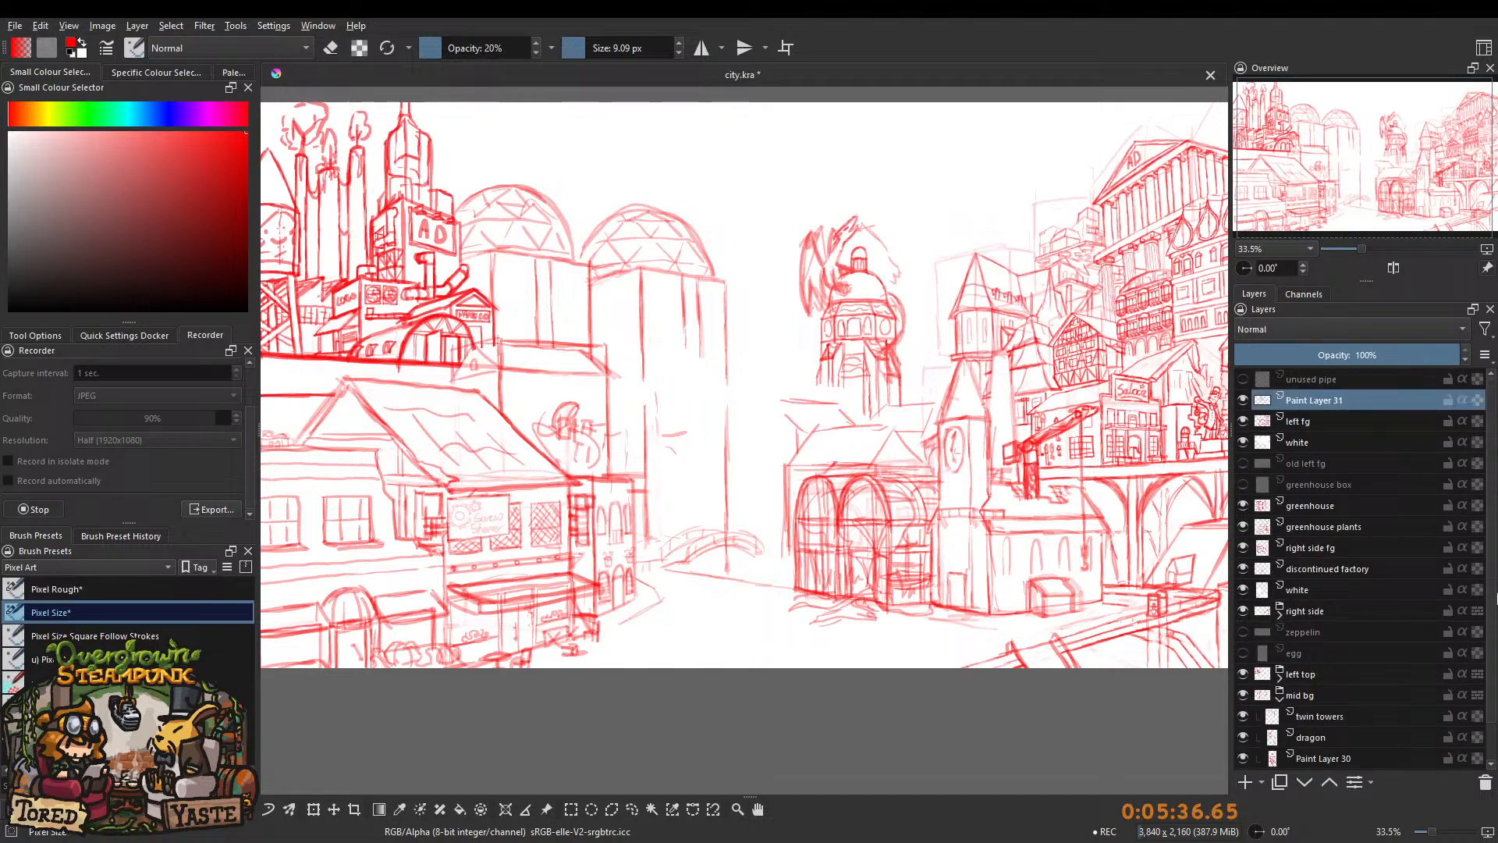
scroll(1494, 598, down, 2)
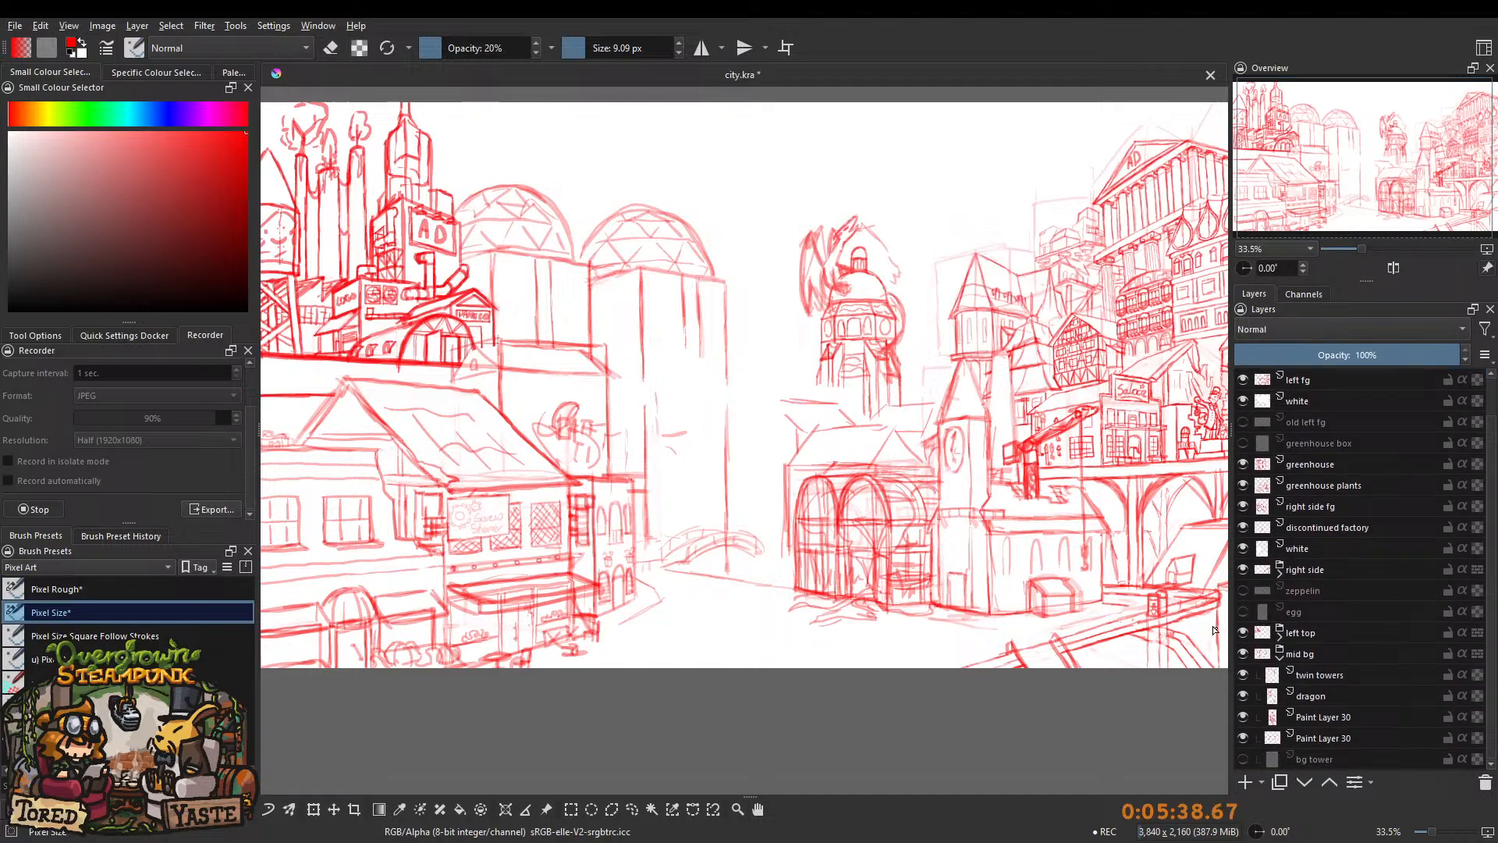
click(1243, 675)
click(1243, 675)
click(1243, 675)
click(1243, 675)
click(1242, 696)
click(1242, 697)
click(1243, 717)
click(1243, 718)
click(1244, 675)
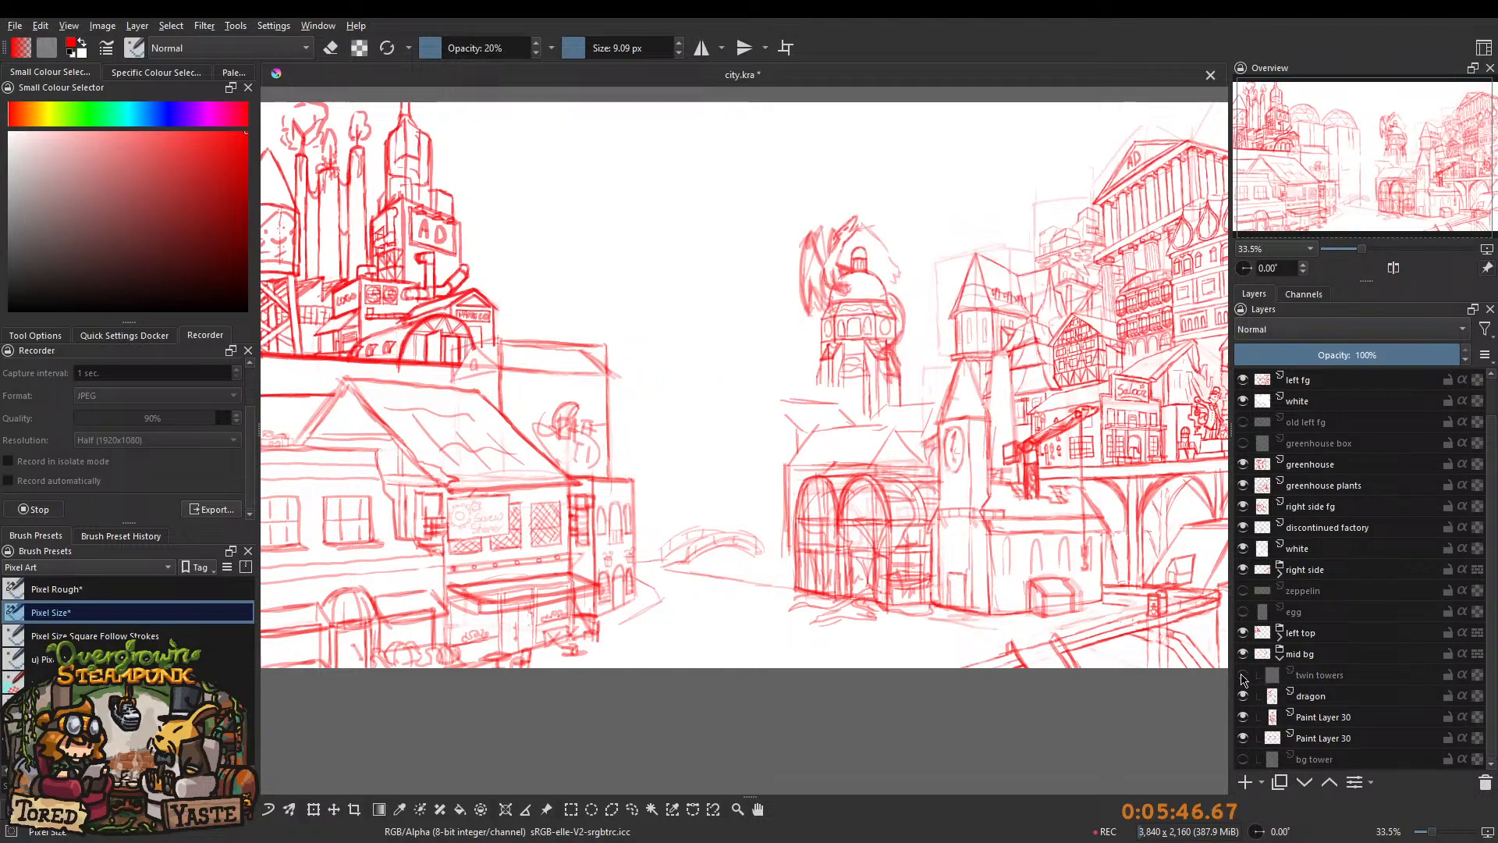
click(1244, 676)
Select the "twin towers" layer and extend the right tower's front corner line down toward the bridge at 20% opacity.
click(1327, 676)
drag(727, 341, 755, 184)
drag(729, 423, 727, 501)
drag(541, 414, 548, 546)
drag(609, 446, 653, 515)
drag(657, 667, 681, 560)
drag(682, 561, 678, 598)
Erase stray lines inside the right tower and around its base at 100% opacity and 57.77 px, and leave eraser mode.
key(e)
drag(583, 349, 609, 349)
drag(622, 422, 624, 428)
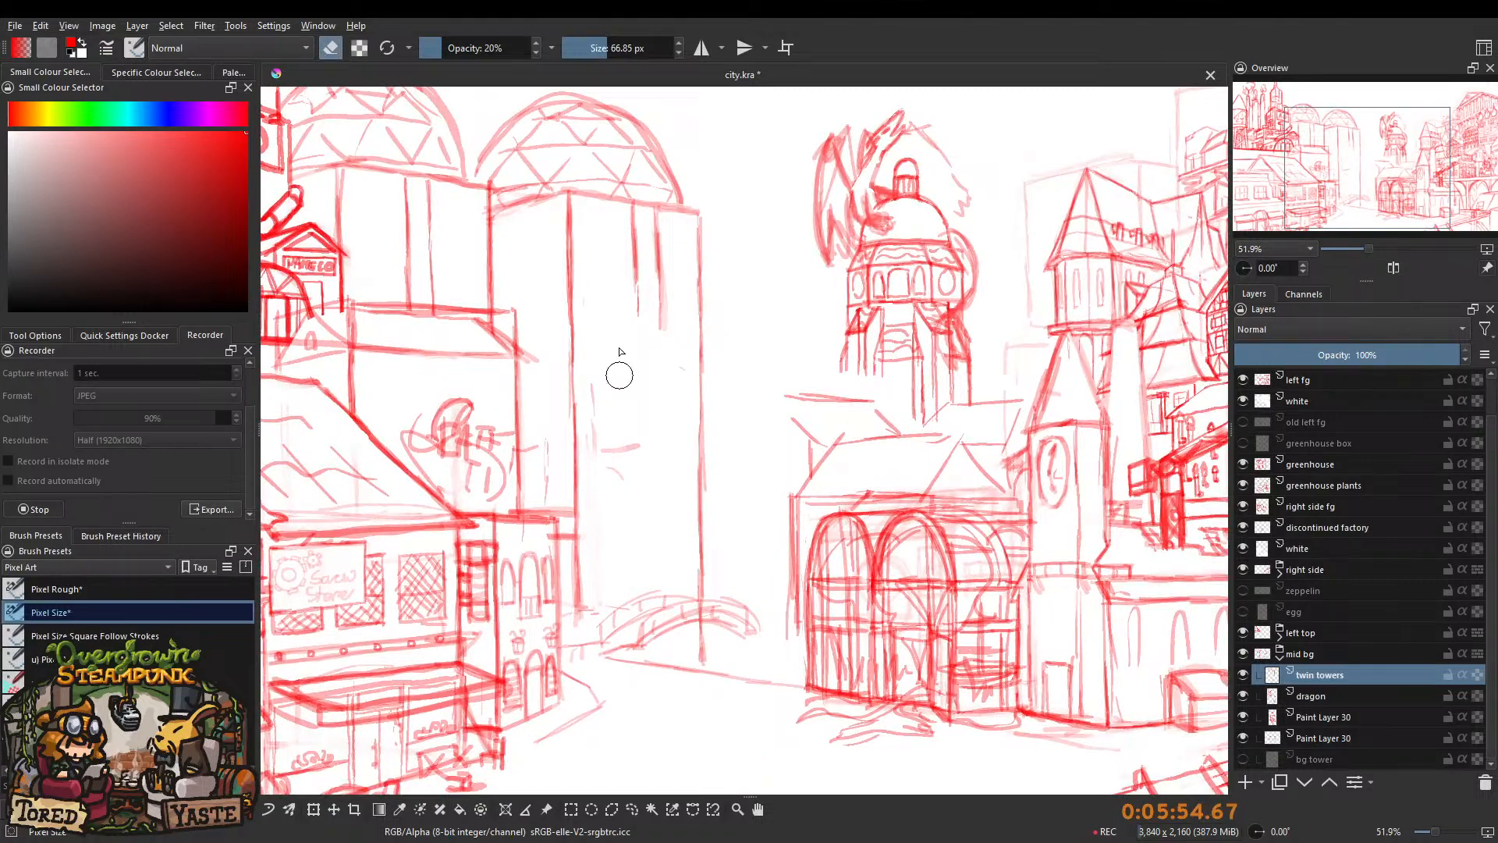
drag(448, 50, 544, 52)
mouse_move(629, 481)
mouse_down()
mouse_move(597, 397)
mouse_move(634, 407)
mouse_move(635, 501)
mouse_up()
drag(538, 430, 540, 373)
drag(550, 513, 544, 513)
mouse_move(544, 513)
mouse_down()
mouse_move(539, 421)
mouse_move(529, 494)
mouse_move(501, 481)
mouse_move(551, 518)
mouse_move(575, 562)
mouse_move(575, 540)
mouse_move(582, 751)
mouse_up()
scroll(612, 549, down, 3)
drag(616, 535, 619, 502)
scroll(624, 531, up, 2)
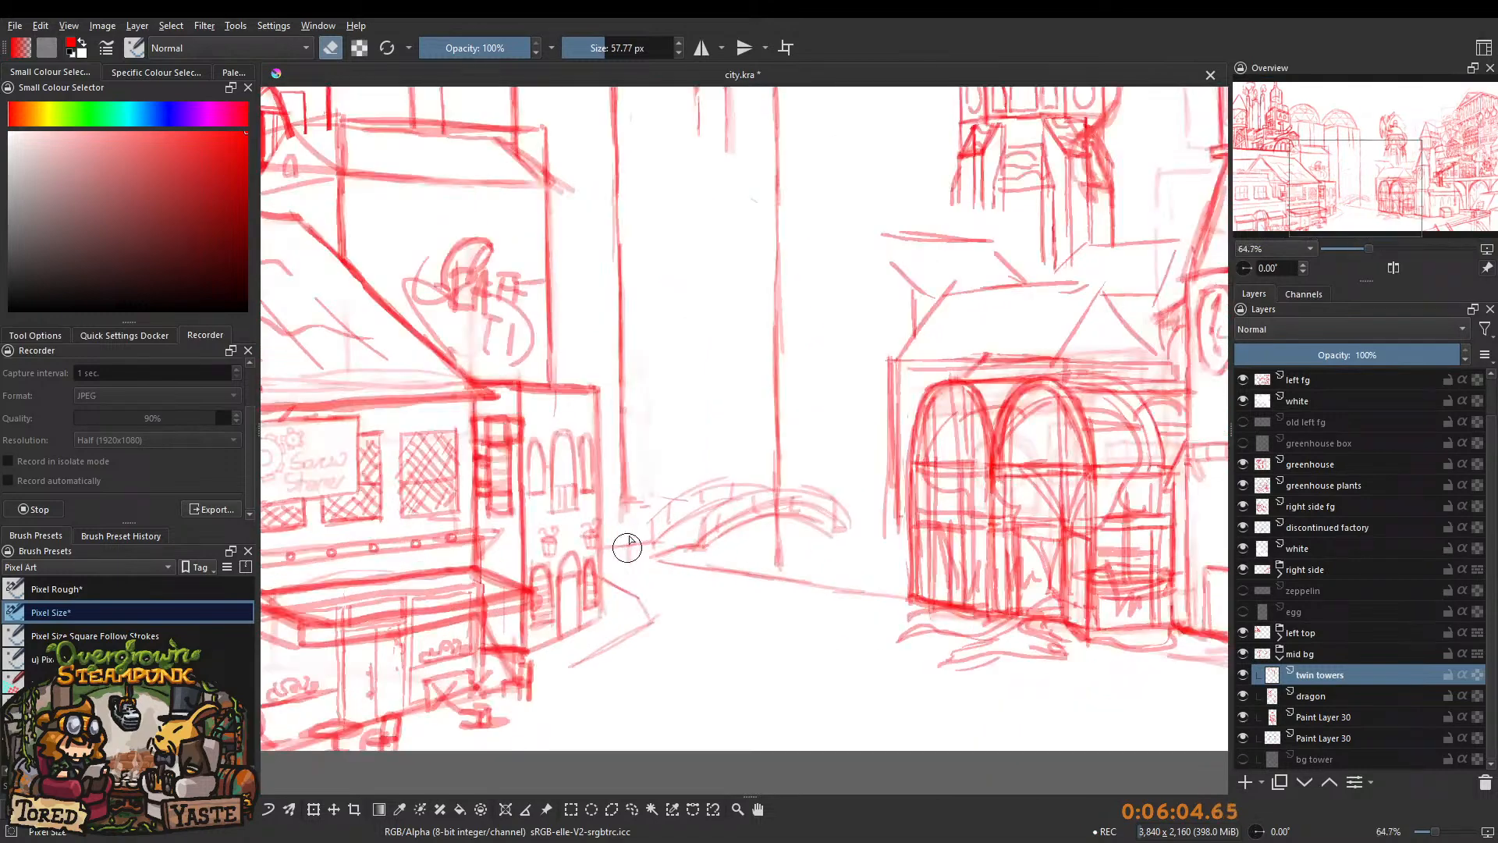
scroll(616, 480, down, 1)
drag(610, 324, 611, 428)
drag(615, 363, 636, 234)
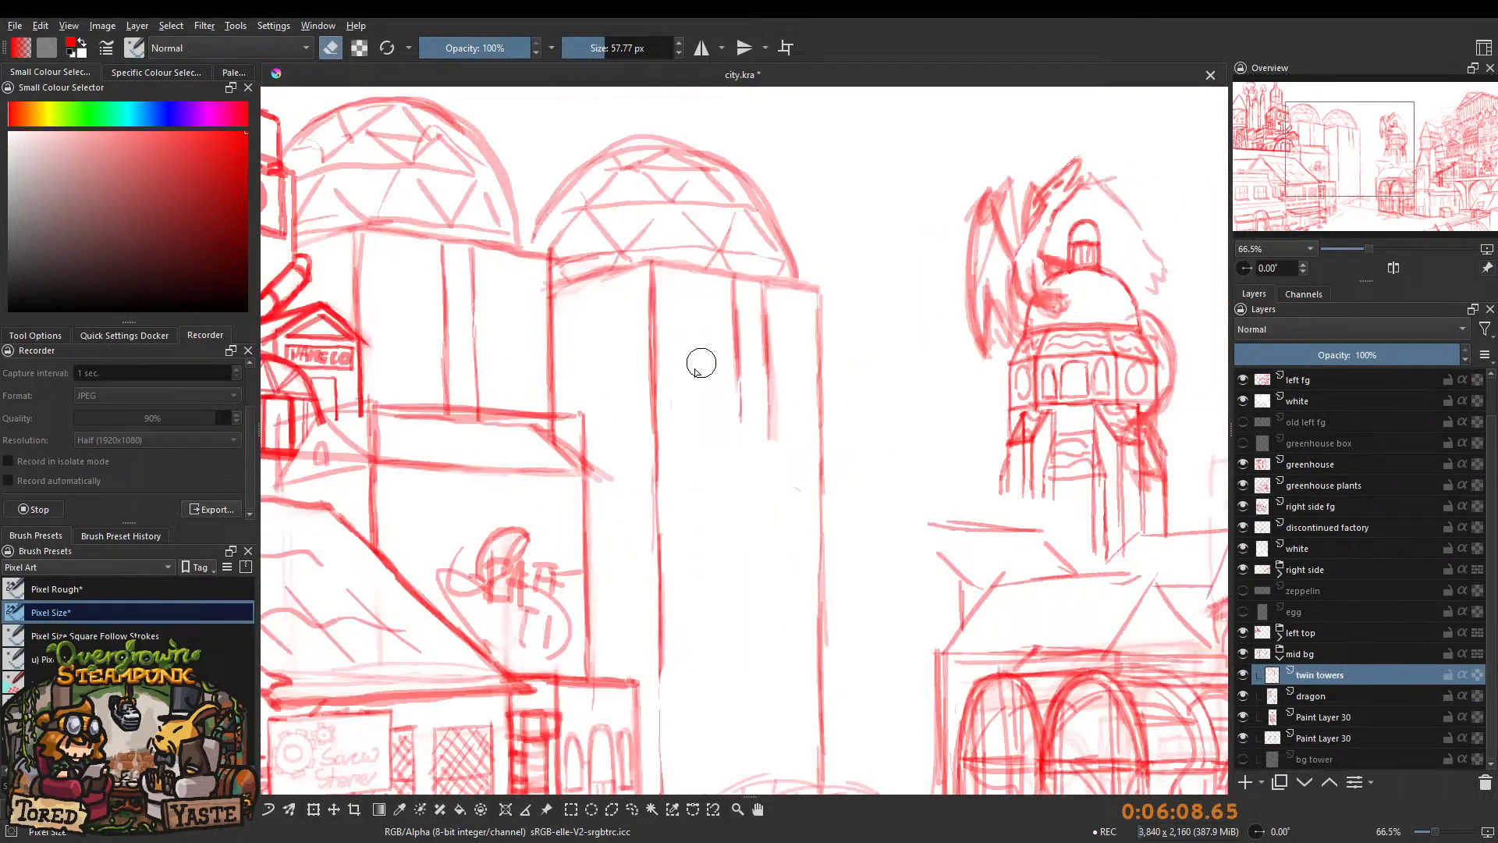
key(e)
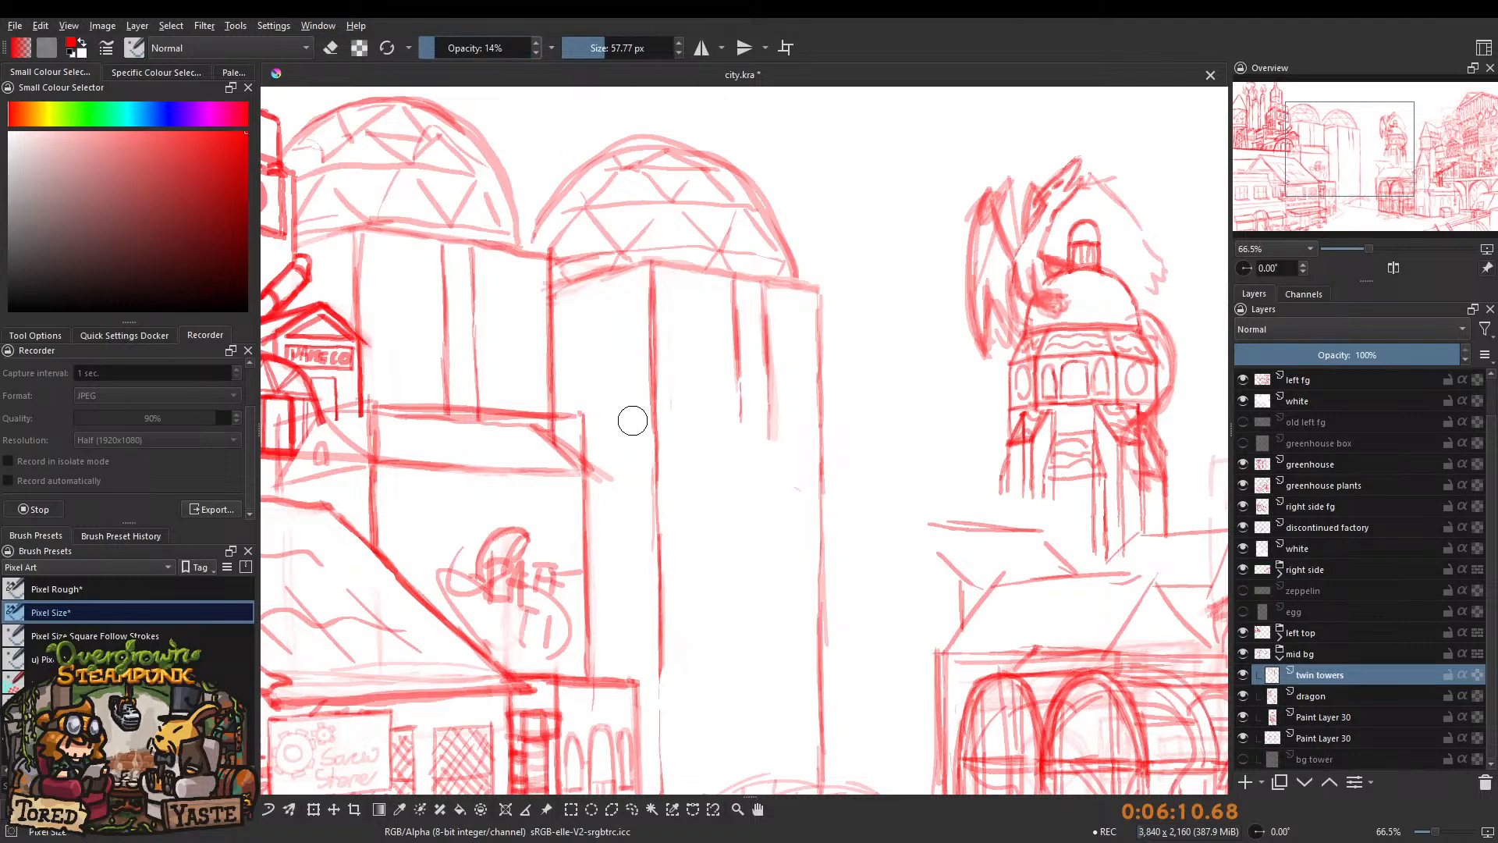
Sketch a faint curved form arching from behind the corner building down beside the right tower at 14% opacity and 12.64 px.
mouse_move(611, 615)
mouse_down()
mouse_move(640, 395)
mouse_move(621, 456)
mouse_up()
mouse_move(611, 373)
mouse_down()
mouse_move(657, 372)
mouse_move(690, 428)
mouse_move(682, 401)
mouse_move(659, 376)
mouse_move(698, 511)
mouse_up()
drag(684, 401, 688, 544)
drag(701, 490, 688, 561)
drag(699, 417, 687, 556)
mouse_move(623, 370)
mouse_down()
mouse_move(657, 436)
mouse_move(608, 356)
mouse_move(670, 491)
mouse_move(622, 345)
mouse_move(702, 545)
mouse_up()
drag(678, 400, 701, 573)
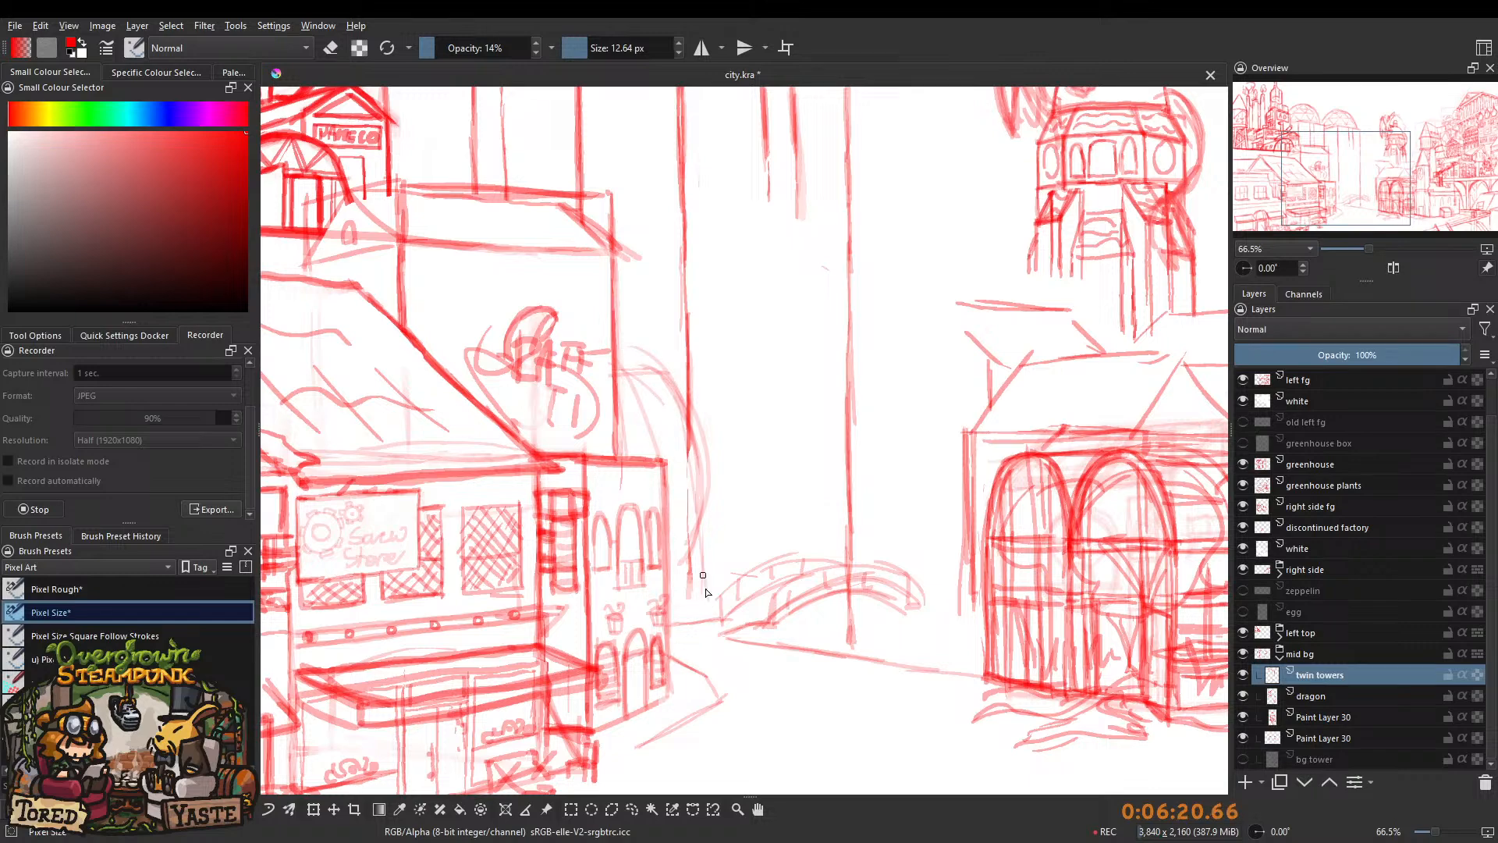
Sketch faint ground lines from the foot of the bridge toward the greenhouse.
drag(784, 638, 877, 642)
drag(772, 623, 980, 650)
drag(864, 612, 967, 630)
drag(838, 520, 829, 579)
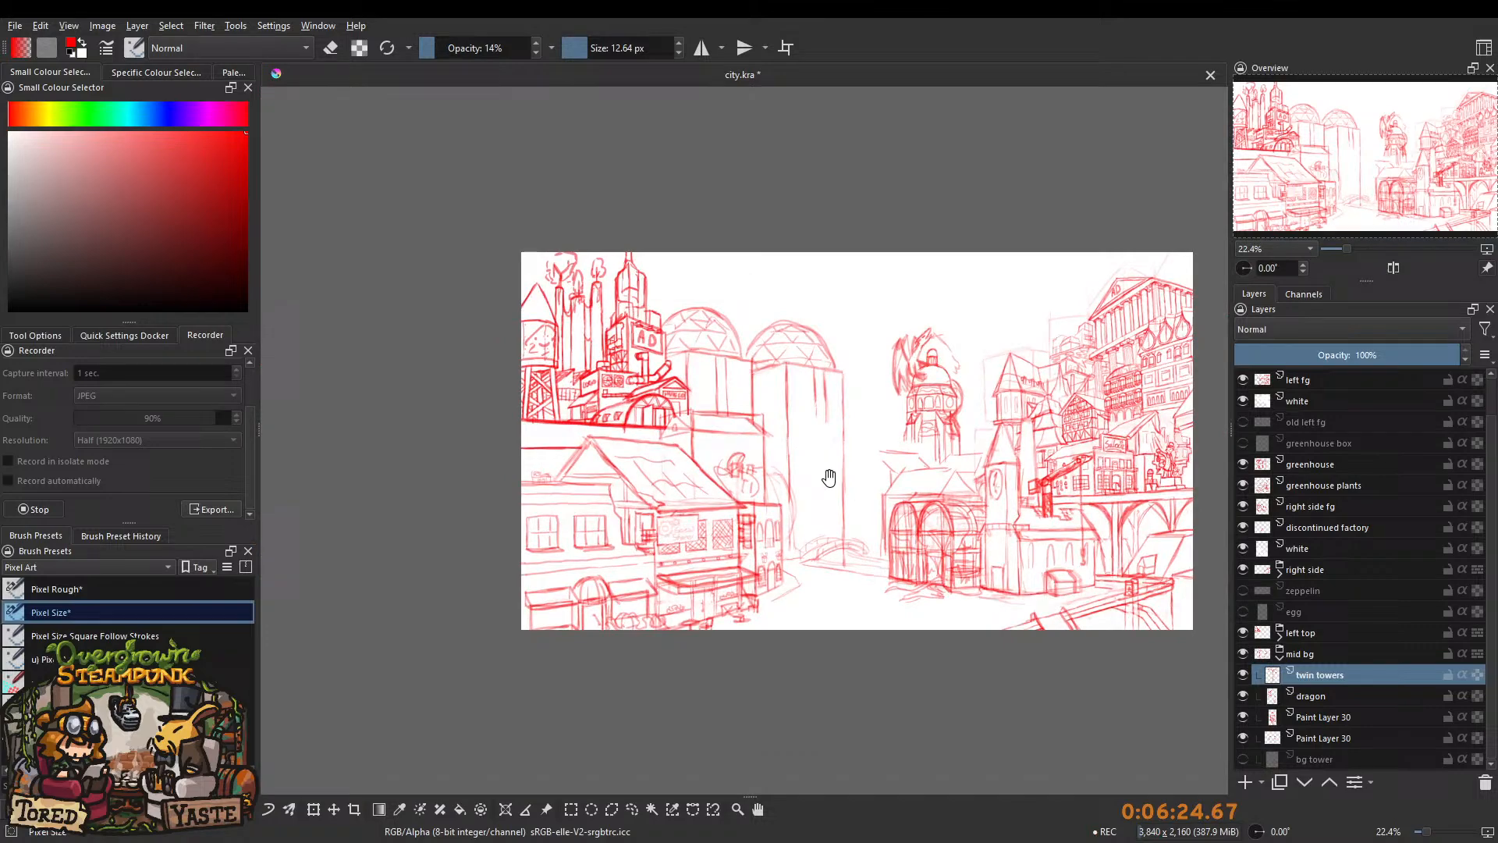
drag(818, 468, 712, 401)
scroll(752, 486, up, 6)
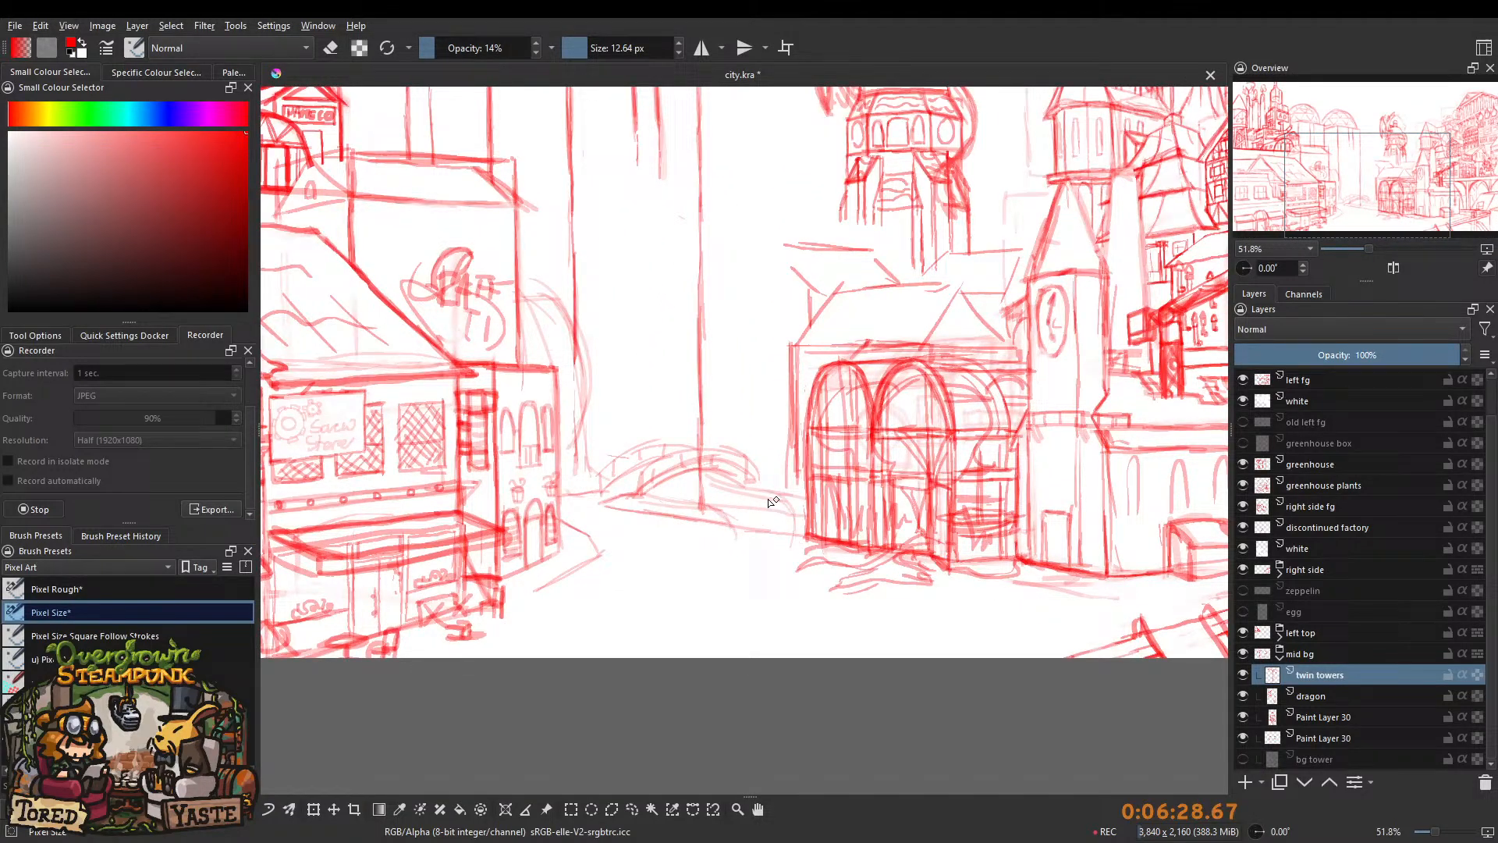
drag(769, 473, 772, 559)
drag(909, 532, 895, 493)
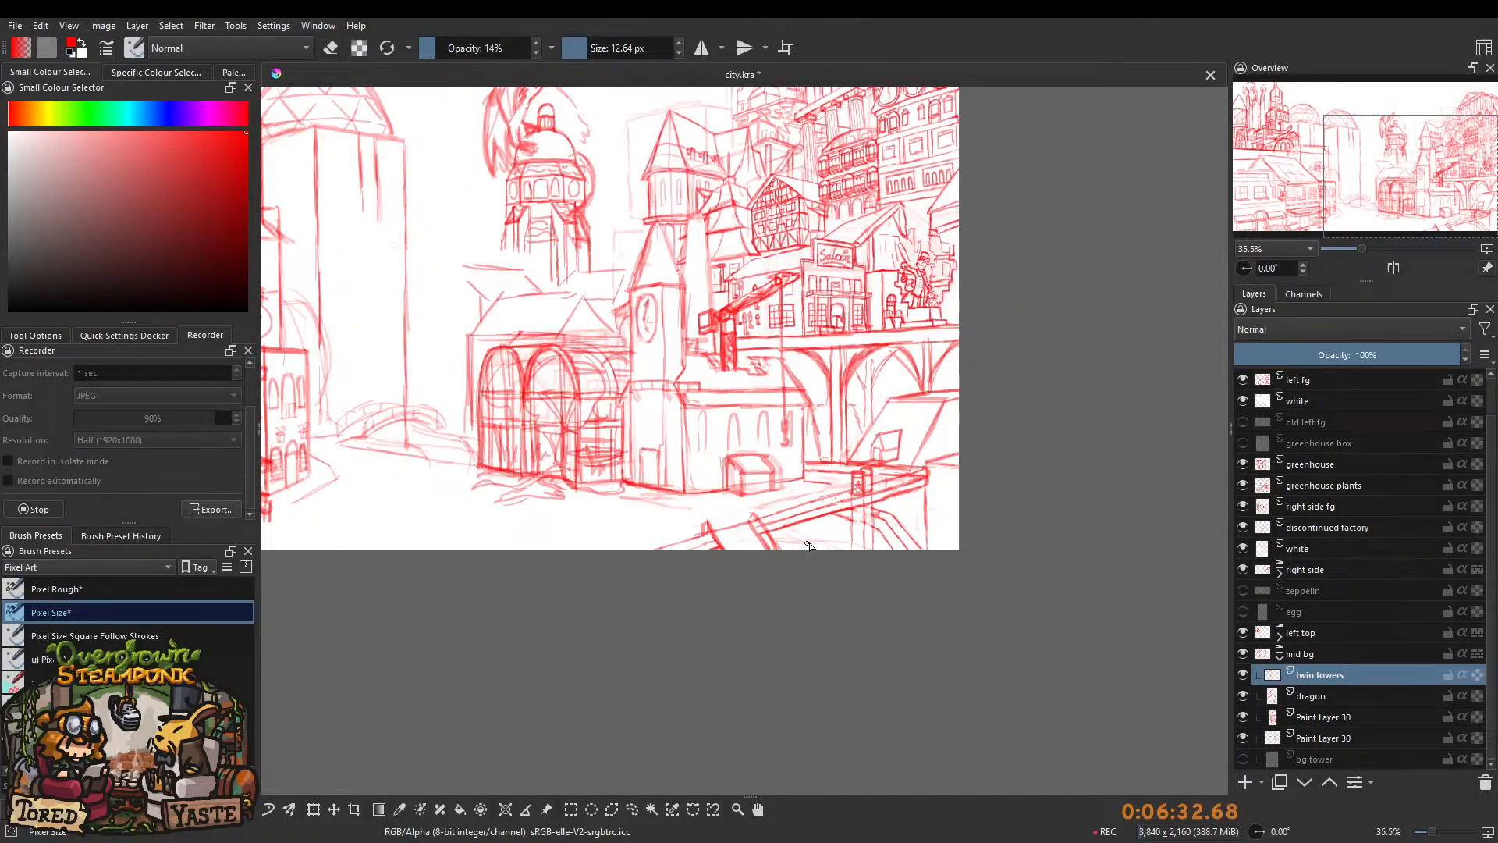
Undo the recent strokes until the faint curved form beside the right tower is removed.
drag(791, 493, 832, 534)
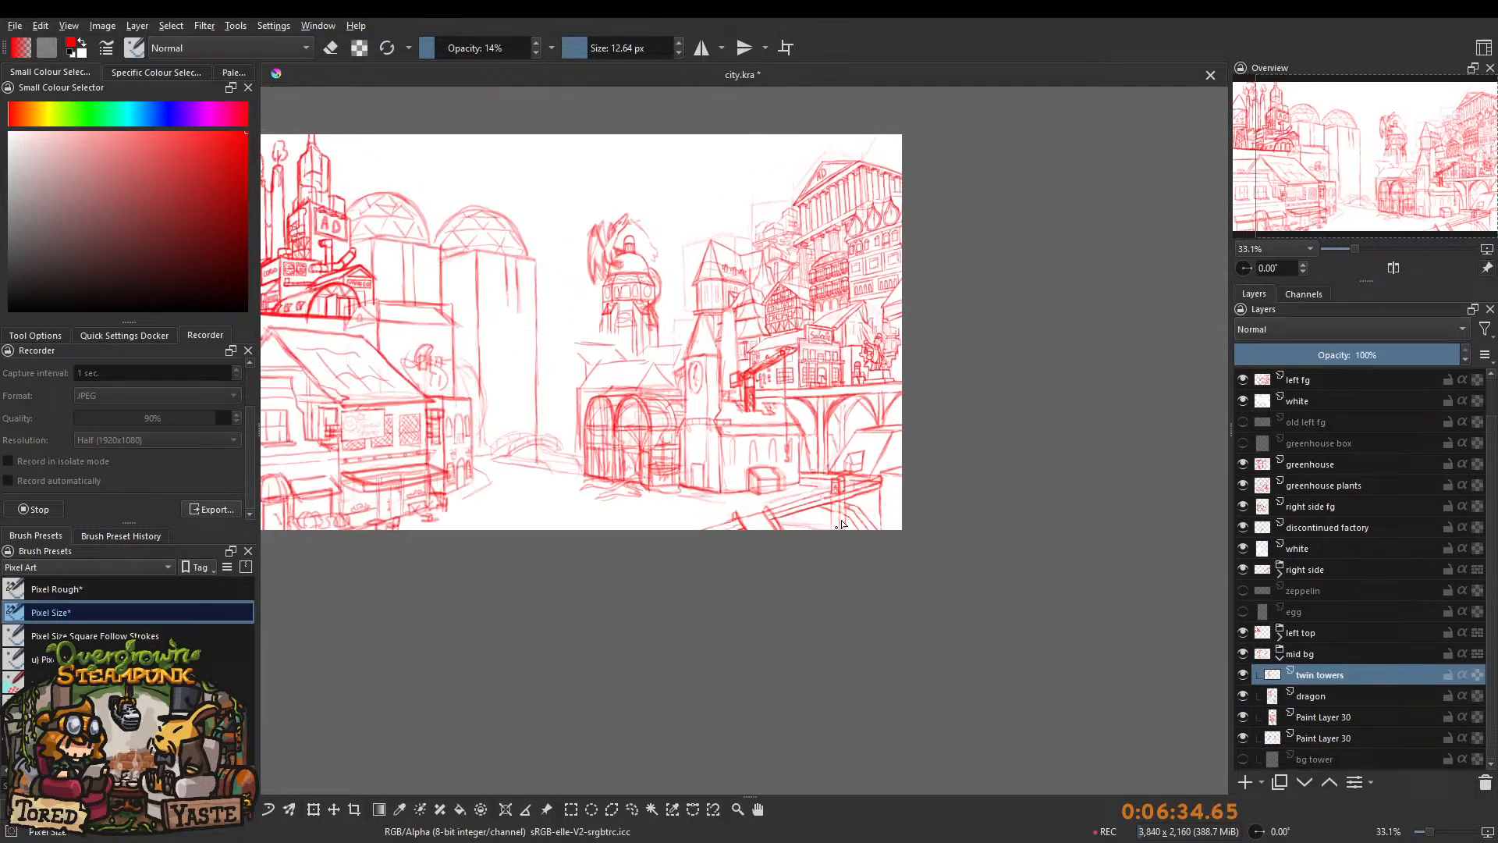
mouse_move(682, 446)
mouse_down()
mouse_move(741, 427)
mouse_move(695, 429)
mouse_up()
drag(619, 474, 662, 472)
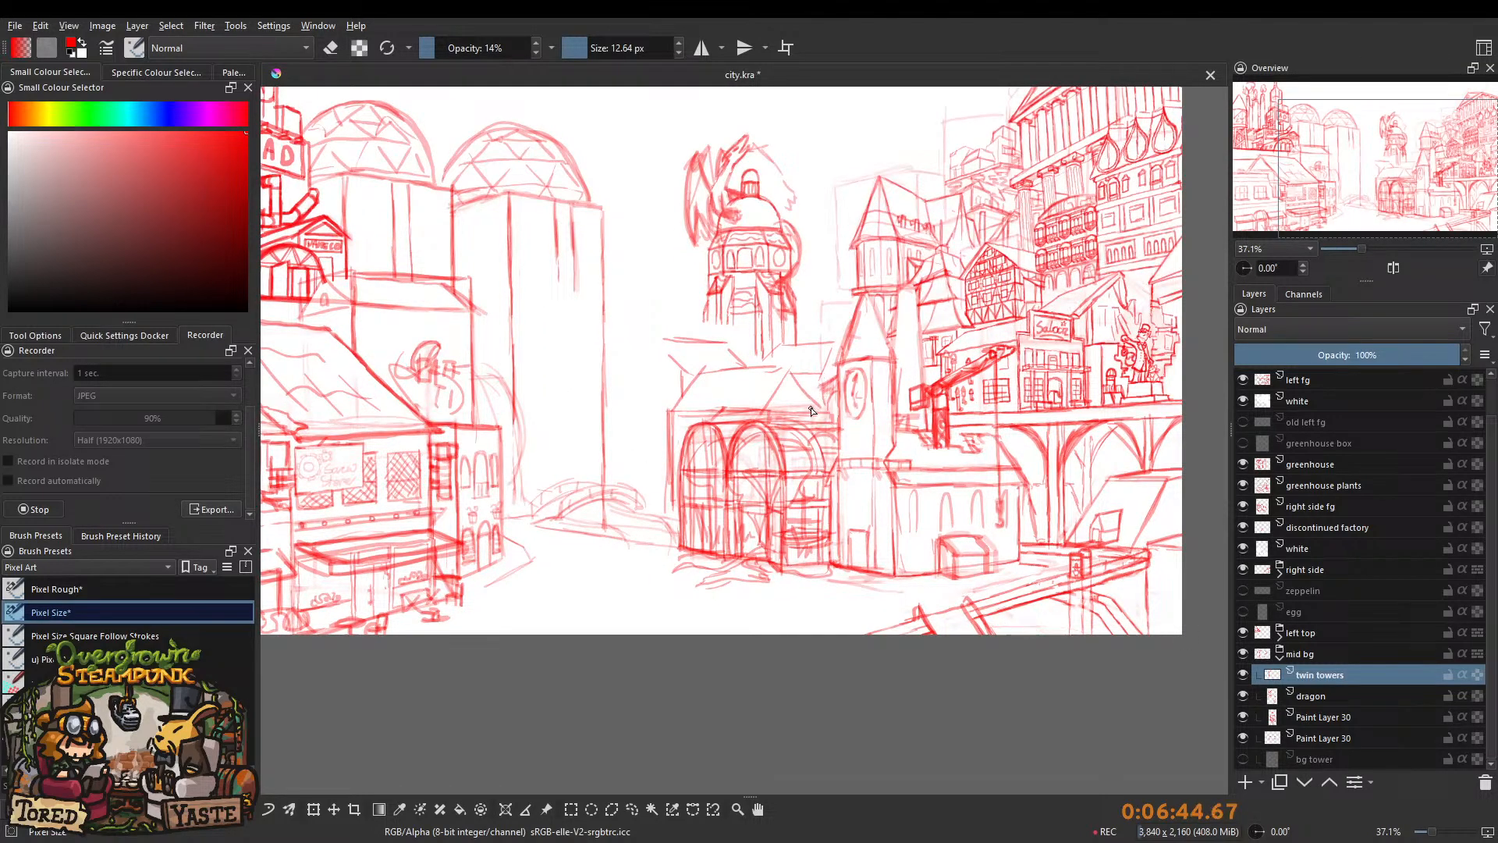
key(ctrl+z)
key(ctrl+z)
key(ctrl+z)
key(ctrl+z)
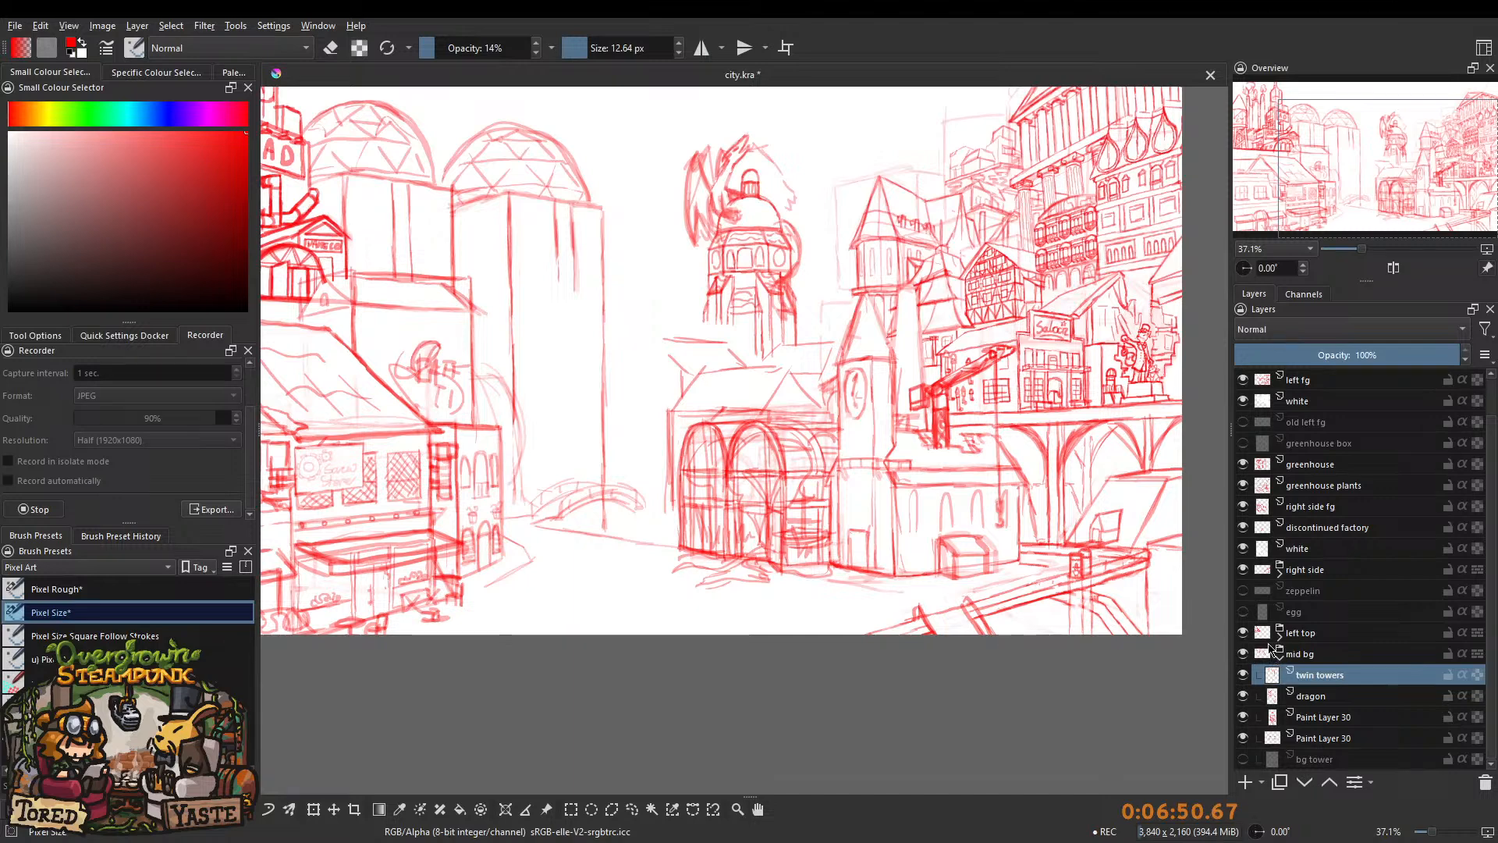
key(ctrl+z)
key(ctrl+z)
key(ctrl+z)
key(ctrl+z)
key(ctrl+z)
key(ctrl+z)
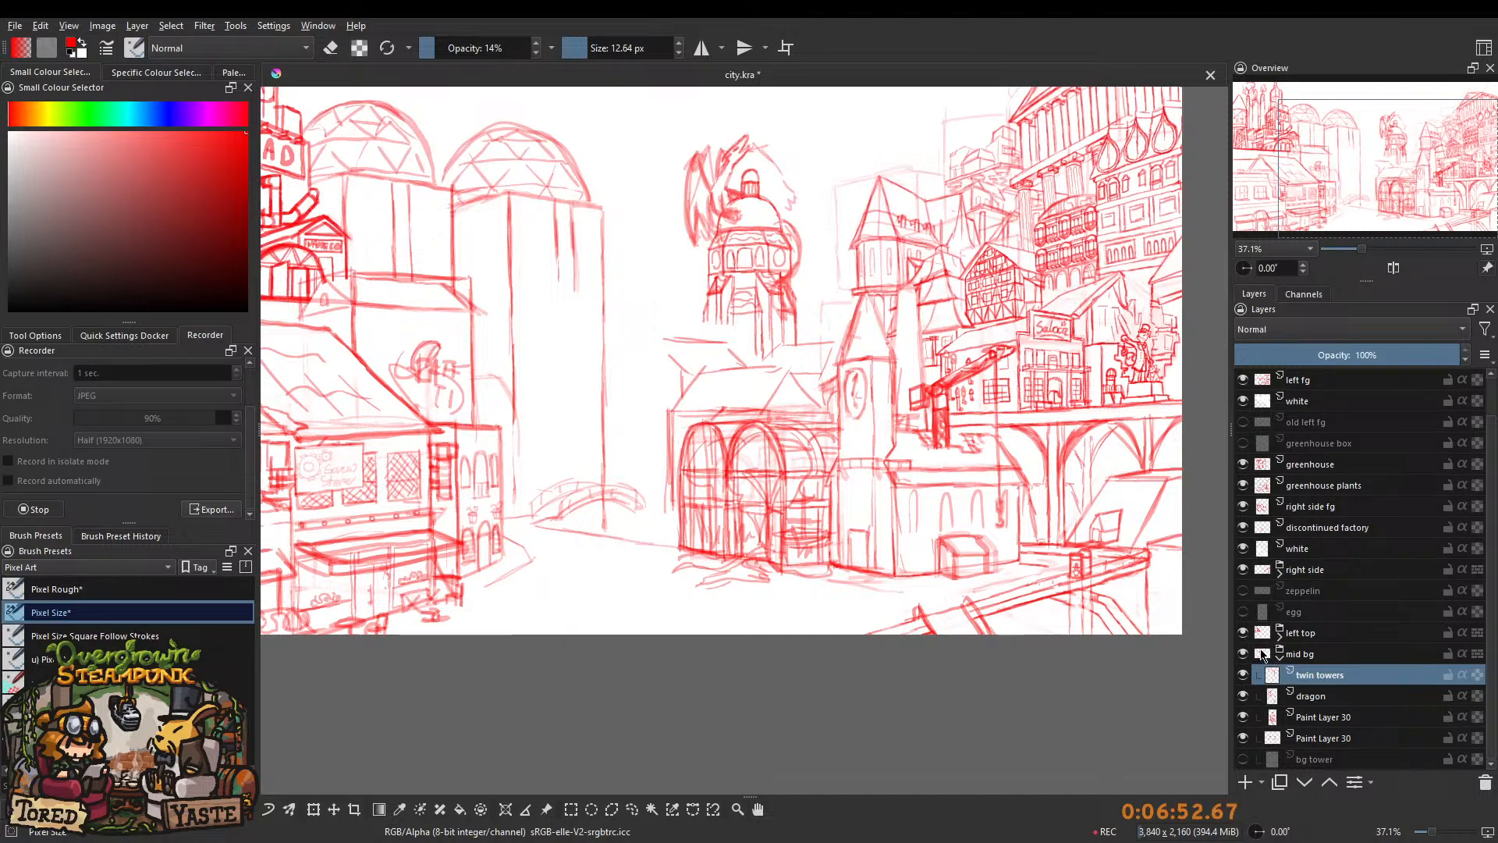
key(ctrl+z)
Add a paint layer above "twin towers", set the brush opacity to 24% and save the document.
key(Insert)
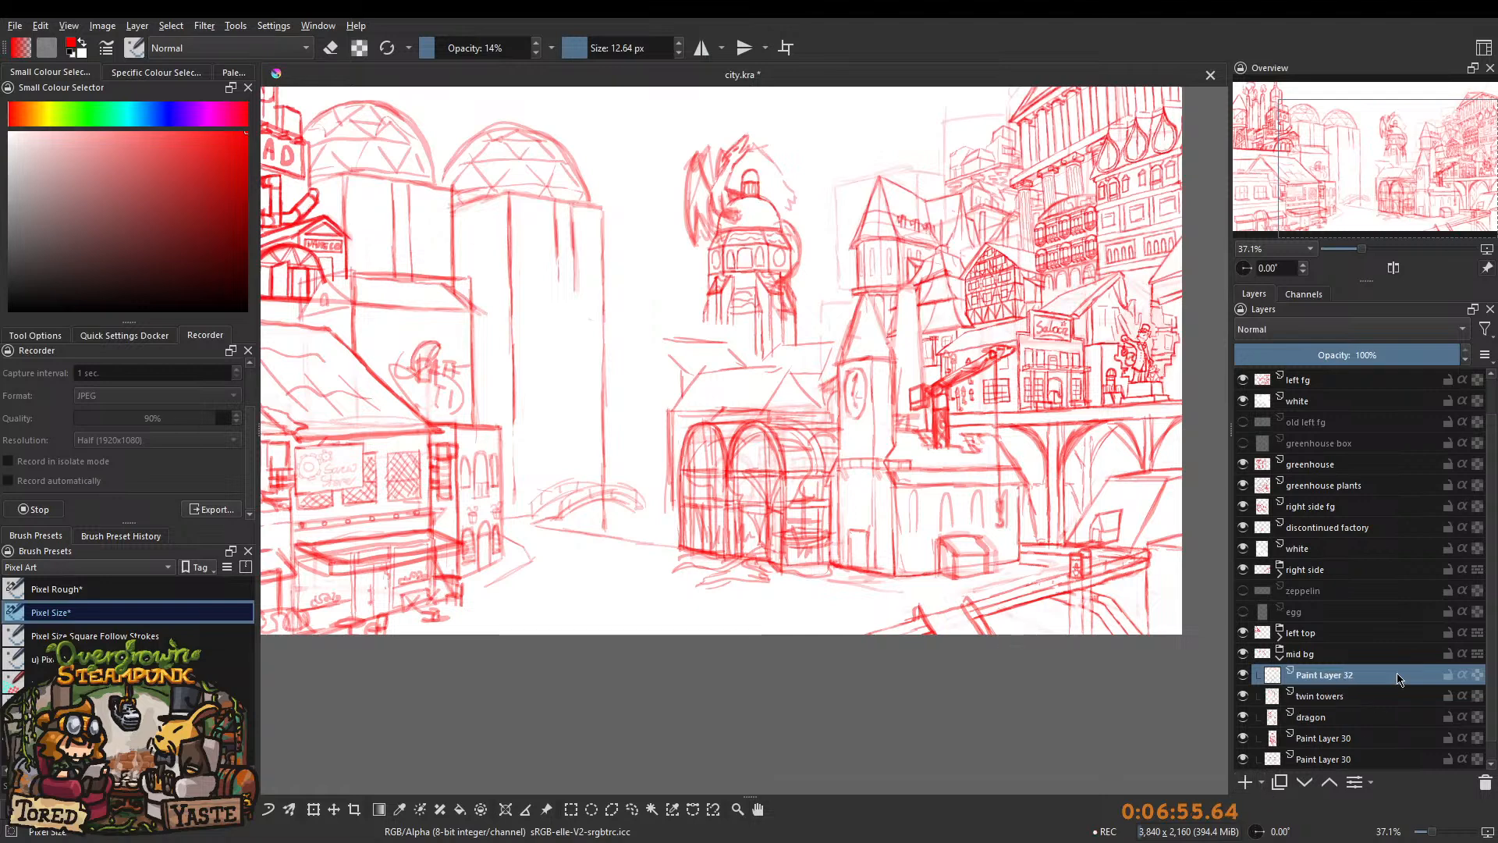
click(448, 48)
key(ctrl+s)
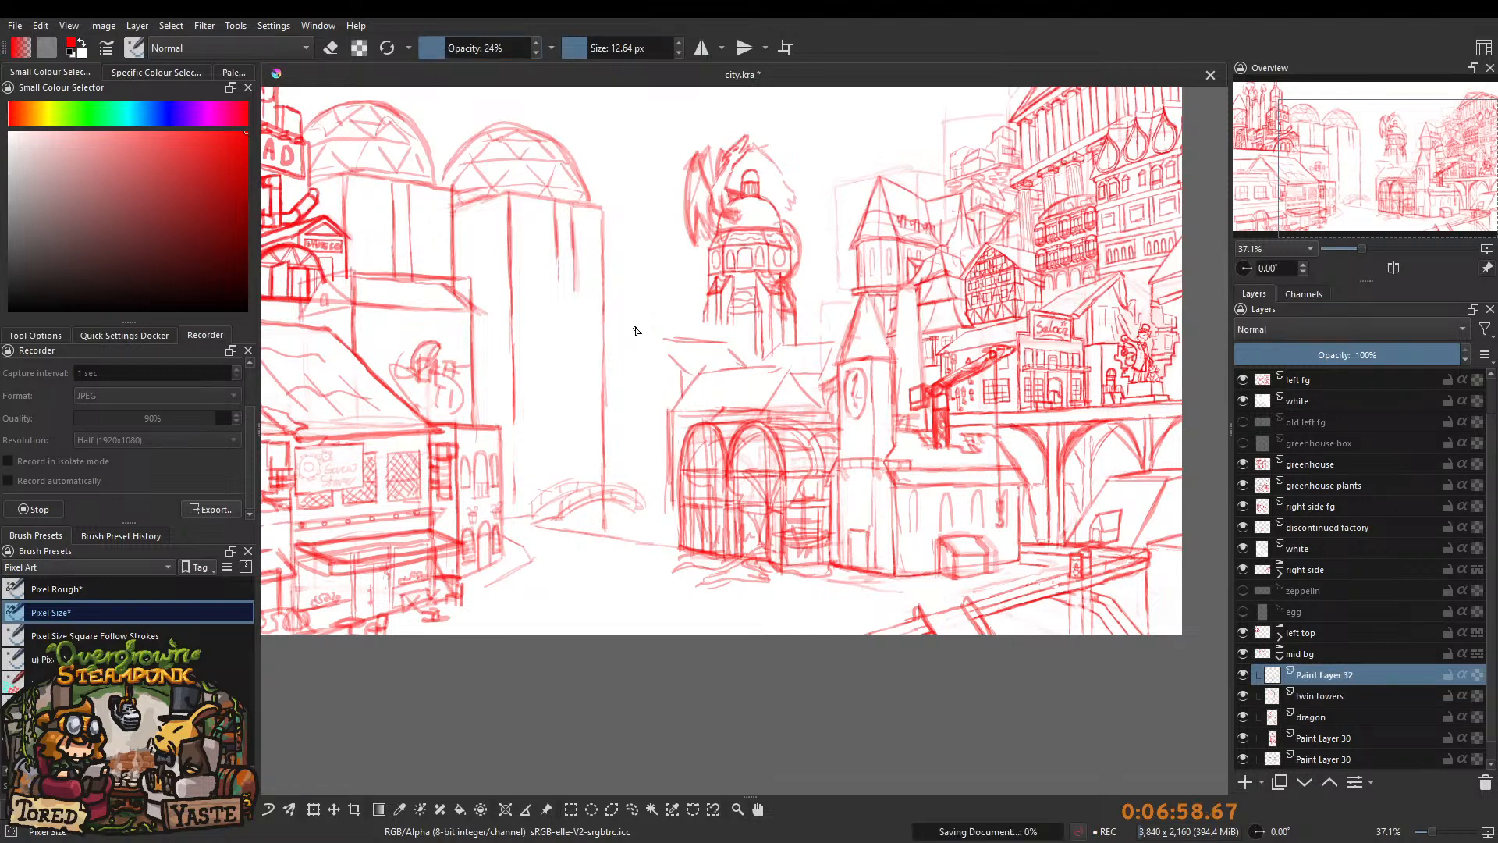
drag(551, 399, 448, 355)
mouse_move(449, 355)
mouse_down()
mouse_move(551, 379)
mouse_move(625, 423)
mouse_move(645, 581)
mouse_up()
scroll(551, 379, up, 2)
key(ctrl+z)
key(ctrl+z)
Sketch a large rounded outline bulging out from behind the corner building, curving from the graffiti wall's edge down to the building's side.
mouse_move(566, 348)
mouse_down()
mouse_move(675, 418)
mouse_move(685, 452)
mouse_move(689, 582)
mouse_move(632, 636)
mouse_up()
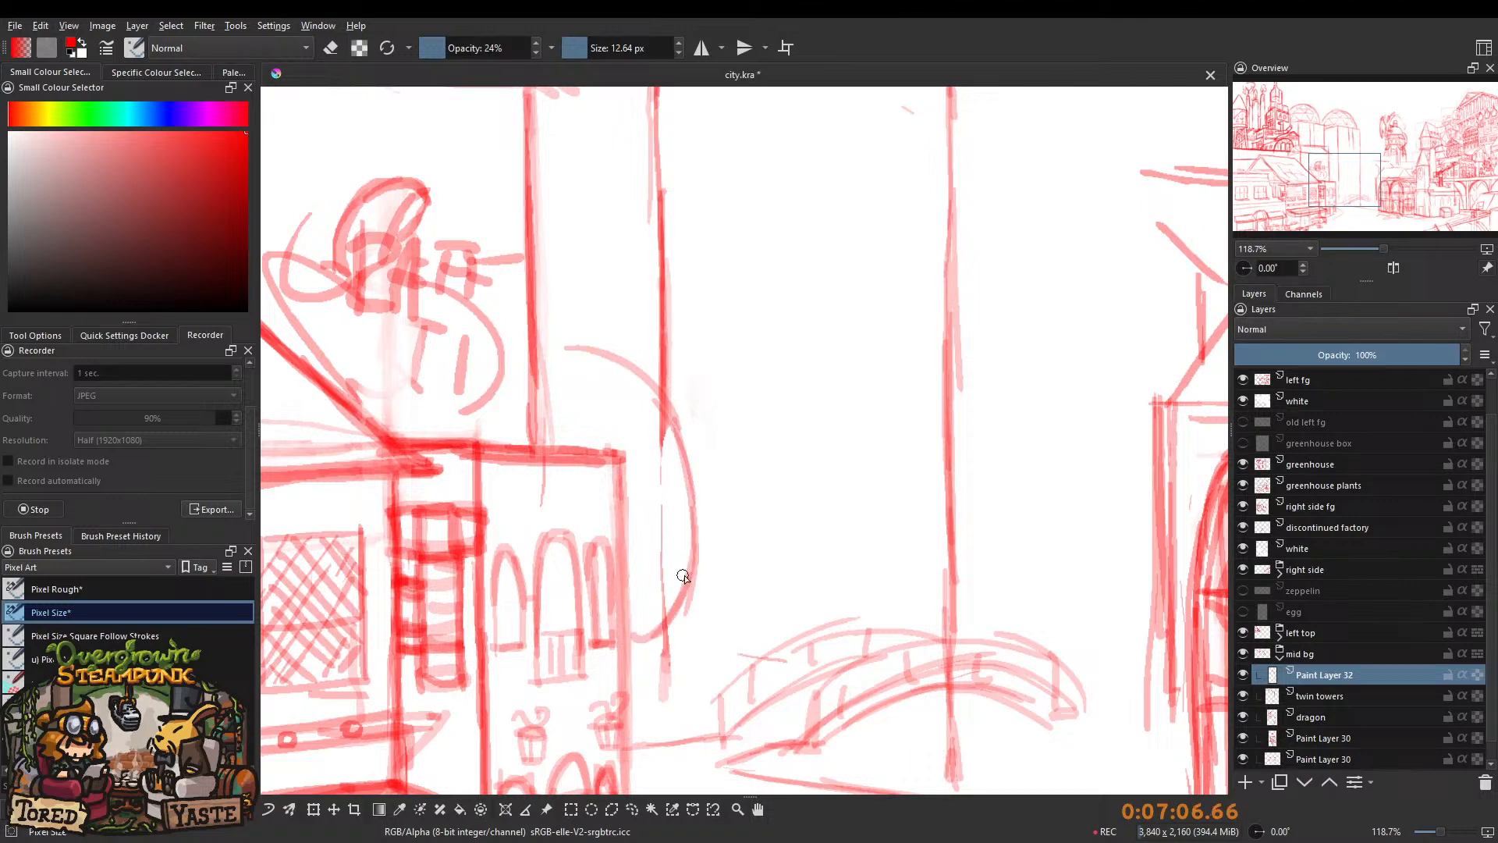
scroll(622, 535, down, 4)
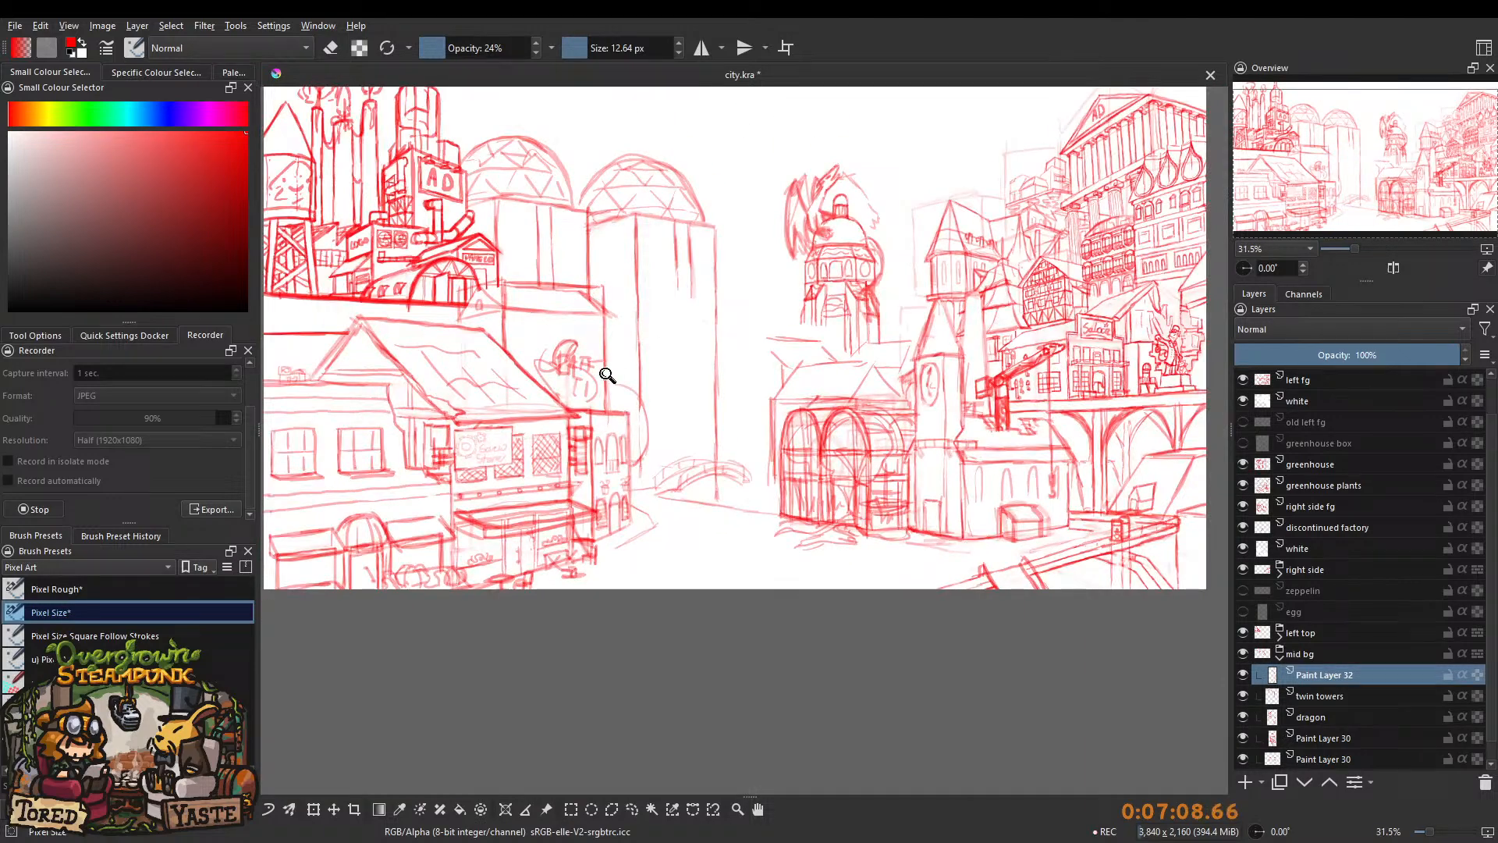
scroll(608, 368, up, 6)
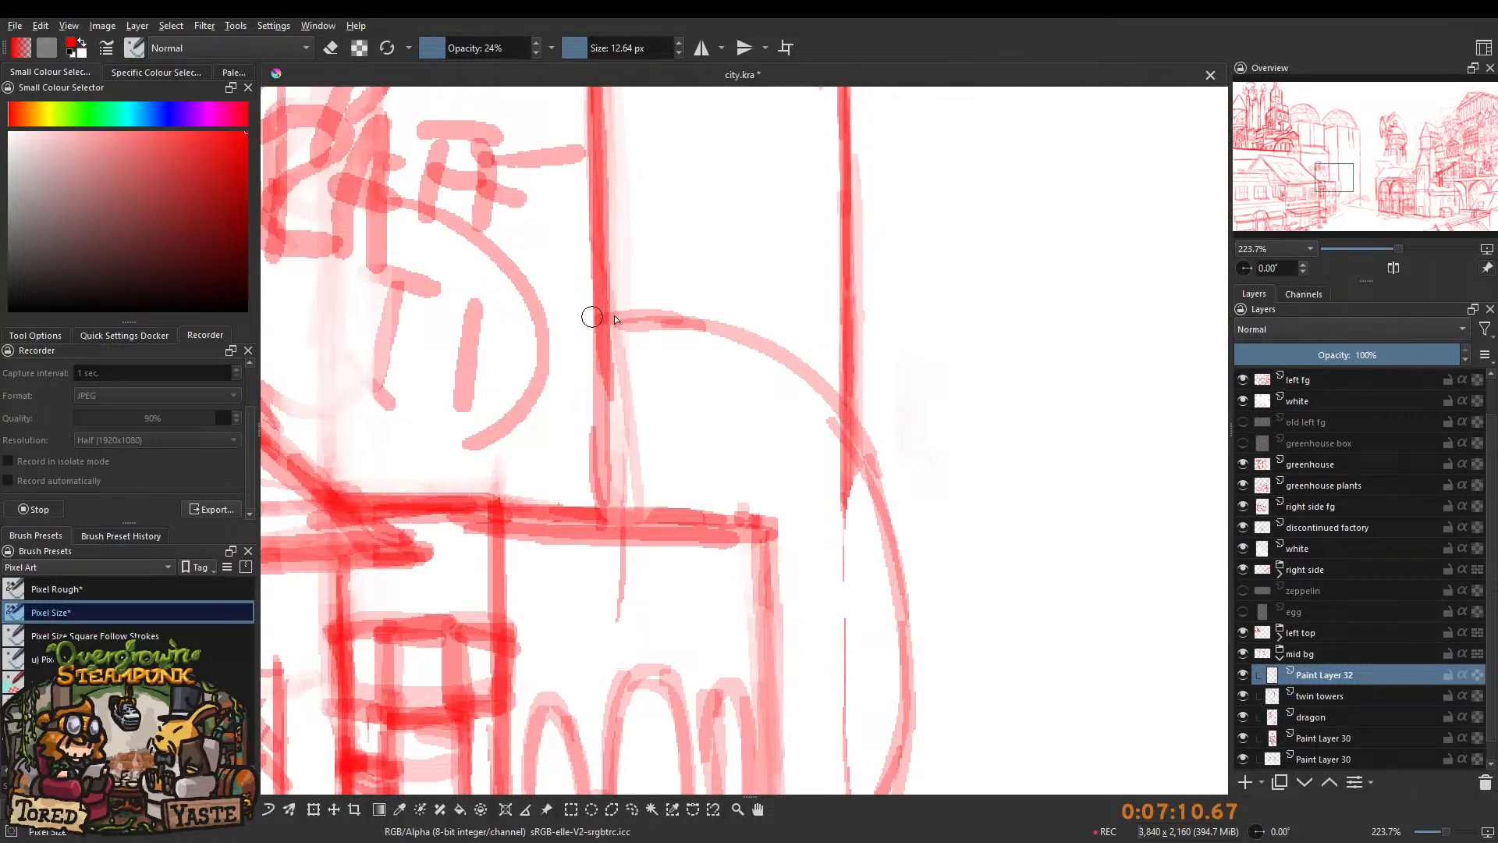
scroll(733, 328, down, 3)
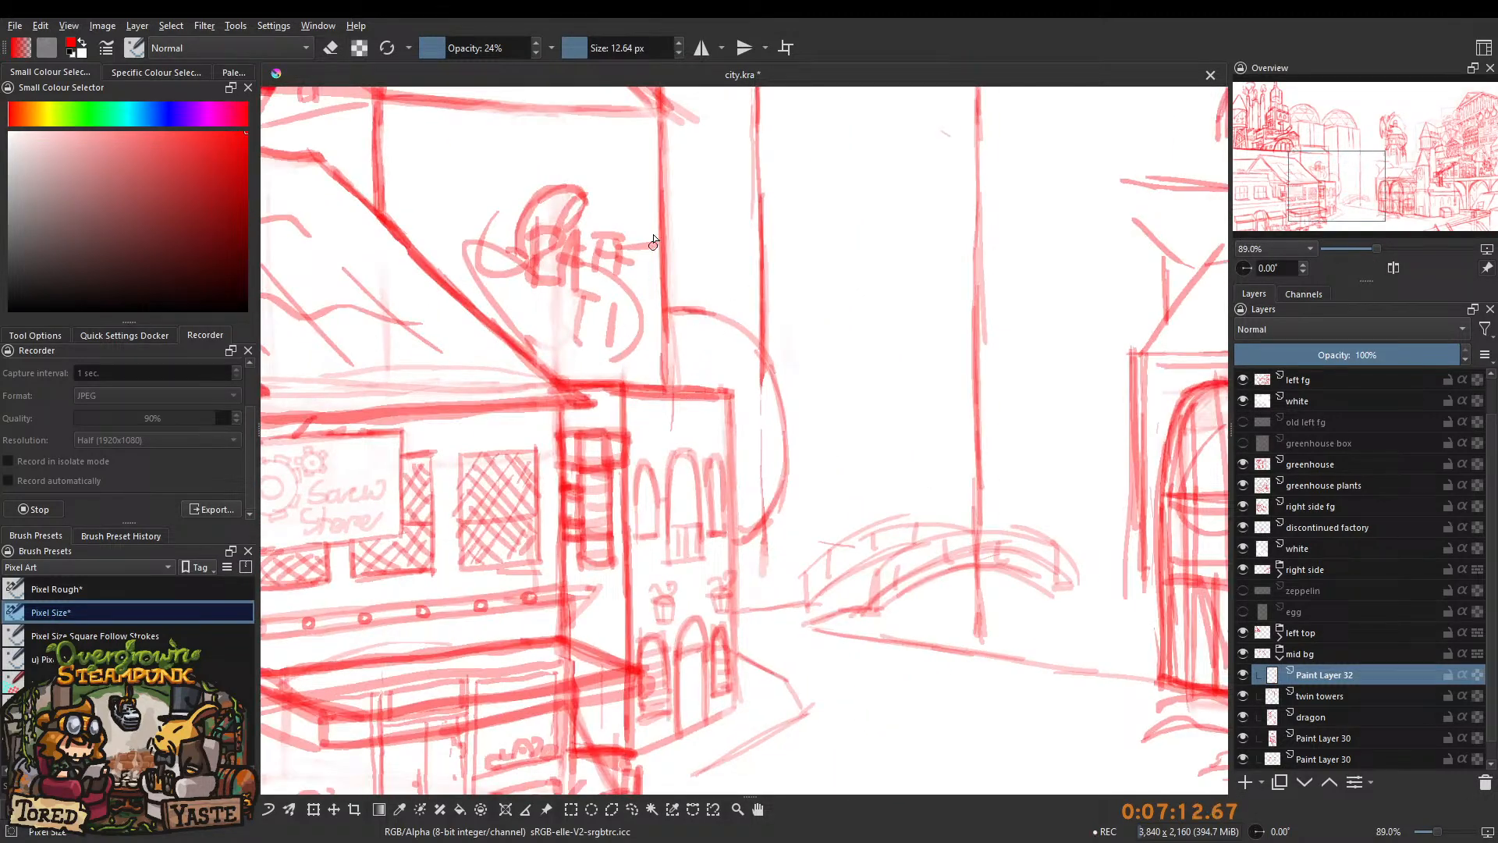
scroll(667, 312, down, 2)
scroll(684, 320, up, 3)
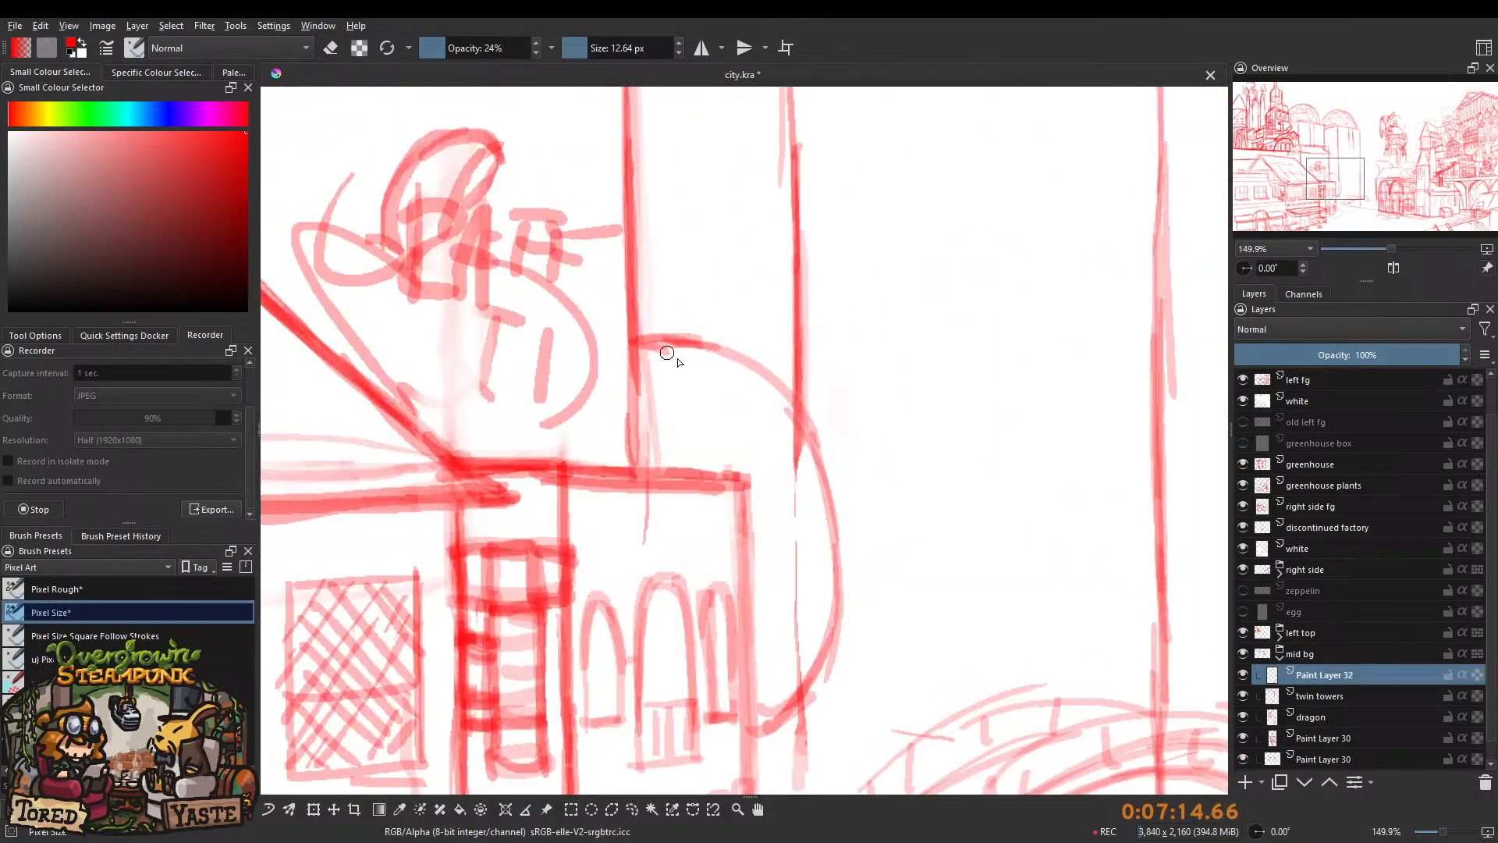
mouse_move(705, 343)
mouse_down()
mouse_move(761, 363)
mouse_move(811, 433)
mouse_move(819, 515)
mouse_up()
scroll(709, 356, down, 3)
scroll(686, 434, up, 3)
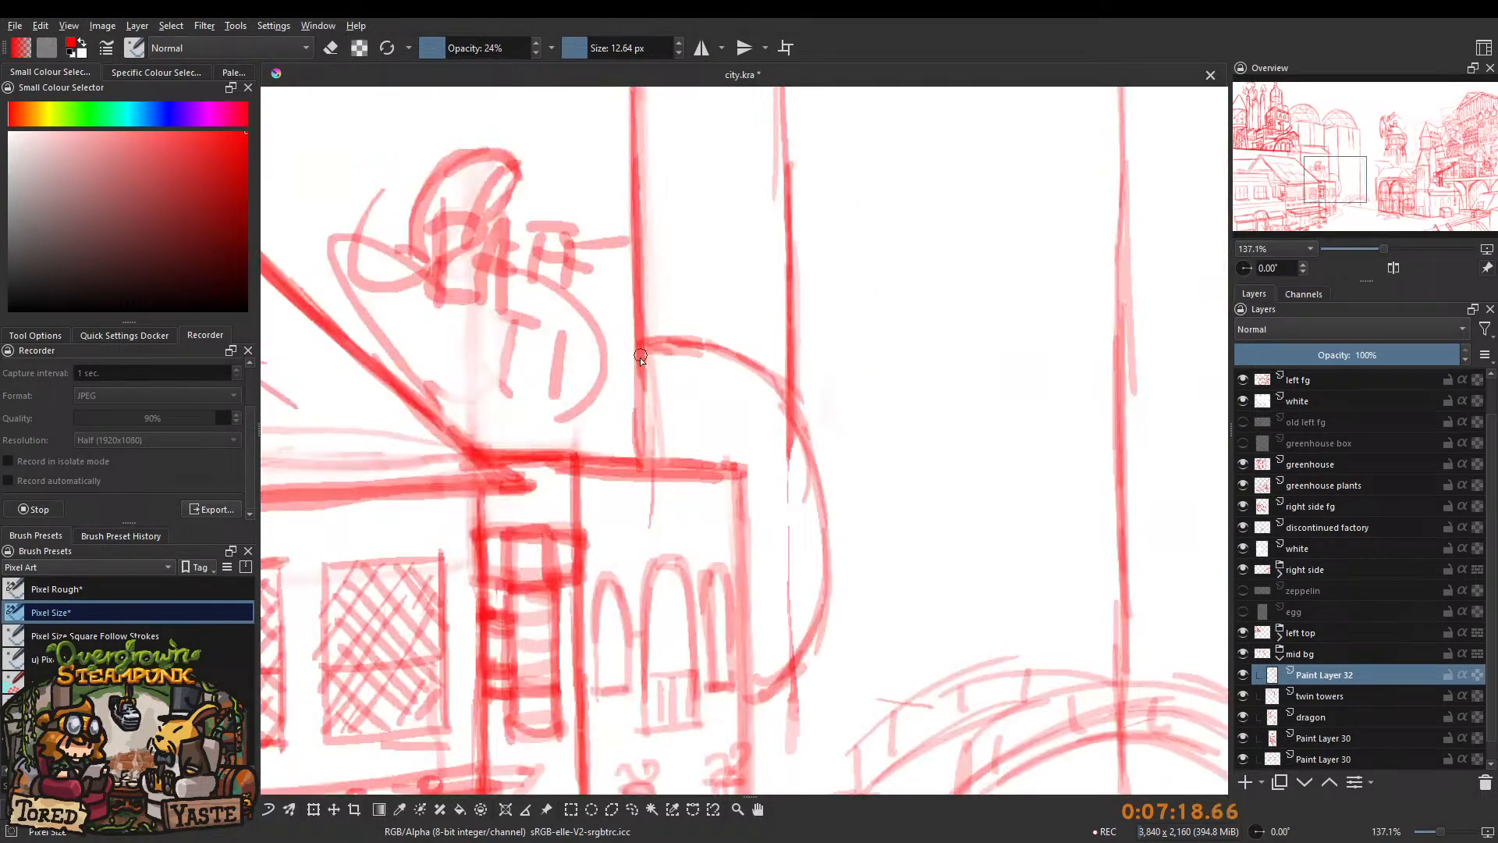
Sketch an inner curve from the rounded form's upper end down to the corner building's roof edge.
scroll(678, 461, down, 4)
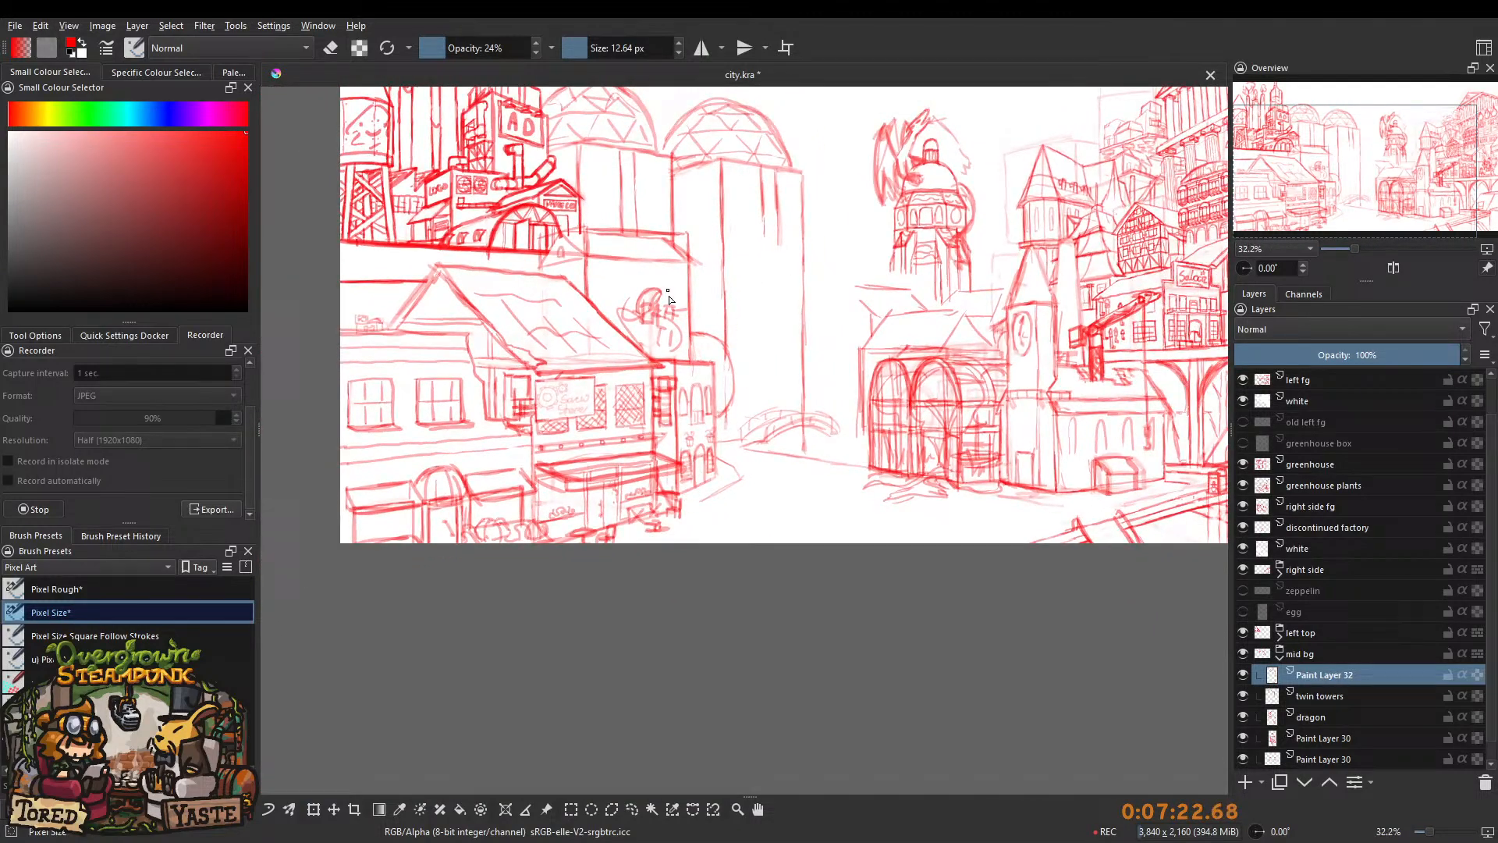
scroll(672, 346, up, 8)
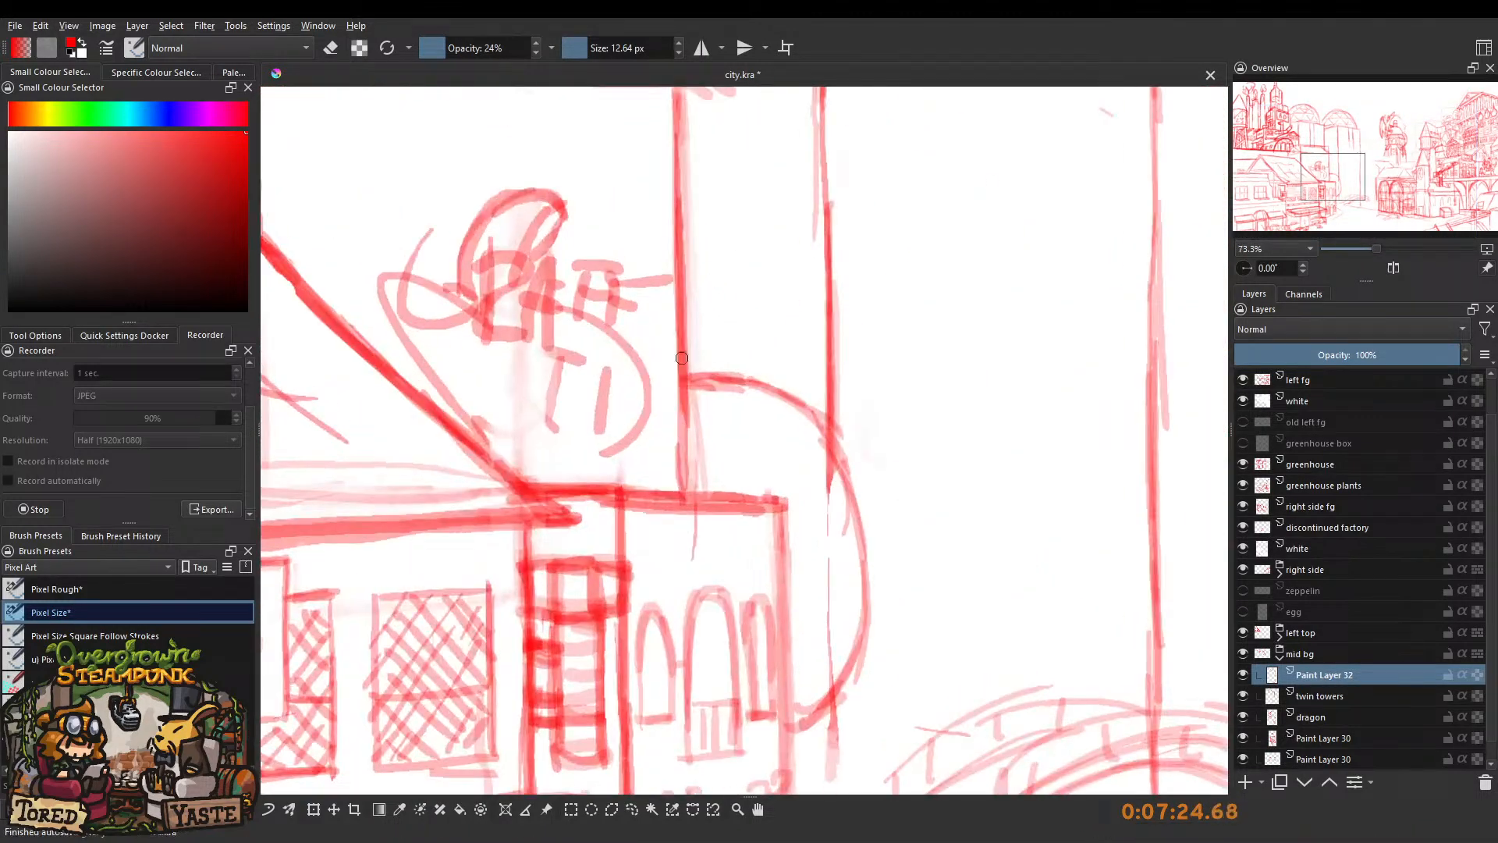
mouse_move(690, 399)
mouse_down()
mouse_move(778, 561)
mouse_move(711, 441)
mouse_move(737, 455)
mouse_move(735, 377)
mouse_up()
scroll(735, 376, up, 5)
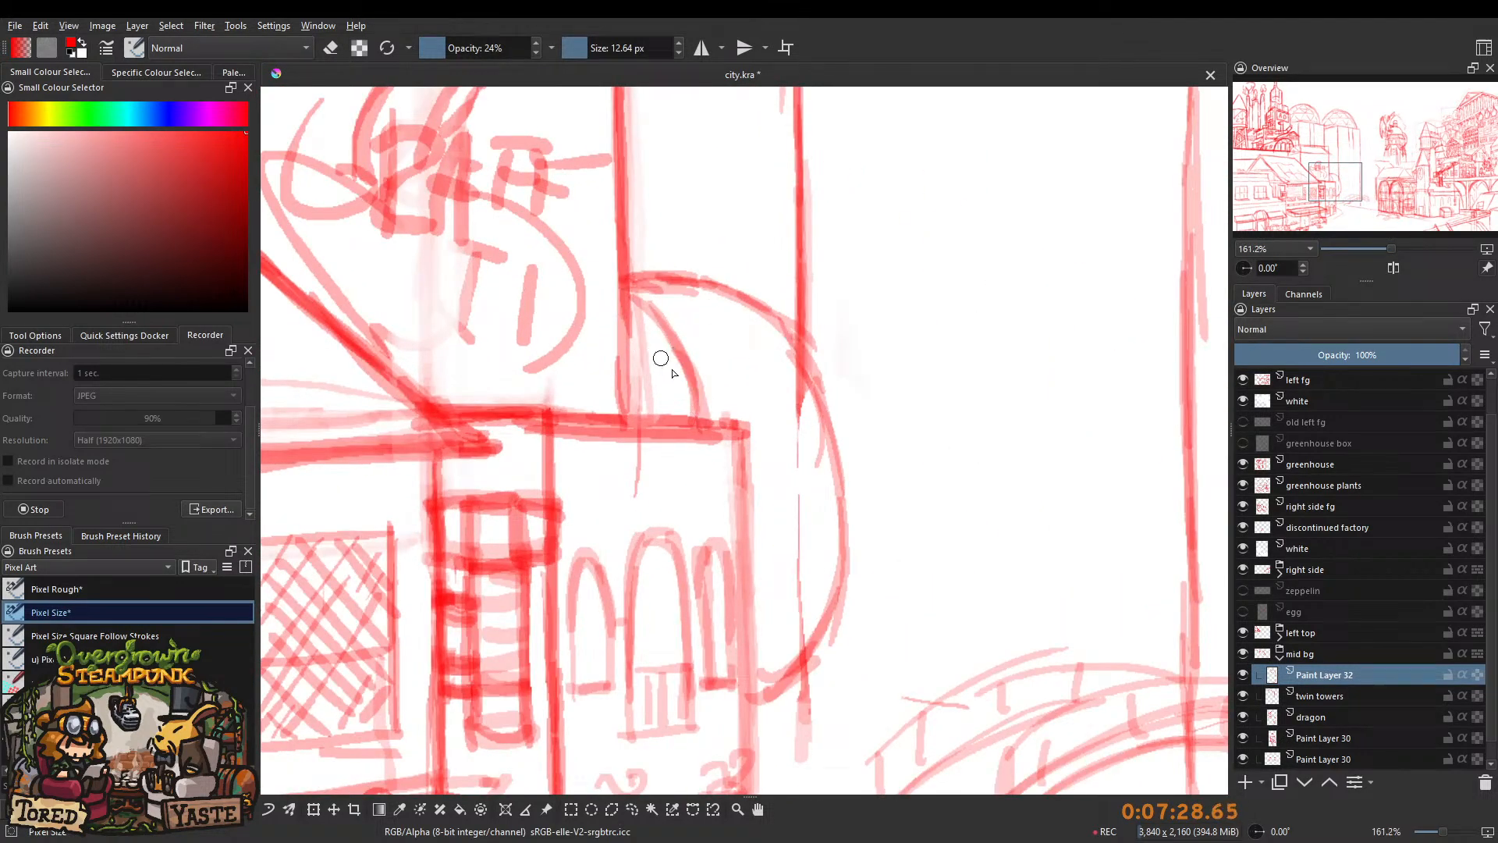
scroll(675, 314, down, 5)
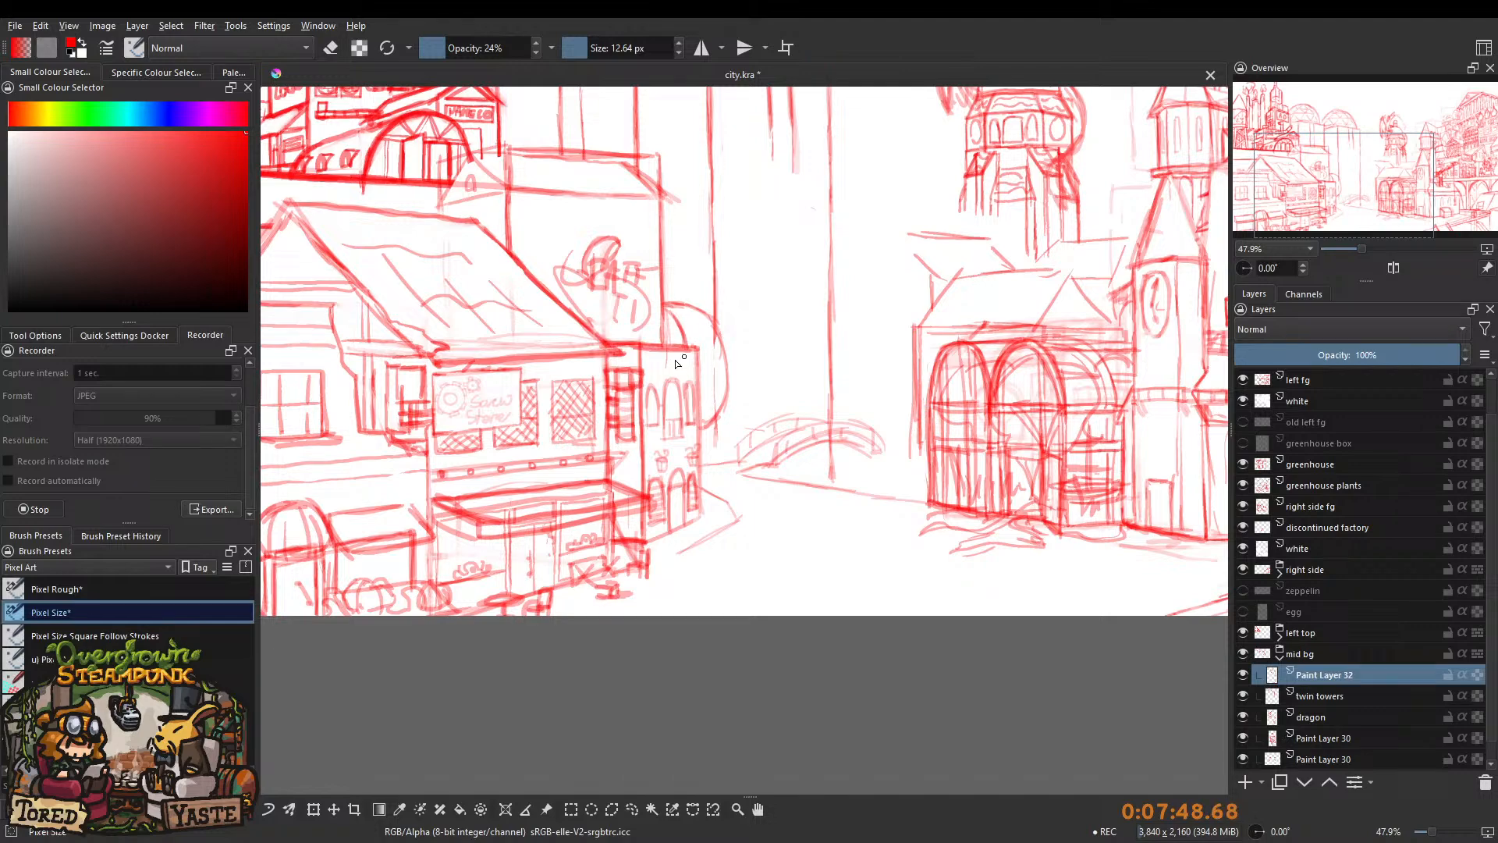
Draw horizontal cross lines at intervals down the rounded form, between the corner building and its outer curve.
drag(674, 305, 729, 244)
mouse_move(657, 316)
mouse_down()
mouse_move(743, 323)
mouse_move(768, 353)
mouse_up()
drag(692, 389, 784, 388)
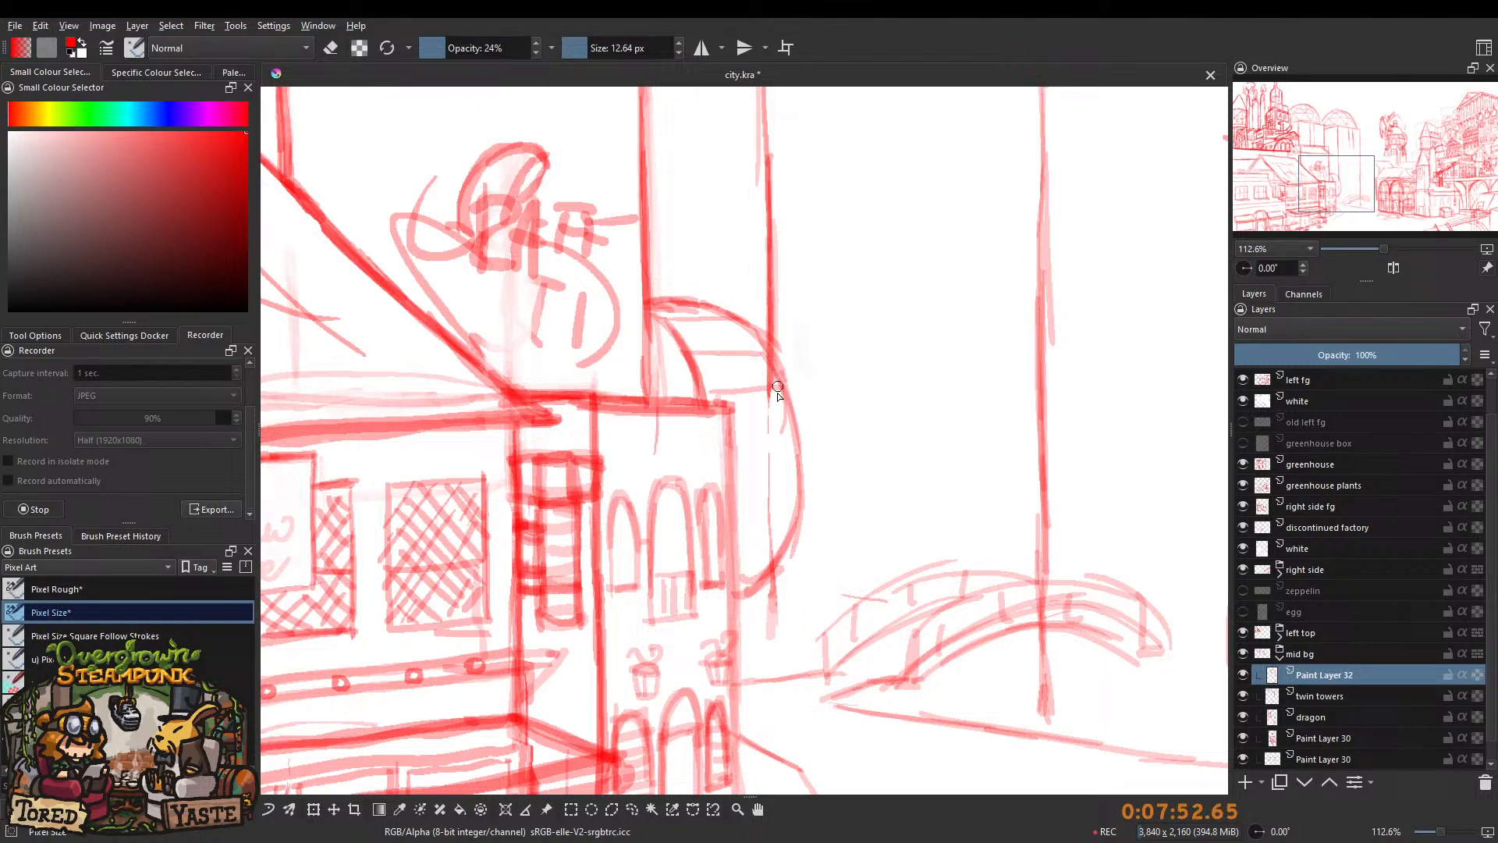
drag(733, 446, 805, 443)
drag(733, 494, 809, 491)
drag(737, 538, 800, 545)
scroll(736, 518, down, 6)
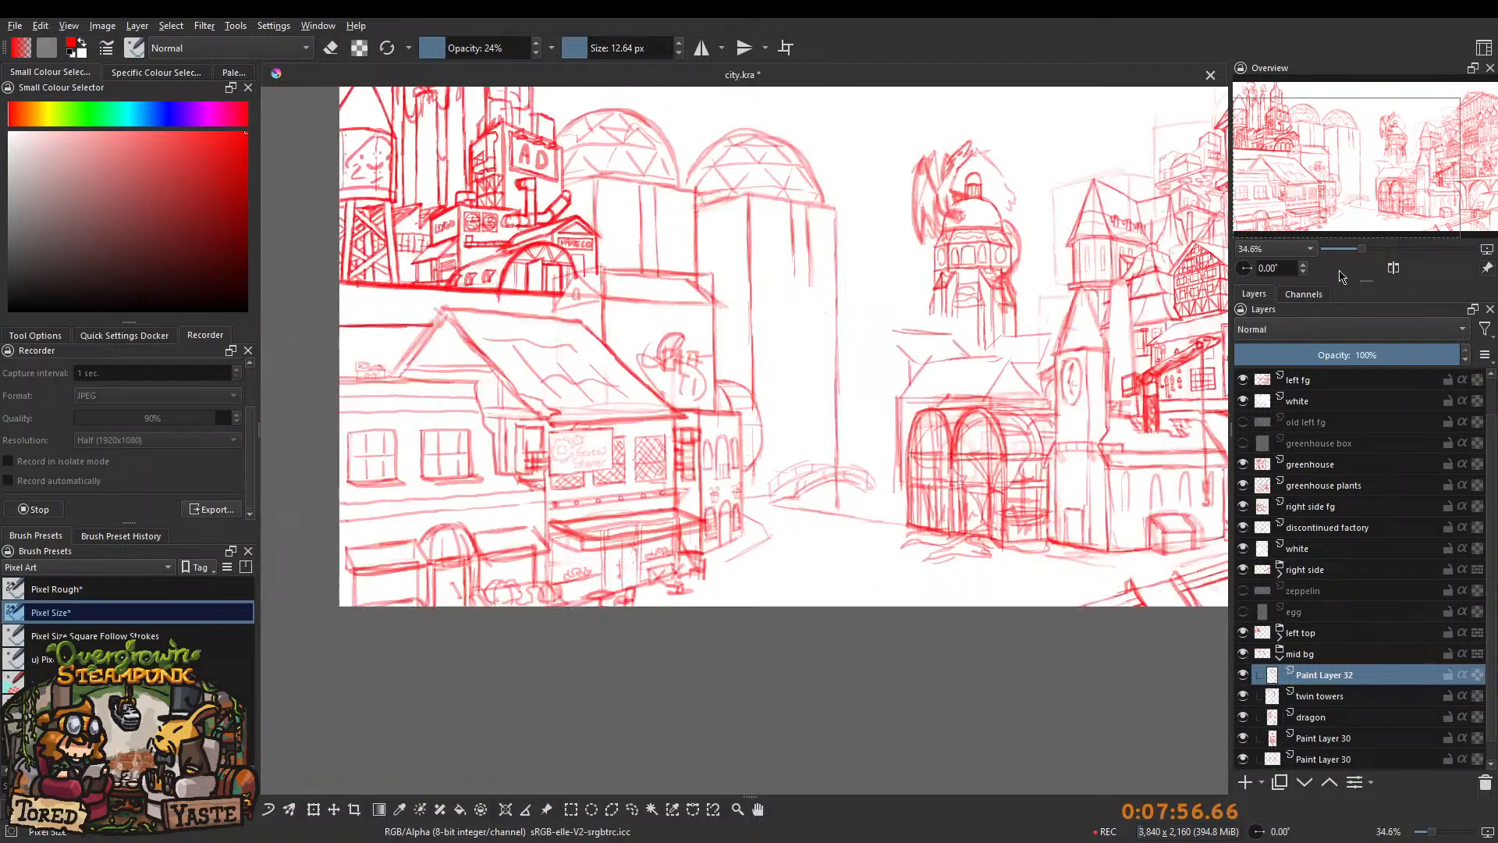
scroll(731, 441, up, 6)
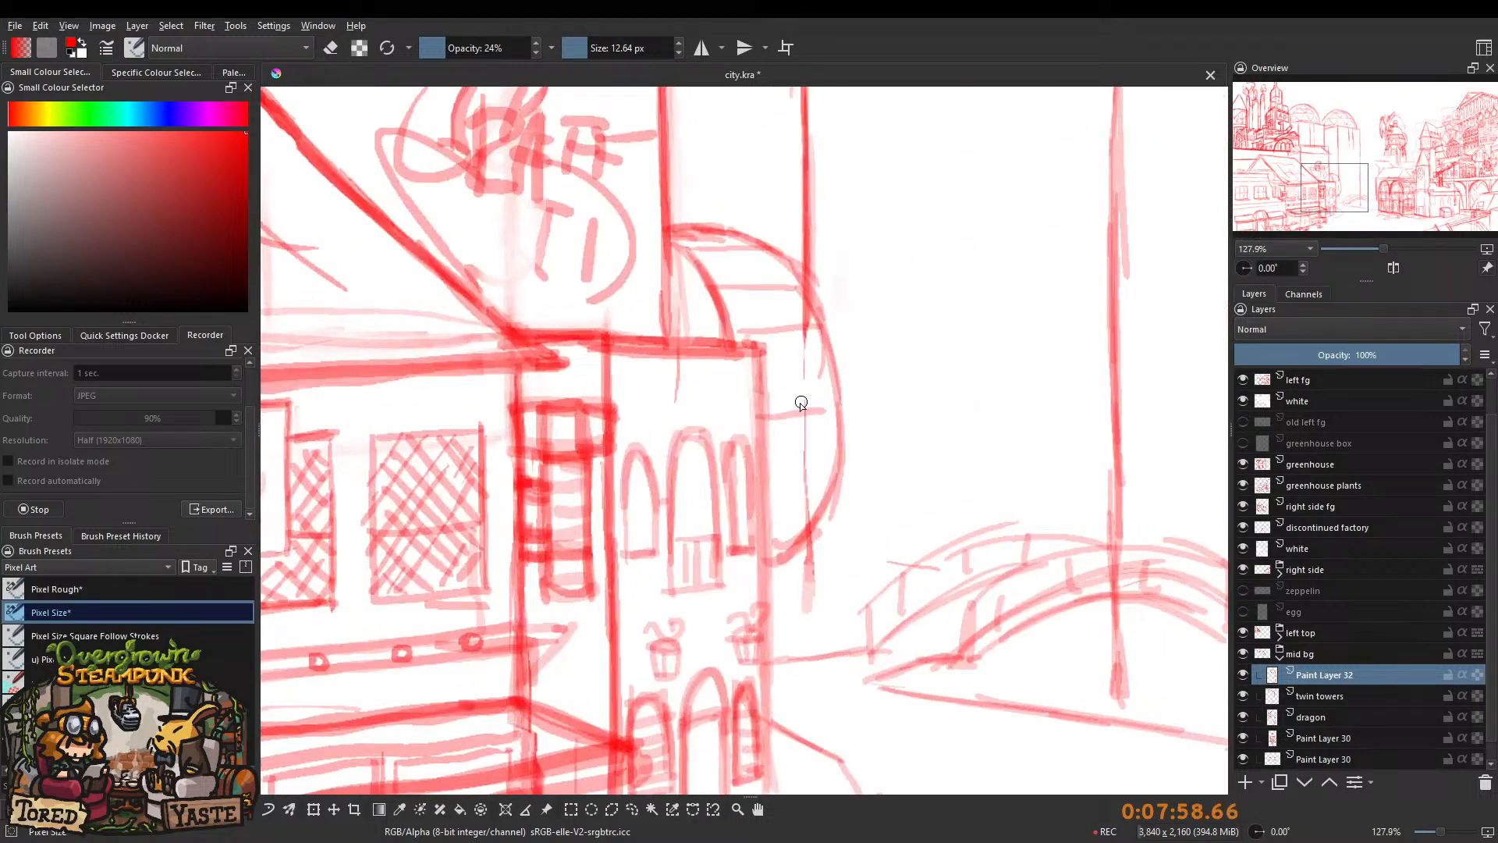
drag(759, 407, 844, 405)
drag(757, 464, 823, 461)
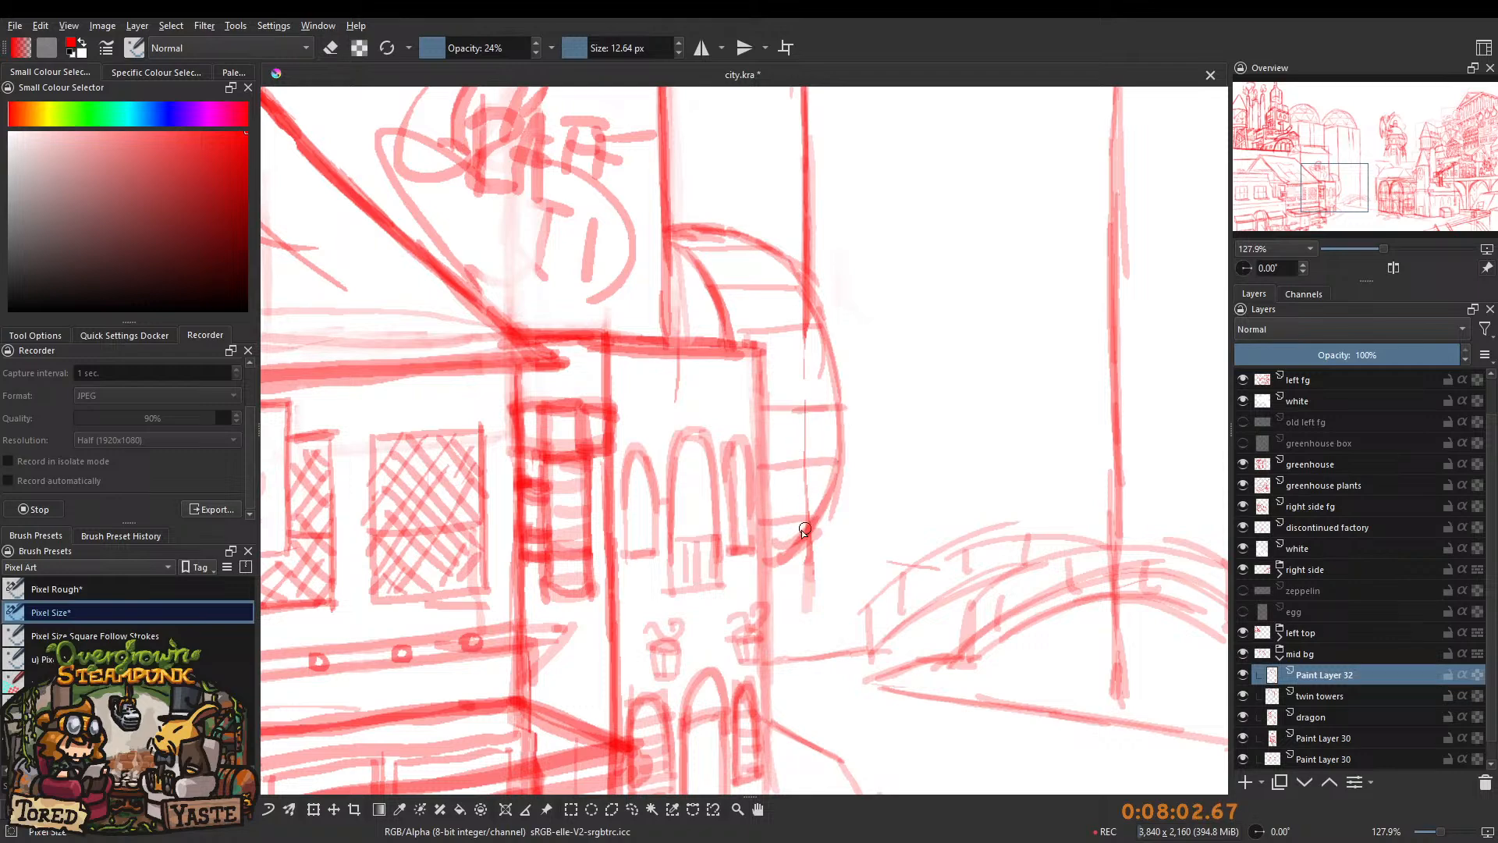
scroll(778, 560, down, 7)
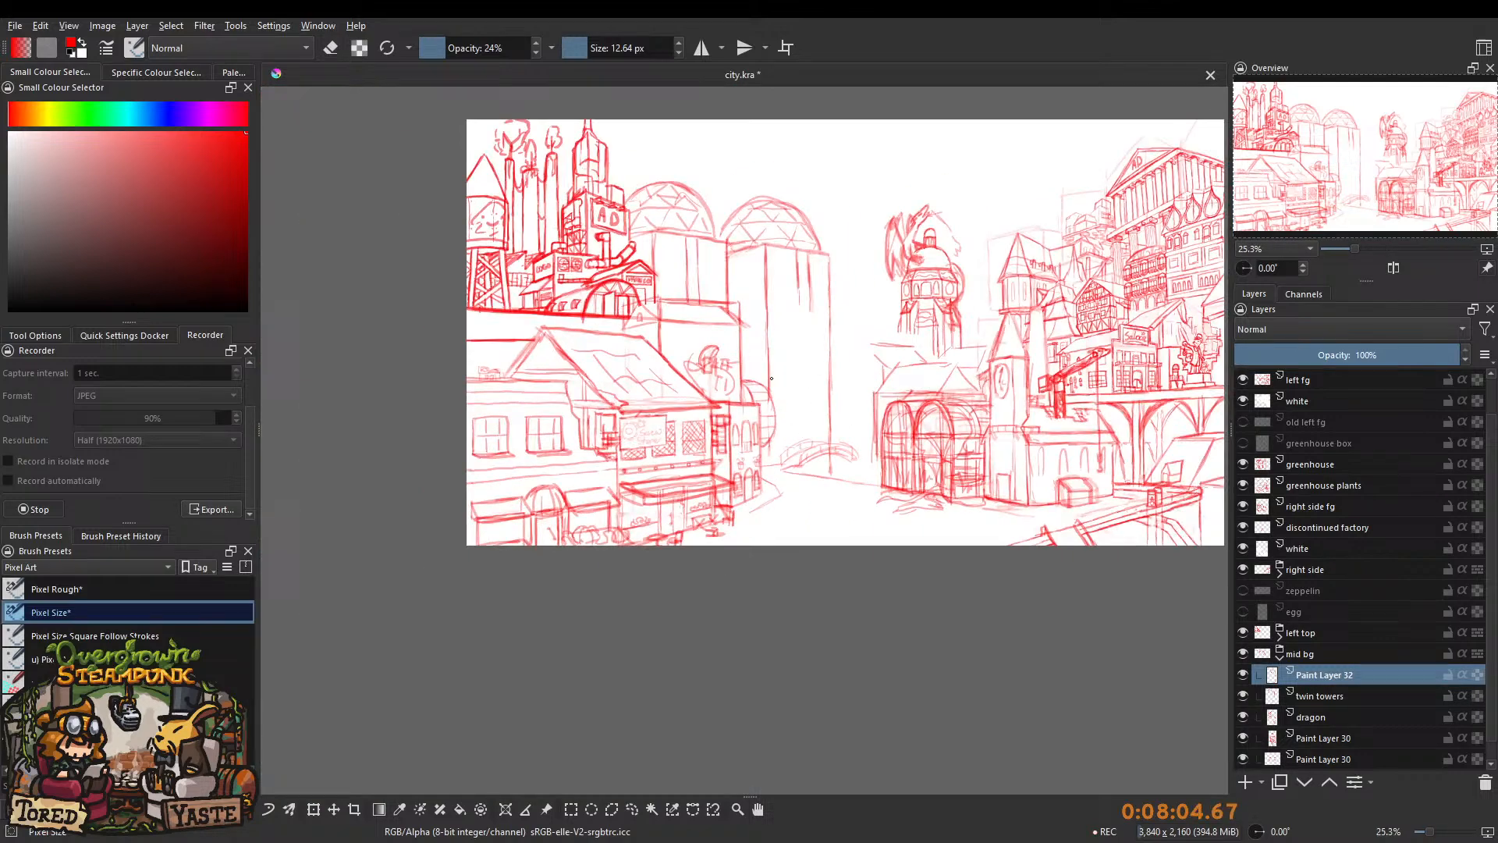
Touch up the rounded form's inner curve and lightly erase along its outer curve near the tower line.
scroll(774, 373, up, 8)
mouse_move(738, 348)
mouse_down()
mouse_move(790, 446)
mouse_move(725, 351)
mouse_up()
key(e)
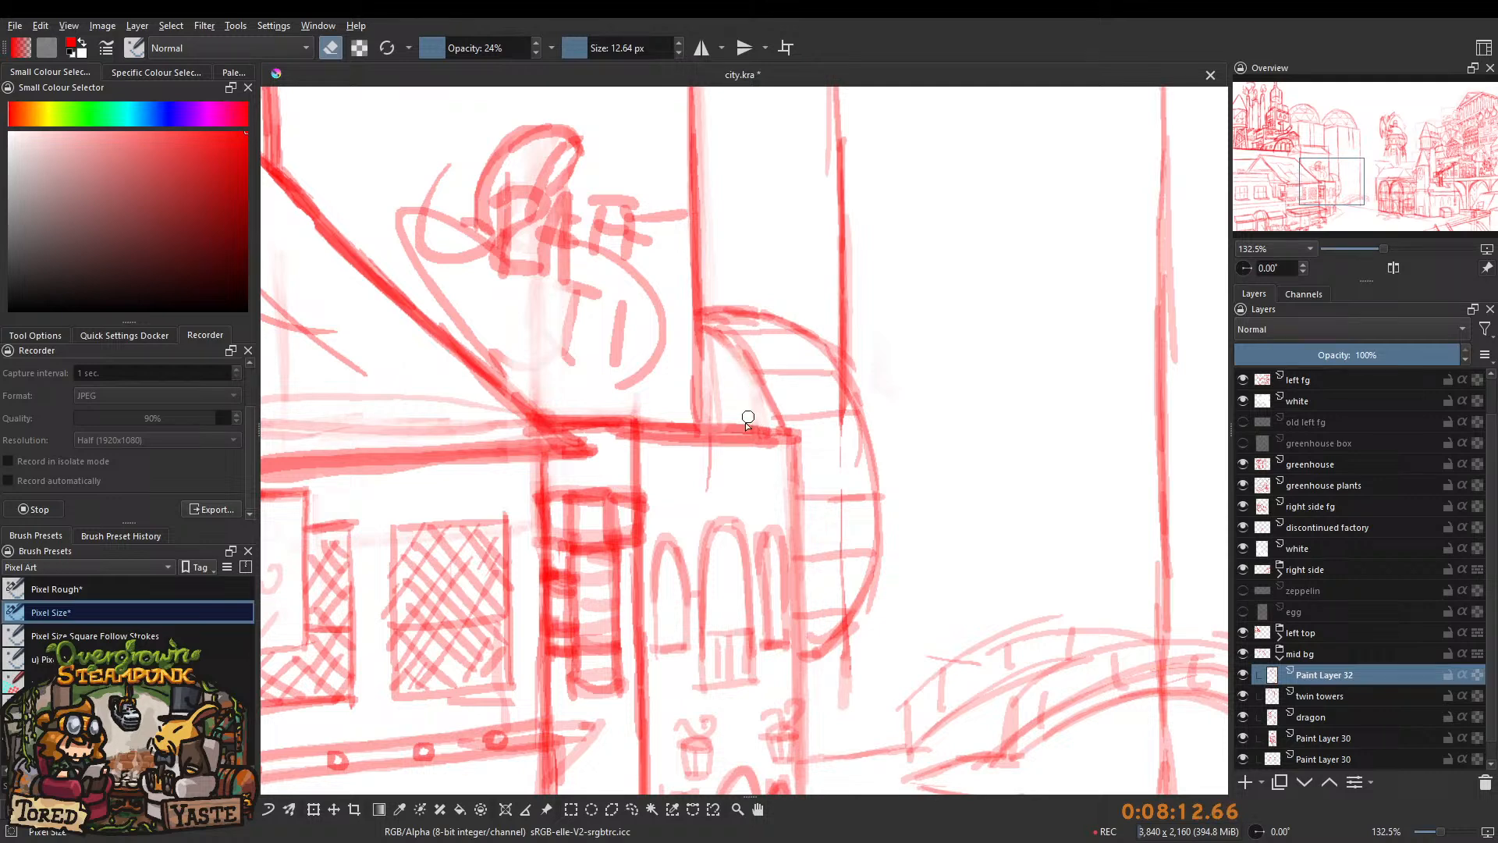
mouse_move(847, 376)
mouse_down()
mouse_move(871, 420)
mouse_move(854, 349)
mouse_move(855, 374)
mouse_move(806, 367)
mouse_move(817, 355)
mouse_move(796, 368)
mouse_move(776, 343)
mouse_move(850, 428)
mouse_up()
scroll(784, 374, down, 5)
key(e)
Fade the rounded form's old upper outline with the eraser and redraw it with a flatter top and slanted shoulder, reducing the brush to 9.61 px.
scroll(744, 328, up, 7)
key(e)
key(e)
mouse_move(773, 346)
mouse_down()
mouse_move(875, 499)
mouse_move(779, 326)
mouse_move(791, 311)
mouse_move(763, 318)
mouse_move(881, 335)
mouse_move(762, 329)
mouse_move(852, 333)
mouse_up()
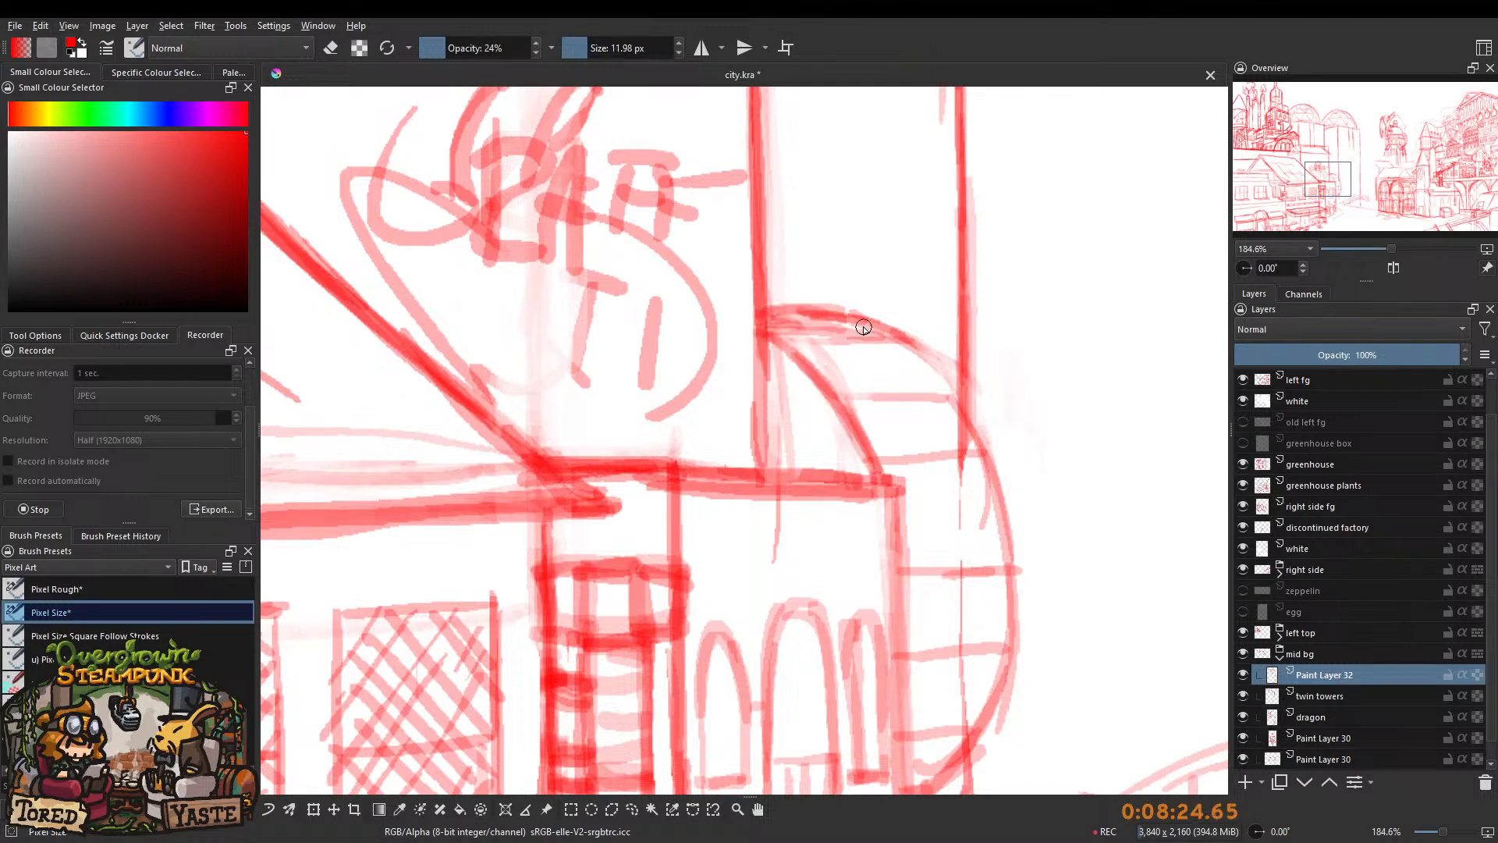
mouse_move(773, 305)
mouse_down()
mouse_move(757, 357)
mouse_move(842, 344)
mouse_move(831, 347)
mouse_up()
key(e)
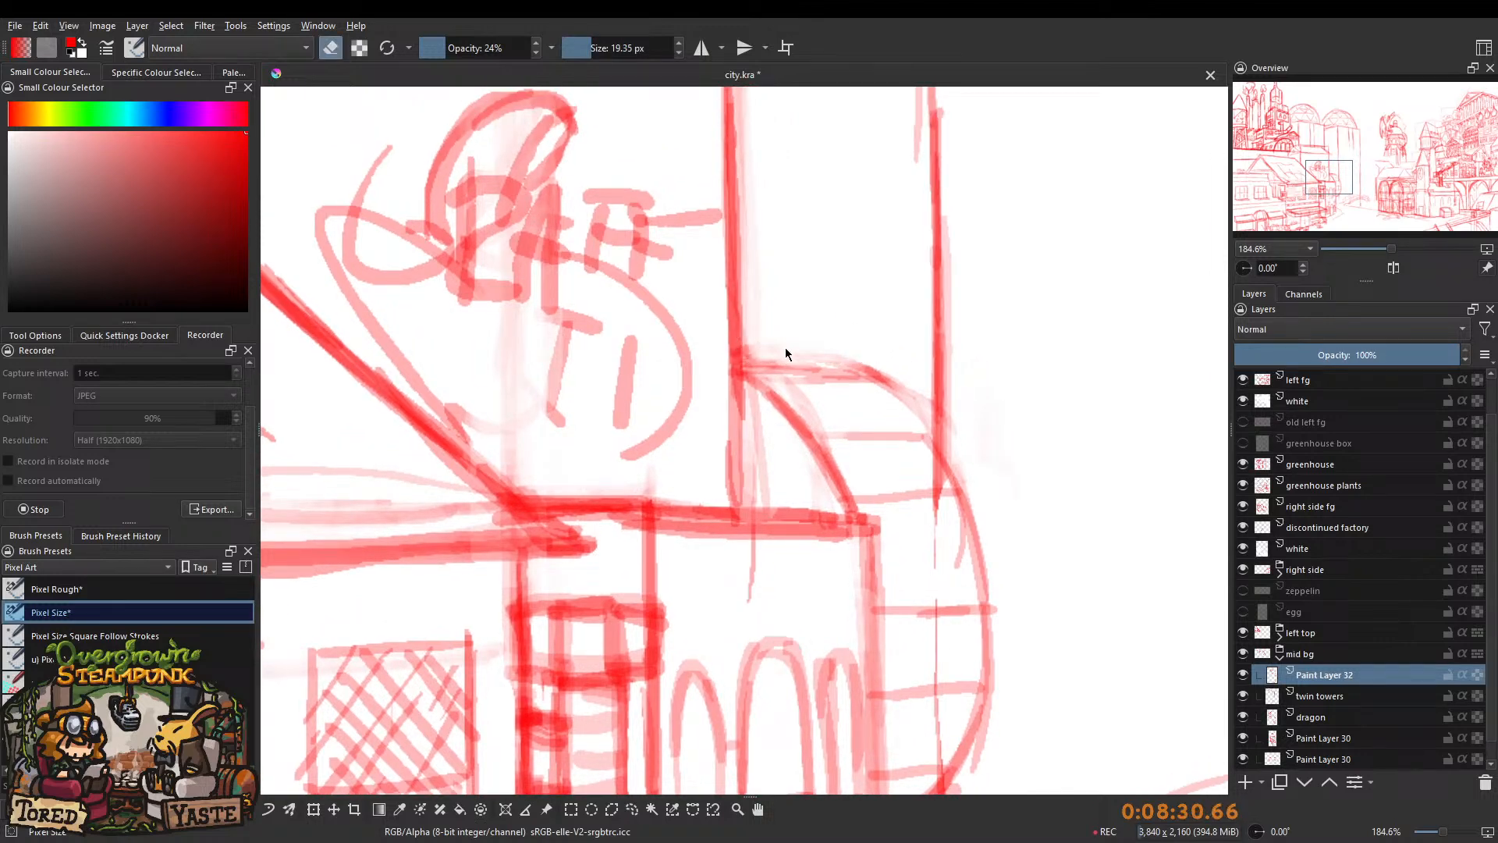
key(e)
mouse_move(743, 363)
mouse_down()
mouse_move(855, 364)
mouse_move(946, 472)
mouse_up()
shift+drag(901, 402, 924, 428)
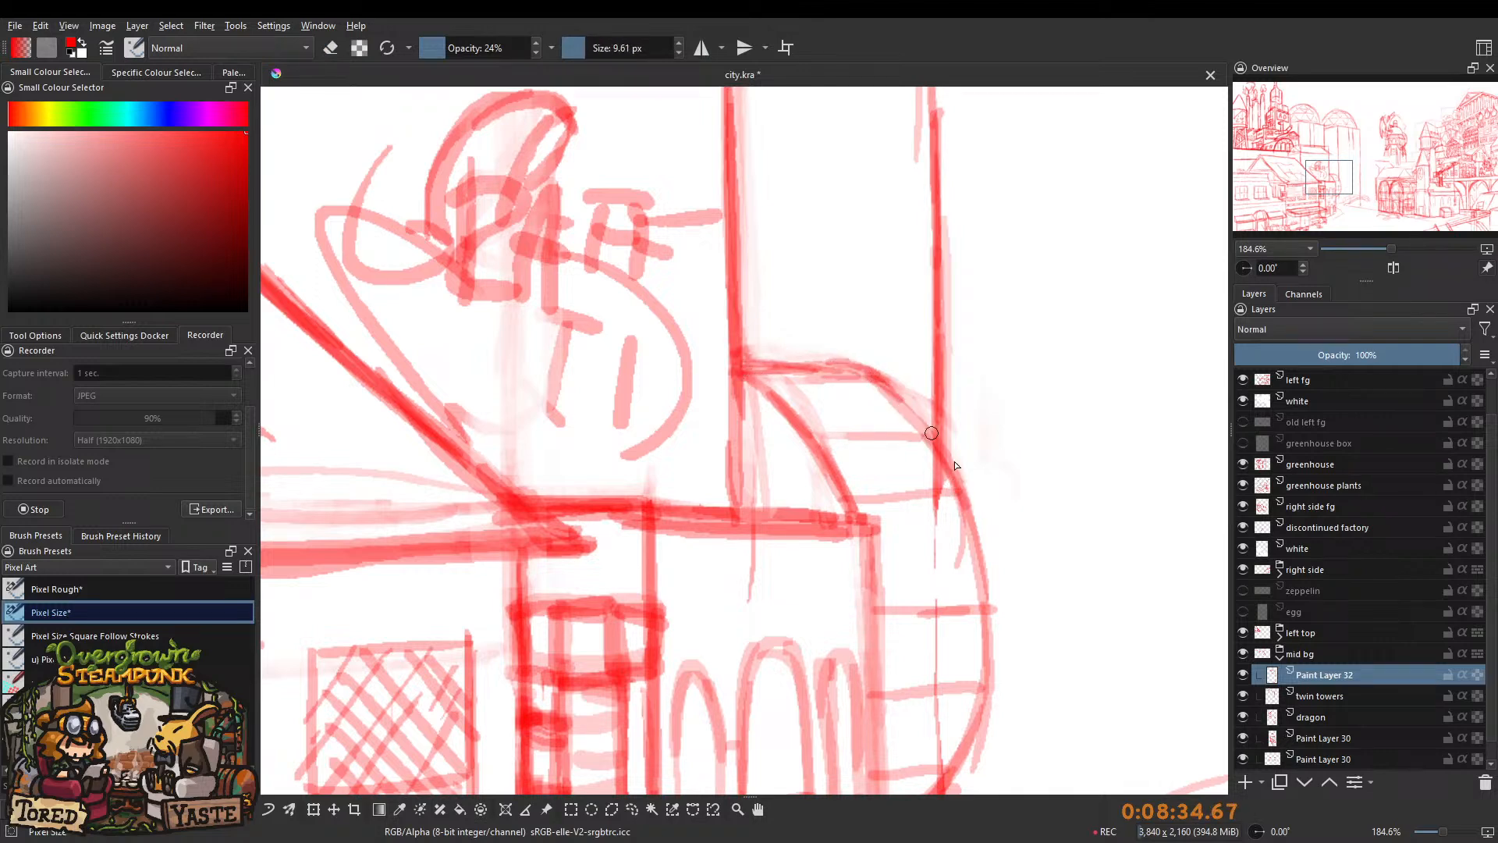
scroll(862, 380, down, 6)
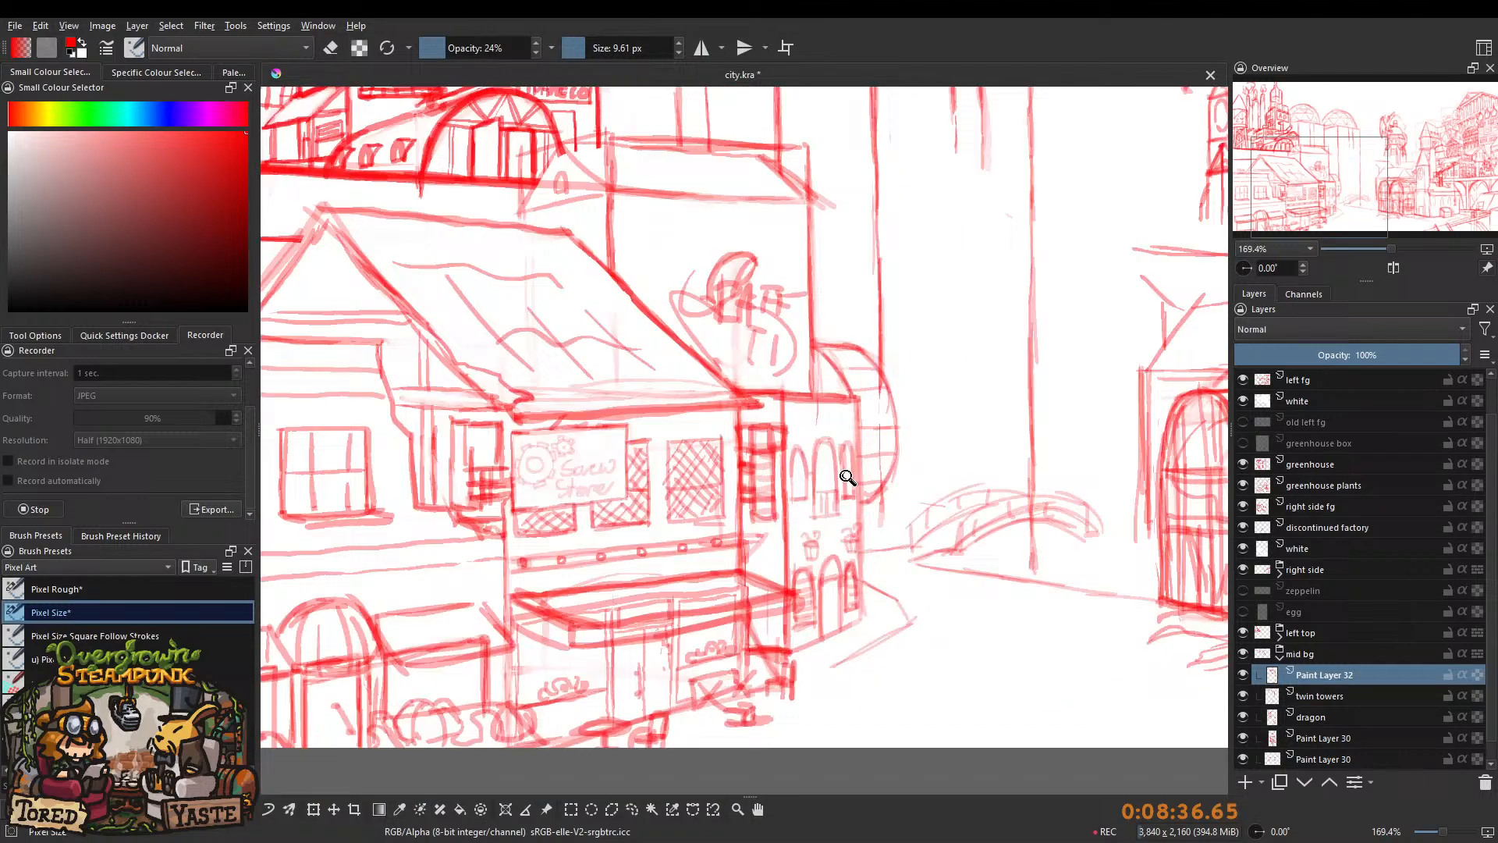
scroll(846, 363, up, 6)
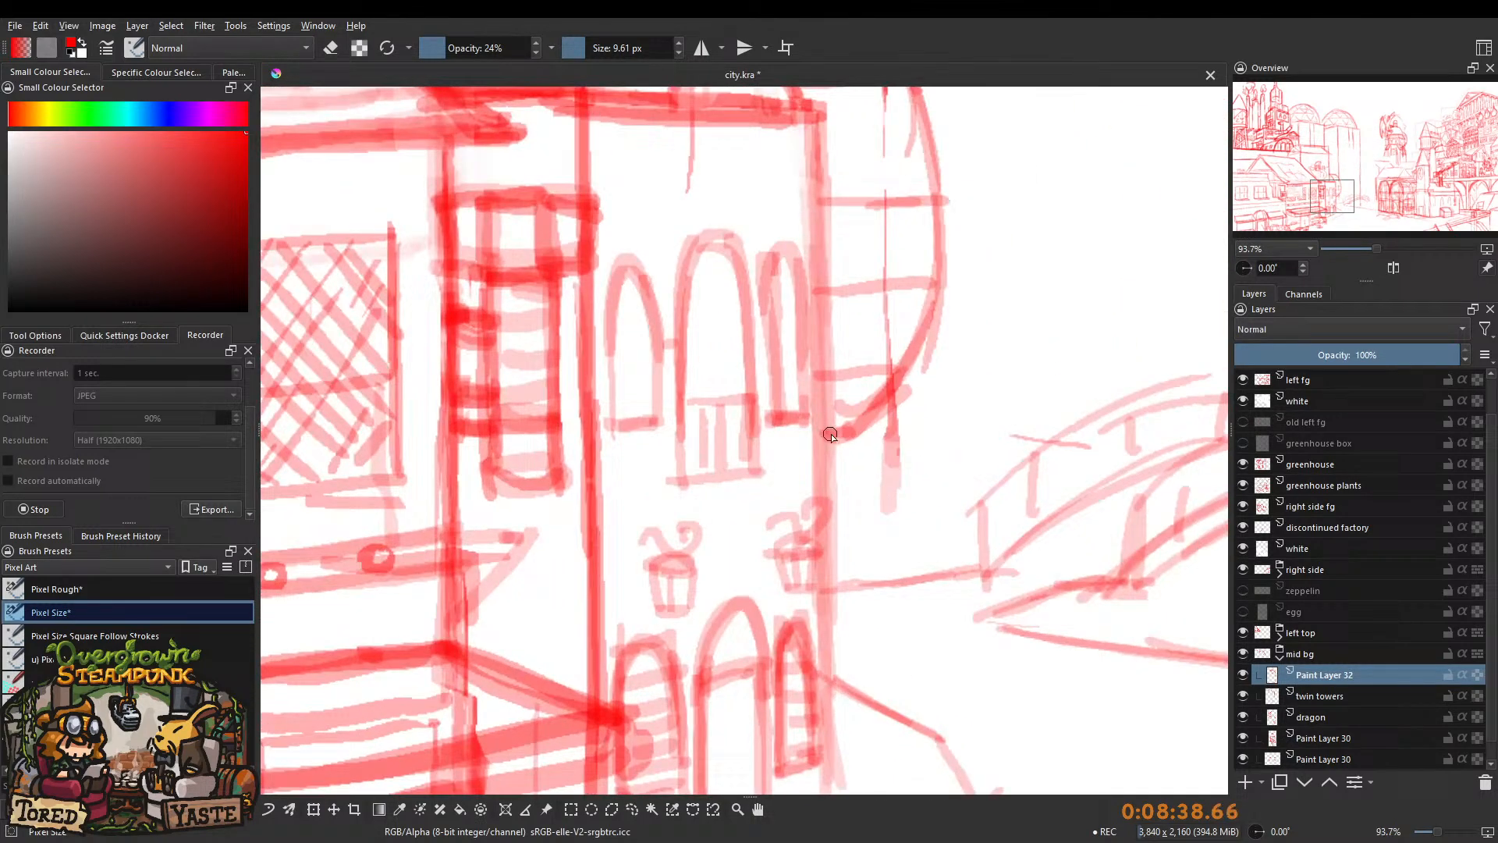
scroll(828, 484, down, 2)
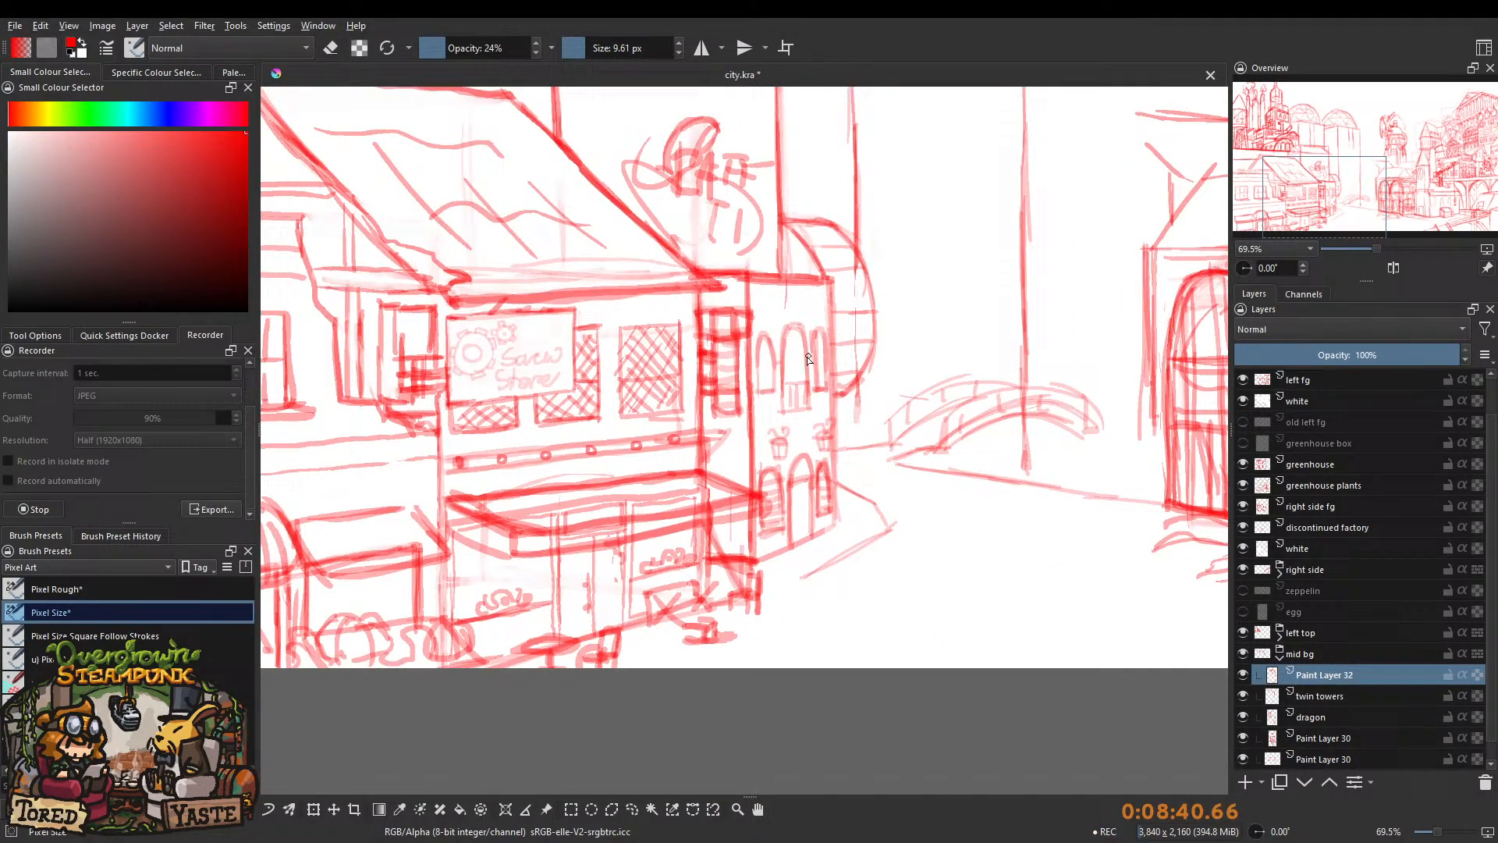
scroll(787, 429, down, 3)
Erase stray strokes inside the rounded form, and return to drawing with the brush at 30% opacity and 12.30 px.
scroll(753, 392, up, 8)
key(e)
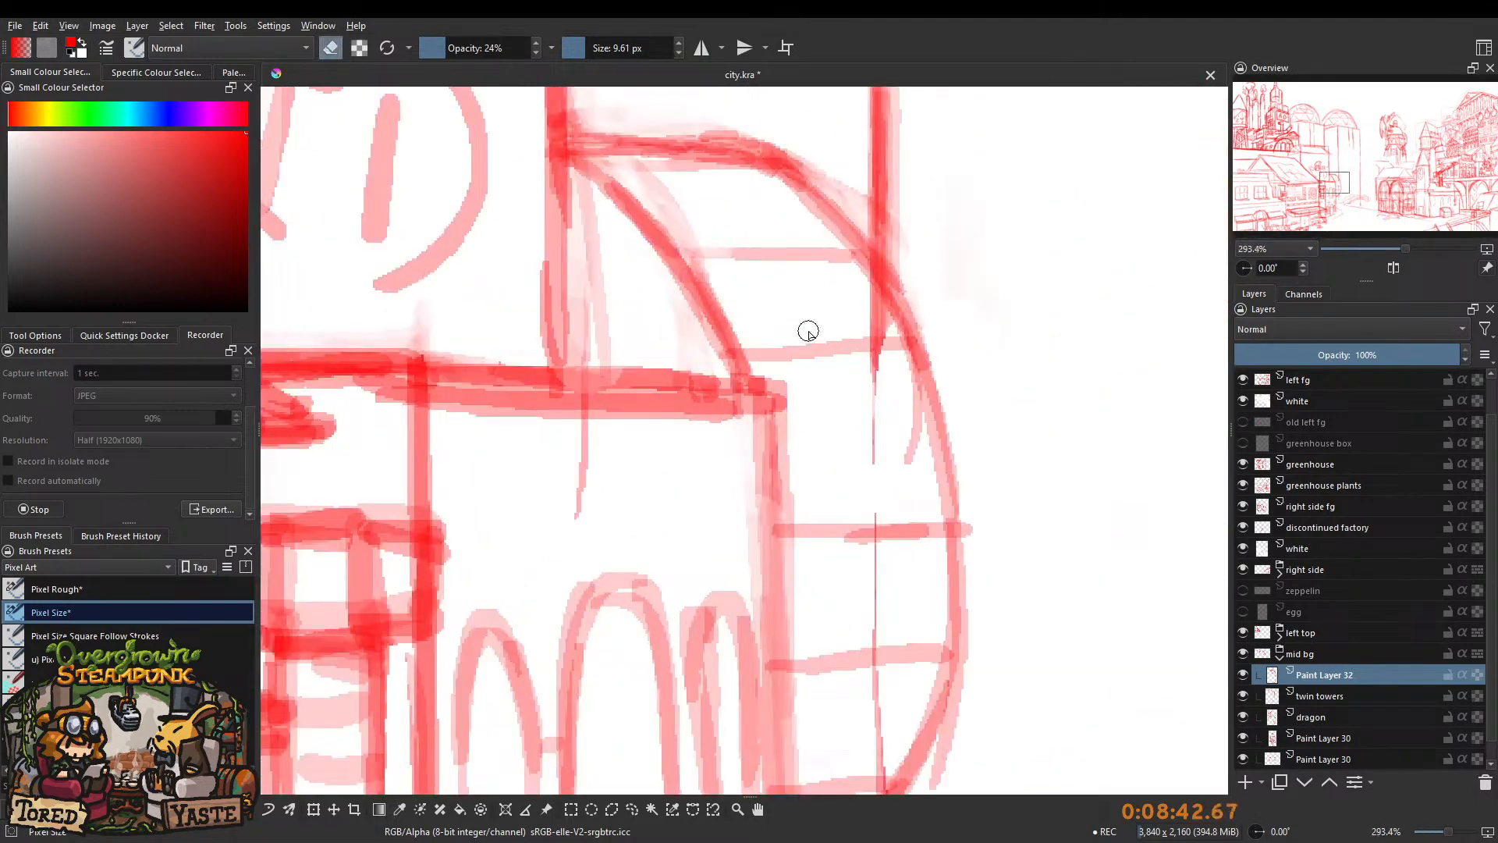
click(1243, 674)
click(1243, 675)
drag(452, 52, 606, 94)
drag(785, 321, 754, 429)
key(e)
click(588, 47)
click(452, 47)
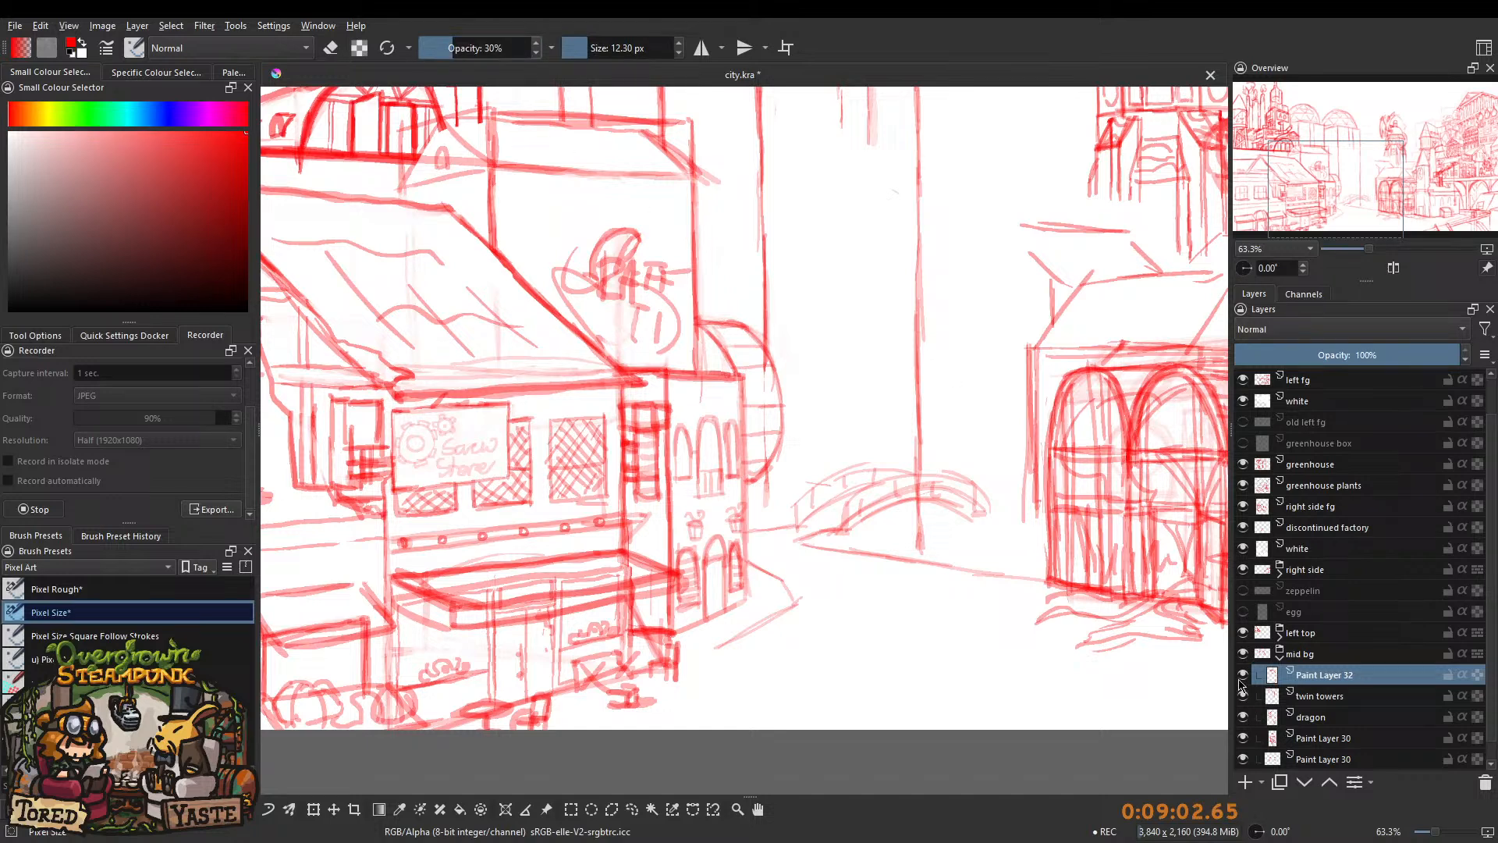
Check which lines belong to the "left top" group and the layers inside "mid bg" by toggling their visibility.
click(1280, 661)
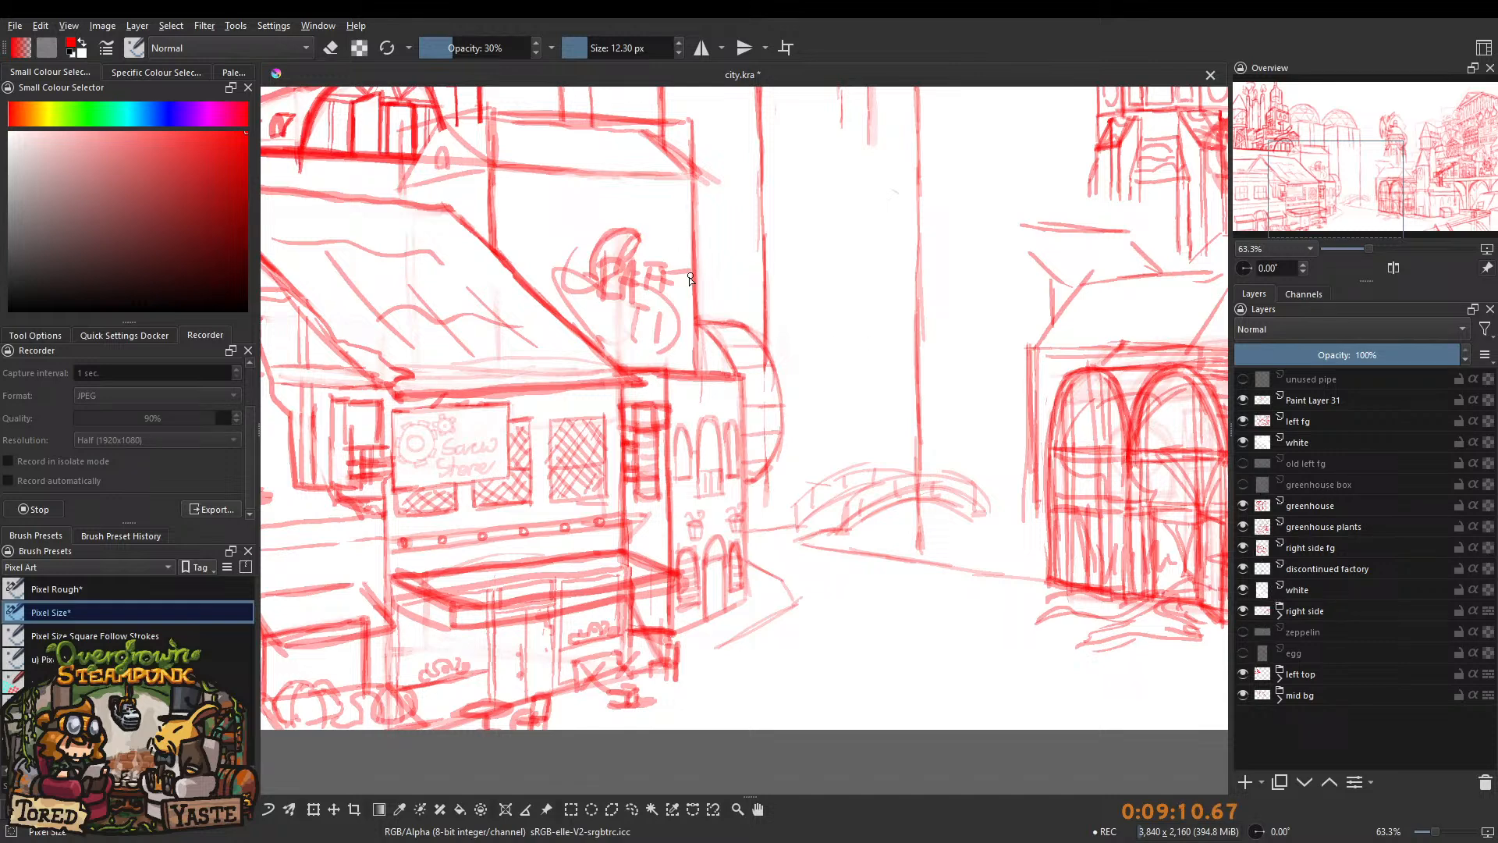
drag(754, 349, 681, 370)
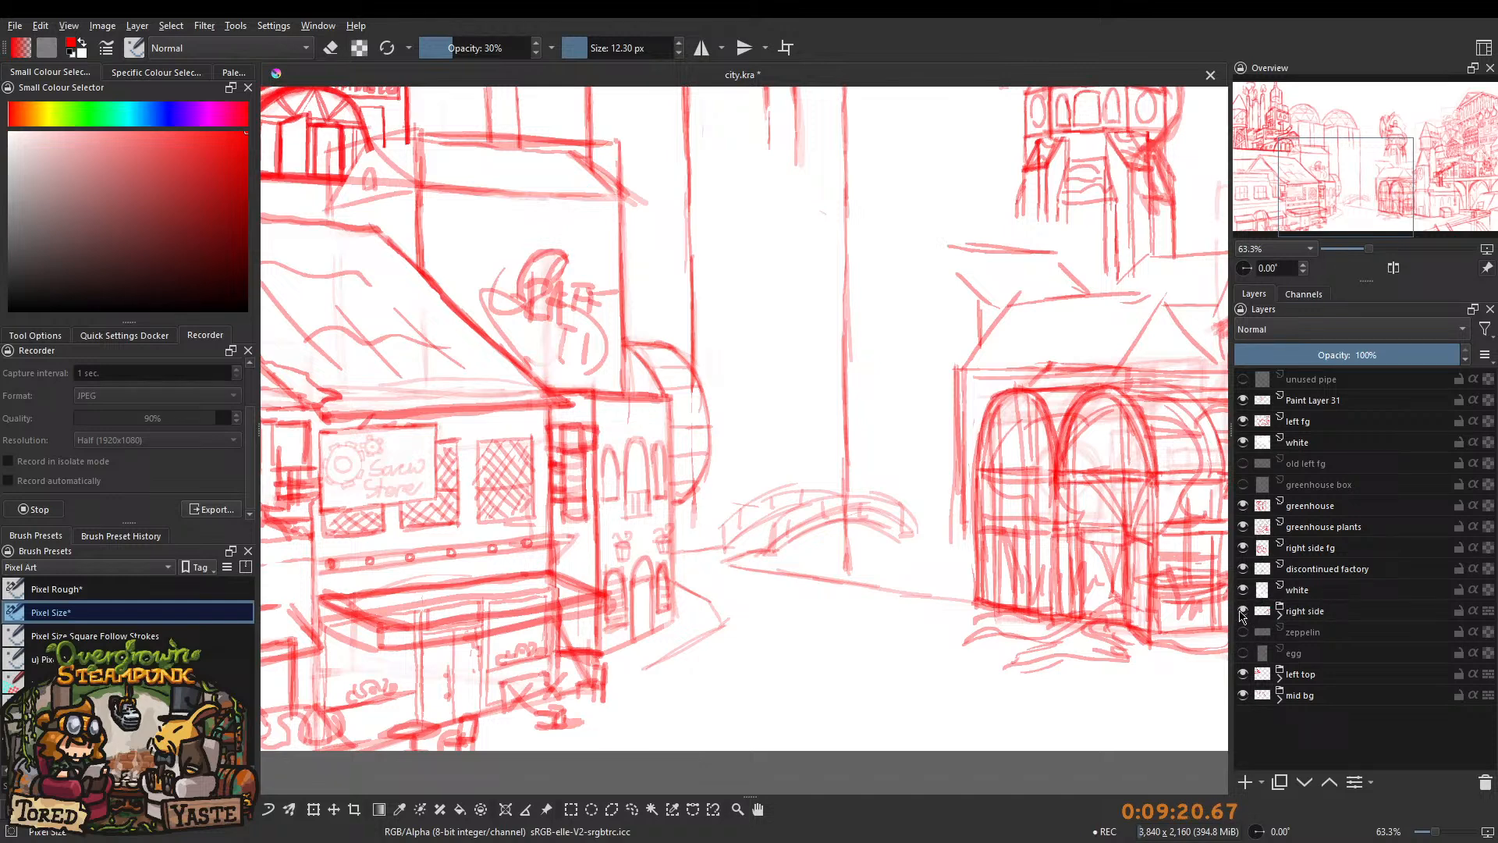
click(1243, 675)
click(1243, 675)
click(1279, 698)
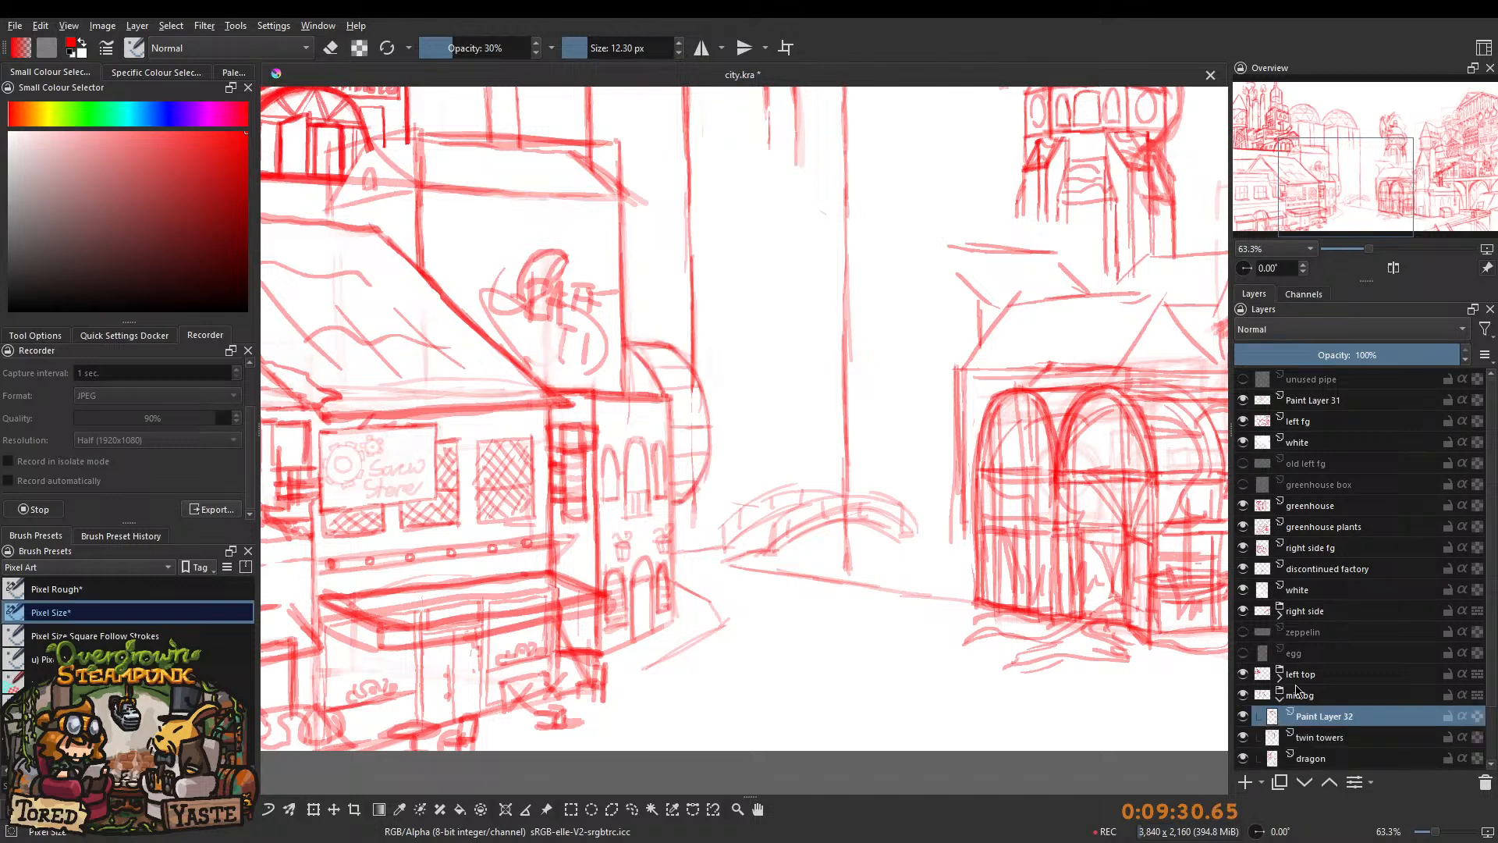
scroll(1490, 568, down, 1)
scroll(1256, 693, down, 2)
click(1244, 700)
click(1245, 700)
click(1243, 716)
click(1243, 716)
click(1243, 654)
click(1243, 653)
scroll(652, 343, up, 2)
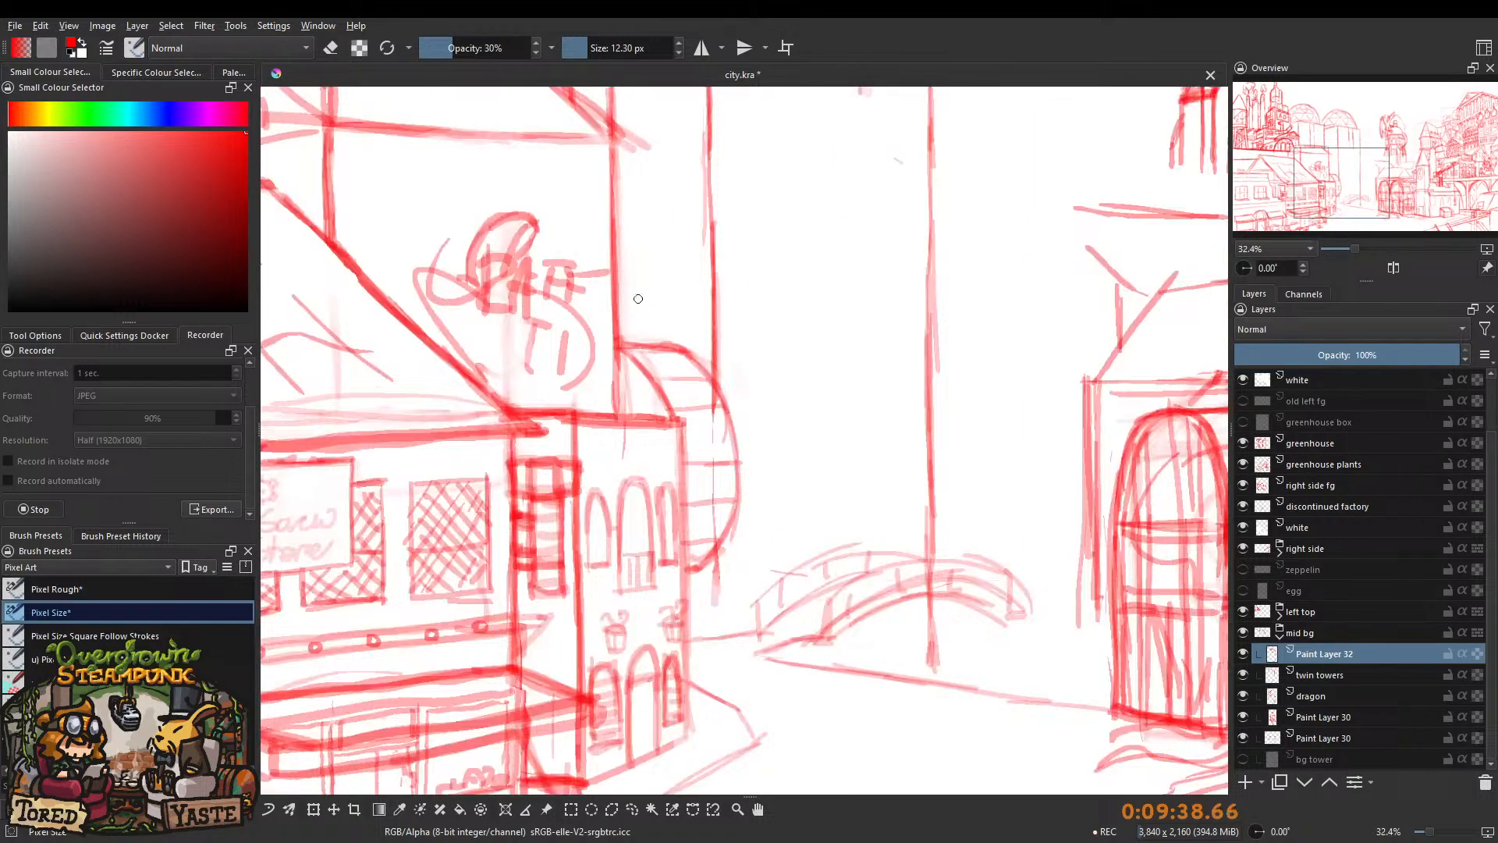
drag(624, 303, 628, 361)
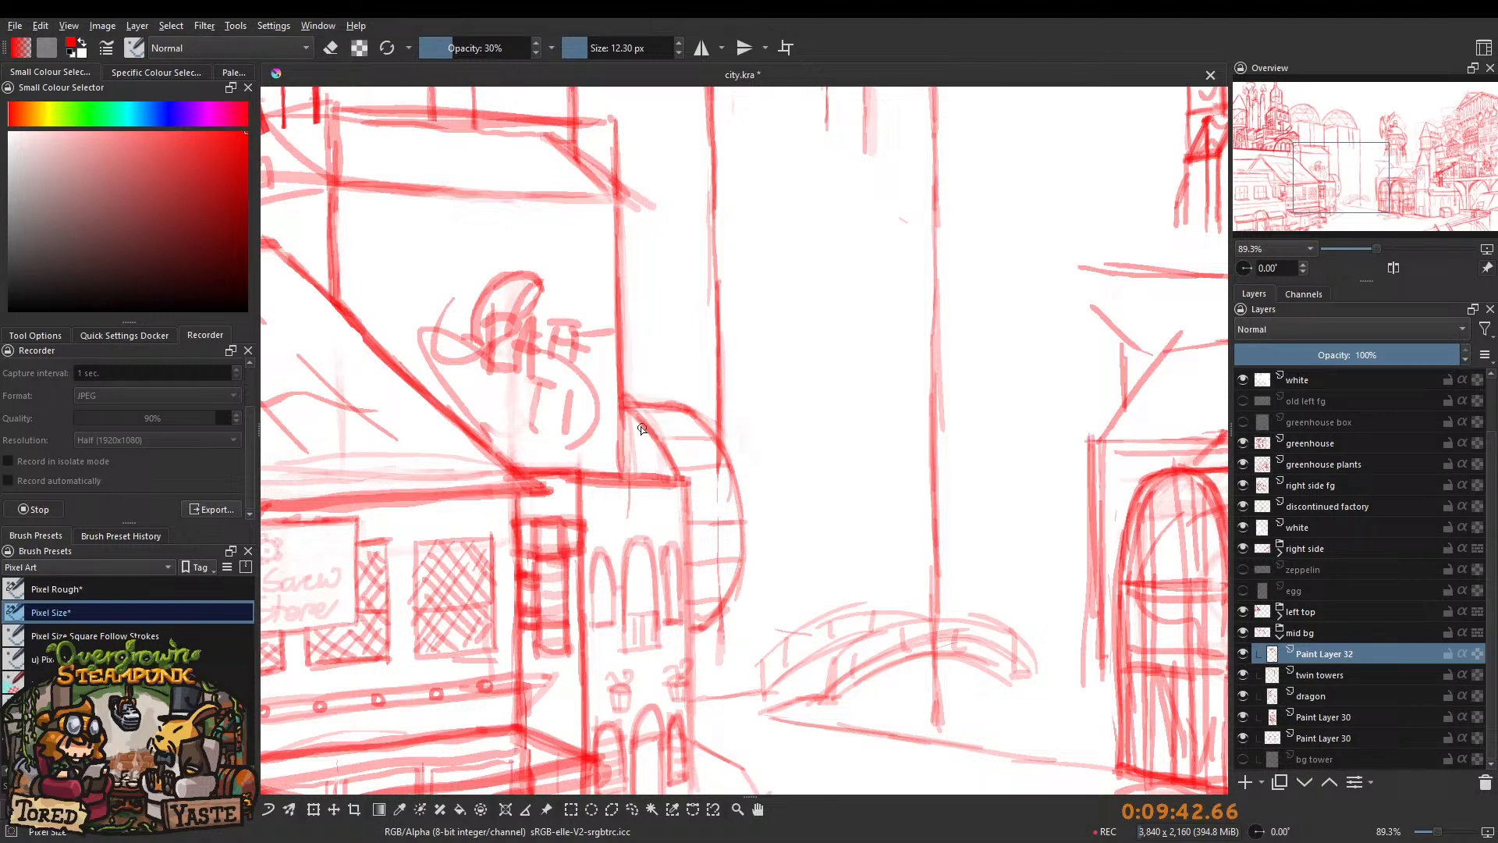
drag(634, 390, 690, 398)
key(ctrl+z)
key(ctrl+z)
key(ctrl+z)
key(ctrl+z)
Draw a capping stroke and long curved lines falling from the rounded form to the bridge's near end, with loose vertical strokes at its base.
mouse_move(622, 399)
mouse_down()
mouse_move(695, 392)
mouse_move(630, 404)
mouse_move(699, 402)
mouse_up()
mouse_move(678, 395)
mouse_down()
mouse_move(733, 443)
mouse_move(697, 403)
mouse_move(748, 488)
mouse_up()
drag(719, 432, 757, 556)
mouse_move(729, 441)
mouse_down()
mouse_move(774, 617)
mouse_move(771, 664)
mouse_up()
mouse_move(745, 473)
mouse_down()
mouse_move(769, 673)
mouse_move(758, 658)
mouse_up()
drag(693, 507, 702, 660)
drag(700, 557, 706, 694)
drag(700, 632, 710, 706)
drag(706, 509, 712, 706)
drag(731, 579, 738, 677)
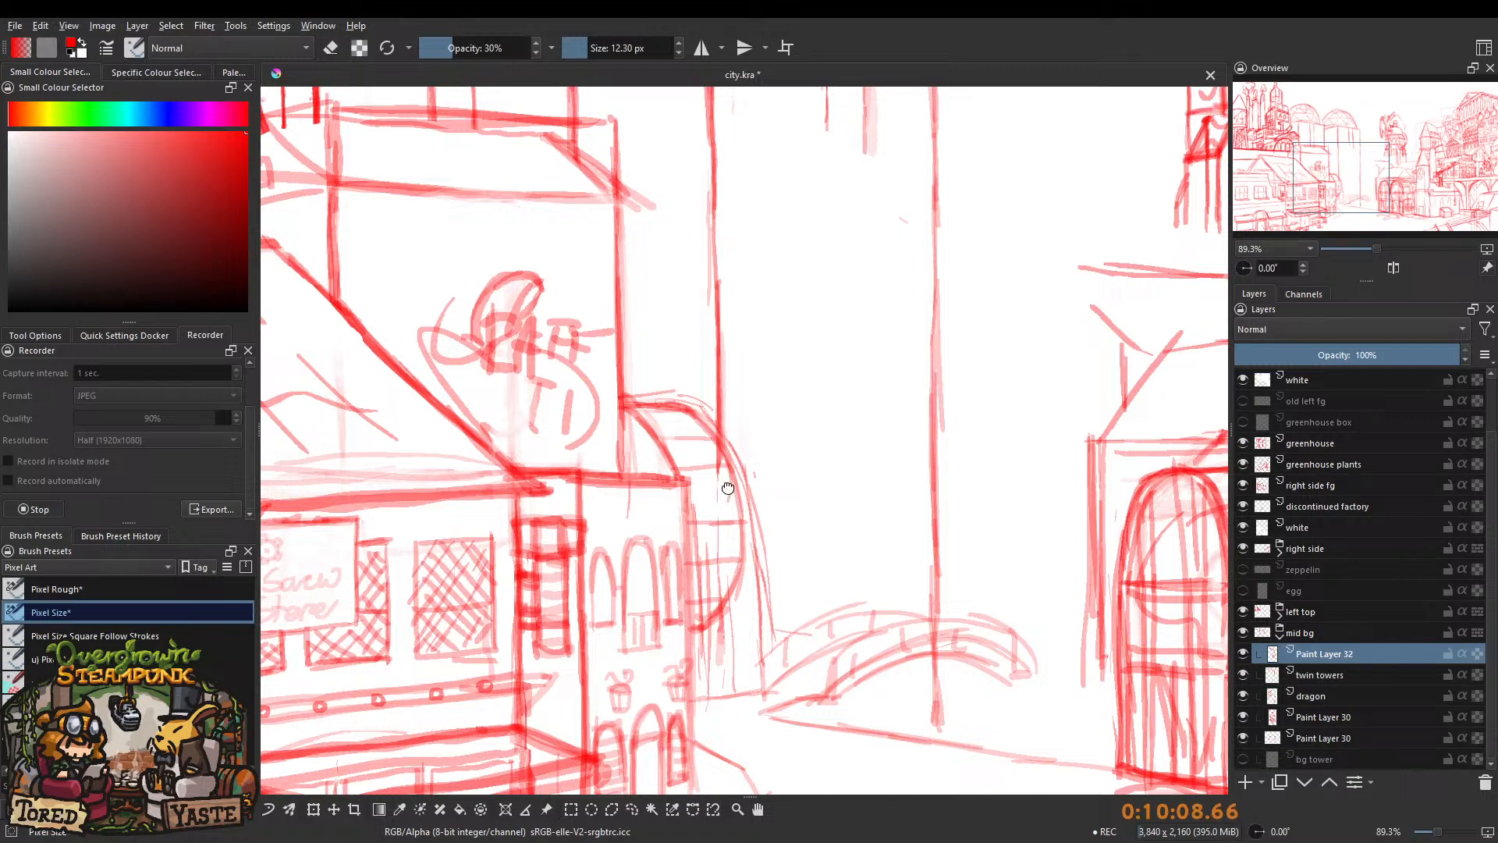
Add short vertical strokes inside the falling lines beside the corner building.
drag(728, 488, 617, 401)
mouse_move(645, 523)
mouse_down()
mouse_move(623, 501)
mouse_move(628, 521)
mouse_up()
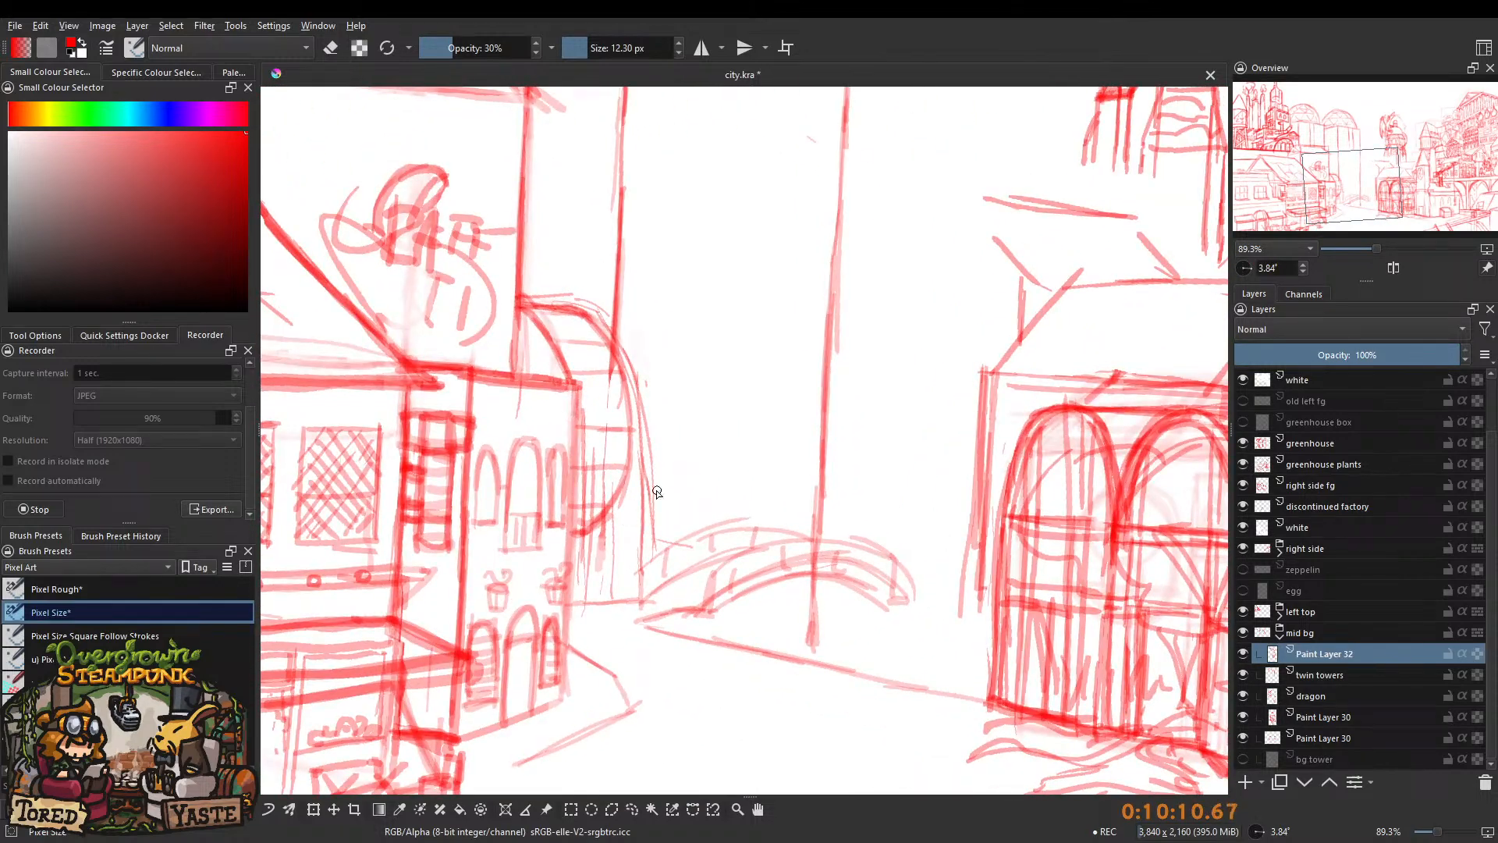
key(5)
drag(623, 438, 623, 529)
mouse_move(631, 468)
mouse_down()
mouse_move(612, 413)
mouse_move(636, 601)
mouse_up()
drag(722, 494, 627, 409)
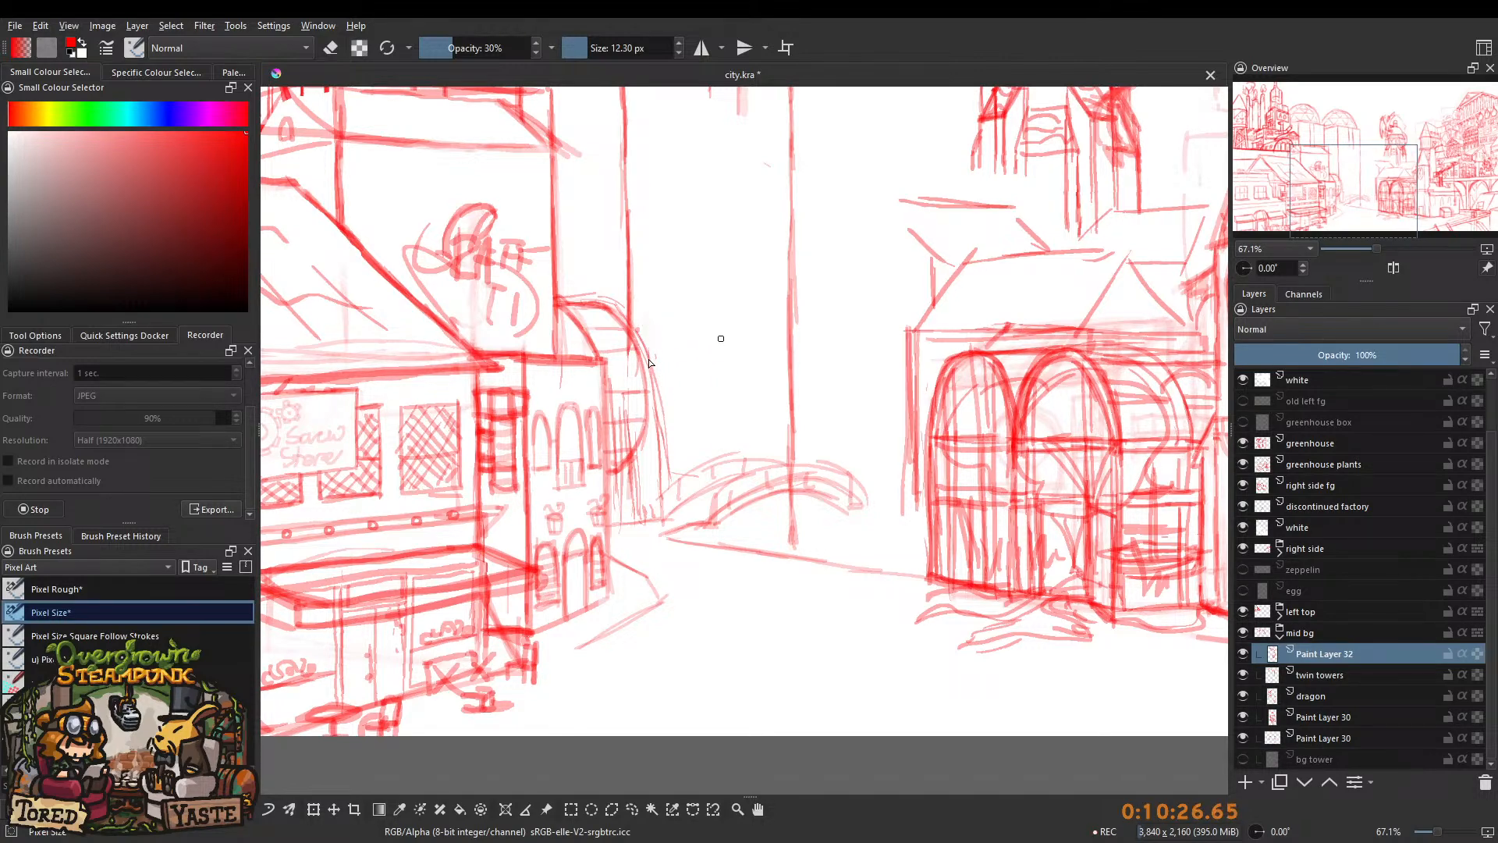
drag(666, 411, 677, 381)
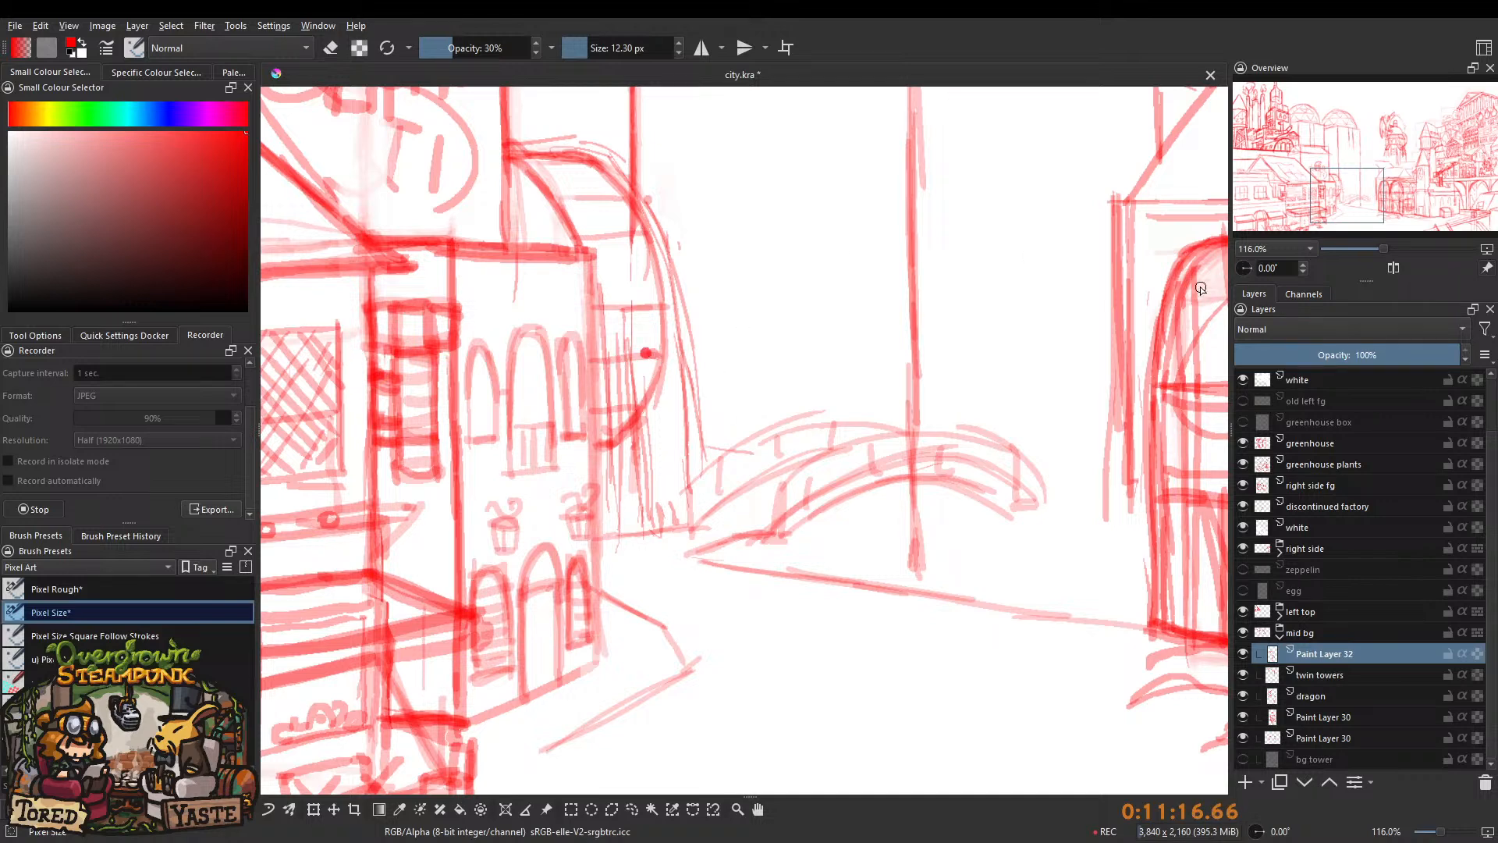
drag(623, 310, 620, 370)
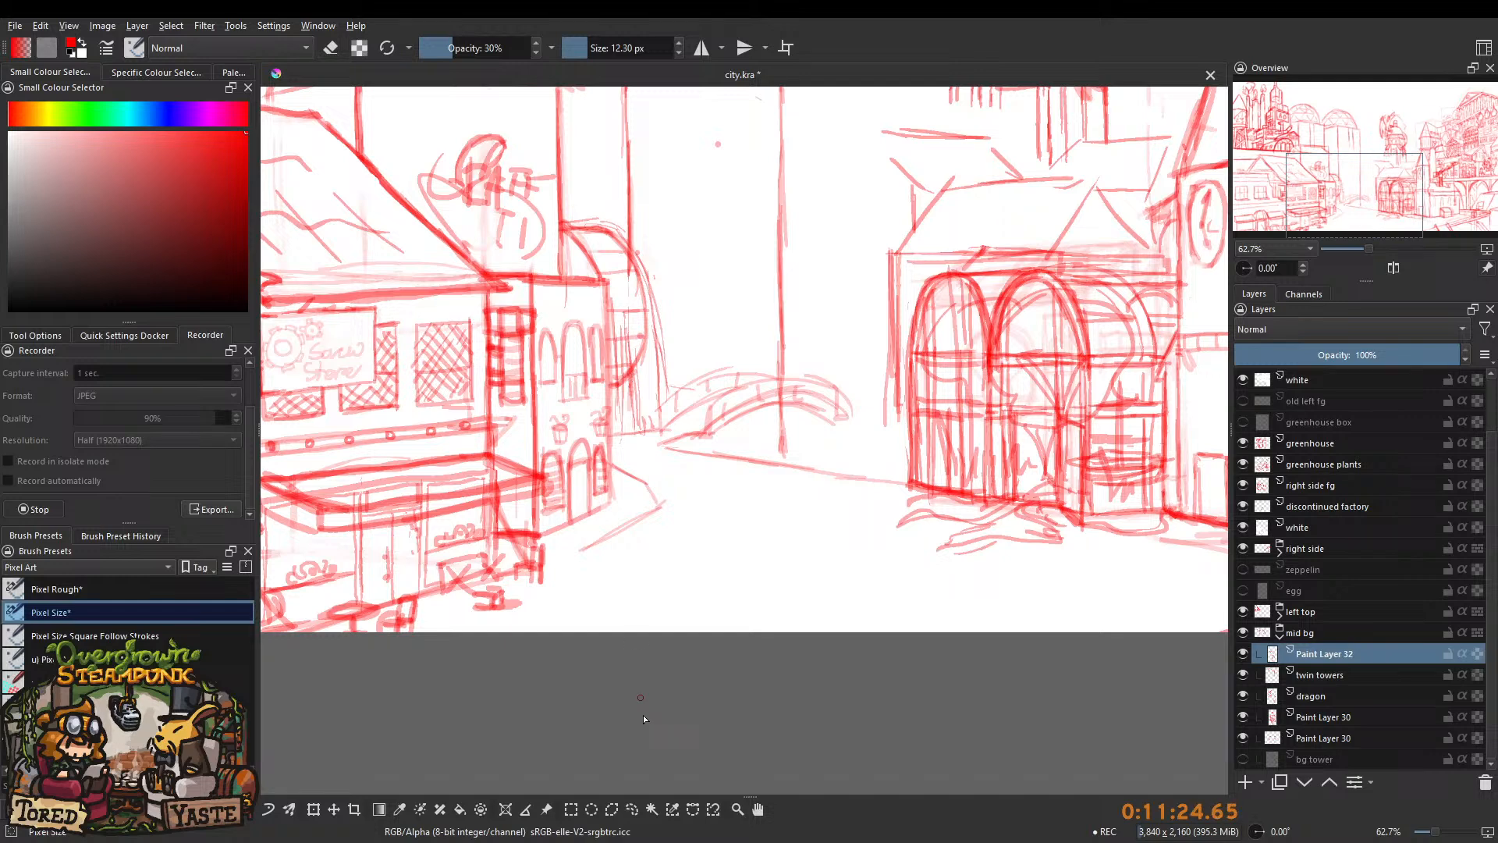
drag(624, 290, 668, 320)
click(693, 292)
key(ctrl+z)
key(ctrl+z)
scroll(609, 351, up, 4)
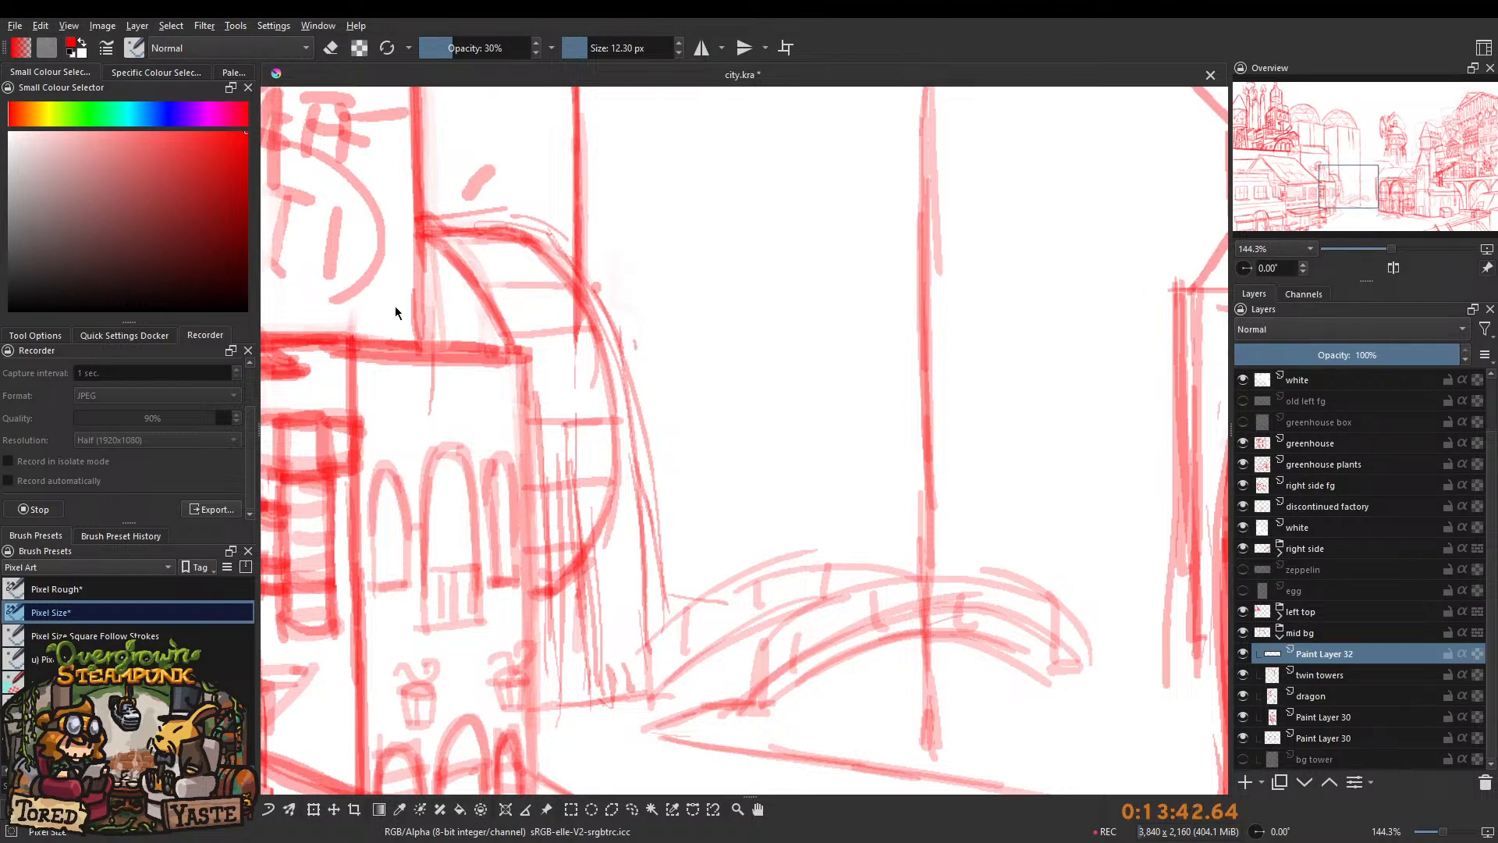
click(718, 229)
mouse_move(658, 329)
mouse_down()
mouse_move(668, 307)
mouse_move(602, 396)
mouse_move(638, 332)
mouse_up()
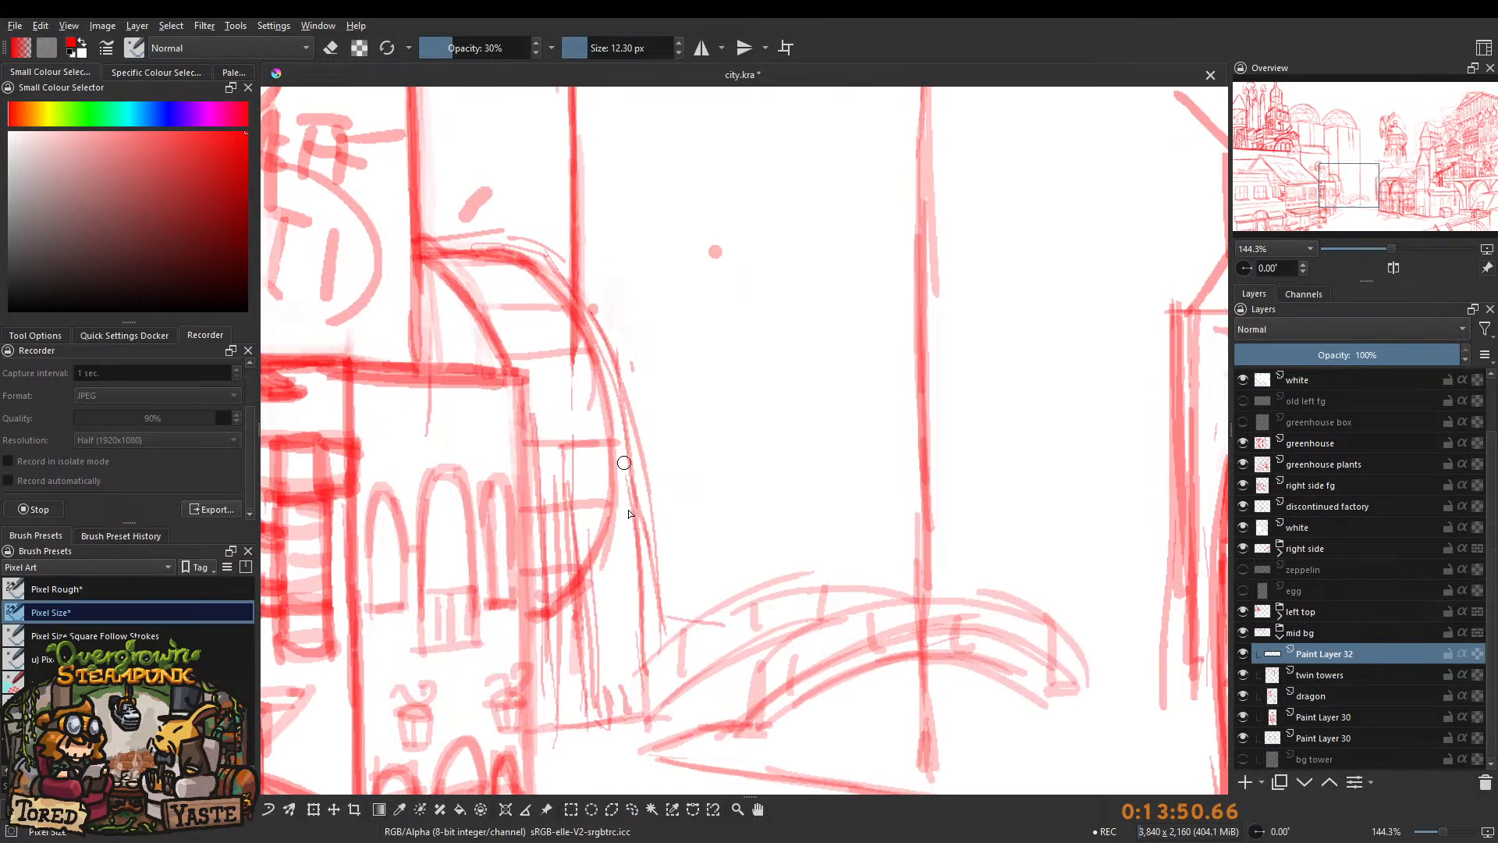
click(660, 420)
key(ctrl+z)
key(ctrl+z)
scroll(711, 295, down, 4)
scroll(730, 291, down, 2)
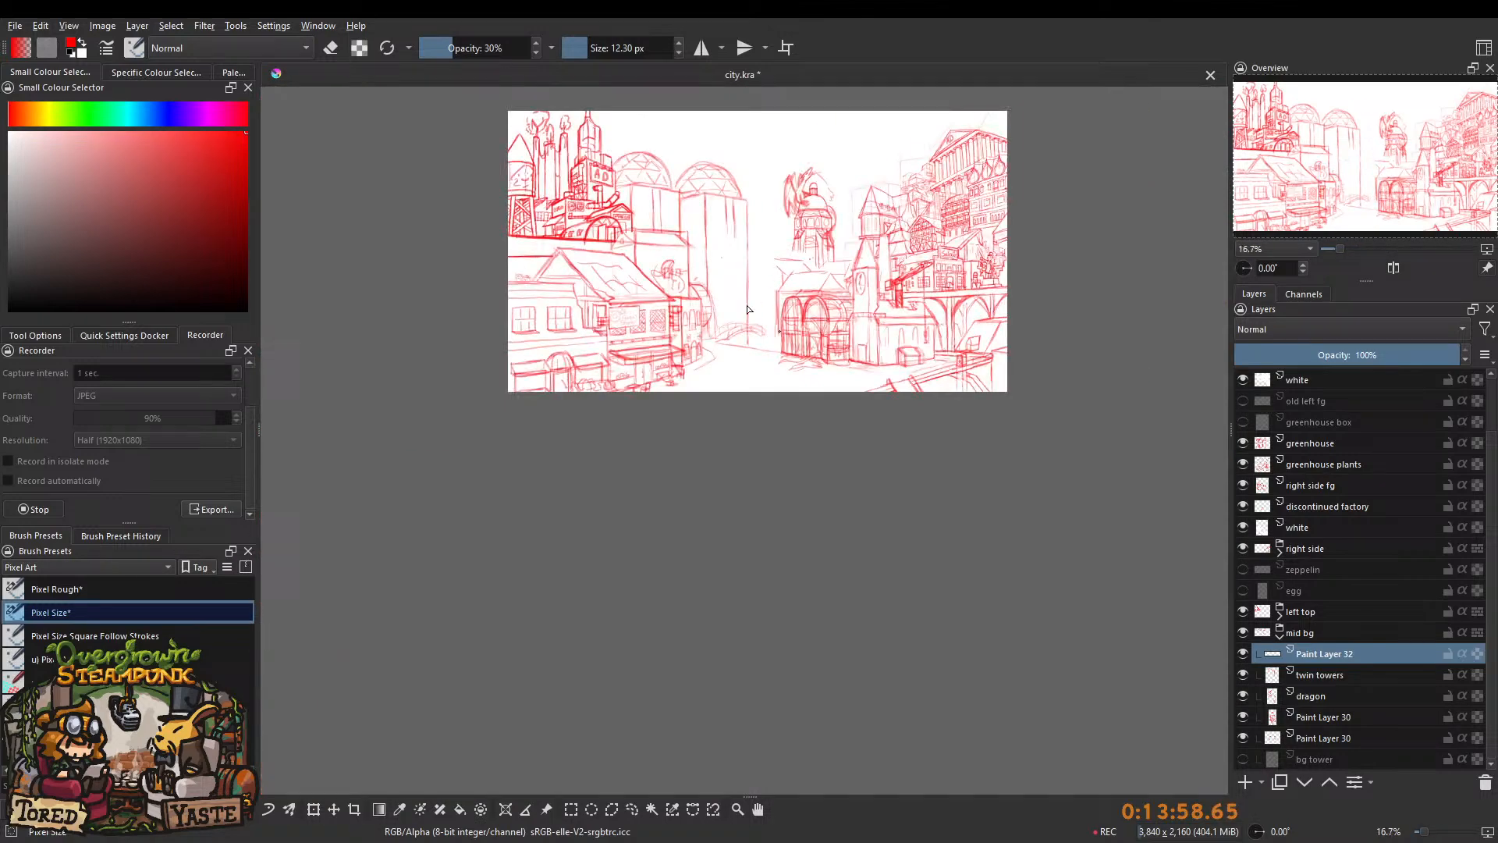
scroll(749, 259, up, 3)
key(ctrl+z)
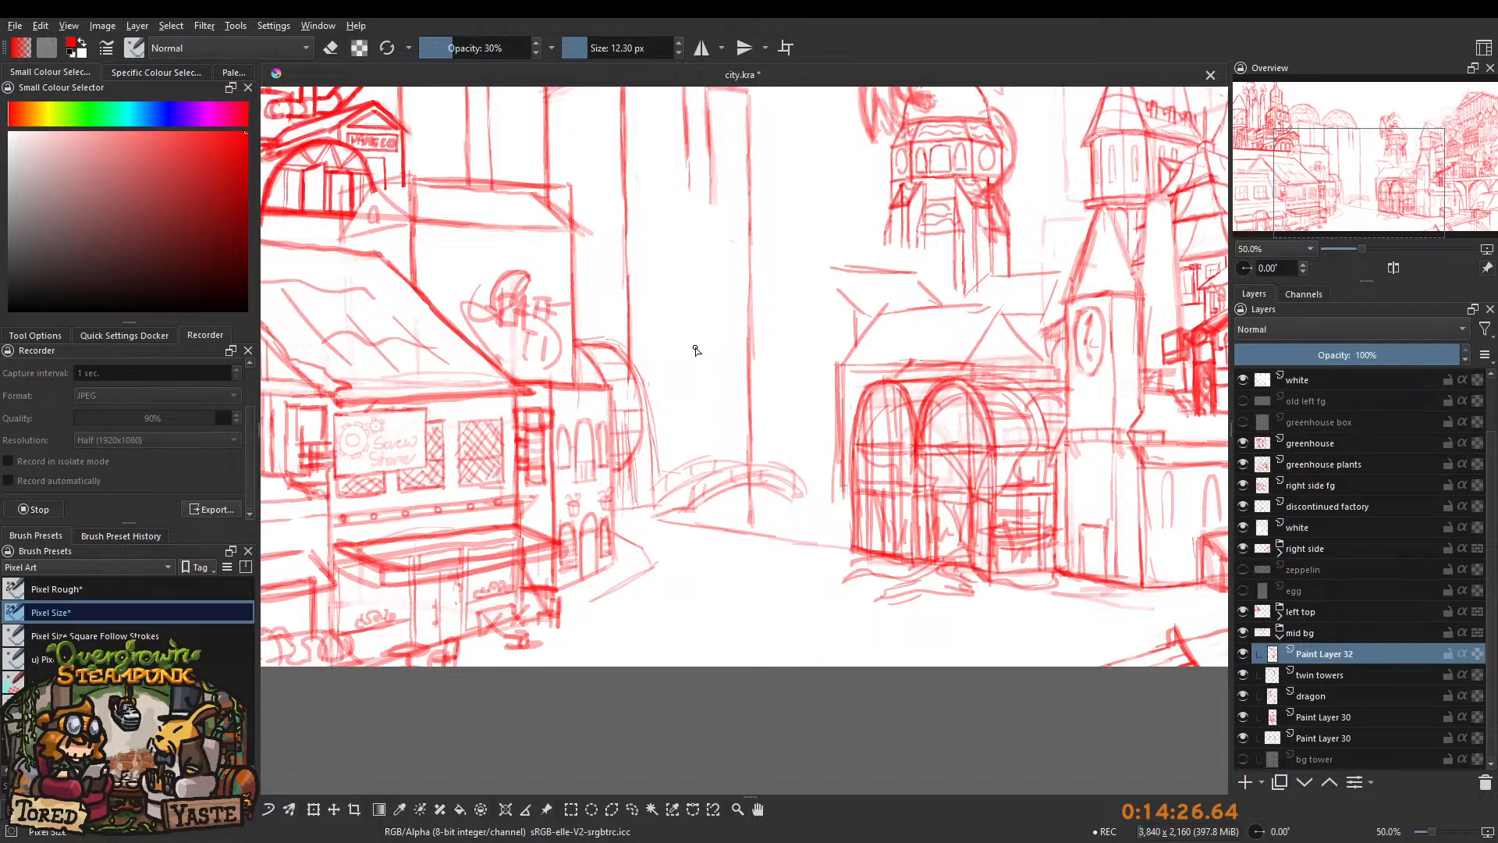
mouse_move(706, 346)
mouse_down()
mouse_move(675, 429)
mouse_move(686, 281)
mouse_move(703, 725)
mouse_up()
key(5)
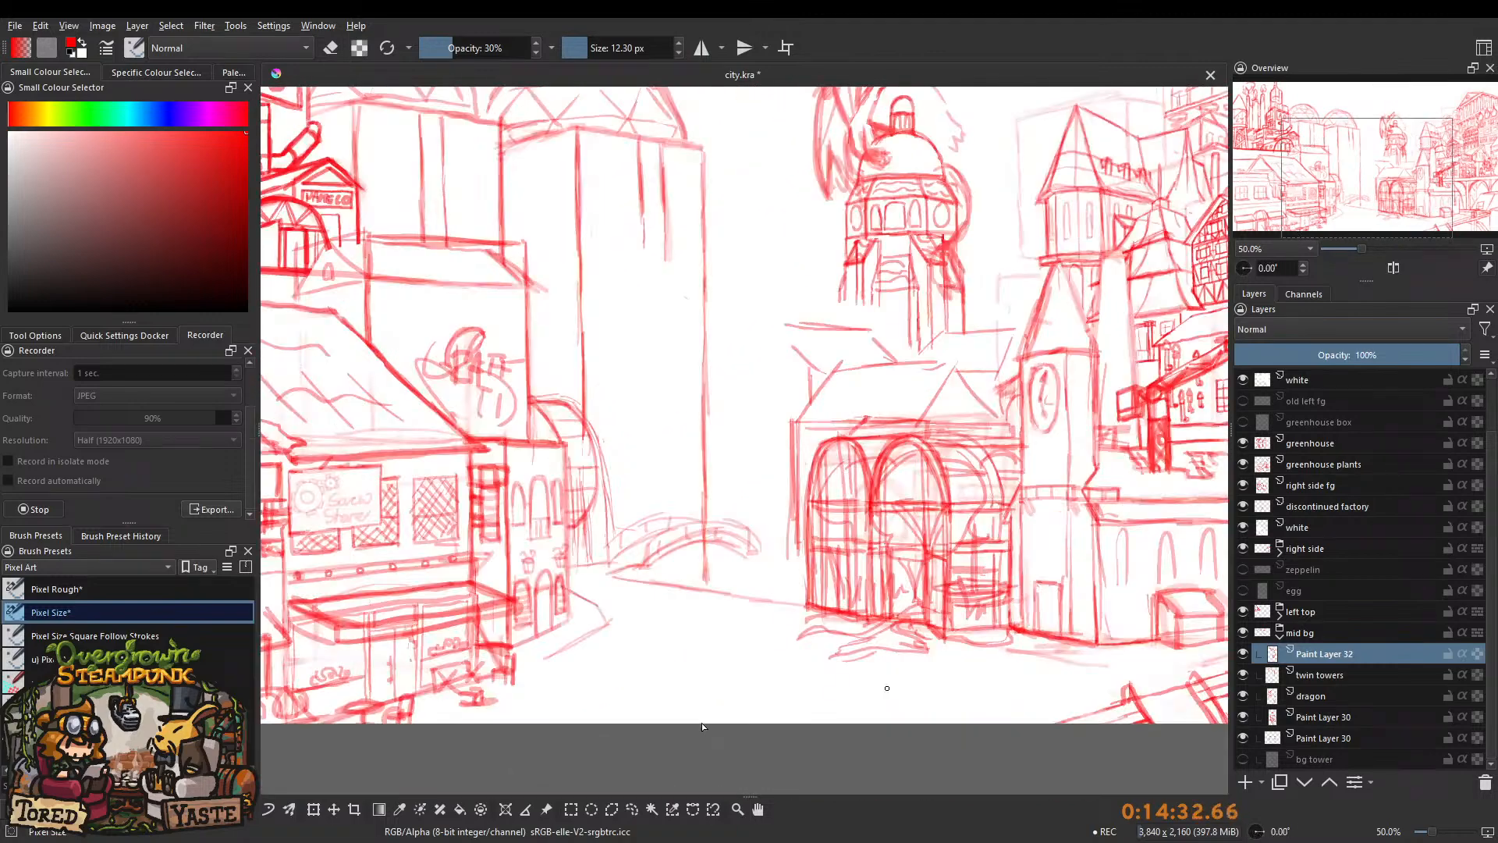
scroll(686, 386, down, 1)
drag(656, 459, 635, 622)
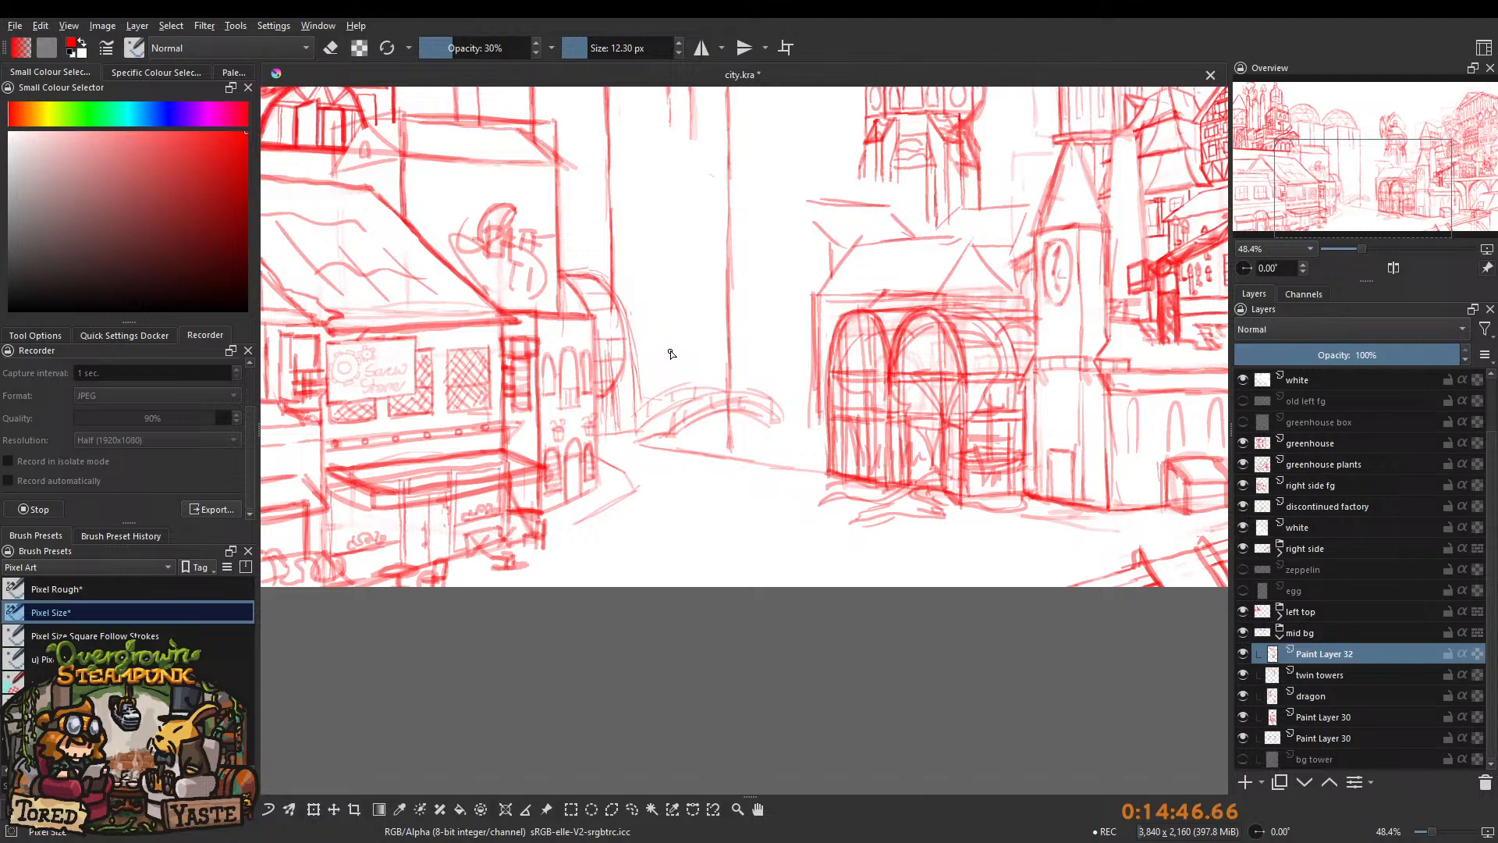
mouse_move(702, 372)
mouse_down()
mouse_move(663, 425)
mouse_move(660, 465)
mouse_move(691, 356)
mouse_up()
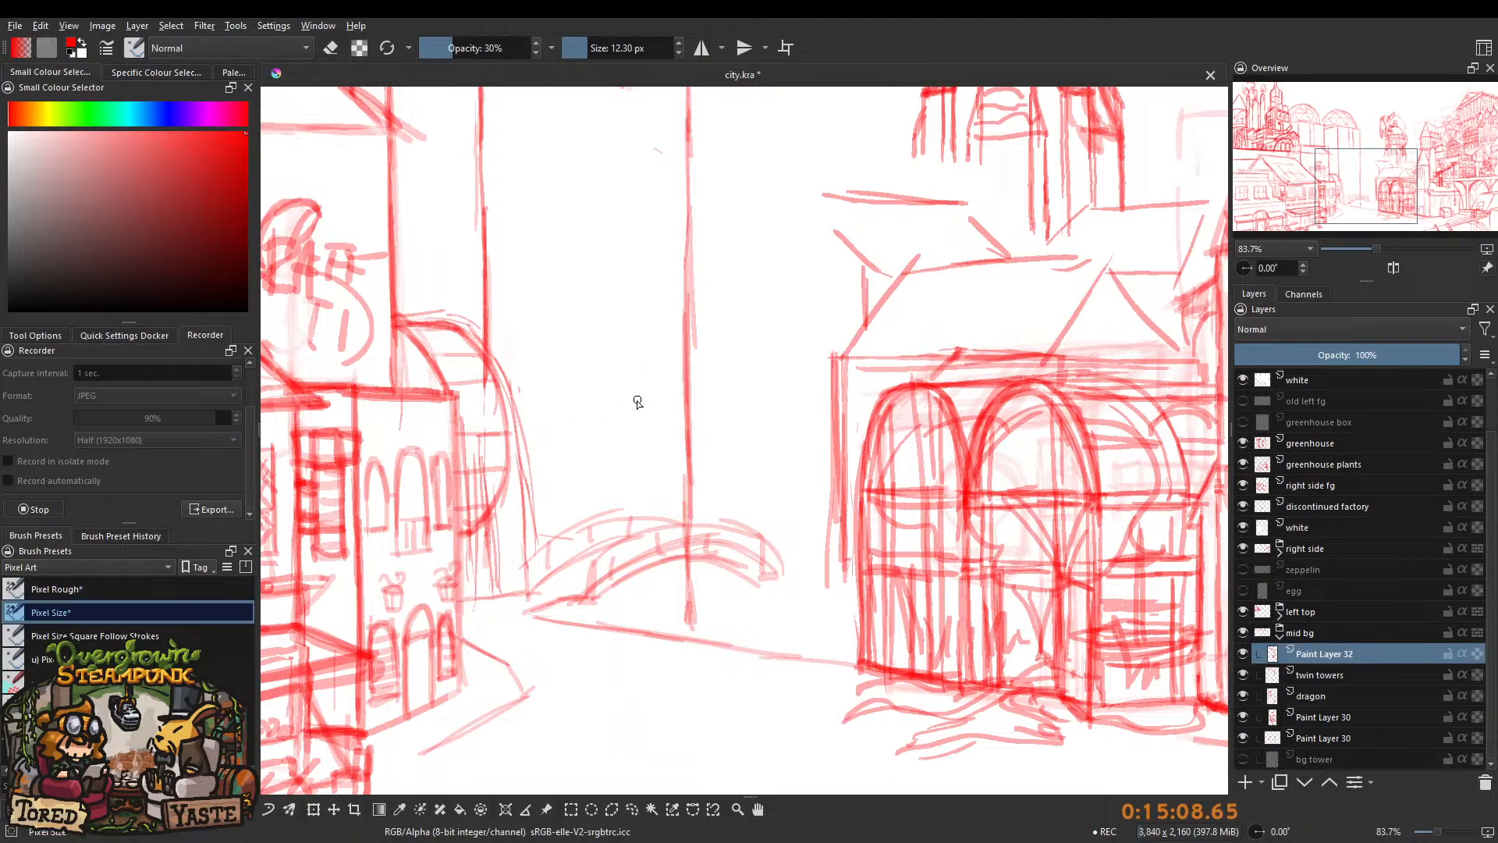
scroll(668, 424, down, 5)
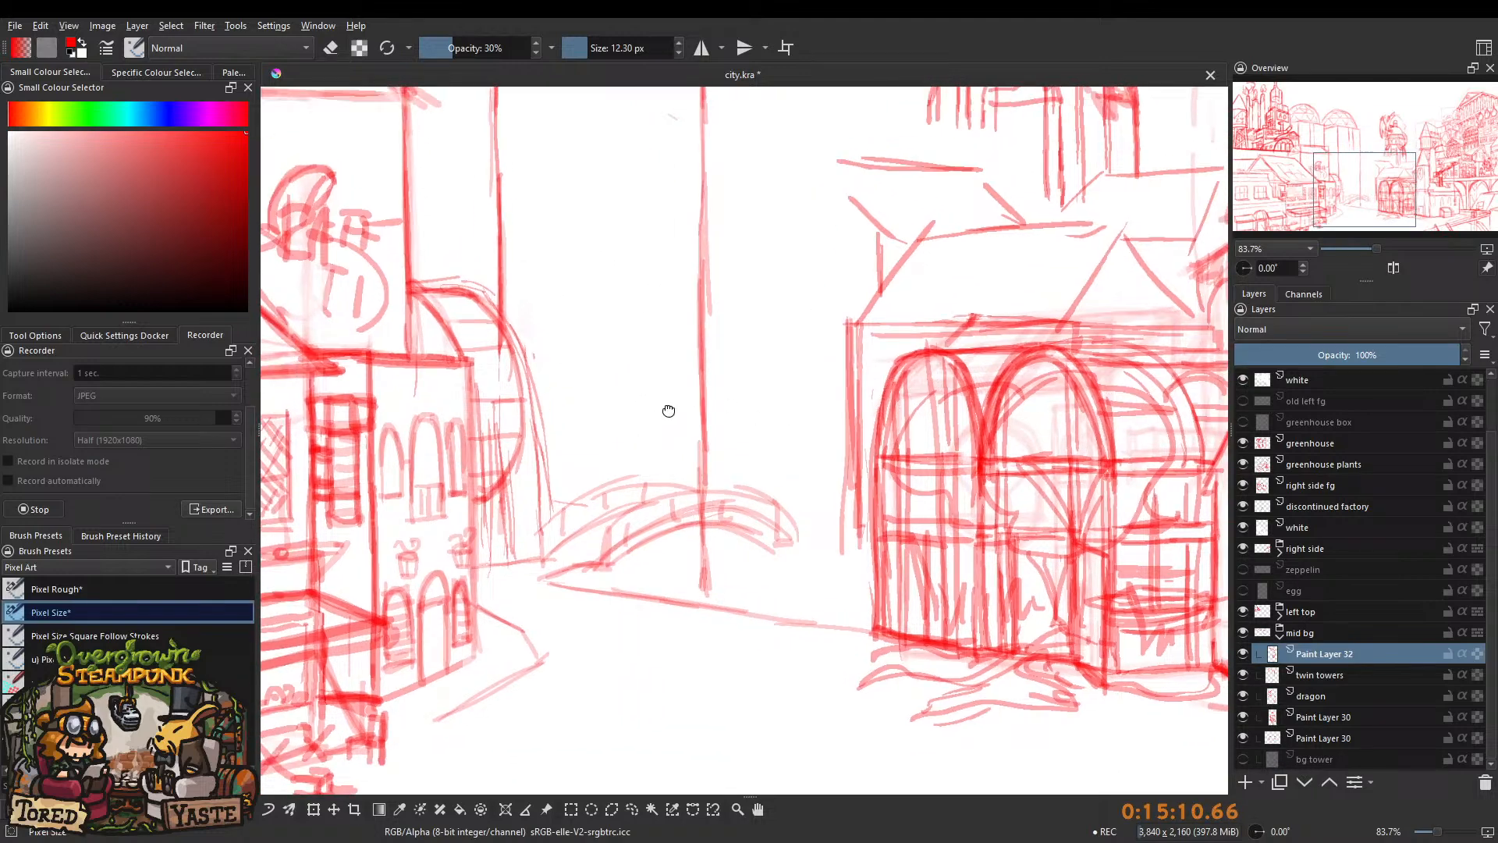
Fade the rounded form's old side curve and horizontal bands with the eraser enlarged to 28.75 px.
scroll(632, 323, up, 6)
key(e)
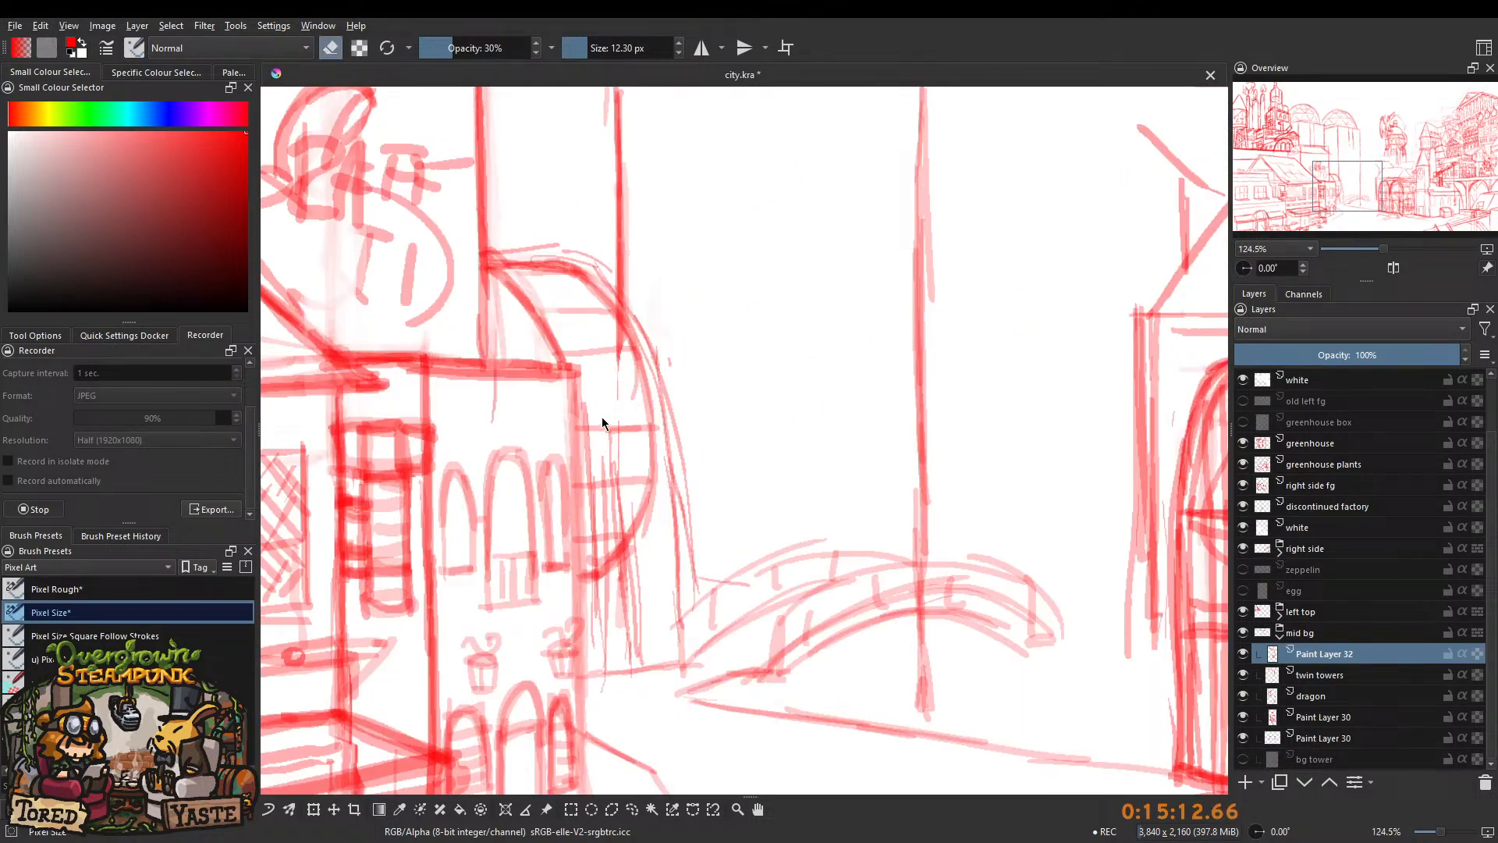
scroll(617, 413, up, 3)
key(bracketright)
key(bracketright)
key(bracketright)
mouse_move(613, 399)
mouse_down()
mouse_move(614, 508)
mouse_move(639, 484)
mouse_move(641, 390)
mouse_move(589, 327)
mouse_move(623, 390)
mouse_move(566, 308)
mouse_move(591, 316)
mouse_up()
Return to drawing with a 9.93 px brush and add curved flowing strokes over the top and shoulder of the rounded form.
key(e)
scroll(587, 274, up, 2)
key(bracketleft)
key(bracketleft)
key(bracketleft)
key(bracketleft)
mouse_move(548, 315)
mouse_down()
mouse_move(645, 334)
mouse_move(607, 319)
mouse_move(659, 382)
mouse_up()
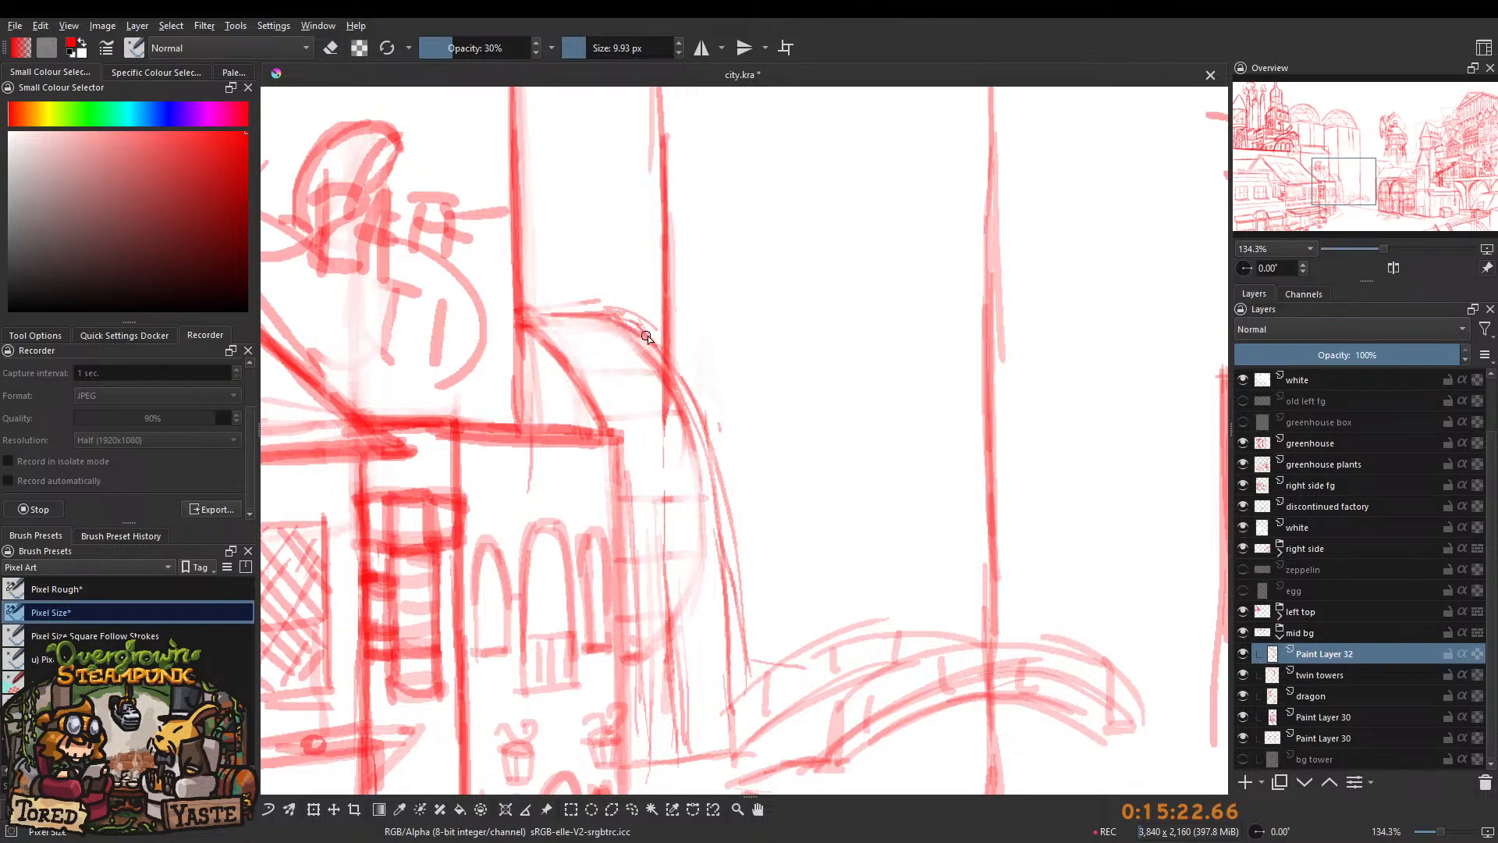
drag(579, 345, 610, 375)
drag(558, 337, 634, 436)
mouse_move(576, 339)
mouse_down()
mouse_move(605, 356)
mouse_move(680, 478)
mouse_up()
mouse_move(625, 389)
mouse_down()
mouse_move(659, 439)
mouse_move(628, 416)
mouse_up()
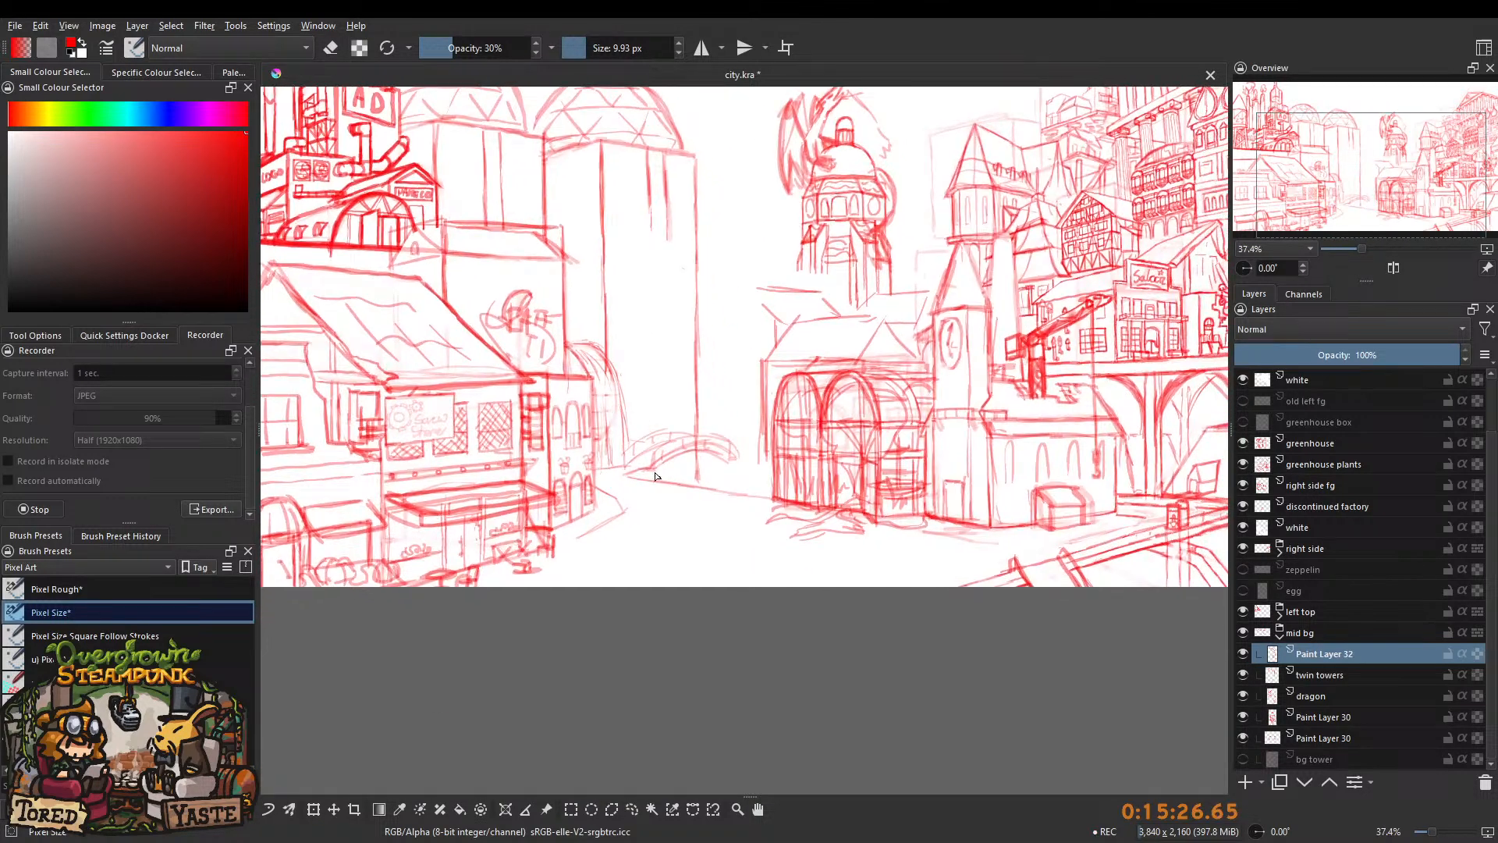
Erase the tower line's end below the bridge on the "twin towers" layer, using the eraser at 100% opacity.
scroll(655, 452, up, 5)
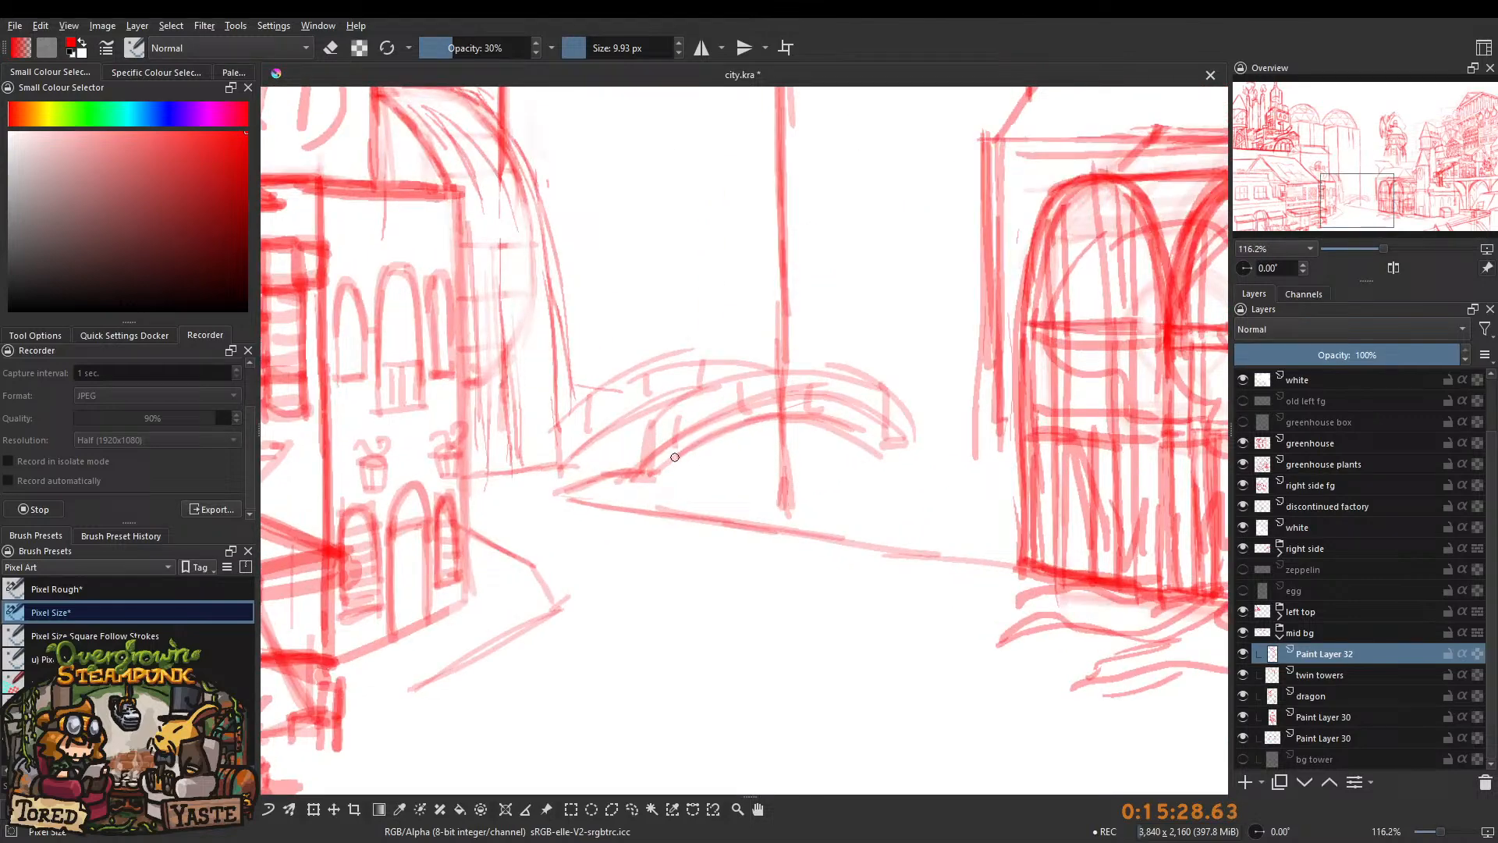
scroll(706, 460, down, 2)
key(e)
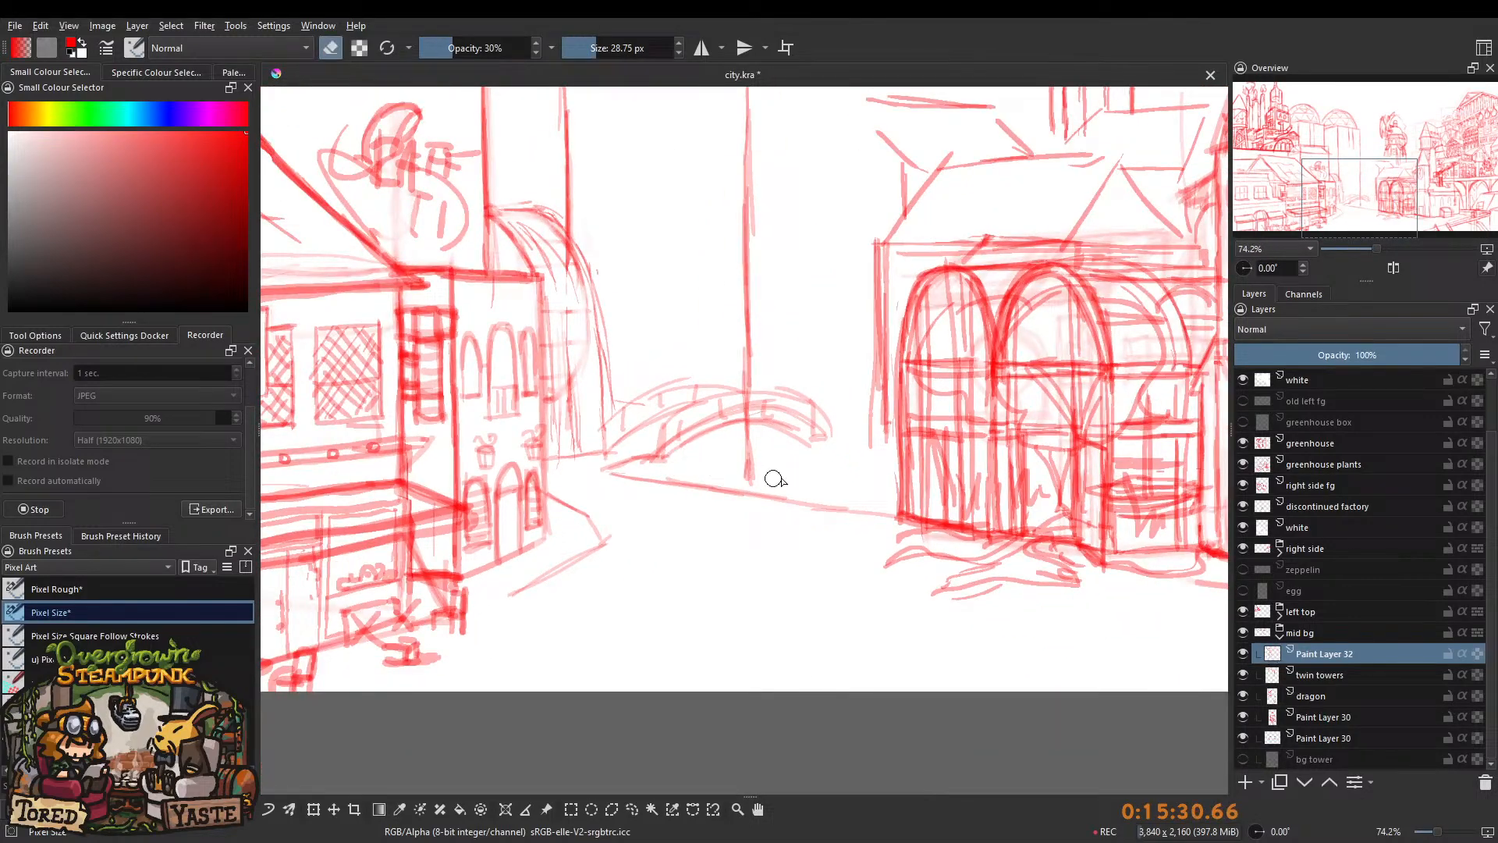
drag(452, 52, 570, 48)
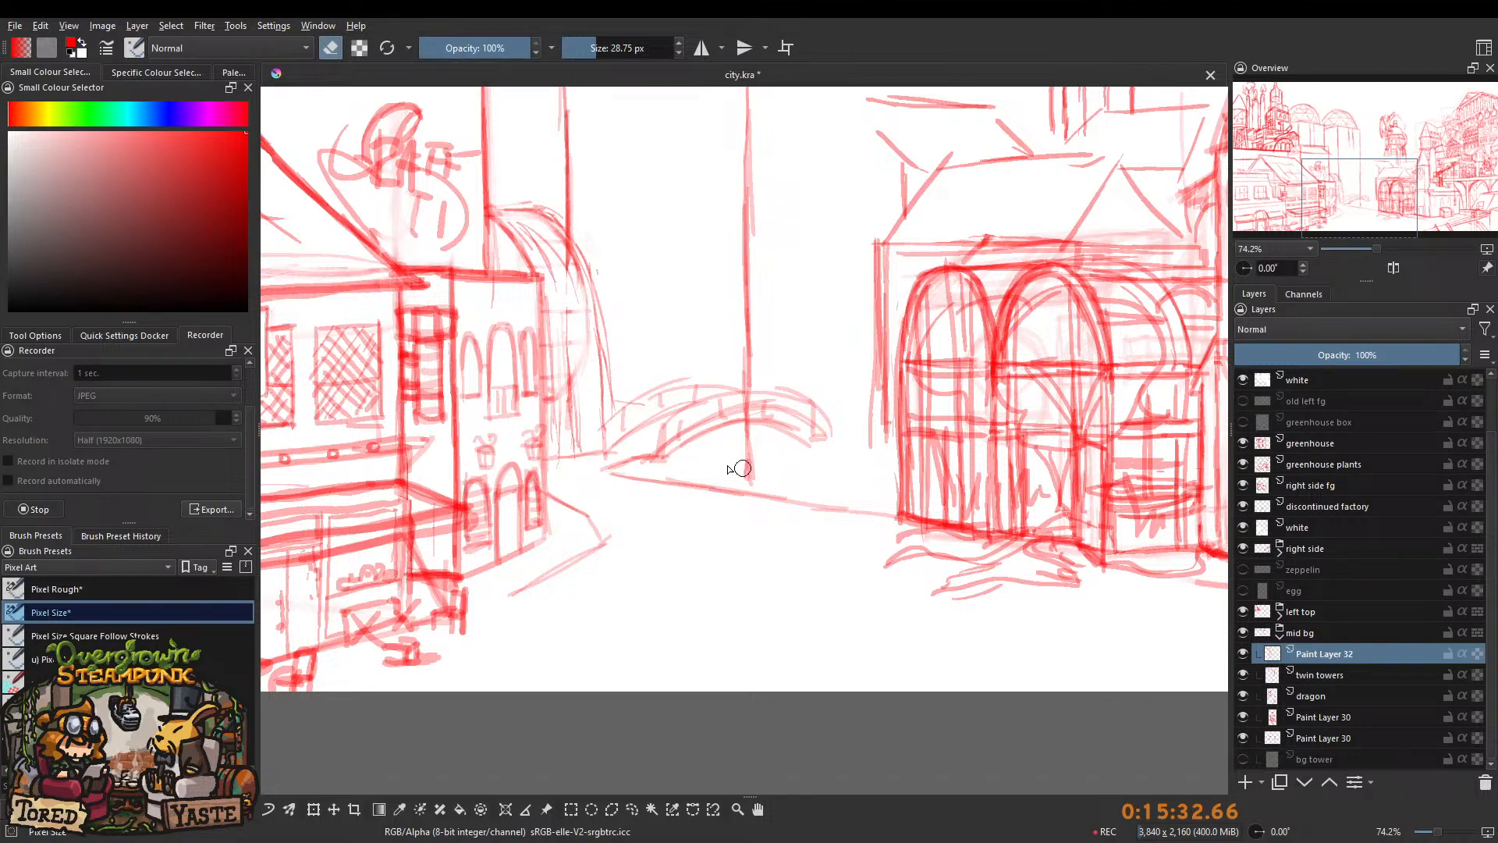
click(1362, 681)
drag(745, 459, 752, 482)
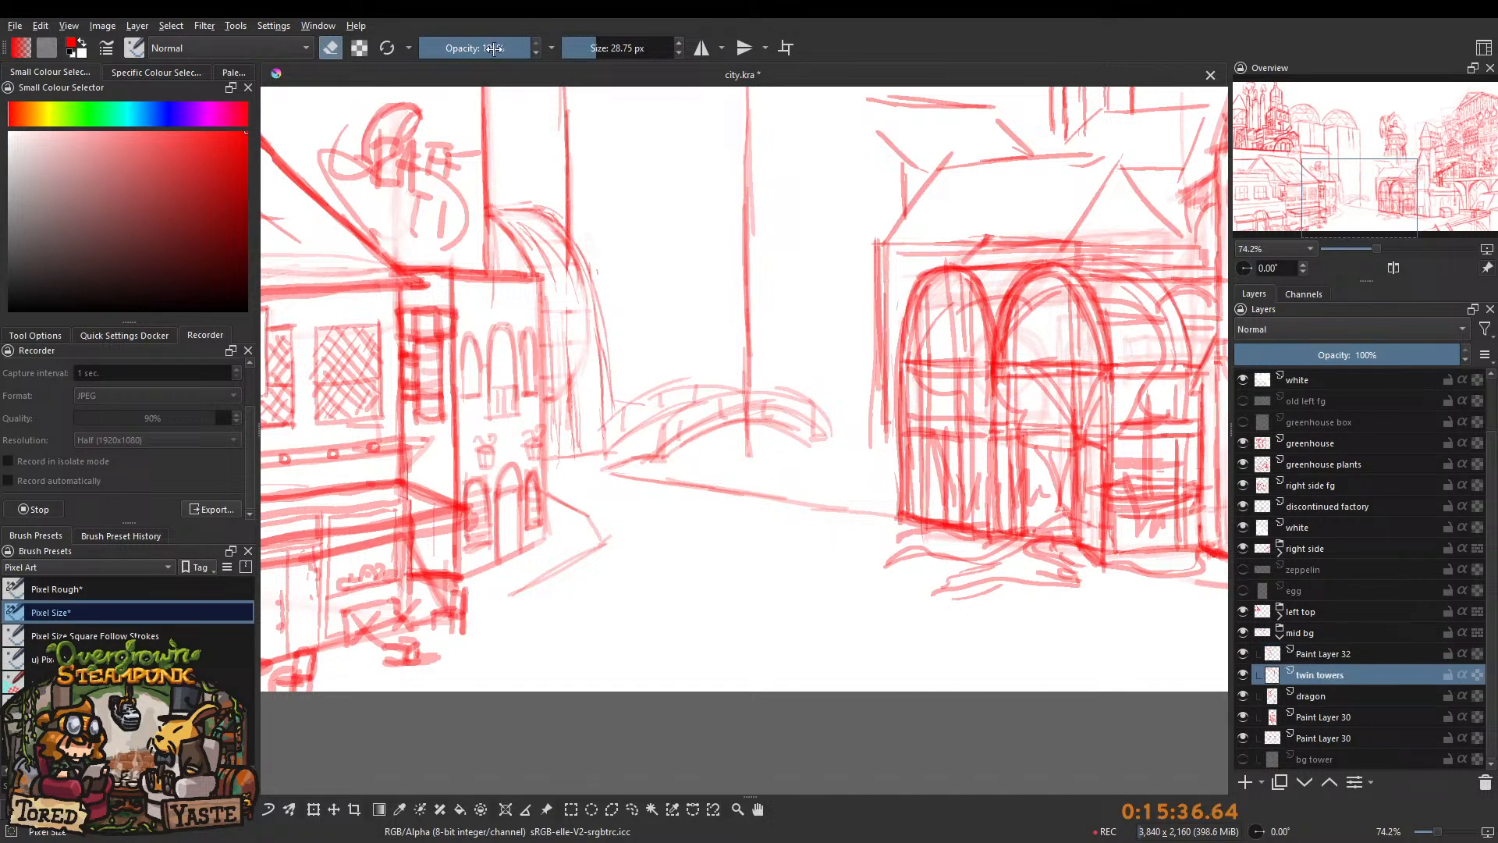
Switch back to drawing at 27% opacity and sketch a low ledge along the ground line from the bridge to the greenhouse.
drag(515, 48, 456, 48)
click(330, 48)
mouse_move(669, 469)
mouse_down()
mouse_move(629, 450)
mouse_move(763, 475)
mouse_up()
drag(439, 49, 449, 48)
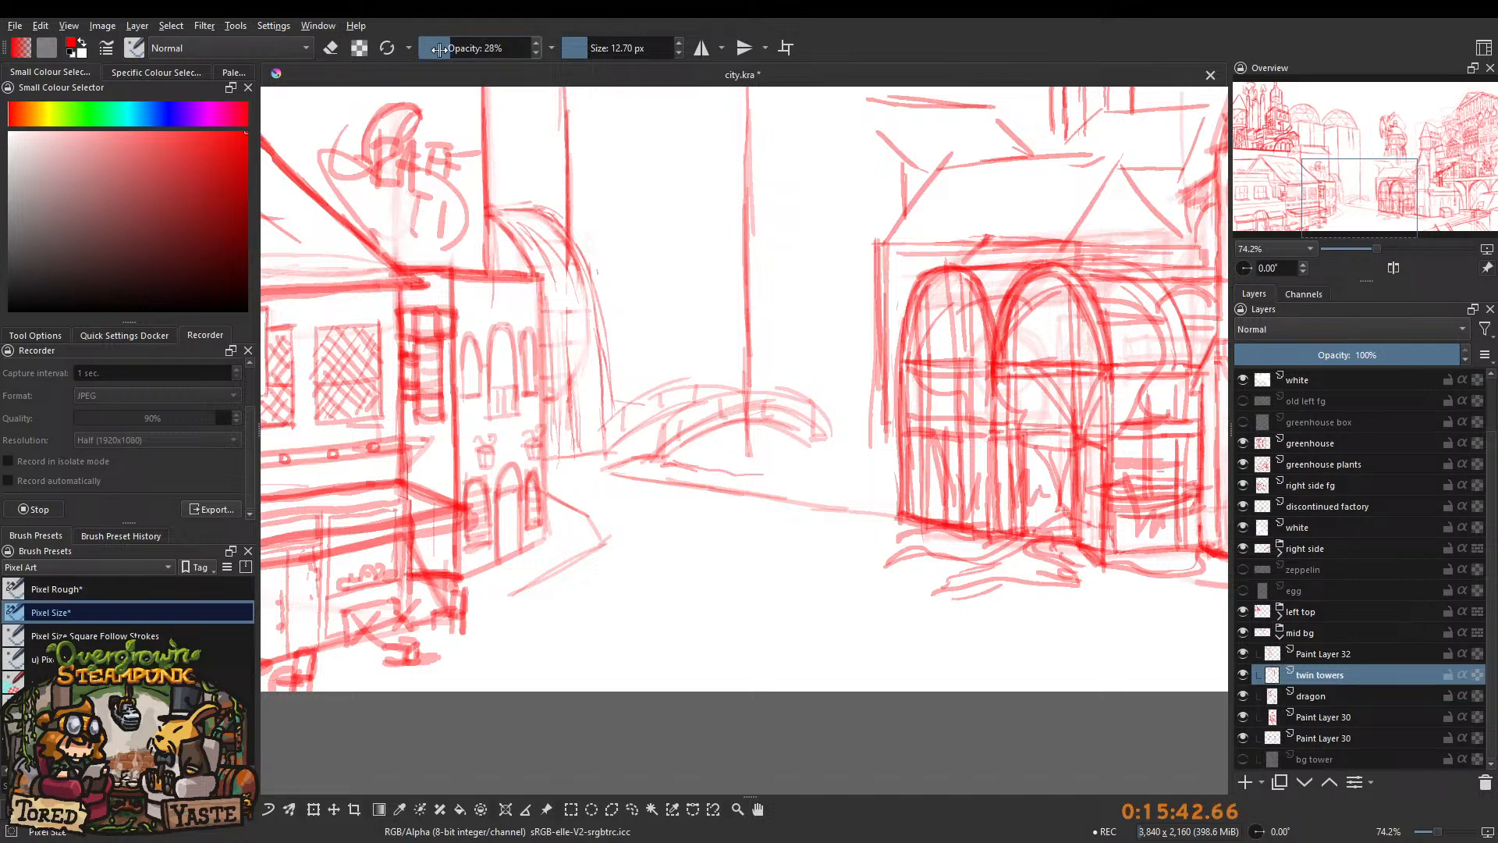
drag(676, 463, 854, 496)
drag(761, 468, 874, 497)
mouse_move(861, 484)
mouse_down()
mouse_move(879, 516)
mouse_move(785, 489)
mouse_move(872, 508)
mouse_up()
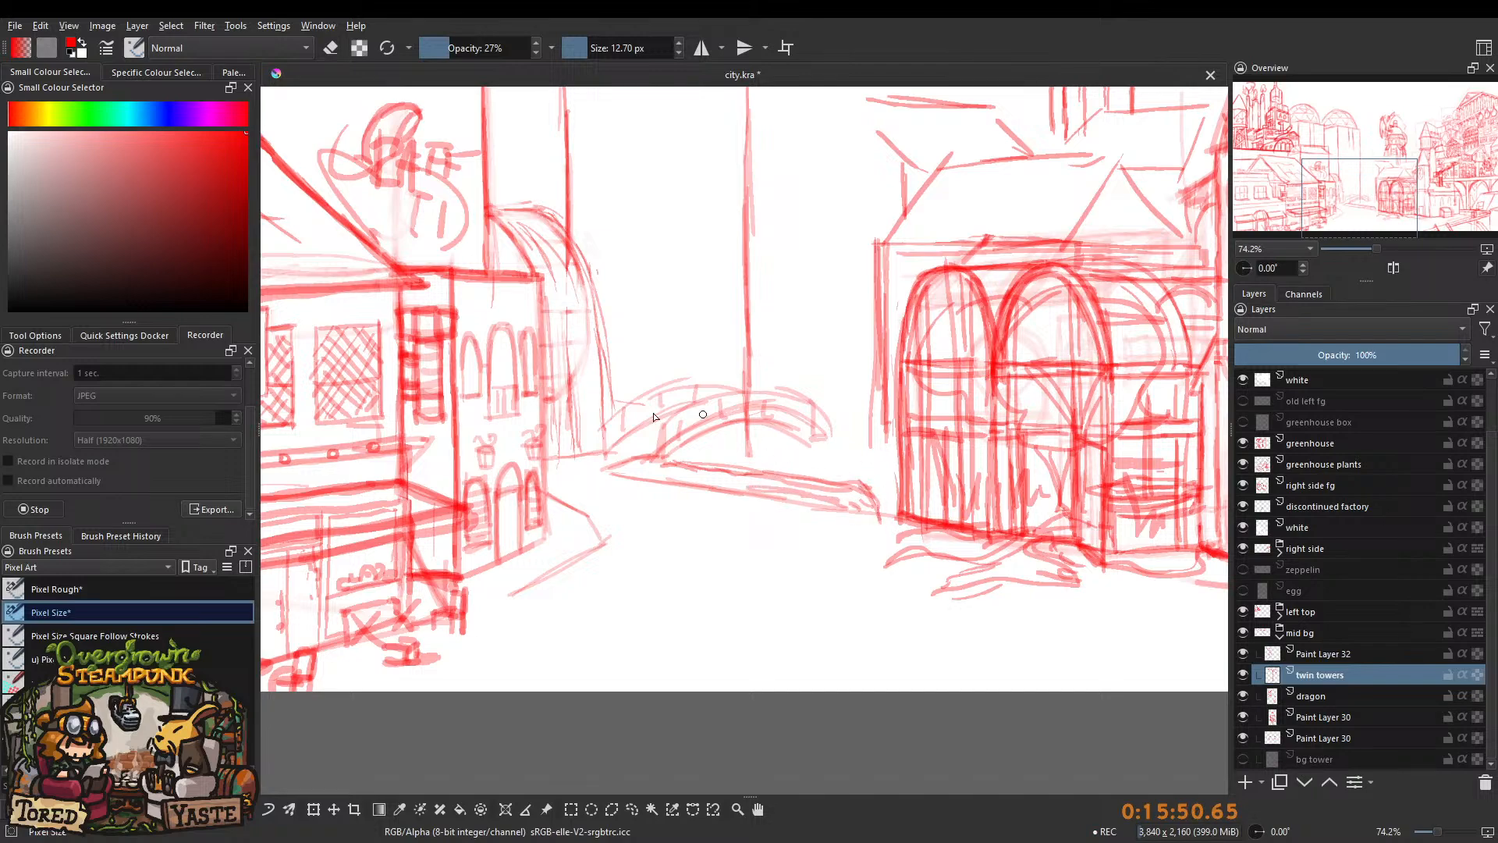
Reinforce the ledge's outline where it meets the near end of the bridge.
scroll(612, 418, up, 2)
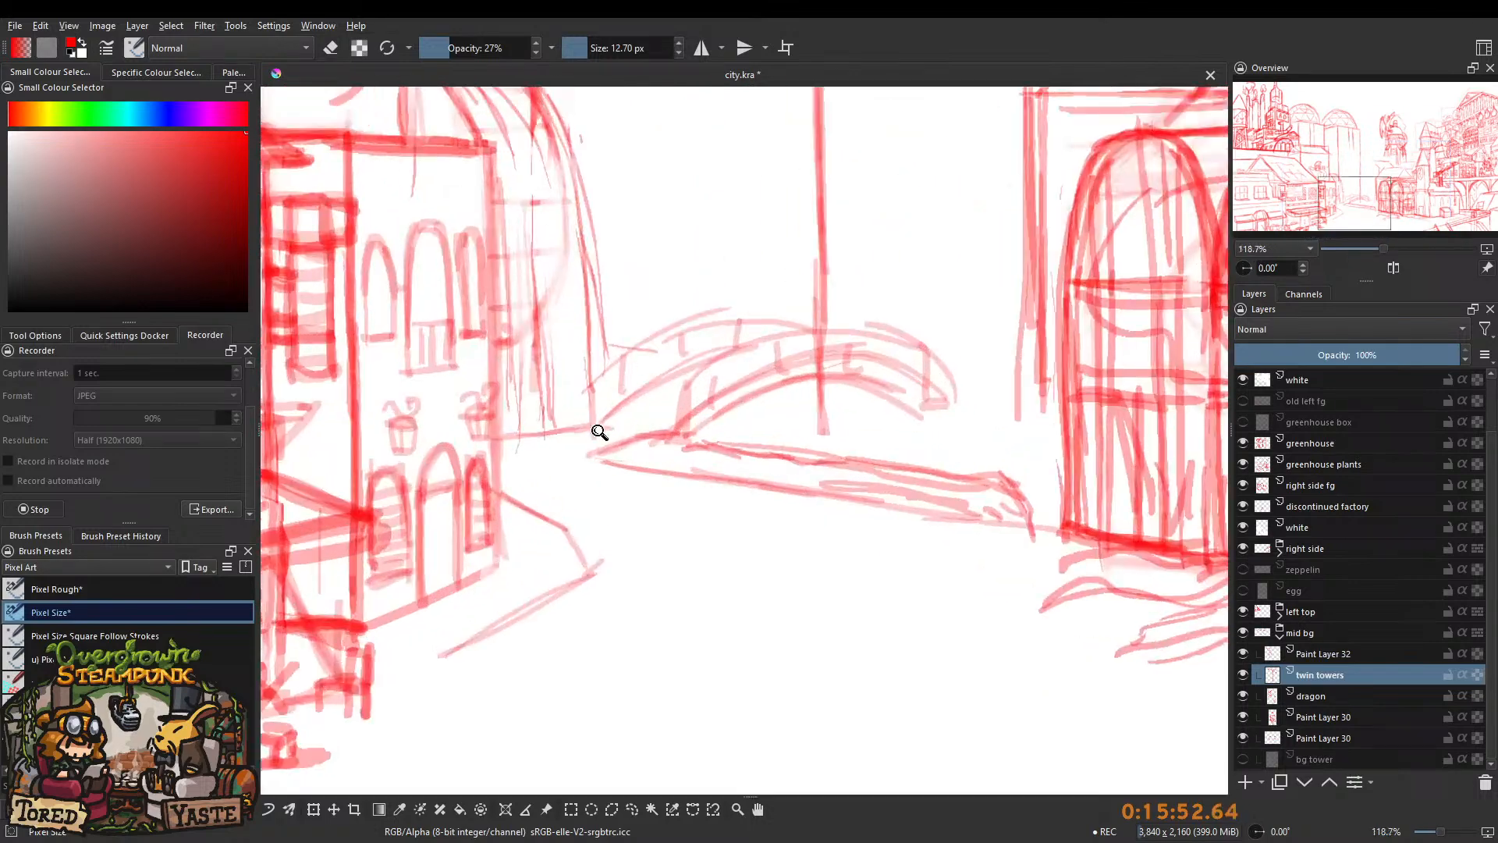
scroll(607, 422, up, 1)
scroll(624, 398, down, 3)
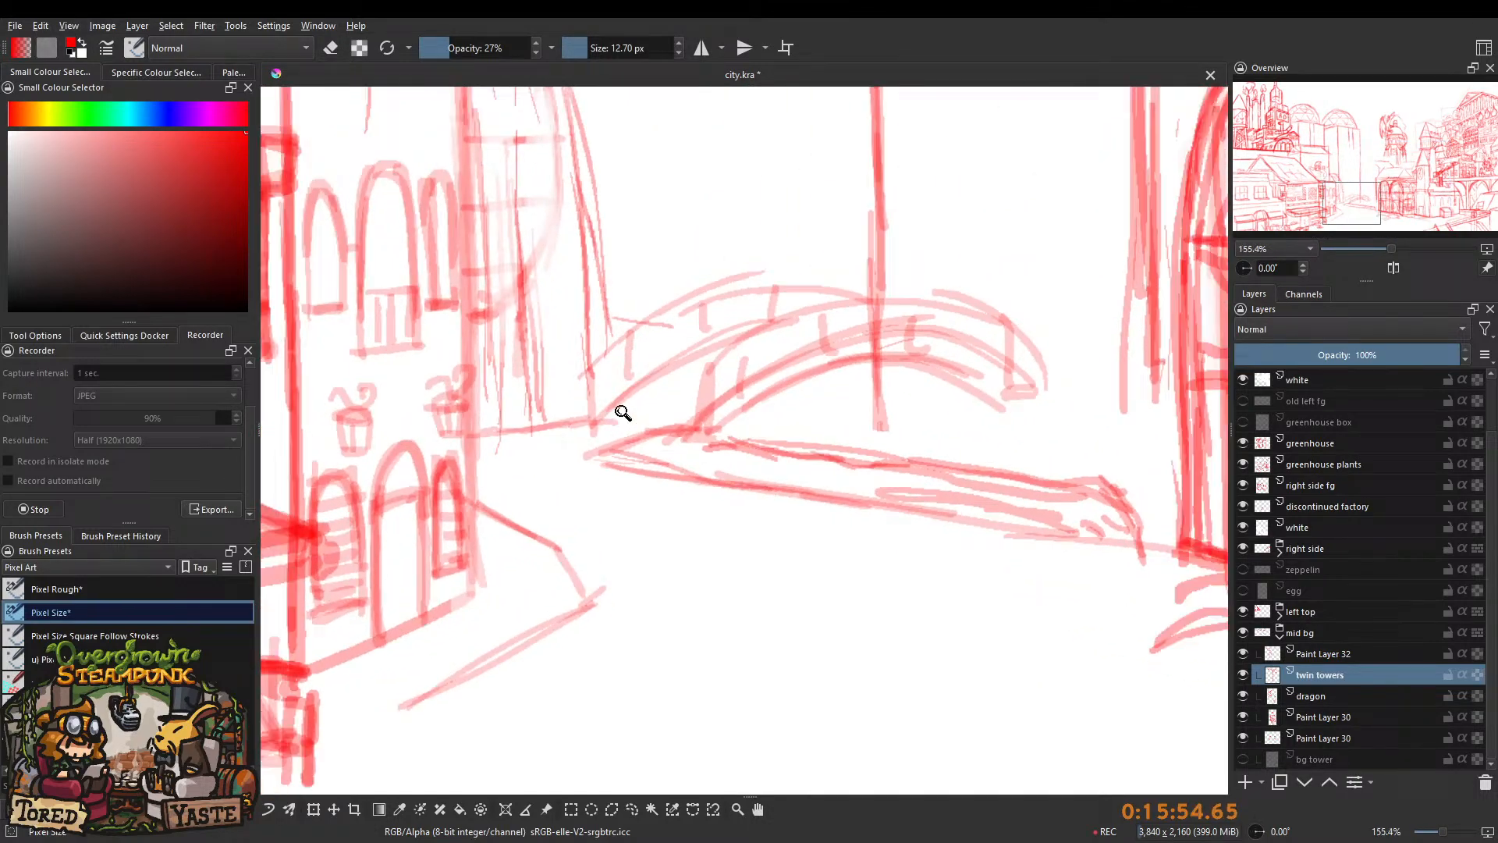
scroll(645, 422, up, 2)
mouse_move(636, 437)
mouse_down()
mouse_move(694, 451)
mouse_move(689, 433)
mouse_move(757, 450)
mouse_move(812, 486)
mouse_up()
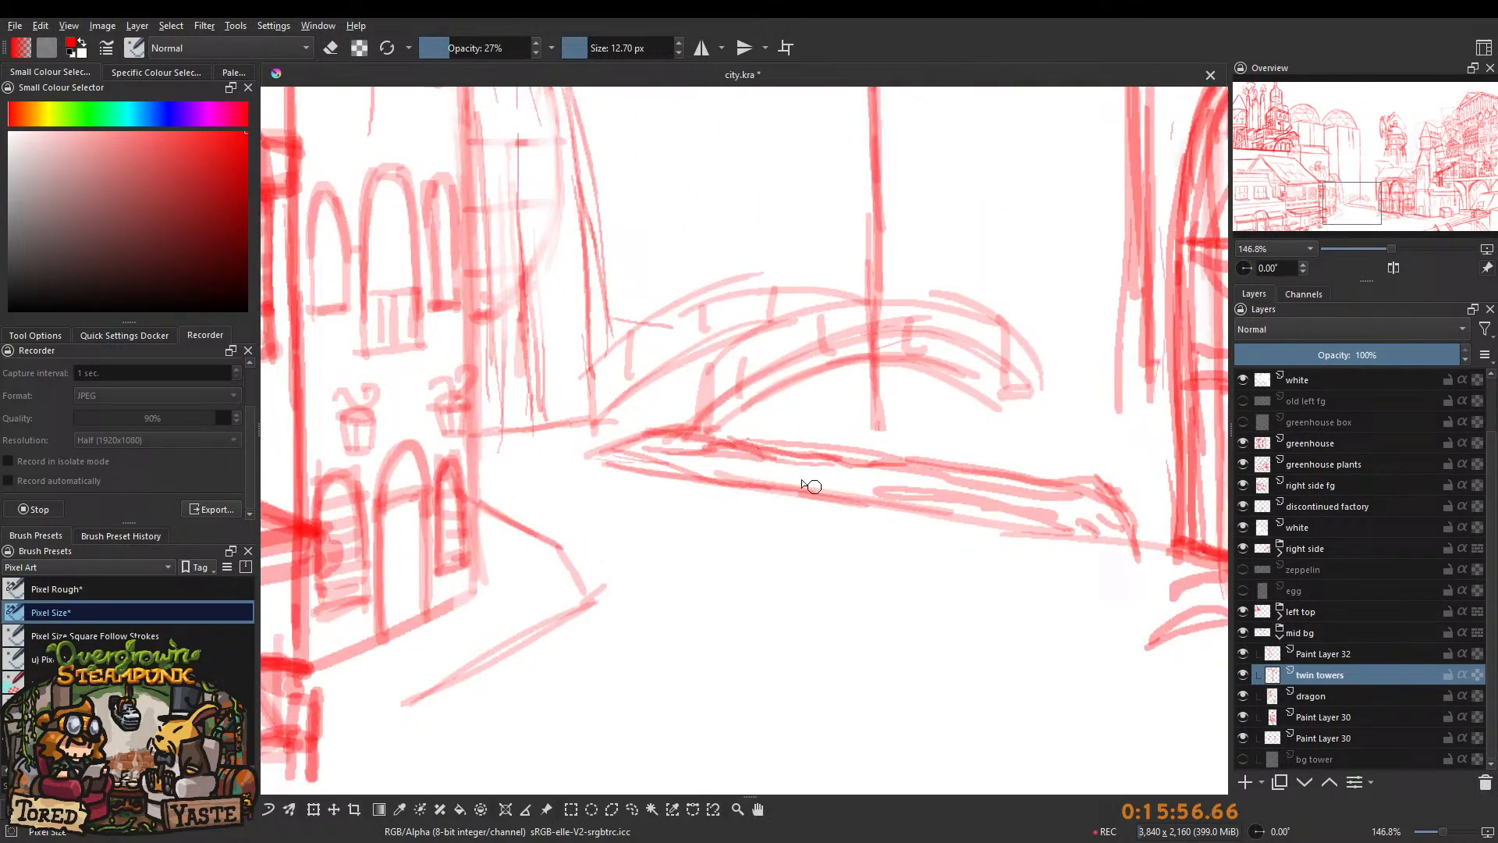
scroll(712, 498, down, 4)
scroll(713, 358, down, 2)
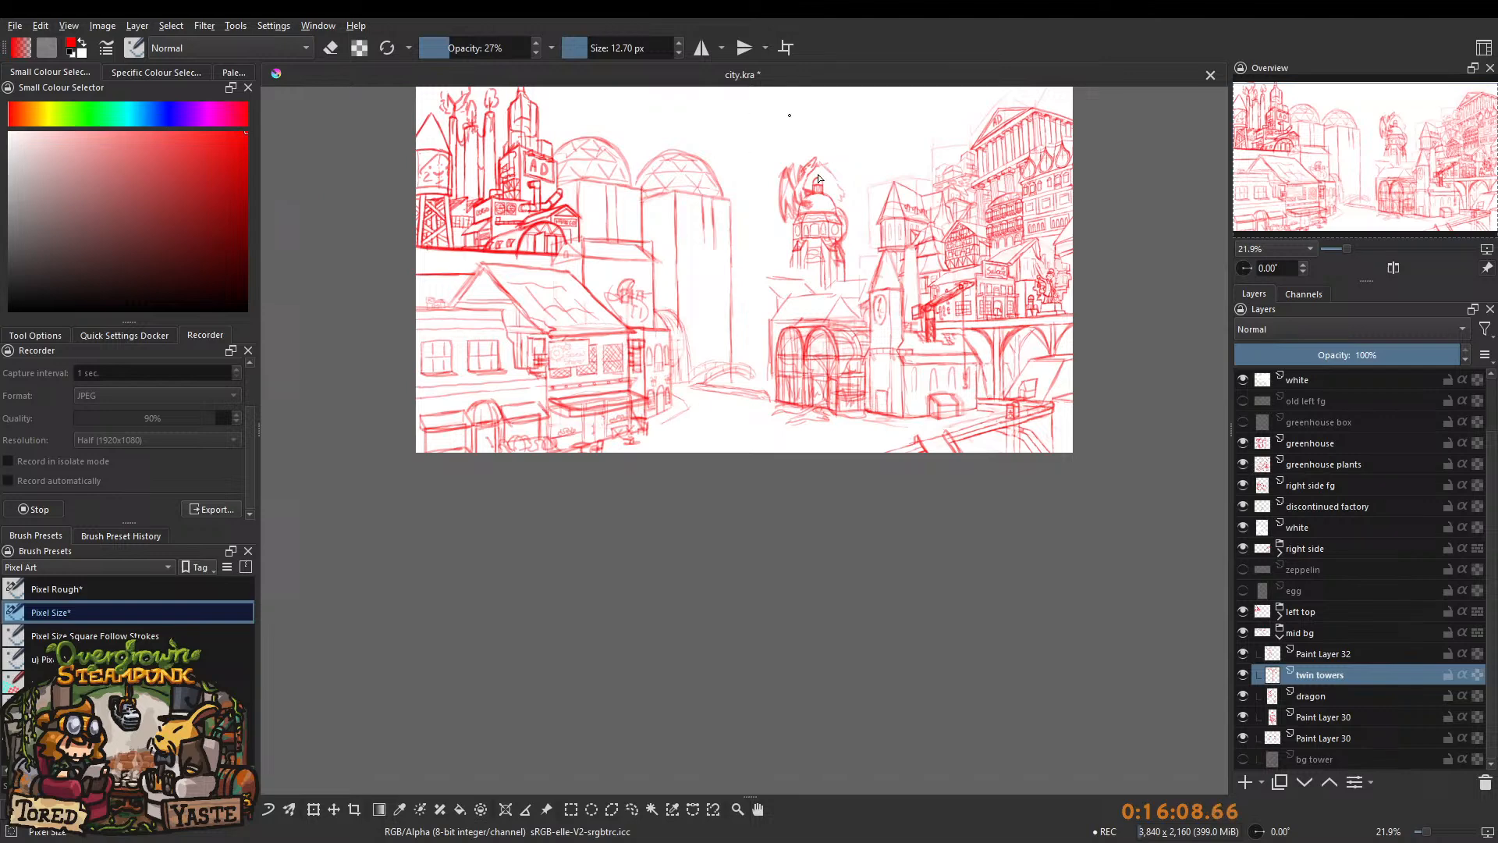
Extend the two inner vertical lines of the nearer twin tower down to the bridge.
scroll(682, 326, up, 7)
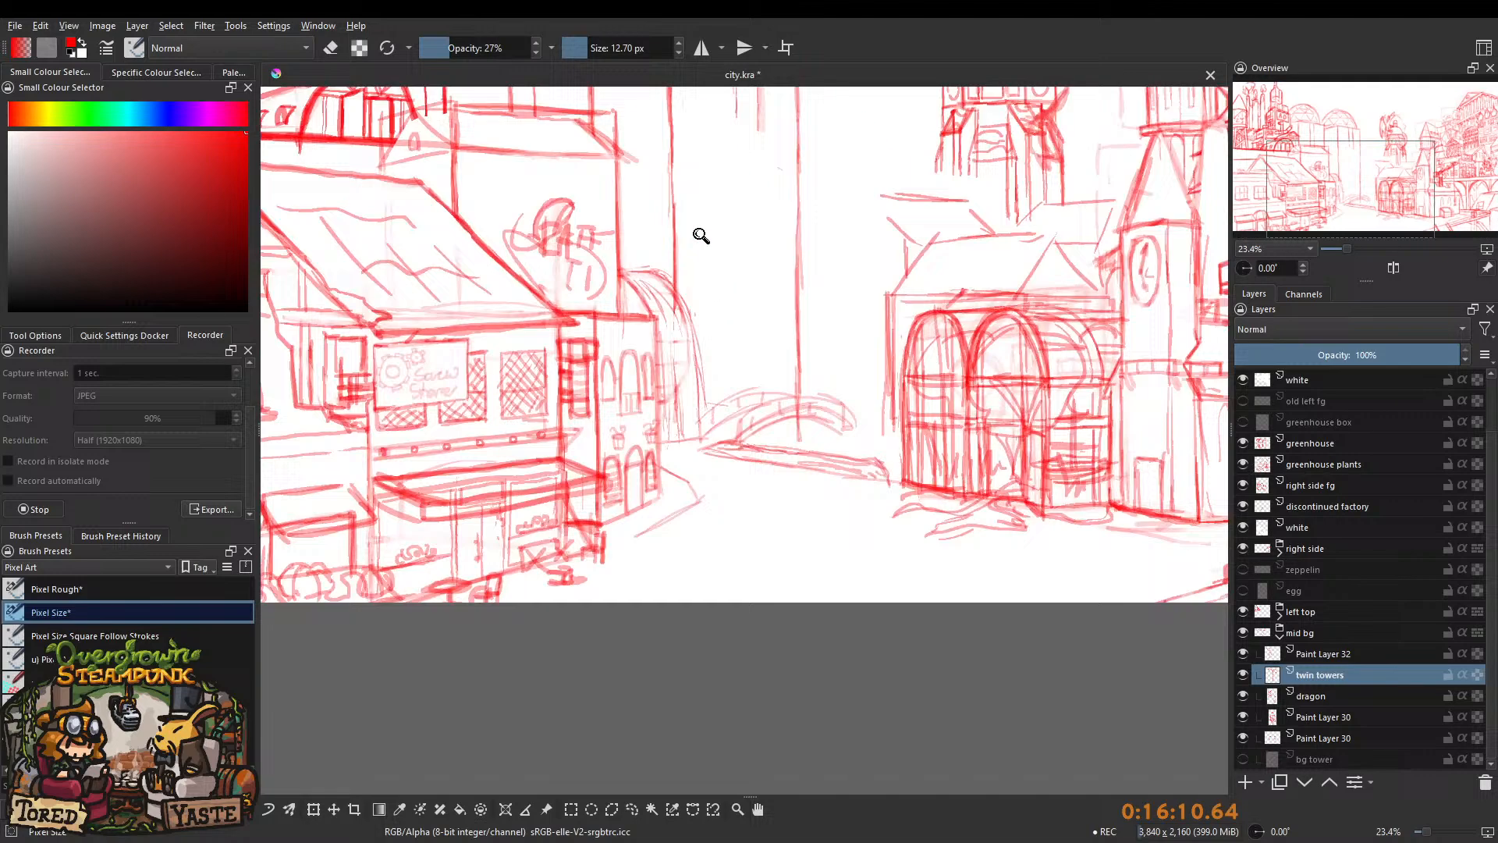
mouse_move(694, 386)
mouse_down()
mouse_move(706, 505)
mouse_move(655, 487)
mouse_move(652, 448)
mouse_up()
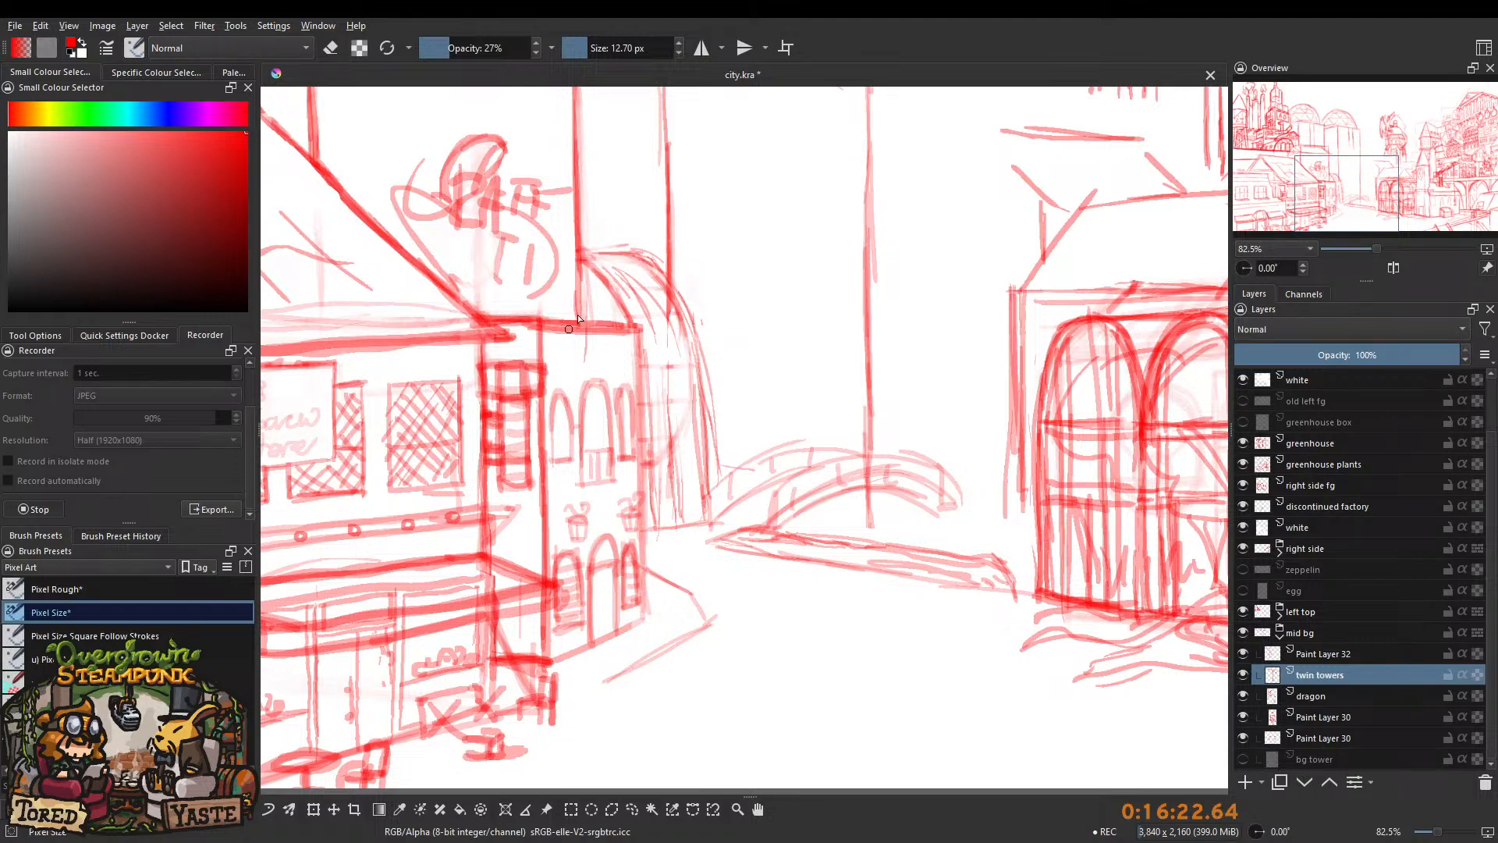
scroll(632, 343, down, 5)
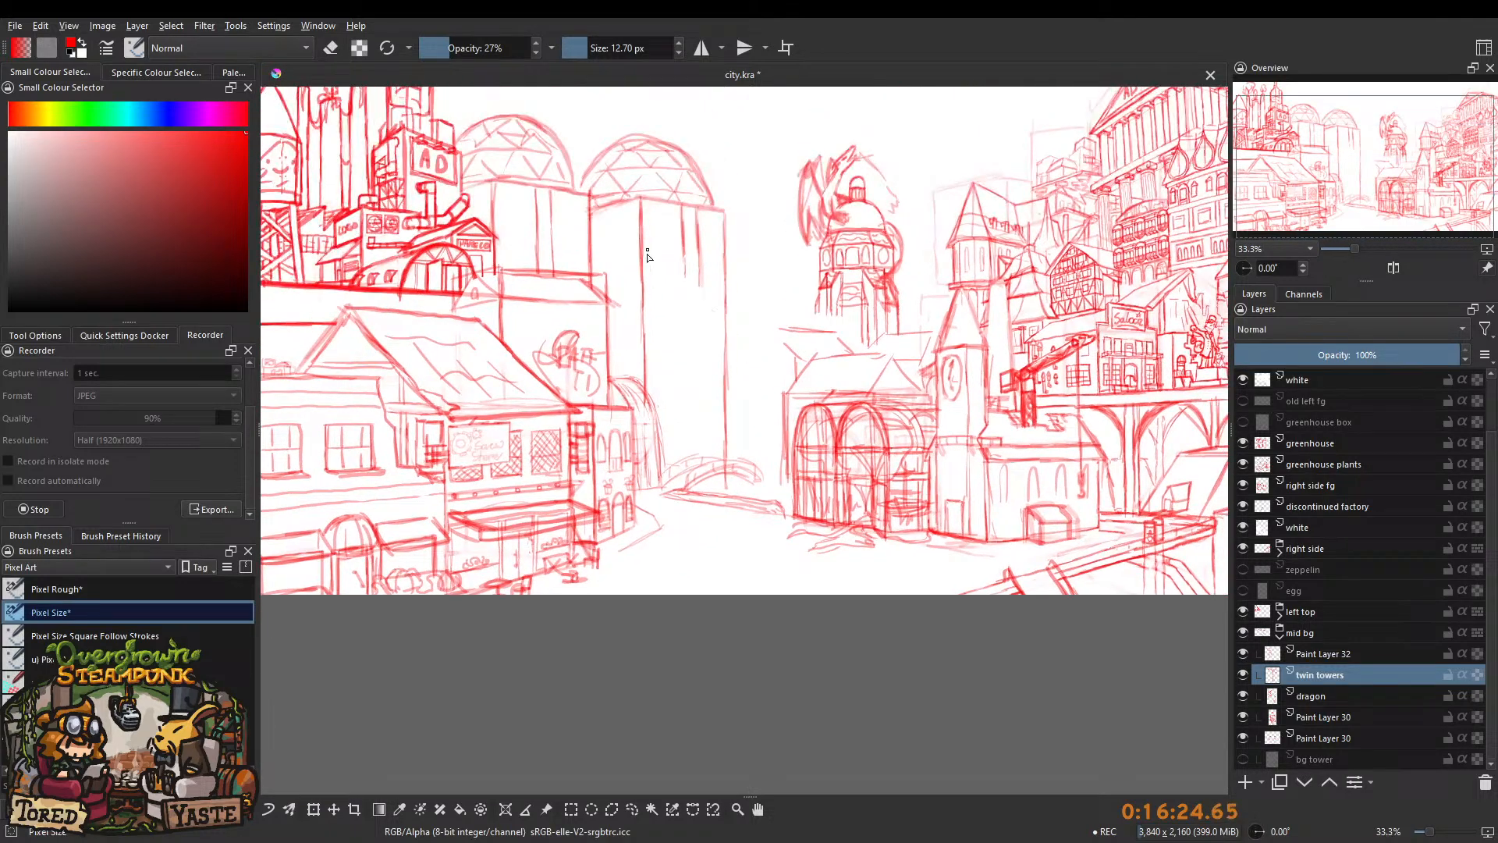
scroll(686, 250, up, 3)
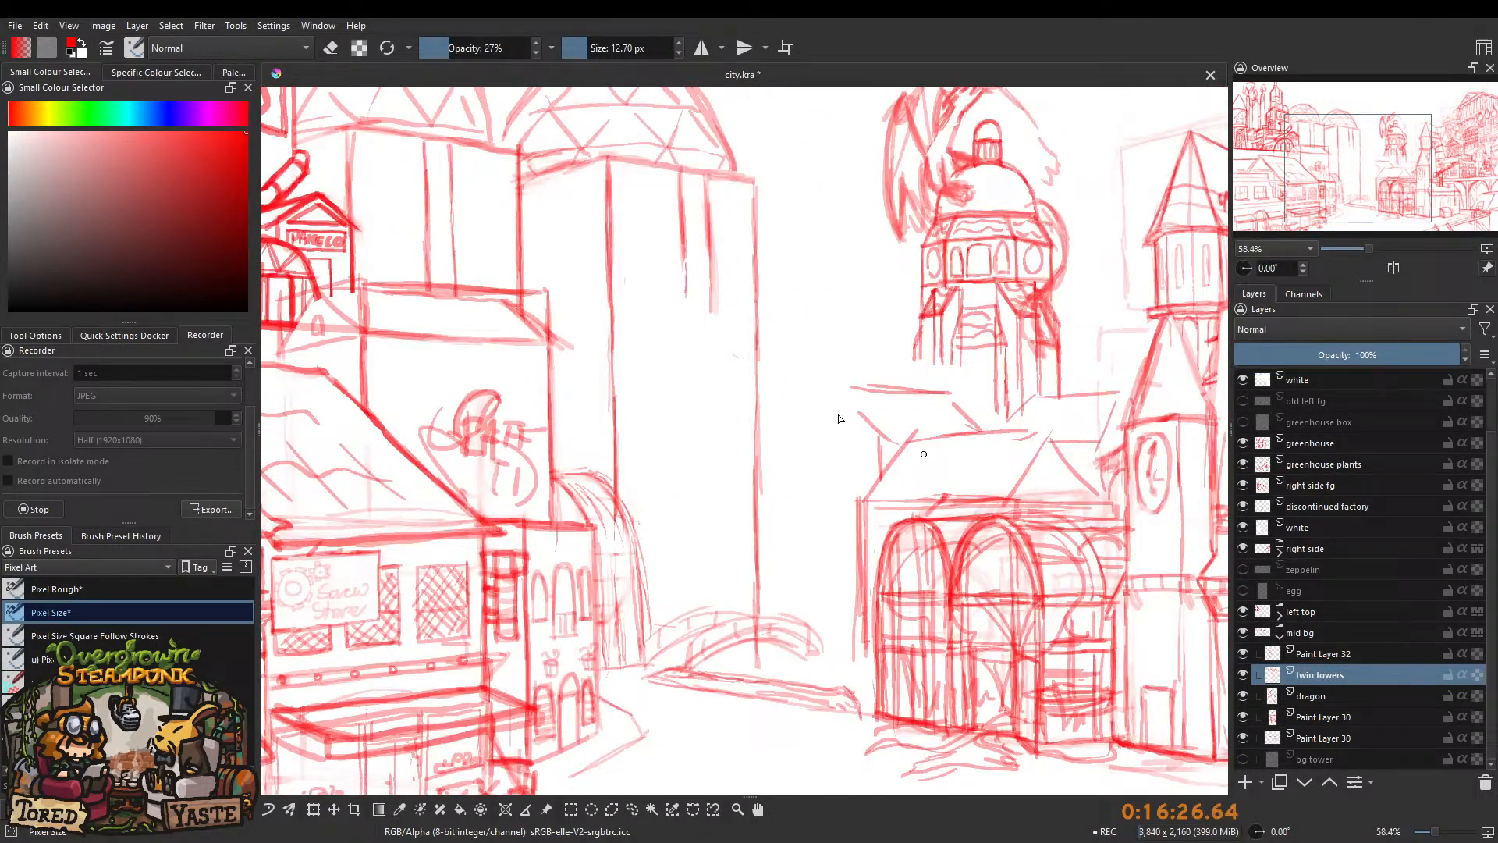
drag(683, 257, 690, 607)
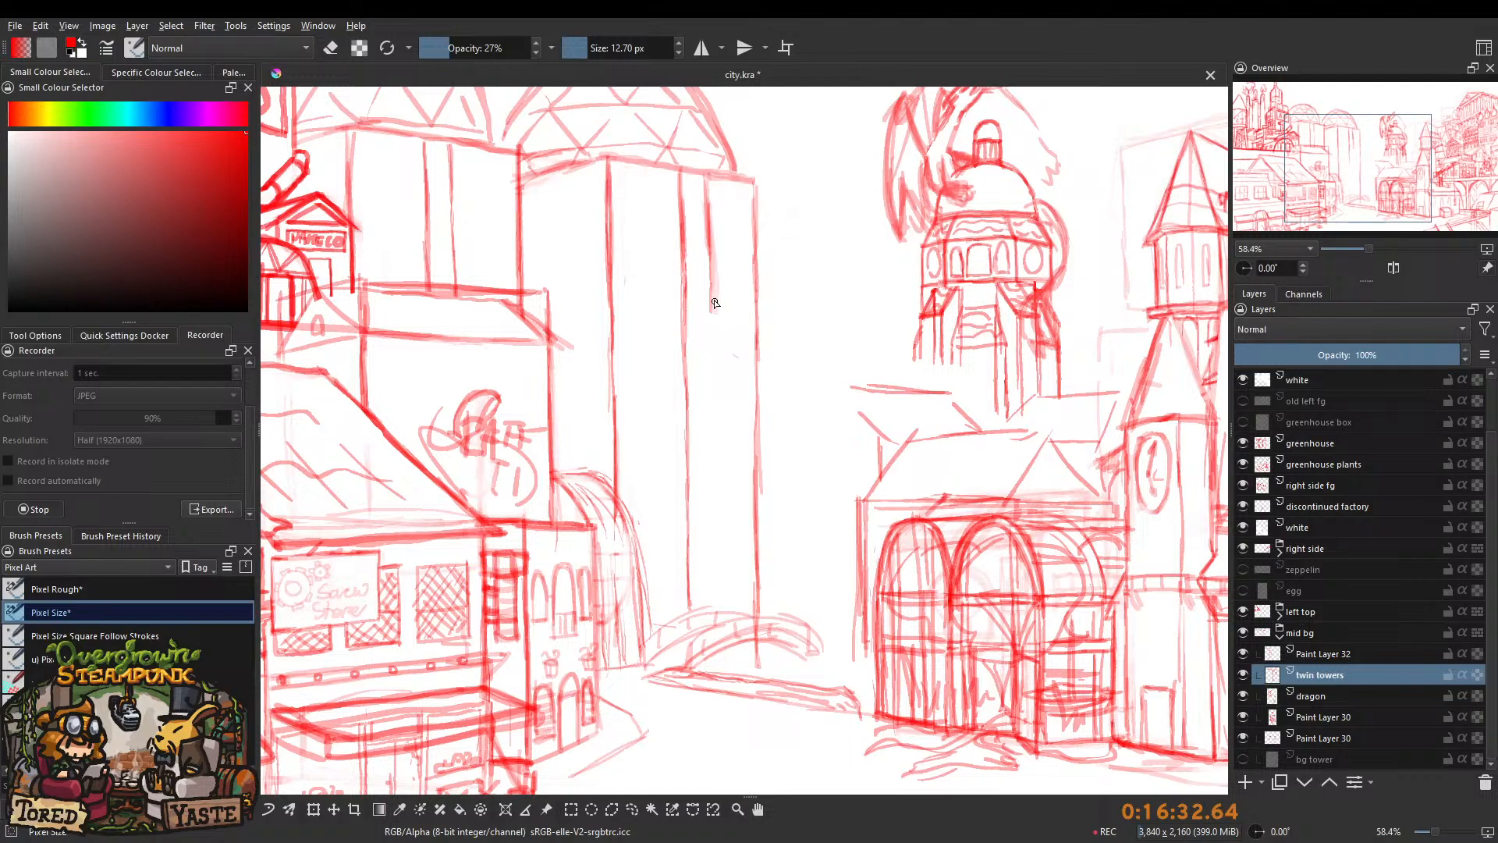
drag(711, 313, 713, 606)
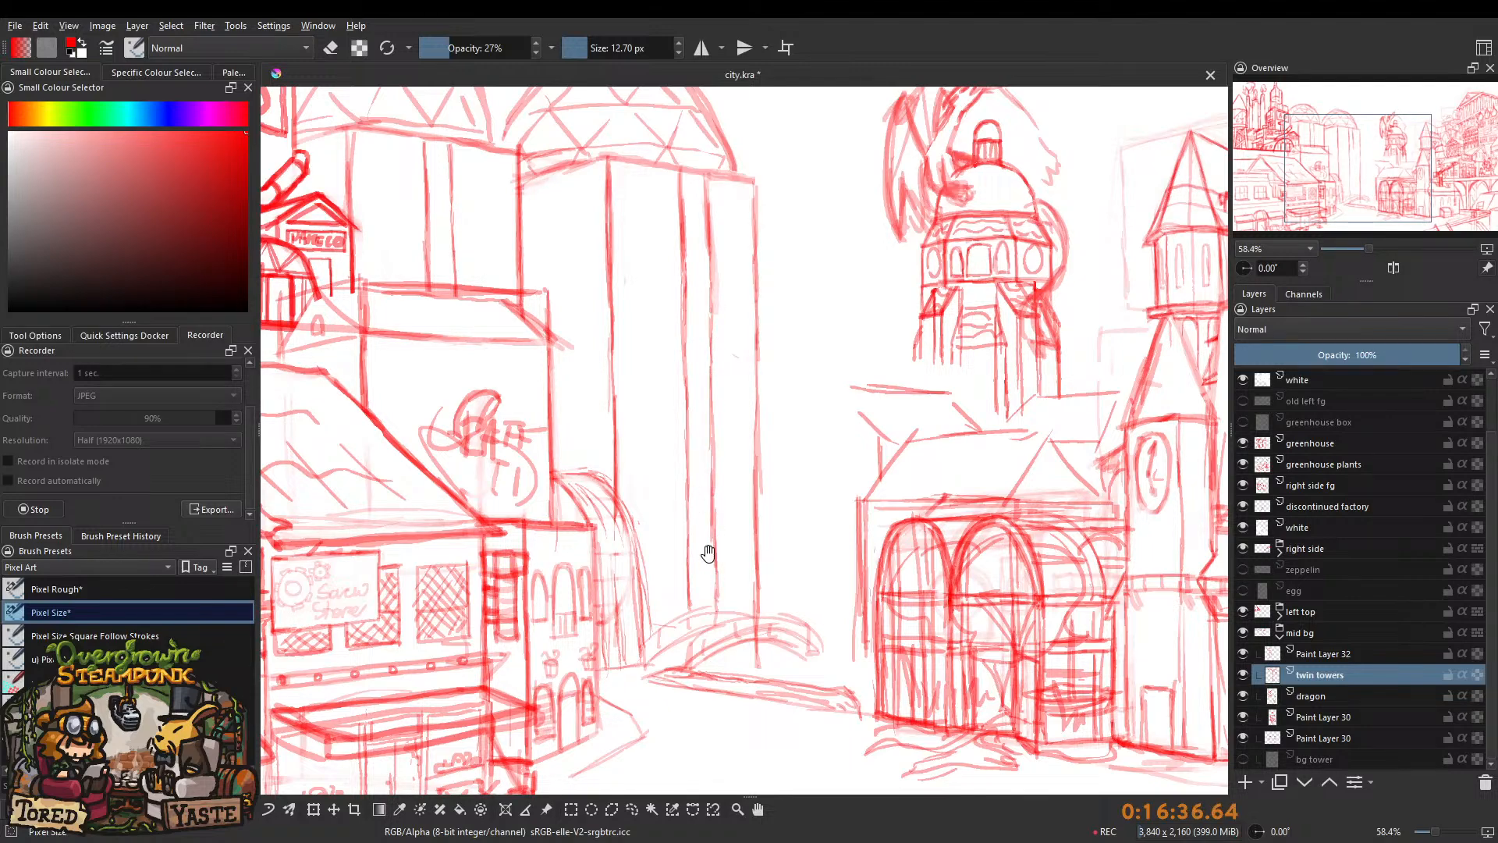
scroll(695, 538, down, 2)
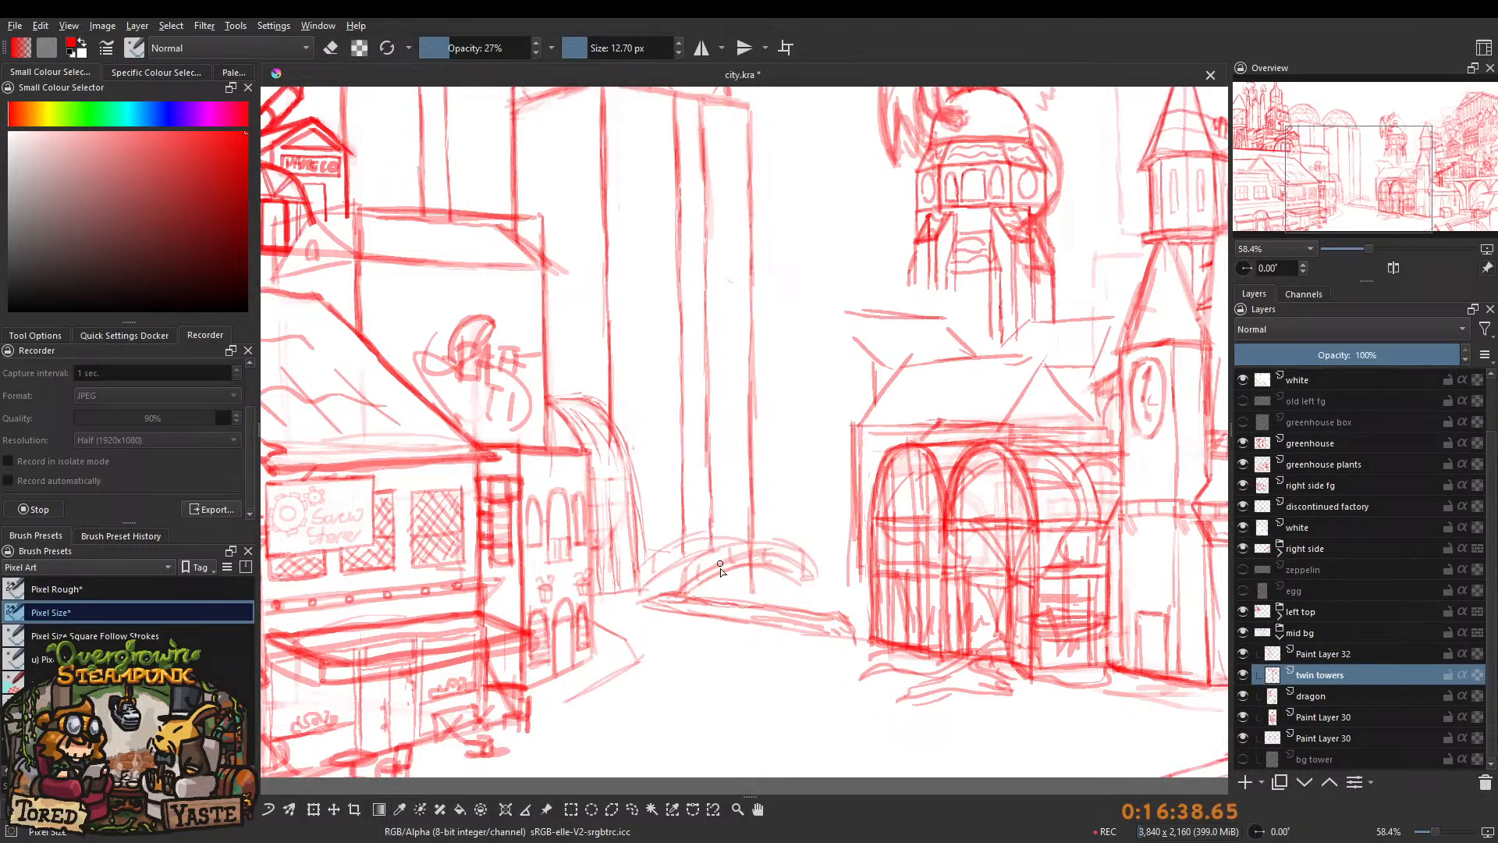
key(2)
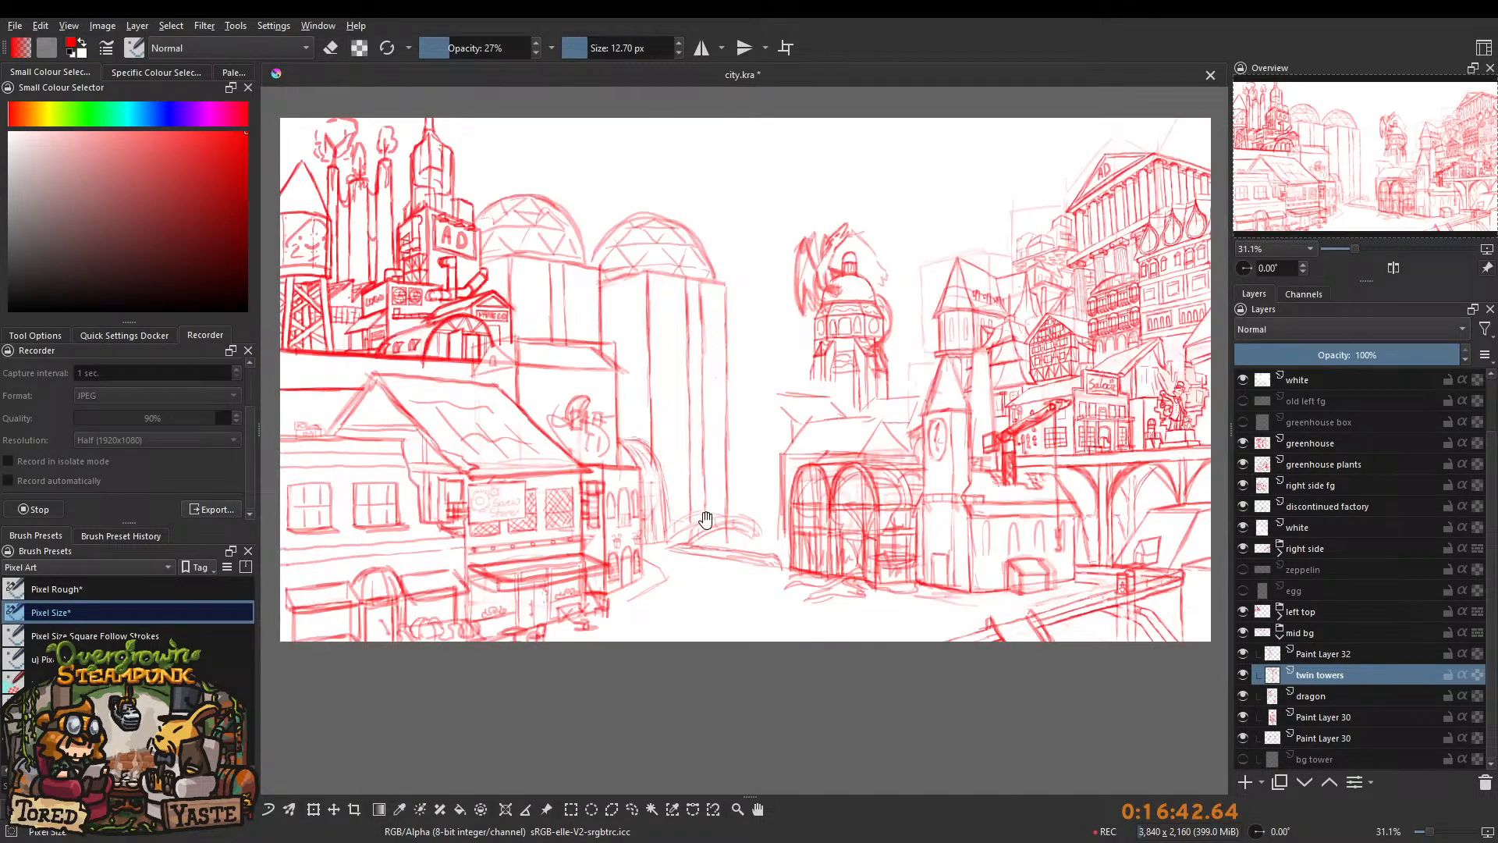
scroll(707, 513, up, 5)
drag(706, 491, 676, 426)
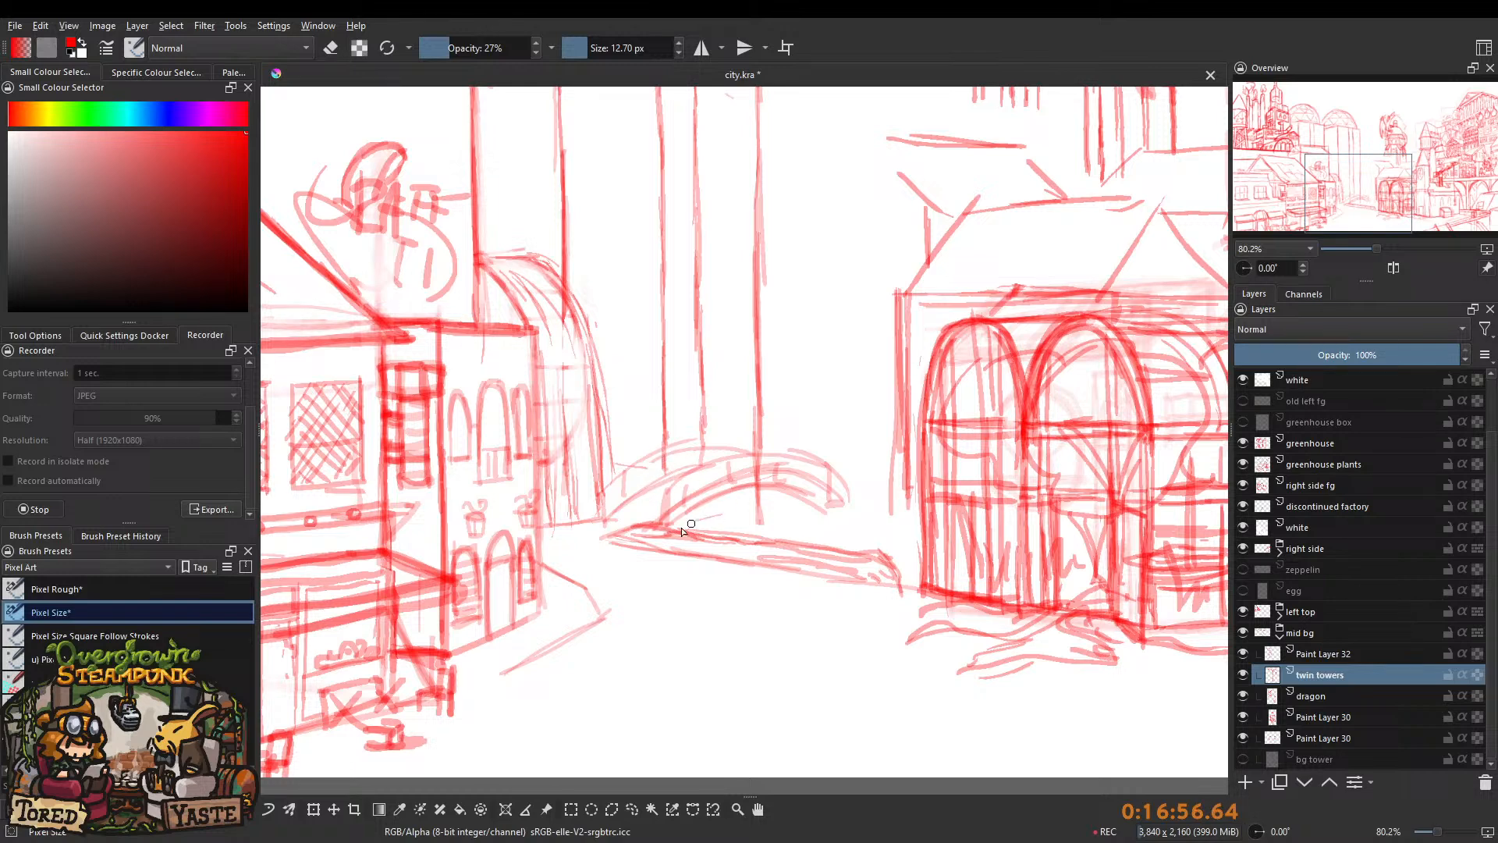
Draw the ledge's back edge along the ground from beneath the bridge arch to the greenhouse.
drag(675, 523, 762, 509)
scroll(754, 451, up, 2)
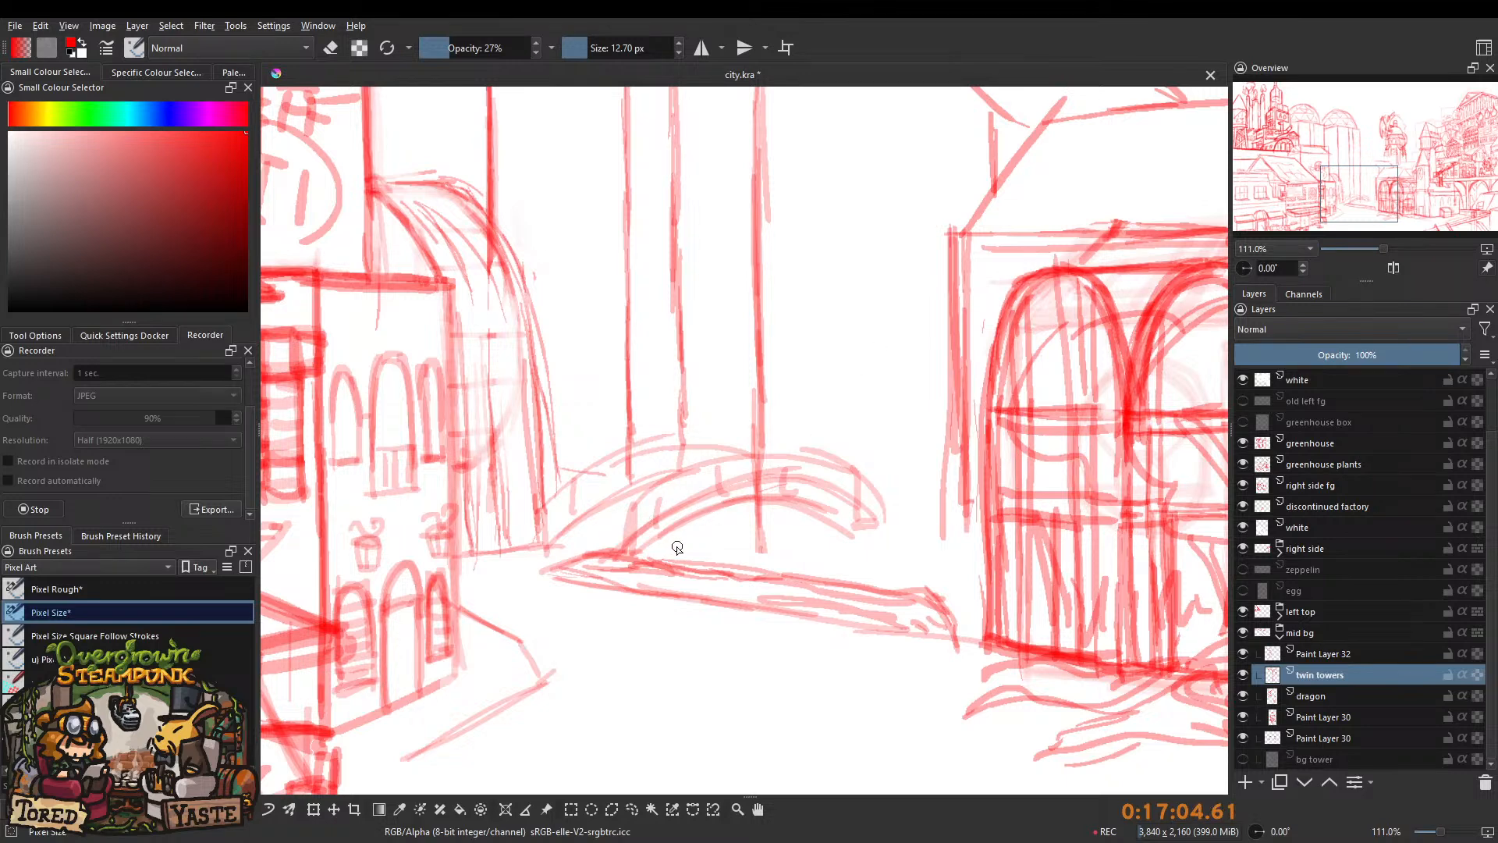
drag(645, 541, 987, 582)
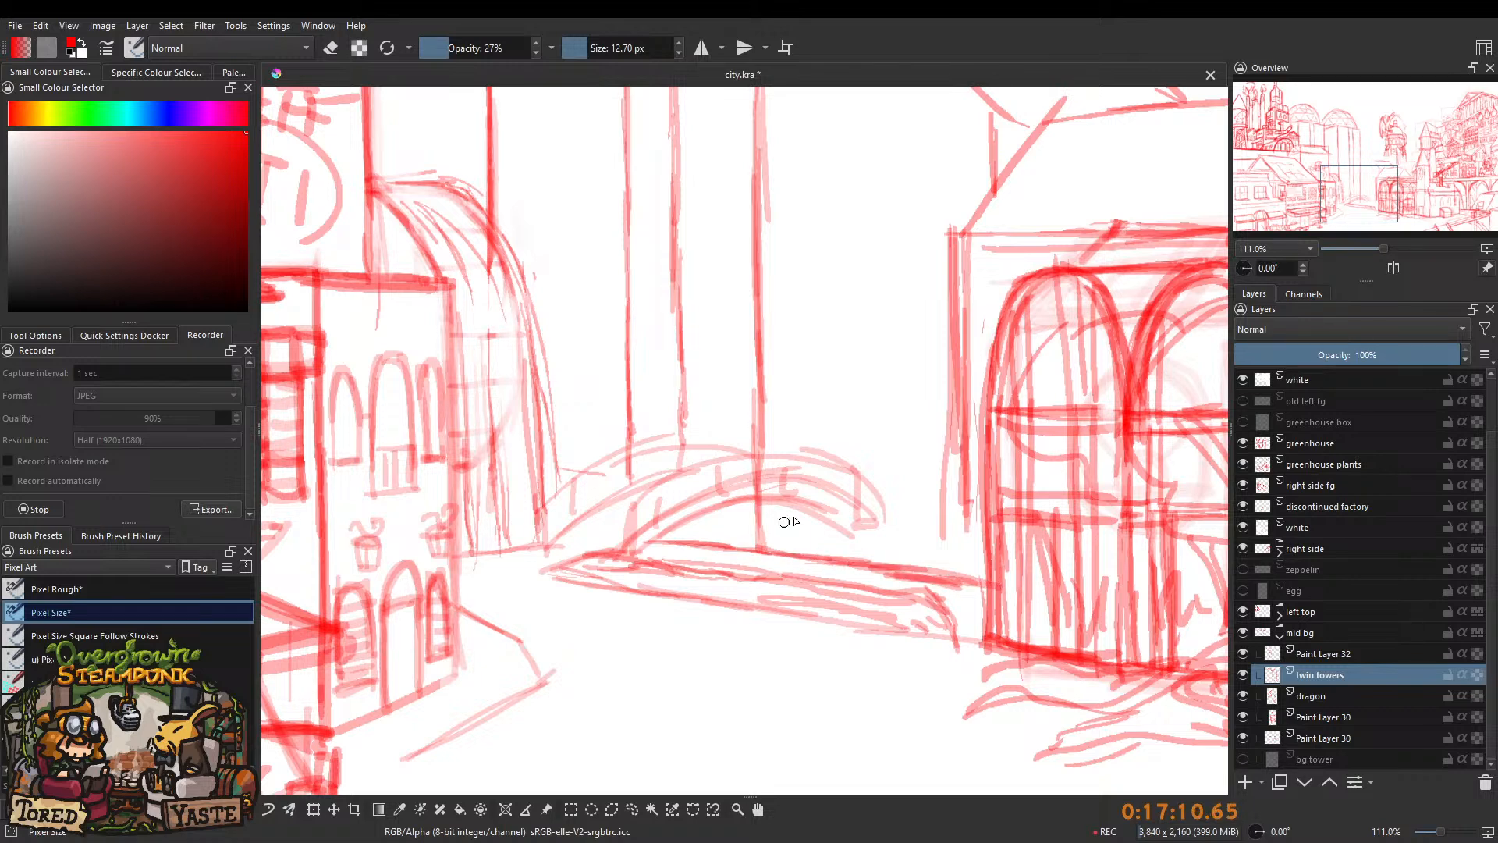
drag(754, 438, 701, 556)
mouse_move(785, 377)
mouse_down()
mouse_move(740, 419)
mouse_move(796, 398)
mouse_move(783, 367)
mouse_move(811, 375)
mouse_move(788, 383)
mouse_move(817, 395)
mouse_move(778, 402)
mouse_move(827, 450)
mouse_move(809, 407)
mouse_move(830, 394)
mouse_move(785, 366)
mouse_move(820, 365)
mouse_up()
scroll(858, 460, down, 4)
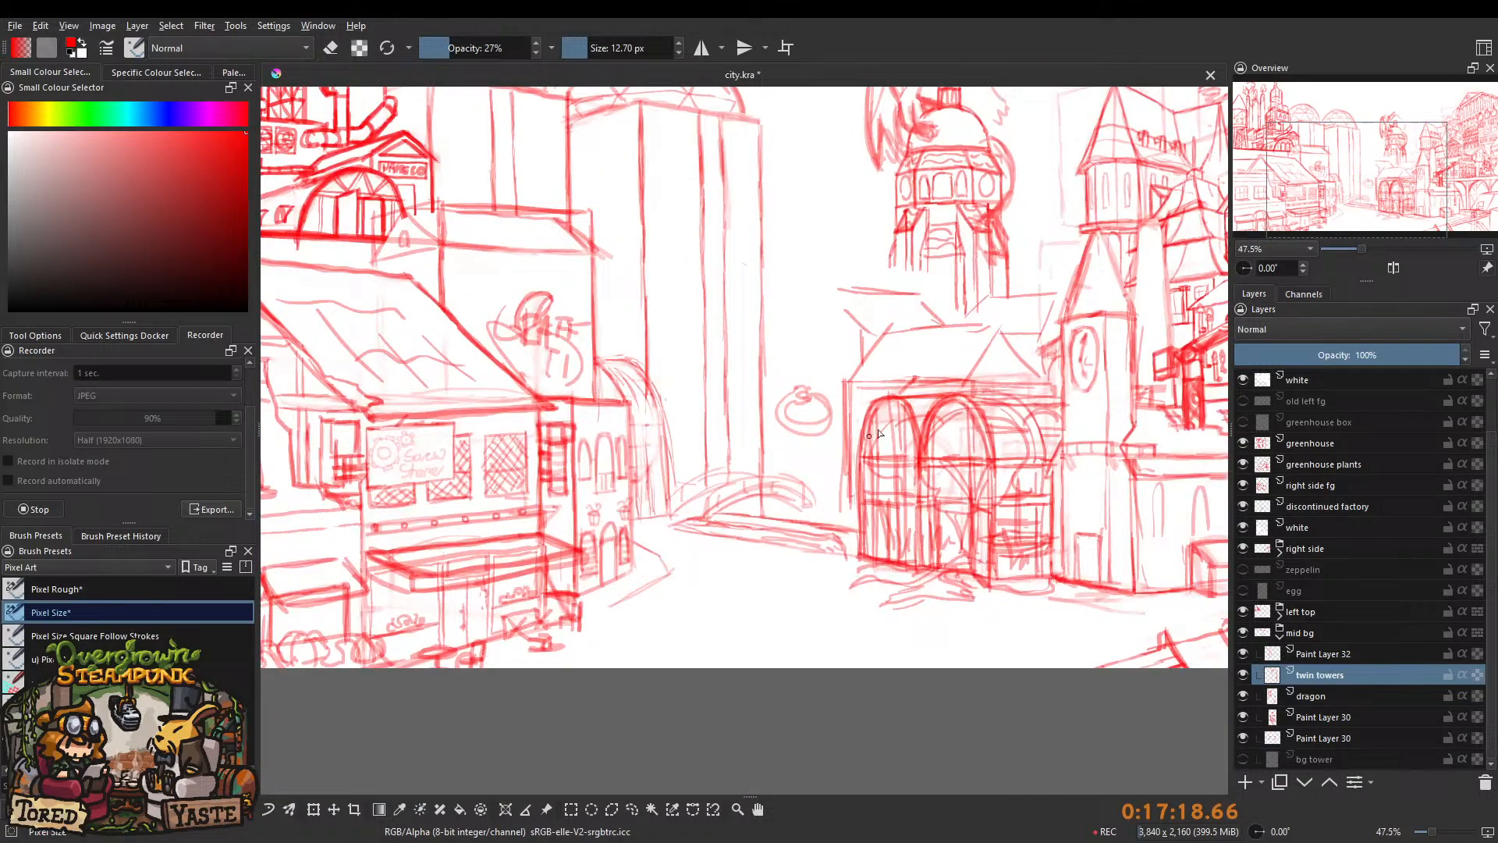
key(ctrl+z)
key(ctrl+z)
key(ctrl+z)
key(ctrl+z)
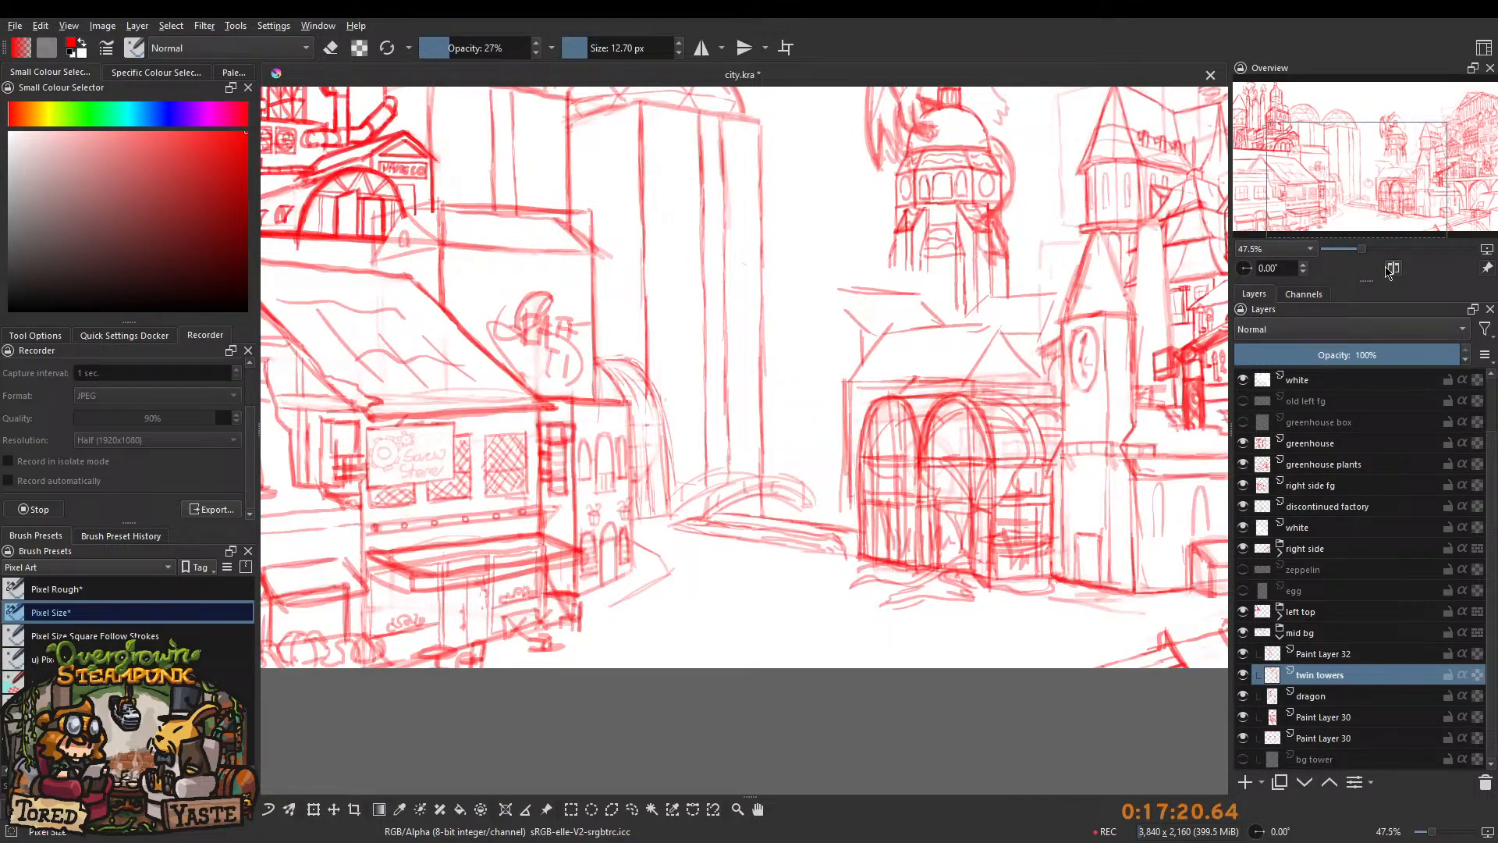
Erase the tower line's end under the bridge arch and draw a short horizontal ledge line there with a 9.75 px brush.
scroll(792, 511, up, 4)
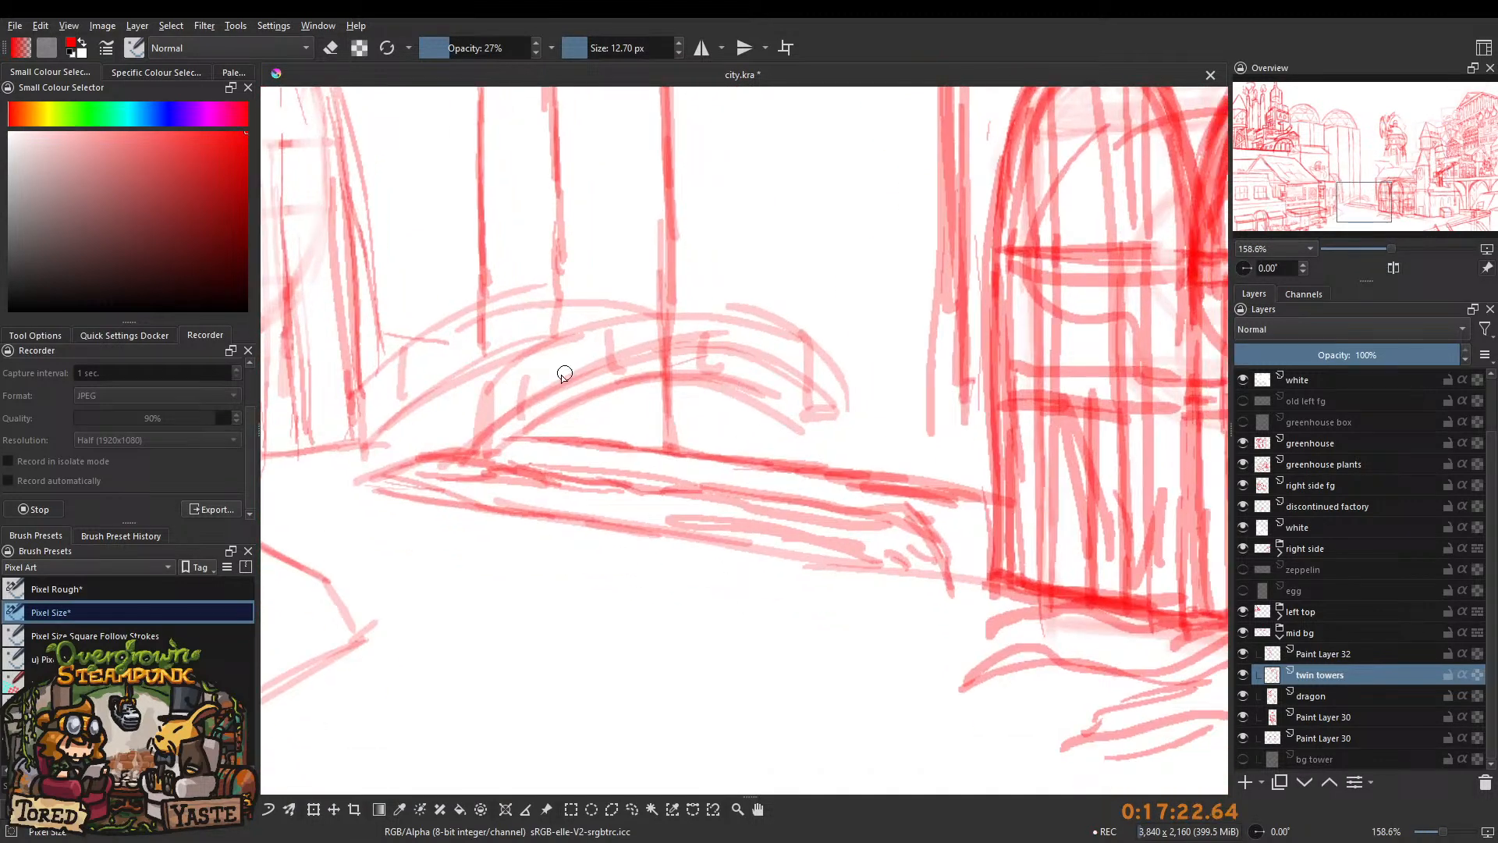
key(e)
mouse_move(600, 396)
shift+mouse_down()
mouse_move(711, 434)
mouse_move(578, 428)
shift+mouse_up()
key(e)
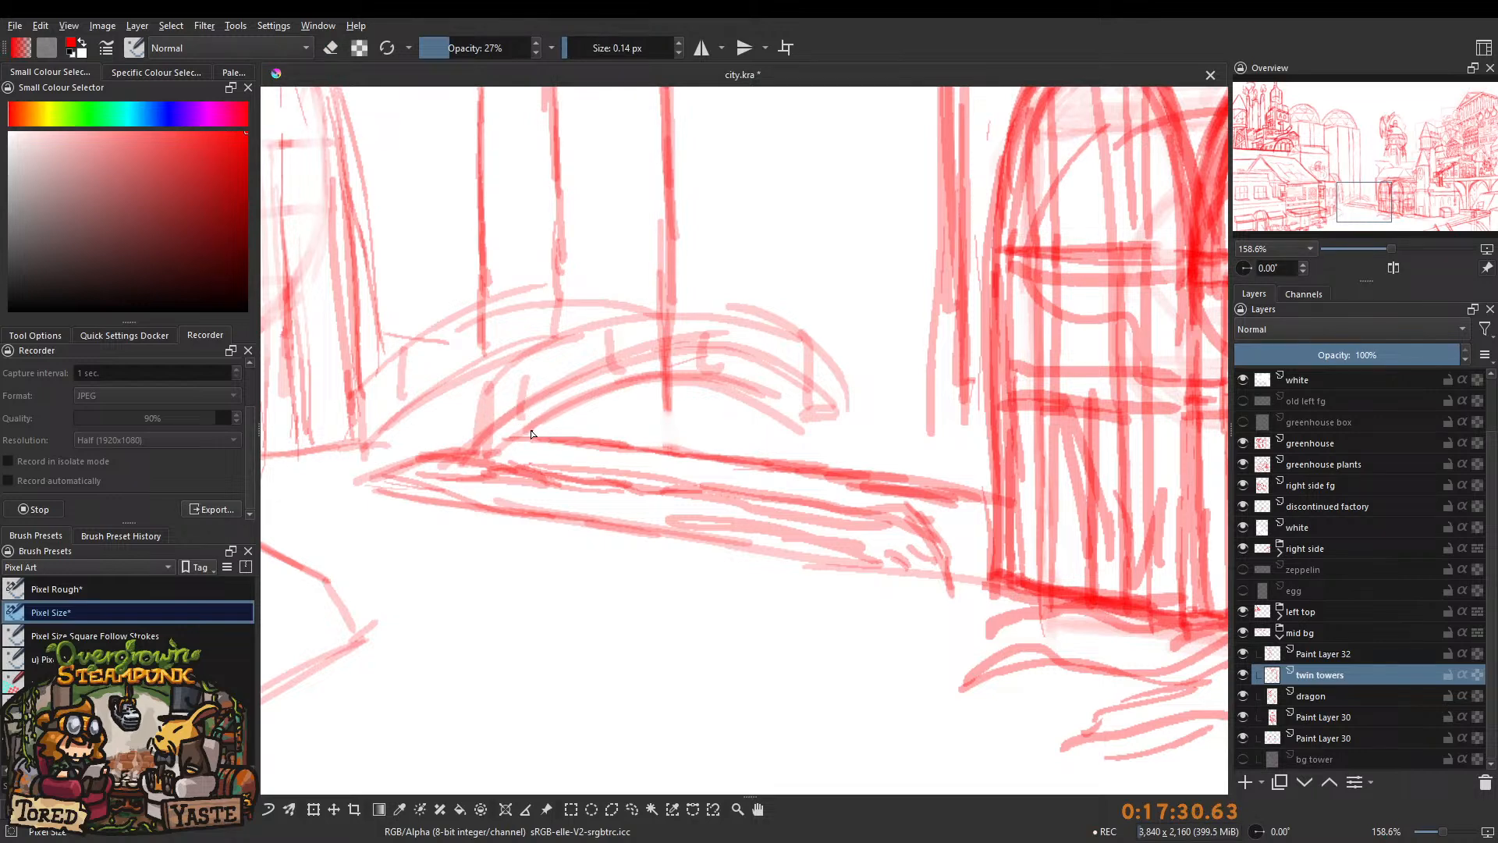
mouse_move(527, 439)
shift+mouse_down()
mouse_move(518, 425)
mouse_move(664, 429)
shift+mouse_up()
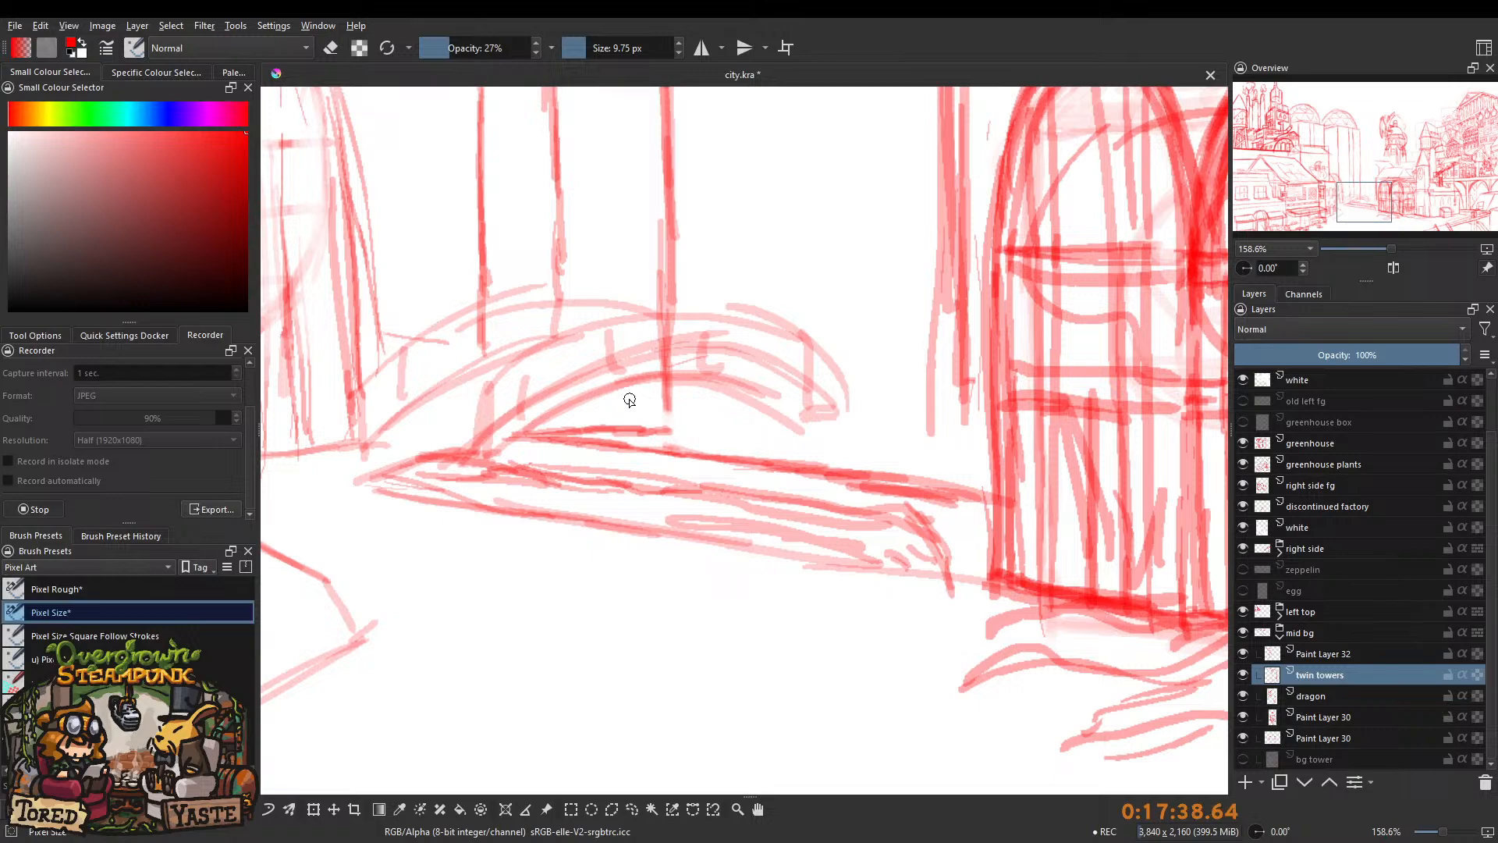
mouse_move(668, 407)
mouse_down()
mouse_move(662, 475)
mouse_move(662, 380)
mouse_move(658, 406)
mouse_up()
Thin the nearer tower's doubled vertical line just above and across the bridge with the eraser at 27% opacity.
key(e)
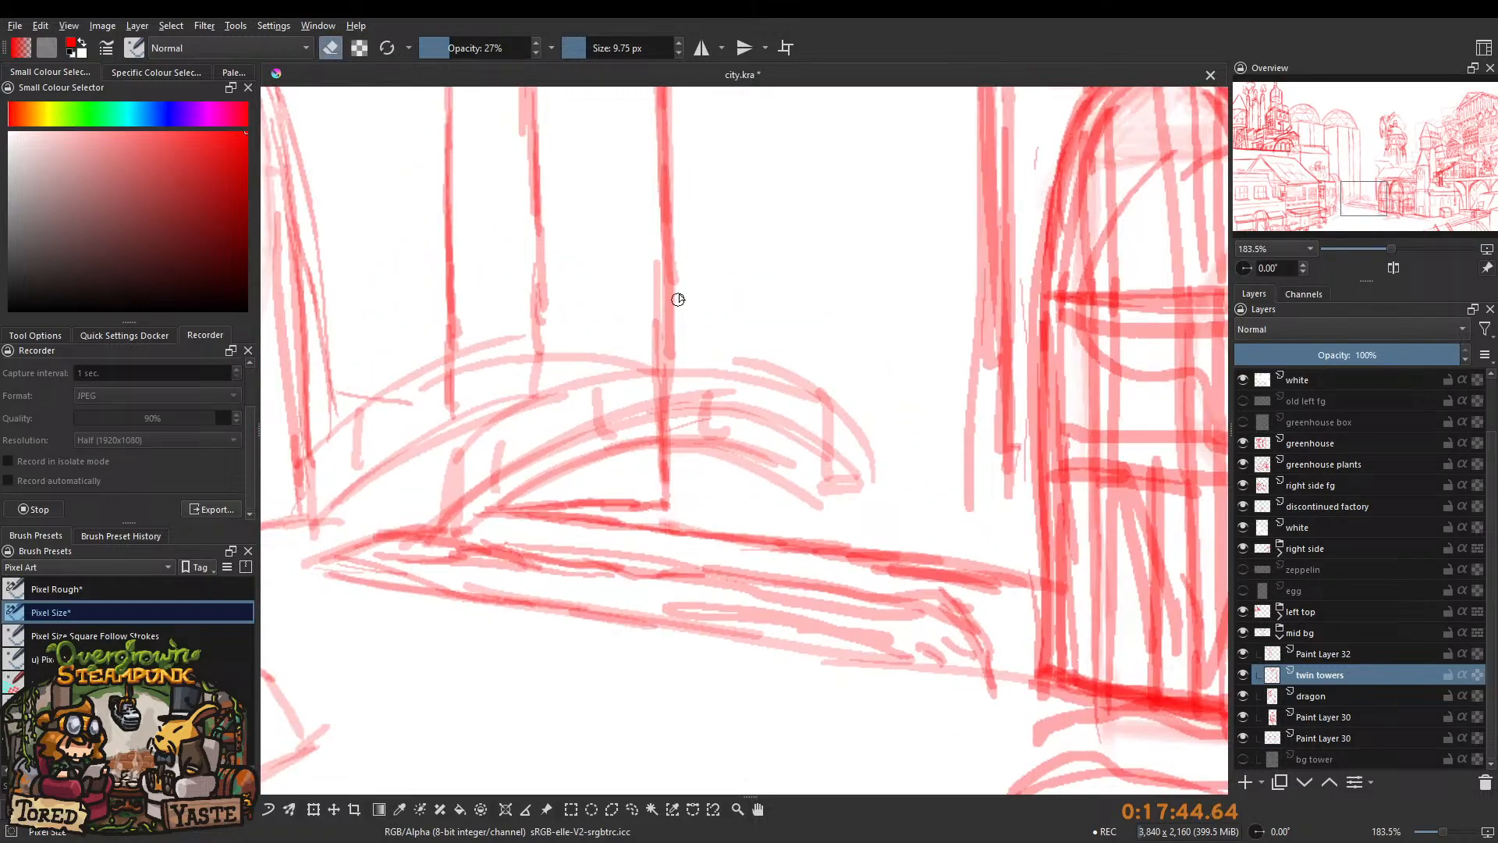
mouse_move(674, 332)
mouse_down()
mouse_move(671, 414)
mouse_move(671, 314)
mouse_move(668, 425)
mouse_up()
drag(646, 401, 658, 401)
drag(661, 324, 649, 451)
drag(639, 263, 651, 434)
drag(651, 433, 631, 374)
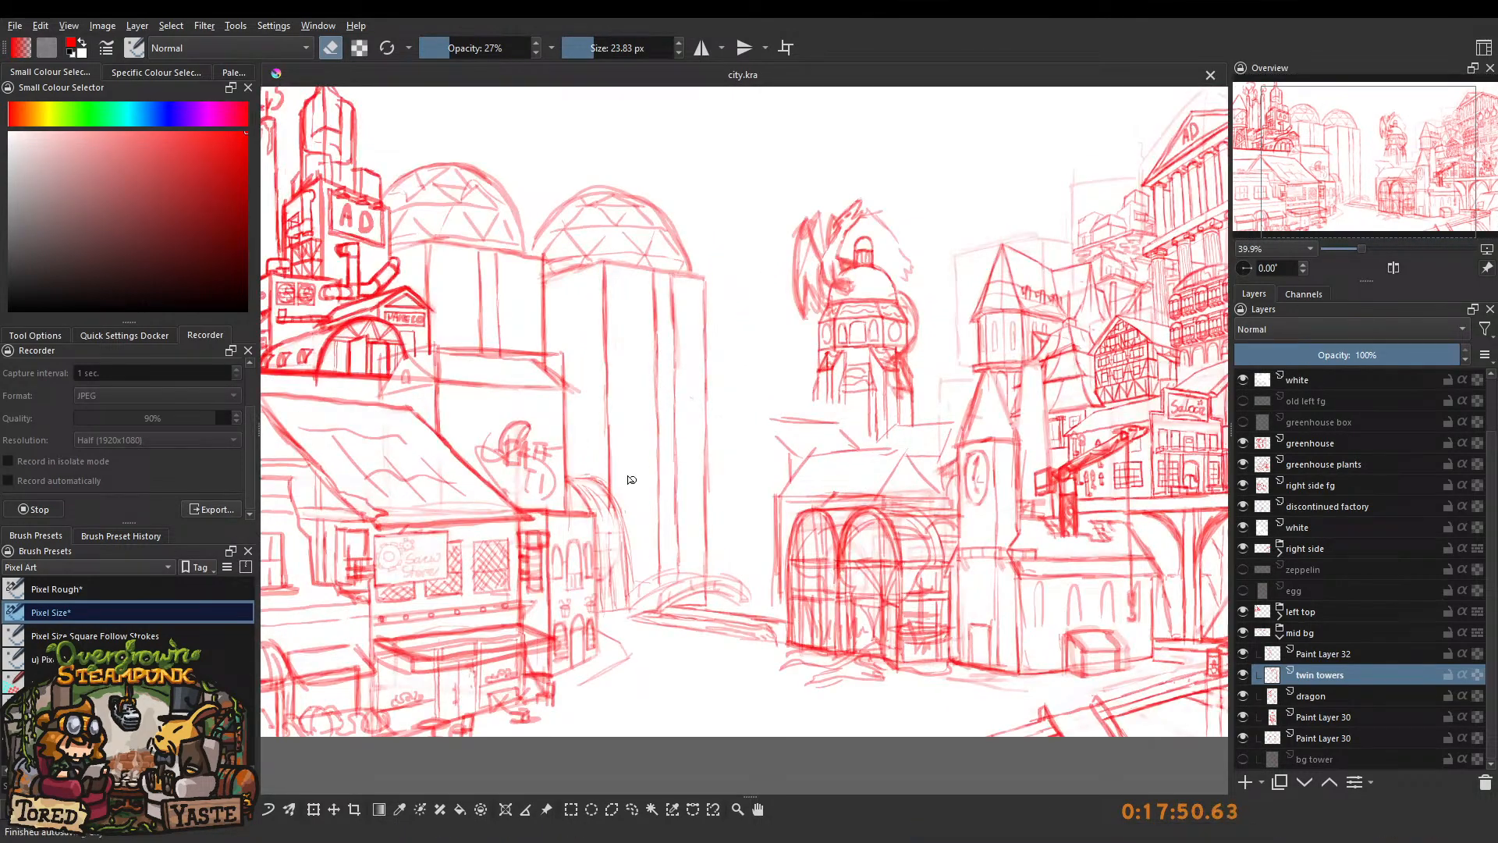
Hide and reshow Paint Layer 32 to check which lines it holds, and look over the towers and bridge.
scroll(582, 608, up, 3)
drag(579, 551, 575, 467)
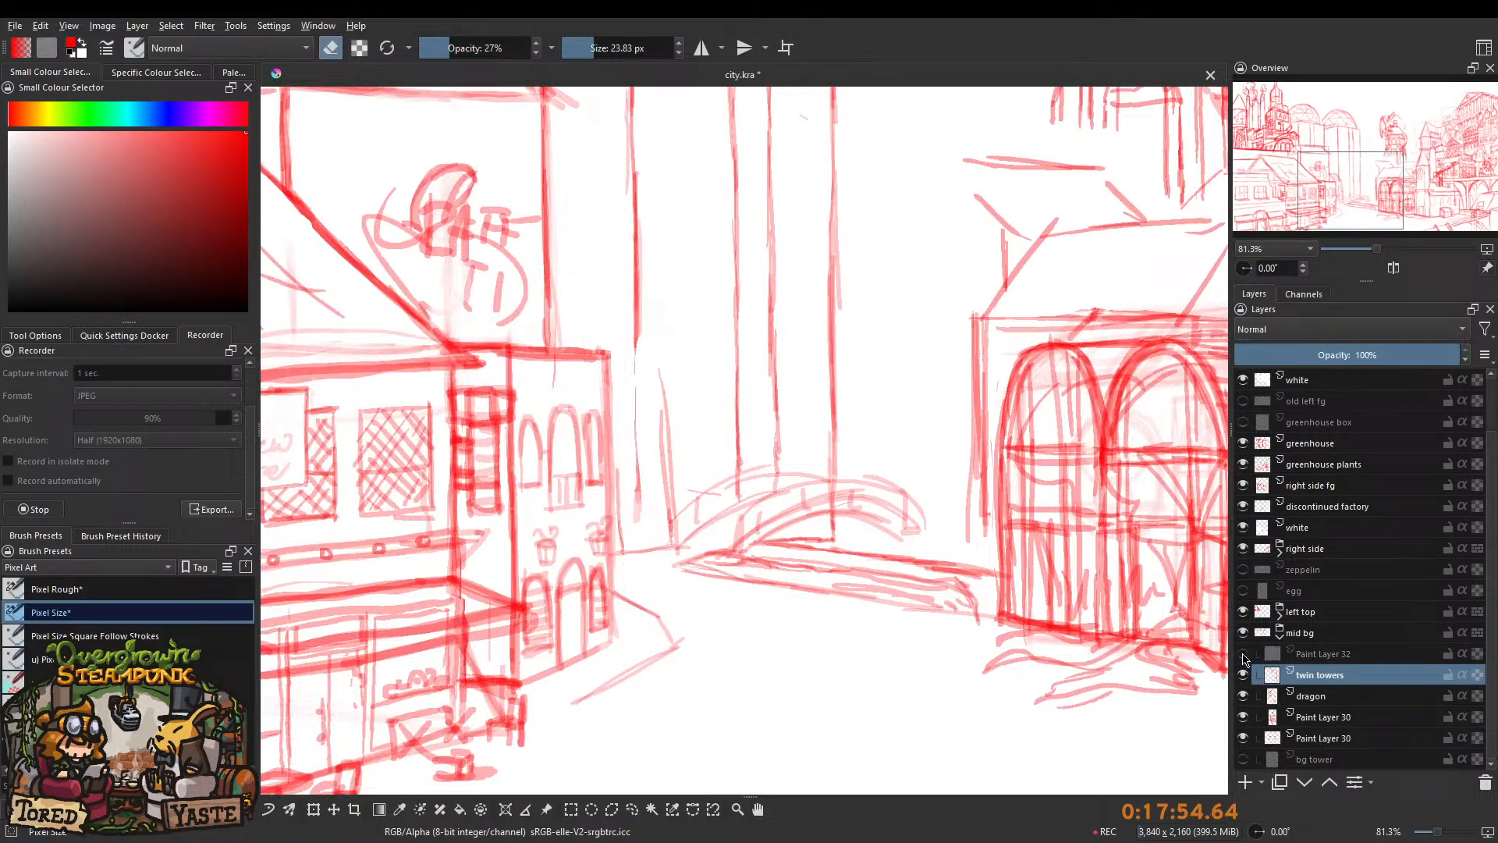
click(1324, 653)
key(bracketleft)
key(bracketleft)
key(bracketleft)
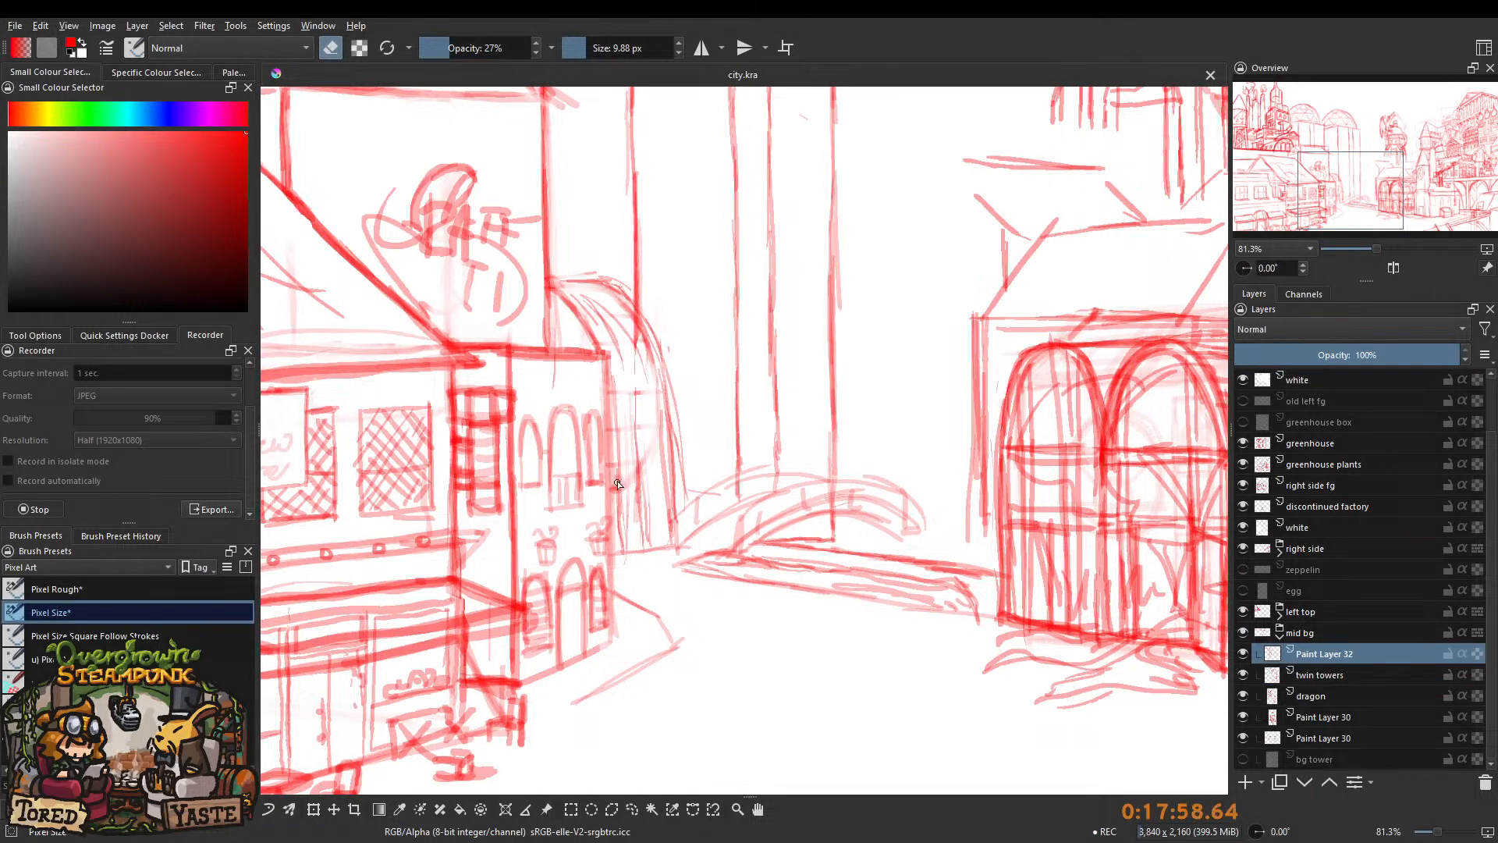
scroll(618, 484, down, 3)
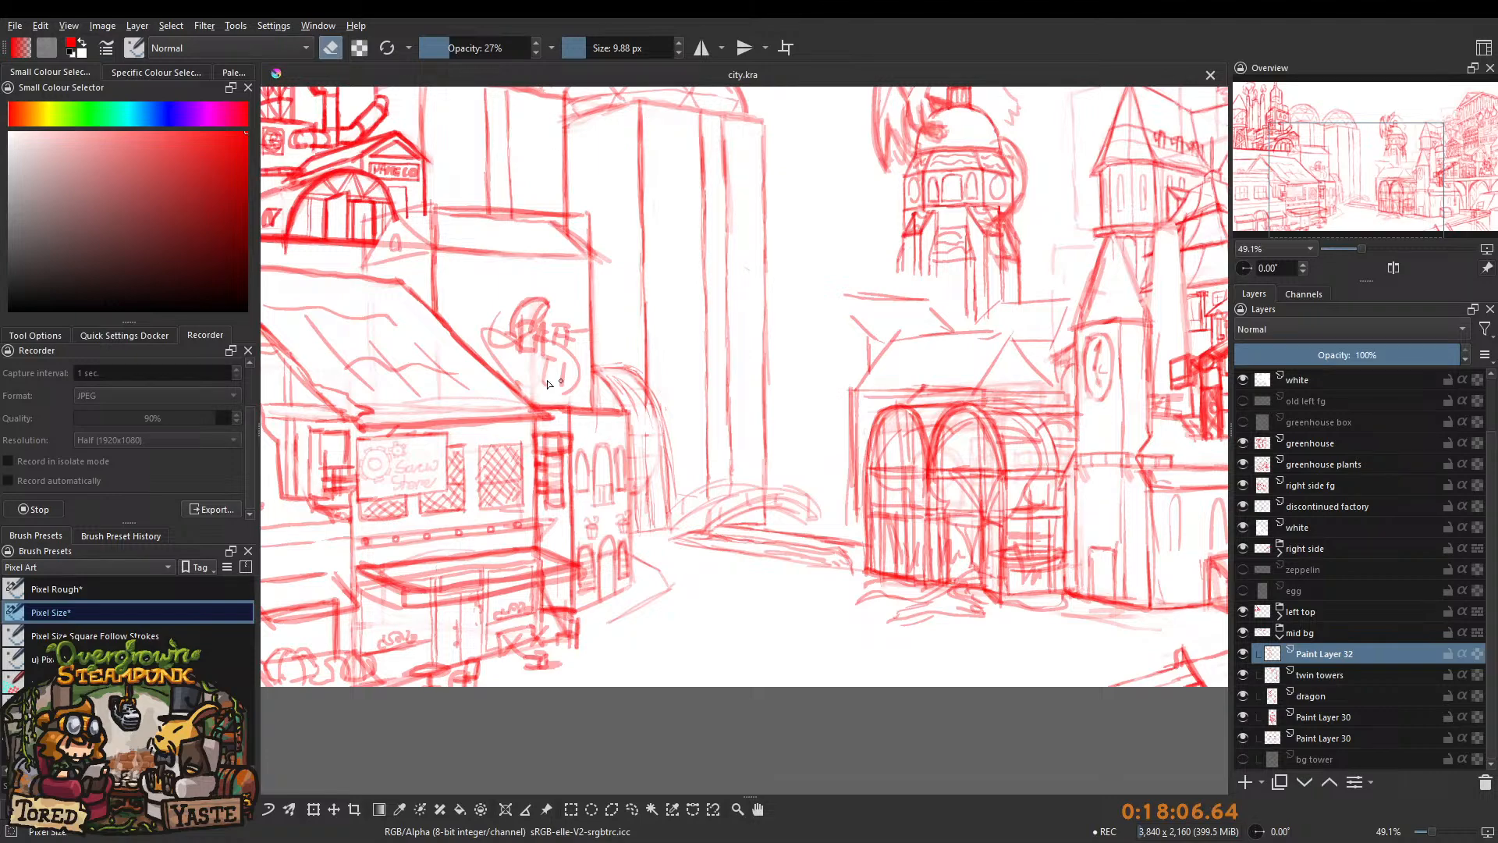
scroll(669, 394, down, 2)
scroll(633, 421, up, 3)
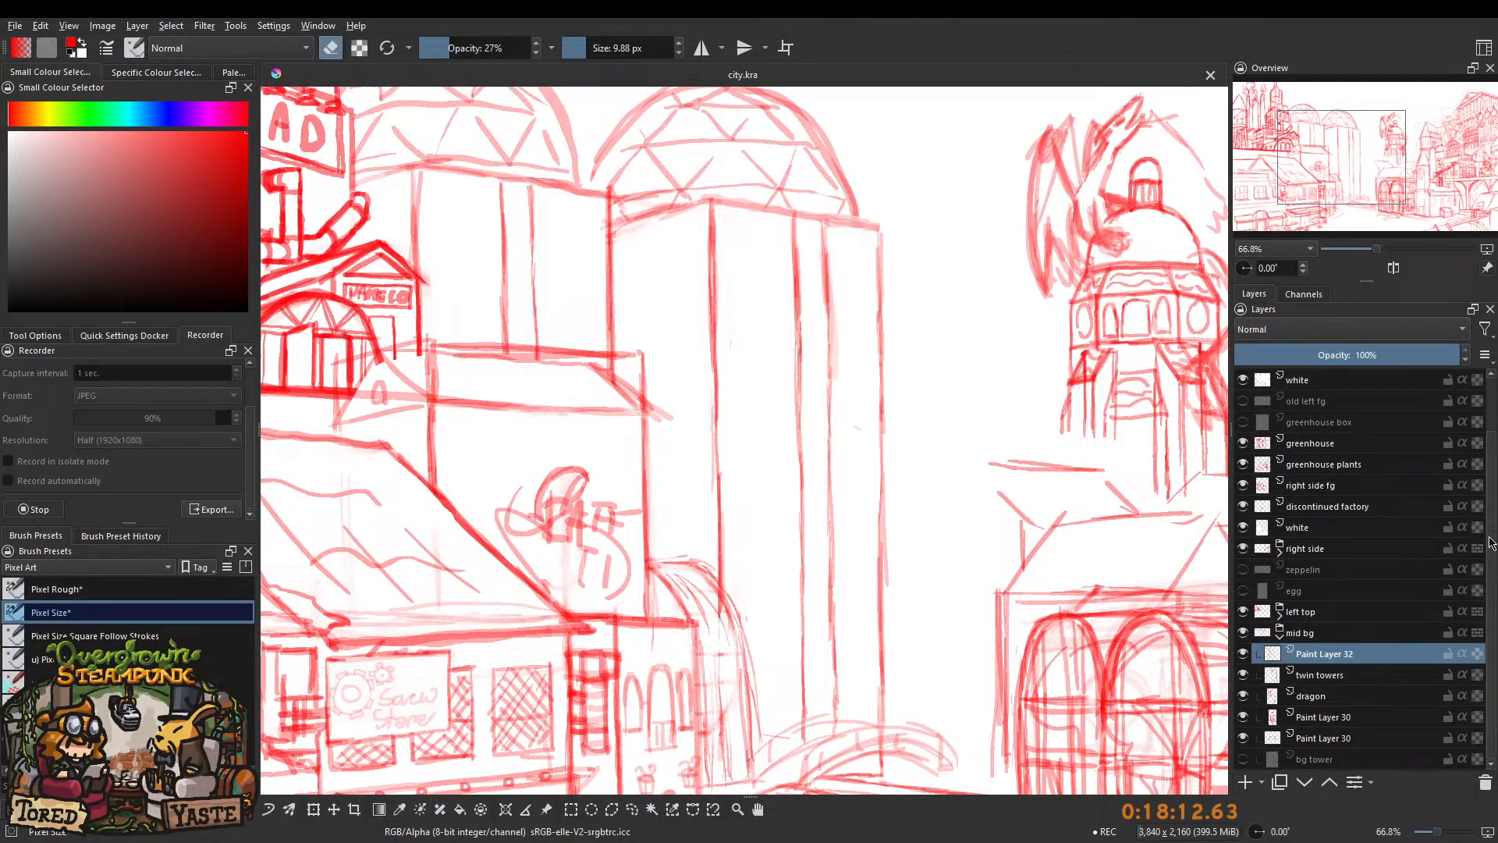
Erase the two inner vertical lines of the farther twin tower on the "twin towers" layer, with the eraser at 100% opacity.
click(1358, 680)
mouse_move(700, 372)
mouse_down()
mouse_move(706, 431)
mouse_move(663, 384)
mouse_move(647, 408)
mouse_move(612, 409)
mouse_move(706, 553)
mouse_up()
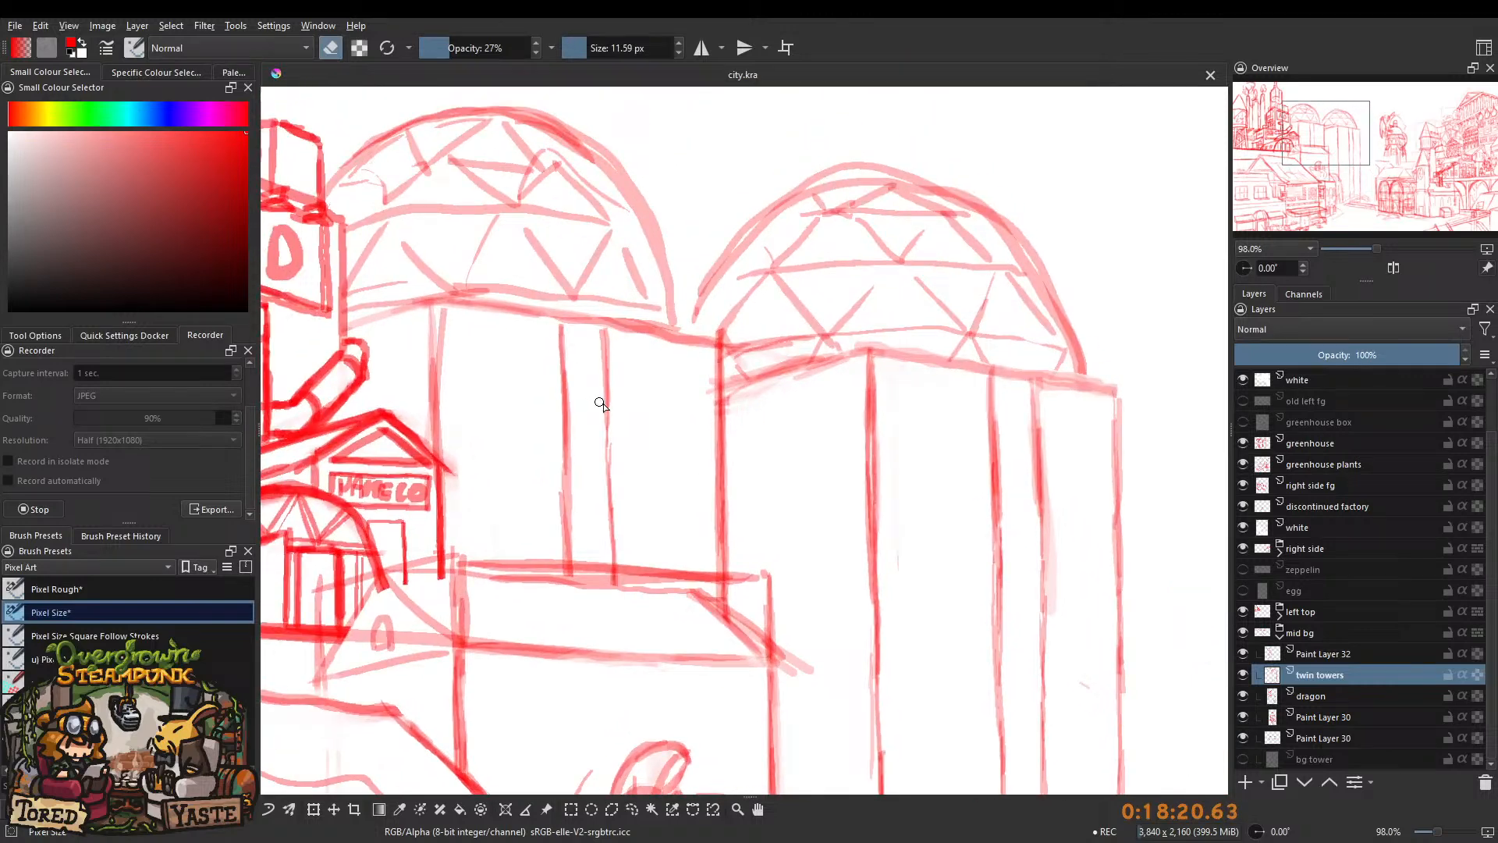
drag(646, 415, 589, 441)
drag(554, 366, 578, 338)
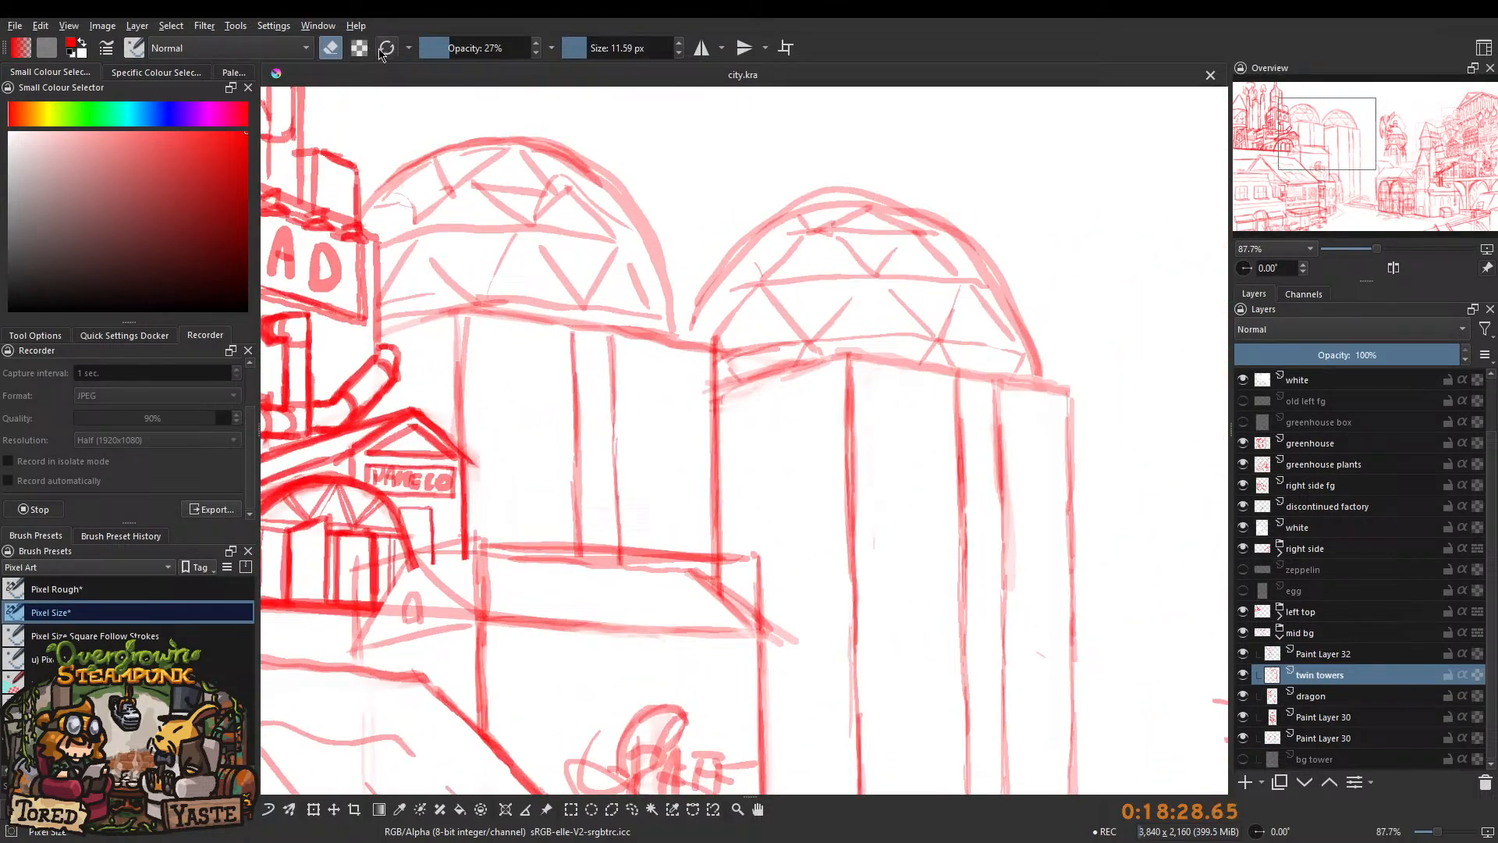
drag(484, 48, 581, 37)
mouse_move(566, 352)
mouse_down()
mouse_move(598, 346)
mouse_move(583, 338)
mouse_move(559, 360)
mouse_move(587, 359)
mouse_move(572, 336)
mouse_move(573, 540)
mouse_move(592, 531)
mouse_move(618, 572)
mouse_move(616, 348)
mouse_up()
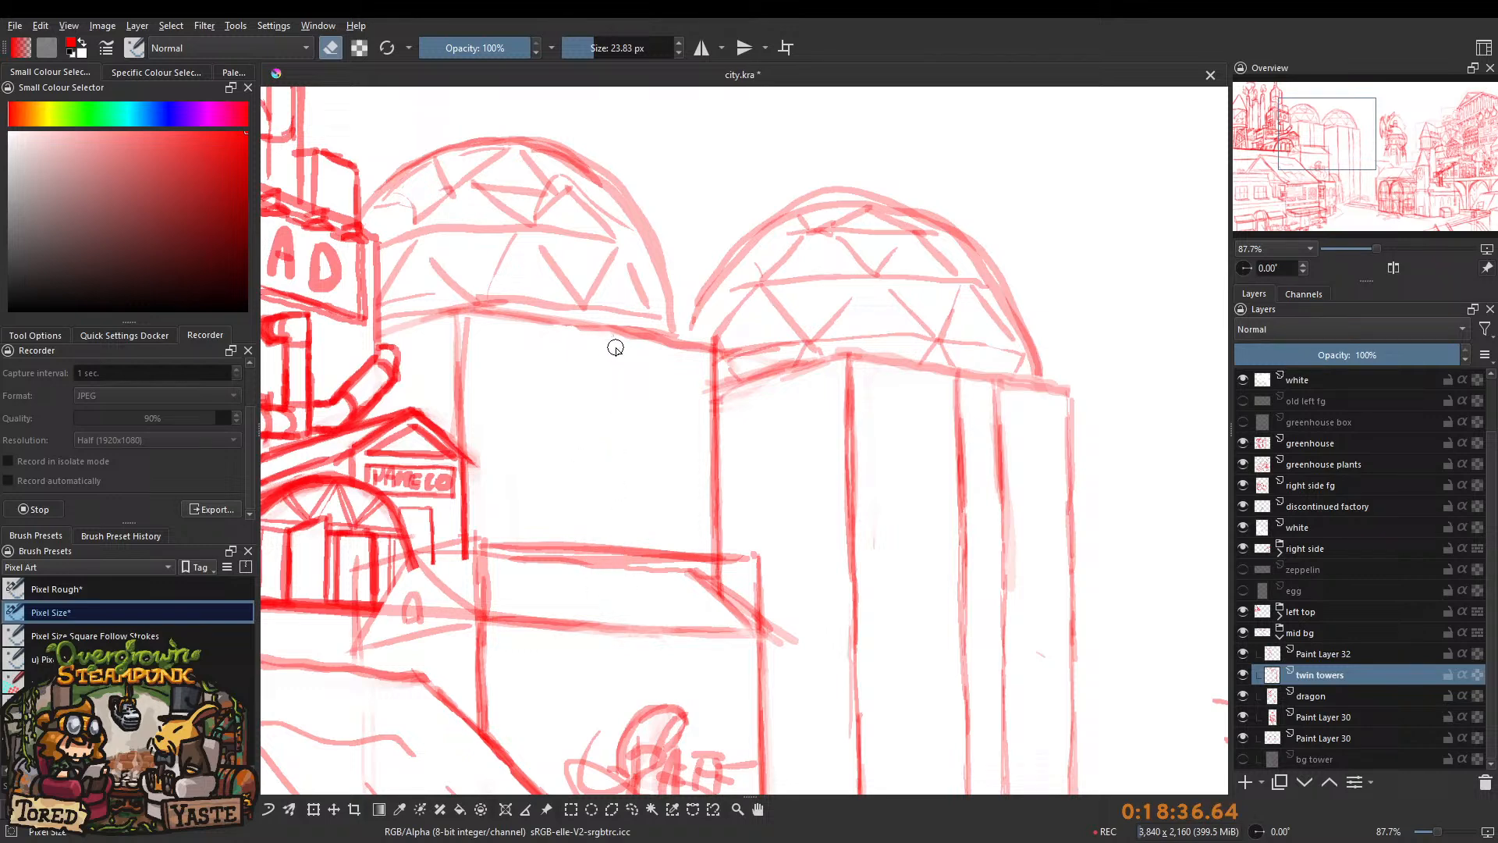
Redraw the farther tower's two inner vertical lines more lightly, drawing at 16% opacity with a brush of about 8 to 9 px.
click(331, 48)
click(598, 48)
click(437, 48)
mouse_move(546, 350)
mouse_down()
mouse_move(536, 359)
mouse_move(576, 324)
mouse_move(579, 543)
mouse_up()
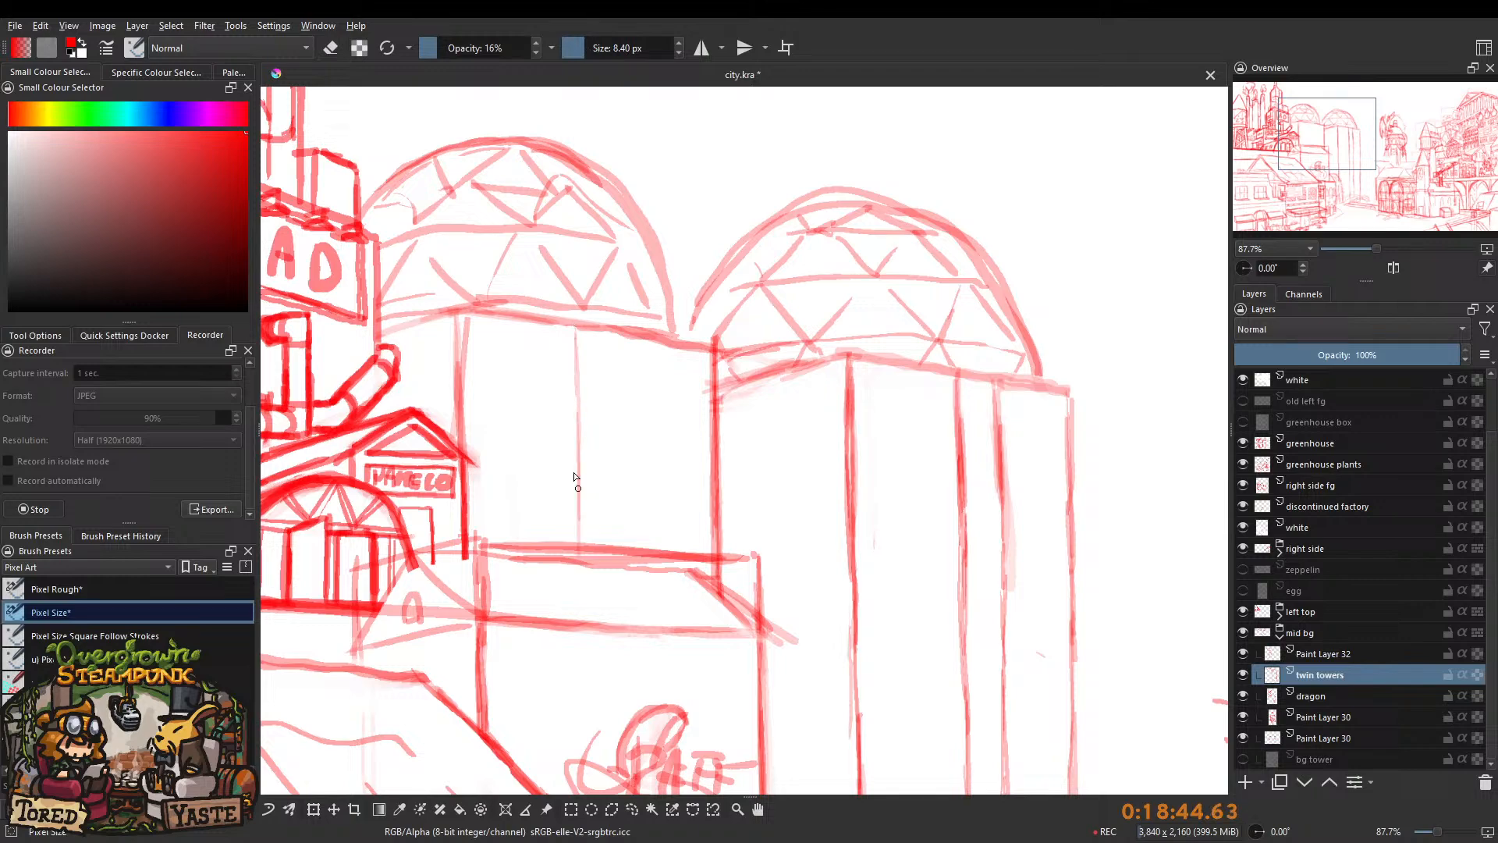
drag(615, 337, 621, 543)
drag(618, 428, 622, 550)
drag(589, 347, 580, 424)
mouse_move(590, 329)
mouse_down()
mouse_move(599, 294)
mouse_move(581, 578)
mouse_up()
drag(615, 356, 625, 593)
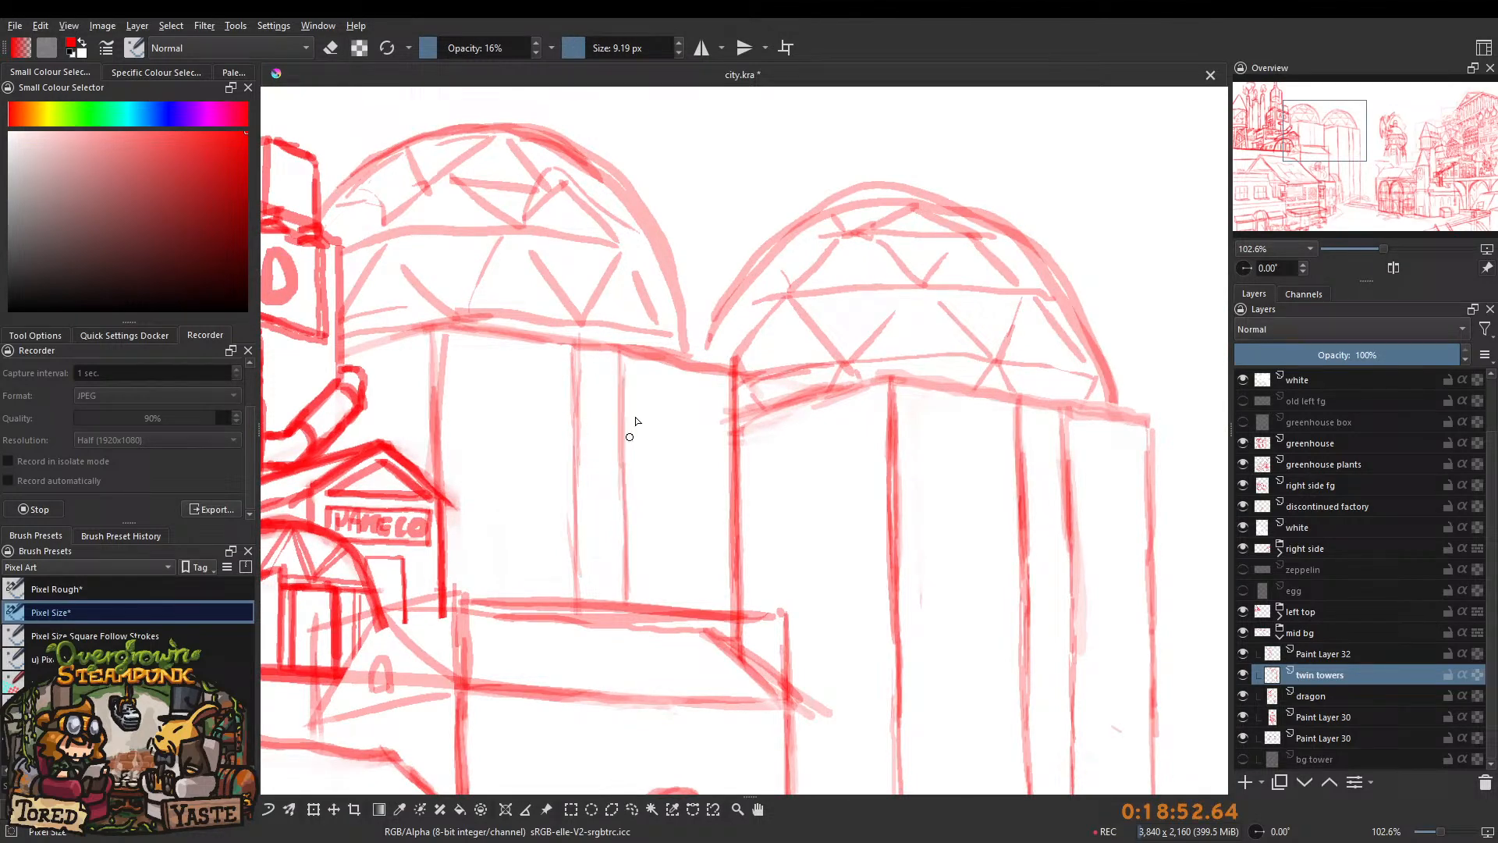
Lighten the farther tower's outer vertical edge with the eraser, first at 16% and 30.64 px, finally at 38% and 13.80 px.
drag(543, 377, 518, 431)
key(e)
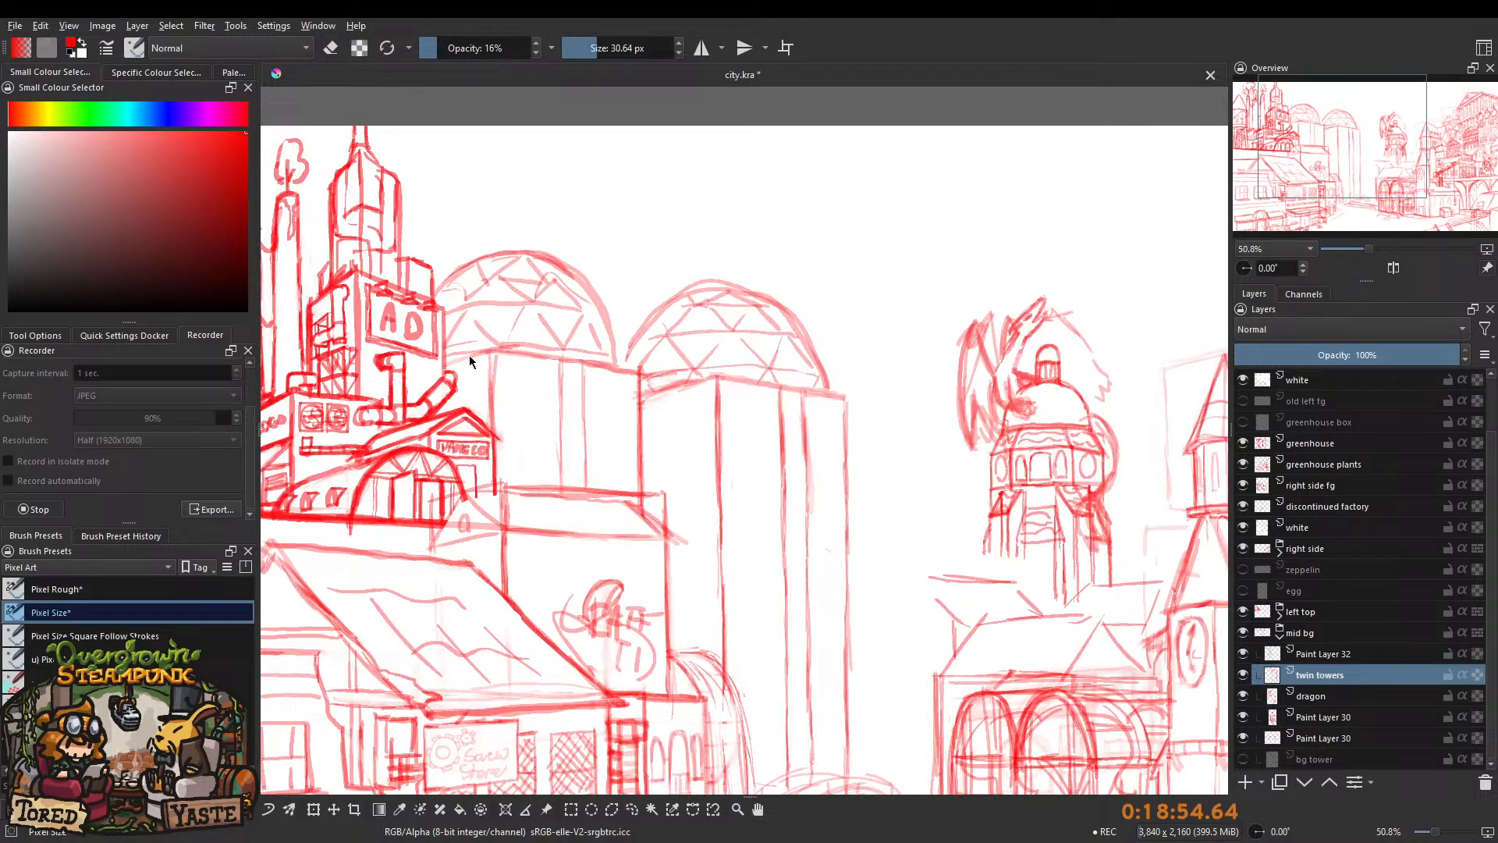
mouse_move(479, 368)
mouse_down()
mouse_move(512, 323)
mouse_move(526, 585)
mouse_up()
drag(516, 429, 516, 477)
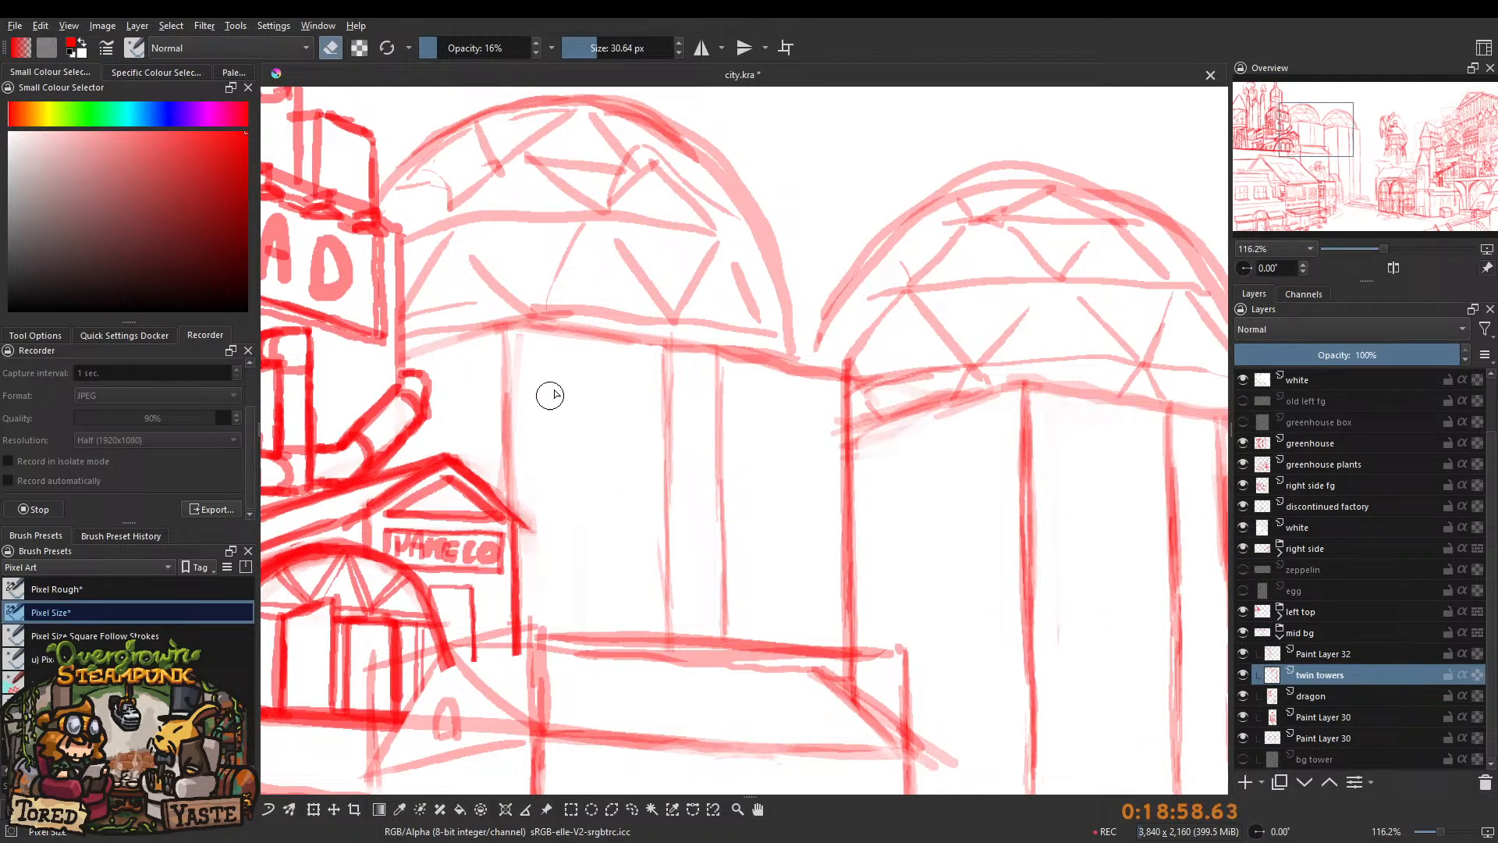
mouse_move(511, 347)
mouse_down()
mouse_move(523, 448)
mouse_move(516, 346)
mouse_up()
drag(539, 372, 526, 372)
click(461, 48)
key(bracketleft)
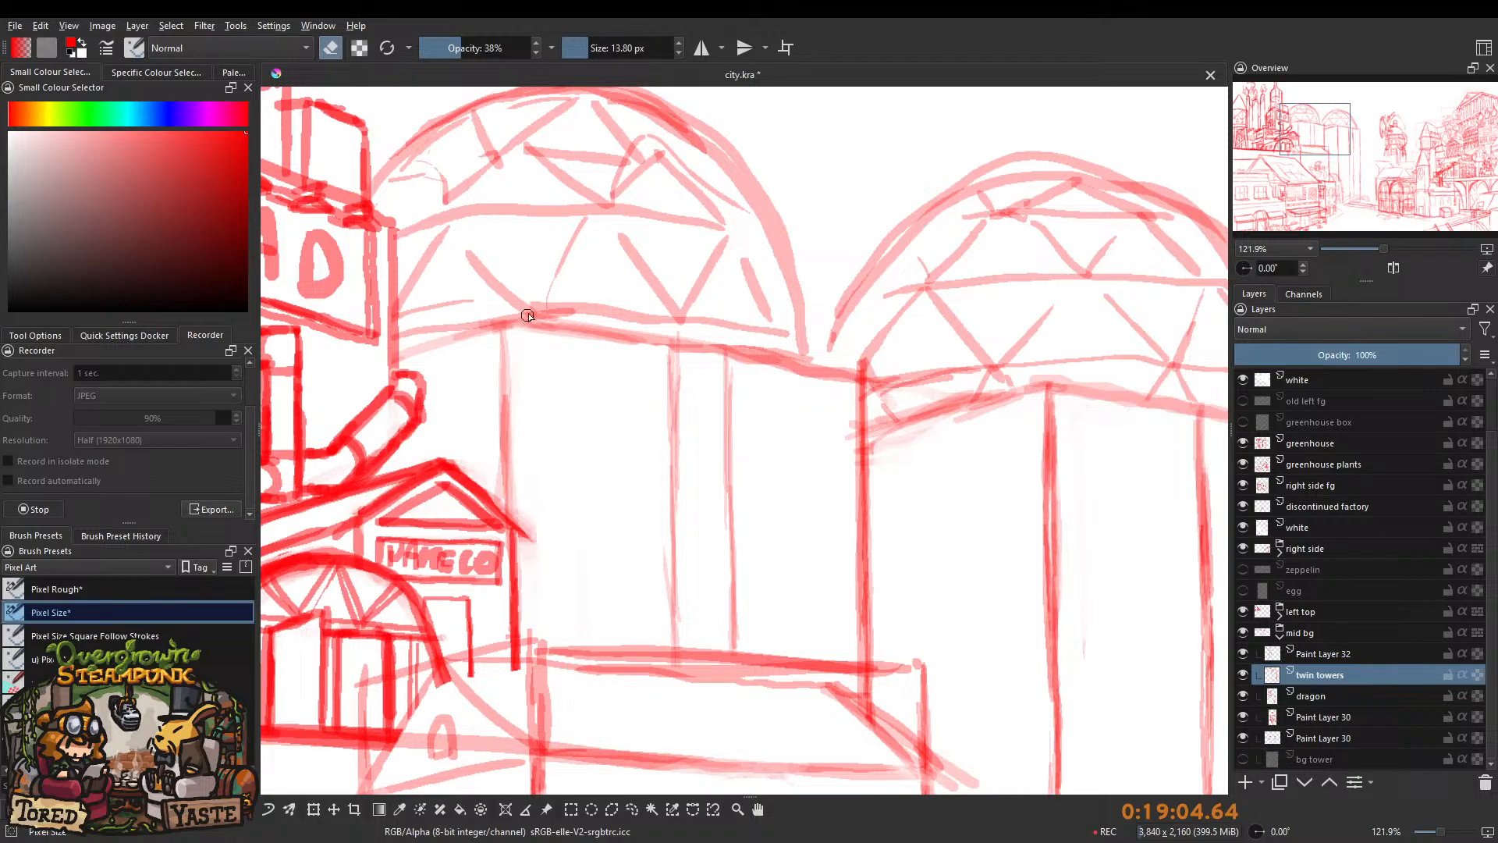
drag(534, 279, 533, 421)
Switch back to drawing at 25% opacity and 9.85 px, and add a new paint layer beneath "twin towers".
click(336, 51)
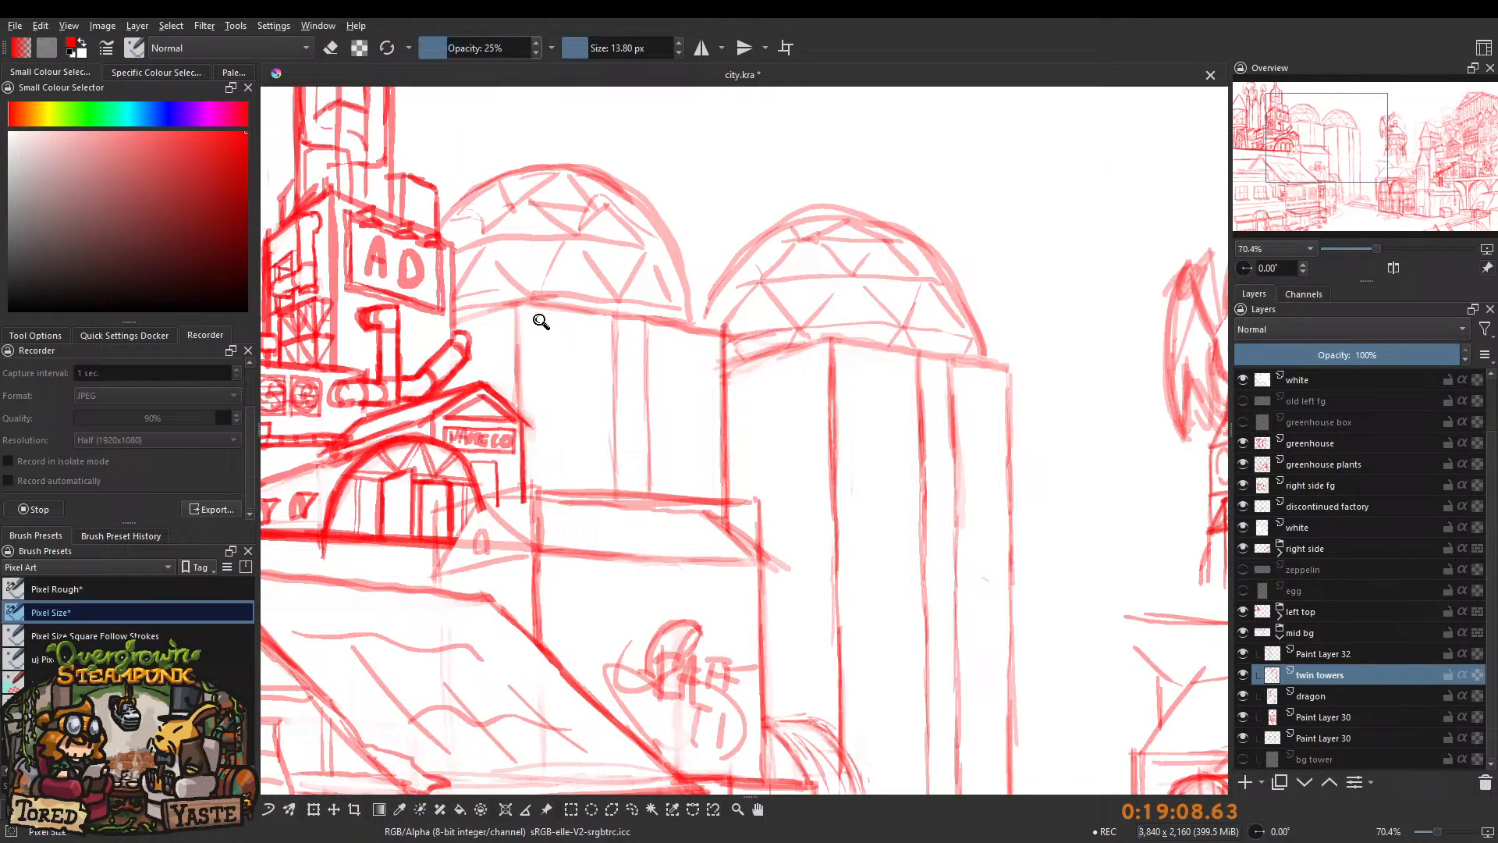
scroll(543, 317, up, 2)
key([)
key([)
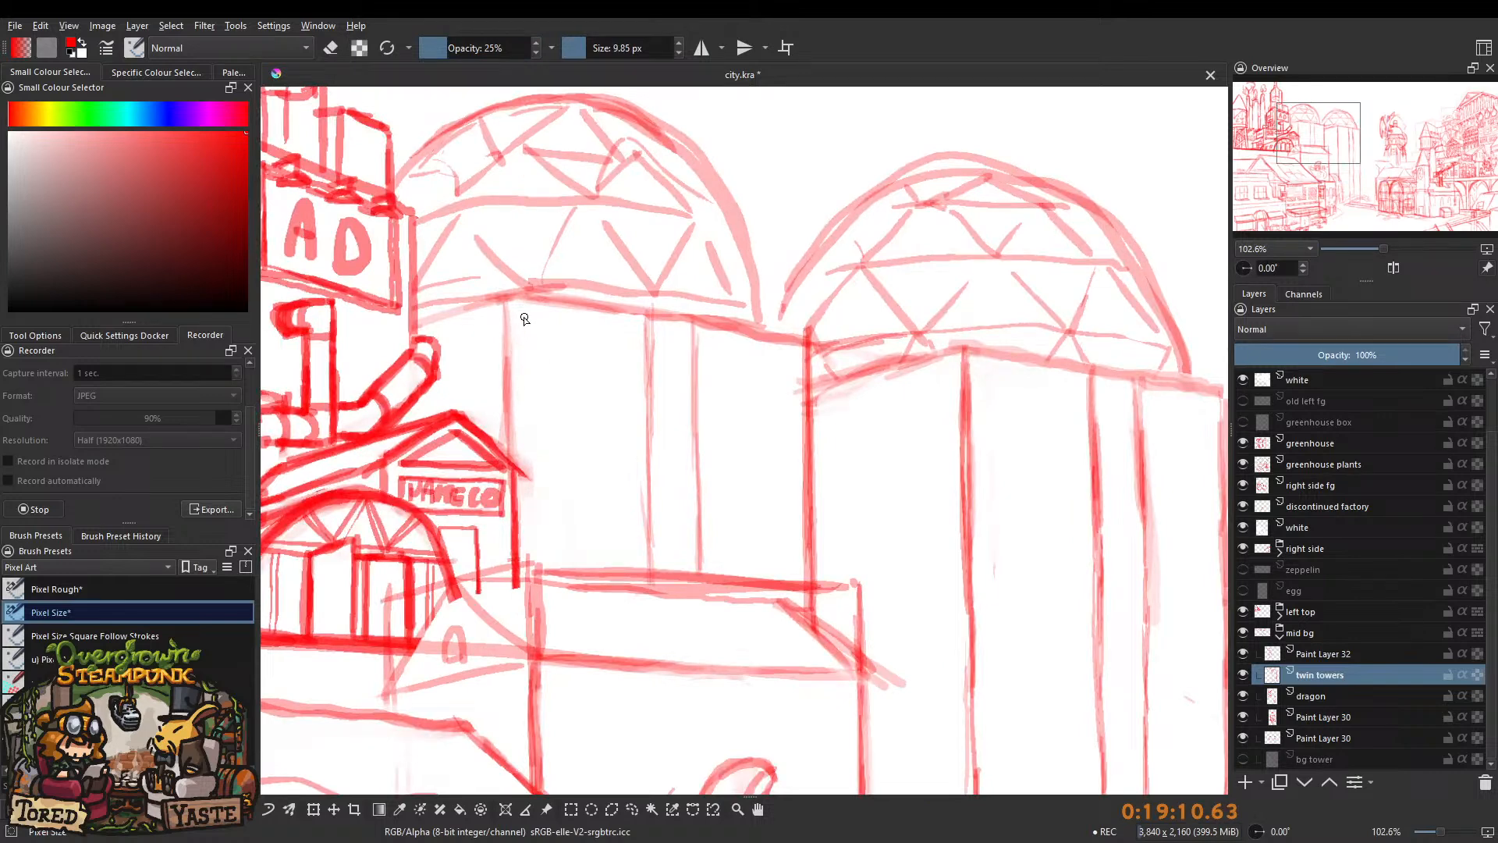
scroll(524, 318, up, 2)
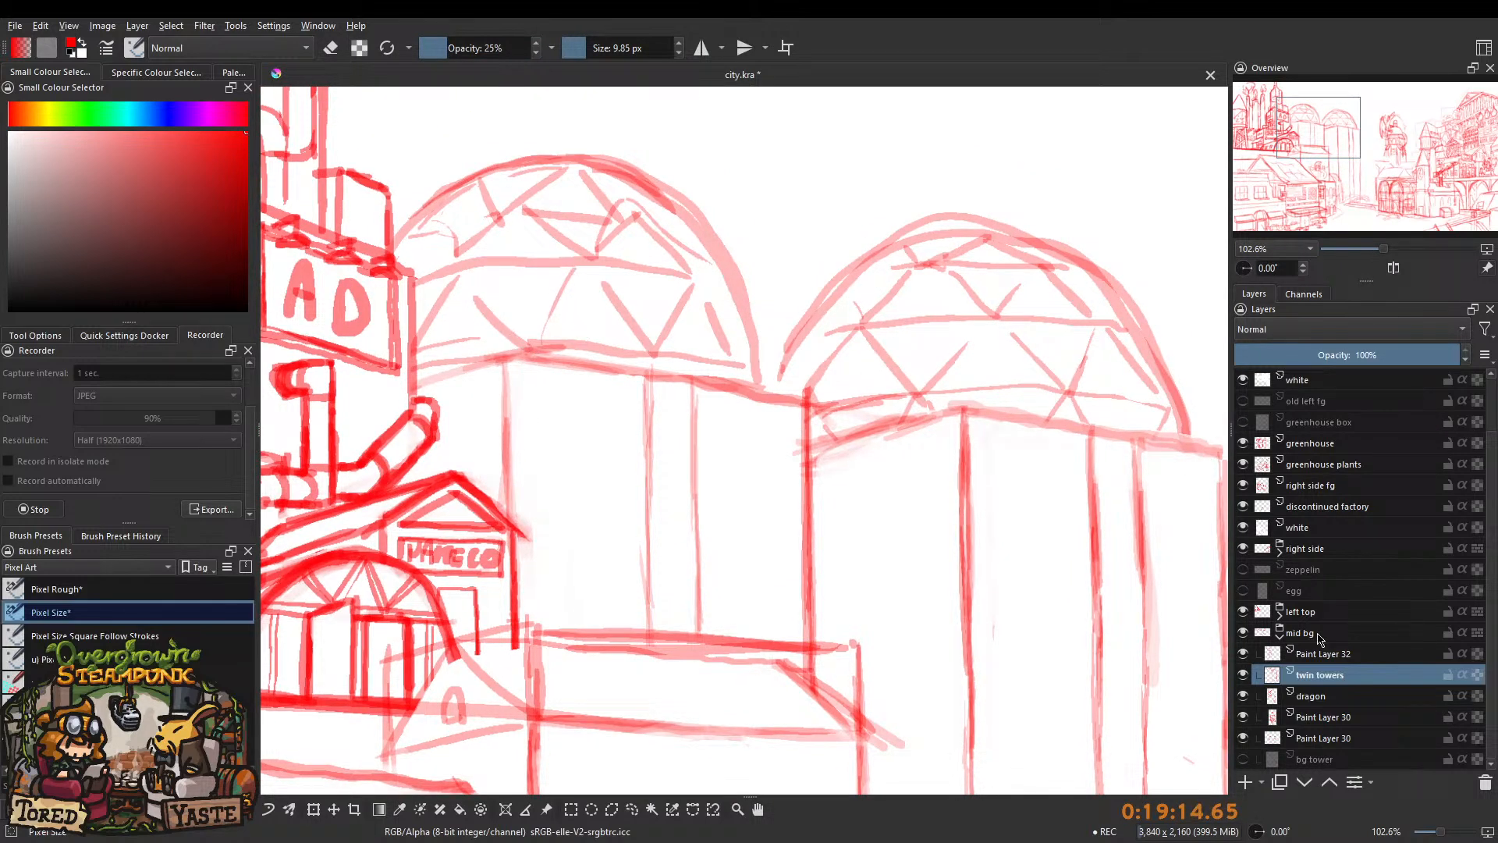
key(Insert)
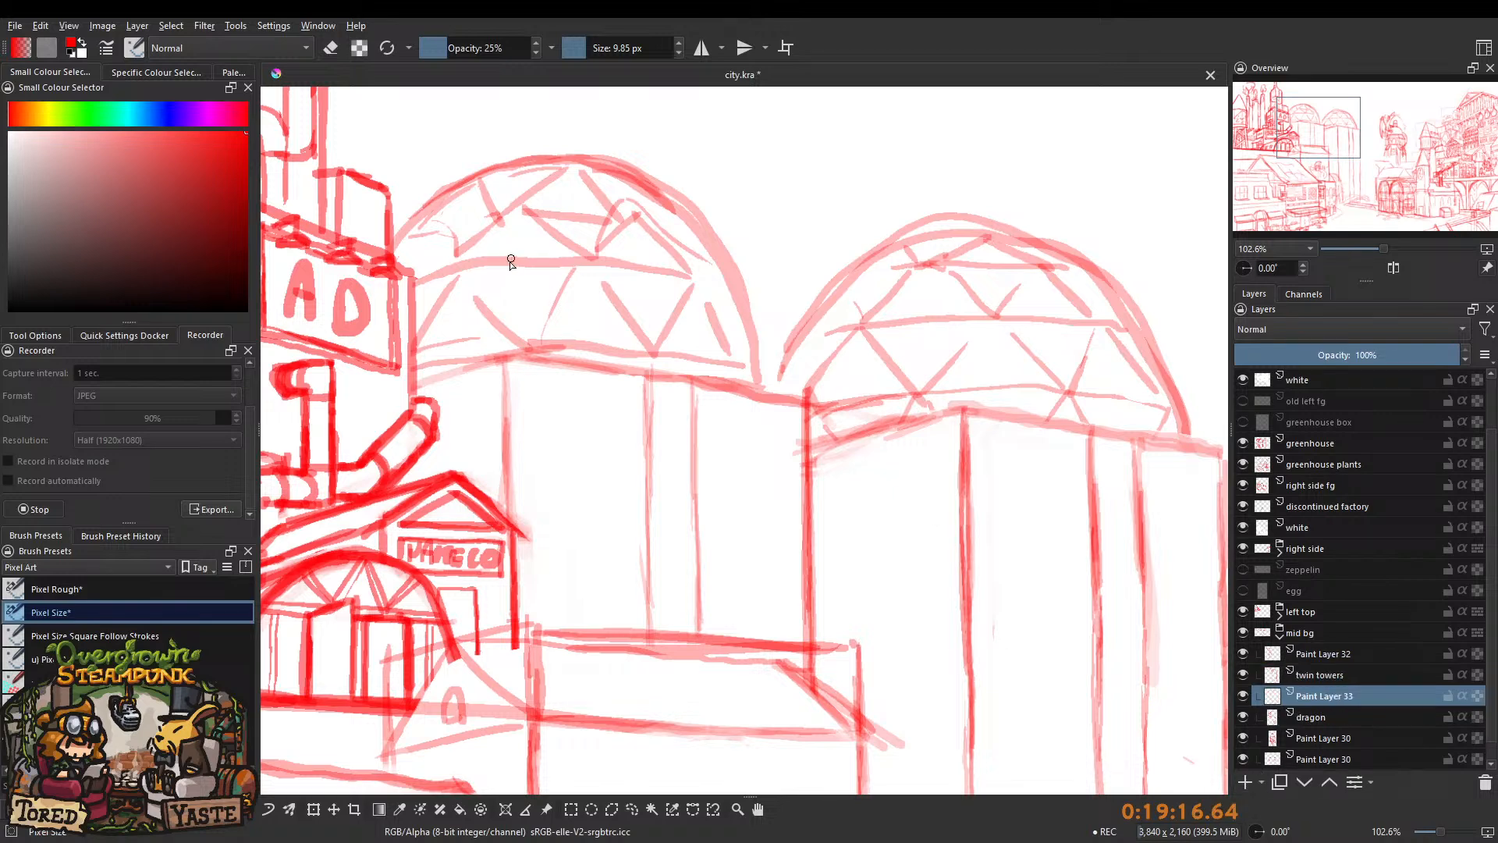
Sketch a tree trunk with its first forking branches inside the farther tower's dome on the new layer.
scroll(519, 252, up, 1)
scroll(519, 321, up, 1)
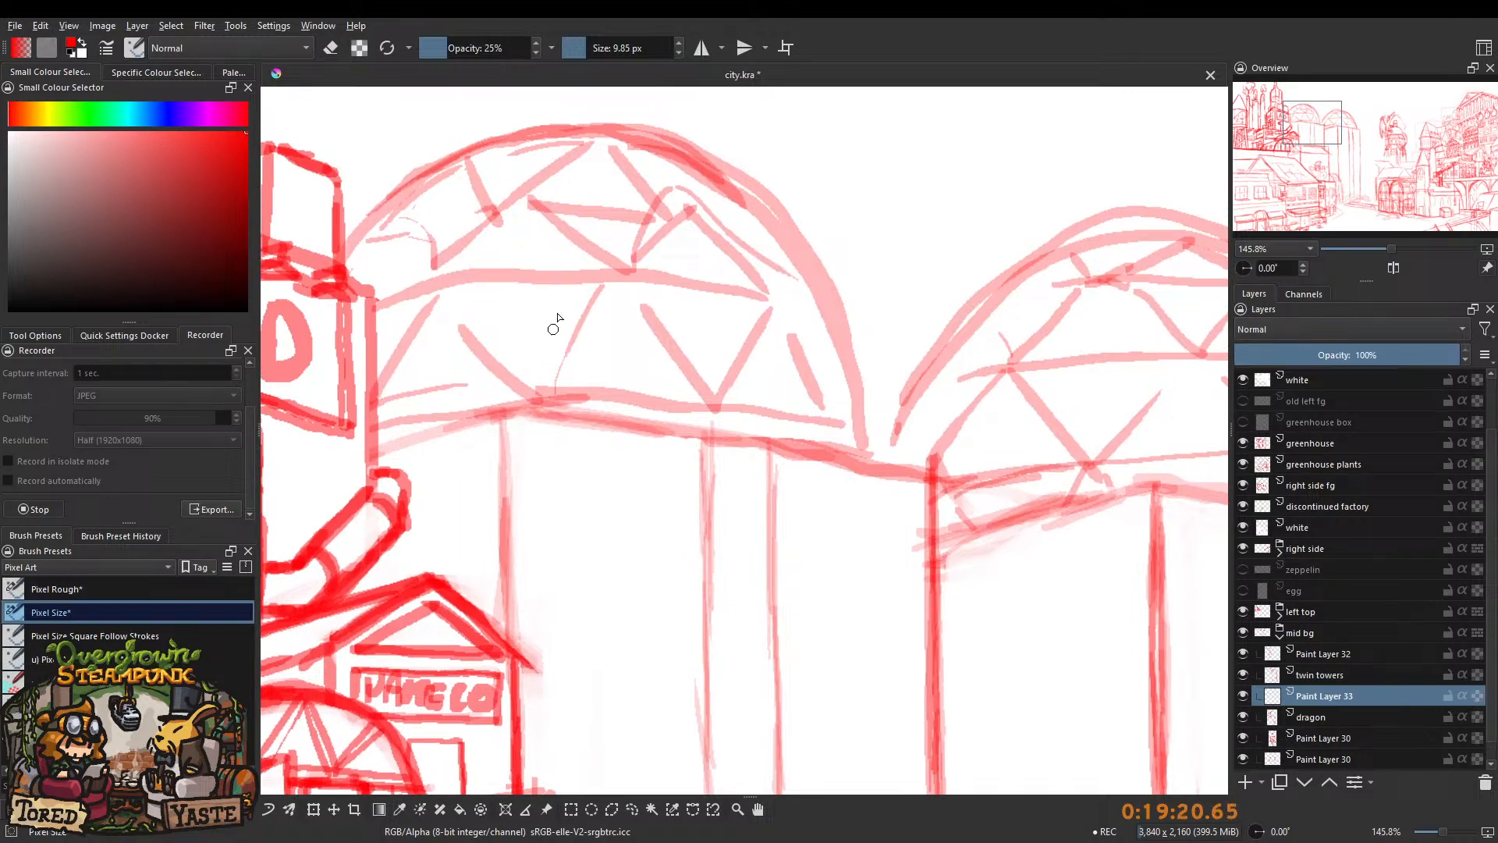
mouse_move(481, 408)
mouse_down()
mouse_move(537, 307)
mouse_move(522, 335)
mouse_up()
mouse_move(452, 241)
mouse_down()
mouse_move(534, 321)
mouse_move(501, 269)
mouse_move(436, 232)
mouse_move(490, 257)
mouse_up()
mouse_move(561, 320)
mouse_down()
mouse_move(533, 406)
mouse_move(563, 322)
mouse_move(588, 378)
mouse_move(615, 291)
mouse_up()
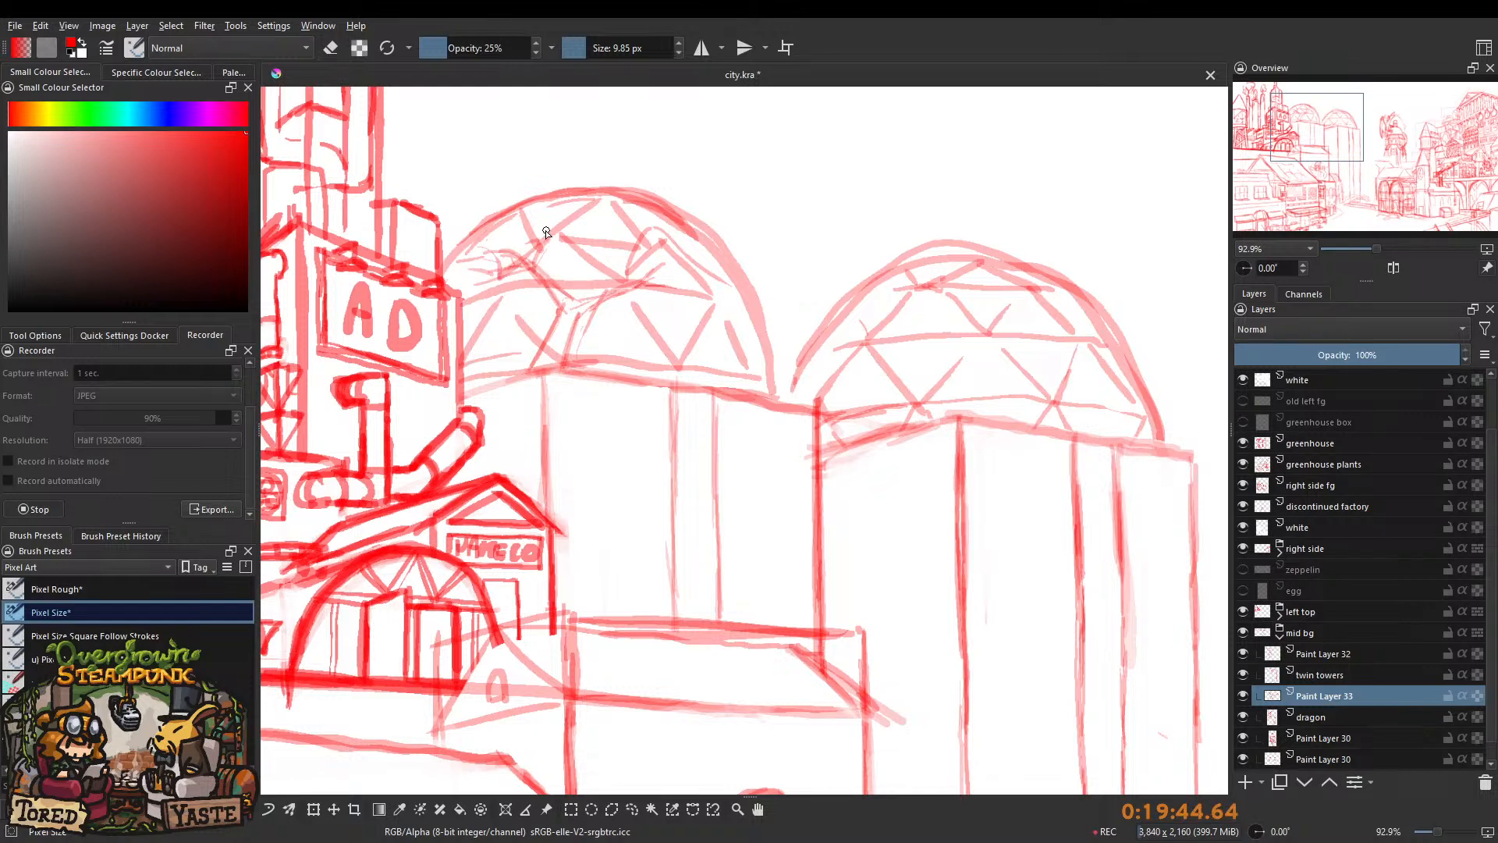
drag(548, 251, 559, 202)
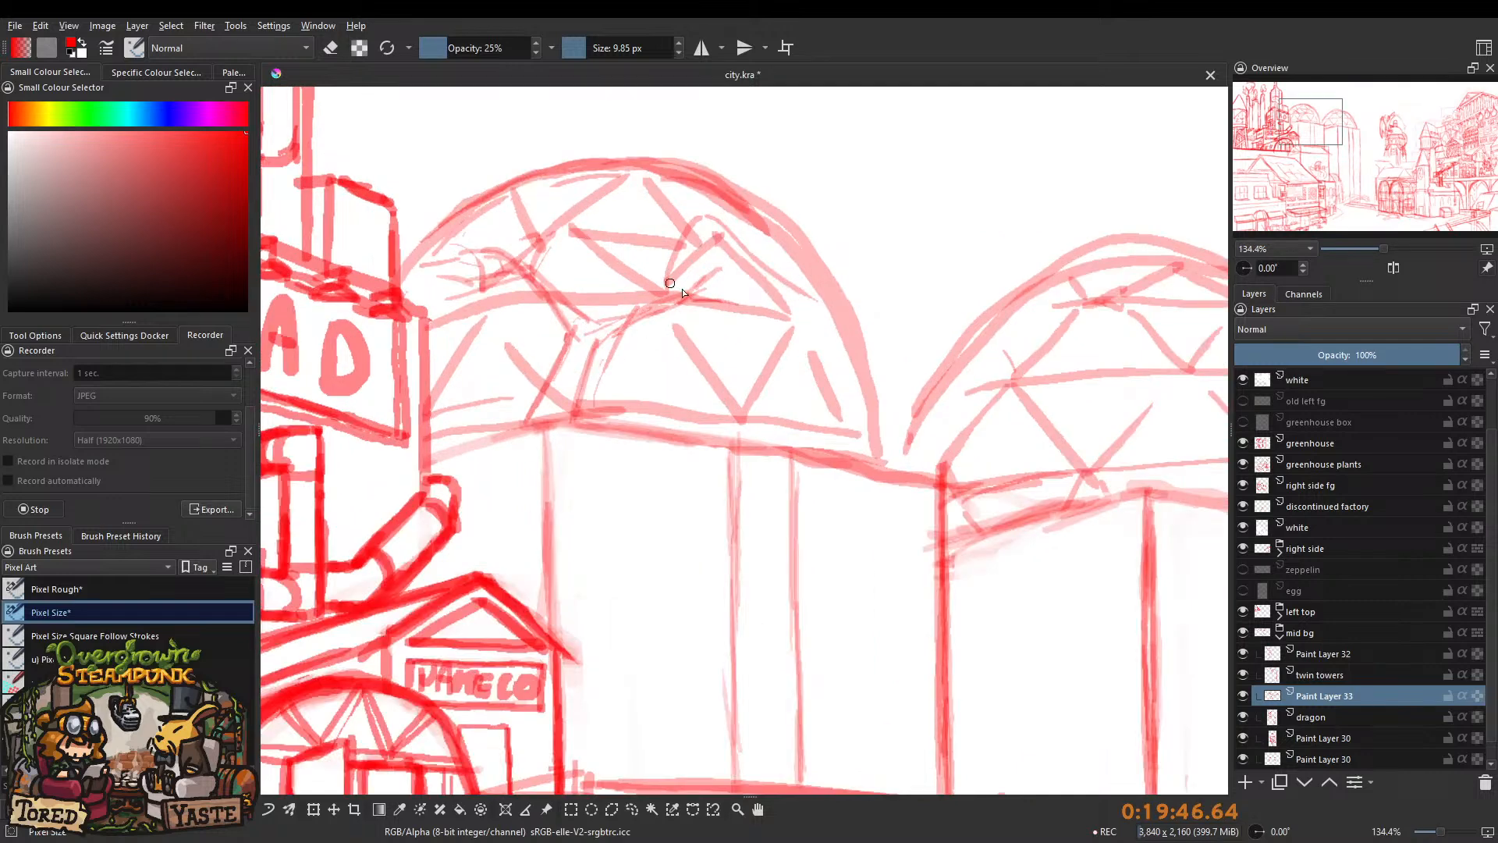
Add further branches to both sides of the tree and begin its foliage outline inside the farther dome.
drag(683, 365, 707, 422)
mouse_move(716, 355)
mouse_down()
mouse_move(736, 310)
mouse_move(695, 357)
mouse_move(629, 338)
mouse_move(693, 370)
mouse_move(704, 412)
mouse_up()
drag(578, 273, 583, 305)
drag(585, 253, 594, 315)
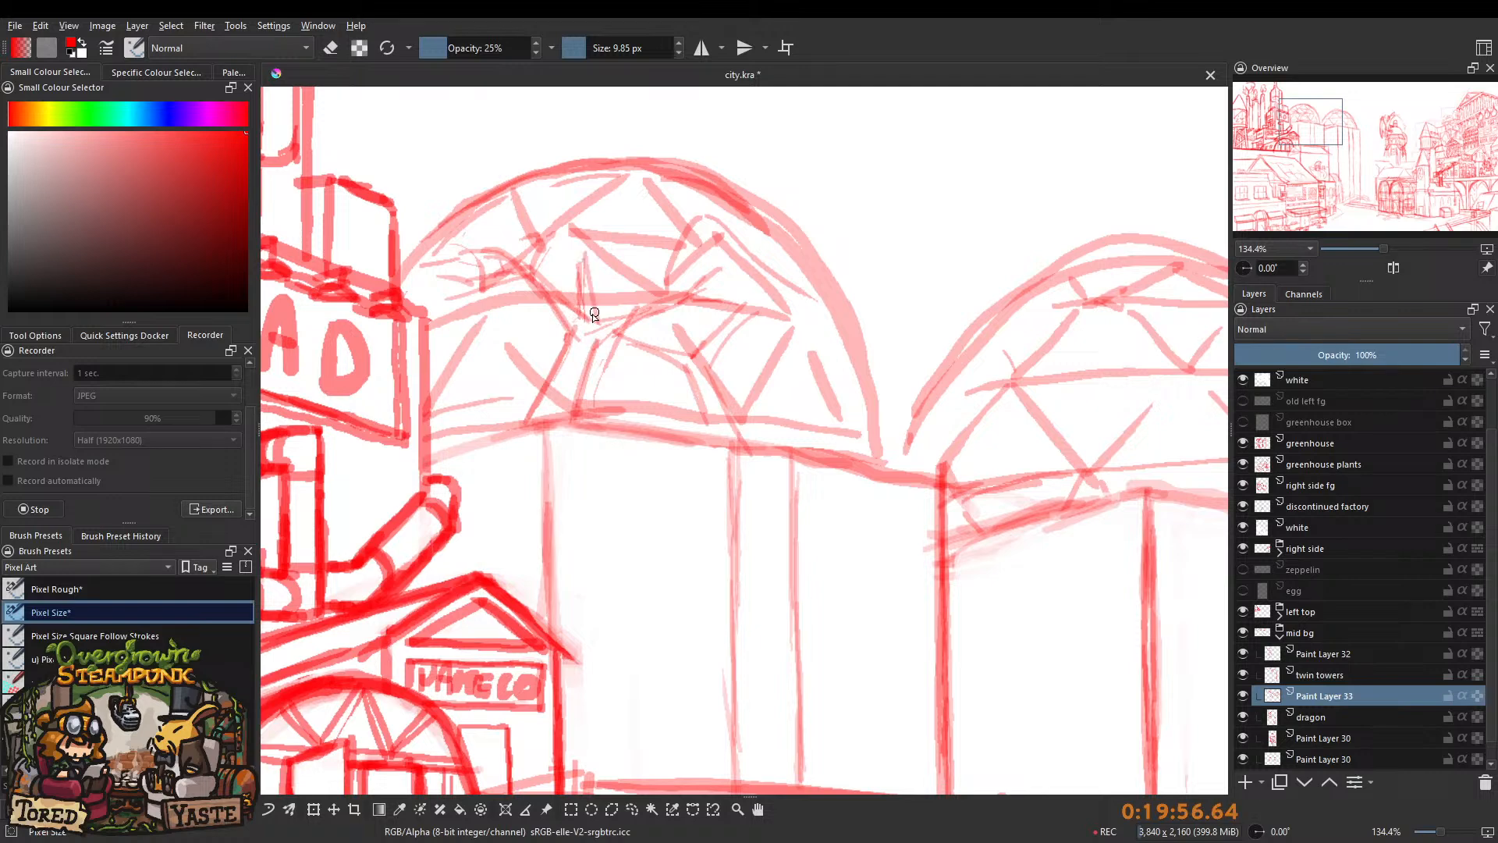
drag(646, 205, 612, 301)
mouse_move(488, 269)
mouse_down()
mouse_move(525, 345)
mouse_move(439, 369)
mouse_up()
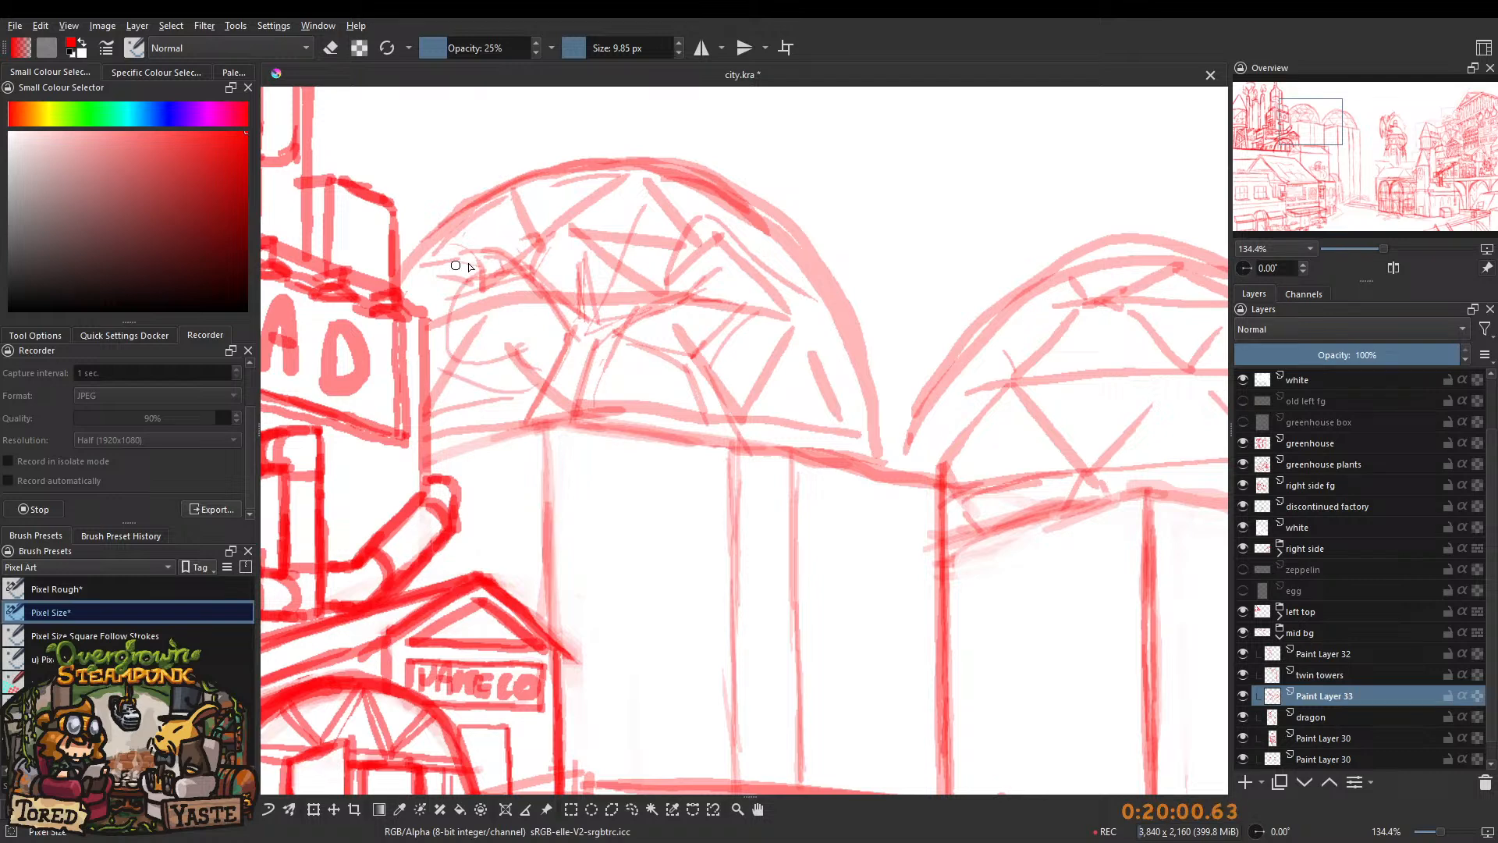
Sketch rounded foliage clumps around the tree's branches, with vertical strokes through and below them, inside the farther dome.
mouse_move(483, 269)
mouse_down()
mouse_move(567, 275)
mouse_move(551, 249)
mouse_move(599, 270)
mouse_move(570, 222)
mouse_move(658, 260)
mouse_move(664, 303)
mouse_up()
mouse_move(469, 307)
mouse_down()
mouse_move(528, 344)
mouse_move(661, 370)
mouse_move(710, 228)
mouse_move(669, 251)
mouse_move(682, 255)
mouse_up()
mouse_move(525, 279)
mouse_down()
mouse_move(527, 400)
mouse_move(537, 278)
mouse_move(542, 390)
mouse_move(542, 278)
mouse_move(497, 272)
mouse_move(551, 283)
mouse_move(516, 239)
mouse_move(486, 295)
mouse_move(490, 350)
mouse_up()
drag(490, 349, 486, 240)
drag(645, 312, 646, 433)
mouse_move(659, 379)
mouse_down()
mouse_move(695, 281)
mouse_move(694, 348)
mouse_up()
mouse_move(750, 261)
mouse_down()
mouse_move(766, 338)
mouse_move(719, 370)
mouse_move(754, 327)
mouse_move(781, 327)
mouse_move(757, 267)
mouse_move(727, 339)
mouse_move(740, 398)
mouse_up()
mouse_move(745, 305)
mouse_down()
mouse_move(753, 381)
mouse_move(759, 303)
mouse_move(786, 303)
mouse_move(773, 271)
mouse_up()
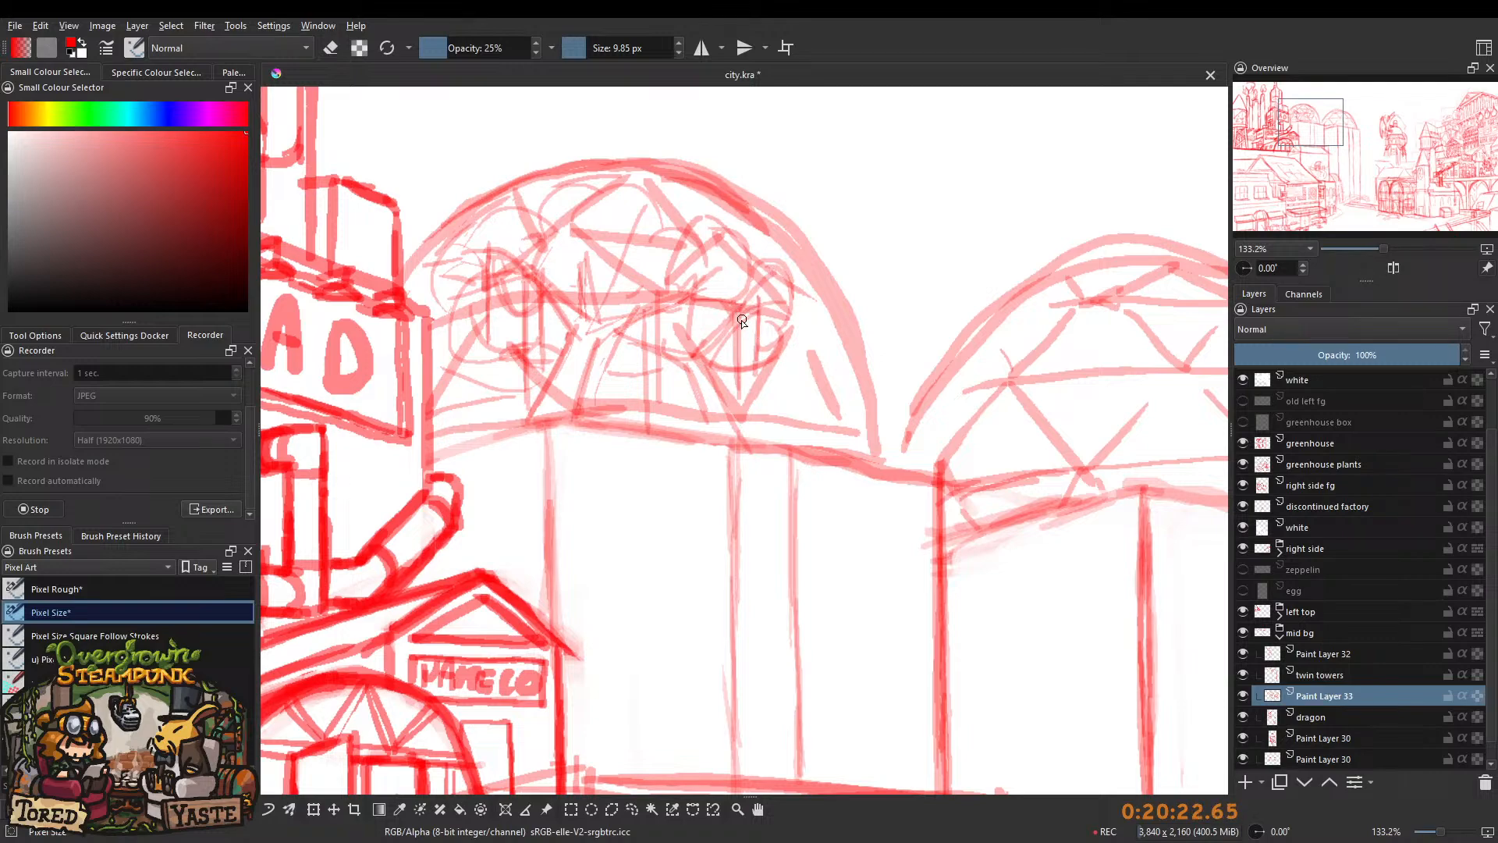
drag(704, 327, 754, 314)
mouse_move(655, 286)
mouse_down()
mouse_move(640, 445)
mouse_move(640, 223)
mouse_up()
Sketch a small tree with a low rounded crown beside the large tree, near the farther dome's edge facing the nearer tower.
scroll(574, 332, up, 5)
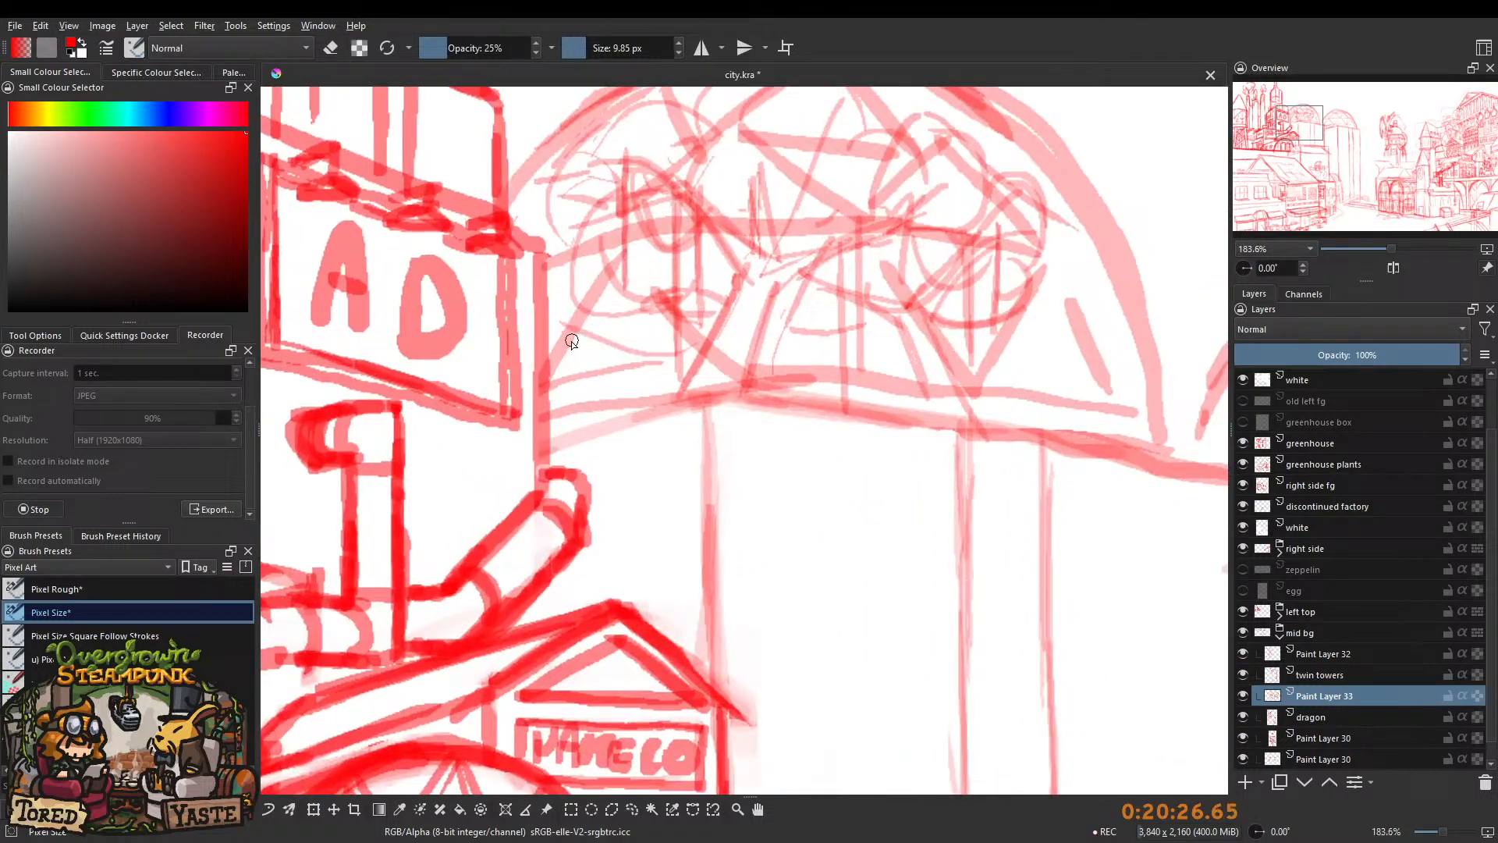
scroll(576, 363, down, 4)
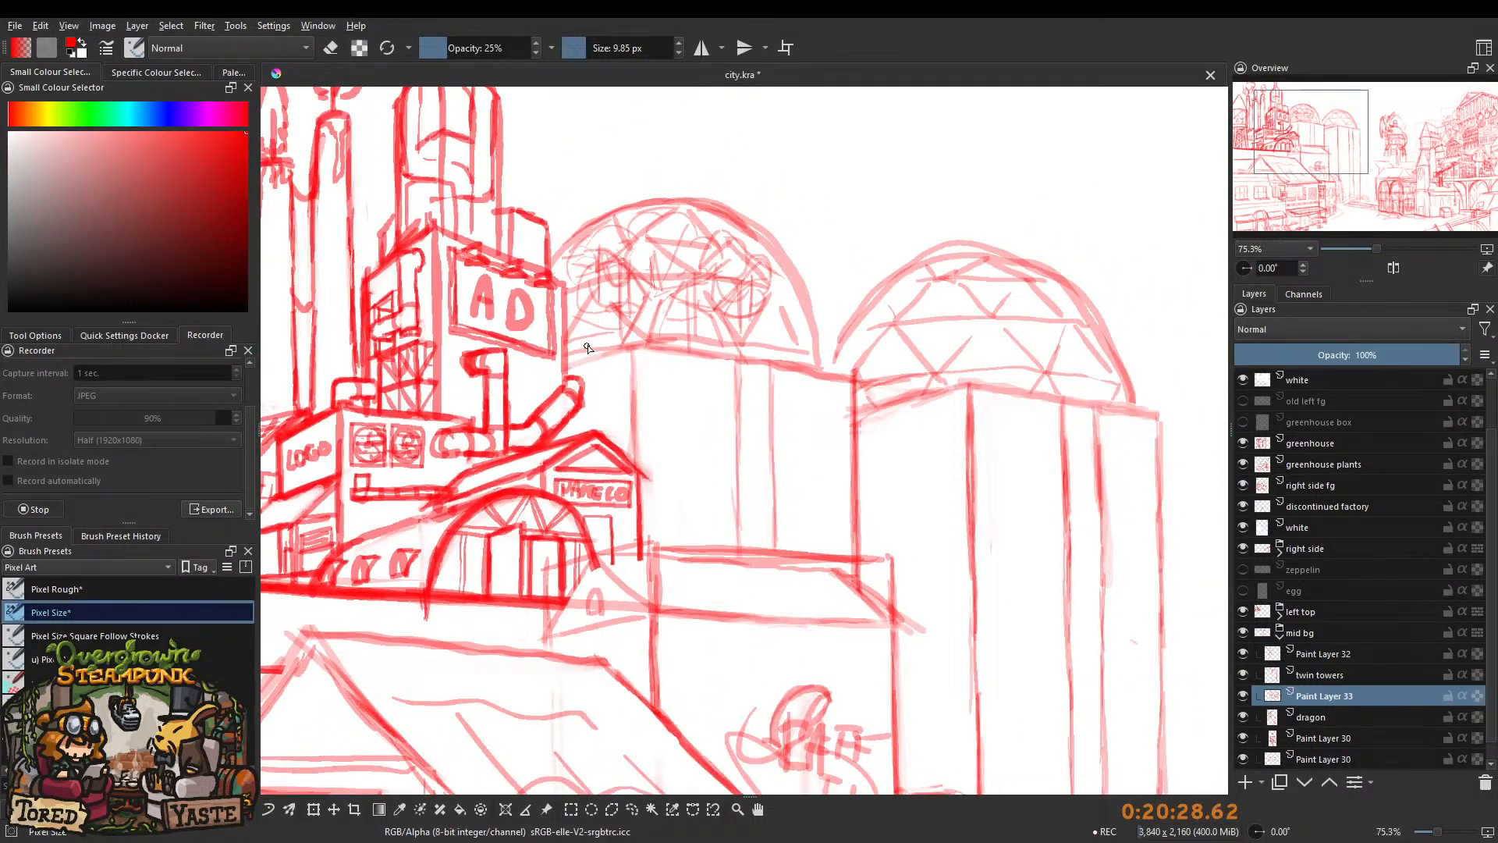
scroll(586, 352, up, 1)
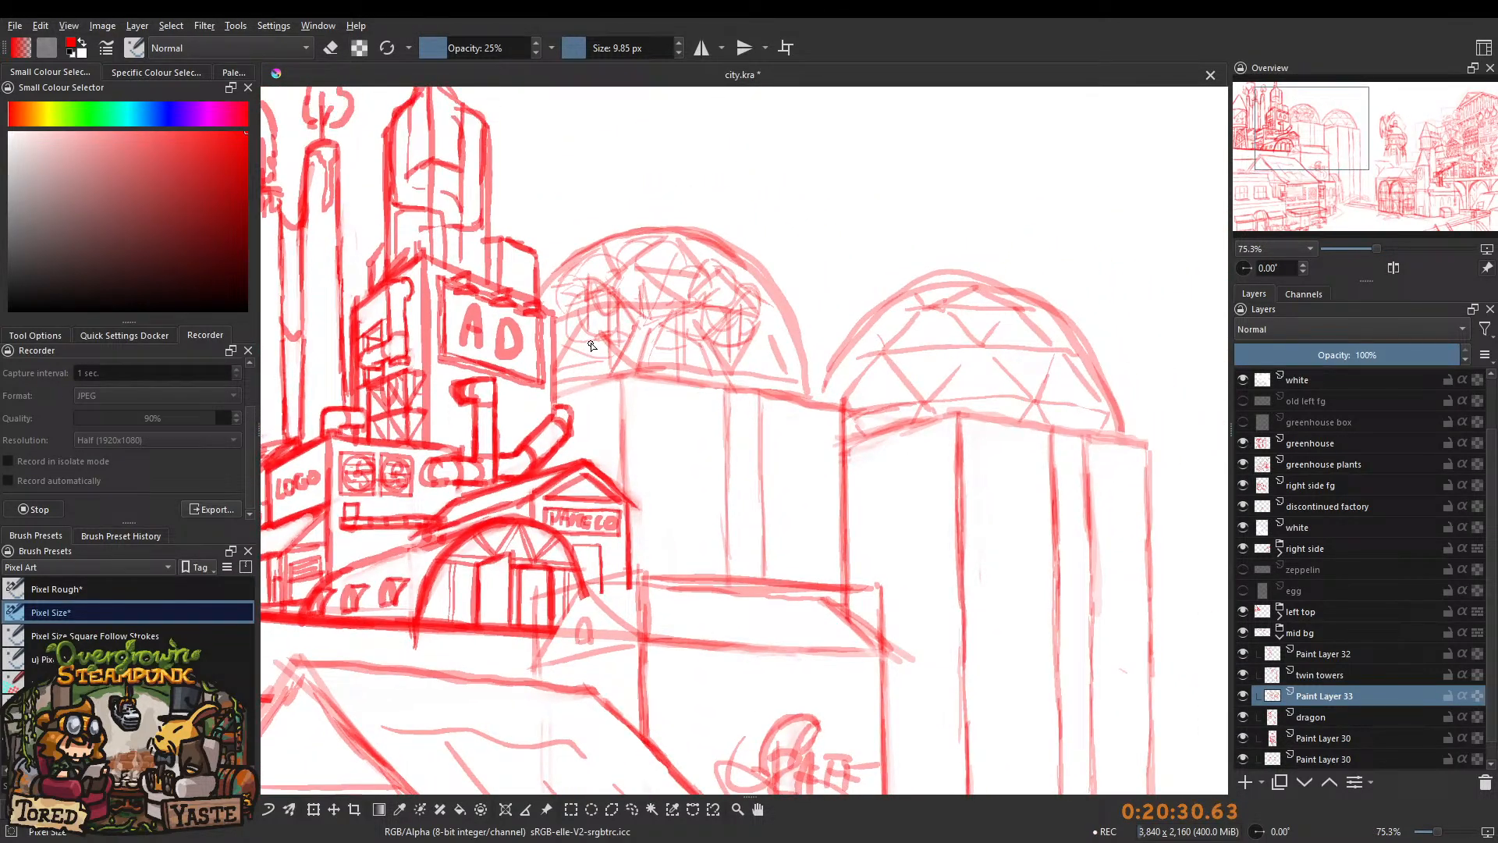
drag(631, 329, 631, 261)
drag(597, 345, 595, 423)
mouse_move(680, 320)
mouse_down()
mouse_move(661, 355)
mouse_move(703, 350)
mouse_up()
drag(710, 391, 689, 355)
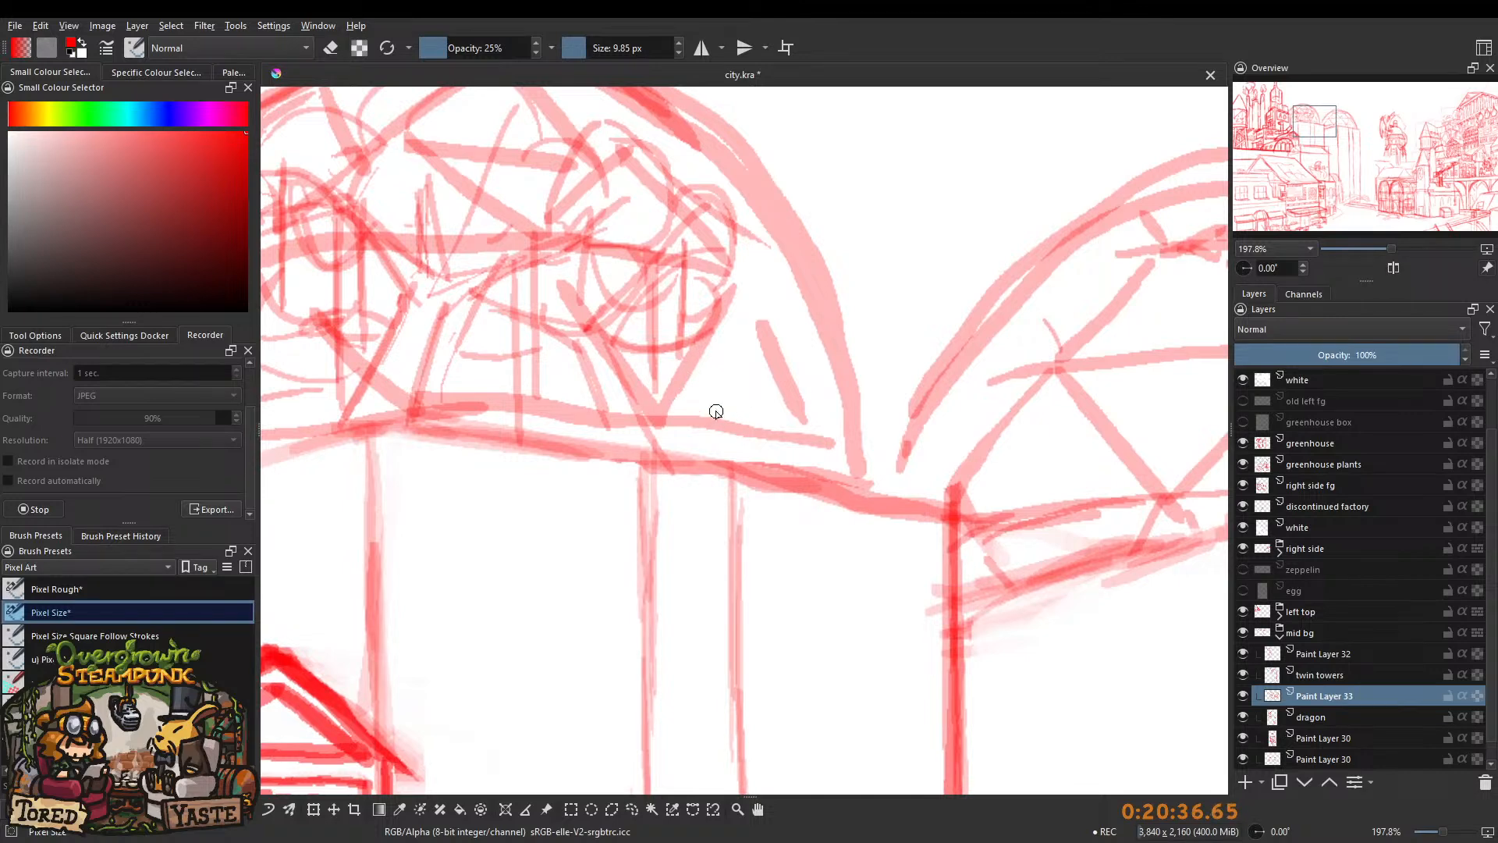
mouse_move(716, 402)
mouse_down()
mouse_move(726, 337)
mouse_move(677, 414)
mouse_move(791, 412)
mouse_move(777, 369)
mouse_move(723, 361)
mouse_move(683, 399)
mouse_up()
mouse_move(676, 408)
mouse_down()
mouse_move(696, 390)
mouse_move(806, 388)
mouse_up()
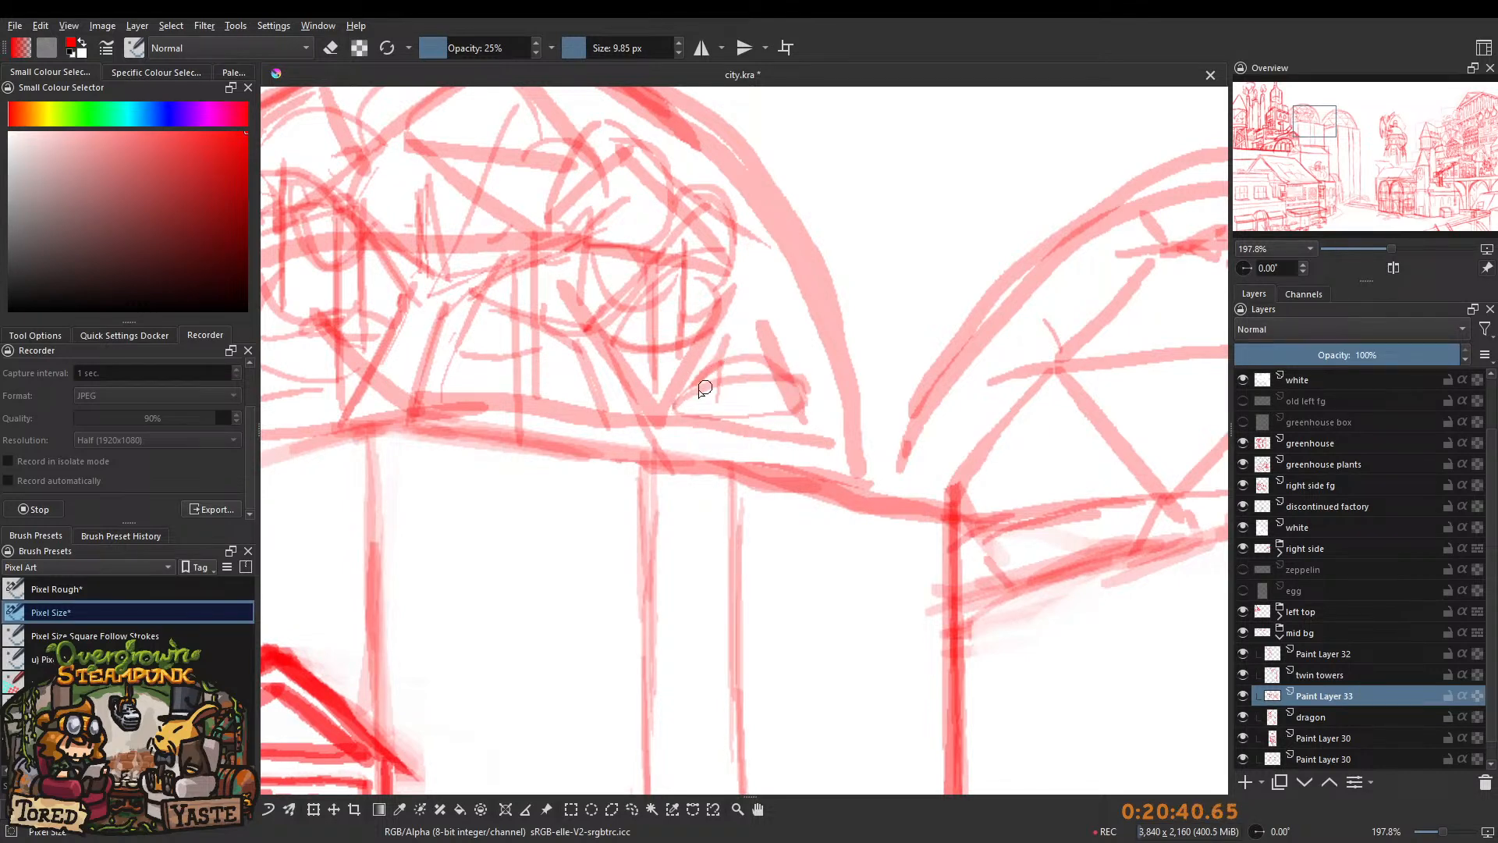
mouse_move(679, 408)
mouse_down()
mouse_move(725, 352)
mouse_move(813, 385)
mouse_move(732, 356)
mouse_move(676, 404)
mouse_move(731, 390)
mouse_move(682, 409)
mouse_move(794, 377)
mouse_move(729, 391)
mouse_move(726, 422)
mouse_move(754, 401)
mouse_move(772, 424)
mouse_move(727, 422)
mouse_up()
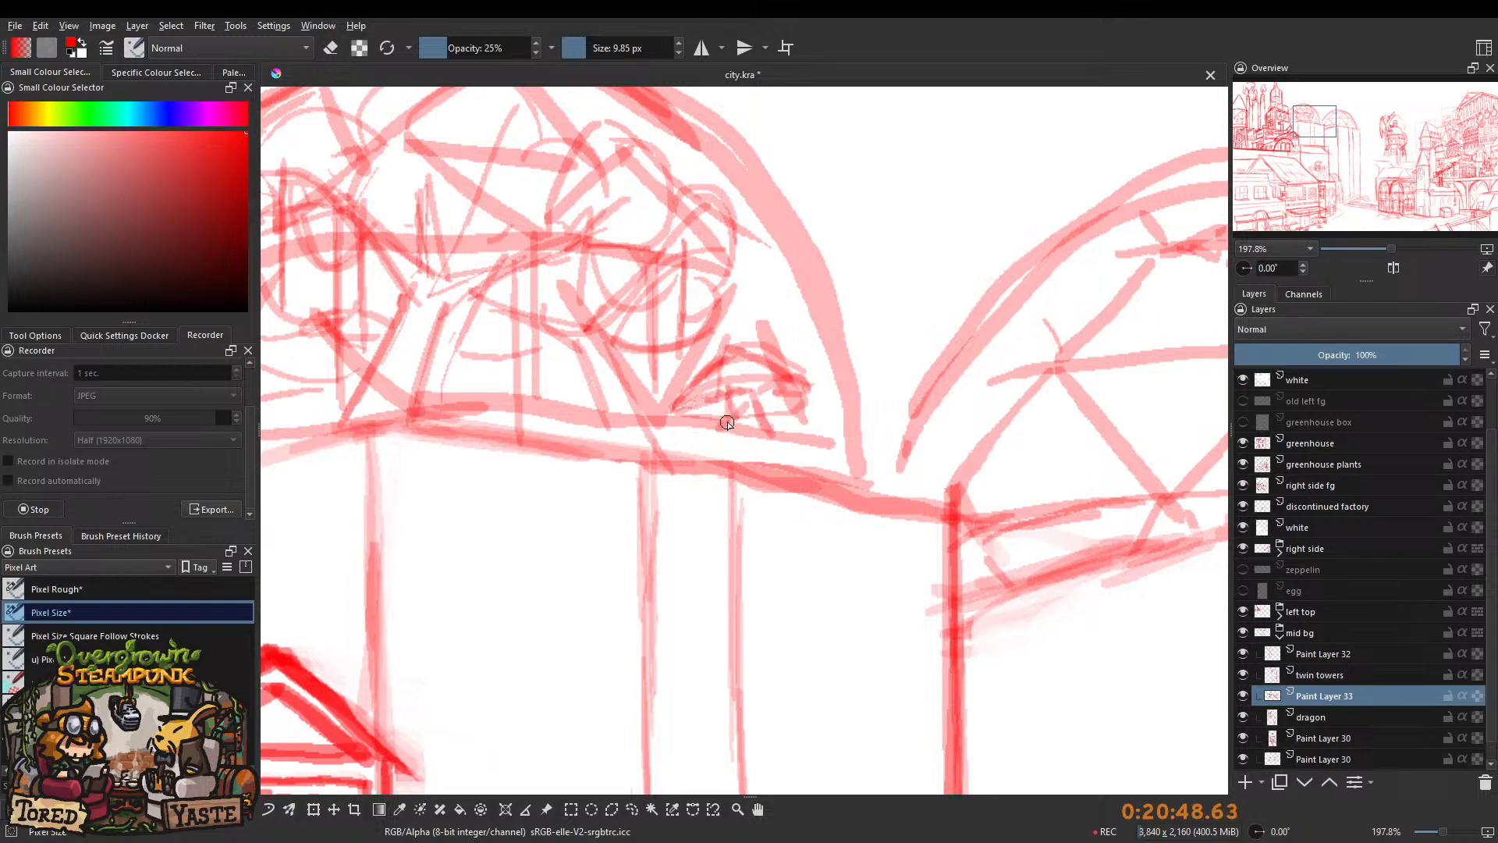
Draw short trunk strokes beneath the small rounded crown and reinforce its canopy lines inside the farther dome.
drag(704, 348, 694, 444)
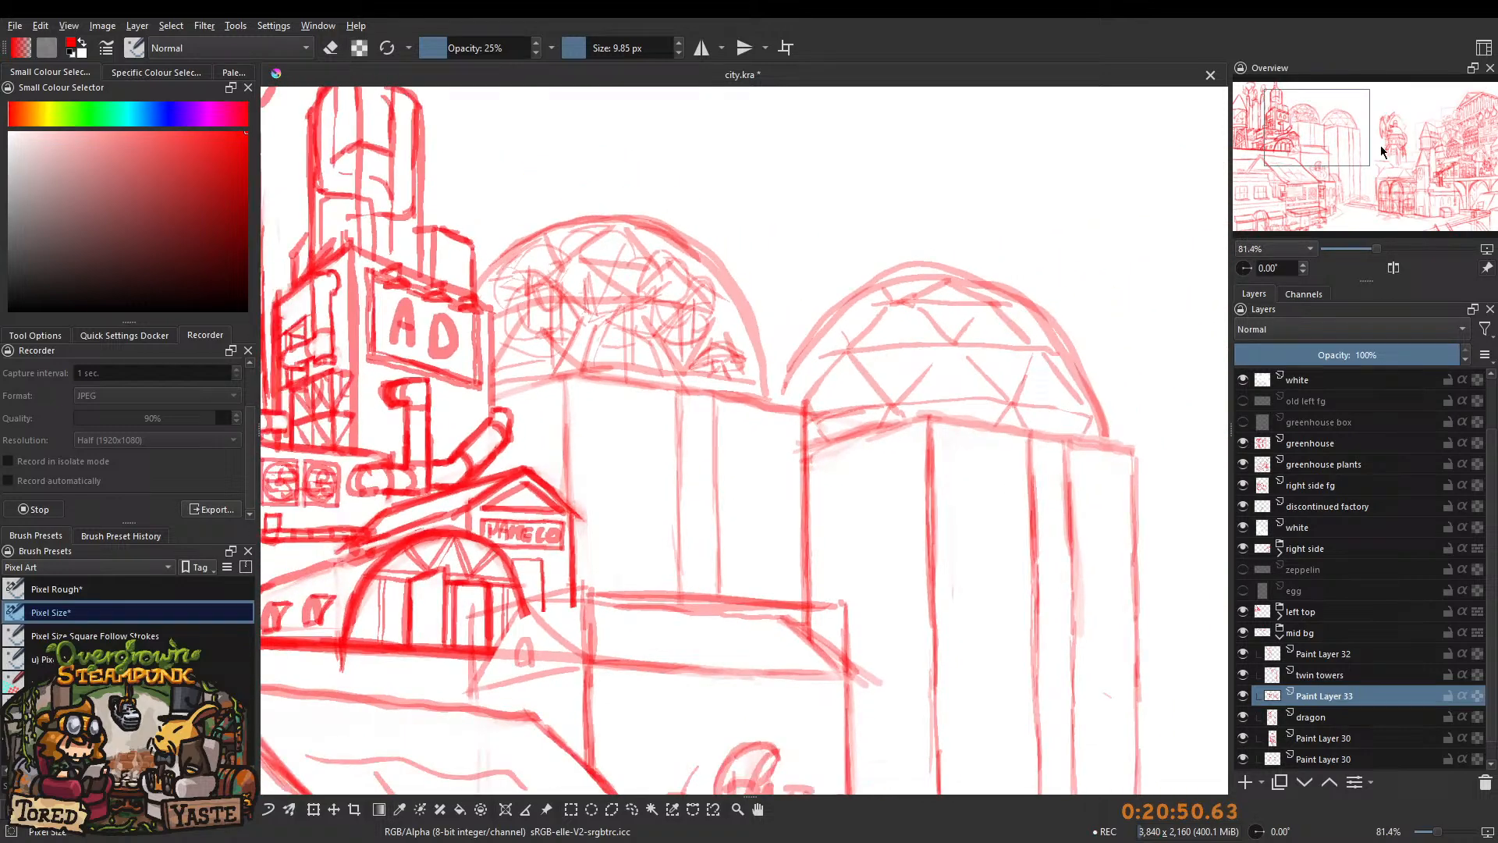
drag(703, 358, 710, 214)
mouse_move(749, 417)
mouse_down()
mouse_move(739, 476)
mouse_move(750, 407)
mouse_move(792, 473)
mouse_up()
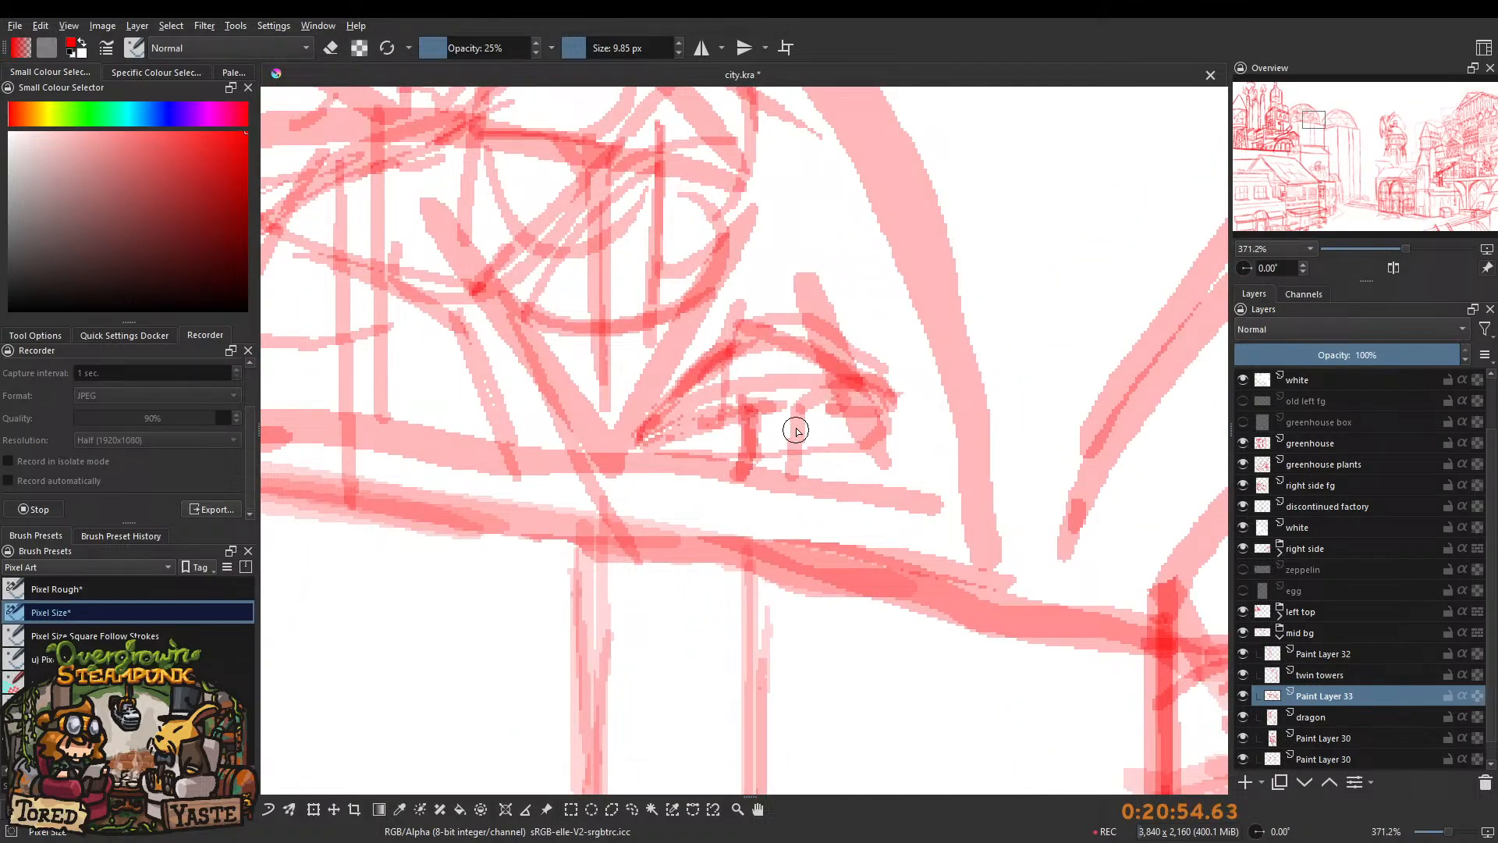
drag(797, 415, 806, 474)
mouse_move(749, 342)
mouse_down()
mouse_move(752, 494)
mouse_move(759, 360)
mouse_move(781, 397)
mouse_up()
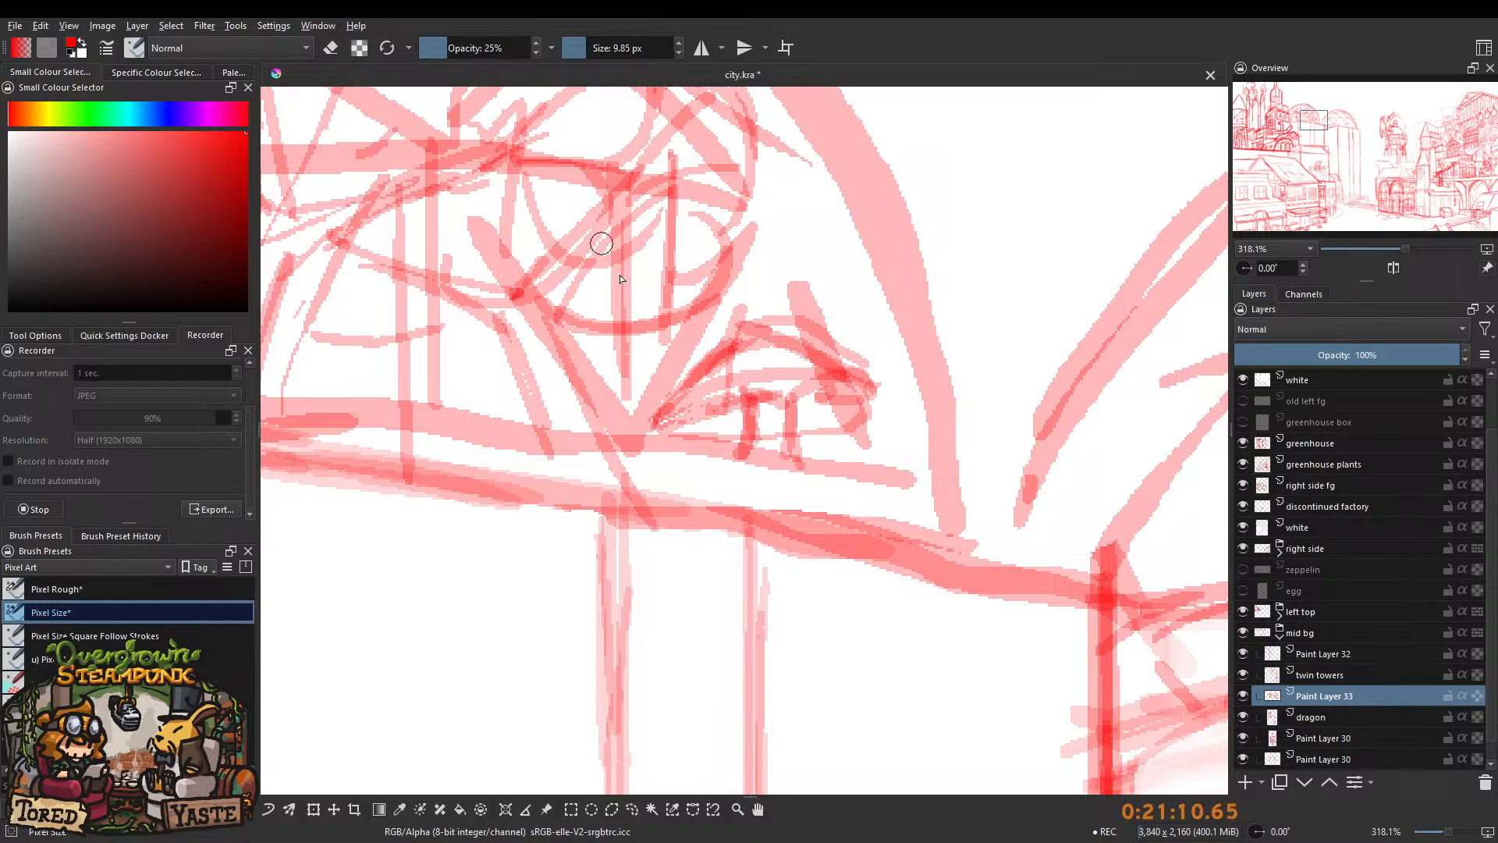
Sketch two more small low-crowned trees along the farther dome's floor, one under the large tree and one near the AD billboard.
mouse_move(686, 386)
mouse_down()
mouse_move(738, 368)
mouse_move(723, 378)
mouse_move(735, 401)
mouse_move(725, 429)
mouse_move(674, 428)
mouse_move(663, 408)
mouse_move(714, 411)
mouse_move(567, 432)
mouse_move(661, 379)
mouse_move(711, 428)
mouse_move(578, 433)
mouse_move(722, 437)
mouse_move(629, 430)
mouse_move(680, 434)
mouse_move(593, 354)
mouse_move(704, 335)
mouse_up()
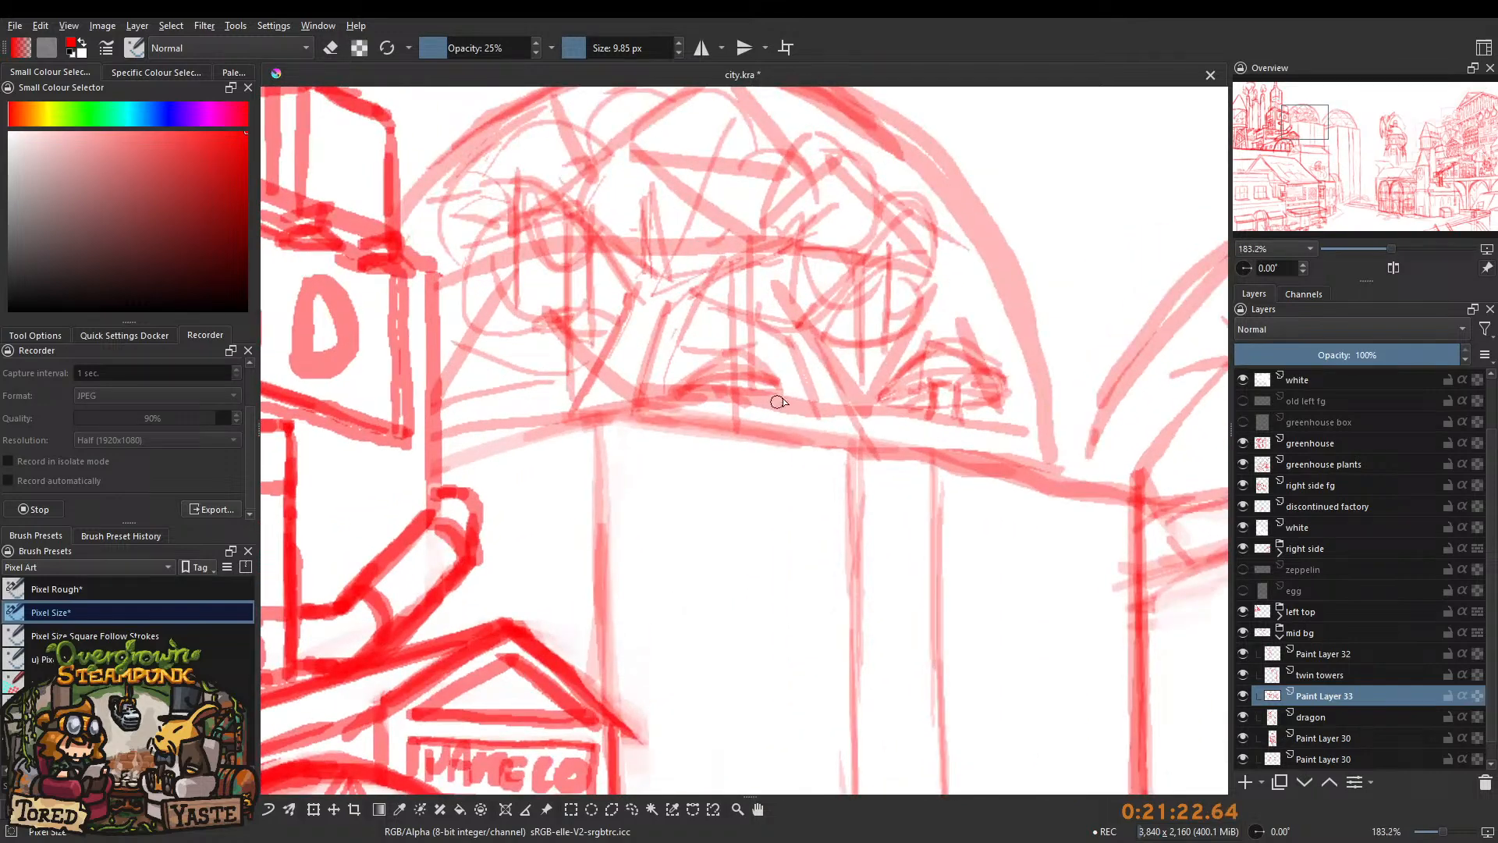
mouse_move(514, 371)
mouse_down()
mouse_move(470, 407)
mouse_move(540, 404)
mouse_move(470, 408)
mouse_move(517, 406)
mouse_move(485, 407)
mouse_move(506, 408)
mouse_move(493, 418)
mouse_move(526, 394)
mouse_up()
scroll(514, 356, down, 5)
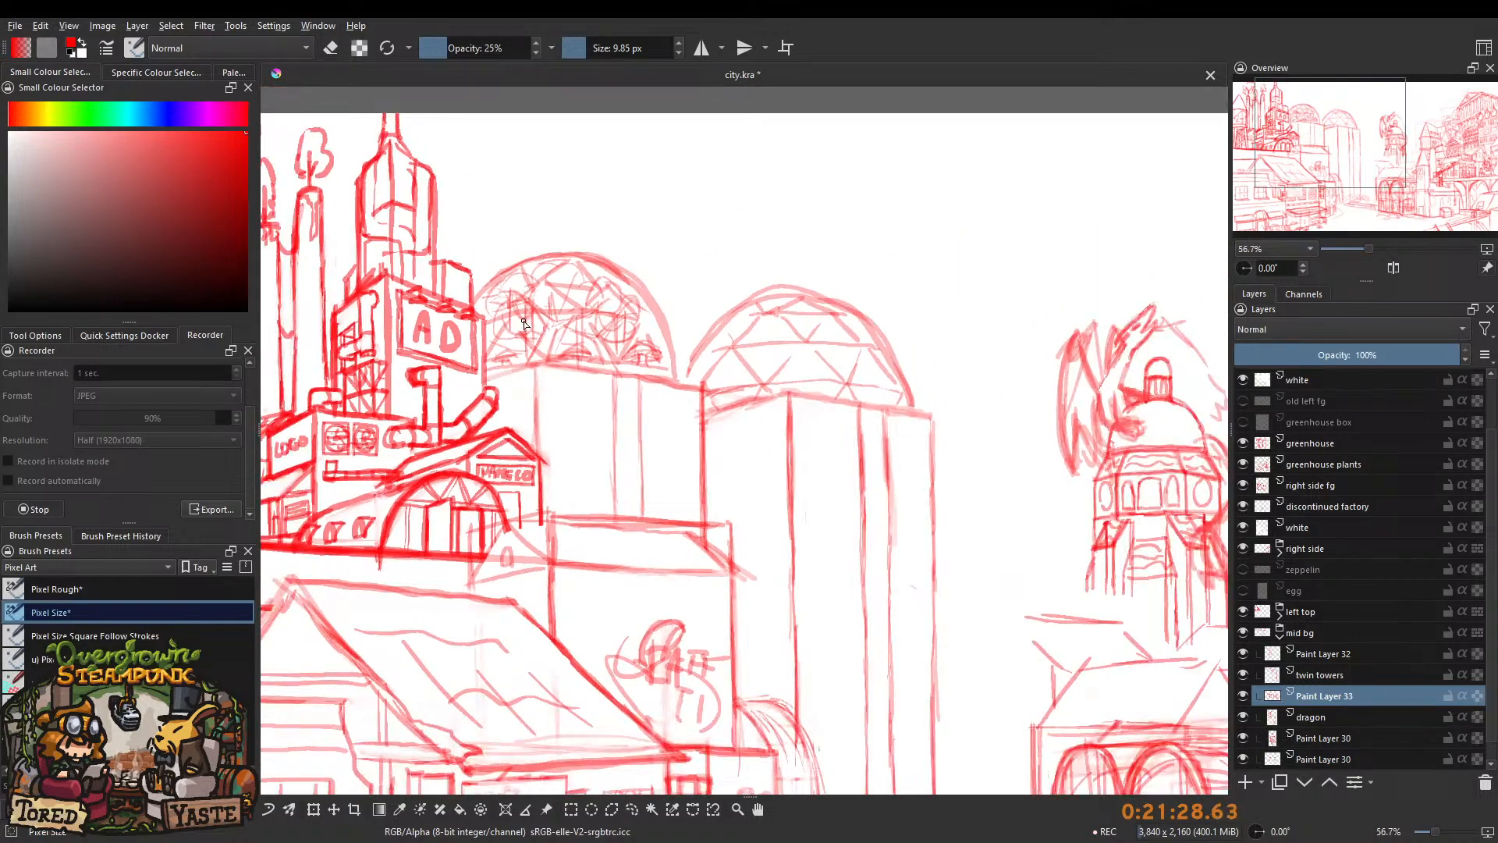
Erase the large tree's trunk and its foliage on the billboard side using a 63.67 px eraser at 50% opacity.
drag(514, 294, 524, 178)
mouse_move(567, 270)
mouse_down()
mouse_move(553, 373)
mouse_move(617, 133)
mouse_up()
key(e)
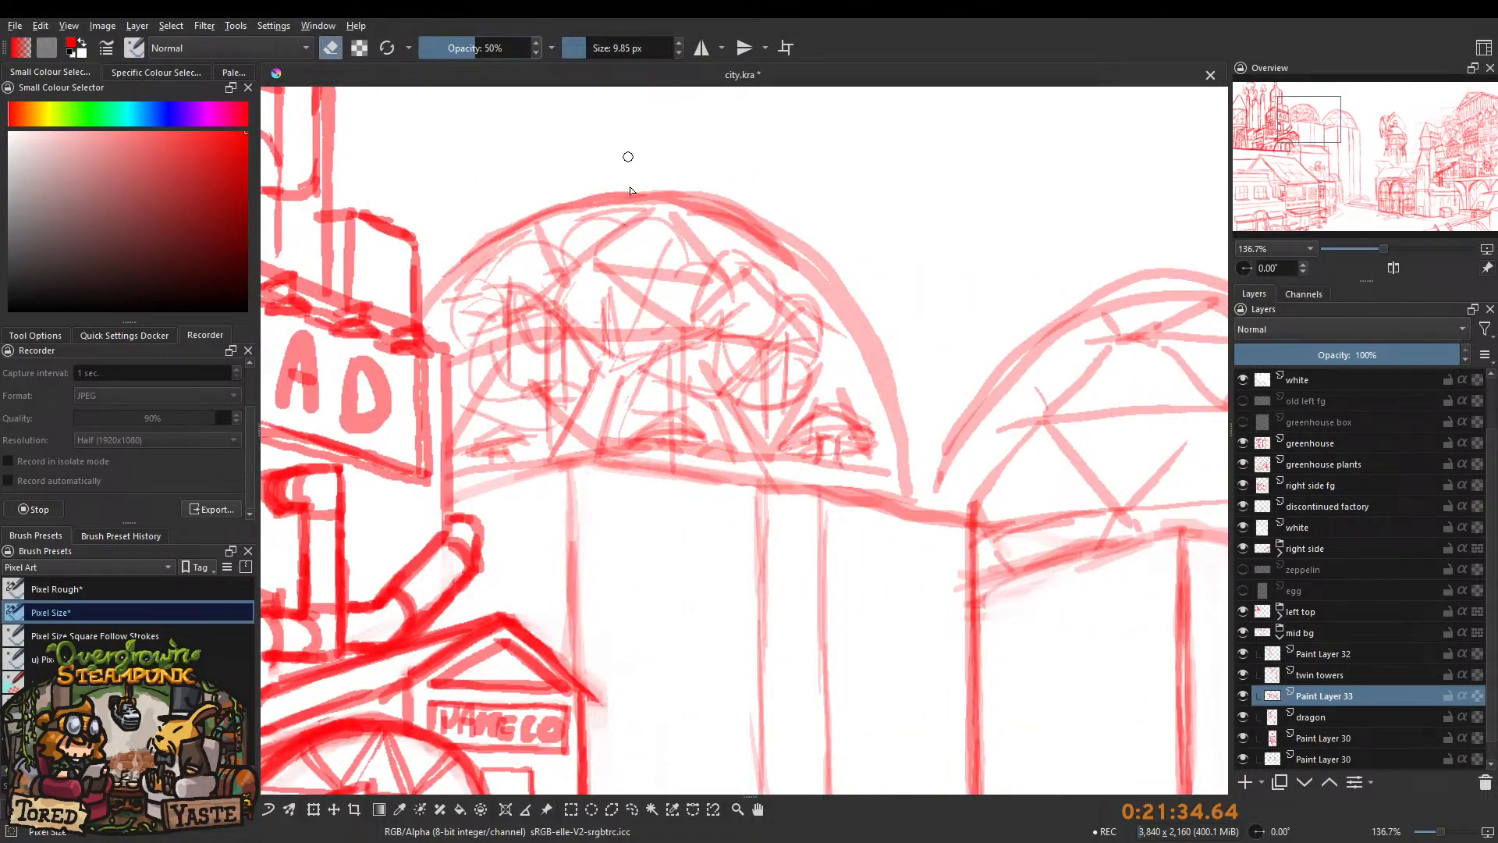
mouse_move(598, 312)
mouse_down()
mouse_move(539, 311)
mouse_move(605, 376)
mouse_move(653, 335)
mouse_move(656, 319)
mouse_move(572, 419)
mouse_move(602, 397)
mouse_move(558, 474)
mouse_move(632, 336)
mouse_move(609, 347)
mouse_move(535, 317)
mouse_up()
mouse_move(503, 270)
mouse_down()
mouse_move(479, 312)
mouse_move(509, 313)
mouse_up()
mouse_move(509, 313)
mouse_down()
mouse_move(535, 375)
mouse_move(483, 310)
mouse_up()
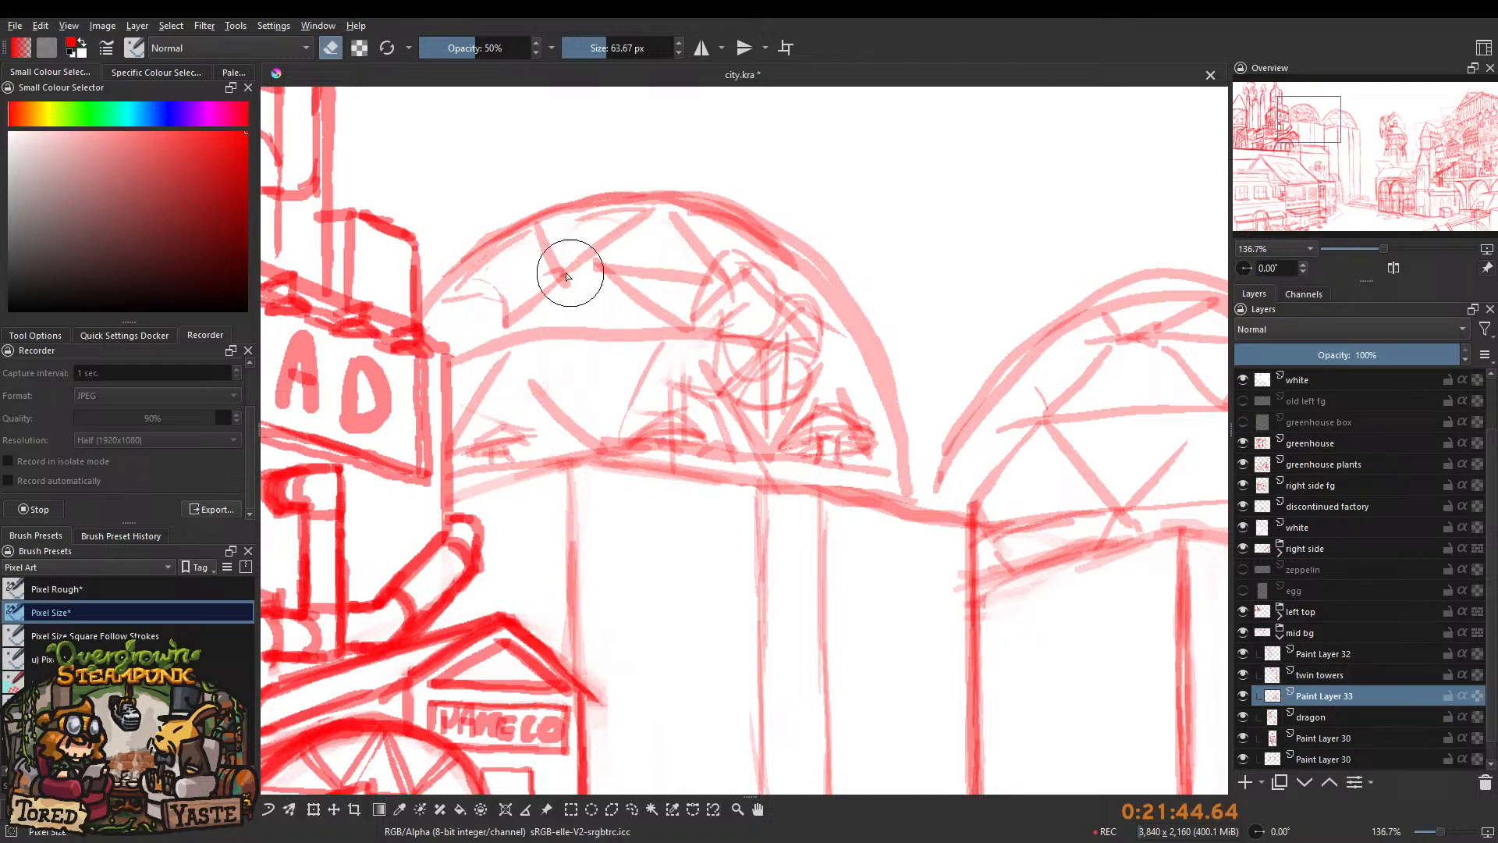
Switch back to drawing at 23% opacity and 12.05 px, and redraw the large tree's trunk, forking branches and billboard-side foliage outline.
shift+drag(770, 348, 732, 301)
click(334, 49)
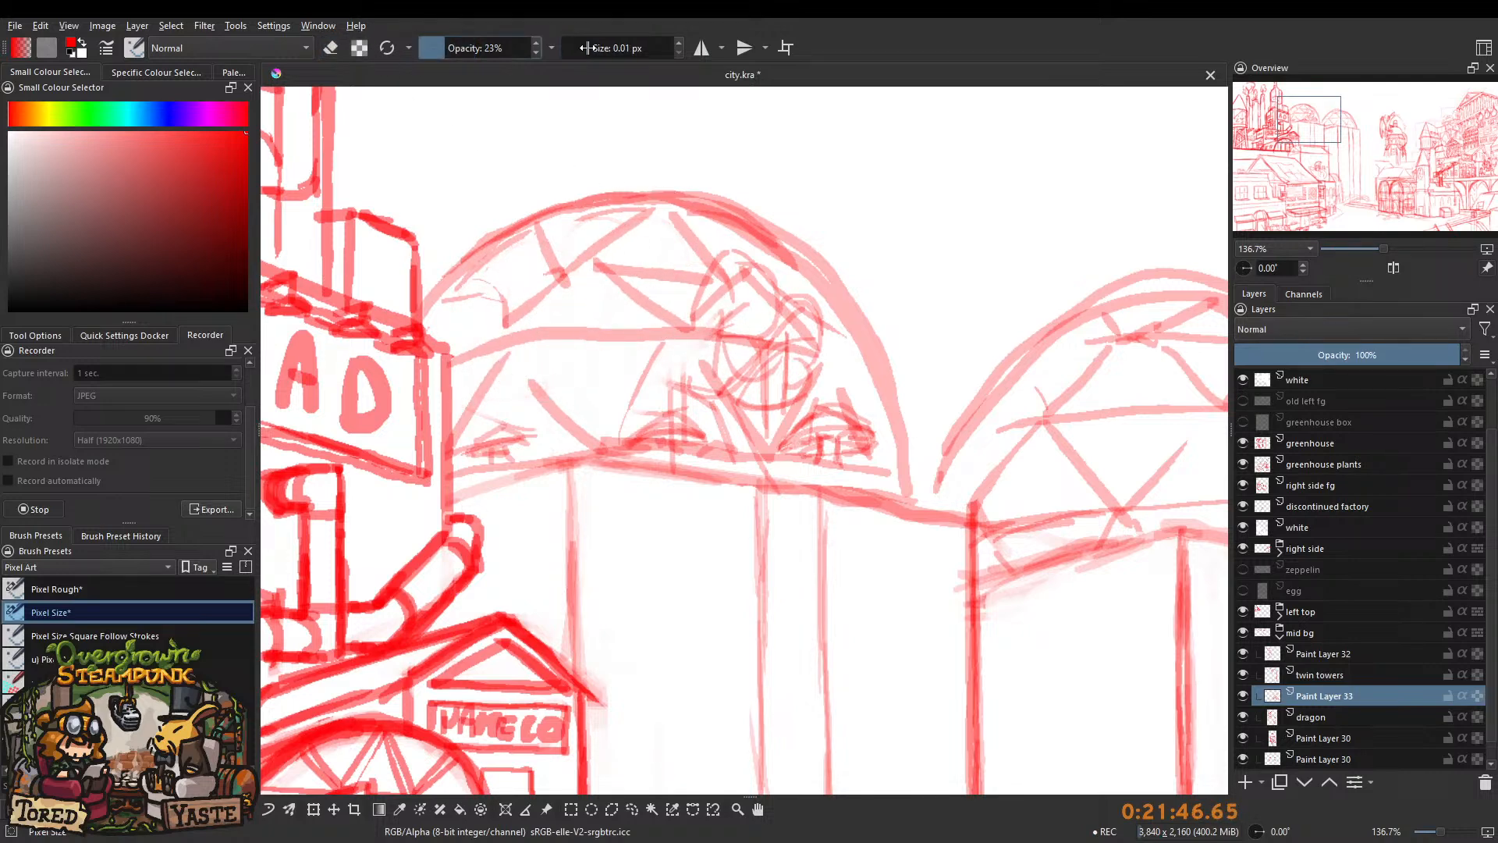
mouse_move(561, 385)
shift+mouse_down()
mouse_move(574, 384)
mouse_move(543, 437)
mouse_move(559, 372)
mouse_move(545, 340)
mouse_move(562, 390)
shift+mouse_up()
mouse_move(512, 321)
mouse_down()
mouse_move(466, 318)
mouse_move(529, 328)
mouse_move(567, 355)
mouse_move(608, 316)
mouse_move(578, 445)
mouse_move(595, 370)
mouse_up()
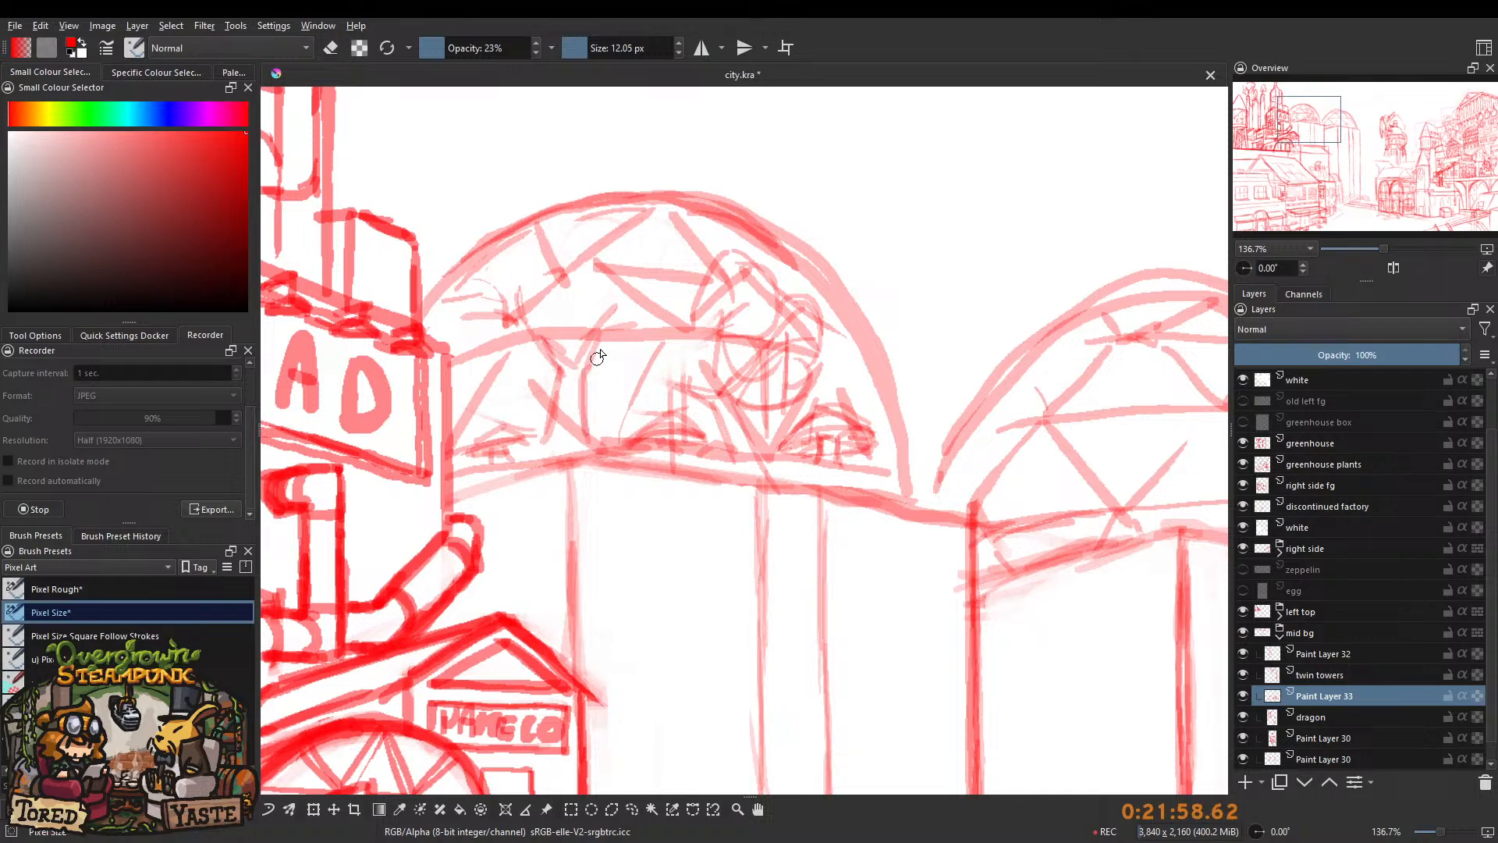
mouse_move(480, 273)
mouse_down()
mouse_move(449, 344)
mouse_move(495, 378)
mouse_move(529, 375)
mouse_up()
mouse_move(519, 265)
mouse_down()
mouse_move(612, 222)
mouse_move(614, 380)
mouse_move(677, 314)
mouse_move(616, 410)
mouse_up()
Sketch the trunk's remaining branches and rounded foliage clumps across the middle of the large tree inside the farther dome.
mouse_move(631, 275)
mouse_down()
mouse_move(634, 152)
mouse_move(695, 245)
mouse_move(734, 244)
mouse_move(630, 390)
mouse_move(621, 434)
mouse_up()
drag(631, 300, 640, 242)
mouse_move(669, 364)
mouse_down()
mouse_move(678, 324)
mouse_move(652, 316)
mouse_move(718, 312)
mouse_up()
mouse_move(646, 268)
mouse_down()
mouse_move(612, 361)
mouse_move(580, 304)
mouse_up()
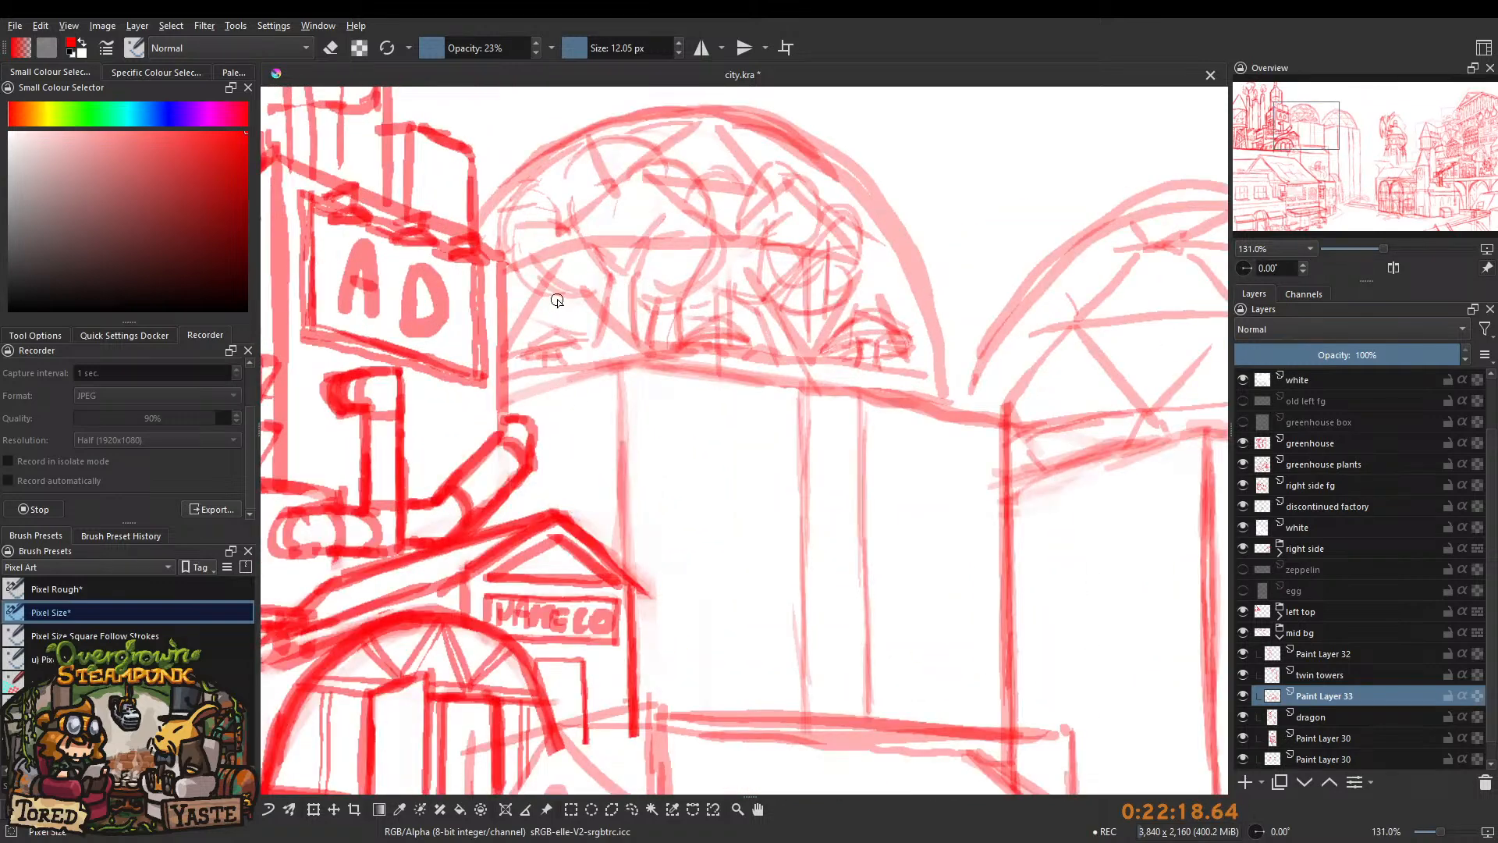
drag(617, 262, 589, 403)
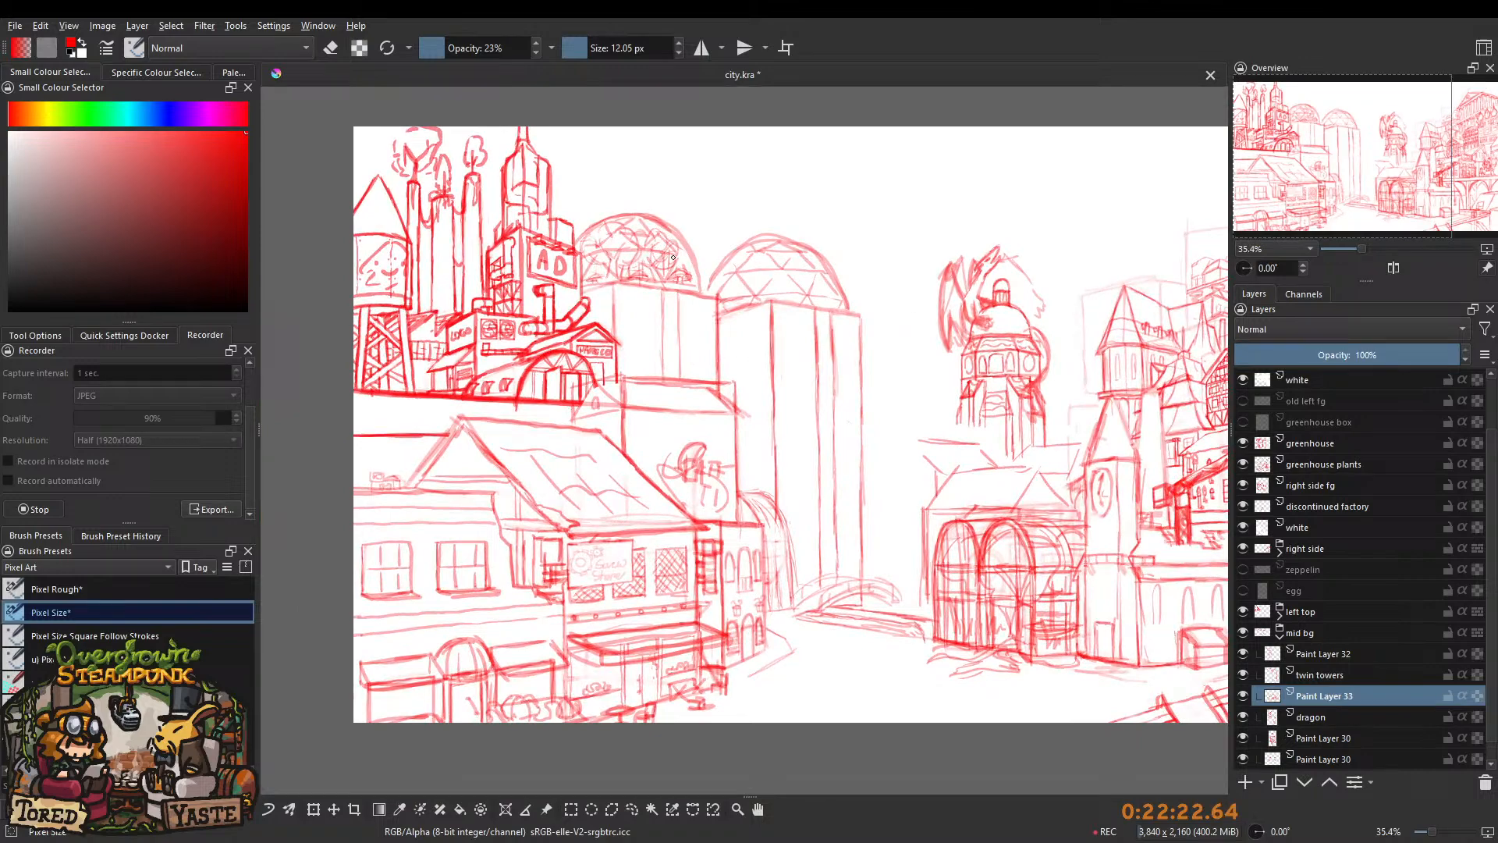
Add short vertical shading strokes to the large tree's branches and foliage inside the farther dome, and save the document.
scroll(587, 254, up, 5)
mouse_move(646, 227)
mouse_down()
mouse_move(657, 344)
mouse_move(652, 220)
mouse_move(685, 258)
mouse_up()
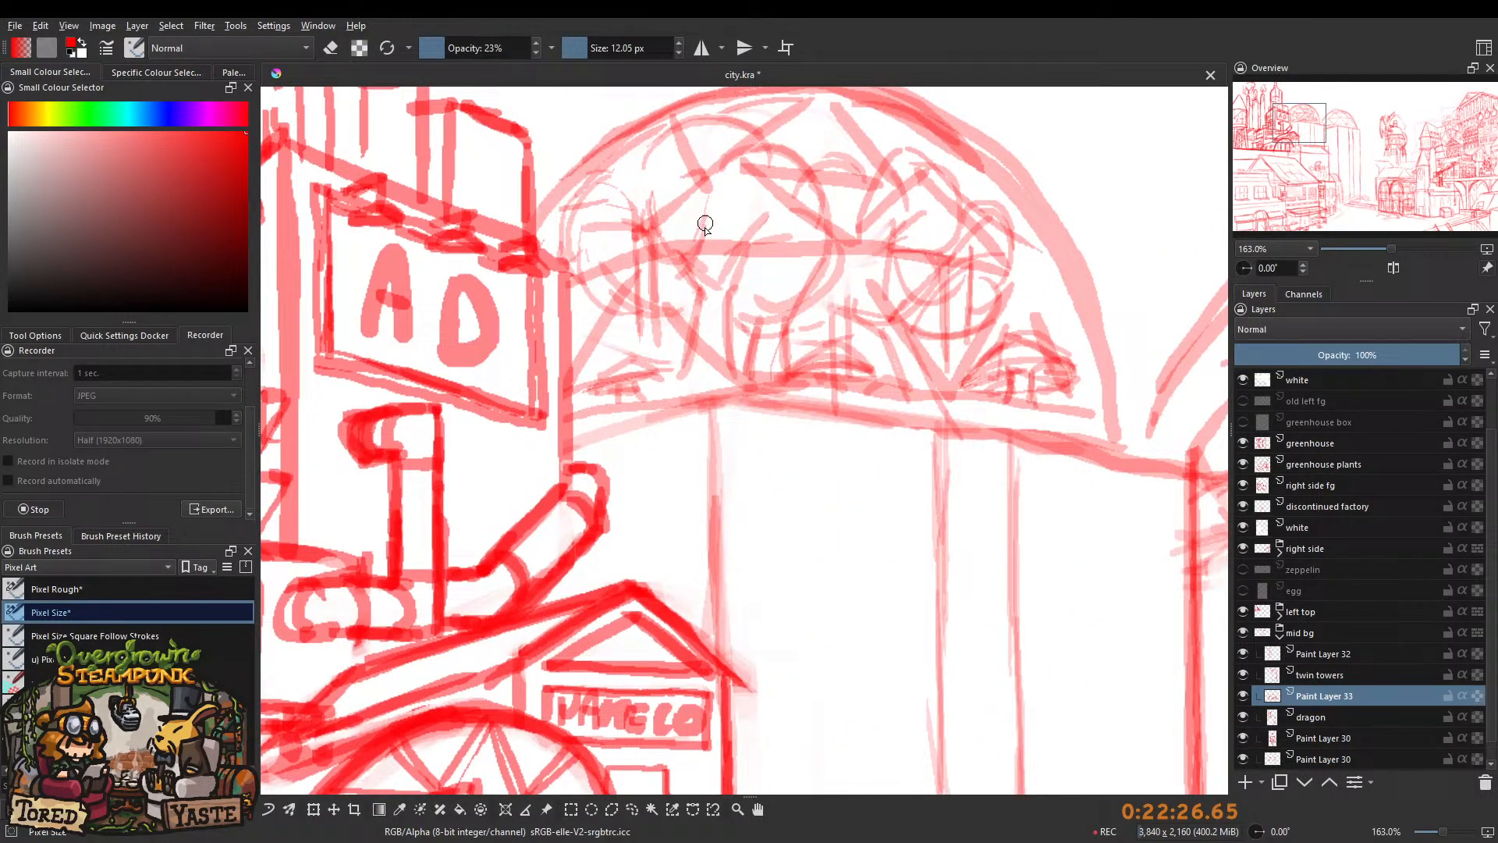
mouse_move(706, 200)
mouse_down()
mouse_move(705, 327)
mouse_move(704, 228)
mouse_up()
drag(621, 278, 621, 262)
mouse_move(757, 230)
mouse_down()
mouse_move(795, 235)
mouse_move(751, 217)
mouse_move(751, 313)
mouse_move(782, 237)
mouse_move(783, 304)
mouse_move(781, 238)
mouse_up()
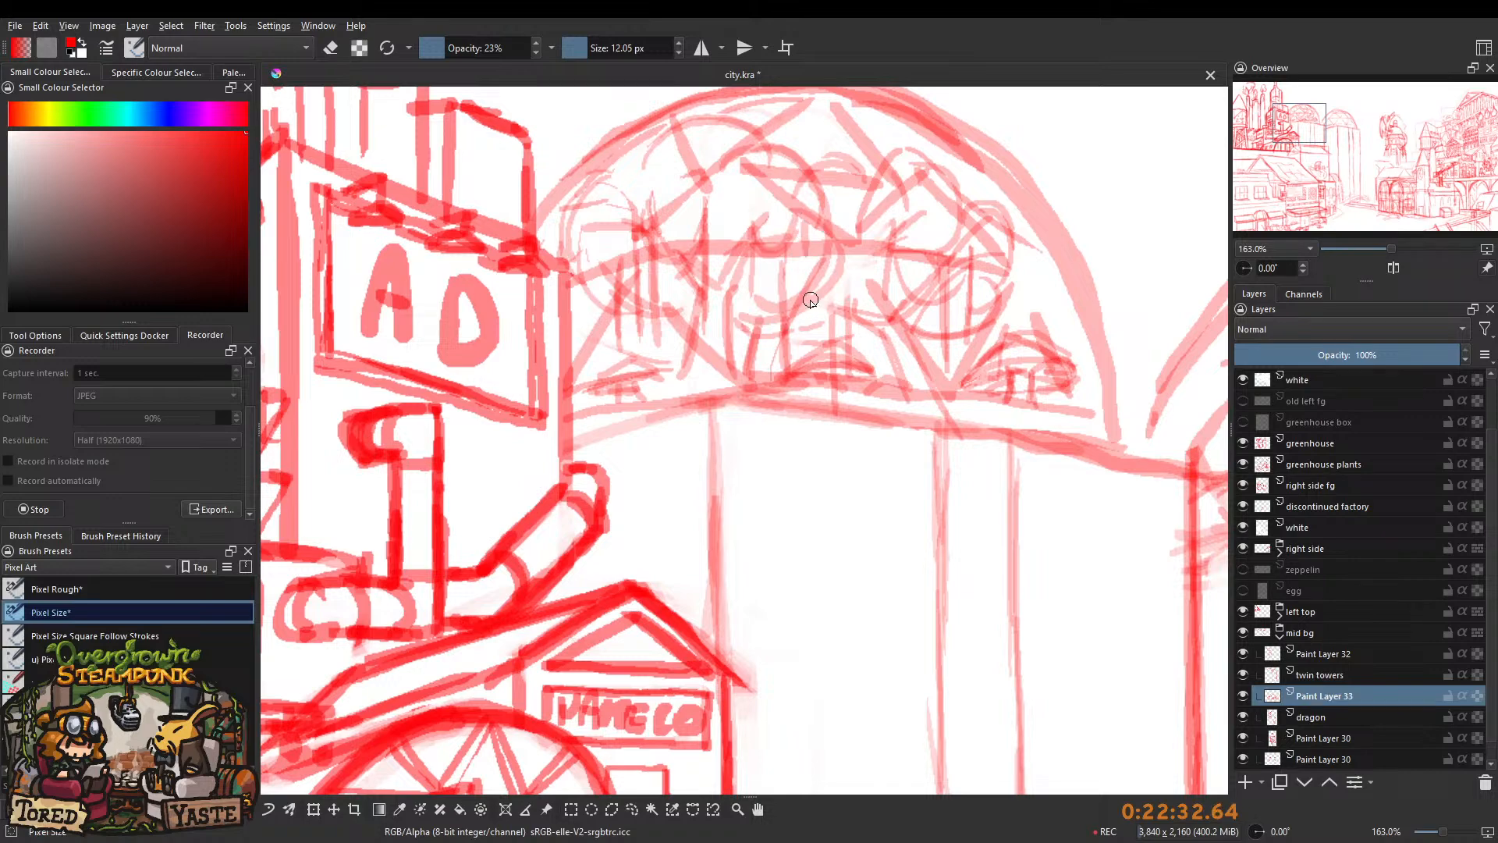
scroll(796, 250, down, 6)
key(ctrl+s)
Sketch a tall, narrow triangular conifer with a curved inner tier inside the nearer tower's dome, toward the farther tower.
scroll(777, 254, up, 3)
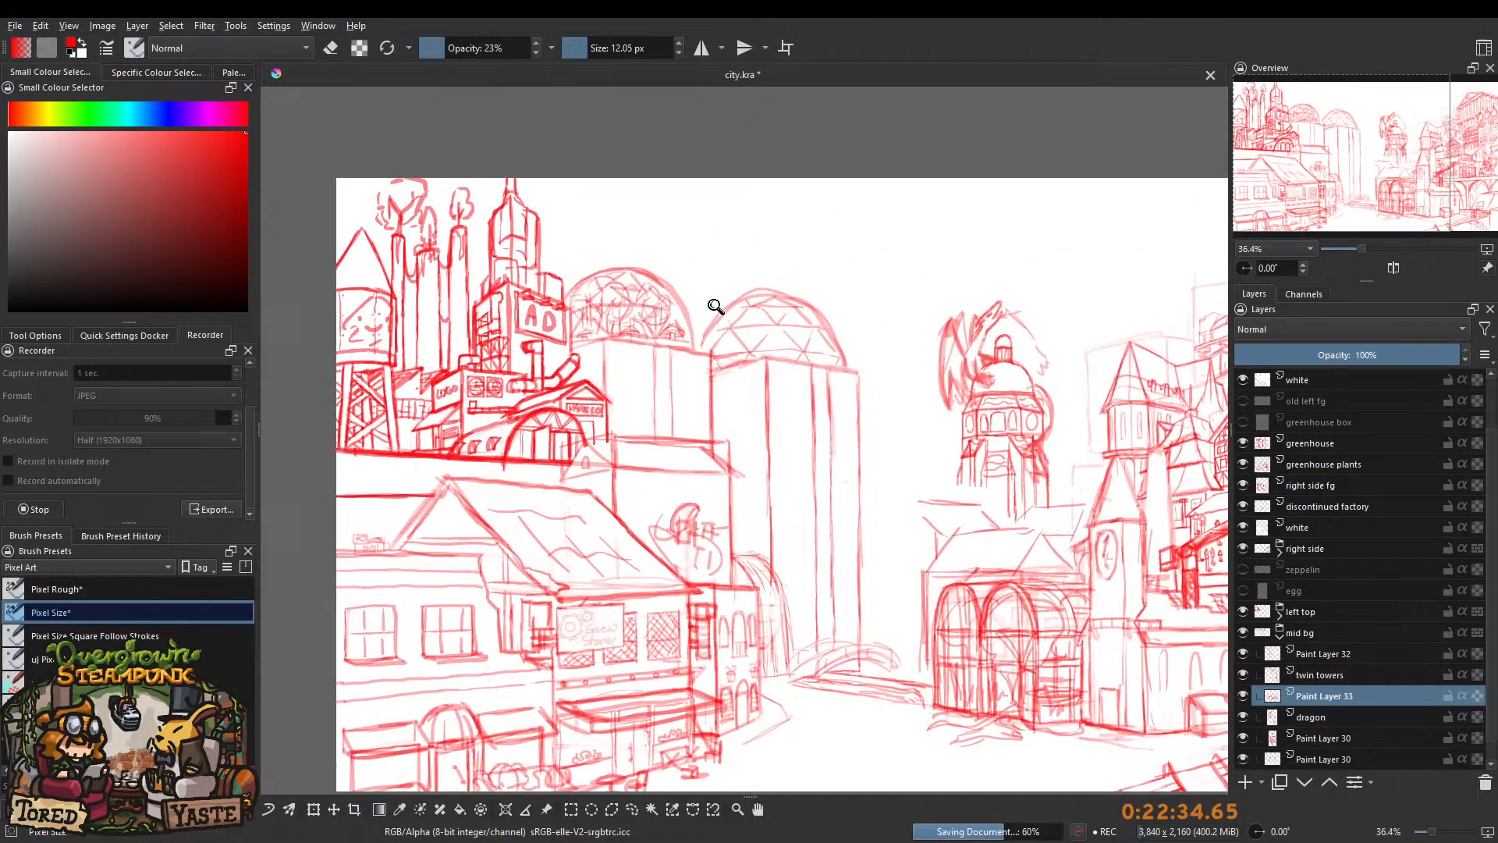
drag(749, 330, 631, 346)
scroll(535, 324, up, 3)
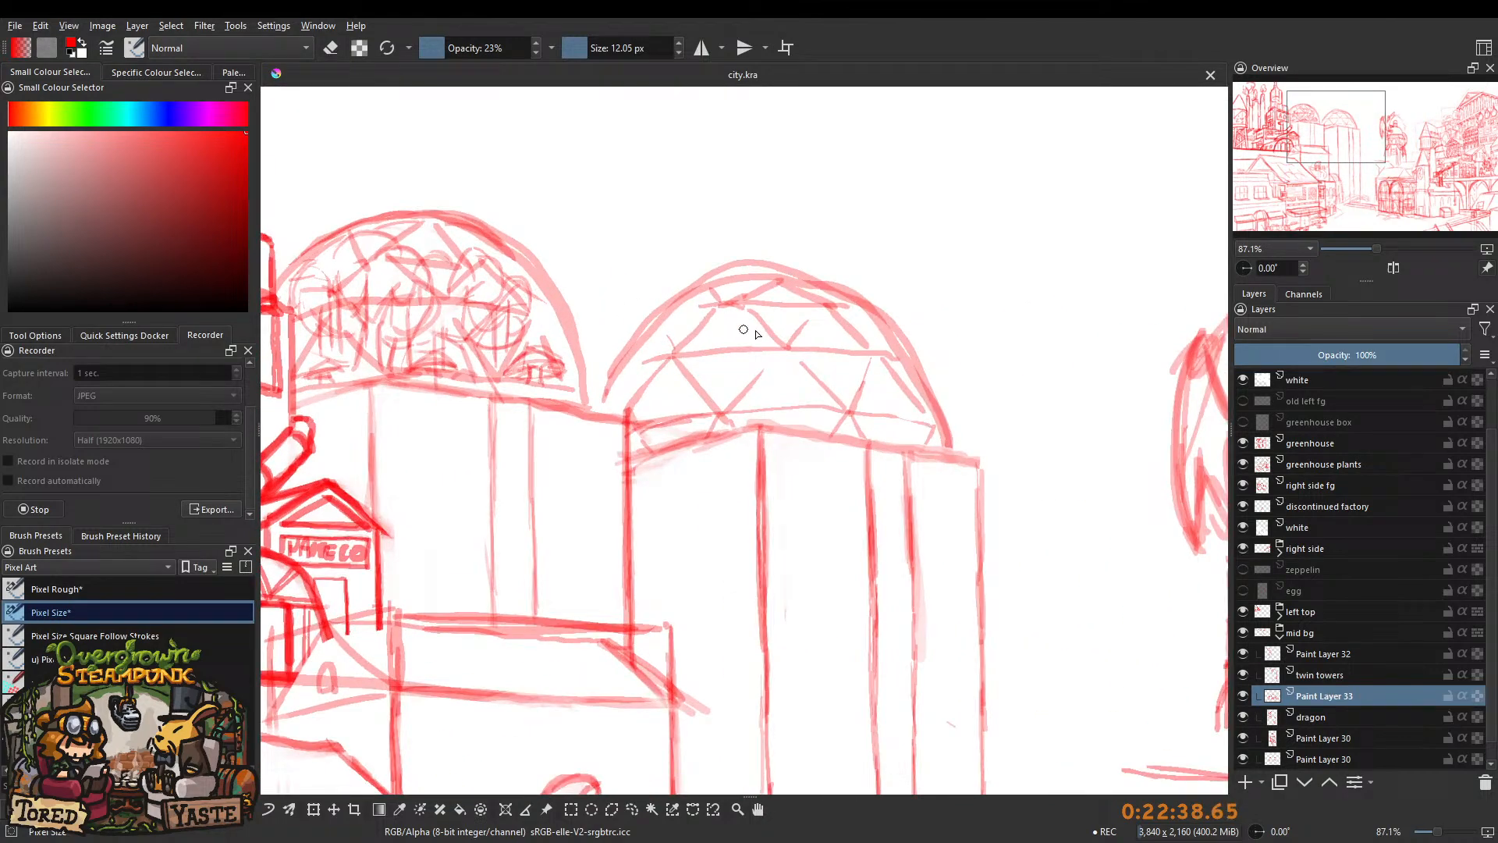
scroll(636, 446, up, 1)
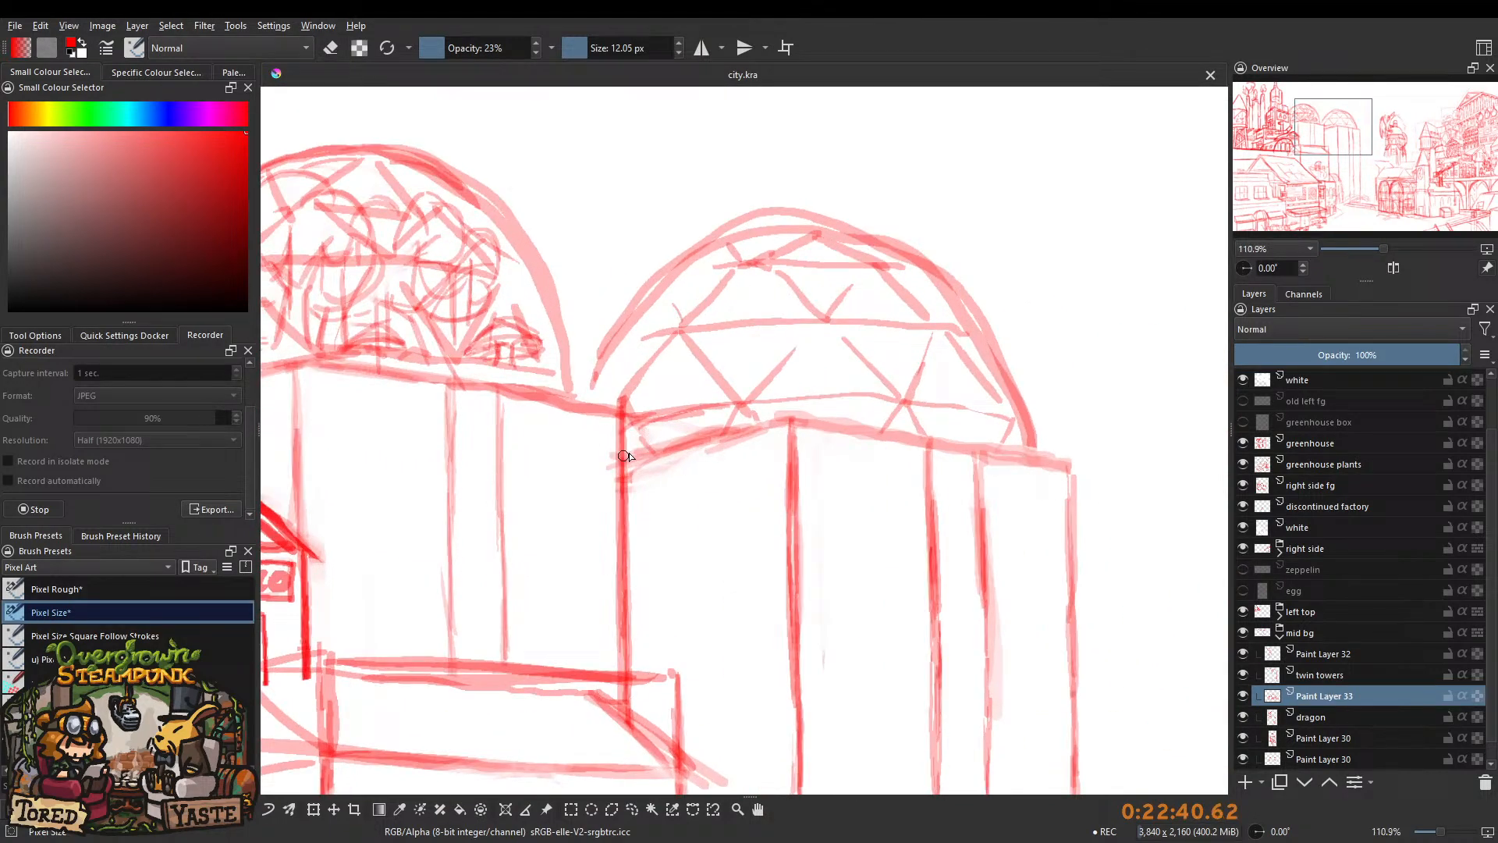
scroll(668, 434, down, 4)
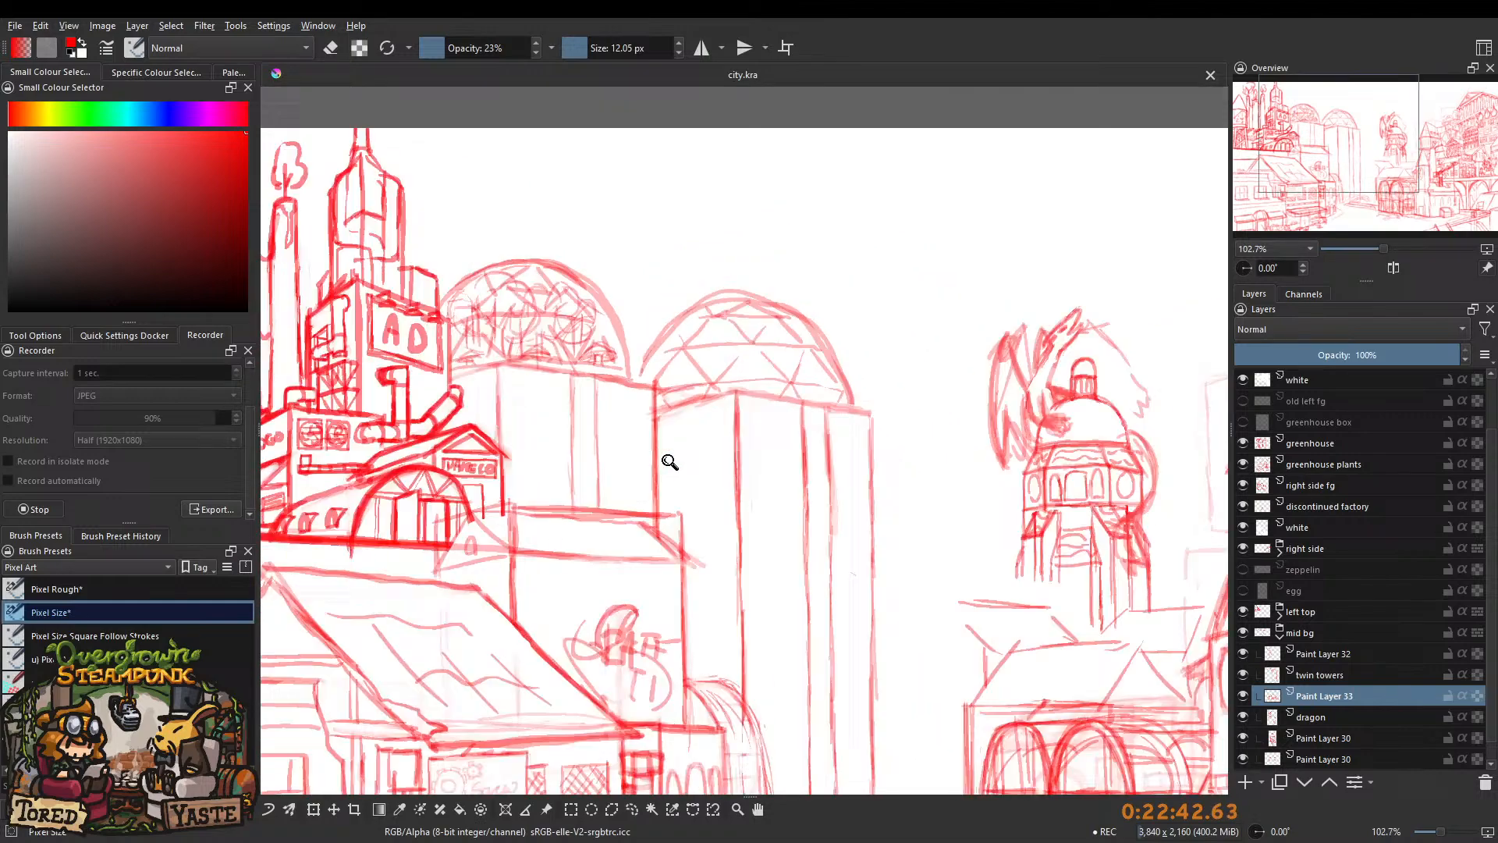
drag(676, 362, 656, 377)
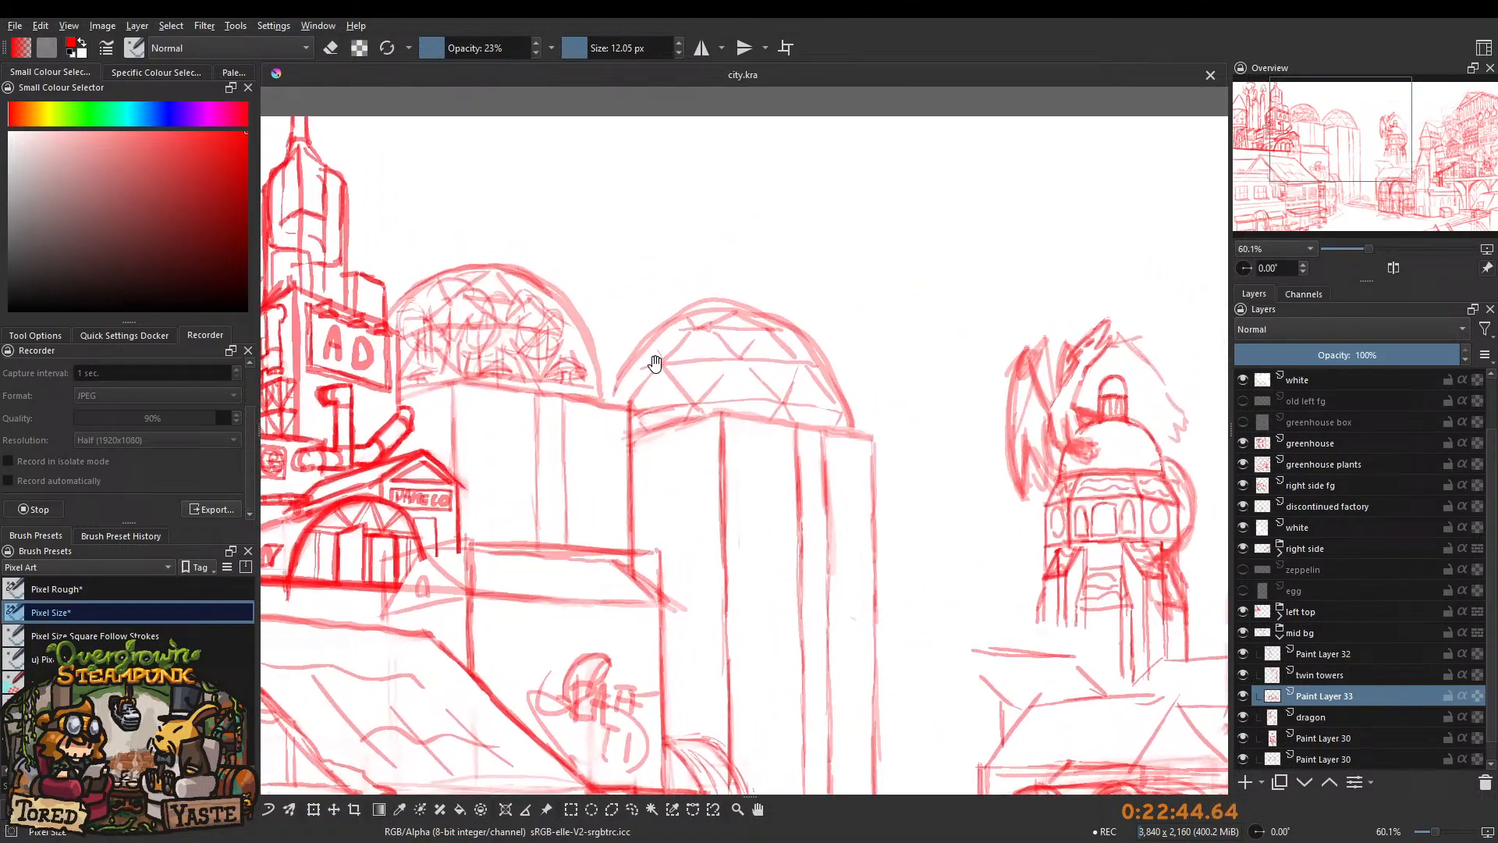
scroll(666, 365, up, 3)
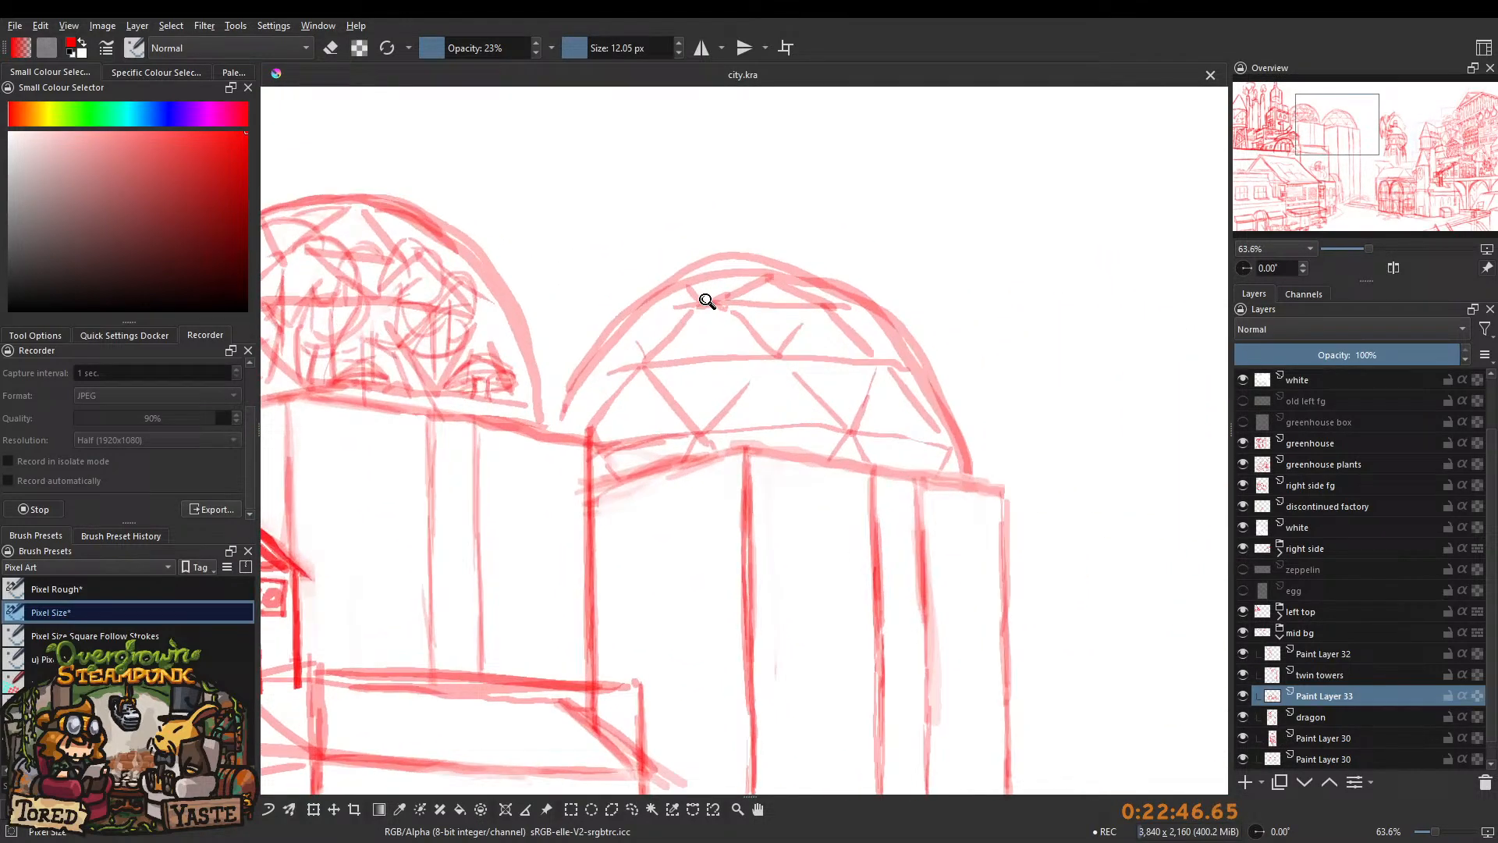
scroll(702, 327, down, 5)
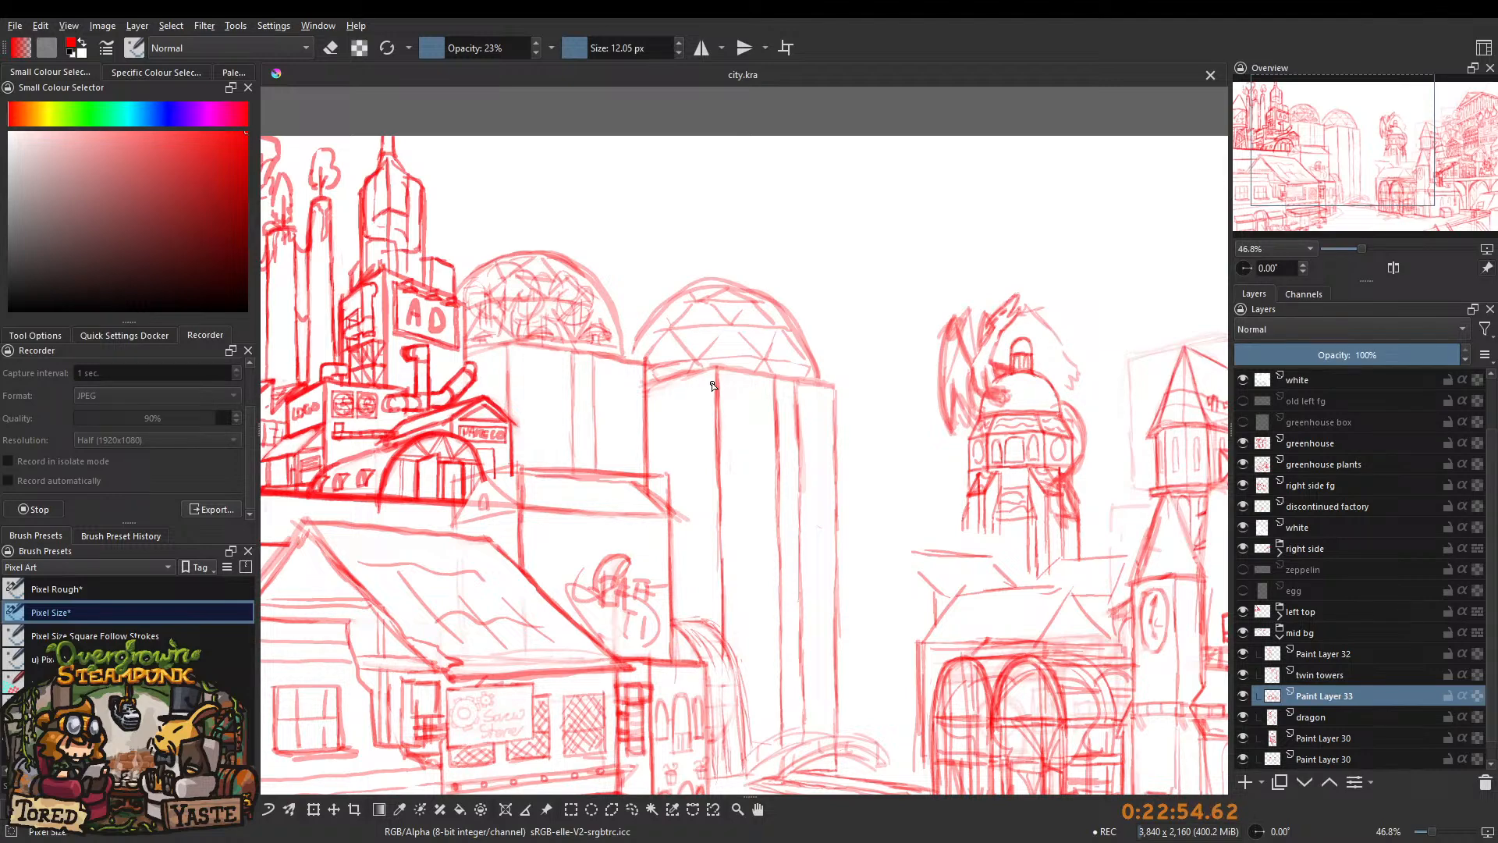
scroll(686, 311, up, 6)
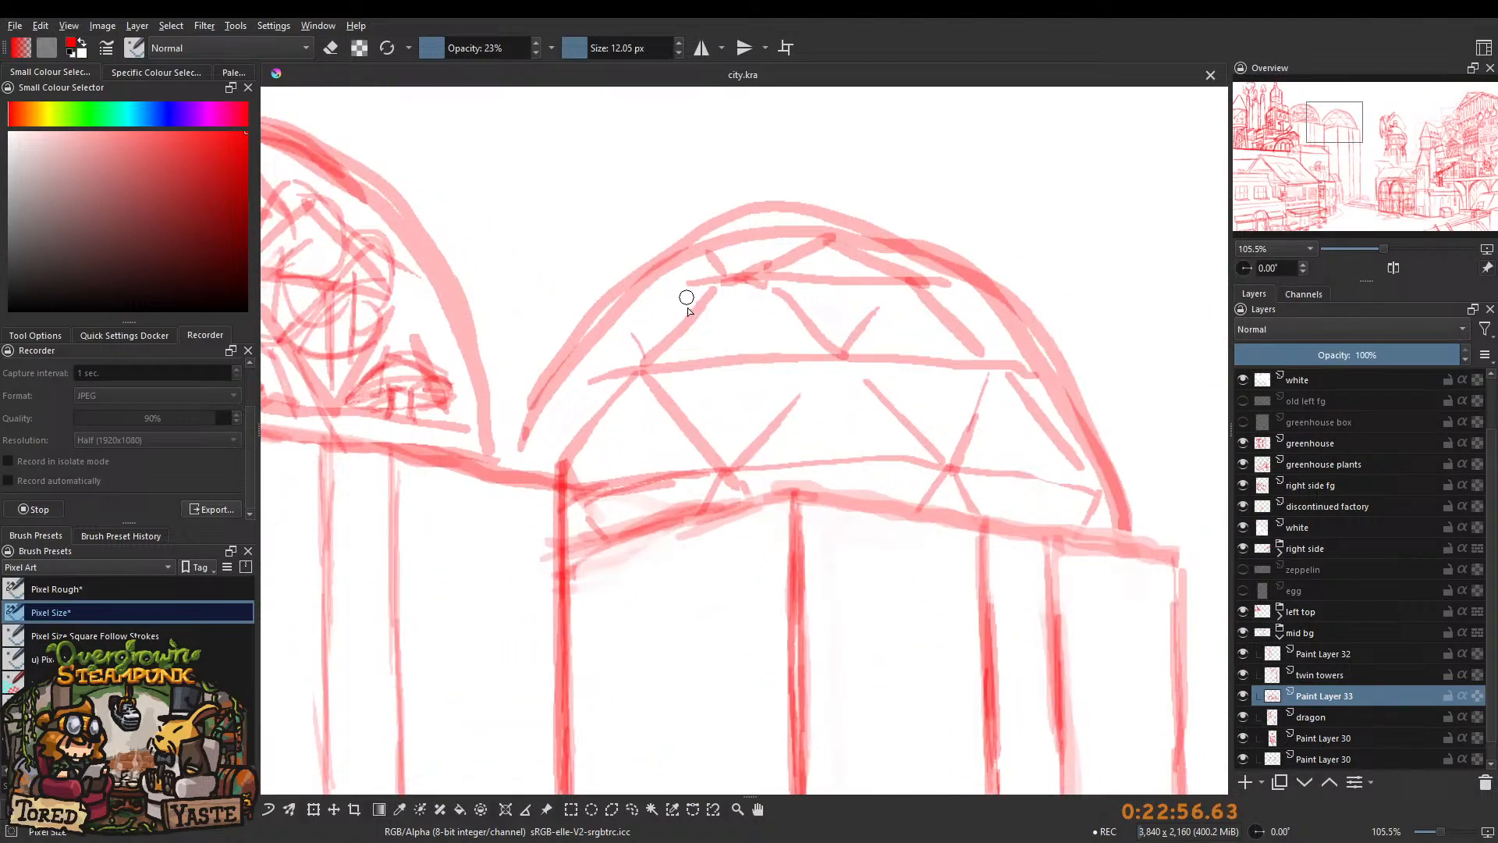
scroll(687, 338, down, 3)
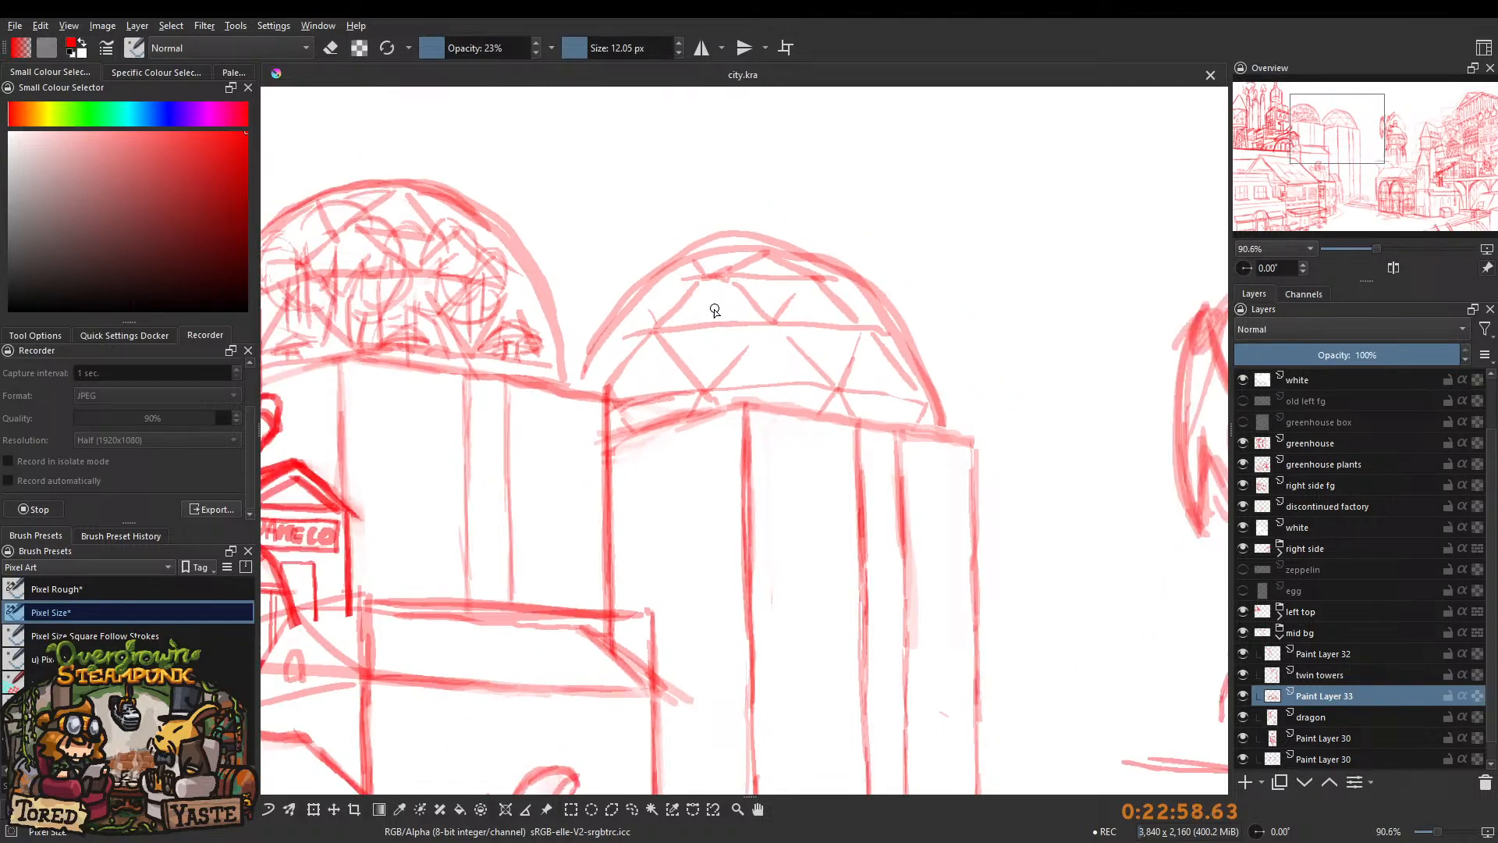
scroll(716, 300, up, 2)
mouse_move(699, 247)
mouse_down()
mouse_move(673, 368)
mouse_move(706, 243)
mouse_move(764, 429)
mouse_up()
drag(680, 357, 658, 429)
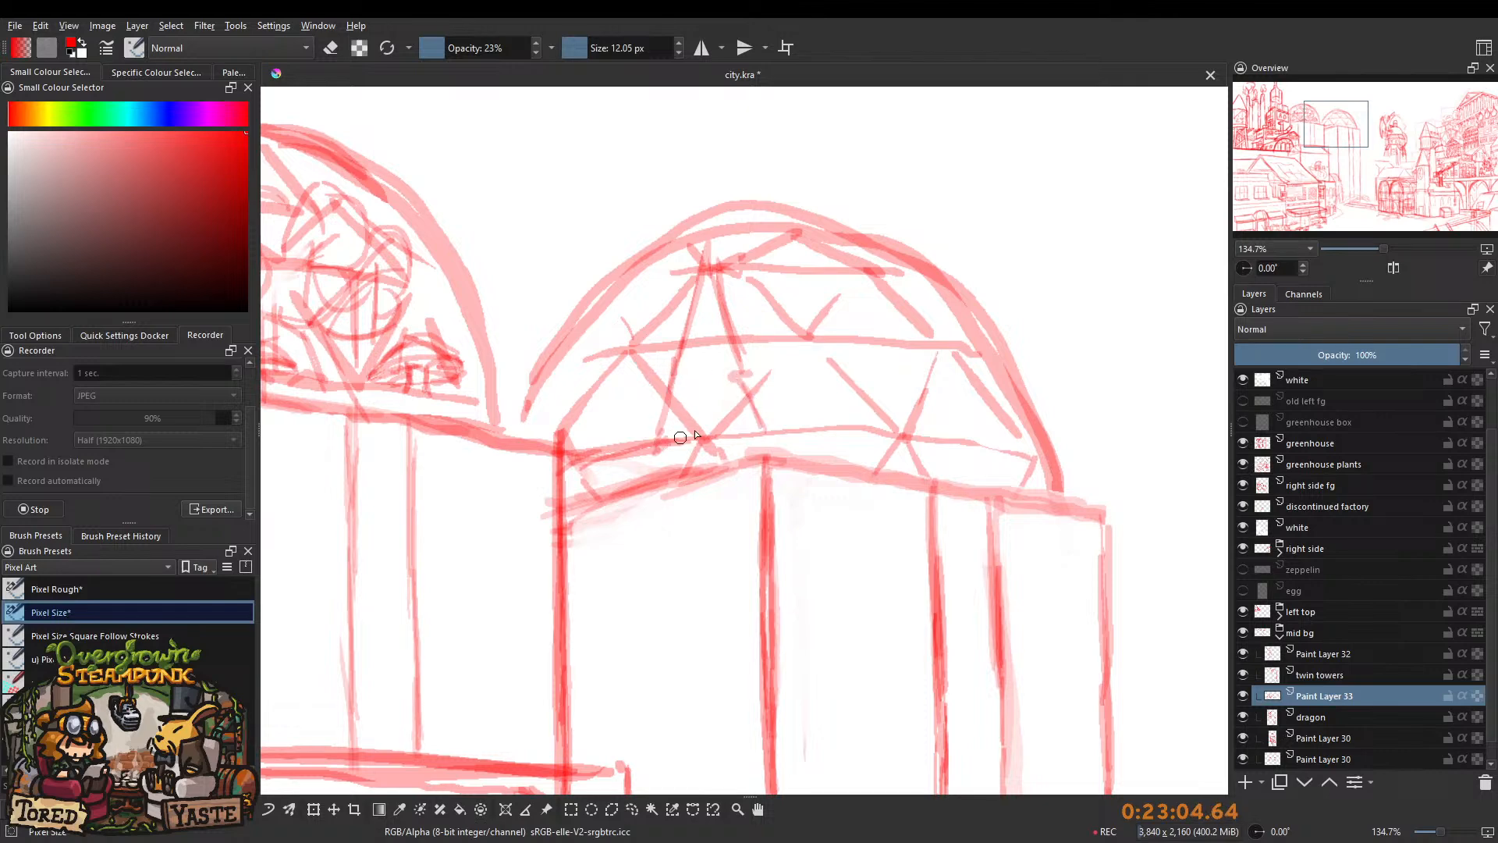
mouse_move(682, 378)
mouse_down()
mouse_move(732, 364)
mouse_move(669, 384)
mouse_move(674, 403)
mouse_move(680, 391)
mouse_move(655, 455)
mouse_up()
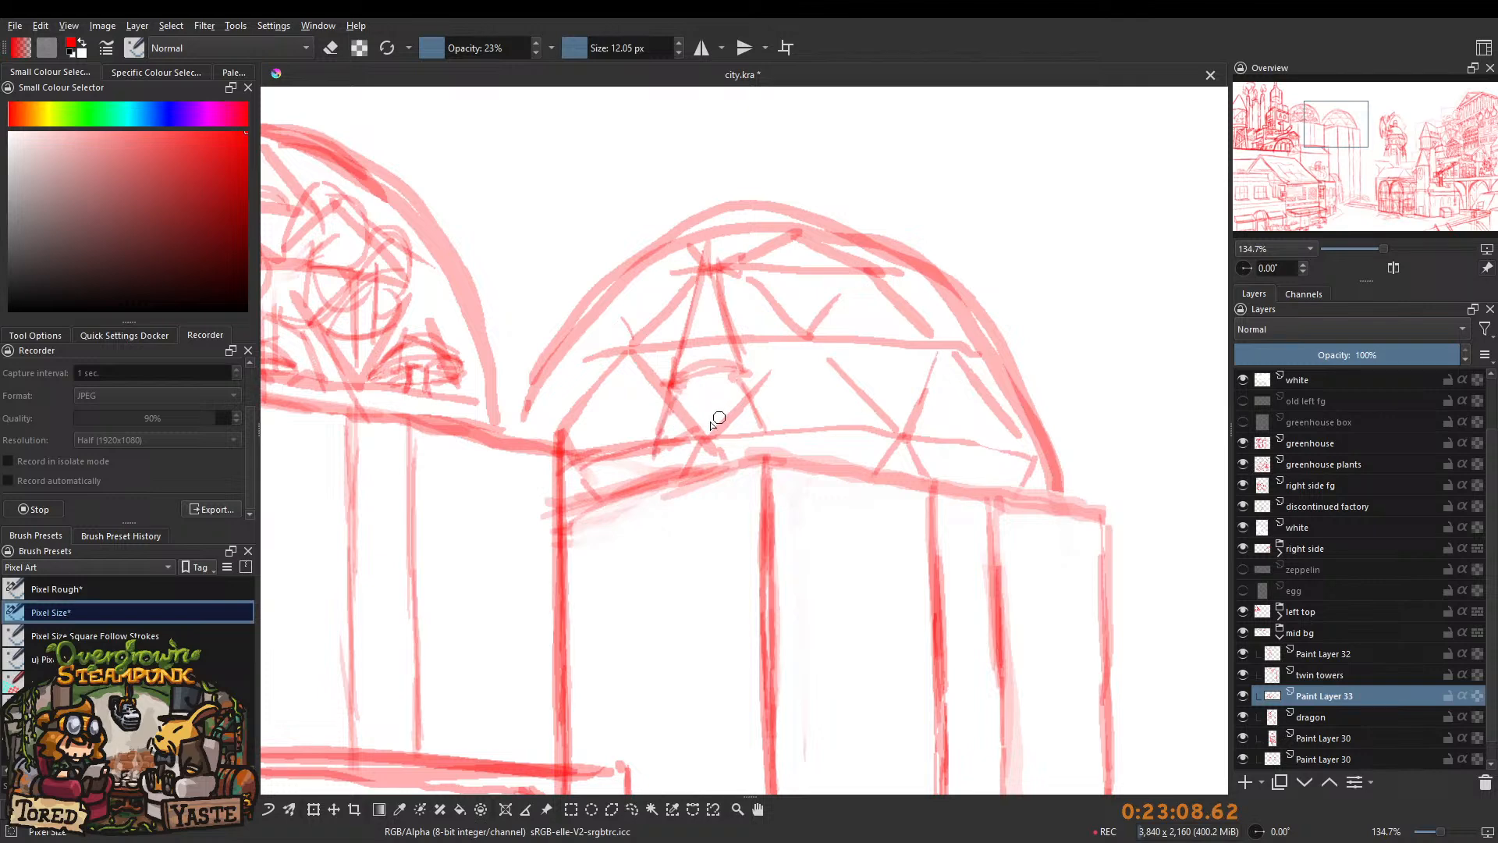
Draw trunk strokes at the first conifer's base and sketch a second, shorter conifer beside it in the nearer dome.
mouse_move(777, 442)
mouse_down()
mouse_move(649, 448)
mouse_move(719, 427)
mouse_move(679, 450)
mouse_move(690, 458)
mouse_move(665, 456)
mouse_move(760, 434)
mouse_move(700, 436)
mouse_move(722, 467)
mouse_up()
mouse_move(710, 372)
mouse_down()
mouse_move(710, 468)
mouse_move(711, 407)
mouse_up()
mouse_move(771, 313)
mouse_down()
mouse_move(761, 393)
mouse_move(791, 377)
mouse_move(793, 404)
mouse_up()
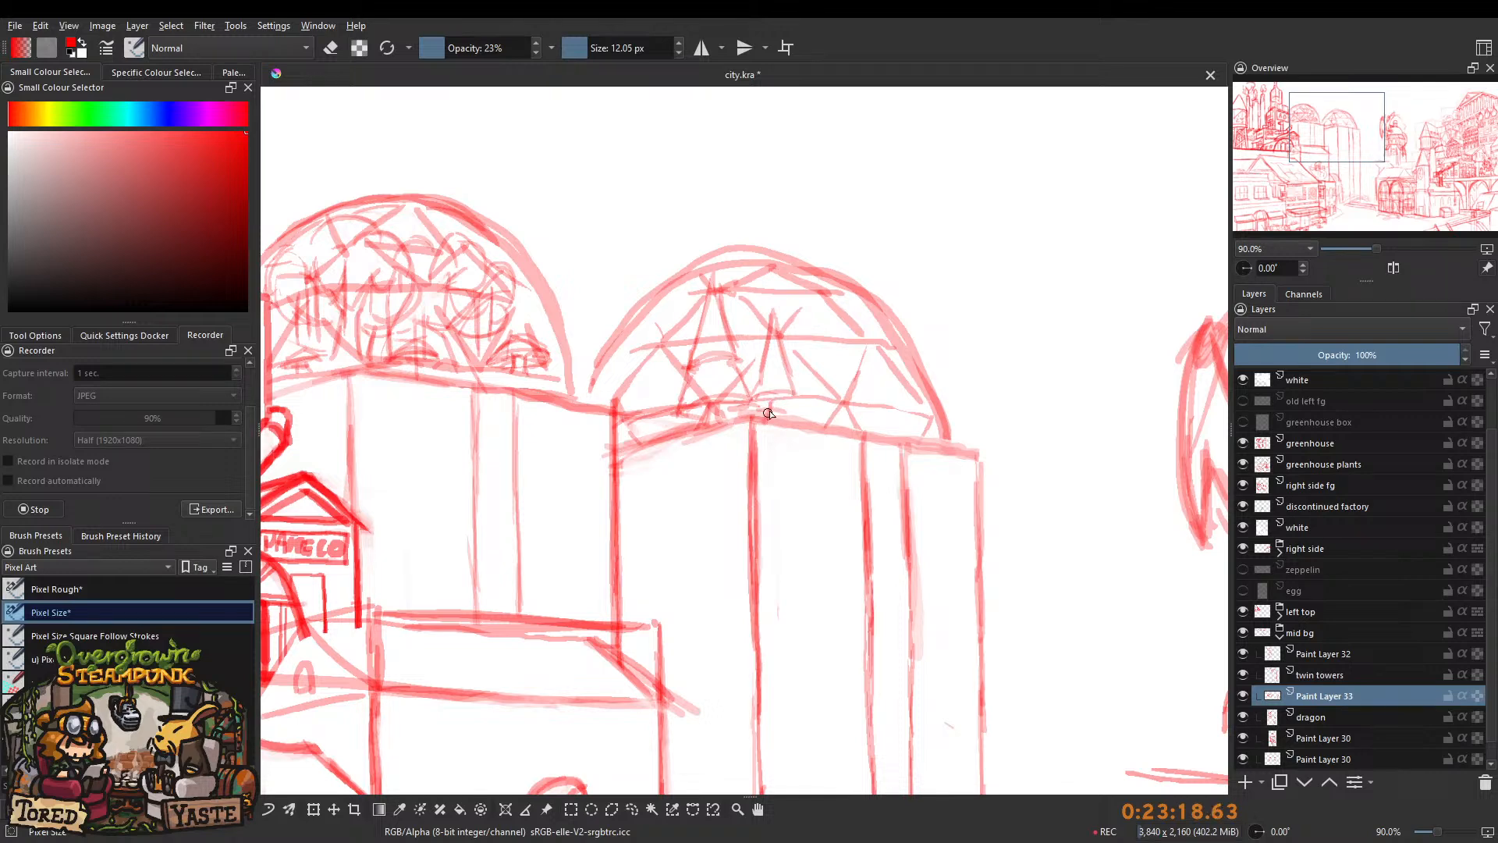
mouse_move(771, 323)
mouse_down()
mouse_move(756, 379)
mouse_move(788, 380)
mouse_move(771, 315)
mouse_up()
Touch up the second conifer with the eraser, and draw additional conifer edges and base strokes beside it in the nearer dome.
key(e)
drag(763, 370, 774, 353)
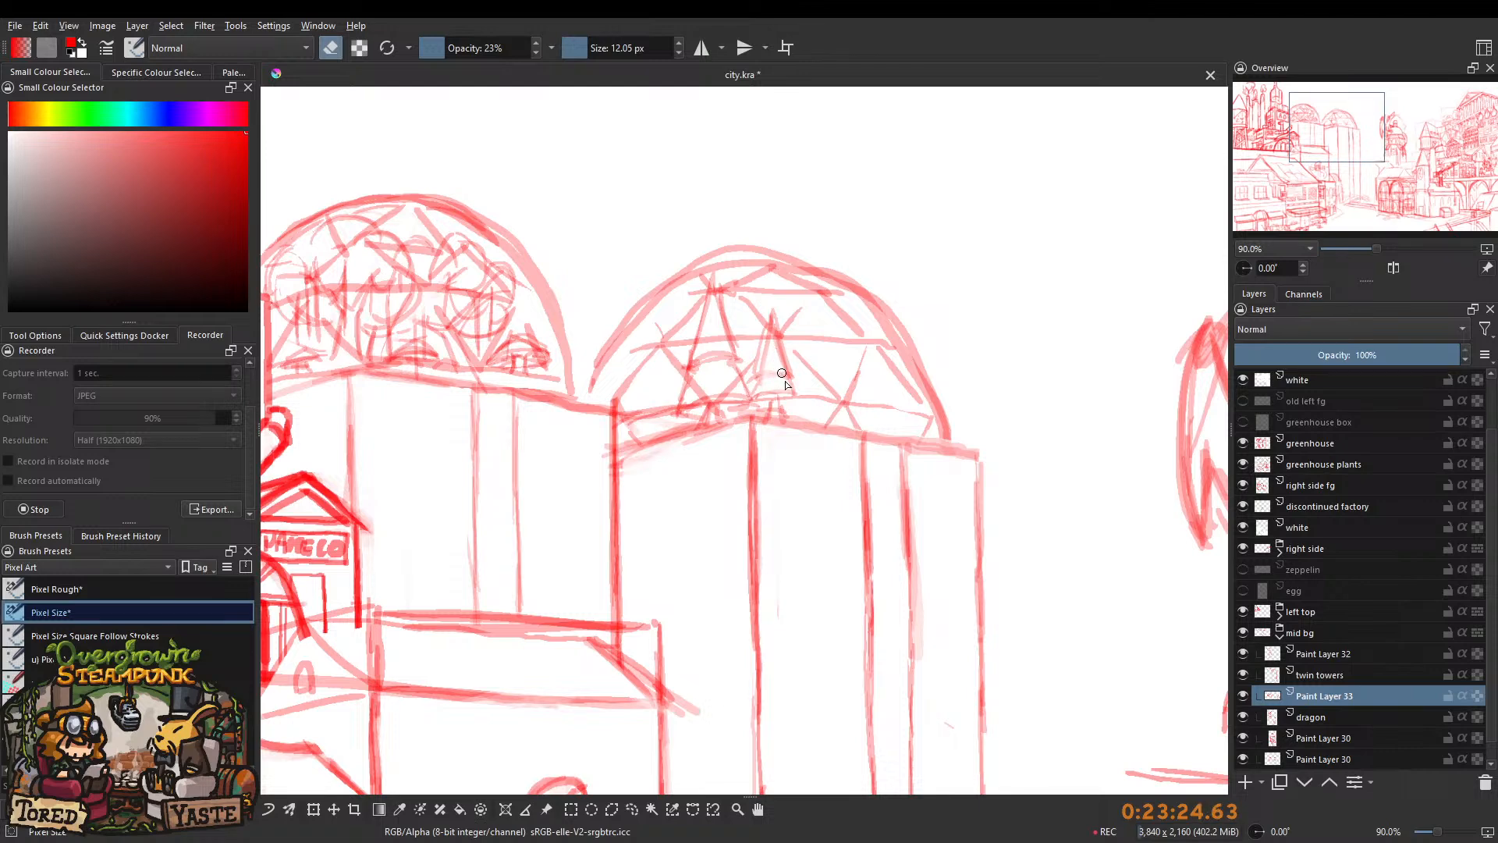
key(e)
mouse_move(795, 382)
mouse_down()
mouse_move(765, 338)
mouse_move(801, 290)
mouse_move(782, 336)
mouse_move(803, 289)
mouse_move(847, 432)
mouse_move(786, 422)
mouse_move(848, 432)
mouse_move(796, 417)
mouse_up()
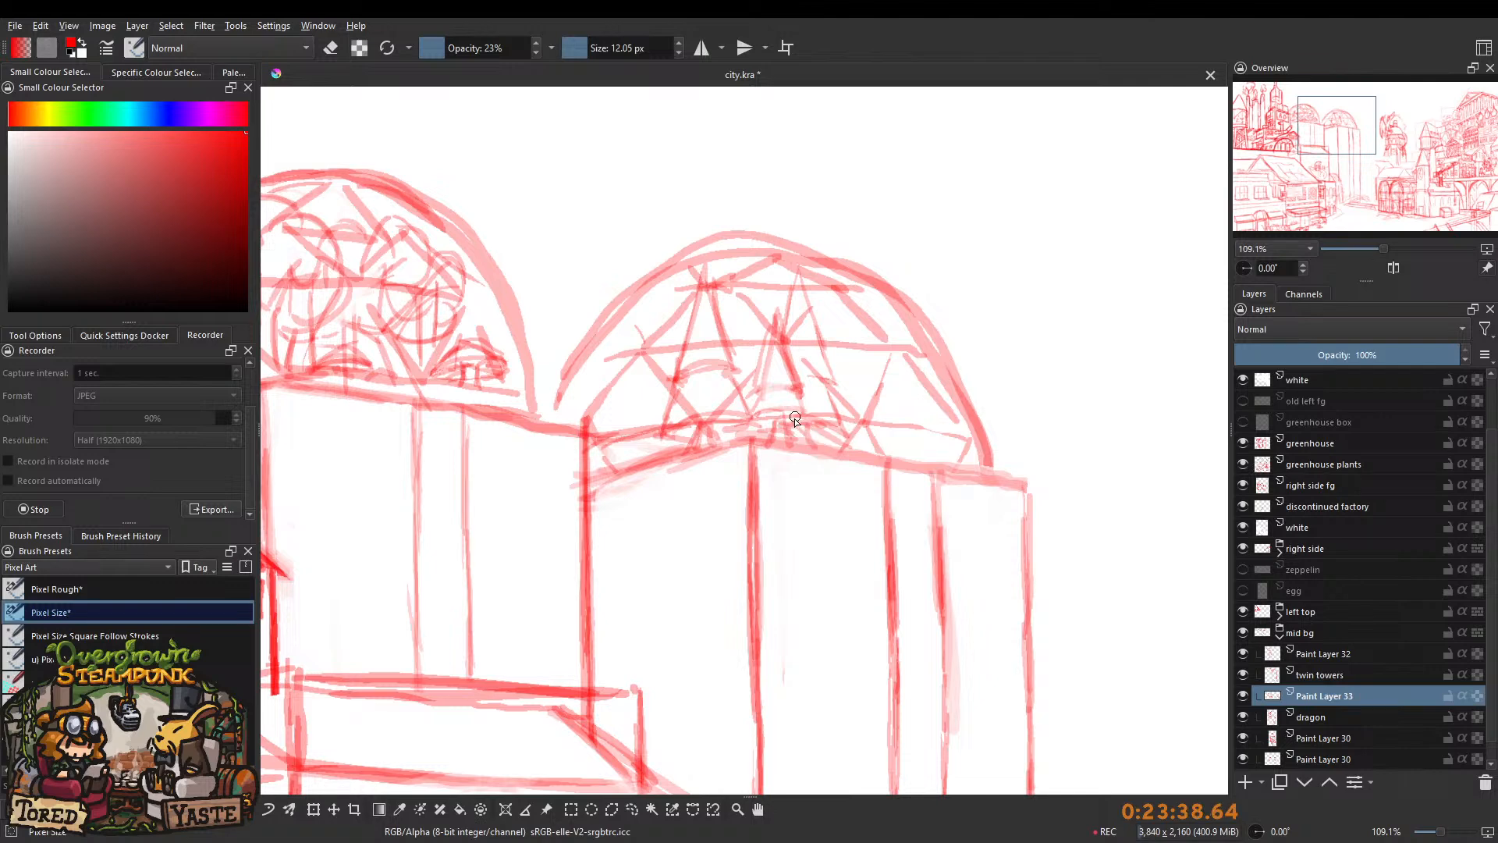
scroll(773, 361, down, 3)
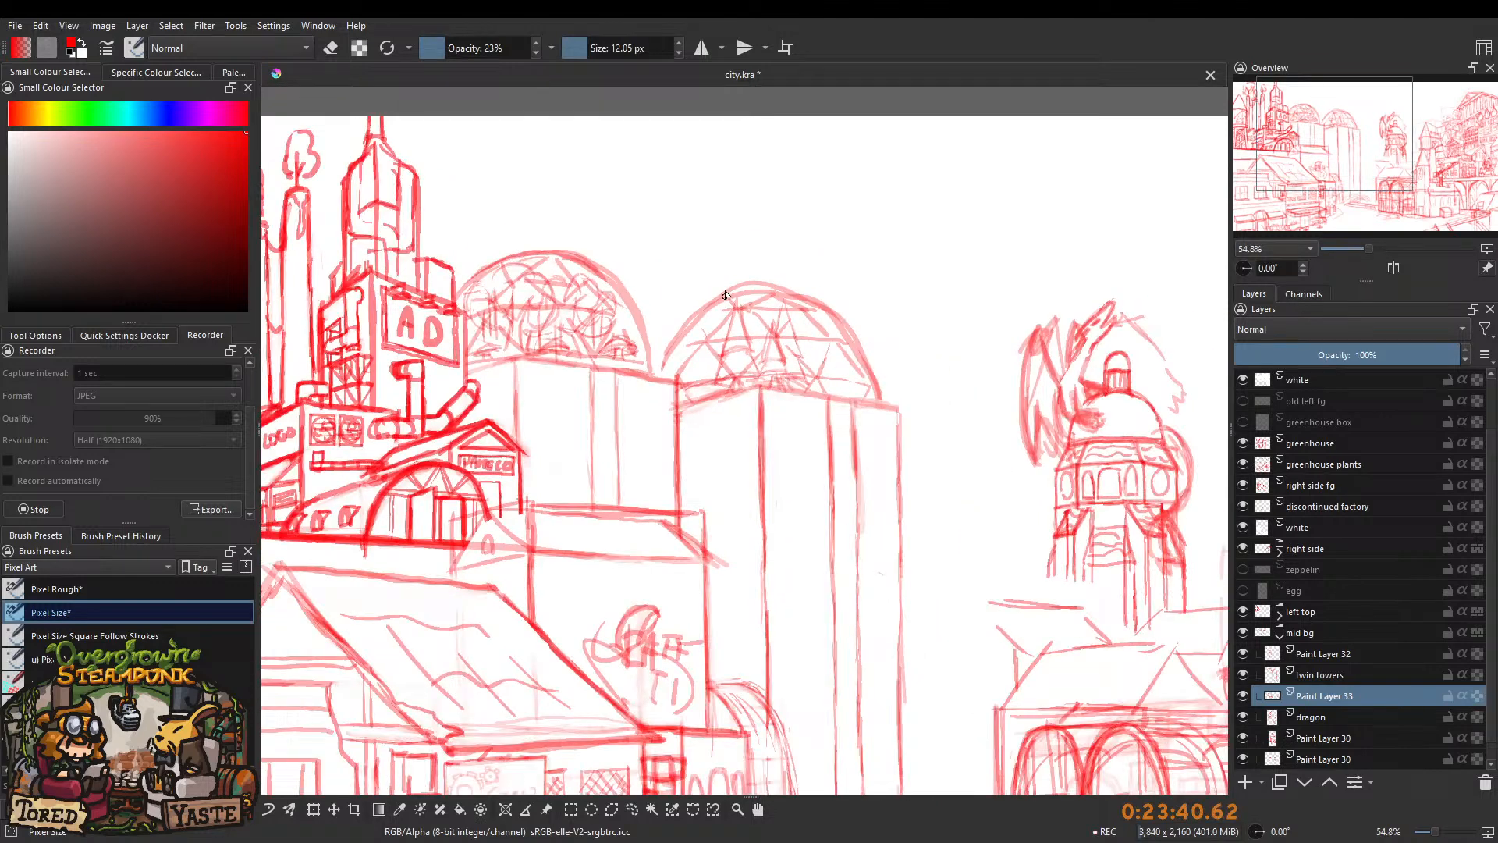
scroll(753, 315, up, 4)
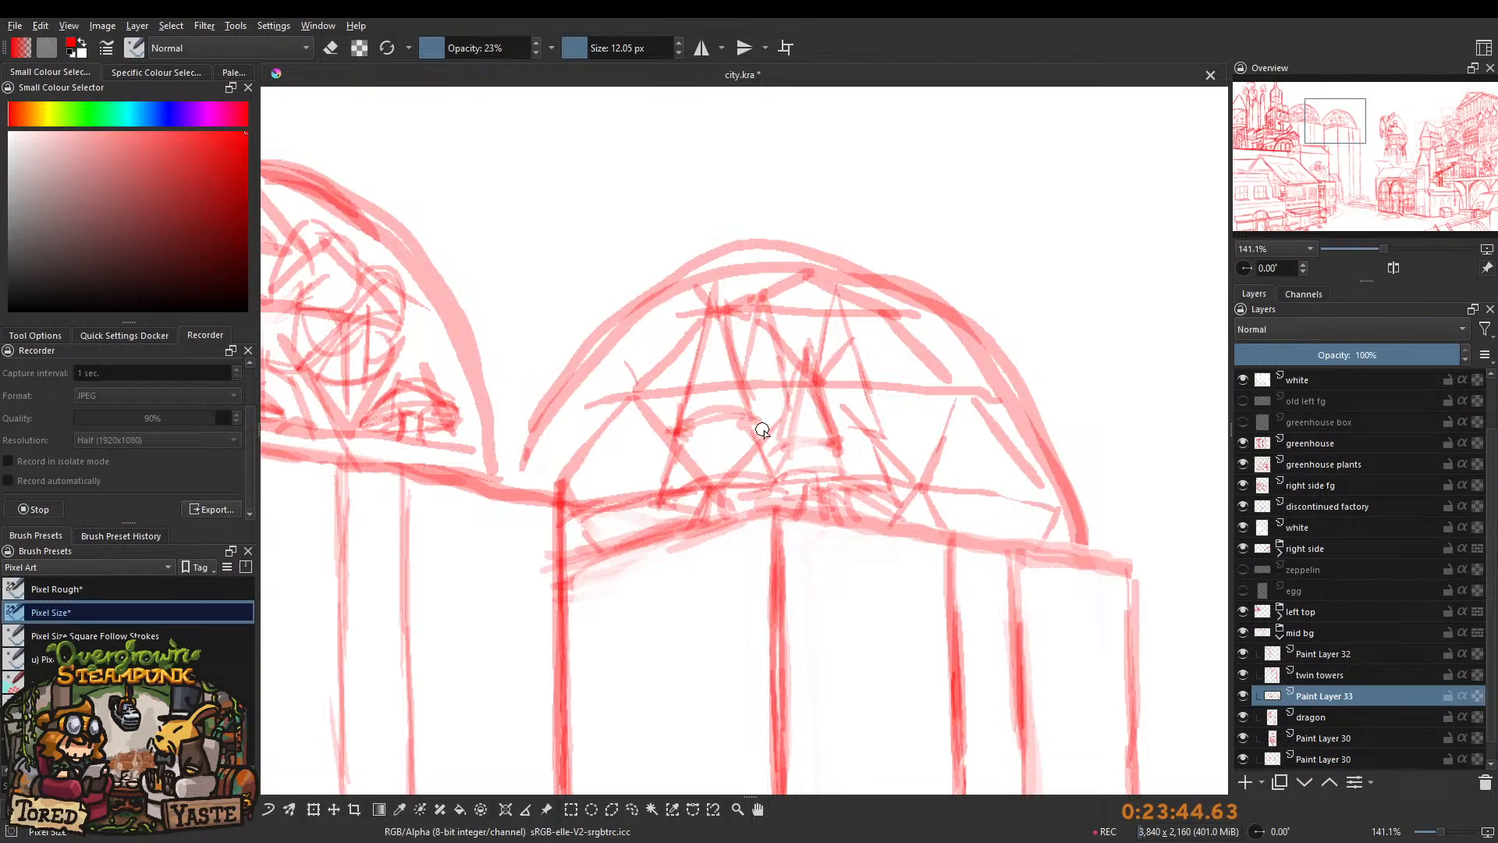
scroll(689, 489, down, 4)
scroll(688, 489, up, 2)
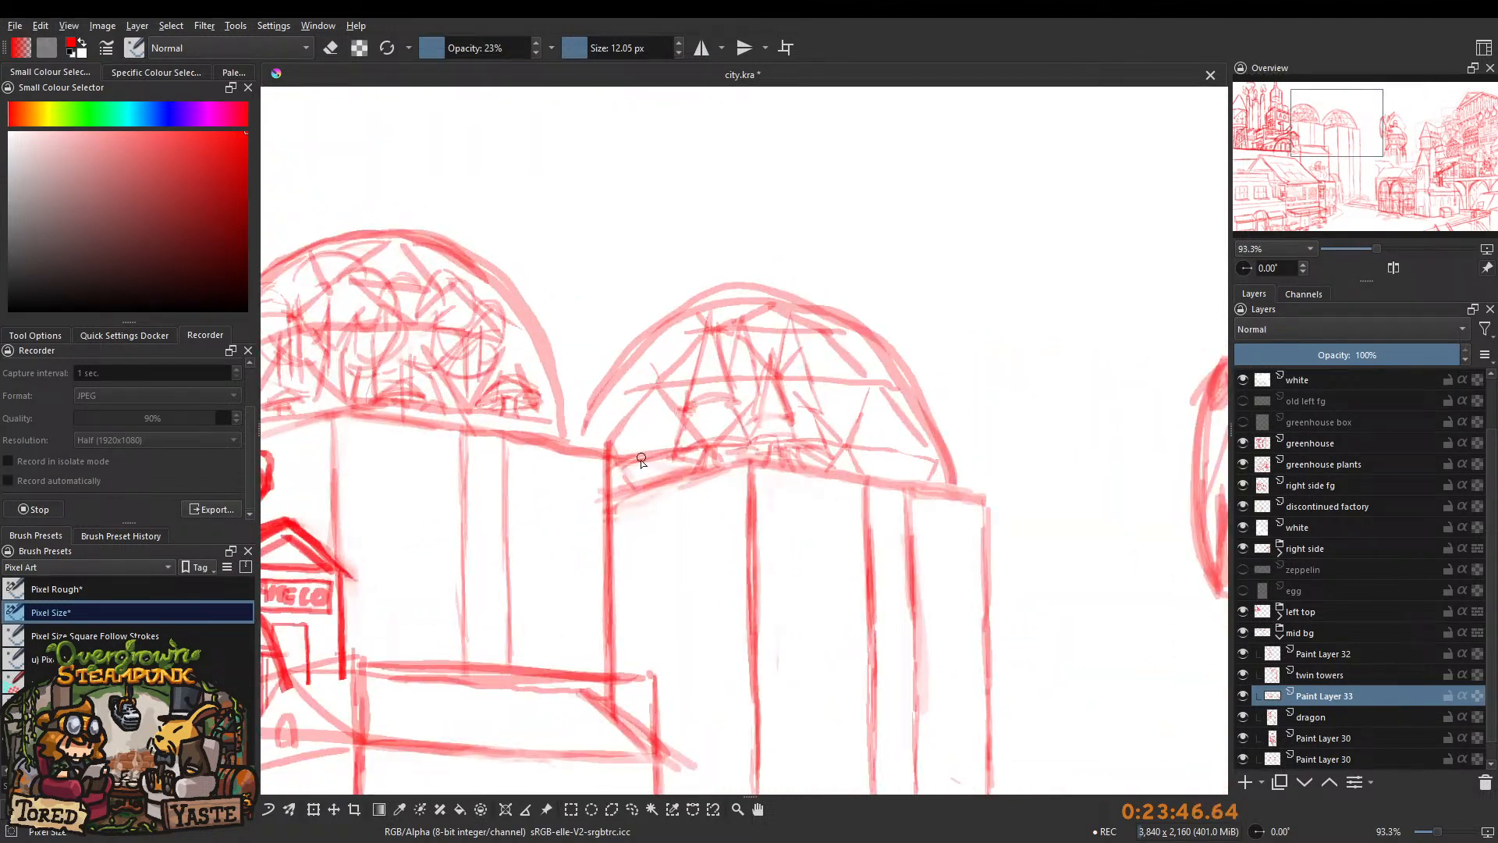
scroll(641, 426, up, 1)
scroll(843, 386, up, 1)
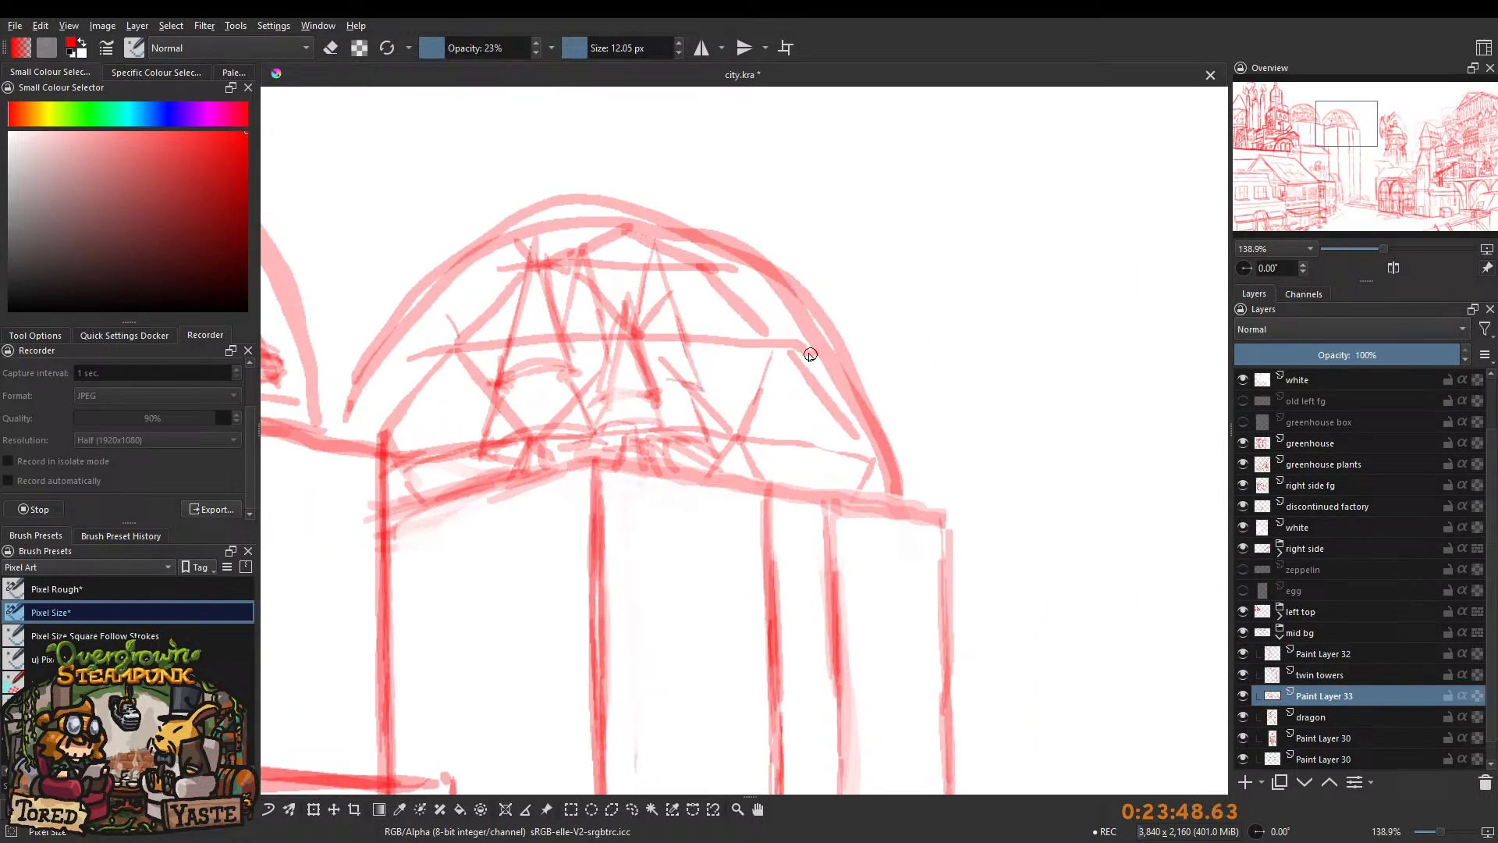
scroll(725, 444, up, 1)
mouse_move(737, 465)
mouse_down()
mouse_move(794, 442)
mouse_move(763, 454)
mouse_move(796, 462)
mouse_move(780, 466)
mouse_move(835, 504)
mouse_move(780, 471)
mouse_move(837, 506)
mouse_move(806, 479)
mouse_up()
mouse_move(762, 418)
mouse_down()
mouse_move(783, 609)
mouse_move(792, 443)
mouse_up()
key(ctrl+z)
key(ctrl+z)
key(ctrl+z)
key(ctrl+z)
key(ctrl+z)
key(ctrl+z)
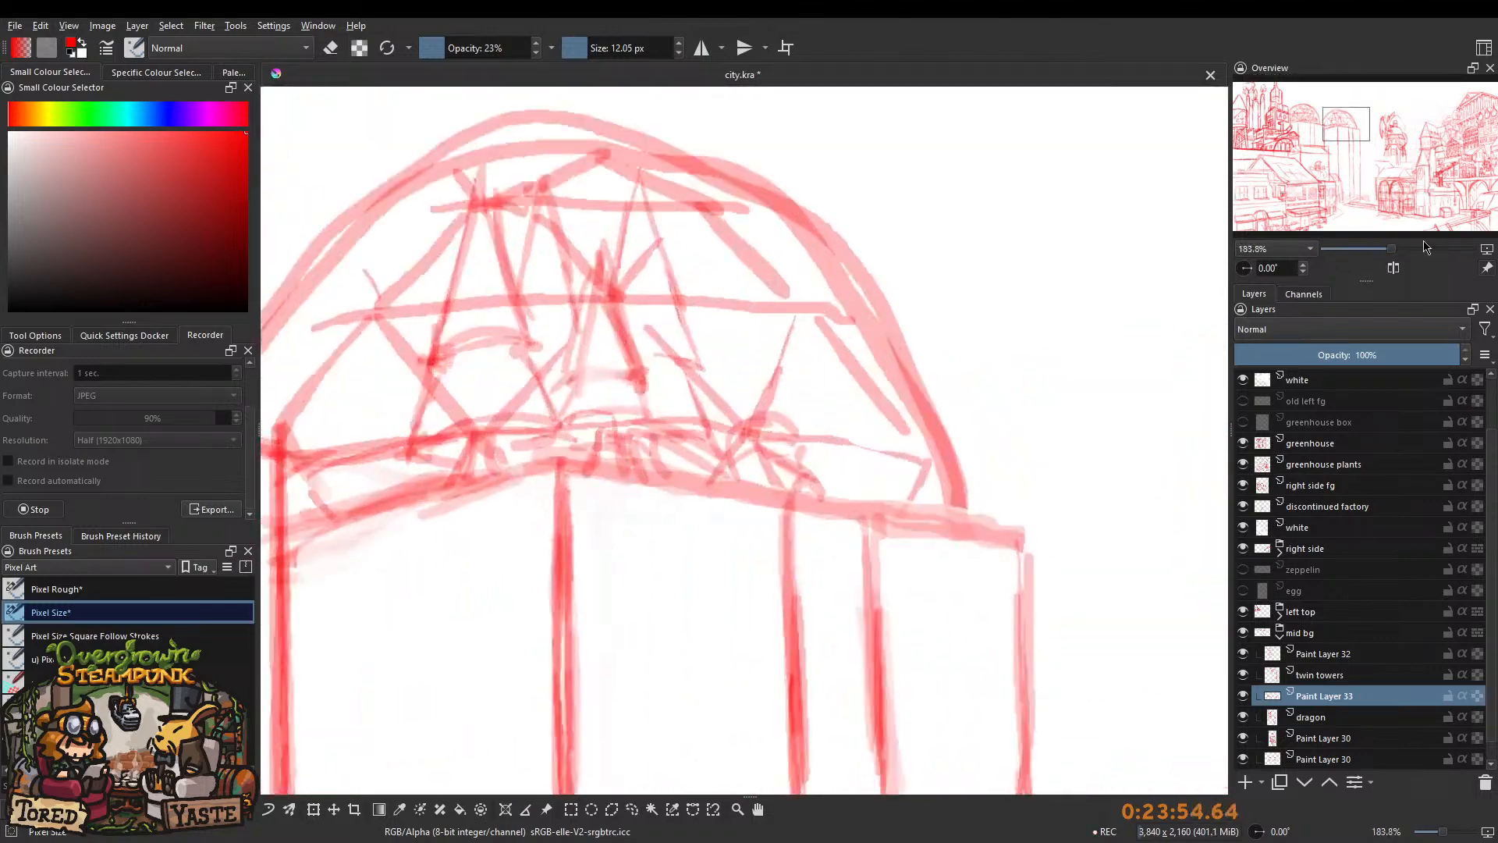
key(ctrl+z)
Sketch low rounded bushes along the base of the nearer tower's dome, in front of the conifers.
mouse_move(739, 489)
mouse_down()
mouse_move(728, 447)
mouse_move(749, 448)
mouse_move(748, 507)
mouse_move(763, 415)
mouse_move(833, 487)
mouse_up()
mouse_move(756, 426)
mouse_down()
mouse_move(875, 512)
mouse_move(773, 548)
mouse_move(787, 425)
mouse_up()
mouse_move(815, 522)
mouse_down()
mouse_move(782, 499)
mouse_move(810, 524)
mouse_up()
drag(788, 462, 832, 522)
drag(739, 408, 546, 466)
drag(546, 466, 668, 477)
mouse_move(669, 477)
mouse_down()
mouse_move(700, 419)
mouse_move(849, 404)
mouse_up()
drag(747, 455, 802, 481)
drag(713, 442, 800, 481)
mouse_move(800, 409)
mouse_down()
mouse_move(786, 468)
mouse_move(833, 475)
mouse_move(783, 545)
mouse_move(784, 593)
mouse_up()
drag(856, 390, 771, 443)
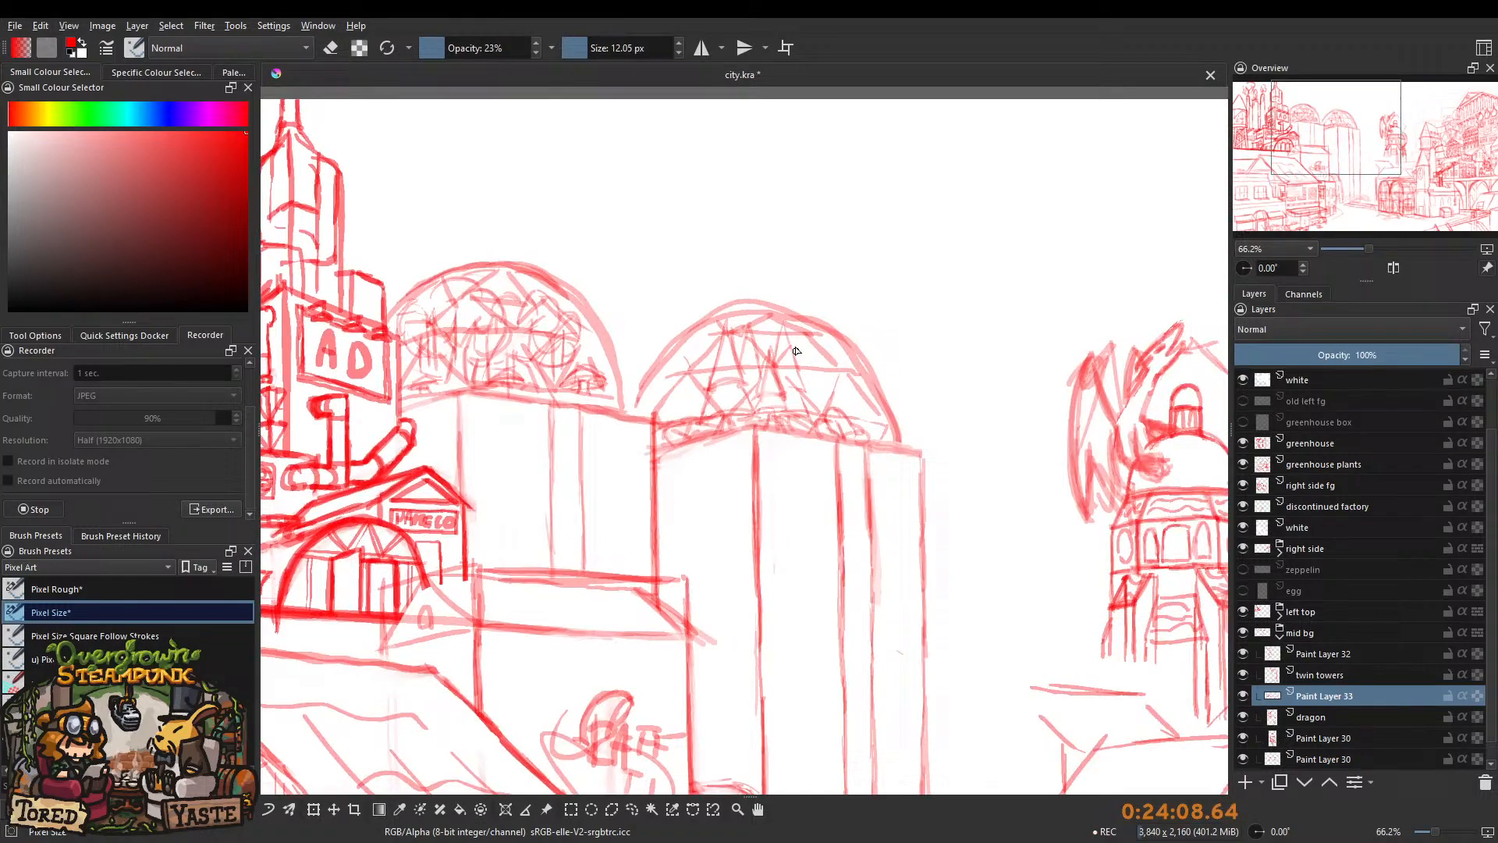
Sketch additional narrow, pointed conifers behind the bushes toward the sides of the nearer dome.
drag(776, 376, 827, 321)
mouse_move(624, 417)
mouse_down()
mouse_move(623, 355)
mouse_move(645, 385)
mouse_move(660, 475)
mouse_up()
drag(686, 312, 730, 427)
drag(705, 358, 702, 422)
mouse_move(834, 352)
mouse_down()
mouse_move(695, 398)
mouse_move(754, 335)
mouse_move(747, 456)
mouse_up()
mouse_move(764, 359)
mouse_down()
mouse_move(792, 444)
mouse_move(764, 358)
mouse_move(792, 470)
mouse_move(781, 501)
mouse_move(782, 338)
mouse_up()
mouse_move(616, 414)
mouse_down()
mouse_move(596, 358)
mouse_move(710, 393)
mouse_move(827, 217)
mouse_up()
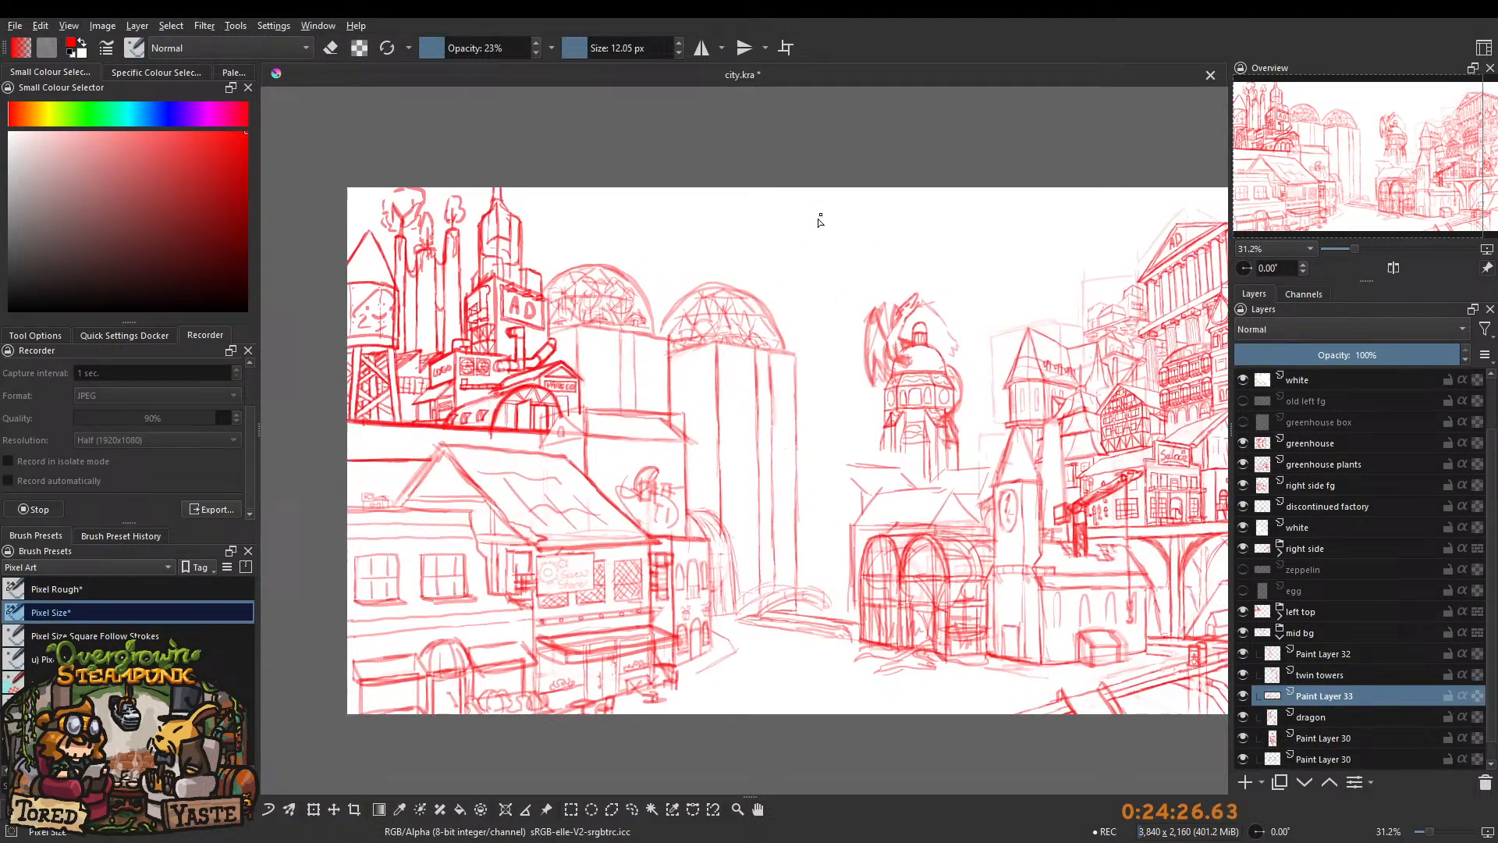
Add short branch and trunk strokes to the farther dome's tree closest to the AD building.
mouse_move(704, 285)
mouse_down()
mouse_move(696, 262)
mouse_move(695, 301)
mouse_up()
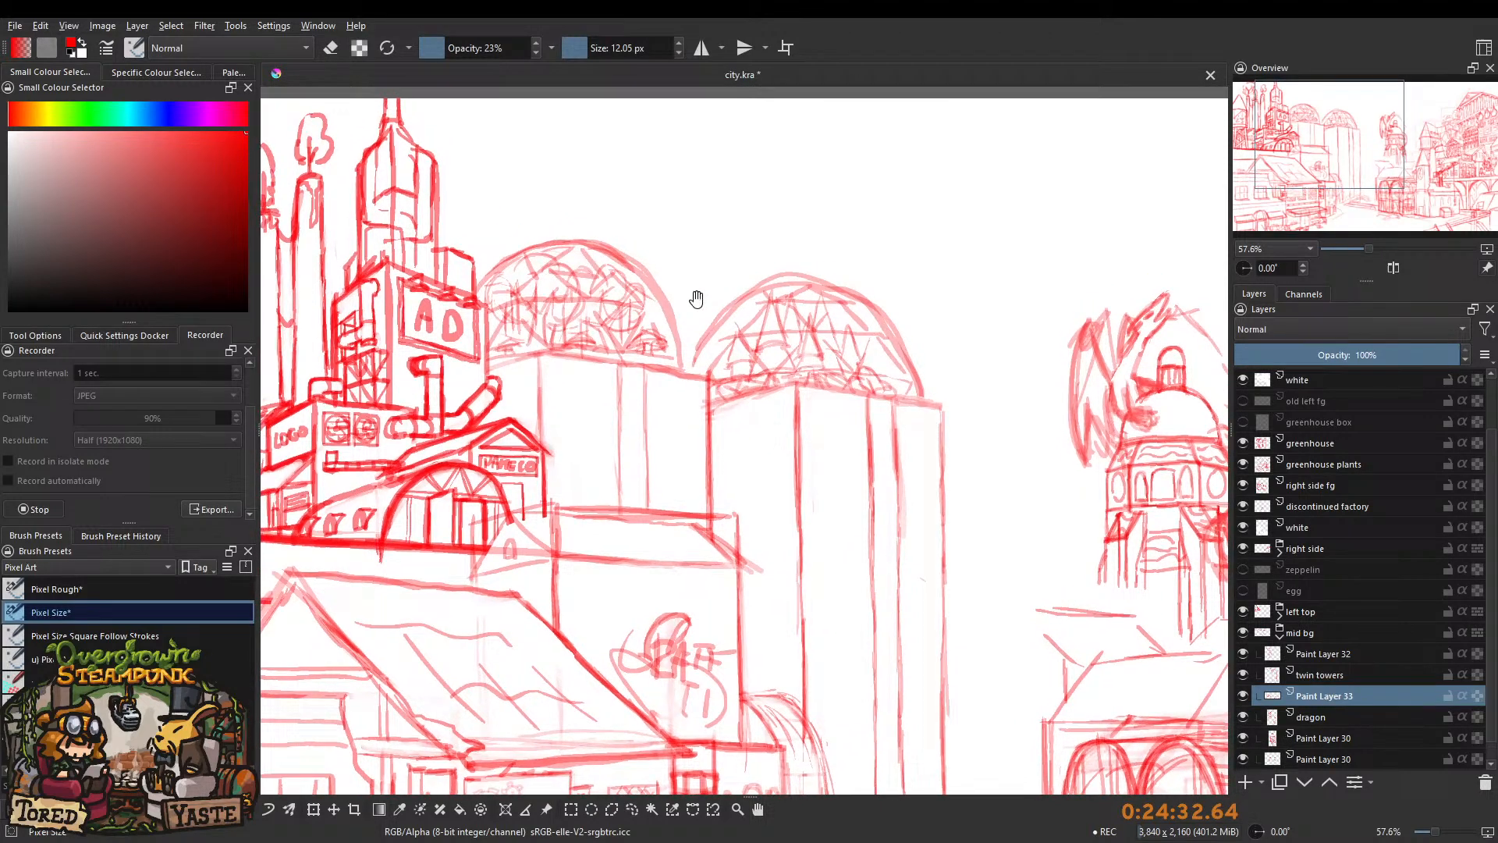
drag(550, 332, 601, 215)
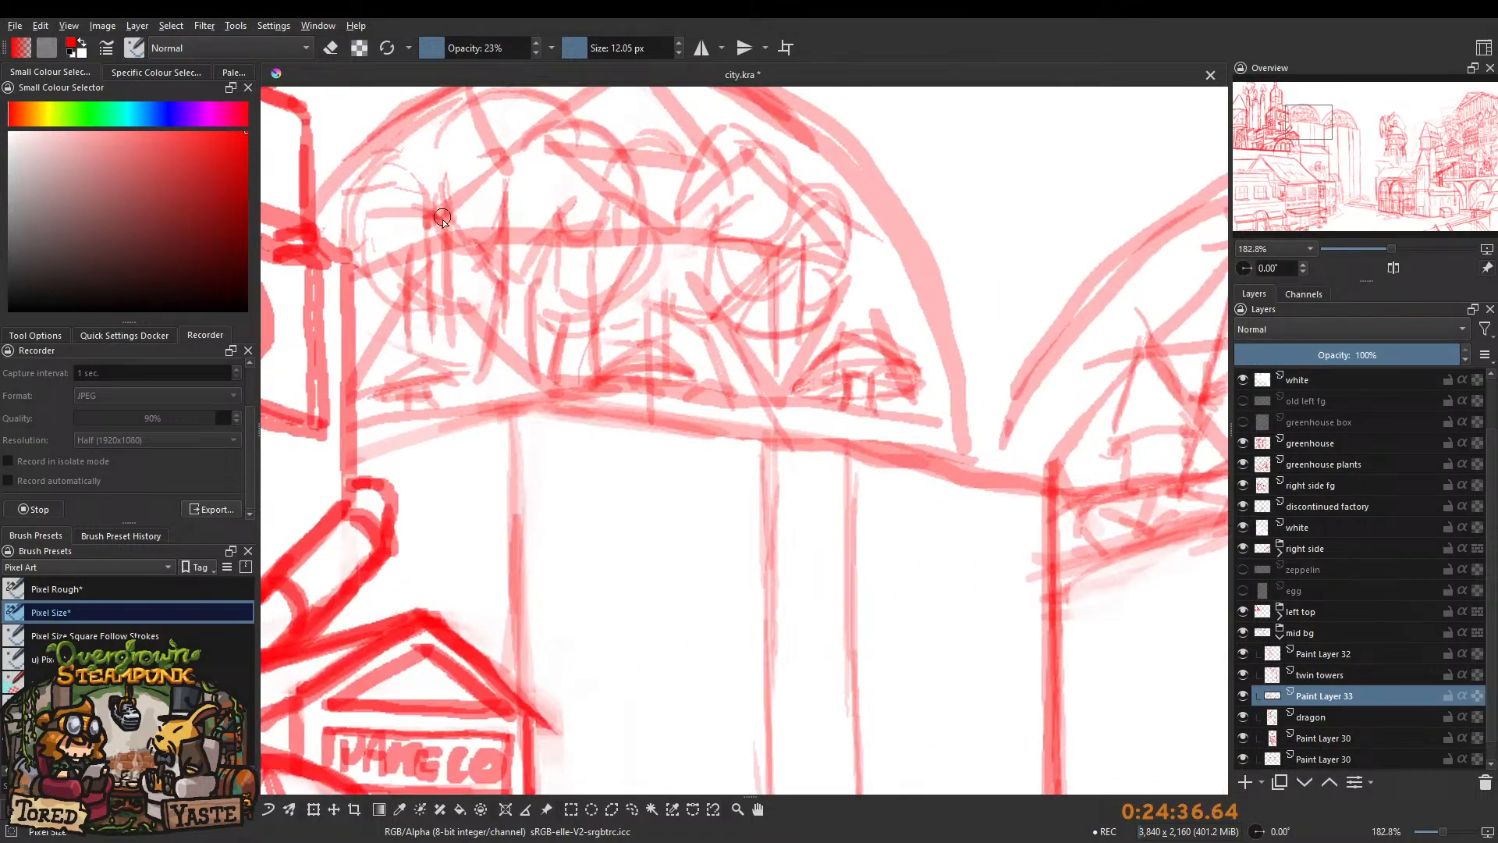
drag(462, 246, 427, 213)
drag(468, 273, 463, 354)
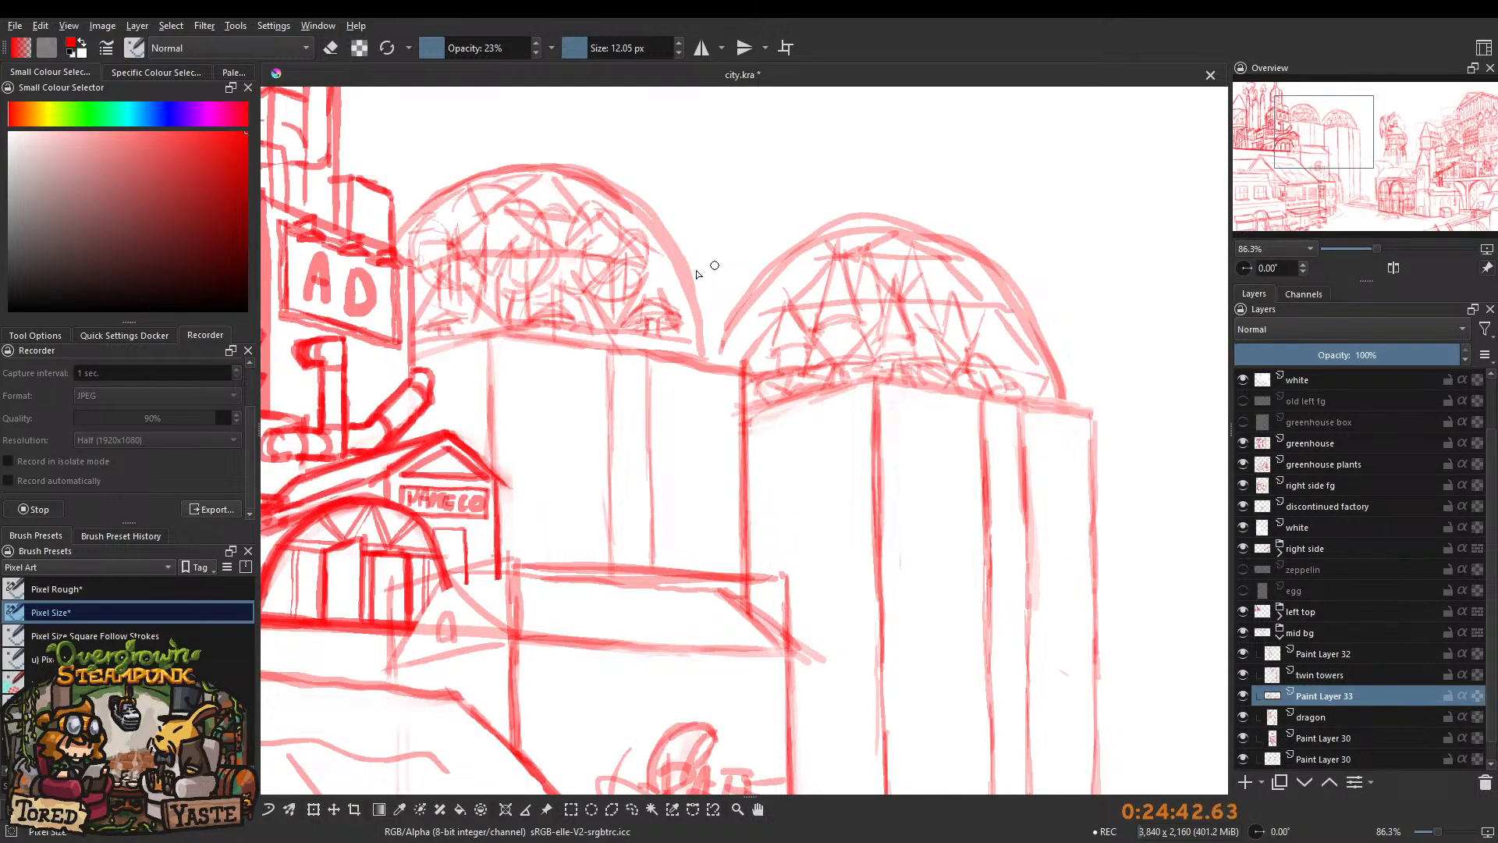
Add further foliage strokes among the nearer dome's conifers on the side facing the farther tower.
drag(863, 297, 729, 314)
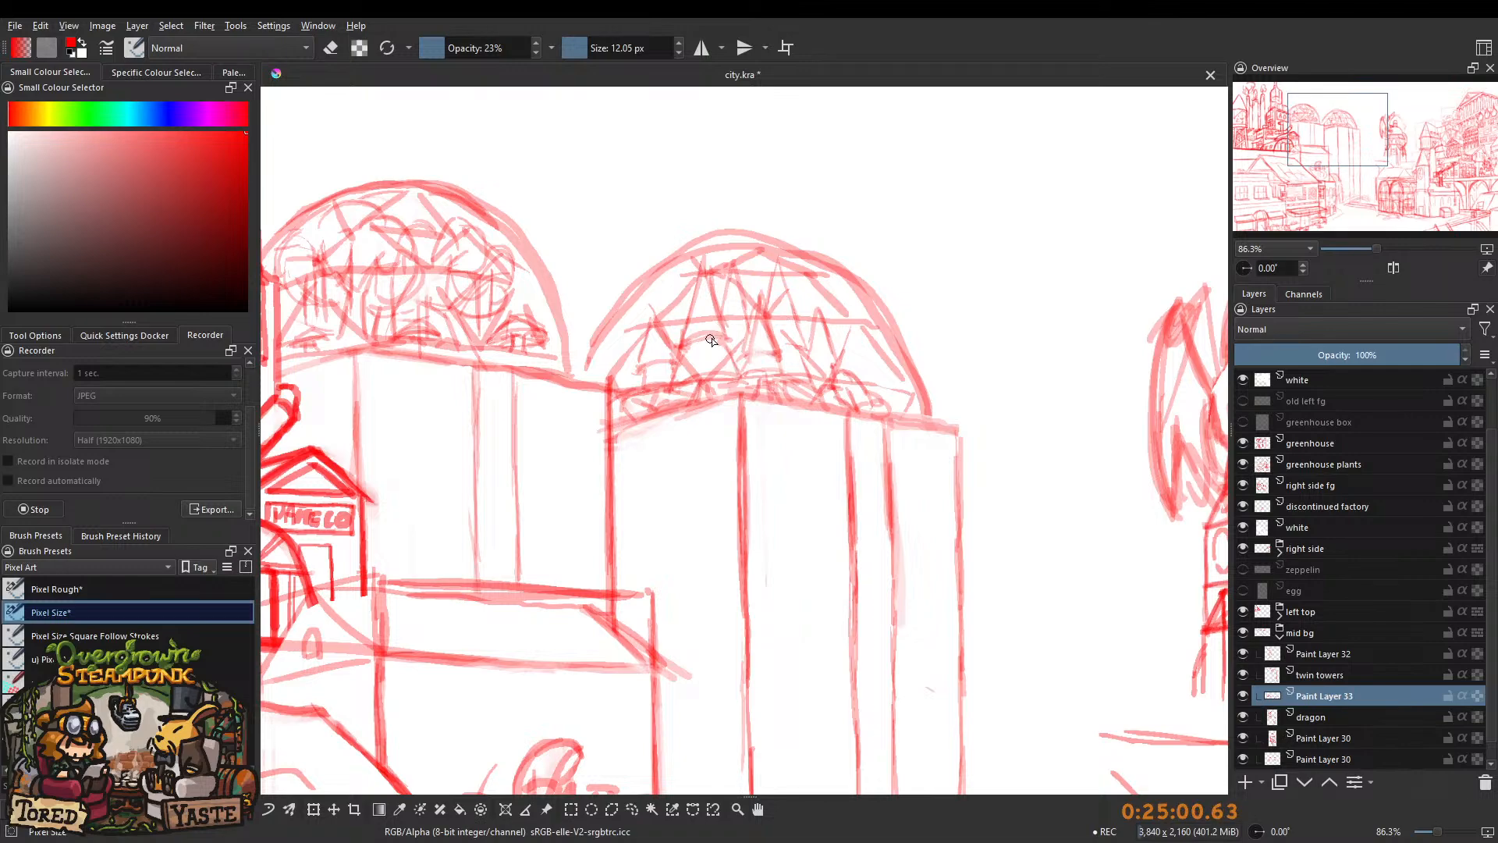
drag(712, 377, 723, 273)
drag(736, 318, 723, 422)
drag(747, 372, 722, 336)
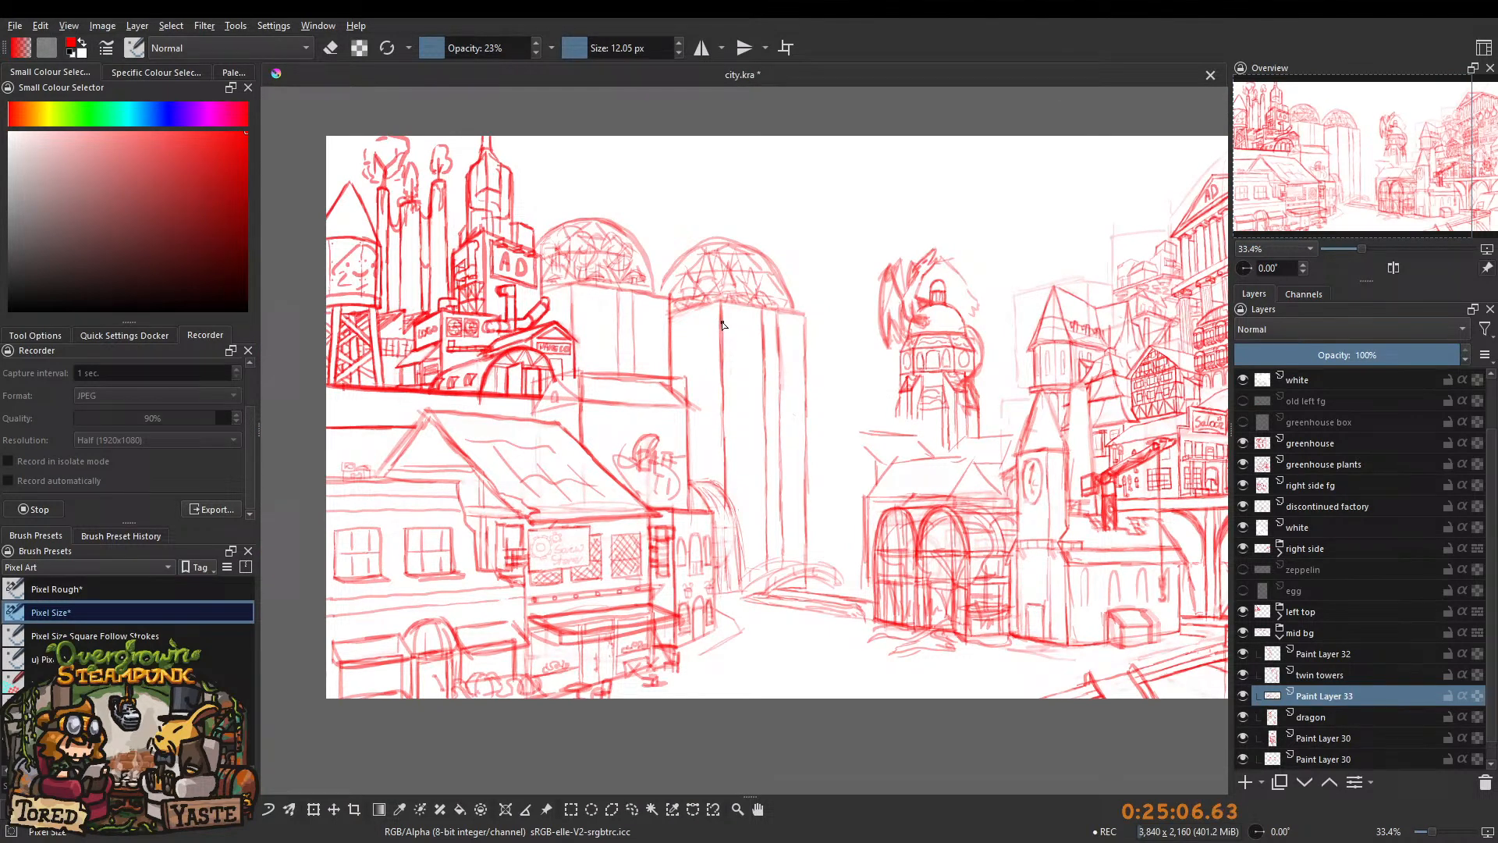
drag(708, 361, 670, 286)
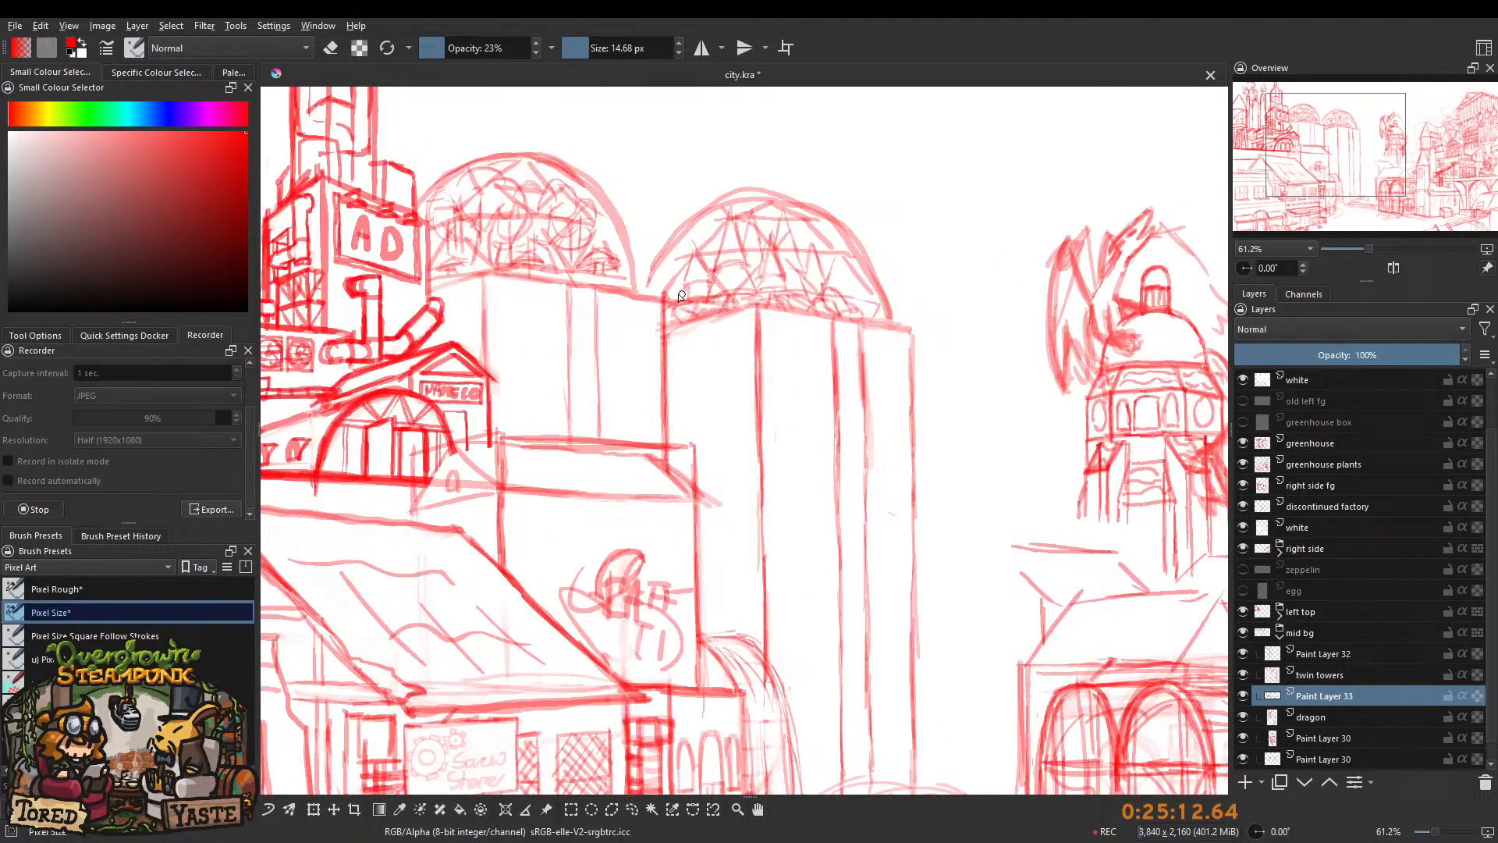
drag(711, 306, 916, 334)
scroll(803, 305, down, 3)
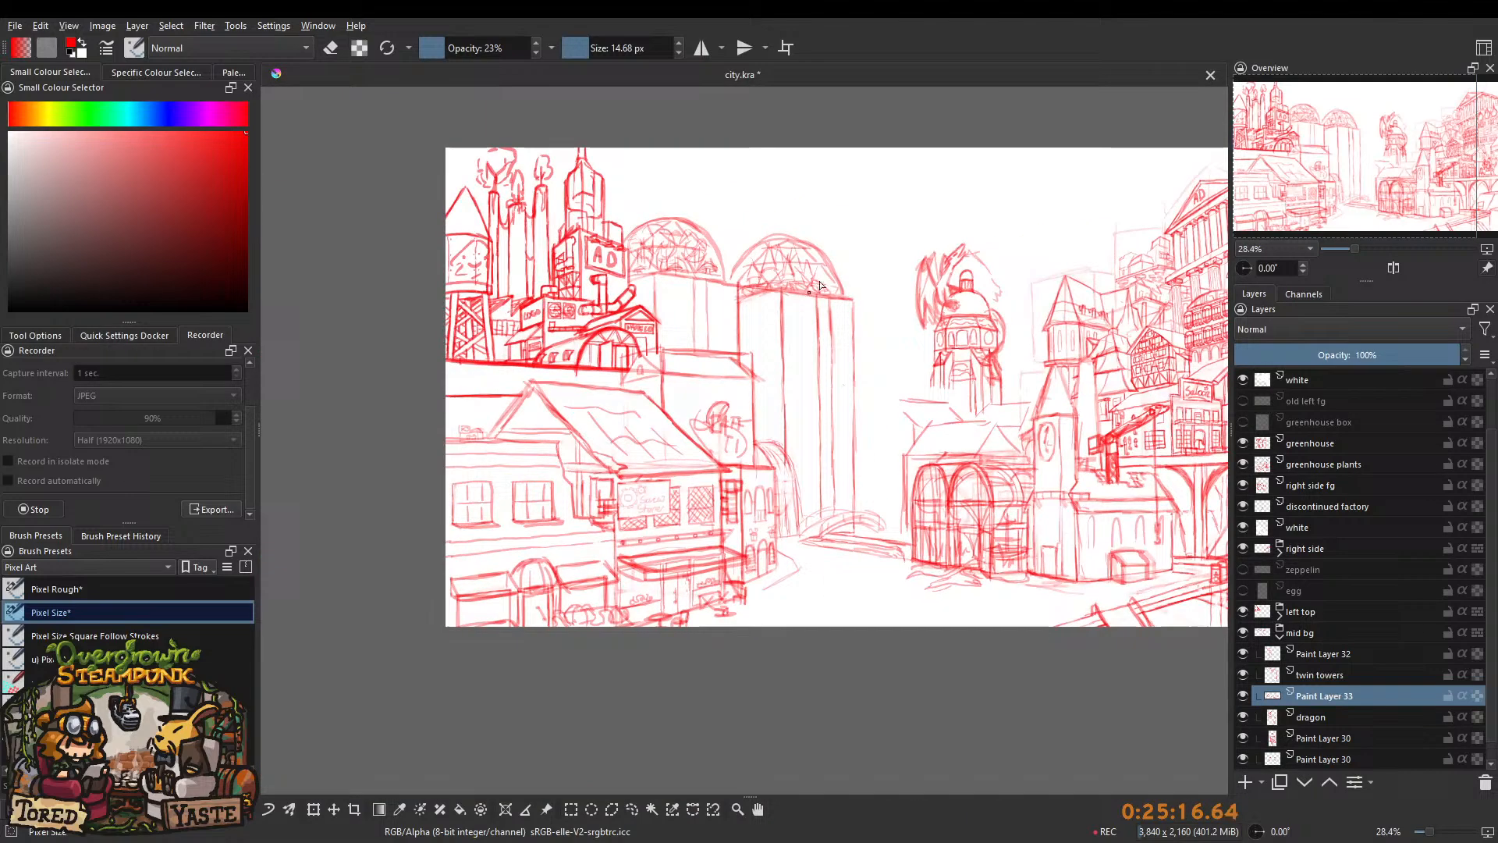
Set the eraser to 100% opacity and toggle the visibility of Paint Layer 33 to check which dome strokes it holds.
scroll(808, 262, up, 4)
key(e)
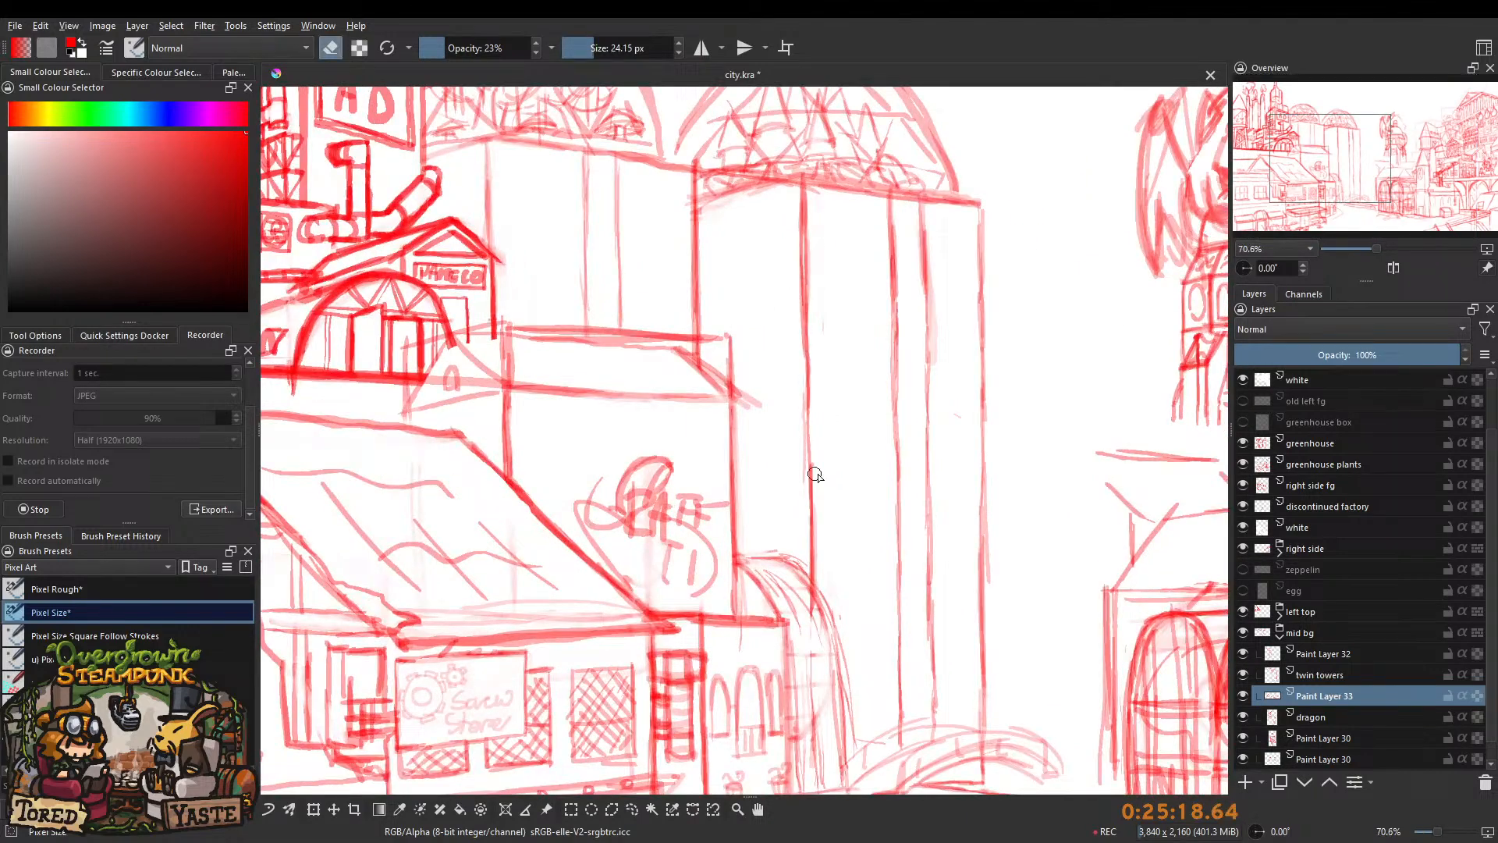
drag(472, 43, 550, 51)
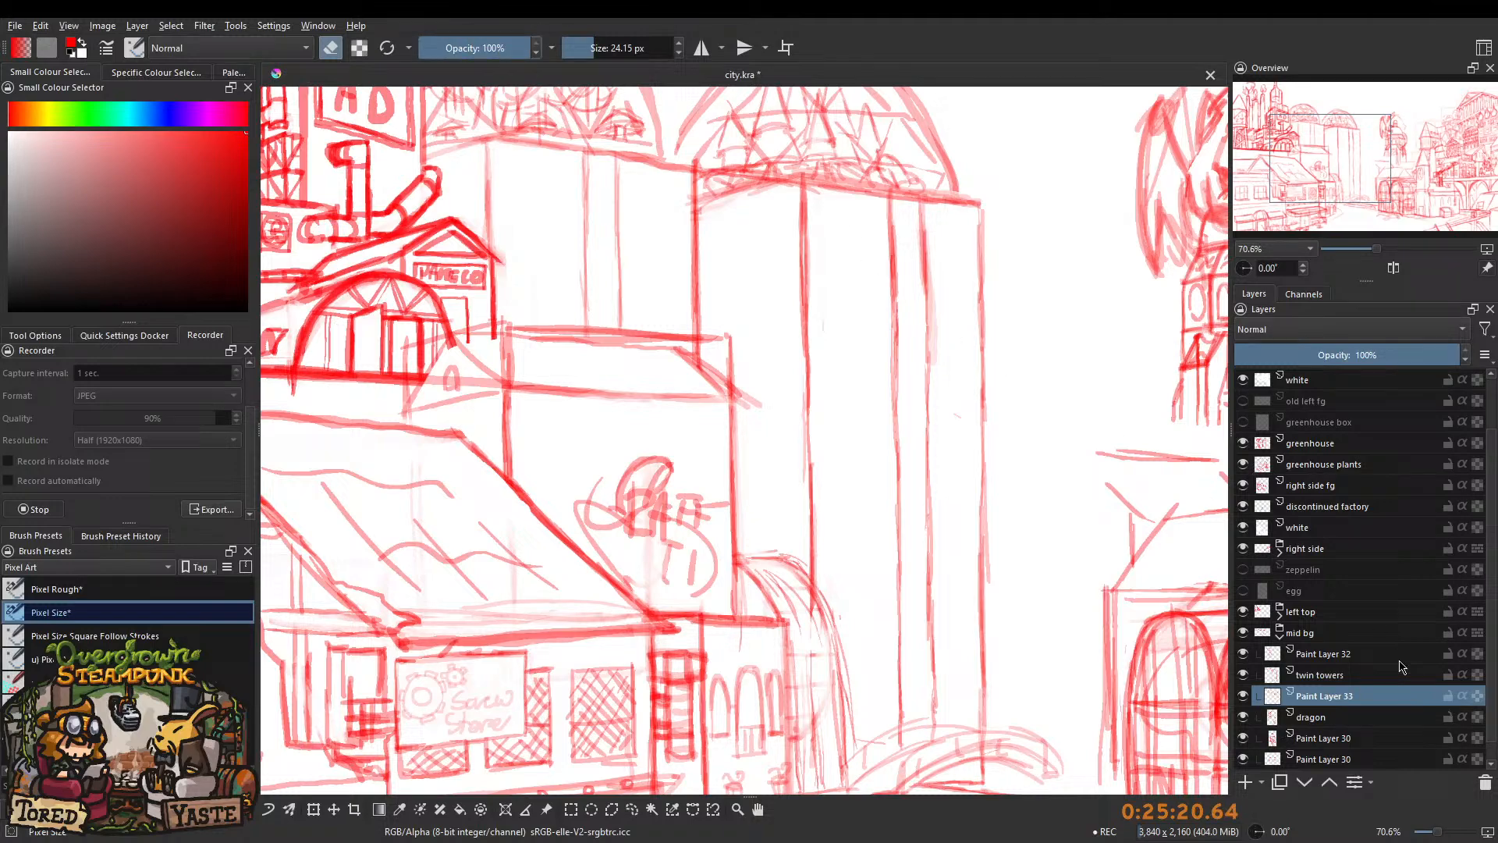
click(1372, 676)
scroll(781, 245, down, 2)
scroll(738, 337, up, 3)
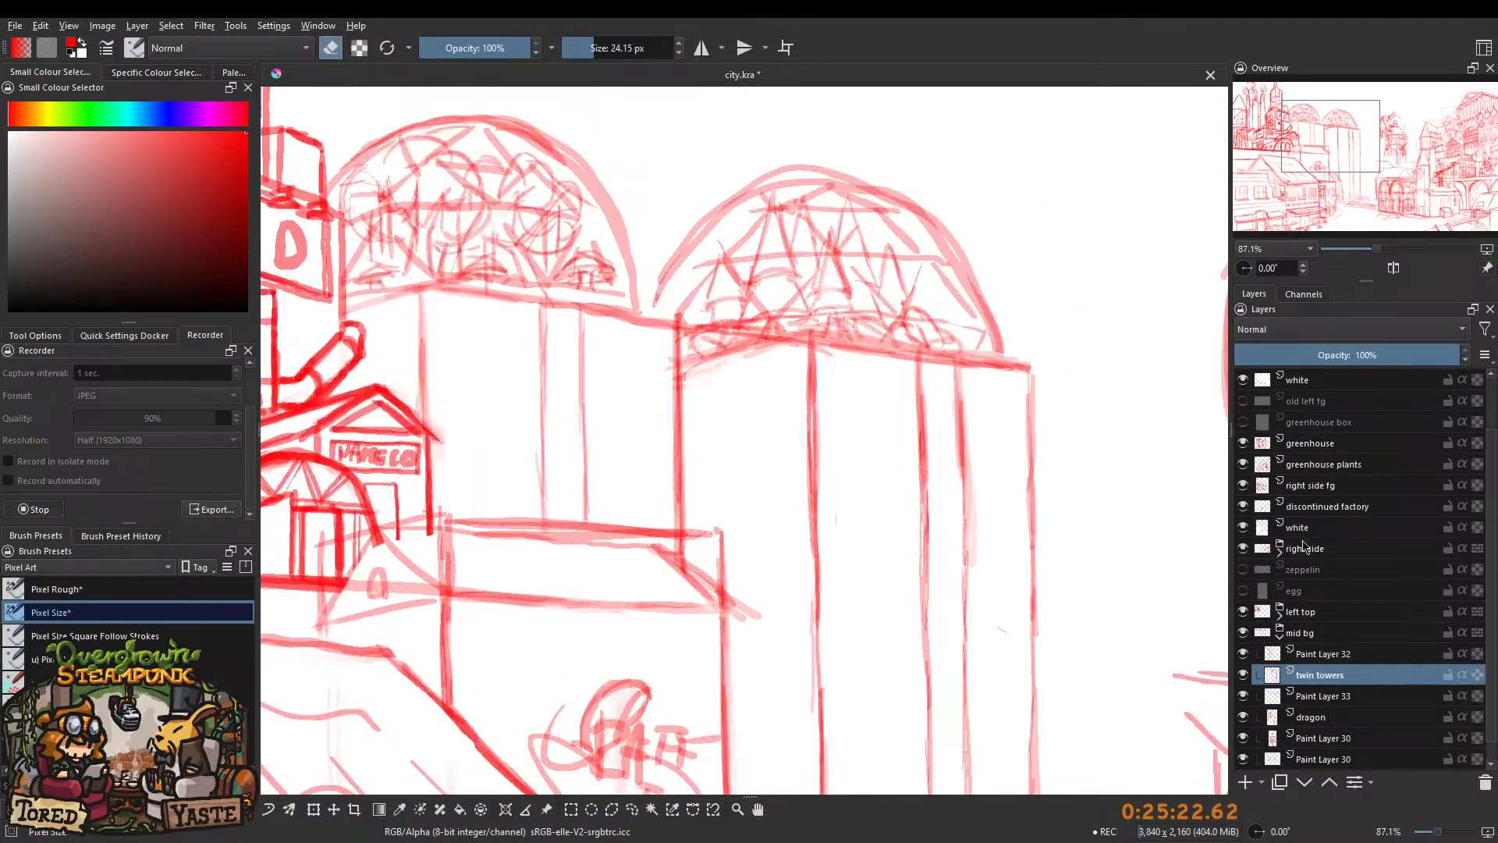
click(1245, 656)
click(1244, 656)
click(1243, 695)
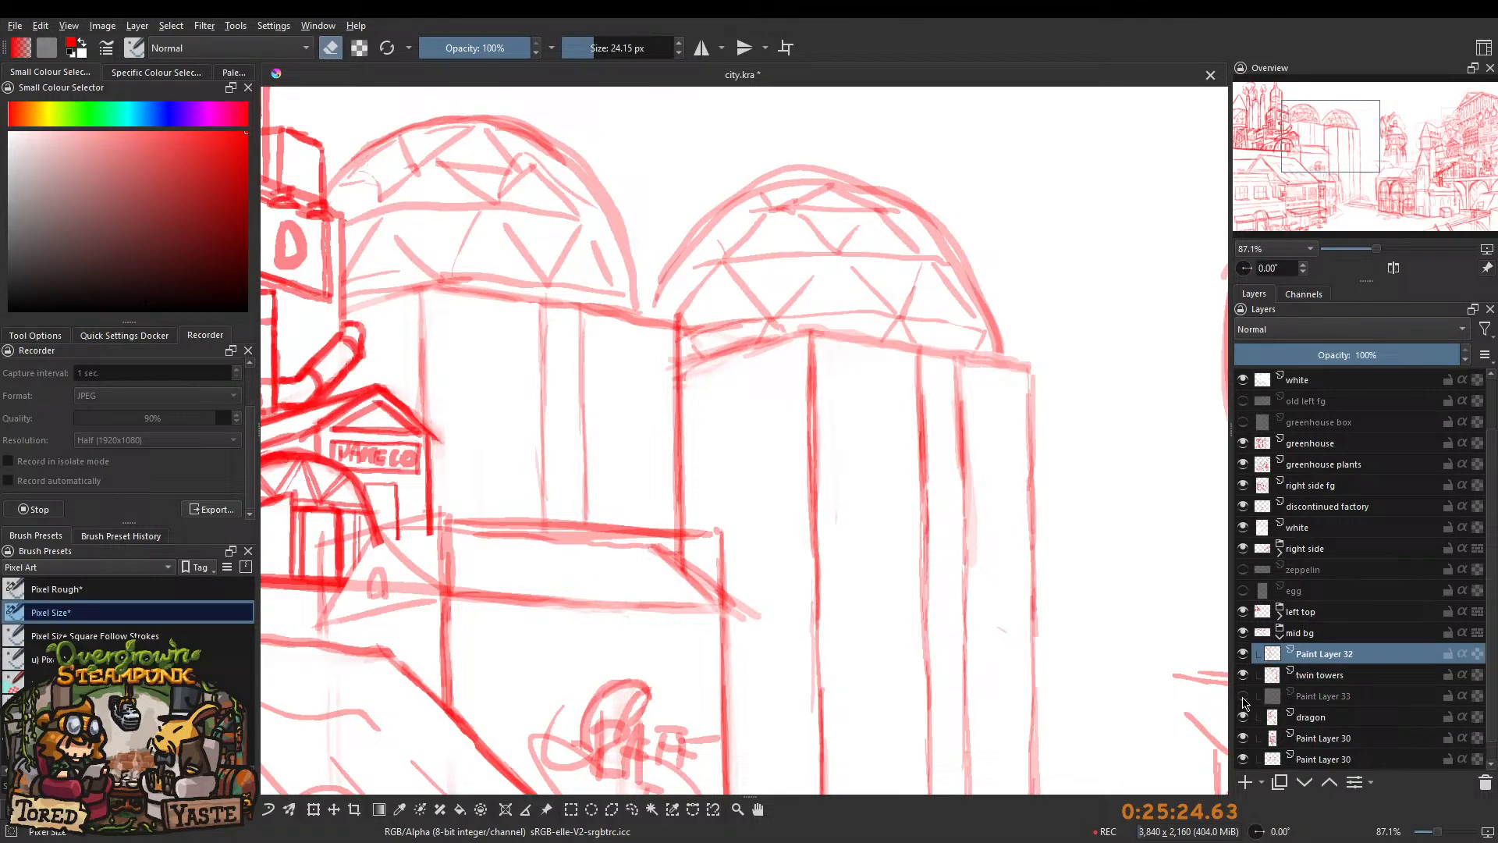
click(1243, 695)
Clean up stray foliage strokes along the nearer dome's base on Paint Layer 33, and reduce the opacity to 40%.
drag(729, 304, 733, 303)
drag(687, 333, 789, 335)
key(e)
key(x)
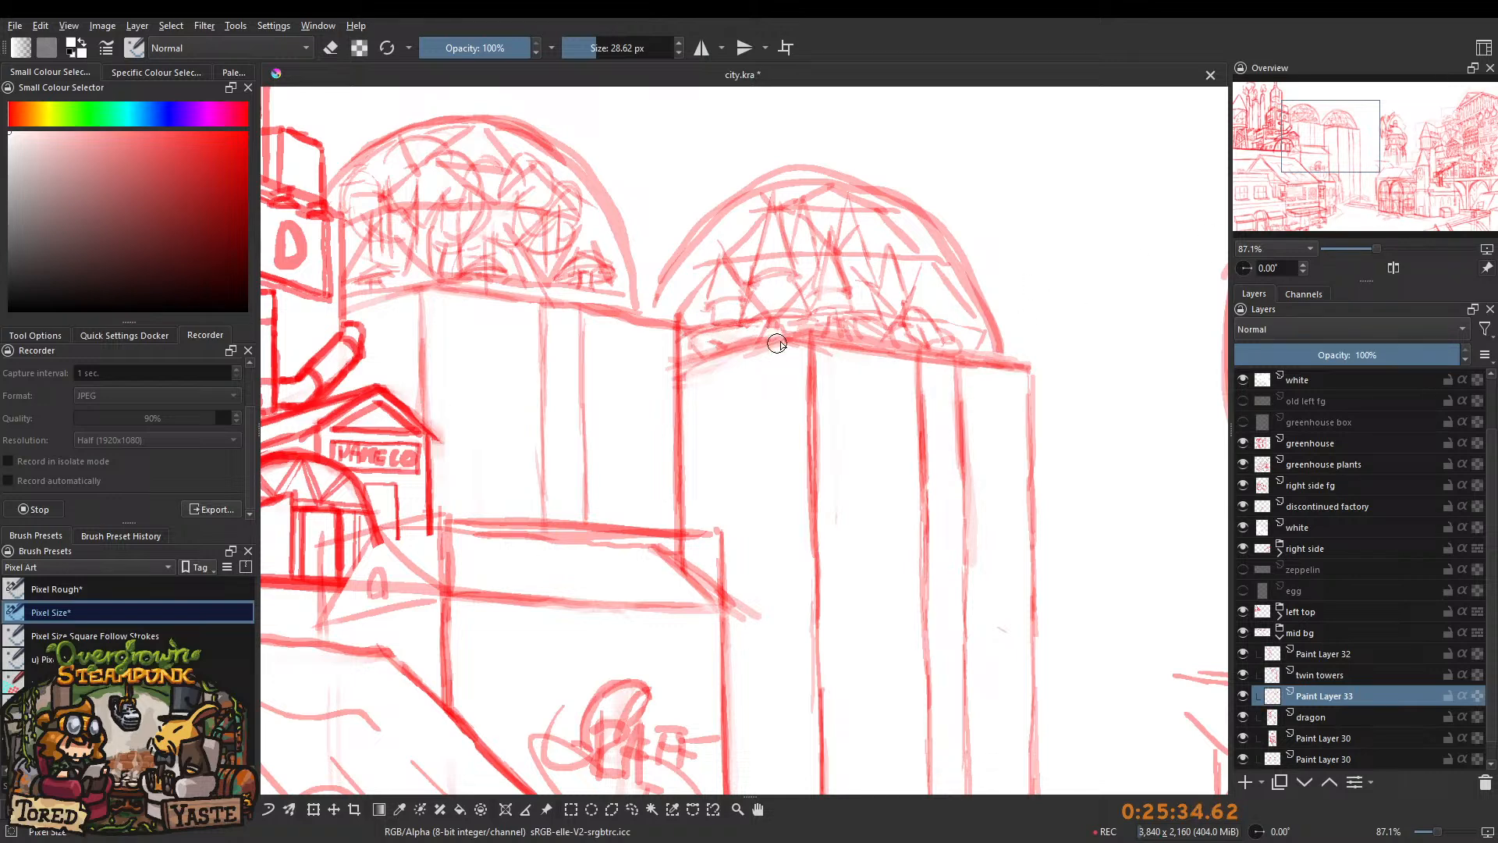
key(e)
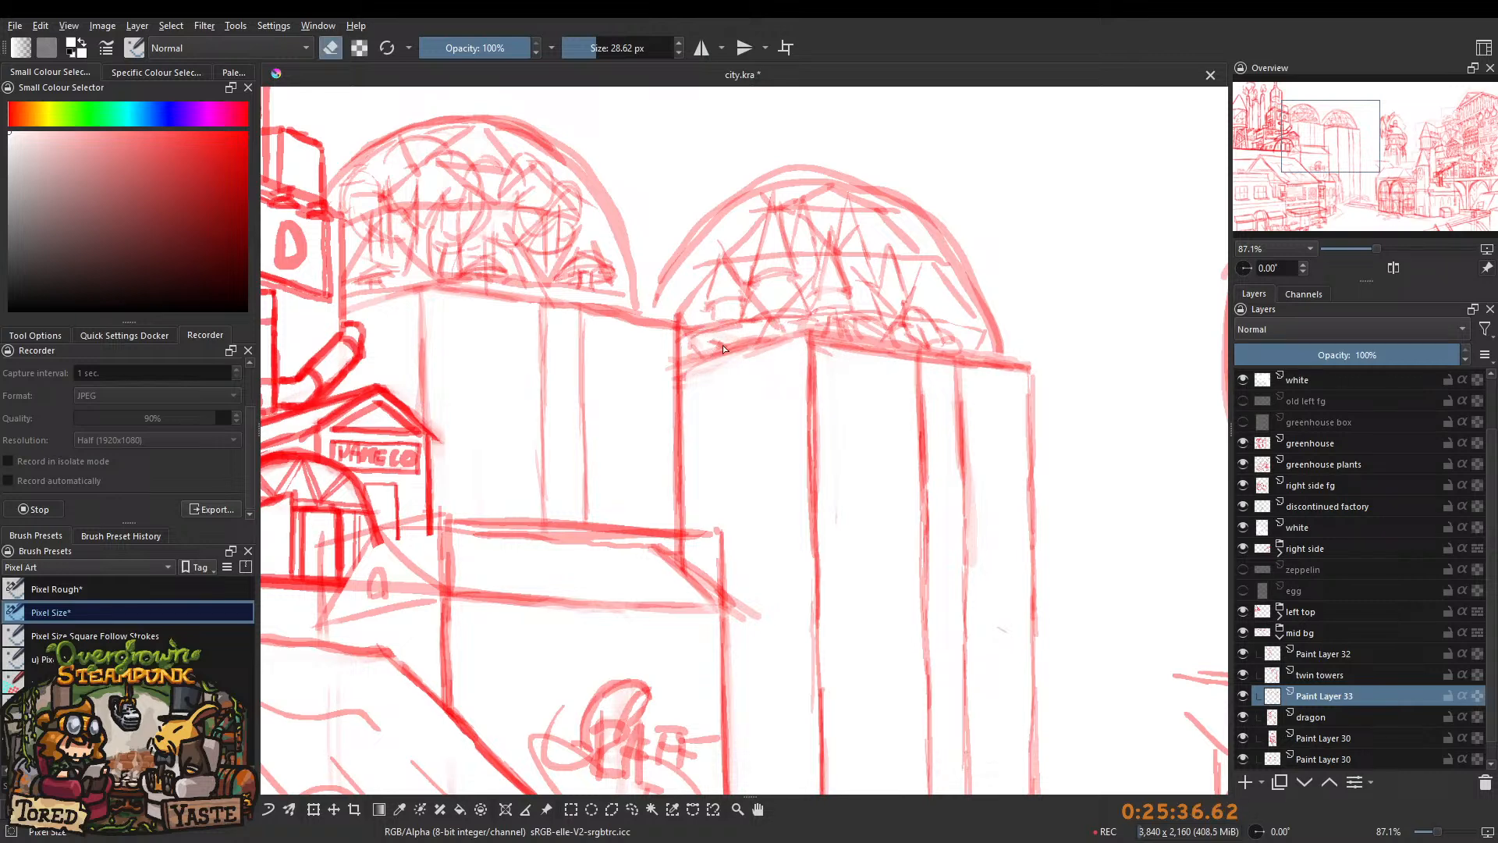
click(446, 48)
key(bracketright)
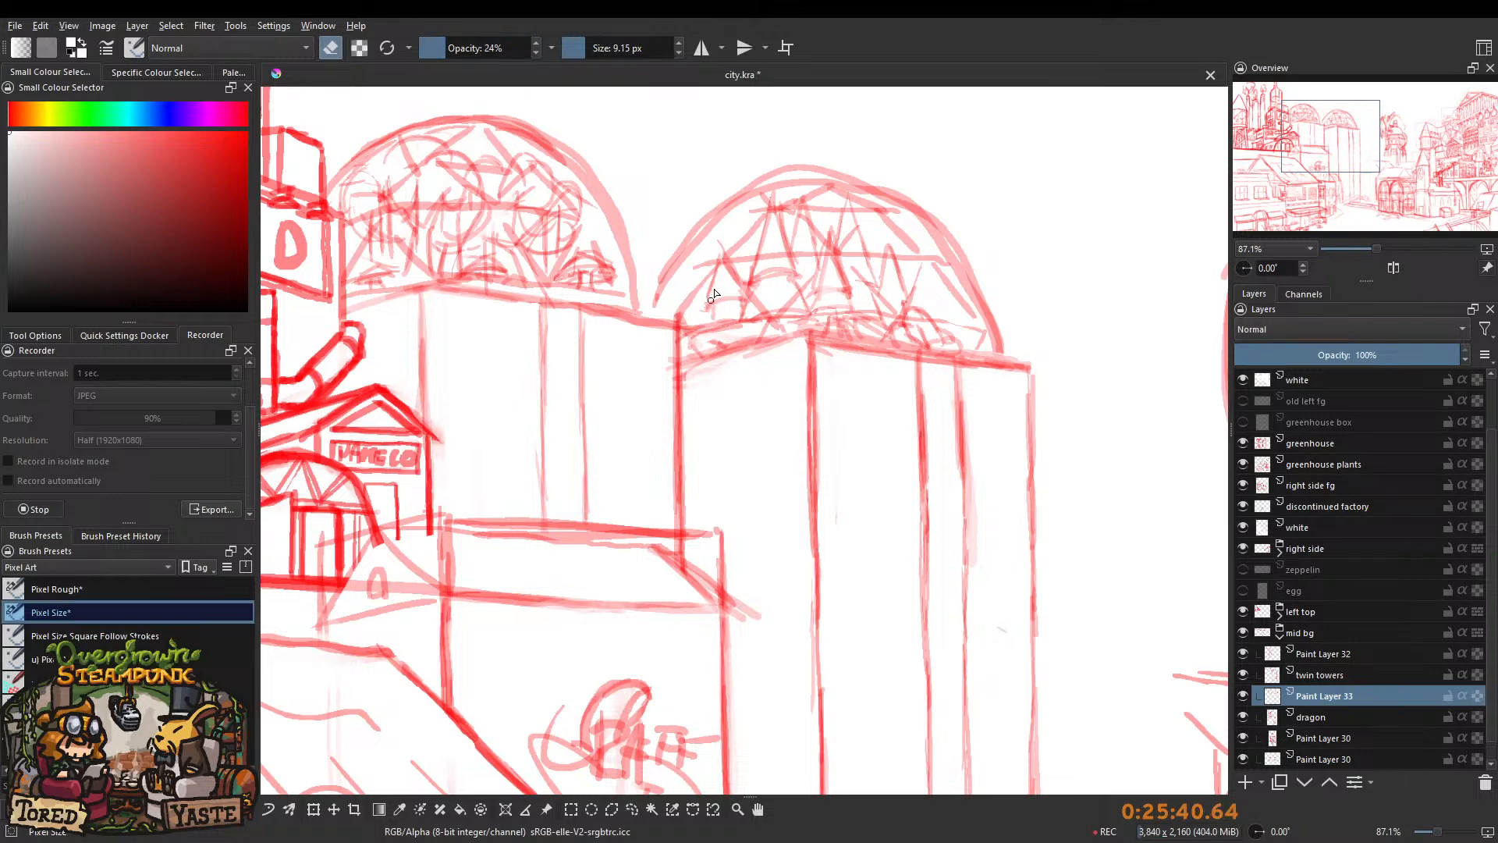
click(465, 47)
click(331, 49)
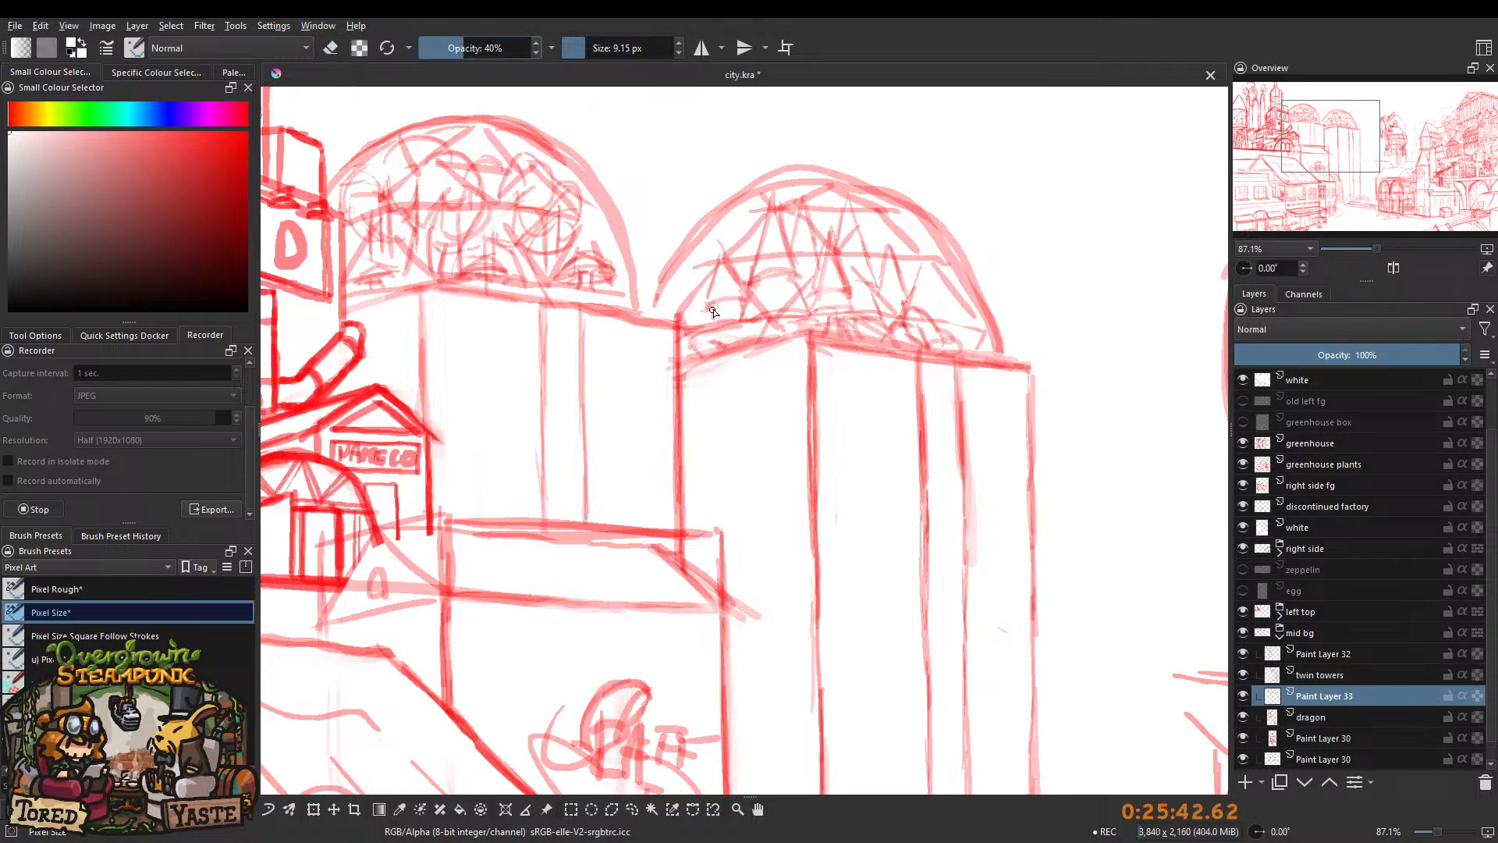
Pick the sketch's red and touch up the foliage at the nearer dome's base, lowering the brush opacity to 17%.
ctrl+click(328, 153)
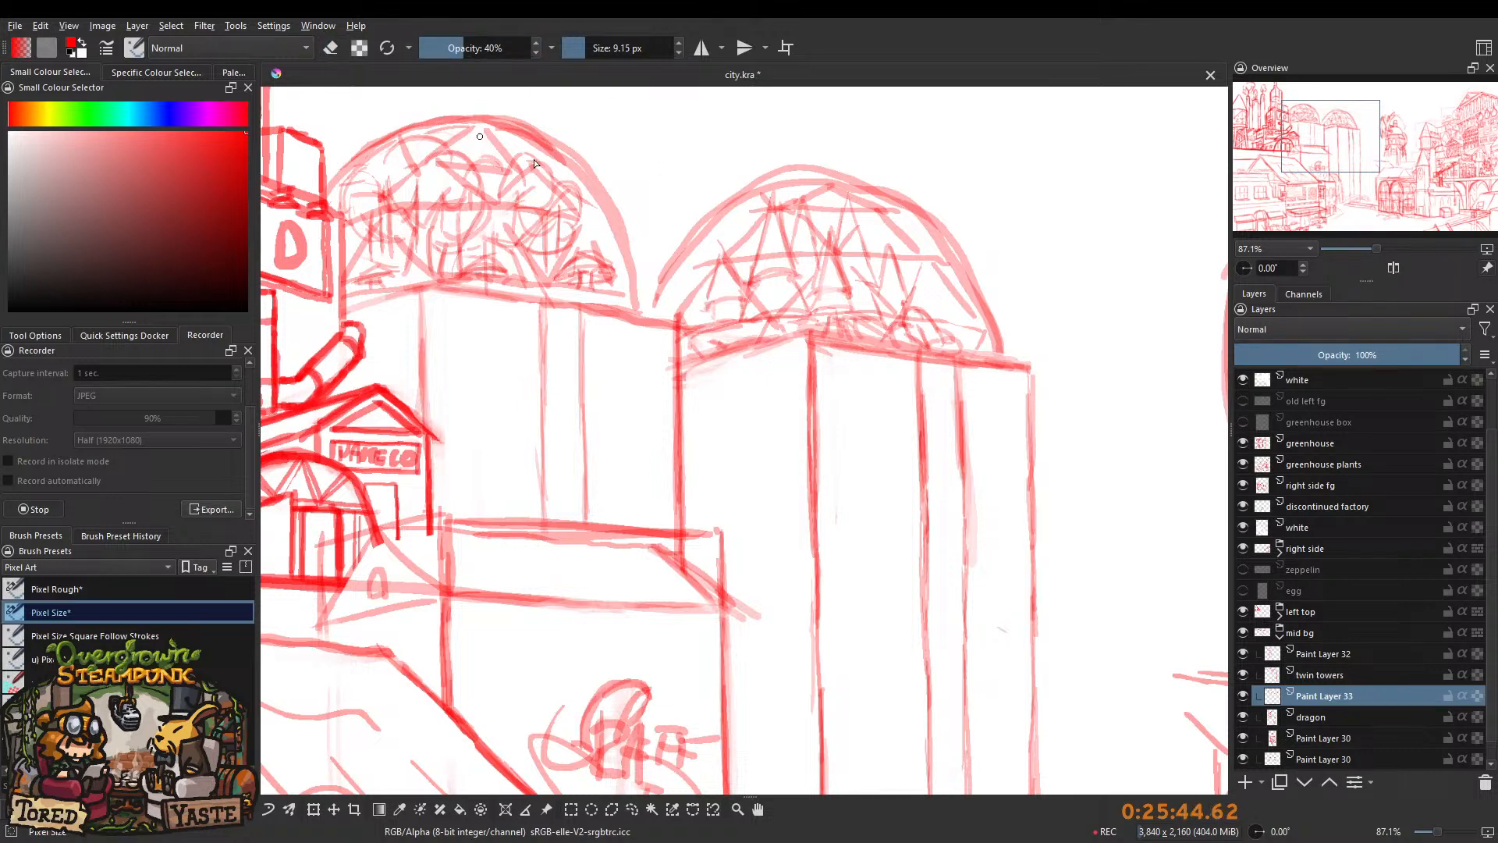
shift+drag(673, 310, 685, 309)
drag(709, 314, 717, 316)
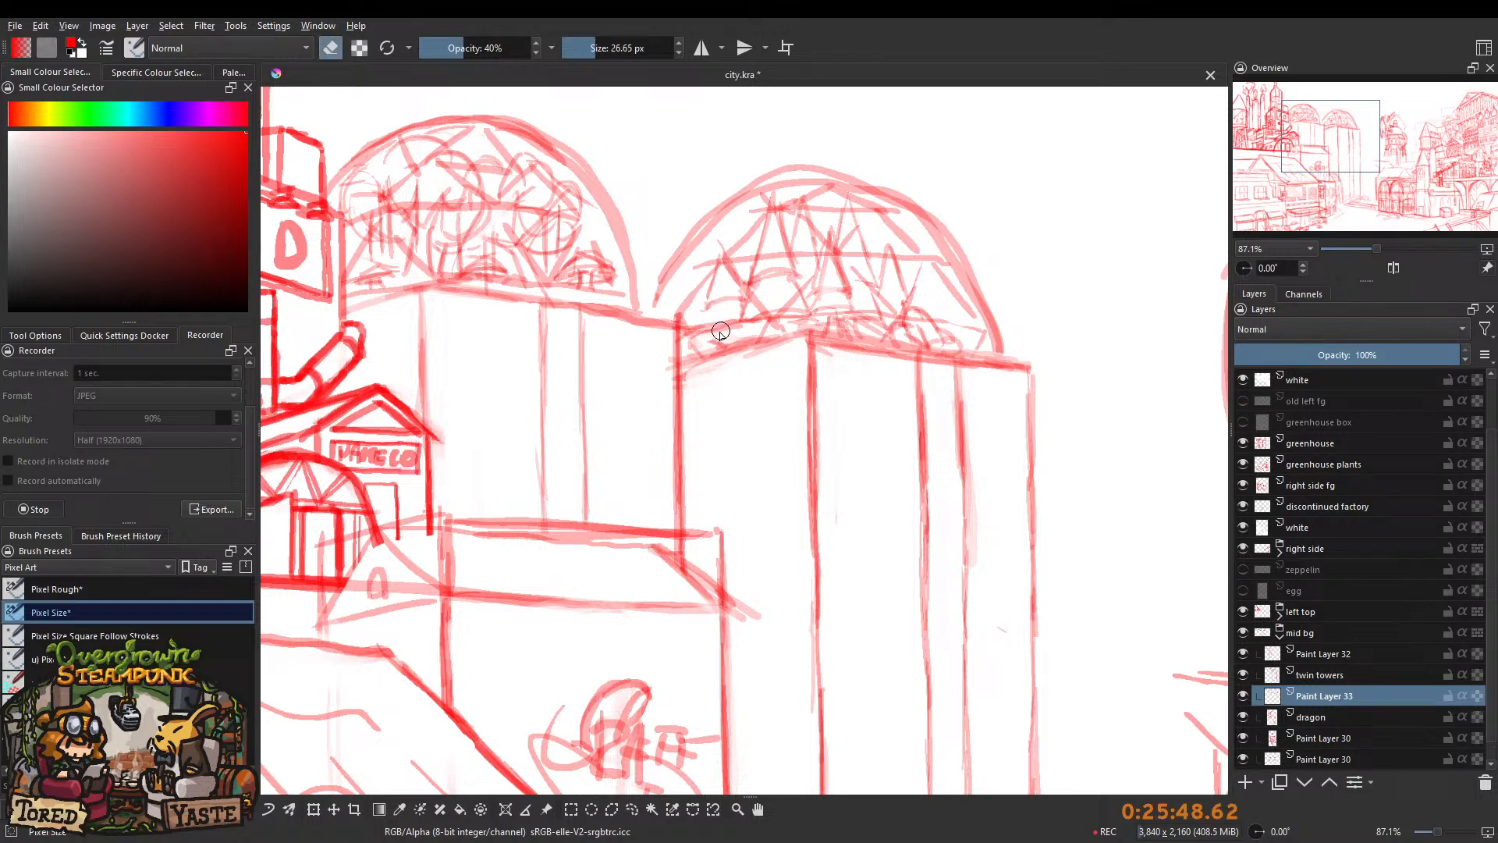
key(e)
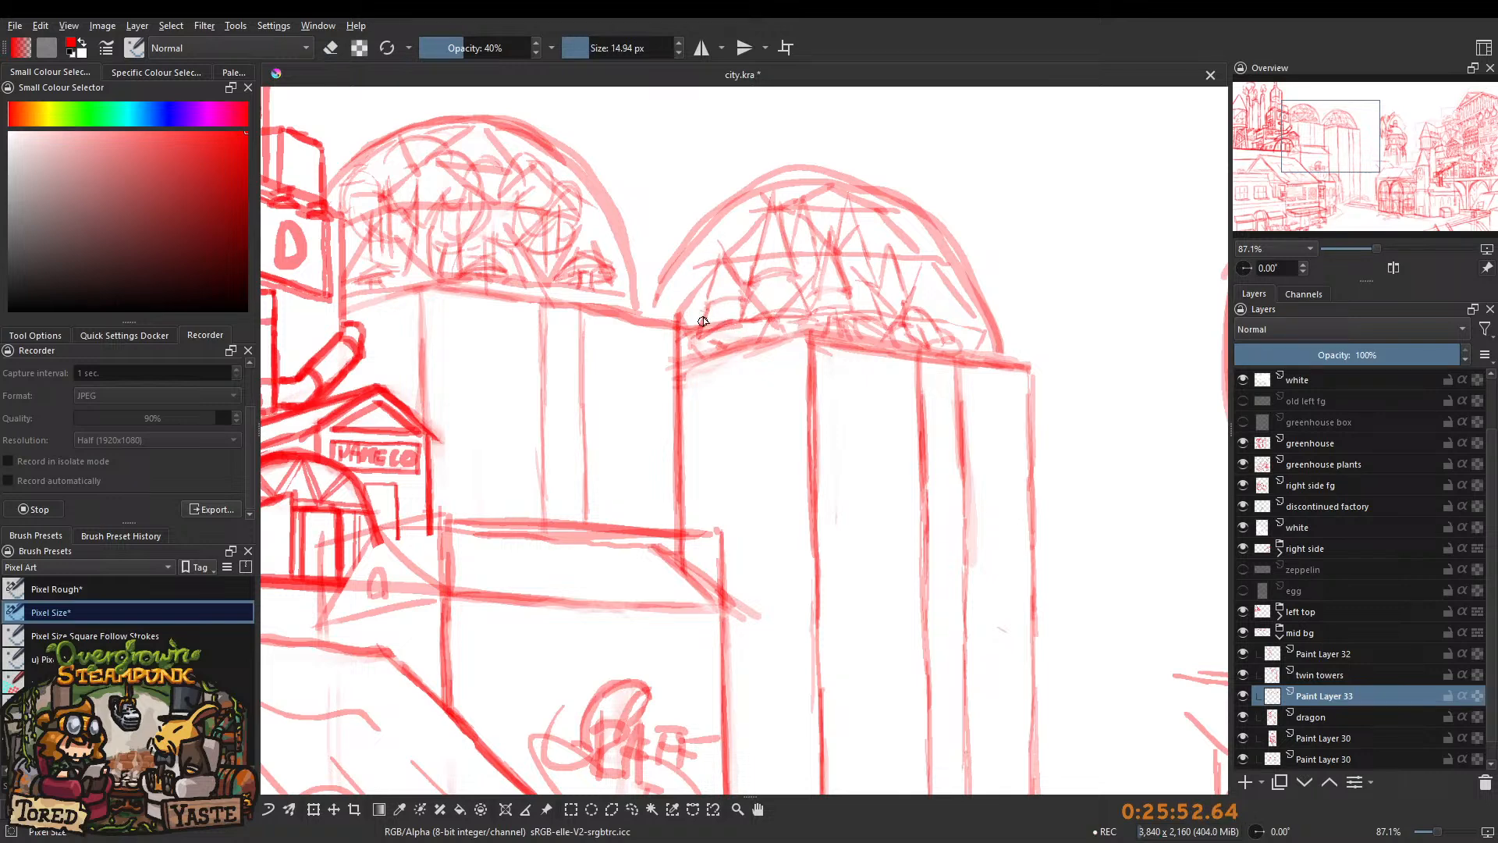
drag(428, 43, 439, 45)
drag(707, 274, 704, 277)
mouse_move(696, 331)
mouse_down()
mouse_move(668, 319)
mouse_move(699, 330)
mouse_move(678, 442)
mouse_move(705, 302)
mouse_move(699, 416)
mouse_up()
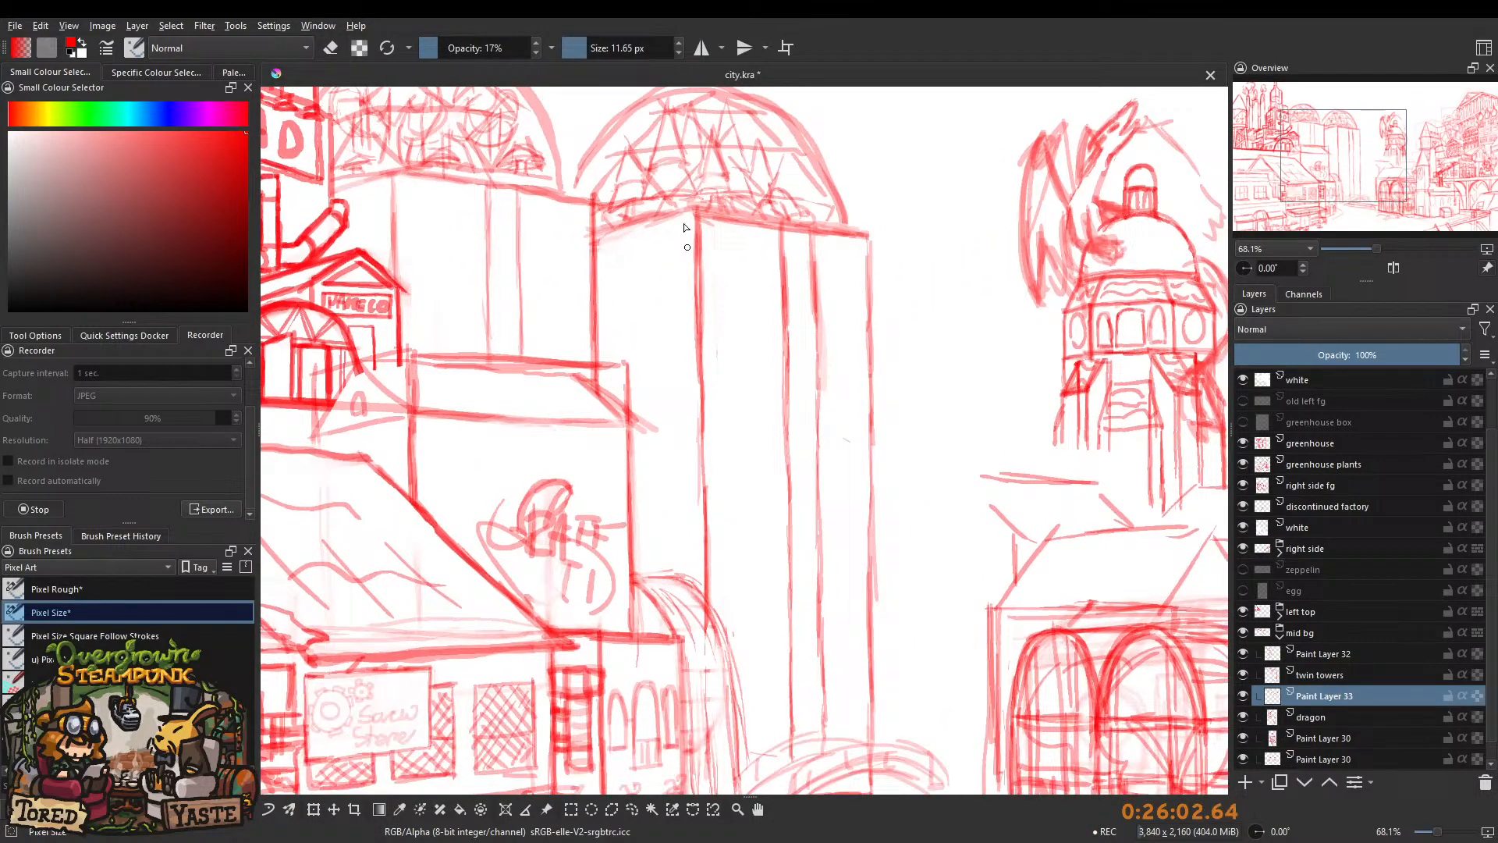
Fade the lower part of the nearer tower's front corner line on the twin towers layer with the eraser at 50% opacity.
key(e)
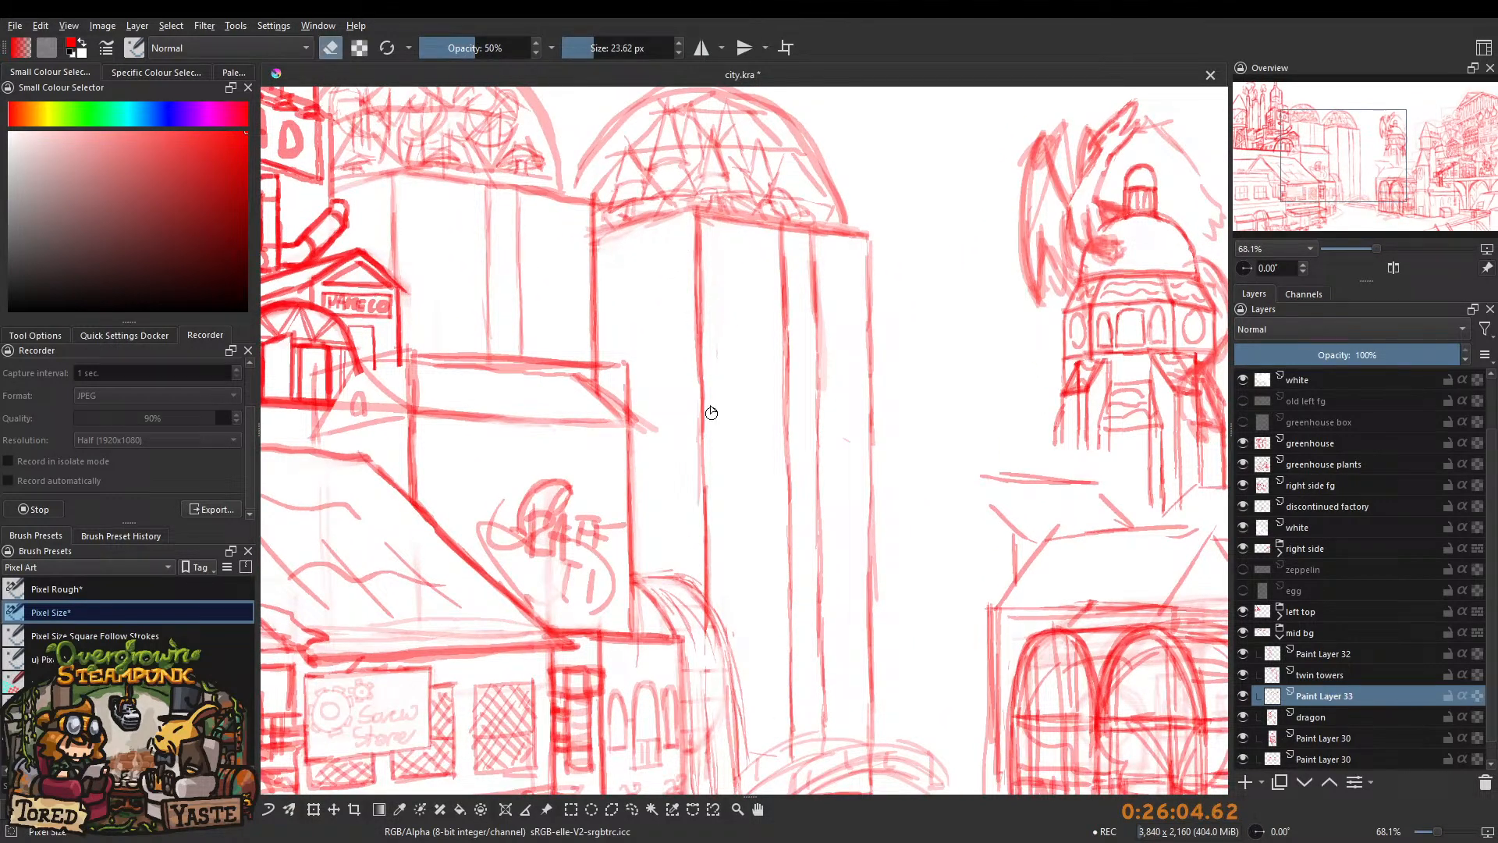
drag(707, 566, 701, 575)
click(1344, 673)
mouse_move(649, 344)
mouse_down()
mouse_move(662, 345)
mouse_move(707, 574)
mouse_up()
mouse_move(708, 450)
mouse_down()
mouse_move(707, 624)
mouse_move(706, 597)
mouse_up()
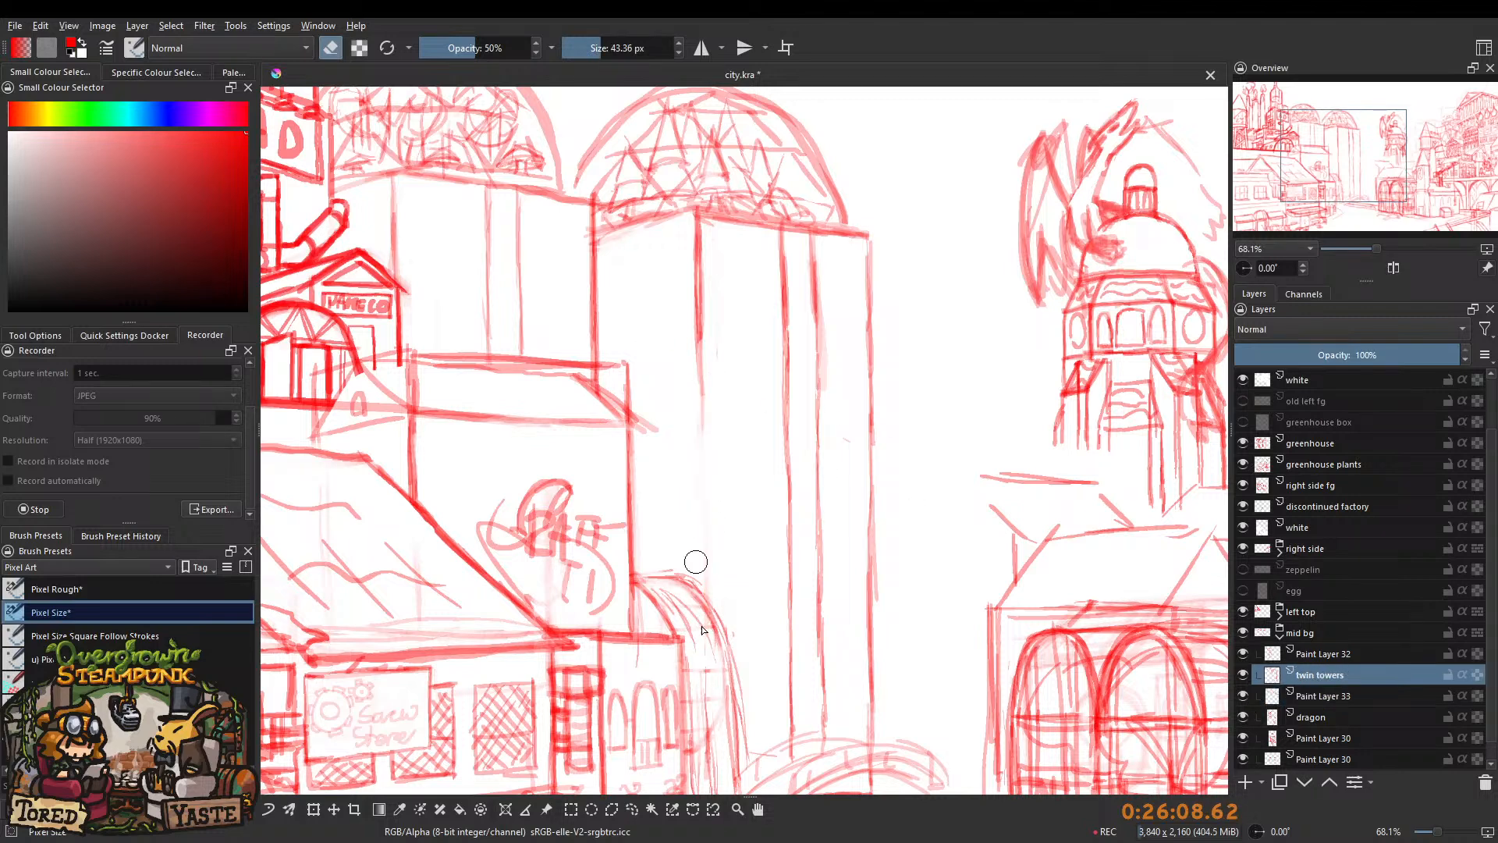
drag(710, 293, 704, 453)
drag(709, 355, 708, 460)
drag(709, 291, 712, 386)
Redraw the nearer tower's front corner line as a thinner stroke down to the waterfall, using a 31% opacity brush about 12 px wide.
drag(496, 49, 541, 51)
click(333, 49)
drag(617, 293, 605, 291)
drag(696, 279, 699, 411)
drag(696, 331, 698, 419)
key(ctrl+z)
key(ctrl+z)
drag(522, 49, 454, 49)
drag(698, 331, 701, 582)
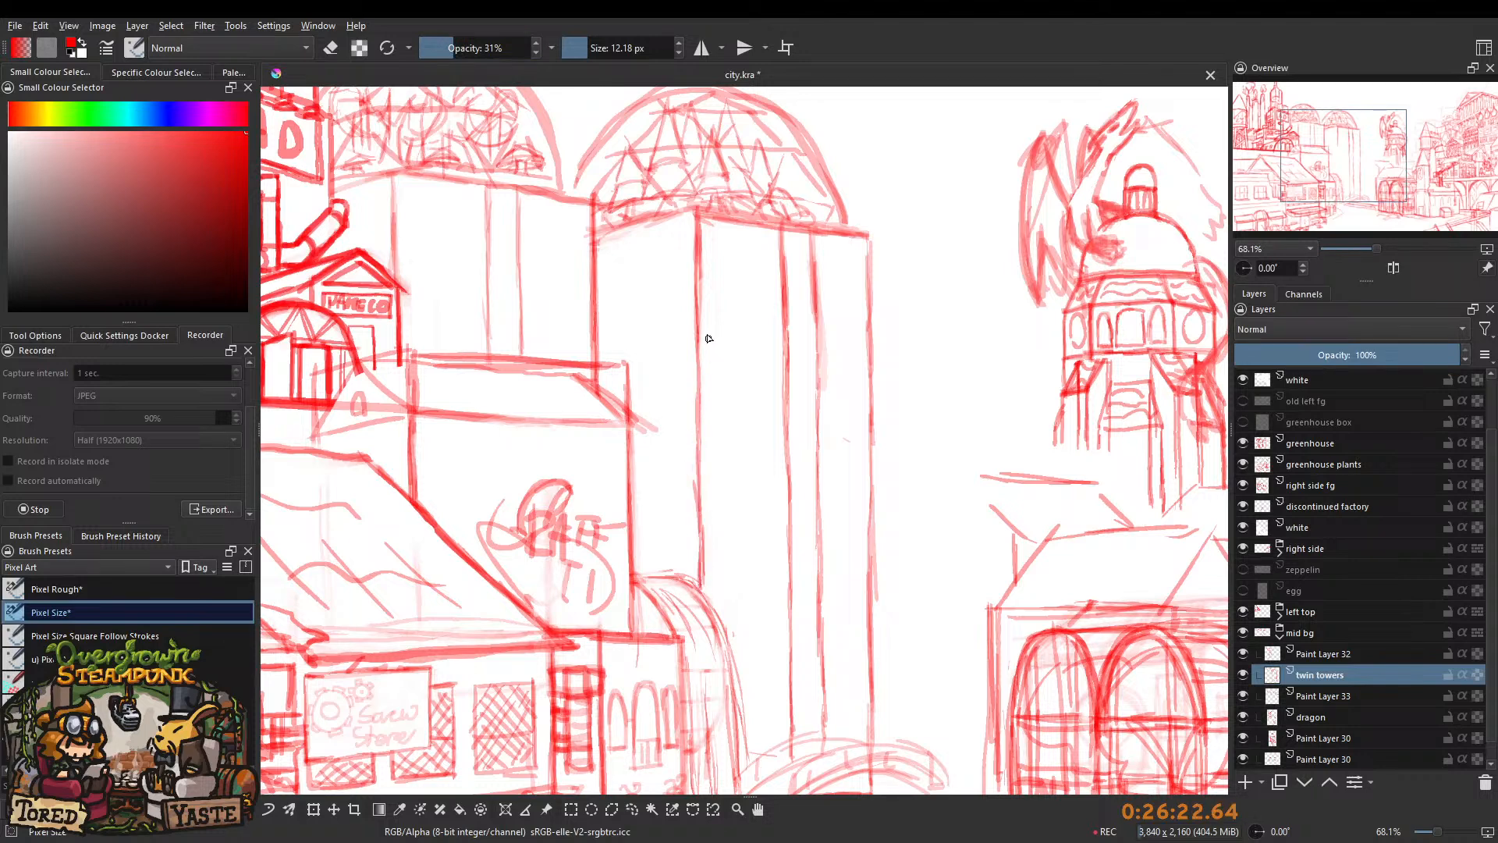
key(ctrl+z)
mouse_move(645, 412)
mouse_down()
mouse_move(653, 377)
mouse_move(667, 421)
mouse_up()
drag(697, 474, 697, 560)
drag(684, 417, 689, 491)
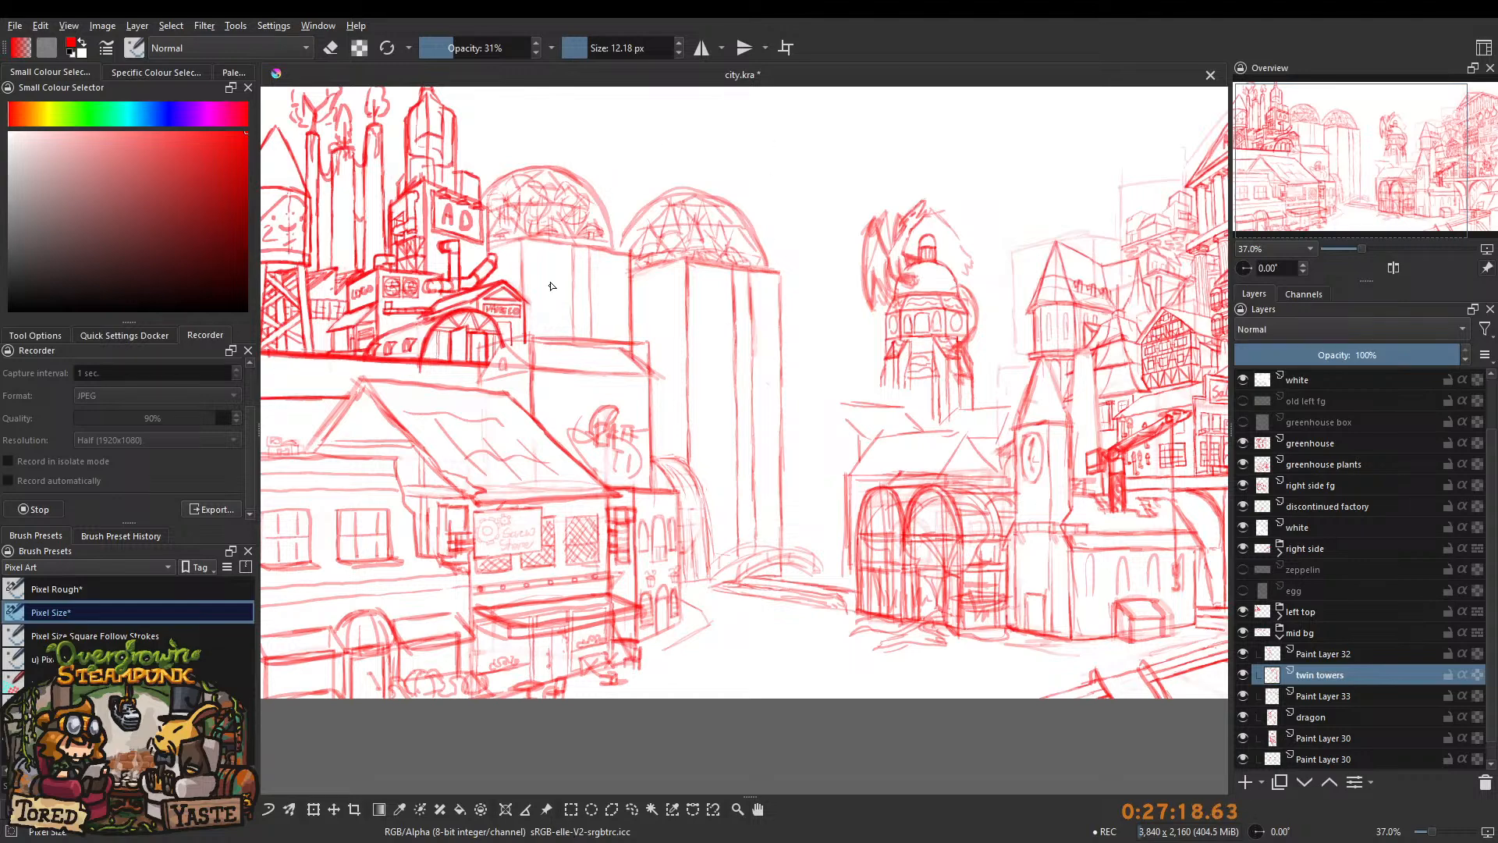
Erase the two inner vertical lines on the nearer tower's wide face with a large eraser at 100% opacity.
scroll(763, 351, up, 3)
key(e)
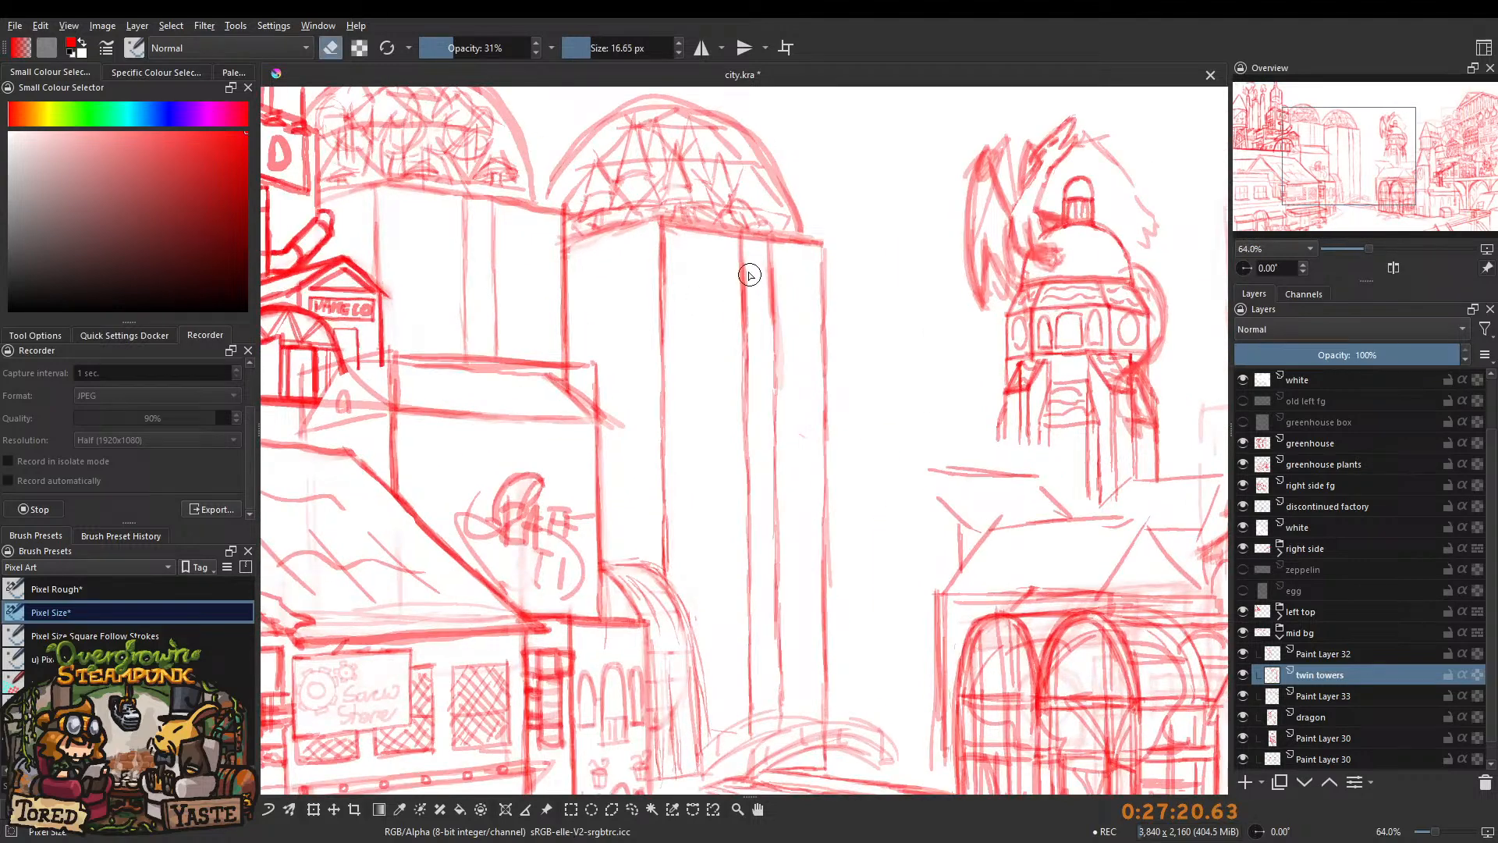
drag(741, 352, 747, 443)
scroll(734, 324, down, 2)
drag(450, 48, 618, 51)
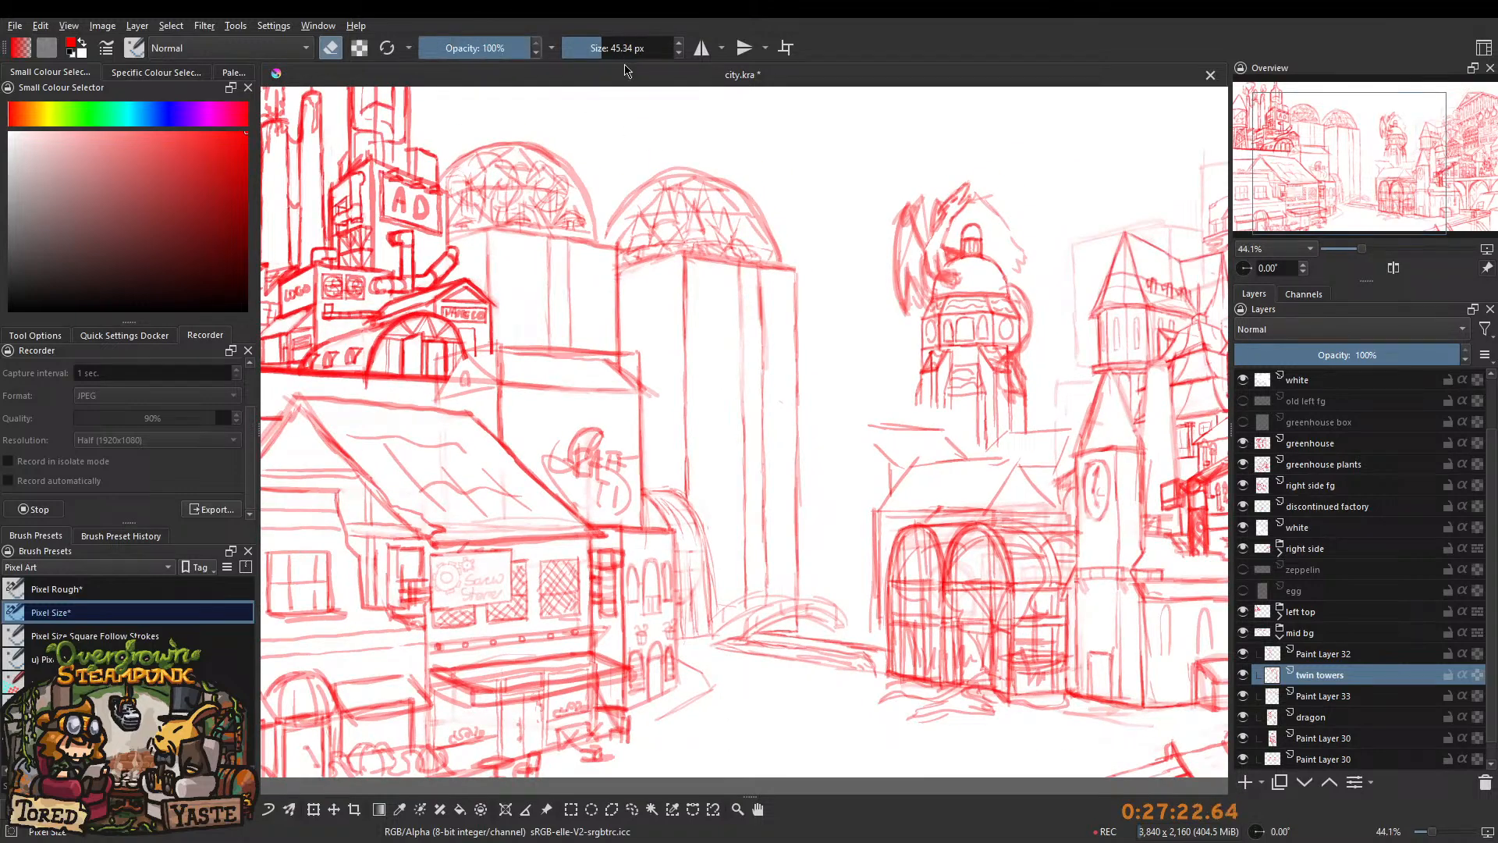
mouse_move(746, 308)
mouse_down()
mouse_move(746, 277)
mouse_move(762, 293)
mouse_move(740, 391)
mouse_move(753, 495)
mouse_move(761, 447)
mouse_move(738, 530)
mouse_move(773, 551)
mouse_move(760, 599)
mouse_move(754, 547)
mouse_up()
click(330, 48)
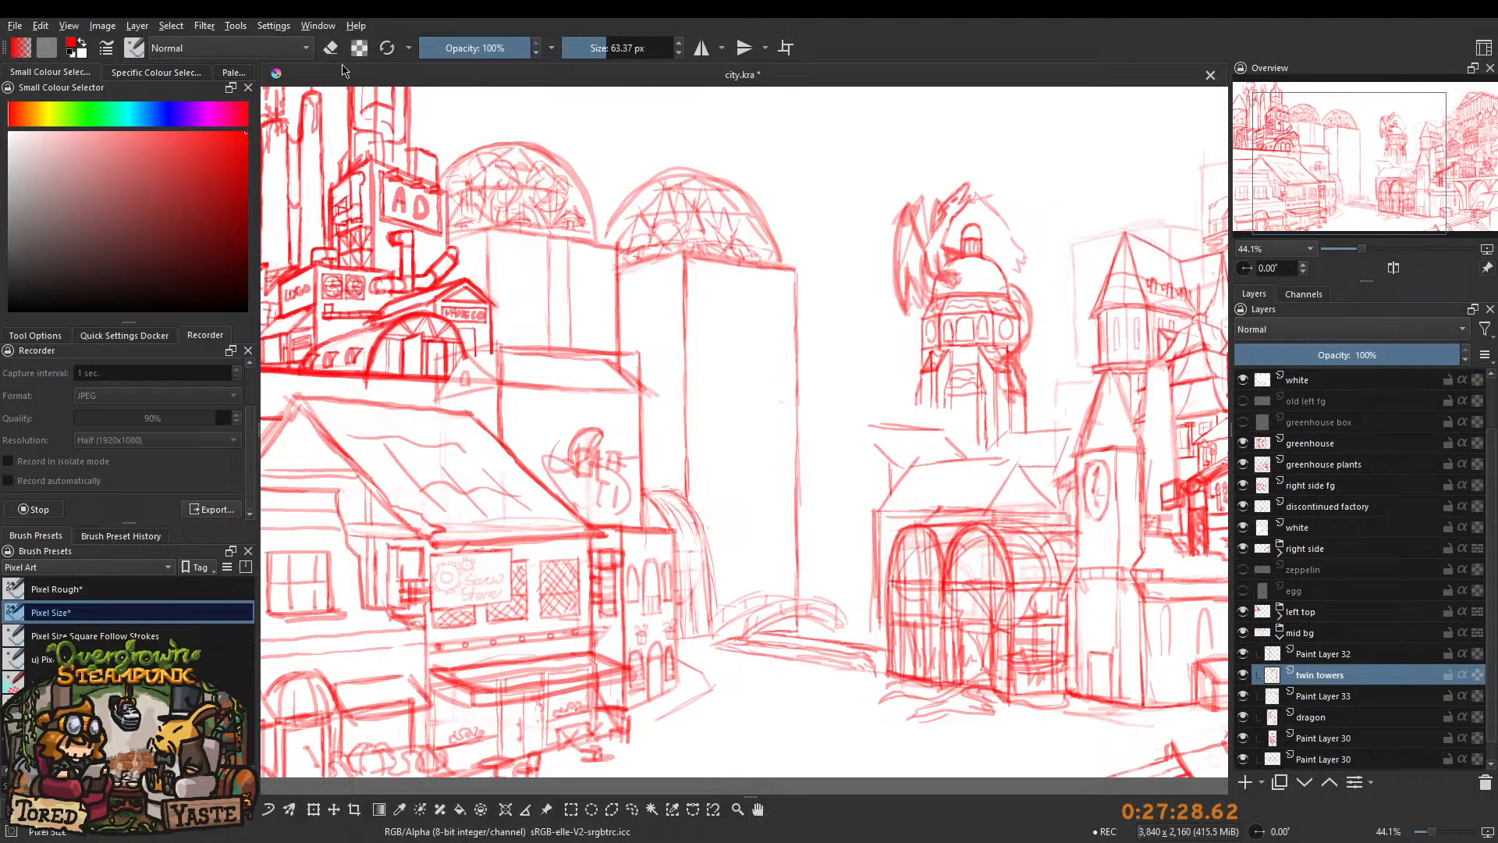
Set the opacity to 38% and fade out the lower part of the nearer tower's outer edge down to the bridge.
drag(691, 249, 670, 248)
click(461, 46)
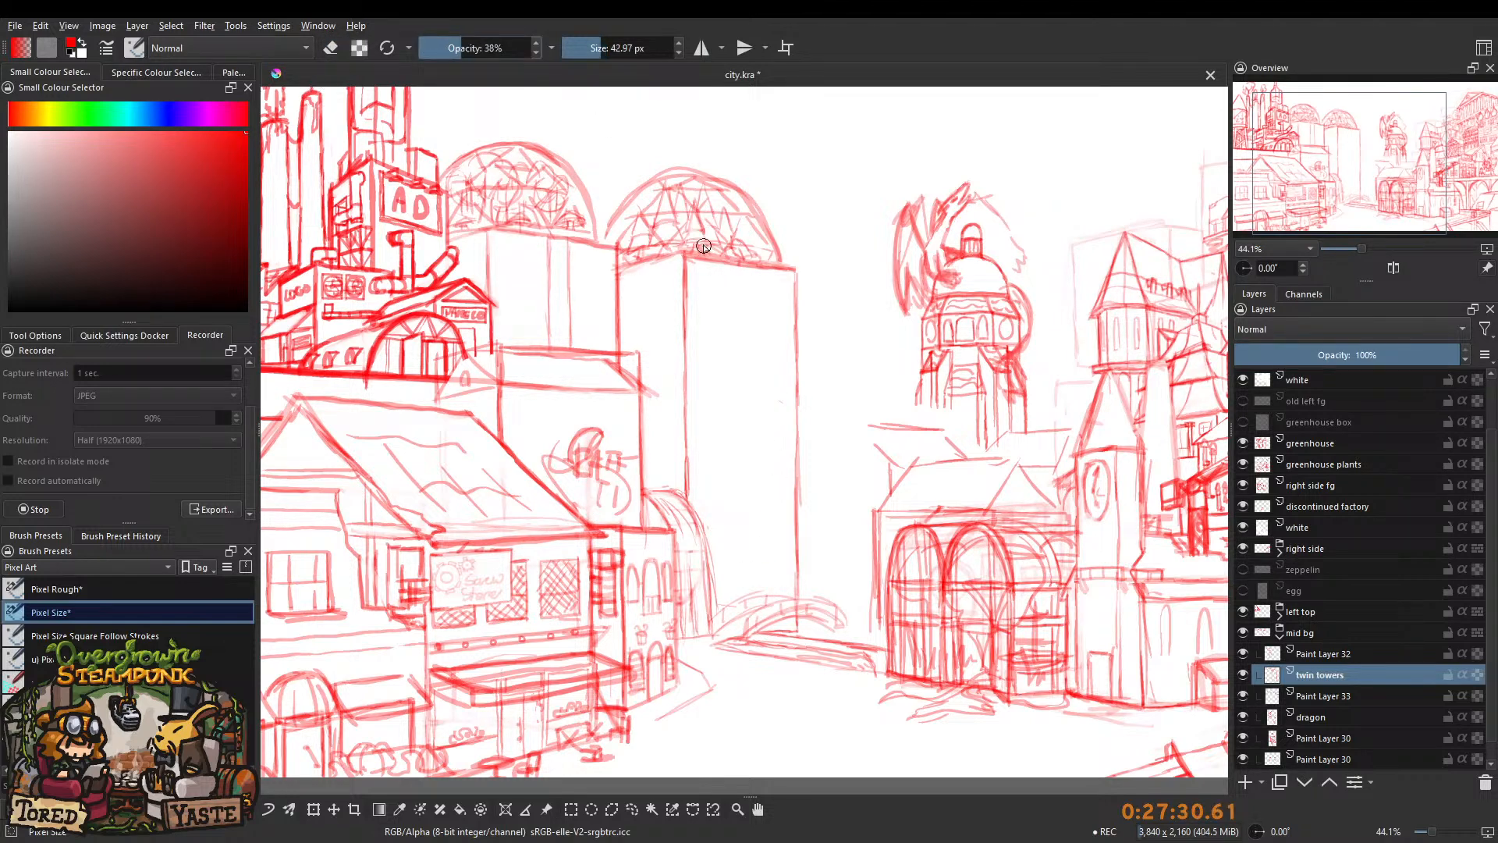
drag(749, 277, 736, 280)
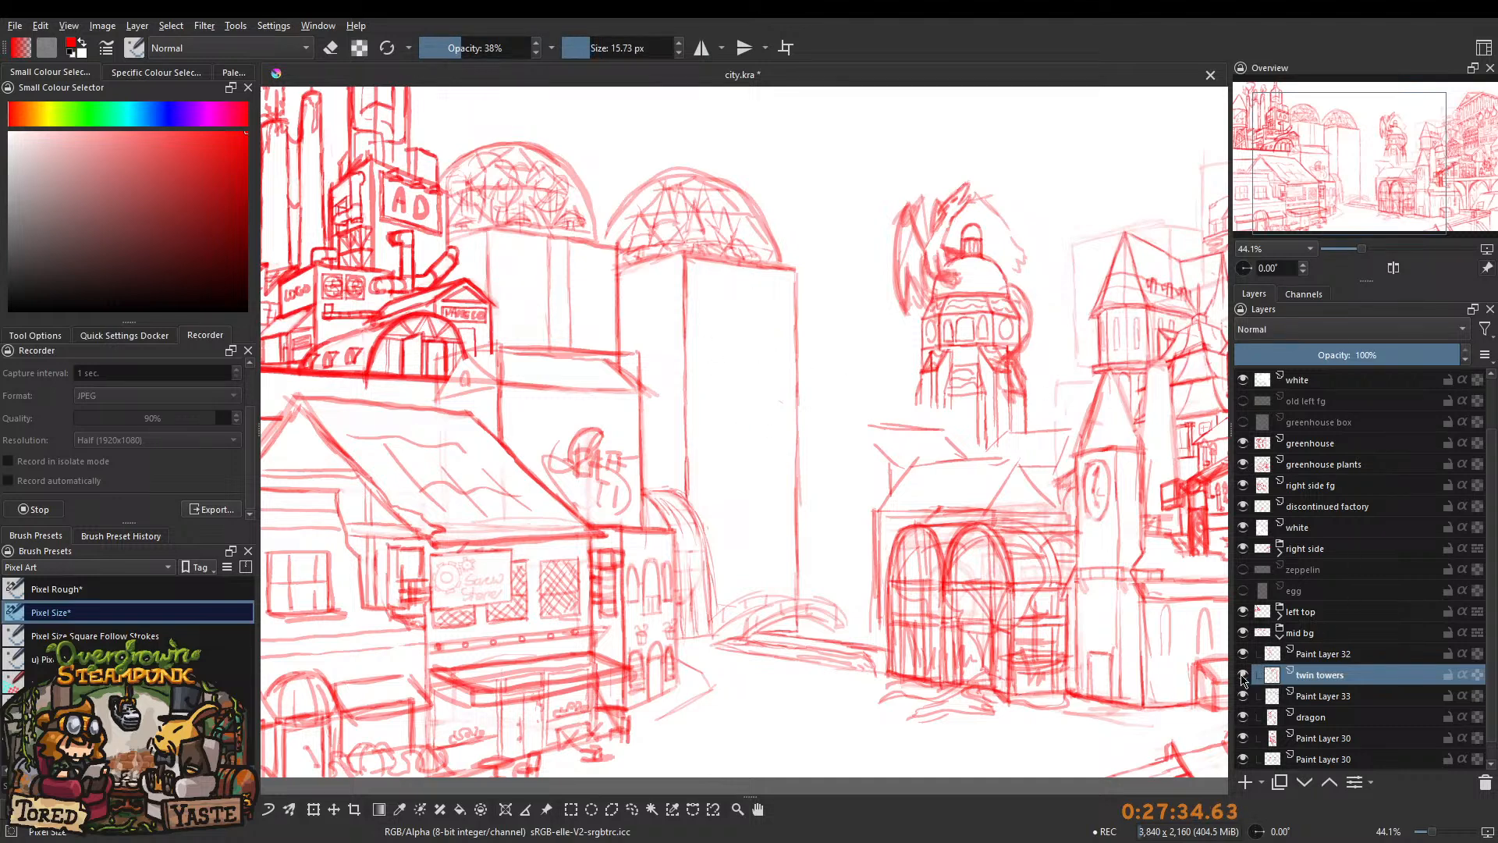
key(e)
mouse_move(761, 428)
mouse_down()
mouse_move(793, 470)
mouse_move(799, 601)
mouse_up()
drag(796, 476, 803, 618)
drag(793, 489, 799, 624)
drag(796, 567, 799, 630)
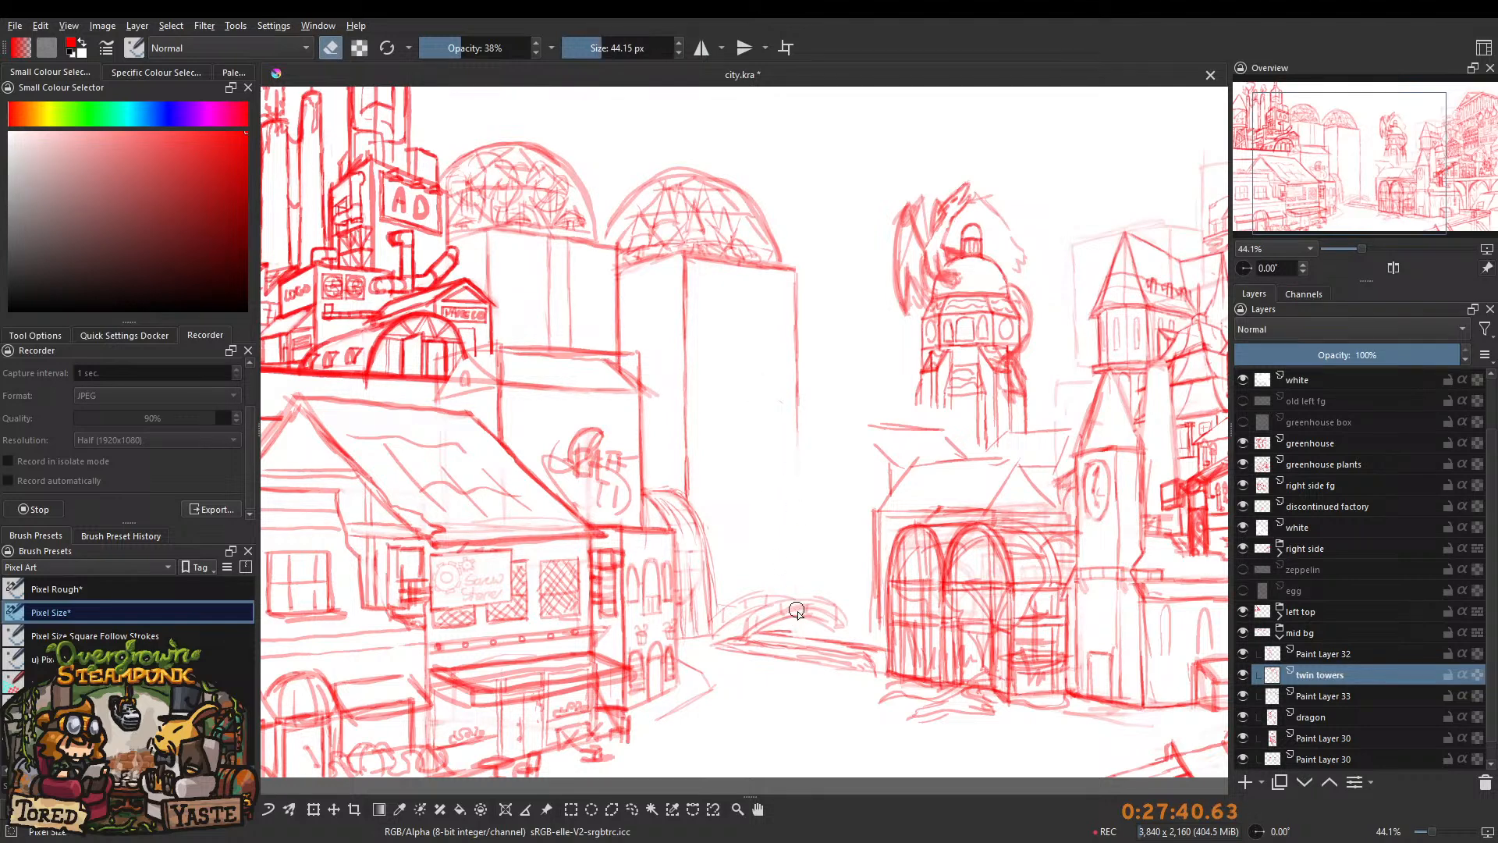
key(e)
scroll(789, 418, up, 2)
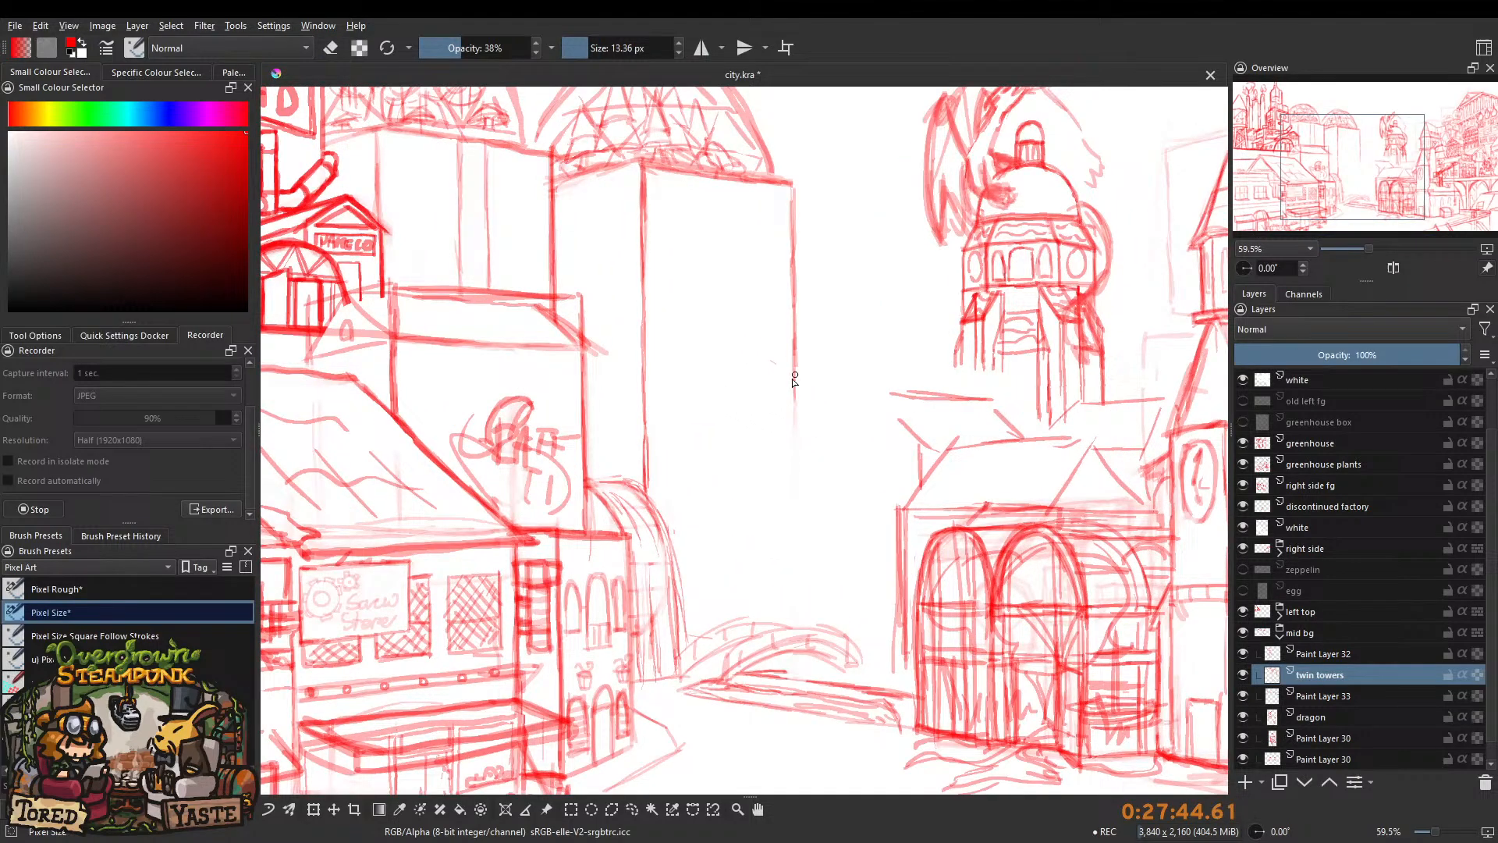
Redraw the lower part of the nearer tower's outer edge down to the bridge, lowering the brush opacity from 38% to 25%.
drag(794, 379, 797, 483)
click(447, 48)
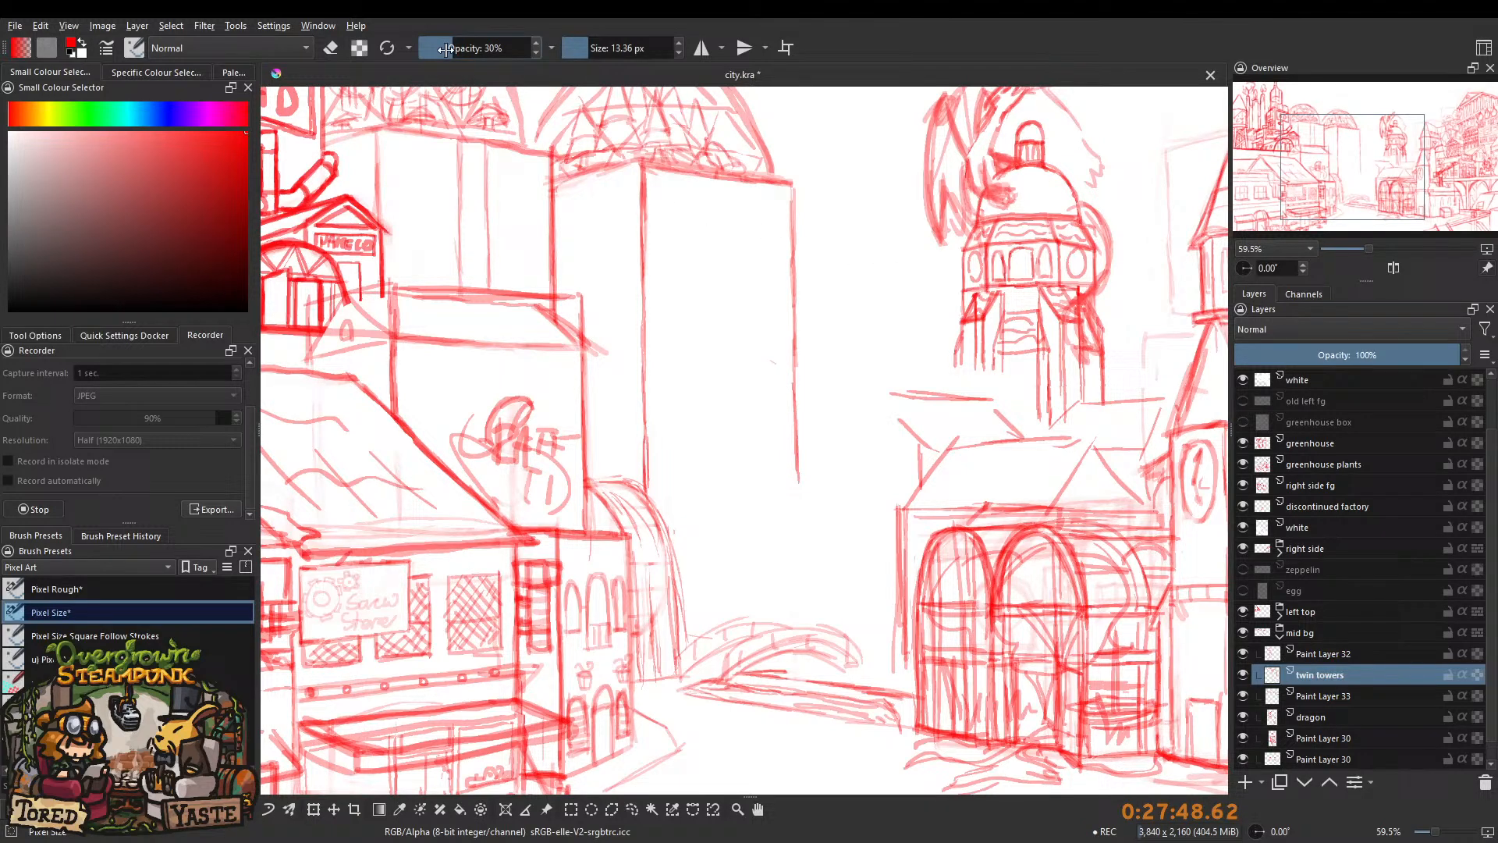
drag(794, 476, 800, 631)
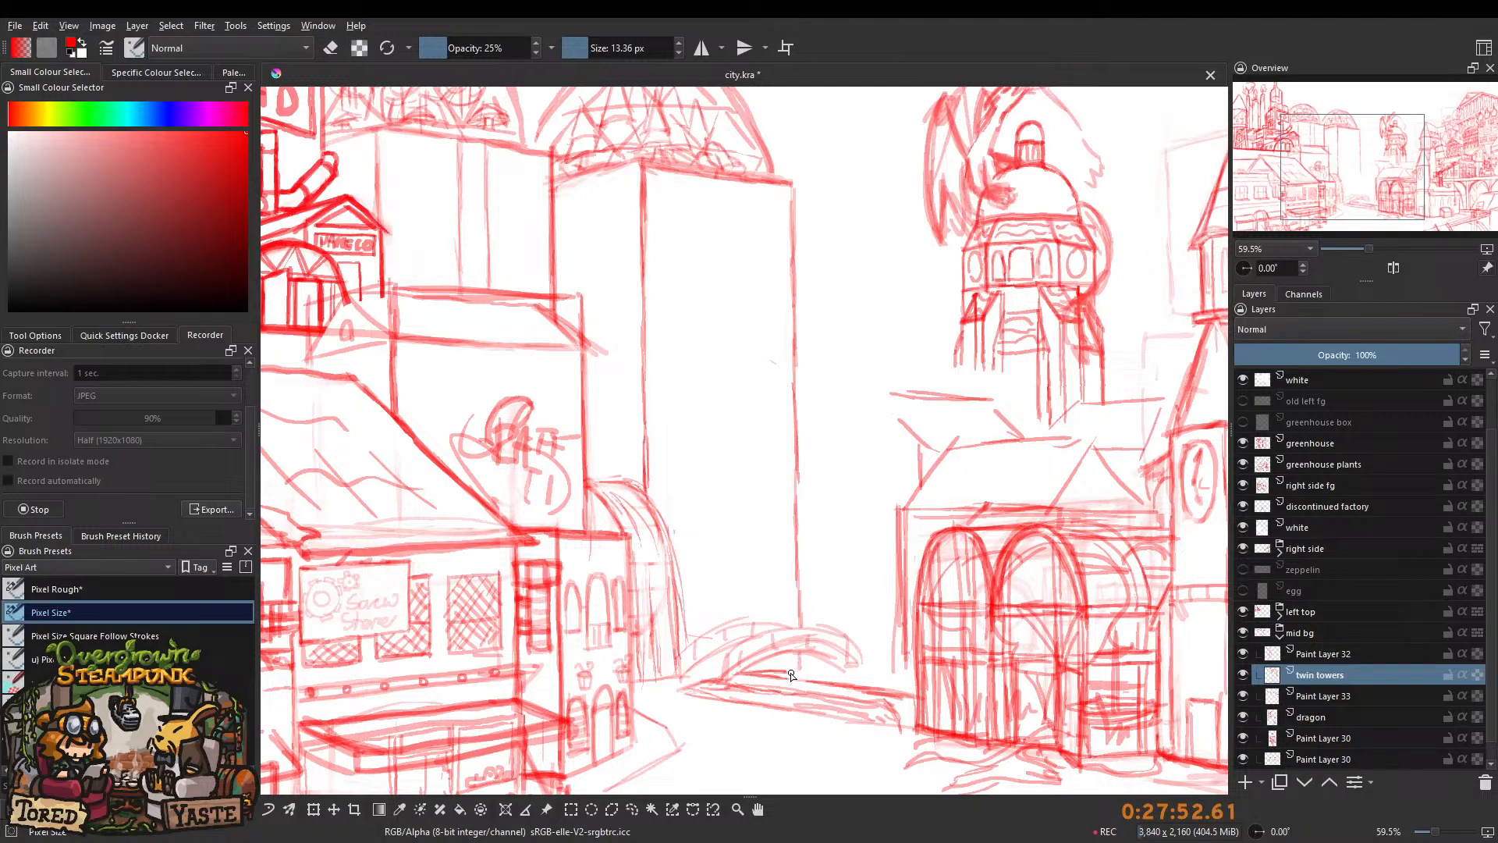
scroll(749, 458, down, 4)
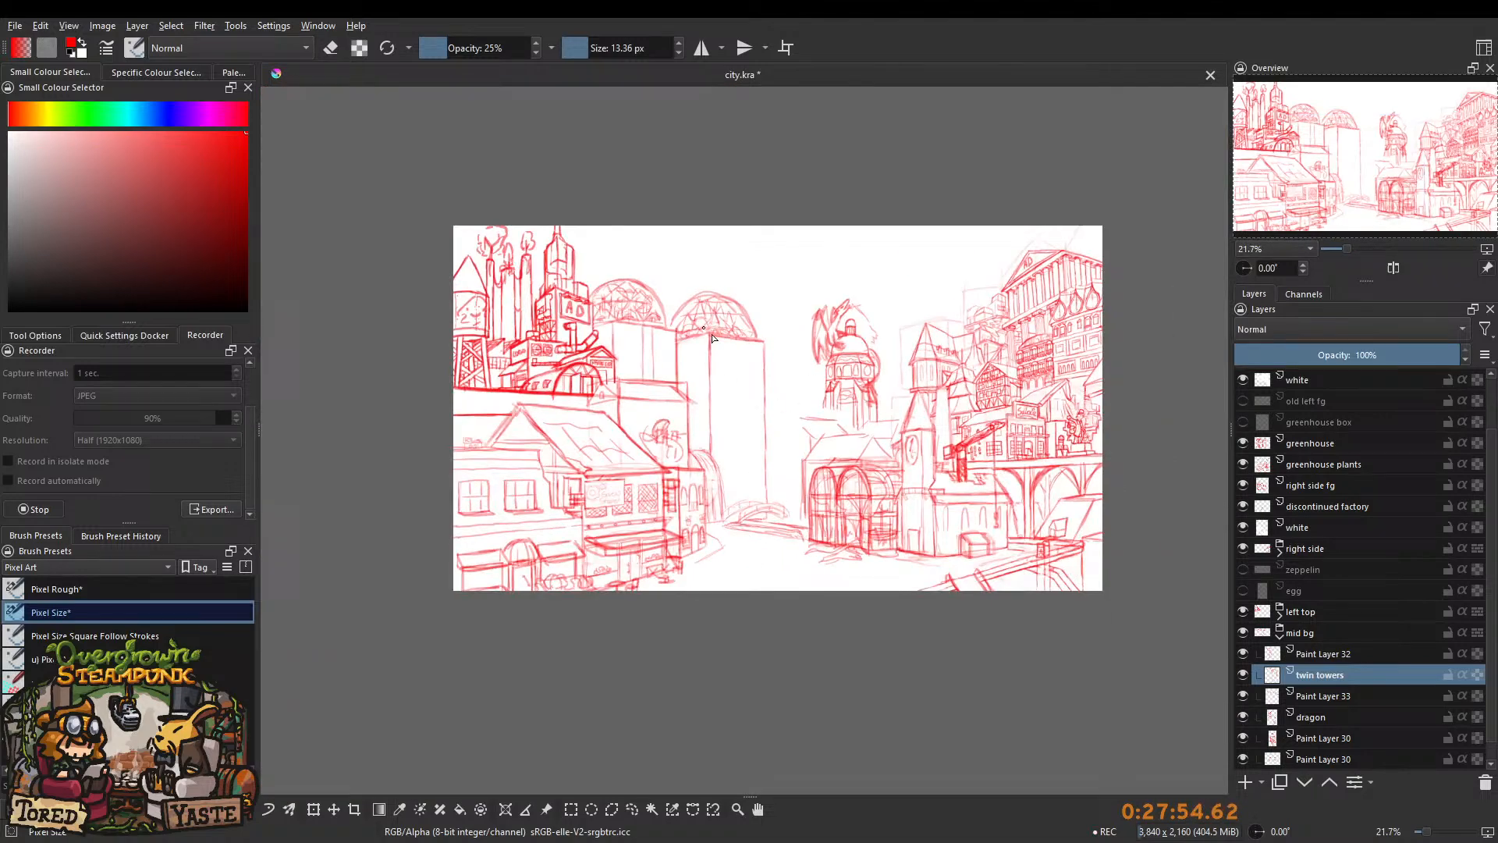
Erase stray strokes below the nearer tower's roof edge and beside its front corner at 100% opacity, working across Paint Layers 32, 33 and twin towers.
scroll(754, 318, up, 8)
key(e)
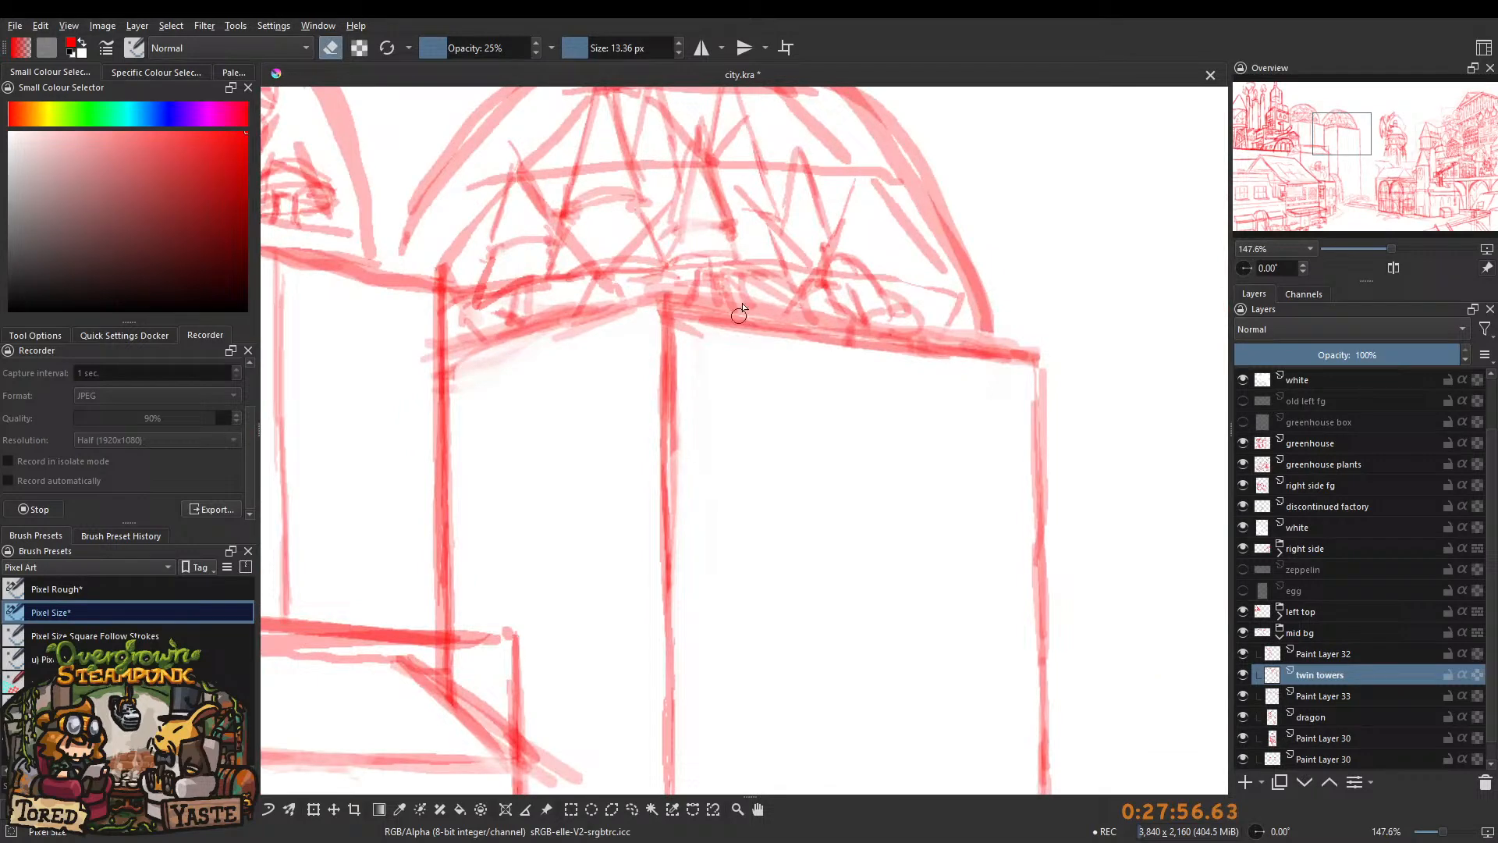
drag(446, 40, 546, 50)
shift+drag(702, 322, 722, 321)
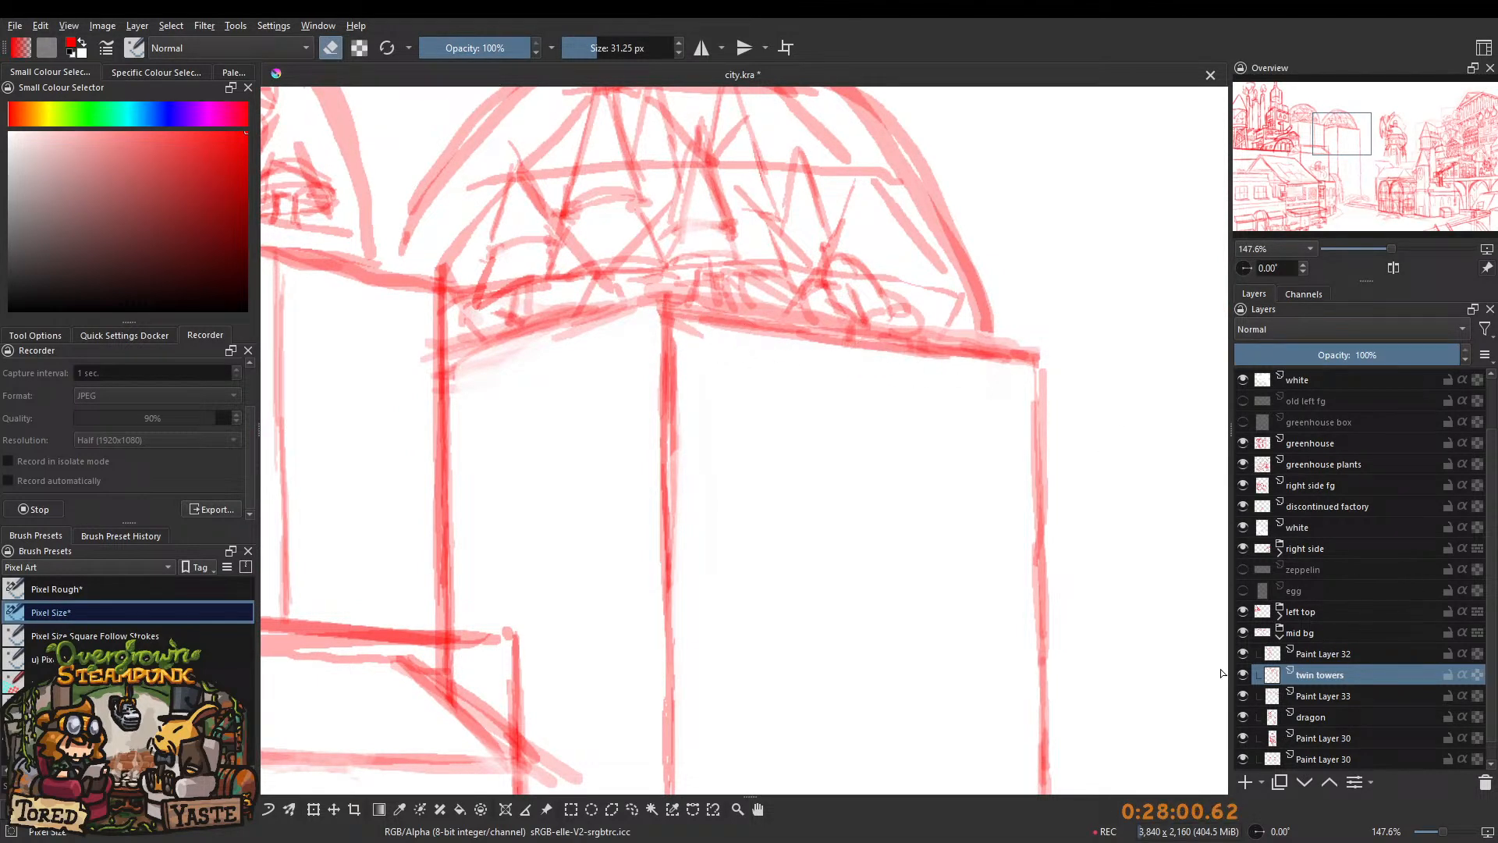
click(1337, 657)
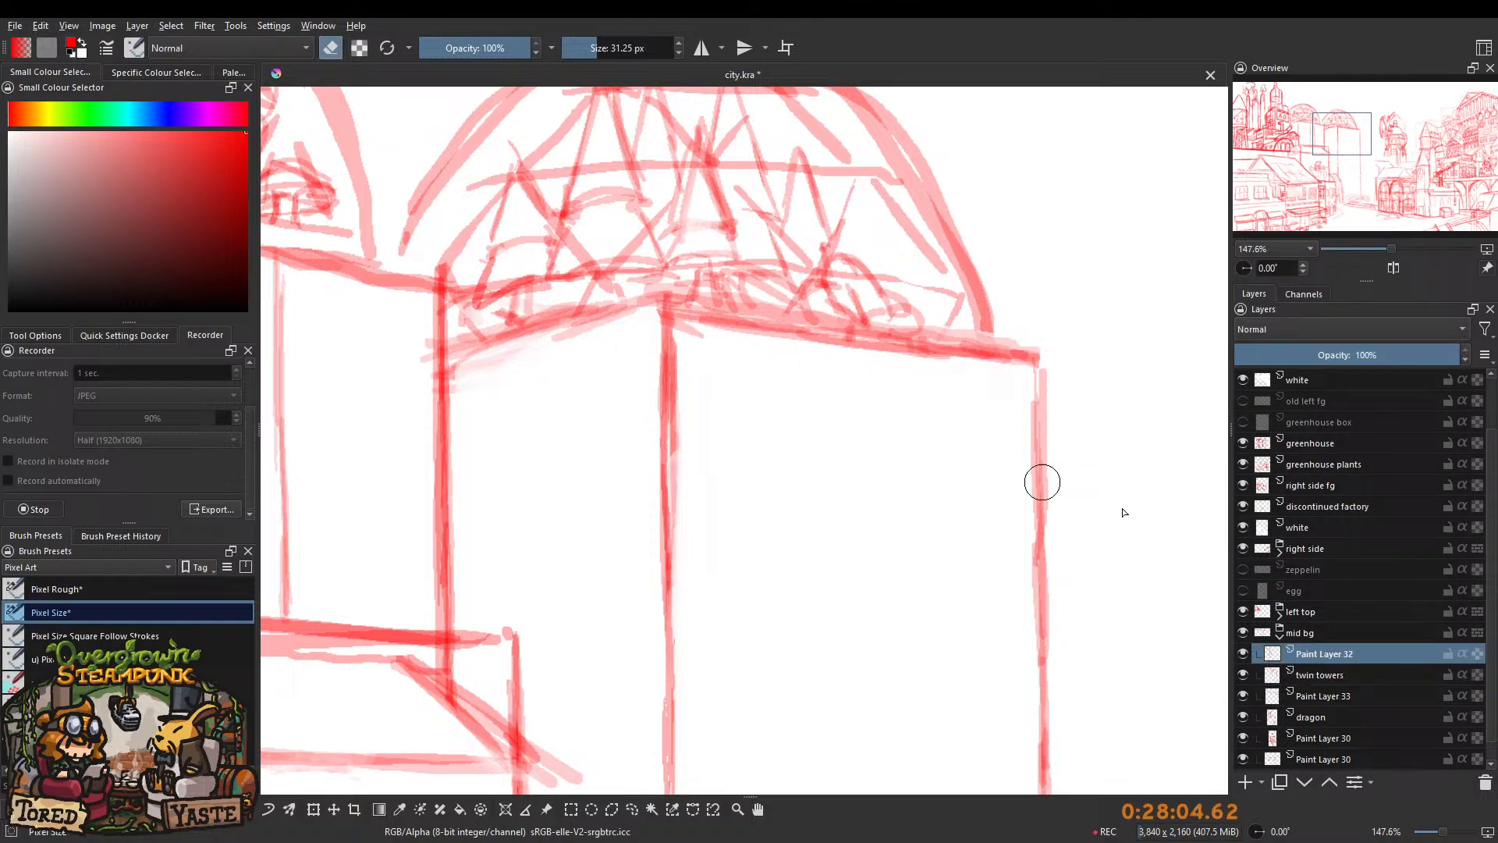
click(1328, 703)
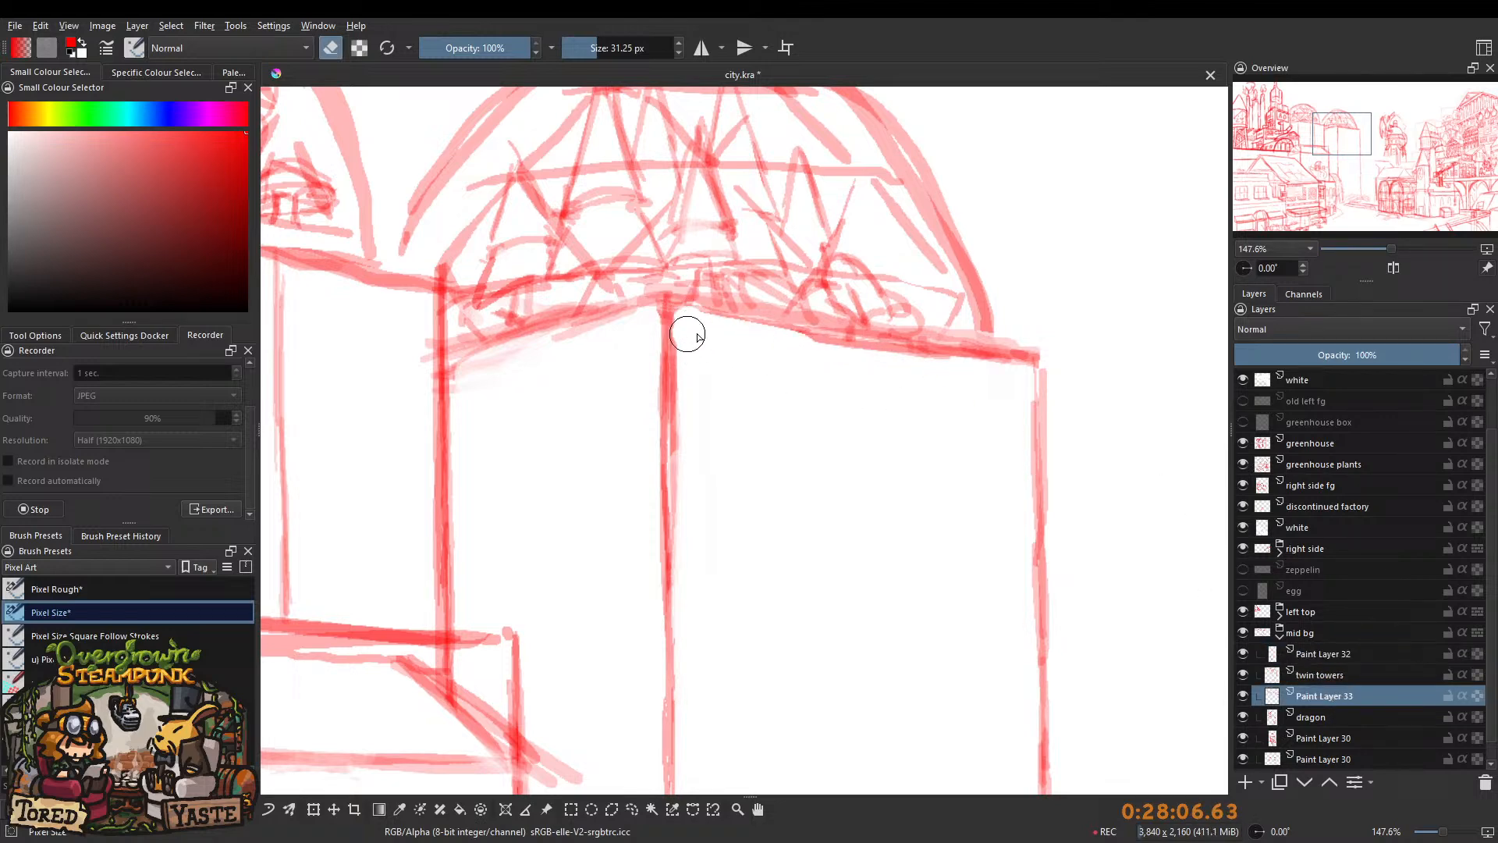
drag(717, 329, 1020, 376)
drag(837, 302, 829, 415)
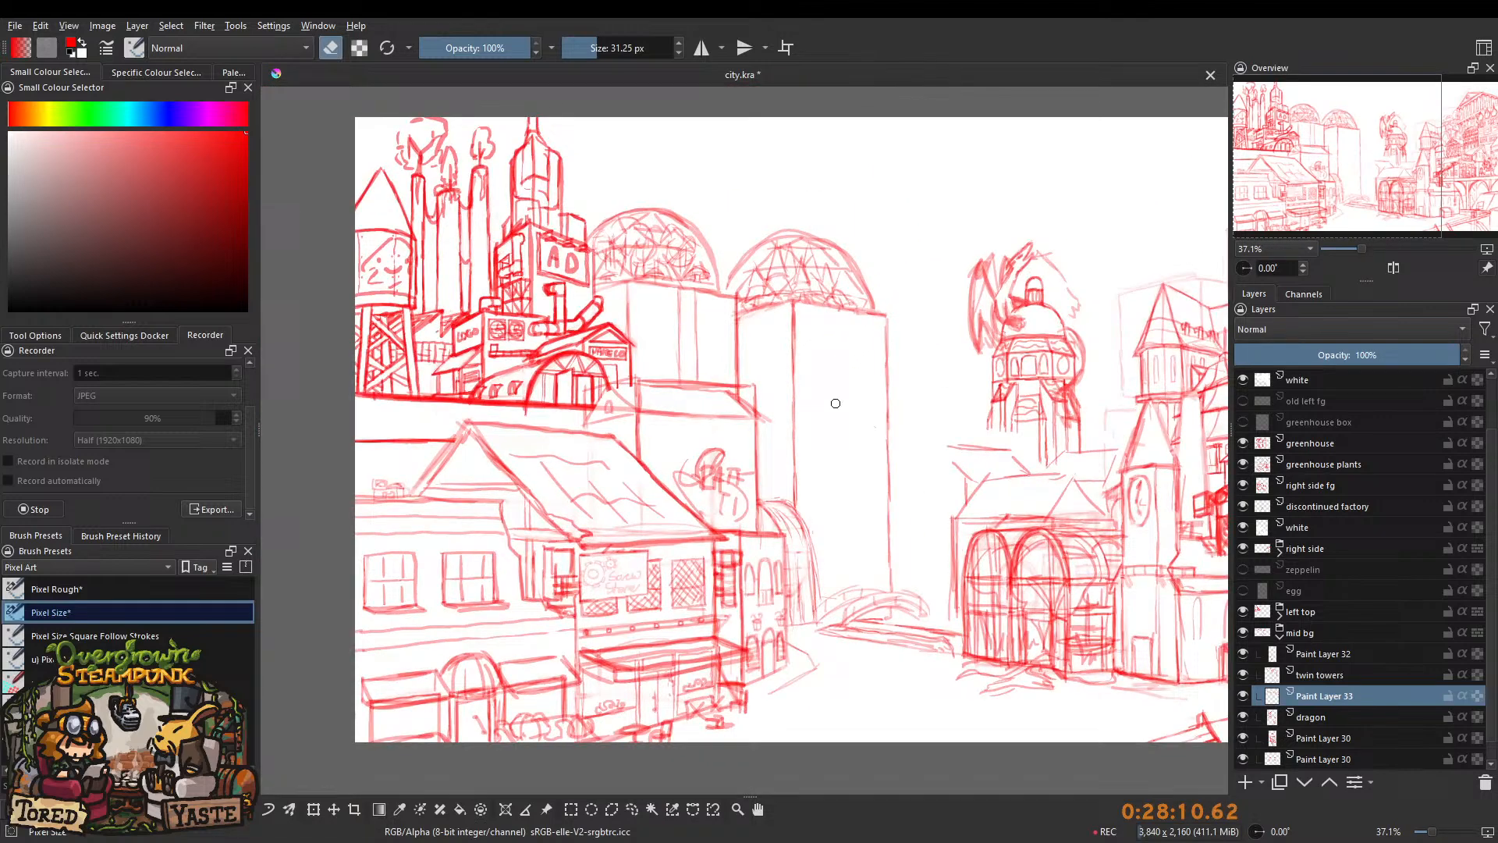
mouse_move(752, 322)
mouse_down()
mouse_move(769, 293)
mouse_move(739, 331)
mouse_move(752, 317)
mouse_up()
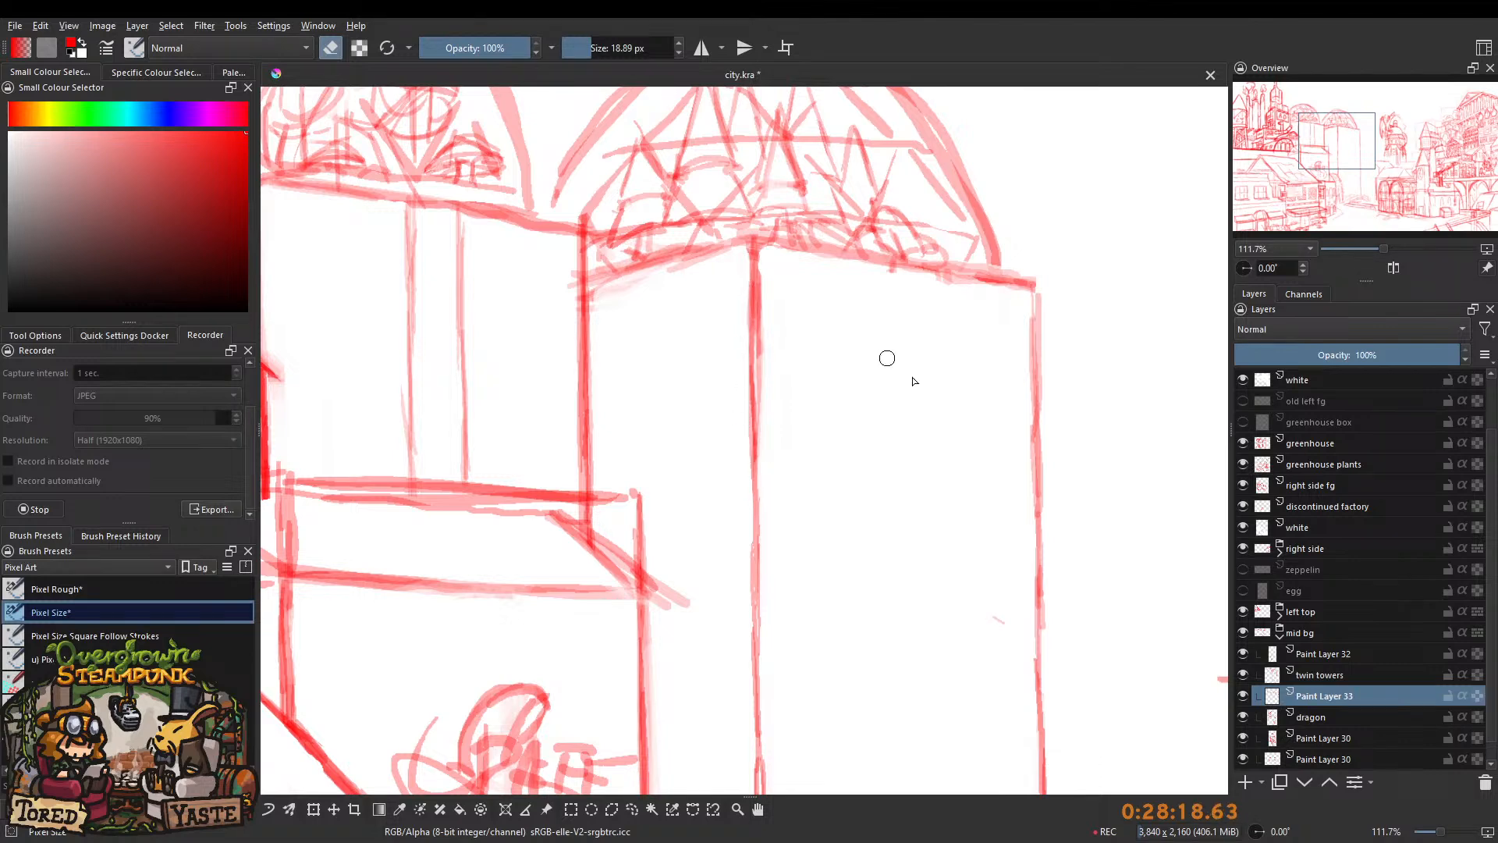
click(1334, 674)
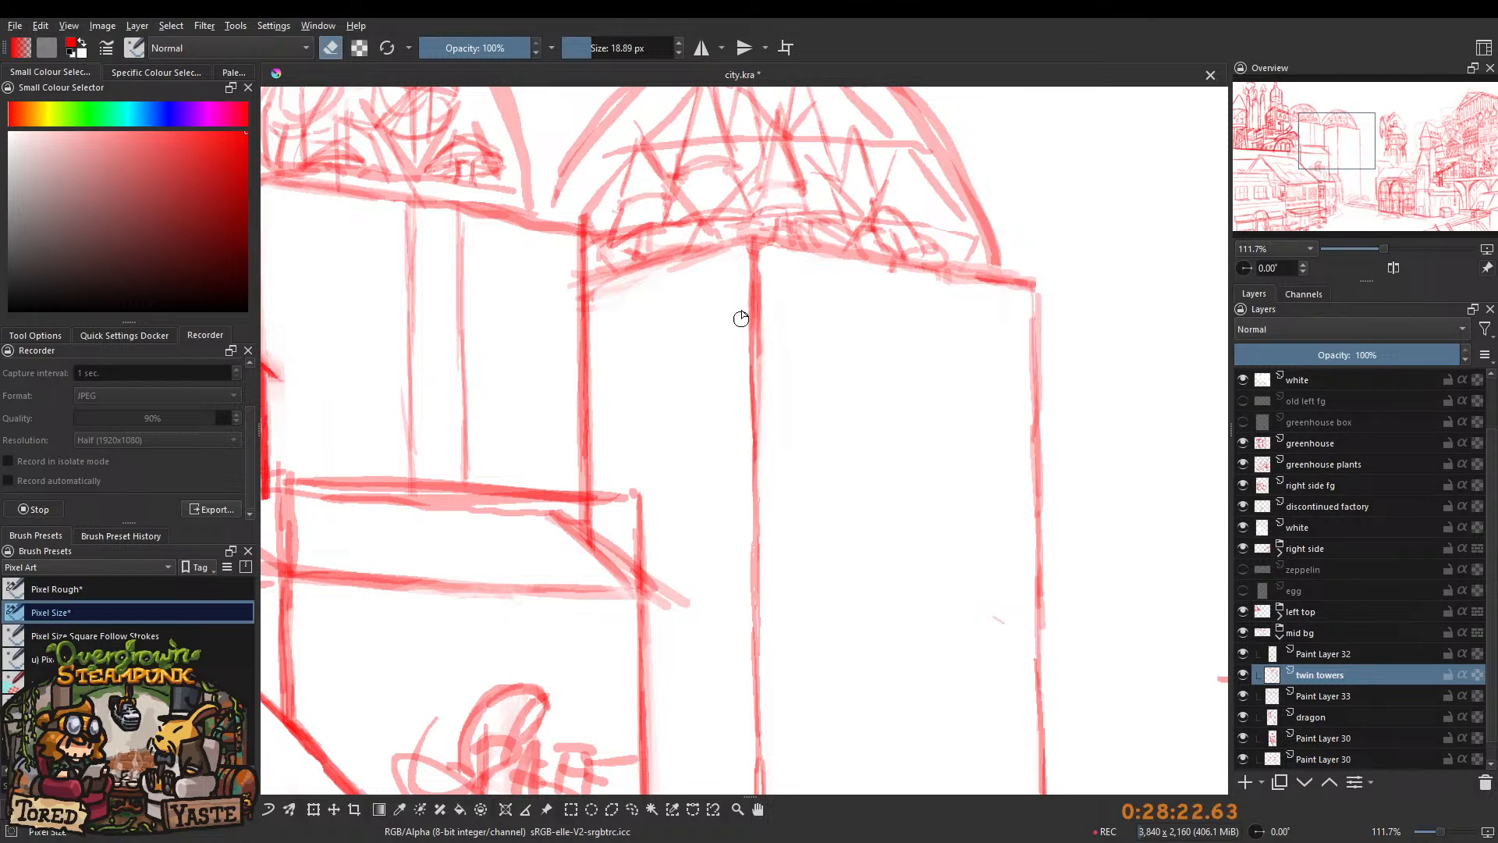
drag(770, 306, 768, 417)
Draw two thin inner vertical lines down the upper part of the nearer tower's wide face with an 18% opacity brush.
click(330, 47)
drag(488, 46, 439, 51)
shift+drag(986, 331, 951, 355)
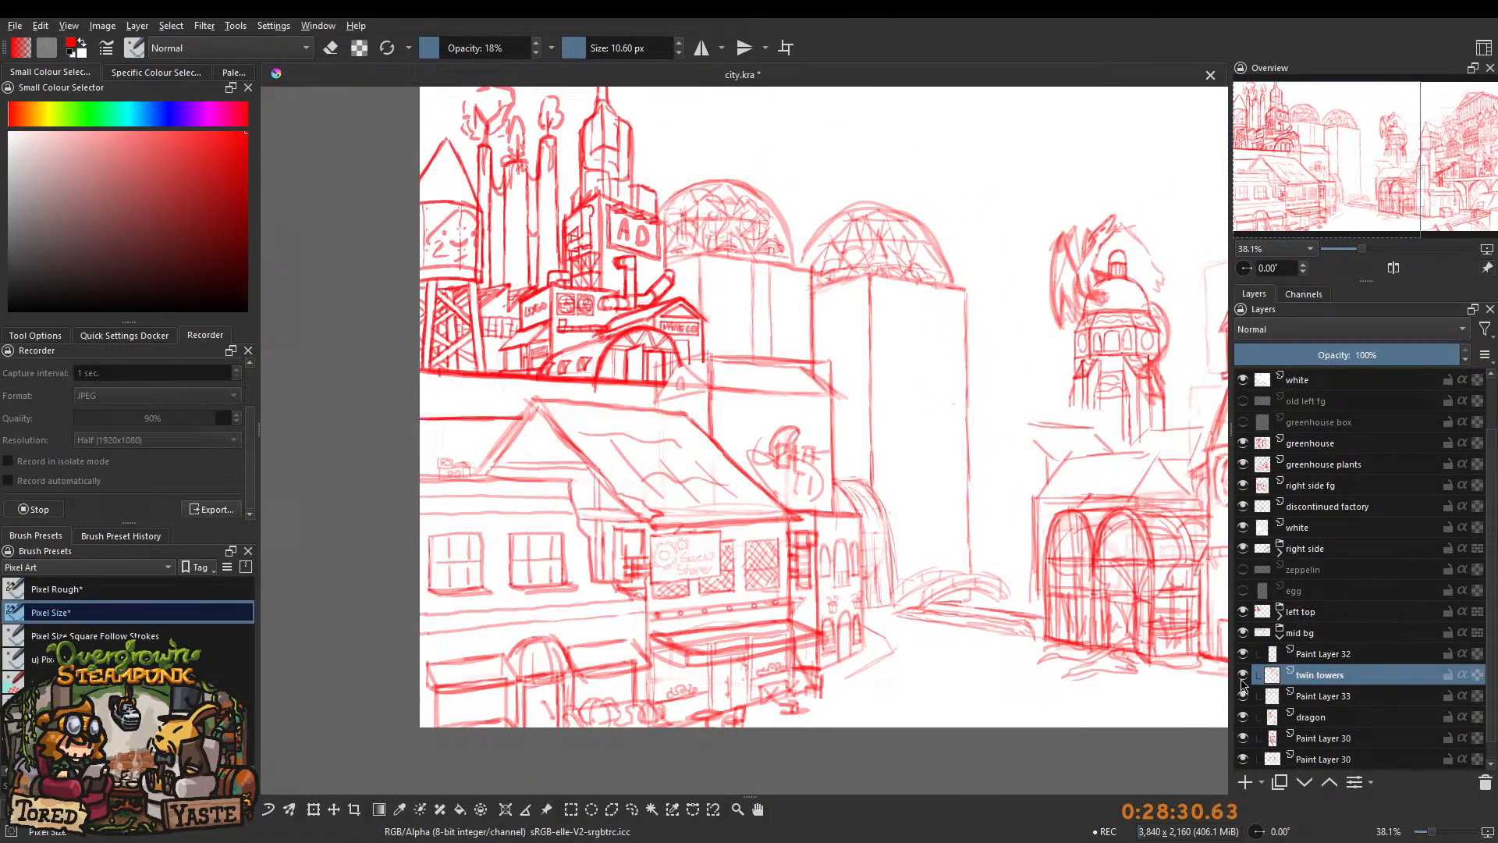
mouse_move(916, 279)
mouse_down()
mouse_move(692, 285)
mouse_move(703, 222)
mouse_up()
shift+drag(685, 313, 679, 366)
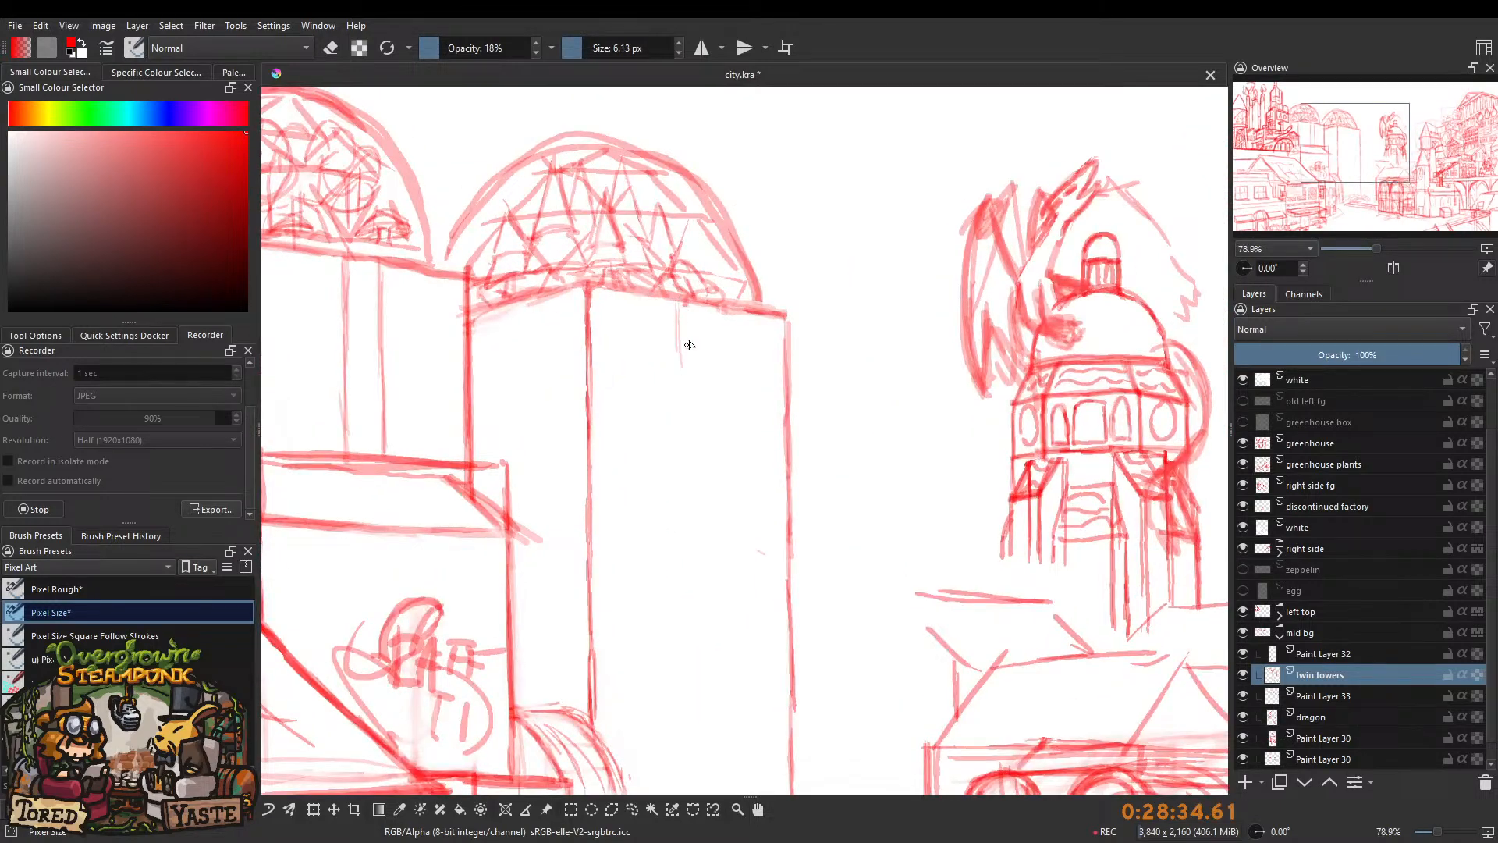
drag(708, 313, 711, 425)
mouse_move(678, 355)
mouse_down()
mouse_move(677, 439)
mouse_move(692, 248)
mouse_up()
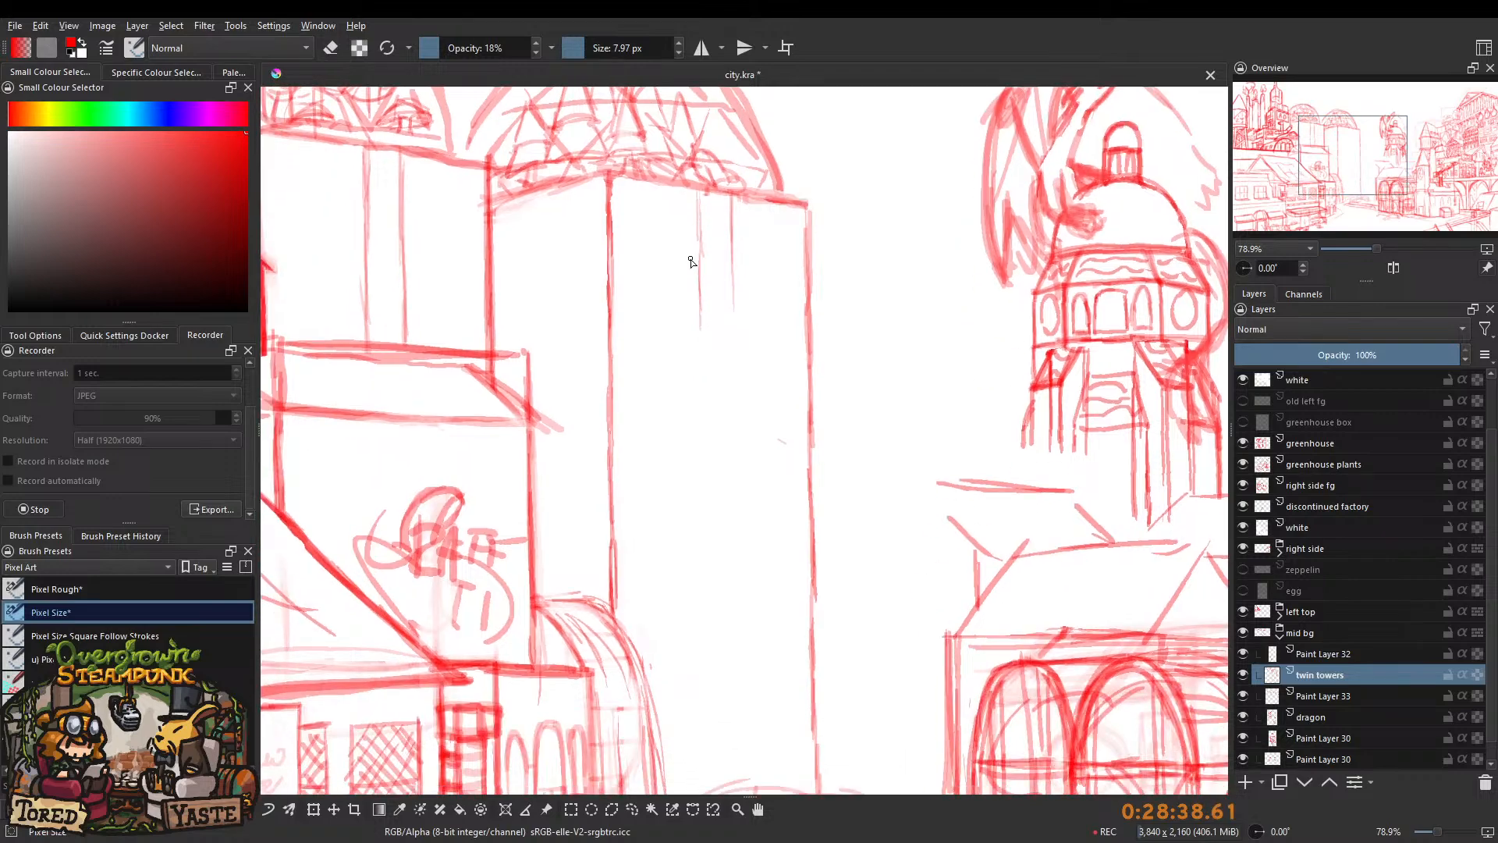
drag(699, 325, 704, 430)
drag(700, 341, 706, 539)
drag(733, 303, 732, 511)
drag(734, 274, 724, 345)
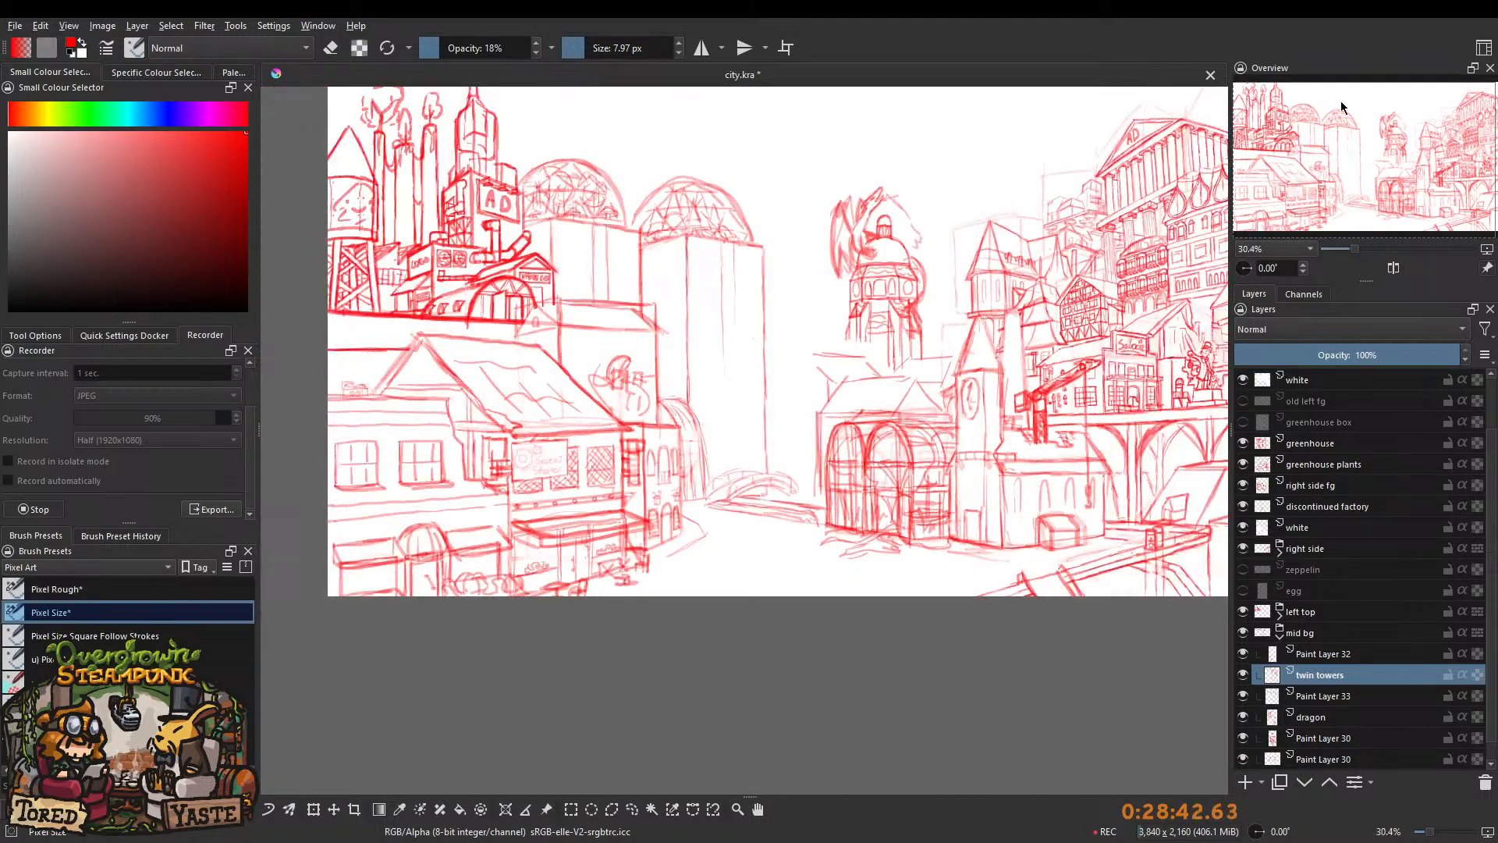
Extend both inner vertical lines on the wide face down to the bridge with a brush of about 11 px, and save the file.
drag(729, 293, 727, 237)
drag(712, 334, 722, 468)
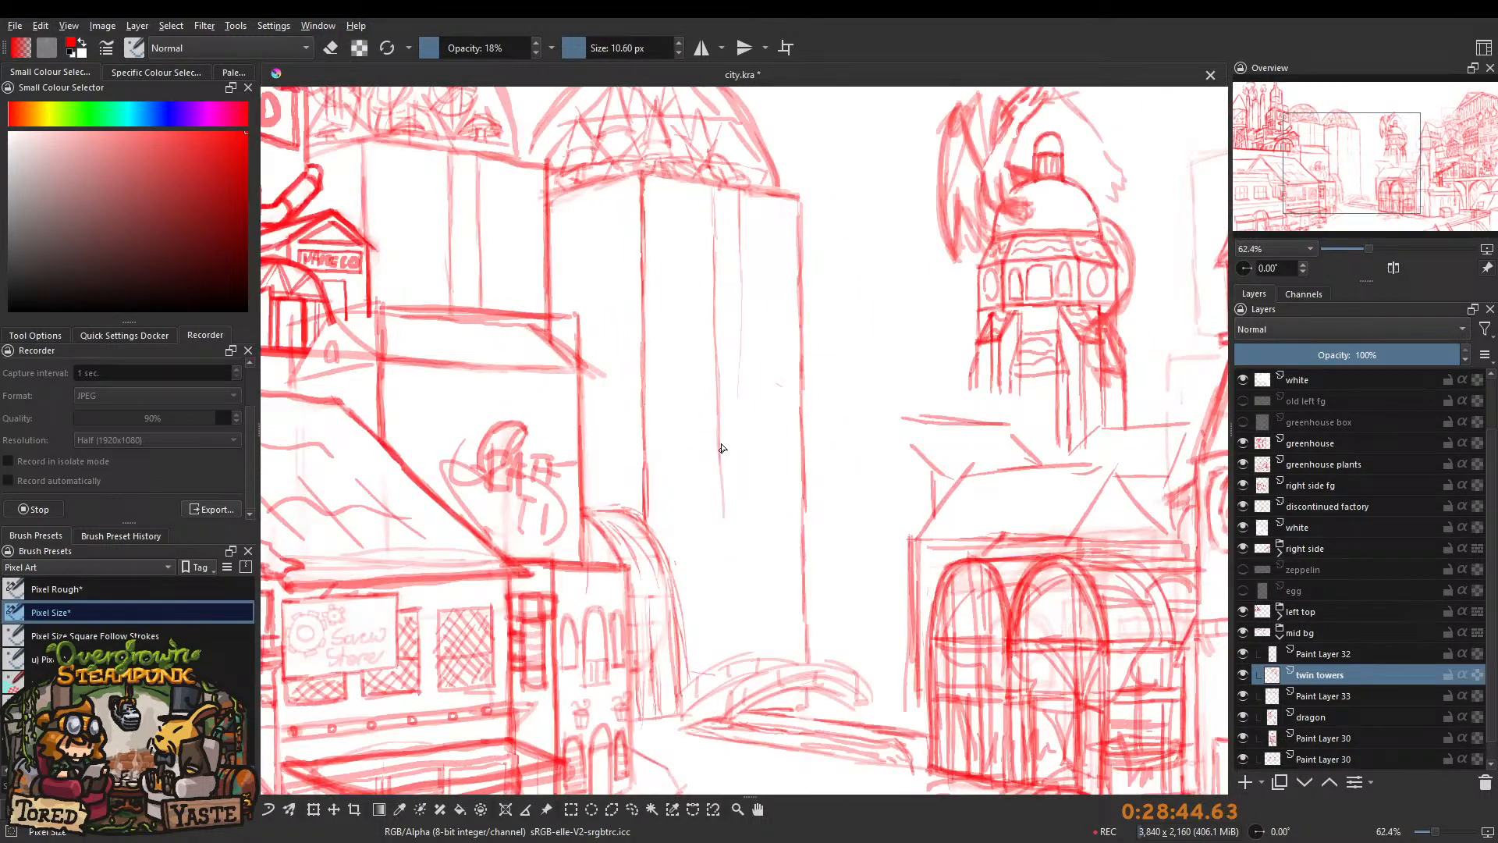
mouse_move(738, 343)
mouse_down()
mouse_move(757, 537)
mouse_move(725, 624)
mouse_up()
drag(721, 569, 719, 655)
drag(724, 604, 724, 669)
drag(751, 564, 751, 655)
mouse_move(736, 301)
mouse_down()
mouse_move(758, 351)
mouse_move(722, 374)
mouse_up()
key(ctrl+s)
Fade the lower part of the wide face's inner lines above the bridge with an 18% opacity eraser about 25 px wide.
scroll(631, 322, up, 4)
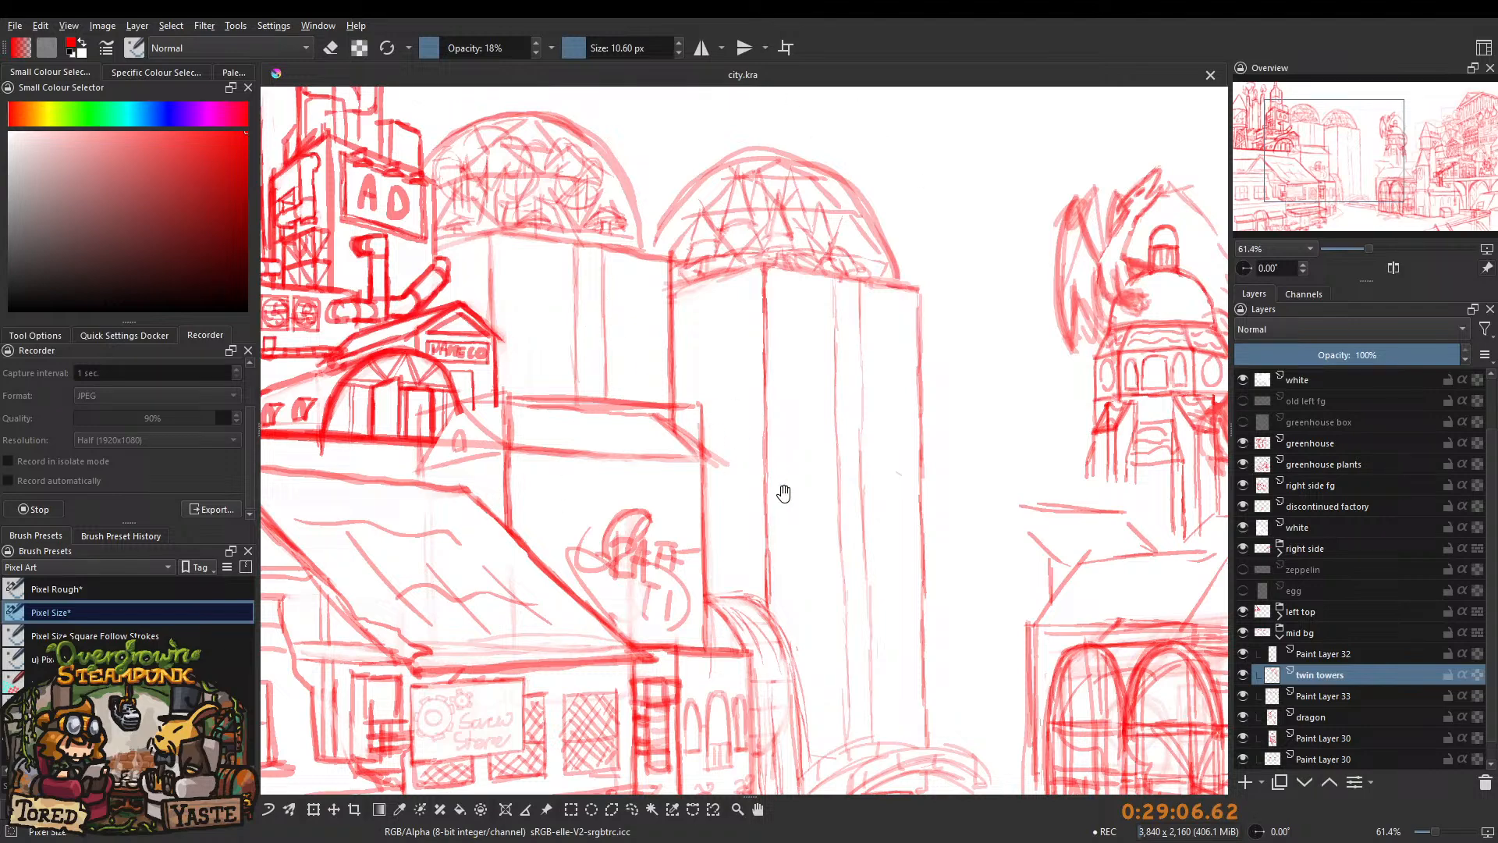
drag(778, 476, 572, 408)
key(e)
mouse_move(656, 505)
mouse_down()
mouse_move(607, 488)
mouse_move(635, 486)
mouse_move(647, 593)
mouse_up()
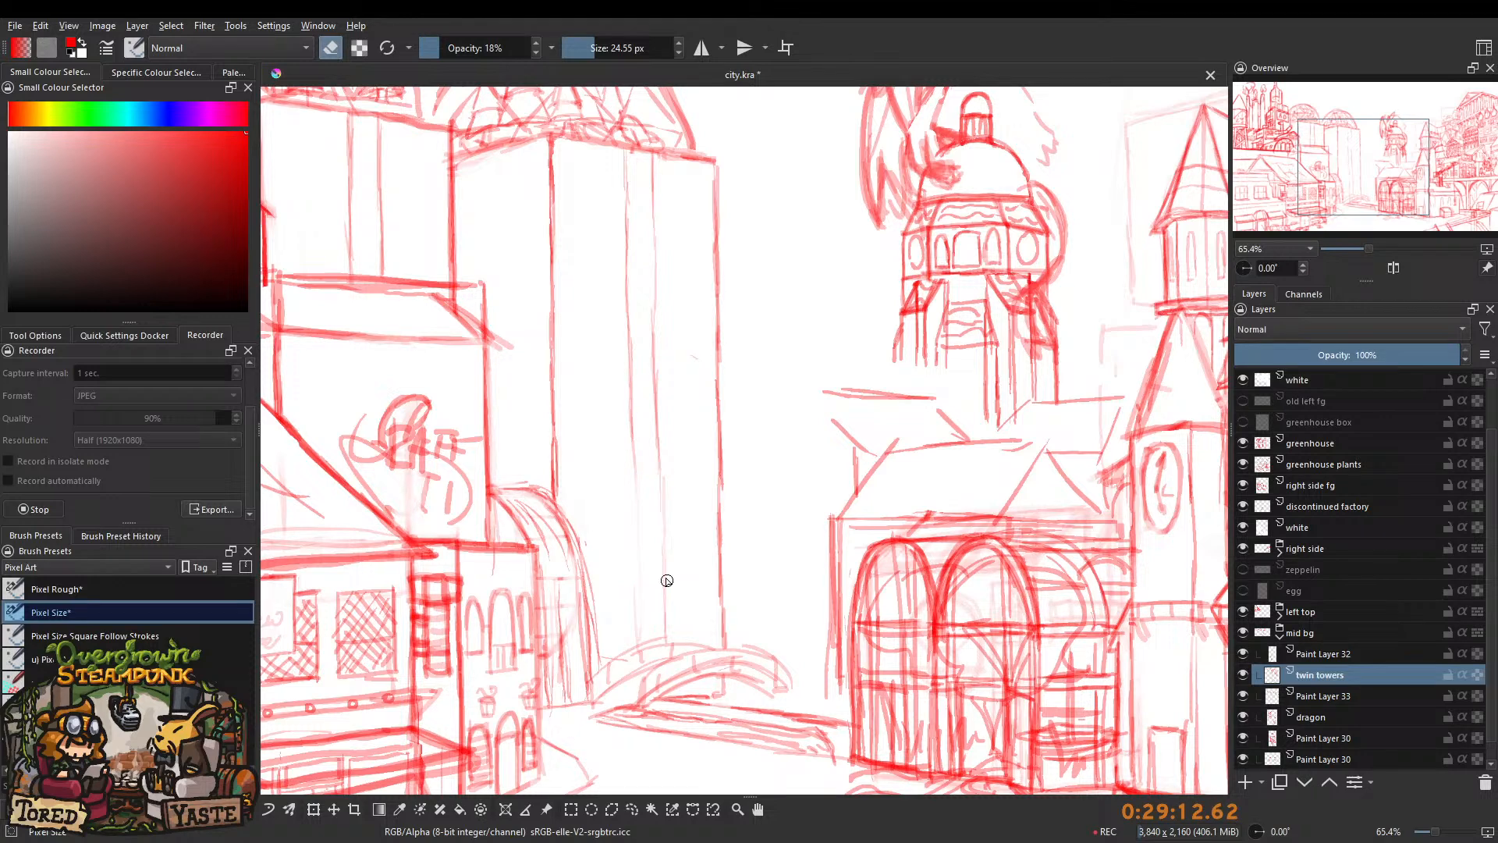
Reinforce the two inner vertical lines on the nearer tower's wide face with an 18% opacity brush about 10 px wide.
key(e)
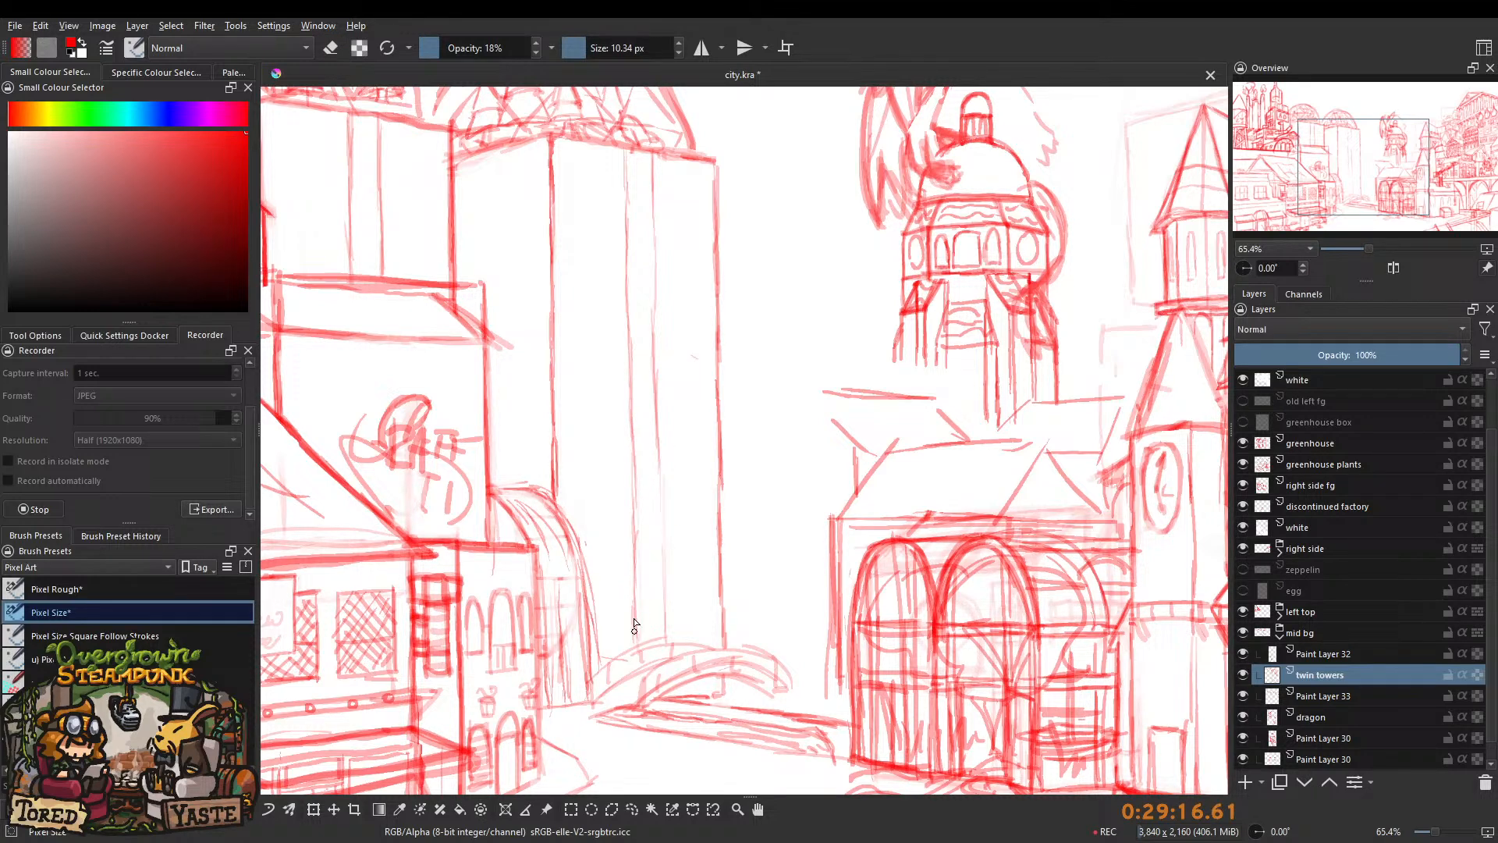
drag(634, 611, 629, 408)
drag(638, 532, 627, 321)
drag(661, 452, 663, 634)
drag(662, 545, 661, 643)
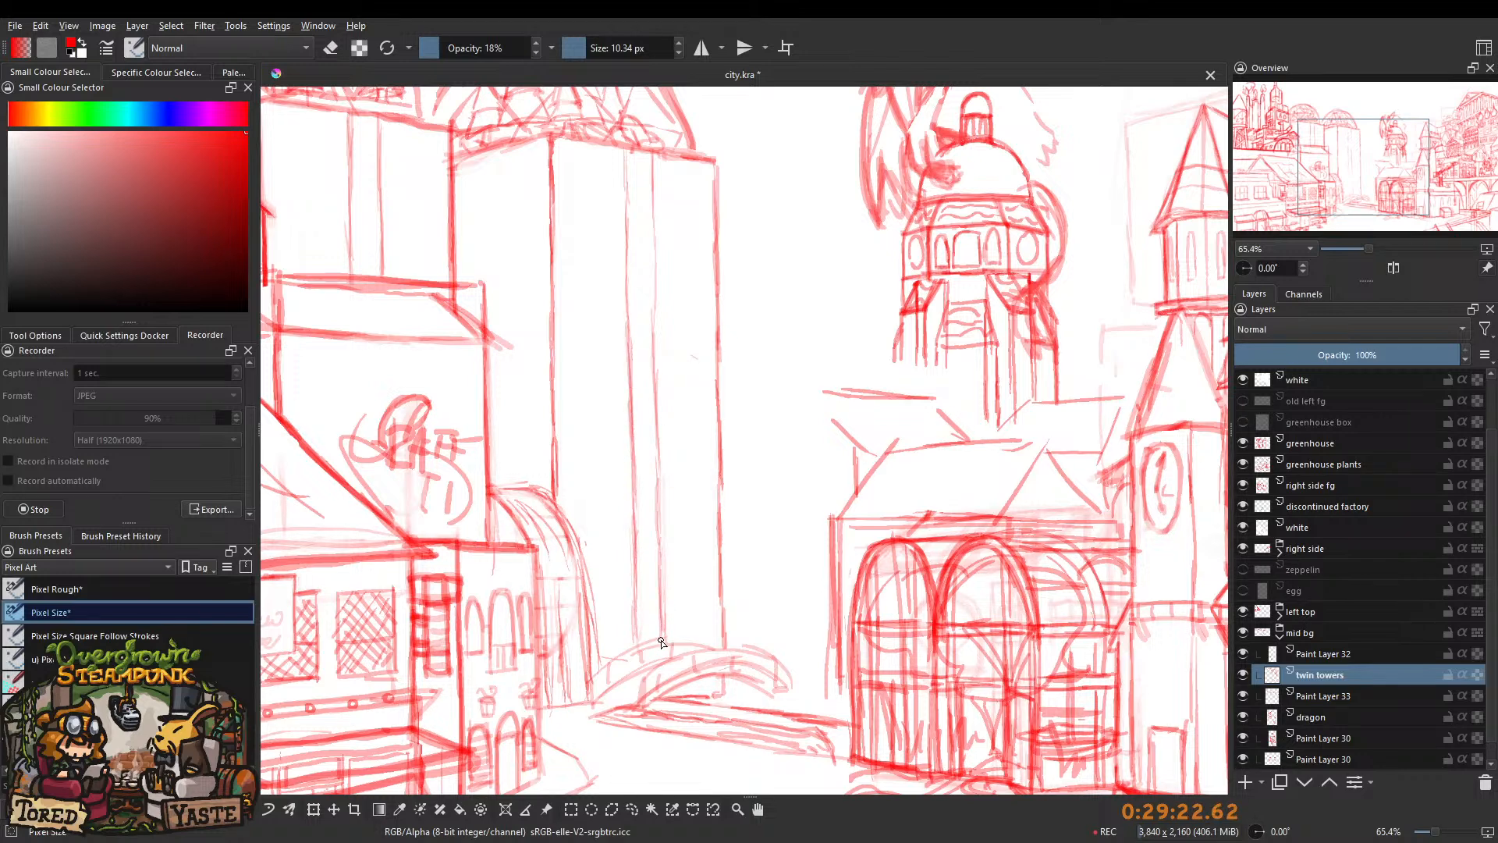
drag(661, 539, 660, 391)
drag(660, 494, 656, 260)
scroll(655, 374, up, 3)
drag(650, 445, 647, 284)
mouse_move(650, 384)
mouse_down()
mouse_move(647, 273)
mouse_move(644, 422)
mouse_move(622, 312)
mouse_up()
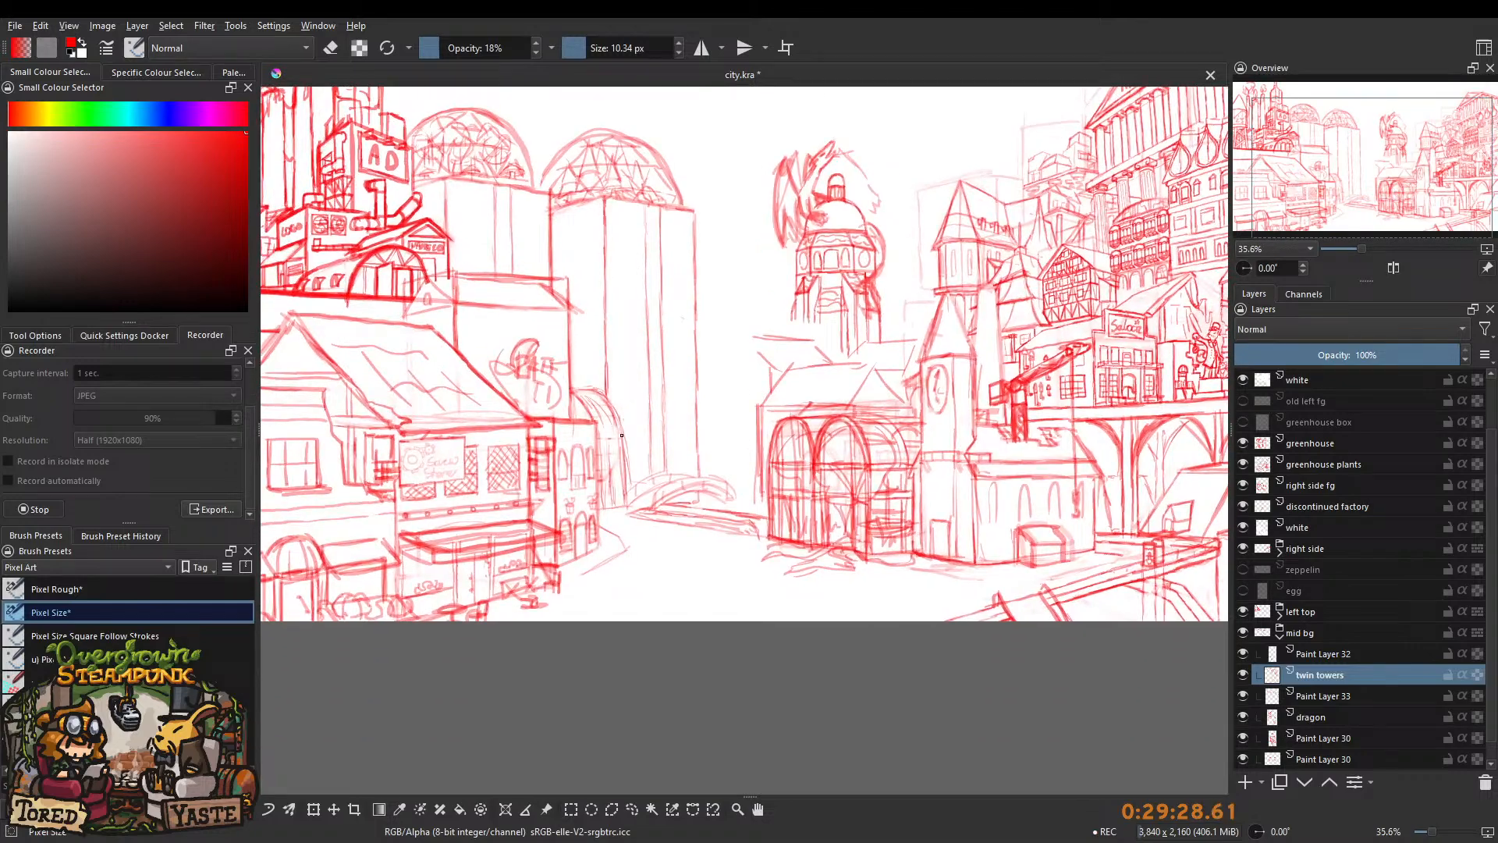
Examine both towers close up and from afar, hiding and reshowing the twin towers layer for comparison.
drag(664, 493, 646, 464)
drag(637, 394, 652, 535)
drag(534, 258, 540, 120)
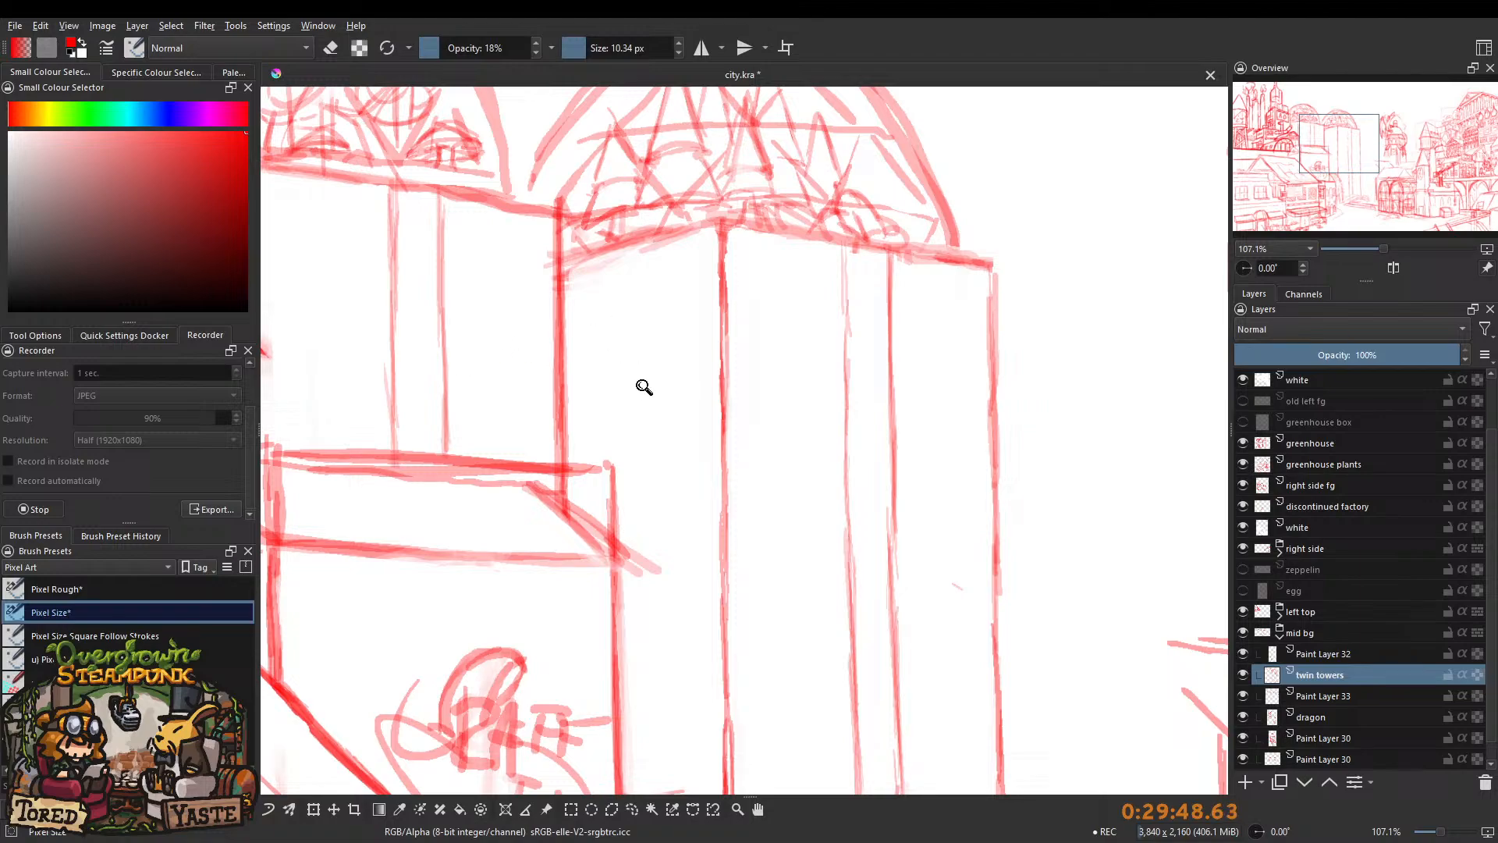
scroll(656, 391, down, 6)
scroll(618, 351, up, 7)
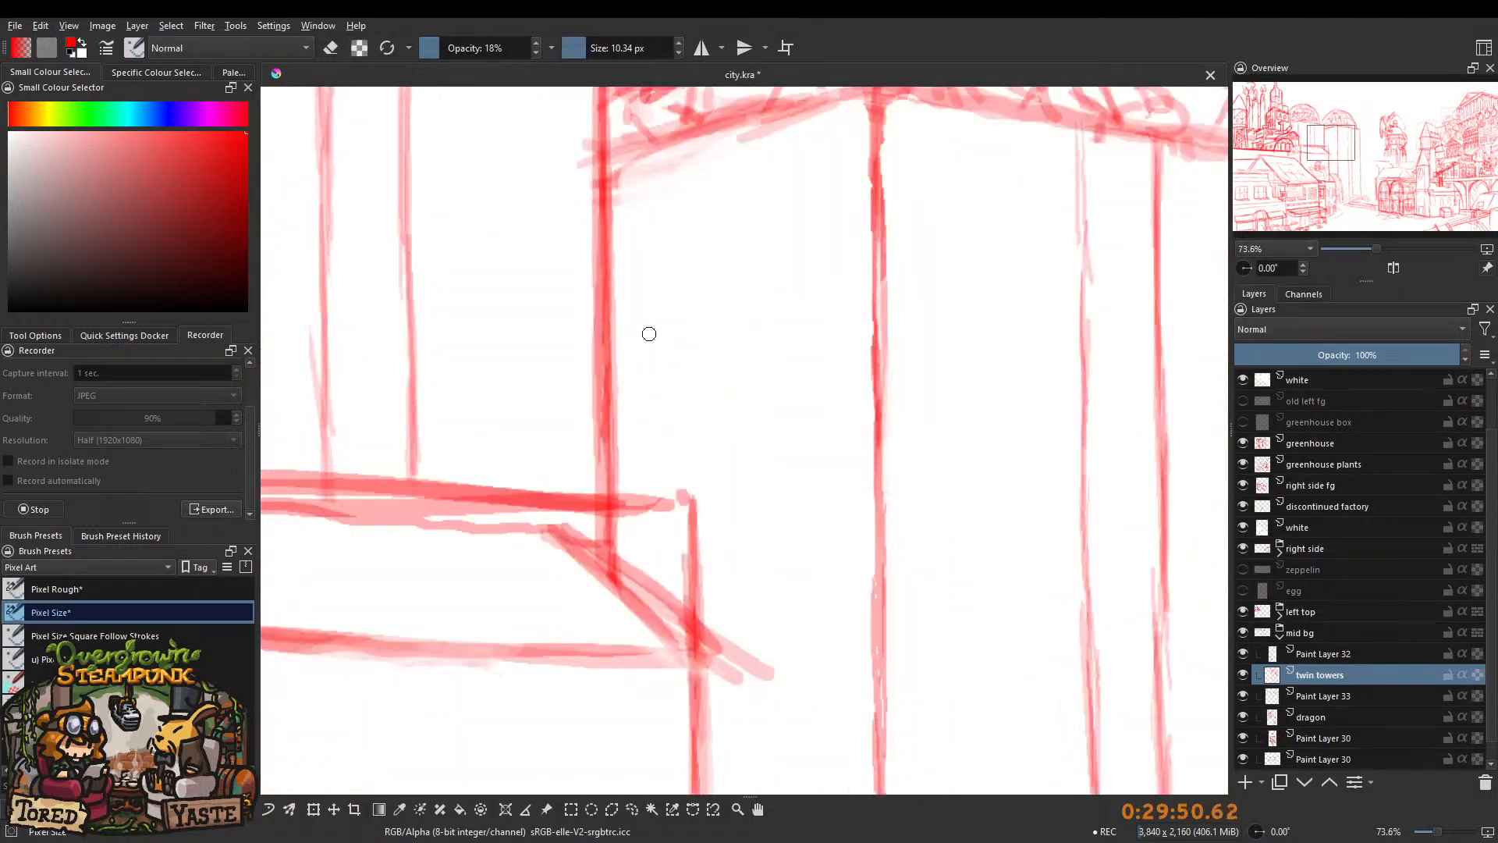
scroll(644, 400, down, 8)
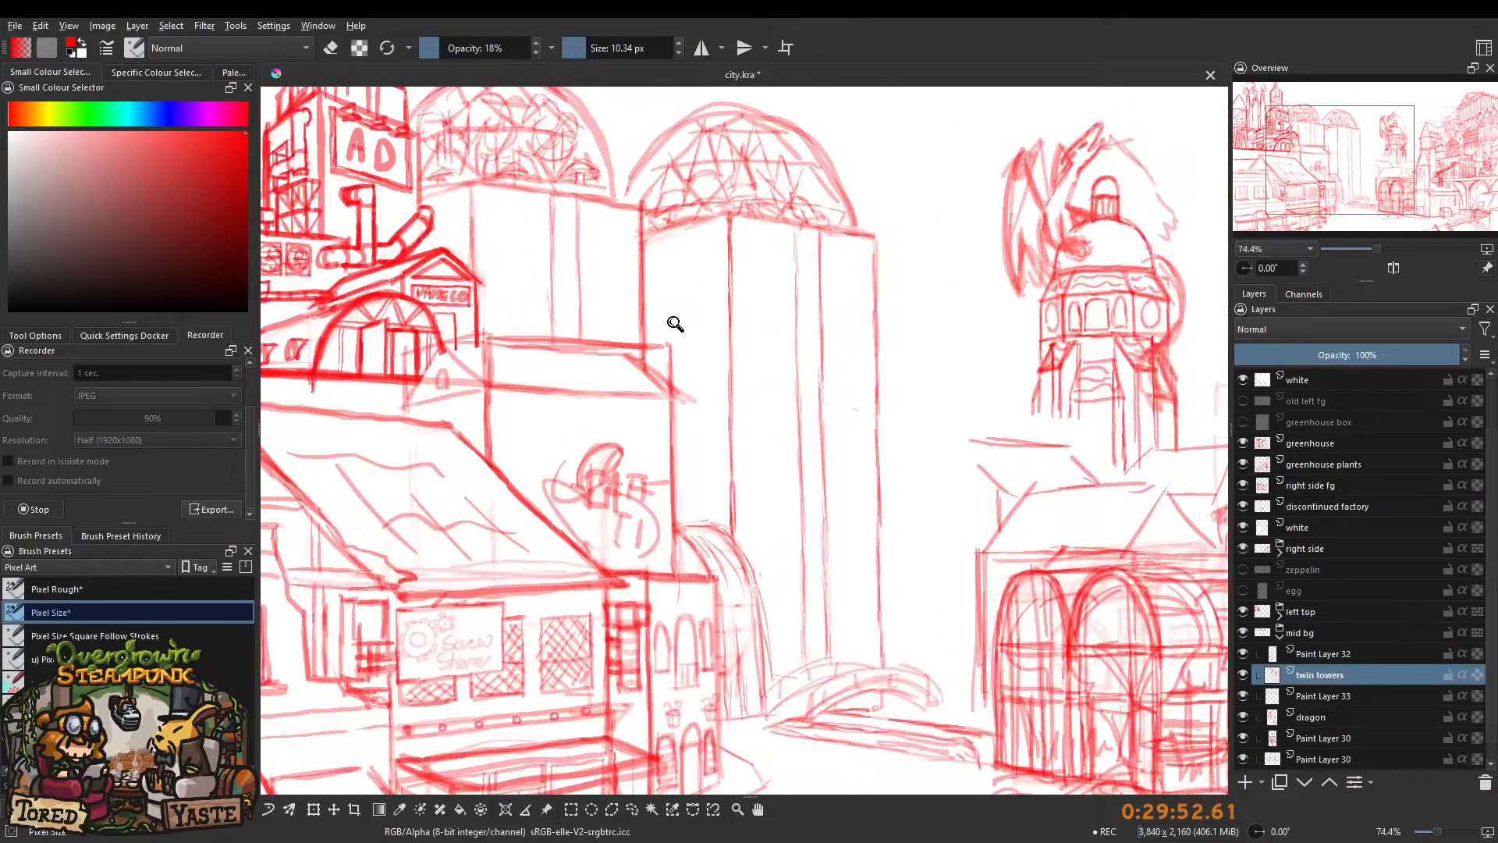
scroll(663, 375, up, 2)
scroll(688, 344, up, 3)
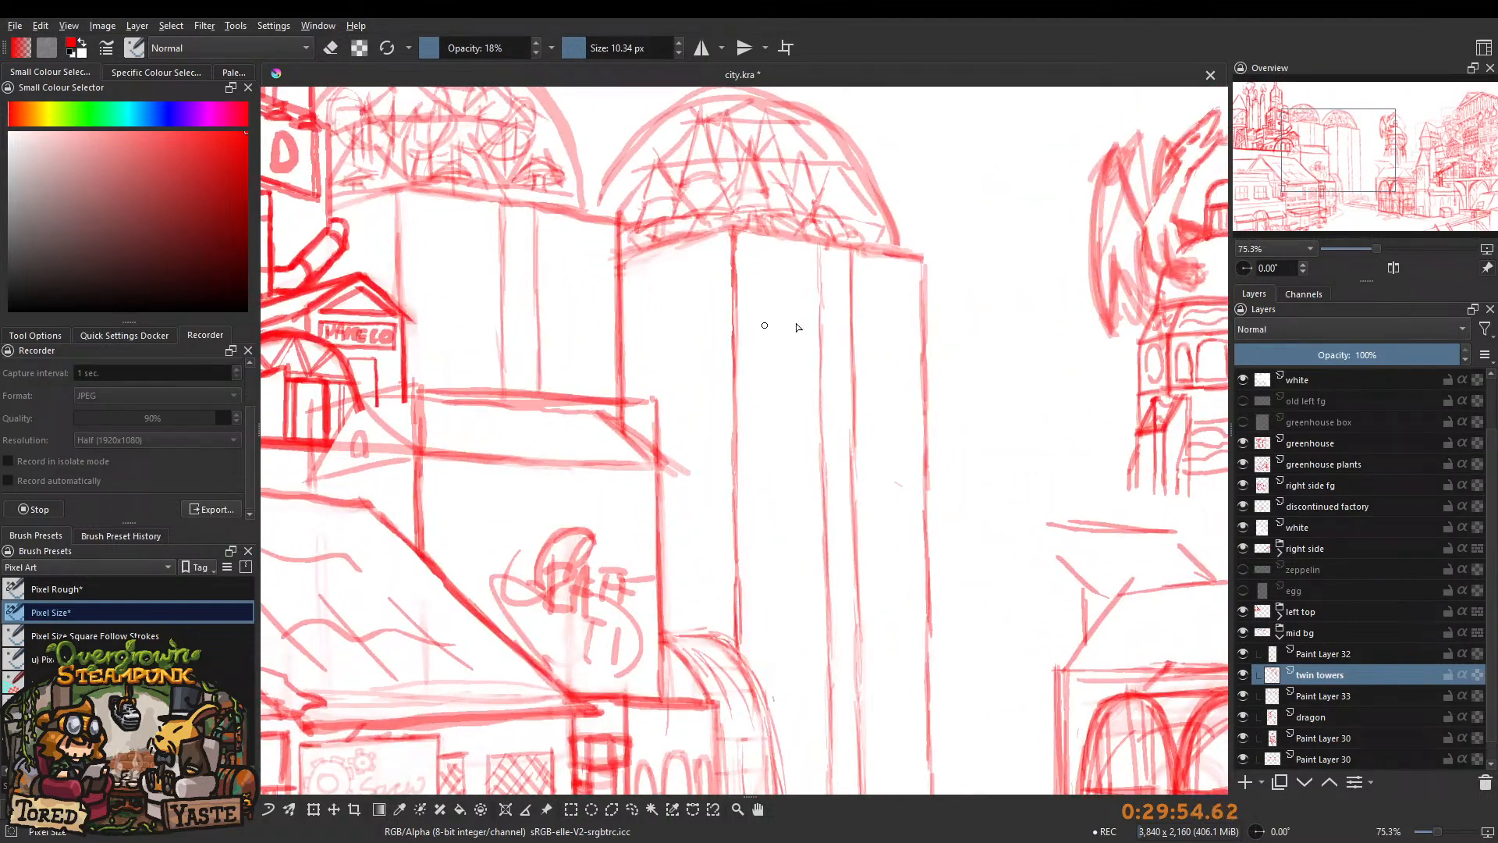
click(1243, 676)
click(1243, 675)
scroll(642, 357, up, 1)
Sketch a small block with a slanted top against the nearer tower's narrow face, just above the graffiti building's roof.
mouse_move(626, 351)
mouse_down()
mouse_move(687, 353)
mouse_move(722, 394)
mouse_up()
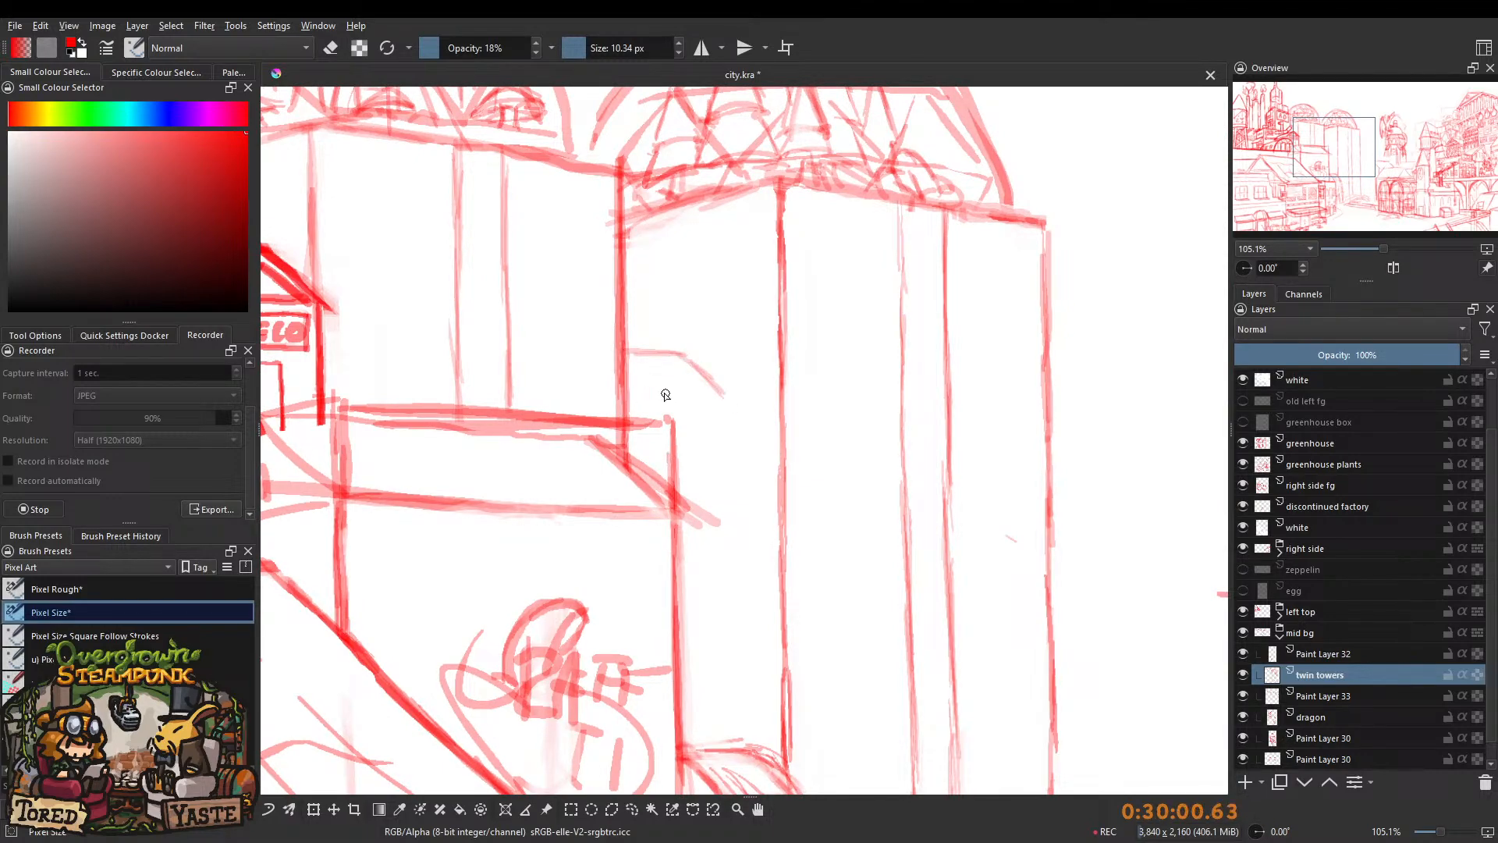
drag(679, 361, 669, 526)
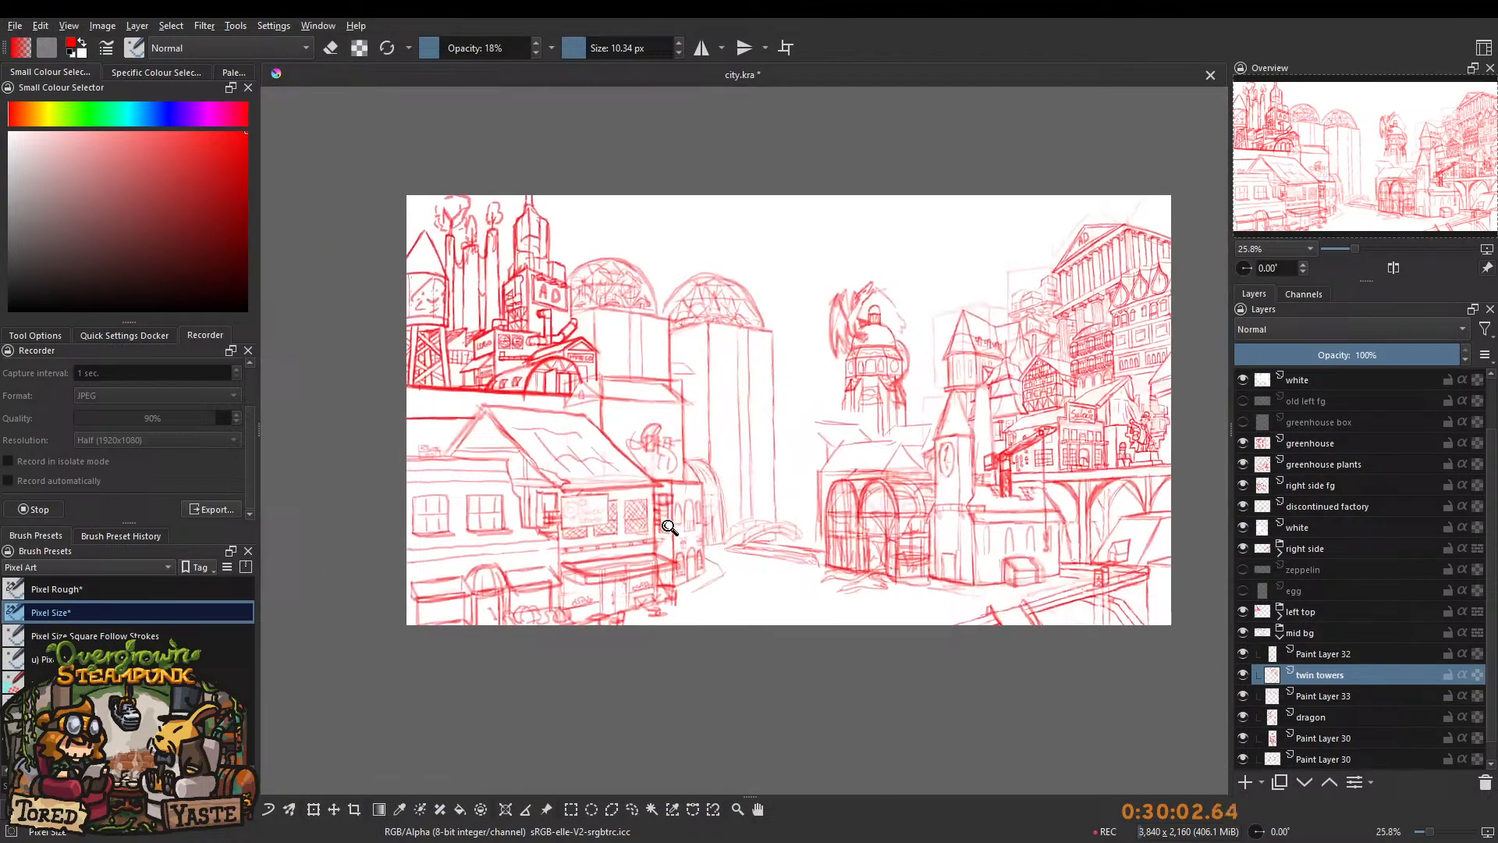
drag(684, 376, 689, 225)
mouse_move(727, 447)
mouse_down()
mouse_move(725, 357)
mouse_move(727, 459)
mouse_up()
mouse_move(727, 384)
mouse_down()
mouse_move(729, 464)
mouse_move(721, 349)
mouse_move(648, 463)
mouse_move(636, 335)
mouse_up()
Erase the small block's inner horizontal edge with the eraser at 100% opacity.
key(e)
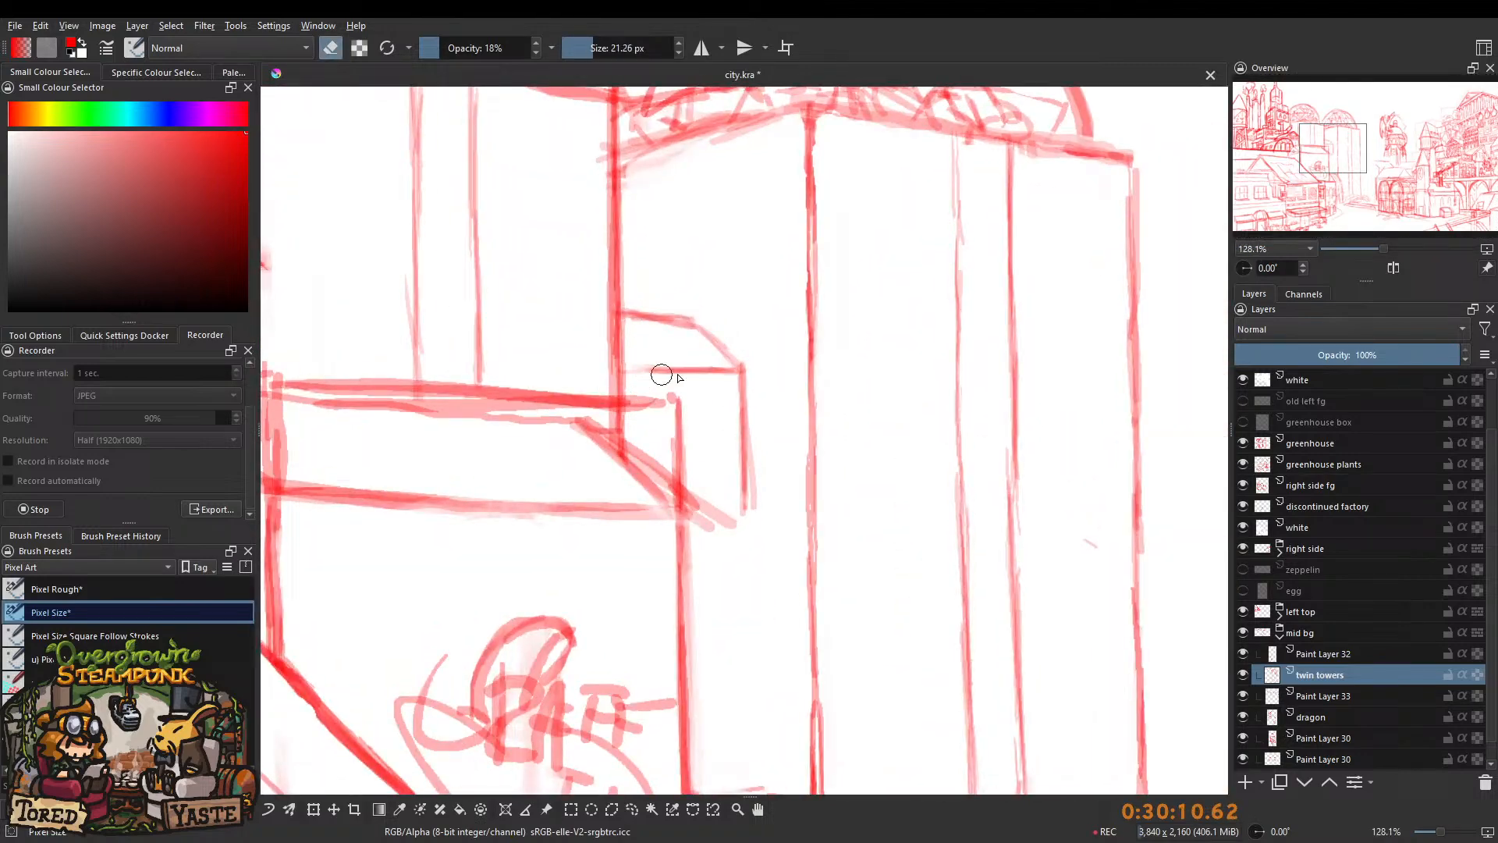
drag(475, 48, 624, 78)
drag(681, 366, 740, 372)
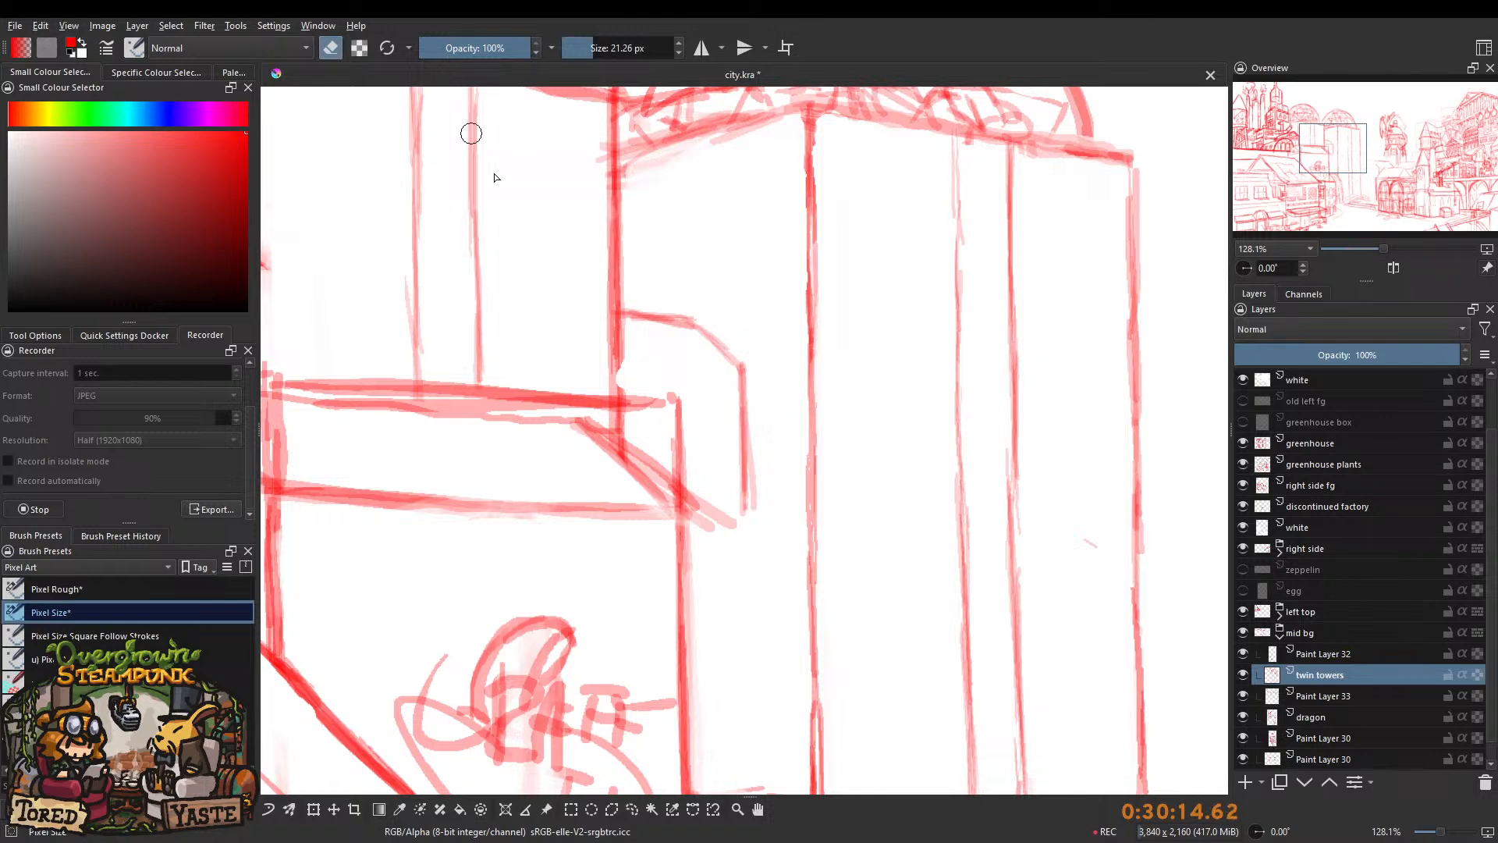
Restore the tower edge beside the small block and redraw the block's horizontal and bottom edges at 18% opacity.
key(e)
drag(621, 360, 622, 410)
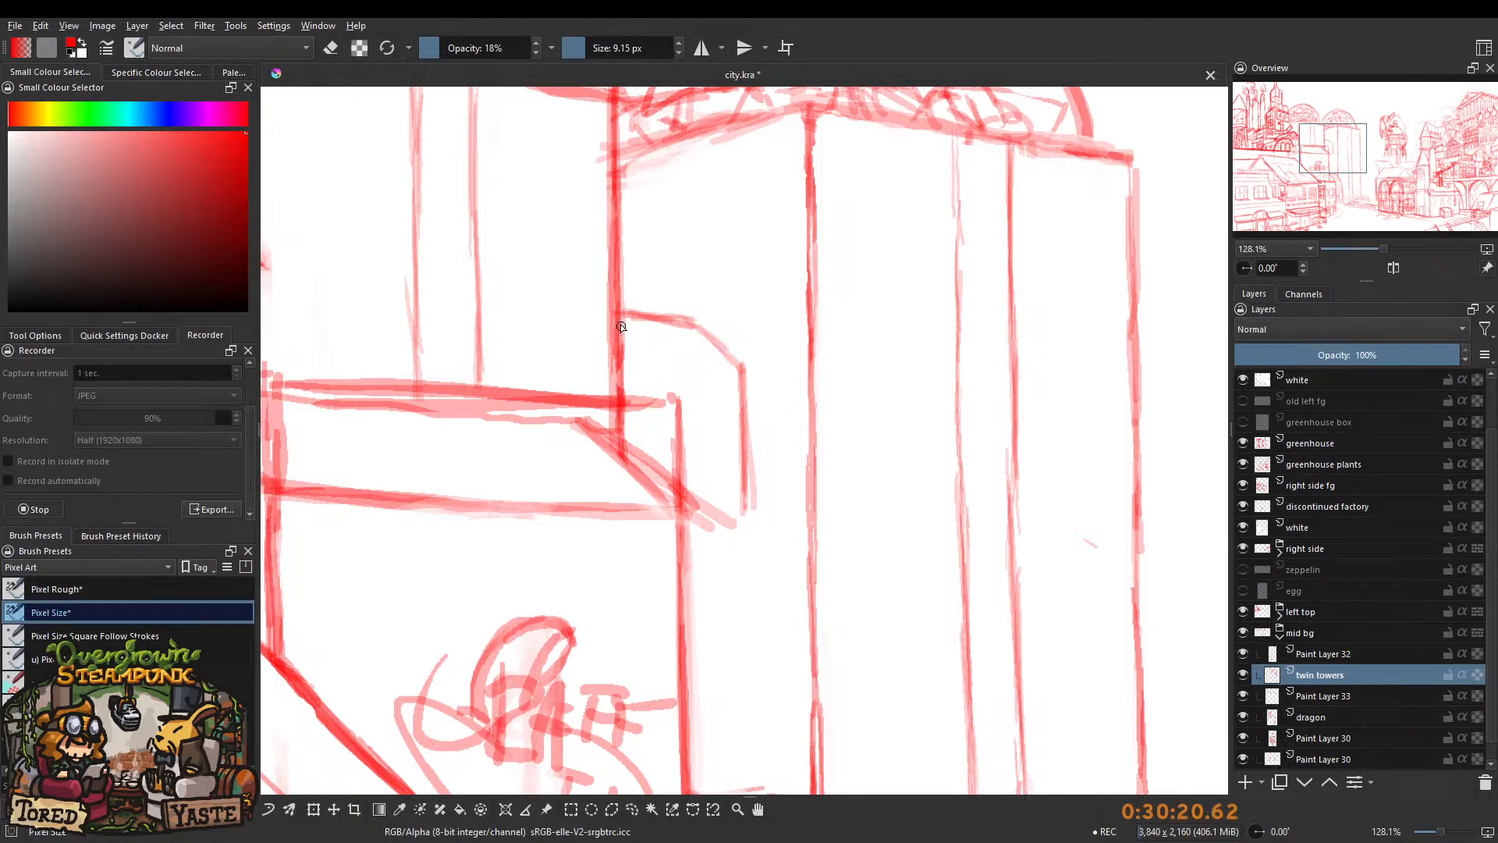
drag(626, 362, 739, 364)
drag(622, 359, 722, 365)
drag(622, 361, 742, 366)
mouse_move(631, 318)
mouse_down()
mouse_move(628, 386)
mouse_move(642, 275)
mouse_up()
drag(671, 443, 770, 451)
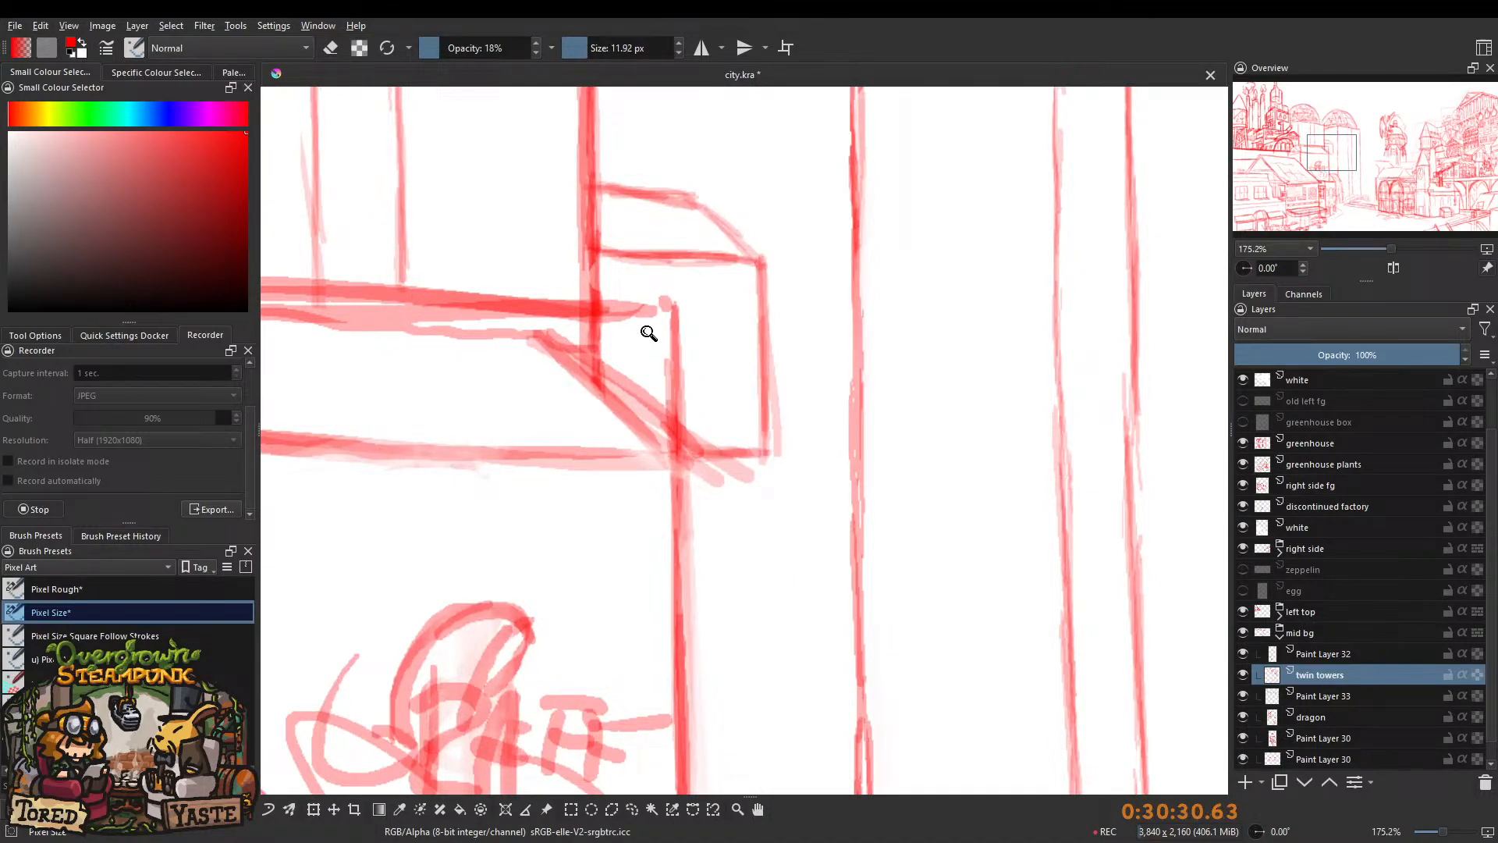
Thin the small block's outer vertical edge with an 18% opacity eraser about 12 px wide, and save the file.
drag(645, 338, 629, 478)
drag(670, 322, 671, 234)
key(e)
drag(698, 357, 694, 466)
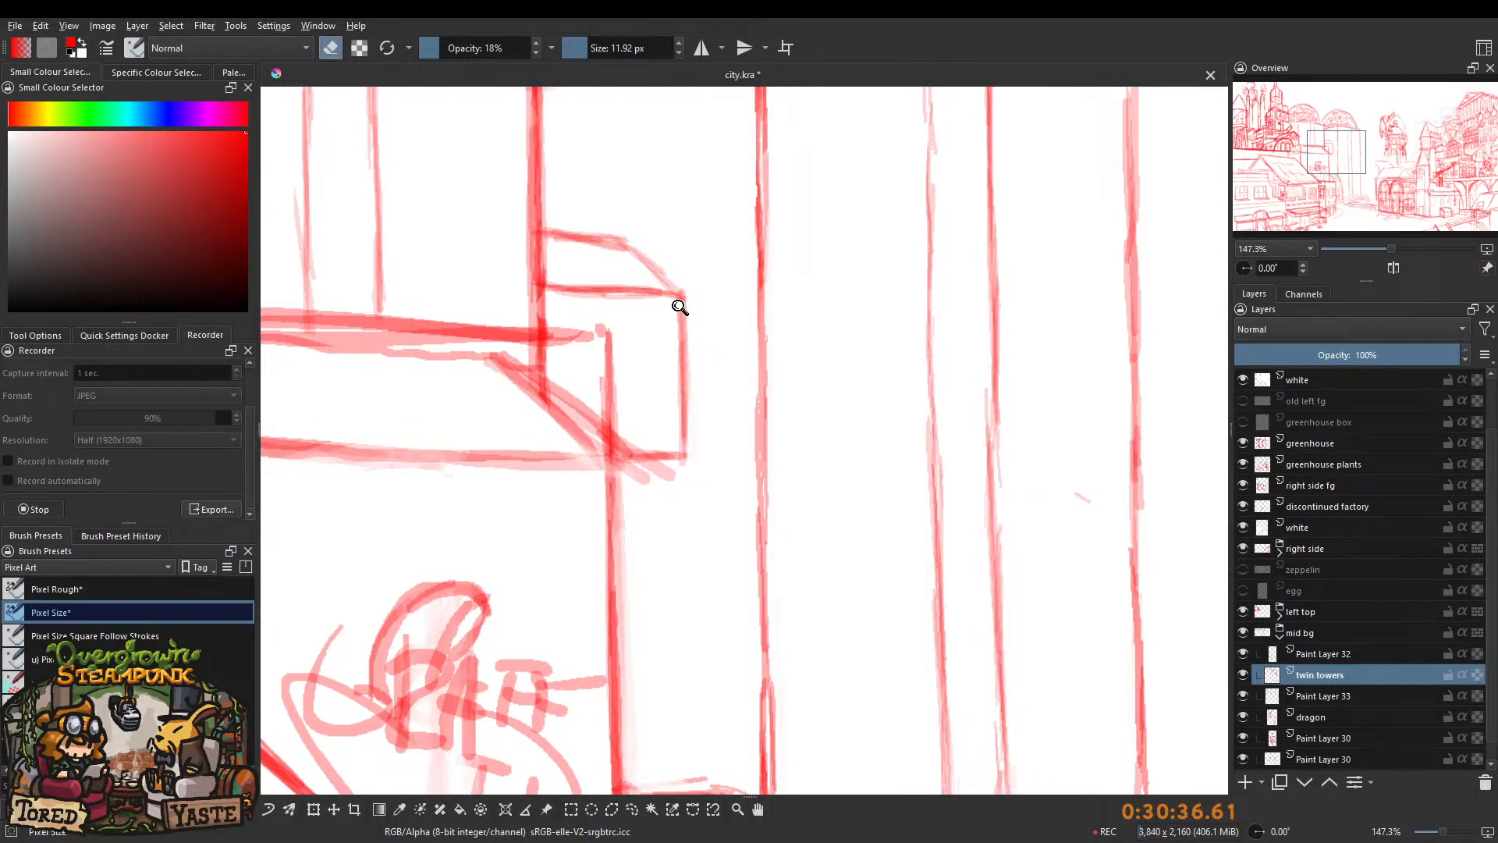
drag(691, 302, 685, 390)
key(e)
key(ctrl+s)
Fade the rough strokes along the nearer tower's top edge and redraw the edge with a brush of about 6 px at 18% opacity.
mouse_move(683, 230)
mouse_down()
mouse_move(686, 277)
mouse_move(646, 344)
mouse_move(673, 380)
mouse_move(667, 410)
mouse_up()
key(e)
mouse_move(660, 355)
mouse_down()
mouse_move(666, 396)
mouse_move(772, 331)
mouse_move(867, 308)
mouse_up()
mouse_move(680, 321)
mouse_down()
mouse_move(722, 301)
mouse_move(679, 323)
mouse_move(830, 284)
mouse_up()
drag(648, 335, 806, 284)
key(e)
mouse_move(654, 344)
mouse_down()
mouse_move(882, 287)
mouse_move(640, 319)
mouse_move(682, 375)
mouse_move(729, 250)
mouse_move(686, 337)
mouse_move(692, 305)
mouse_move(923, 348)
mouse_up()
Strengthen the nearer tower's outer vertical edge down towards its base with a brush of about 6 px at 18% opacity.
drag(745, 286, 742, 355)
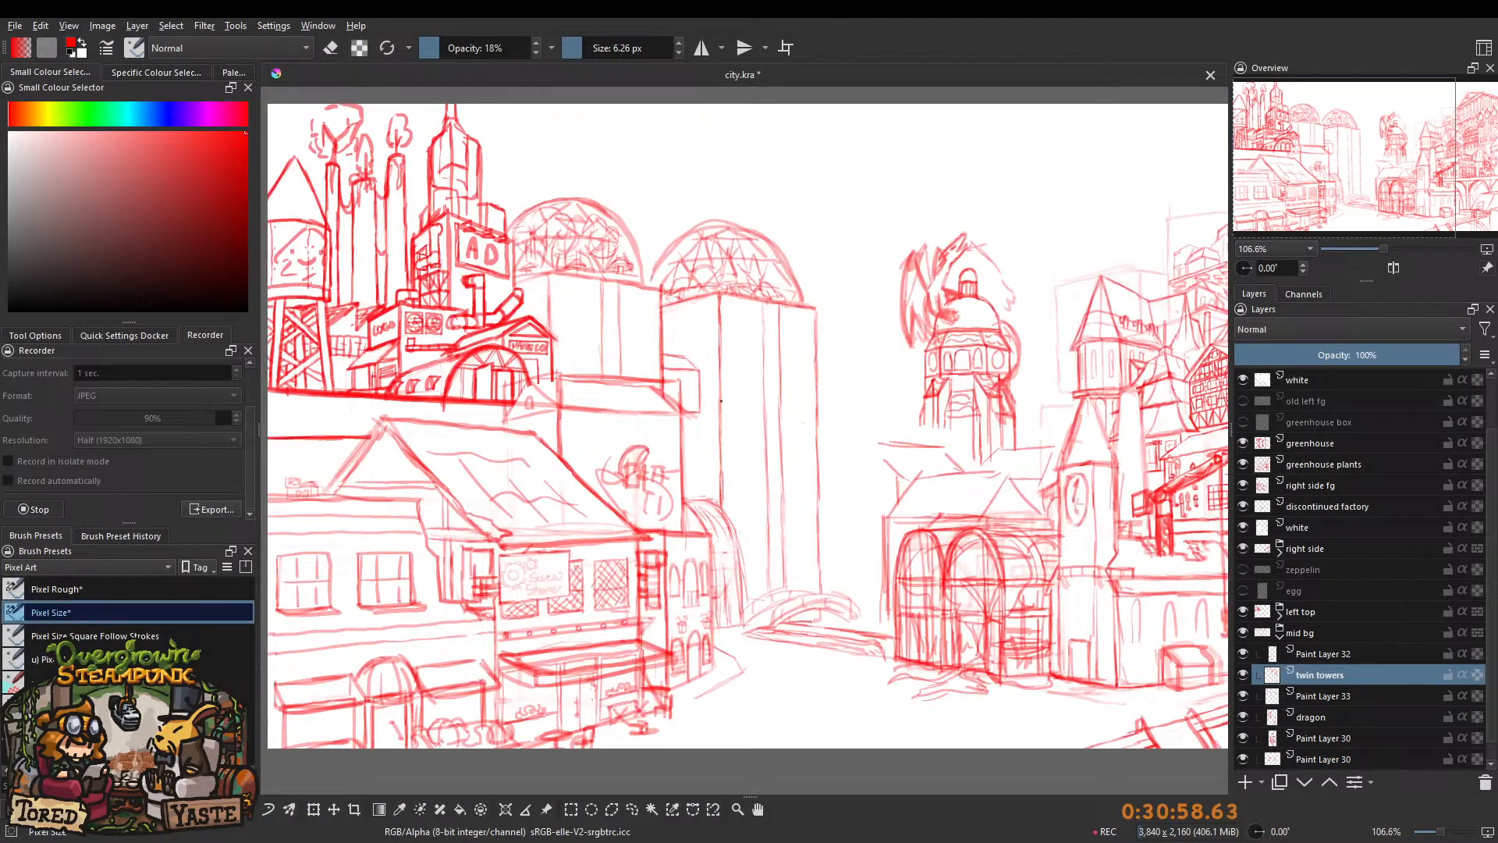
drag(757, 285, 695, 290)
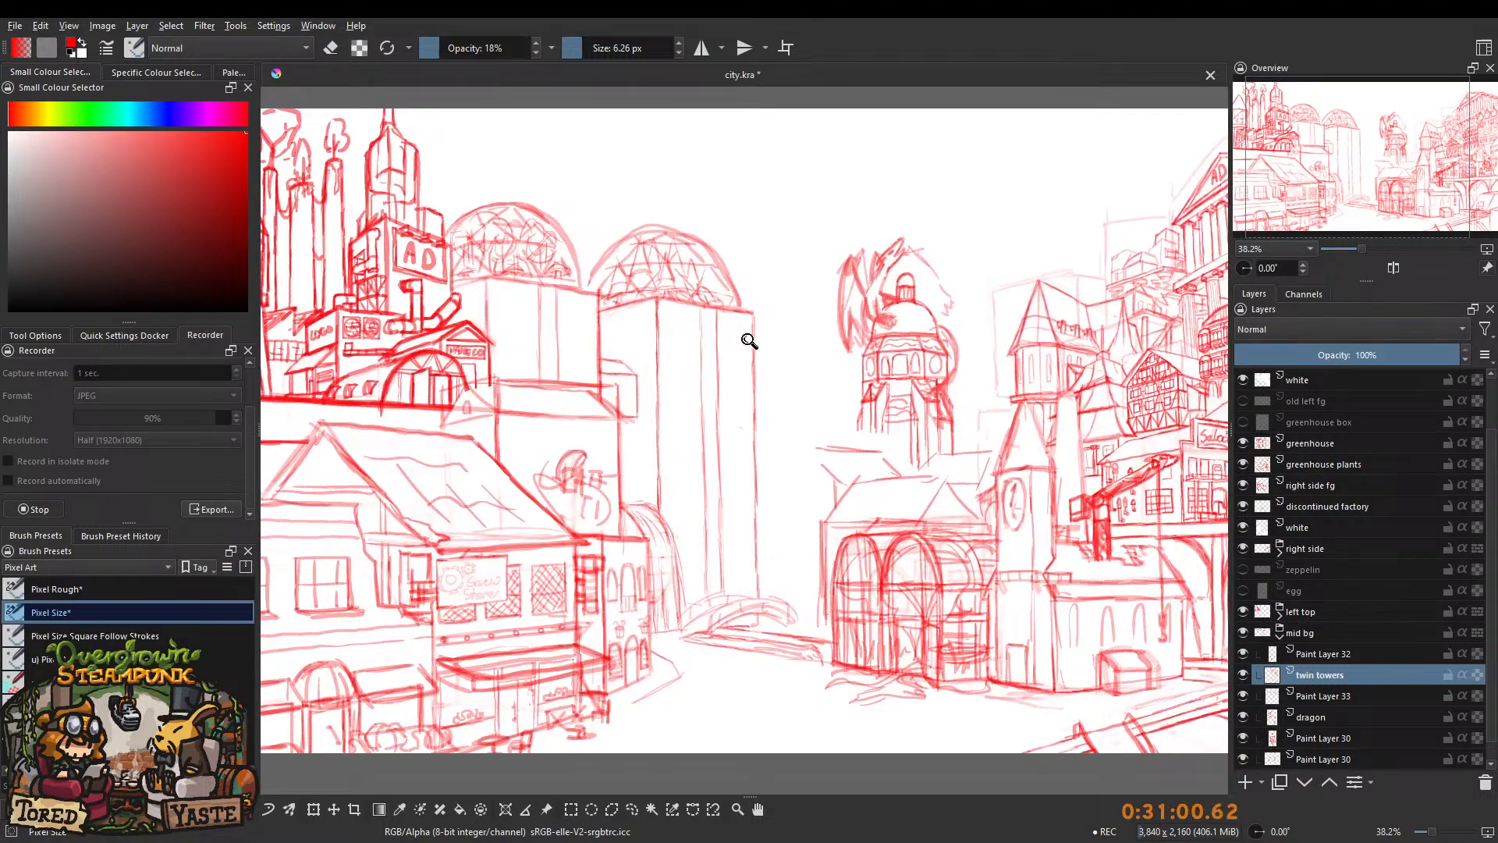
drag(754, 336, 760, 324)
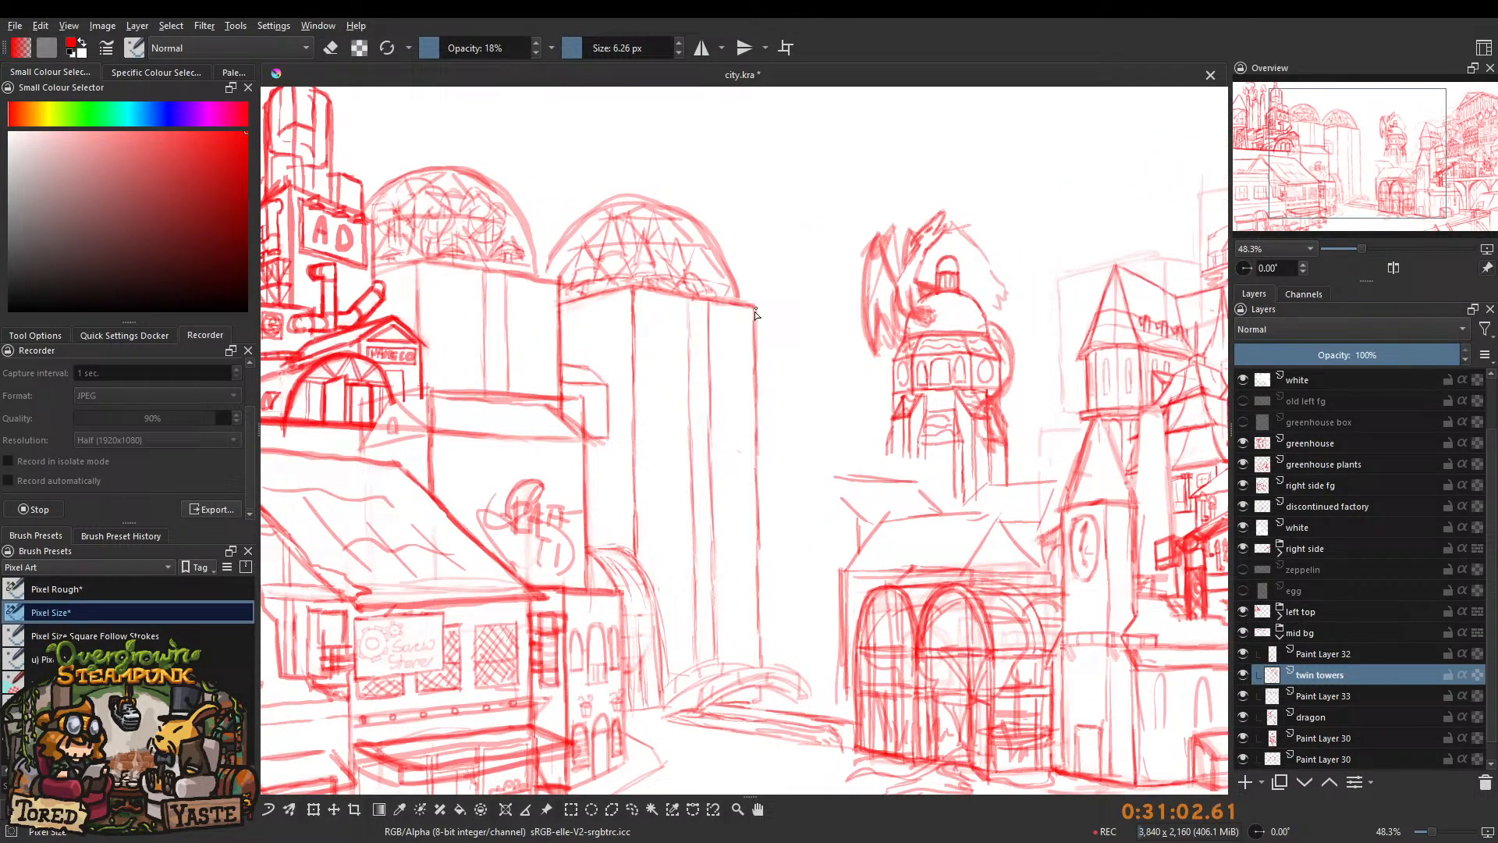
mouse_move(760, 422)
mouse_down()
mouse_move(756, 396)
mouse_move(757, 564)
mouse_move(760, 417)
mouse_up()
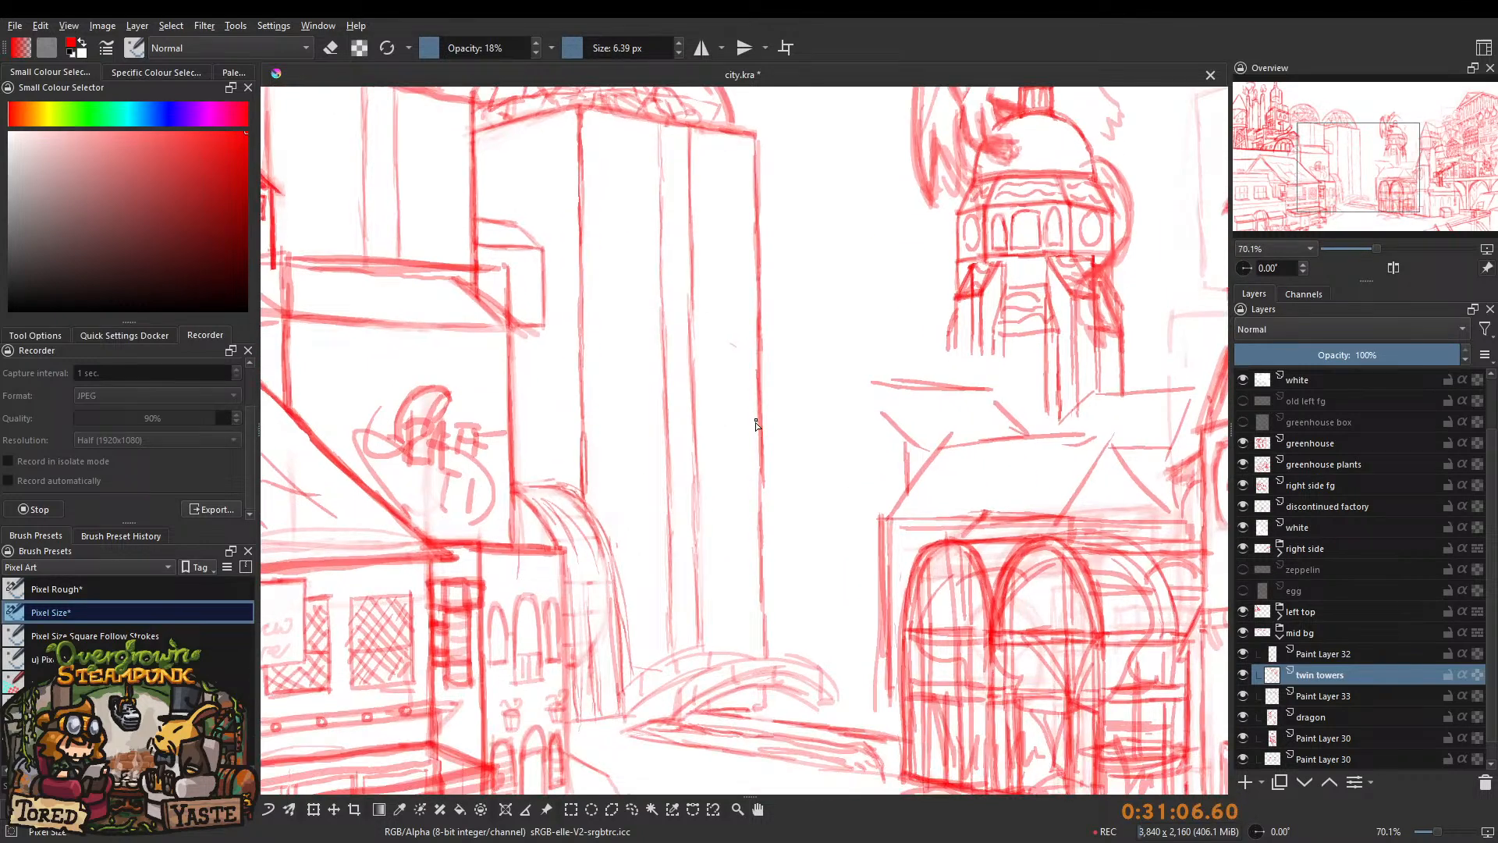
drag(765, 468, 764, 576)
drag(764, 512, 766, 603)
drag(728, 384, 722, 440)
drag(676, 396, 676, 431)
drag(640, 380, 659, 336)
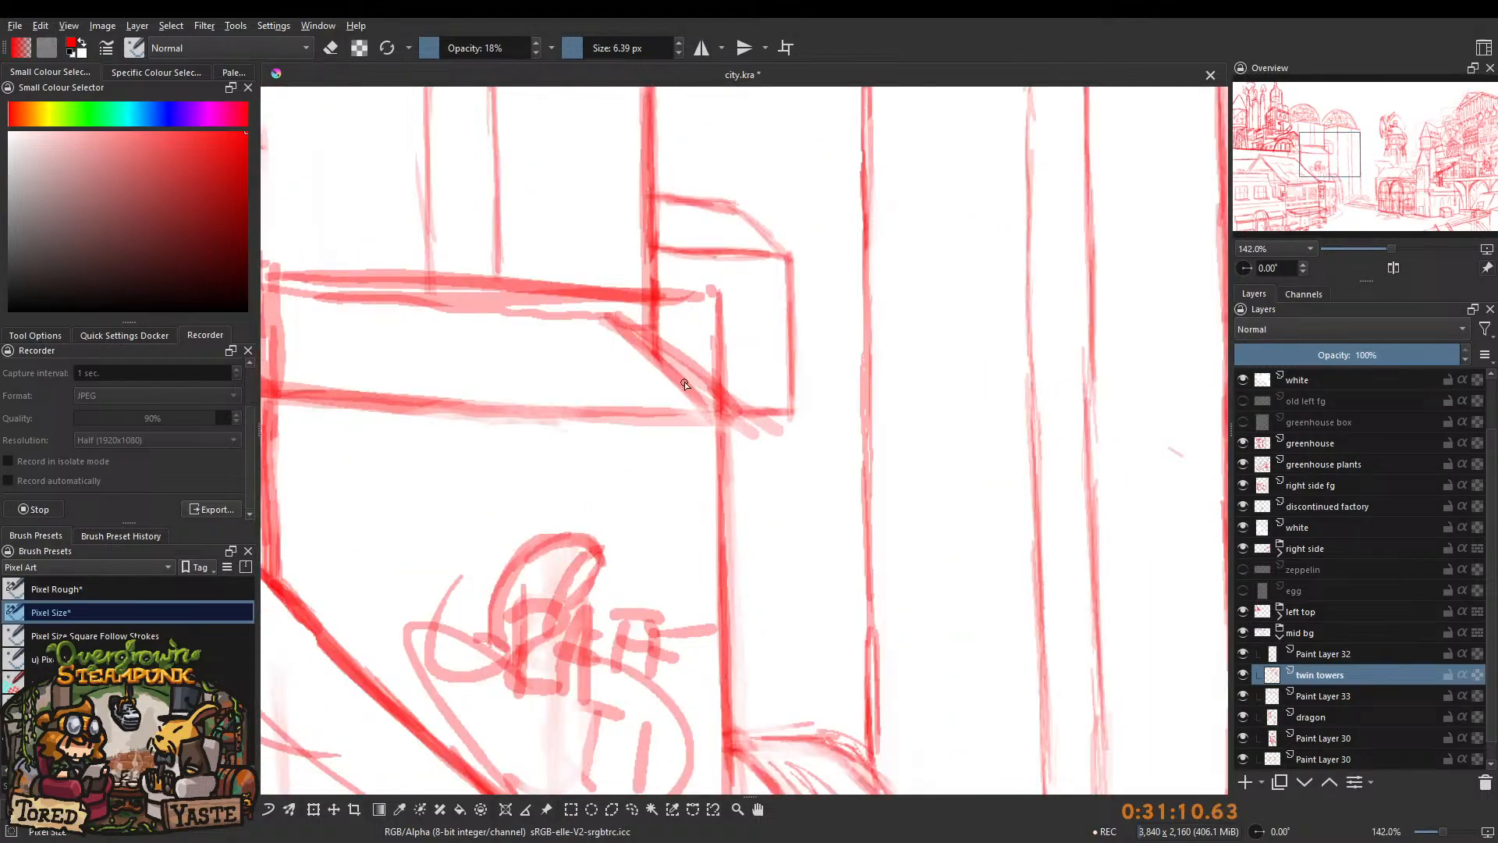
Draw diagonal strokes from the long roof's corner down beneath the small block with a brush of about 10 px at 18% opacity.
drag(695, 401, 729, 522)
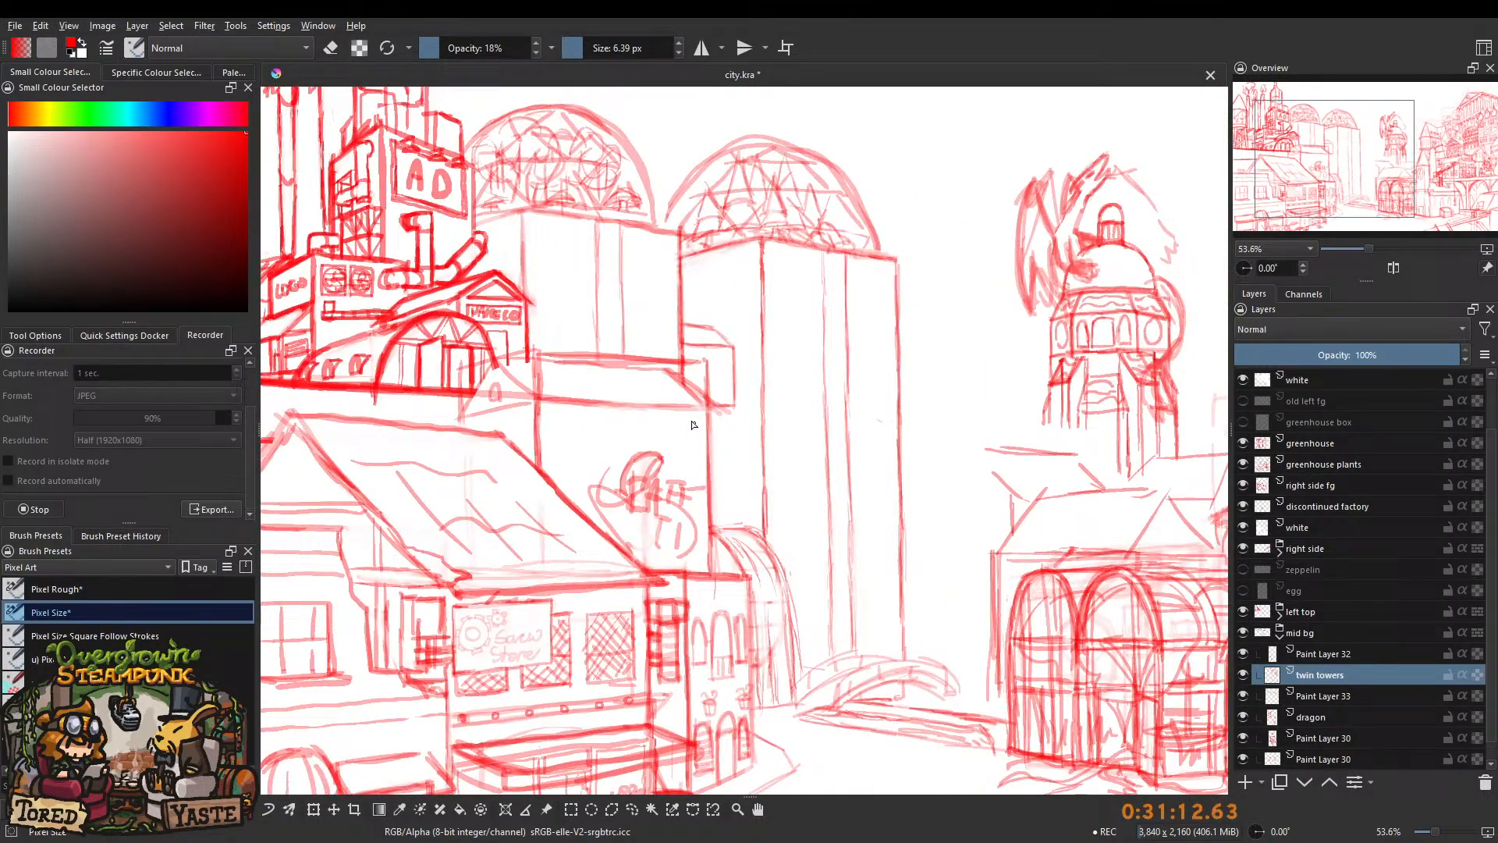
mouse_move(686, 401)
mouse_down()
mouse_move(706, 418)
mouse_move(713, 403)
mouse_move(762, 492)
mouse_move(727, 432)
mouse_move(762, 470)
mouse_up()
drag(696, 407, 729, 466)
drag(691, 395, 742, 478)
drag(686, 390, 759, 498)
drag(695, 396, 742, 485)
drag(703, 359, 709, 576)
drag(709, 359, 727, 135)
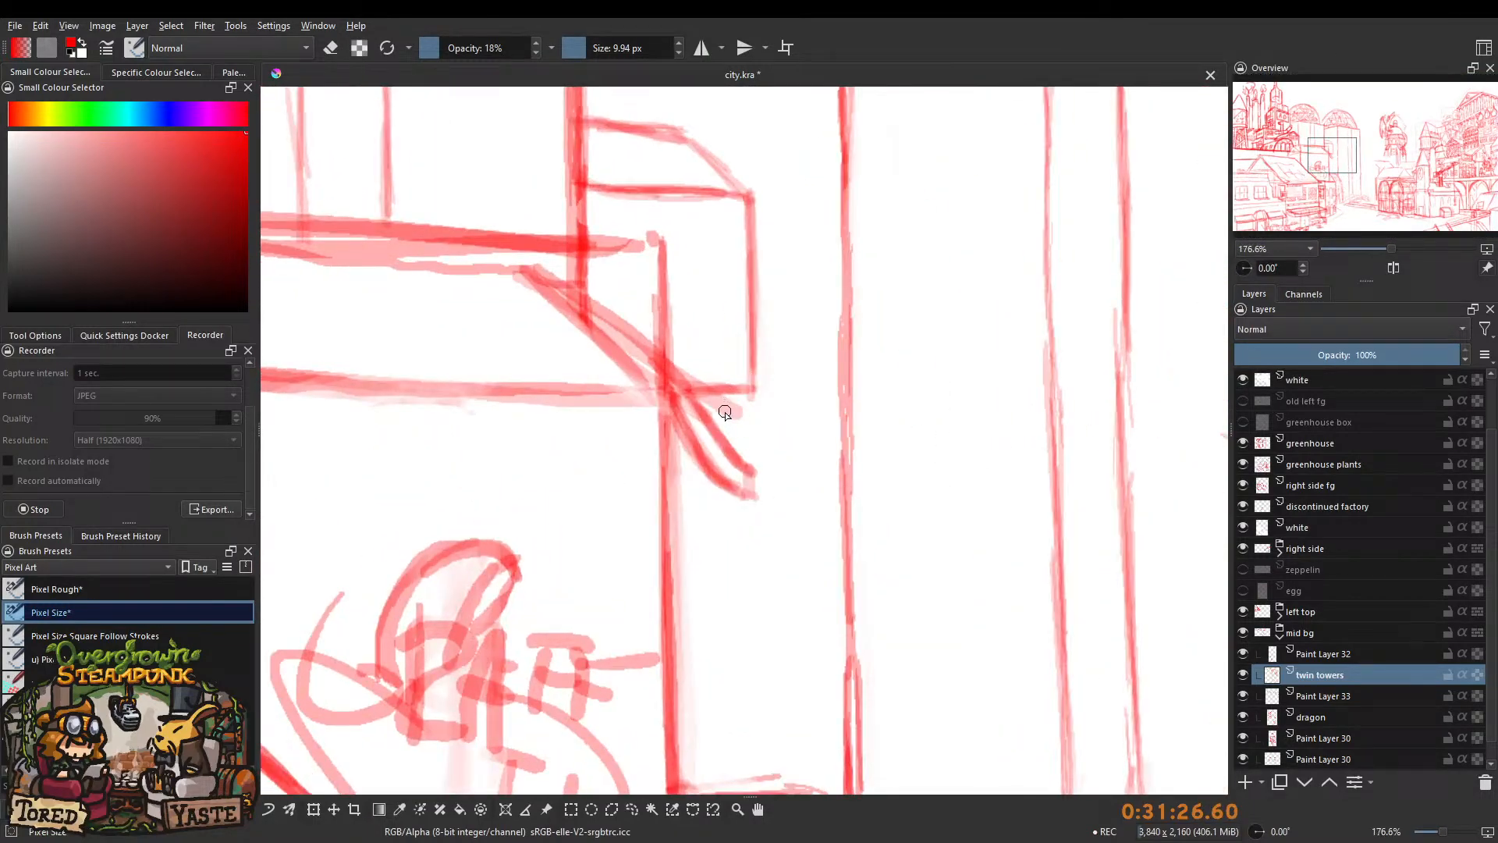
drag(700, 464, 665, 467)
Redraw the small block's upper horizontal edges and slanted corner with a brush of about 7 px at 18% opacity.
scroll(692, 378, down, 5)
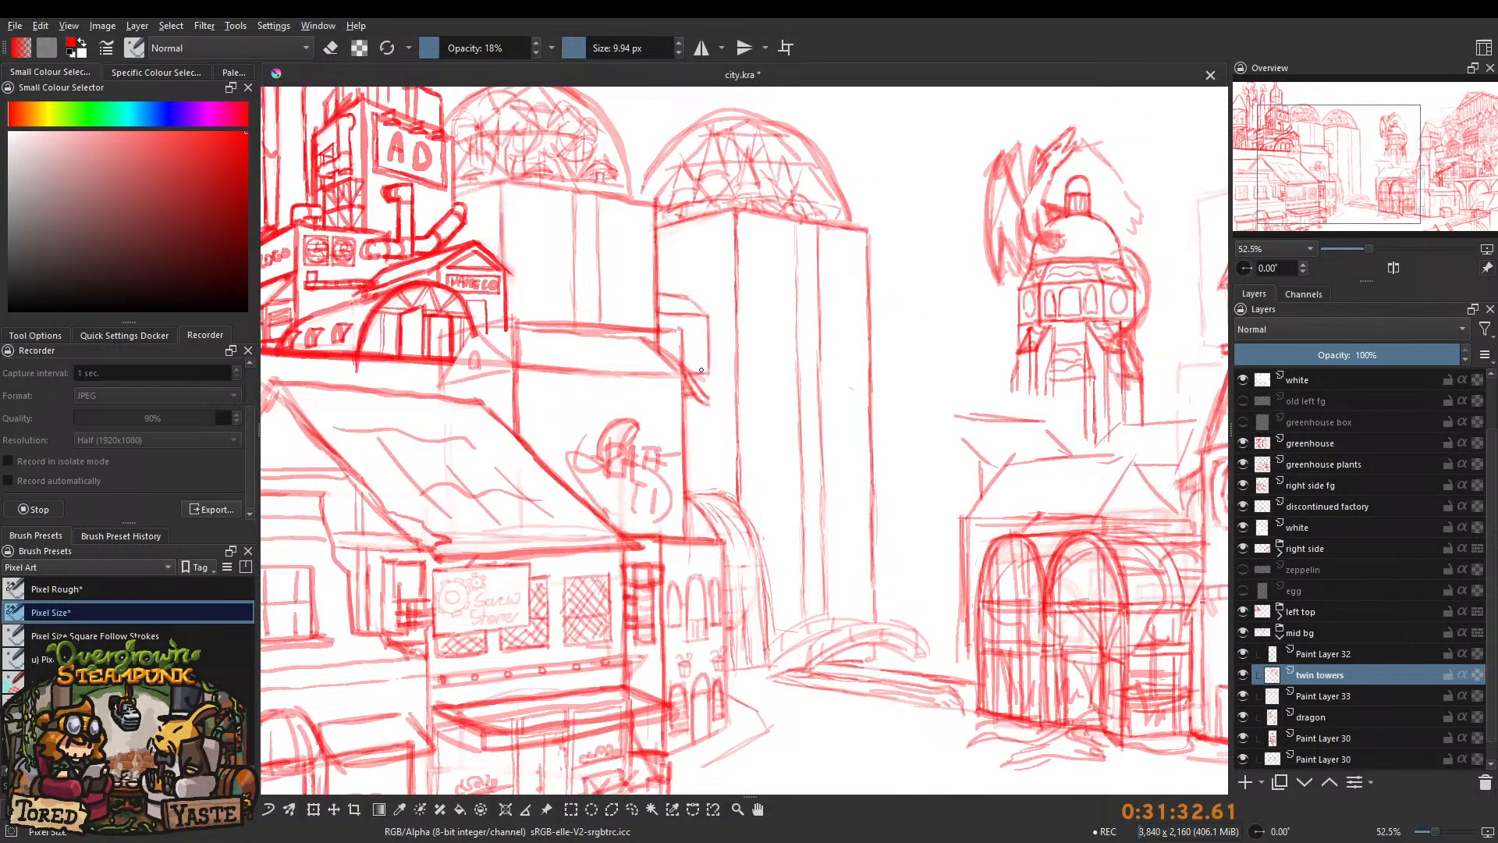
scroll(691, 371, up, 5)
scroll(687, 376, down, 4)
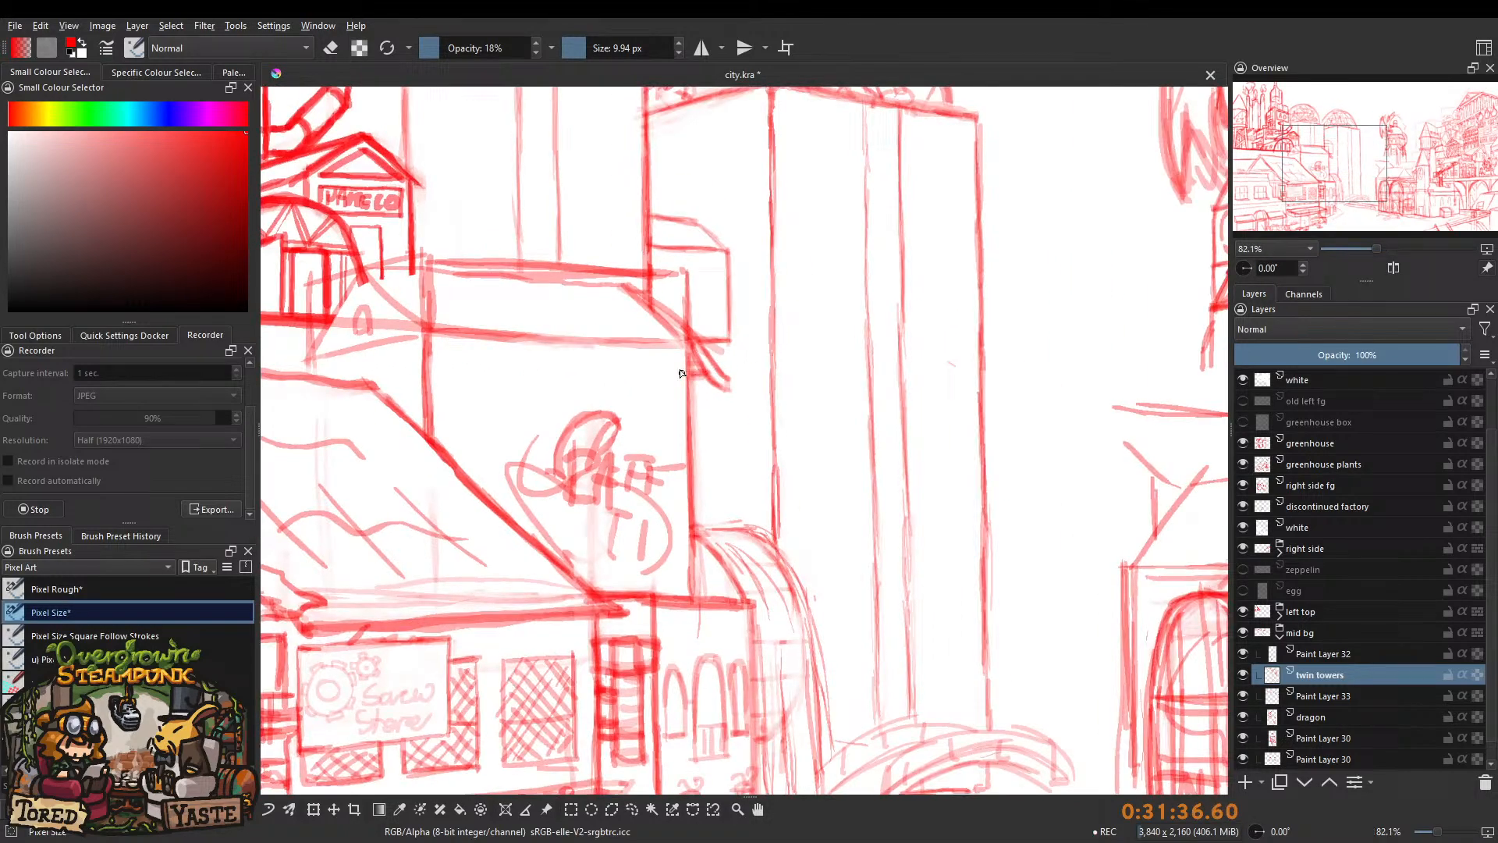
scroll(687, 385, down, 4)
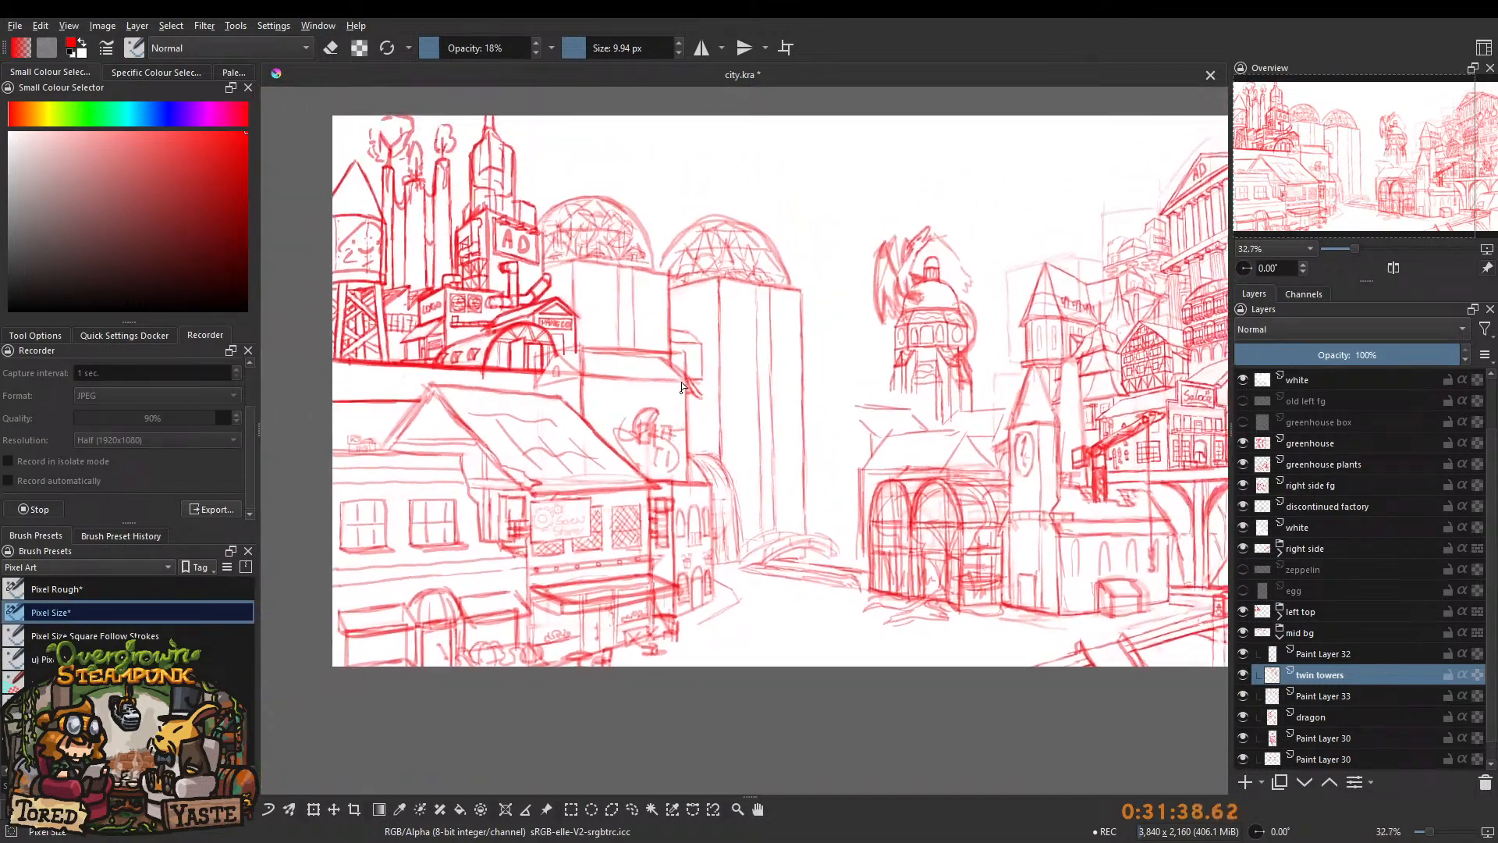
scroll(685, 337, up, 4)
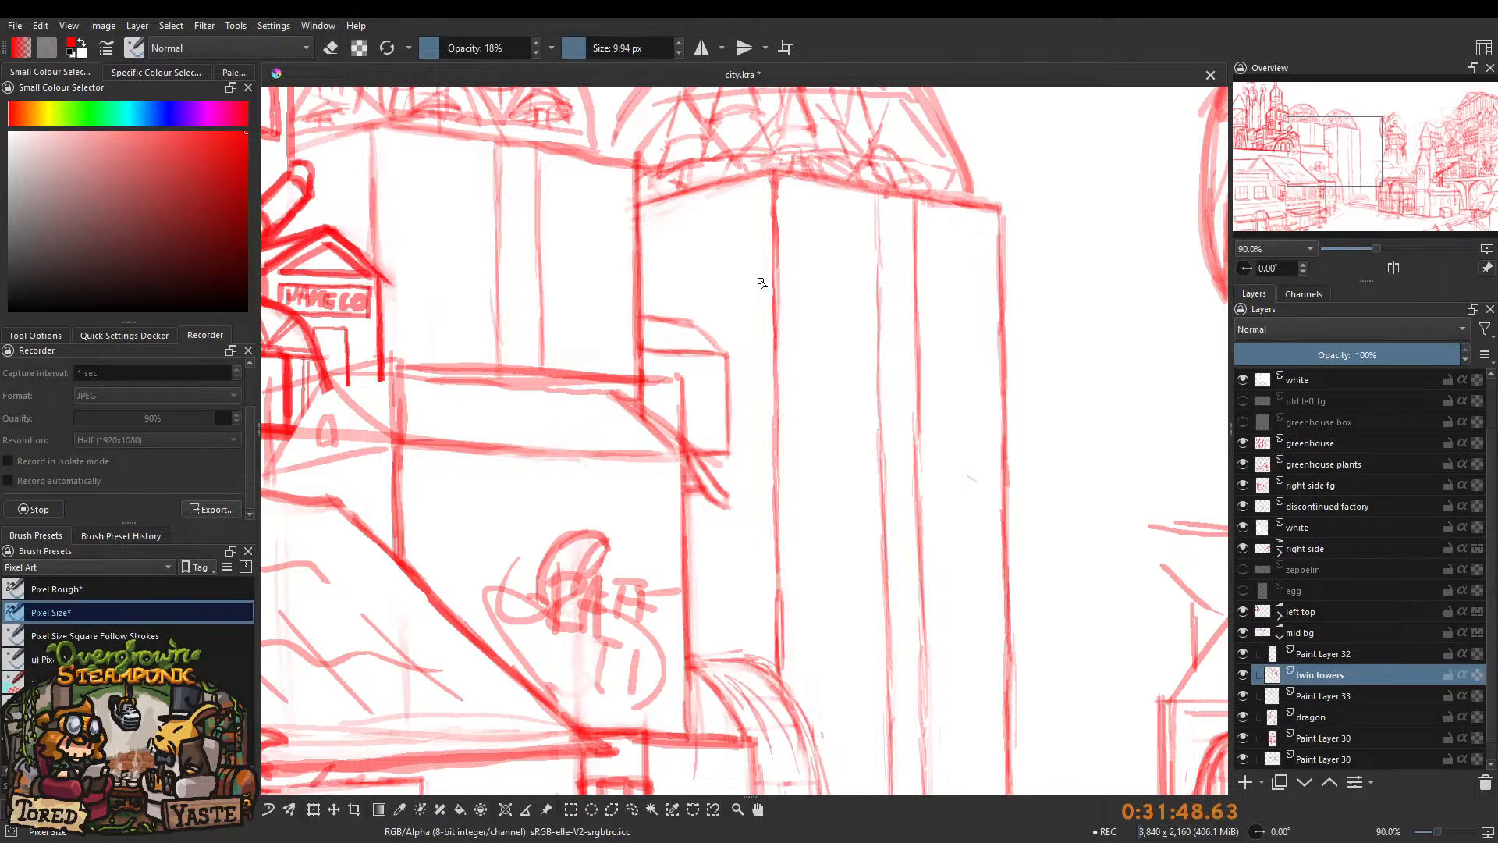
scroll(712, 354, up, 5)
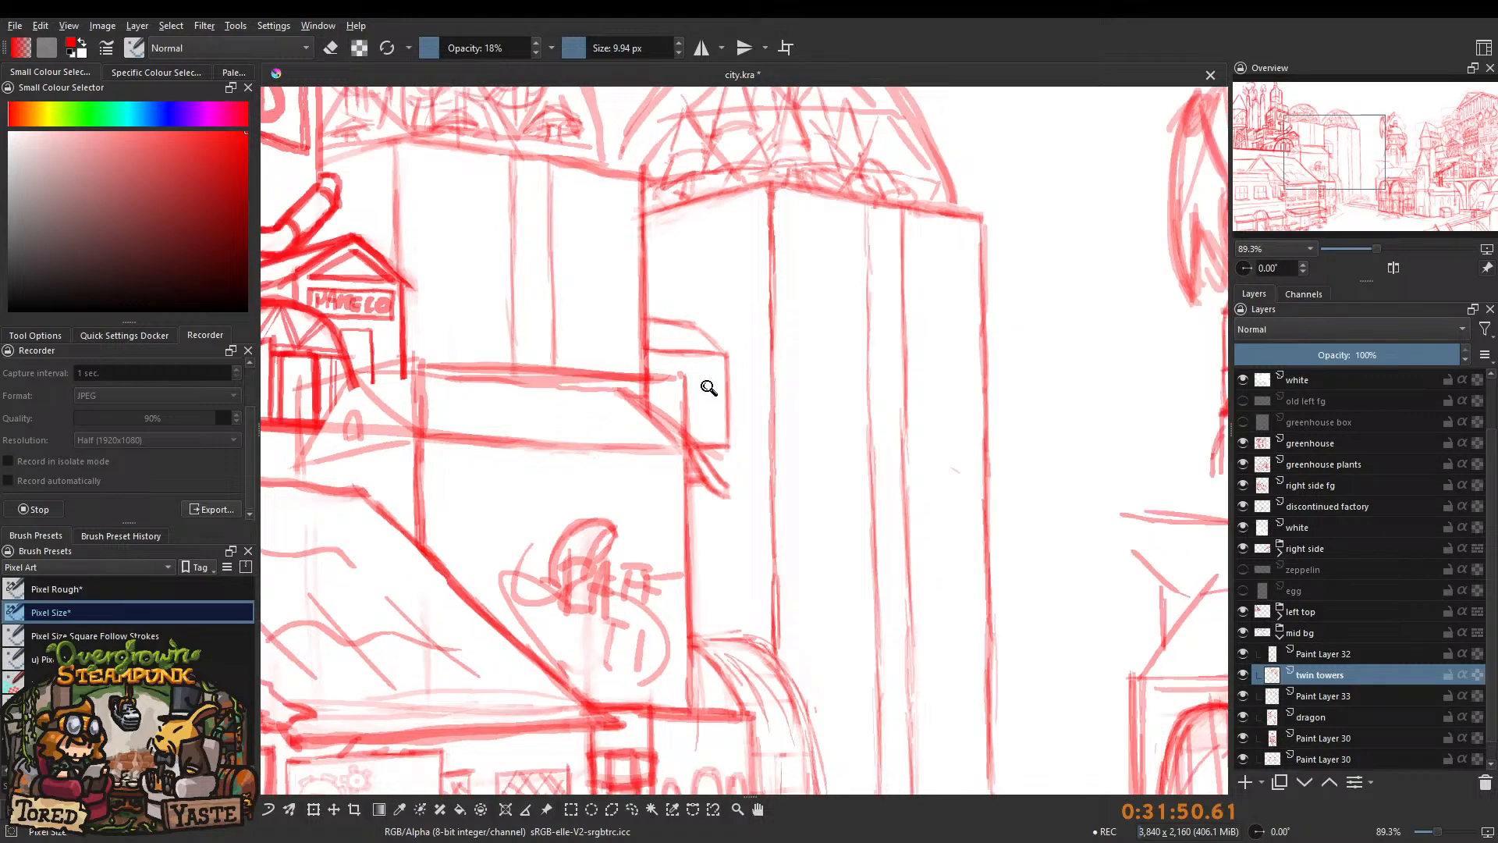
key(e)
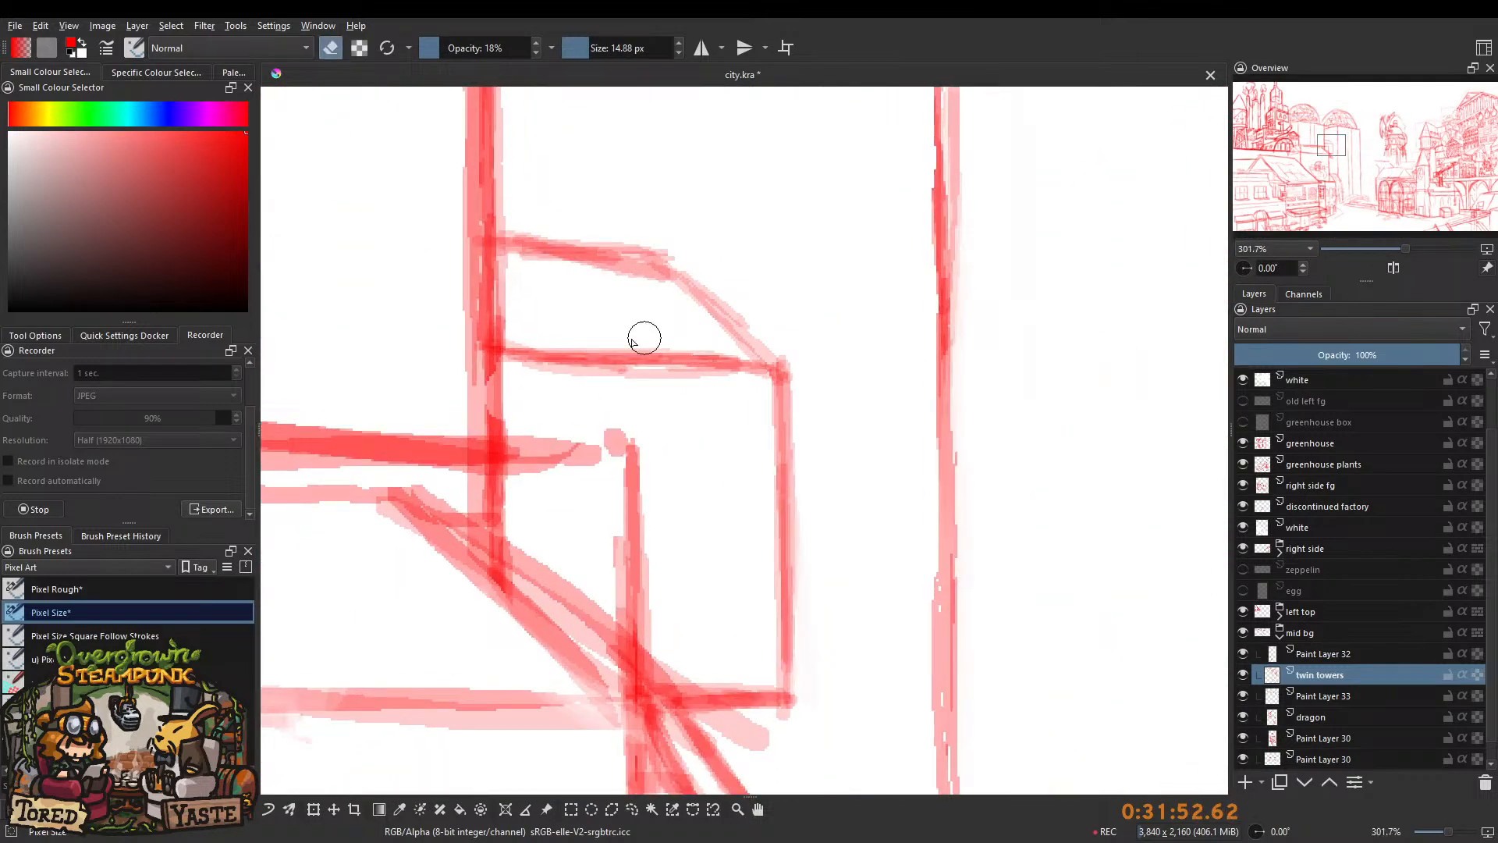
key(bracketleft)
key(bracketleft)
key(bracketleft)
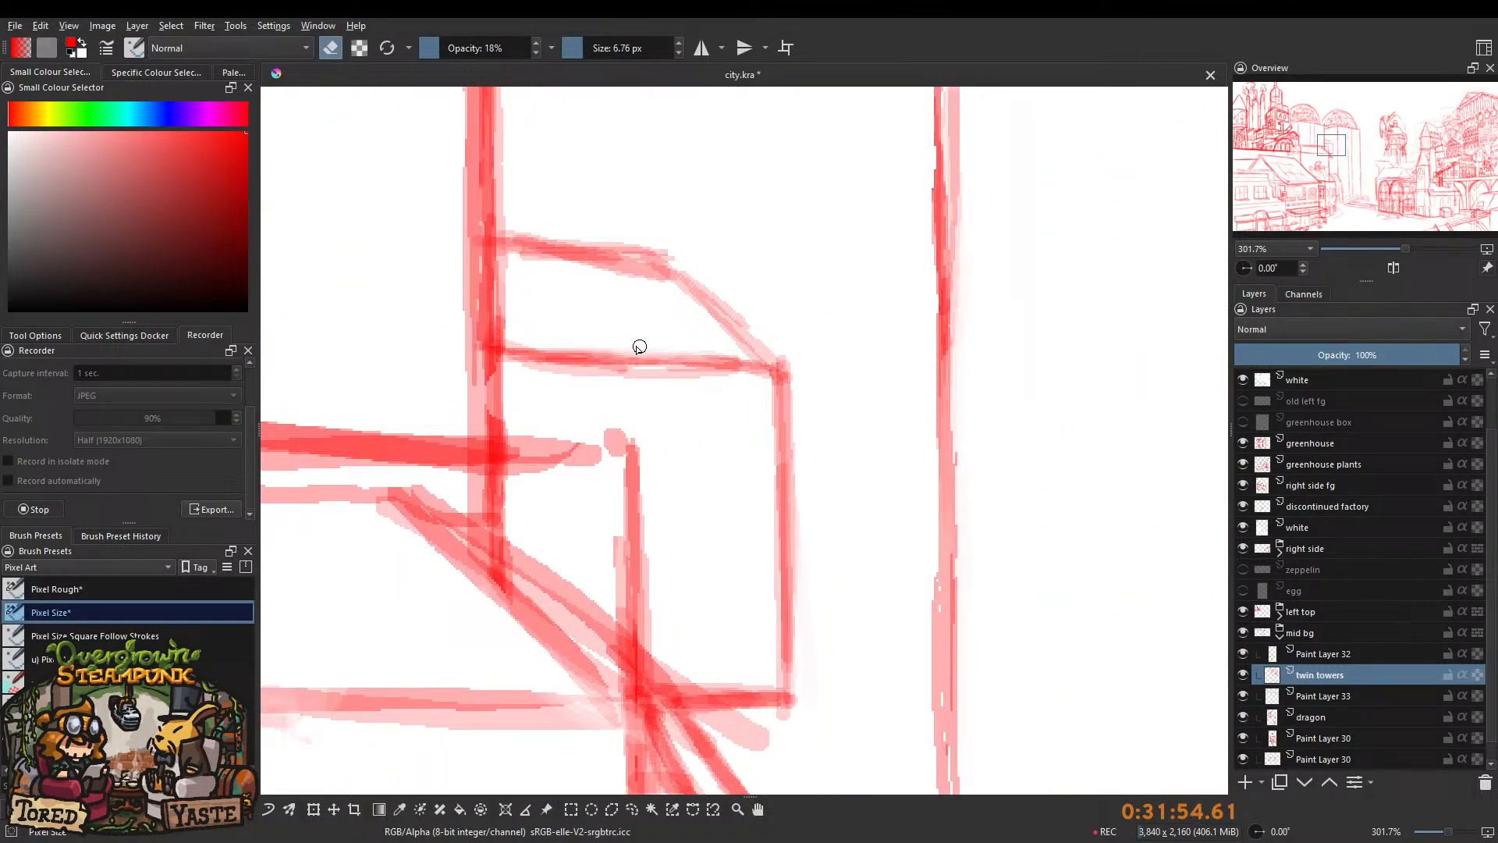
key(e)
drag(508, 367, 591, 373)
mouse_move(494, 354)
mouse_down()
mouse_move(712, 354)
mouse_move(775, 371)
mouse_up()
mouse_move(679, 277)
mouse_down()
mouse_move(772, 348)
mouse_move(551, 246)
mouse_move(655, 266)
mouse_move(689, 251)
mouse_move(630, 373)
mouse_up()
drag(654, 265, 672, 413)
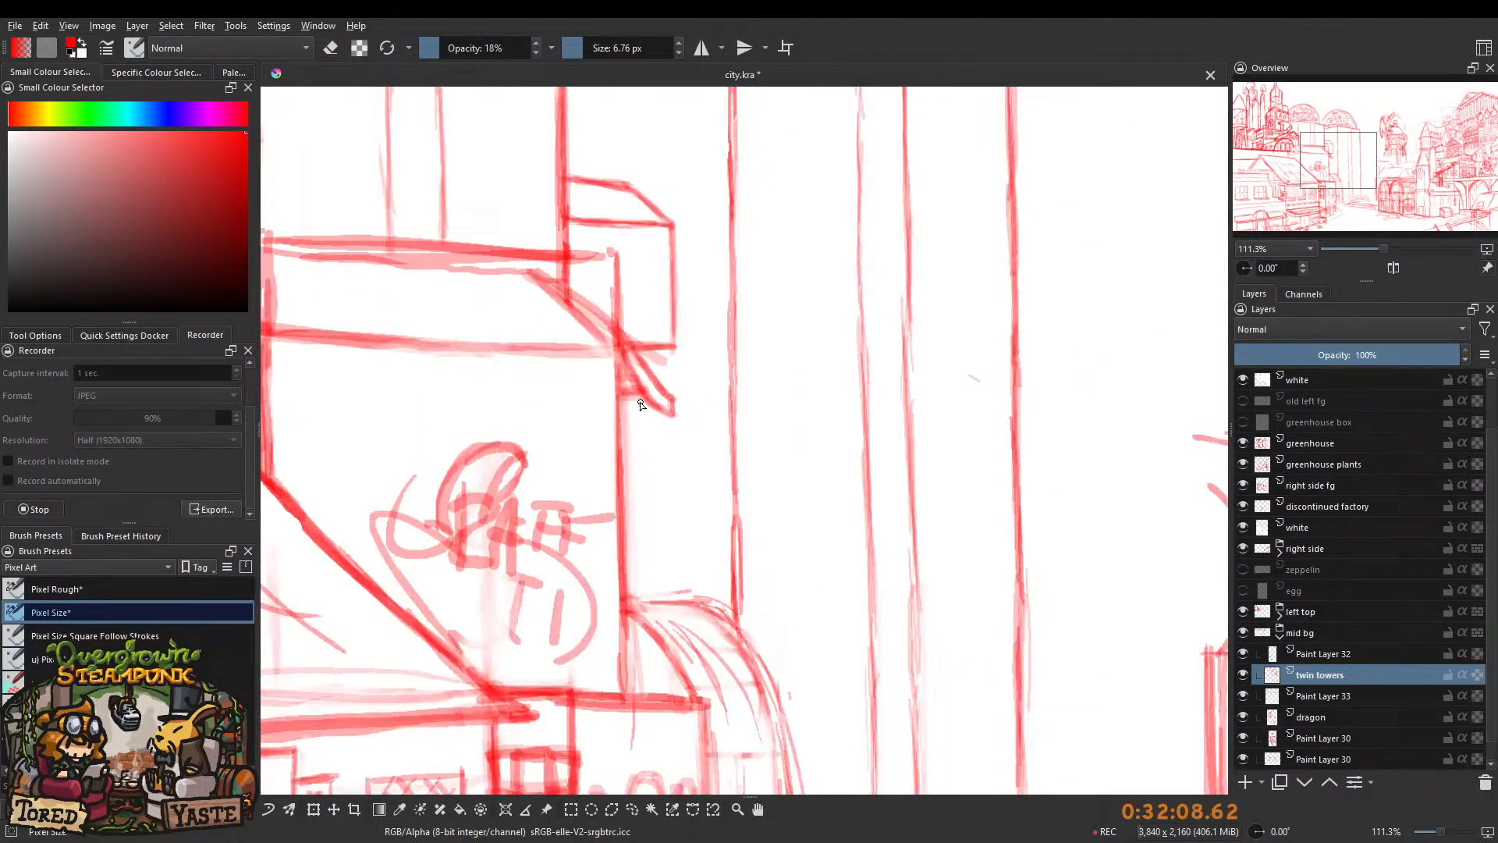
Erase the diagonal strokes beneath the small block with the eraser at 100% opacity.
key(e)
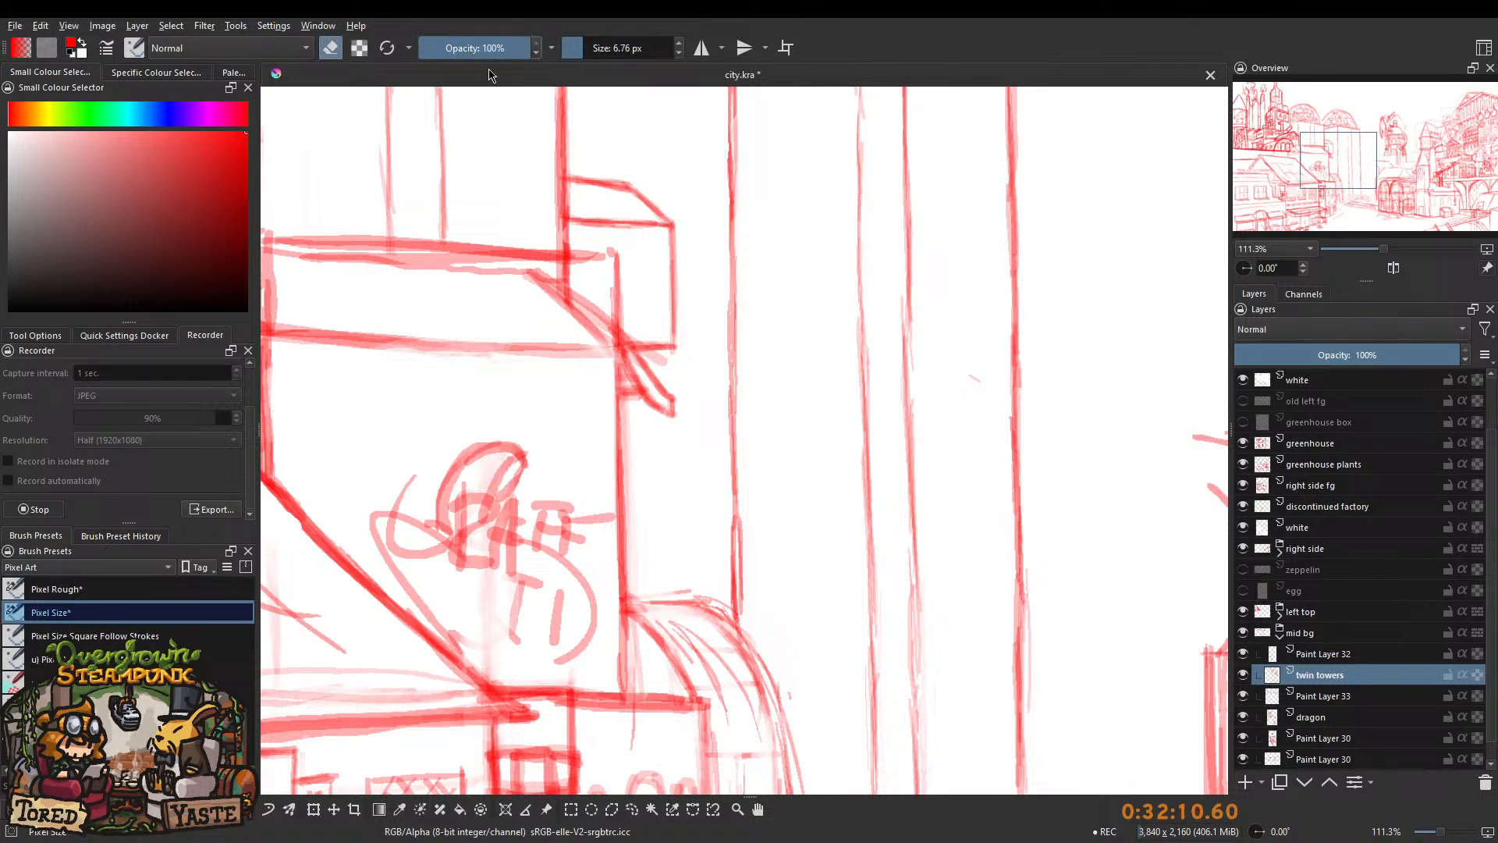
drag(610, 340, 625, 342)
mouse_move(633, 373)
mouse_down()
mouse_move(598, 354)
mouse_move(629, 411)
mouse_move(682, 395)
mouse_move(679, 408)
mouse_up()
mouse_move(646, 300)
mouse_down()
mouse_move(616, 445)
mouse_move(538, 273)
mouse_up()
click(331, 48)
drag(673, 332, 658, 468)
drag(665, 377, 624, 250)
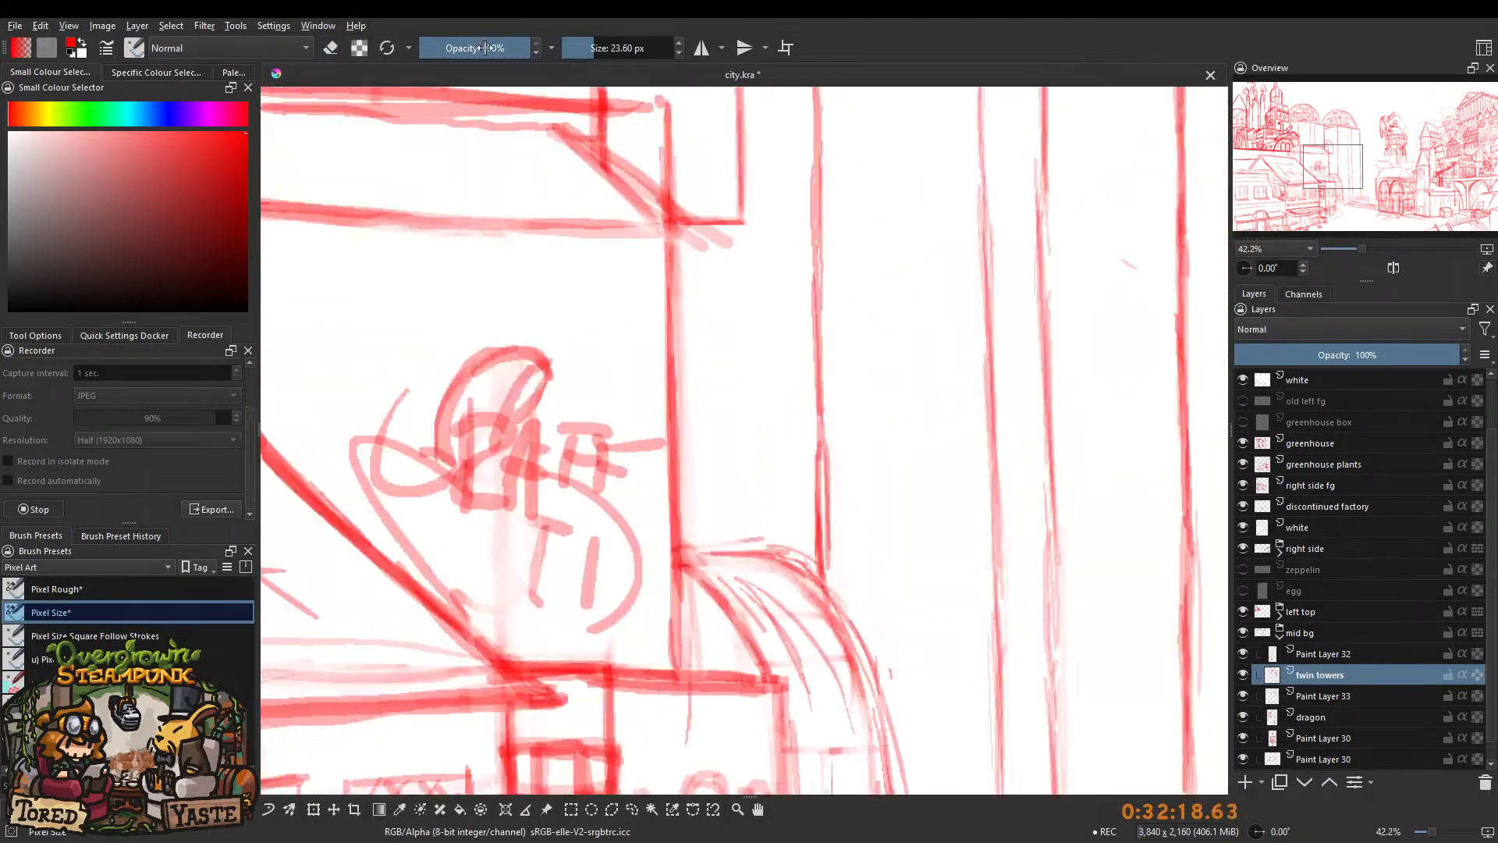
Set the brush opacity to 30% and save the file.
click(457, 50)
drag(705, 307, 702, 375)
key(ctrl+s)
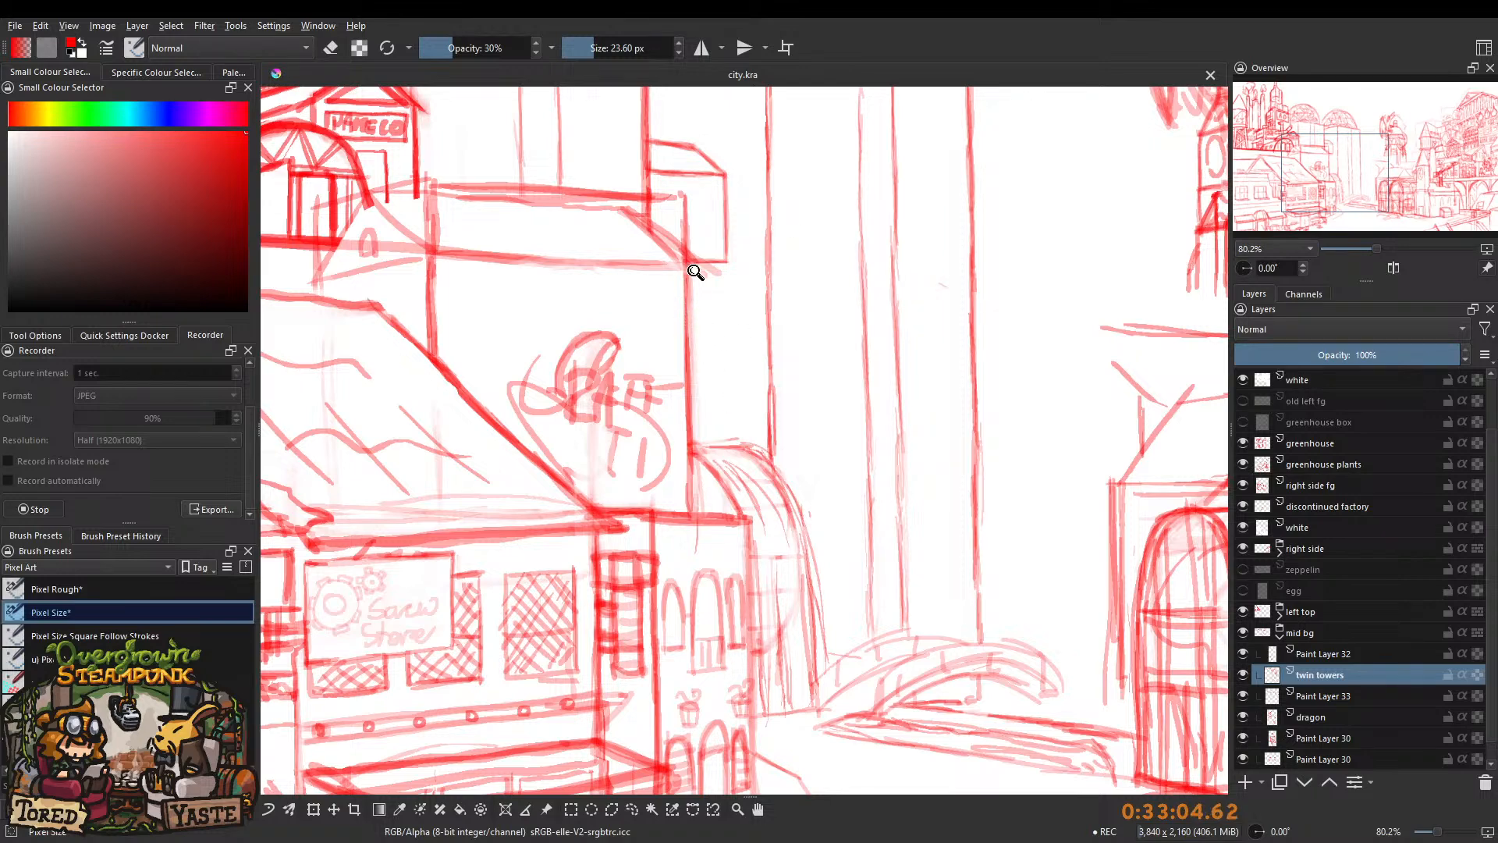
Redraw the farther tower's front corner edge with a brush of about 12 px at 30% opacity, thinning it with the eraser.
scroll(690, 273, down, 5)
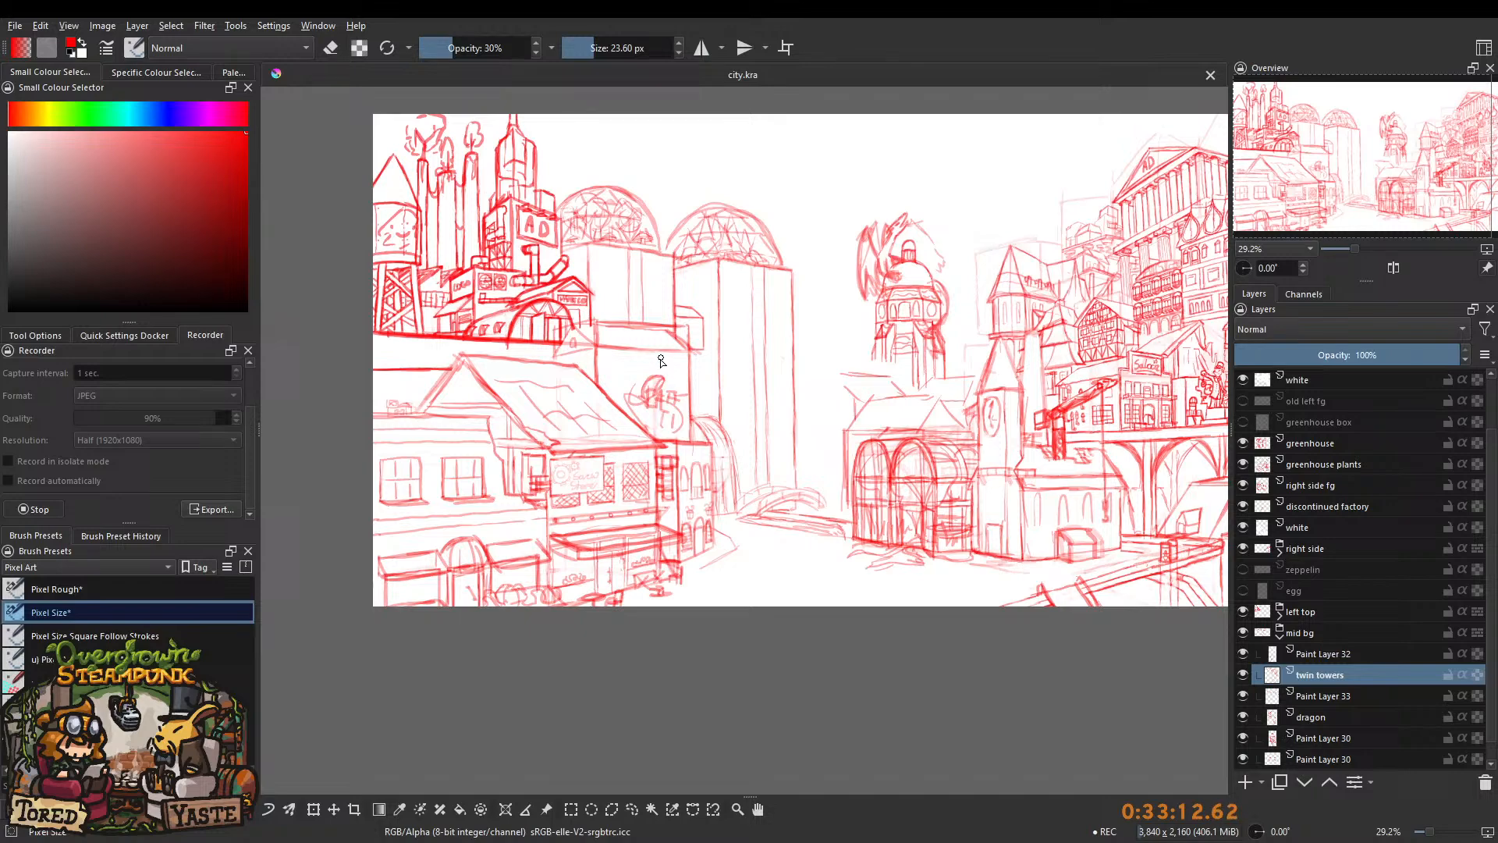
scroll(660, 358, up, 3)
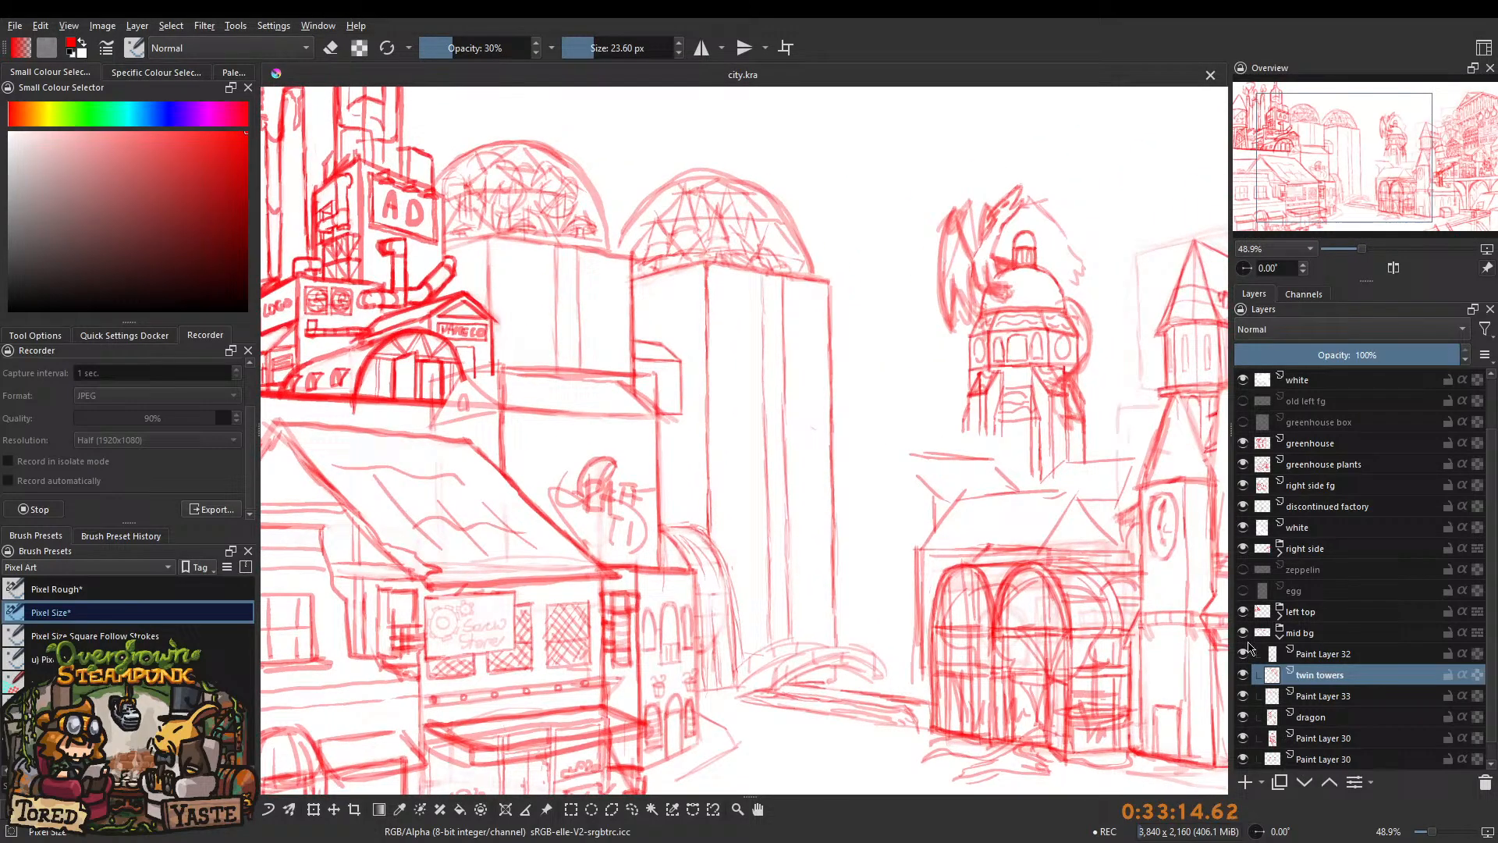
scroll(515, 257, up, 4)
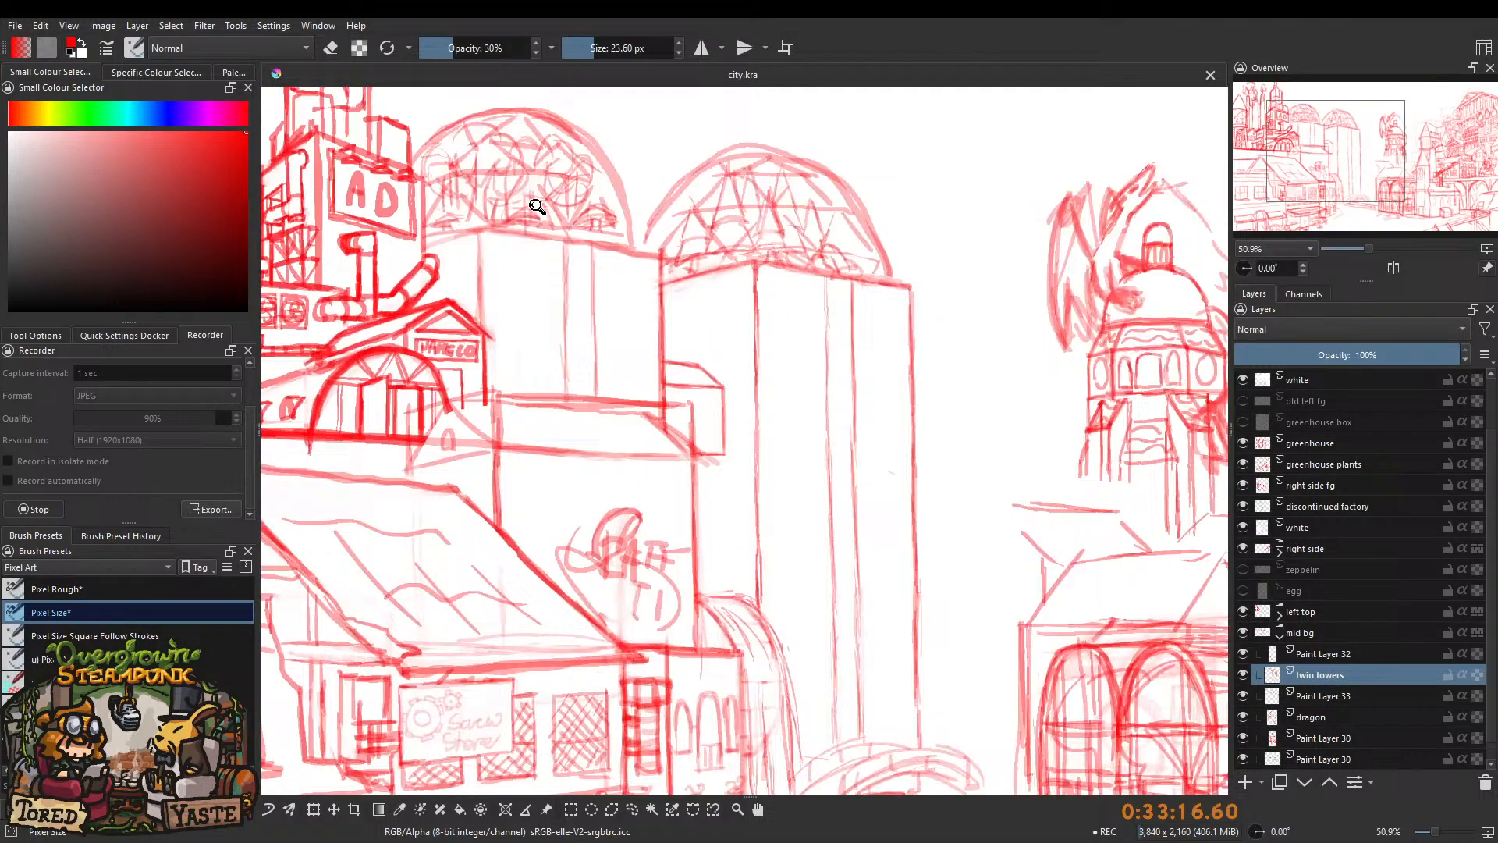
key(bracketleft)
key(bracketleft)
key(bracketleft)
drag(499, 311, 500, 482)
key(e)
drag(485, 321, 493, 472)
drag(490, 385, 491, 368)
key(e)
drag(499, 428, 508, 576)
Draw a horizontal line across the farther tower above the long roof with a brush of about 12 px at 30% opacity.
scroll(506, 355, down, 4)
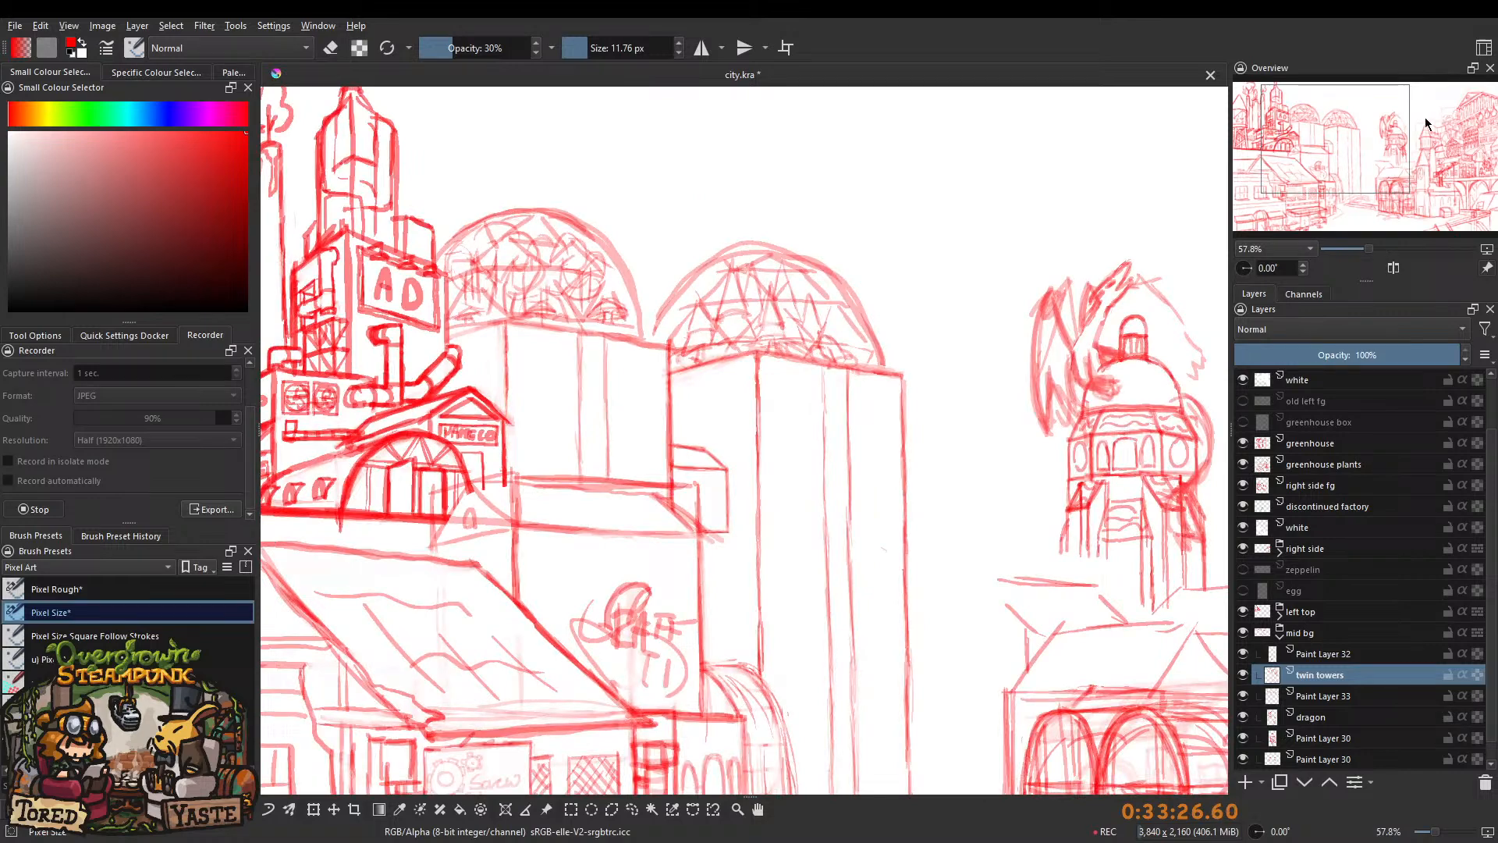
scroll(507, 399, down, 3)
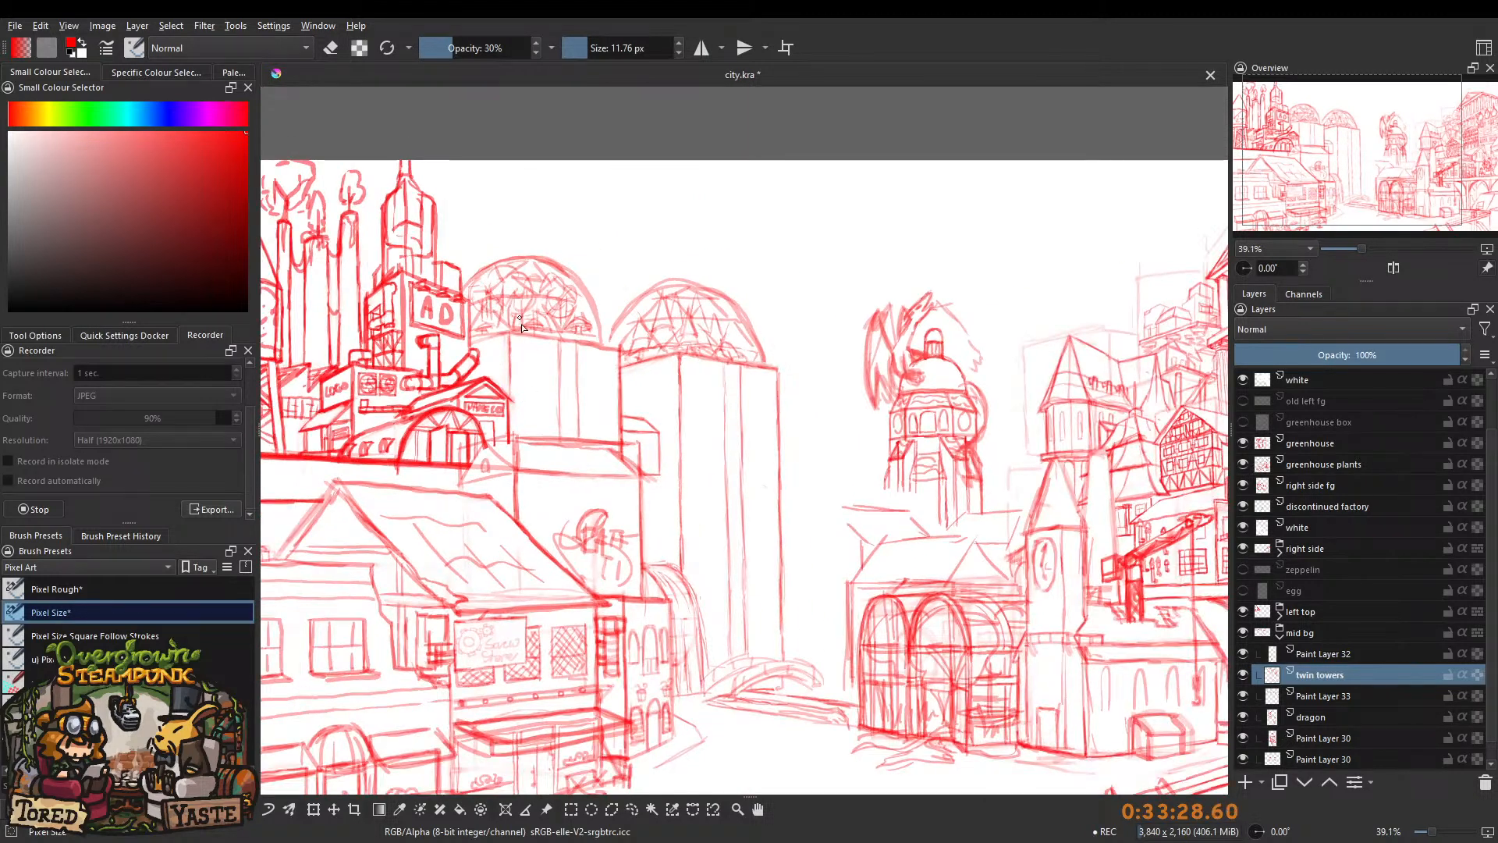
drag(549, 328, 526, 348)
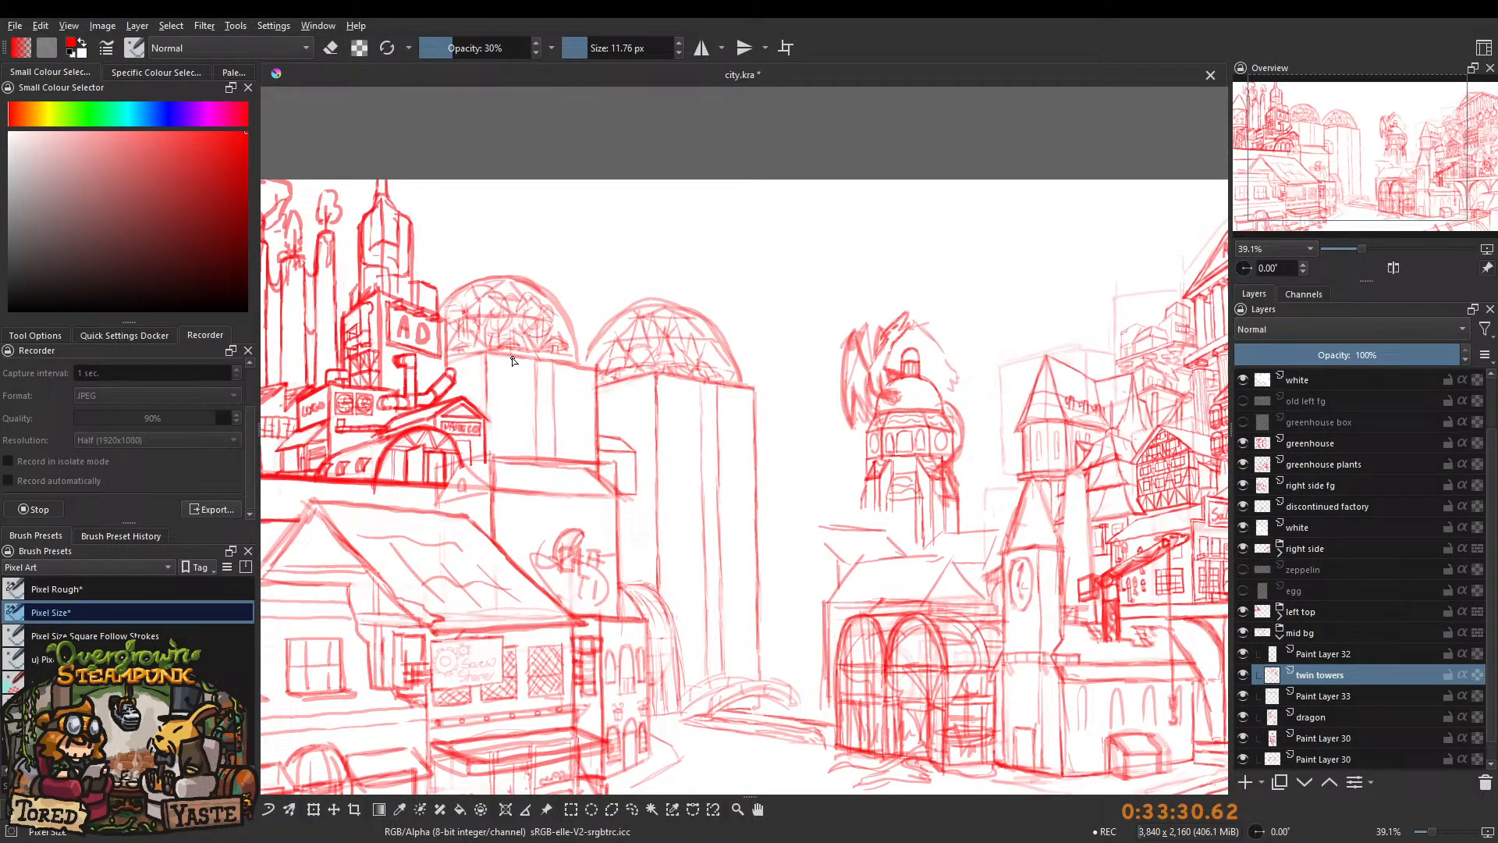
scroll(514, 337, up, 5)
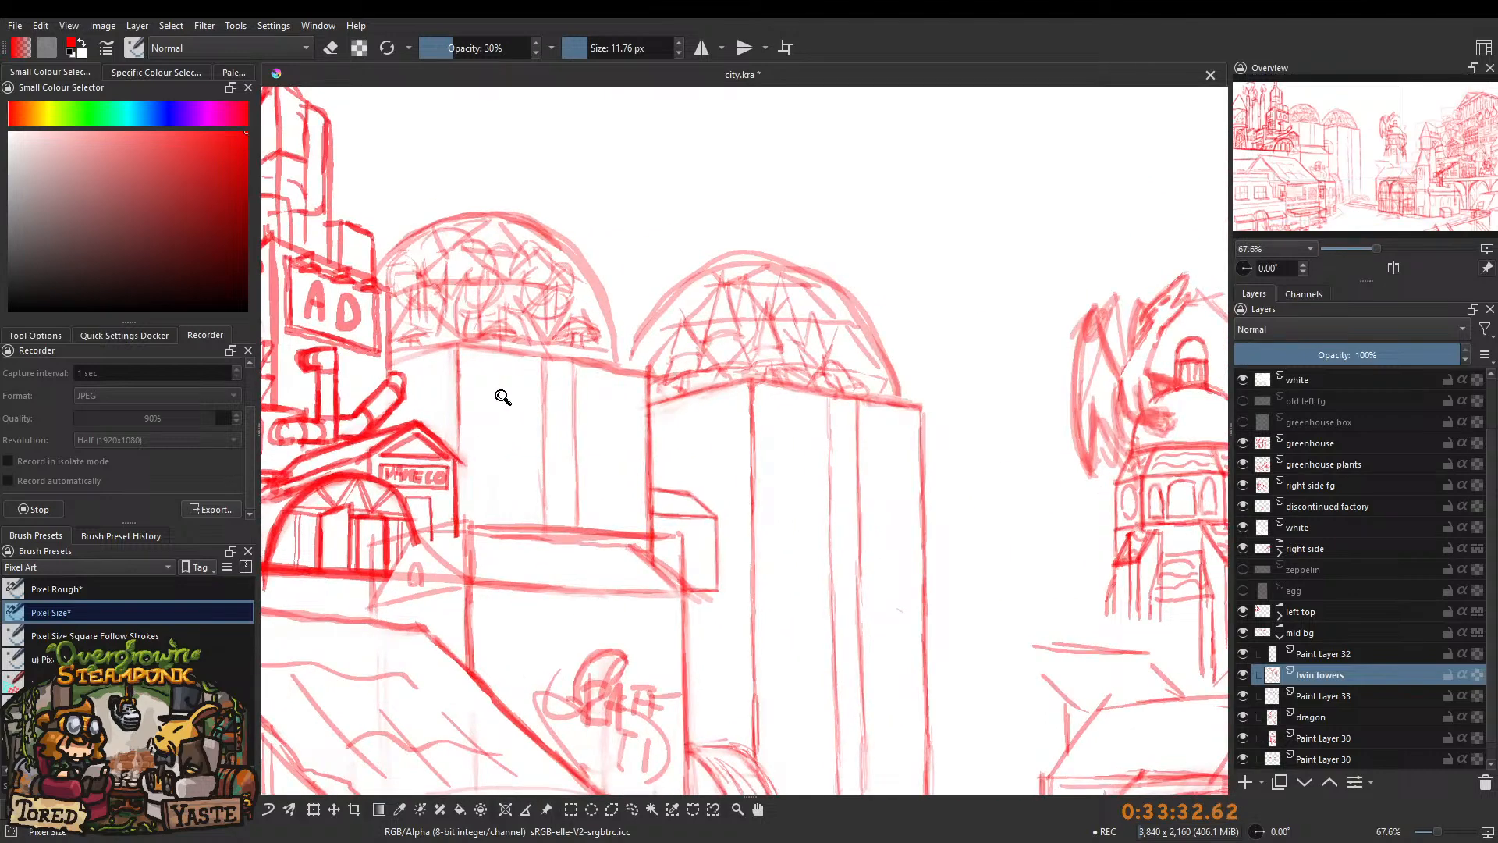
drag(451, 485, 701, 503)
drag(564, 393, 567, 501)
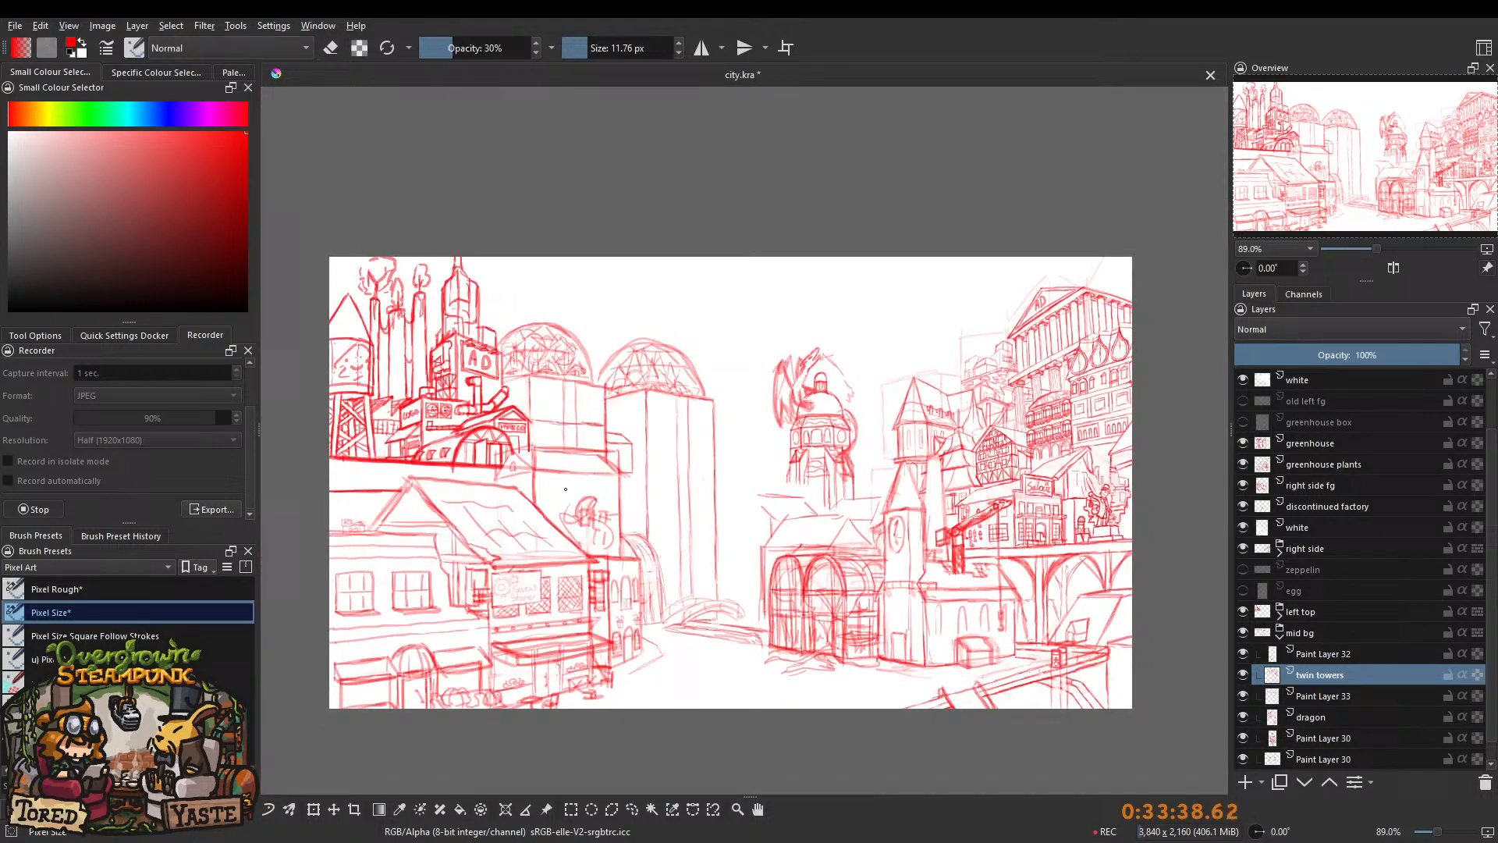
drag(564, 423, 570, 308)
key(ctrl+z)
key(ctrl+z)
key(ctrl+z)
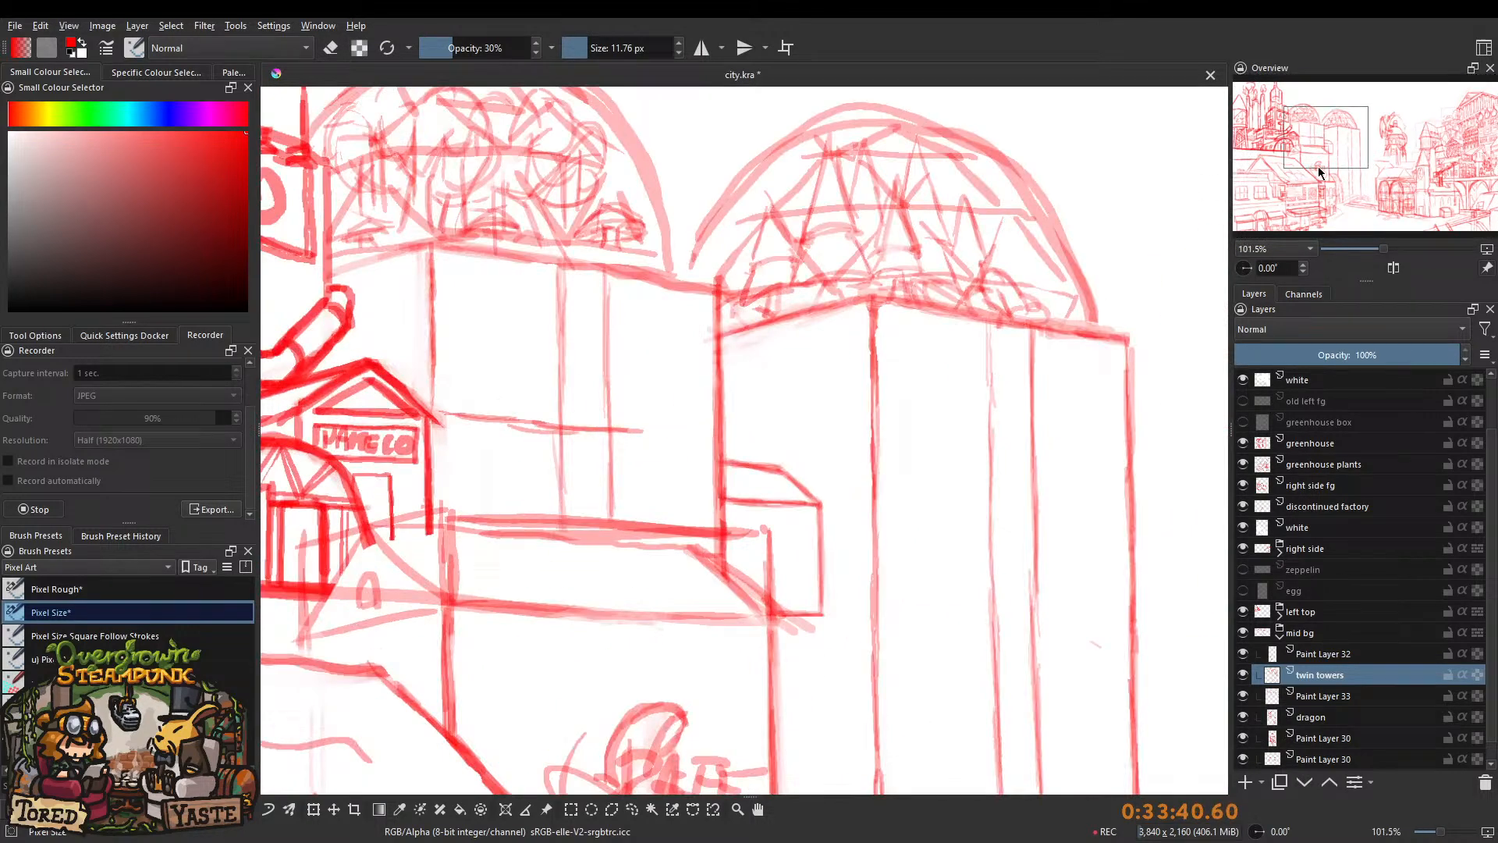
drag(644, 431, 714, 441)
Draw a diagonal line from the horizontal line's end at the farther tower's side edge down to the long roof.
scroll(630, 422, down, 7)
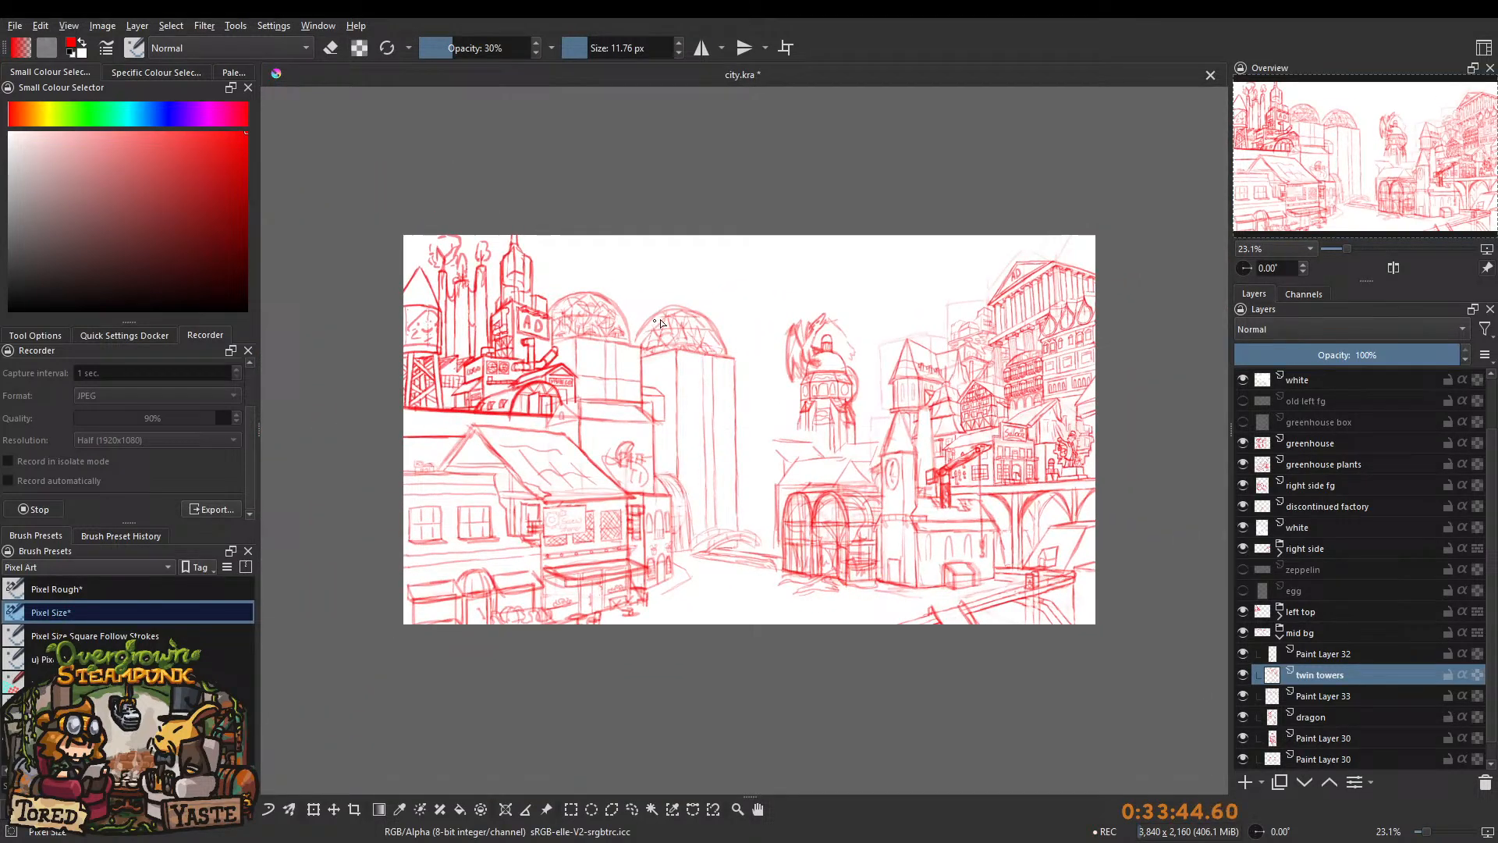
scroll(626, 382, up, 6)
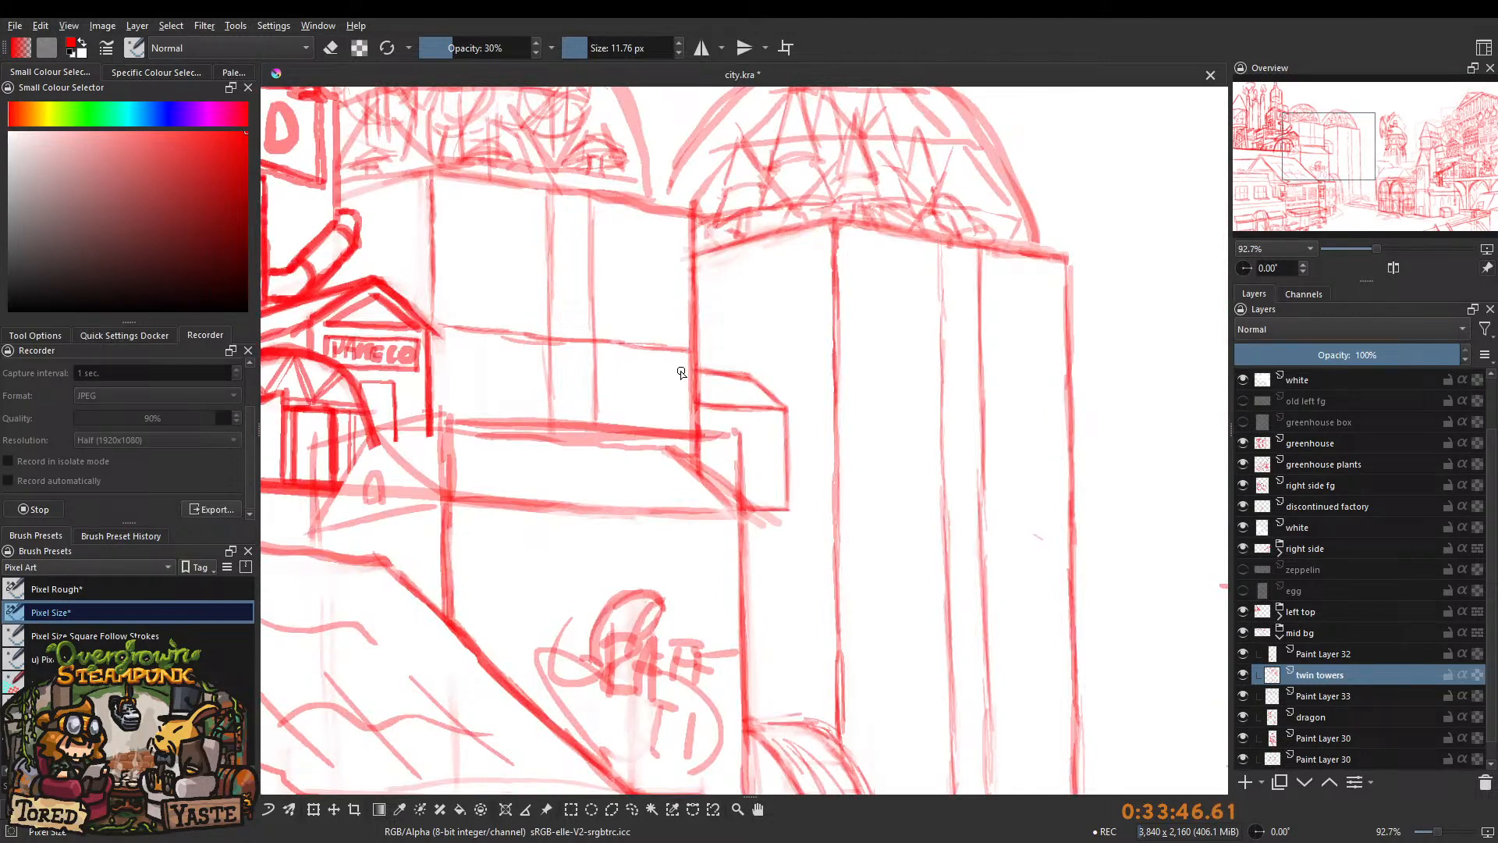
drag(689, 355, 638, 436)
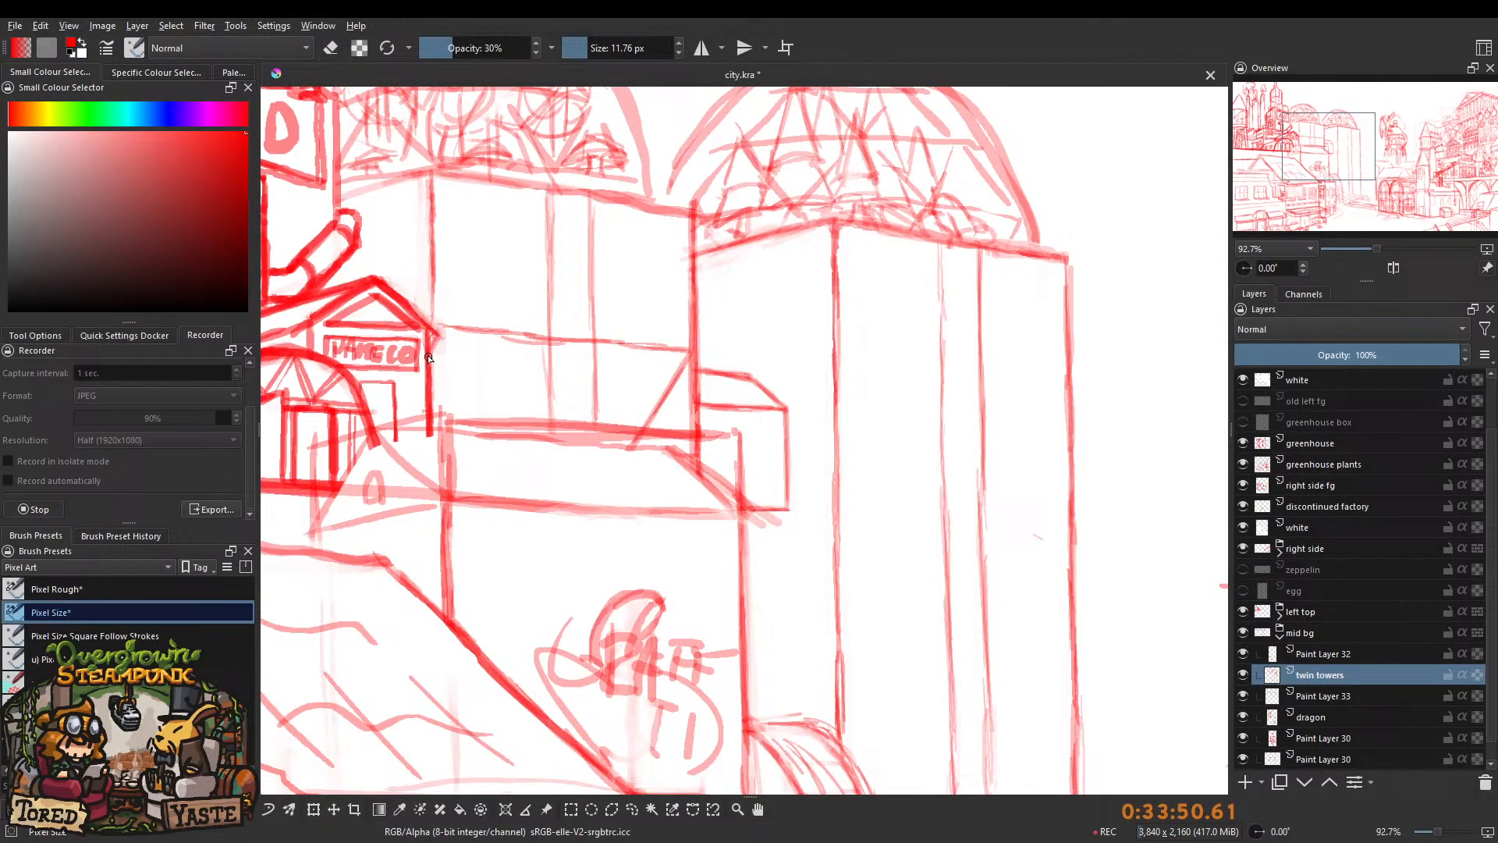
scroll(442, 470, down, 5)
scroll(435, 477, up, 5)
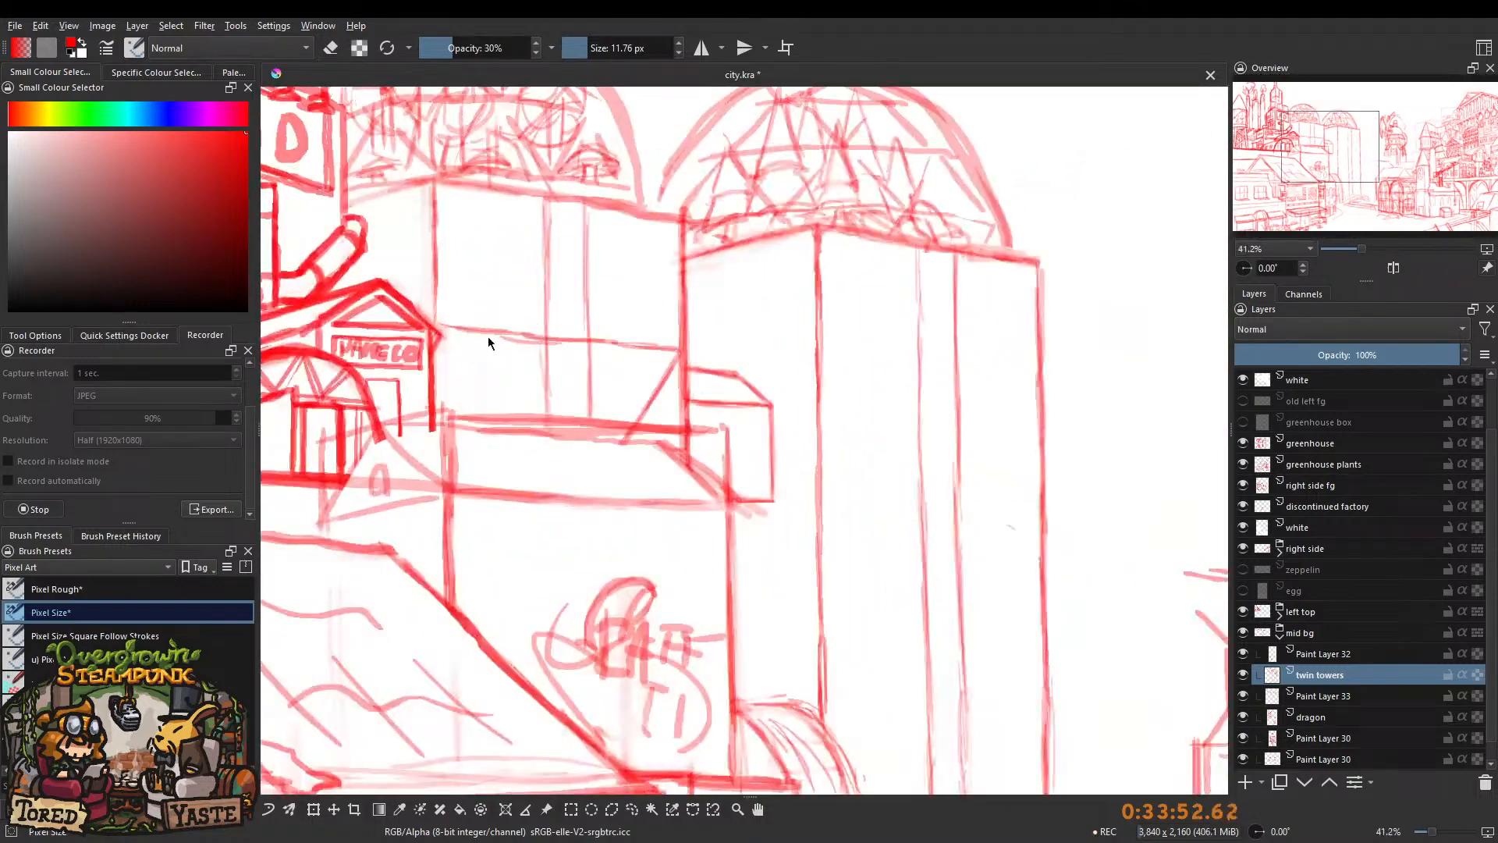
Erase the farther tower's vertical lines and side edge below its horizontal line with a 100% opacity eraser about 31 px wide.
key(e)
drag(501, 48, 614, 49)
mouse_move(555, 367)
mouse_down()
mouse_move(569, 365)
mouse_move(534, 373)
mouse_move(590, 406)
mouse_move(571, 419)
mouse_up()
mouse_move(689, 381)
shift+mouse_down()
mouse_move(672, 381)
mouse_move(687, 448)
shift+mouse_up()
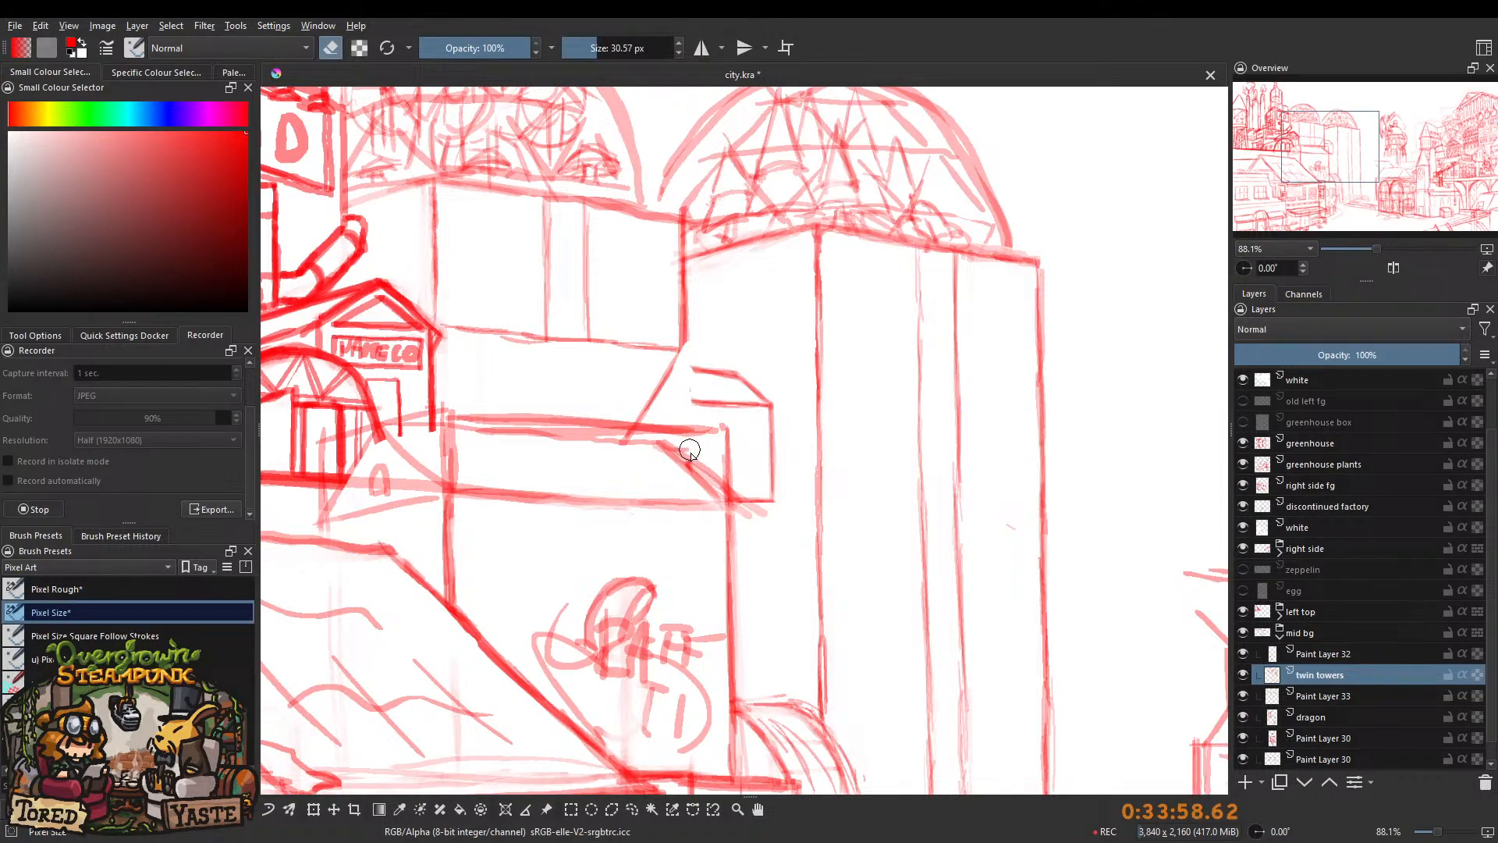
ctrl+drag(641, 334, 639, 456)
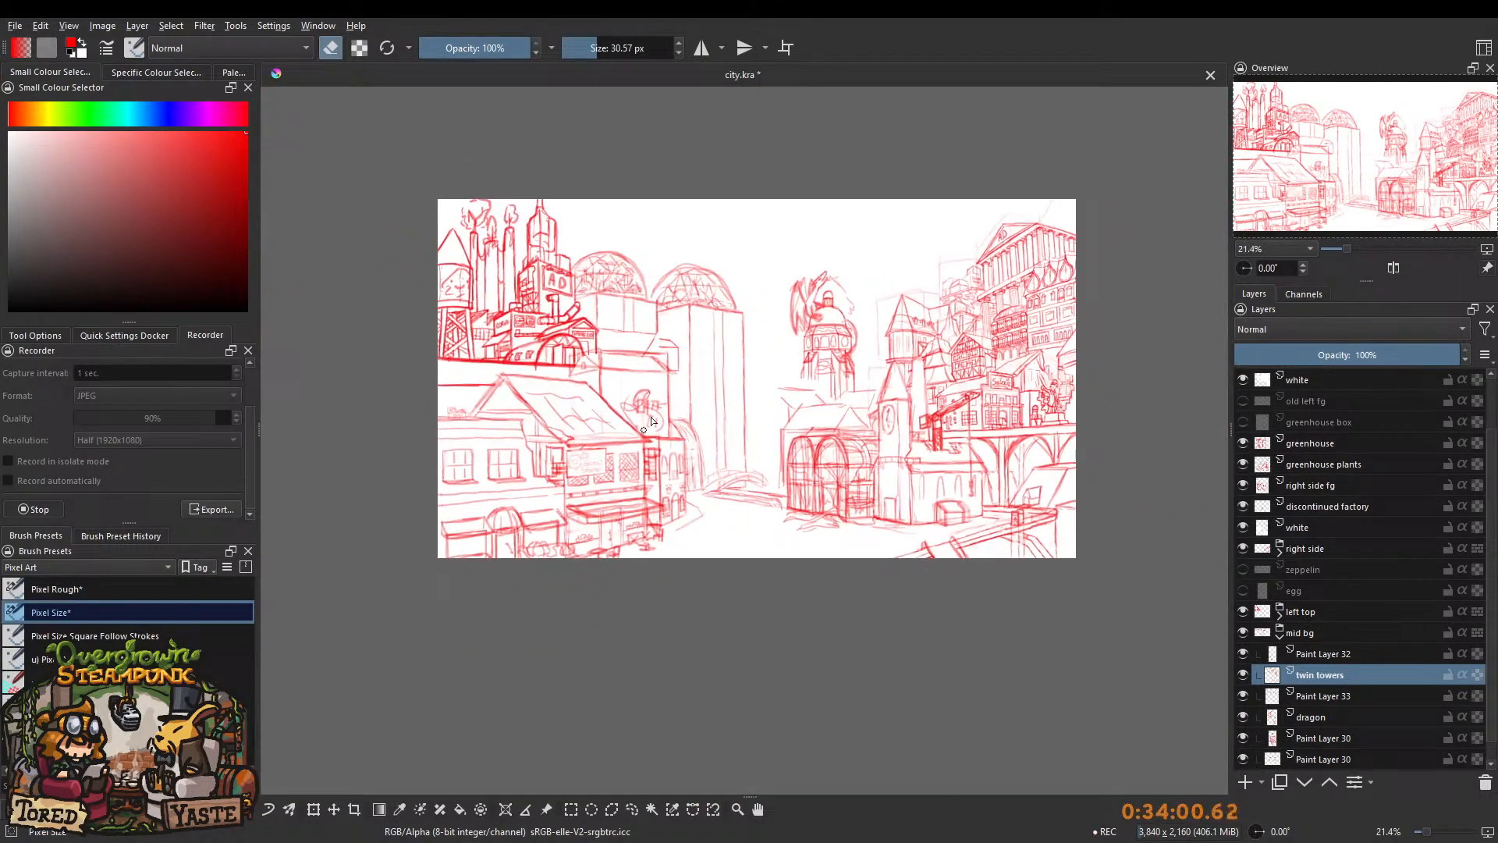
ctrl+drag(654, 343, 733, 227)
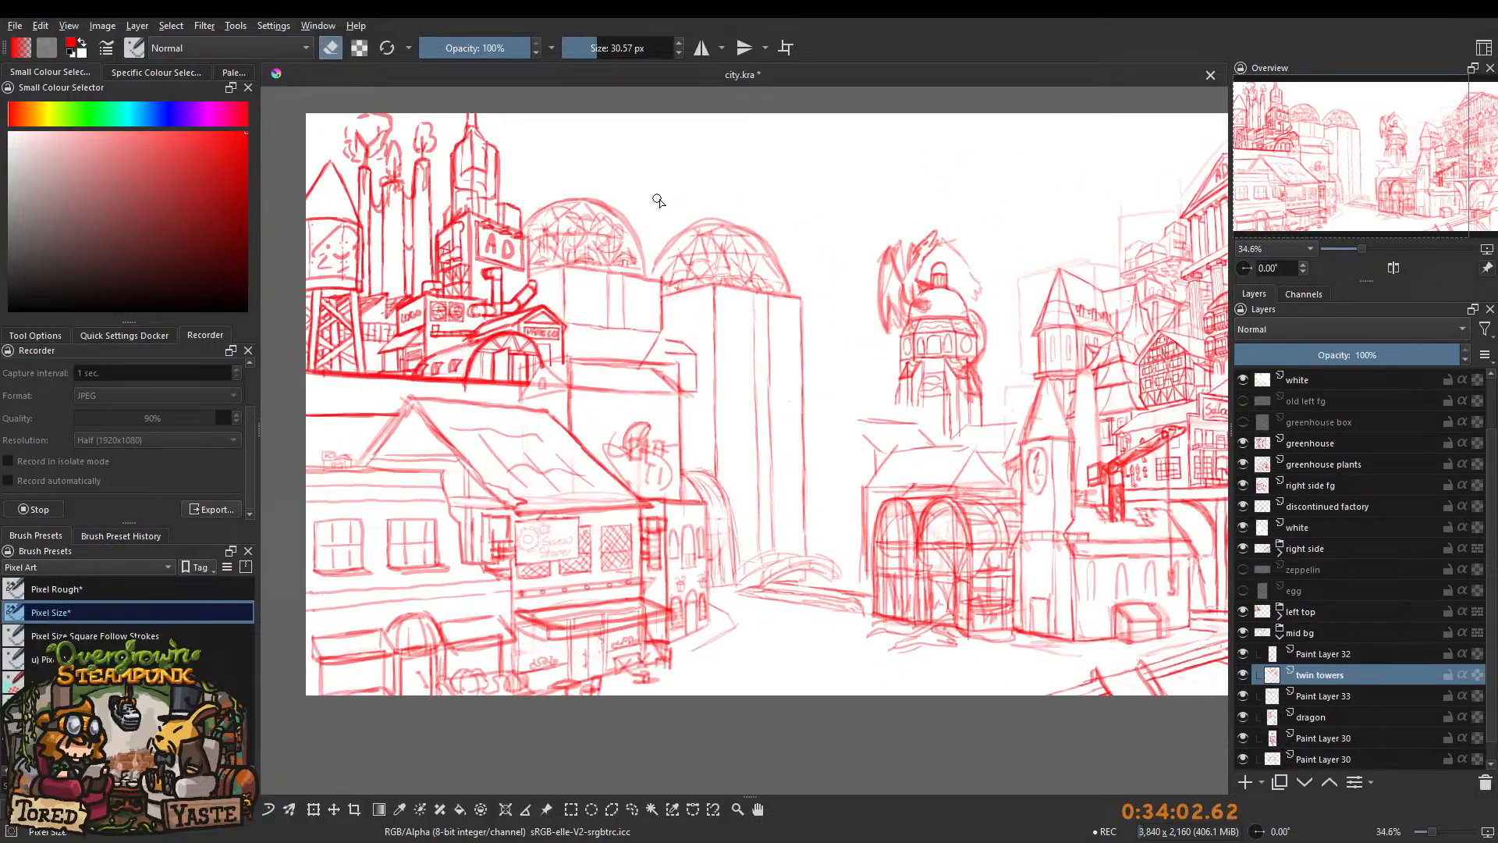
mouse_move(624, 281)
ctrl+mouse_down()
mouse_move(611, 338)
mouse_move(639, 232)
ctrl+mouse_up()
ctrl+drag(682, 326, 693, 164)
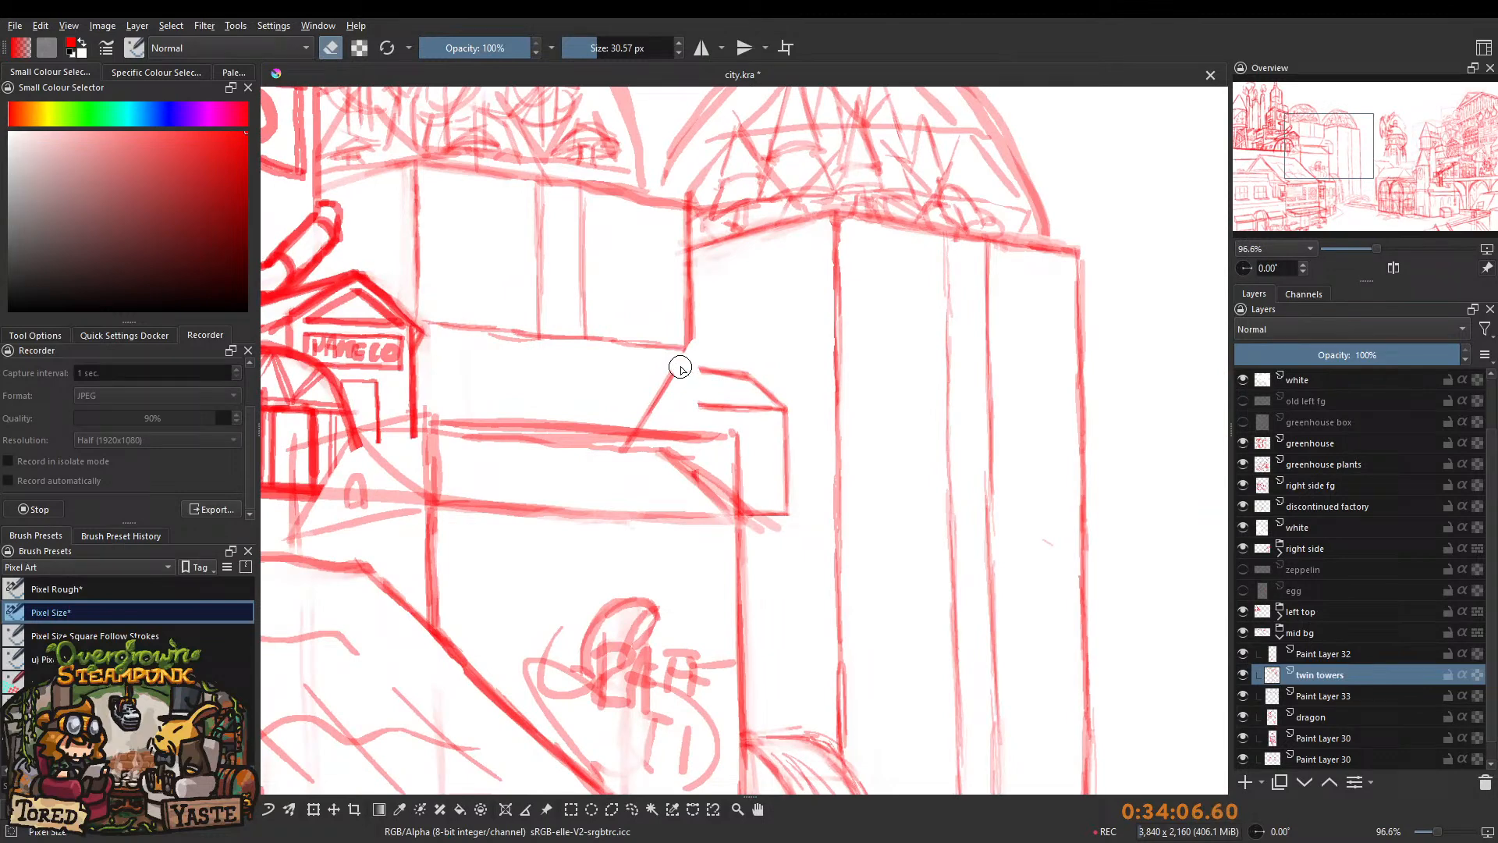
Redraw the farther tower's side diagonal from the horizontal line's end to the long roof, using a brush of about 9 px at 28% opacity.
key(e)
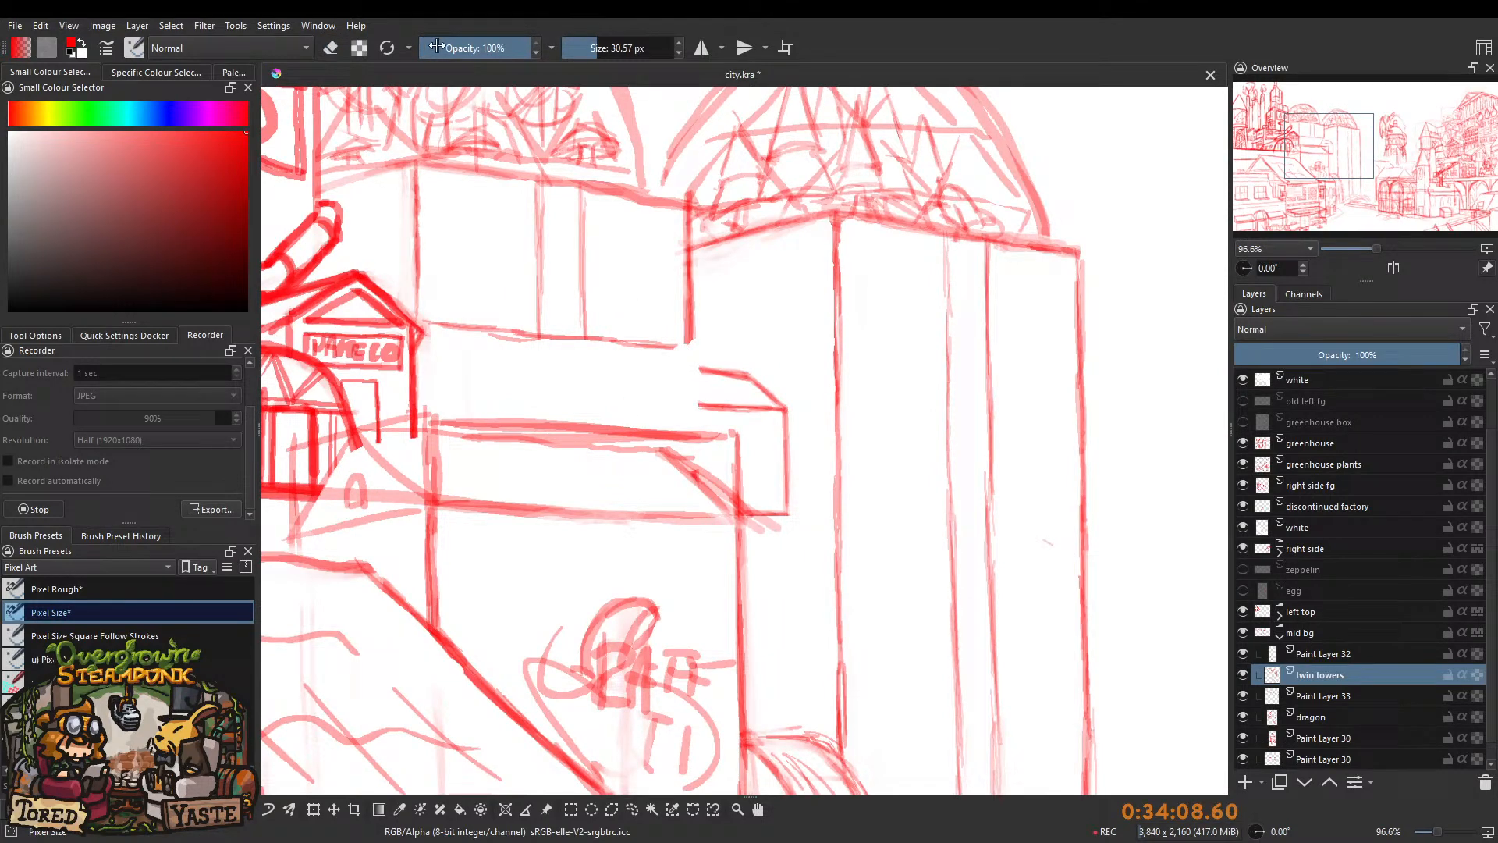
click(451, 47)
shift+drag(691, 348, 672, 348)
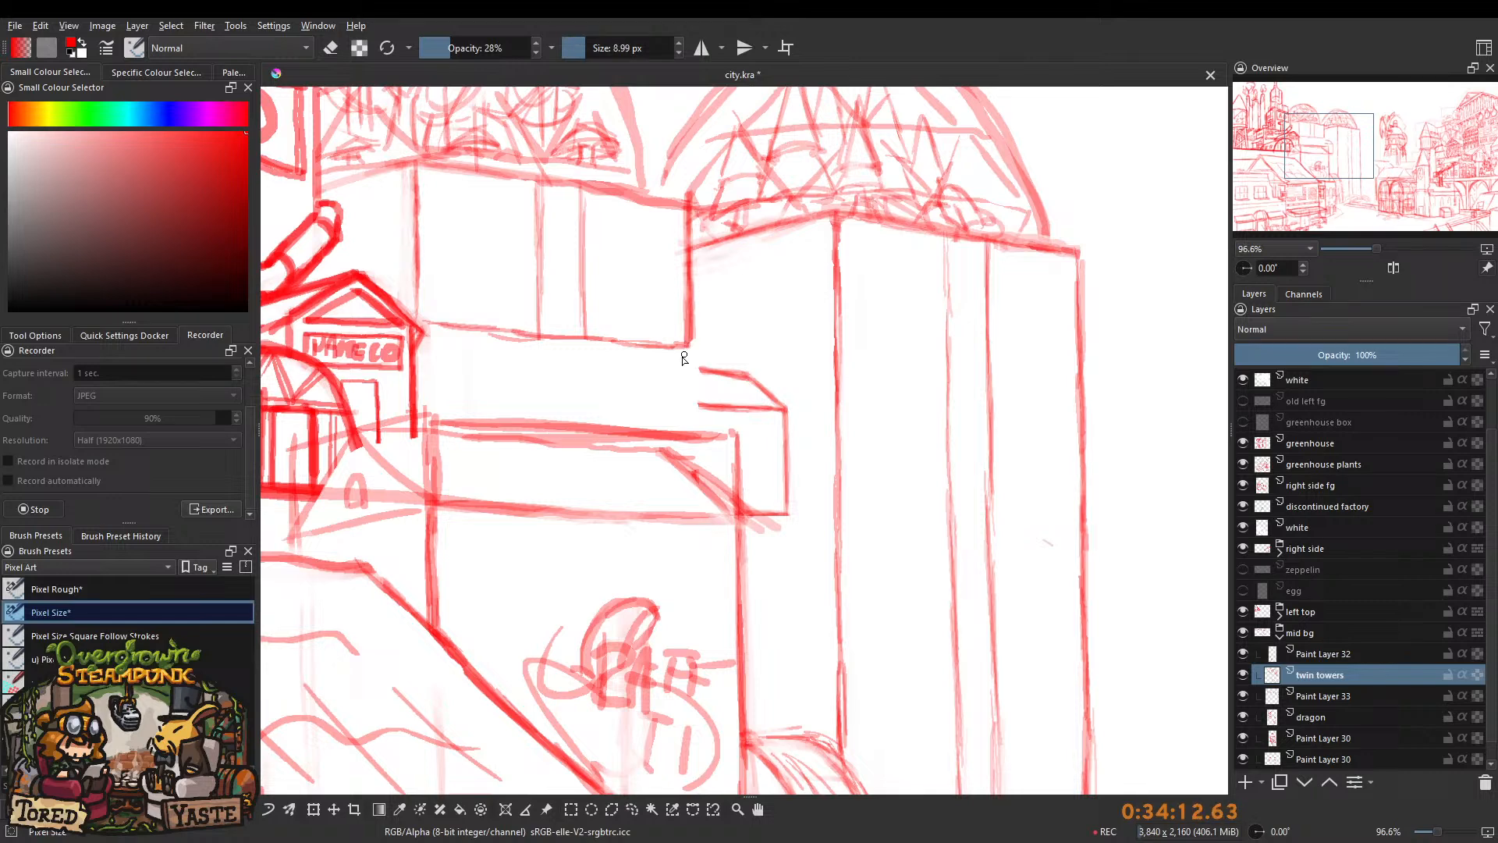
mouse_move(688, 347)
mouse_down()
mouse_move(644, 426)
mouse_move(689, 344)
mouse_up()
scroll(680, 290, down, 5)
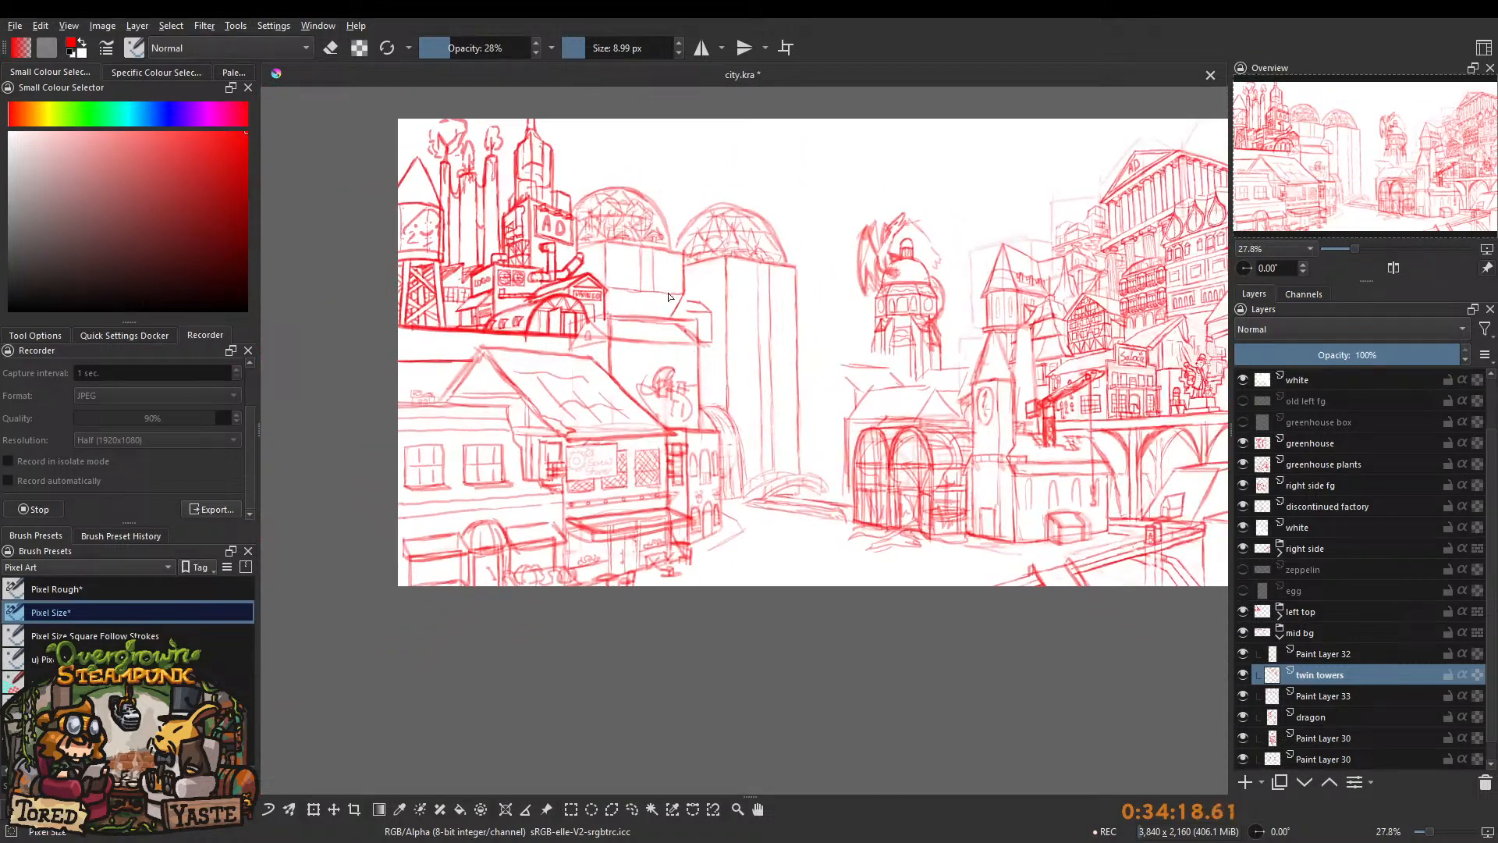
scroll(666, 302, up, 7)
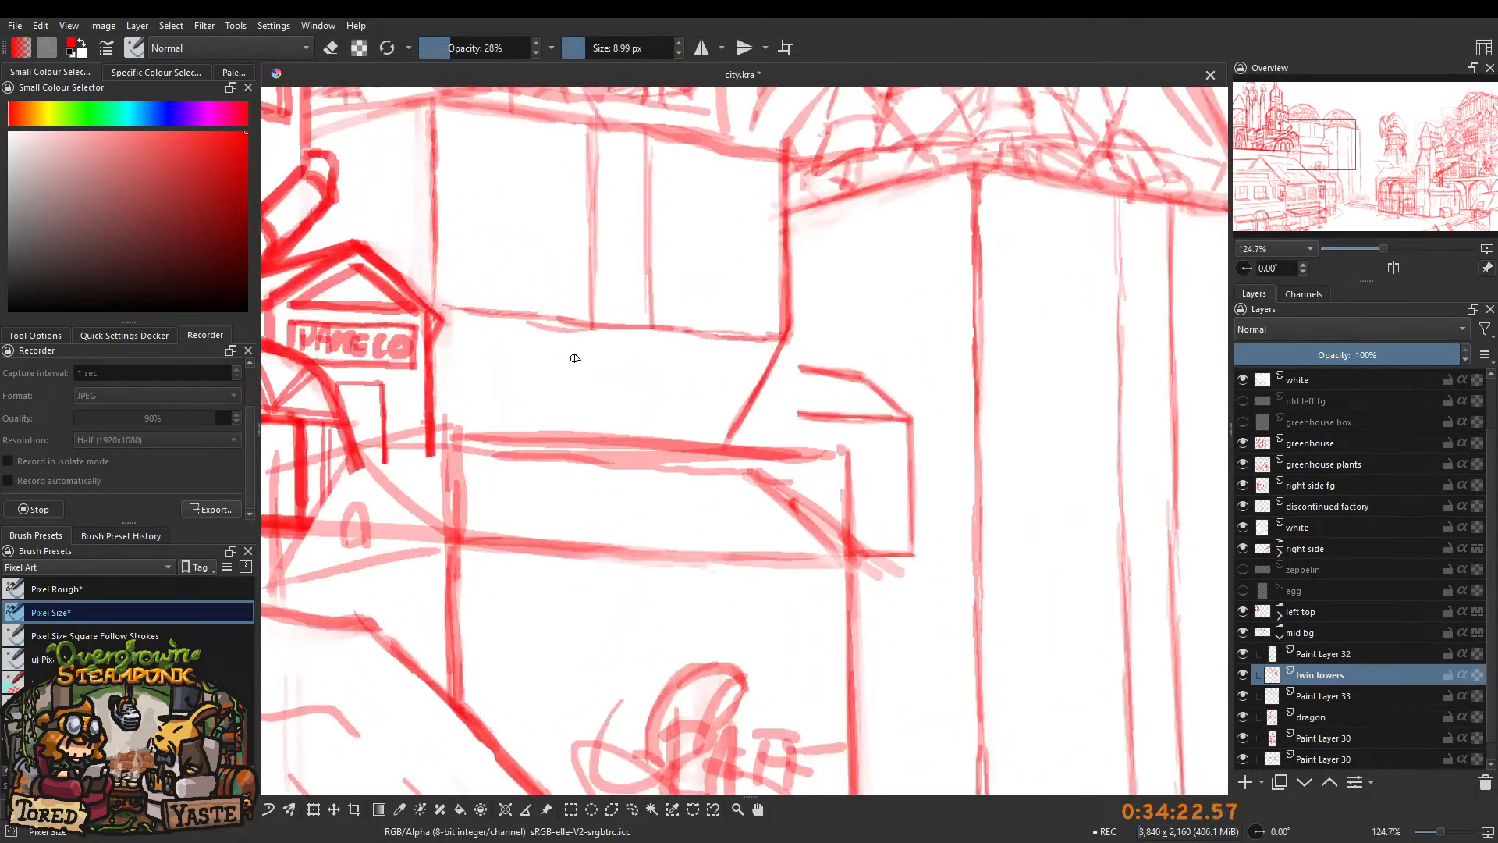
Continue the farther tower's two inner vertical lines as parallel diagonals from the horizontal line down to the long roof.
drag(586, 329, 524, 429)
scroll(666, 302, down, 8)
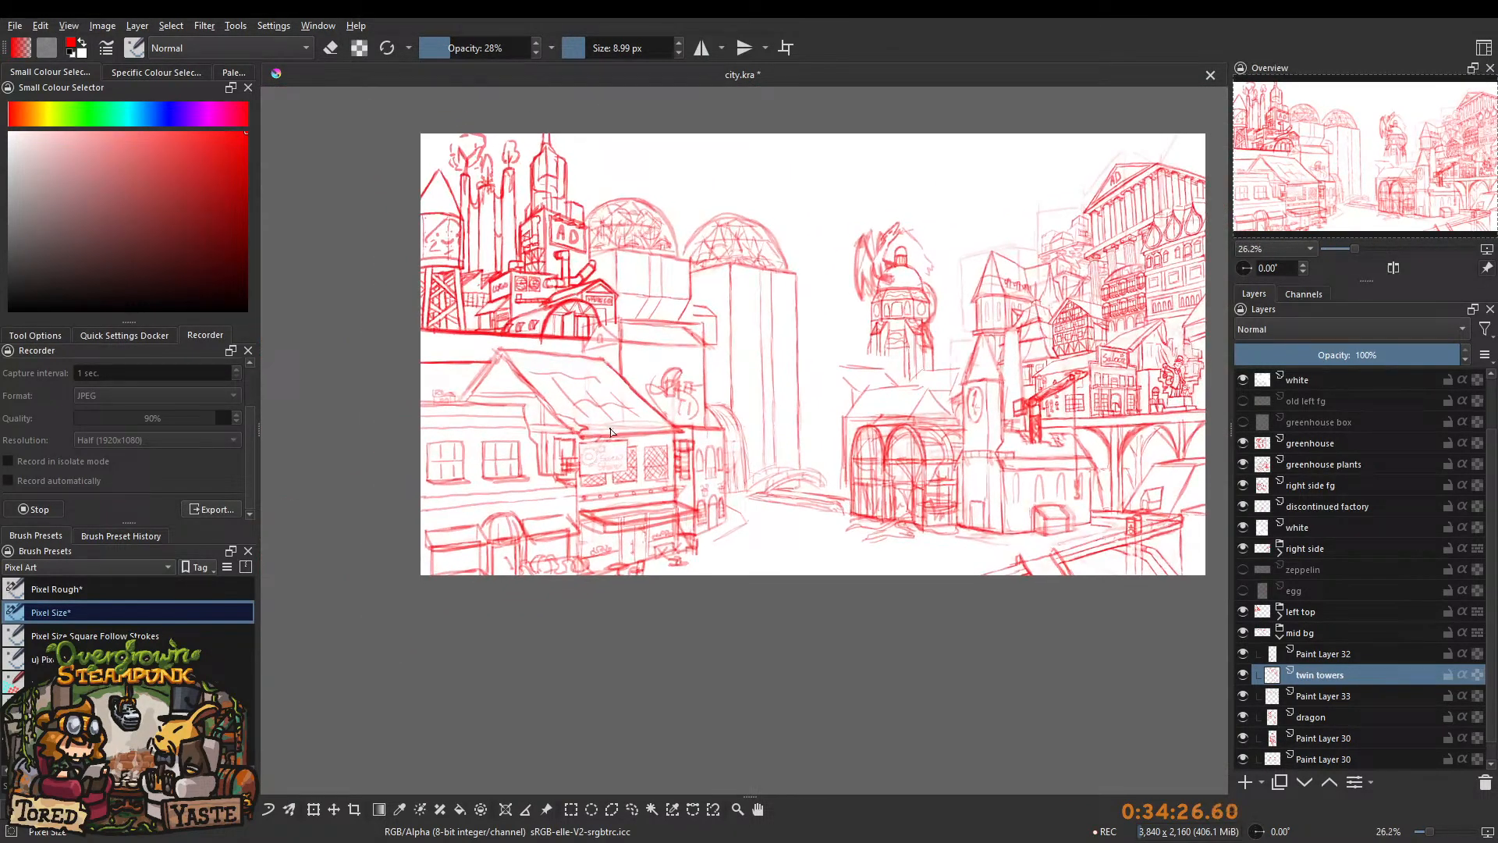
scroll(657, 289, up, 8)
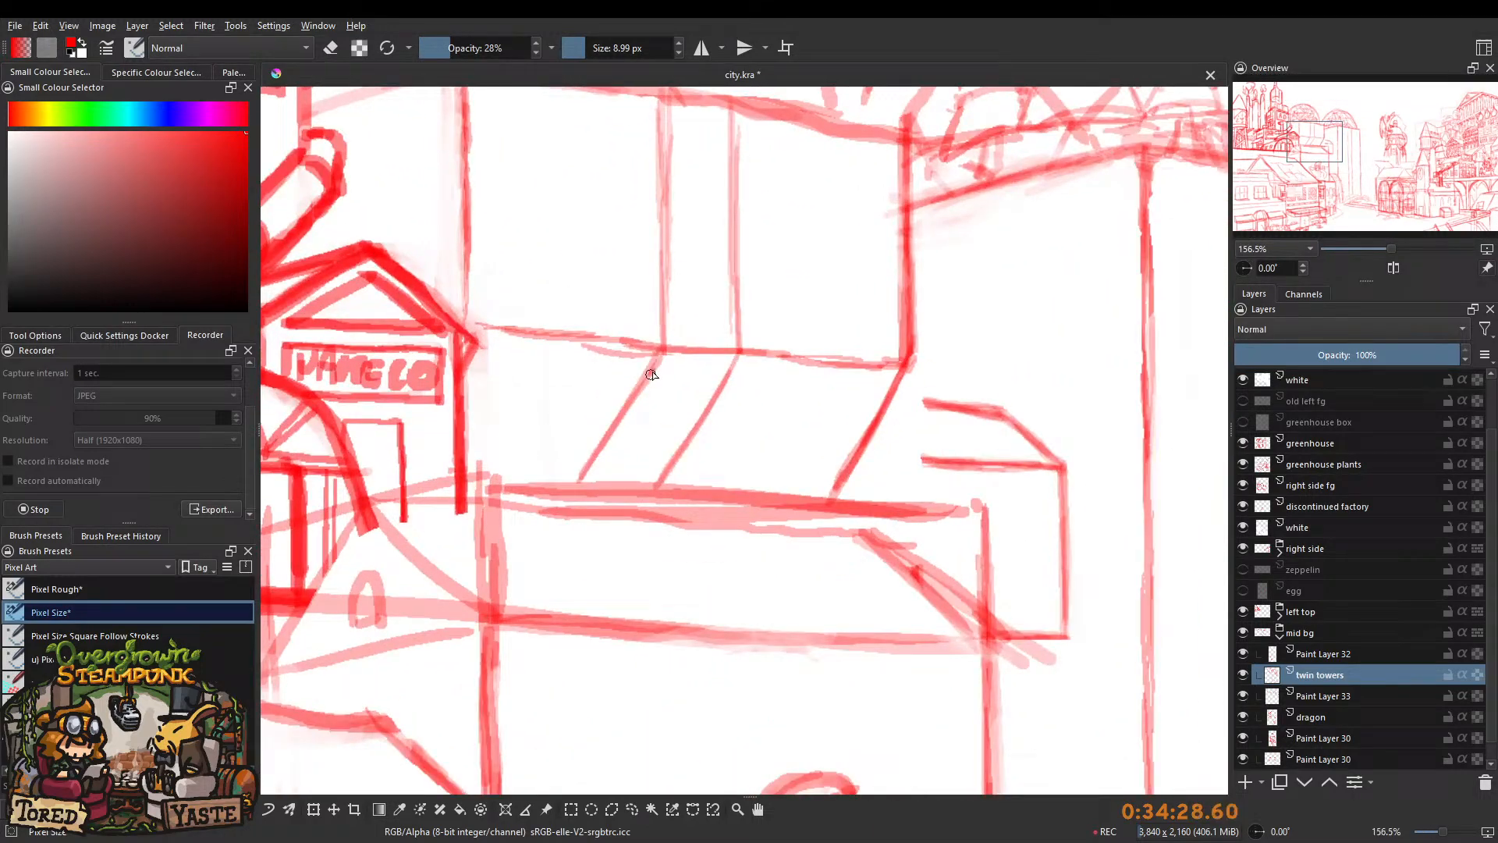
scroll(662, 281, down, 3)
scroll(652, 325, up, 2)
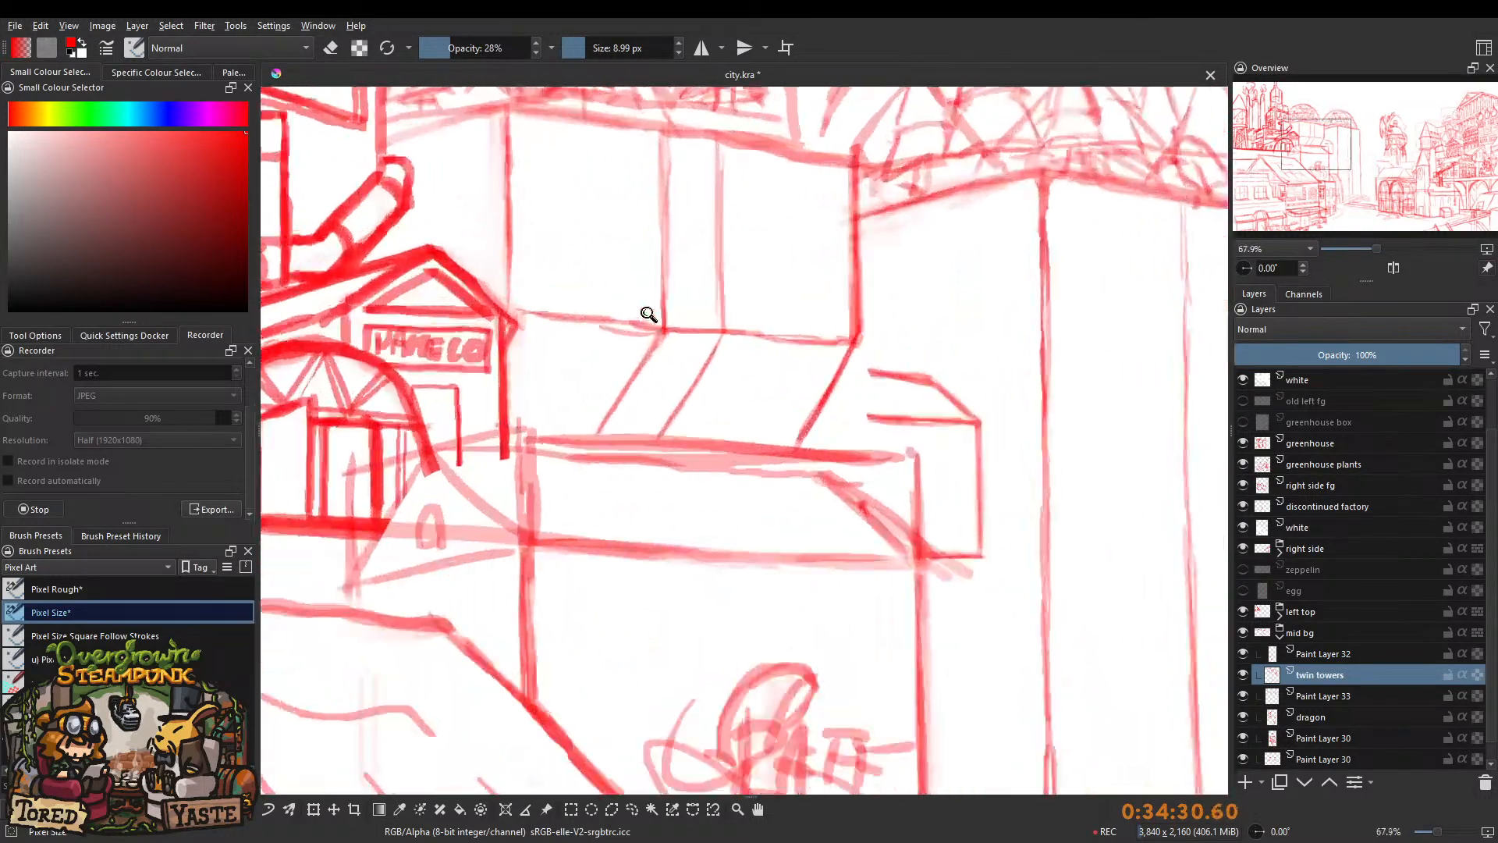
scroll(671, 328, down, 4)
drag(687, 332, 690, 295)
mouse_move(660, 399)
mouse_down()
mouse_move(644, 426)
mouse_move(715, 315)
mouse_up()
scroll(705, 332, down, 4)
scroll(692, 327, up, 4)
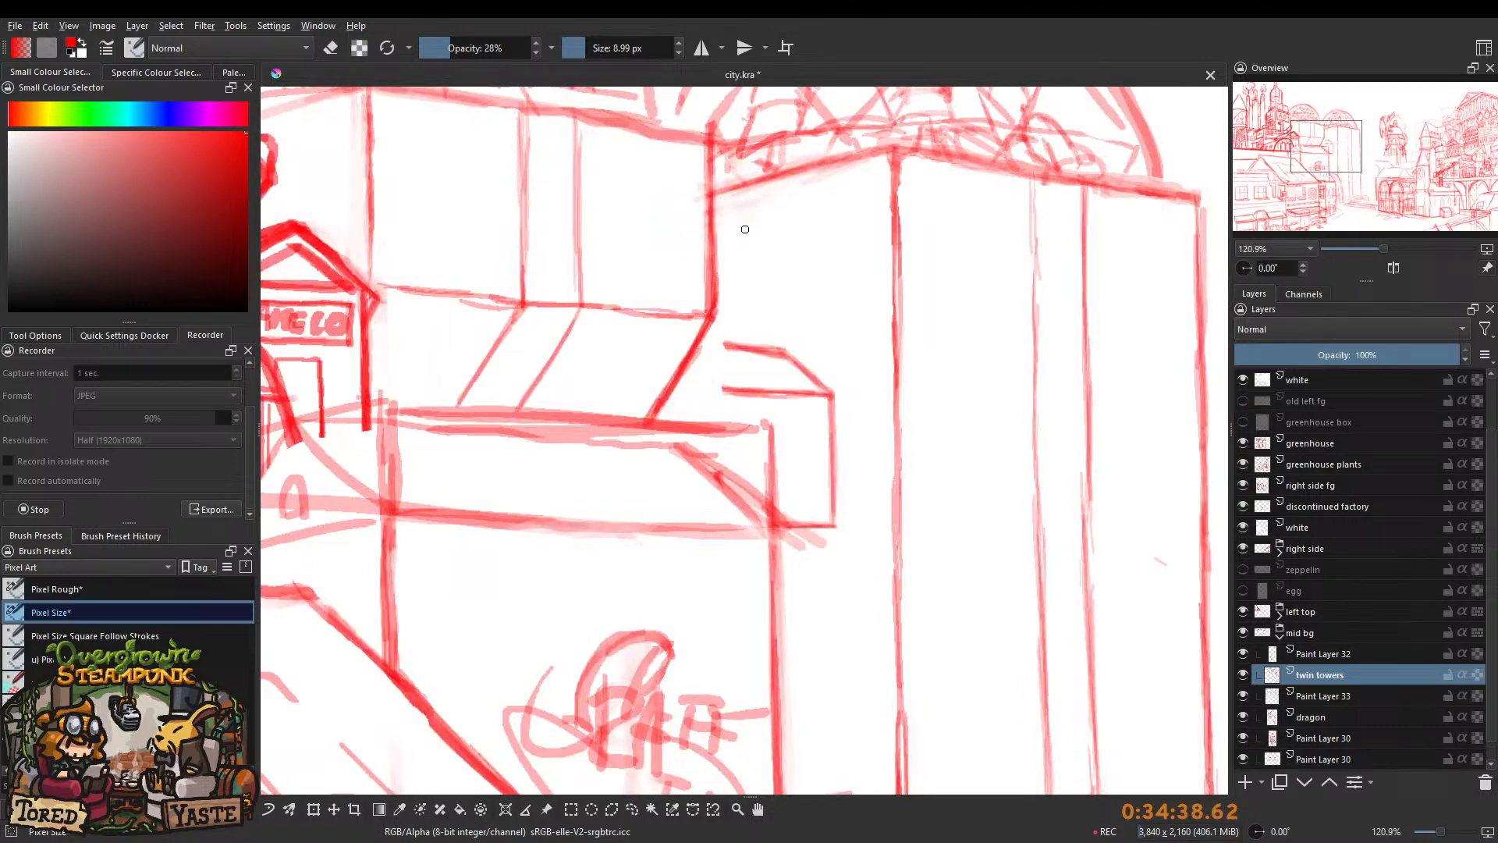
Retrace the farther tower's front corner edge and the long roof's upper edge with a brush of about 9 px at 28% opacity.
scroll(719, 281, down, 6)
key(e)
scroll(687, 289, up, 7)
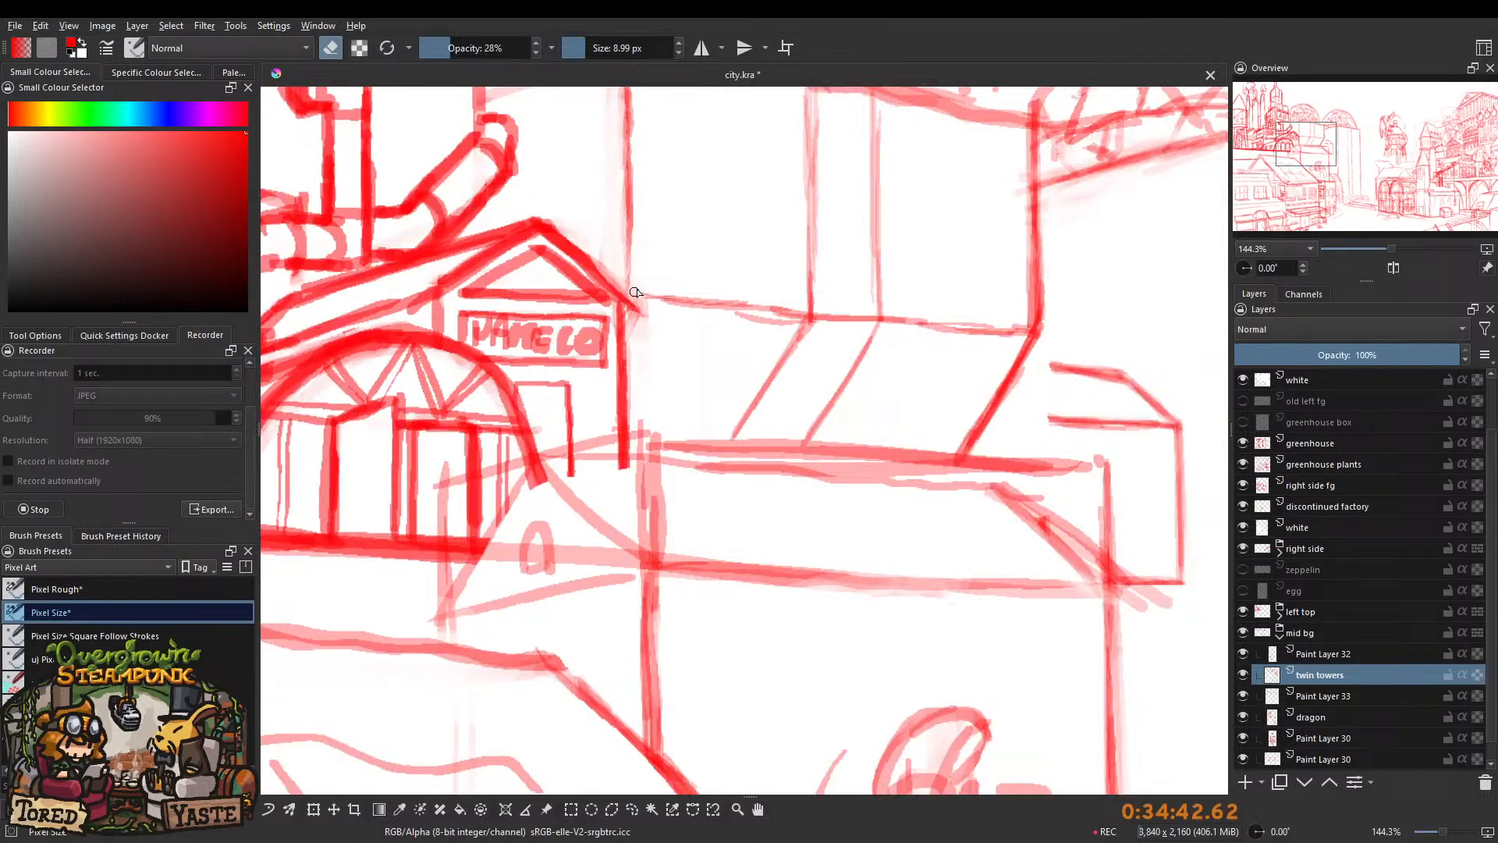
key(e)
drag(645, 267, 621, 403)
drag(615, 298, 619, 429)
drag(609, 207, 612, 293)
drag(623, 435, 800, 460)
drag(706, 449, 819, 472)
scroll(662, 371, down, 3)
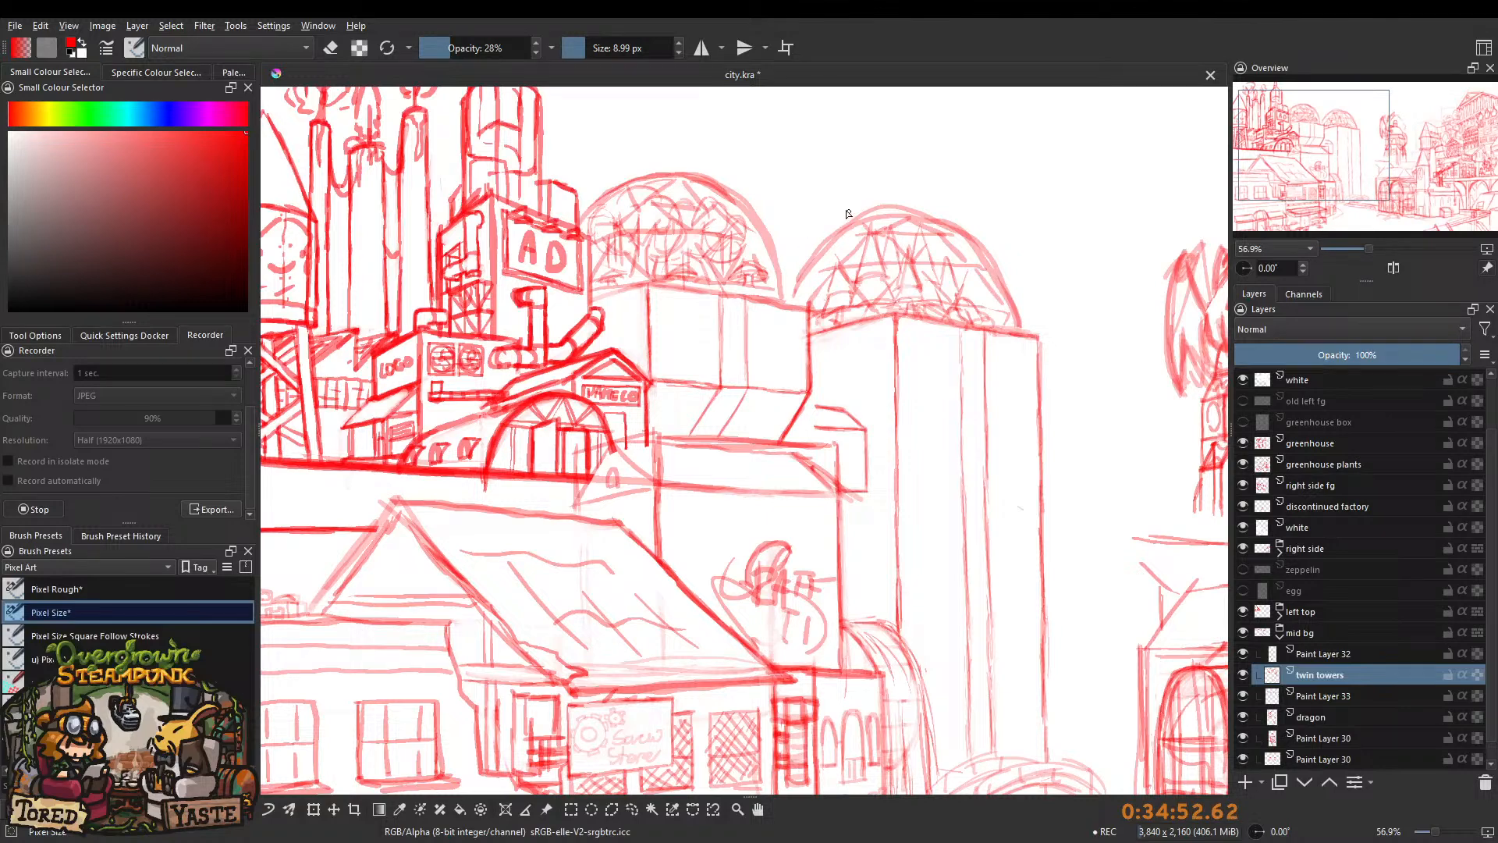
scroll(733, 402, down, 3)
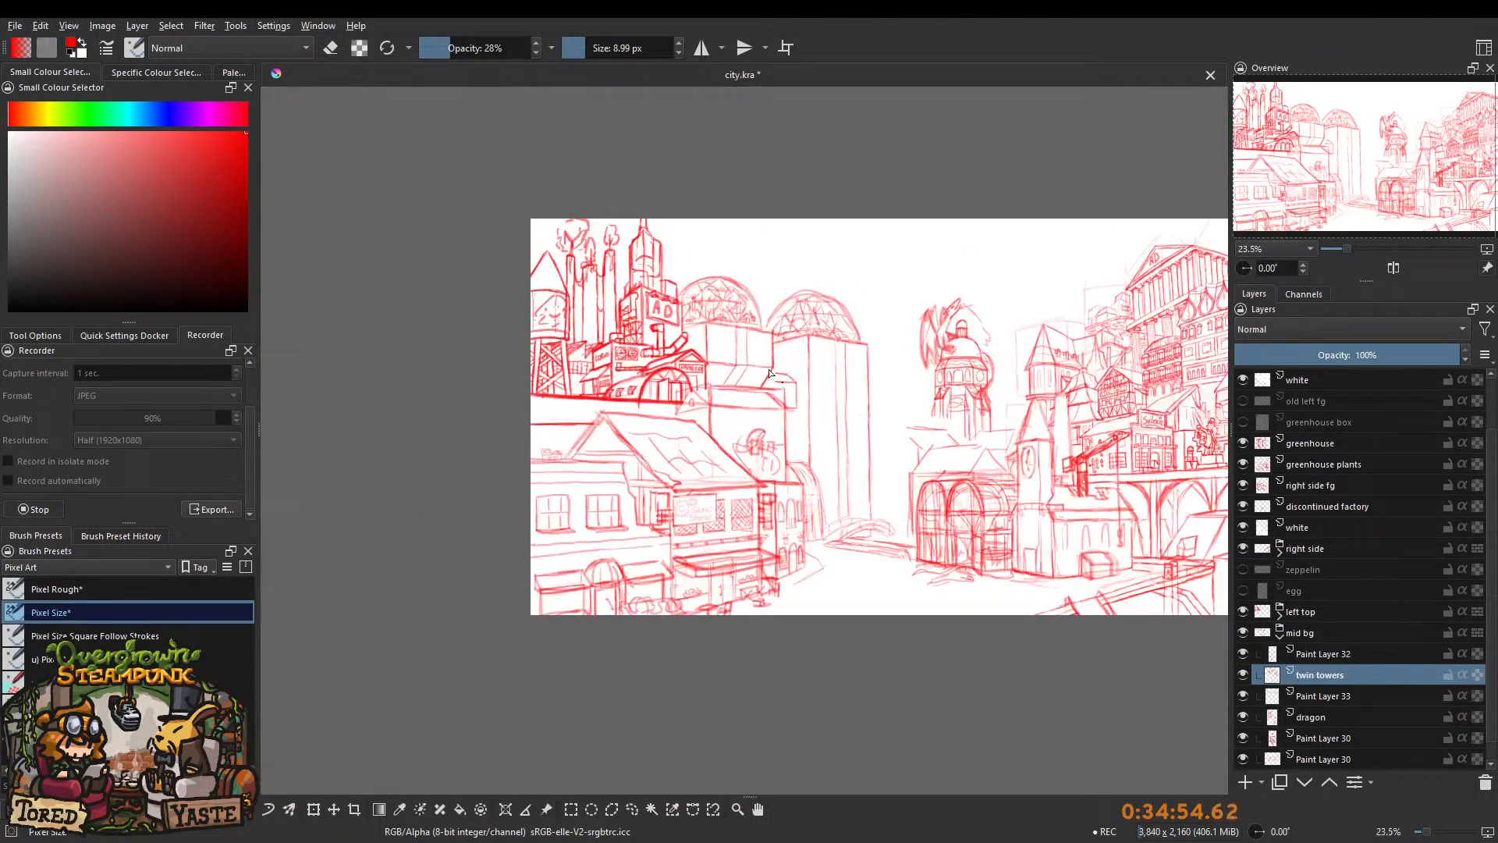
Erase the farther tower's horizontal line and the two inner diagonals below it with a 100% opacity eraser up to about 36 px wide.
scroll(754, 355, up, 8)
click(330, 47)
drag(442, 43, 615, 68)
drag(696, 315, 715, 314)
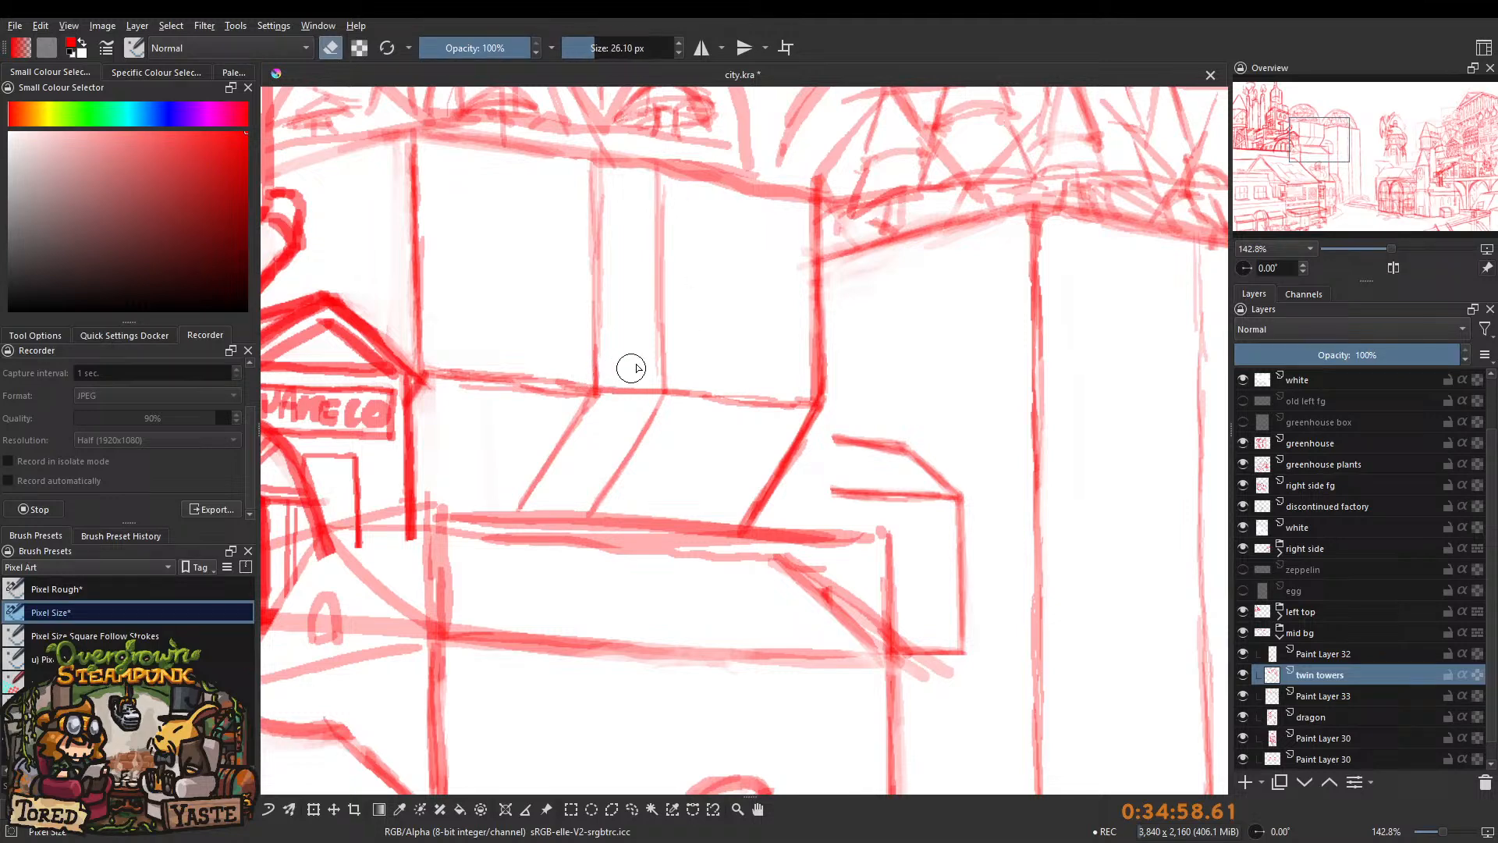
mouse_move(501, 351)
mouse_down()
mouse_move(453, 362)
mouse_move(446, 384)
mouse_move(793, 399)
mouse_up()
scroll(582, 374, down, 3)
mouse_move(572, 404)
mouse_down()
mouse_move(529, 471)
mouse_move(575, 499)
mouse_move(634, 414)
mouse_up()
Redraw the farther tower's horizontal line from the factory to its side edge with a brush of about 9 px at 29% opacity.
click(331, 48)
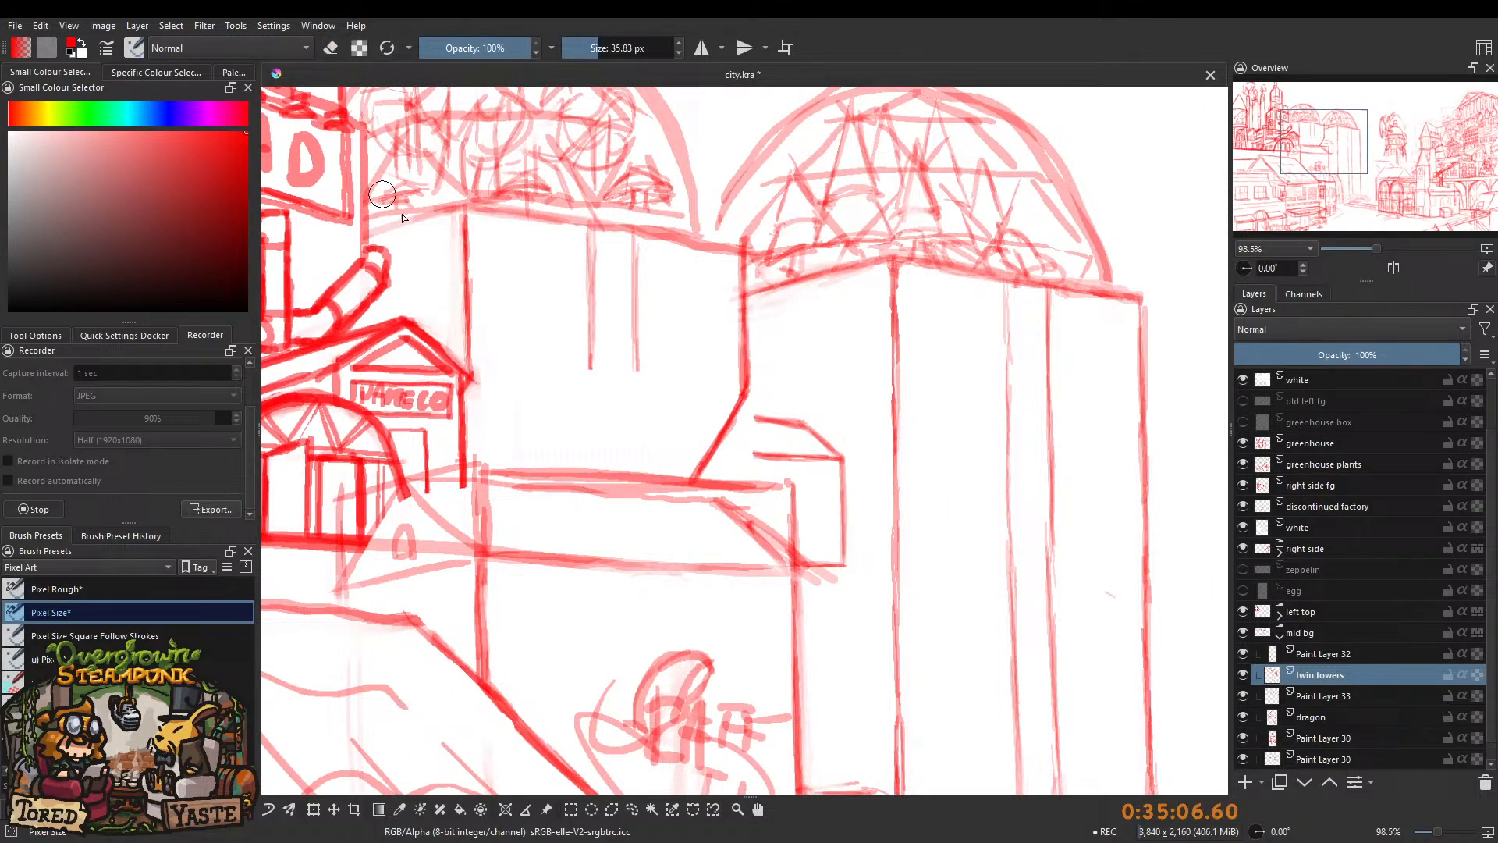
click(580, 48)
click(451, 48)
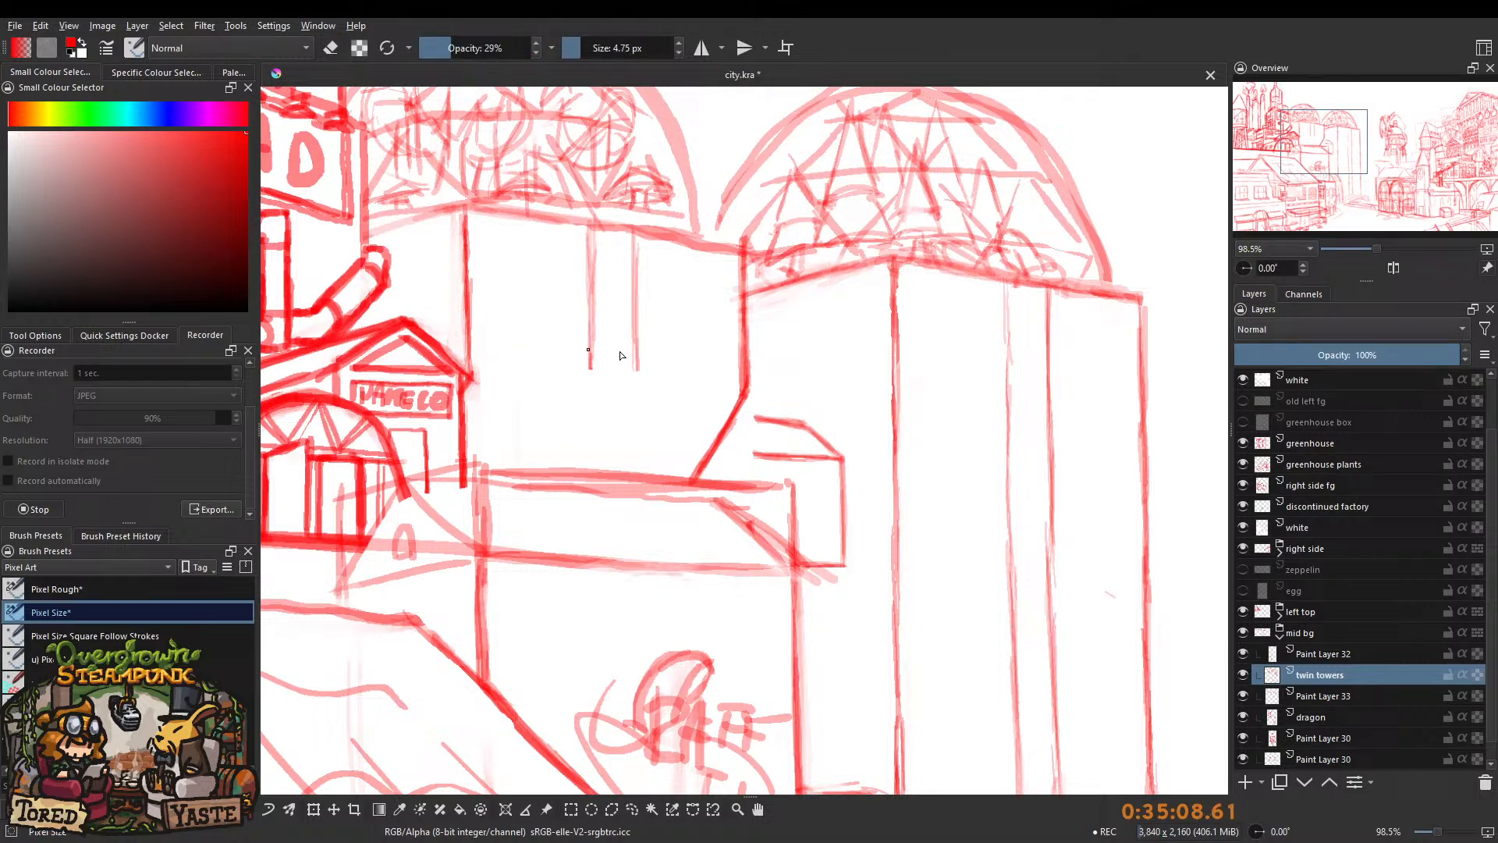
drag(483, 362, 606, 383)
key(ctrl+z)
drag(490, 366, 739, 391)
drag(525, 375, 754, 394)
mouse_move(577, 361)
mouse_down()
mouse_move(562, 358)
mouse_move(536, 493)
mouse_move(472, 395)
mouse_move(491, 479)
mouse_move(597, 369)
mouse_up()
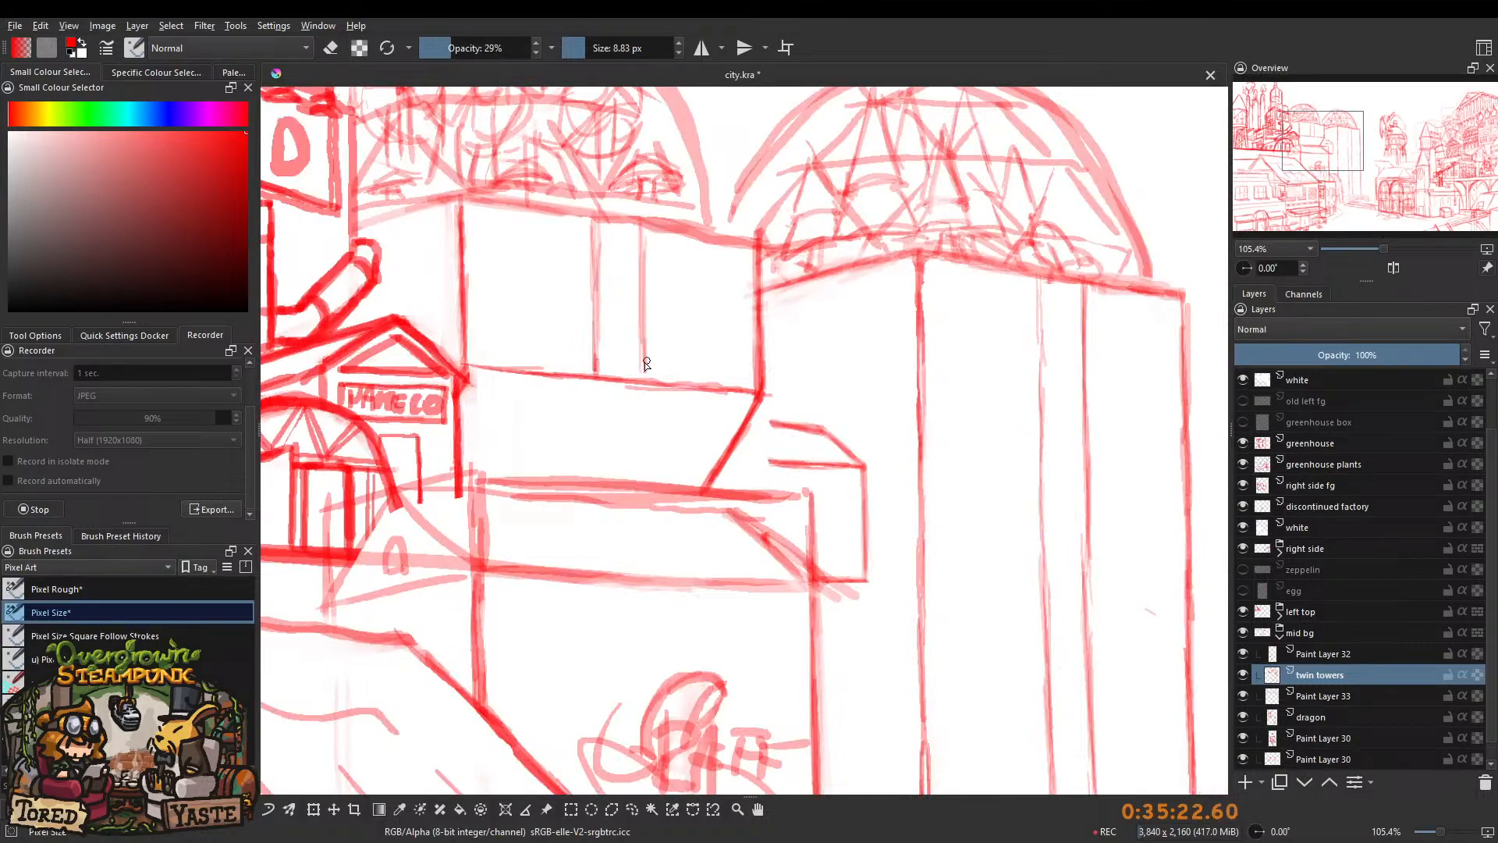
mouse_move(638, 303)
mouse_down()
mouse_move(588, 428)
mouse_move(564, 318)
mouse_move(605, 267)
mouse_move(595, 394)
mouse_move(610, 290)
mouse_move(688, 290)
mouse_move(598, 285)
mouse_move(873, 310)
mouse_up()
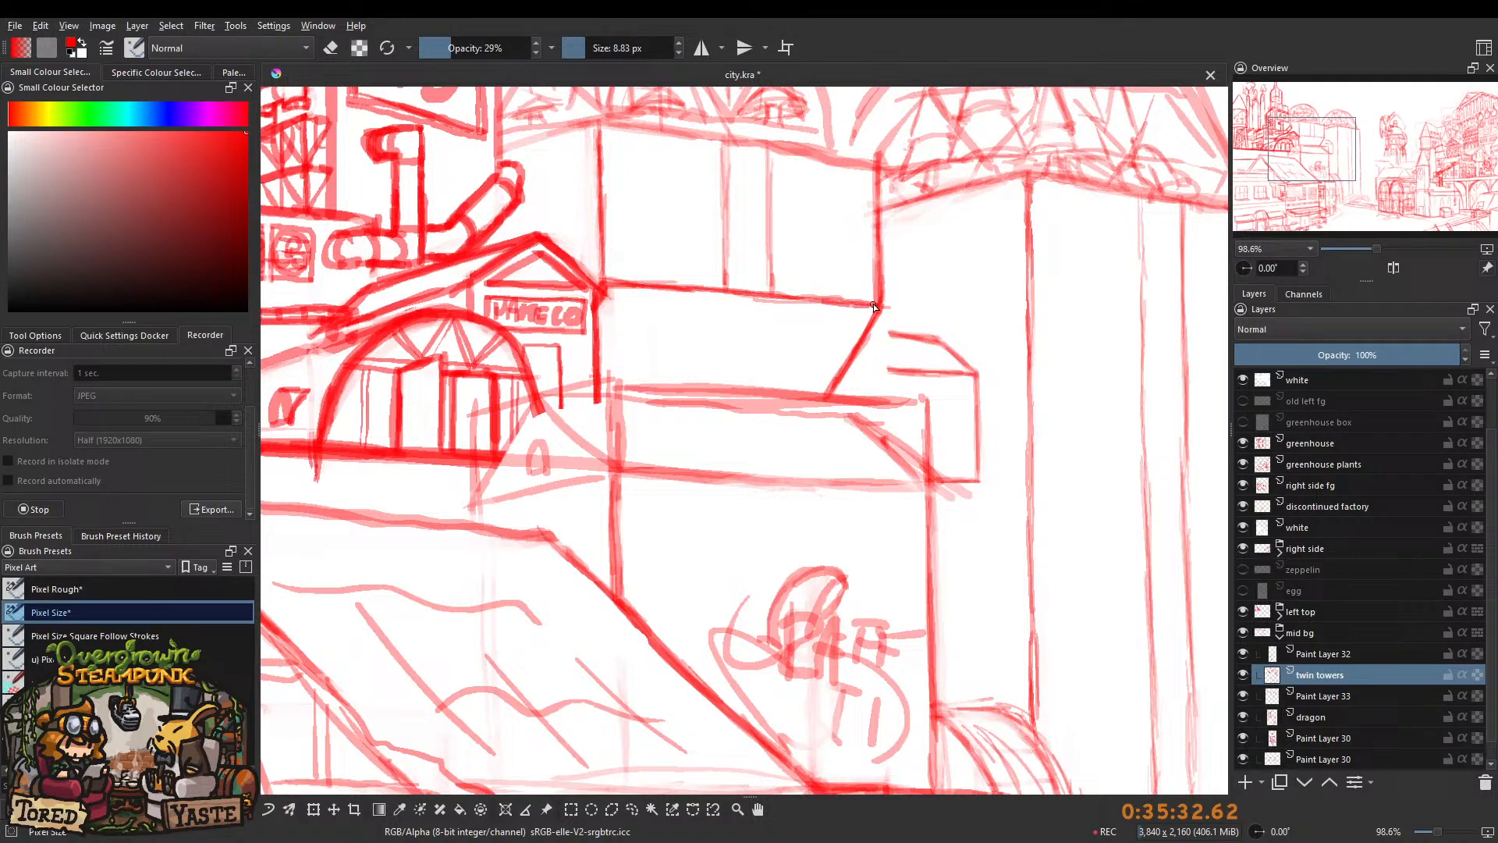
Try an inset outline inside the farther tower's slanted section, clearing it with a 100% opacity eraser about 22 px wide.
mouse_move(755, 272)
mouse_down()
mouse_move(725, 366)
mouse_move(624, 312)
mouse_move(590, 341)
mouse_move(657, 306)
mouse_move(849, 328)
mouse_up()
mouse_move(795, 400)
mouse_down()
mouse_move(713, 448)
mouse_move(799, 224)
mouse_up()
key(e)
mouse_move(764, 272)
mouse_down()
mouse_move(907, 284)
mouse_move(772, 274)
mouse_up()
drag(925, 279, 696, 271)
drag(807, 273, 642, 271)
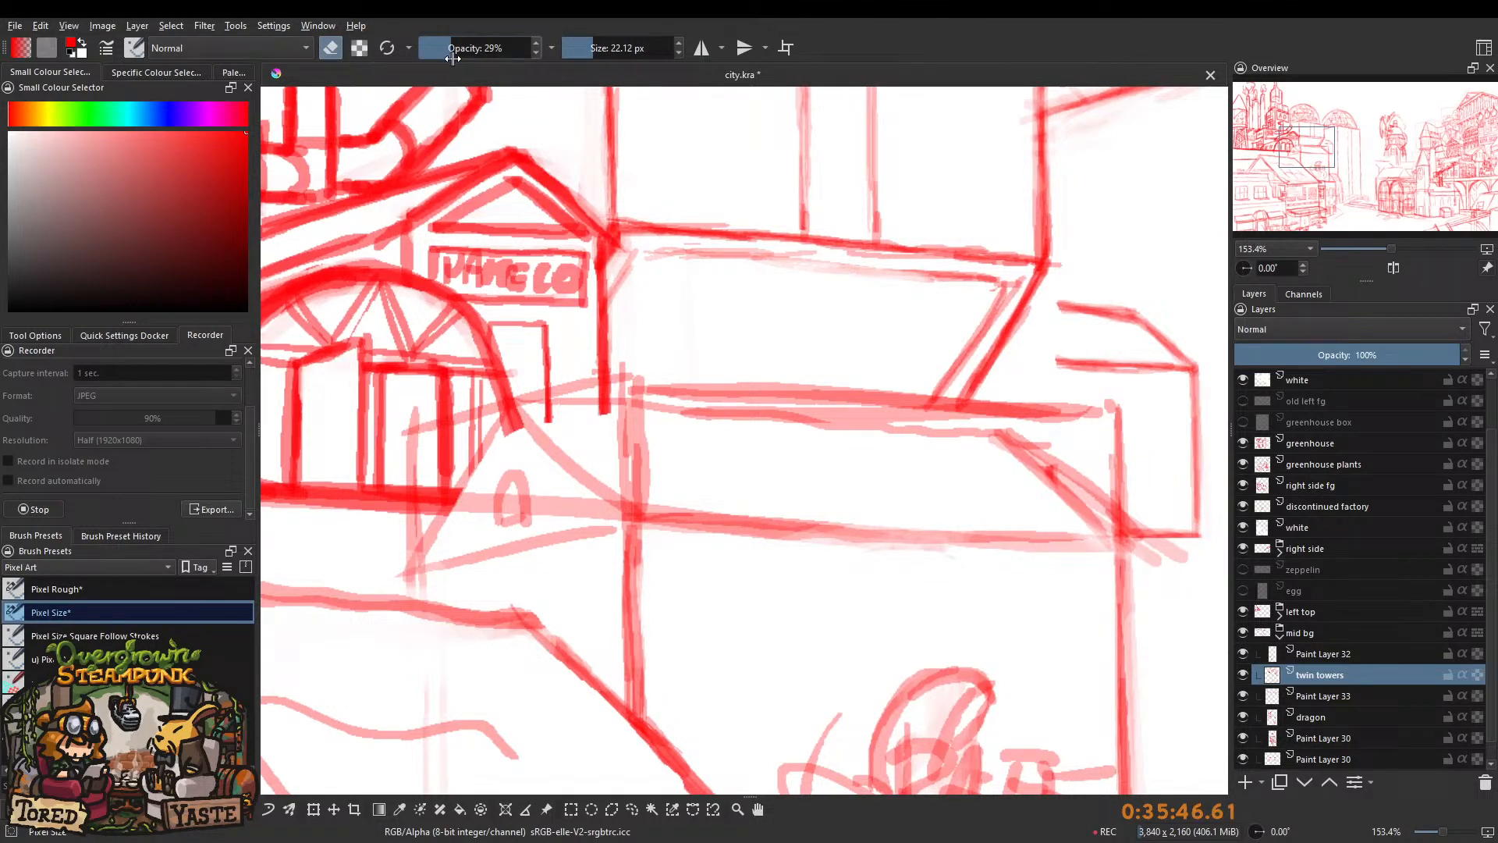
click(331, 49)
mouse_move(629, 269)
mouse_down()
mouse_move(616, 298)
mouse_move(630, 275)
mouse_move(682, 267)
mouse_move(986, 271)
mouse_move(996, 294)
mouse_move(946, 377)
mouse_move(936, 301)
mouse_up()
key(e)
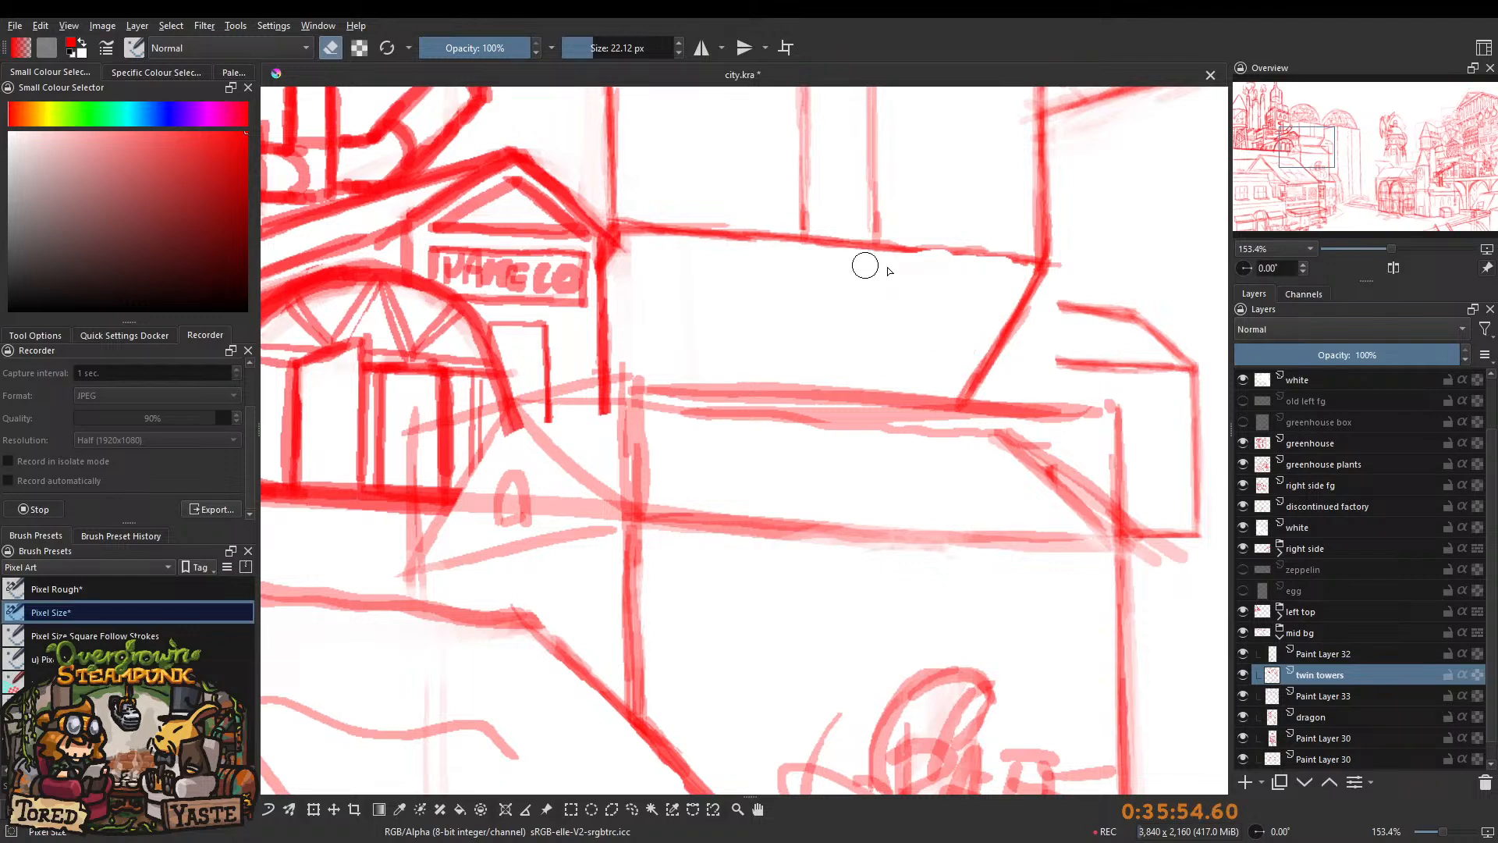
Sketch a receding edge and a vertical line inside the farther tower's slanted section with a brush of about 9 px at 16% opacity.
click(332, 47)
click(437, 48)
drag(437, 47, 436, 47)
mouse_move(714, 316)
mouse_down()
mouse_move(694, 318)
mouse_move(849, 242)
mouse_move(725, 305)
mouse_move(741, 270)
mouse_up()
mouse_move(822, 269)
mouse_down()
mouse_move(908, 277)
mouse_move(843, 298)
mouse_up()
mouse_move(925, 277)
mouse_down()
mouse_move(833, 299)
mouse_move(837, 359)
mouse_up()
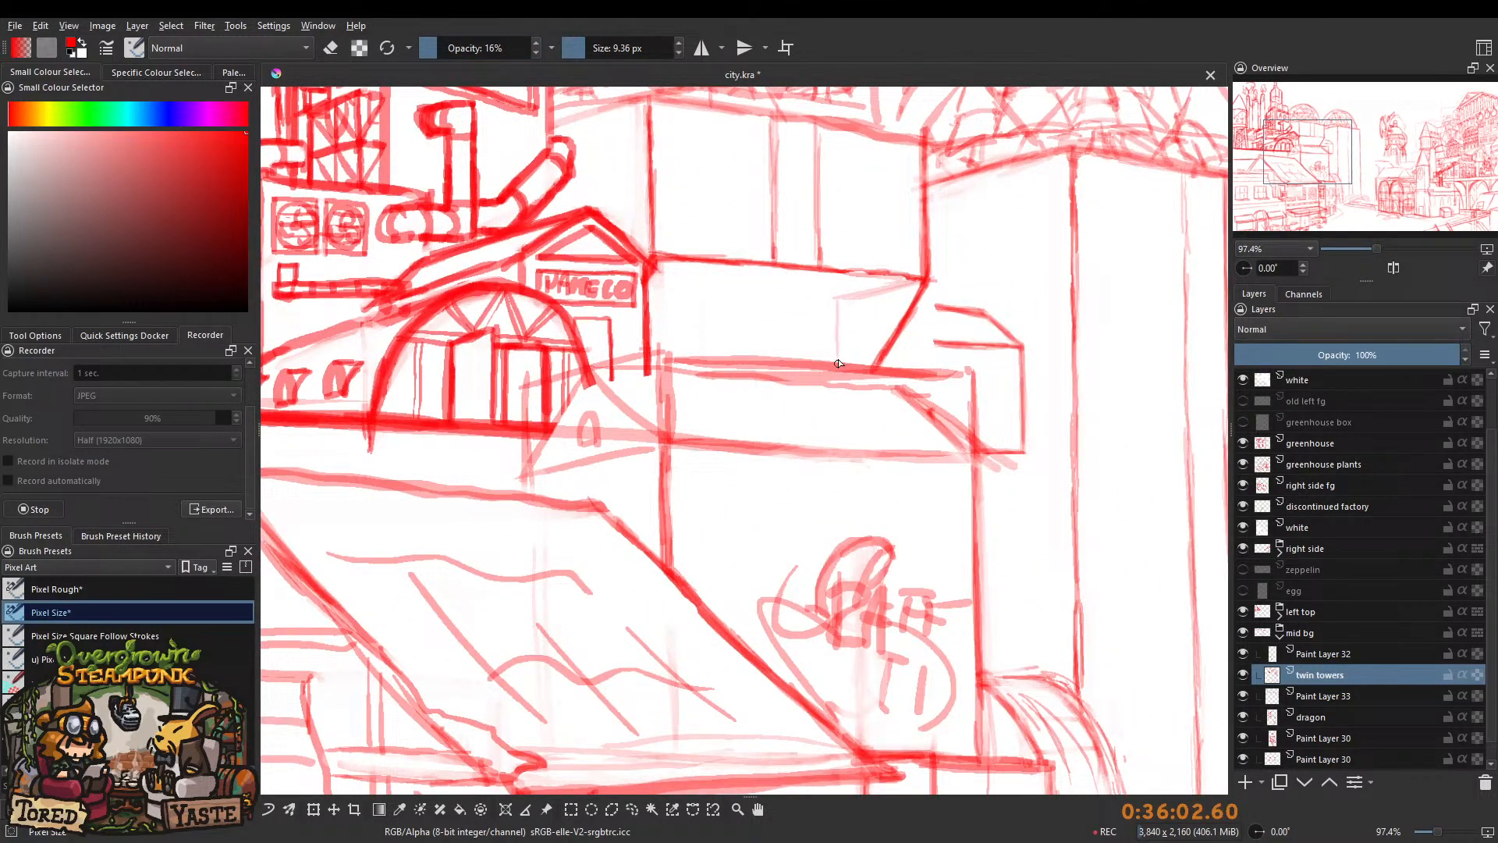
drag(837, 286, 834, 359)
Try several horizontal strokes from the inner vertical line across to the factory, undoing the rejected ones.
drag(714, 286, 745, 290)
mouse_move(653, 281)
mouse_down()
mouse_move(844, 302)
mouse_move(650, 289)
mouse_up()
key(ctrl+z)
key(ctrl+z)
key(ctrl+z)
key(ctrl+z)
mouse_move(812, 294)
mouse_down()
mouse_move(646, 281)
mouse_move(823, 336)
mouse_move(789, 297)
mouse_move(806, 295)
mouse_move(651, 287)
mouse_up()
key(ctrl+z)
key(ctrl+z)
mouse_move(727, 291)
mouse_down()
mouse_move(627, 290)
mouse_move(807, 297)
mouse_move(747, 323)
mouse_move(650, 291)
mouse_move(745, 292)
mouse_up()
key(ctrl+z)
key(ctrl+z)
key(ctrl+z)
mouse_move(651, 285)
mouse_down()
mouse_move(792, 297)
mouse_move(717, 353)
mouse_up()
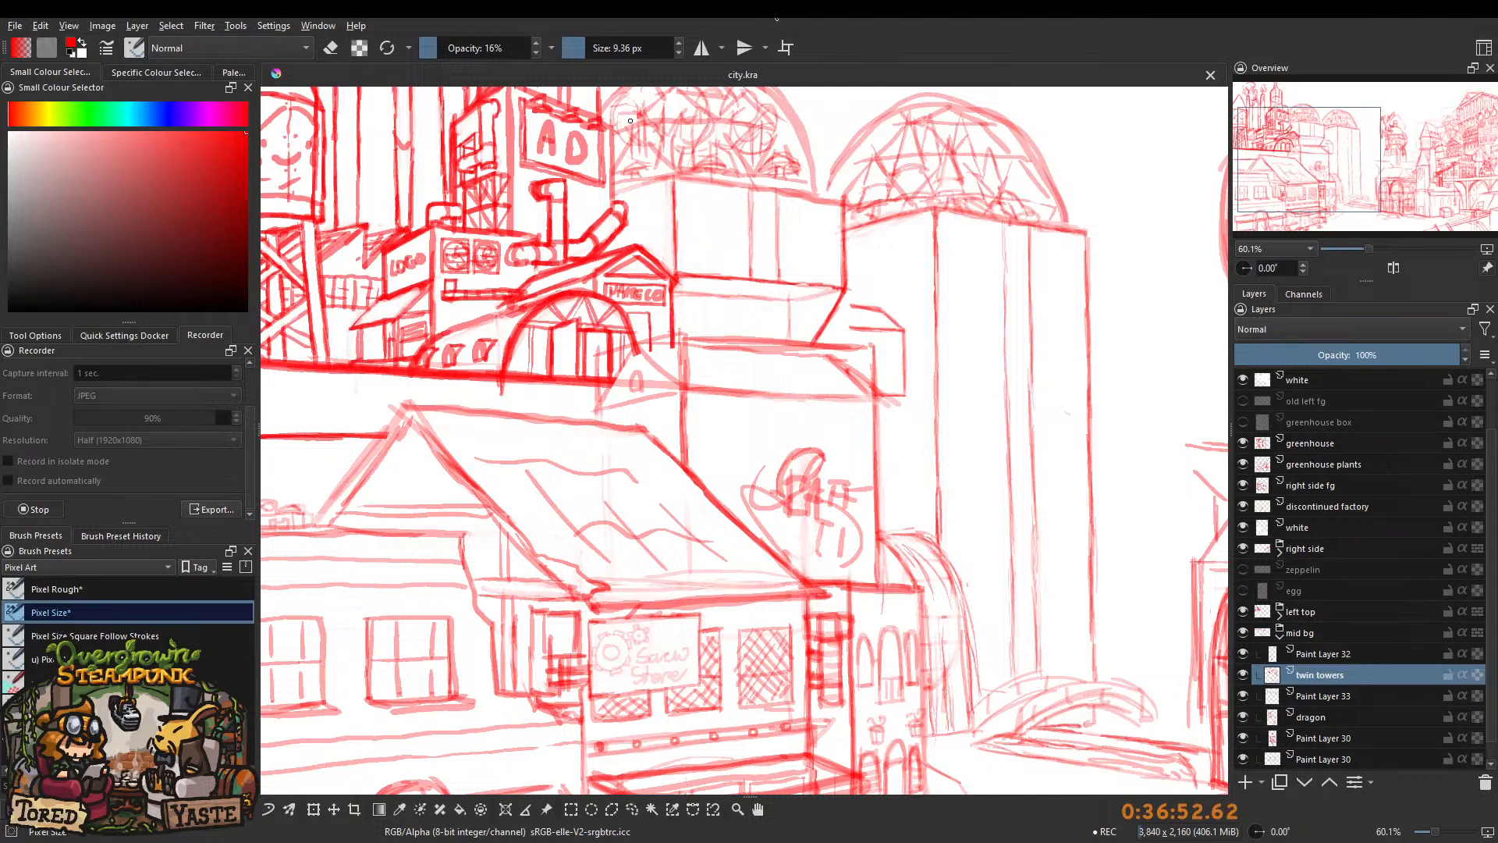
Lighten the faint inner lines of the farther tower's slanted section with the eraser at 16% opacity.
mouse_move(741, 299)
mouse_down()
mouse_move(714, 400)
mouse_move(783, 273)
mouse_up()
key(e)
drag(870, 317, 863, 324)
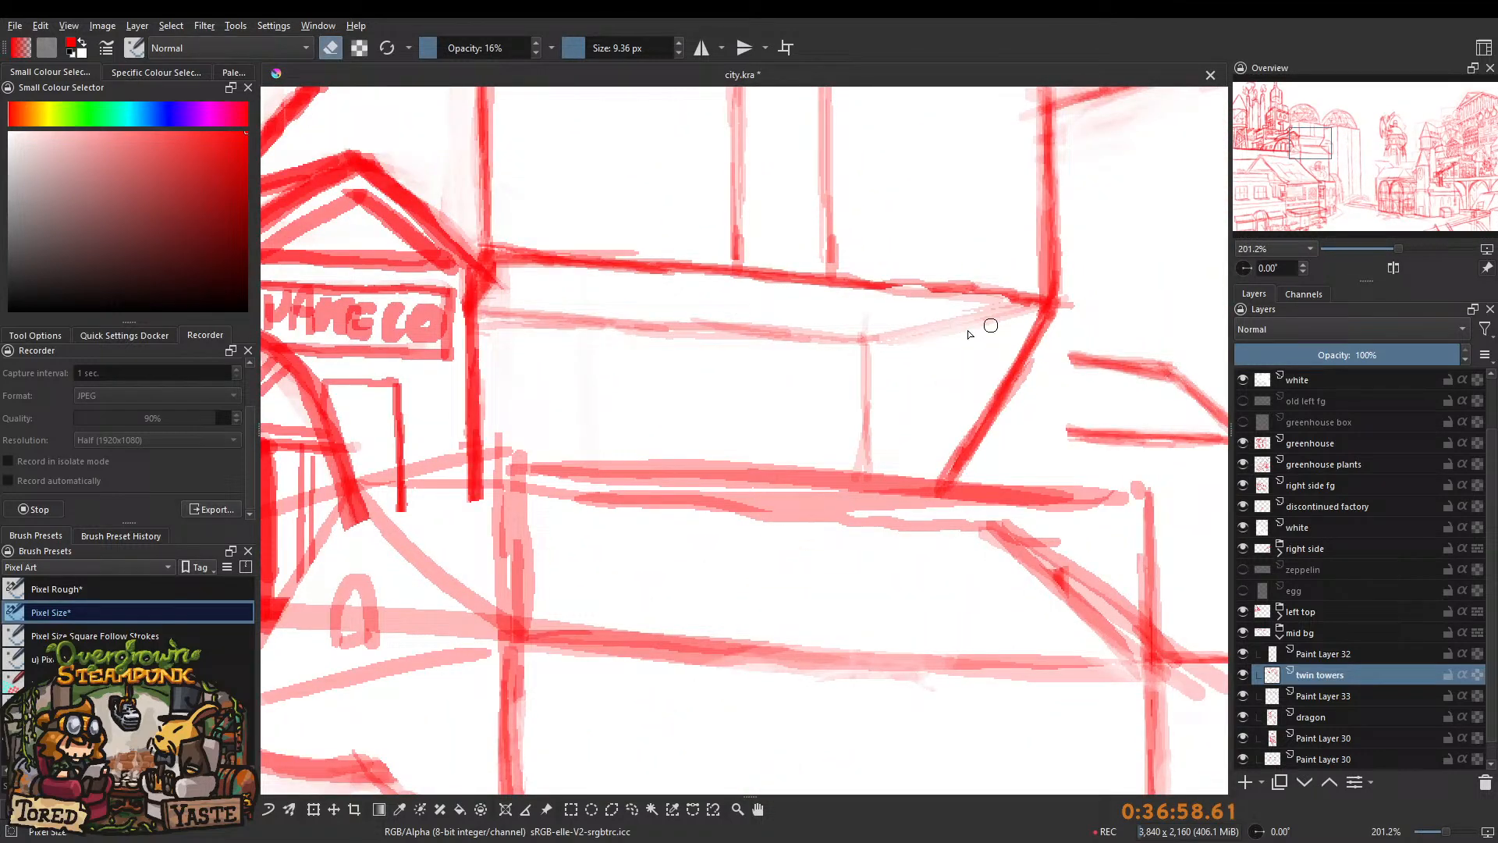
mouse_move(950, 286)
mouse_down()
mouse_move(923, 327)
mouse_move(829, 348)
mouse_move(749, 410)
mouse_up()
key(e)
drag(749, 409, 737, 358)
Erase the faint inner lines of the slanted section with a 100% opacity eraser about 42 px wide.
drag(445, 46, 536, 47)
click(338, 51)
mouse_move(745, 287)
mouse_down()
mouse_move(701, 325)
mouse_move(729, 324)
mouse_up()
mouse_move(746, 320)
mouse_down()
mouse_move(735, 364)
mouse_move(755, 333)
mouse_move(849, 305)
mouse_up()
drag(597, 320, 619, 321)
mouse_move(712, 327)
mouse_down()
mouse_move(504, 317)
mouse_move(501, 286)
mouse_up()
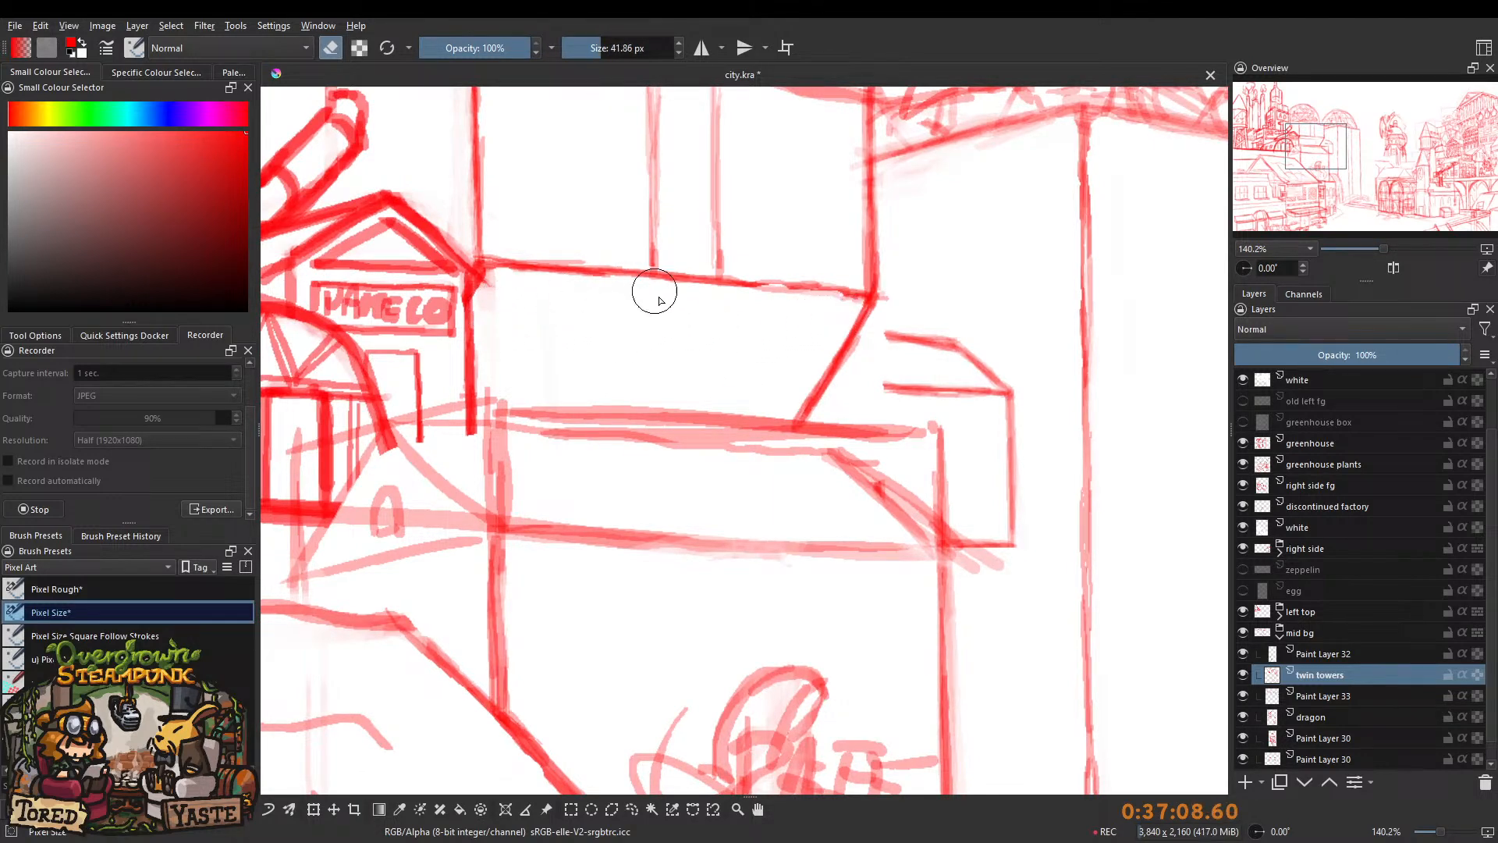
Draw a second line just inside the farther tower's side diagonal with a brush of about 8 px at 20% opacity.
key(e)
drag(172, 211, 248, 131)
click(442, 48)
drag(862, 331, 849, 307)
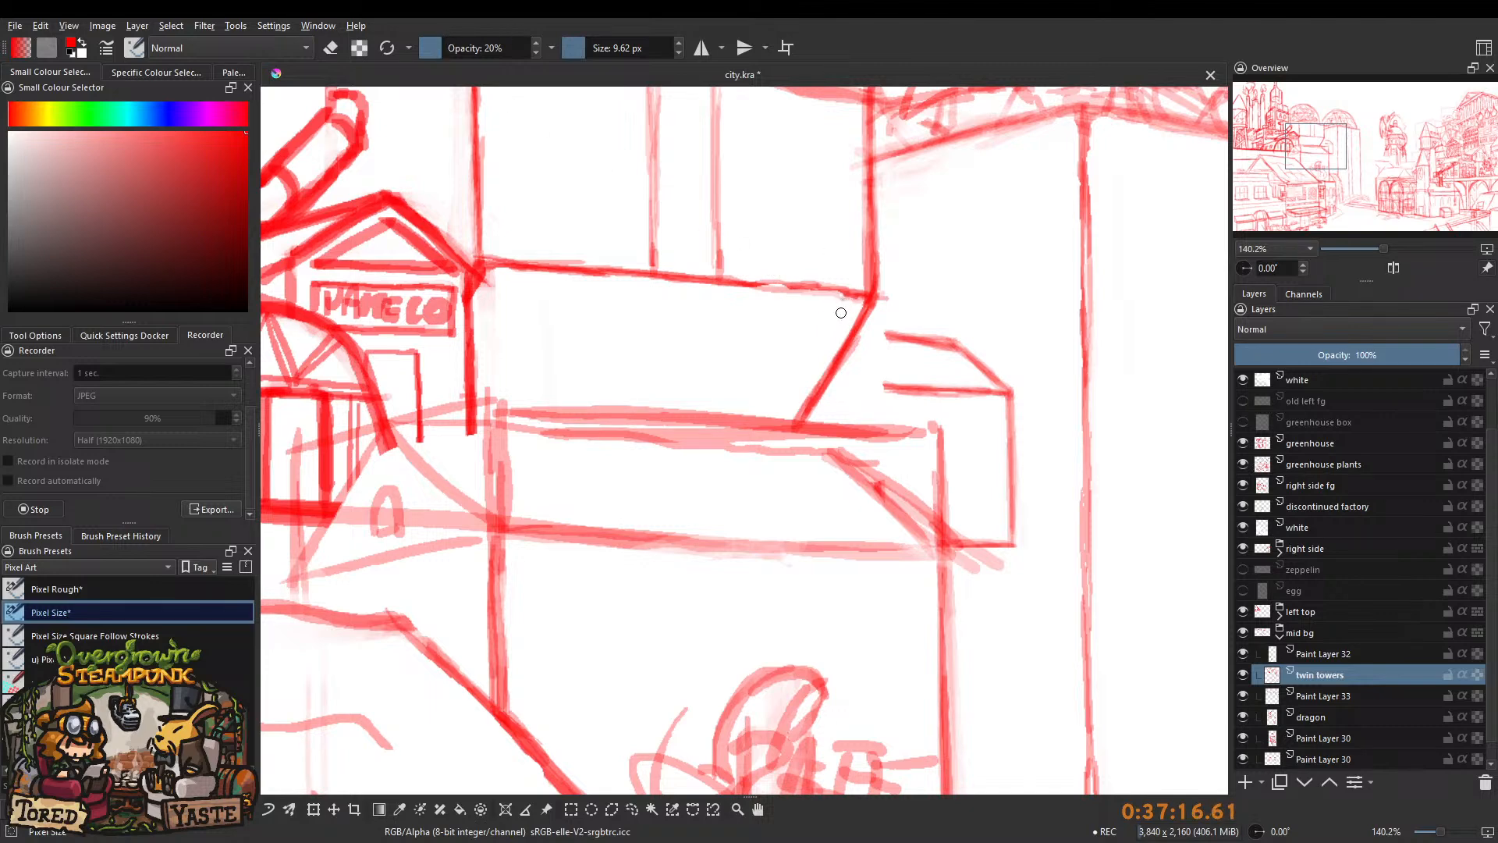
drag(851, 297, 780, 416)
drag(824, 342, 782, 414)
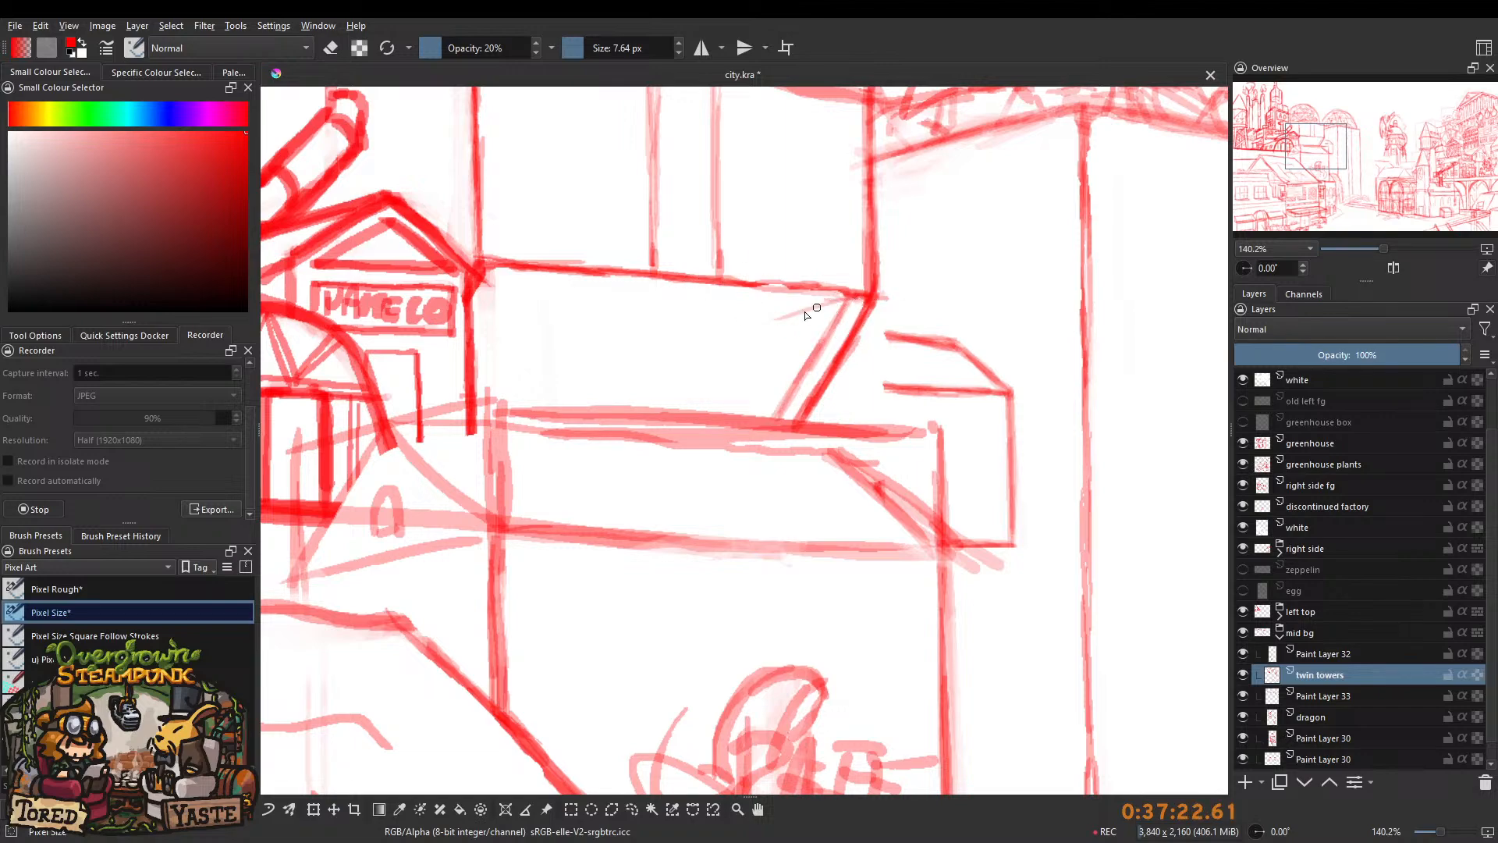
scroll(665, 385, down, 5)
scroll(765, 244, up, 5)
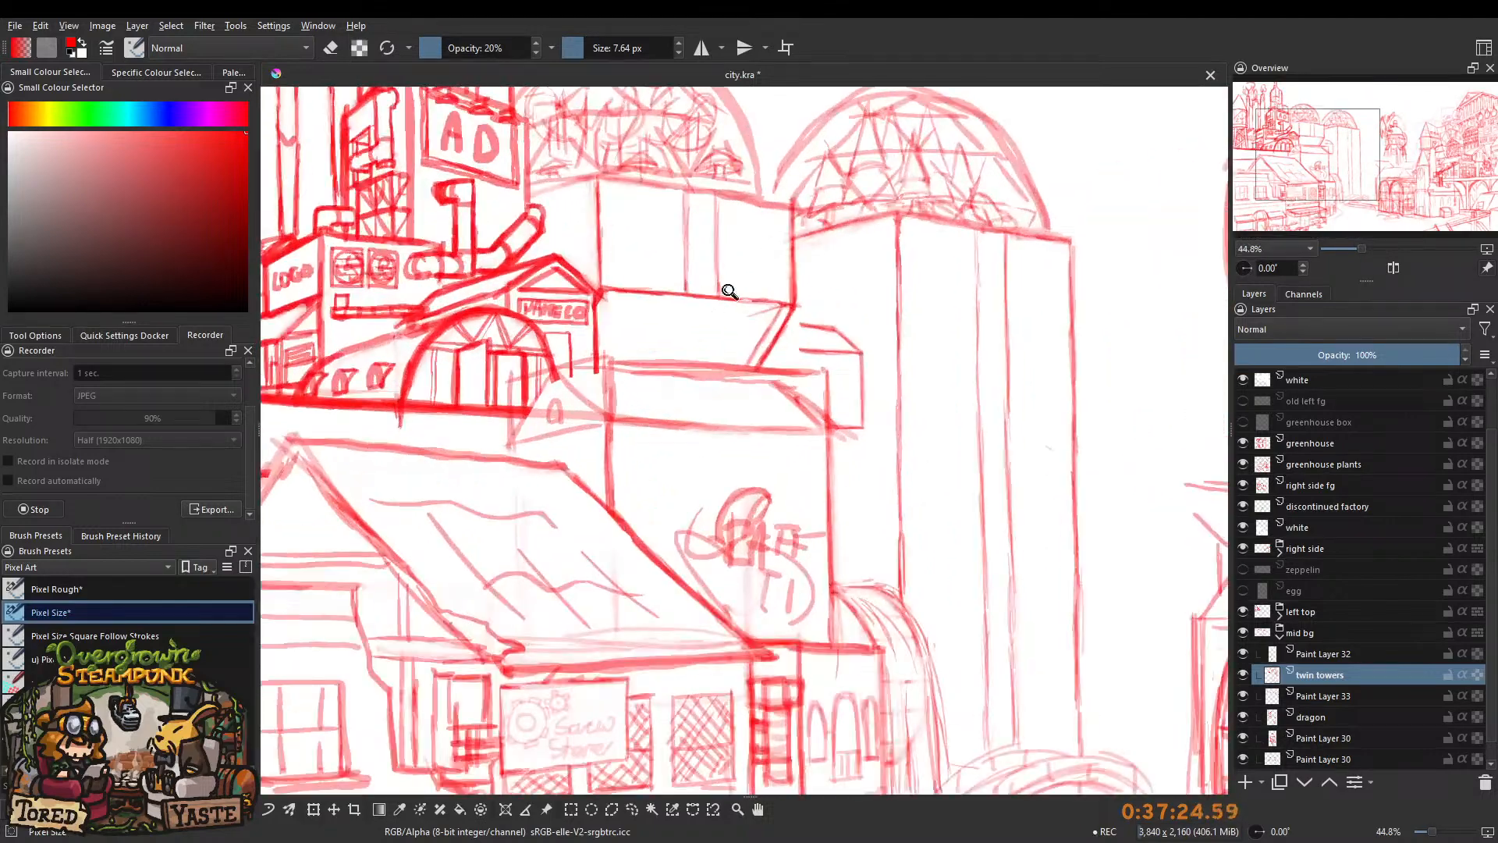
Draw a receding edge inward from the farther tower's side corner and a vertical line from its end down to the long roof.
drag(772, 316, 767, 398)
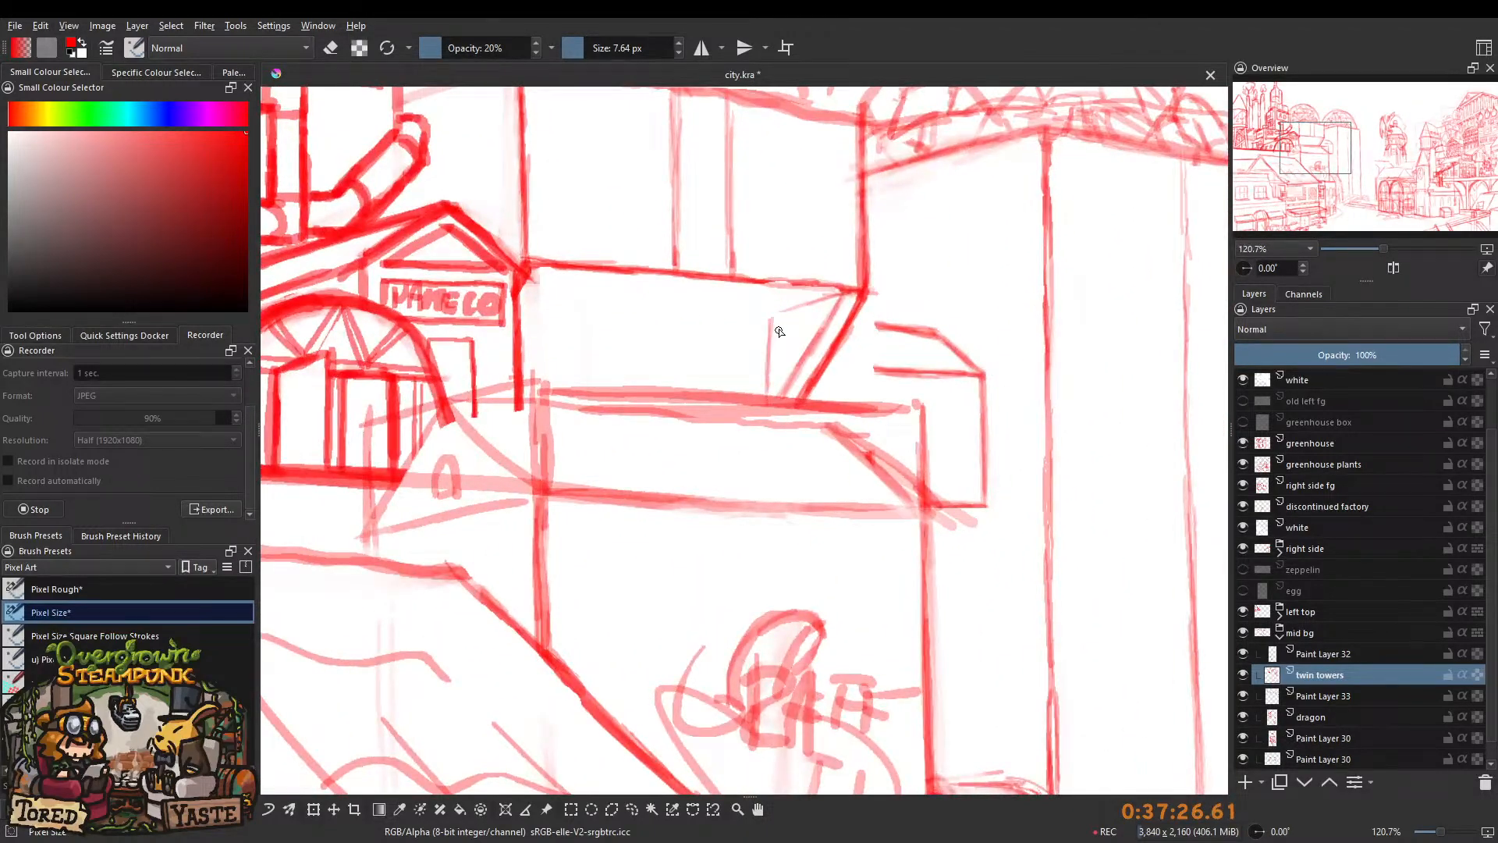
scroll(757, 301, down, 4)
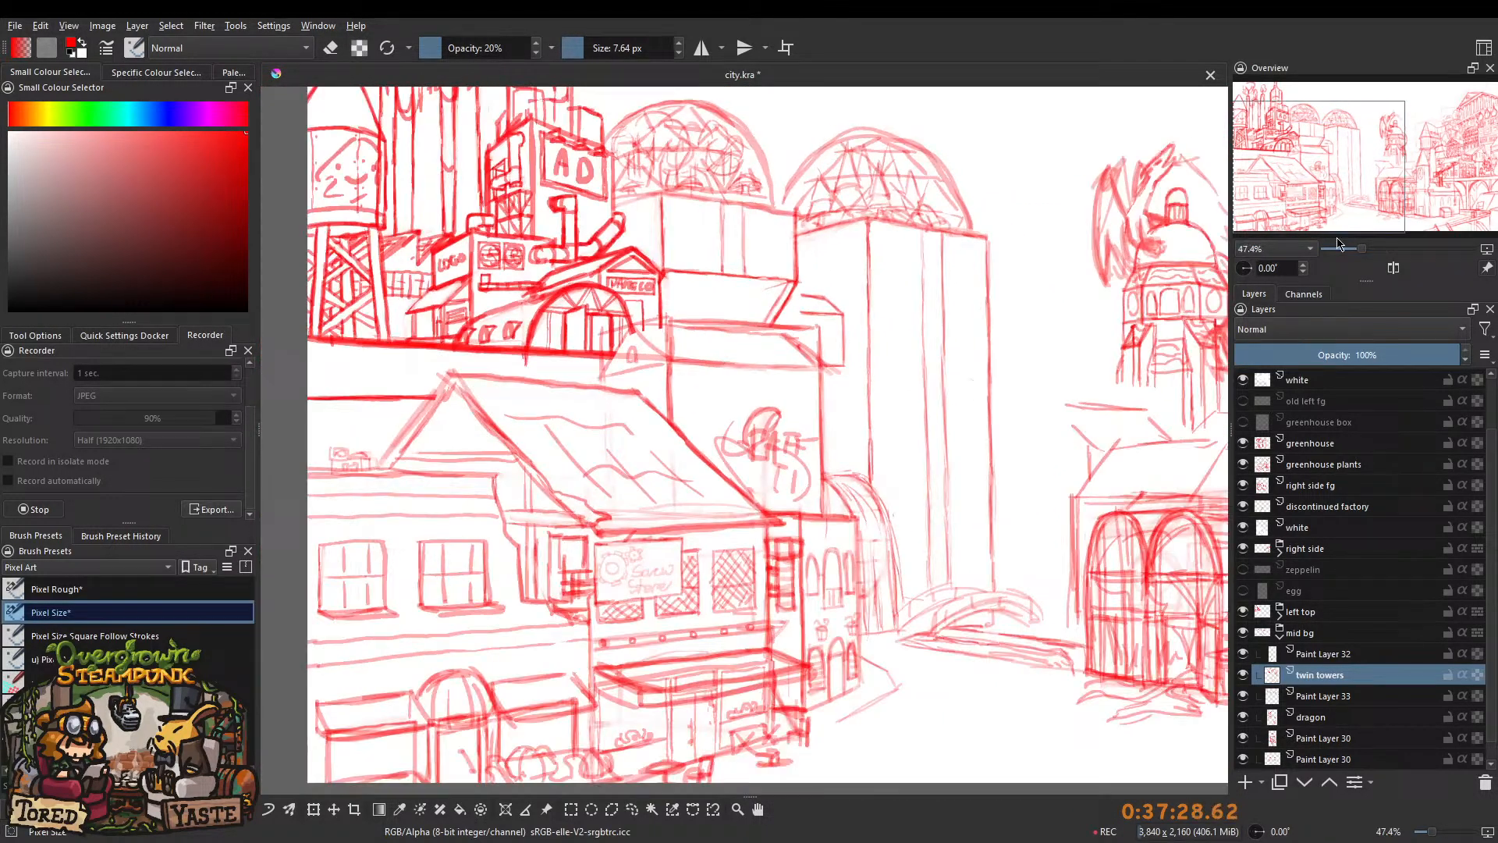
scroll(755, 301, up, 4)
mouse_move(805, 284)
mouse_down()
mouse_move(755, 300)
mouse_move(745, 405)
mouse_up()
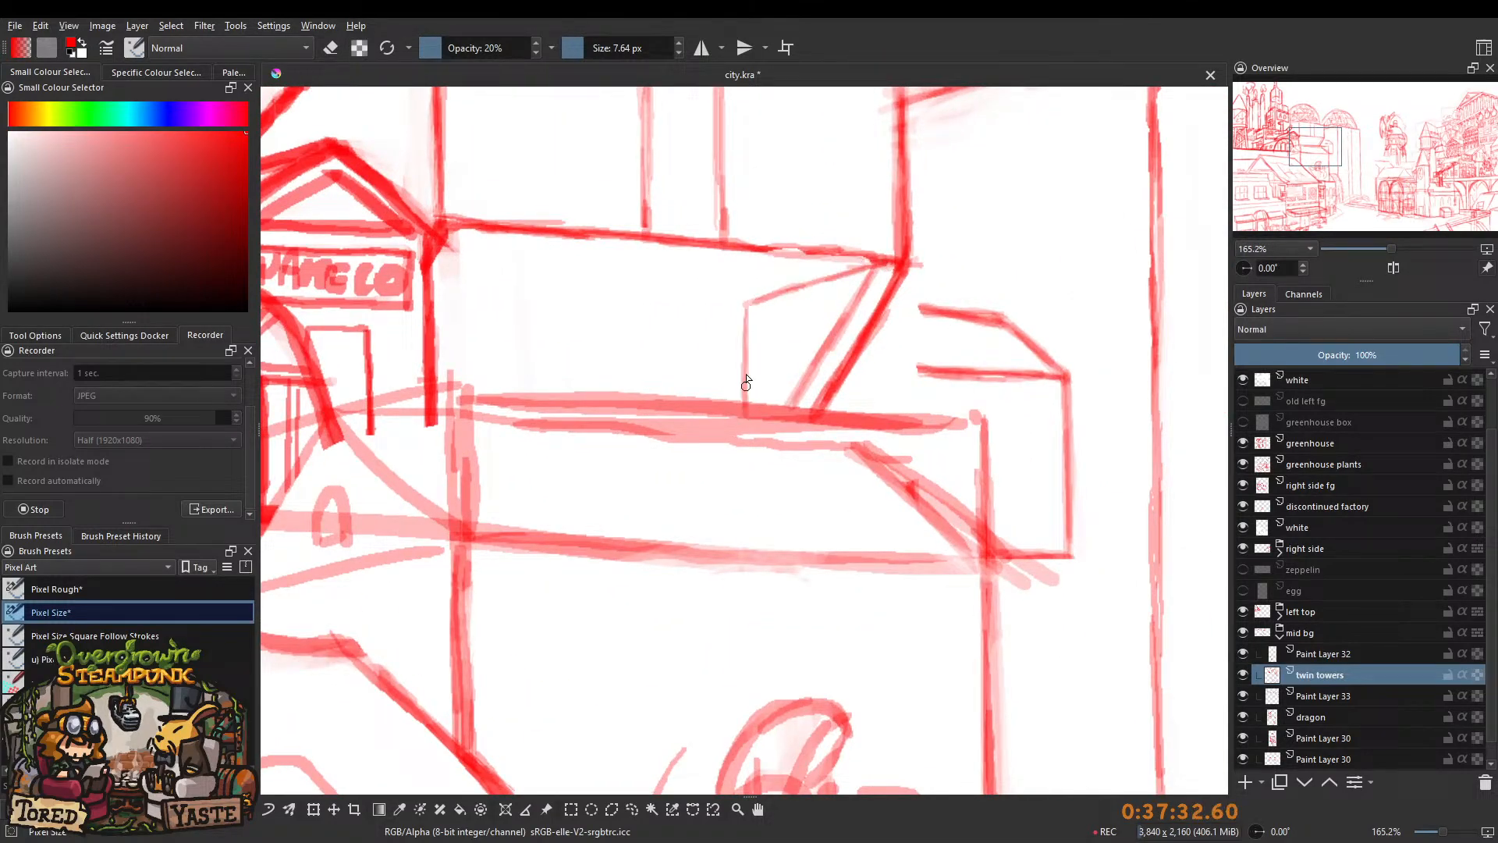
scroll(730, 278, down, 4)
scroll(581, 260, up, 4)
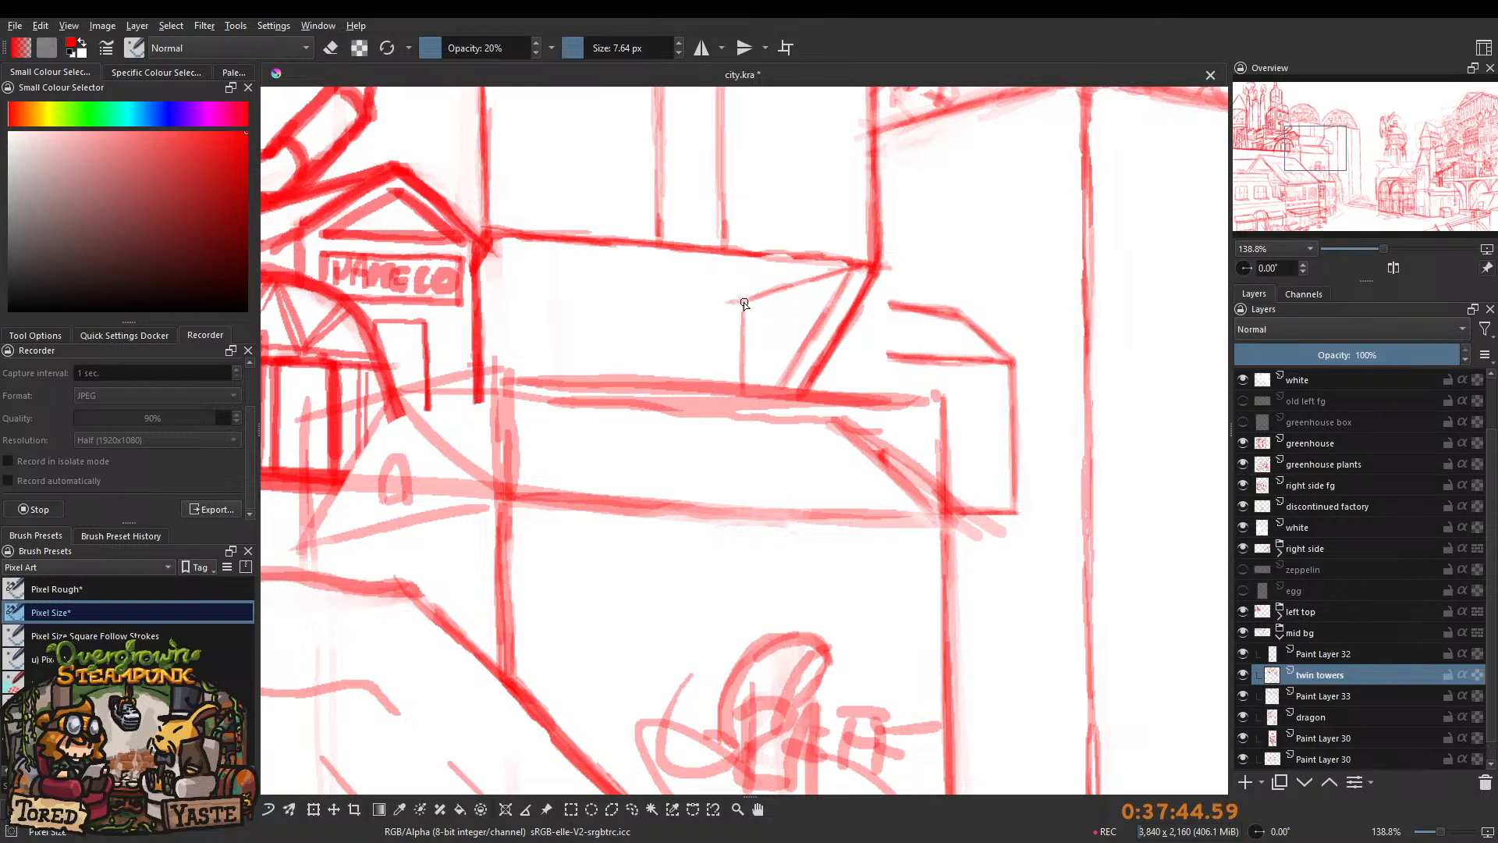
Draw a horizontal line from the top of the inner vertical line across the farther tower to the factory.
drag(737, 306, 492, 295)
mouse_move(589, 299)
mouse_down()
mouse_move(469, 303)
mouse_move(542, 304)
mouse_move(477, 290)
mouse_move(575, 294)
mouse_move(486, 293)
mouse_up()
drag(668, 298, 490, 295)
drag(623, 235, 559, 434)
mouse_move(611, 229)
mouse_down()
mouse_move(601, 270)
mouse_move(669, 308)
mouse_move(557, 286)
mouse_up()
key(e)
key(e)
Reinforce the inner lines of the farther tower's recessed section and save the document.
drag(552, 284, 673, 291)
mouse_move(614, 287)
mouse_down()
mouse_move(695, 294)
mouse_move(696, 329)
mouse_up()
drag(791, 219, 730, 254)
mouse_move(581, 320)
mouse_down()
mouse_move(591, 311)
mouse_move(579, 429)
mouse_up()
mouse_move(648, 312)
mouse_down()
mouse_move(569, 432)
mouse_move(651, 319)
mouse_move(578, 425)
mouse_up()
mouse_move(666, 281)
mouse_down()
mouse_move(588, 485)
mouse_move(683, 324)
mouse_move(539, 530)
mouse_up()
key(ctrl+s)
Sketch an upright capsule with a rounded top in the open sky between the nearer tower and the dragon's tower at 20% opacity.
drag(620, 508, 614, 392)
drag(611, 473, 614, 331)
mouse_move(611, 372)
mouse_down()
mouse_move(618, 306)
mouse_move(610, 344)
mouse_move(645, 324)
mouse_move(705, 331)
mouse_up()
drag(618, 316, 706, 329)
mouse_move(611, 347)
mouse_down()
mouse_move(693, 329)
mouse_move(697, 295)
mouse_move(702, 414)
mouse_up()
drag(701, 332, 709, 441)
scroll(619, 512, up, 3)
Add a base band with four dots across the bottom of the capsule.
mouse_move(597, 428)
mouse_down()
mouse_move(819, 421)
mouse_move(581, 427)
mouse_up()
drag(606, 350, 802, 348)
mouse_move(791, 350)
mouse_down()
mouse_move(655, 364)
mouse_move(614, 352)
mouse_up()
drag(616, 354, 794, 350)
drag(665, 280, 642, 346)
click(593, 458)
click(638, 462)
click(710, 465)
click(757, 457)
Strengthen the capsule's outline and add a small rounded pack to its side with a brush of about 11 px.
mouse_move(679, 336)
mouse_down()
mouse_move(673, 352)
mouse_move(600, 373)
mouse_up()
drag(716, 359, 747, 464)
mouse_move(685, 384)
mouse_down()
mouse_move(732, 475)
mouse_move(755, 464)
mouse_up()
scroll(656, 332, down, 3)
scroll(616, 320, up, 3)
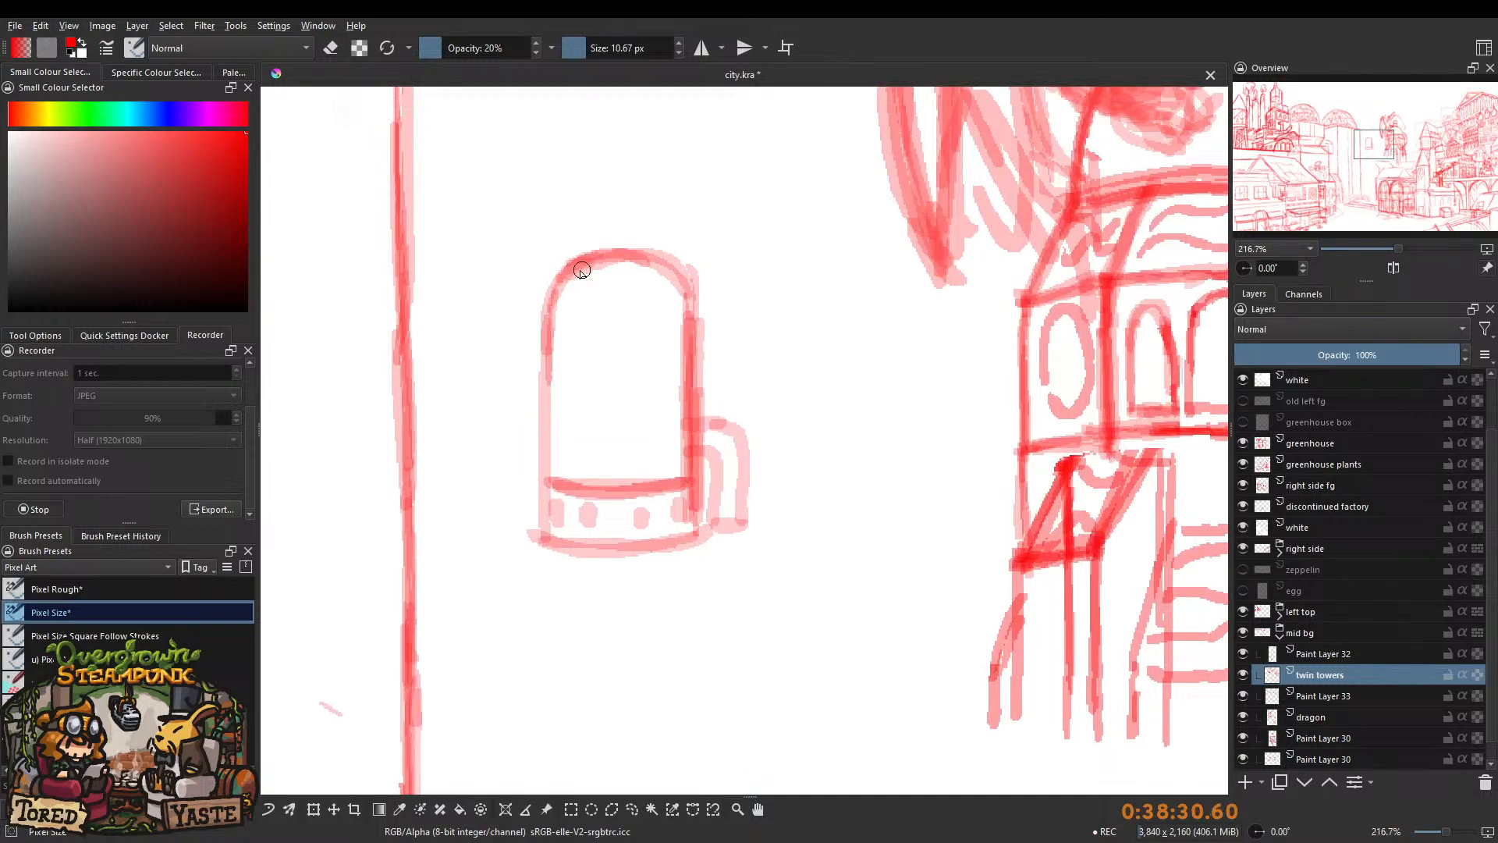
Erase the capsule sketch with a 100% opacity eraser about 69 px wide and save the document.
scroll(667, 256, down, 6)
scroll(685, 268, up, 2)
key(e)
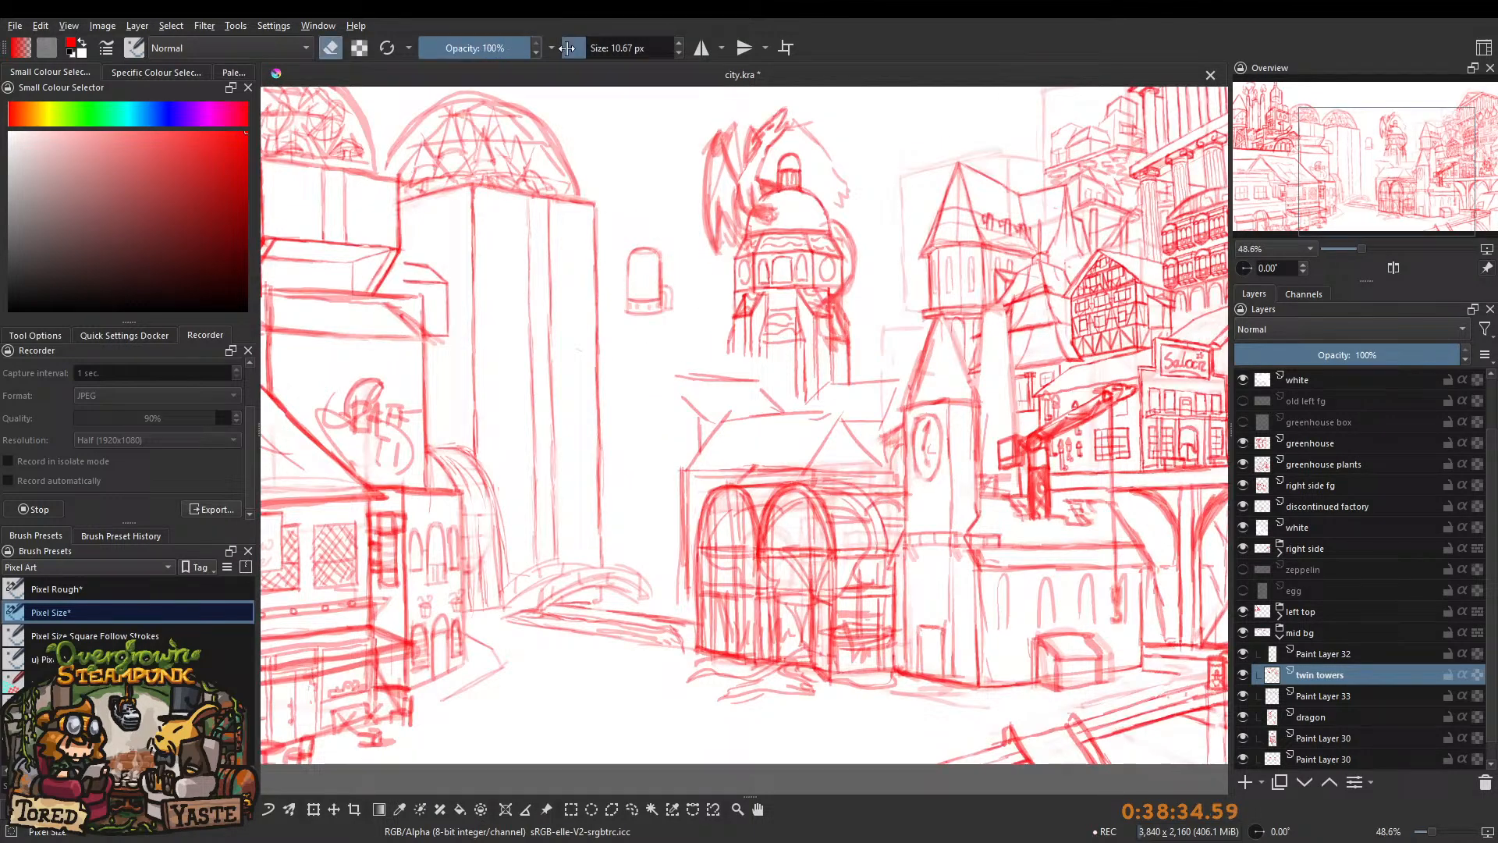
mouse_move(641, 297)
mouse_down()
mouse_move(632, 242)
mouse_move(669, 312)
mouse_up()
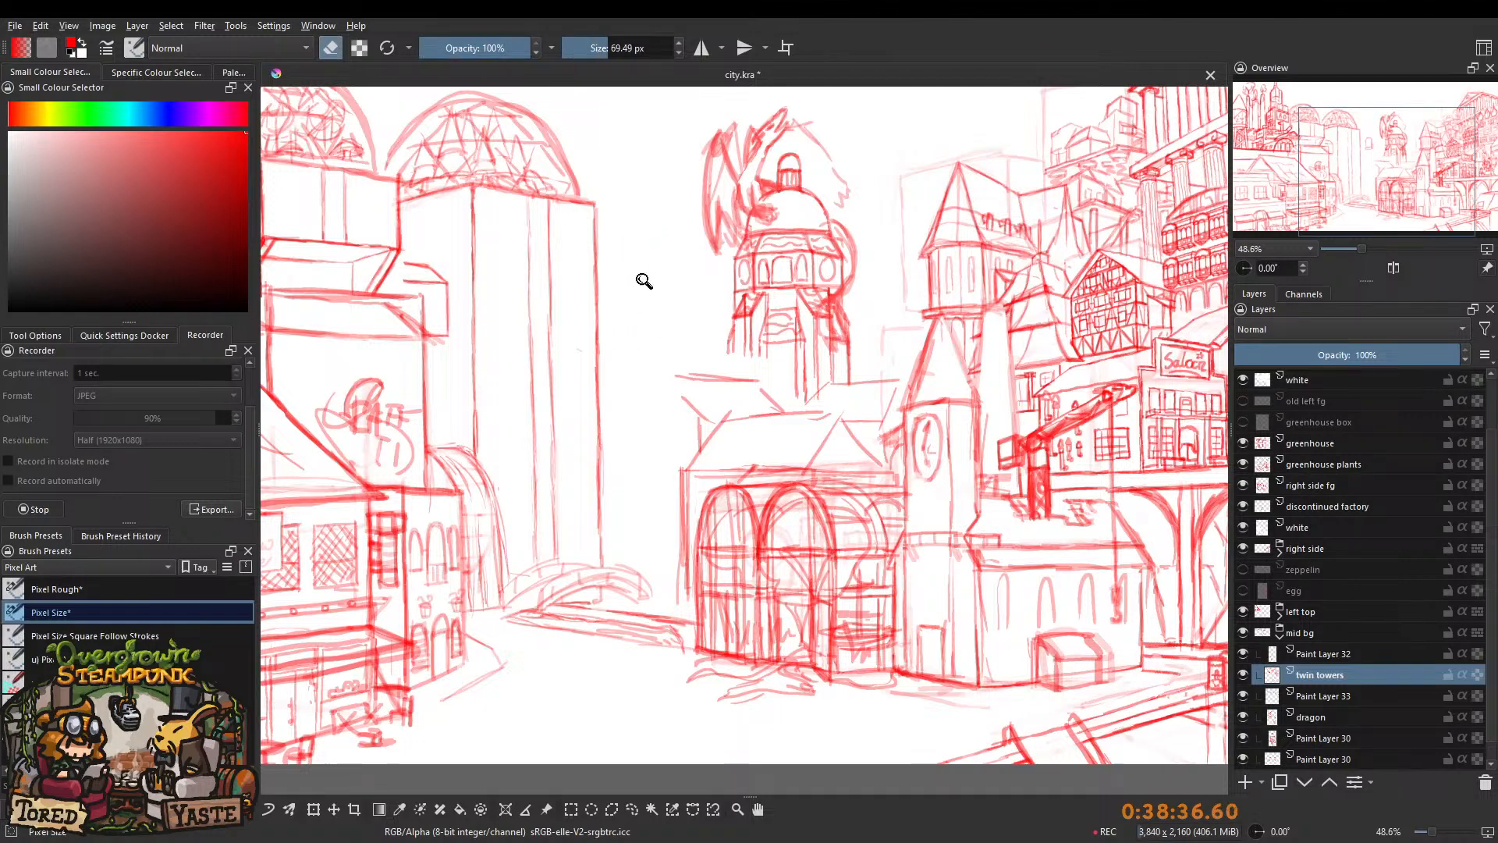
scroll(624, 304, down, 2)
key(ctrl+s)
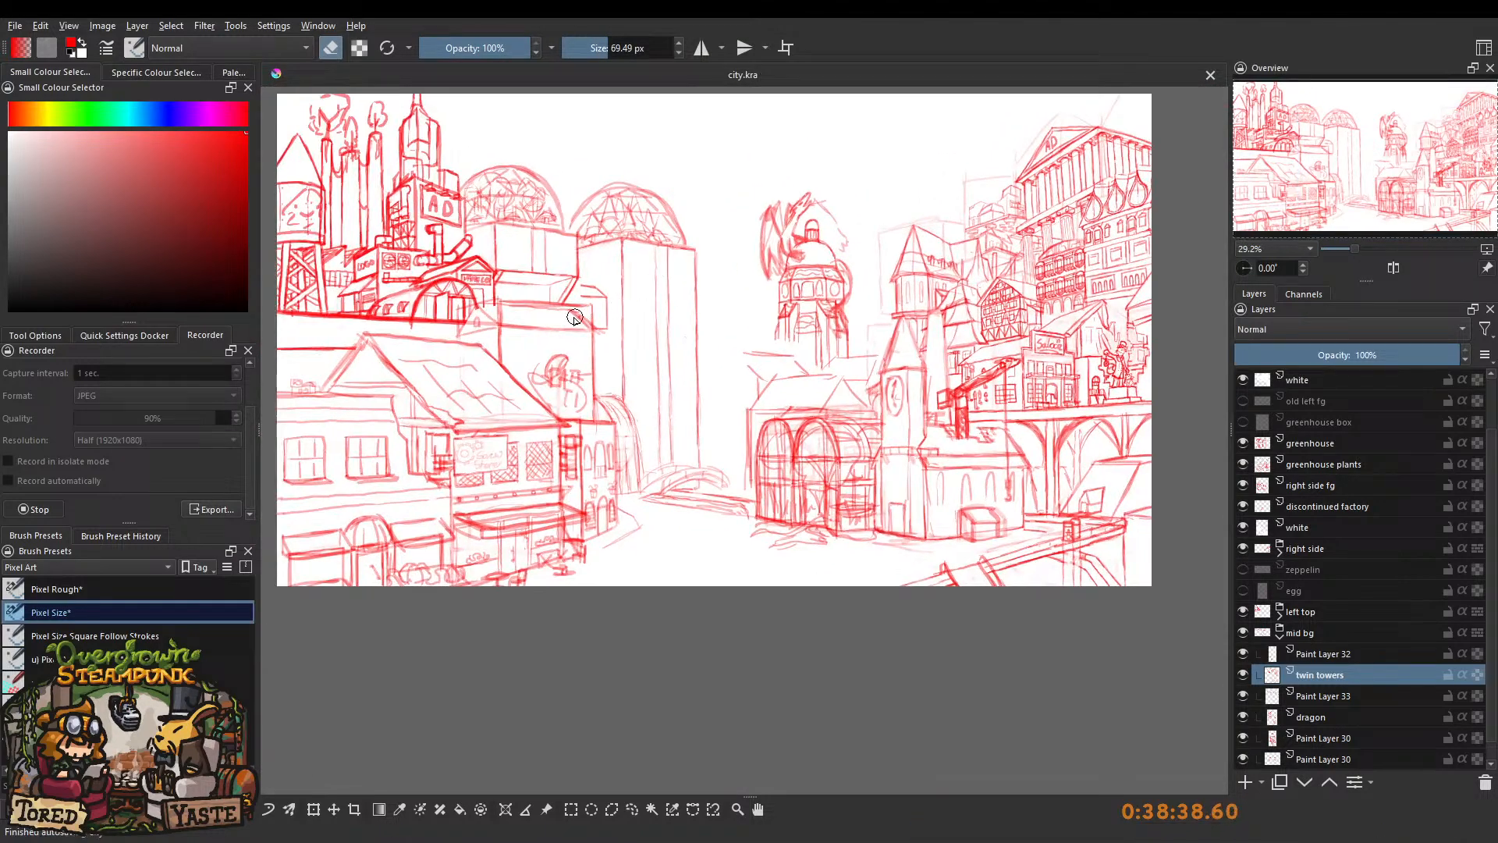
Erase a horizontal band across the middle of the right domed tower on the twin towers layer.
drag(618, 330, 633, 313)
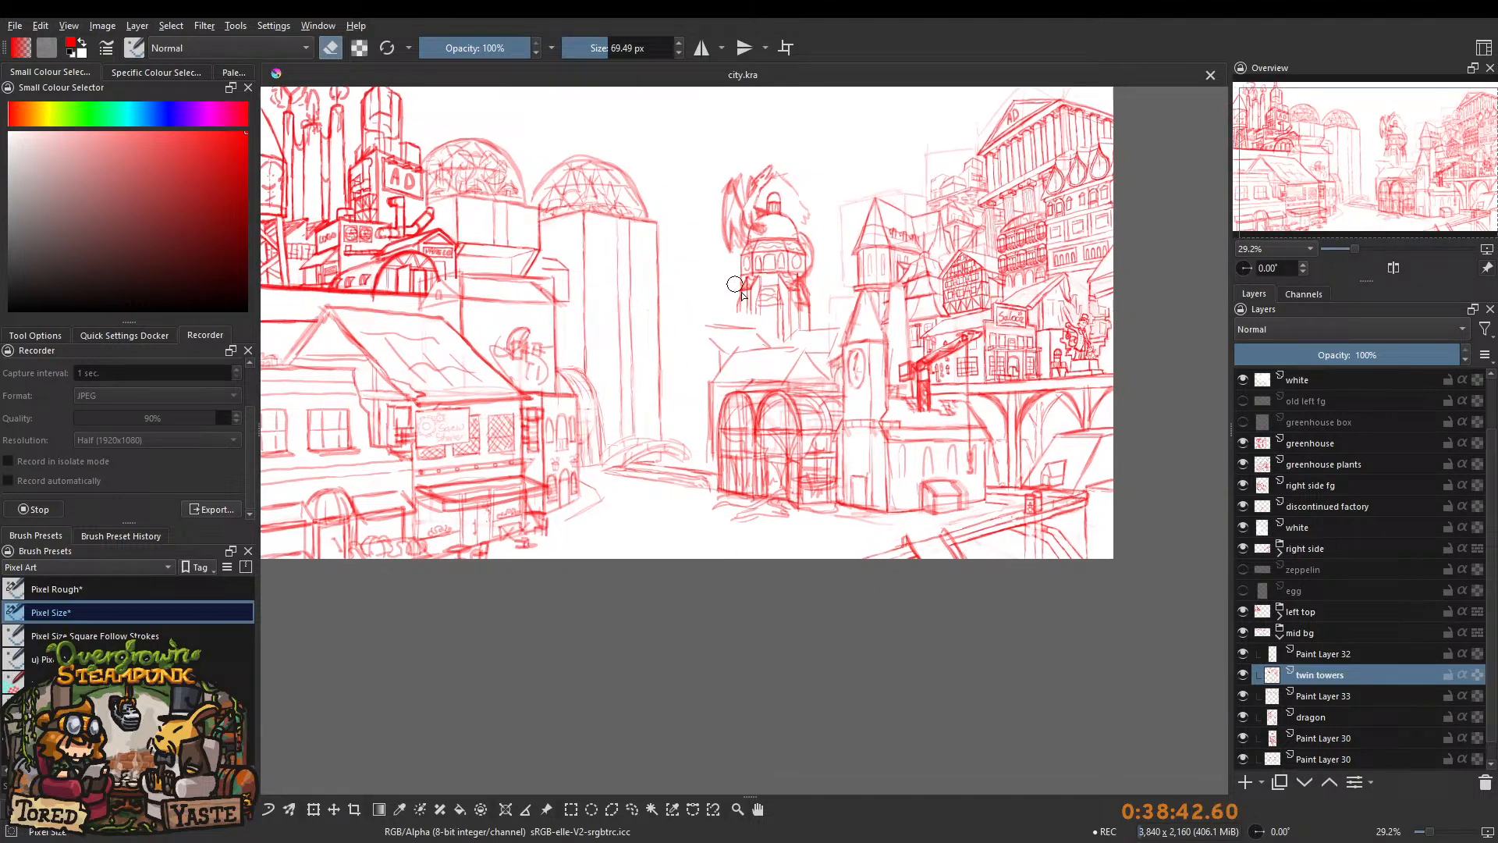
mouse_move(639, 340)
mouse_down()
mouse_move(619, 318)
mouse_move(592, 344)
mouse_move(638, 322)
mouse_up()
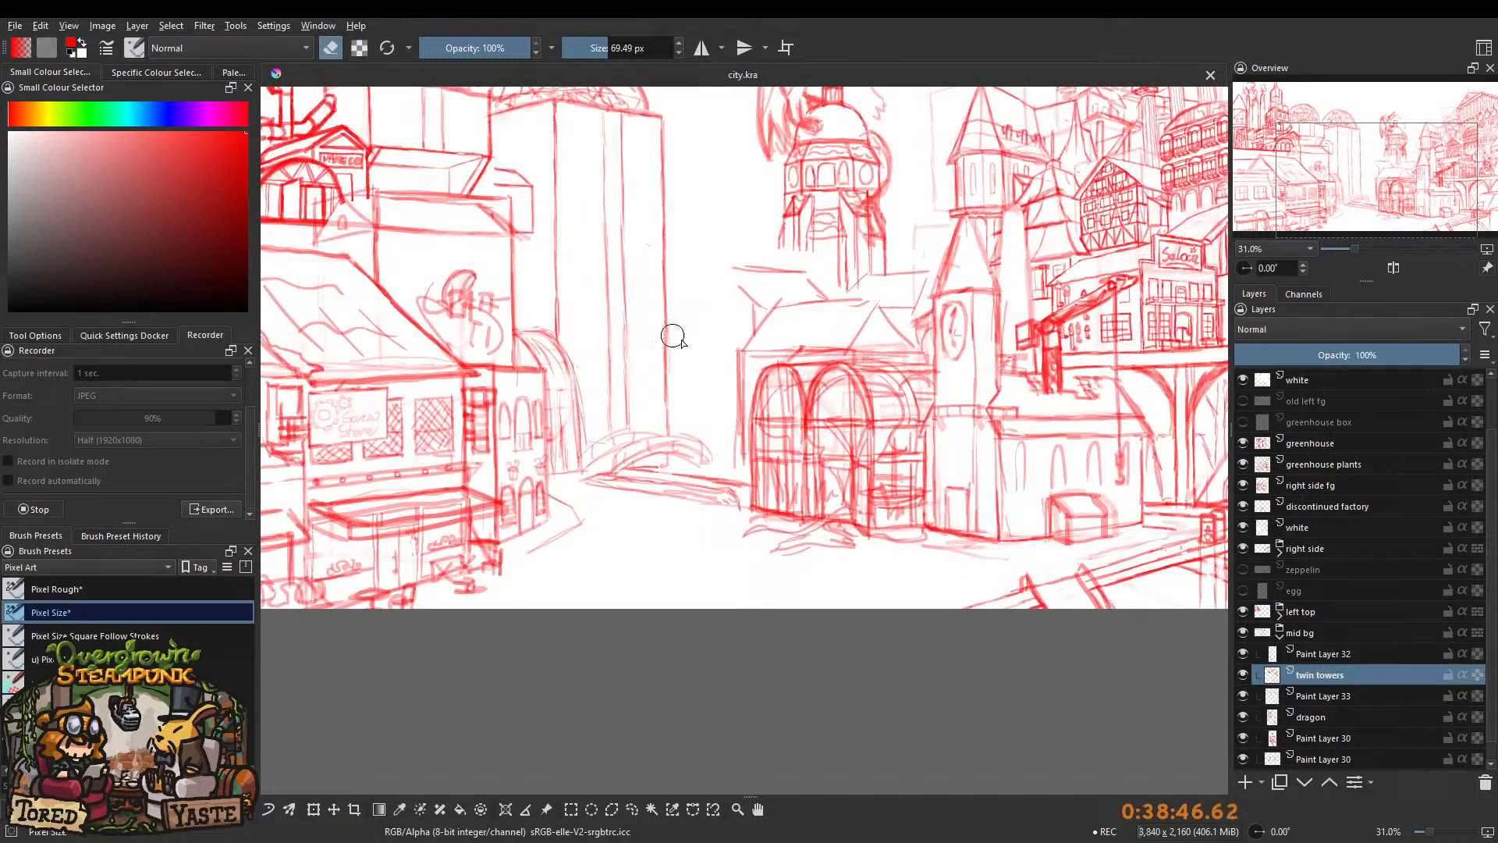
mouse_move(588, 278)
mouse_down()
mouse_move(637, 388)
mouse_move(622, 359)
mouse_up()
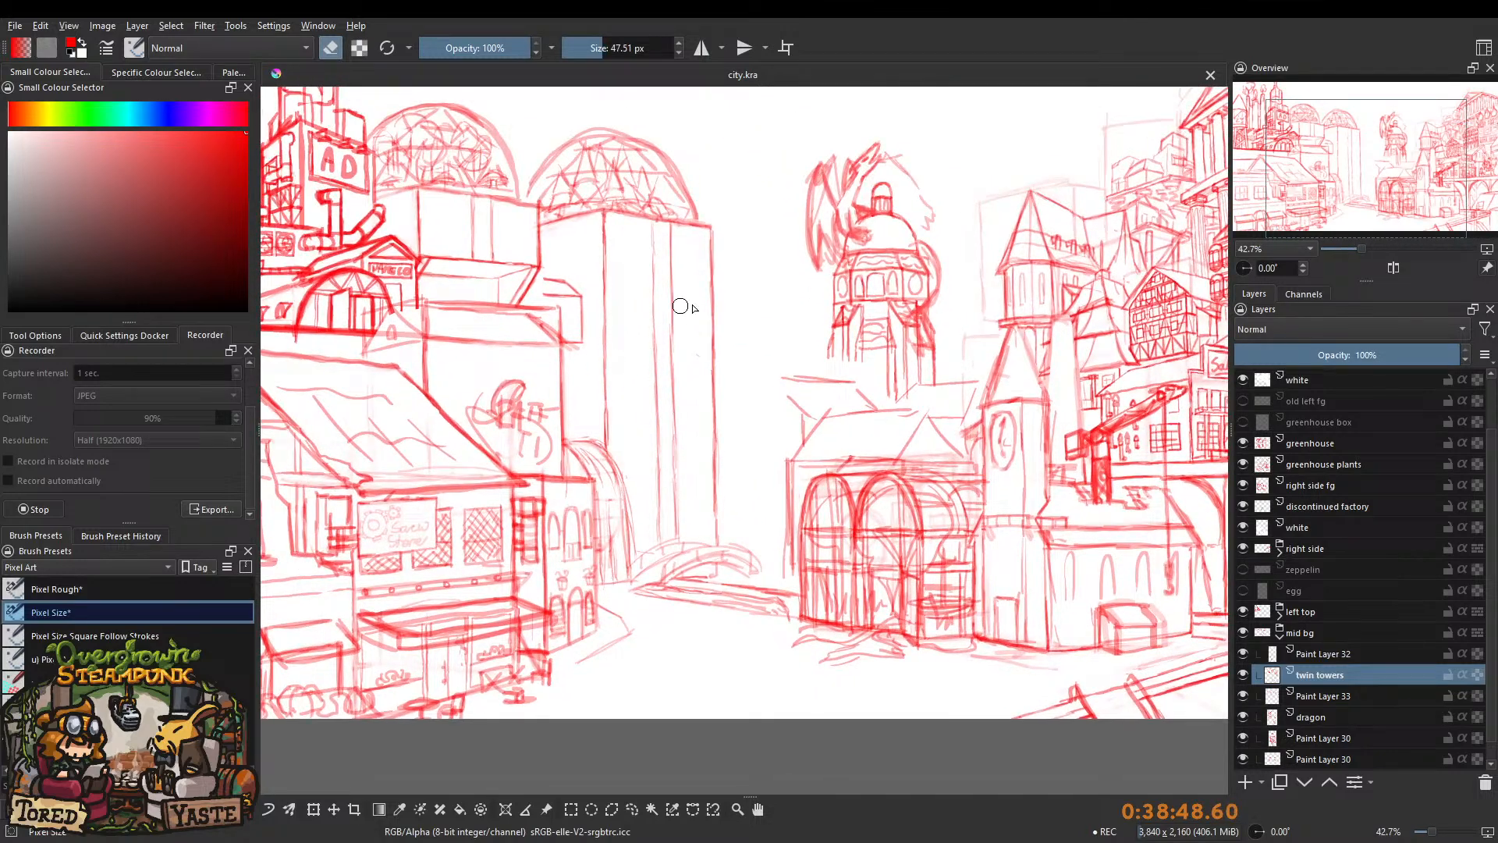
mouse_move(605, 361)
mouse_down()
mouse_move(622, 378)
mouse_move(609, 422)
mouse_move(658, 387)
mouse_move(689, 418)
mouse_move(712, 379)
mouse_move(725, 506)
mouse_up()
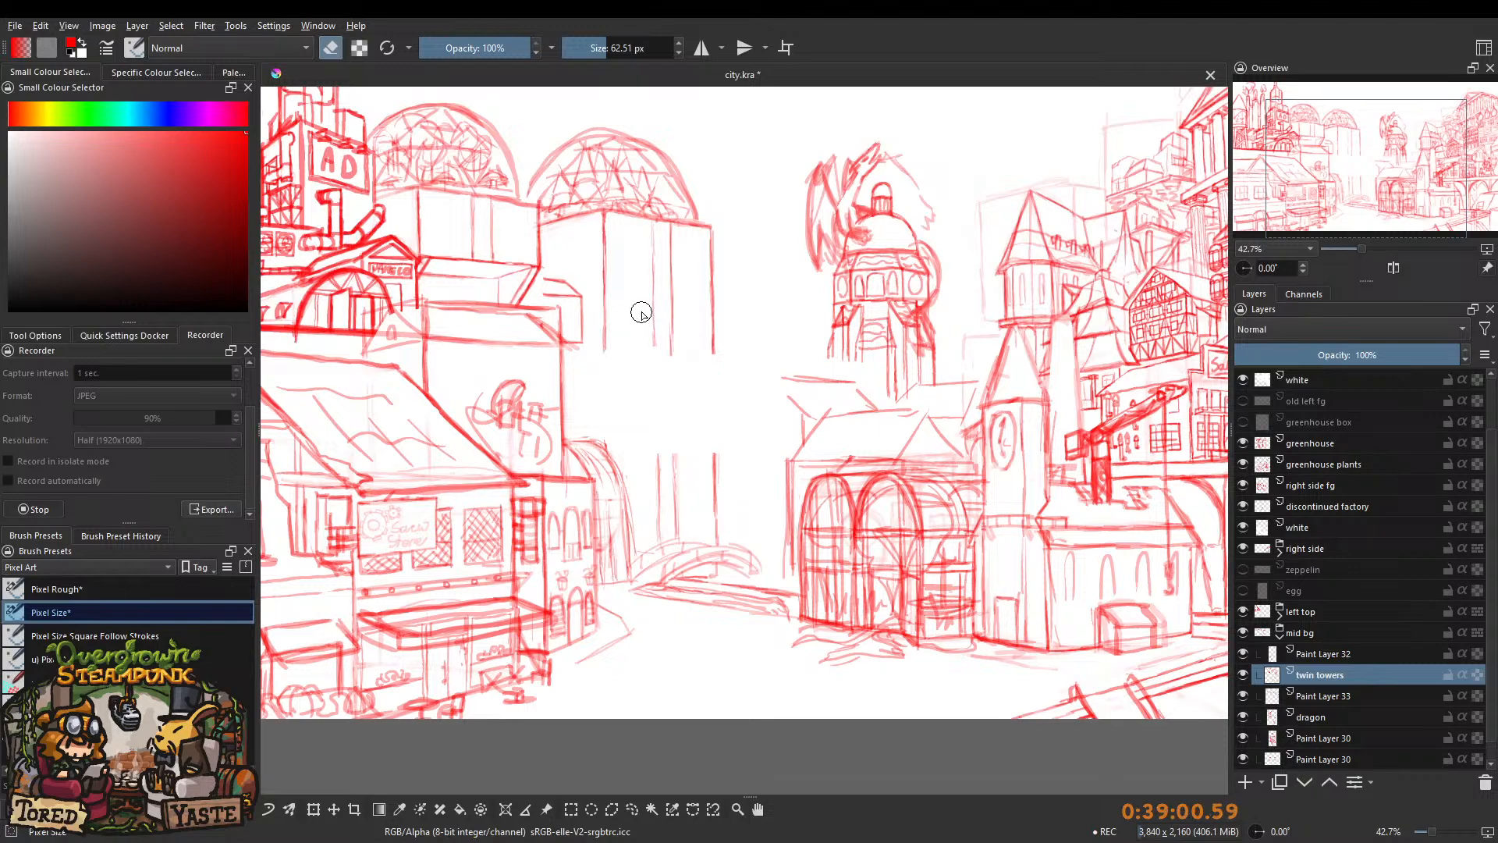
drag(608, 358, 628, 360)
Switch to a 17.25 px brush at 17% opacity and sketch the jagged left edge of the tower's erased gap.
scroll(635, 348, up, 1)
scroll(665, 258, up, 1)
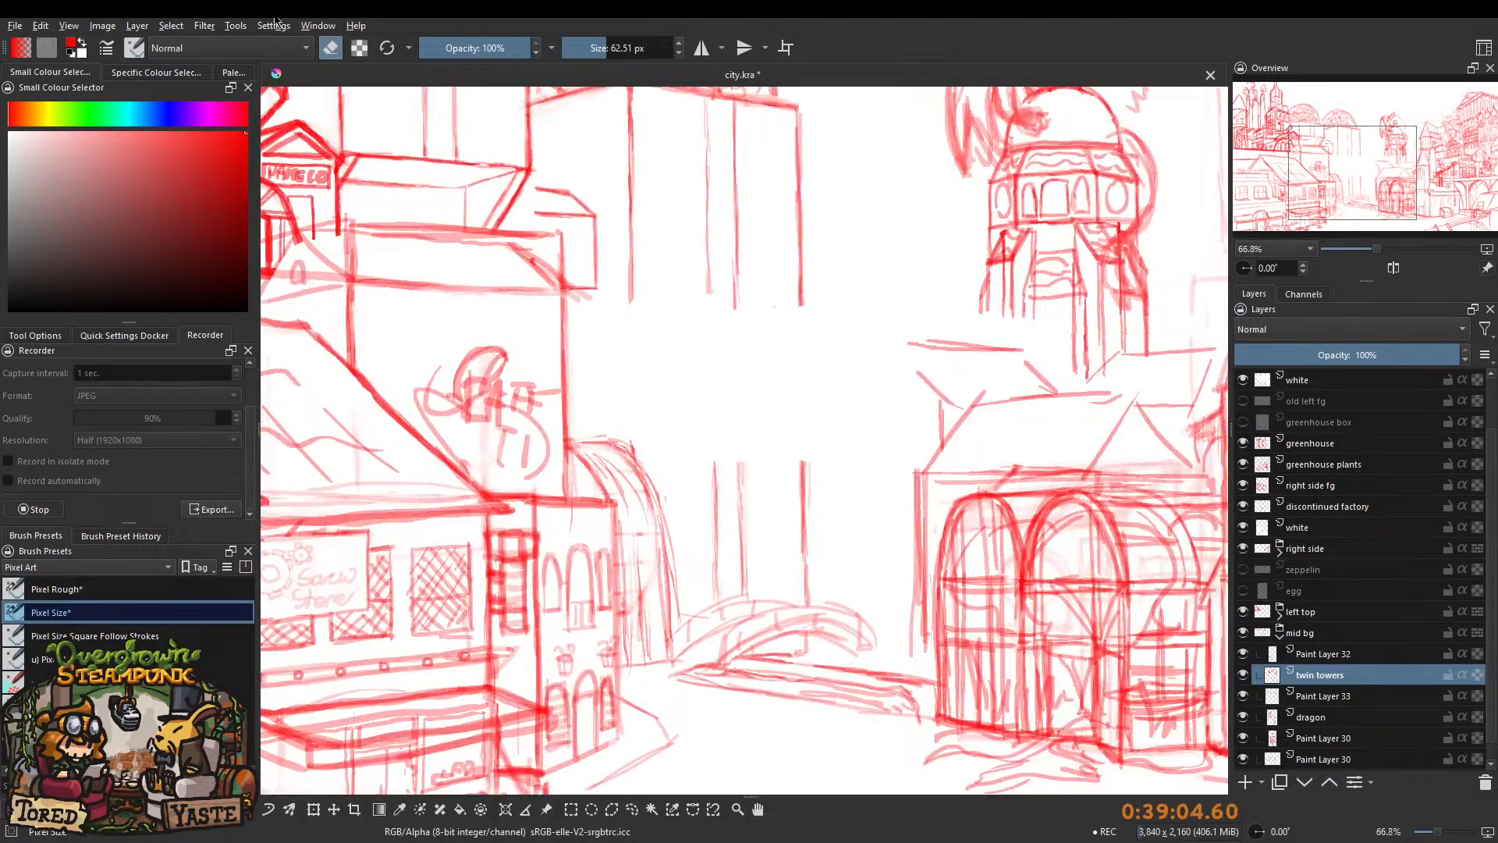
key(e)
drag(698, 309, 638, 310)
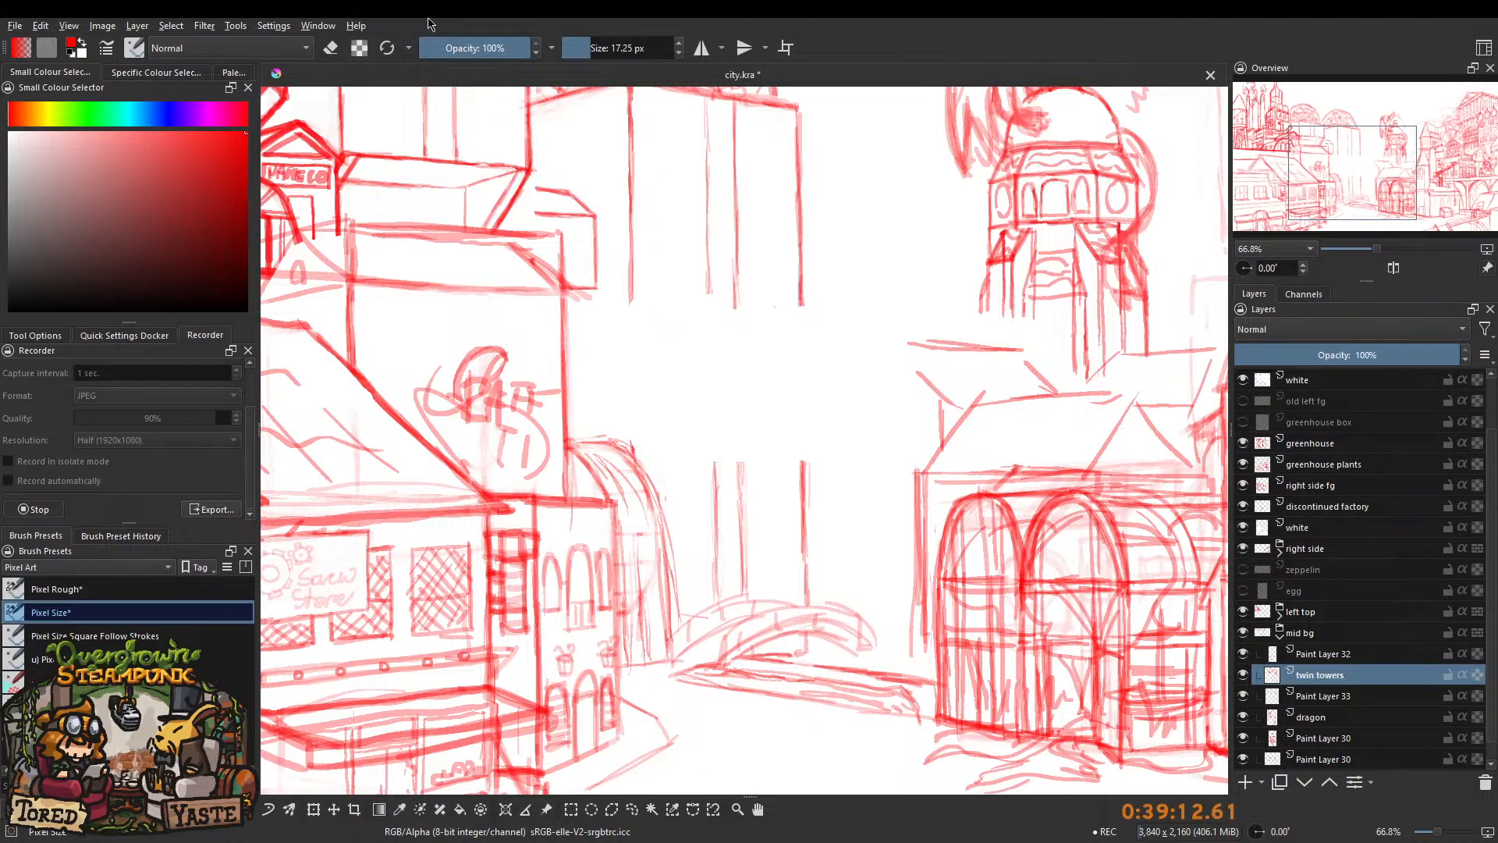
click(438, 48)
mouse_move(625, 301)
mouse_down()
mouse_move(606, 385)
mouse_move(588, 334)
mouse_move(632, 297)
mouse_move(588, 334)
mouse_up()
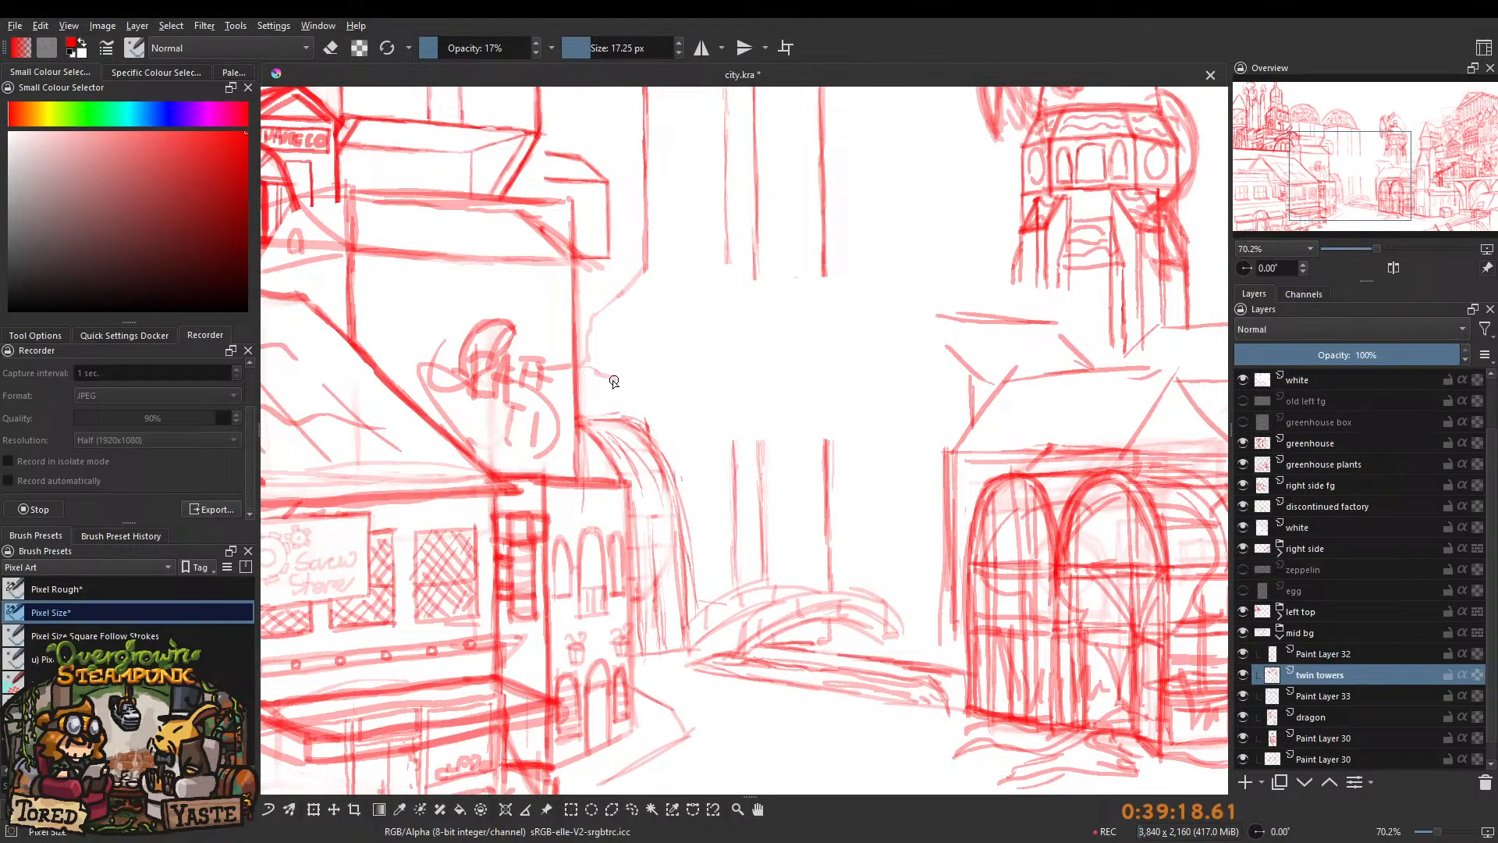
drag(600, 373, 624, 384)
scroll(628, 297, down, 4)
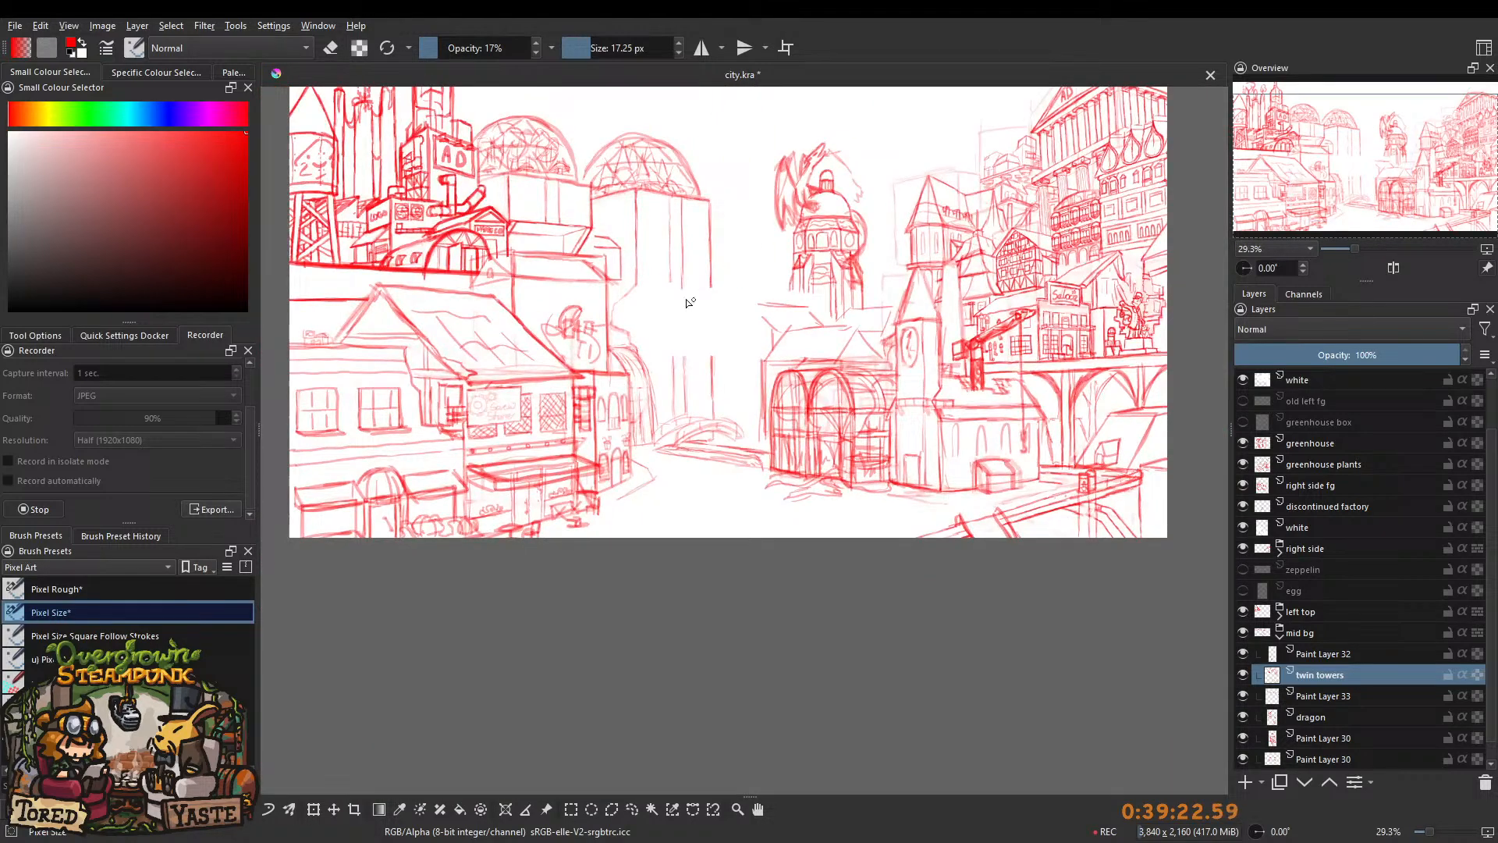
Sketch the stepped upper edge of the gap and extend the tower's vertical lines down to meet it.
scroll(639, 259, up, 4)
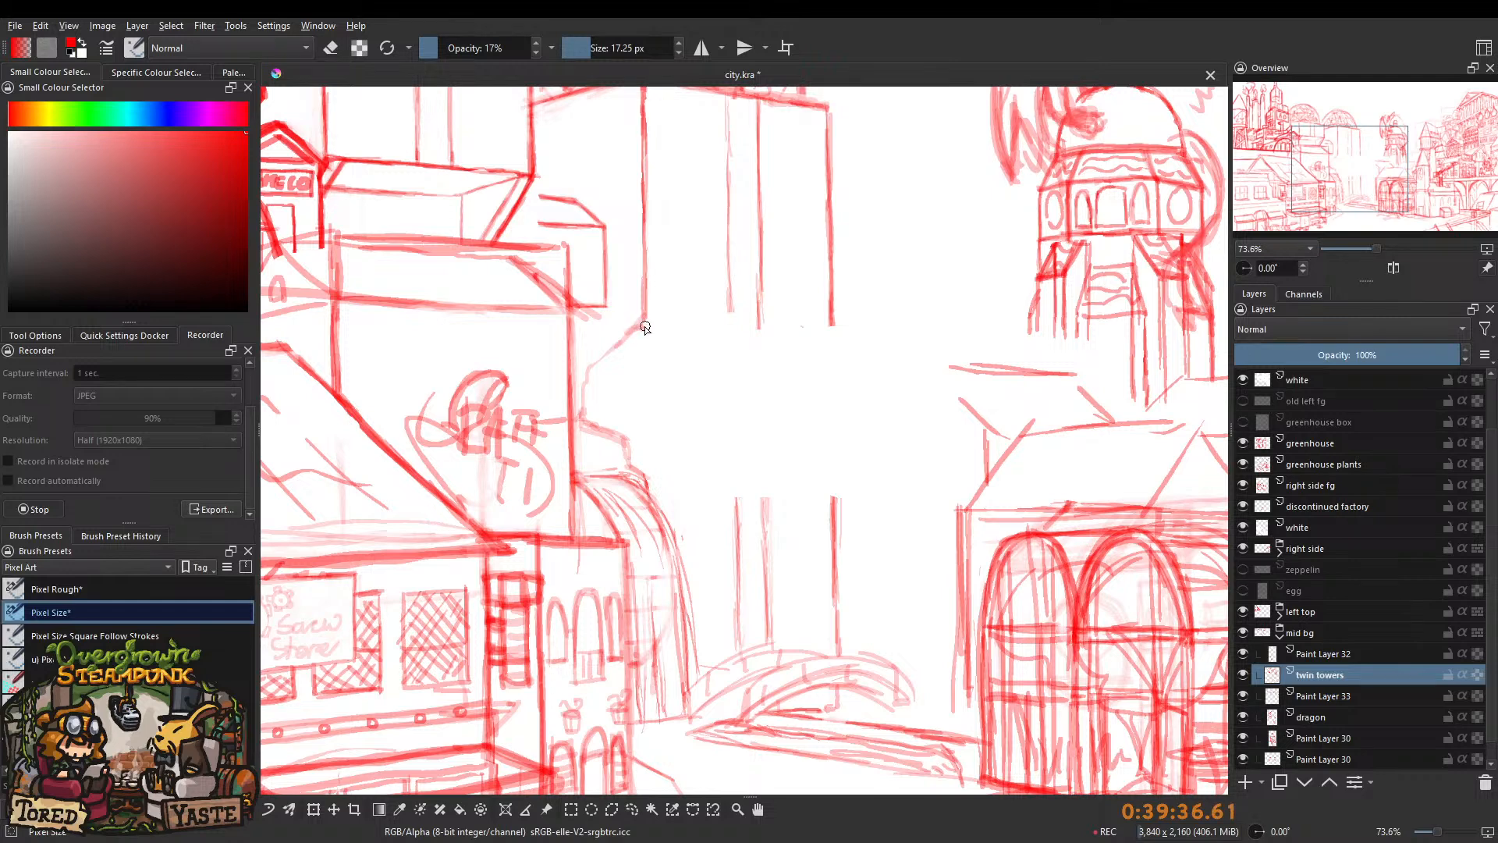
drag(644, 320, 728, 351)
mouse_move(729, 290)
mouse_down()
mouse_move(729, 350)
mouse_move(757, 352)
mouse_up()
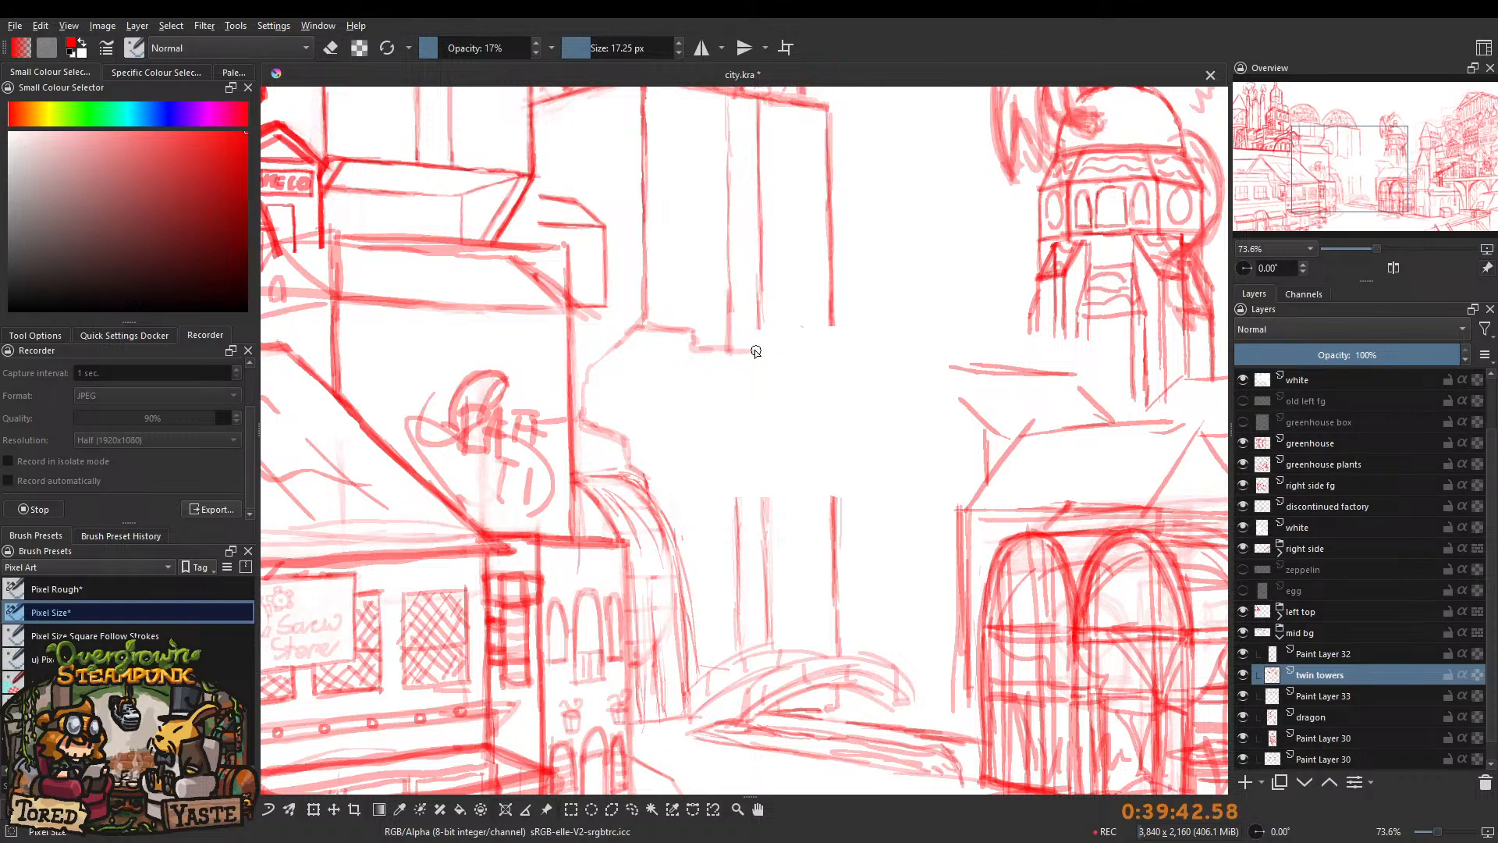
drag(758, 277, 763, 348)
mouse_move(772, 310)
mouse_down()
mouse_move(743, 438)
mouse_move(777, 294)
mouse_up()
mouse_move(785, 354)
mouse_down()
mouse_move(776, 312)
mouse_move(740, 313)
mouse_move(793, 315)
mouse_move(784, 326)
mouse_move(771, 314)
mouse_move(790, 311)
mouse_move(795, 333)
mouse_move(835, 301)
mouse_move(833, 347)
mouse_up()
Reconnect the tower's right side line and sketch the jagged right and lower edges of the gap.
mouse_move(833, 281)
mouse_down()
mouse_move(833, 345)
mouse_move(817, 339)
mouse_move(821, 396)
mouse_move(820, 366)
mouse_move(832, 387)
mouse_move(807, 390)
mouse_move(834, 422)
mouse_move(832, 406)
mouse_move(832, 475)
mouse_up()
drag(835, 424, 836, 497)
mouse_move(769, 344)
mouse_down()
mouse_move(751, 479)
mouse_move(745, 337)
mouse_up()
mouse_move(654, 426)
mouse_down()
mouse_move(760, 426)
mouse_move(667, 426)
mouse_move(739, 421)
mouse_move(751, 465)
mouse_move(748, 442)
mouse_move(787, 445)
mouse_move(861, 379)
mouse_move(836, 390)
mouse_move(836, 412)
mouse_move(787, 431)
mouse_up()
drag(761, 338, 734, 511)
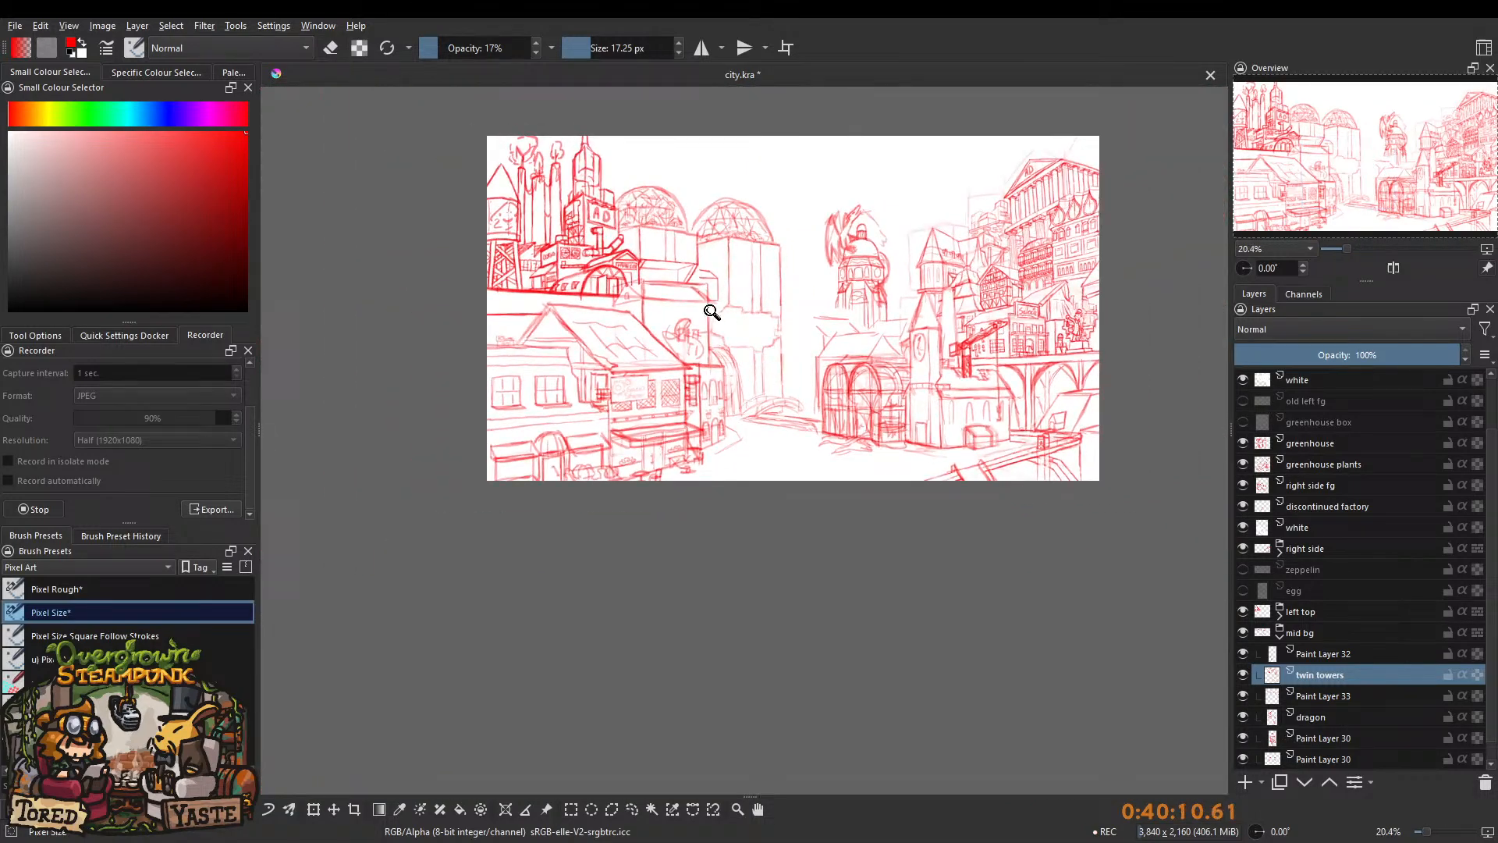
drag(715, 303, 756, 244)
drag(801, 313, 808, 389)
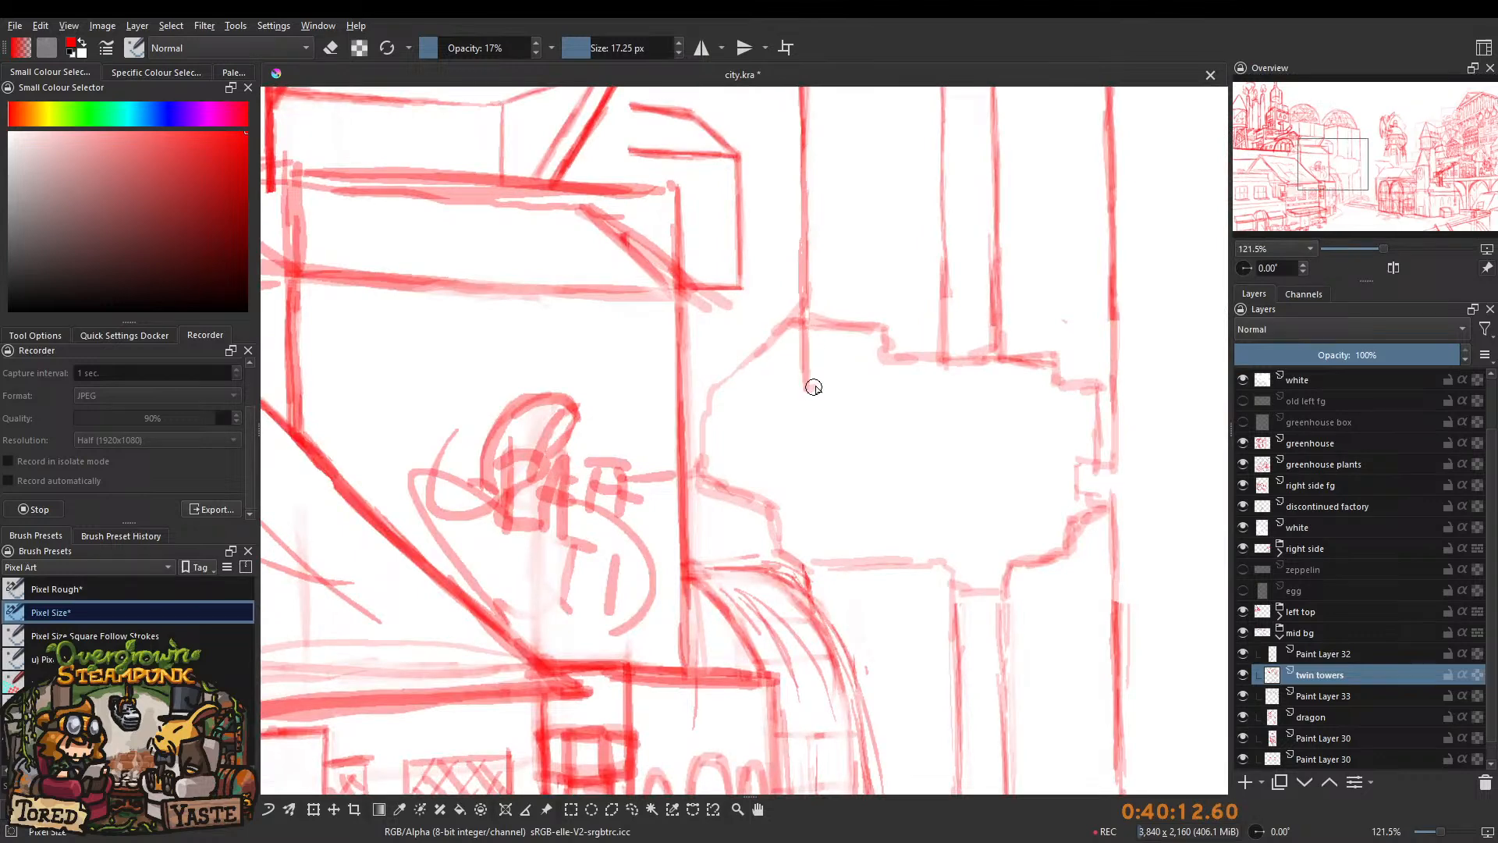
mouse_move(816, 315)
mouse_down()
mouse_move(813, 372)
mouse_move(790, 344)
mouse_move(783, 525)
mouse_move(788, 368)
mouse_move(820, 534)
mouse_move(811, 383)
mouse_move(822, 470)
mouse_up()
key(ctrl+z)
key(ctrl+z)
Draw the tower's corner column as parallel vertical lines running down through the gap.
mouse_move(824, 406)
mouse_down()
mouse_move(828, 547)
mouse_move(808, 576)
mouse_up()
drag(802, 365, 771, 521)
drag(789, 425, 734, 431)
drag(766, 364, 793, 226)
drag(842, 372, 818, 384)
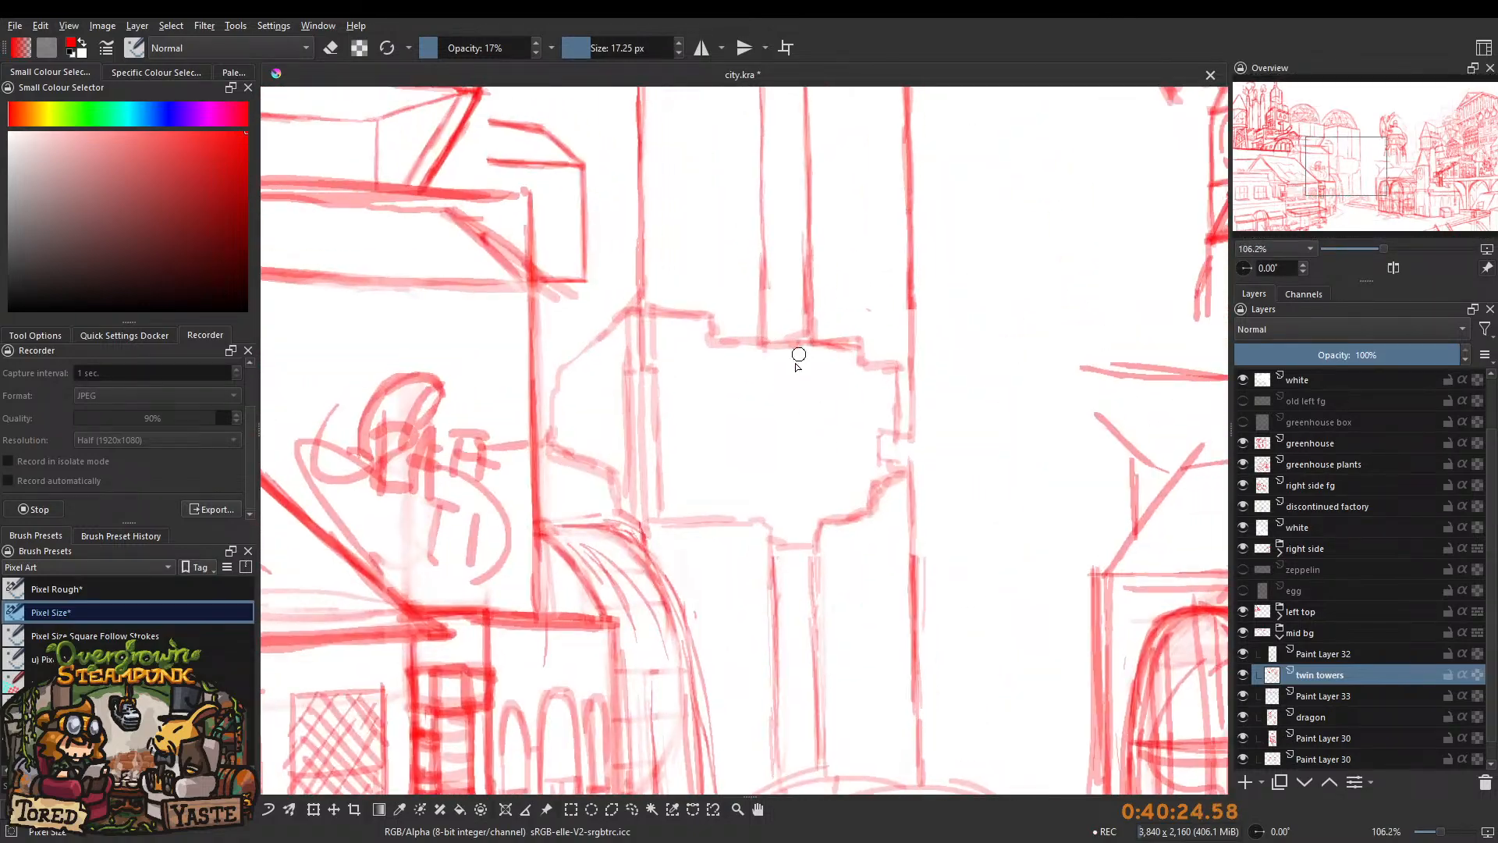
Add horizontal floor and ceiling lines inside the gap, plus inner vertical lines beside the corner column.
drag(664, 485, 893, 479)
mouse_move(657, 500)
mouse_down()
mouse_move(871, 492)
mouse_move(652, 498)
mouse_move(876, 491)
mouse_up()
mouse_move(731, 436)
mouse_down()
mouse_move(709, 585)
mouse_move(721, 430)
mouse_up()
mouse_move(674, 365)
mouse_down()
mouse_move(802, 366)
mouse_move(669, 359)
mouse_move(711, 357)
mouse_move(714, 484)
mouse_up()
mouse_move(671, 370)
mouse_down()
mouse_move(697, 282)
mouse_move(702, 165)
mouse_up()
mouse_move(713, 396)
mouse_down()
mouse_move(673, 459)
mouse_move(699, 461)
mouse_up()
mouse_move(727, 365)
mouse_down()
mouse_move(748, 381)
mouse_move(753, 314)
mouse_up()
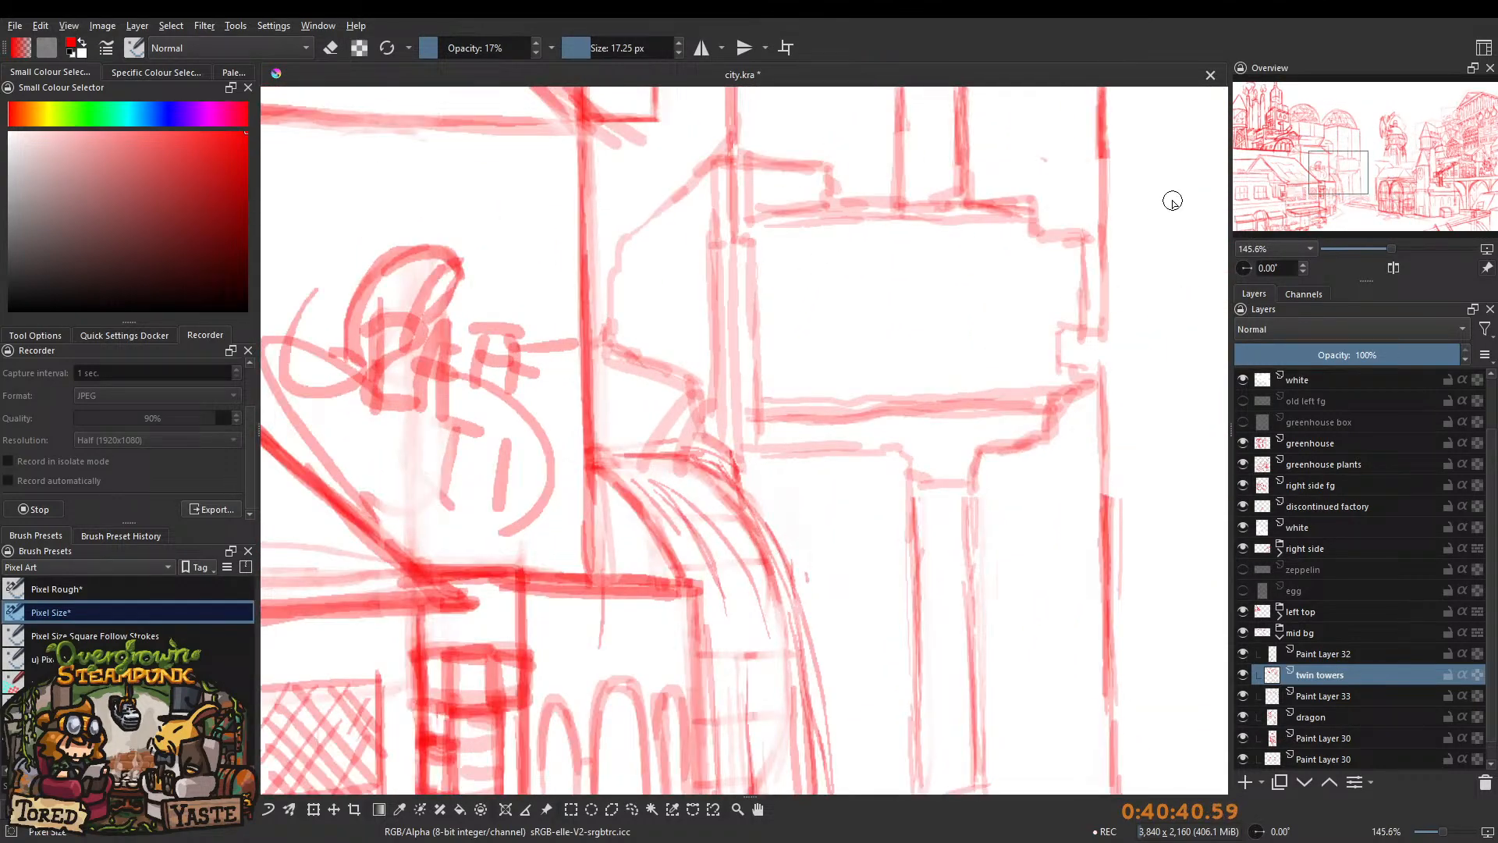
Erase the slanted stroke at the gap's lower left and redraw it as a small stepped notch.
key(ctrl+z)
mouse_move(677, 348)
mouse_down()
mouse_move(666, 451)
mouse_move(646, 368)
mouse_up()
key(e)
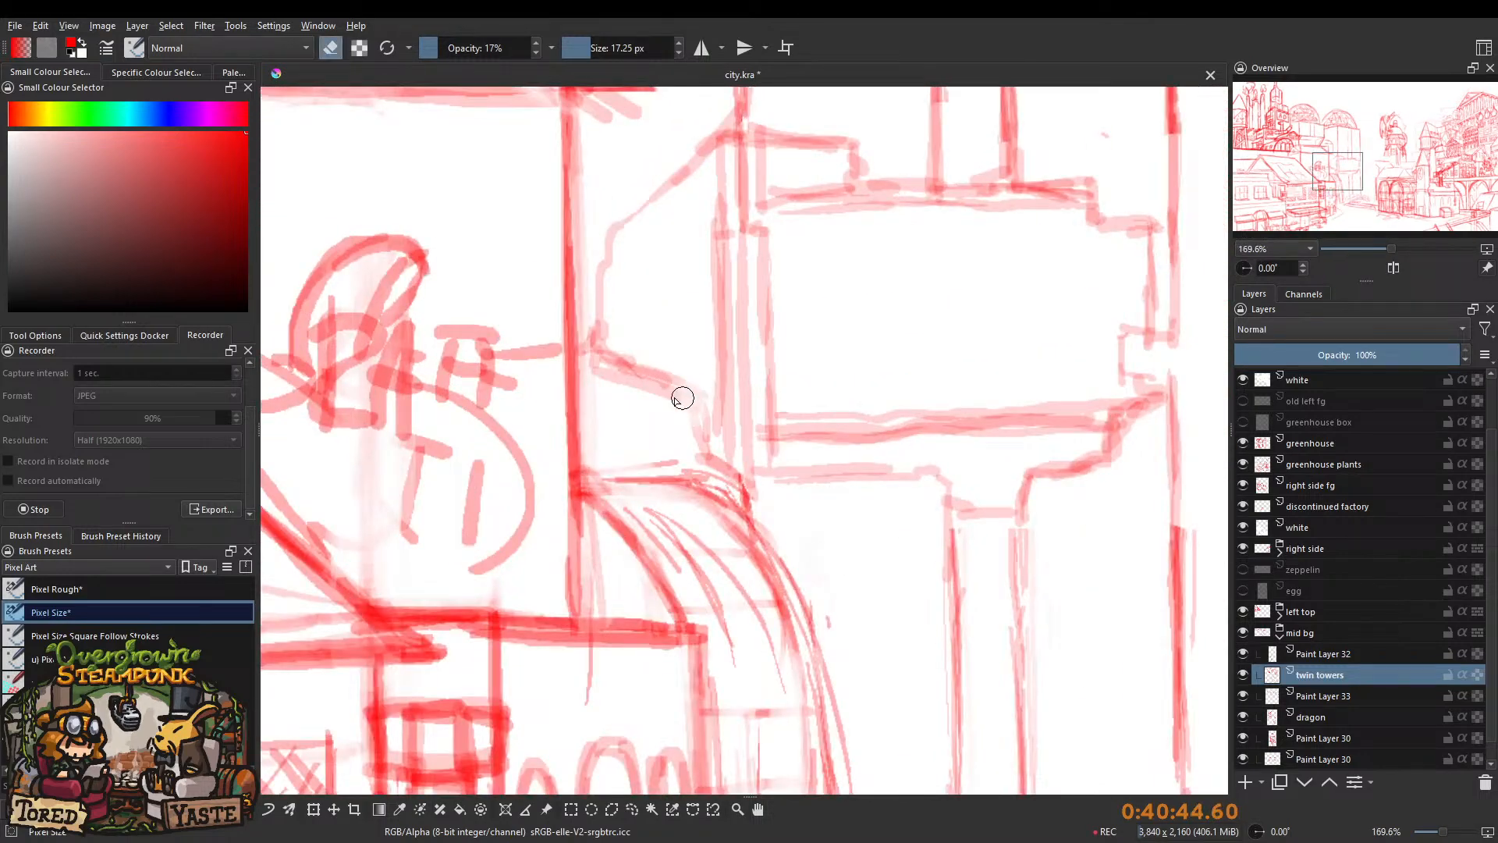
key(e)
key(])
mouse_move(683, 424)
mouse_down()
mouse_move(706, 425)
mouse_move(688, 430)
mouse_up()
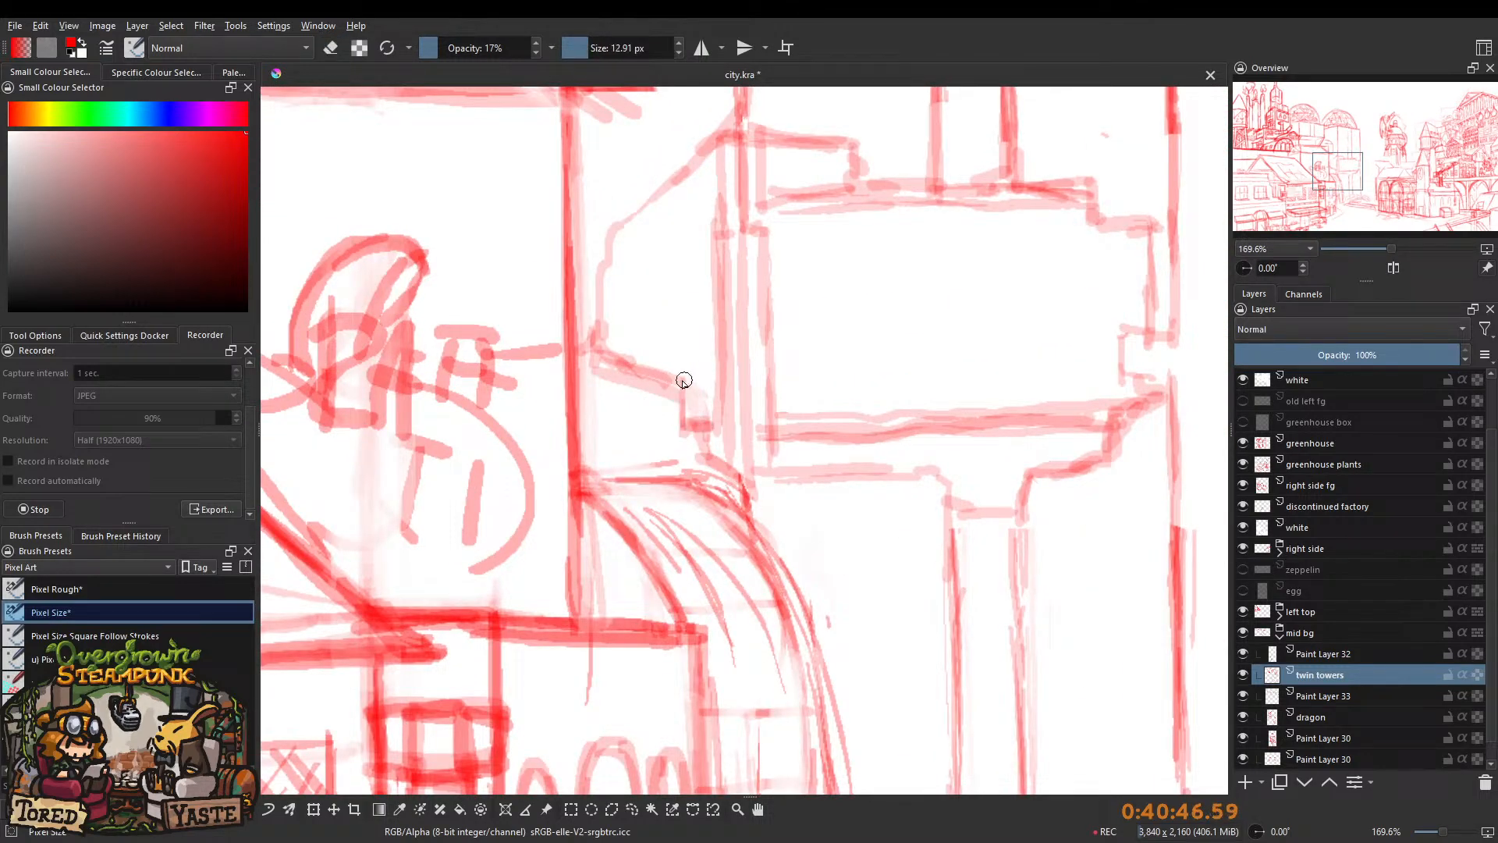
Raise the eraser opacity and erase the thick floor lines across the lower part of the gap.
drag(668, 348, 669, 593)
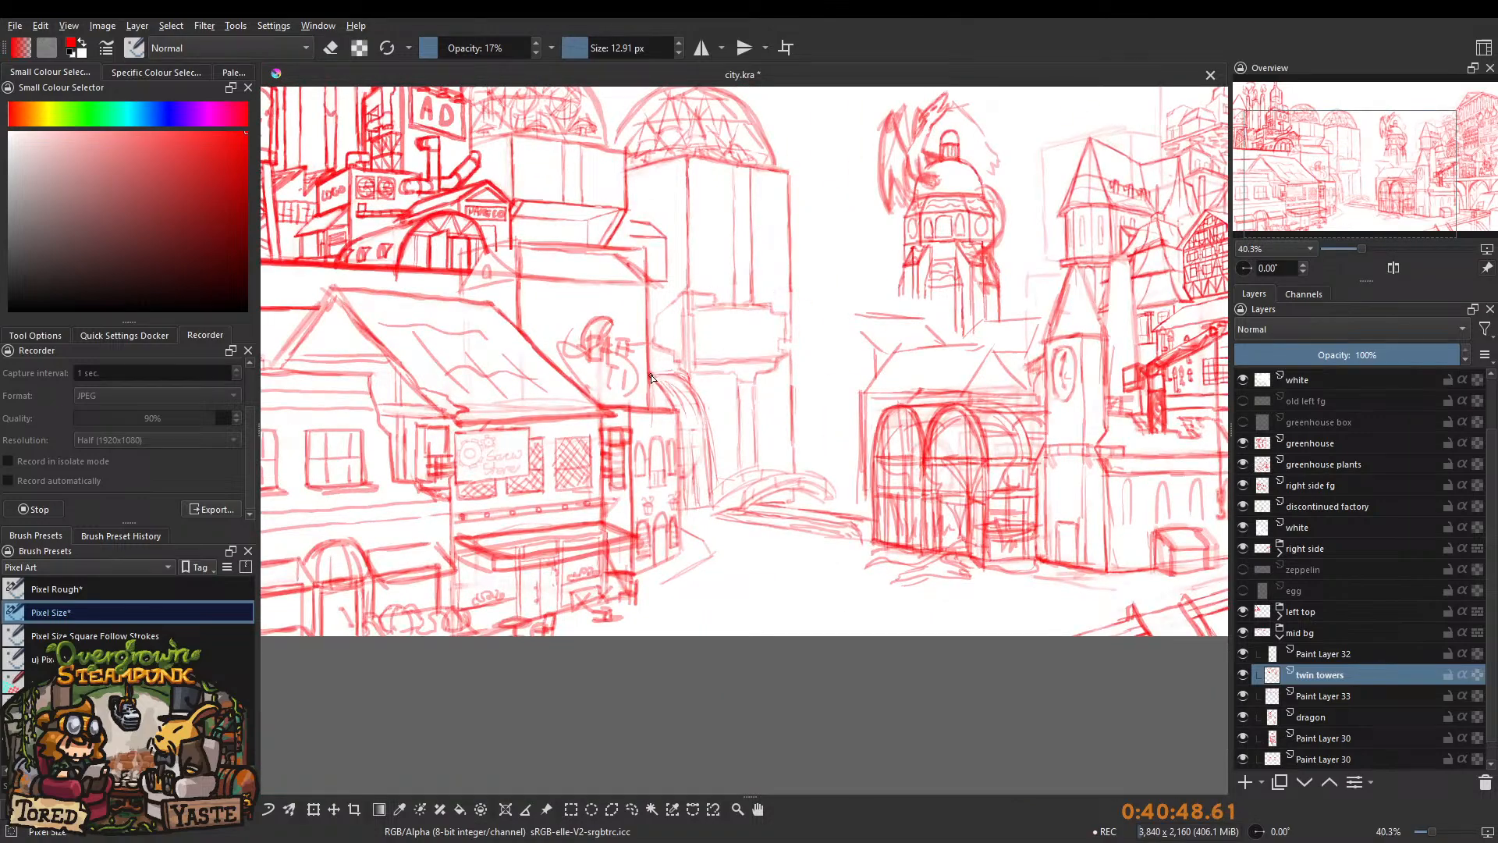
drag(663, 378, 667, 311)
drag(757, 305, 724, 354)
drag(709, 414, 717, 445)
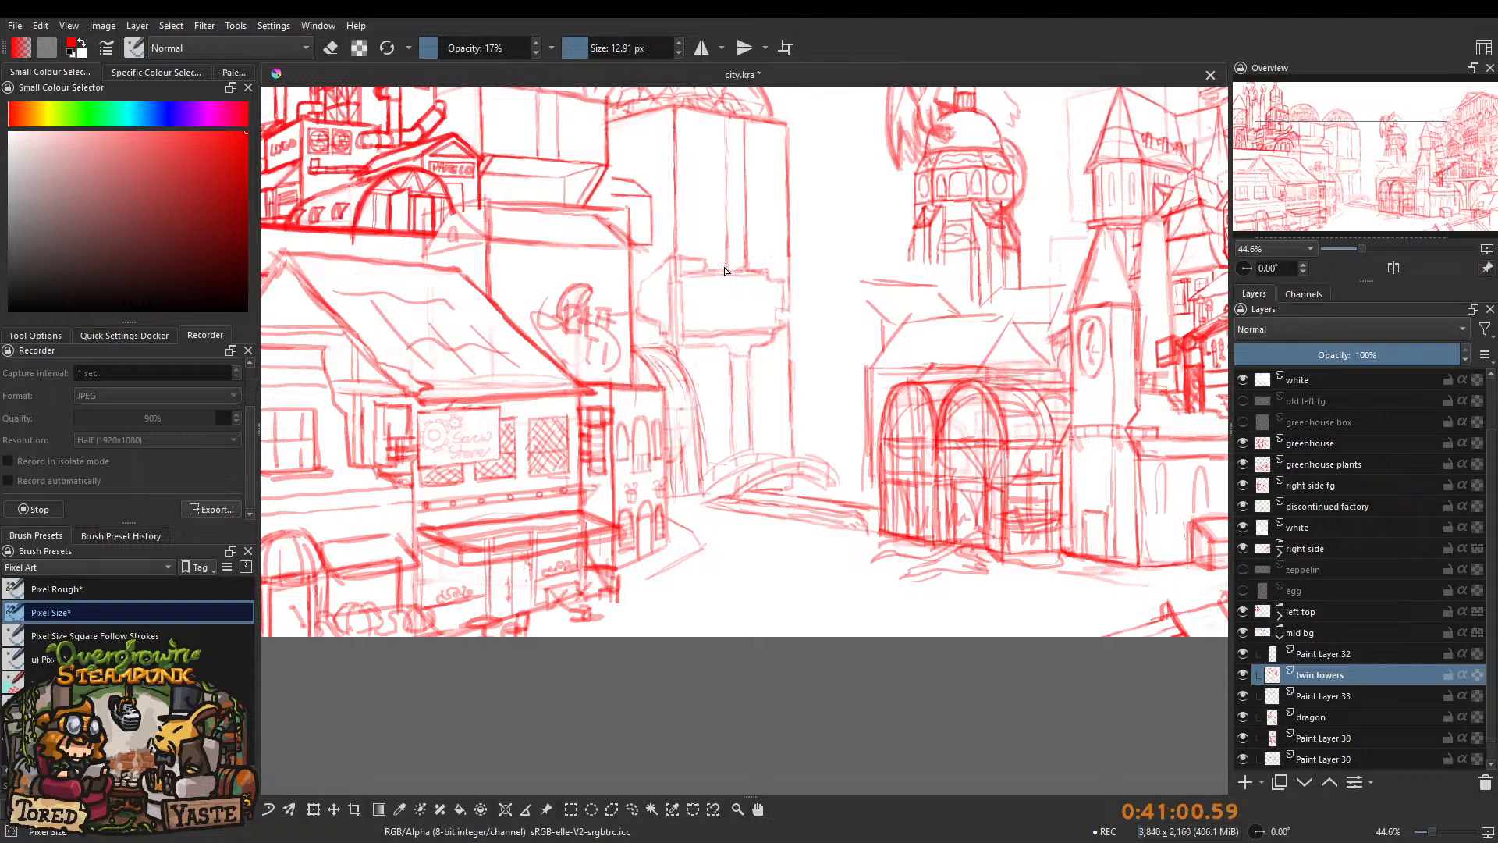
scroll(756, 275, up, 5)
key(e)
scroll(649, 125, down, 4)
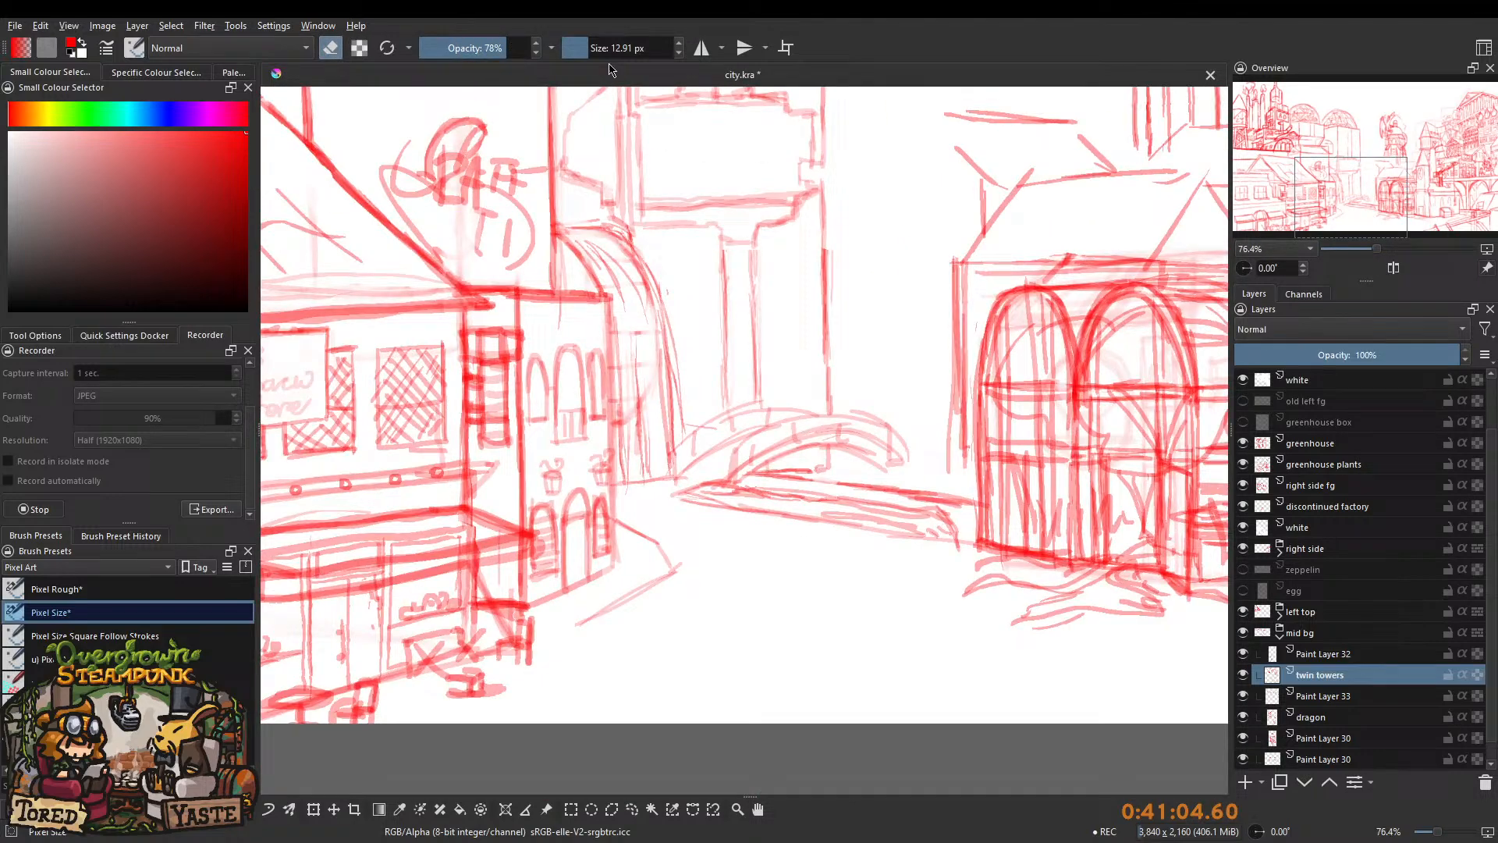
scroll(686, 281, up, 2)
key(e)
mouse_move(574, 396)
mouse_down()
mouse_move(562, 374)
mouse_move(566, 394)
mouse_up()
key(e)
drag(494, 48, 546, 48)
mouse_move(569, 395)
mouse_down()
mouse_move(591, 369)
mouse_move(693, 393)
mouse_move(804, 368)
mouse_move(794, 398)
mouse_move(828, 369)
mouse_up()
Return to drawing at 12% opacity with a thin brush and redraw a floor line across the gap.
drag(471, 47, 449, 48)
click(330, 48)
click(432, 49)
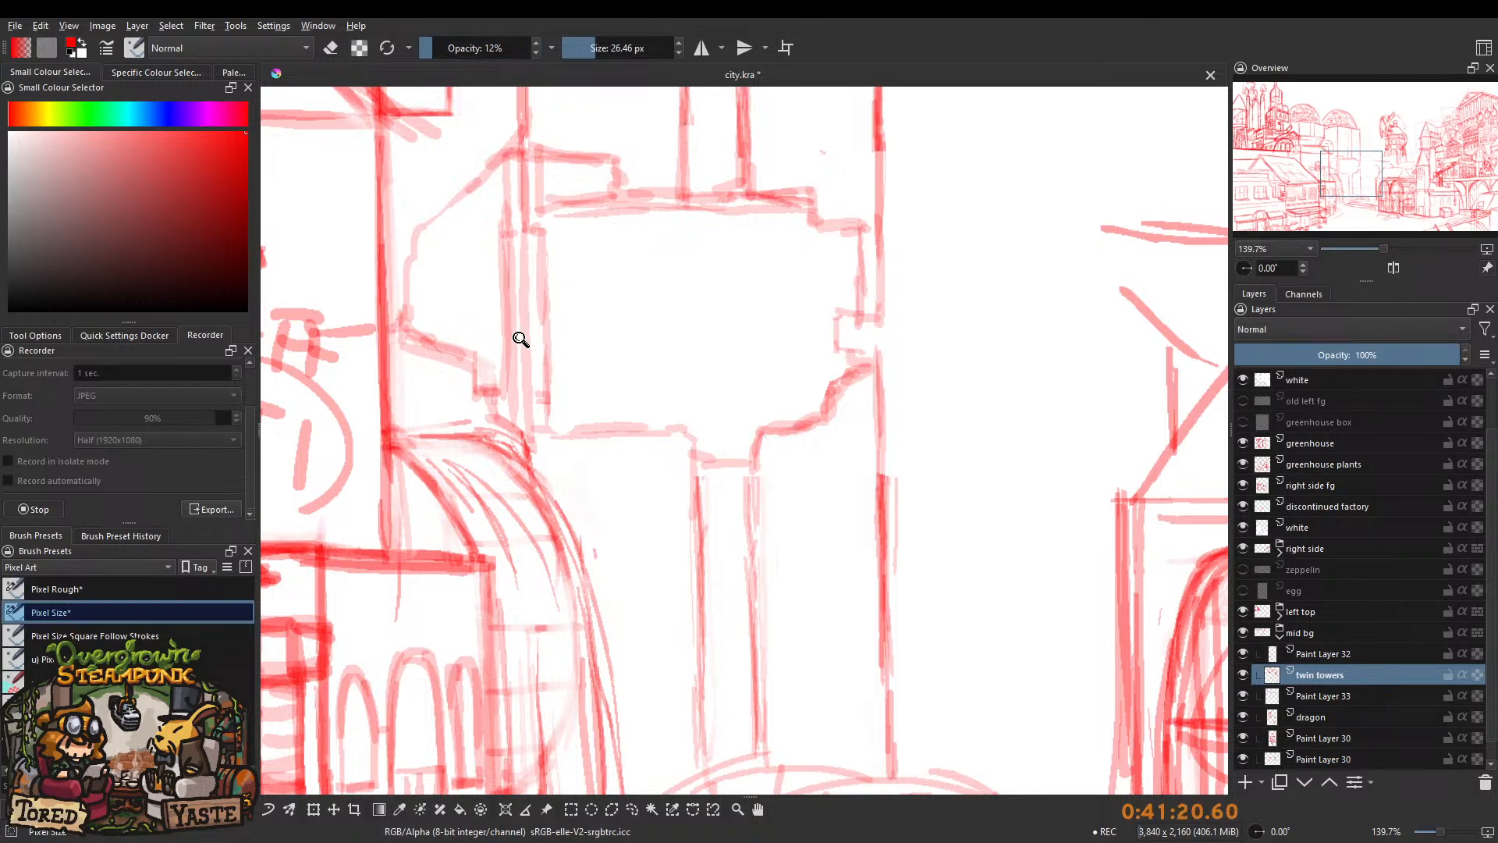
scroll(518, 334, down, 4)
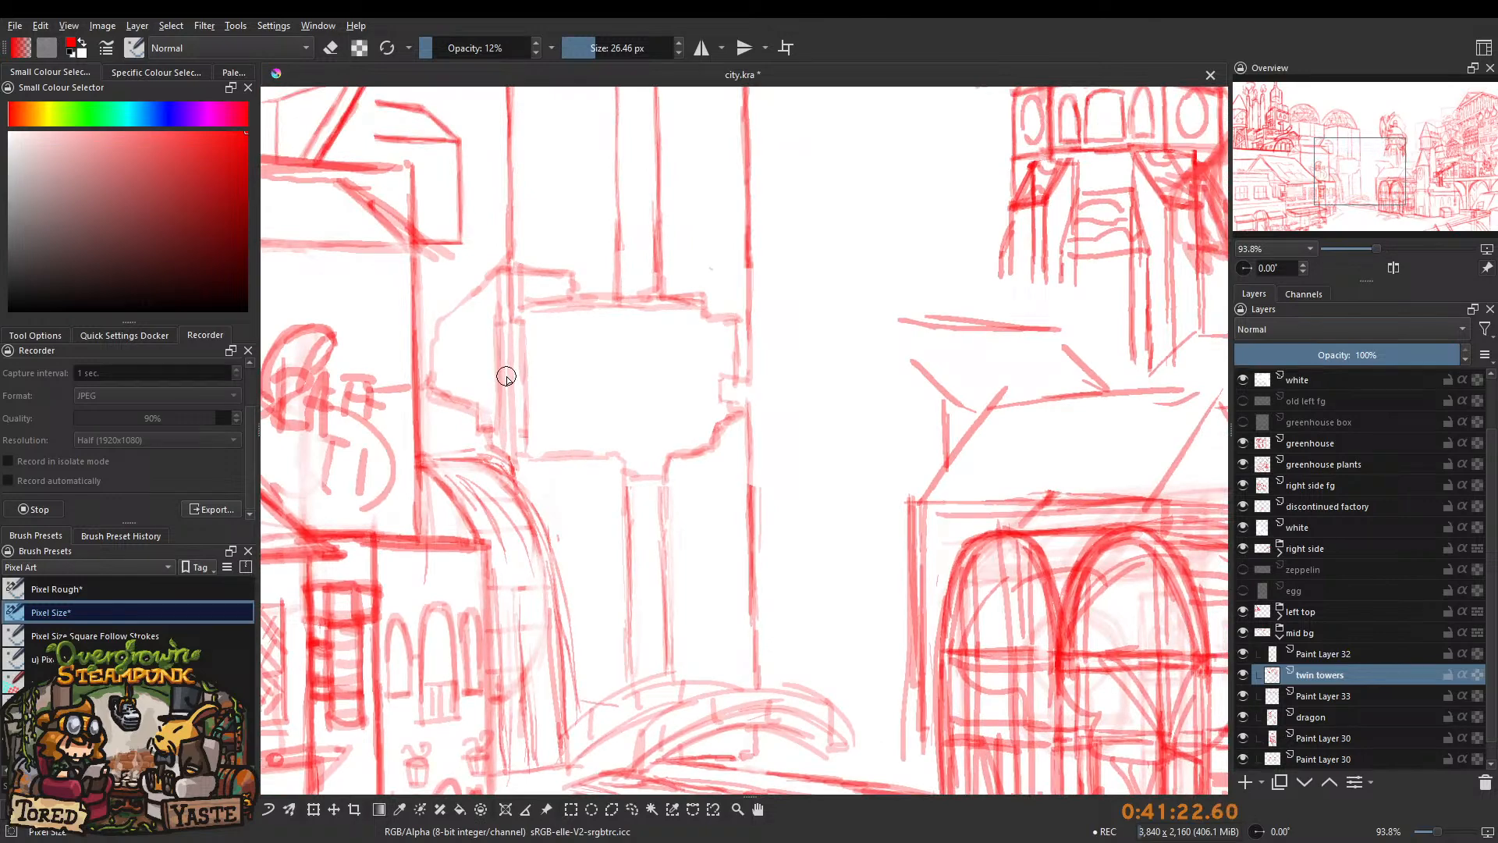
scroll(498, 363, up, 5)
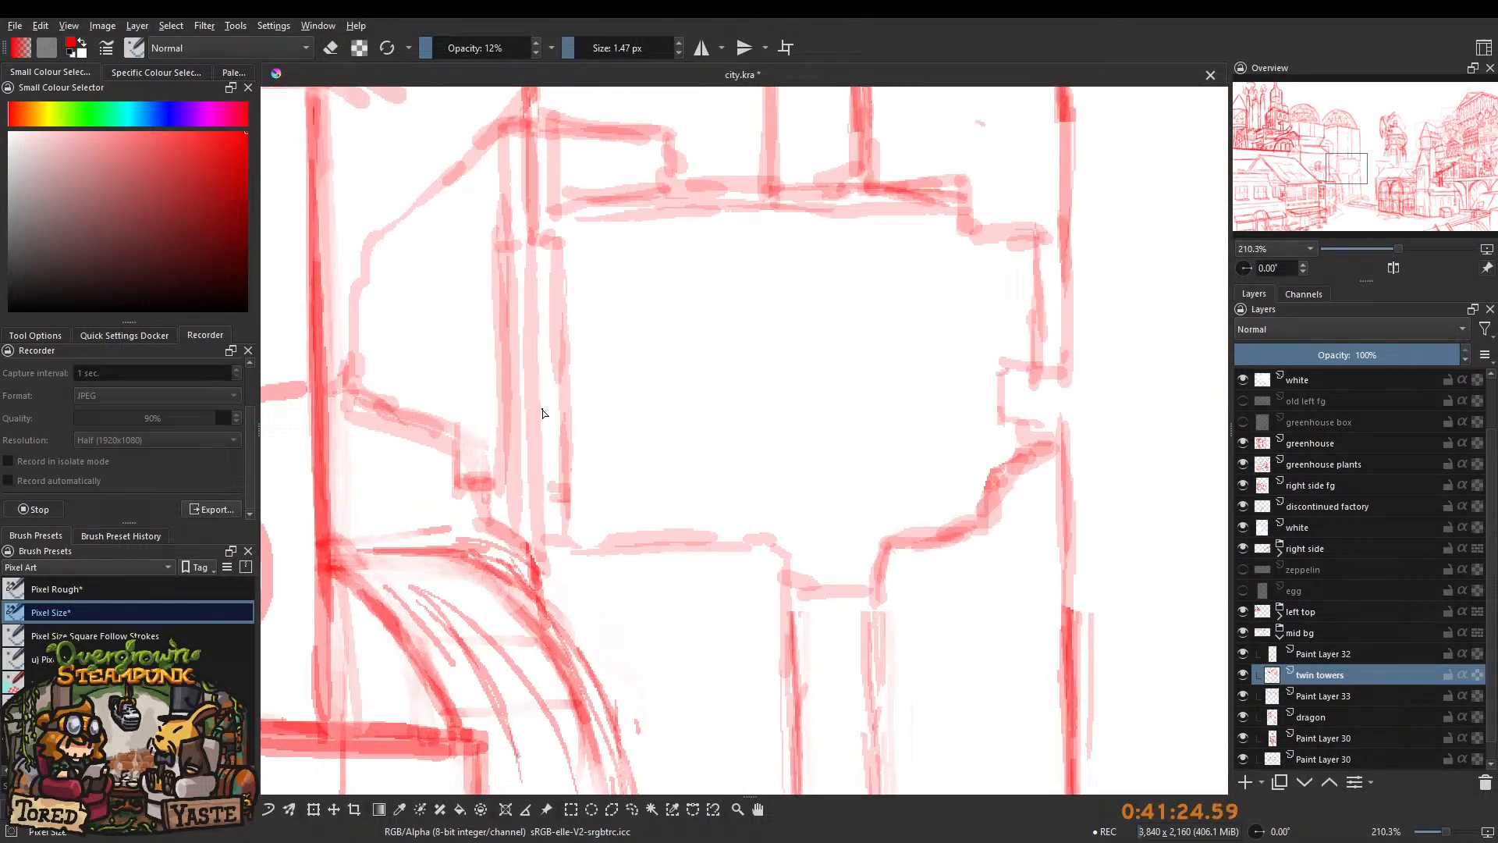
scroll(547, 394, down, 3)
scroll(437, 419, up, 1)
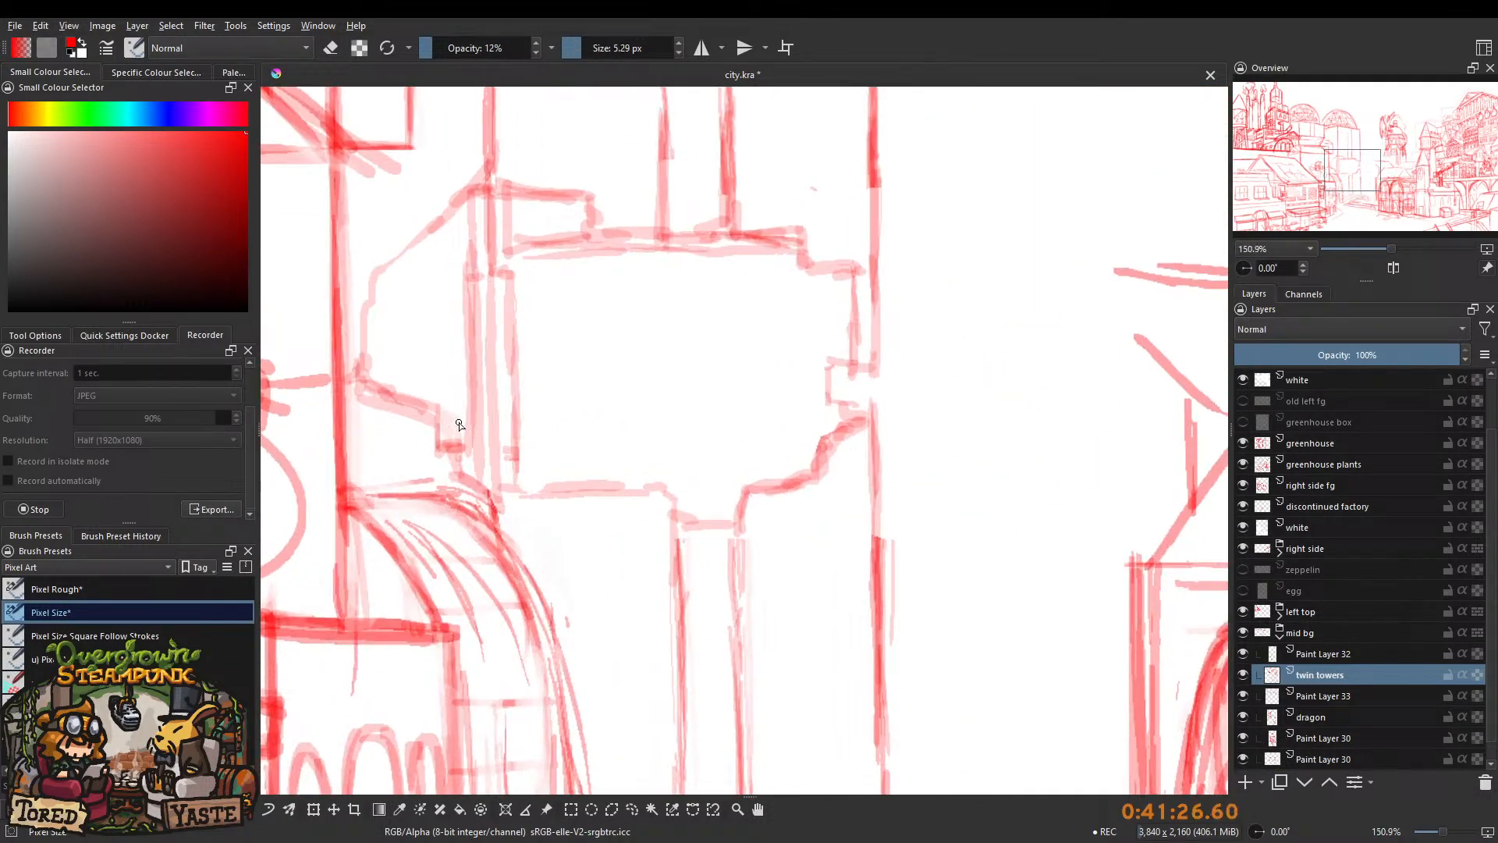
key(bracketleft)
key(bracketleft)
mouse_move(583, 424)
mouse_down()
mouse_move(560, 425)
mouse_move(774, 425)
mouse_up()
scroll(634, 351, down, 6)
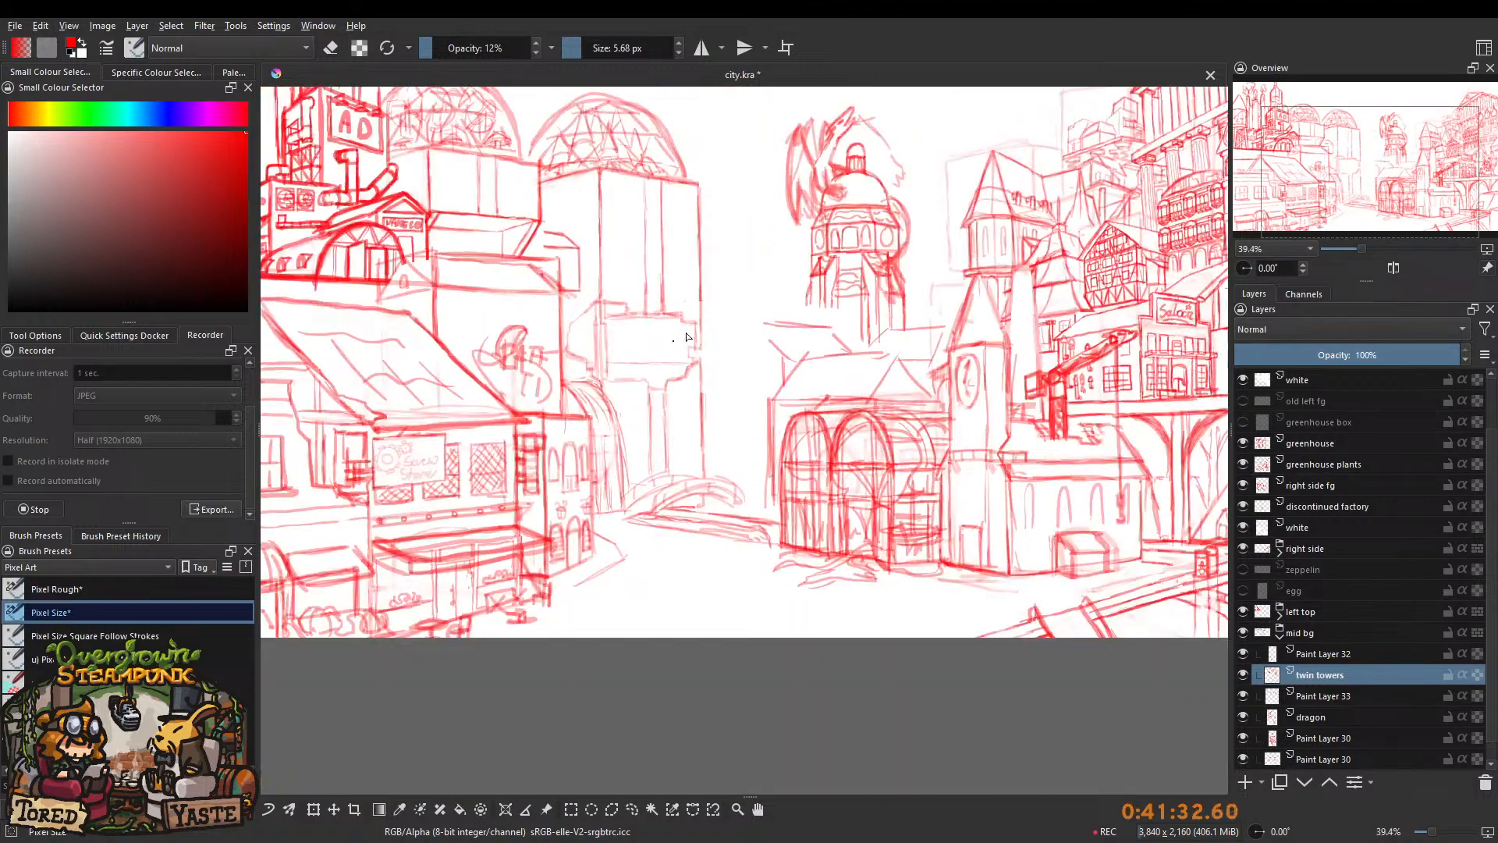
Enlarge the brush to 6.34 px and draw two parallel floor lines across the lower part of the gap.
scroll(625, 382, up, 6)
key(bracketright)
drag(581, 348, 877, 343)
drag(575, 367, 846, 366)
Examine the whole city sketch, from the greenhouse and clock tower across to the domed twin towers.
mouse_move(702, 338)
mouse_down()
mouse_move(646, 485)
mouse_move(623, 416)
mouse_up()
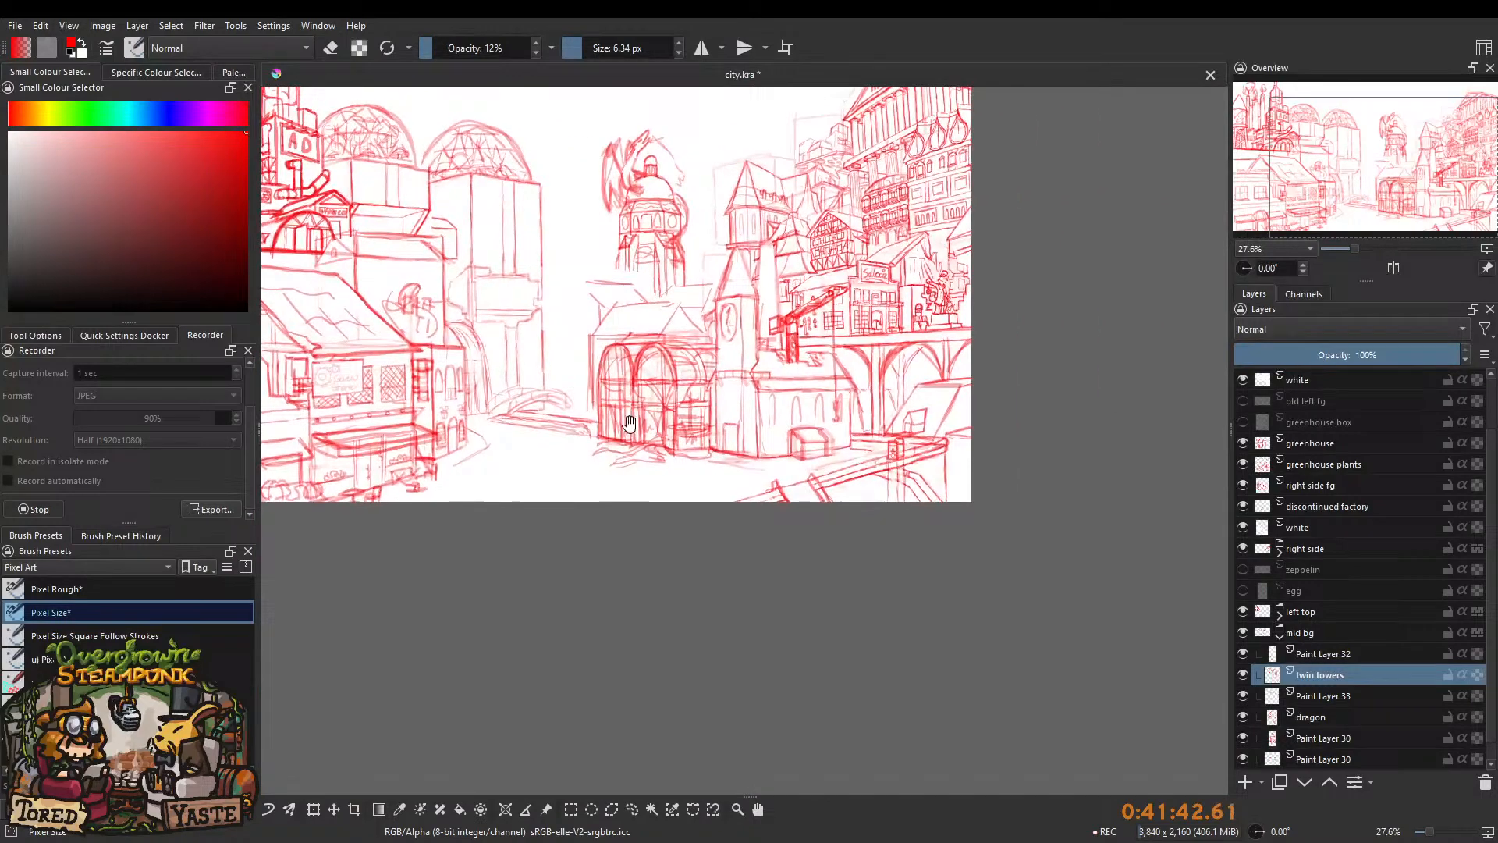
drag(808, 402, 602, 381)
mouse_move(684, 446)
mouse_down()
mouse_move(647, 516)
mouse_move(896, 301)
mouse_up()
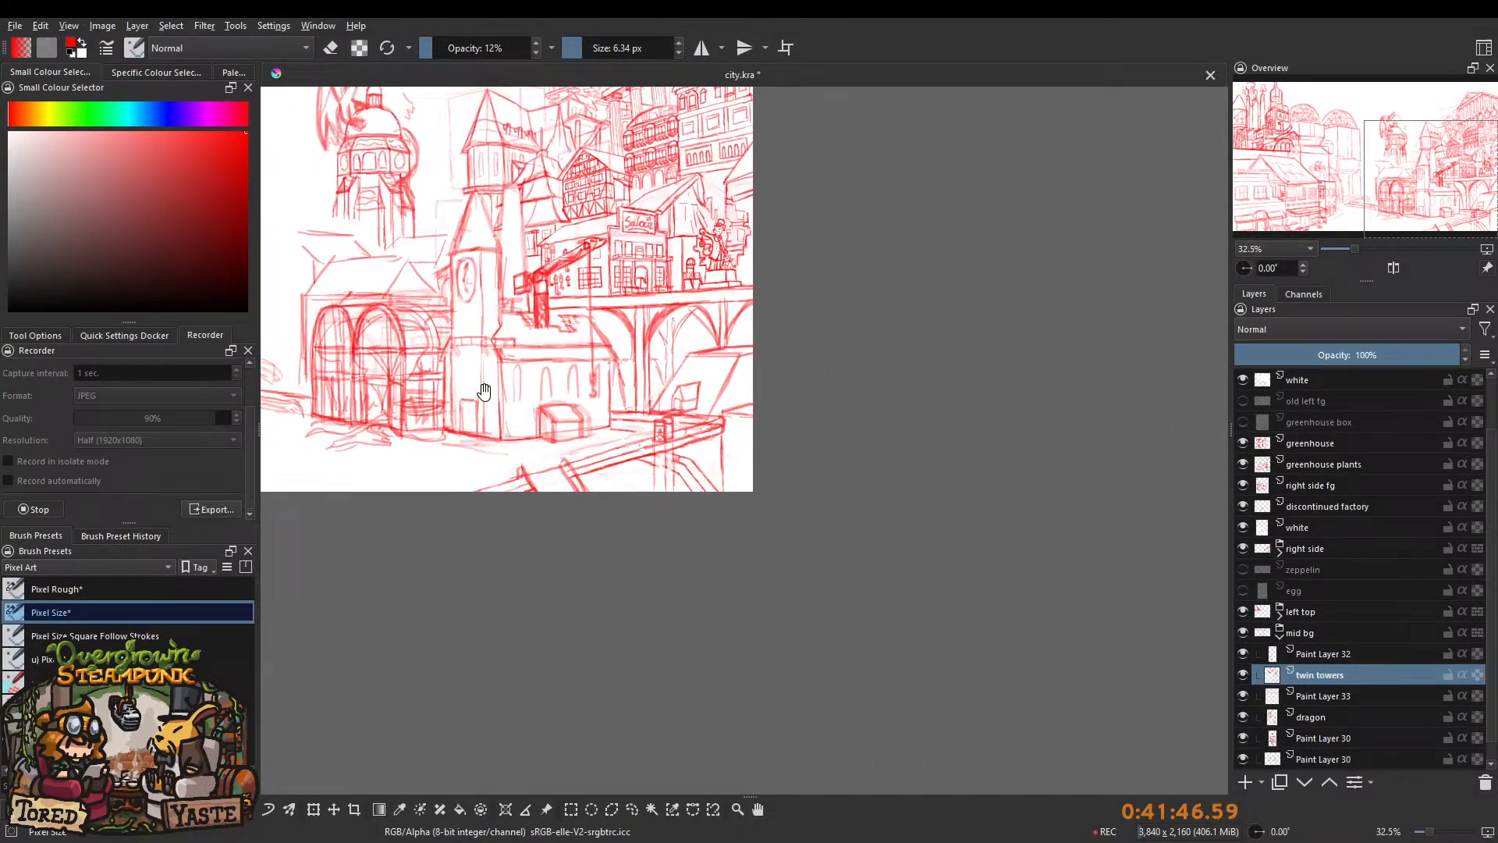
drag(490, 390, 710, 597)
drag(462, 544, 653, 518)
drag(564, 413, 620, 278)
drag(660, 331, 667, 382)
drag(677, 308, 568, 569)
mouse_move(558, 411)
mouse_down()
mouse_move(570, 375)
mouse_move(832, 381)
mouse_up()
drag(630, 371, 628, 261)
Sketch a faint mouse with a curled tail sitting on the left dome, using an 8.05 px brush.
key(])
mouse_move(546, 452)
mouse_down()
mouse_move(716, 424)
mouse_move(641, 403)
mouse_move(637, 373)
mouse_move(690, 372)
mouse_up()
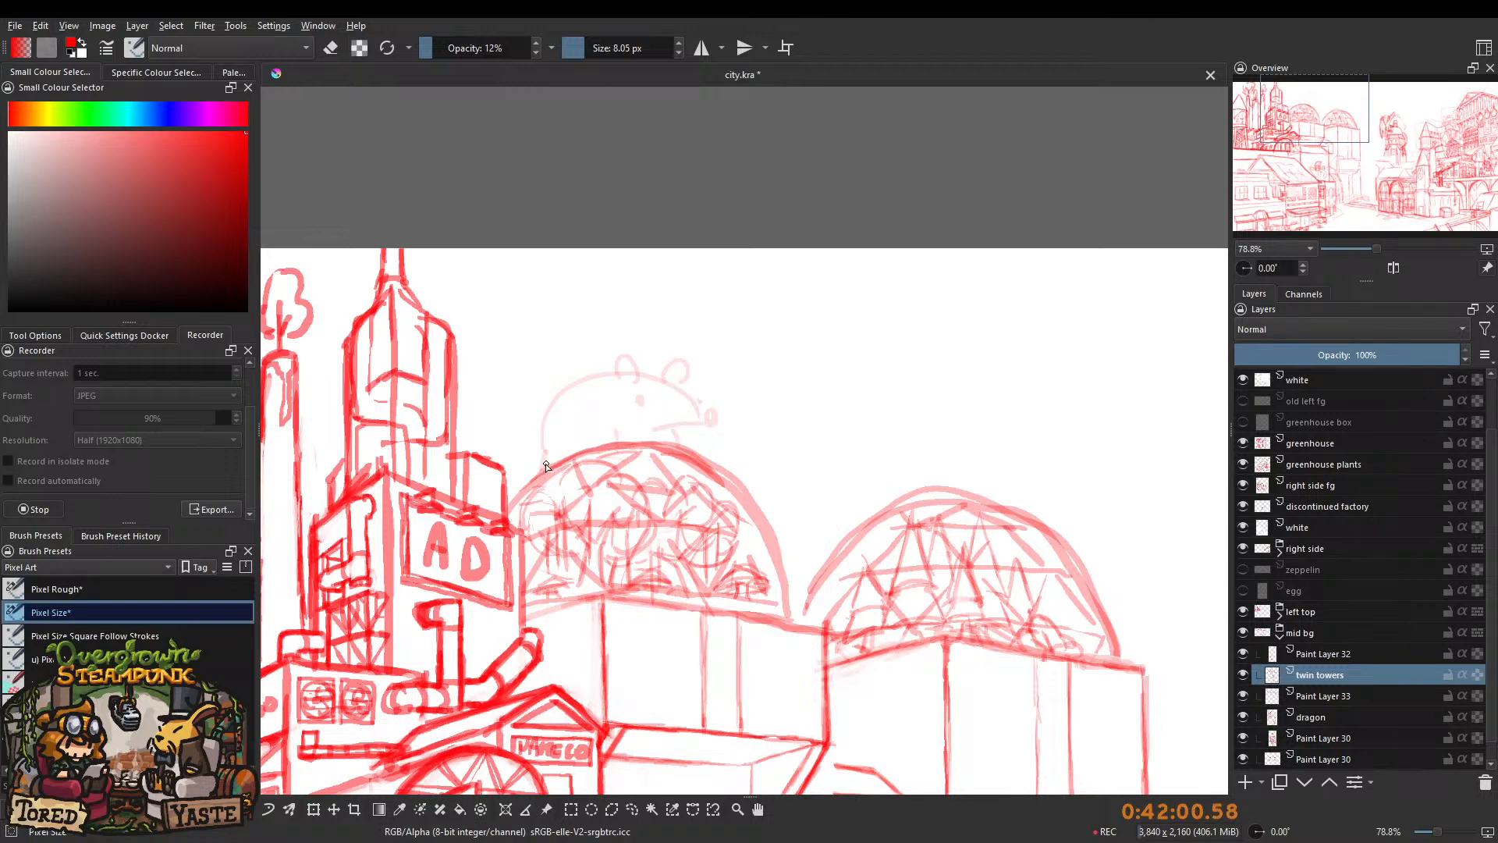
mouse_move(538, 442)
mouse_down()
mouse_move(502, 374)
mouse_move(670, 635)
mouse_up()
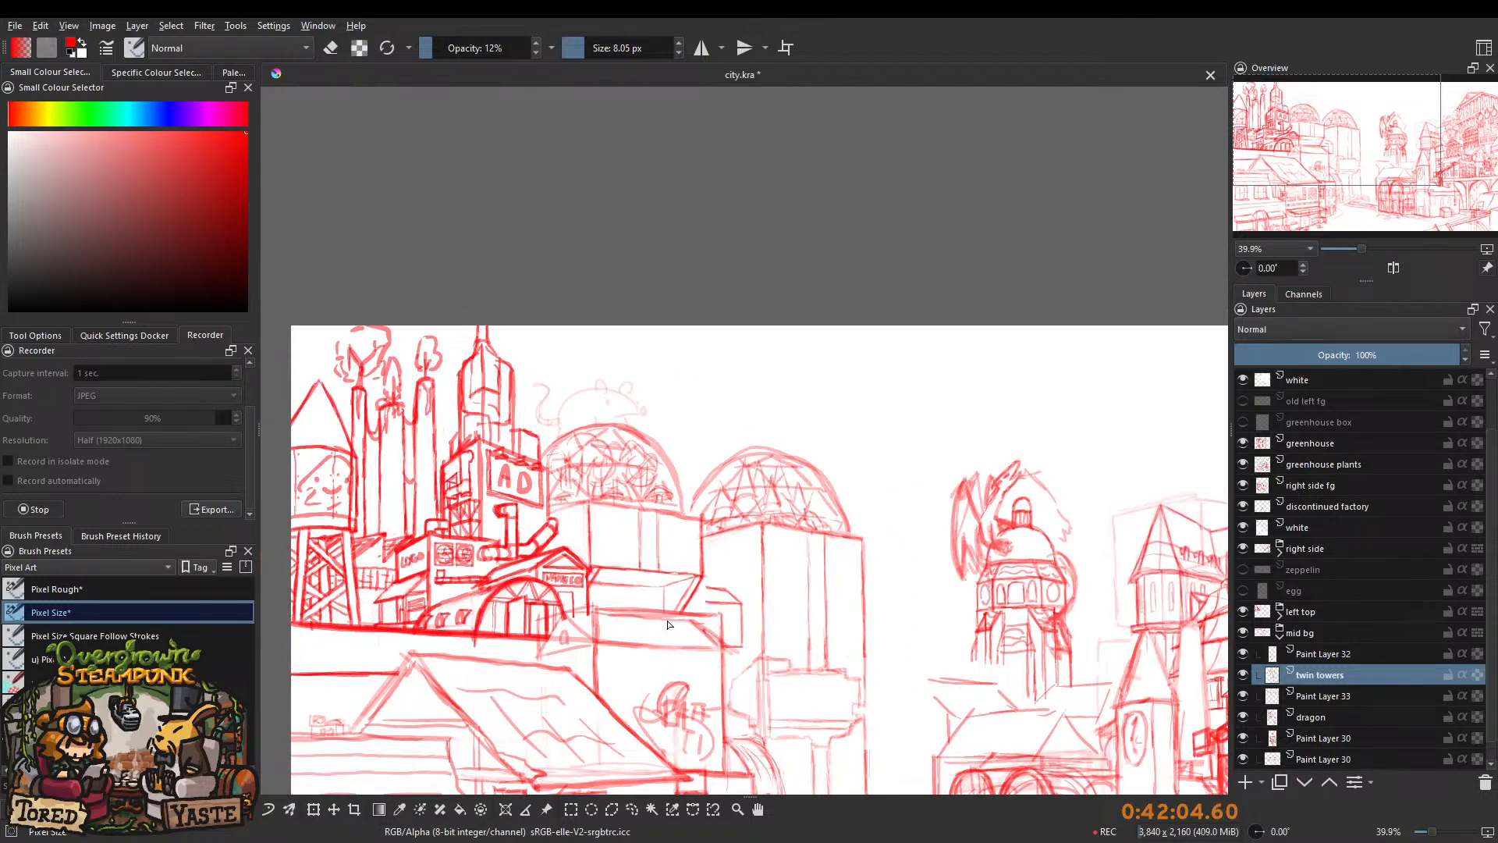
drag(582, 406, 636, 347)
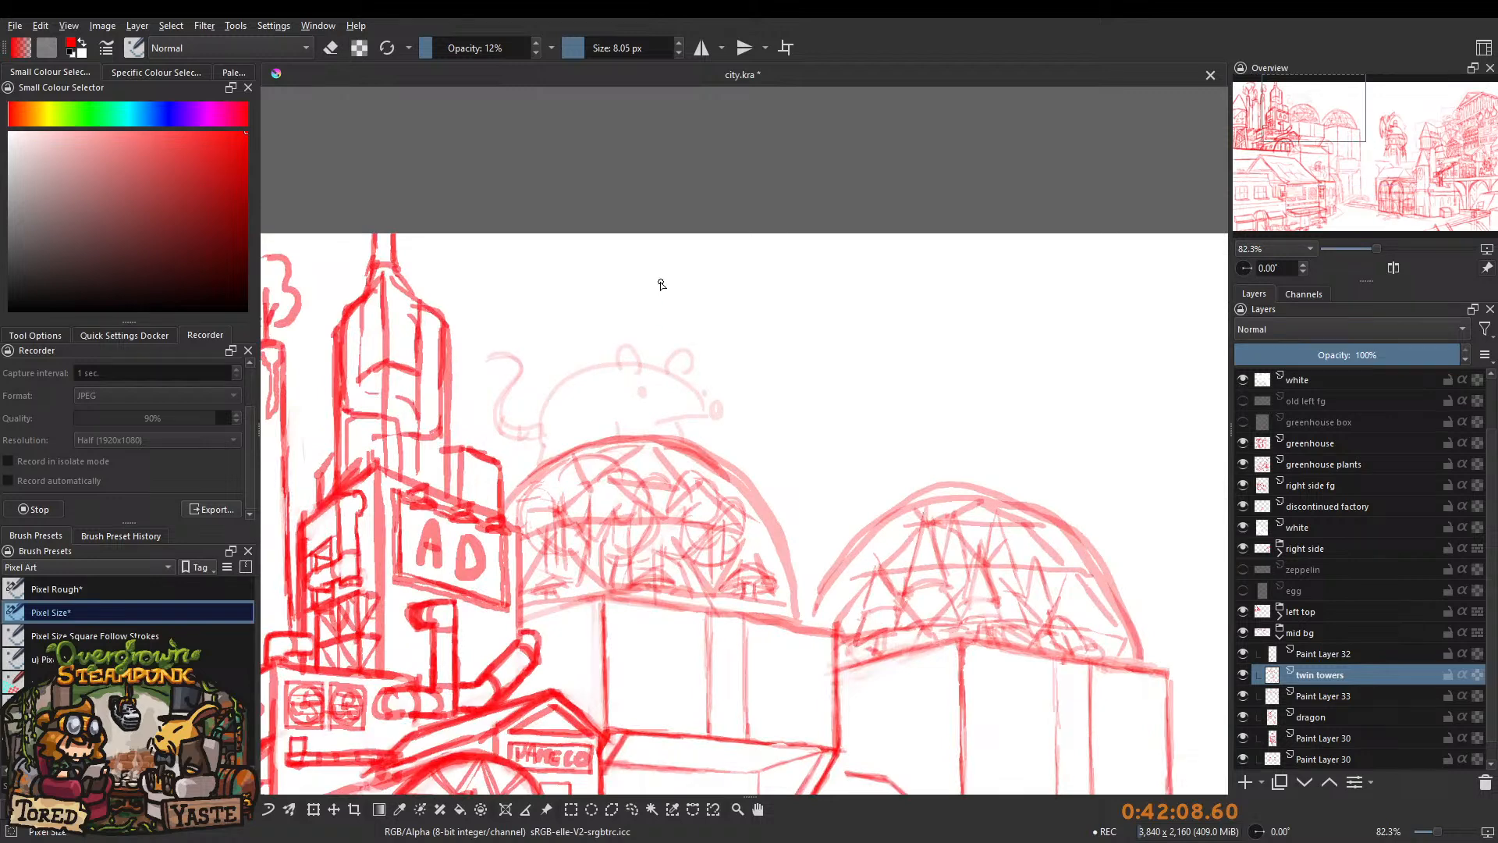
Undo all strokes of the mouse sketch above the left dome.
key(ctrl+z)
key(ctrl+z)
key(ctrl+z)
key(ctrl+z)
key(ctrl+z)
key(ctrl+z)
key(ctrl+z)
key(ctrl+z)
key(ctrl+z)
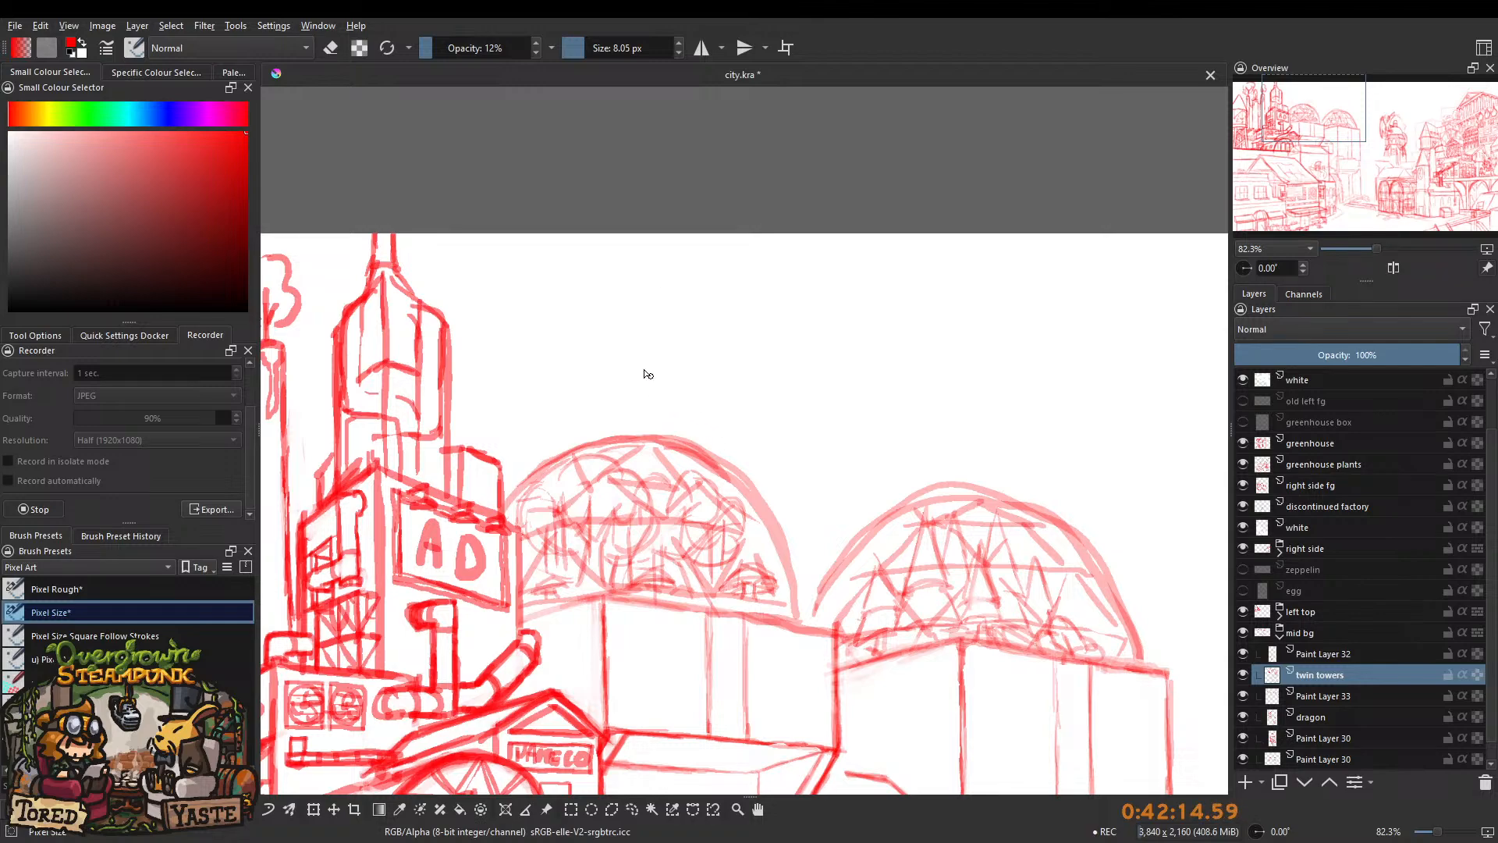
Save the city drawing.
drag(640, 407, 641, 441)
key(ctrl+s)
Draw two near-horizontal ceiling lines from the gap's slanted left edge to the tower's corner column.
drag(737, 412, 539, 94)
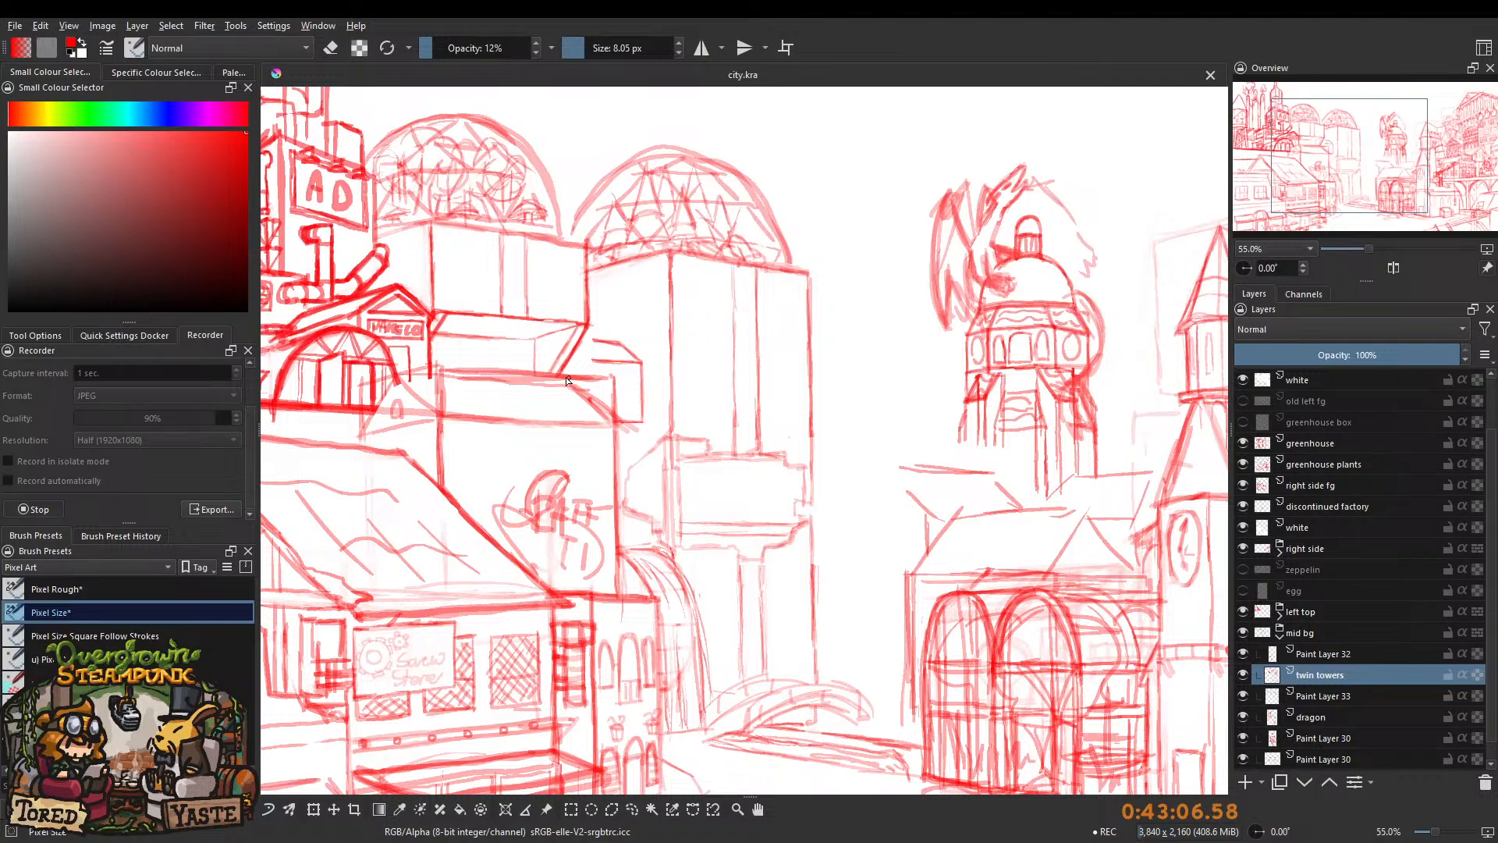
drag(570, 298, 577, 227)
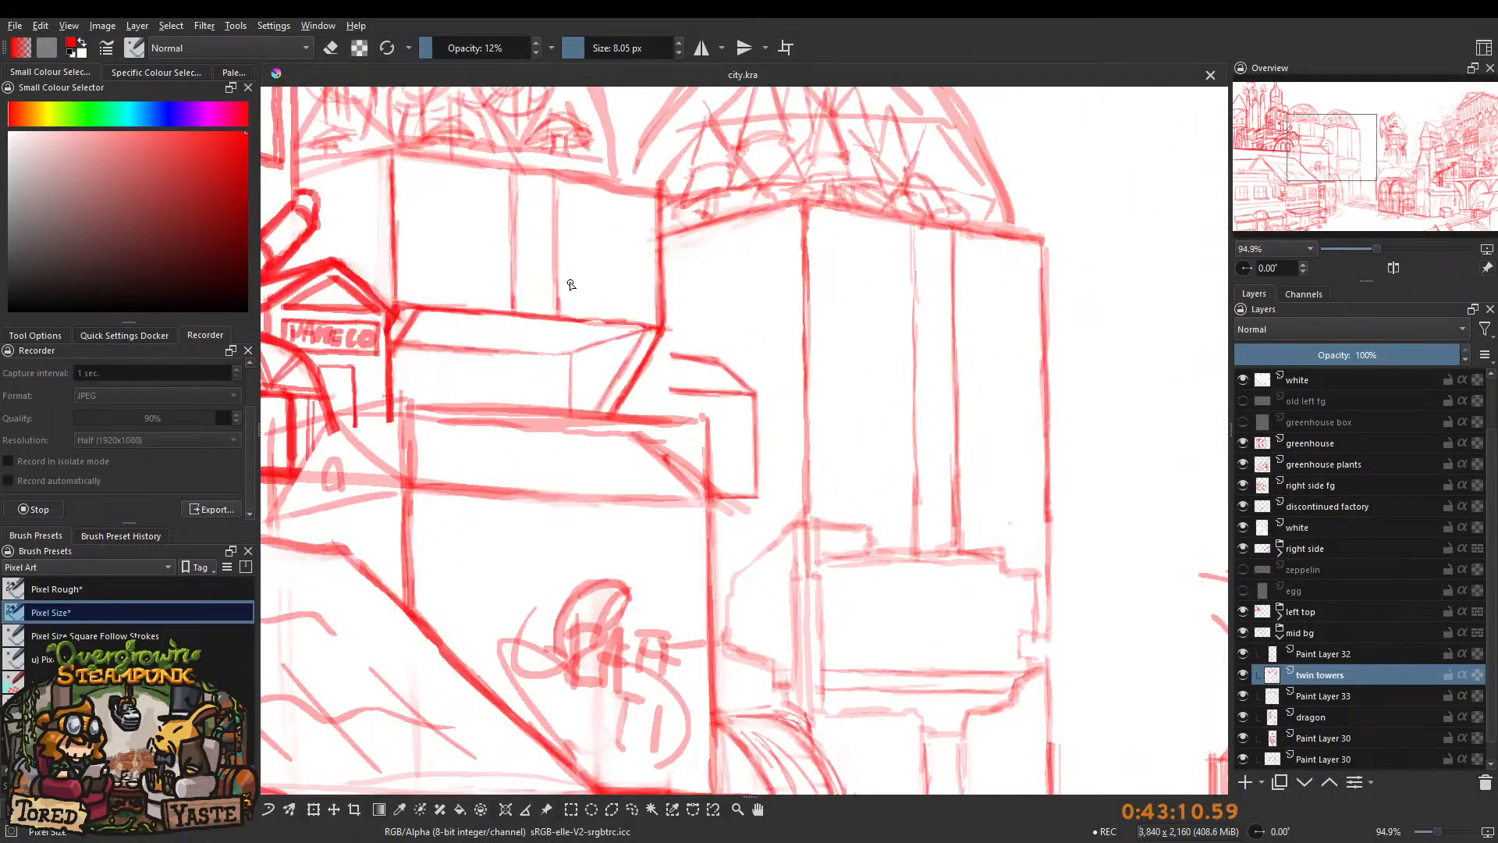
mouse_move(578, 327)
mouse_down()
mouse_move(561, 425)
mouse_move(591, 321)
mouse_up()
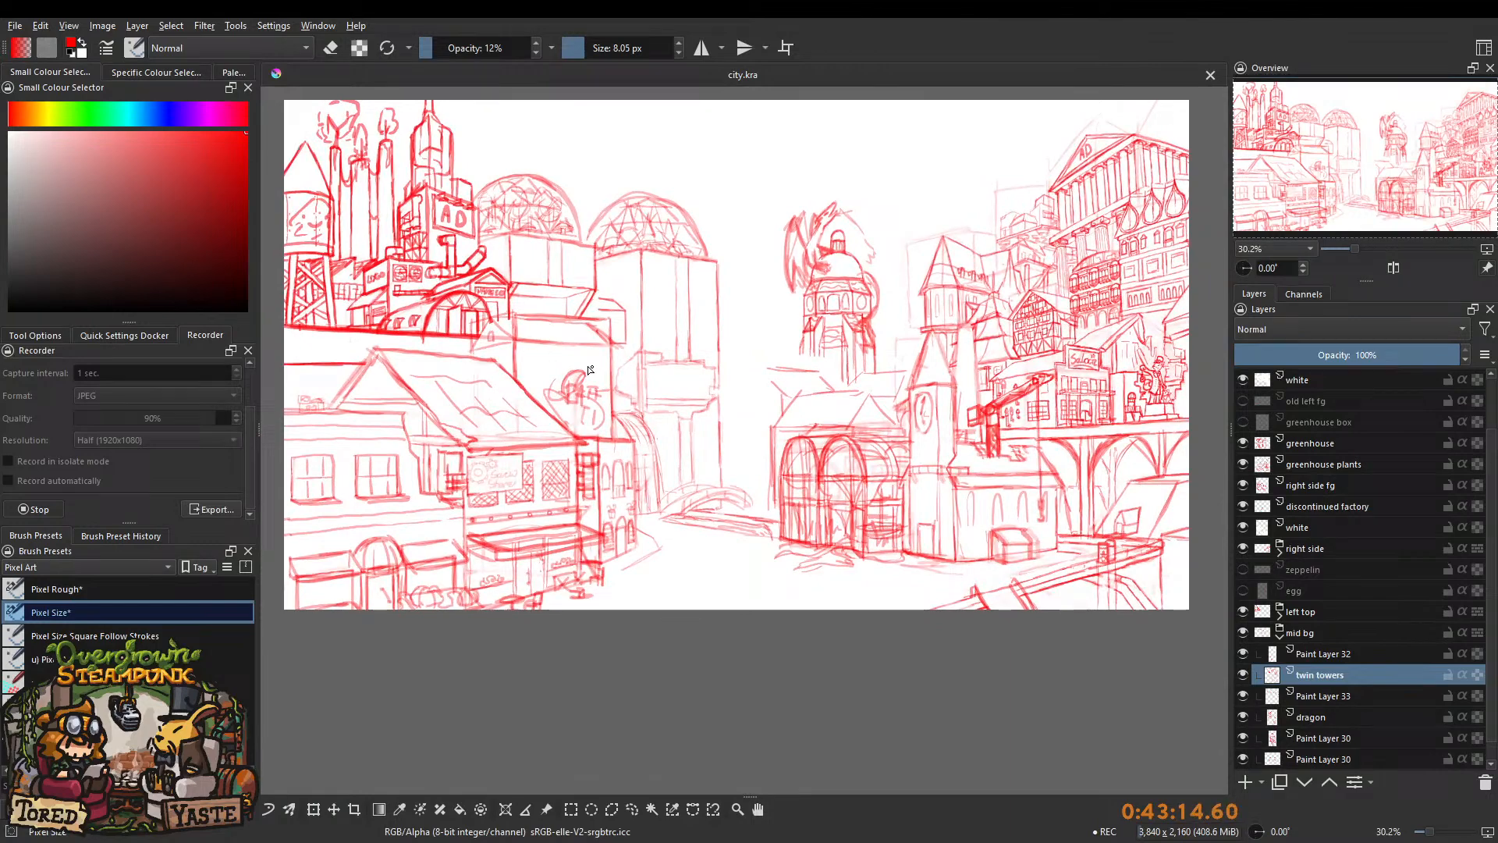
drag(649, 335, 728, 251)
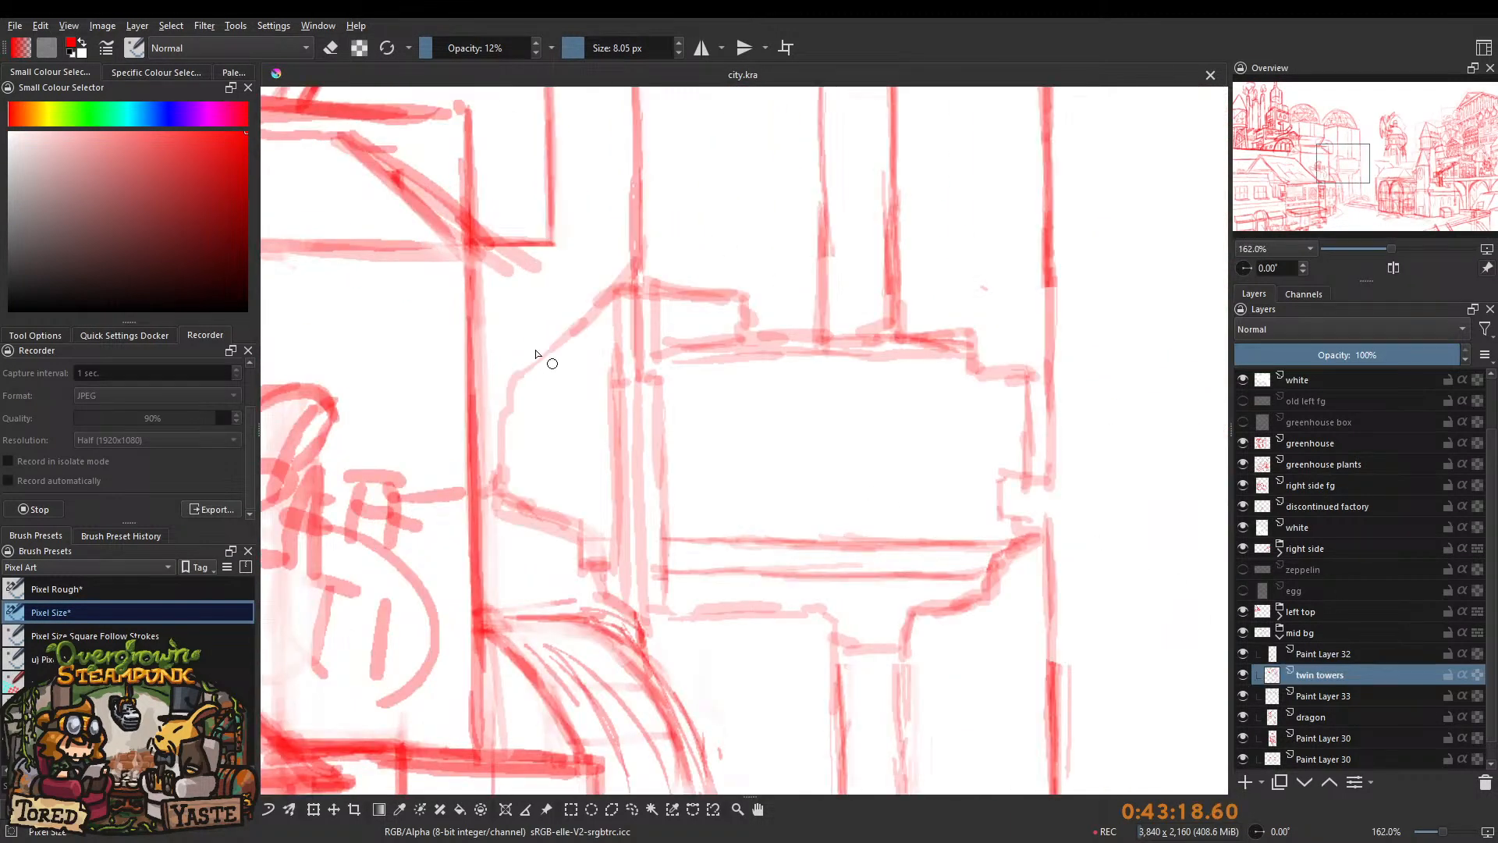
drag(564, 343, 621, 341)
mouse_move(521, 372)
mouse_down()
mouse_move(583, 359)
mouse_move(525, 366)
mouse_move(633, 358)
mouse_up()
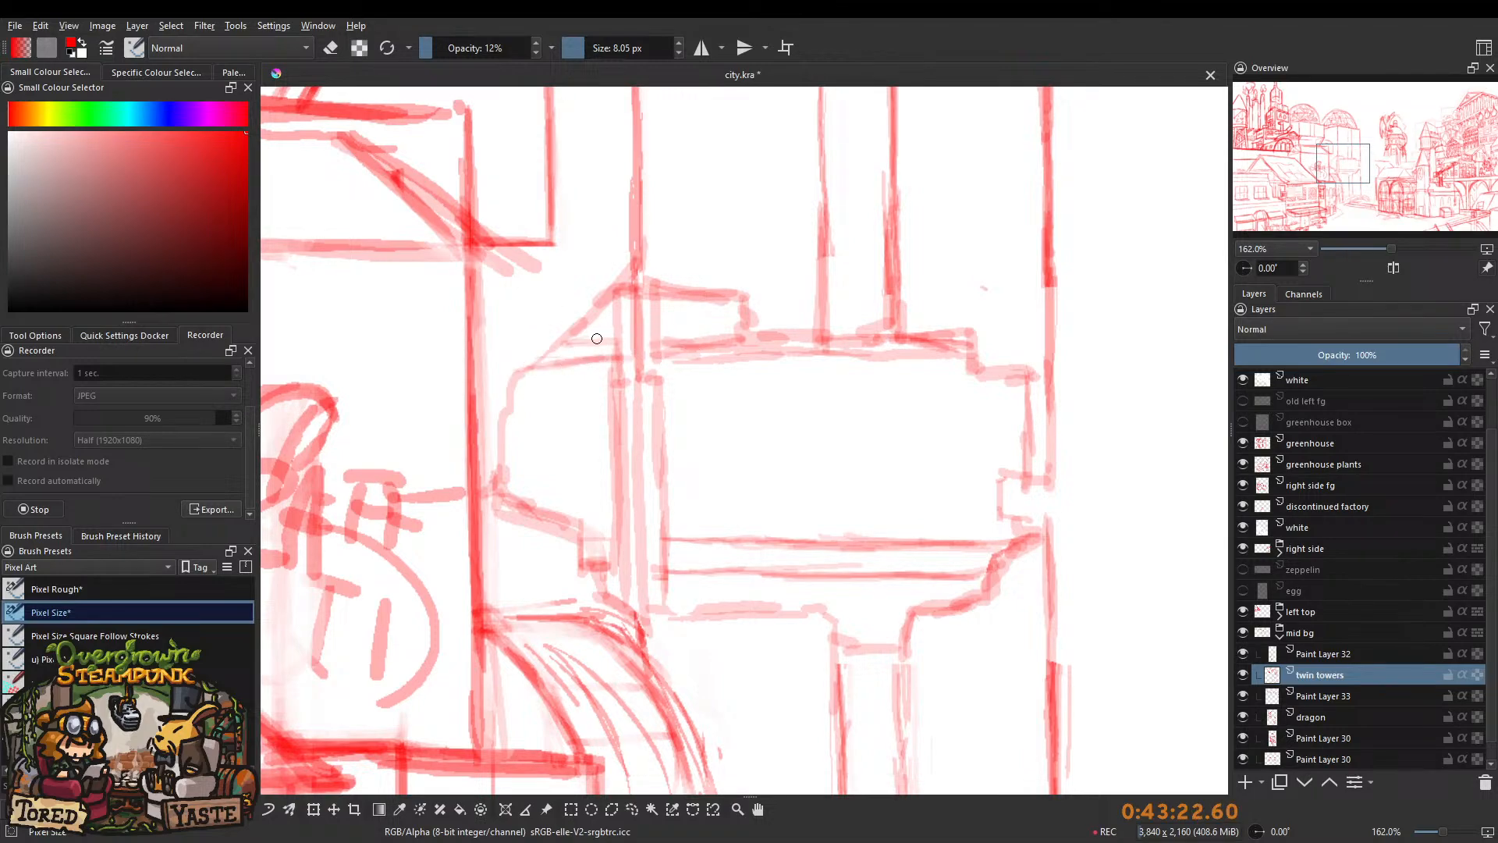
Save the city drawing.
scroll(597, 328, down, 5)
scroll(616, 265, up, 4)
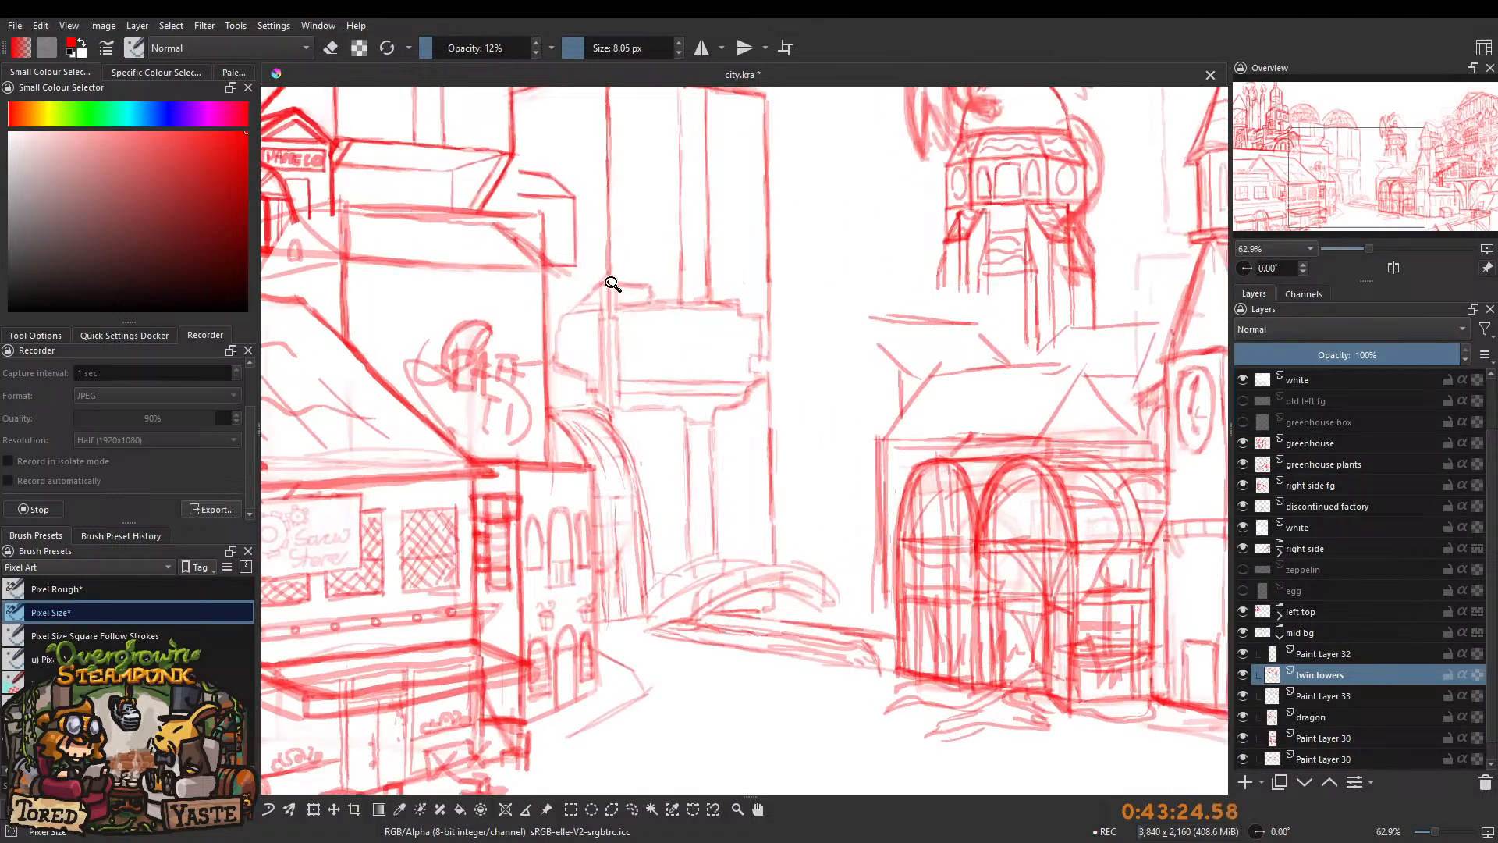
scroll(617, 270, down, 5)
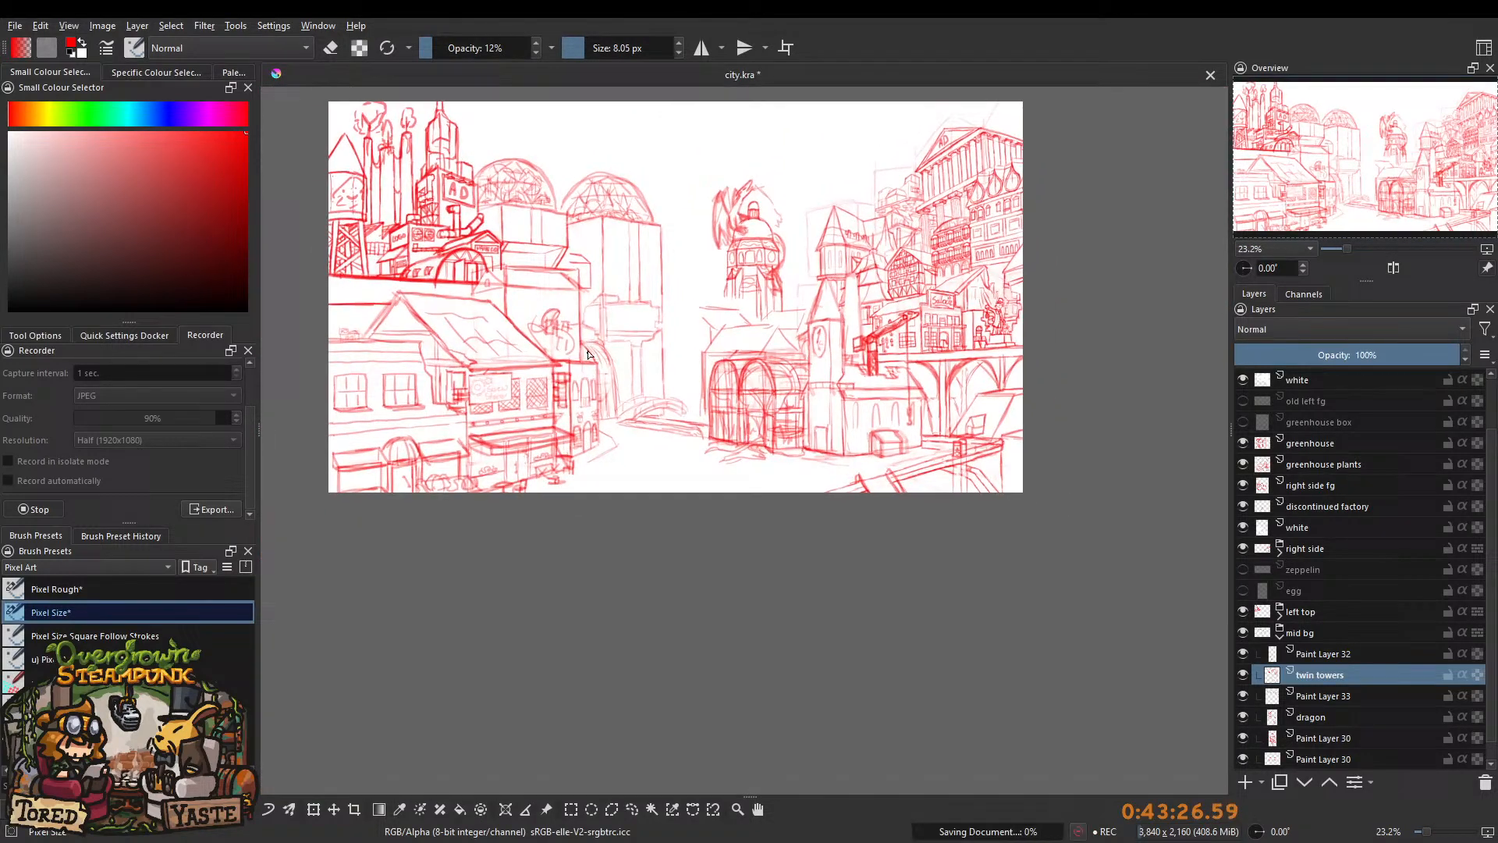
scroll(586, 234, up, 3)
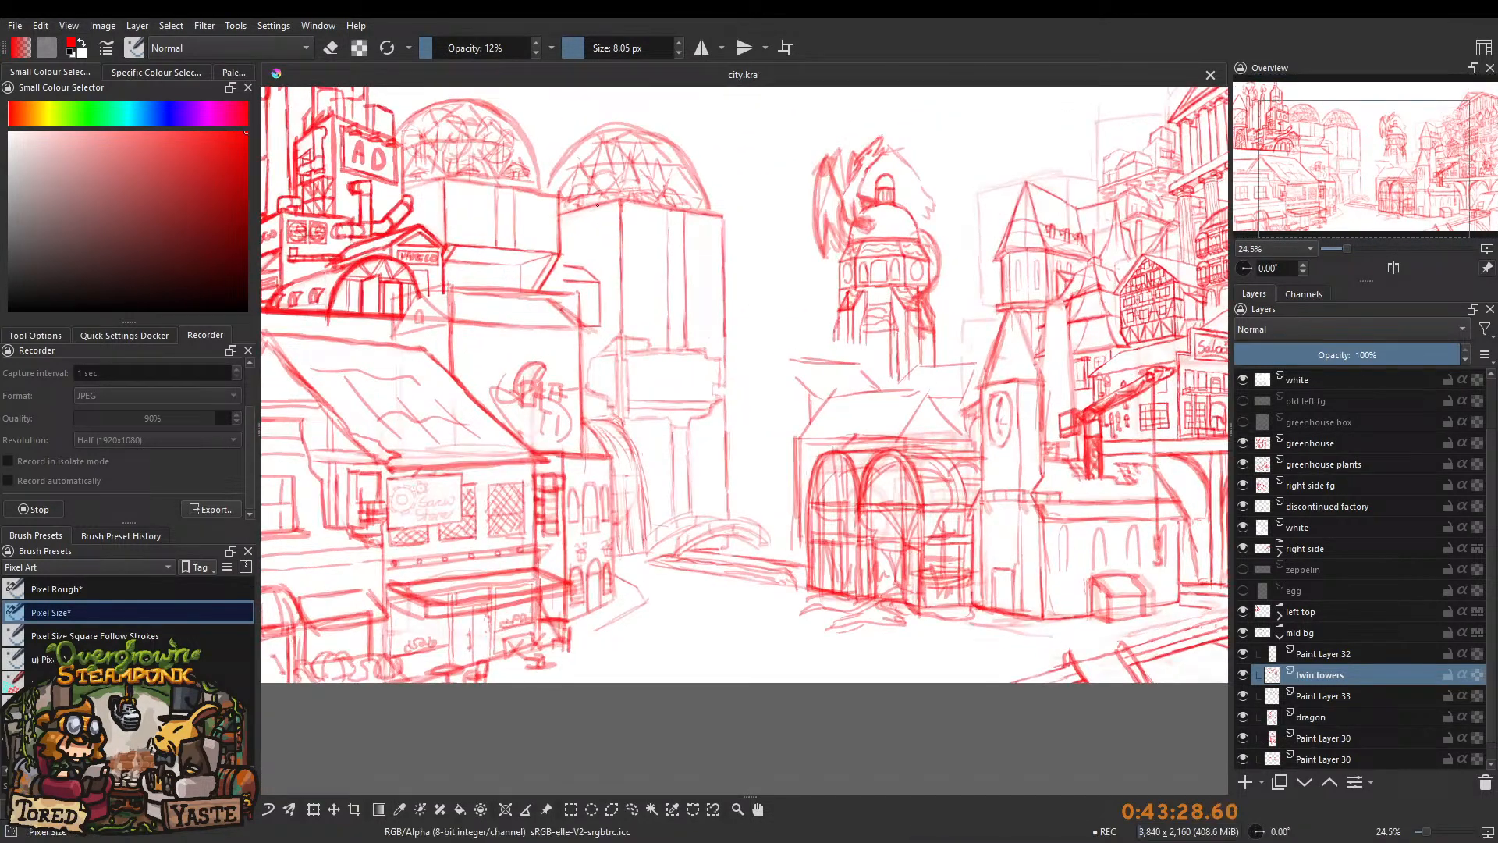
Try sketching a faint design on the right twin tower's upper face with a 15.68 px brush at 12% opacity.
drag(691, 428, 688, 376)
key(ctrl+z)
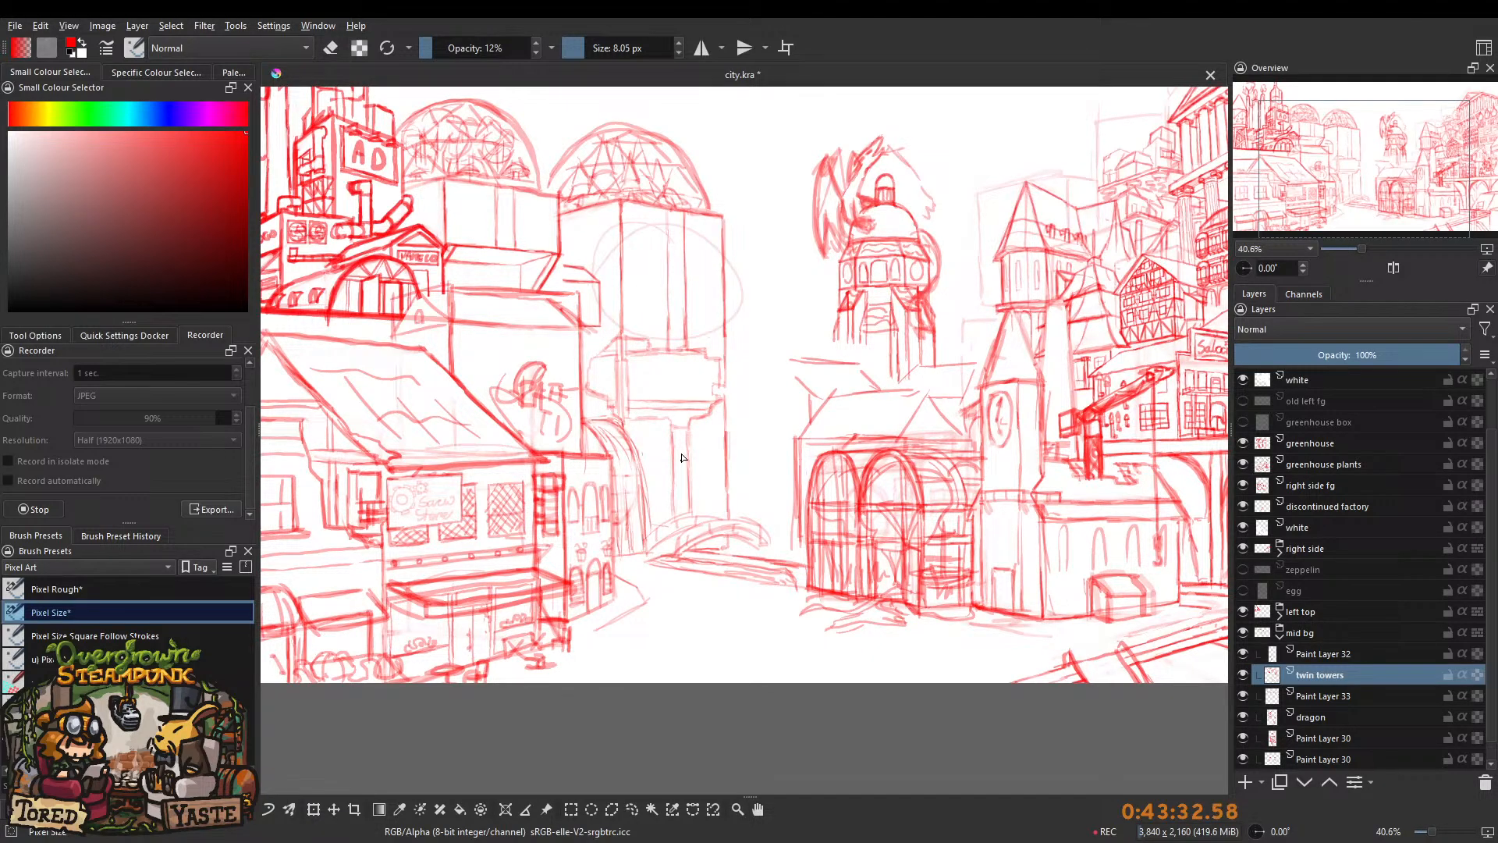
scroll(640, 318, up, 1)
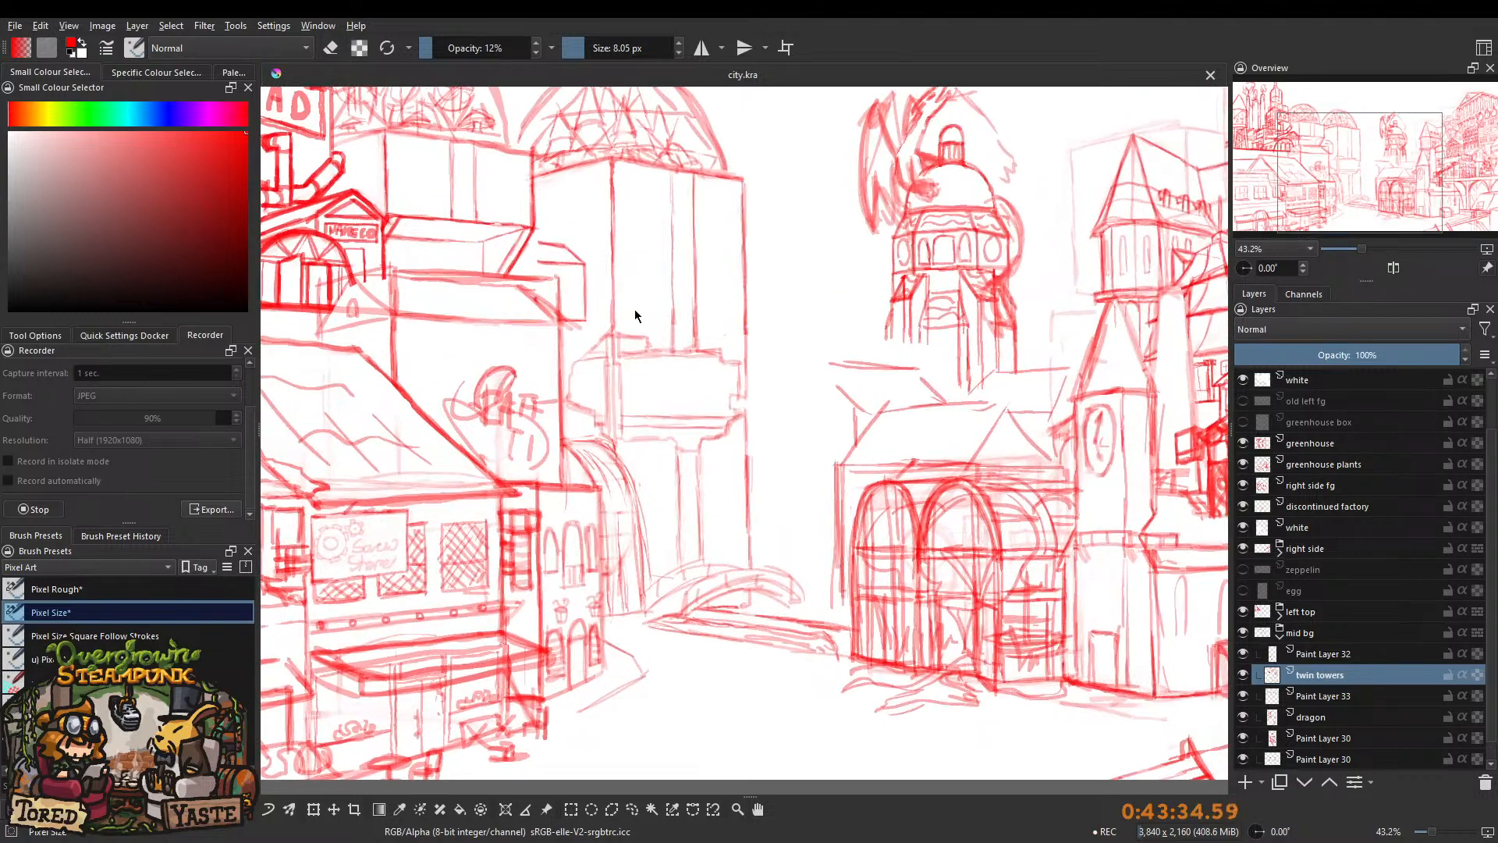
scroll(639, 288, up, 1)
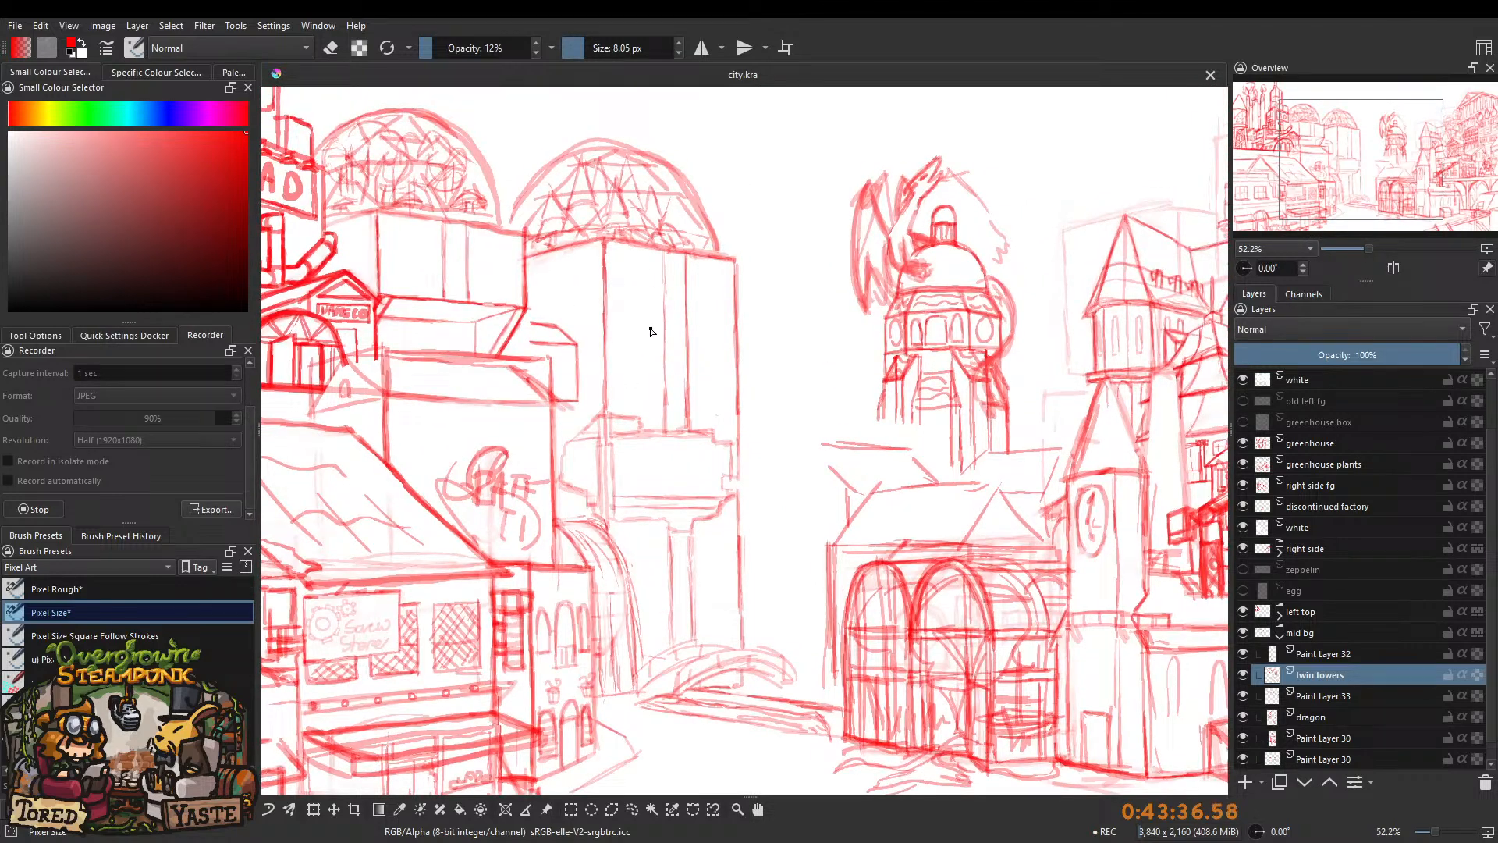
scroll(662, 335, up, 1)
scroll(606, 325, up, 1)
key(bracketright)
key(bracketright)
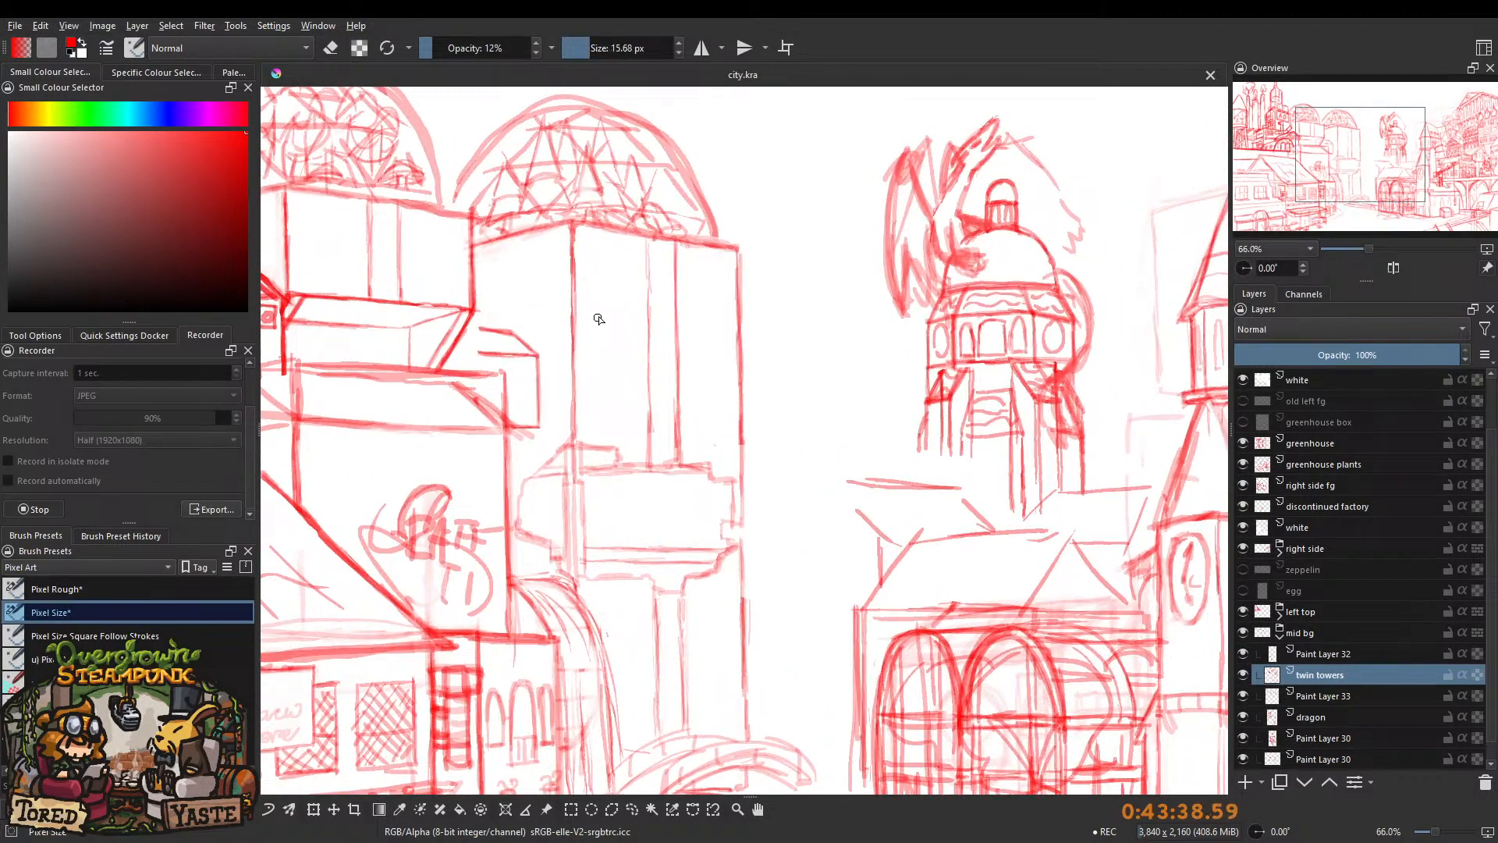
mouse_move(596, 329)
mouse_down()
mouse_move(617, 297)
mouse_move(673, 367)
mouse_up()
mouse_move(595, 336)
mouse_down()
mouse_move(631, 374)
mouse_move(667, 341)
mouse_move(694, 345)
mouse_move(594, 320)
mouse_move(632, 334)
mouse_move(621, 355)
mouse_move(684, 298)
mouse_move(716, 313)
mouse_move(632, 329)
mouse_move(626, 361)
mouse_move(708, 363)
mouse_move(648, 364)
mouse_move(713, 387)
mouse_move(748, 384)
mouse_up()
mouse_move(621, 392)
mouse_down()
mouse_move(612, 408)
mouse_move(722, 401)
mouse_move(729, 425)
mouse_up()
scroll(702, 359, down, 4)
Undo all strokes of the design sketched on the right twin tower's upper face.
key(ctrl+z)
key(ctrl+z)
key(ctrl+z)
key(ctrl+z)
key(ctrl+z)
key(ctrl+z)
key(ctrl+z)
key(ctrl+z)
key(ctrl+z)
key(ctrl+z)
Erase the middle stretch of the two vertical lines on the right tower's face using a 48.44 px eraser at 100% opacity.
scroll(673, 321, up, 3)
key(e)
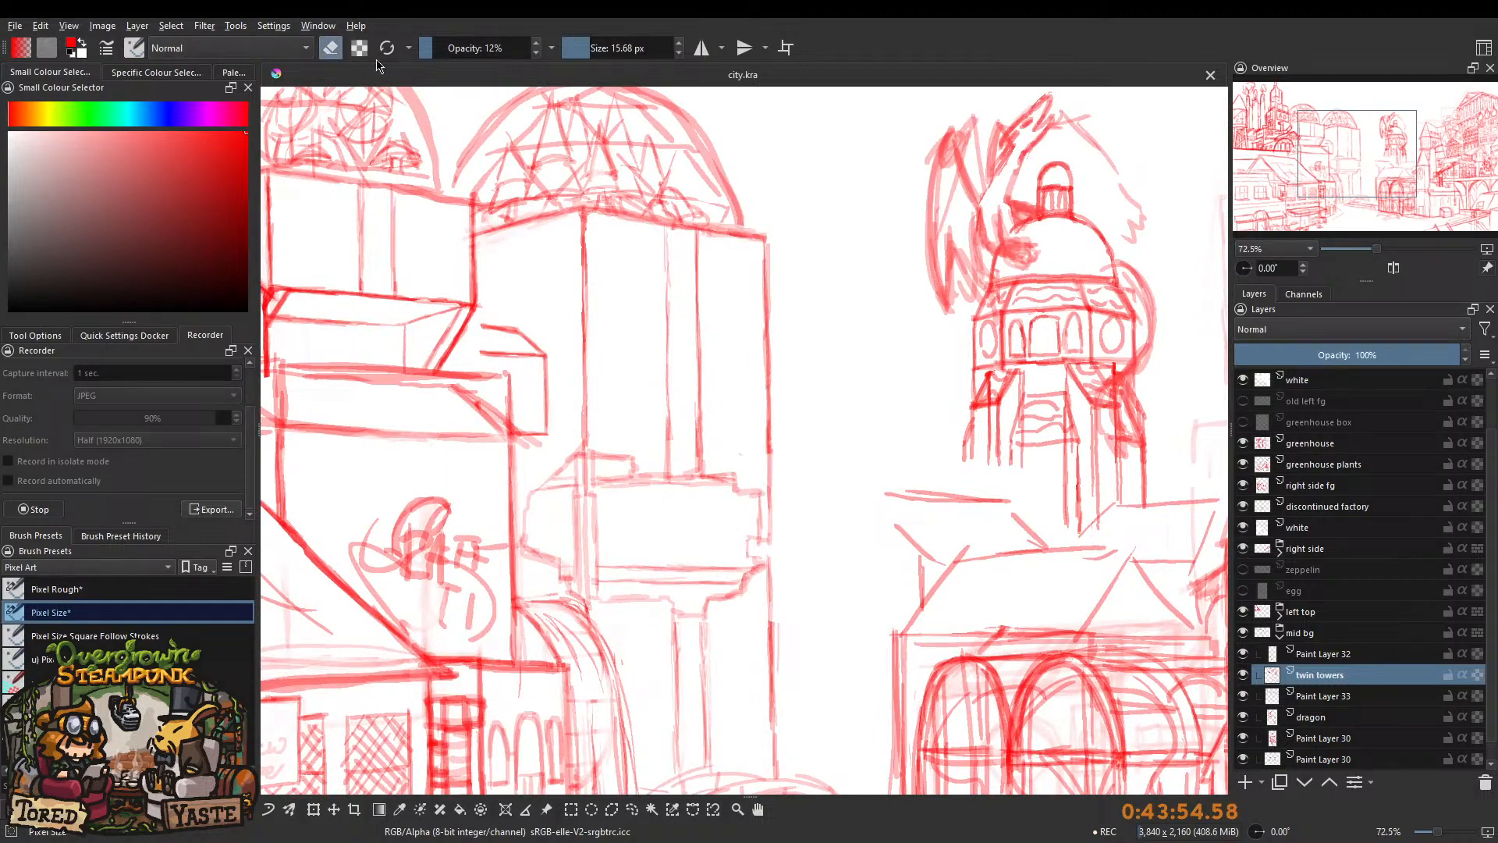
scroll(587, 300, down, 5)
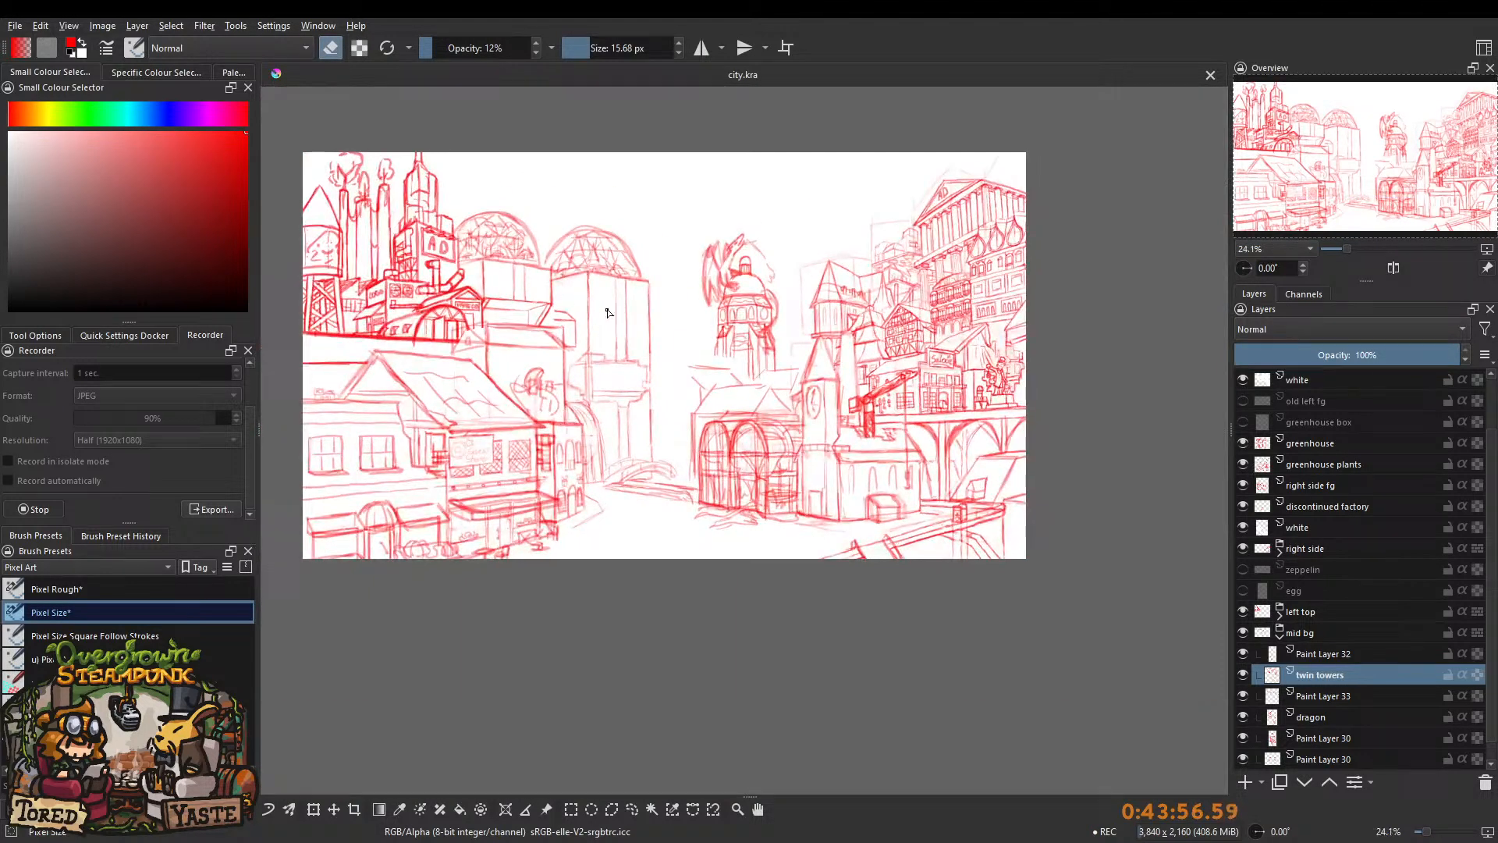
scroll(569, 303, up, 2)
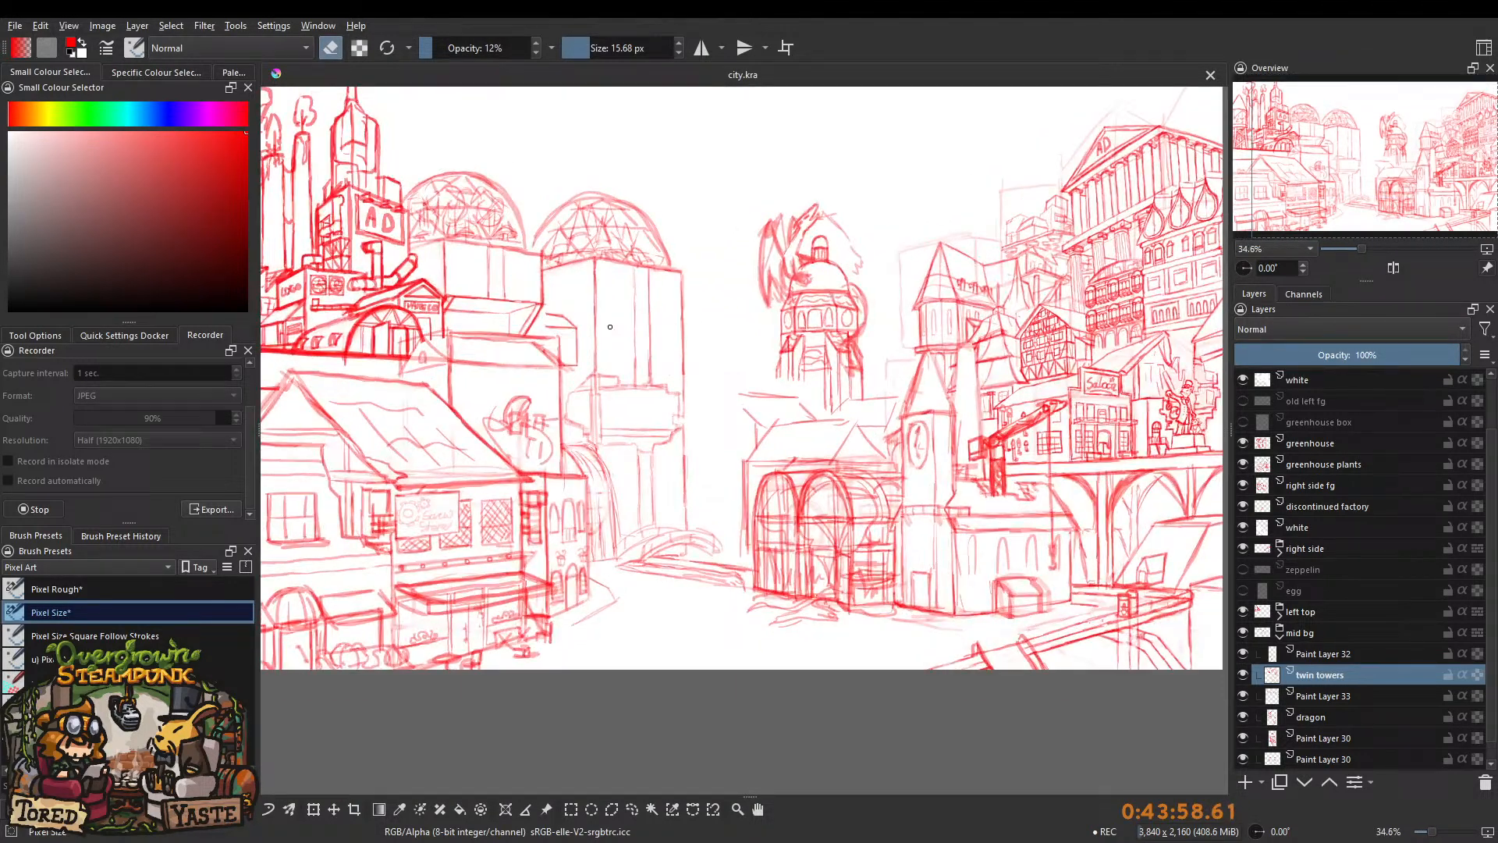
scroll(621, 296, up, 3)
drag(460, 50, 614, 39)
shift+drag(624, 304, 647, 306)
mouse_move(647, 314)
mouse_down()
mouse_move(643, 355)
mouse_move(660, 310)
mouse_move(678, 405)
mouse_up()
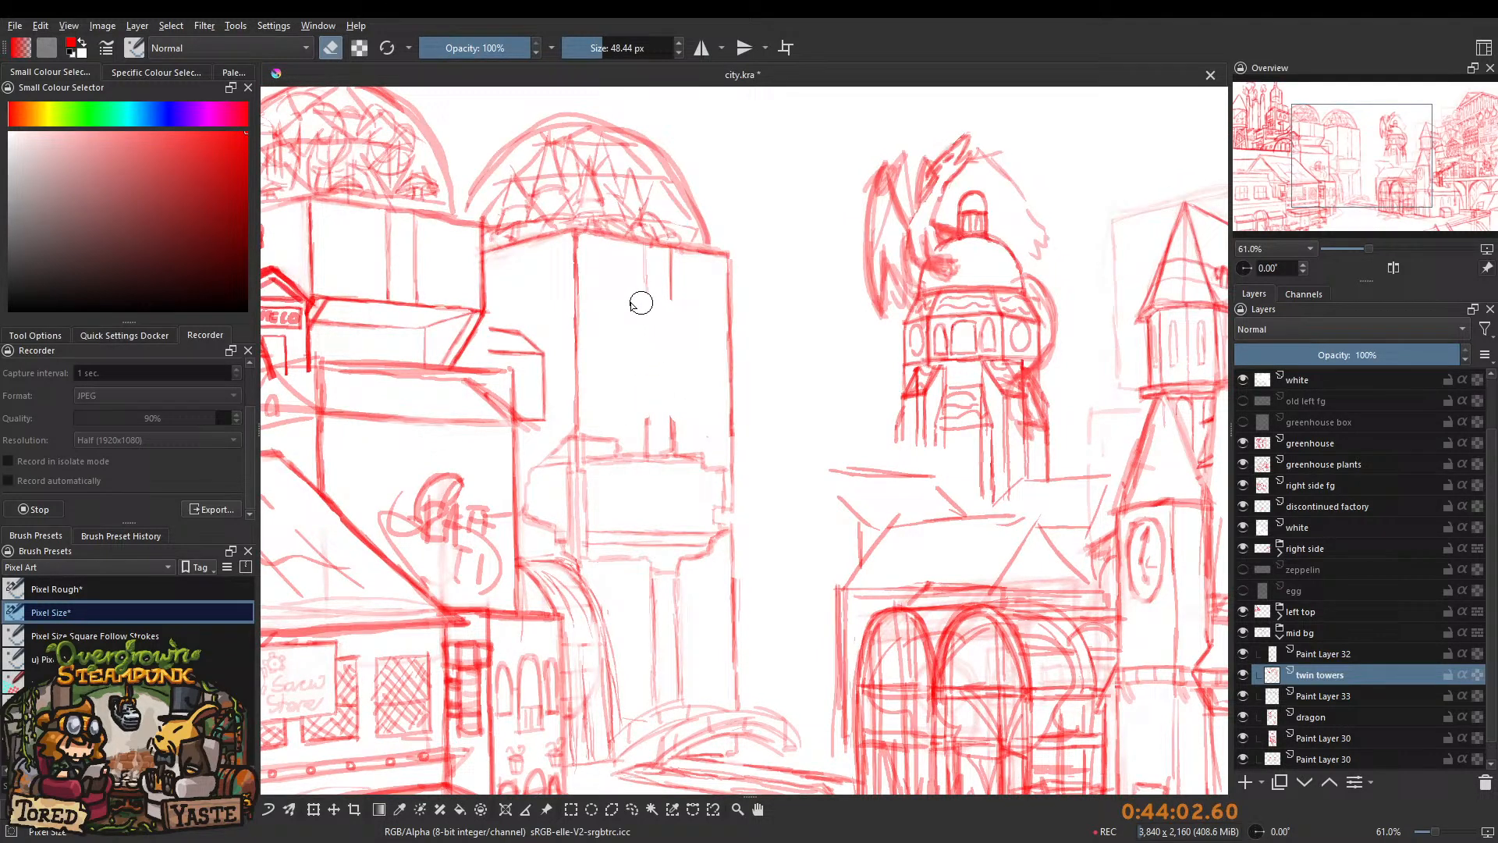
scroll(623, 316, down, 1)
mouse_move(623, 315)
ctrl+mouse_down()
mouse_move(613, 444)
mouse_move(639, 247)
mouse_move(572, 278)
mouse_move(656, 289)
ctrl+mouse_up()
Draw the top and left edges of a rectangular billboard on the tower face with a 10.02 px brush at 20% opacity.
click(331, 48)
click(442, 47)
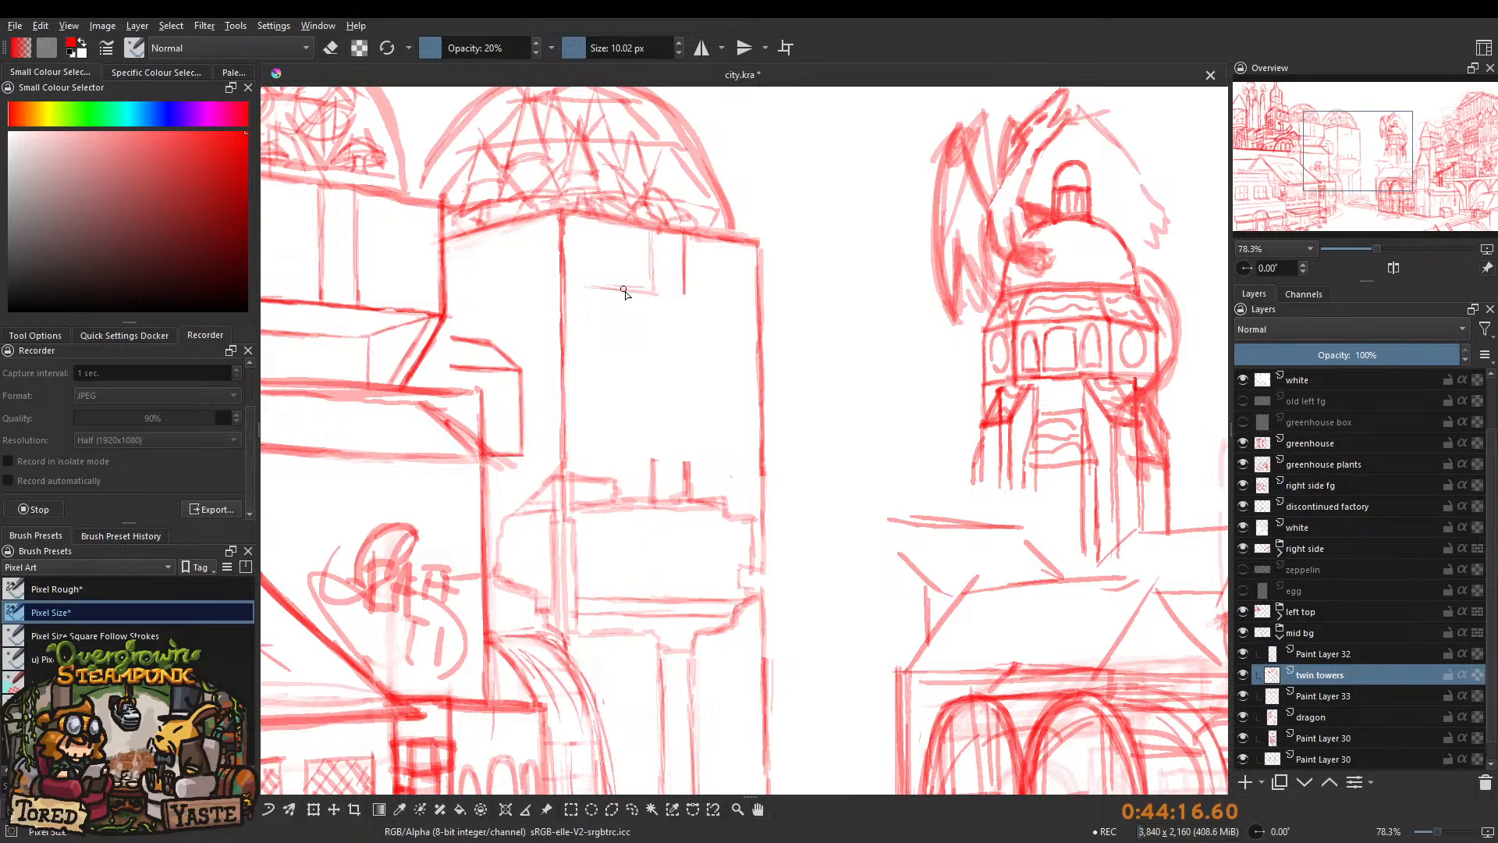
mouse_move(610, 288)
mouse_down()
mouse_move(748, 299)
mouse_move(710, 300)
mouse_up()
mouse_move(720, 302)
mouse_down()
mouse_move(671, 295)
mouse_move(745, 304)
mouse_up()
mouse_move(579, 284)
mouse_down()
mouse_move(649, 292)
mouse_move(577, 284)
mouse_move(595, 427)
mouse_move(581, 427)
mouse_move(708, 437)
mouse_up()
Draw the billboard's bottom edge, undo the stray attempts and redraw it, then close the rectangle with a right edge.
drag(609, 433, 752, 442)
key(ctrl+z)
key(ctrl+z)
key(ctrl+z)
key(ctrl+z)
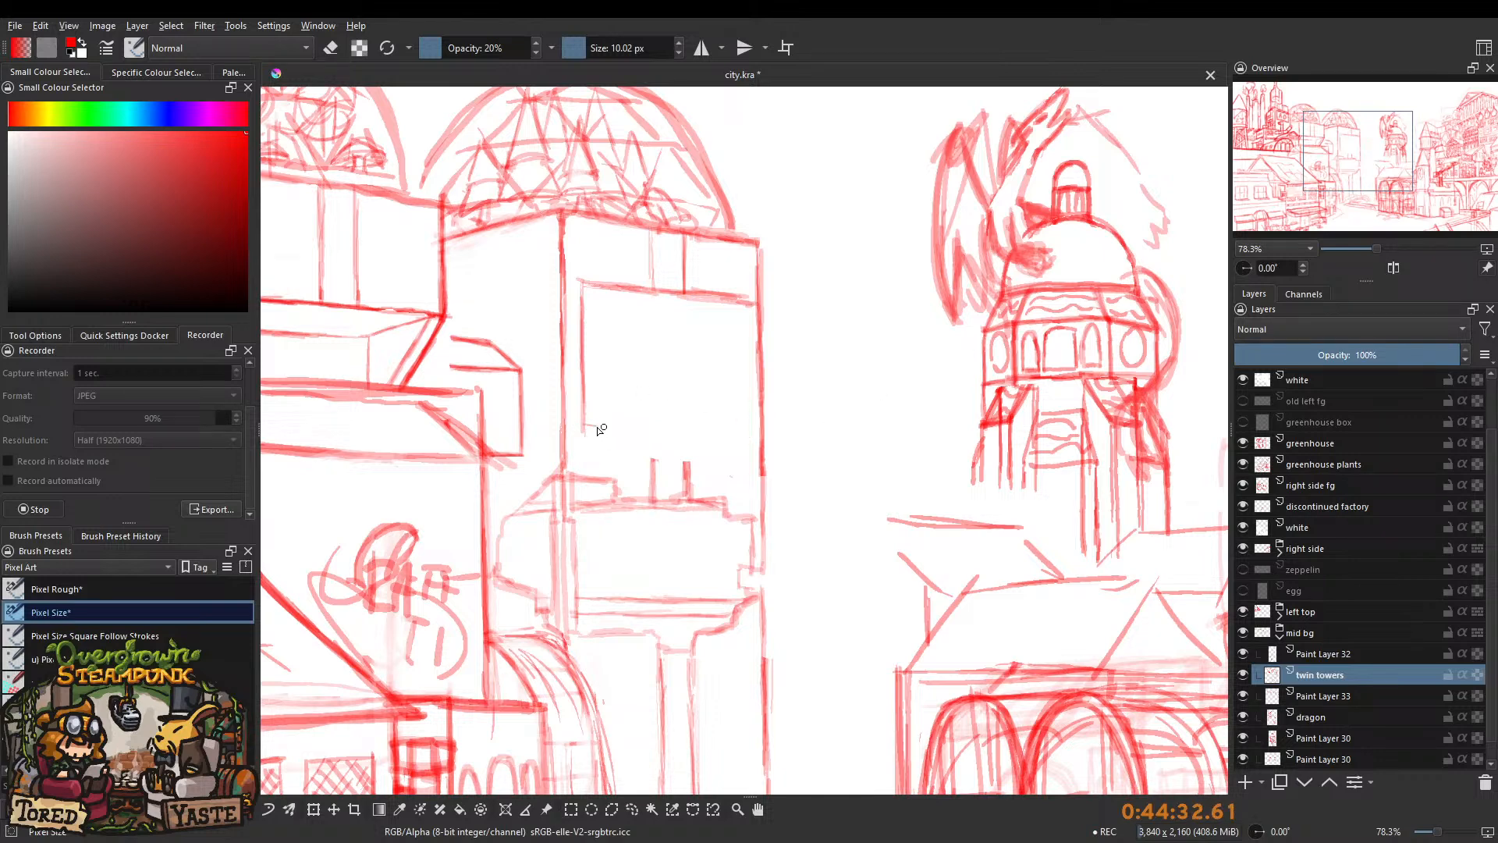
drag(591, 431, 750, 438)
drag(754, 308, 753, 435)
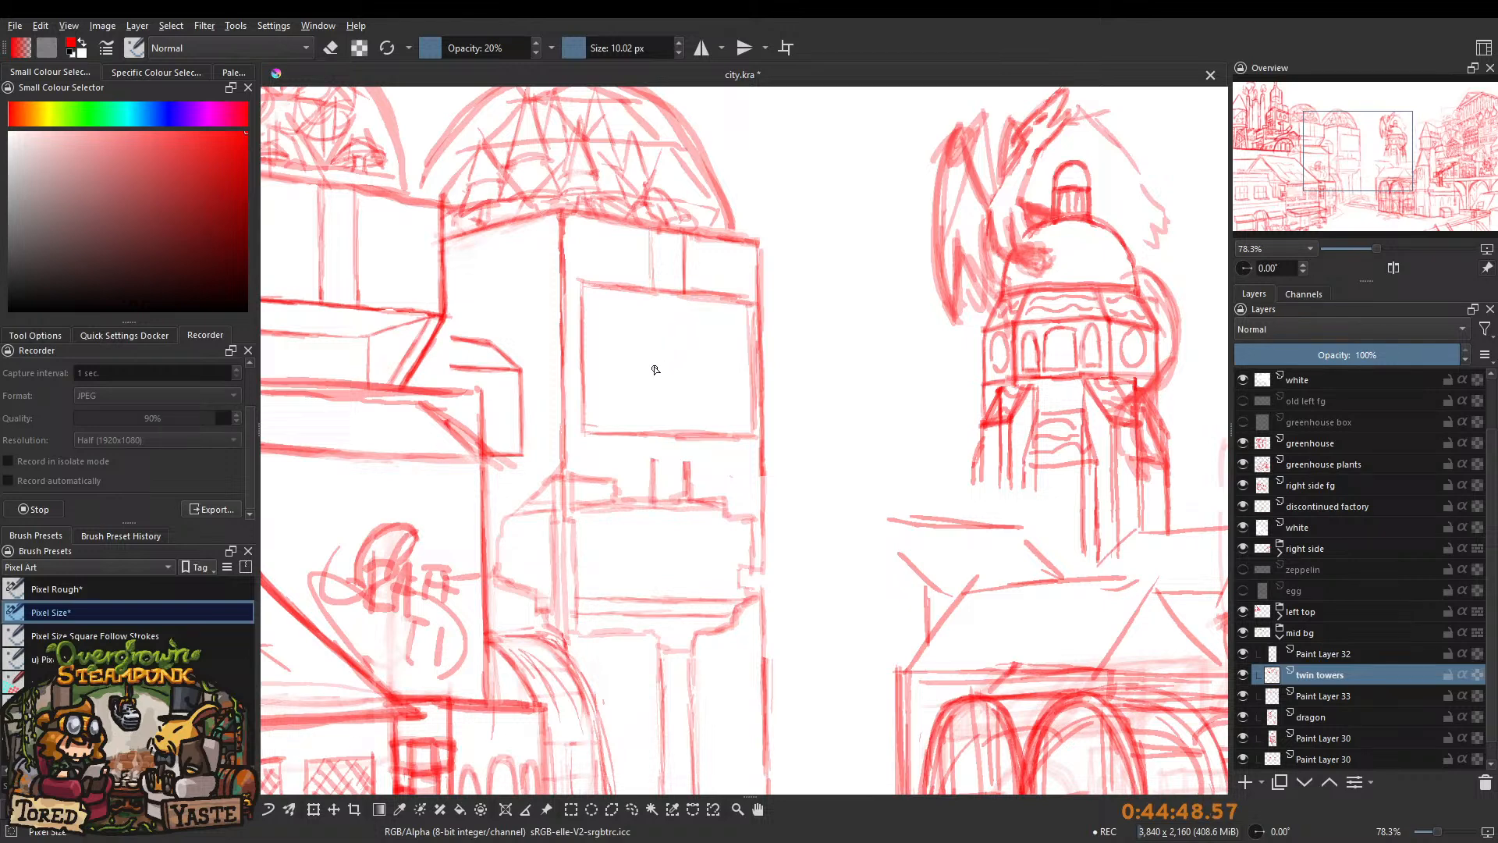
Erase the billboard's right edge with a 14.76 px eraser at 100% opacity.
mouse_move(701, 330)
mouse_down()
mouse_move(678, 430)
mouse_move(755, 375)
mouse_move(738, 340)
mouse_up()
key(e)
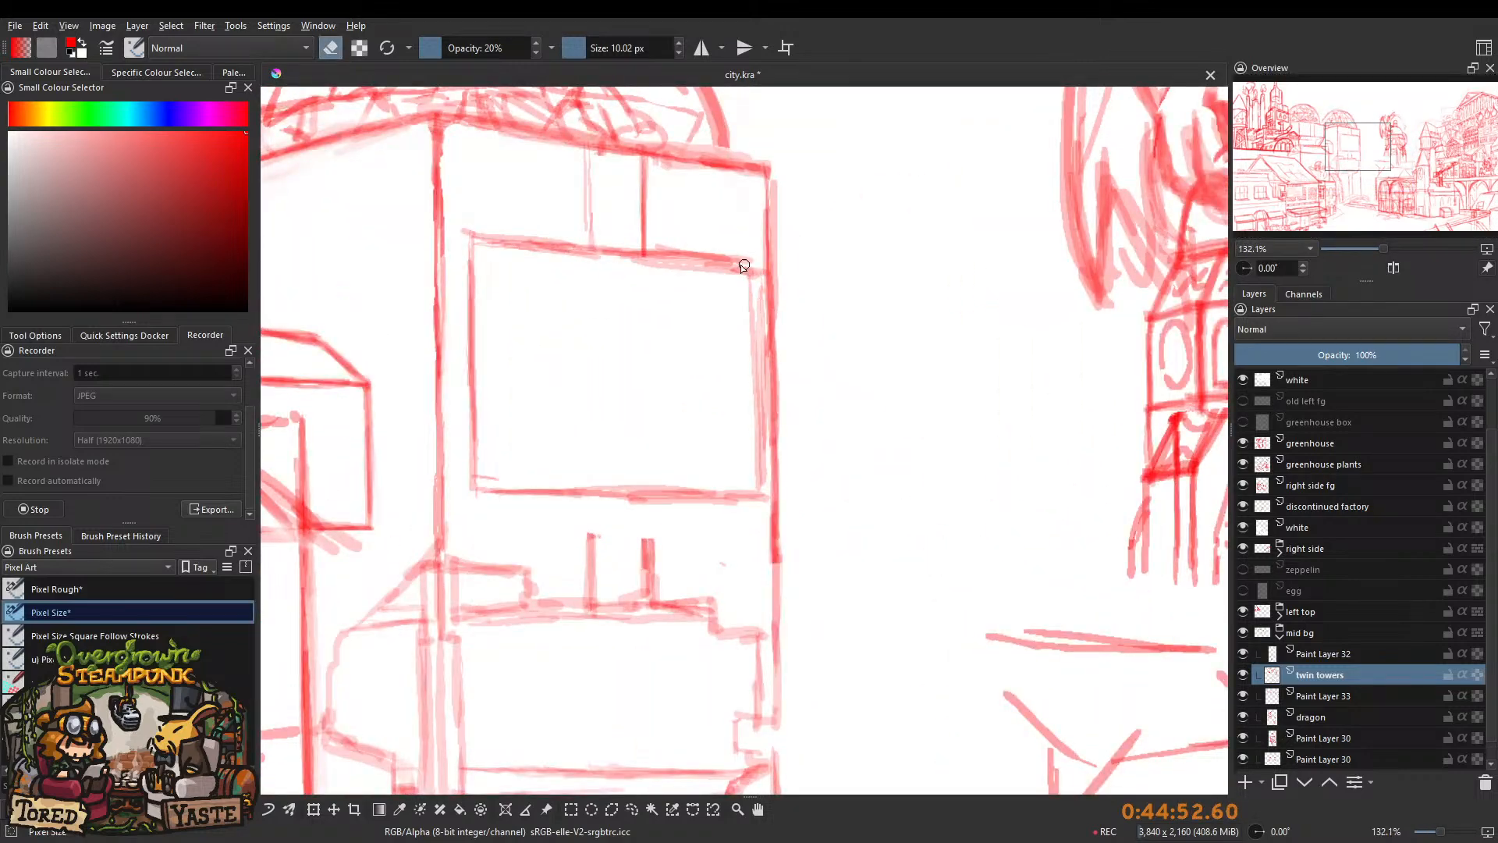
key(o)
key(o)
key(o)
key(o)
key(o)
key(o)
key(o)
key(o)
key(bracketright)
key(bracketright)
key(bracketright)
key(bracketright)
drag(753, 265, 762, 466)
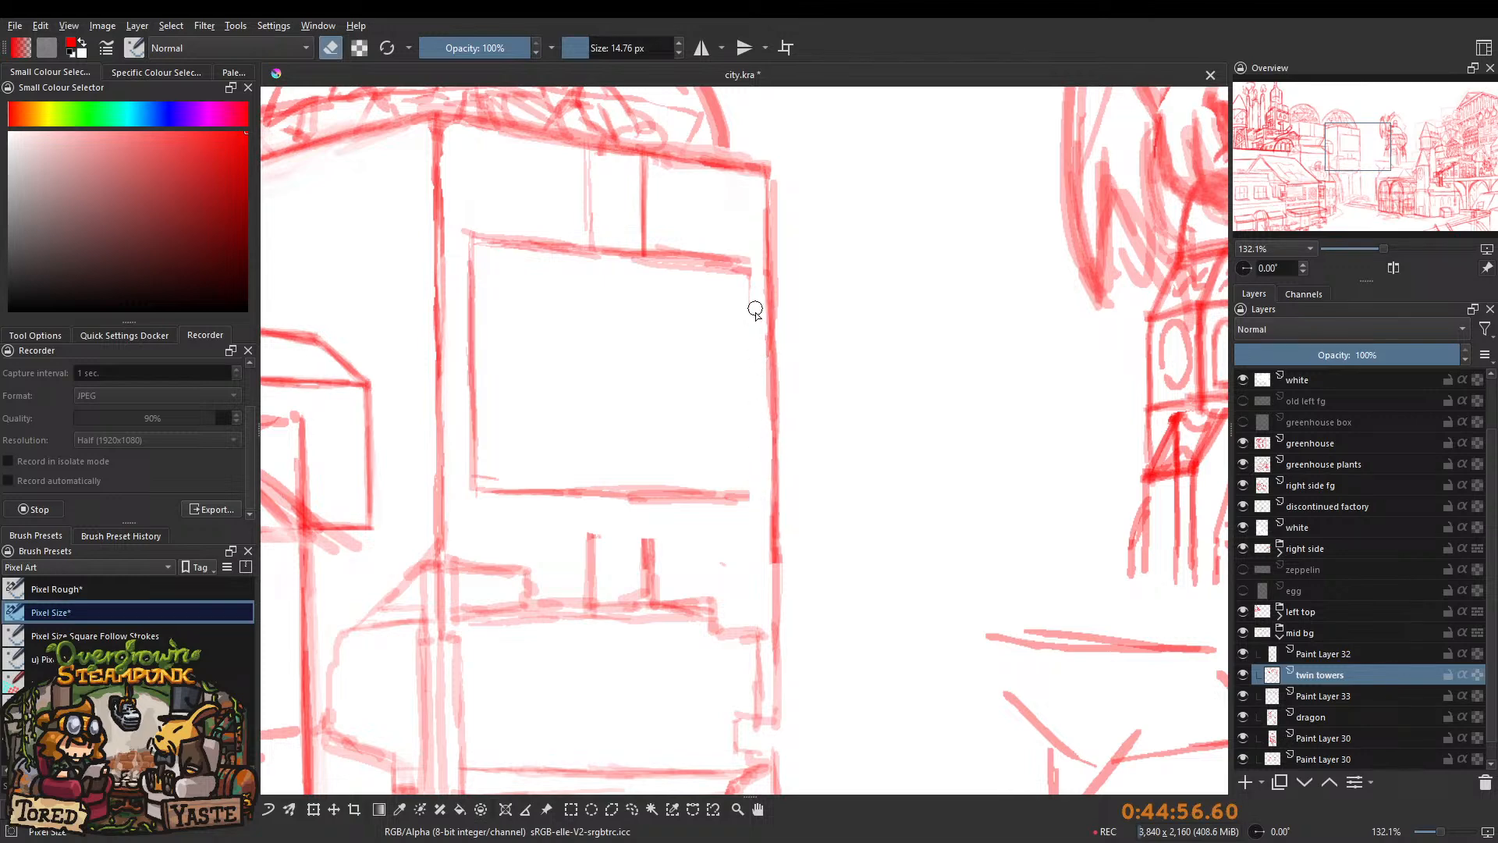
Redraw the billboard's right edge slightly inside the tower's edge with an 8.31 px brush at 22% opacity.
click(443, 47)
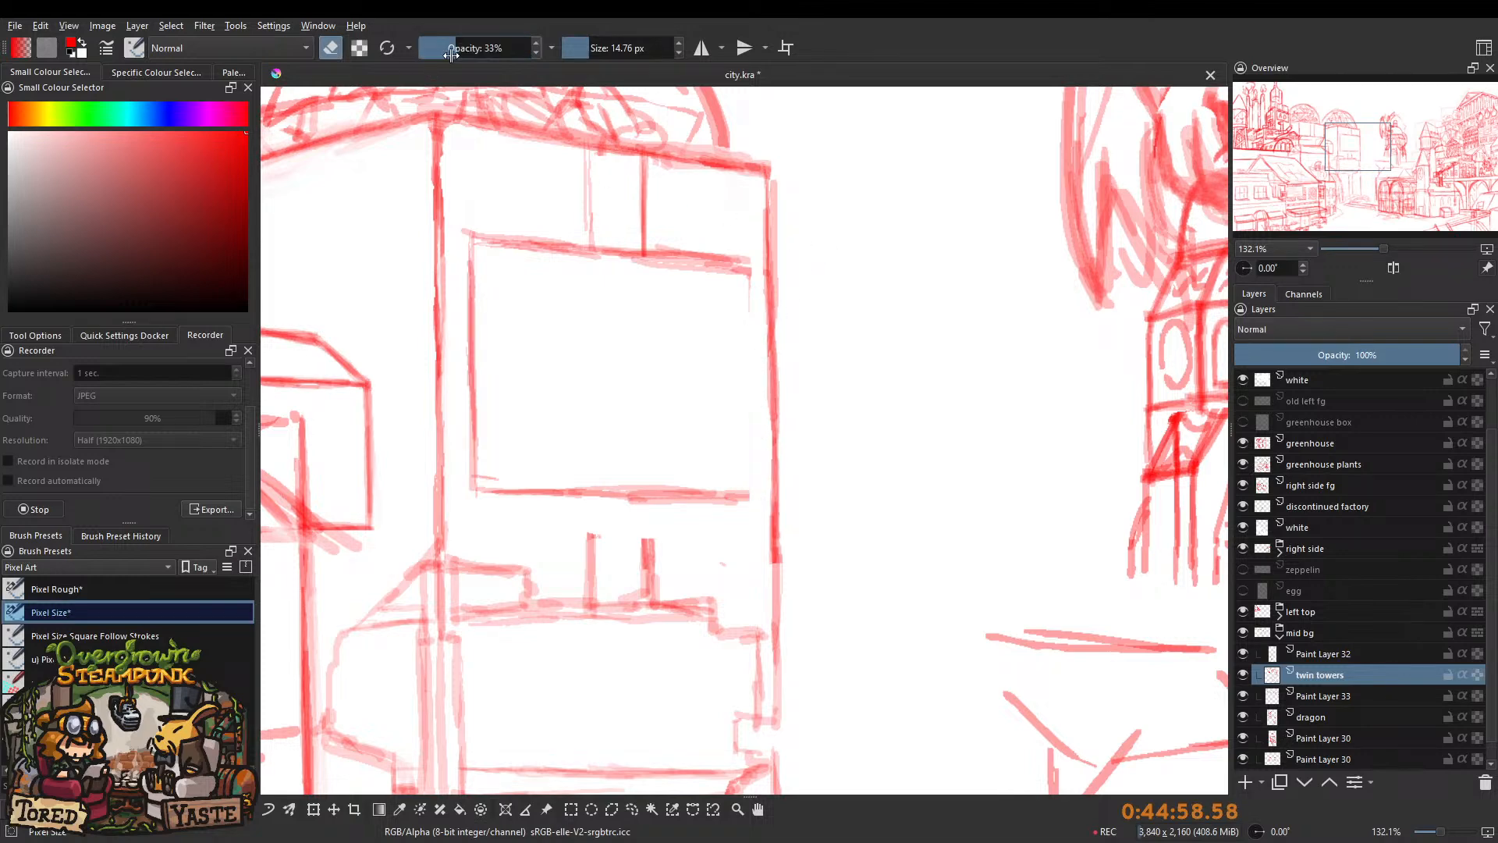
click(329, 50)
key(bracketleft)
key(bracketleft)
key(bracketleft)
key(bracketleft)
key(bracketleft)
key(bracketleft)
mouse_move(749, 273)
mouse_down()
mouse_move(751, 491)
mouse_move(684, 378)
mouse_move(718, 330)
mouse_up()
drag(627, 286, 602, 331)
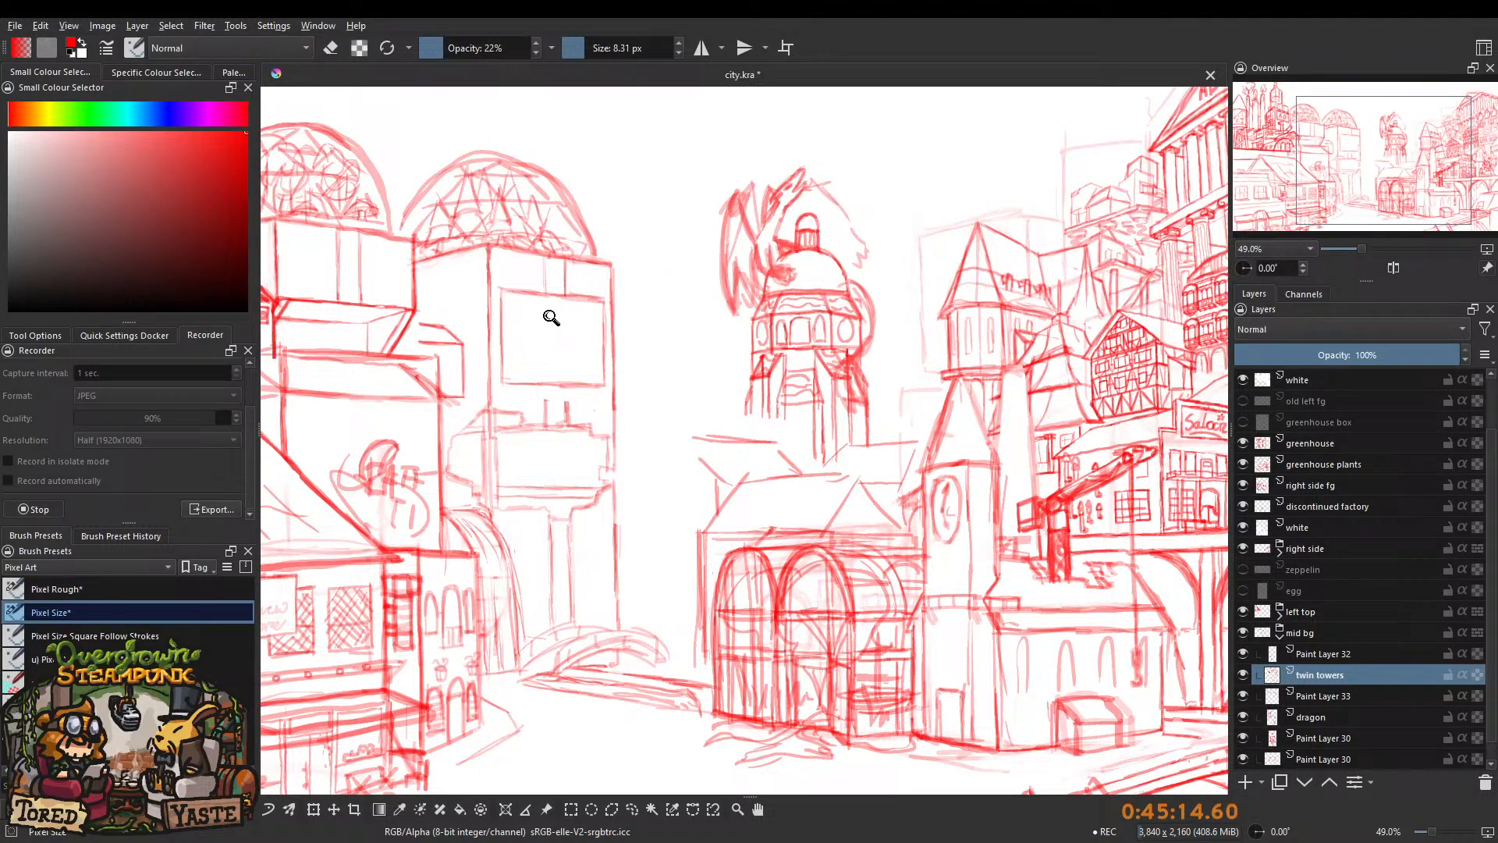
drag(562, 306, 518, 308)
Strengthen all four edges of the billboard frame with overlapping strokes at 22% opacity.
mouse_move(453, 456)
mouse_down()
mouse_move(829, 465)
mouse_move(816, 388)
mouse_up()
drag(824, 447, 819, 223)
drag(830, 407, 816, 160)
drag(826, 250, 812, 166)
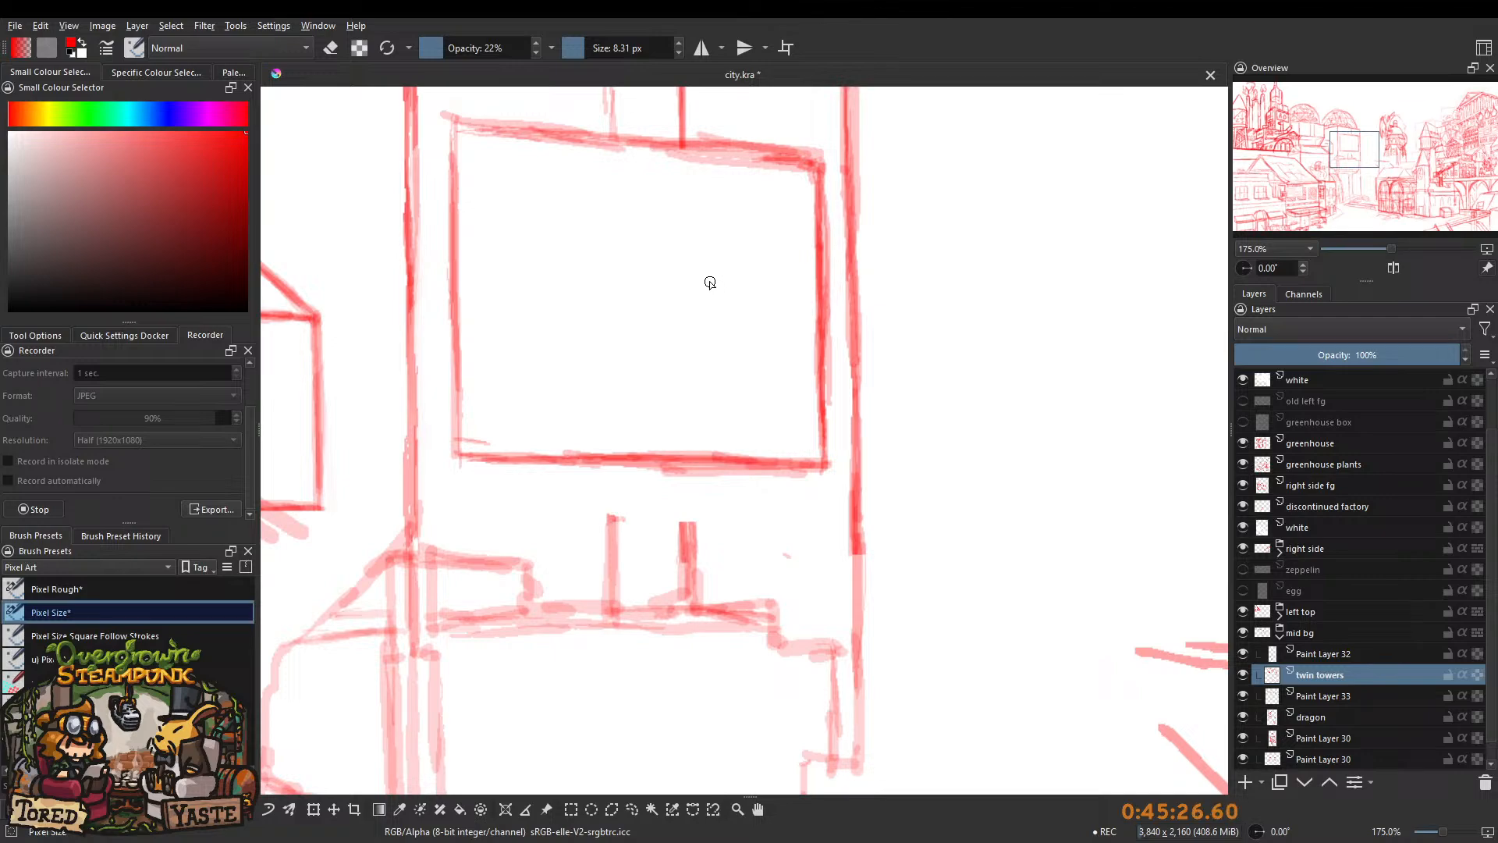
drag(677, 289, 600, 429)
drag(572, 284, 585, 425)
mouse_move(586, 429)
mouse_down()
mouse_move(570, 336)
mouse_move(595, 321)
mouse_up()
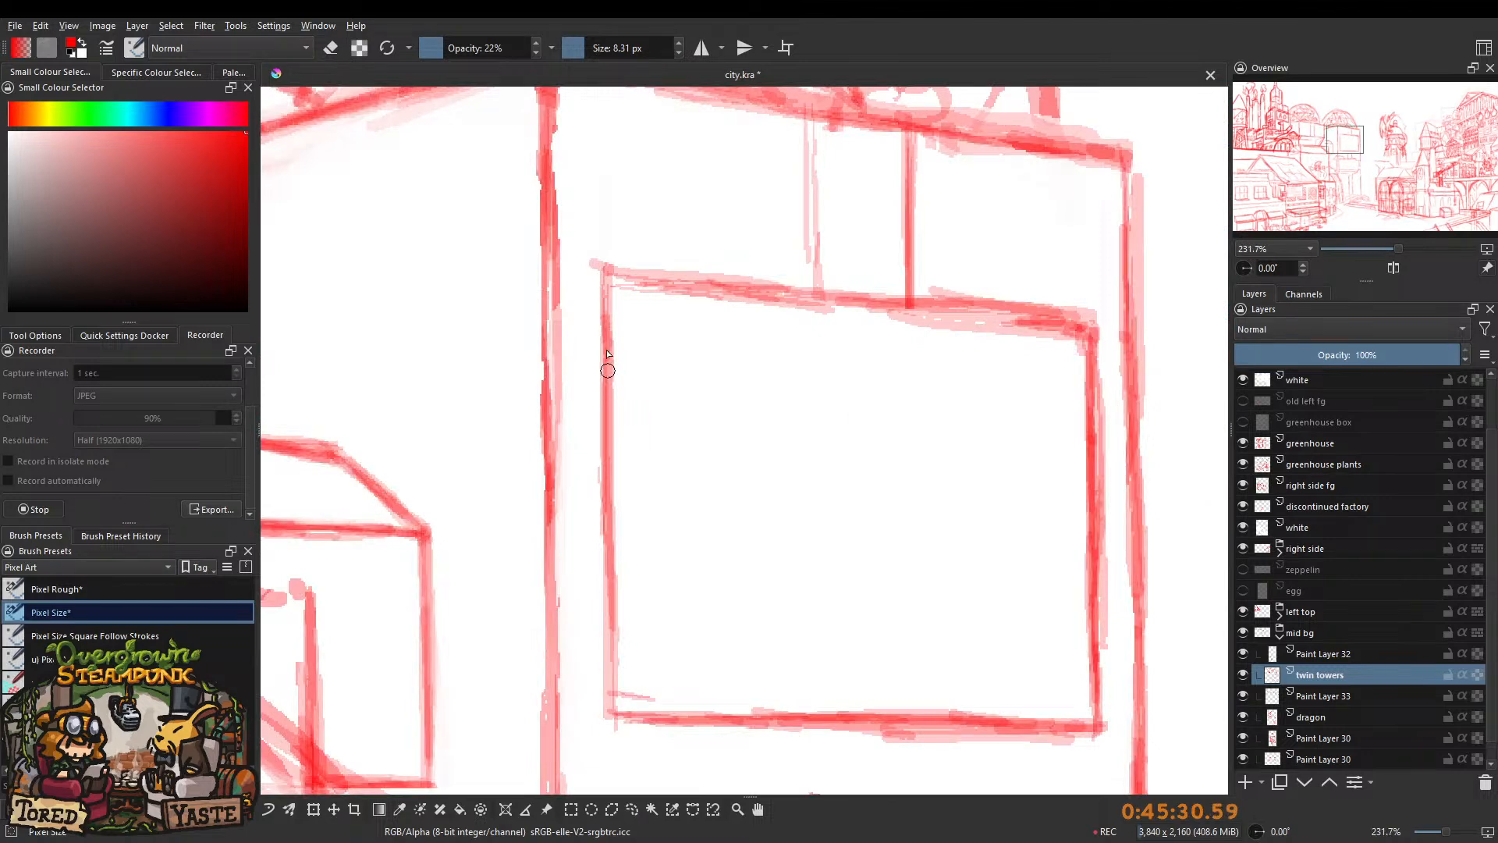
drag(602, 262, 814, 291)
Clean up the ragged underside of the billboard's top edge with the eraser and return to painting at 24% opacity.
key(e)
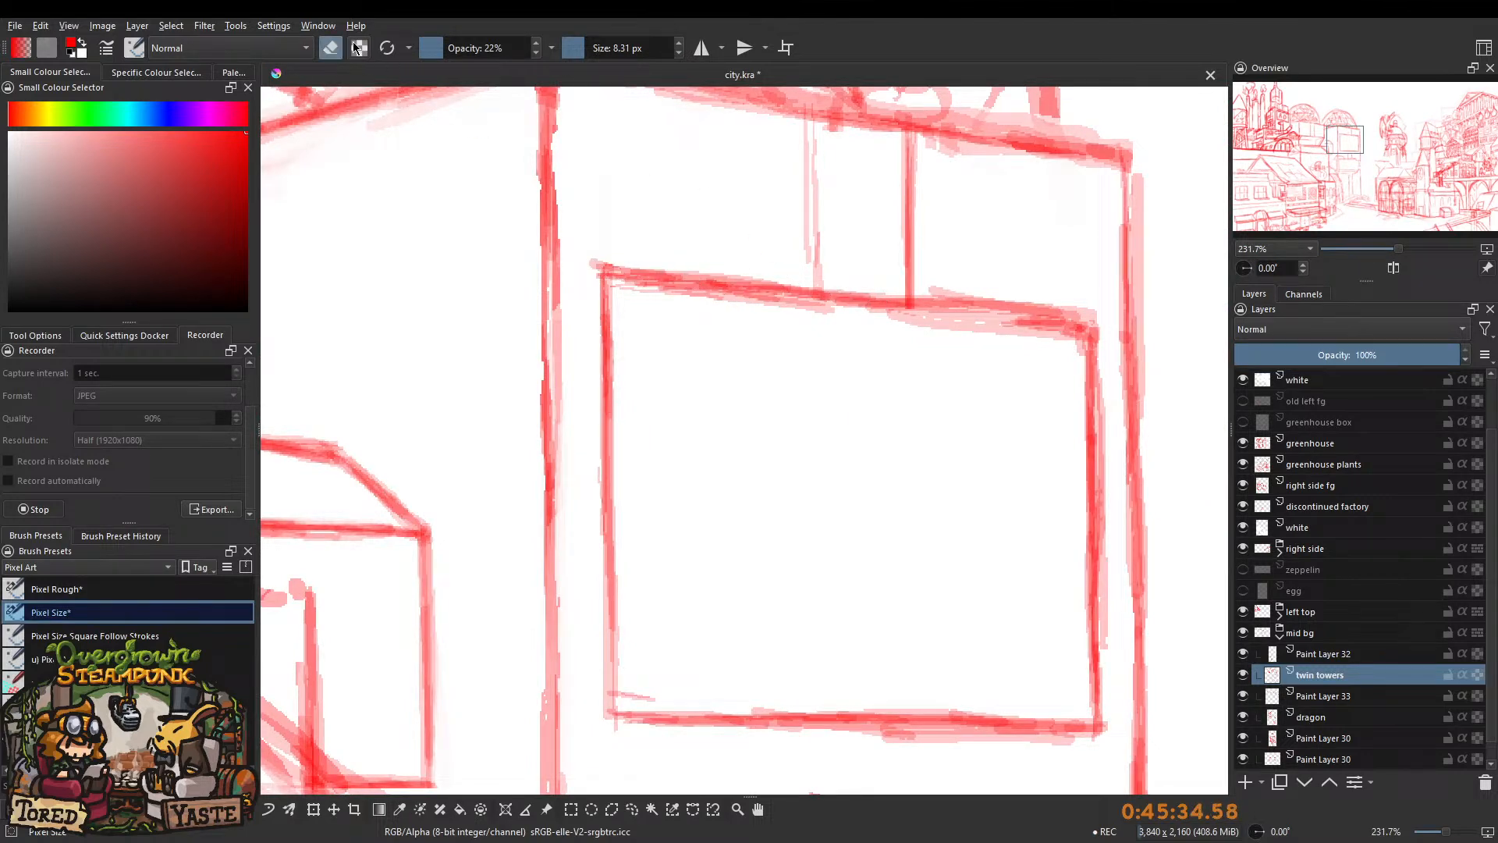
mouse_move(654, 305)
mouse_down()
mouse_move(752, 300)
mouse_move(678, 296)
mouse_move(1054, 343)
mouse_move(1079, 341)
mouse_move(970, 279)
mouse_move(937, 279)
mouse_move(1083, 293)
mouse_move(928, 288)
mouse_move(1097, 303)
mouse_move(947, 294)
mouse_up()
drag(476, 53, 447, 53)
click(331, 48)
drag(676, 320, 687, 652)
drag(717, 377, 634, 279)
Thin and straighten the billboard's bottom edge by erasing along both sides at 100% opacity, finishing with a 14.17 px eraser.
key(e)
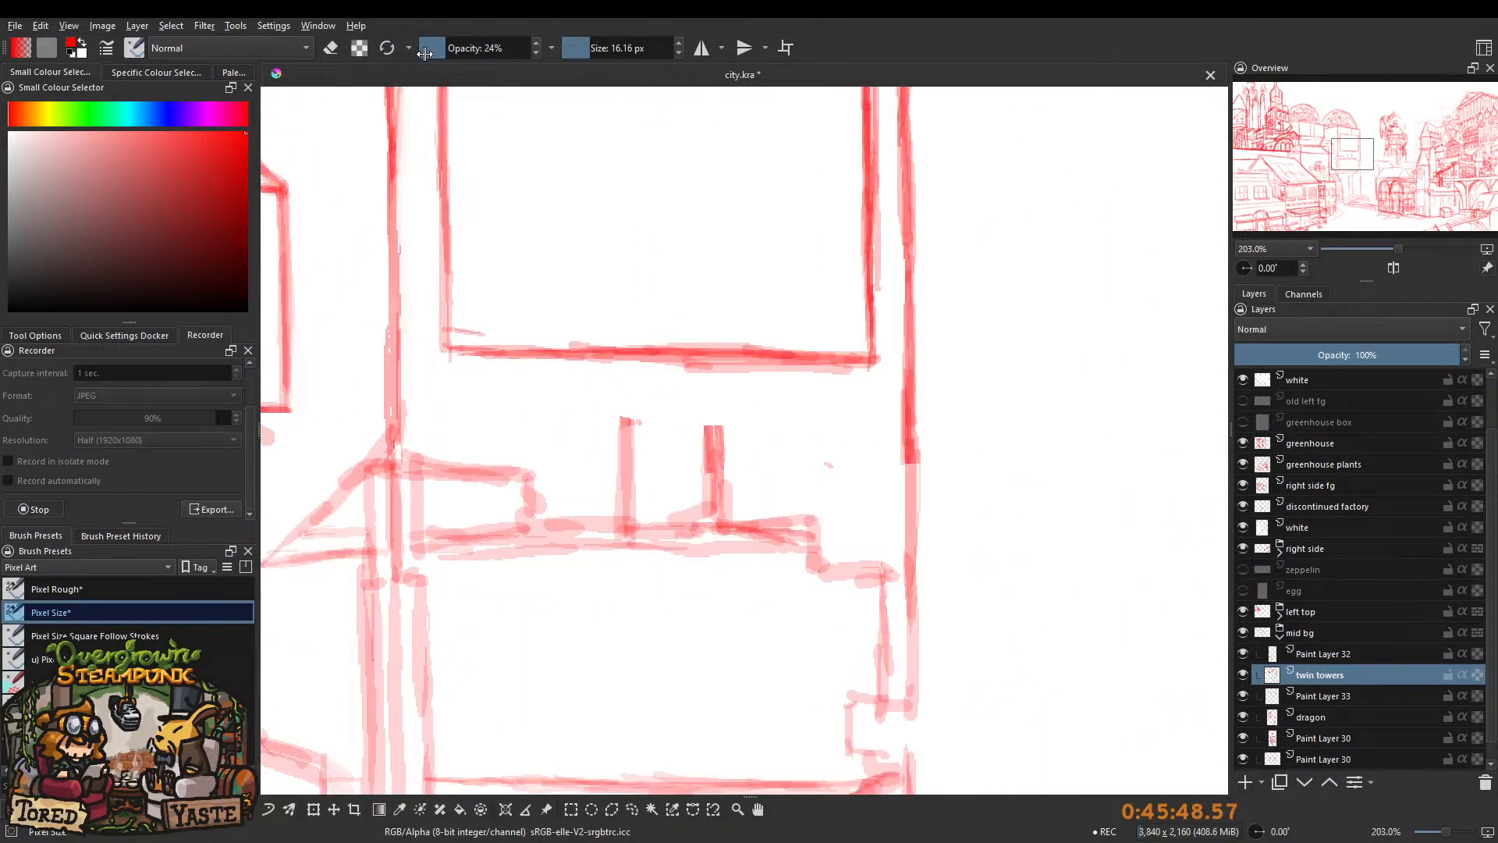
key(bracketright)
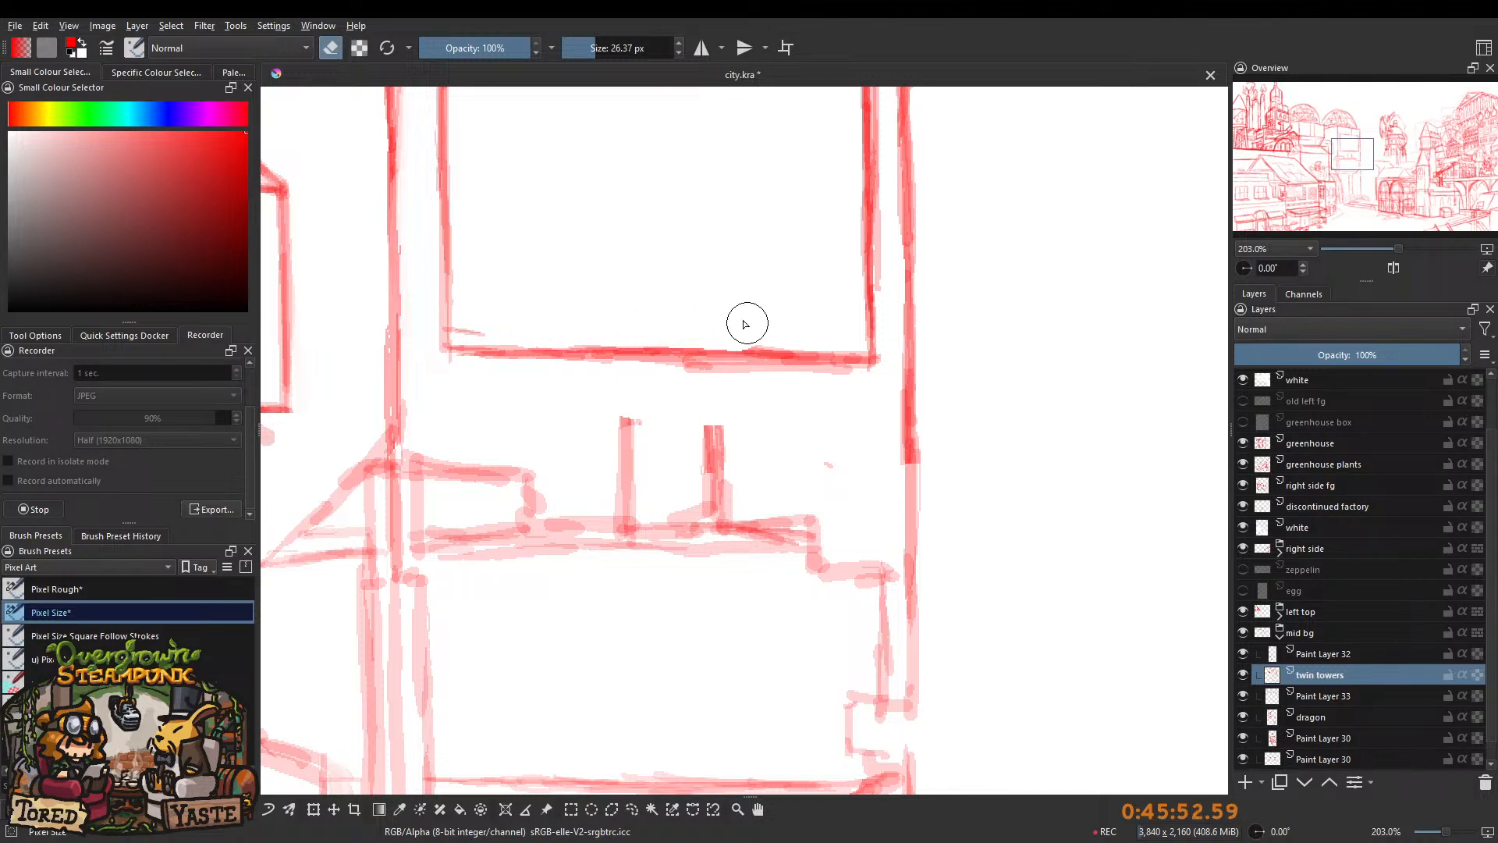
mouse_move(597, 325)
mouse_down()
mouse_move(688, 317)
mouse_move(757, 337)
mouse_move(672, 340)
mouse_move(809, 338)
mouse_up()
key(bracketleft)
drag(672, 376, 853, 376)
drag(750, 343, 845, 348)
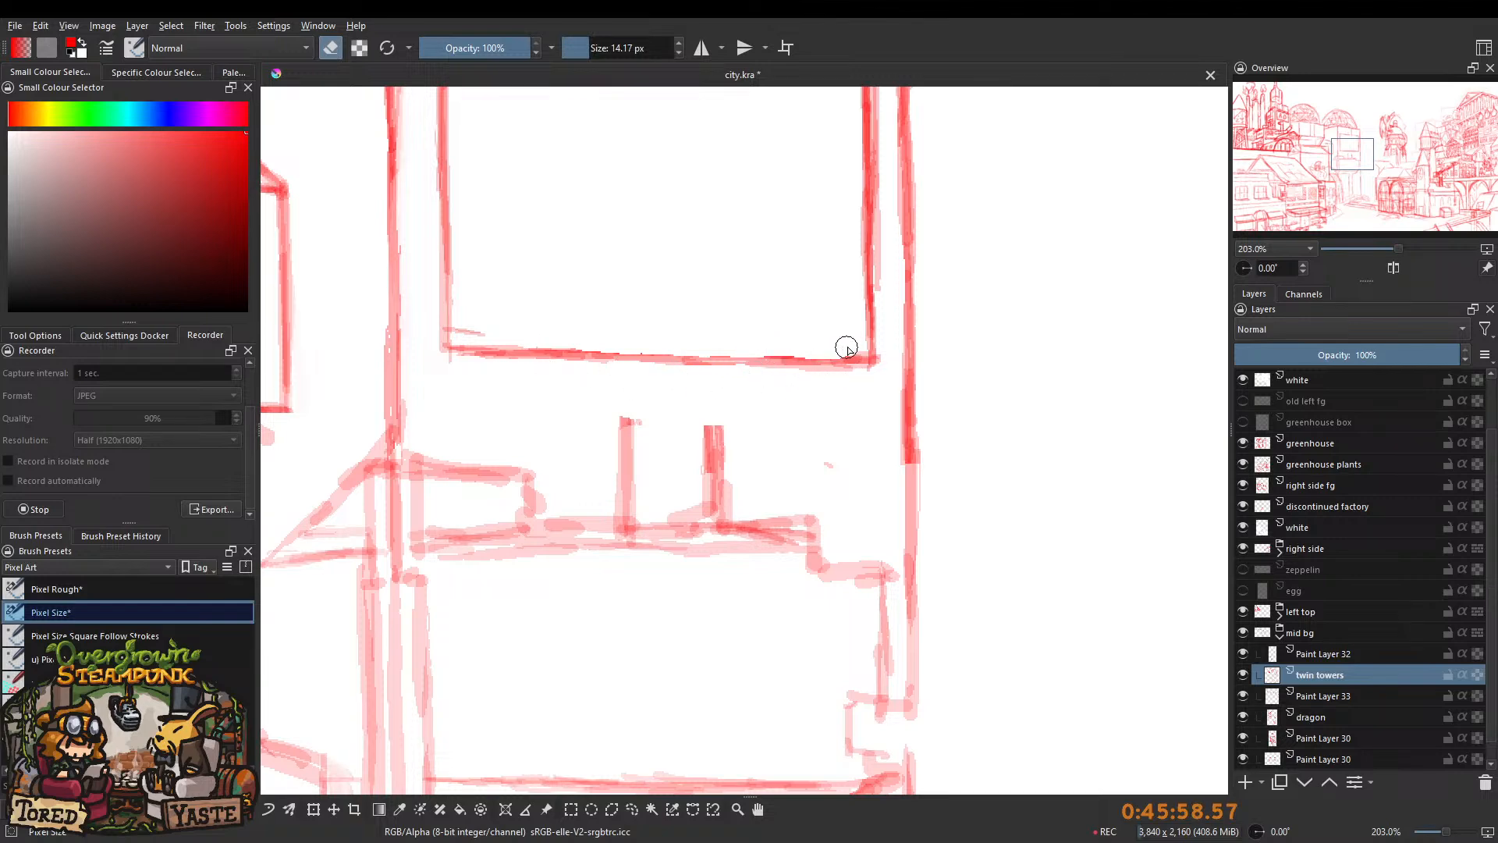
Extend the support posts up to the billboard's bottom edge with a 7.33 px brush at 18% opacity.
click(331, 47)
drag(464, 48, 437, 54)
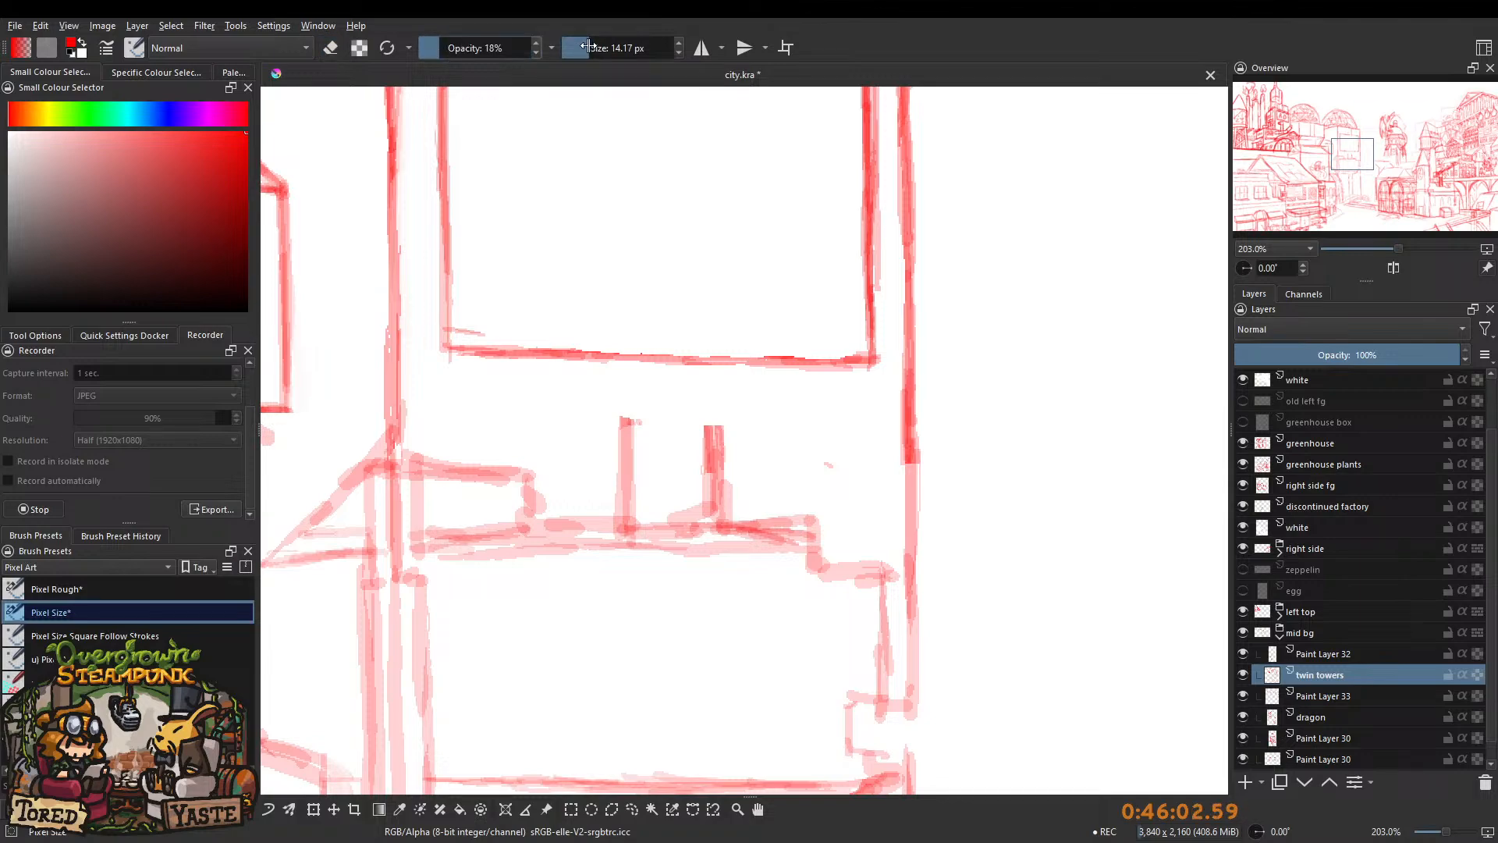
mouse_move(601, 259)
mouse_down()
mouse_move(620, 290)
mouse_move(588, 351)
mouse_move(631, 329)
mouse_move(631, 410)
mouse_move(620, 297)
mouse_move(603, 369)
mouse_up()
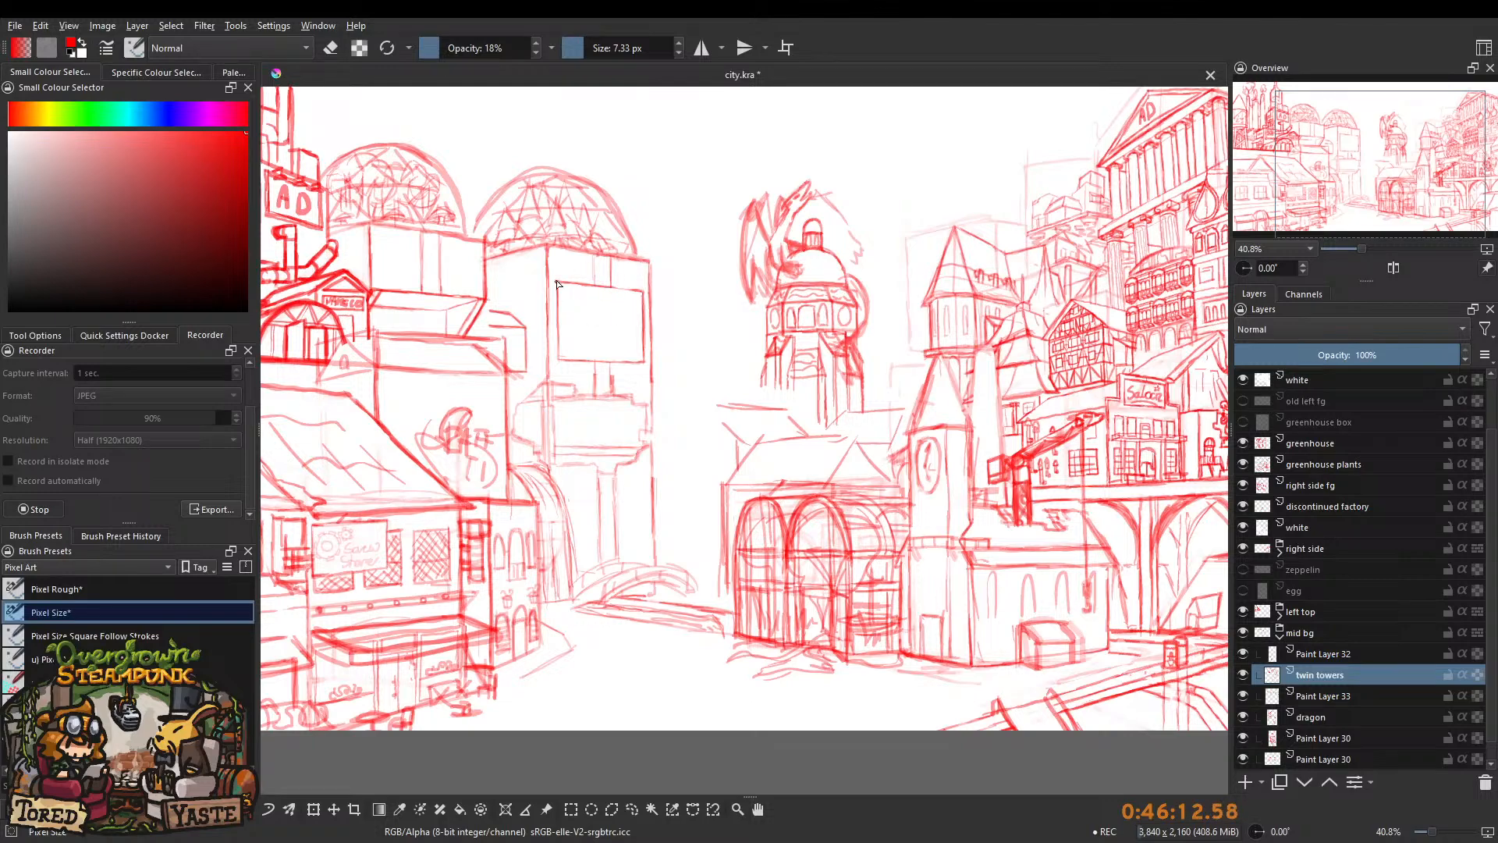
Sketch a brain logo with gear teeth in the billboard's upper left, using a brush of up to 16.41 px at 18% opacity.
mouse_move(570, 306)
mouse_down()
mouse_move(625, 348)
mouse_move(663, 294)
mouse_move(601, 264)
mouse_move(628, 329)
mouse_move(612, 357)
mouse_move(587, 359)
mouse_move(555, 309)
mouse_move(597, 365)
mouse_move(560, 332)
mouse_move(613, 345)
mouse_move(583, 366)
mouse_move(610, 366)
mouse_move(606, 341)
mouse_move(568, 335)
mouse_move(570, 277)
mouse_move(609, 325)
mouse_move(574, 301)
mouse_move(597, 293)
mouse_move(623, 331)
mouse_move(591, 348)
mouse_move(616, 324)
mouse_move(596, 307)
mouse_move(605, 341)
mouse_move(629, 330)
mouse_move(599, 294)
mouse_move(624, 260)
mouse_move(633, 315)
mouse_move(604, 282)
mouse_move(597, 305)
mouse_move(662, 281)
mouse_move(632, 277)
mouse_move(621, 378)
mouse_up()
key(])
scroll(635, 241, down, 1)
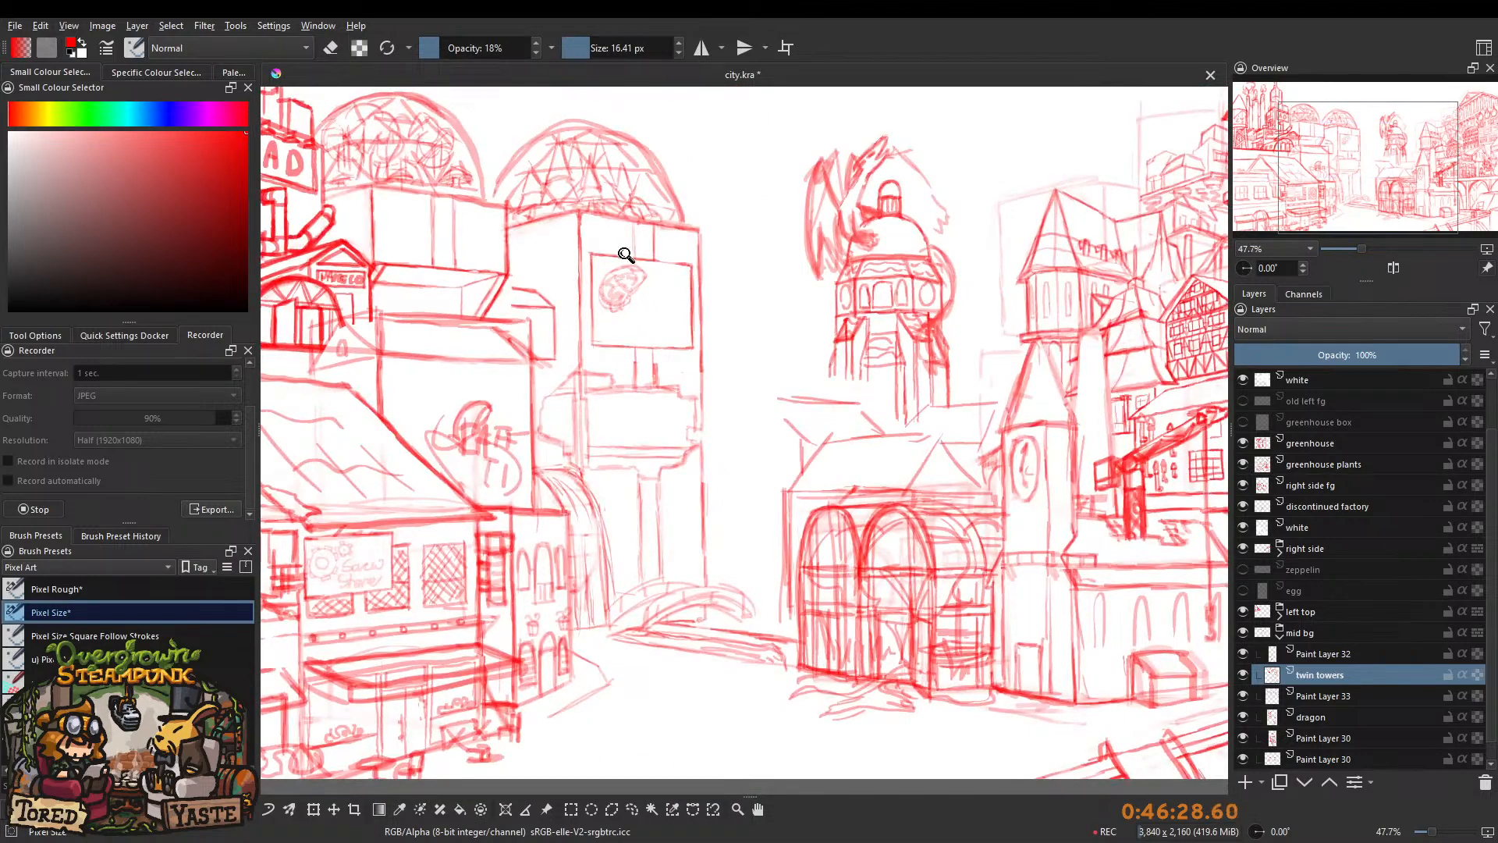
scroll(638, 236, up, 5)
mouse_move(702, 292)
mouse_down()
mouse_move(624, 357)
mouse_move(650, 351)
mouse_move(681, 299)
mouse_move(716, 304)
mouse_move(704, 354)
mouse_move(654, 371)
mouse_up()
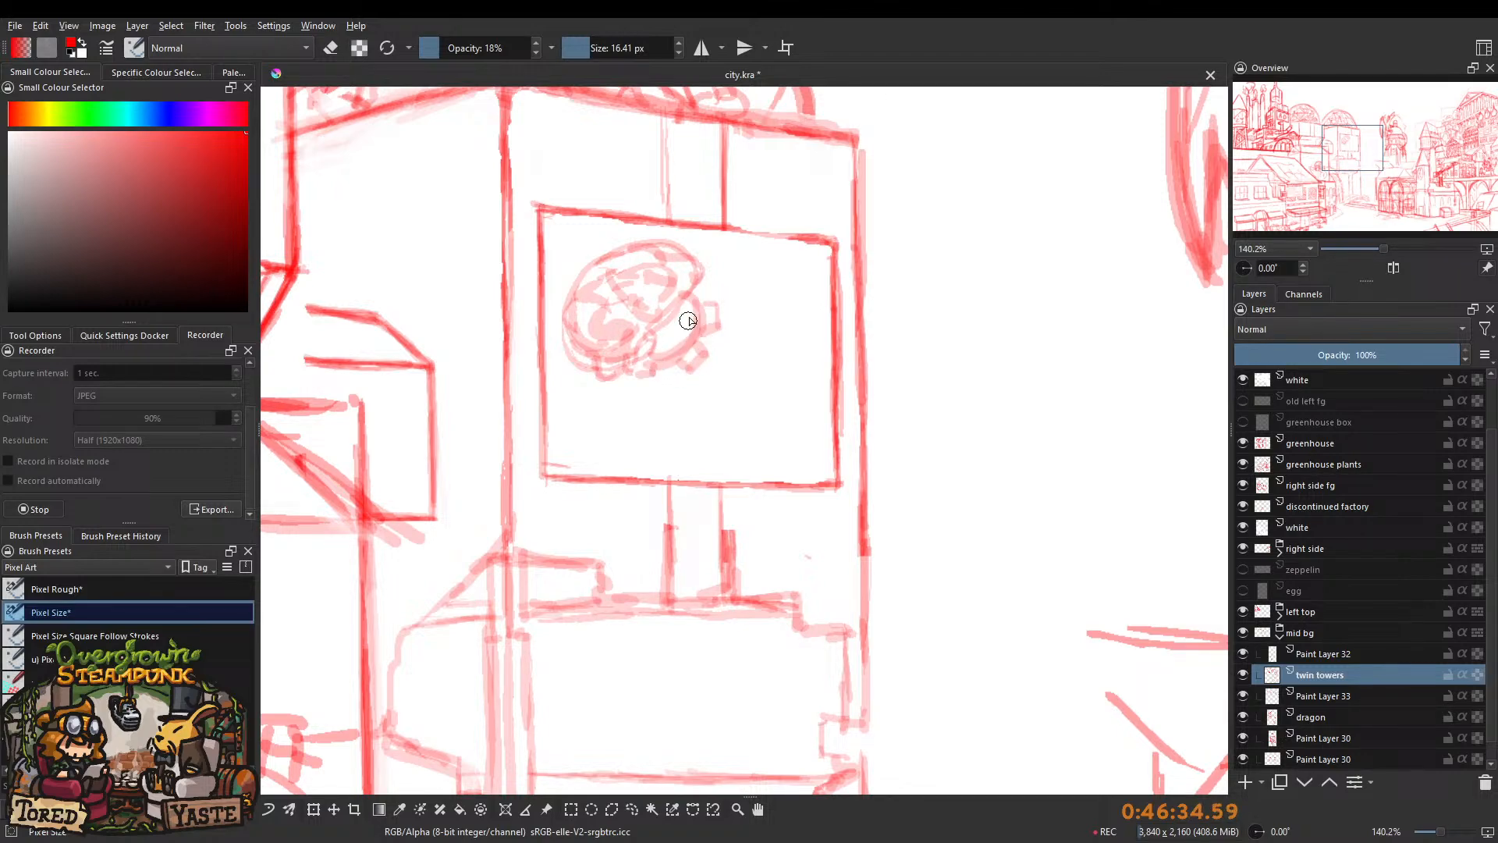
scroll(682, 328, down, 5)
scroll(645, 434, up, 4)
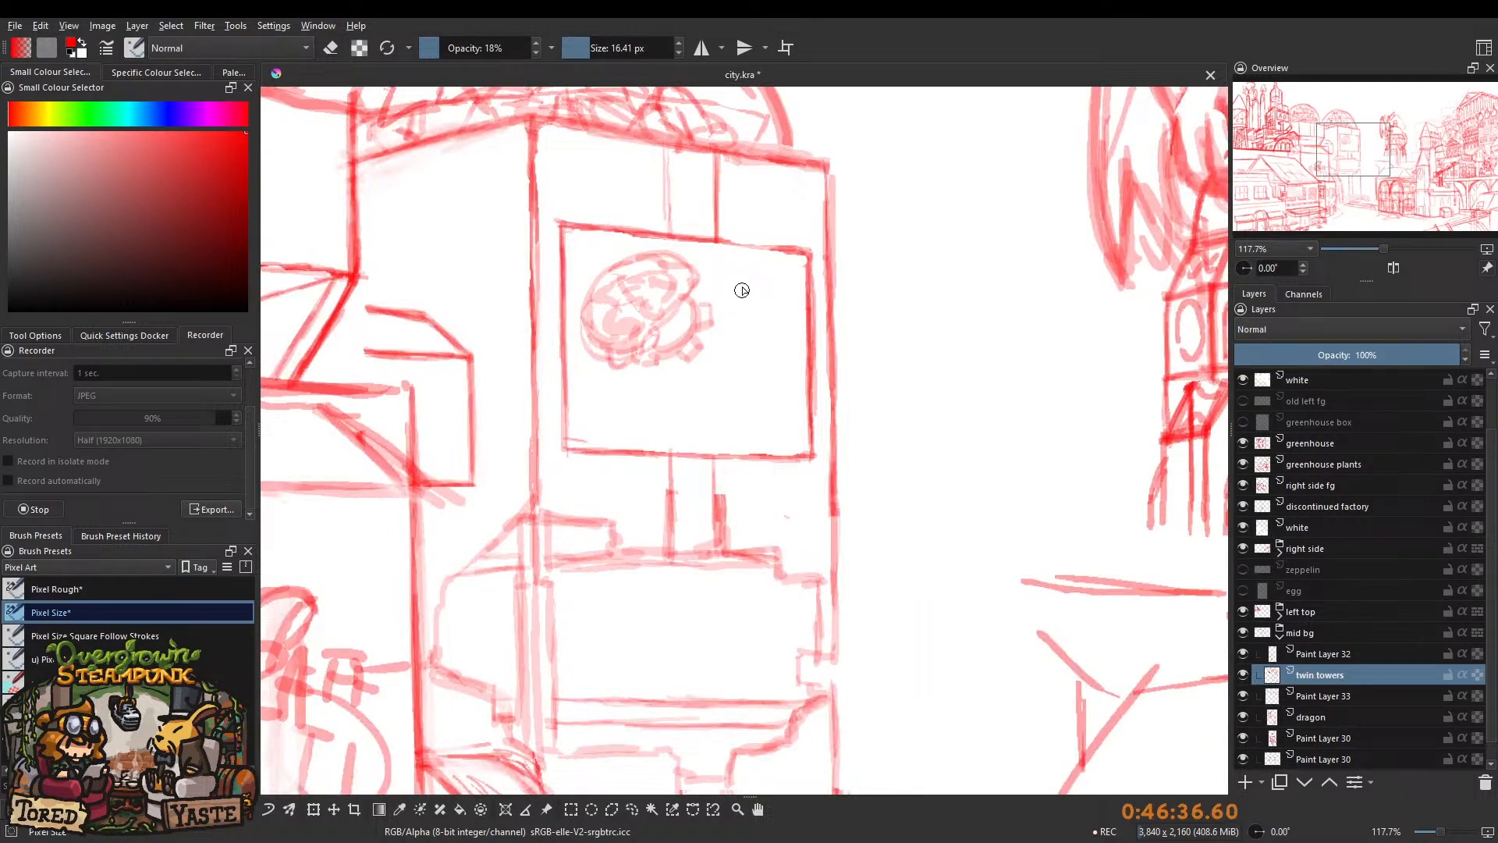
Letter BRAIN in stacked rows beside the logo and COMPANY along the bottom of the billboard.
mouse_move(729, 278)
mouse_down()
mouse_move(766, 271)
mouse_move(779, 297)
mouse_move(735, 328)
mouse_move(762, 314)
mouse_move(760, 348)
mouse_move(725, 354)
mouse_move(762, 361)
mouse_up()
scroll(770, 432, down, 3)
scroll(705, 481, up, 3)
mouse_move(601, 384)
mouse_down()
mouse_move(572, 394)
mouse_move(772, 384)
mouse_move(796, 360)
mouse_up()
scroll(651, 485, down, 5)
scroll(605, 424, up, 3)
drag(554, 437, 806, 428)
Save the city drawing with the finished billboard.
scroll(637, 452, down, 5)
drag(636, 453, 637, 460)
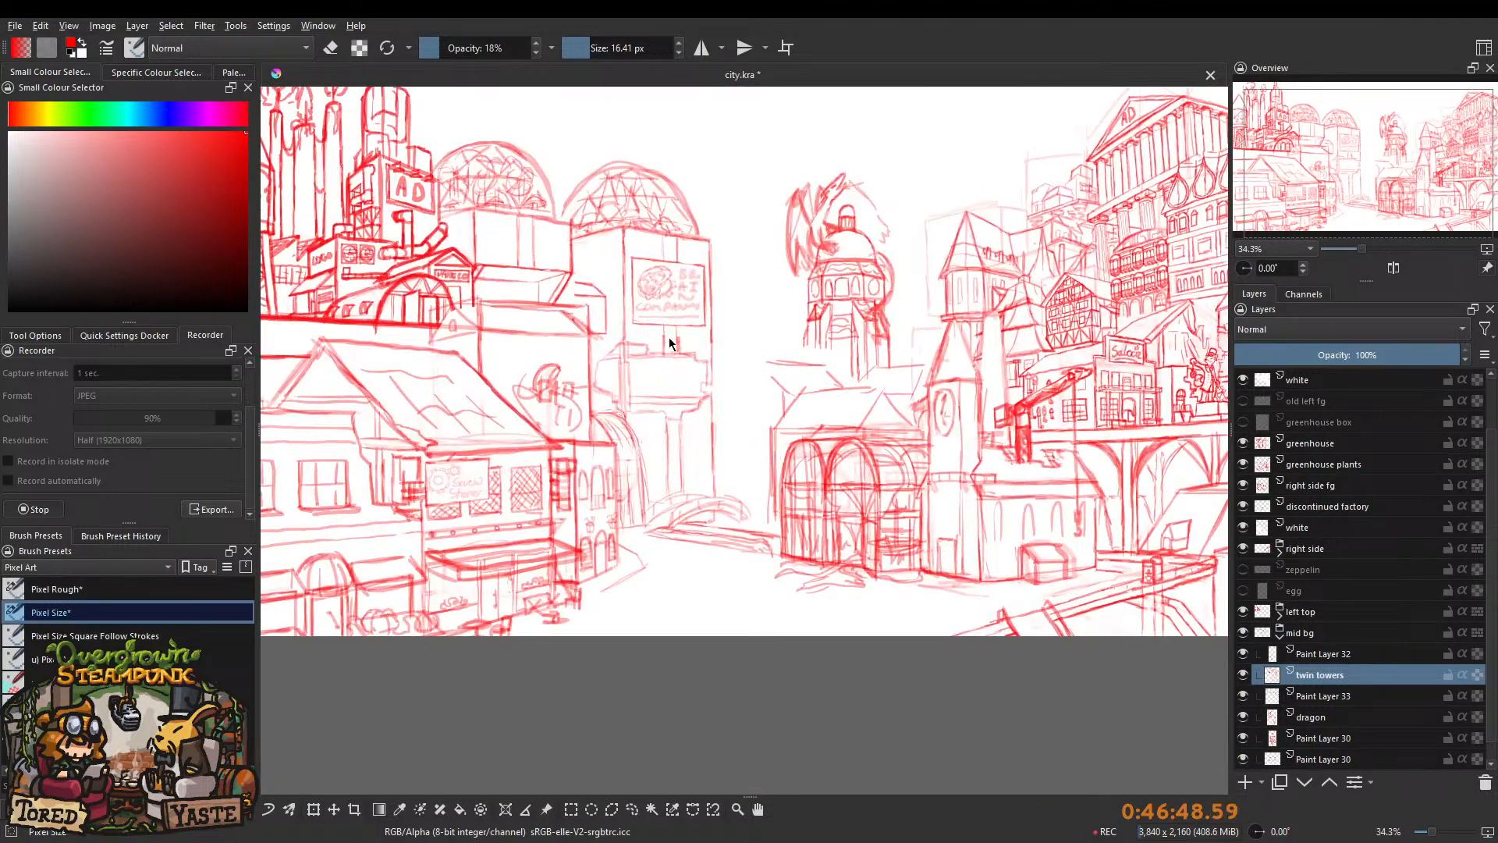
drag(698, 334, 685, 361)
key(ctrl+s)
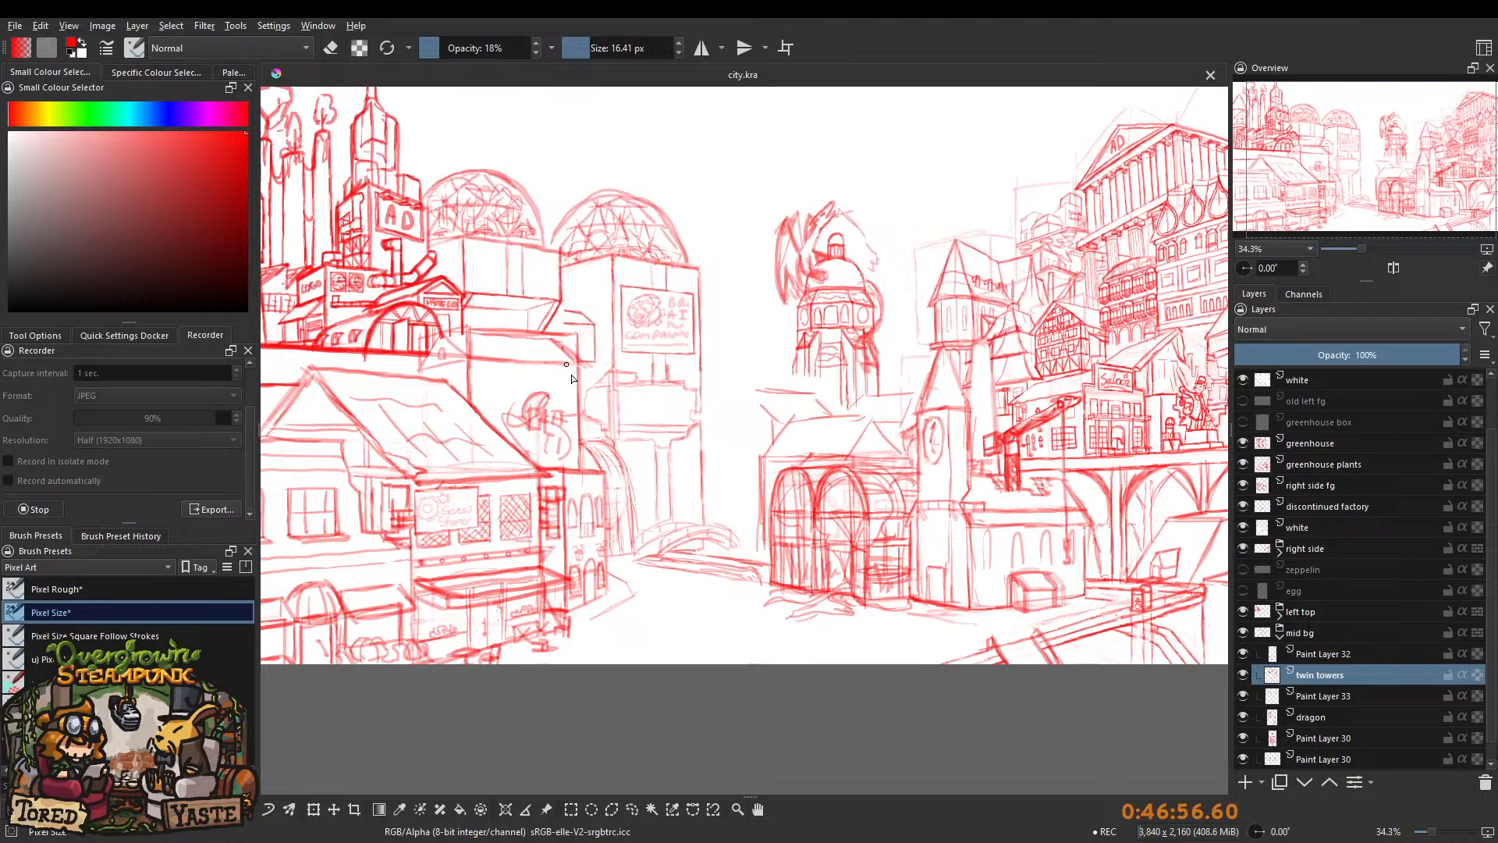
Compare the city sketch with the twin towers layer hidden and shown, and examine the towers and billboard.
drag(598, 307, 545, 313)
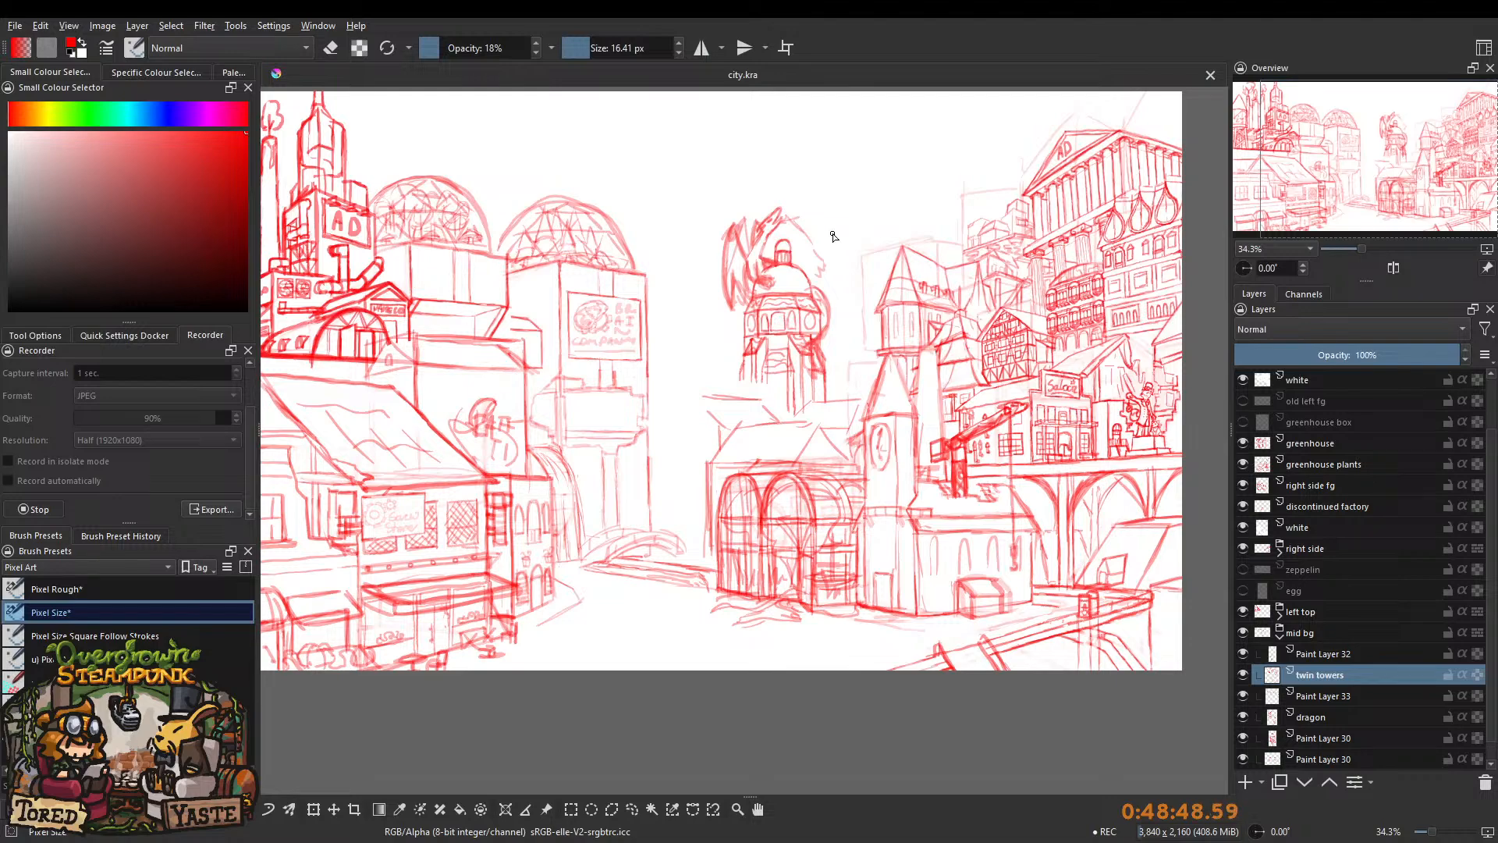
click(1243, 674)
click(1243, 675)
drag(601, 284, 627, 219)
mouse_move(588, 348)
mouse_down()
mouse_move(573, 402)
mouse_move(626, 401)
mouse_move(593, 328)
mouse_up()
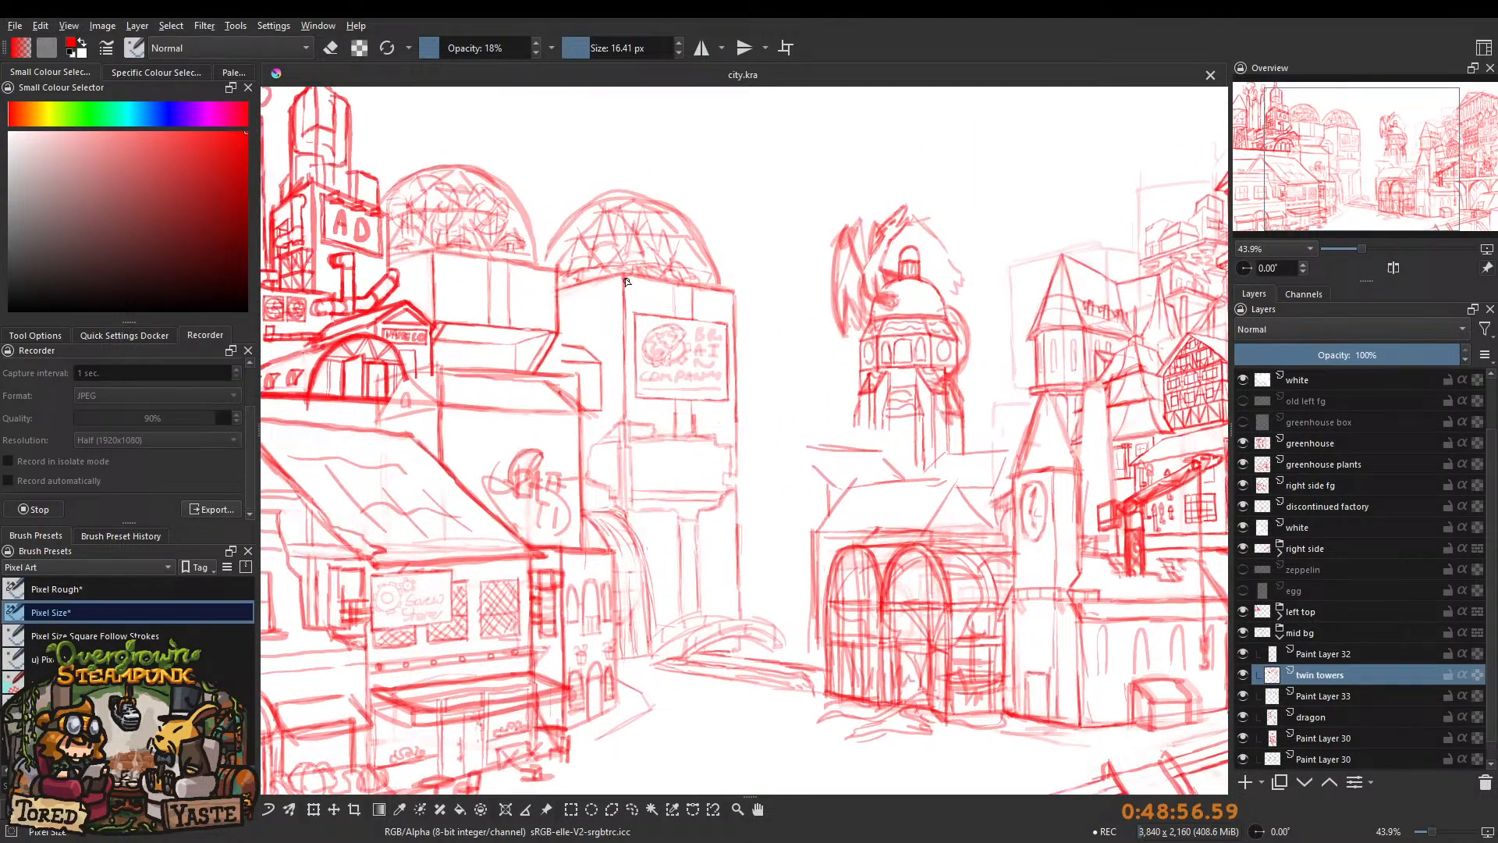
drag(642, 393, 595, 367)
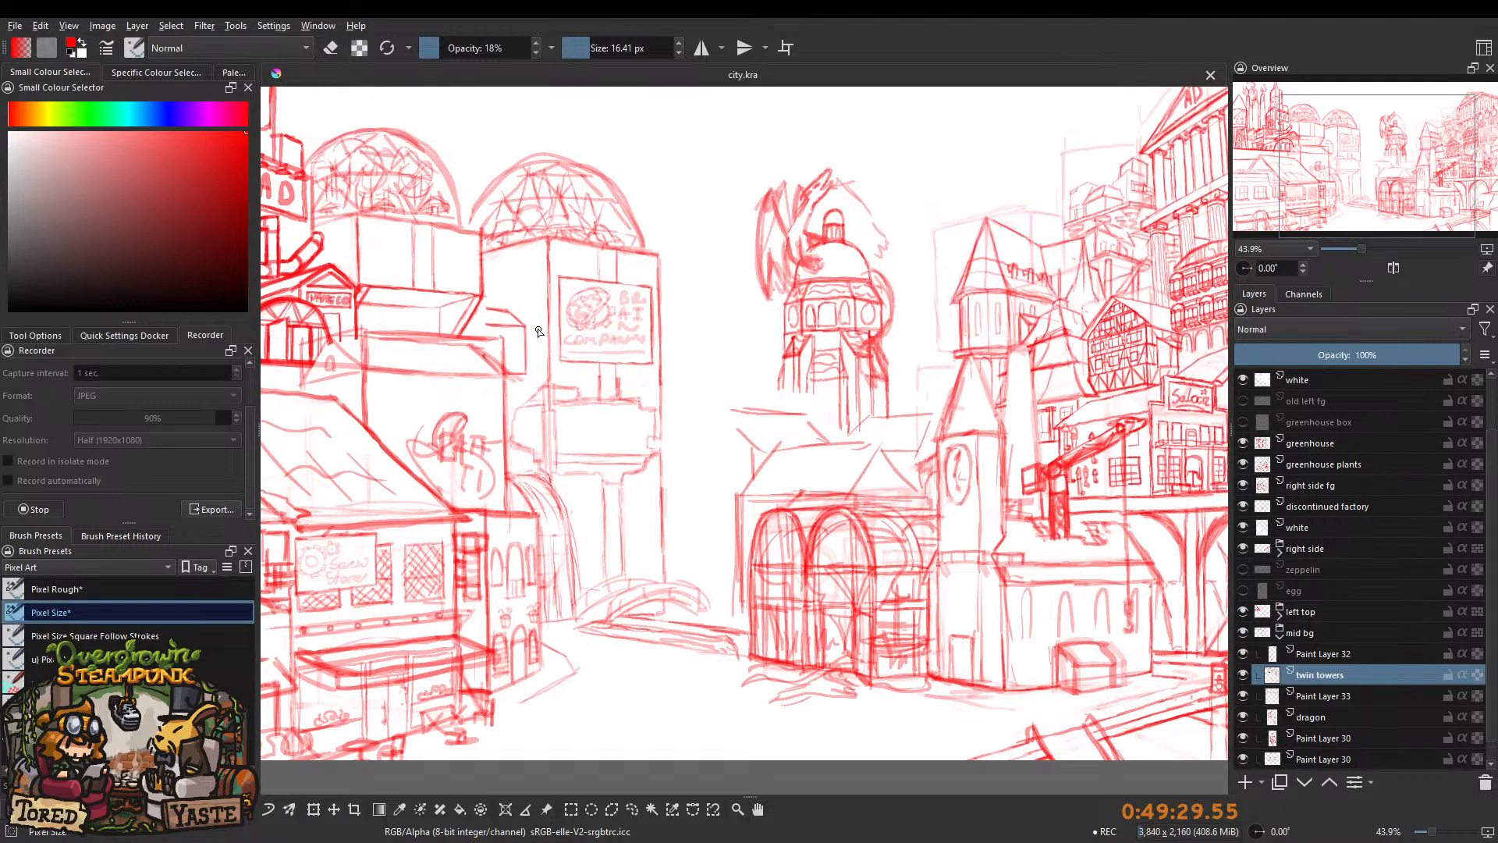
mouse_move(565, 279)
mouse_down()
mouse_move(535, 354)
mouse_move(544, 295)
mouse_move(587, 236)
mouse_up()
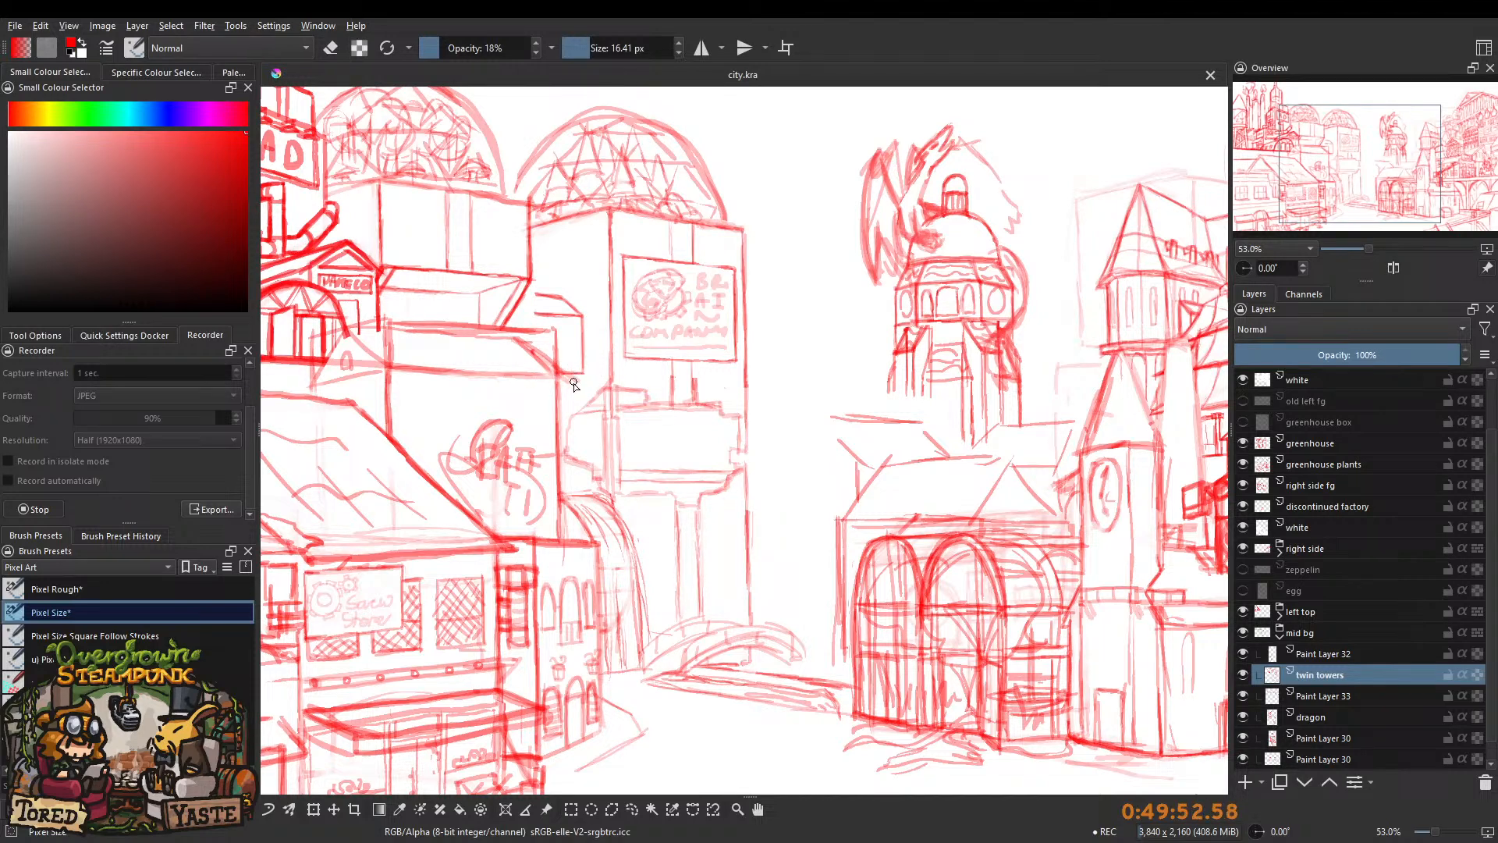
Set the brush to 9.96 px and add a new paint layer above Paint Layer 33 in the mid bg group.
drag(621, 425, 577, 359)
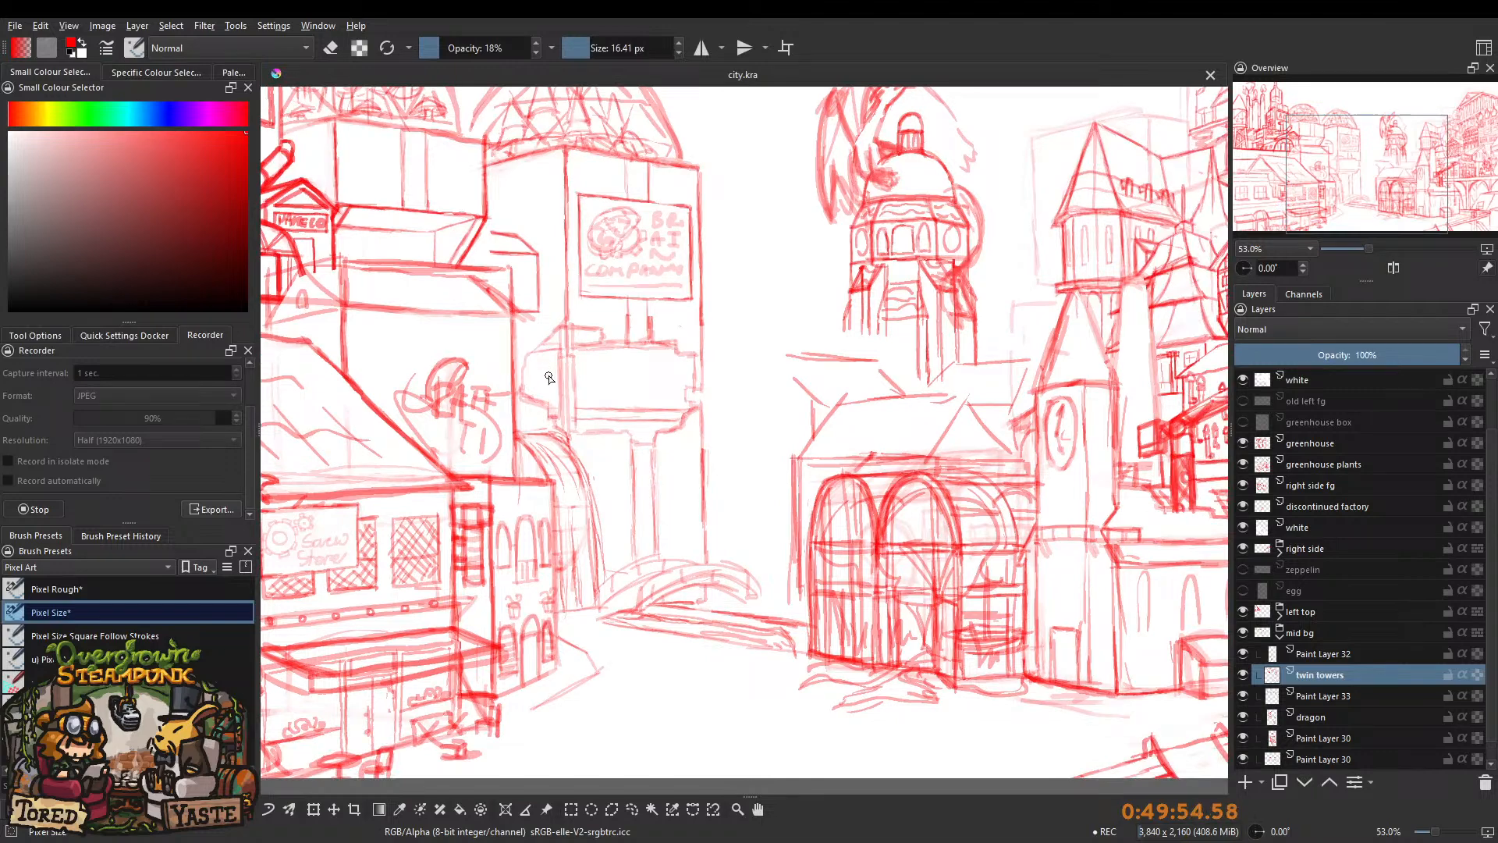
scroll(571, 344, up, 4)
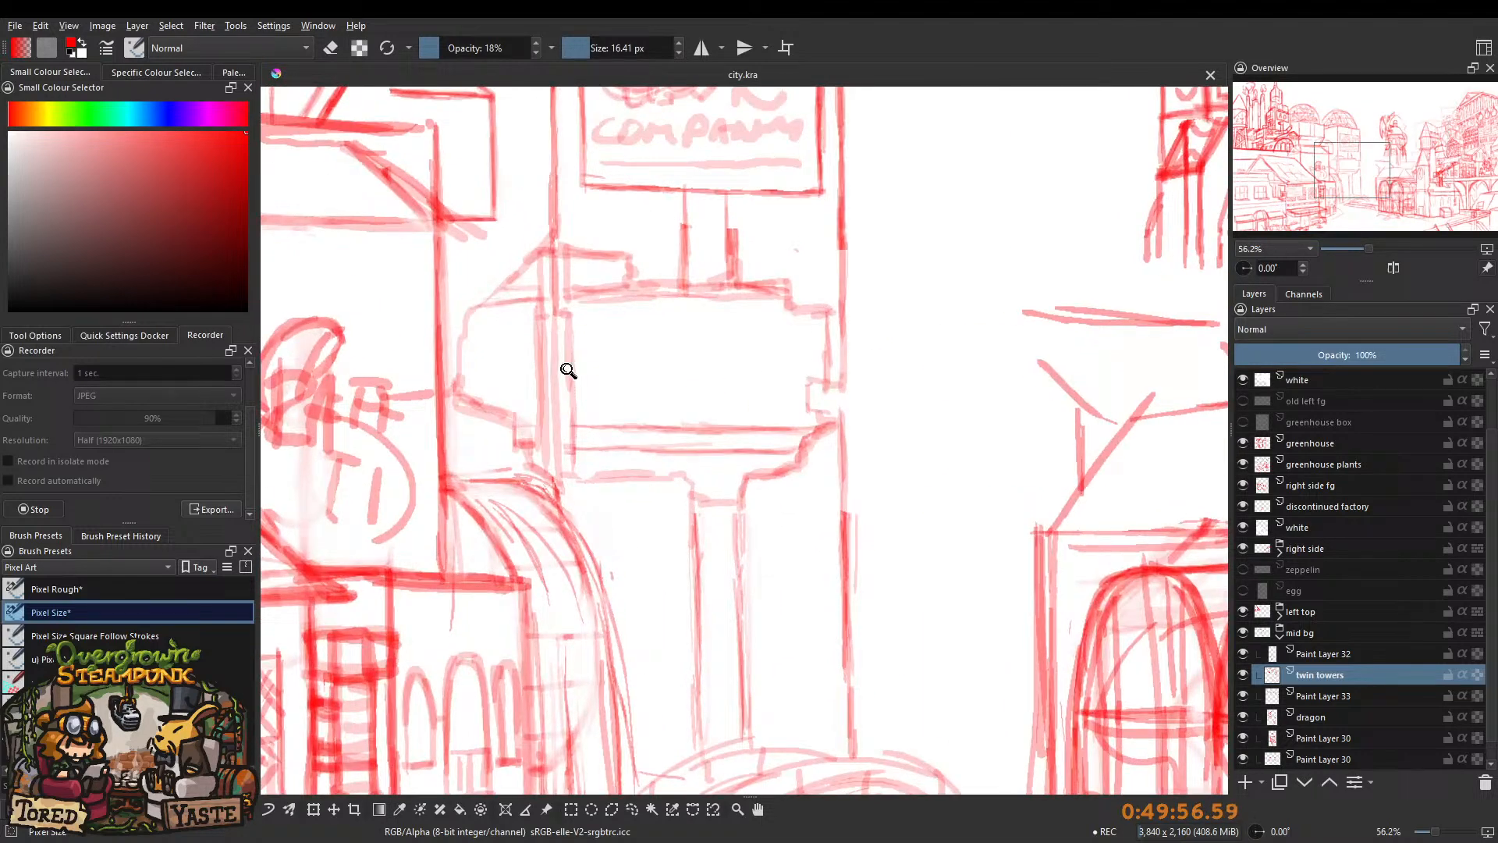
scroll(571, 344, down, 5)
scroll(592, 331, up, 2)
shift+drag(532, 349, 510, 358)
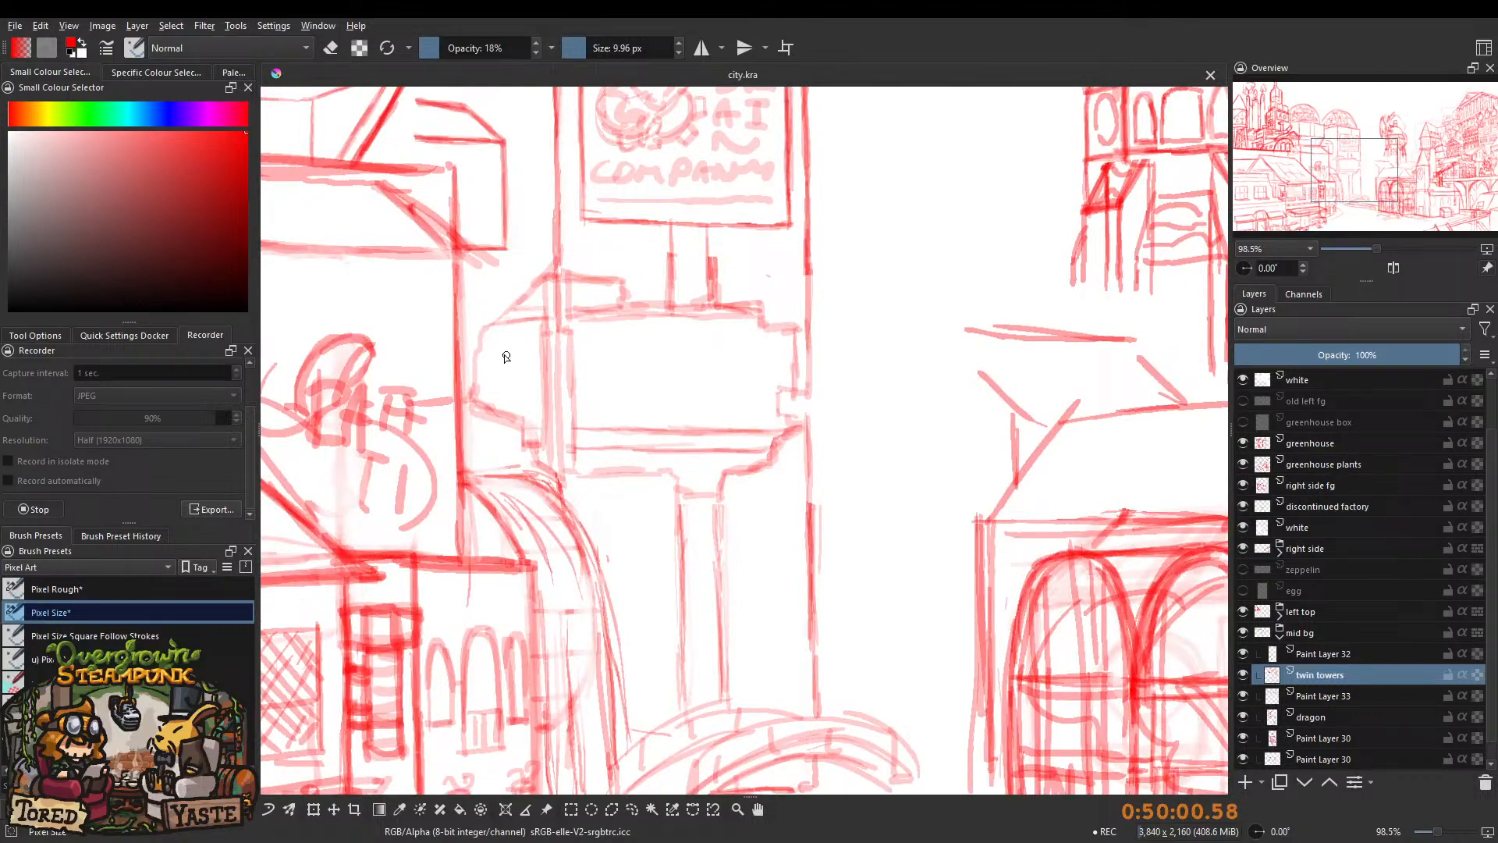
scroll(585, 355, down, 4)
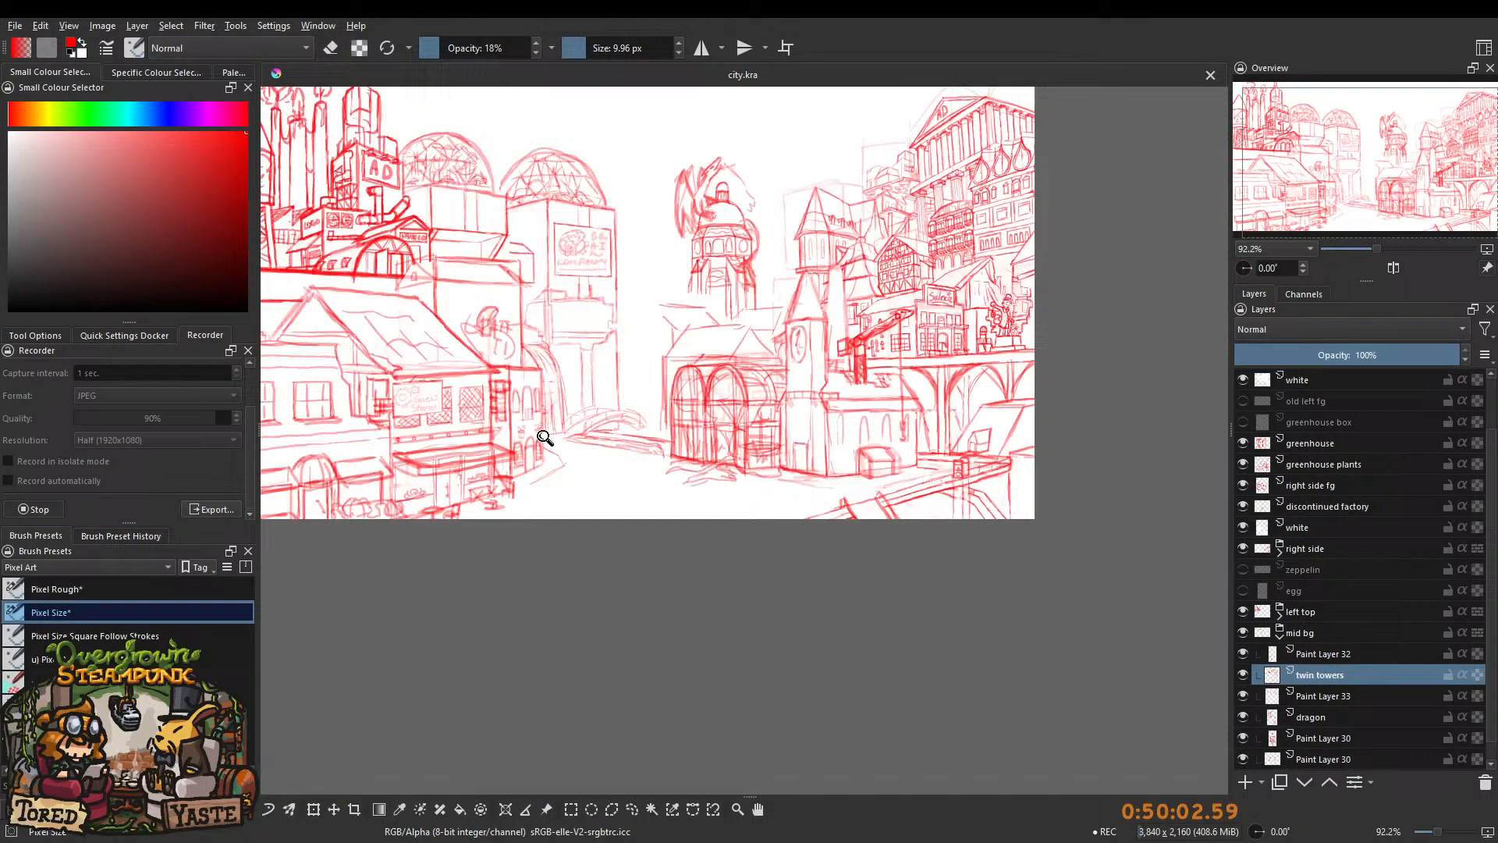
click(1243, 675)
click(1244, 674)
click(1244, 696)
click(1244, 696)
click(1244, 781)
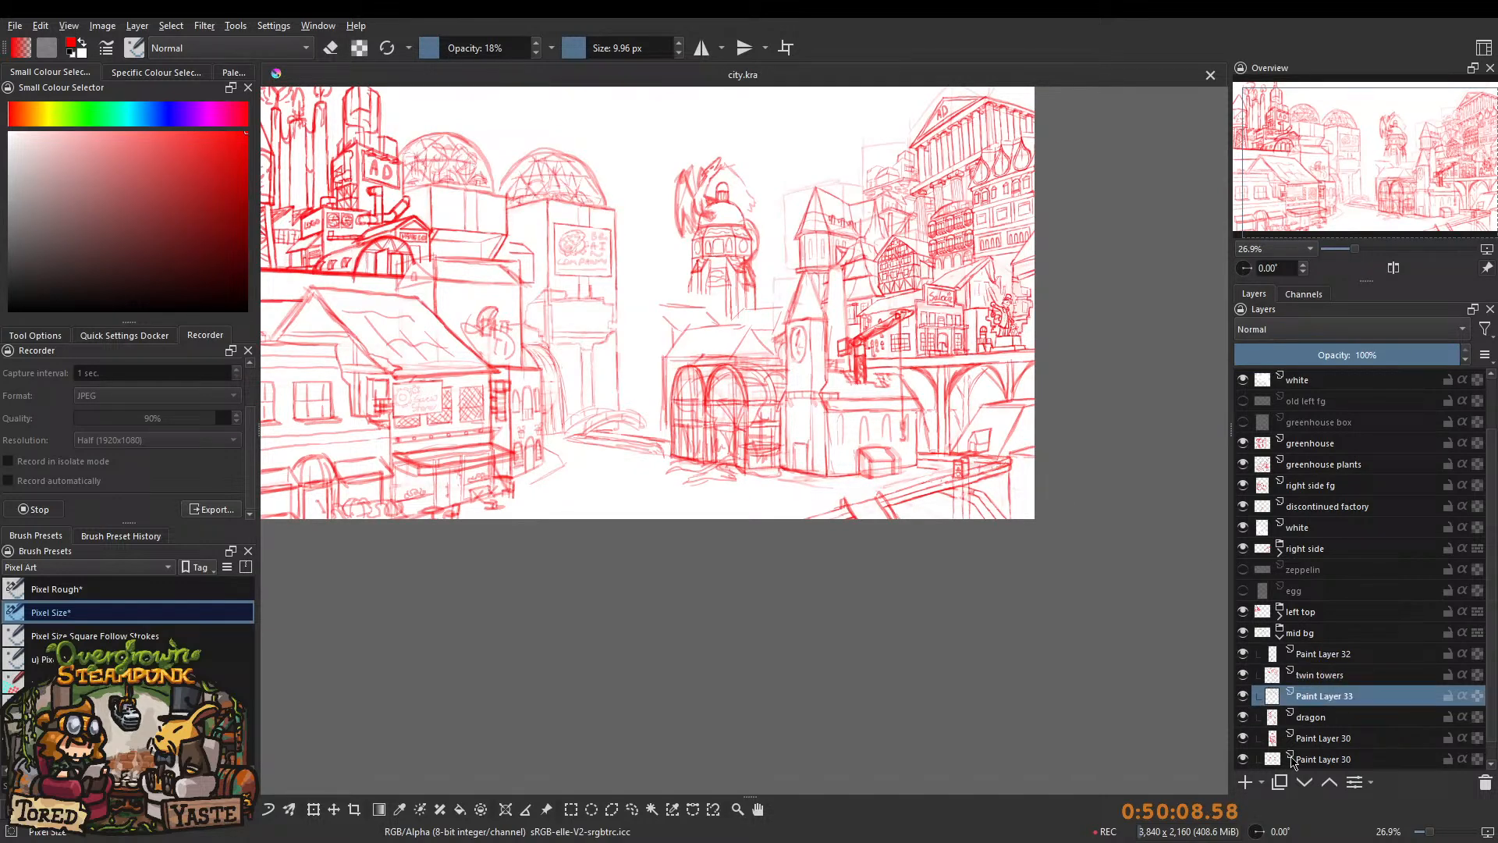
scroll(595, 304, up, 8)
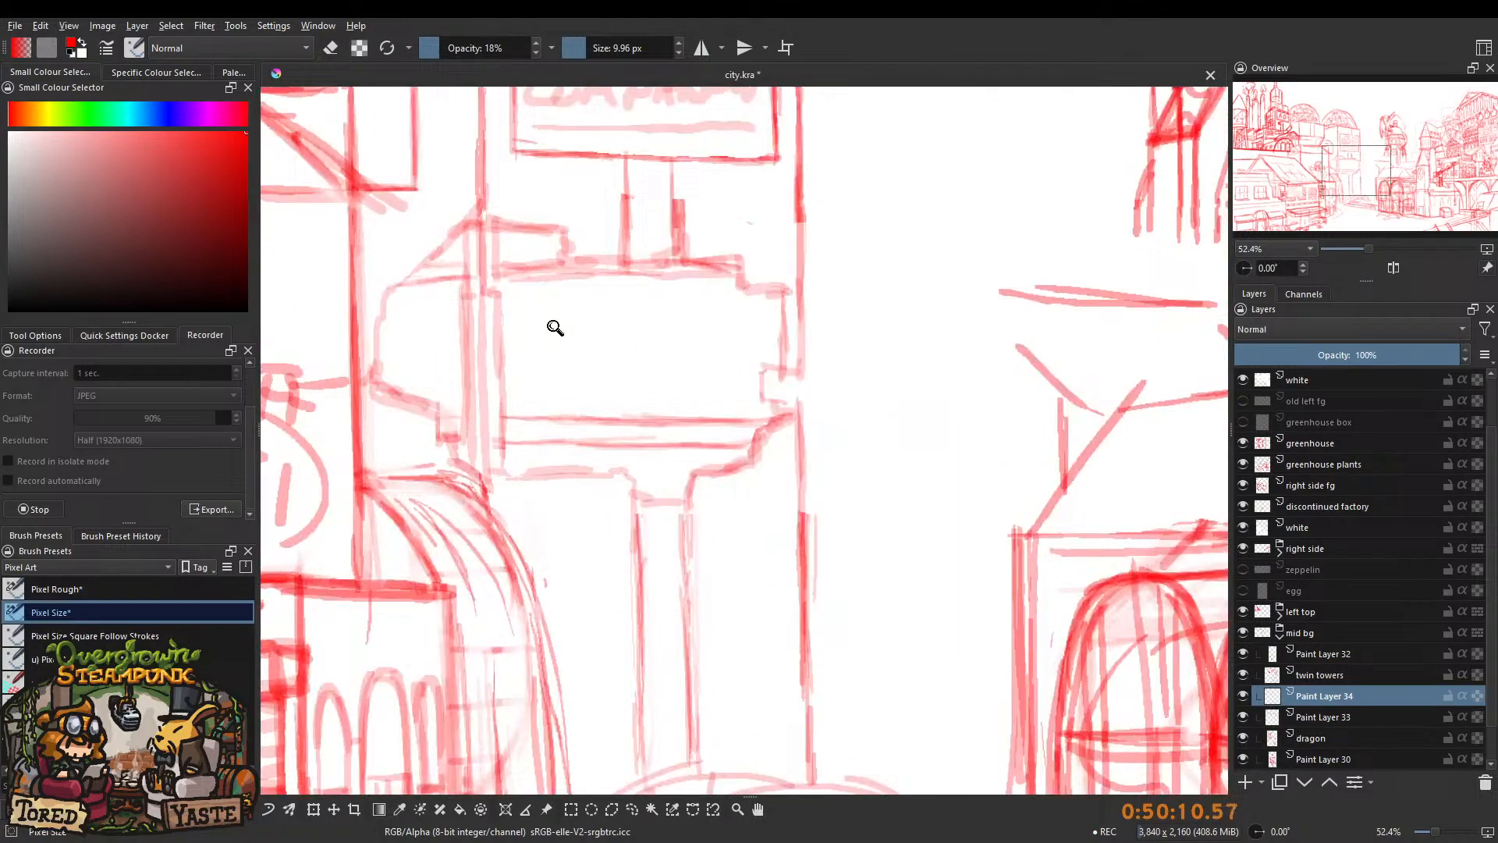
Sketch thin perspective guide lines for a window band on the block beneath the Brain Company billboard.
mouse_move(606, 472)
mouse_down()
mouse_move(664, 356)
mouse_move(628, 302)
mouse_move(972, 284)
mouse_up()
key(ctrl+z)
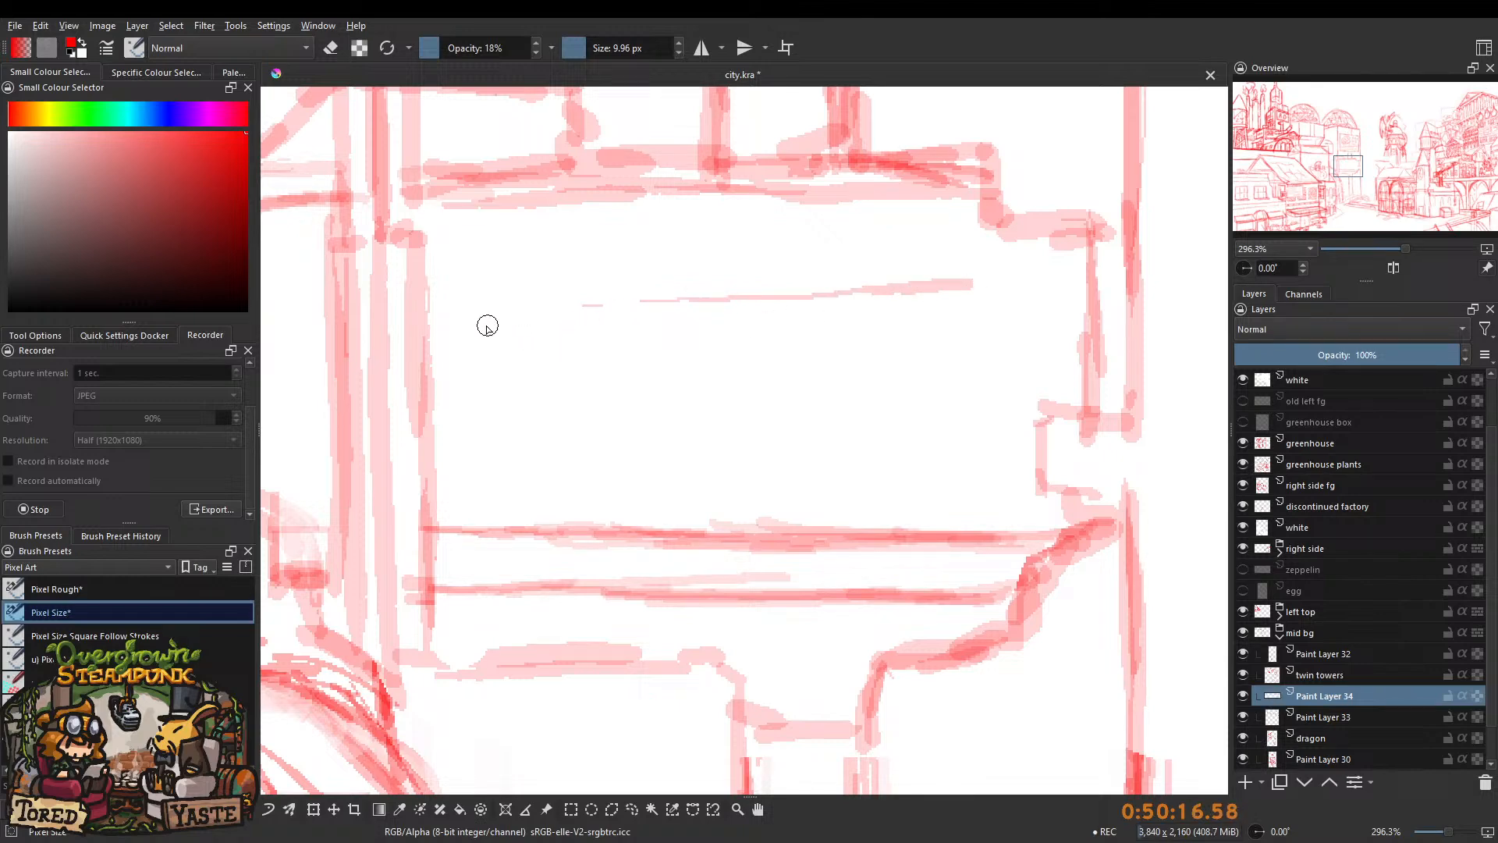
mouse_move(482, 313)
mouse_down()
mouse_move(652, 297)
mouse_move(449, 323)
mouse_move(442, 500)
mouse_up()
mouse_move(537, 356)
mouse_down()
mouse_move(534, 441)
mouse_move(538, 361)
mouse_move(611, 314)
mouse_up()
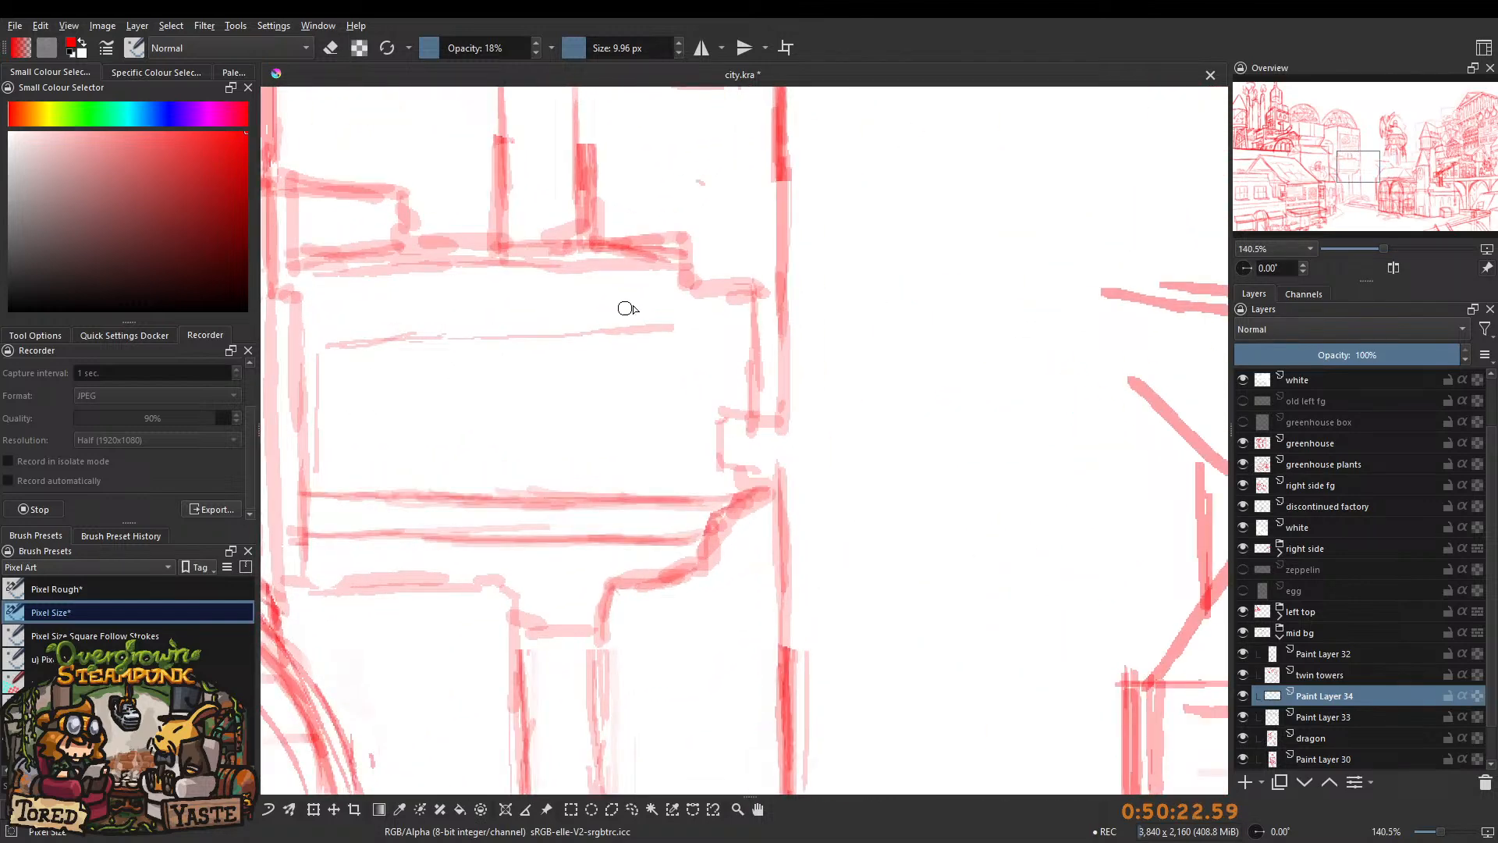
mouse_move(743, 333)
mouse_down()
mouse_move(667, 435)
mouse_move(670, 486)
mouse_move(732, 426)
mouse_up()
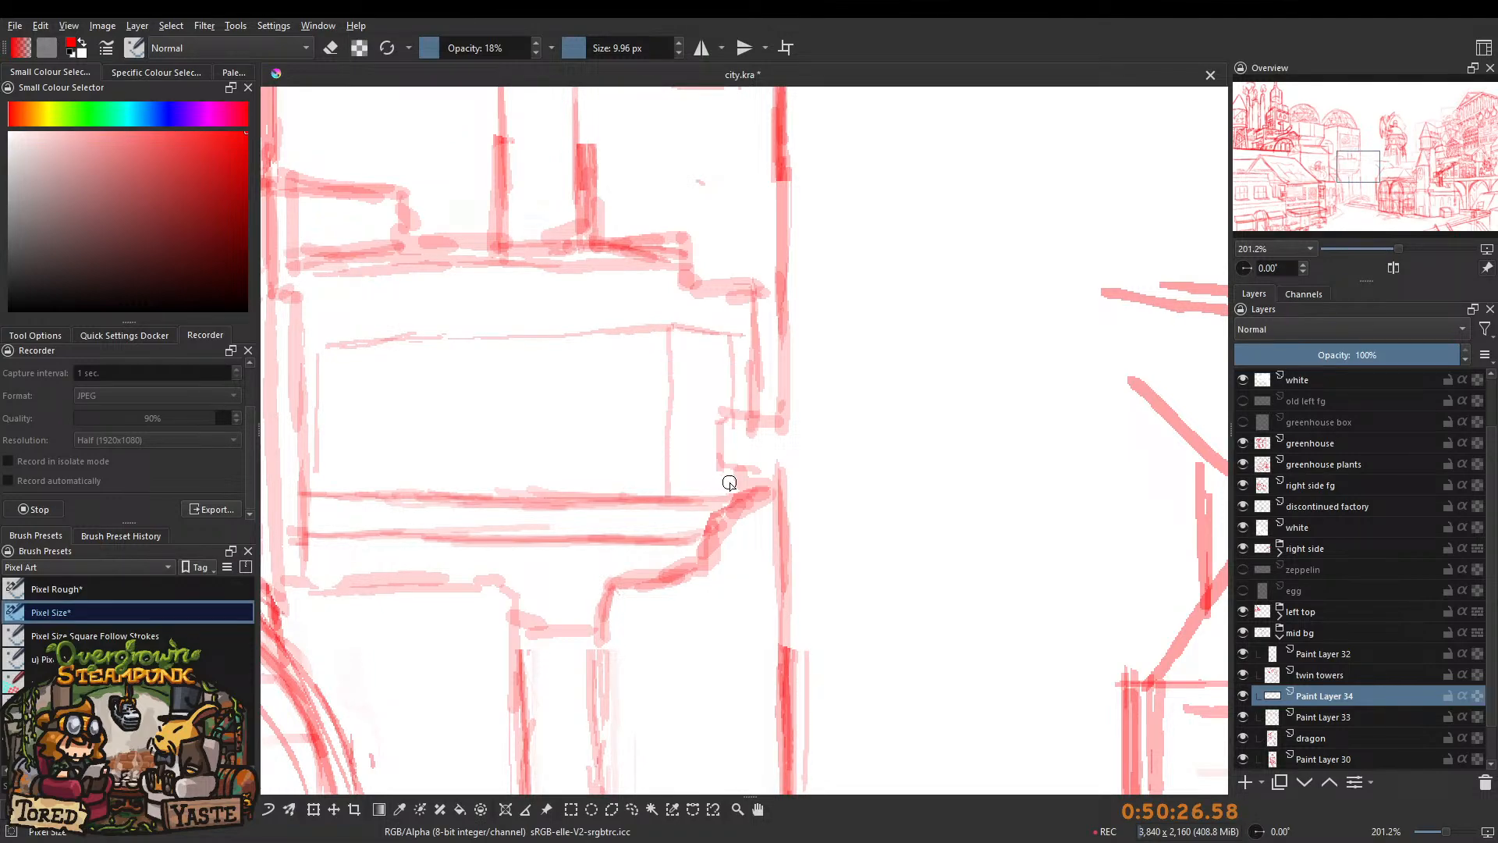
drag(643, 369, 663, 398)
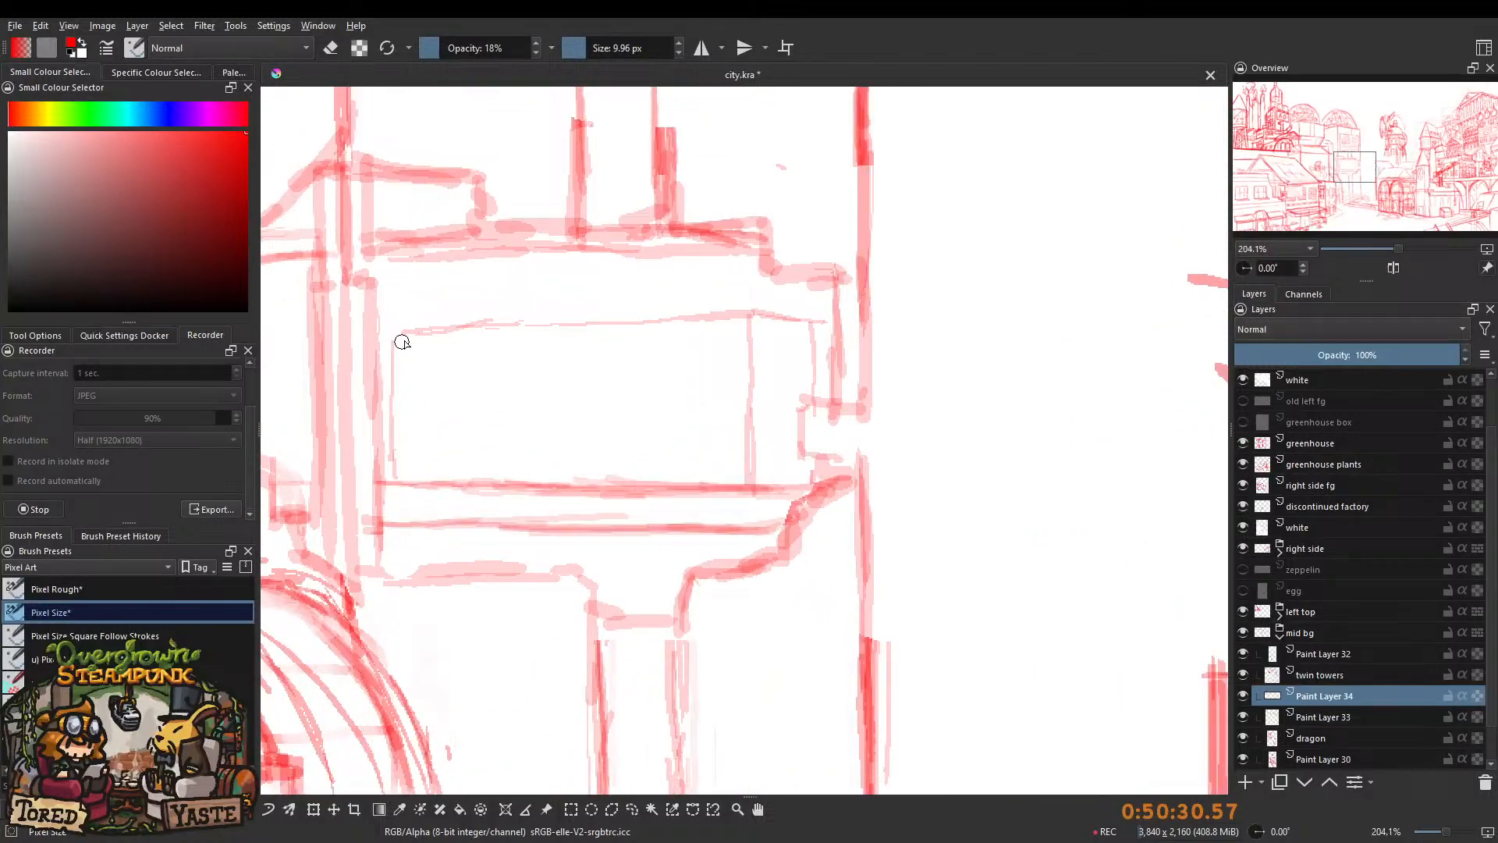
drag(454, 346, 453, 459)
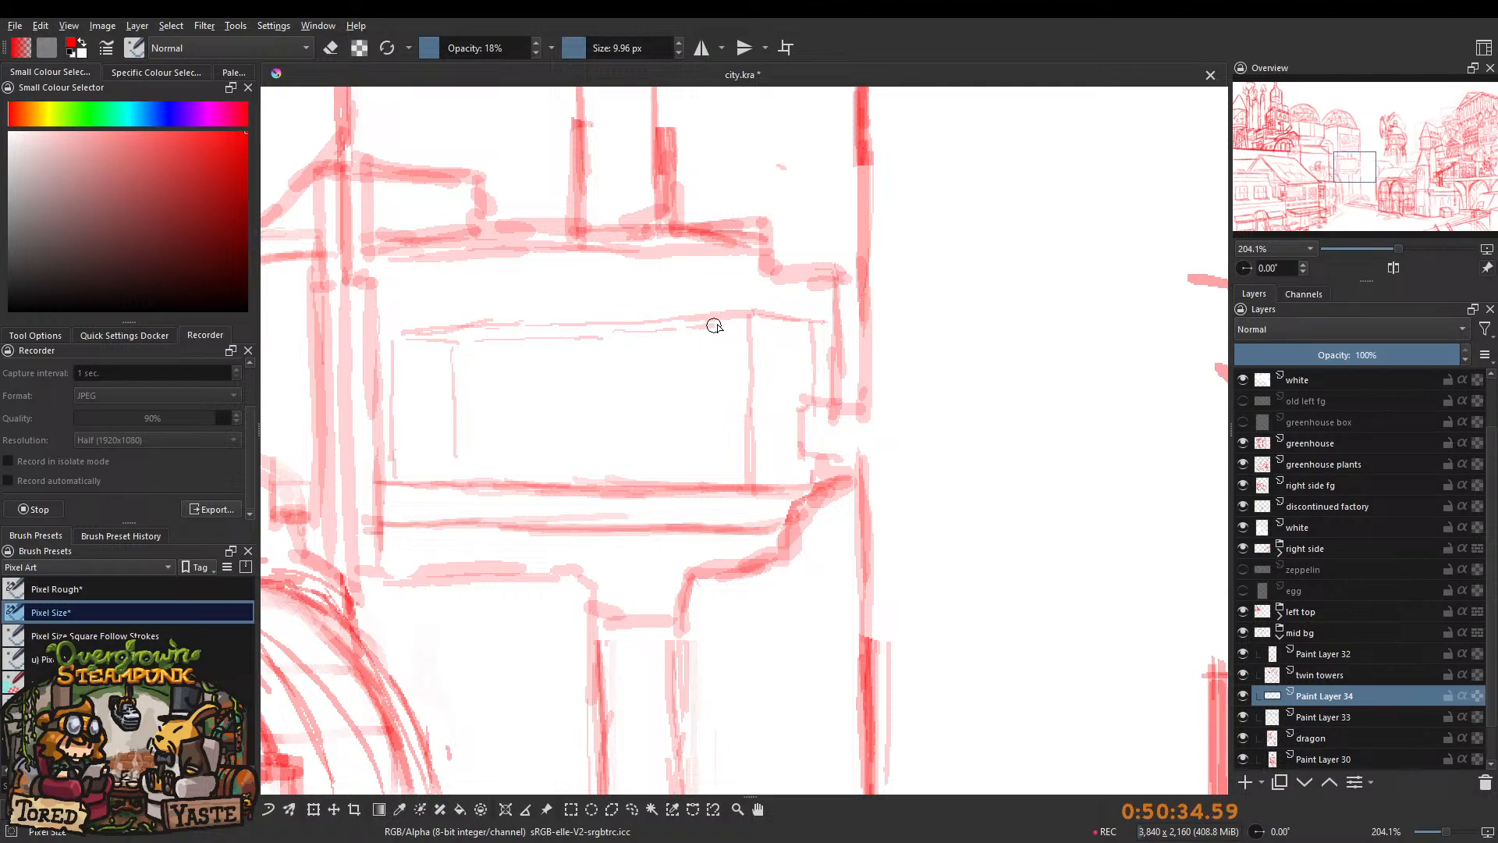
mouse_move(780, 318)
mouse_down()
mouse_move(475, 413)
mouse_move(515, 297)
mouse_up()
Draw one round-topped window arch at each end of the window band beneath the billboard.
mouse_move(400, 504)
mouse_down()
mouse_move(417, 366)
mouse_move(445, 370)
mouse_move(417, 370)
mouse_move(492, 493)
mouse_up()
mouse_move(402, 376)
mouse_down()
mouse_move(401, 512)
mouse_move(416, 398)
mouse_move(435, 481)
mouse_move(403, 507)
mouse_up()
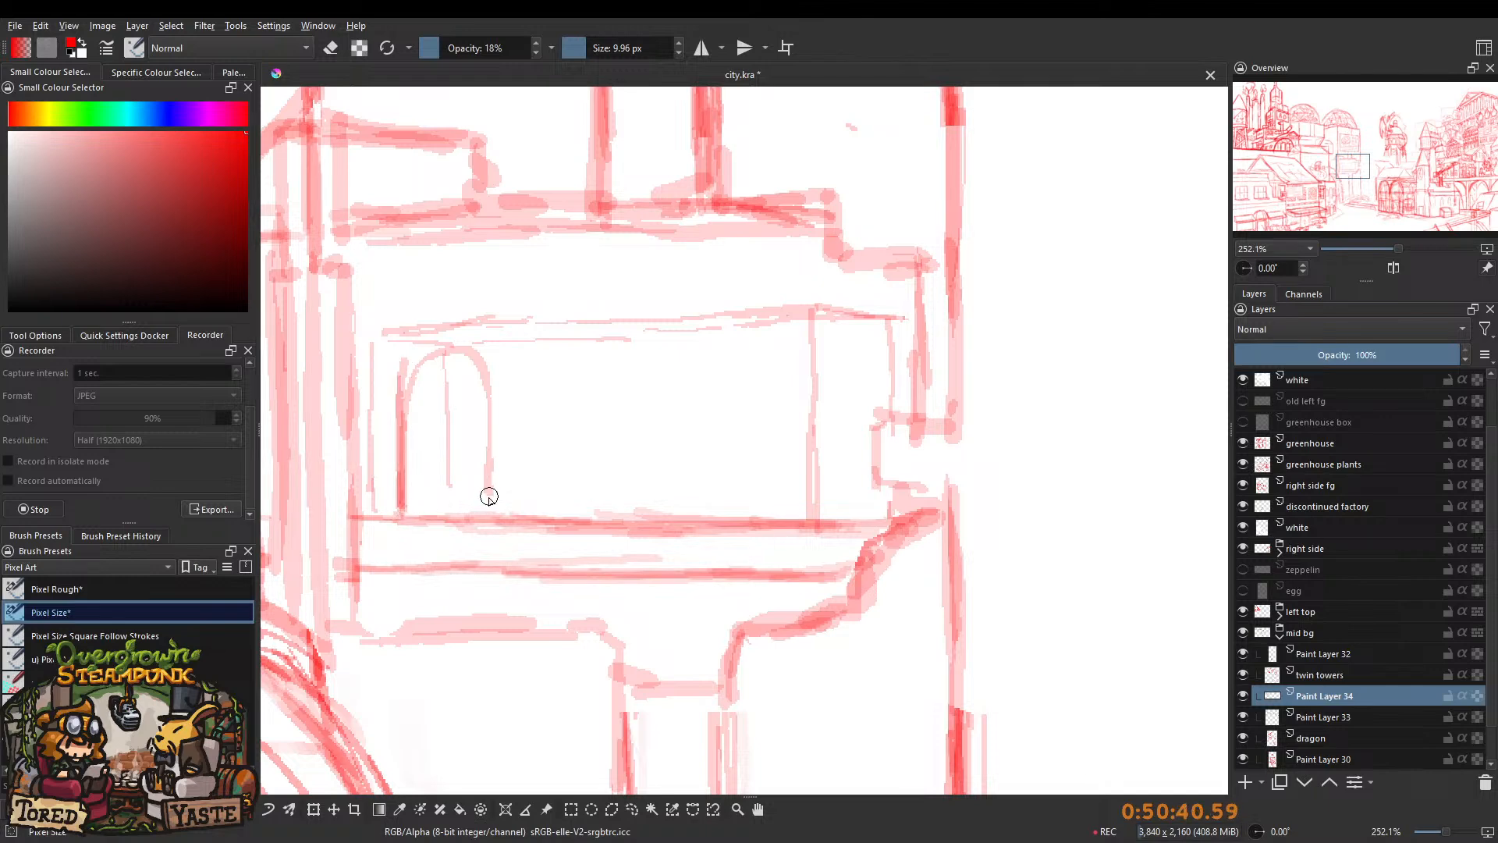
mouse_move(482, 391)
mouse_down()
mouse_move(488, 508)
mouse_move(483, 369)
mouse_up()
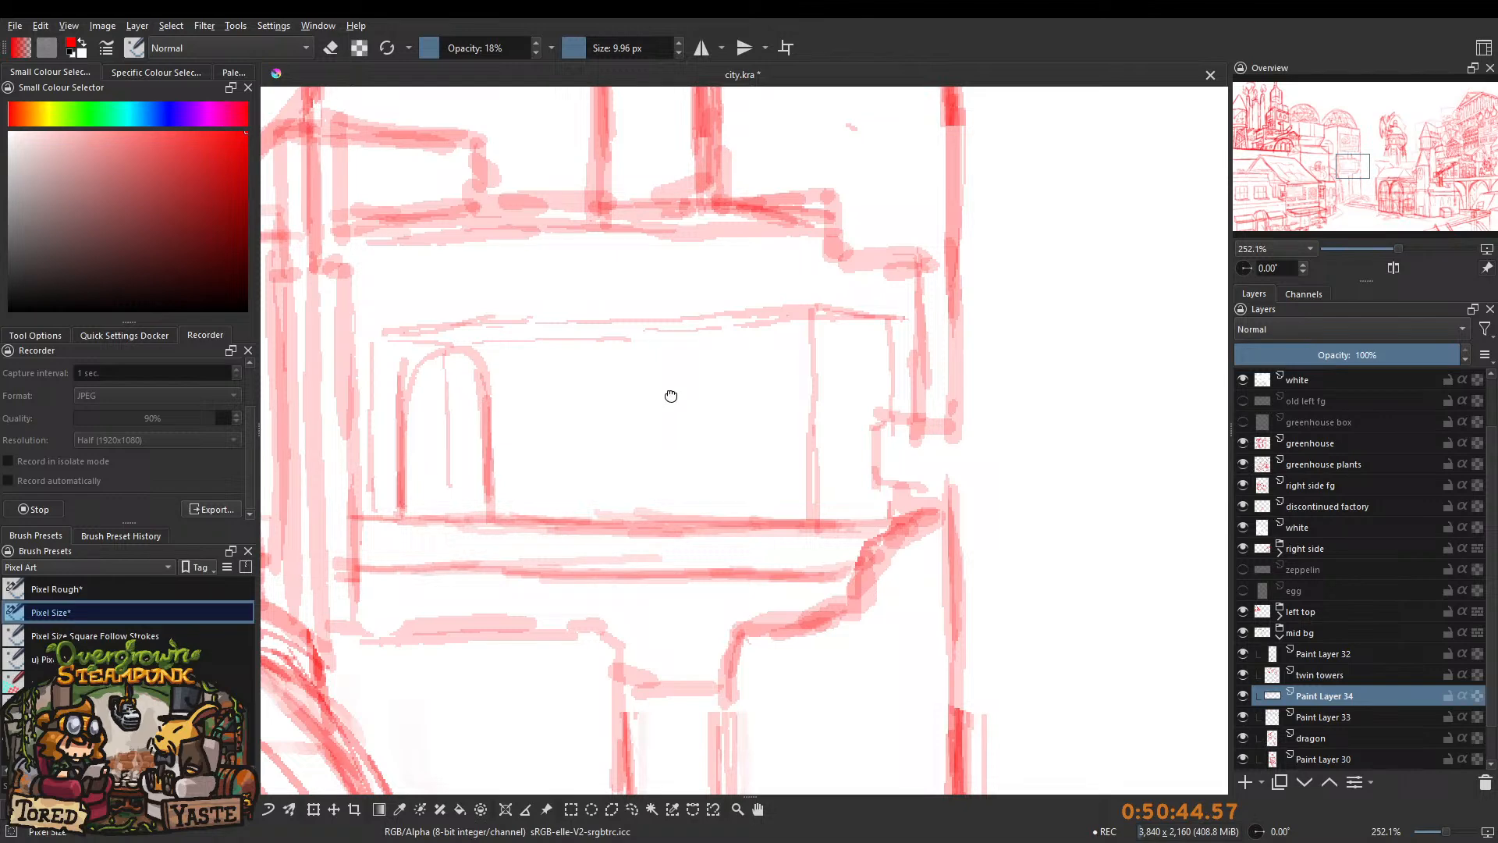
drag(676, 405, 589, 395)
drag(726, 359, 727, 510)
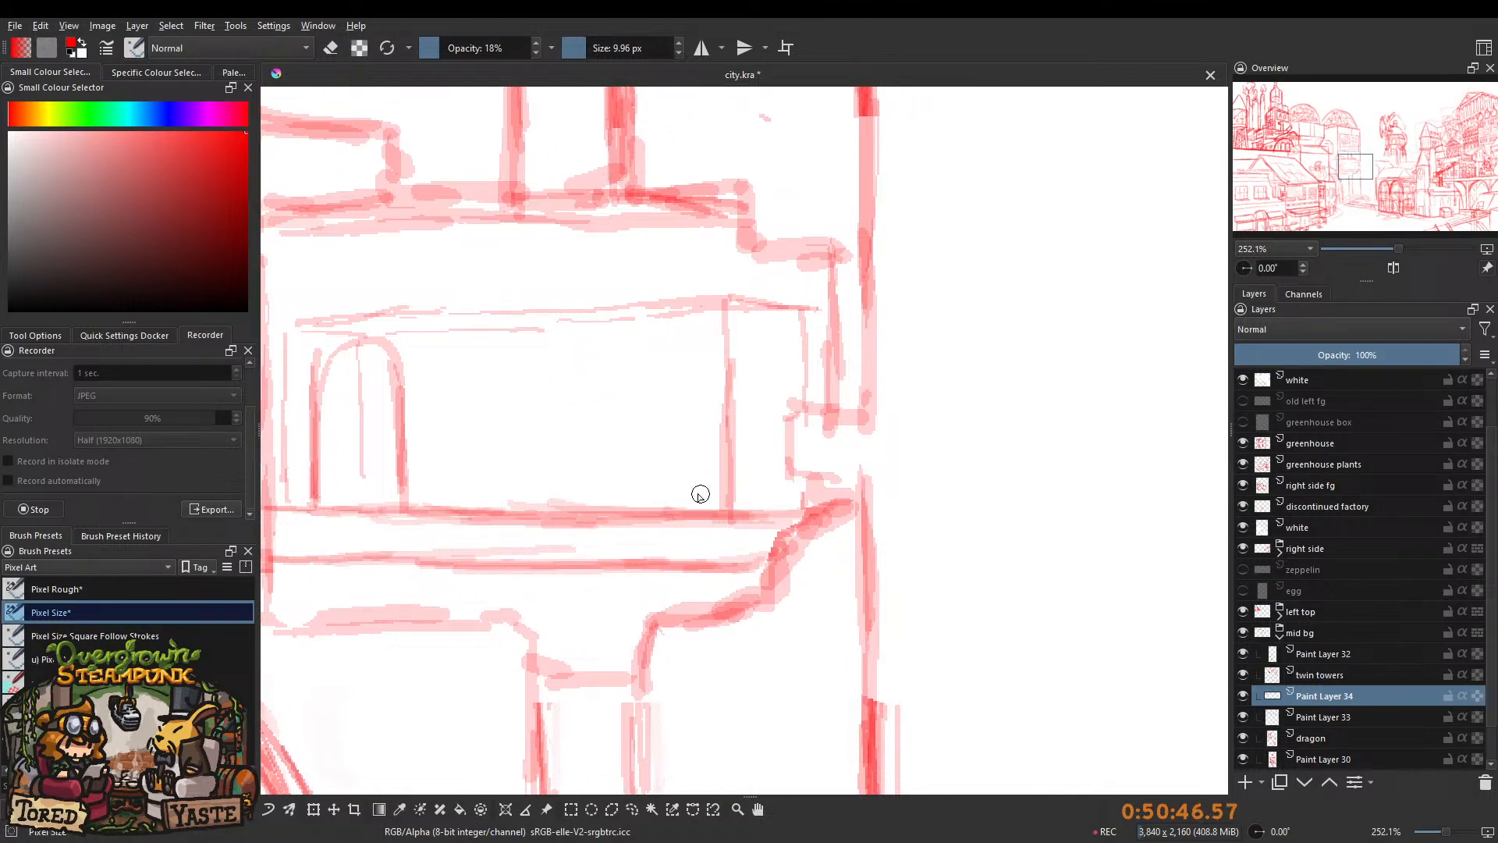
key(ctrl+z)
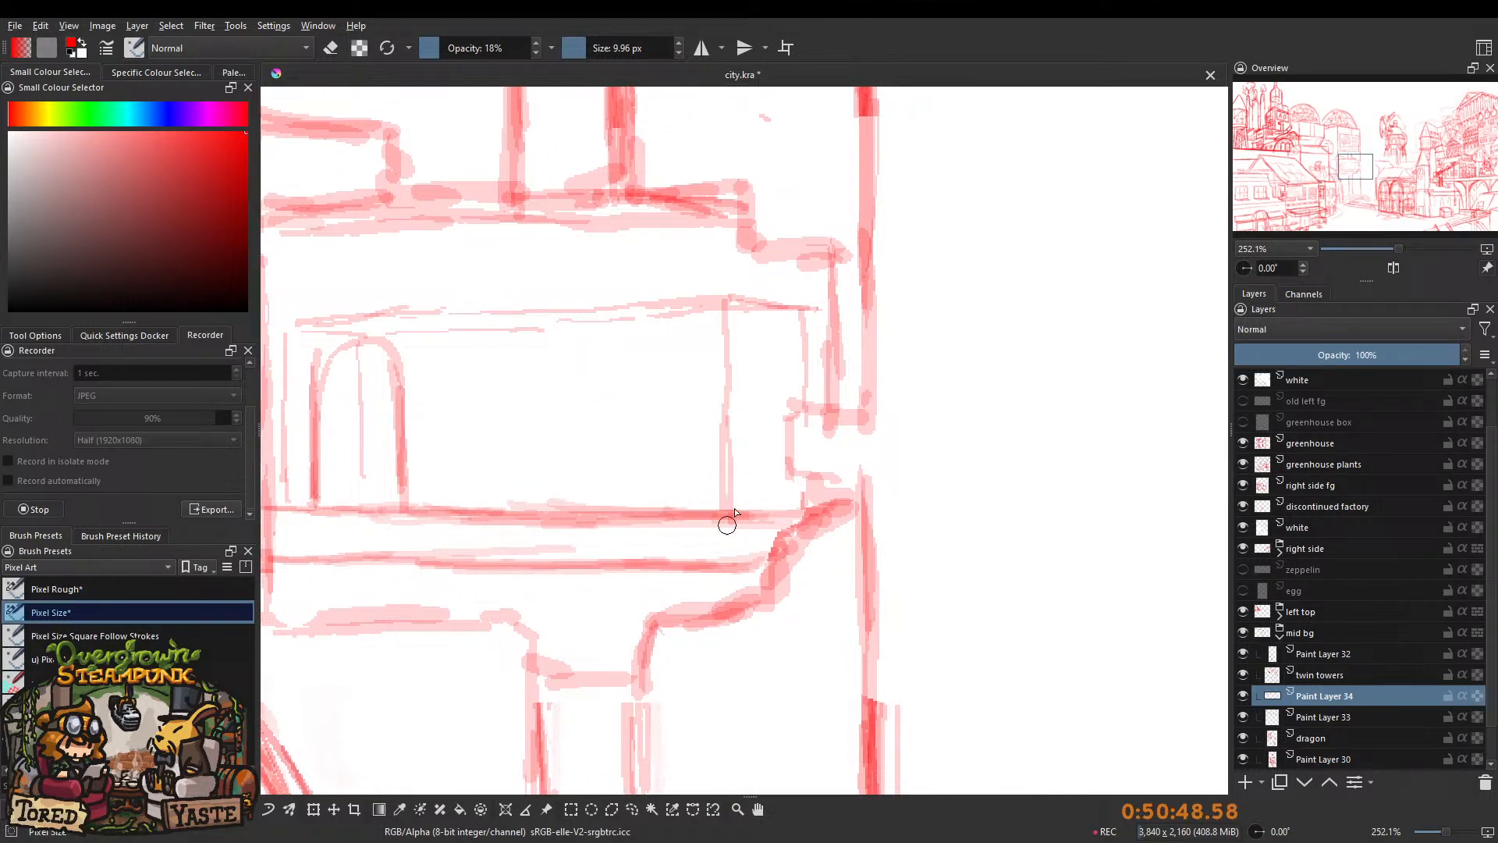
mouse_move(781, 368)
mouse_down()
mouse_move(791, 504)
mouse_move(791, 369)
mouse_move(787, 415)
mouse_move(739, 351)
mouse_move(762, 340)
mouse_move(689, 439)
mouse_move(701, 417)
mouse_move(698, 524)
mouse_move(711, 349)
mouse_move(703, 388)
mouse_move(772, 364)
mouse_up()
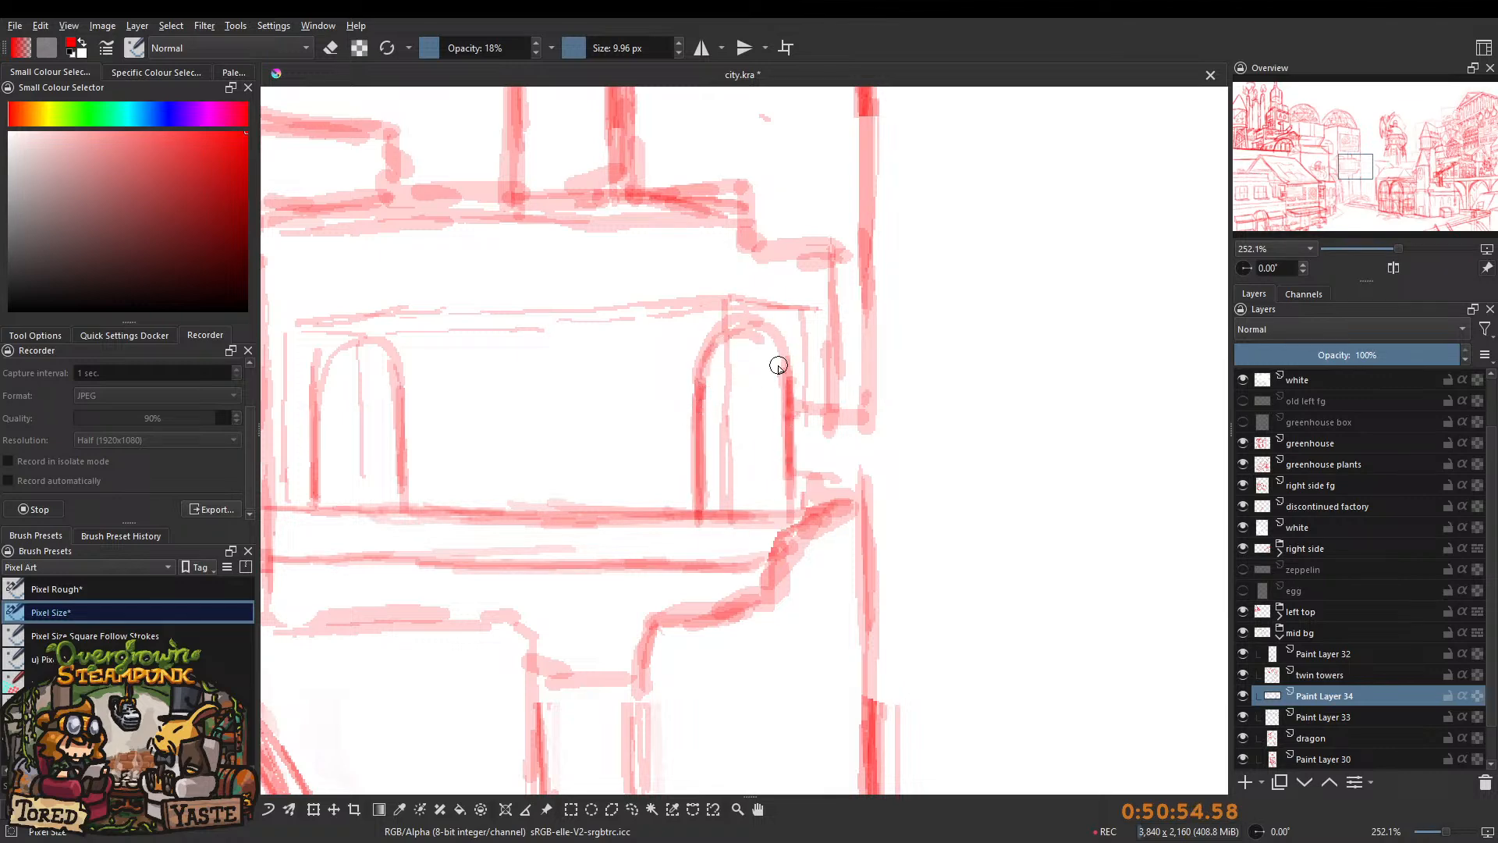
mouse_move(660, 511)
mouse_down()
mouse_move(666, 380)
mouse_move(622, 337)
mouse_move(585, 377)
mouse_move(658, 385)
mouse_move(590, 385)
mouse_move(621, 432)
mouse_up()
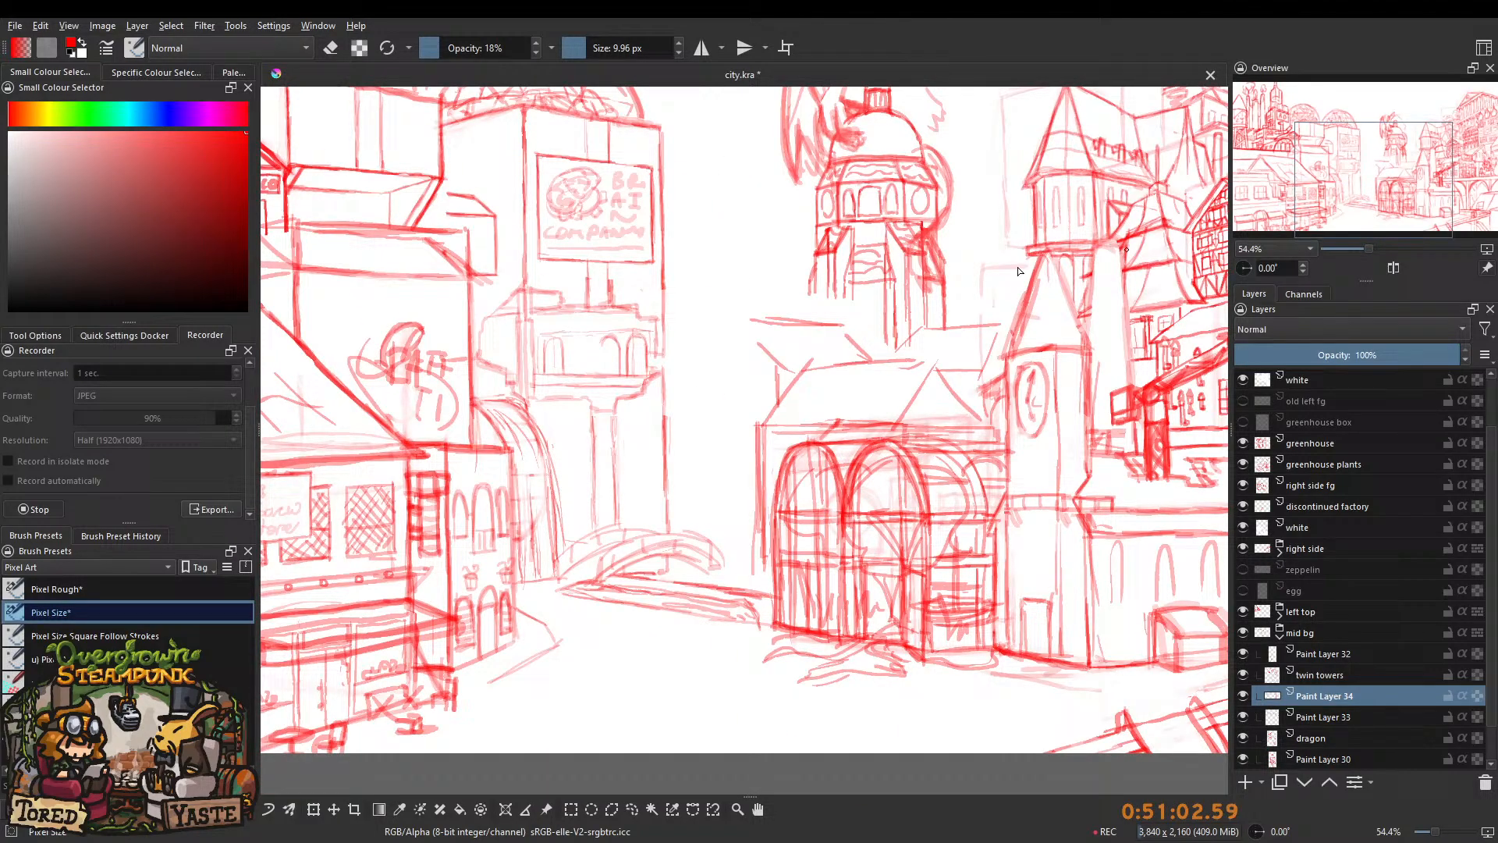
Draw two more round-topped arches between the end arches of the window band.
drag(568, 317, 682, 267)
key(e)
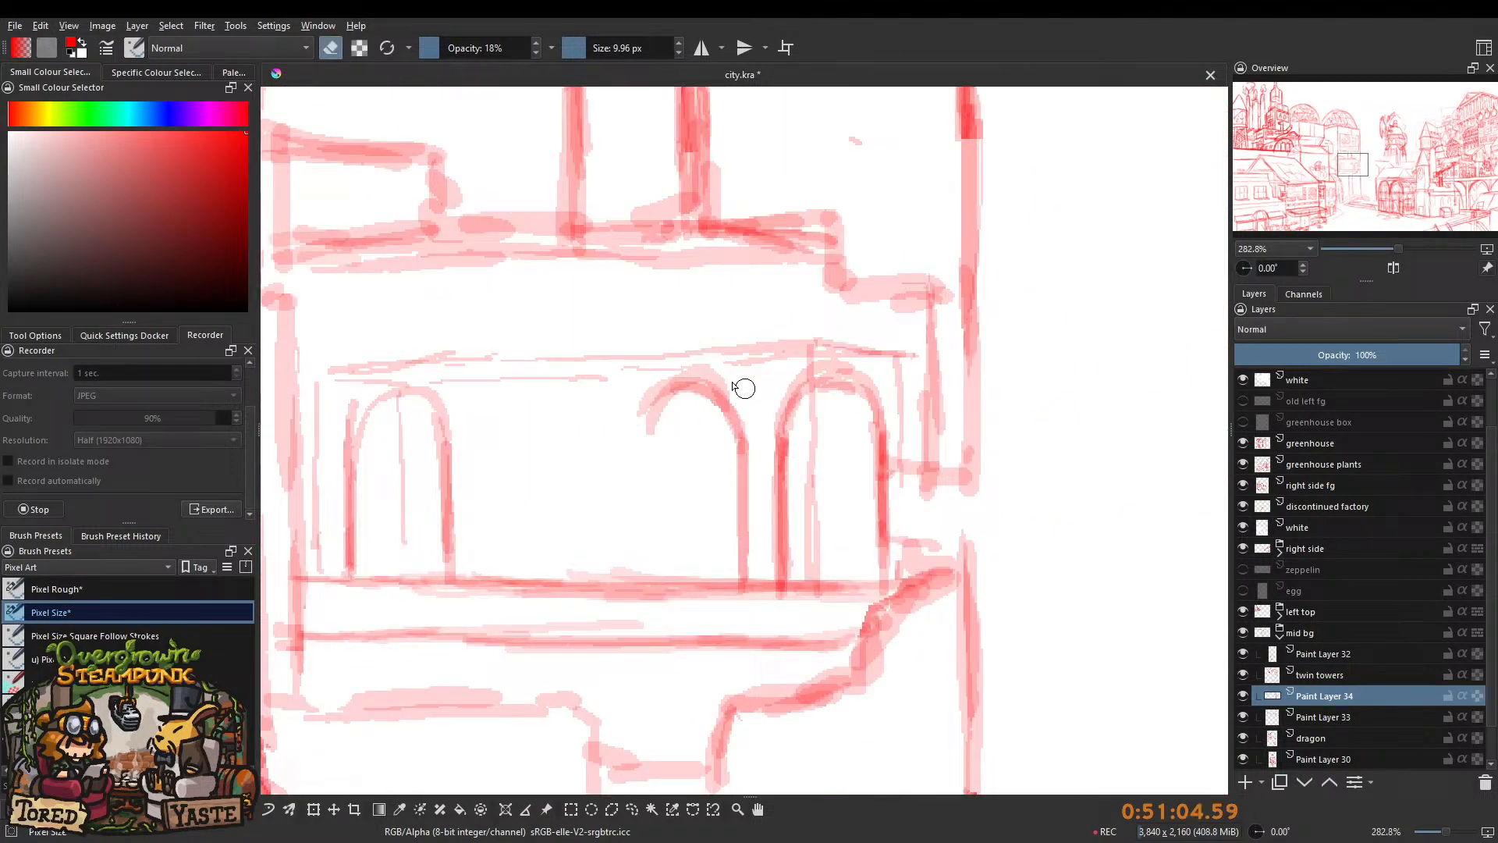
key(e)
mouse_move(646, 452)
mouse_down()
mouse_move(644, 589)
mouse_move(638, 421)
mouse_move(641, 595)
mouse_move(646, 416)
mouse_move(645, 453)
mouse_move(658, 422)
mouse_up()
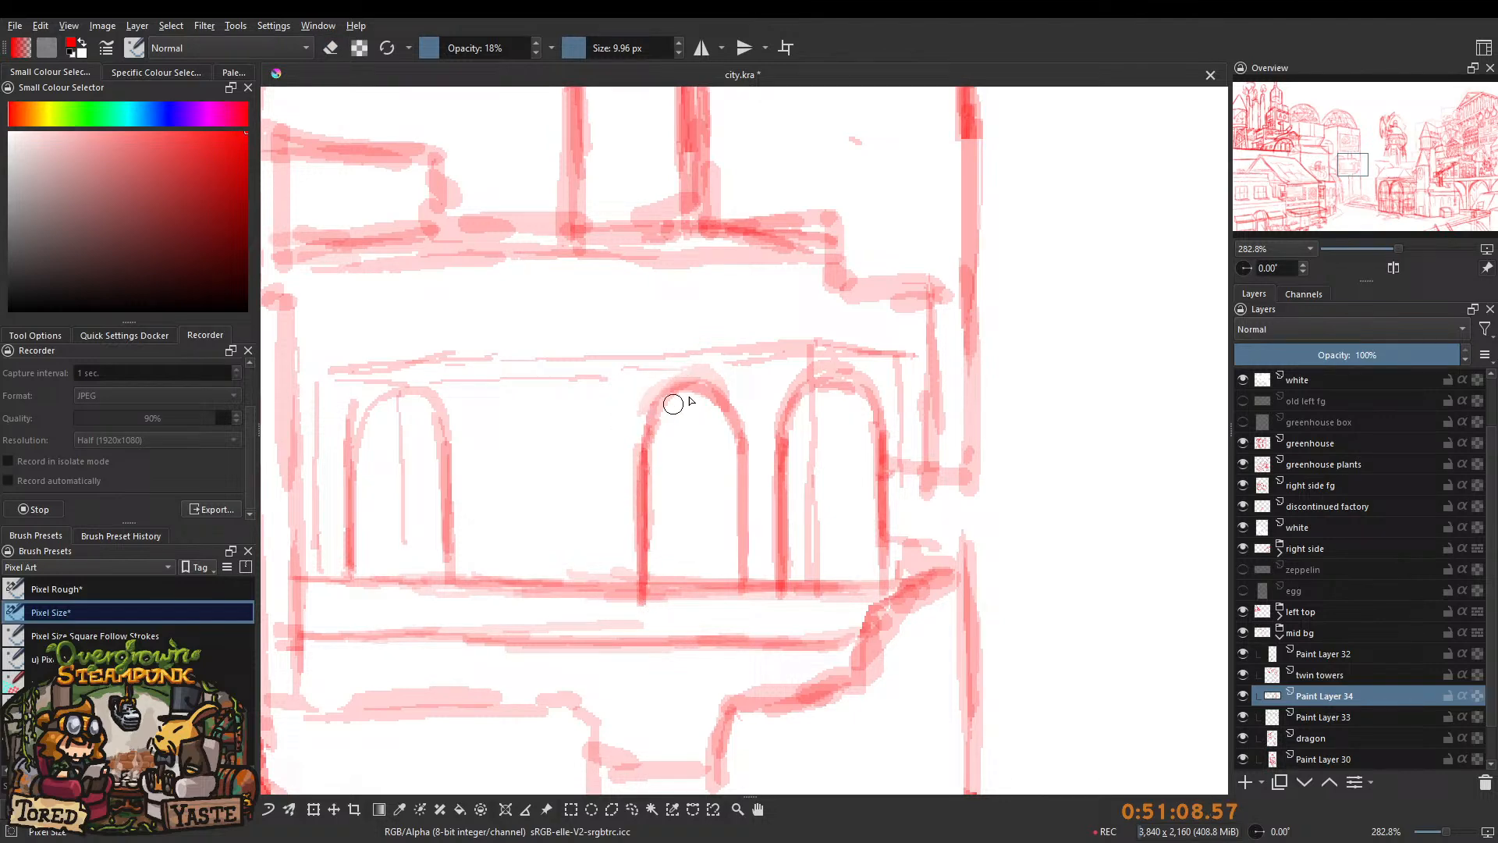
mouse_move(546, 395)
mouse_down()
mouse_move(608, 575)
mouse_move(606, 400)
mouse_move(607, 488)
mouse_move(605, 405)
mouse_move(566, 340)
mouse_move(580, 366)
mouse_move(504, 425)
mouse_move(506, 556)
mouse_move(506, 417)
mouse_move(507, 511)
mouse_move(528, 410)
mouse_move(553, 358)
mouse_move(577, 351)
mouse_move(605, 390)
mouse_move(508, 404)
mouse_move(556, 437)
mouse_up()
drag(522, 355, 515, 279)
Erase the leftmost arch of the window band at 100% opacity with a 41.06 px eraser.
key(e)
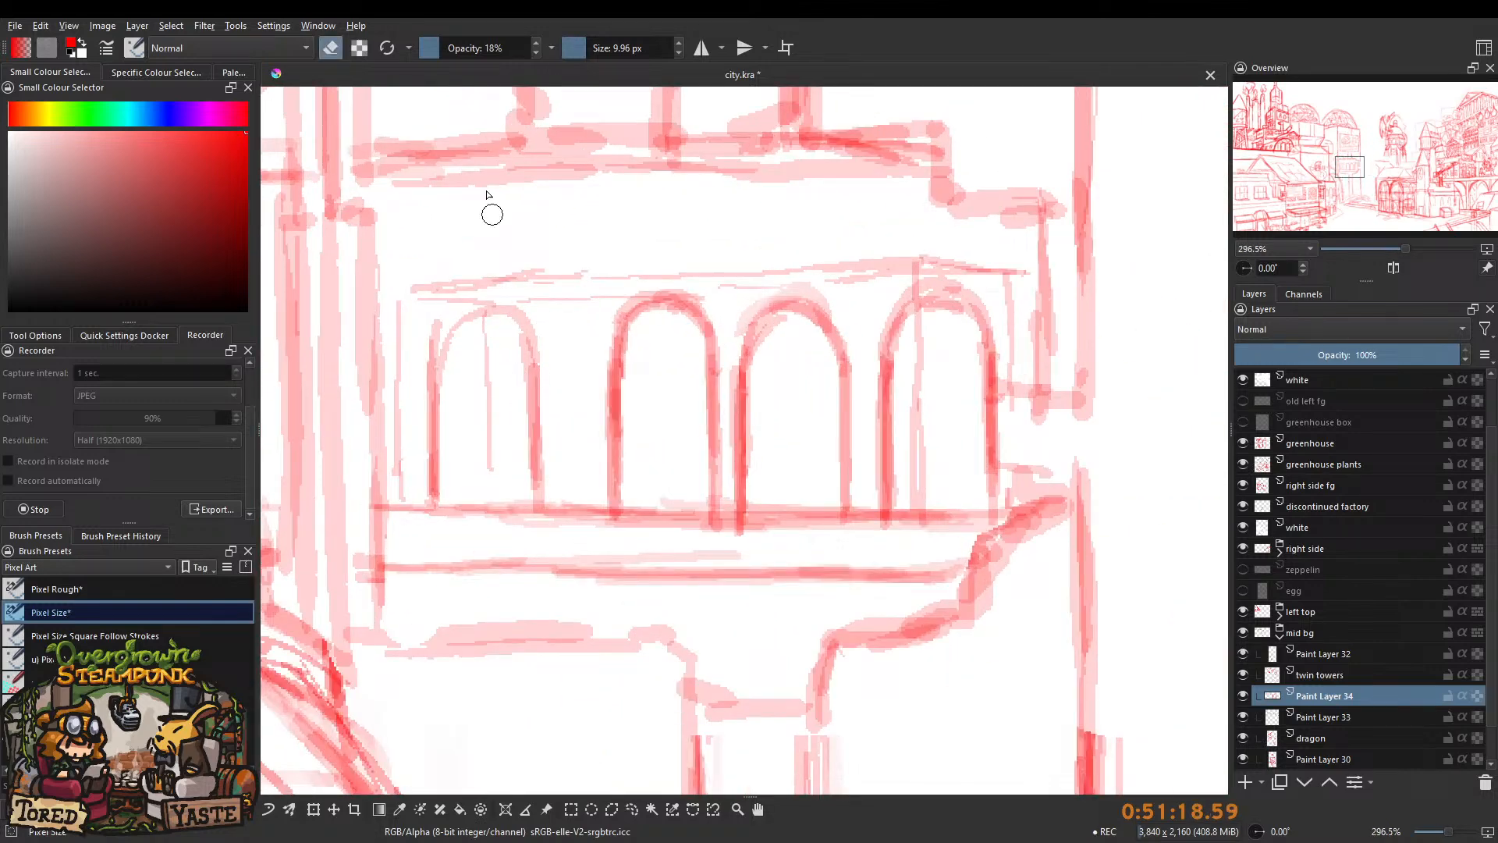
drag(450, 50, 605, 88)
drag(475, 359, 547, 361)
mouse_move(533, 375)
mouse_down()
mouse_move(463, 433)
mouse_move(467, 339)
mouse_move(508, 344)
mouse_up()
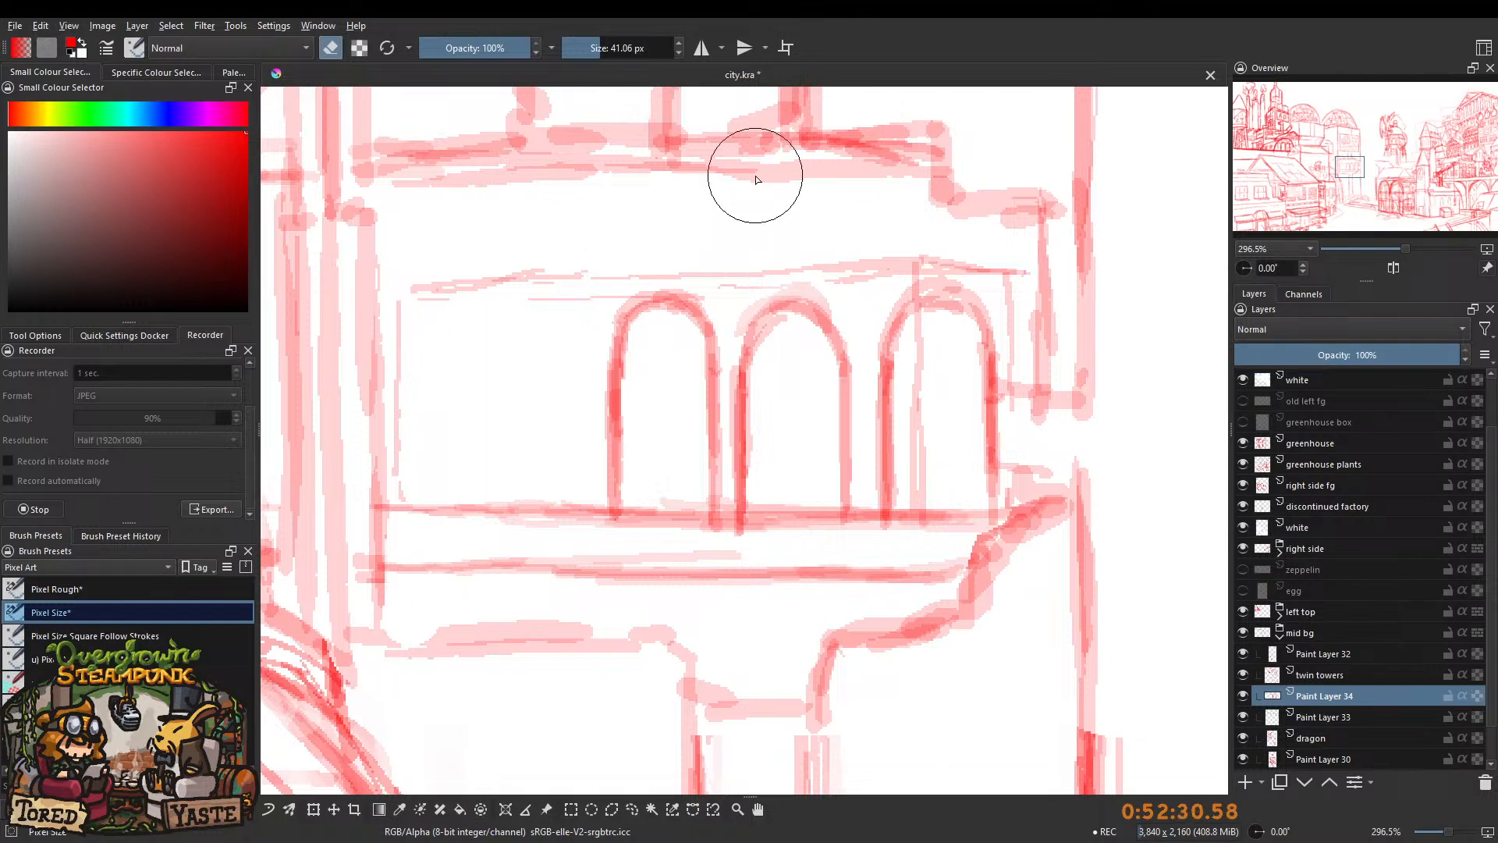
Redraw the leftmost arch closer to its neighbour at 30% opacity, refining its outline with a brush down to 4.08 px.
drag(599, 48, 390, 64)
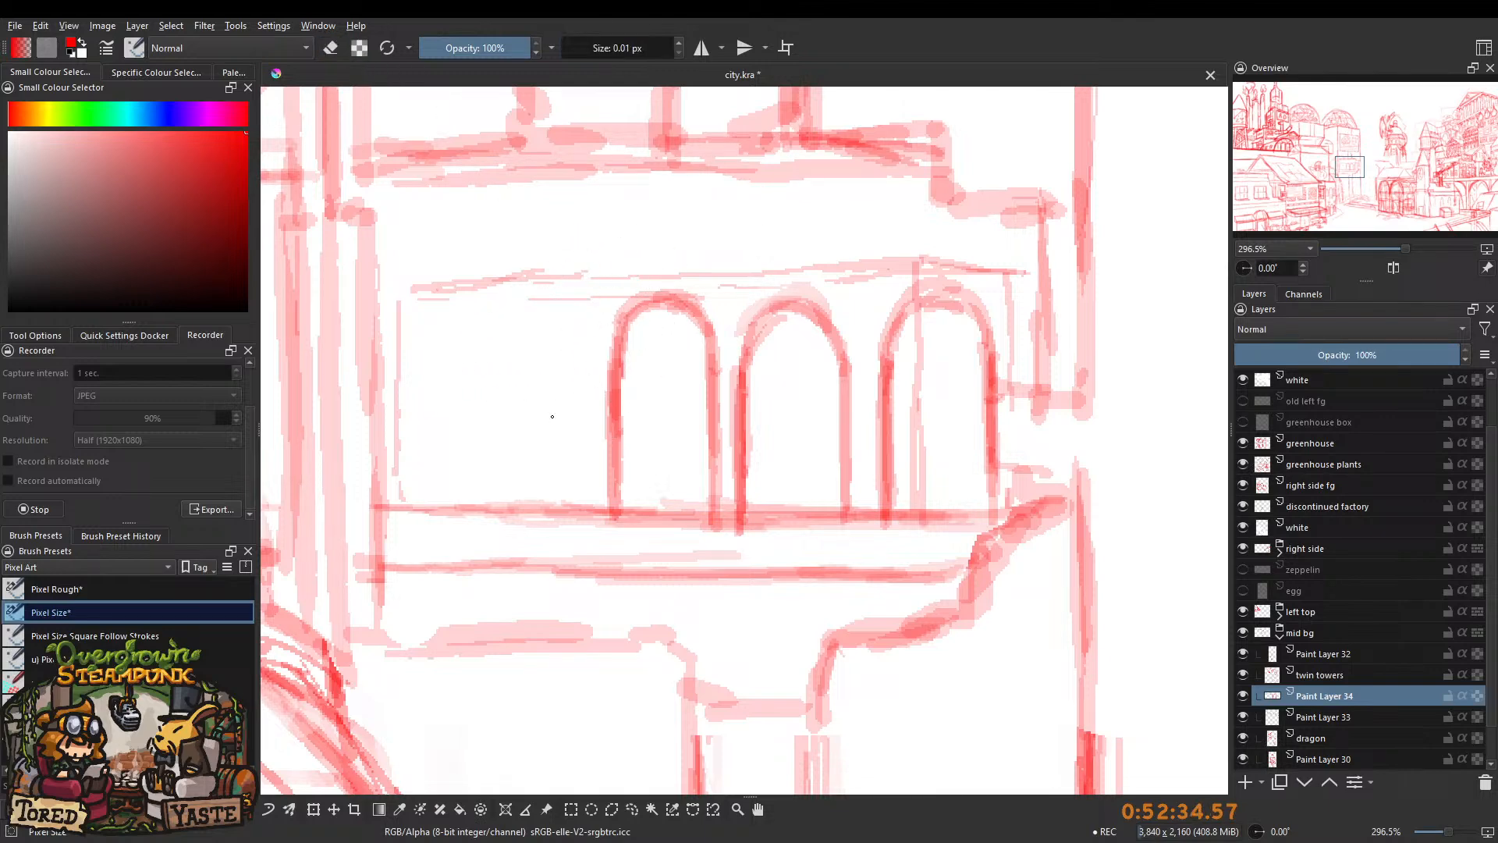
click(453, 51)
shift+drag(569, 473, 587, 408)
drag(592, 507, 586, 371)
mouse_move(591, 454)
mouse_down()
mouse_move(582, 317)
mouse_move(589, 368)
mouse_move(551, 309)
mouse_move(508, 344)
mouse_up()
mouse_move(506, 334)
mouse_down()
mouse_move(527, 306)
mouse_move(584, 340)
mouse_move(504, 333)
mouse_move(495, 395)
mouse_move(499, 334)
mouse_move(491, 512)
mouse_move(491, 362)
mouse_move(584, 349)
mouse_move(596, 431)
mouse_up()
key(e)
drag(592, 321, 596, 445)
key(e)
shift+drag(617, 334, 602, 334)
drag(608, 277, 611, 469)
drag(604, 273, 610, 355)
mouse_move(550, 230)
mouse_down()
mouse_move(603, 273)
mouse_move(563, 384)
mouse_up()
ctrl+drag(607, 273, 576, 368)
drag(617, 281, 553, 351)
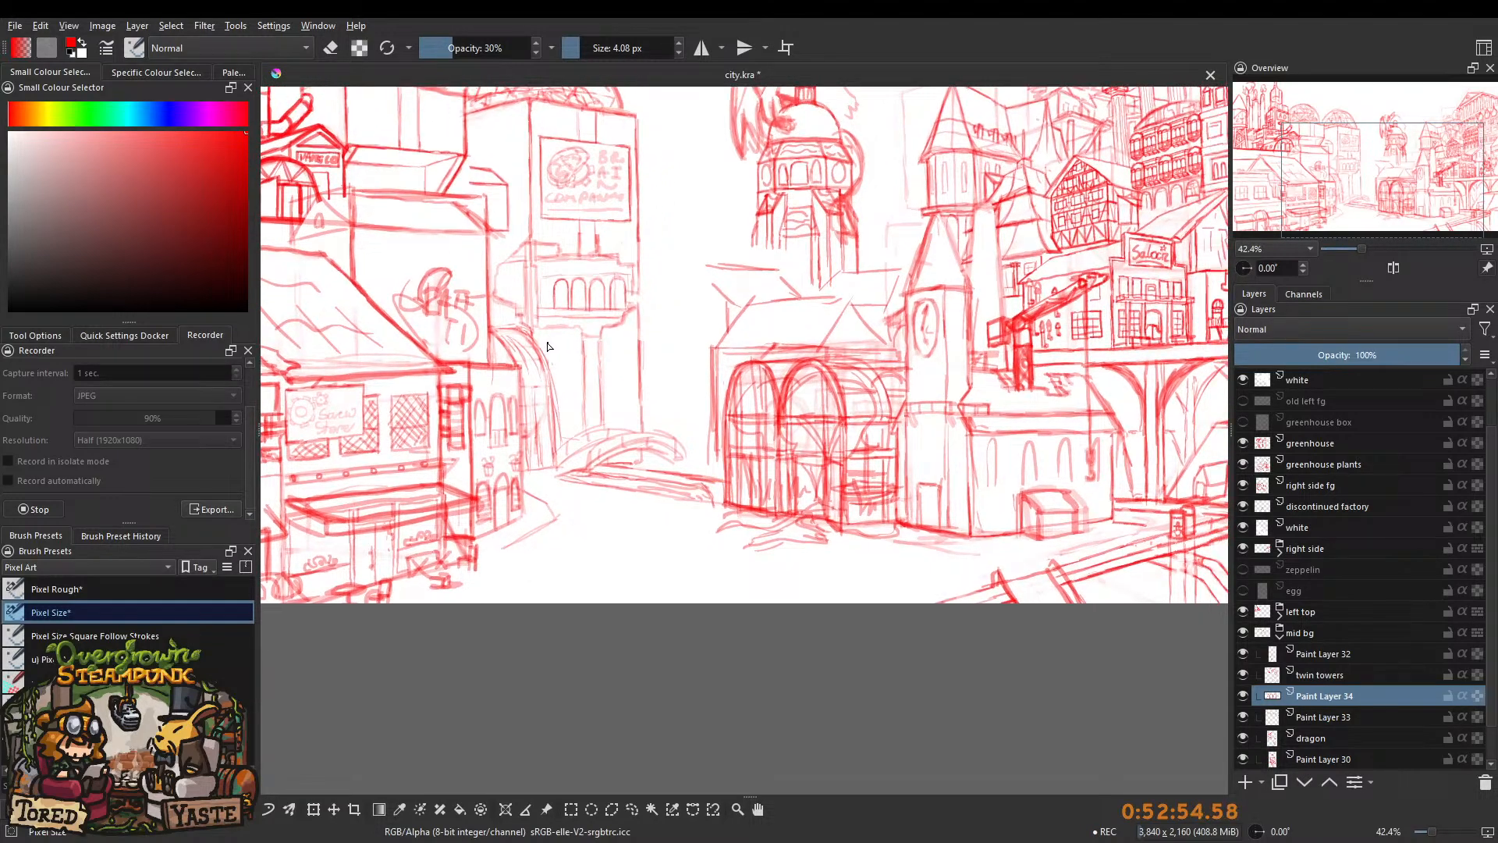
Erase the third arch and the guide lines above it, finishing at 100% opacity with a 35.37 px eraser.
scroll(588, 301, up, 6)
key(e)
mouse_move(570, 289)
mouse_down()
mouse_move(572, 344)
mouse_move(588, 278)
mouse_move(586, 374)
mouse_move(642, 452)
mouse_move(645, 499)
mouse_move(644, 391)
mouse_up()
drag(641, 309, 628, 279)
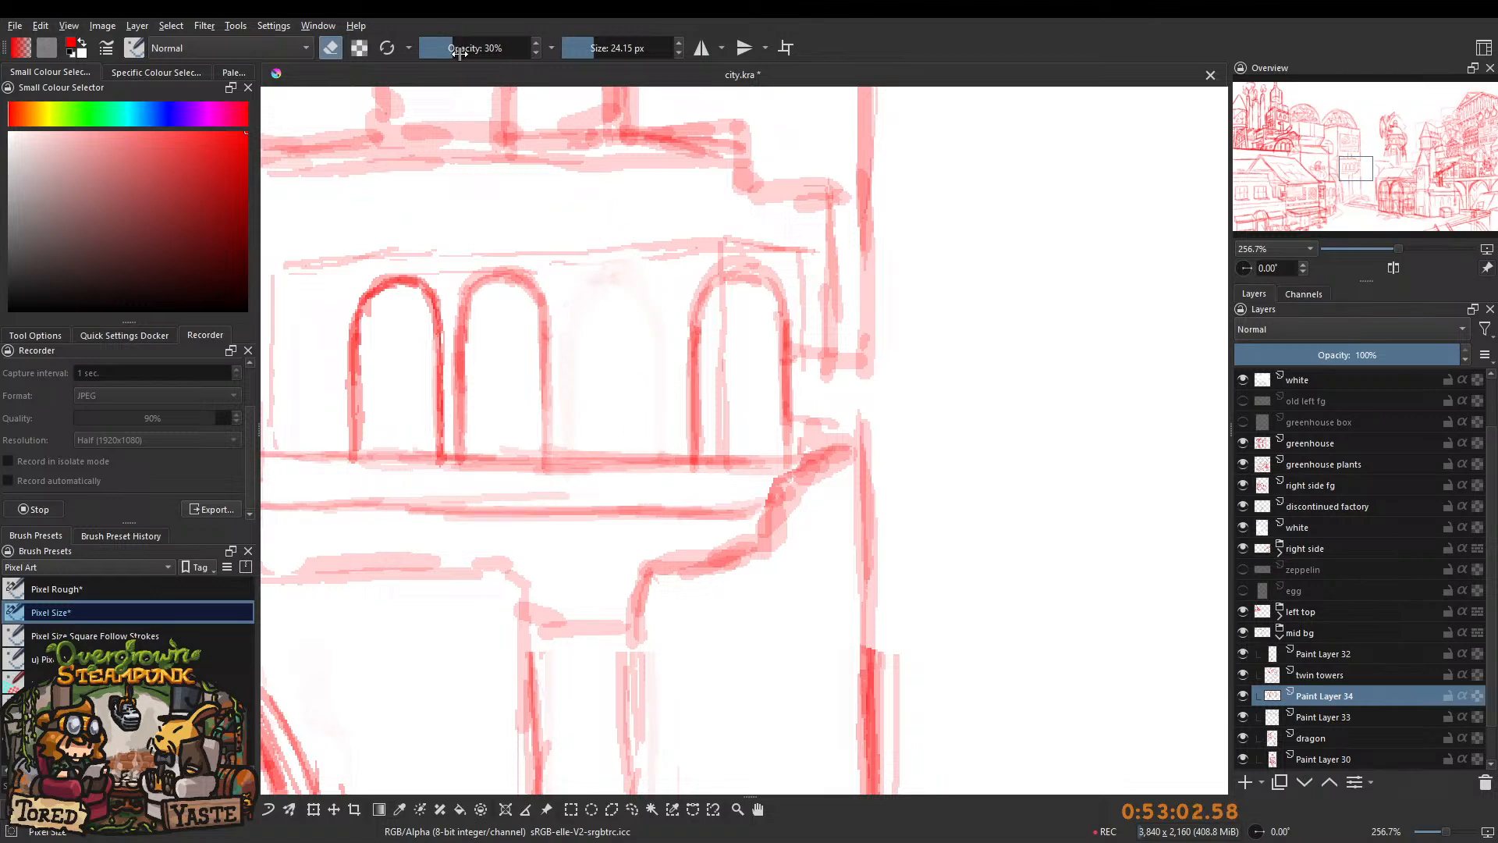
drag(455, 48, 539, 45)
mouse_move(602, 304)
shift+mouse_down()
mouse_move(625, 304)
mouse_move(598, 374)
mouse_move(635, 348)
mouse_move(625, 364)
mouse_move(605, 293)
shift+mouse_up()
Redraw the third arch of the window band at 19% opacity.
key(e)
drag(499, 48, 446, 51)
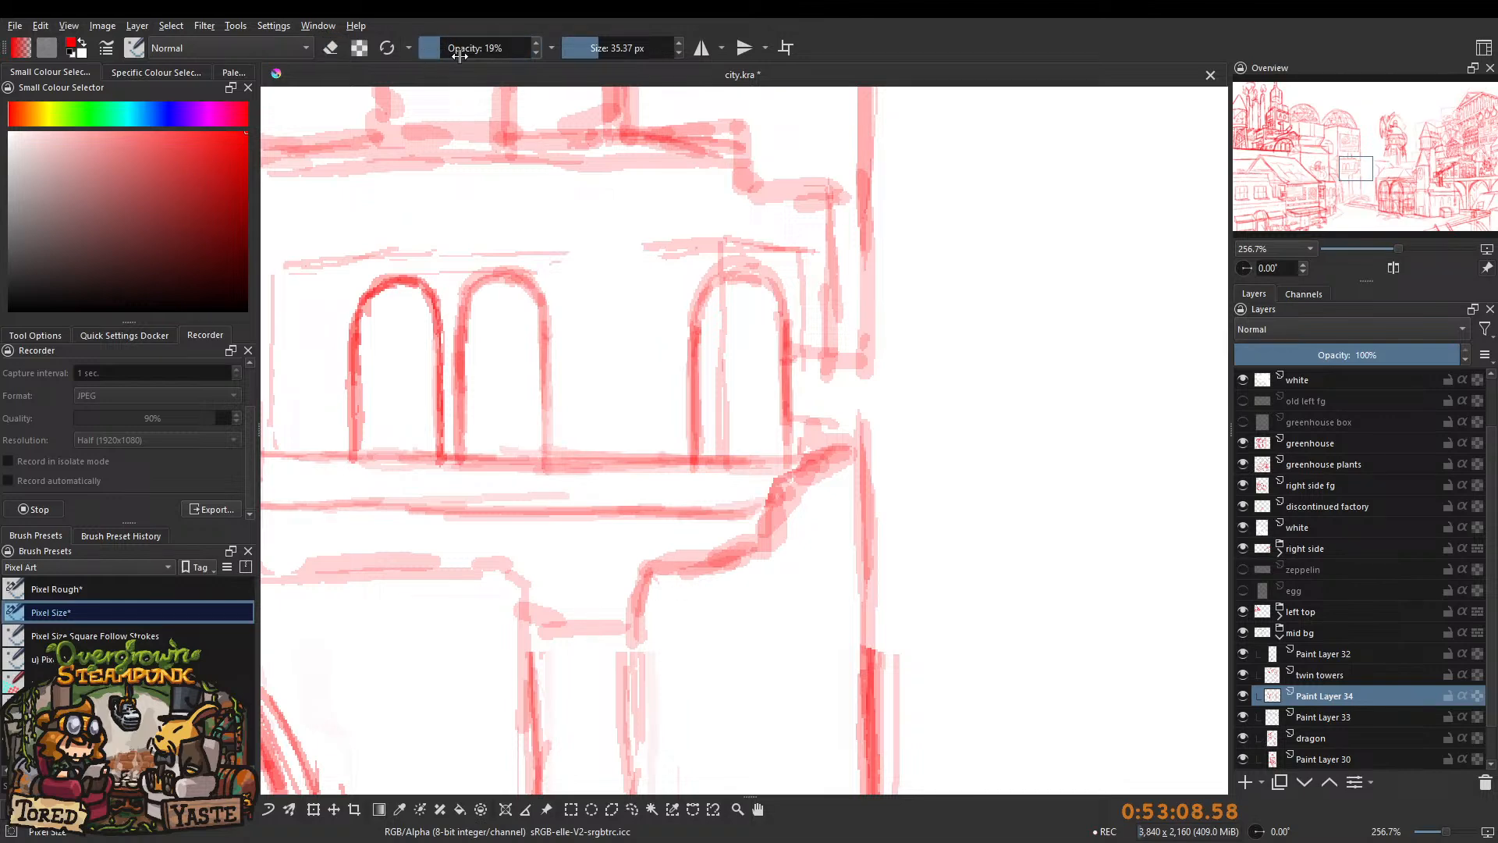
mouse_move(525, 404)
shift+mouse_down()
mouse_move(523, 378)
mouse_move(569, 422)
mouse_move(569, 359)
mouse_move(568, 468)
mouse_move(568, 311)
mouse_move(588, 278)
mouse_move(572, 294)
mouse_move(639, 288)
mouse_move(659, 312)
mouse_move(648, 294)
mouse_move(662, 371)
mouse_move(663, 311)
mouse_move(664, 460)
shift+mouse_up()
drag(619, 330, 685, 348)
mouse_move(630, 304)
mouse_down()
mouse_move(699, 141)
mouse_move(664, 95)
mouse_up()
Fade the overlapping lines inside the rightmost arch with a 21.18 px eraser and redraw its curve at 22% opacity and 9.18 px.
click(327, 53)
key(bracketright)
key(bracketright)
key(bracketright)
mouse_move(700, 269)
mouse_down()
mouse_move(704, 235)
mouse_move(686, 328)
mouse_move(699, 238)
mouse_move(734, 241)
mouse_move(722, 231)
mouse_move(745, 255)
mouse_move(722, 232)
mouse_move(689, 287)
mouse_move(709, 205)
mouse_up()
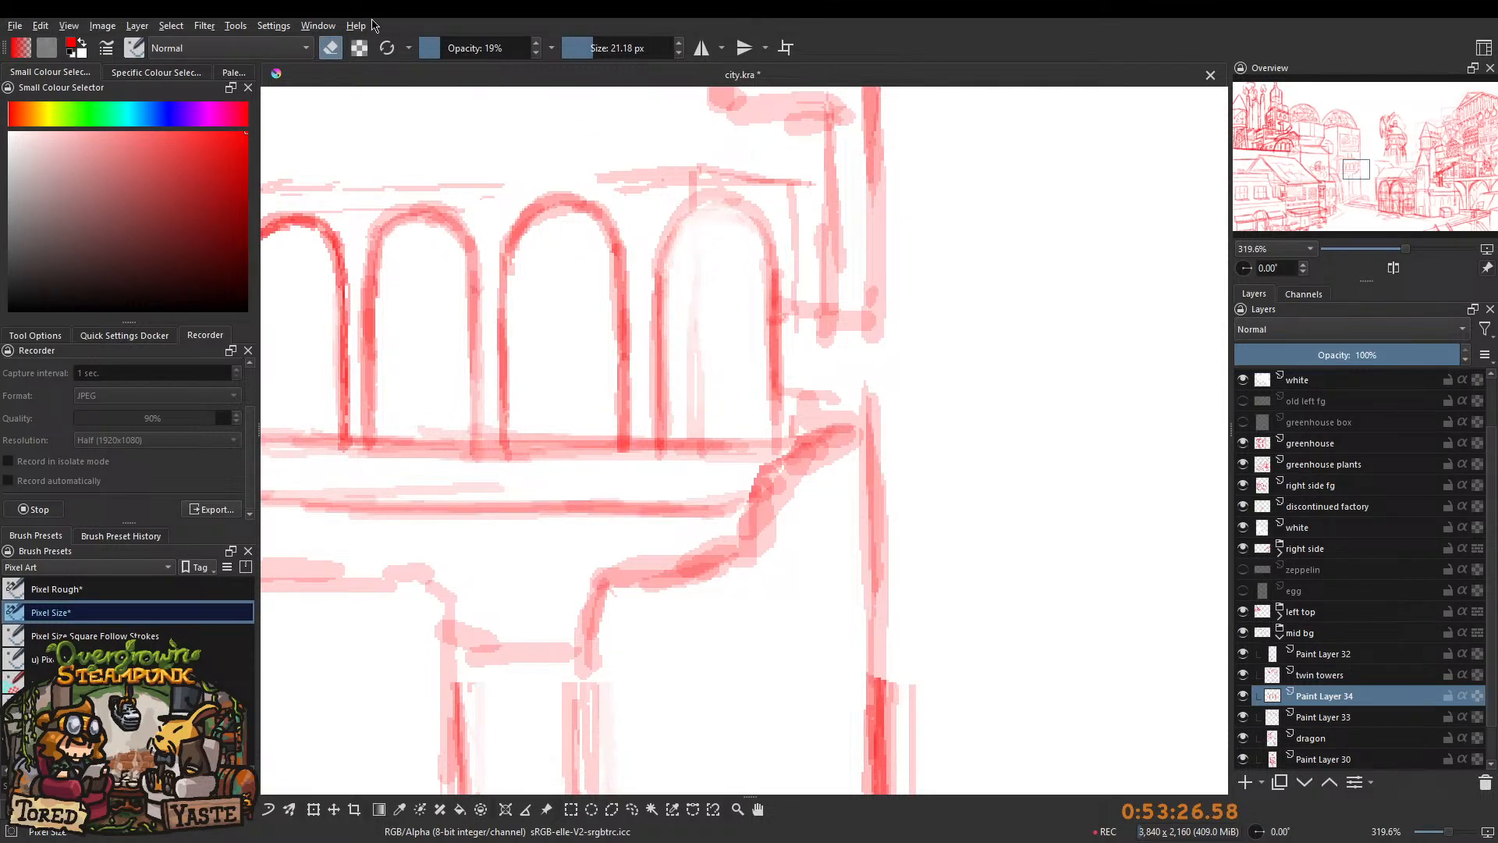
drag(453, 48, 537, 48)
click(336, 50)
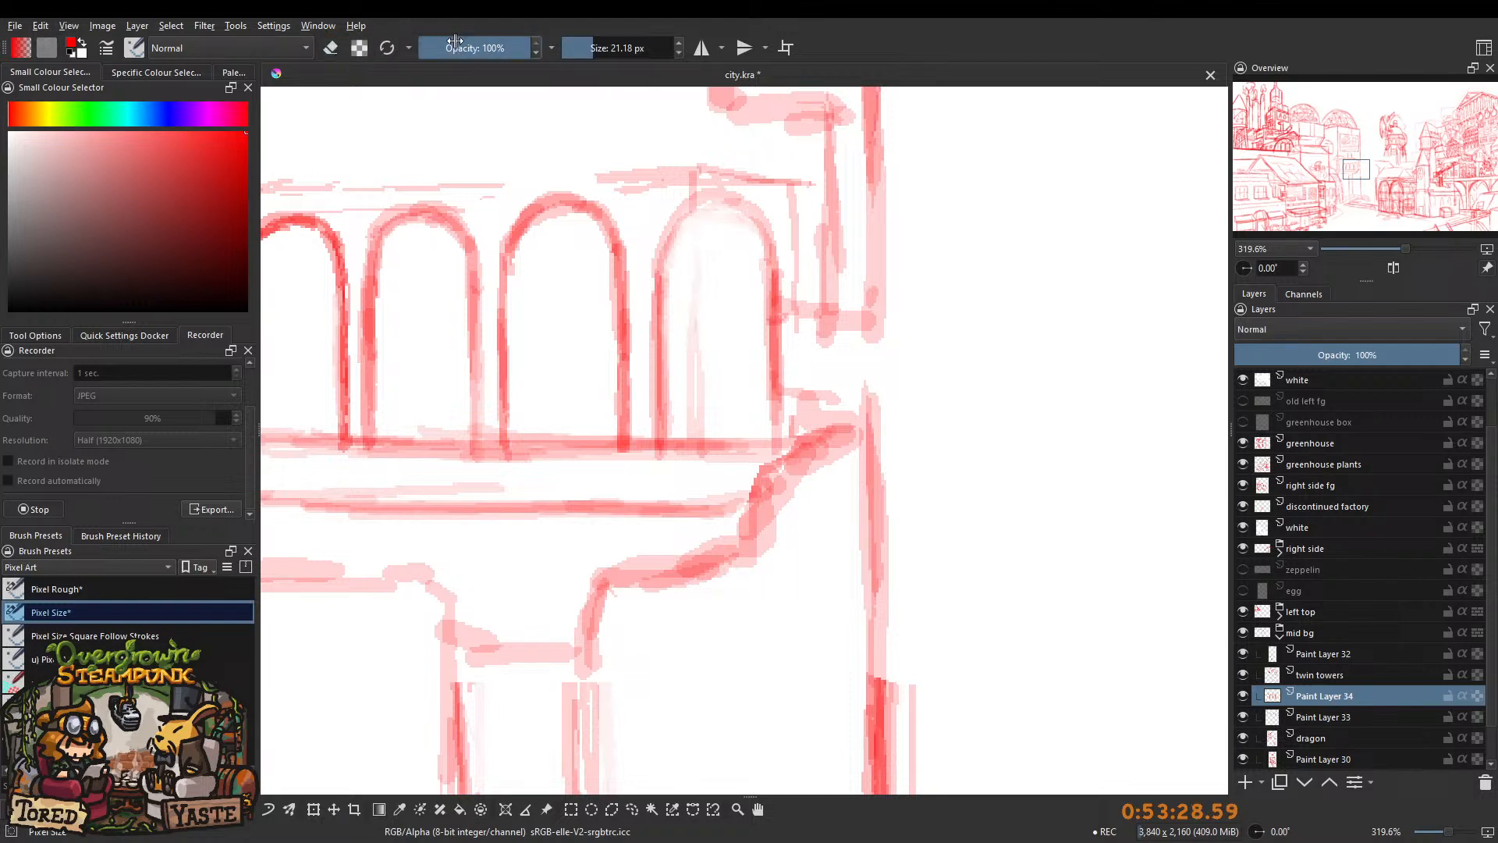
mouse_move(660, 259)
mouse_down()
mouse_move(666, 227)
mouse_move(701, 225)
mouse_move(730, 199)
mouse_up()
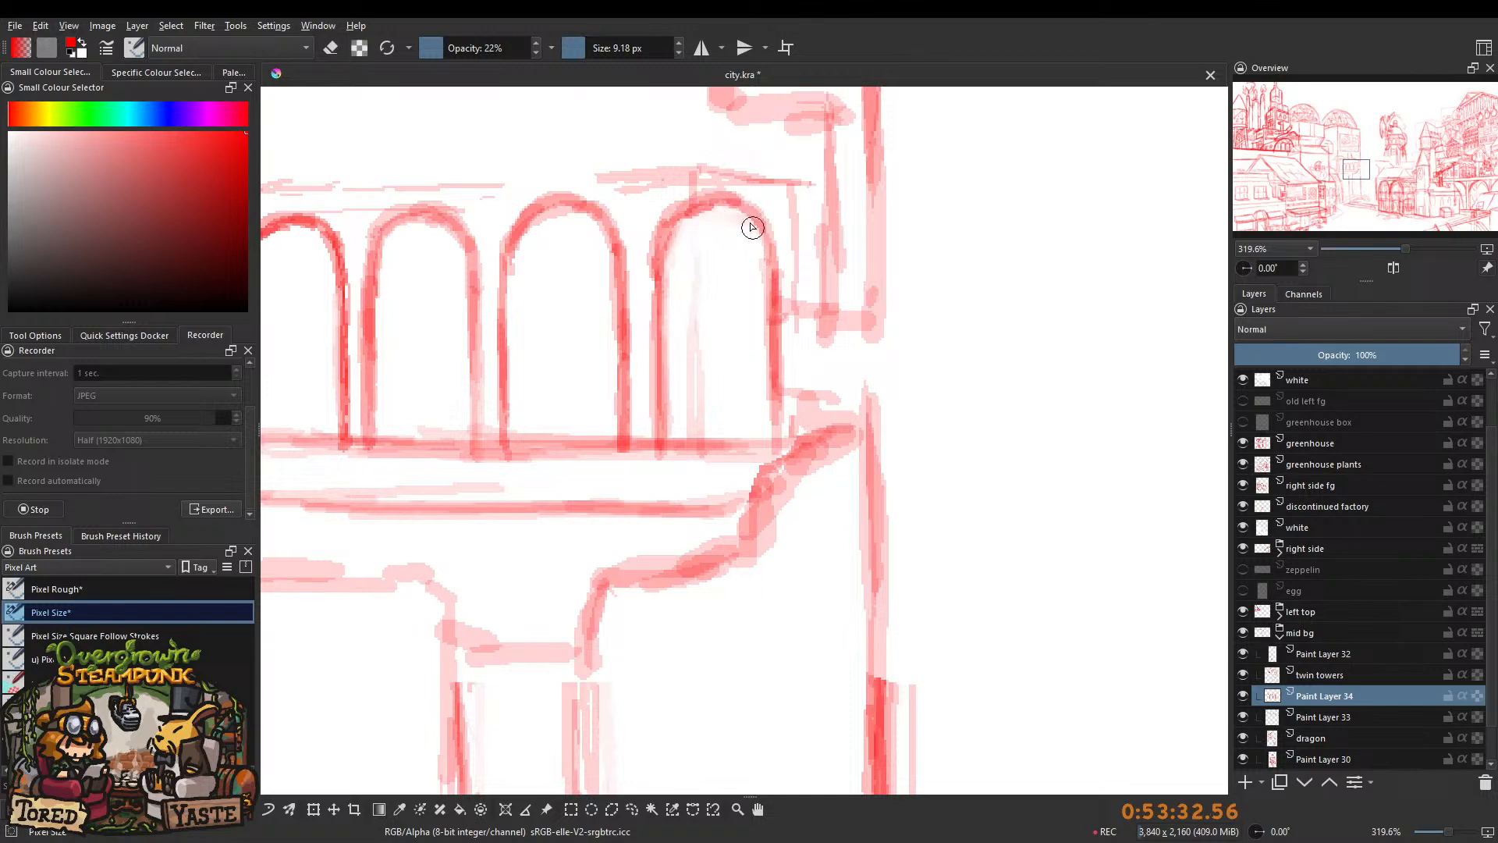
scroll(686, 390, down, 6)
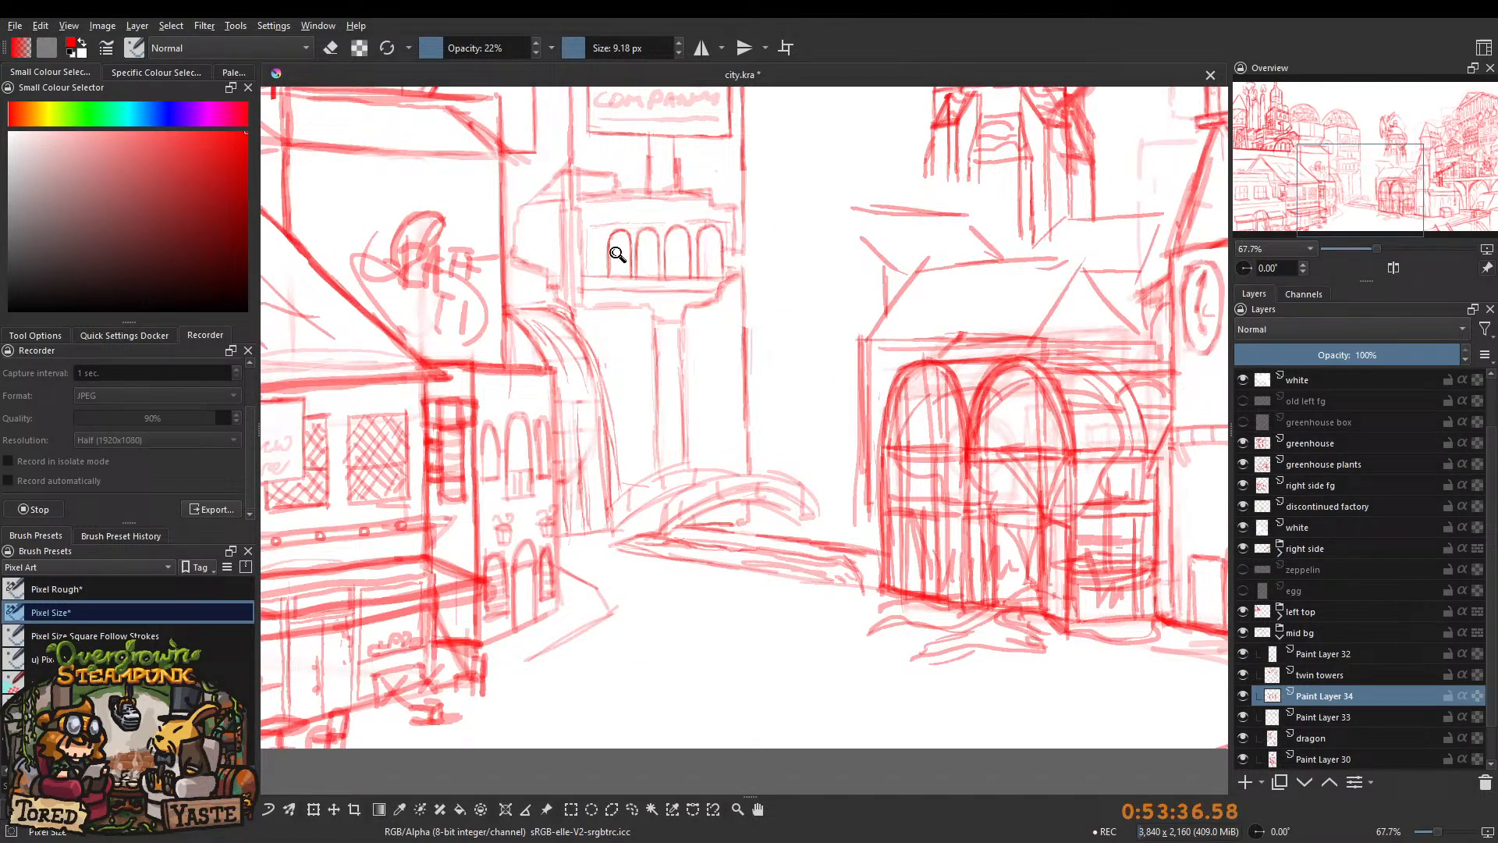
Add a slightly curved sill line across the lower part of each of the four arches with a 7.32 px brush.
scroll(606, 257, up, 8)
mouse_move(622, 271)
mouse_down()
mouse_move(731, 276)
mouse_move(590, 255)
mouse_move(738, 289)
mouse_move(635, 281)
mouse_move(717, 274)
mouse_up()
mouse_move(710, 276)
mouse_down()
mouse_move(773, 276)
mouse_move(617, 290)
mouse_move(751, 302)
mouse_up()
mouse_move(693, 294)
mouse_down()
mouse_move(751, 302)
mouse_move(608, 321)
mouse_up()
drag(646, 224, 607, 311)
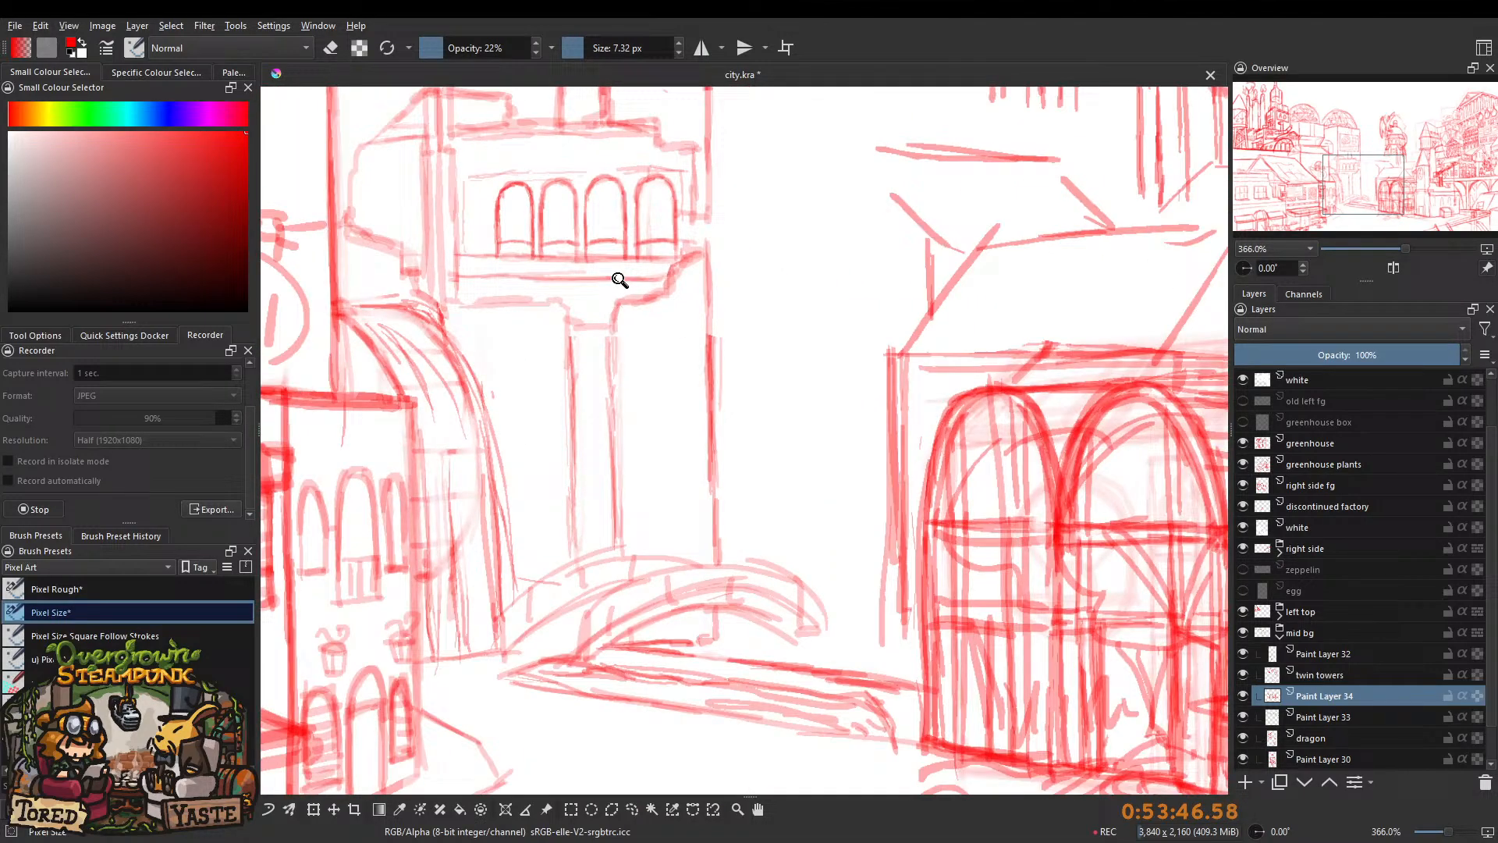
scroll(607, 311, down, 8)
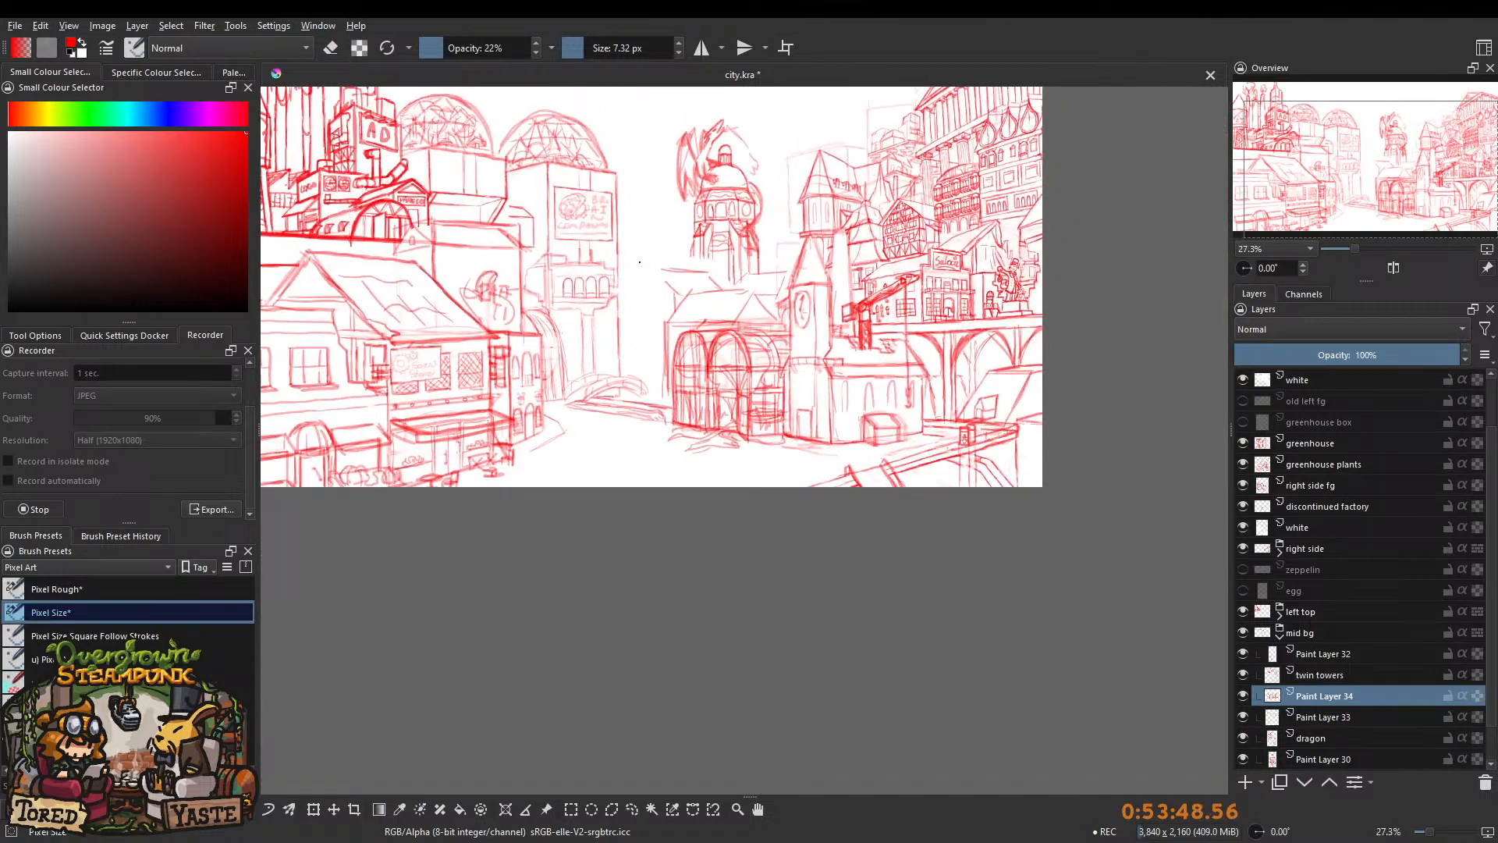
Thin the leftmost arch's outline with the eraser and redraw its curve at 27% opacity and 6.30 px.
scroll(639, 266, up, 4)
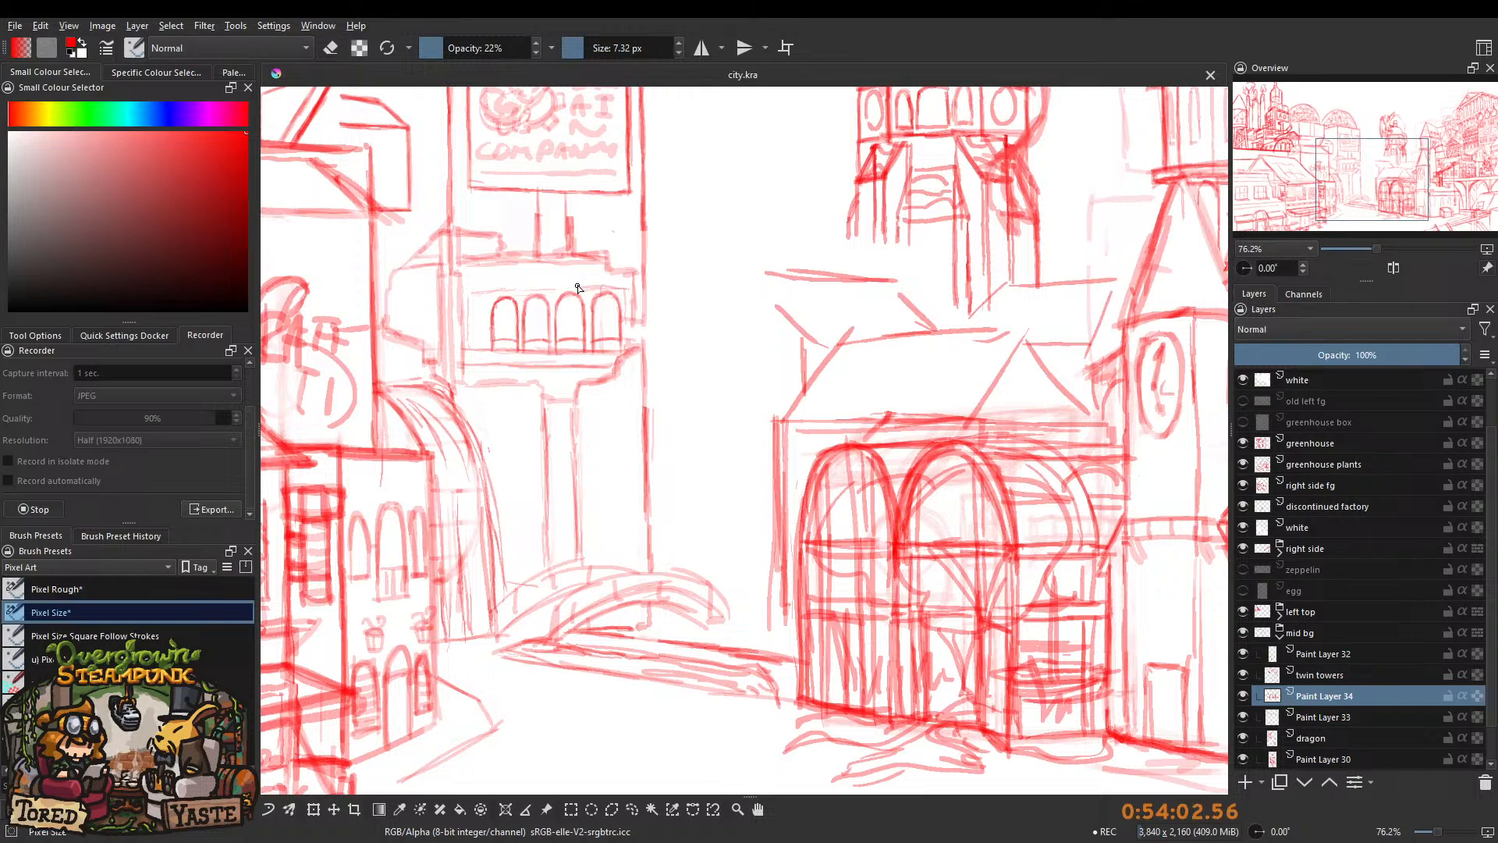
drag(496, 333, 550, 109)
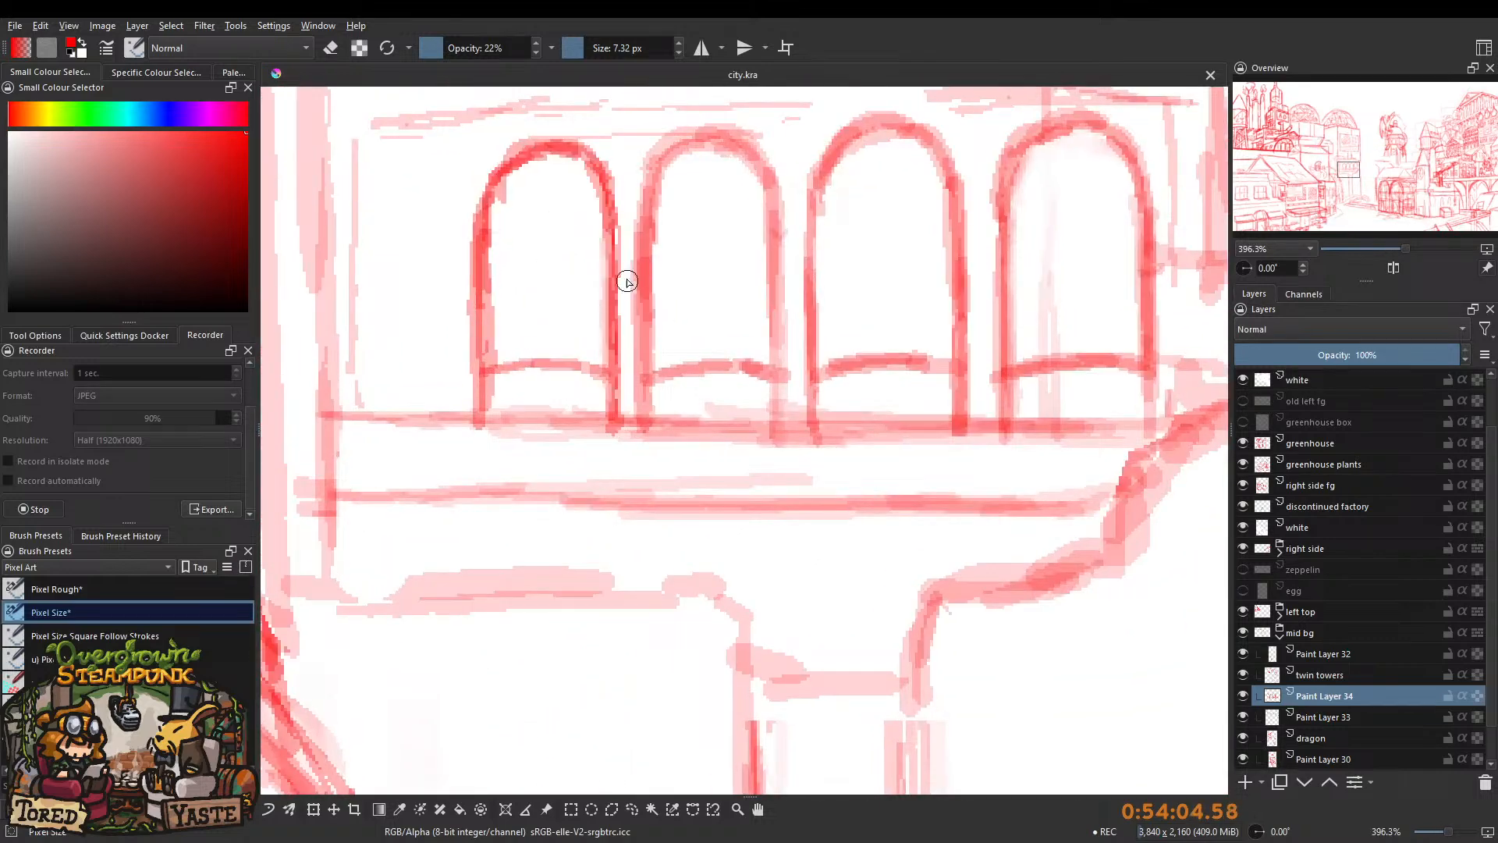
mouse_move(532, 313)
mouse_down()
mouse_move(522, 392)
mouse_move(520, 362)
mouse_move(469, 408)
mouse_move(511, 255)
mouse_move(472, 330)
mouse_move(507, 329)
mouse_move(504, 410)
mouse_up()
key(e)
drag(509, 252, 503, 334)
mouse_move(506, 235)
mouse_down()
mouse_move(496, 276)
mouse_move(499, 250)
mouse_move(521, 248)
mouse_move(515, 221)
mouse_move(616, 199)
mouse_move(555, 192)
mouse_move(526, 163)
mouse_move(497, 187)
mouse_move(602, 181)
mouse_move(541, 164)
mouse_move(520, 174)
mouse_move(630, 192)
mouse_move(644, 229)
mouse_move(566, 170)
mouse_move(634, 212)
mouse_move(524, 212)
mouse_move(579, 178)
mouse_move(518, 174)
mouse_move(488, 207)
mouse_move(596, 159)
mouse_up()
click(327, 51)
click(451, 51)
mouse_move(543, 208)
mouse_down()
mouse_move(501, 217)
mouse_move(590, 197)
mouse_move(536, 194)
mouse_move(620, 226)
mouse_up()
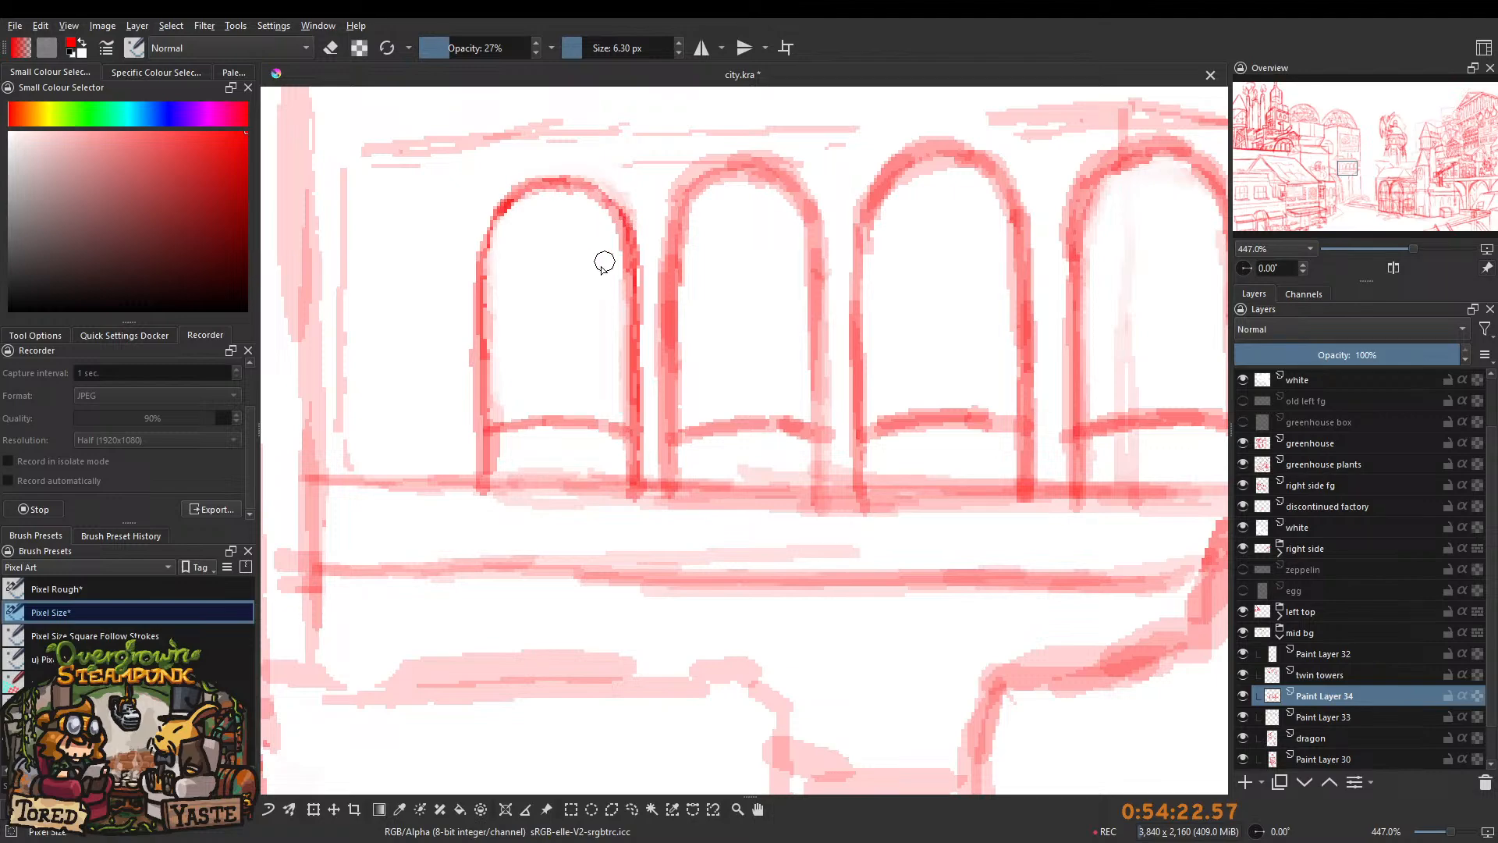
Redraw the left curve of the second arch with a 5.12 px brush at 27% opacity and thin its outline with the eraser.
scroll(615, 325, down, 5)
scroll(545, 317, up, 6)
key(bracketleft)
mouse_move(546, 259)
mouse_down()
mouse_move(540, 361)
mouse_move(551, 274)
mouse_move(592, 208)
mouse_up()
key(e)
drag(562, 288, 555, 399)
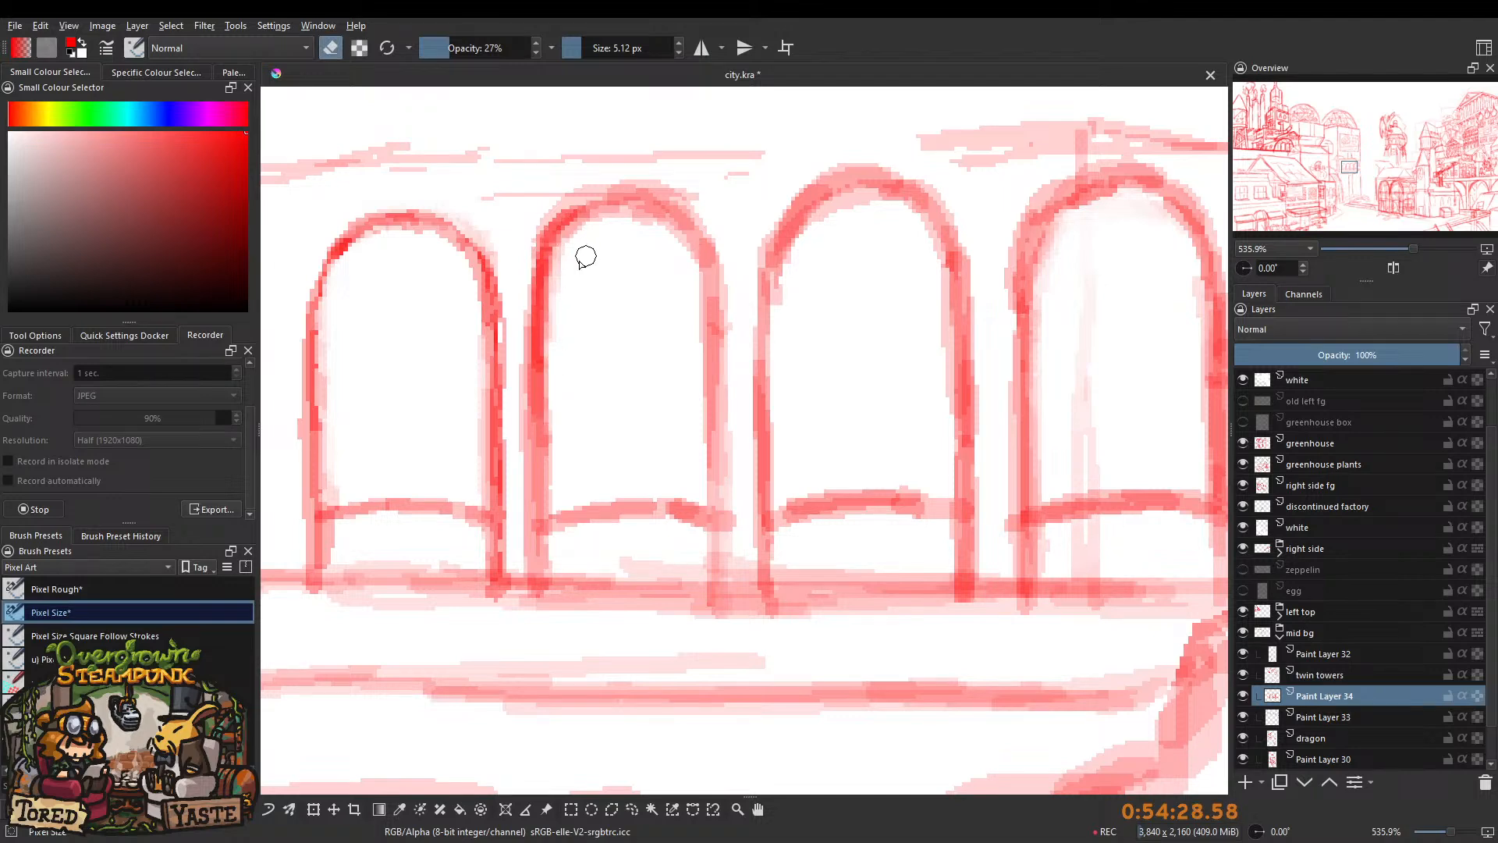
drag(707, 277, 705, 367)
mouse_move(530, 232)
mouse_down()
mouse_move(632, 173)
mouse_move(555, 217)
mouse_up()
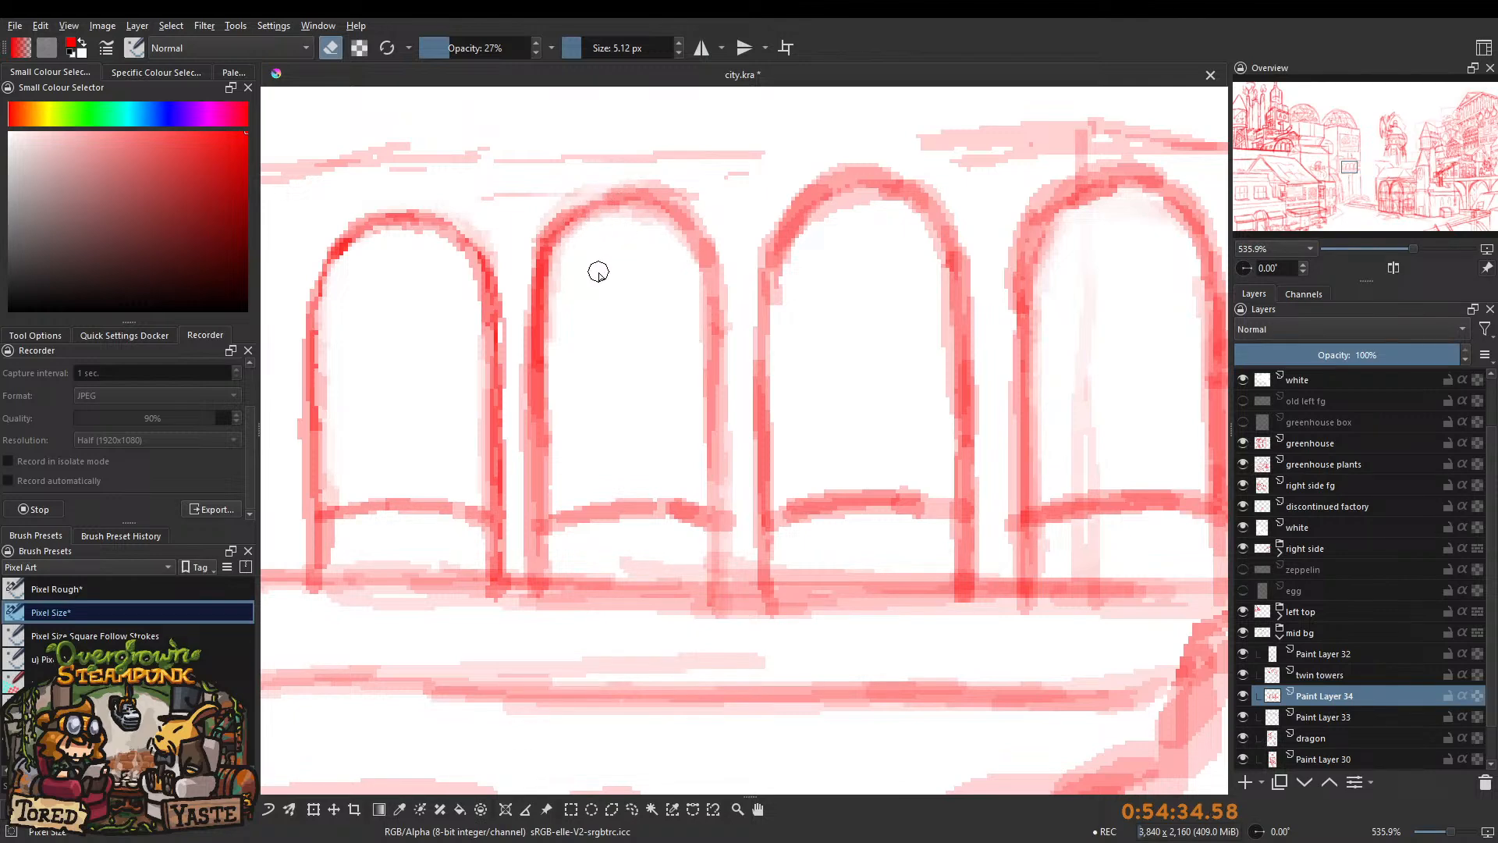
Clean up the inner edges of the second arch's sides with a 7.91 px eraser.
shift+drag(609, 246, 613, 246)
shift+drag(632, 300, 639, 299)
drag(699, 457, 697, 471)
drag(554, 358, 554, 484)
scroll(564, 269, down, 5)
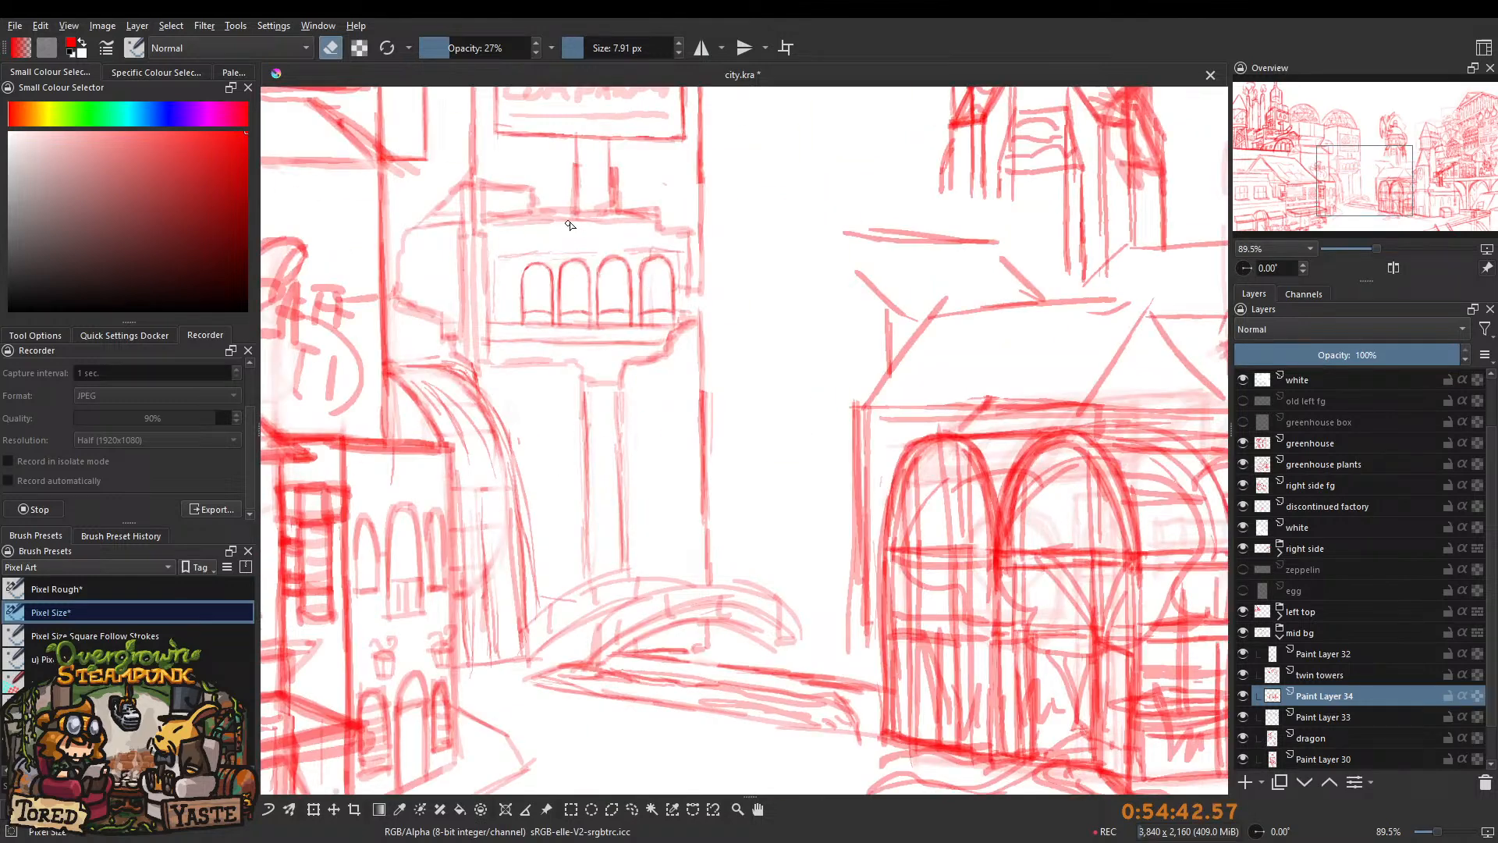
Redraw the rightmost arch's curve and its right side with a 5.38 px brush at 27% opacity.
mouse_move(593, 283)
mouse_down()
mouse_move(578, 287)
mouse_move(611, 268)
mouse_up()
scroll(579, 287, up, 3)
click(326, 40)
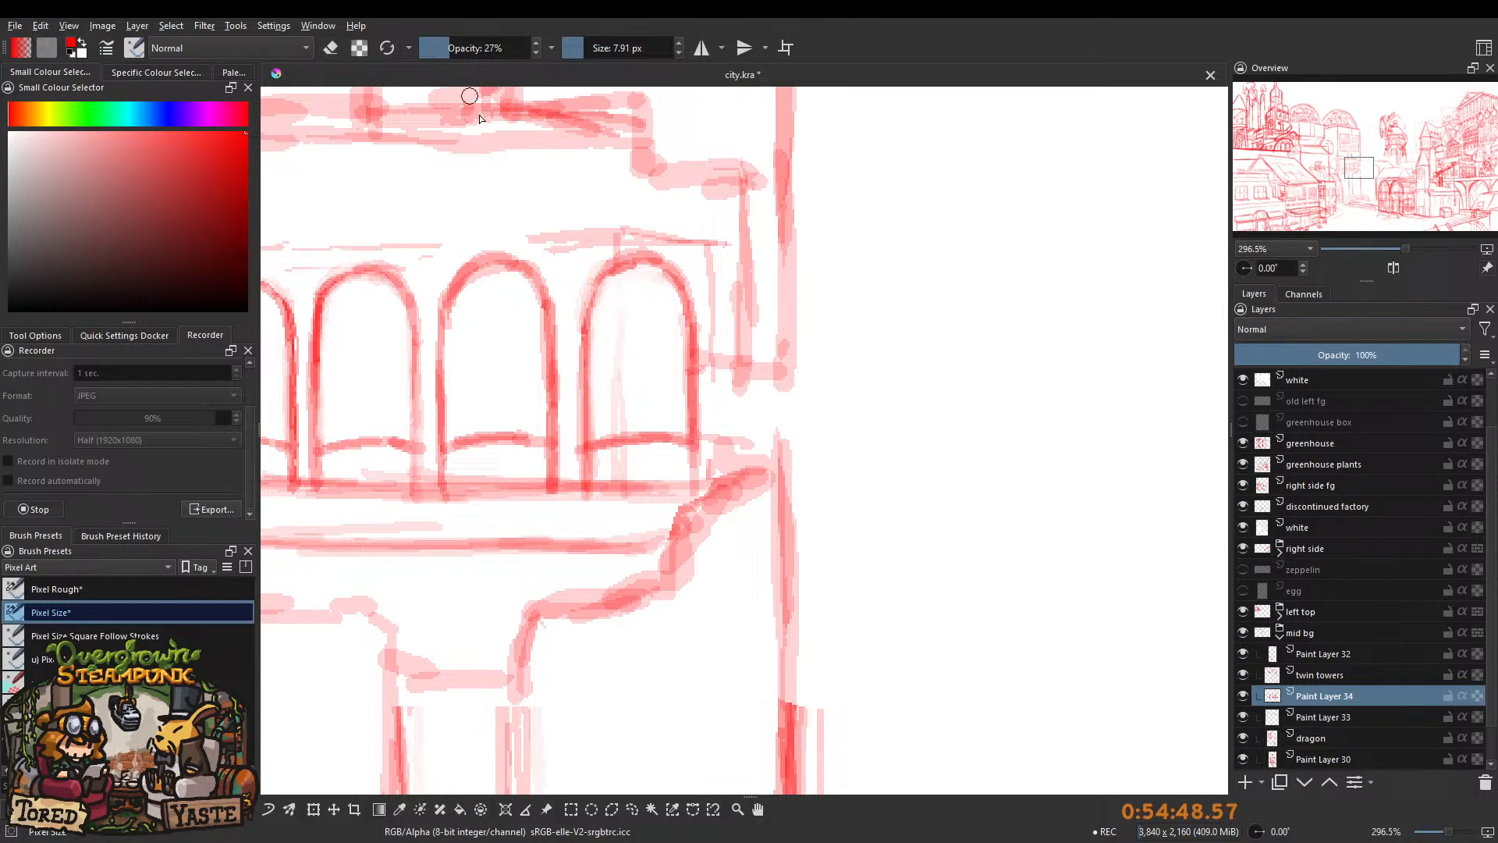
mouse_move(610, 278)
mouse_down()
mouse_move(585, 325)
mouse_move(634, 257)
mouse_move(690, 367)
mouse_up()
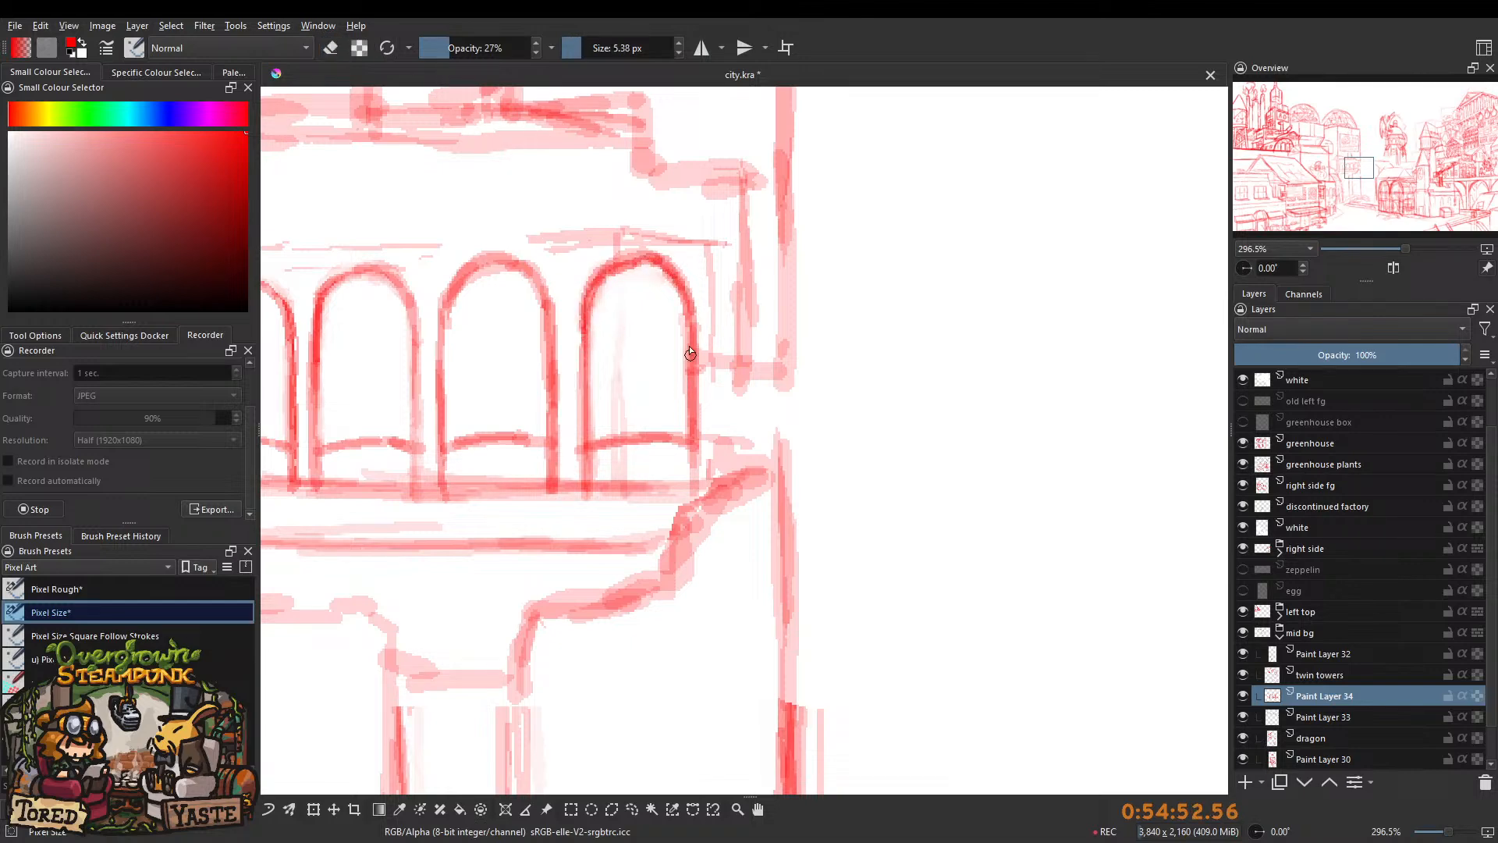
drag(696, 475, 695, 411)
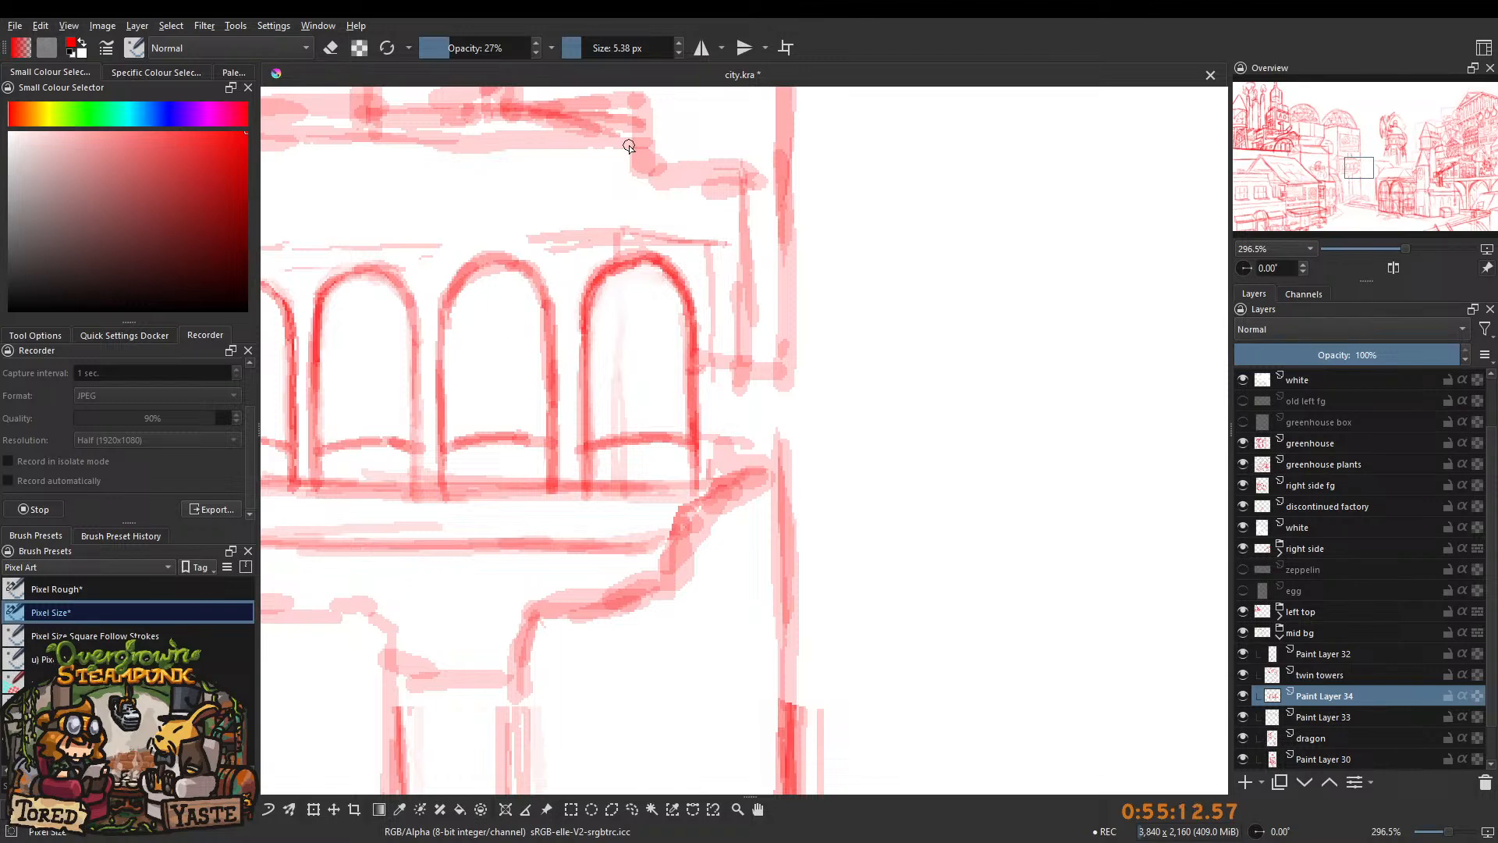
scroll(546, 358, down, 4)
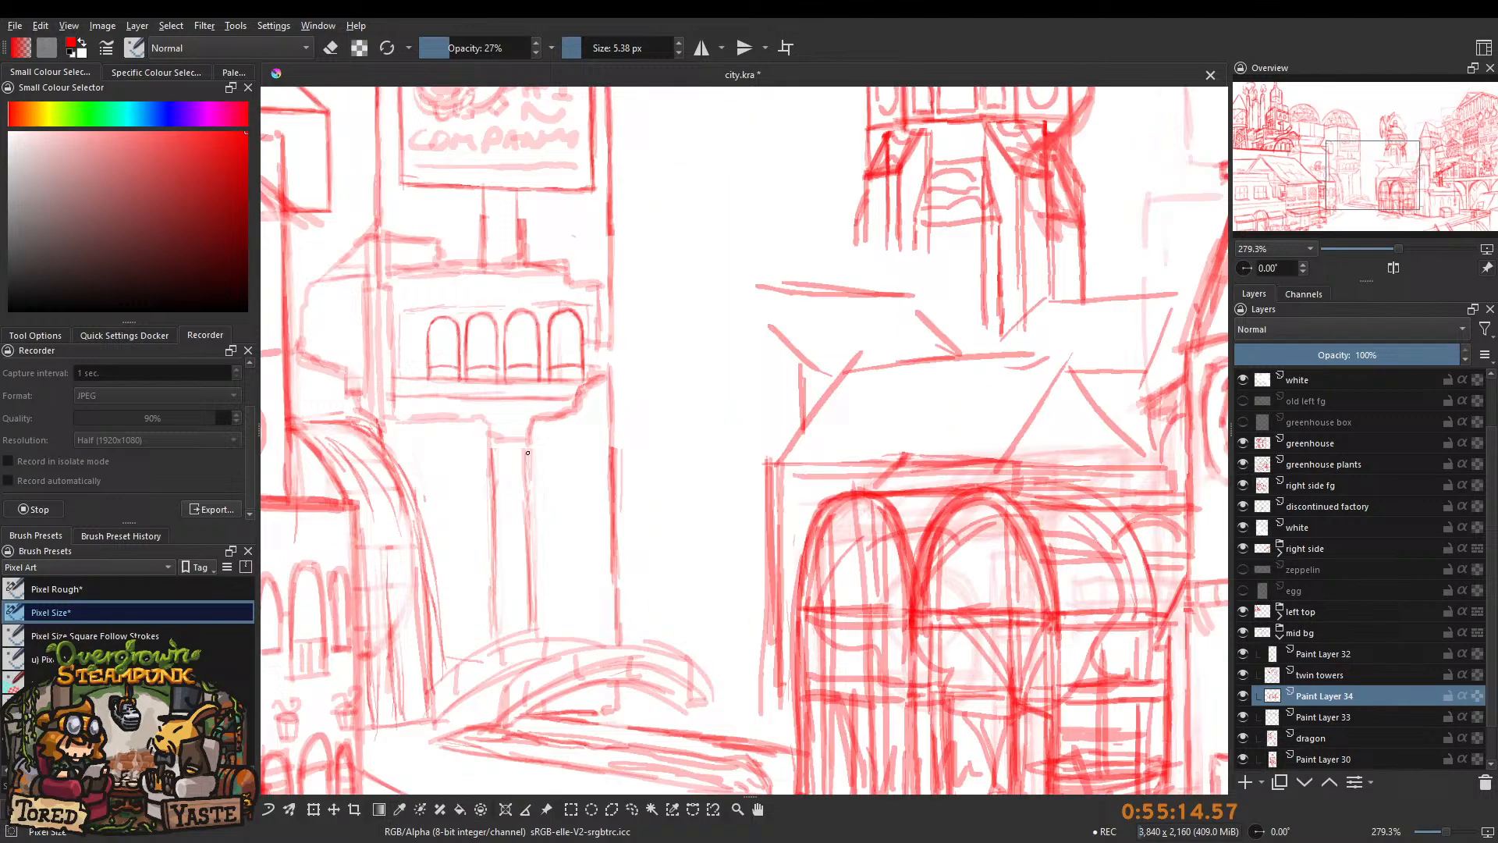
Erase the leftmost arch's sill line with an 11.40 px eraser and redraw it at 19% opacity with a 4.58 px brush.
scroll(451, 350, up, 5)
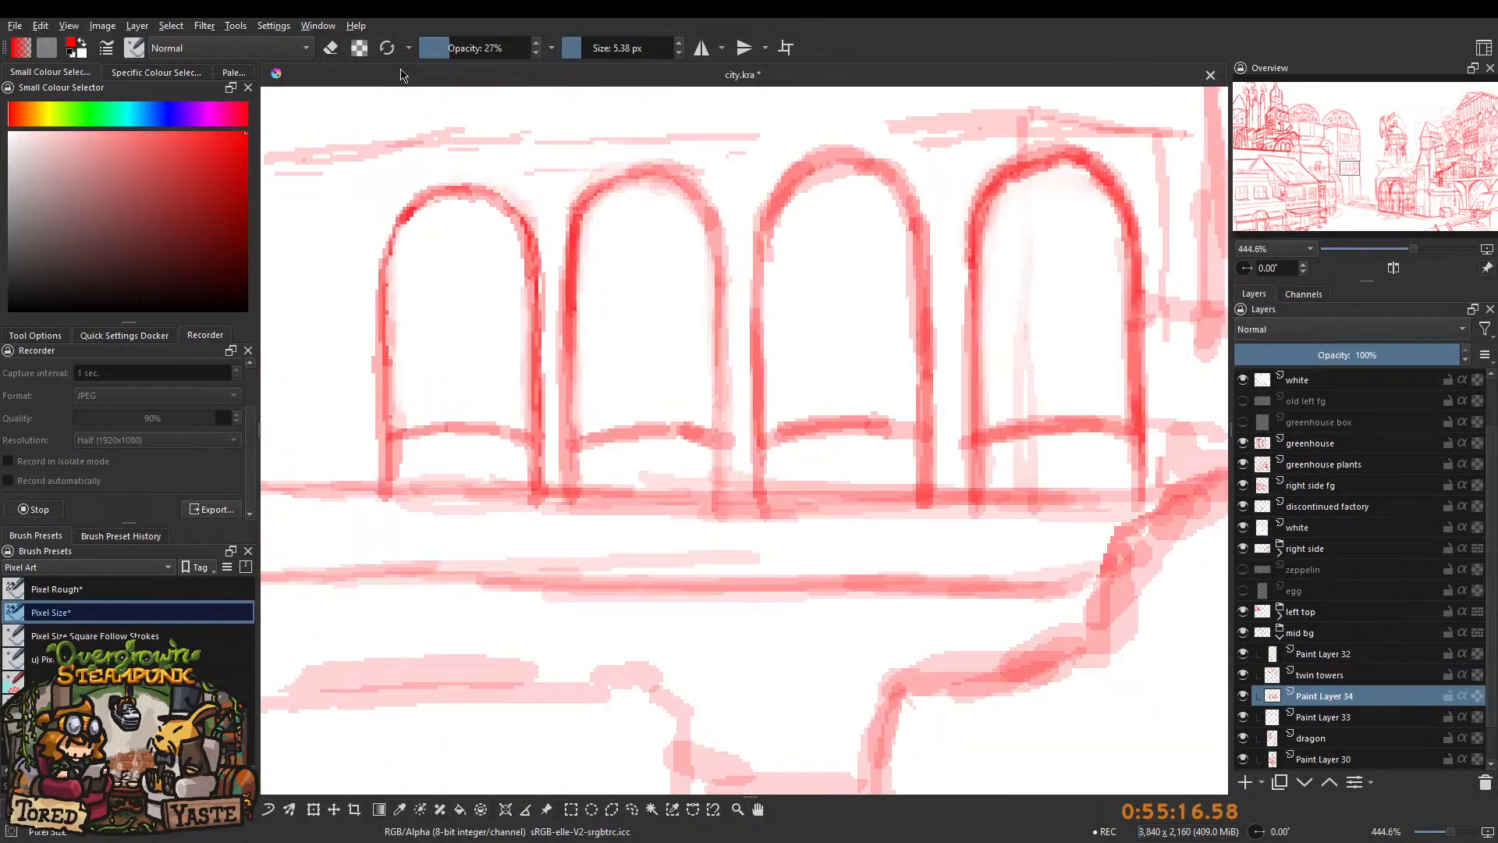
click(330, 48)
click(472, 48)
mouse_move(436, 410)
mouse_down()
mouse_move(456, 410)
mouse_move(415, 429)
mouse_move(461, 424)
mouse_move(438, 392)
mouse_move(474, 458)
mouse_move(486, 438)
mouse_move(508, 461)
mouse_move(505, 401)
mouse_move(512, 504)
mouse_up()
click(336, 40)
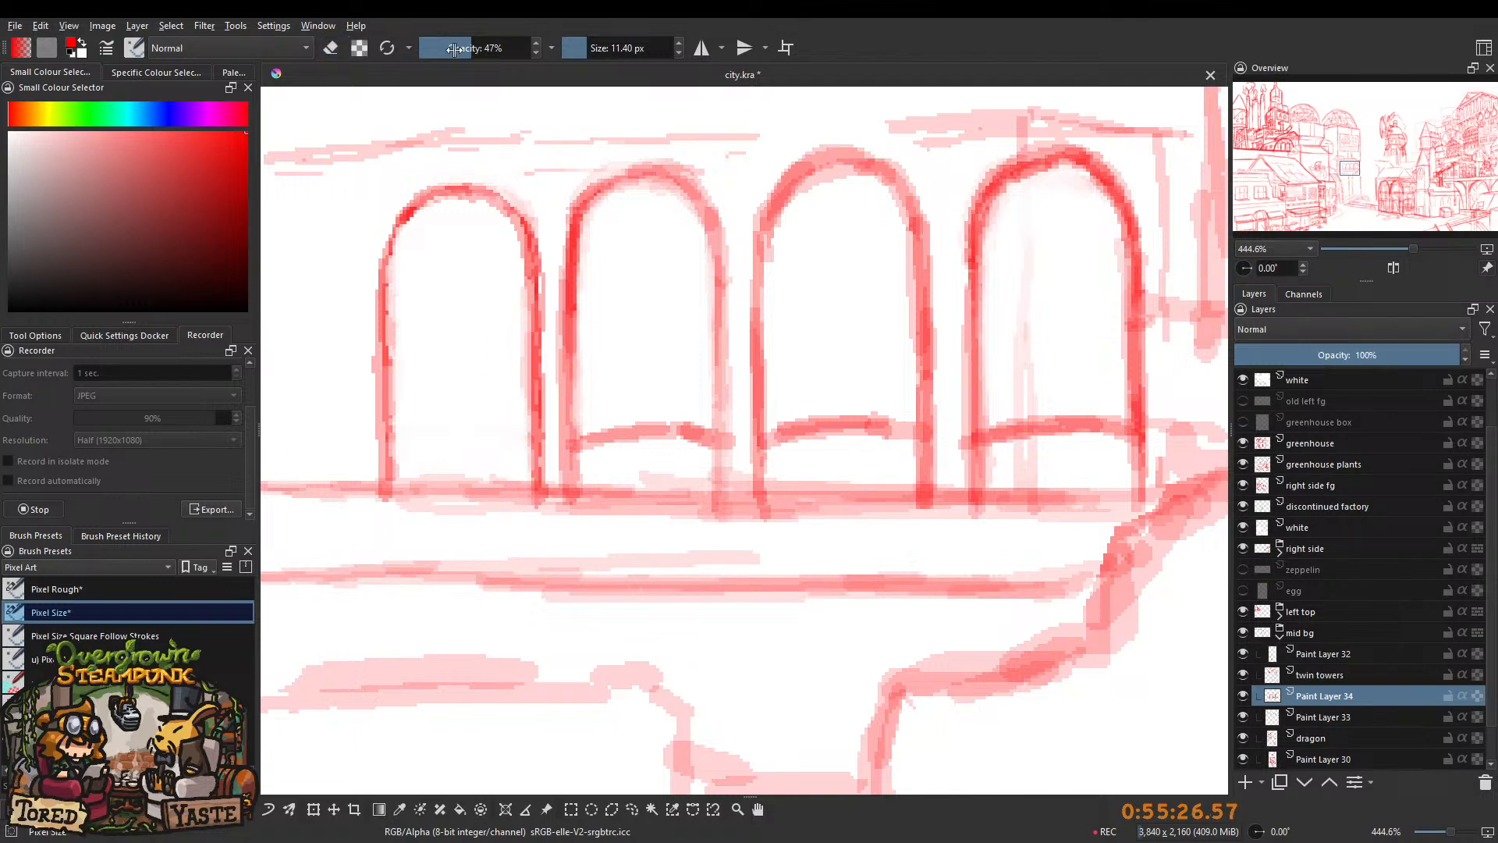
key([)
key([)
key([)
drag(395, 447, 526, 446)
drag(396, 450, 527, 449)
scroll(499, 410, down, 8)
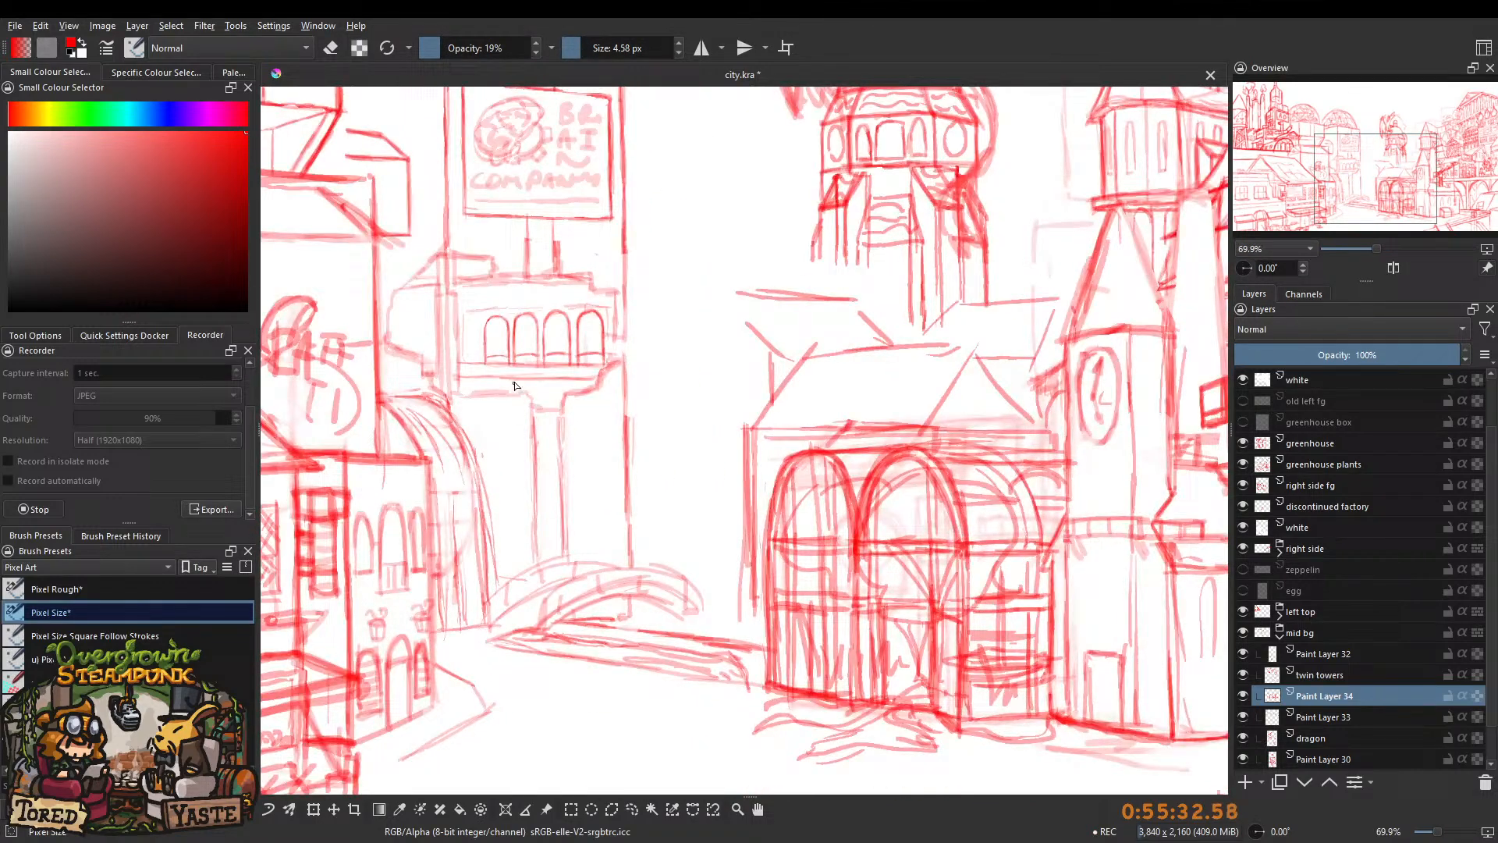
Erase the top of the leftmost arch with a 14.81 px eraser at 100% opacity and redraw it at 19% opacity and 5.27 px.
scroll(513, 388, down, 3)
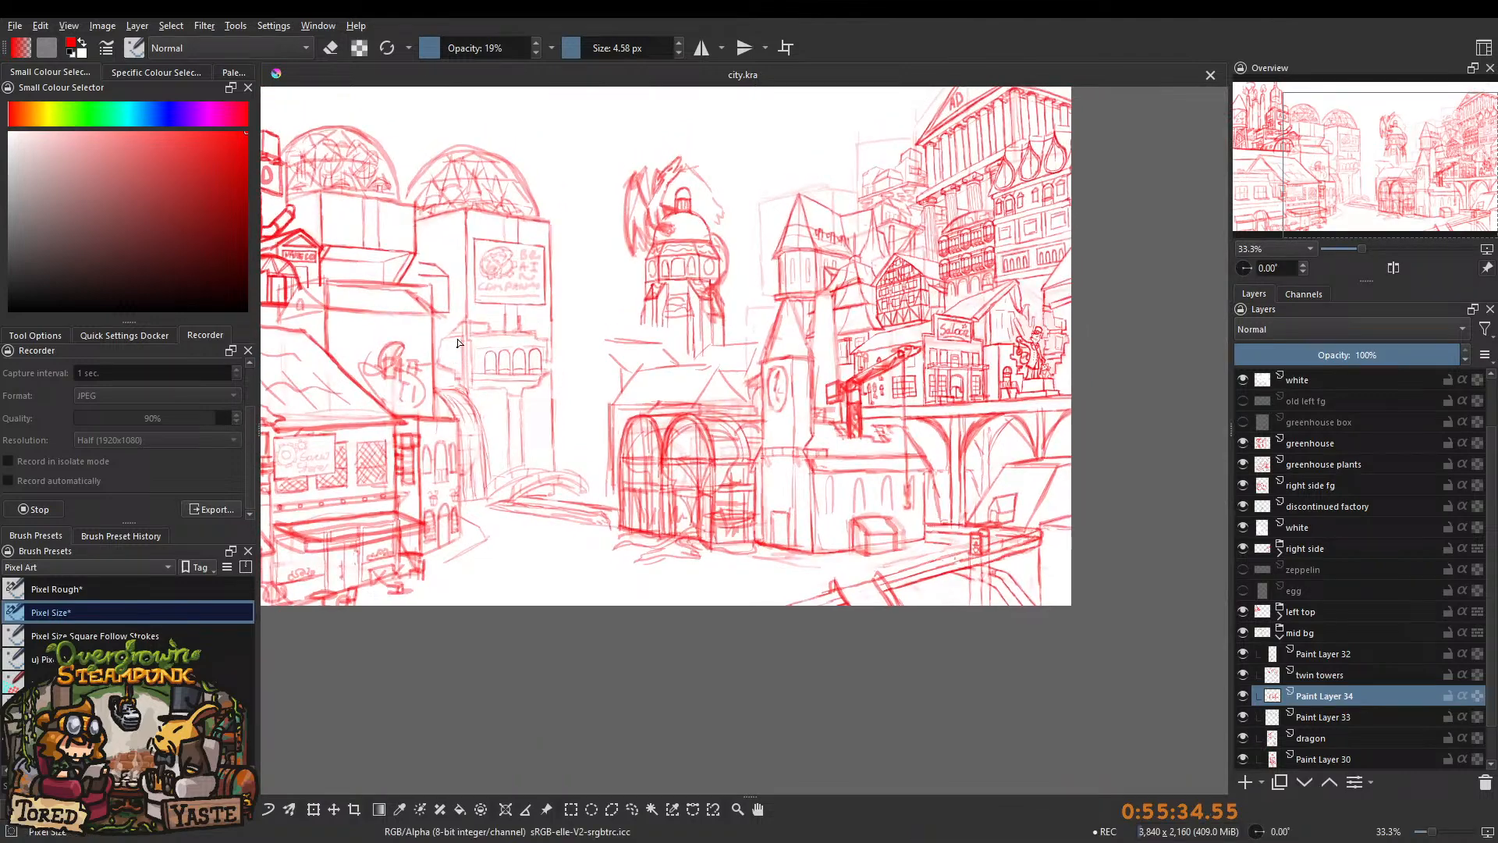
scroll(466, 301, up, 9)
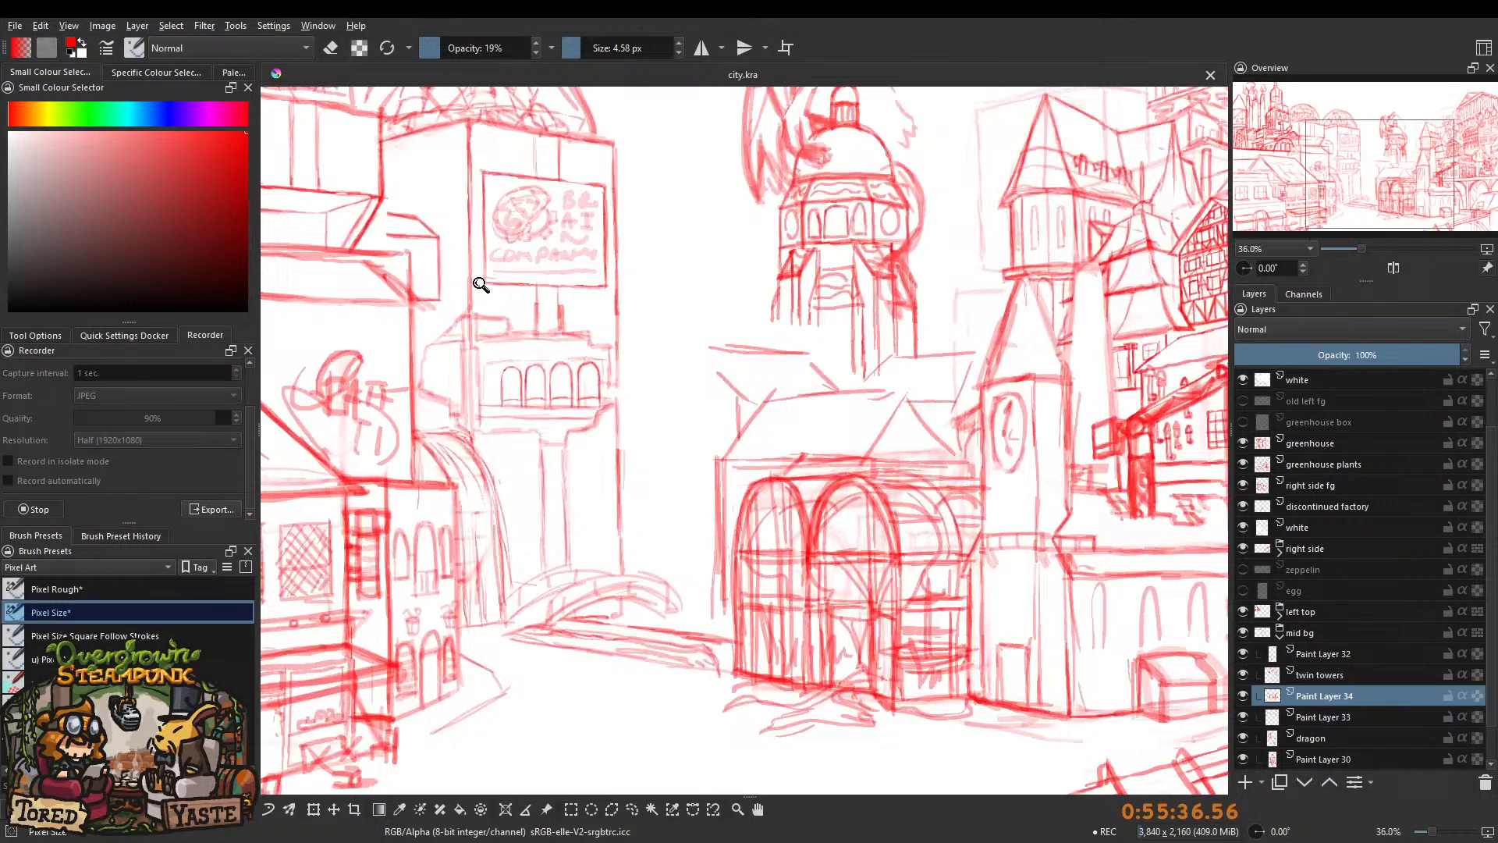
drag(431, 387, 486, 346)
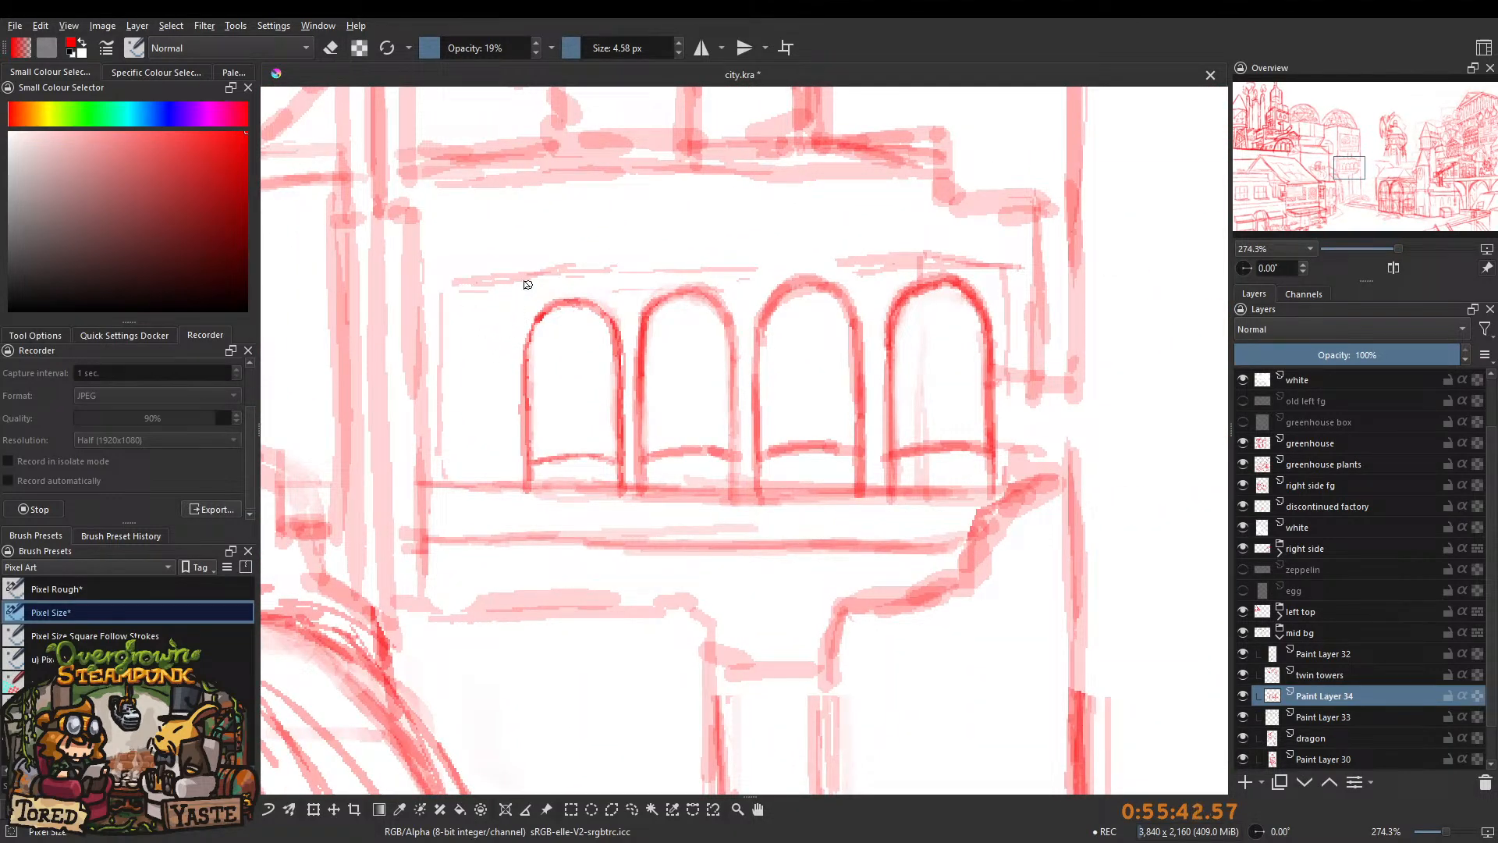
click(330, 47)
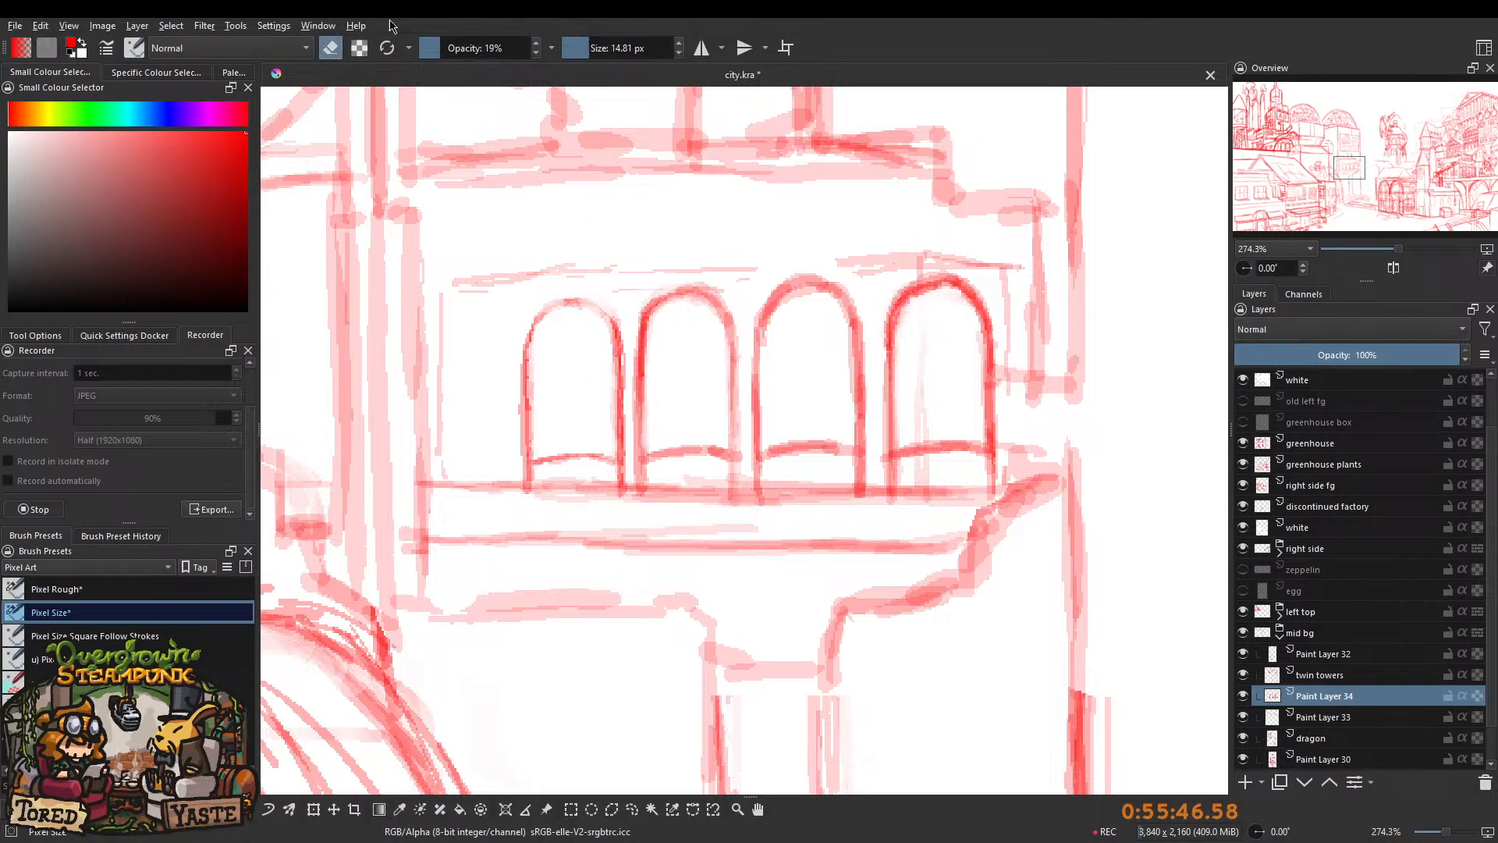
drag(437, 48, 535, 47)
mouse_move(567, 303)
mouse_down()
mouse_move(551, 346)
mouse_move(547, 323)
mouse_move(584, 324)
mouse_move(595, 398)
mouse_up()
click(331, 47)
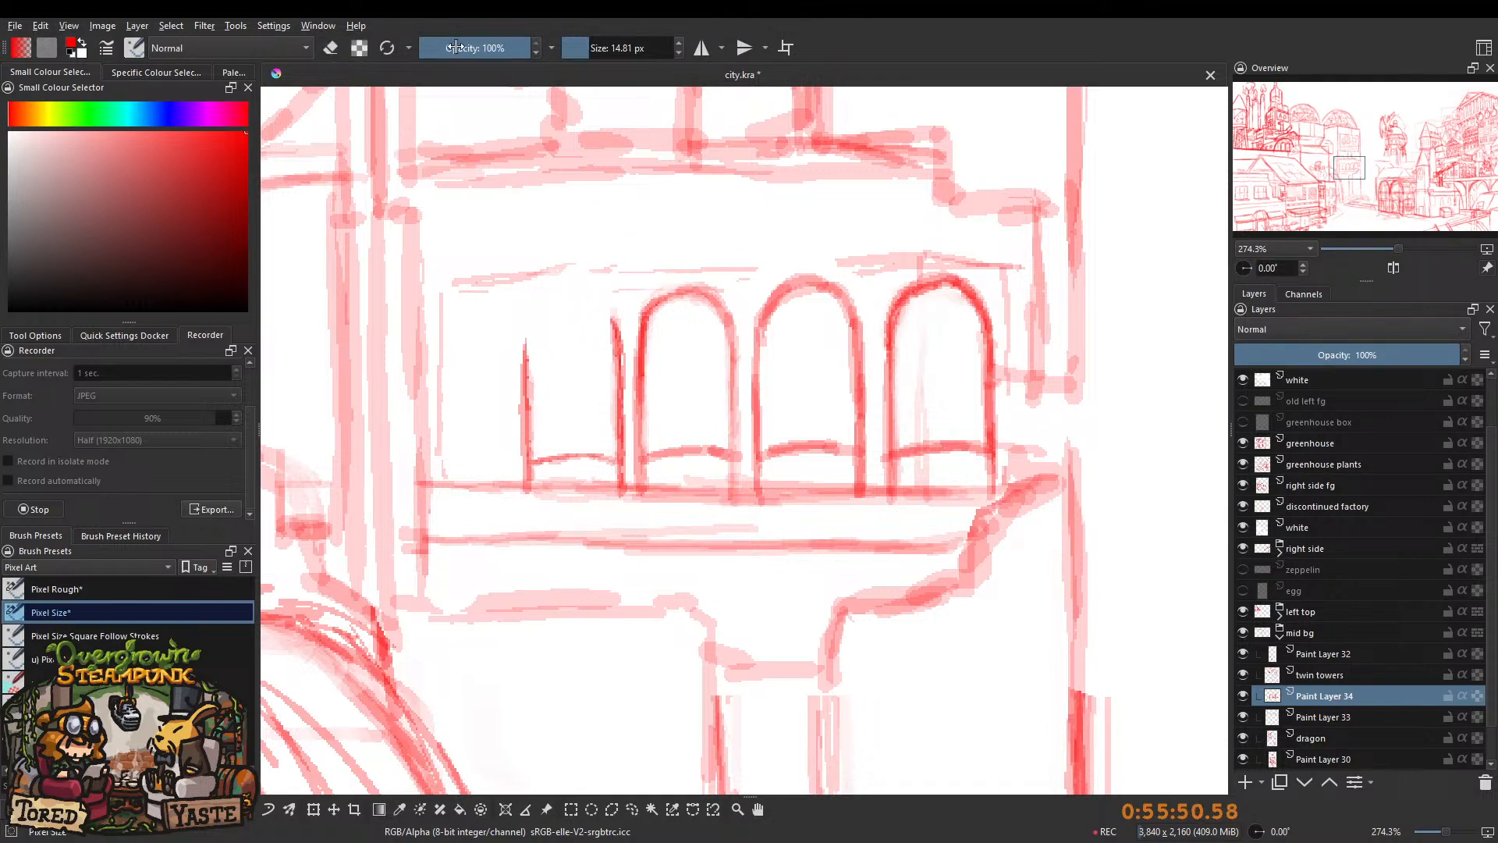
mouse_move(526, 347)
mouse_down()
mouse_move(537, 308)
mouse_move(529, 334)
mouse_move(563, 309)
mouse_move(610, 310)
mouse_move(538, 316)
mouse_move(575, 308)
mouse_move(566, 288)
mouse_move(530, 360)
mouse_move(586, 299)
mouse_move(570, 291)
mouse_move(602, 304)
mouse_move(620, 360)
mouse_move(584, 294)
mouse_move(523, 359)
mouse_up()
Draw a fifth arch with a sill line at the left end of the window row, using a 5.27 px brush.
mouse_move(551, 264)
mouse_down()
mouse_move(532, 392)
mouse_move(522, 308)
mouse_move(567, 472)
mouse_move(563, 308)
mouse_move(516, 272)
mouse_move(552, 278)
mouse_move(479, 295)
mouse_move(501, 265)
mouse_move(479, 286)
mouse_move(518, 271)
mouse_move(483, 337)
mouse_up()
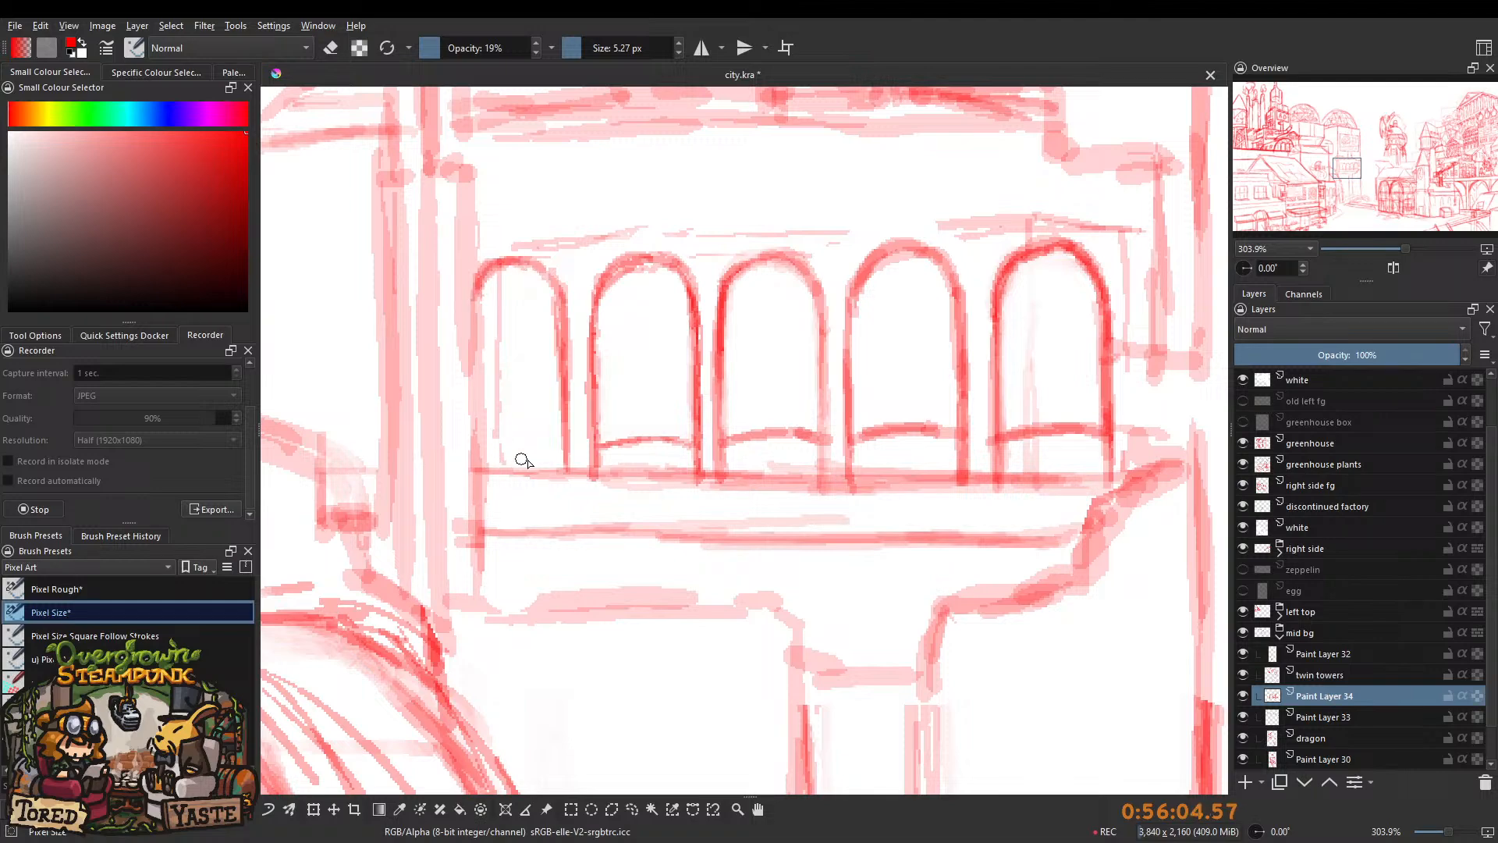
mouse_move(535, 408)
mouse_down()
mouse_move(543, 318)
mouse_move(533, 365)
mouse_up()
key(e)
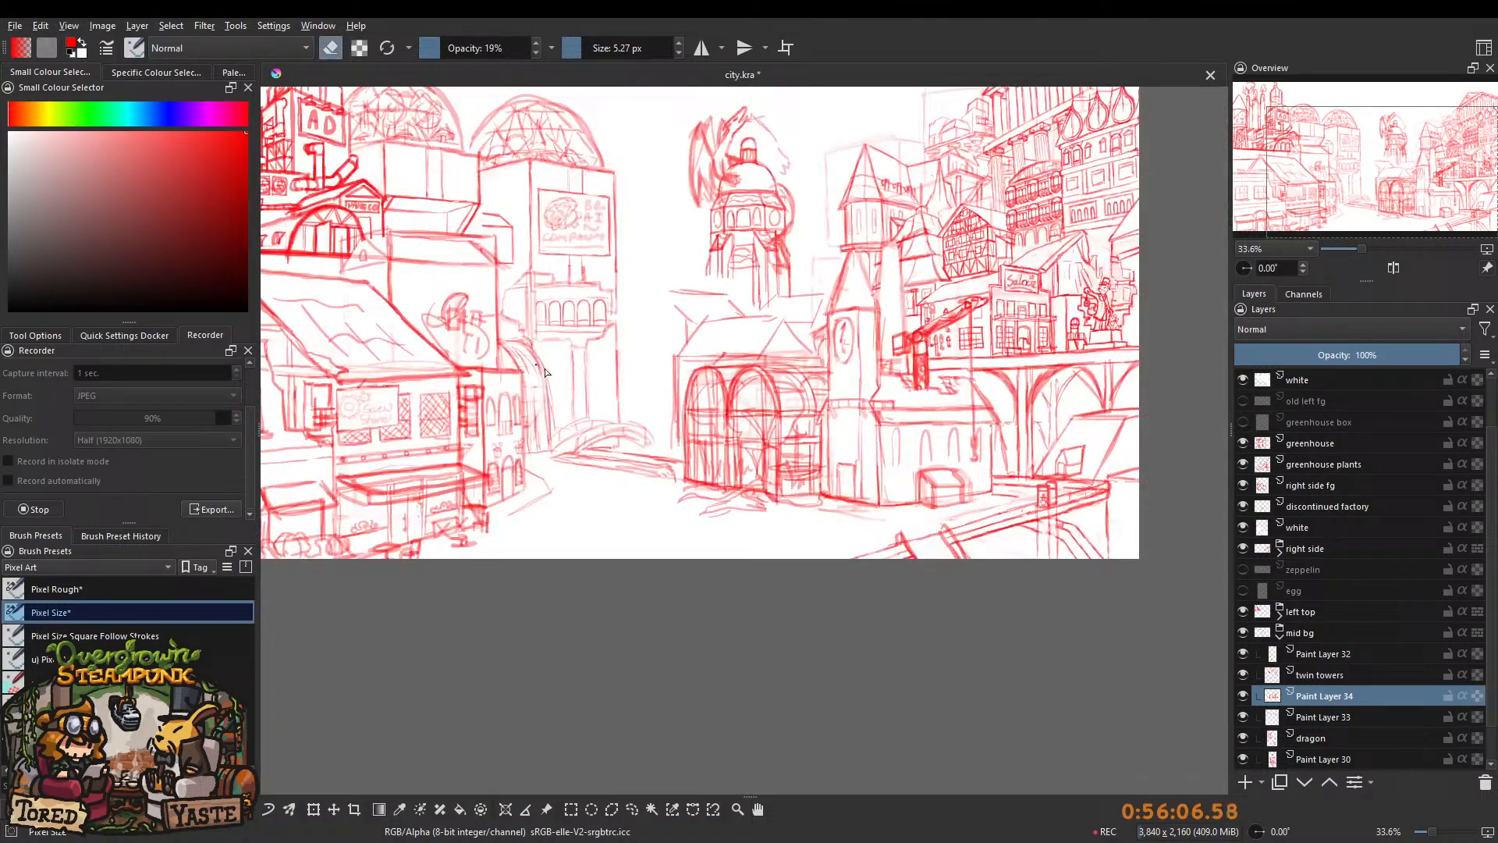
drag(612, 327, 605, 332)
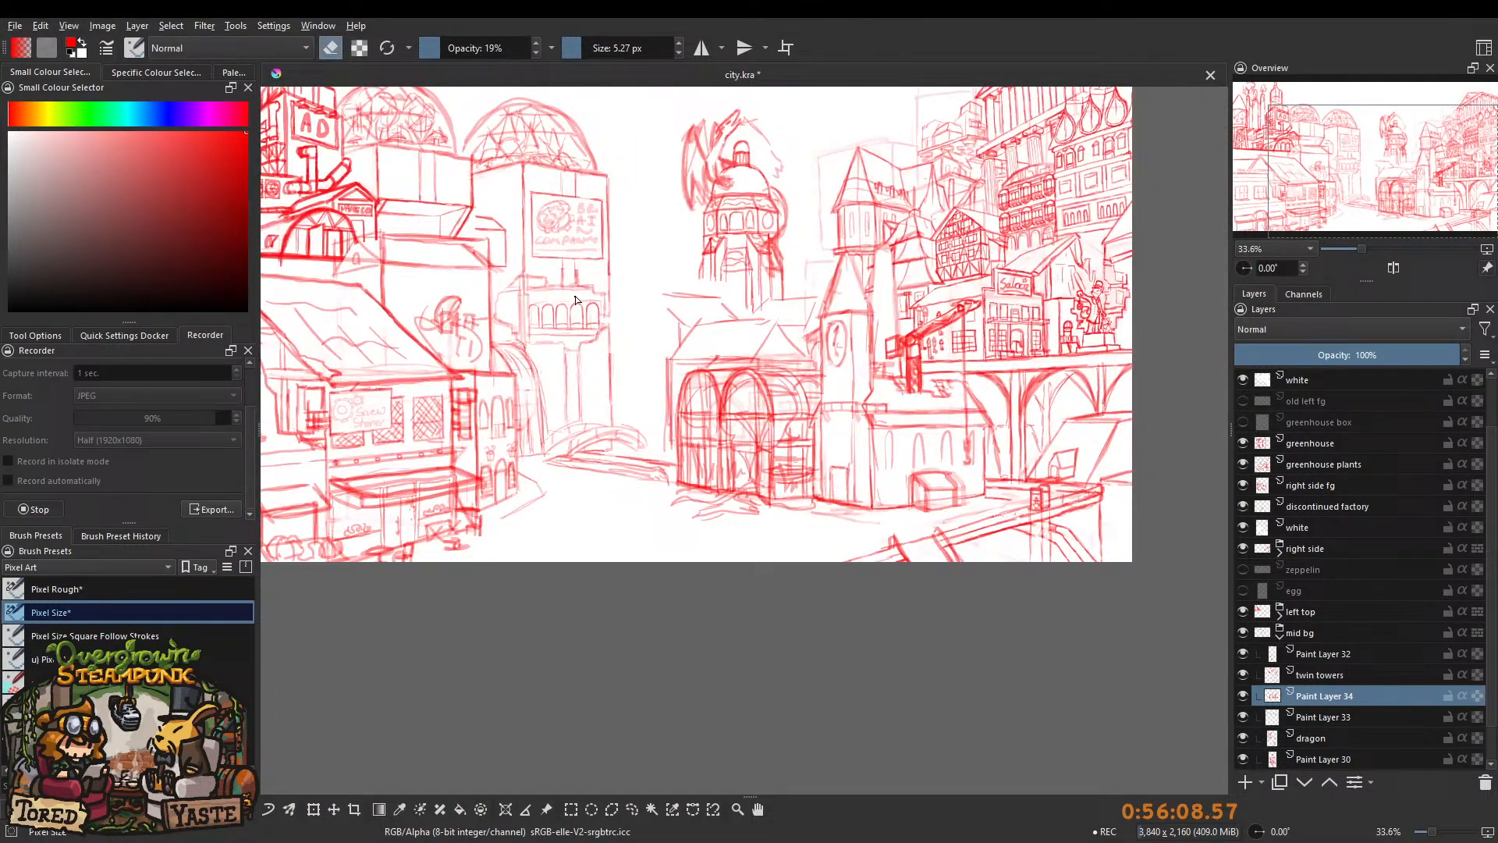
drag(511, 298, 591, 323)
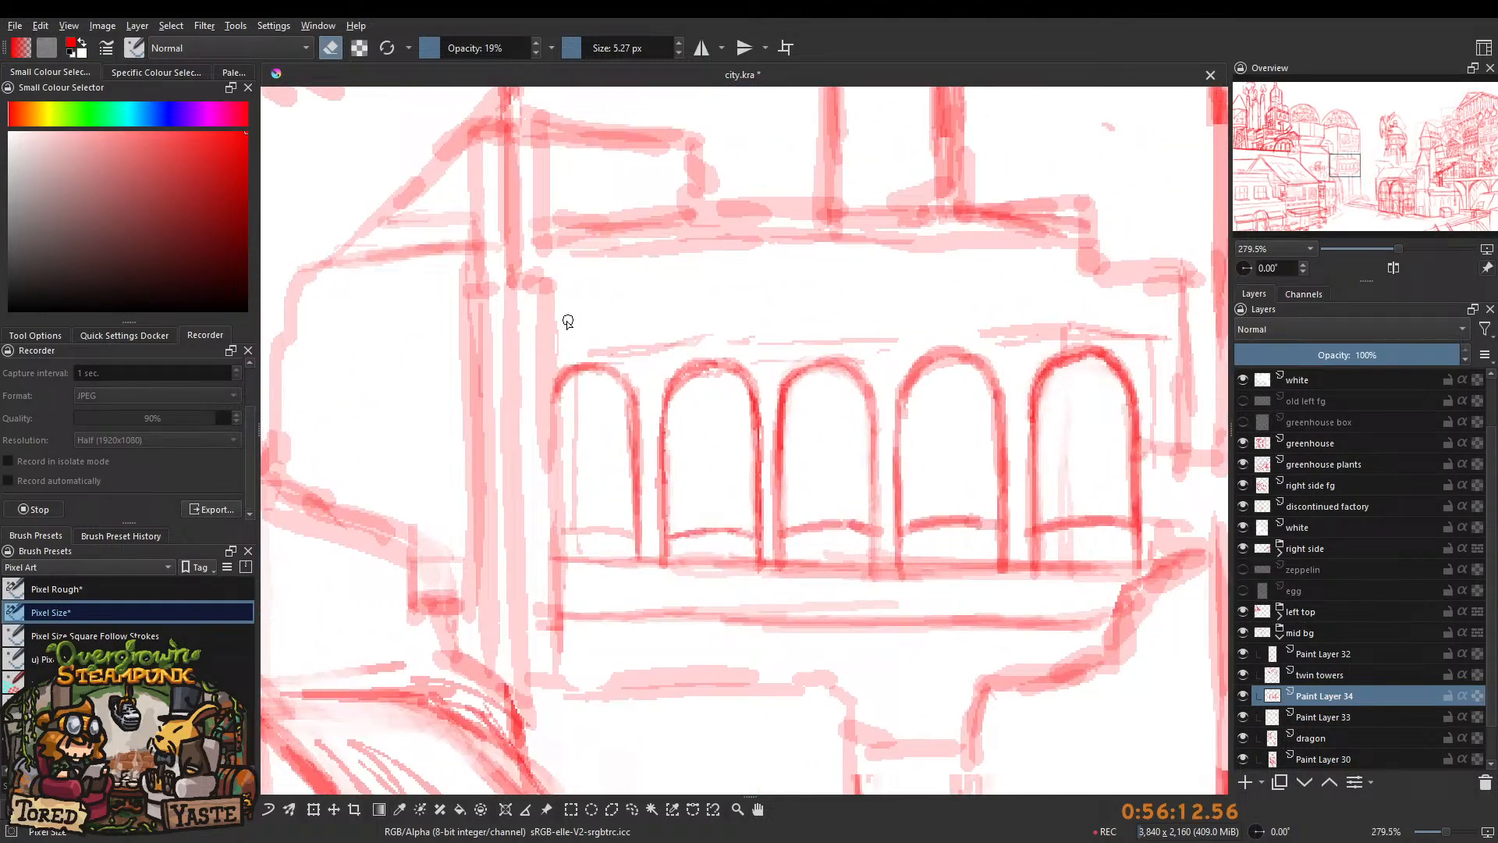
key(e)
drag(567, 313, 570, 311)
drag(686, 340, 713, 300)
key(ctrl+z)
key(ctrl+z)
mouse_move(685, 376)
mouse_down()
mouse_move(707, 533)
mouse_move(705, 352)
mouse_move(722, 380)
mouse_move(702, 464)
mouse_move(713, 508)
mouse_move(708, 471)
mouse_up()
key(ctrl+z)
Sketch a wavy vertical shape inside the second arch and add short horizontal lines across the upper parts of the arches.
mouse_move(698, 352)
mouse_down()
mouse_move(686, 481)
mouse_move(693, 393)
mouse_move(742, 392)
mouse_up()
mouse_move(579, 382)
mouse_down()
mouse_move(632, 381)
mouse_move(569, 390)
mouse_up()
mouse_move(791, 394)
mouse_down()
mouse_move(721, 397)
mouse_move(779, 381)
mouse_up()
mouse_move(779, 380)
mouse_down()
mouse_move(709, 386)
mouse_move(736, 367)
mouse_move(718, 389)
mouse_up()
drag(940, 374, 831, 376)
drag(601, 320, 479, 265)
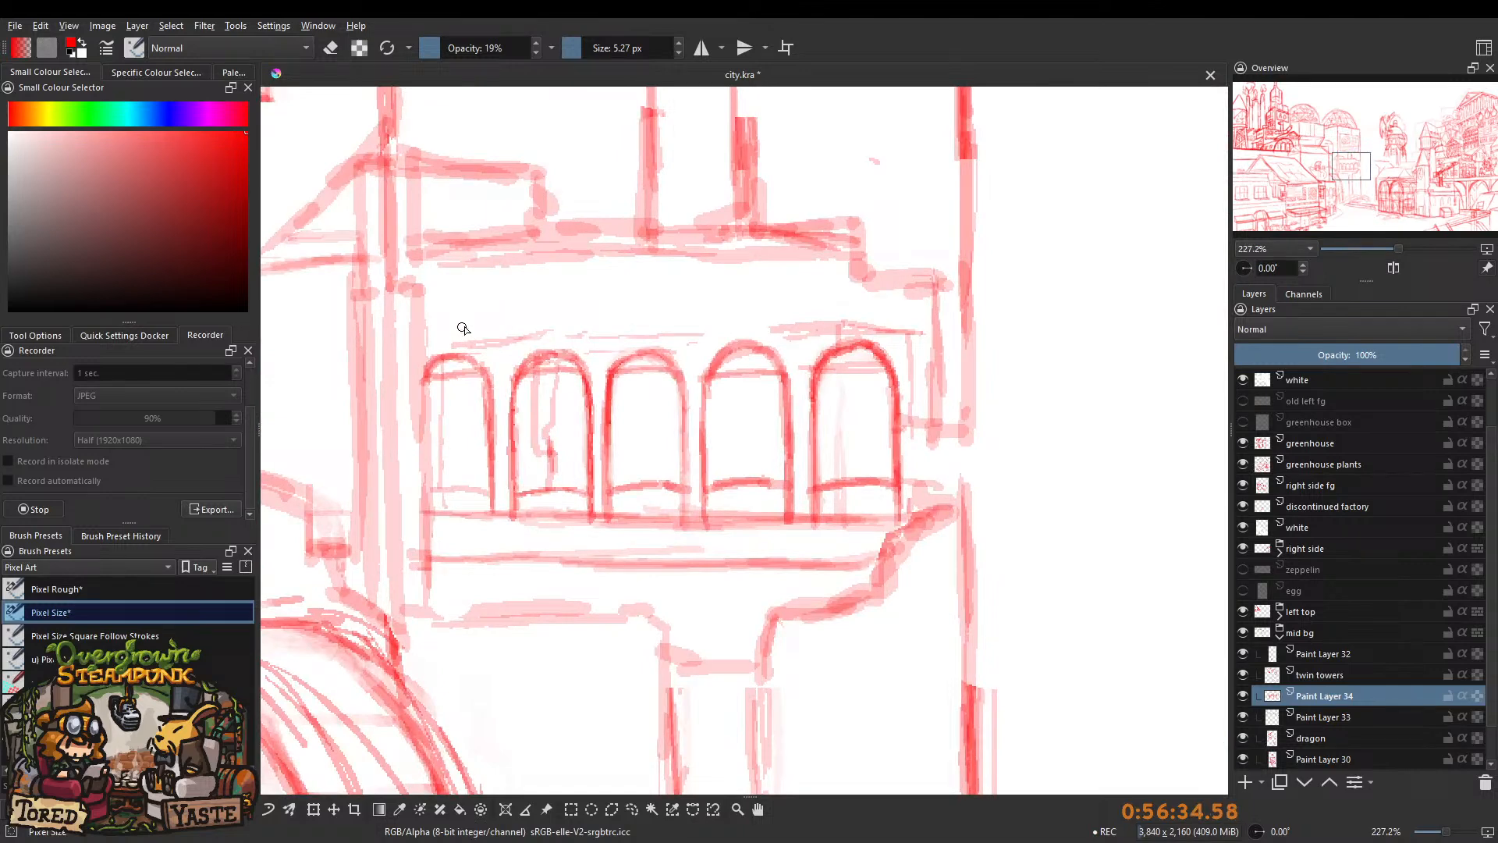
Draw a small upright oval above the top of each arch.
mouse_move(455, 337)
mouse_down()
mouse_move(461, 314)
mouse_move(468, 343)
mouse_up()
mouse_move(573, 332)
mouse_down()
mouse_move(570, 309)
mouse_move(564, 342)
mouse_up()
mouse_move(660, 334)
mouse_down()
mouse_move(655, 309)
mouse_move(651, 342)
mouse_up()
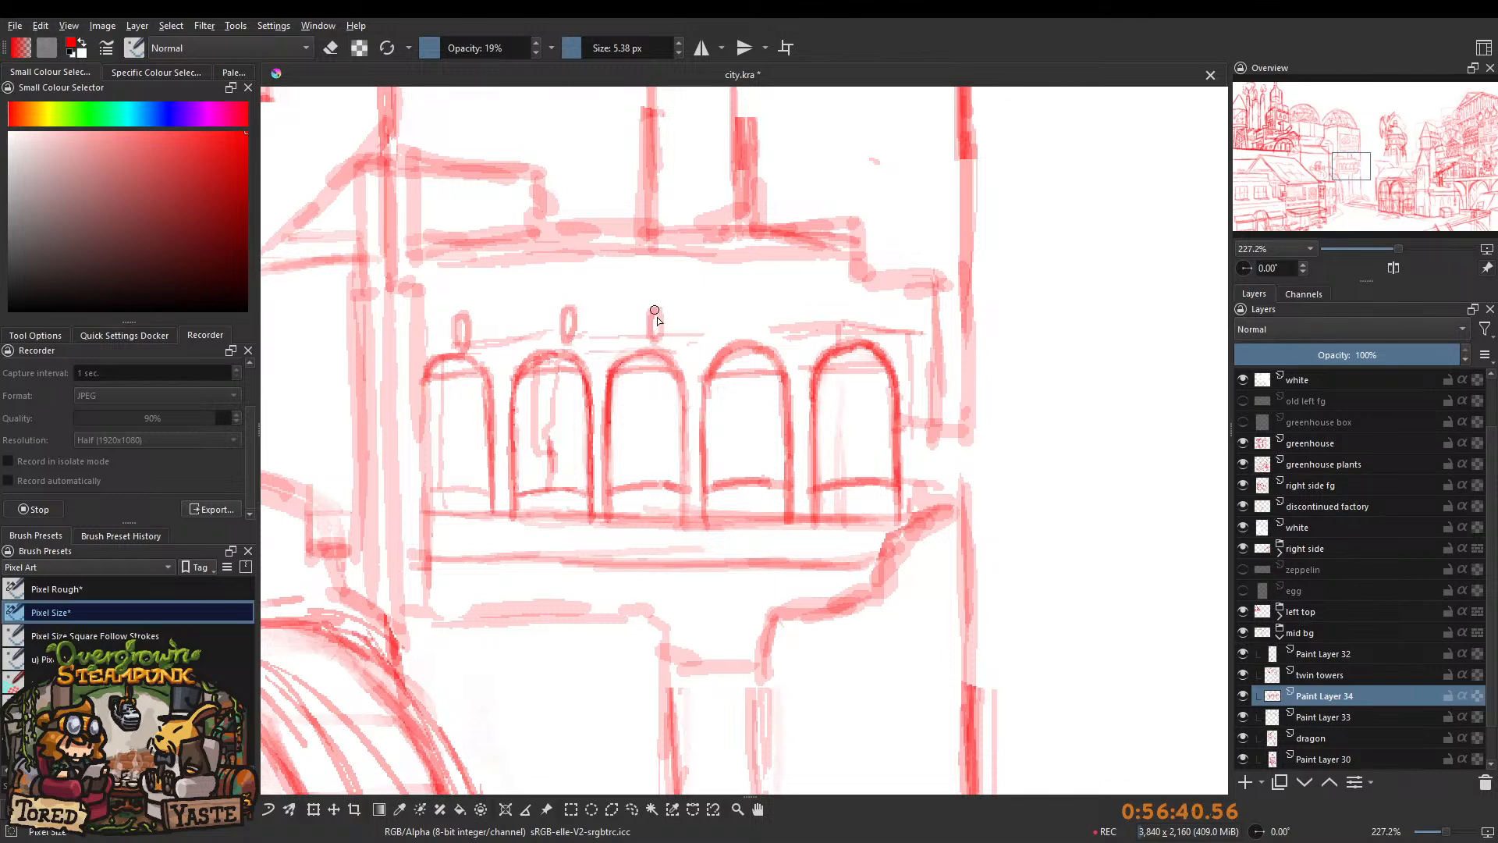
mouse_move(758, 306)
mouse_down()
mouse_move(747, 340)
mouse_move(754, 304)
mouse_up()
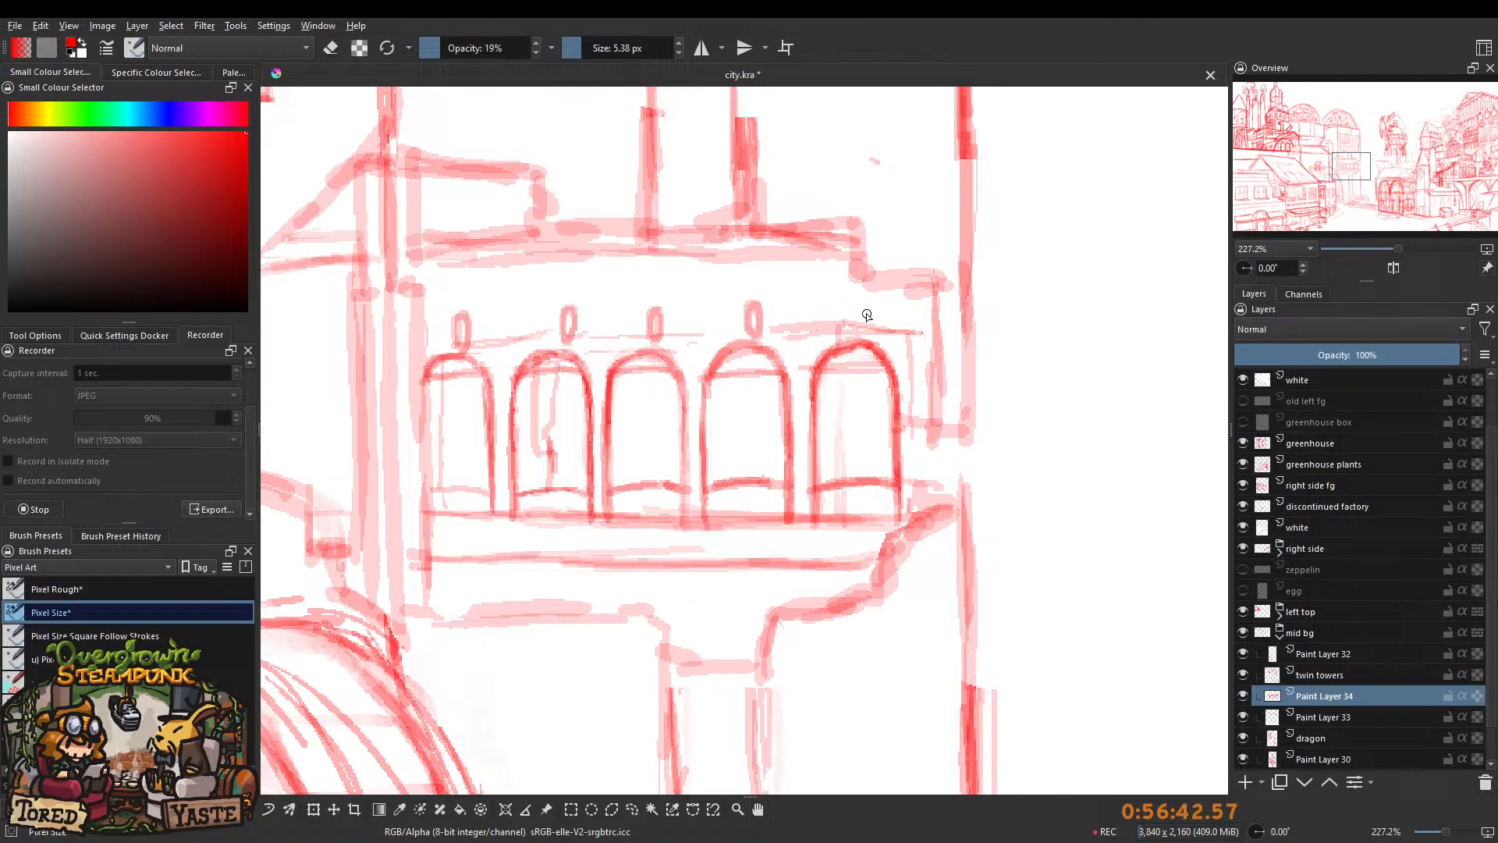
Add a short vertical post line to the left of each oval above the arches at 5.38 px.
drag(443, 327, 445, 319)
mouse_move(543, 312)
mouse_down()
mouse_move(544, 352)
mouse_move(547, 330)
mouse_up()
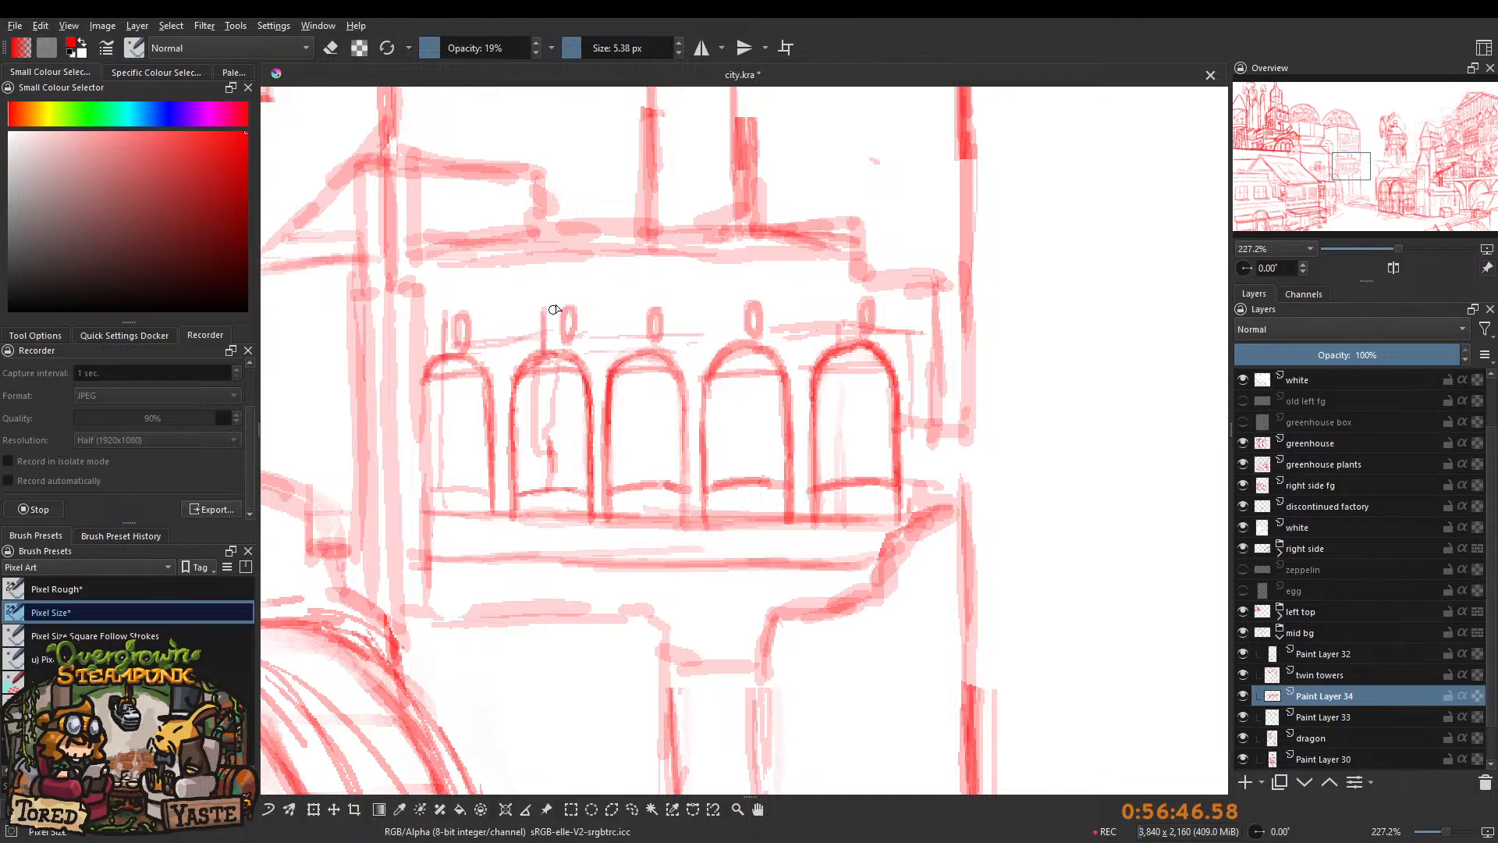
mouse_move(638, 311)
mouse_down()
mouse_move(638, 356)
mouse_move(639, 343)
mouse_up()
drag(735, 304, 737, 342)
drag(846, 311, 842, 347)
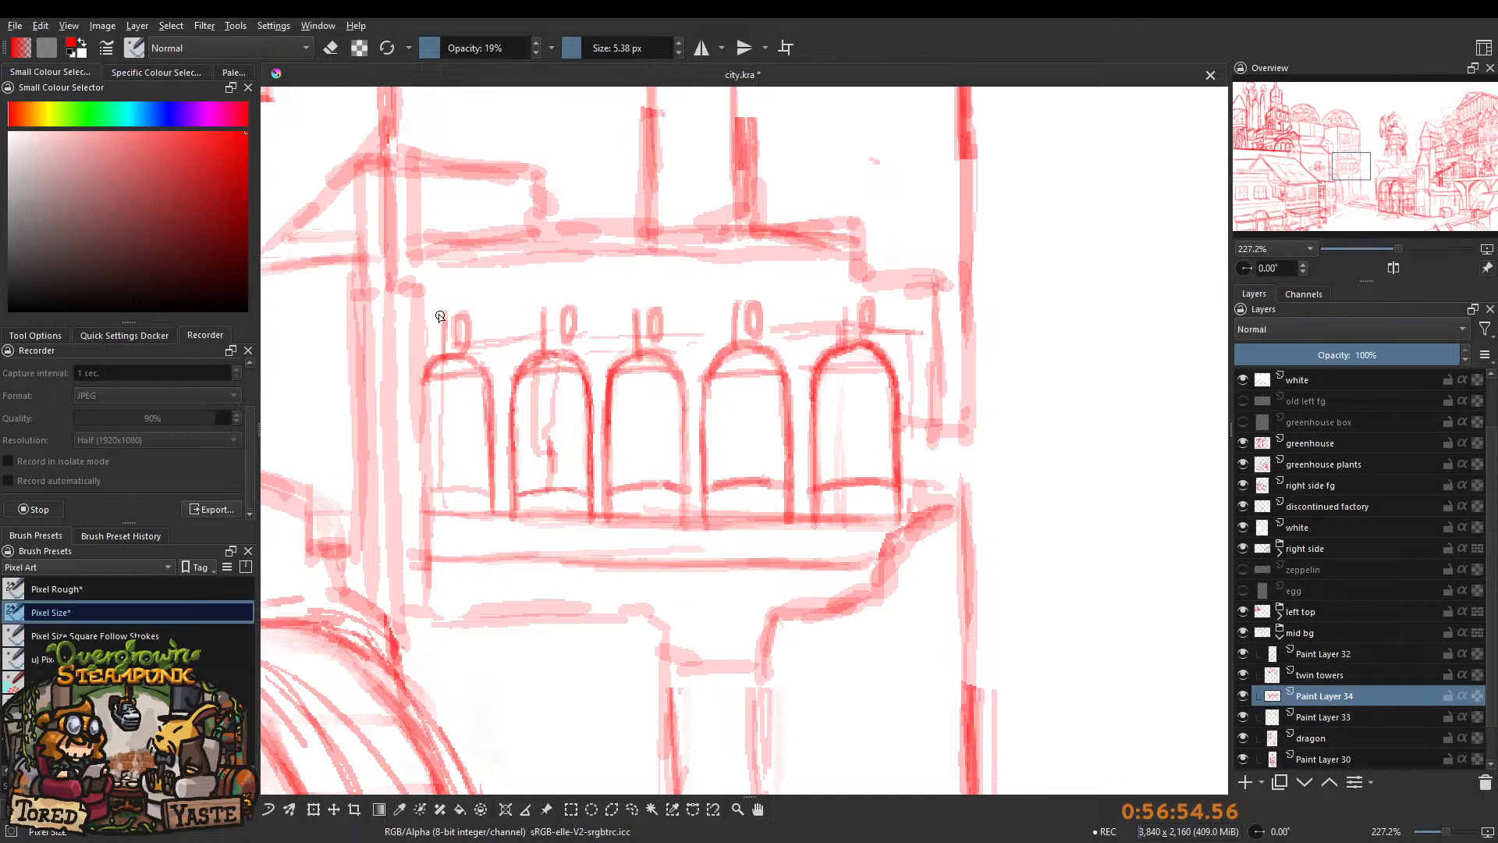
Connect the neighbouring ovals and posts with horizontal pipe lines and draw one long beam line above them.
drag(473, 319, 548, 310)
drag(576, 313, 632, 310)
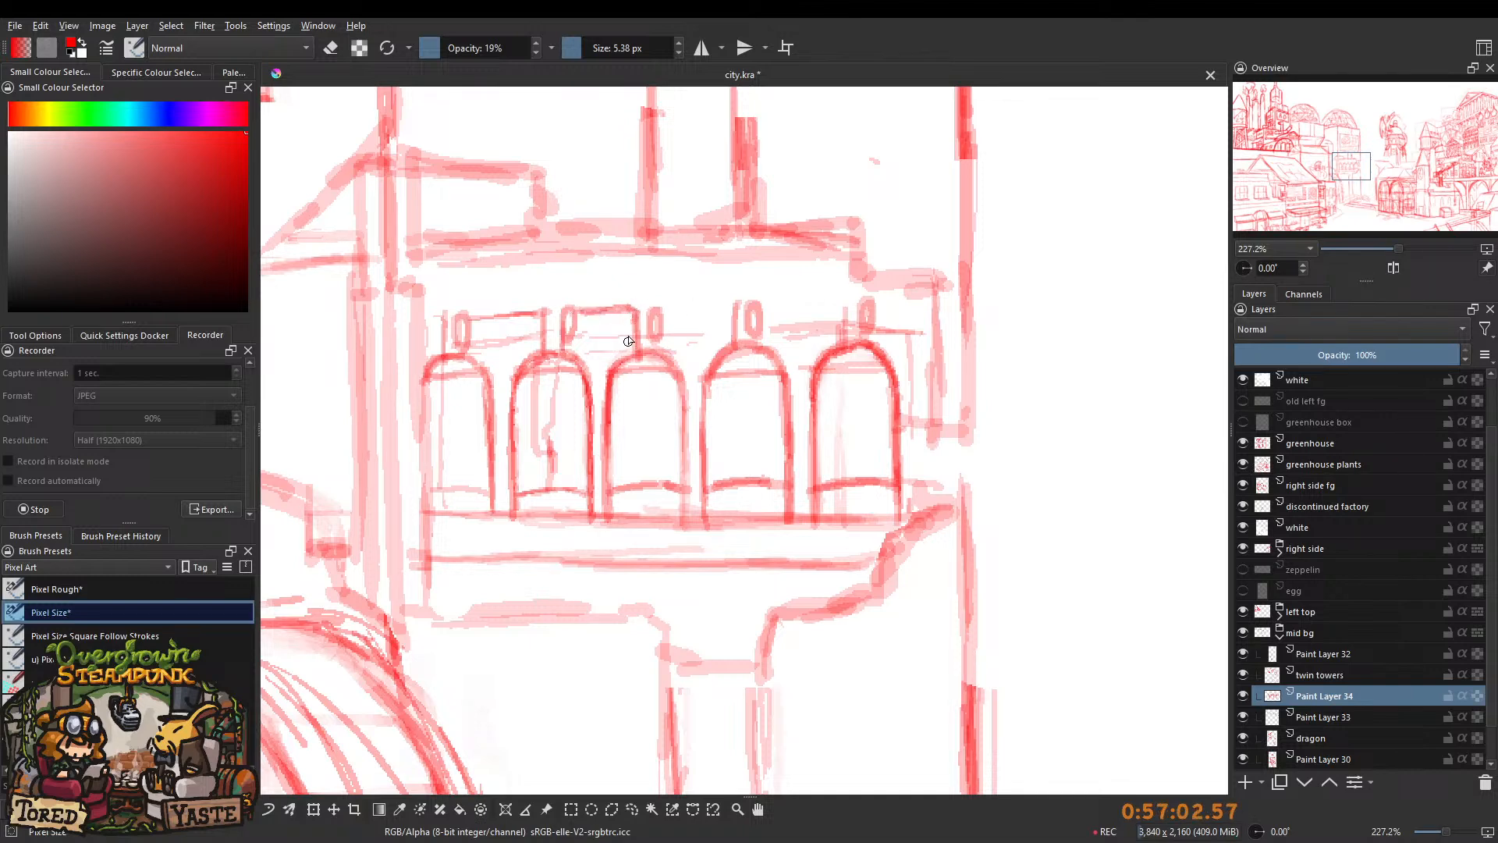
drag(659, 310, 739, 303)
drag(768, 307, 837, 320)
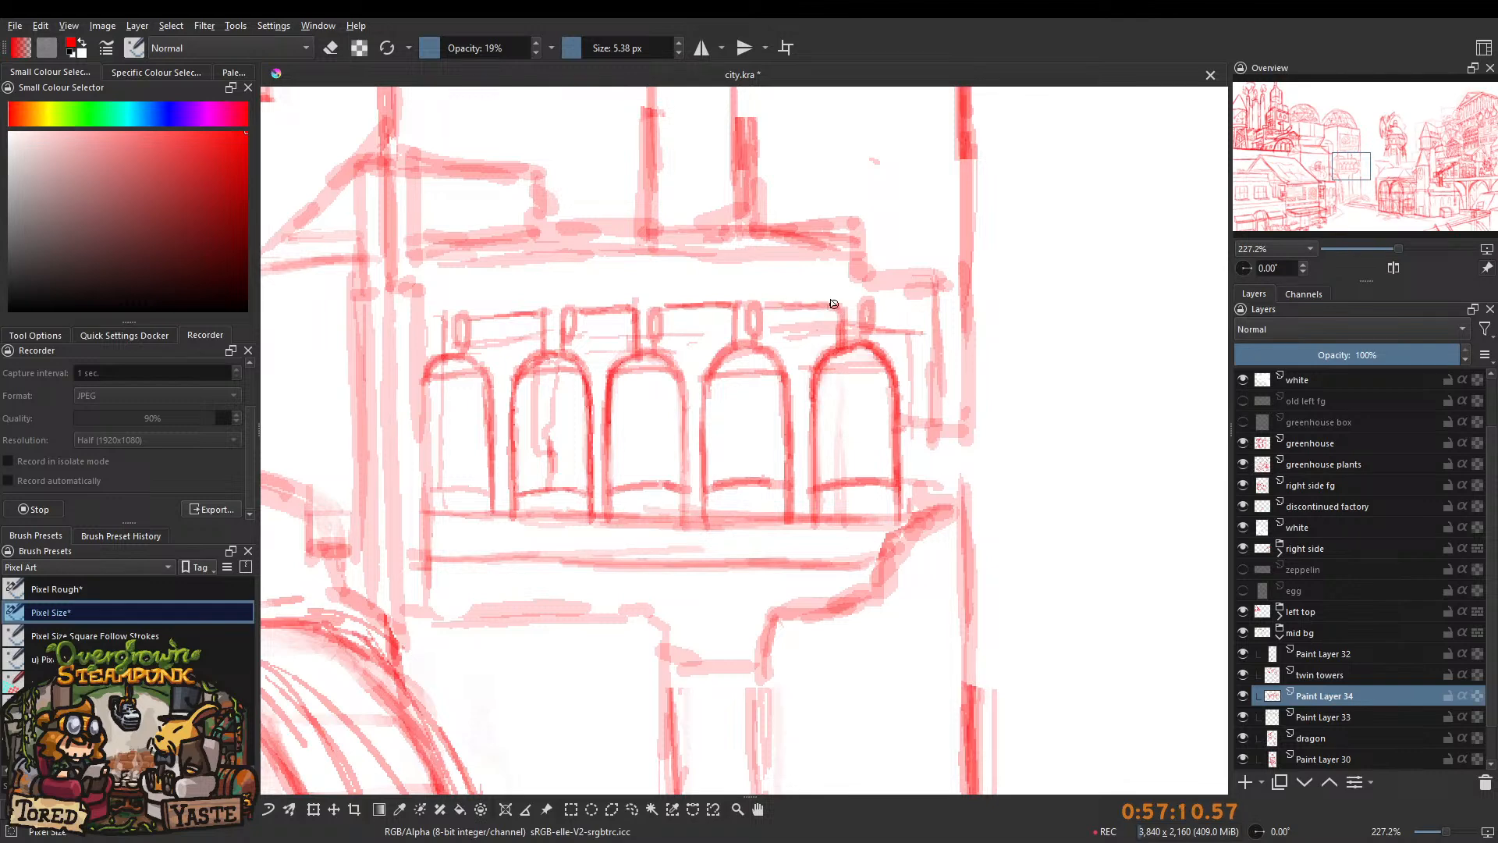
mouse_move(451, 291)
mouse_down()
mouse_move(441, 300)
mouse_move(898, 280)
mouse_move(715, 283)
mouse_move(778, 287)
mouse_up()
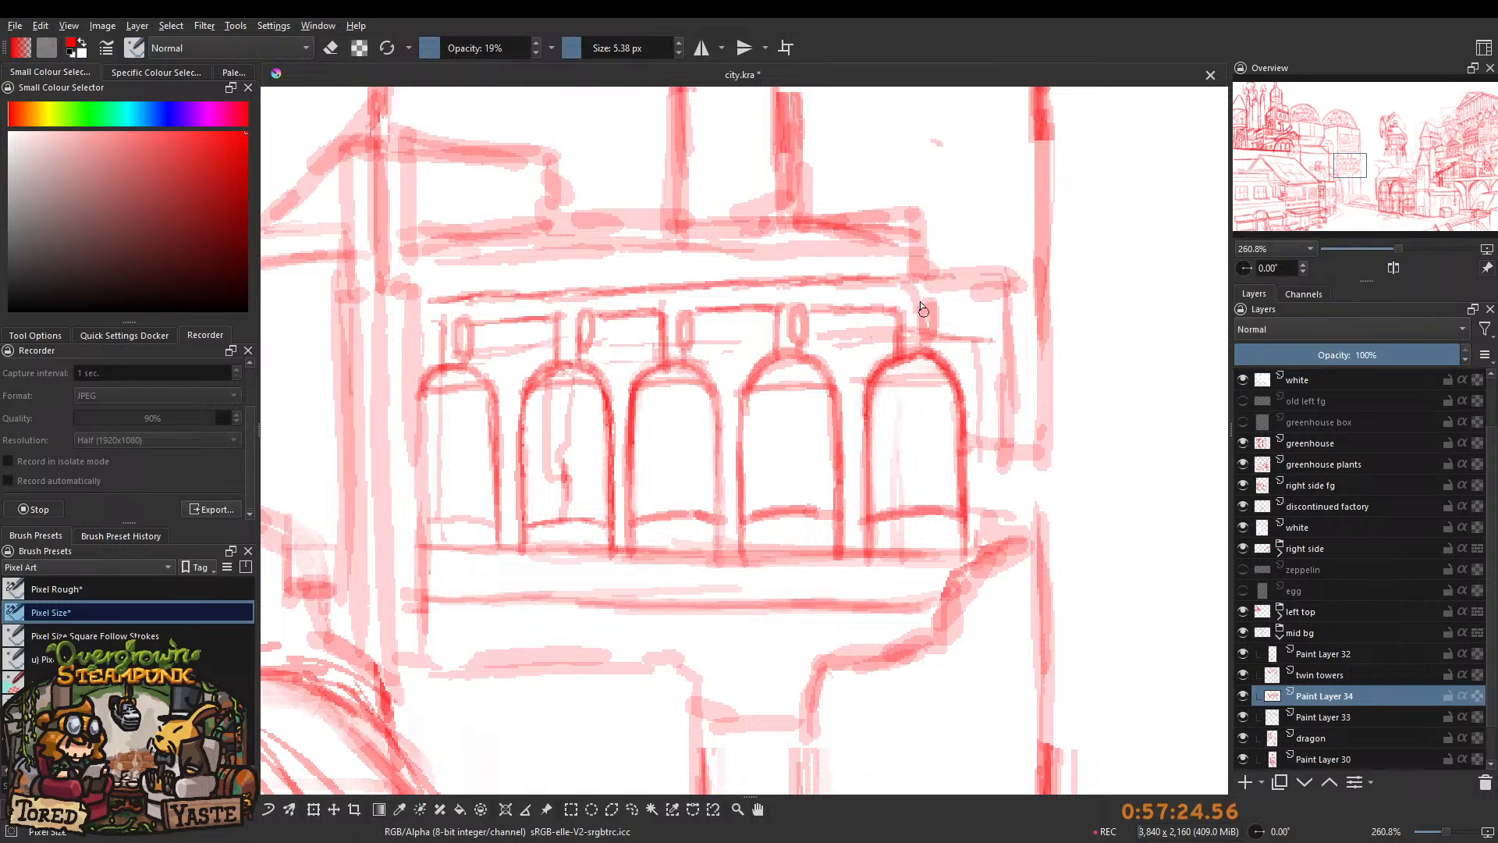
scroll(756, 271, down, 6)
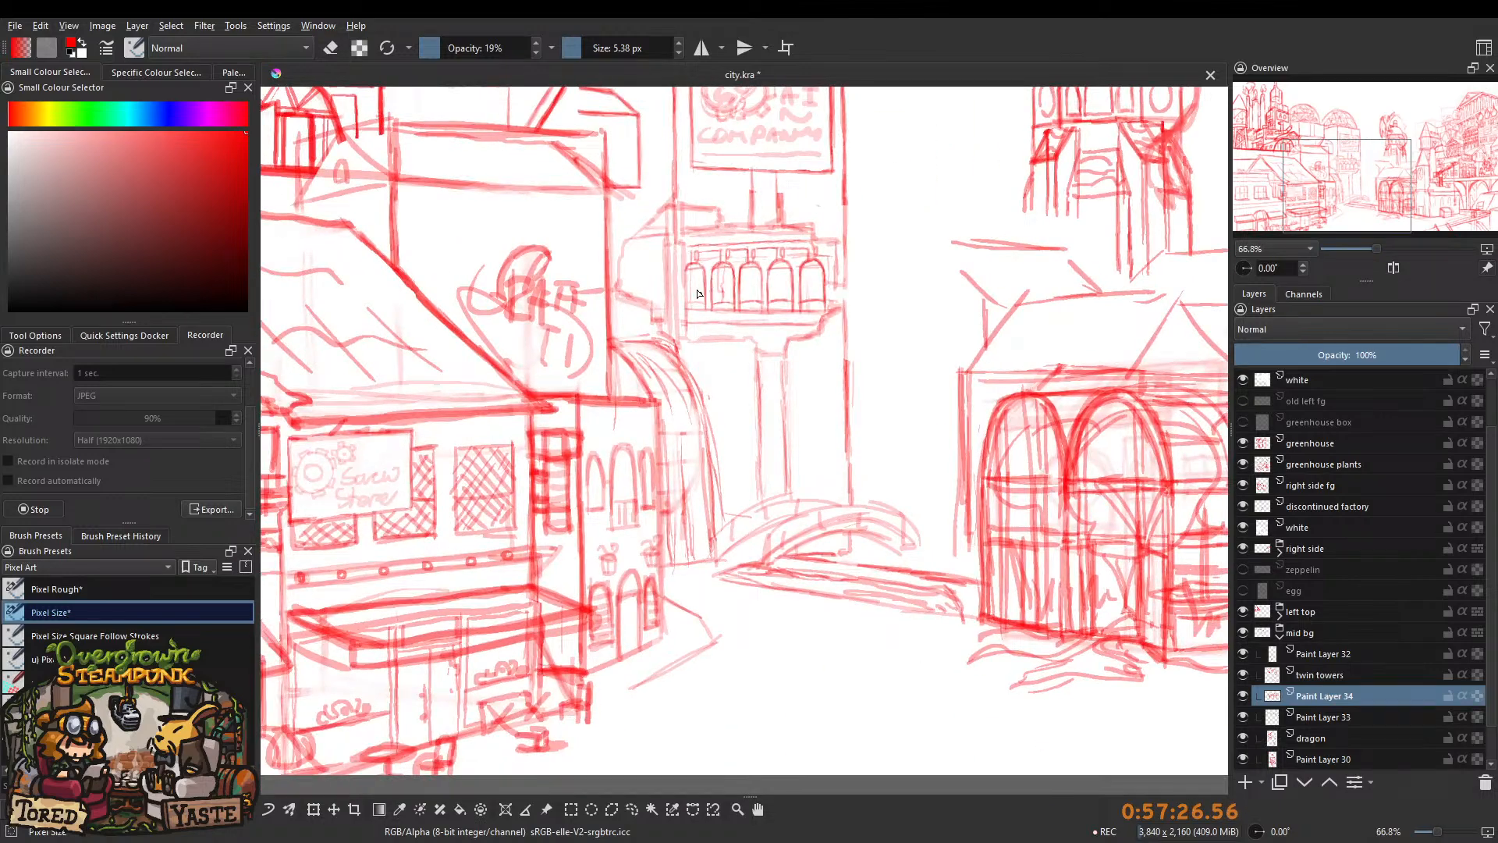
scroll(697, 257, up, 6)
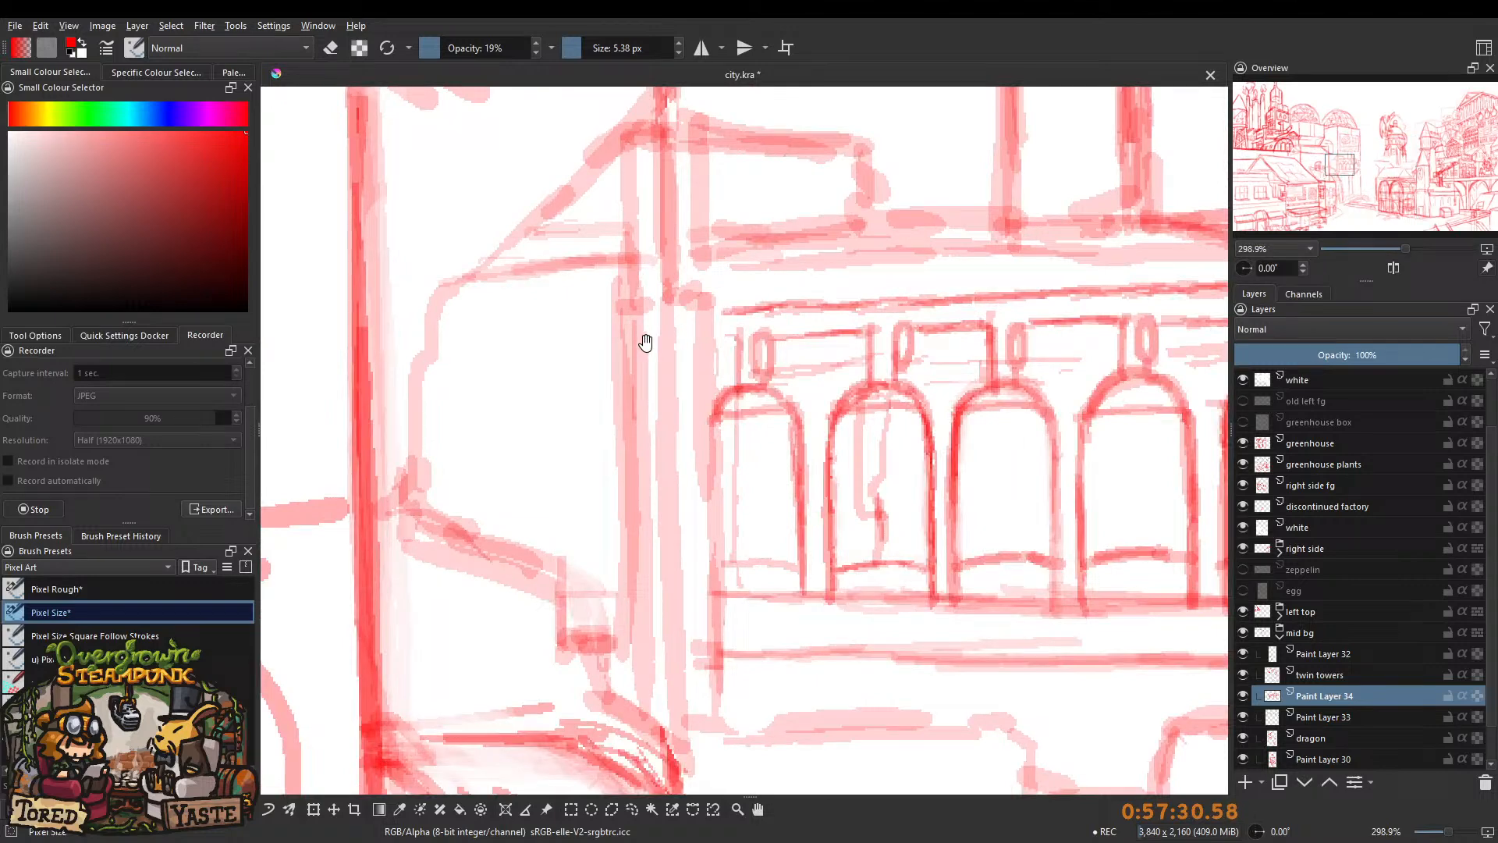
Dot a row of small rivets below the sill line in each of the five arches.
drag(673, 345, 640, 317)
scroll(654, 305, down, 4)
scroll(692, 359, up, 3)
scroll(374, 431, up, 3)
click(328, 420)
click(350, 418)
click(374, 422)
drag(432, 413, 430, 424)
click(455, 420)
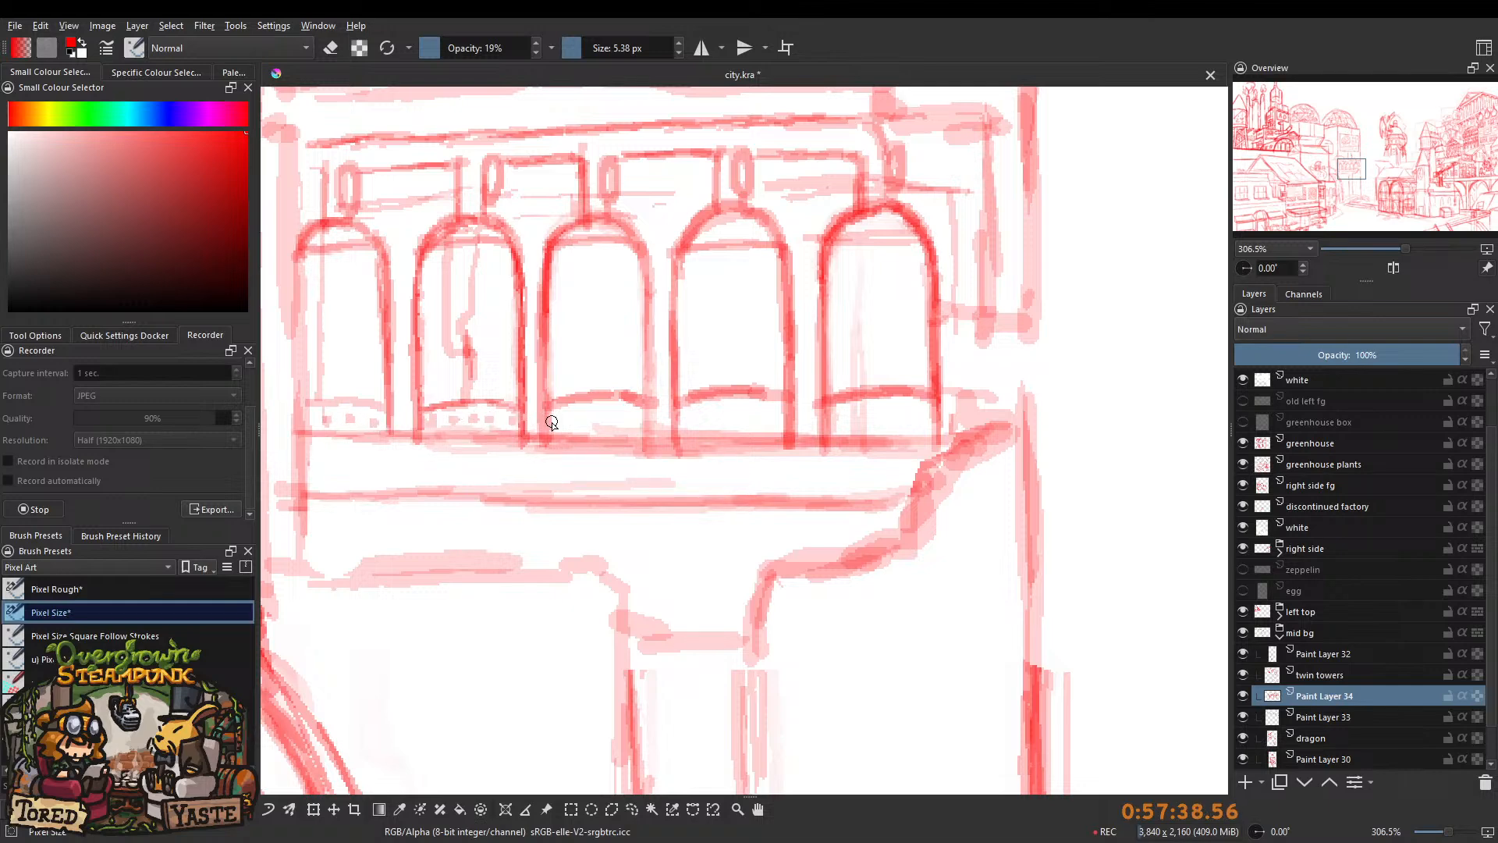
click(575, 422)
click(591, 422)
click(606, 422)
click(625, 421)
click(719, 422)
click(747, 420)
click(780, 424)
click(765, 419)
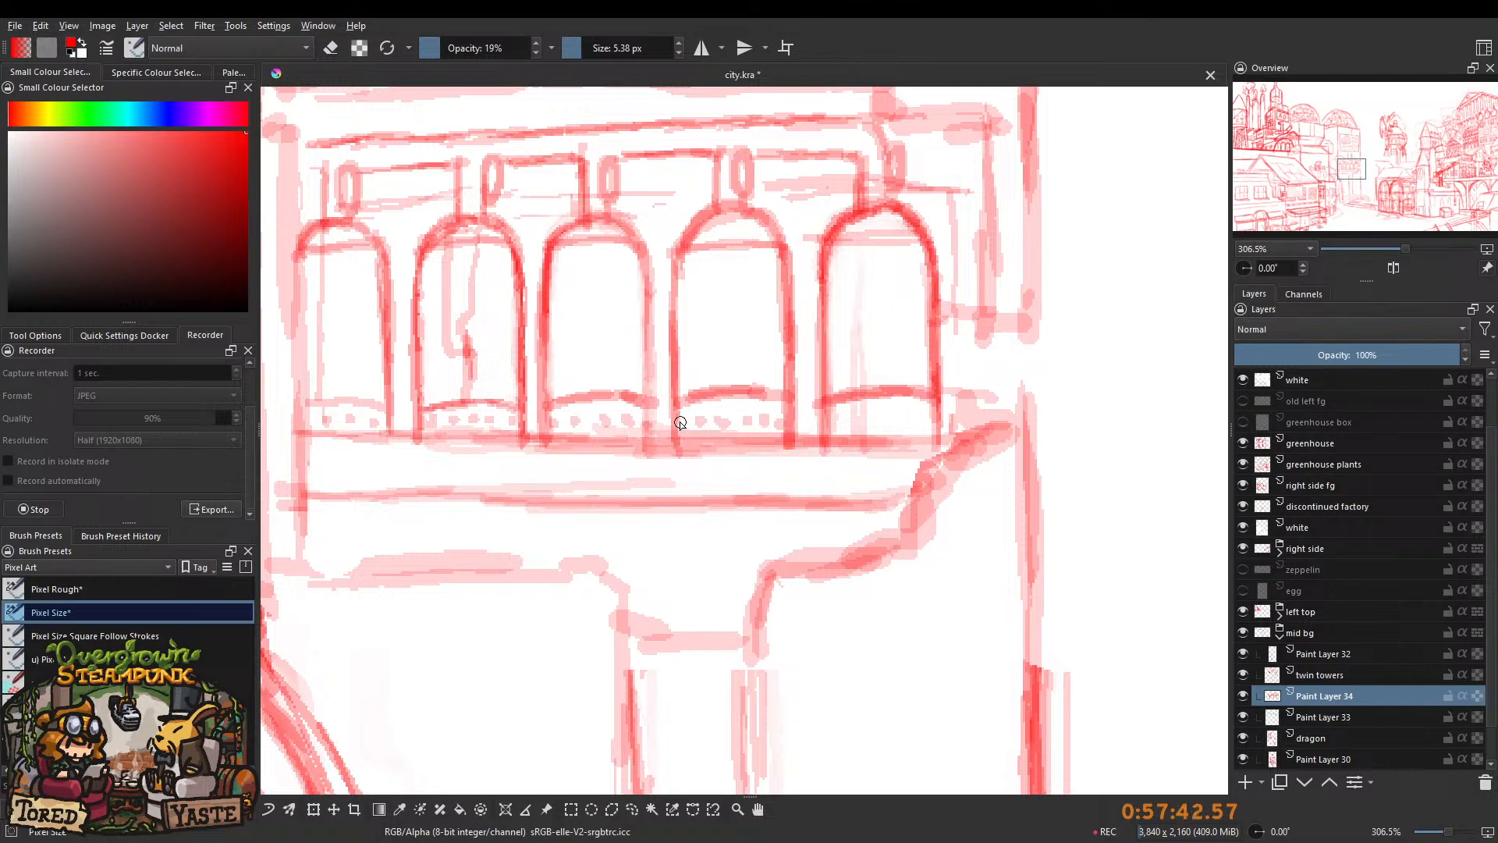
click(858, 423)
click(879, 419)
click(910, 421)
click(934, 424)
Add two short horizontal strokes beside the tower column to the left of the arch row.
drag(749, 291, 705, 210)
drag(599, 334, 626, 327)
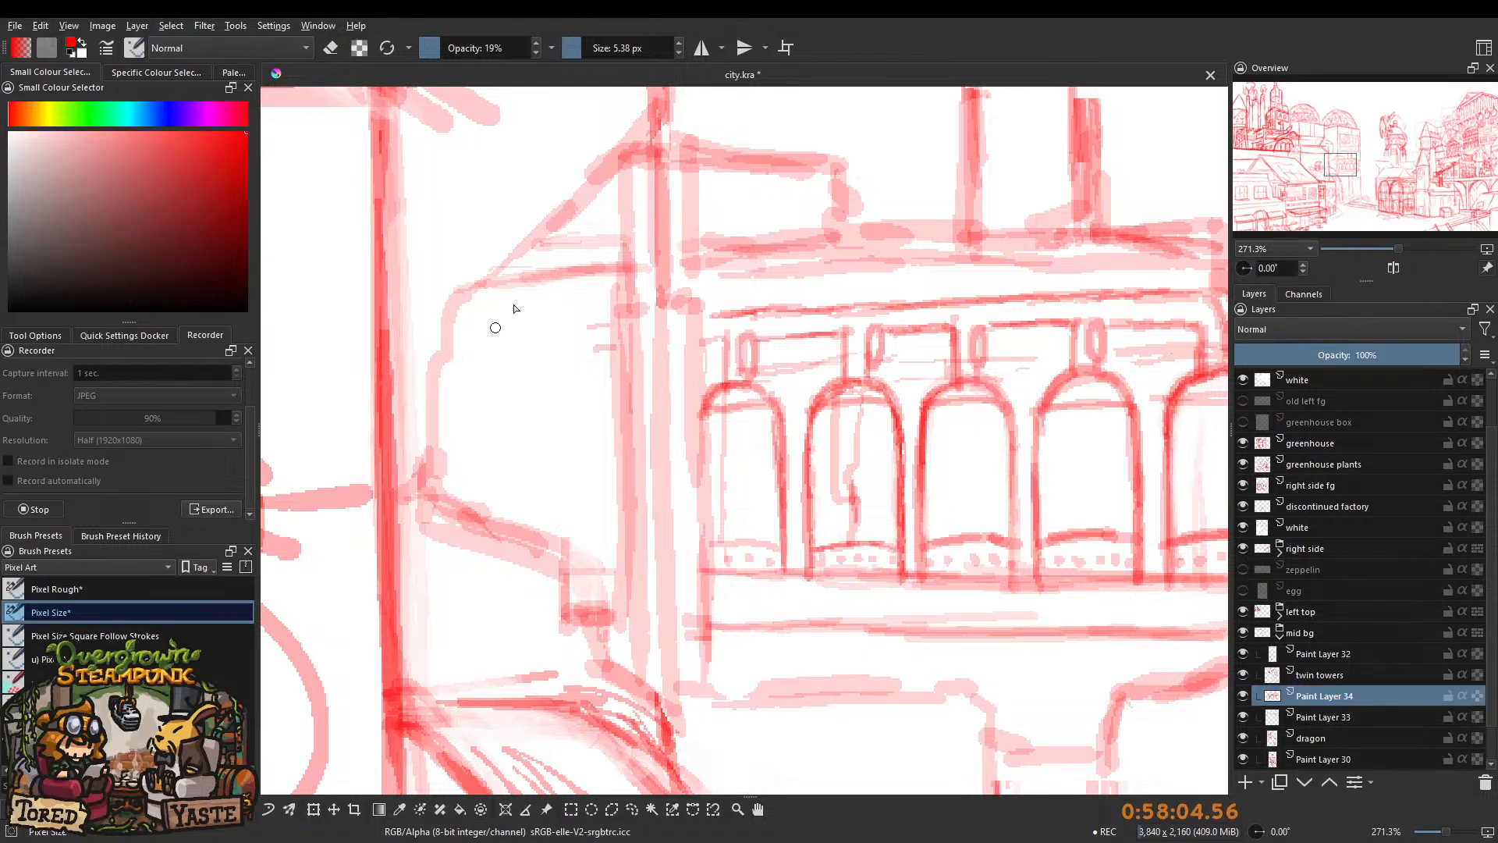
scroll(636, 353, down, 5)
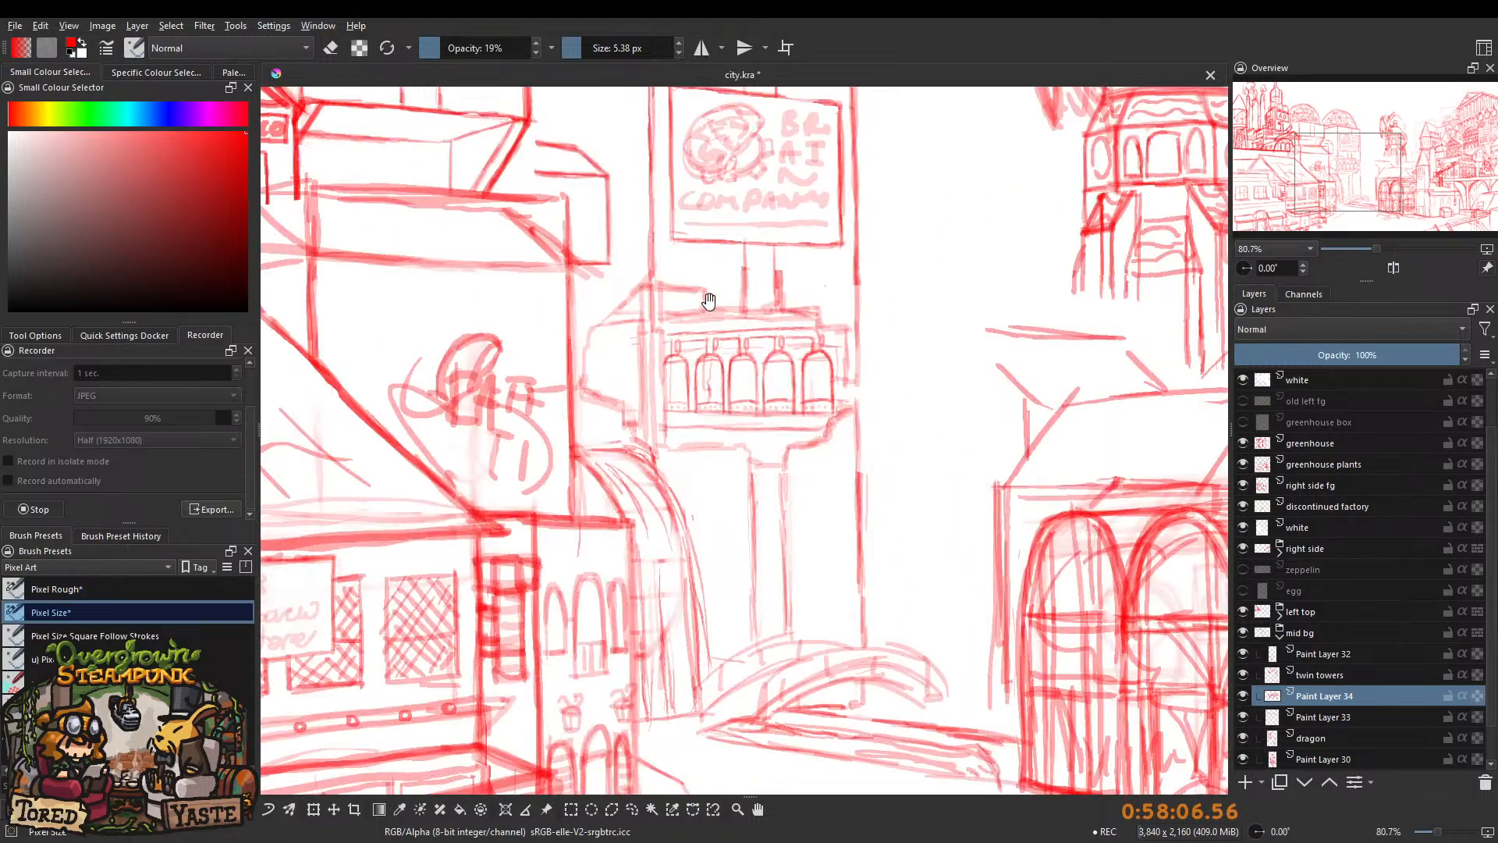
Draw short vertical ticks joining the long beam line to the horizontal pipe lines above the arches.
scroll(705, 302, up, 7)
mouse_move(556, 406)
mouse_down()
mouse_move(588, 371)
mouse_move(626, 395)
mouse_up()
mouse_move(711, 371)
mouse_down()
mouse_move(609, 421)
mouse_move(617, 436)
mouse_up()
mouse_move(705, 407)
mouse_down()
mouse_move(710, 431)
mouse_move(699, 411)
mouse_move(644, 402)
mouse_move(630, 429)
mouse_move(722, 431)
mouse_up()
mouse_move(856, 409)
mouse_down()
mouse_move(680, 413)
mouse_move(655, 429)
mouse_up()
drag(737, 402, 737, 433)
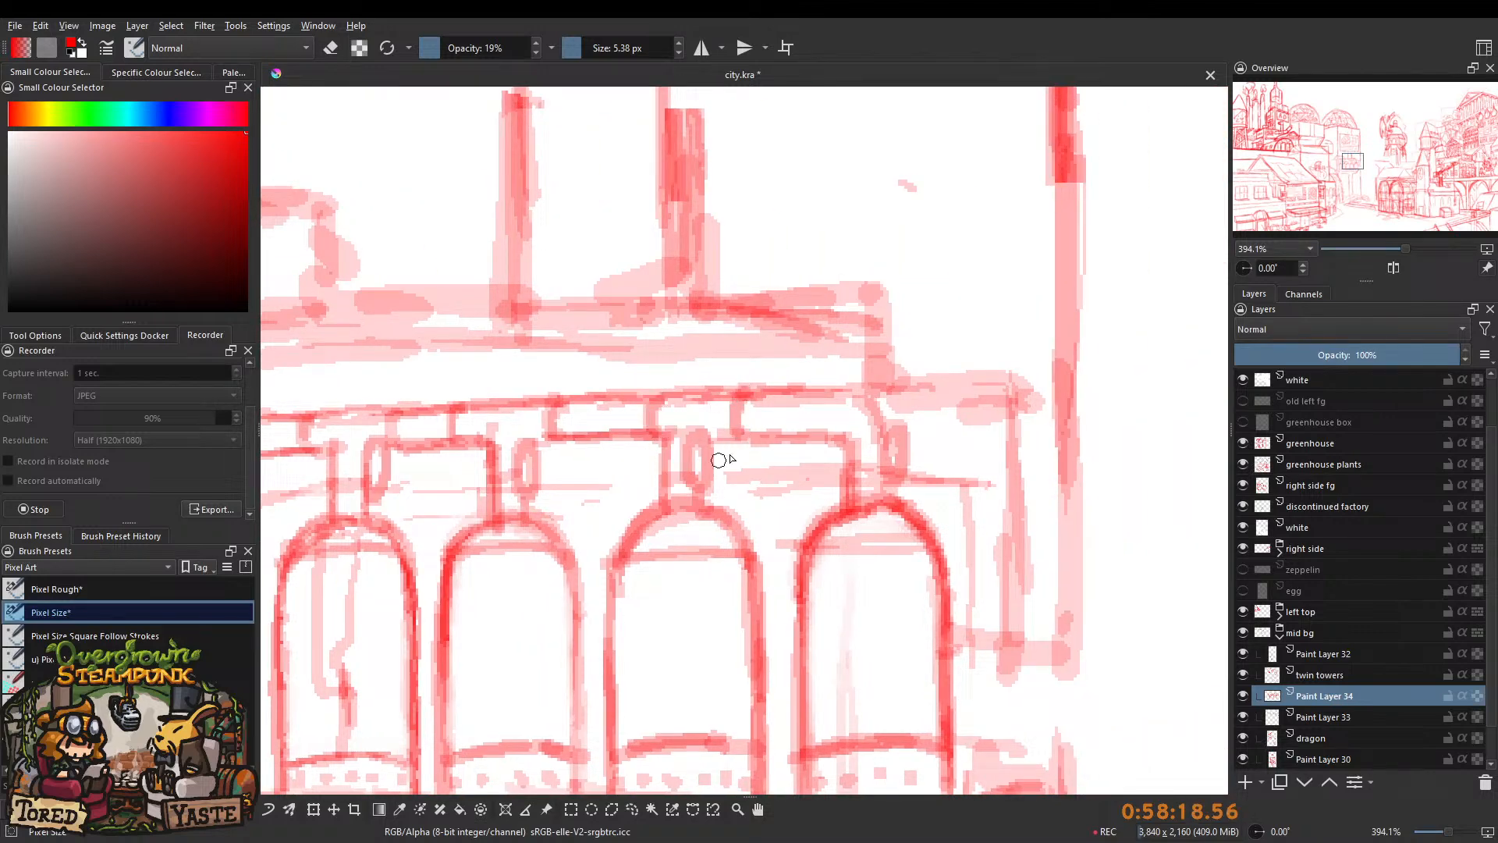
drag(825, 398, 825, 434)
scroll(759, 385, down, 4)
drag(612, 407, 638, 234)
drag(684, 419, 781, 409)
scroll(842, 363, down, 2)
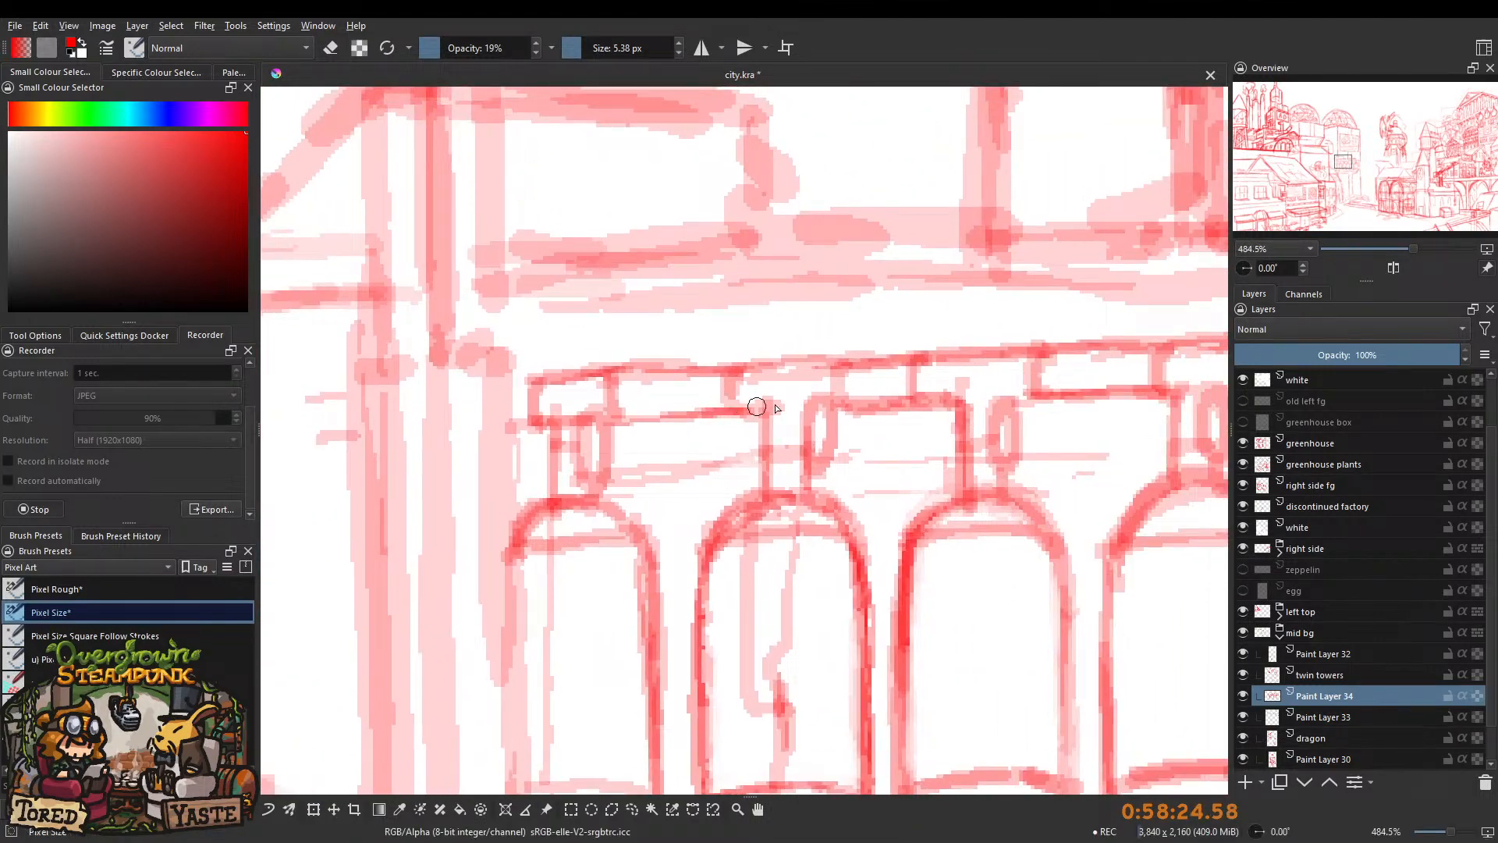
Join the gaps in the lower pipe line beneath the beam and bend its right end down toward the fifth arch.
mouse_move(1014, 385)
mouse_down()
mouse_move(791, 393)
mouse_move(802, 400)
mouse_up()
drag(713, 406, 836, 400)
mouse_move(977, 382)
mouse_down()
mouse_move(791, 386)
mouse_move(830, 402)
mouse_up()
drag(717, 405, 862, 400)
drag(970, 403, 1007, 435)
mouse_move(876, 314)
mouse_down()
mouse_move(809, 423)
mouse_move(807, 401)
mouse_up()
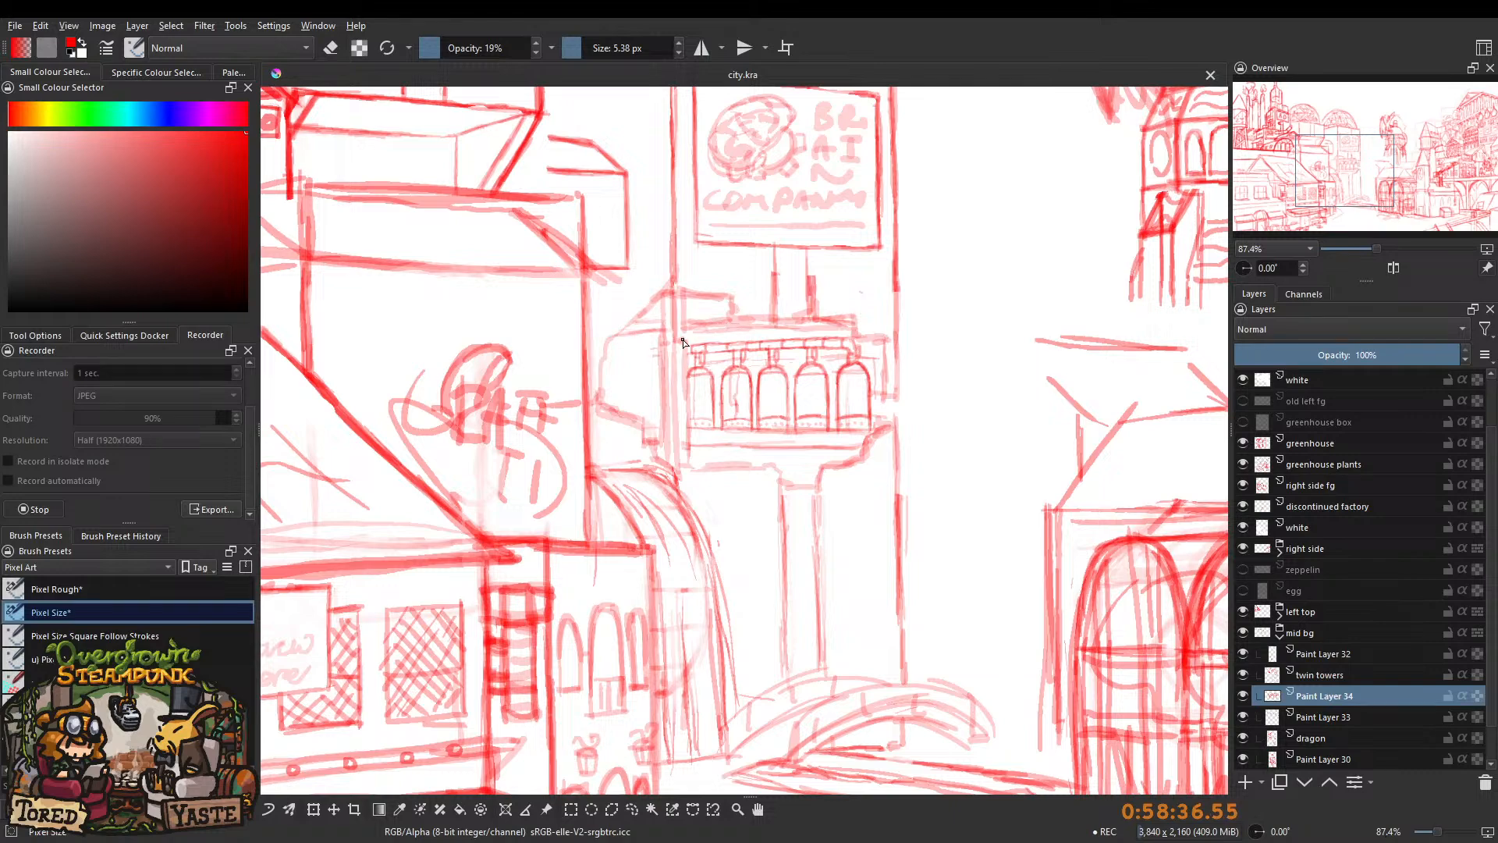
mouse_move(724, 304)
mouse_down()
mouse_move(795, 291)
mouse_move(910, 348)
mouse_move(813, 371)
mouse_move(899, 397)
mouse_up()
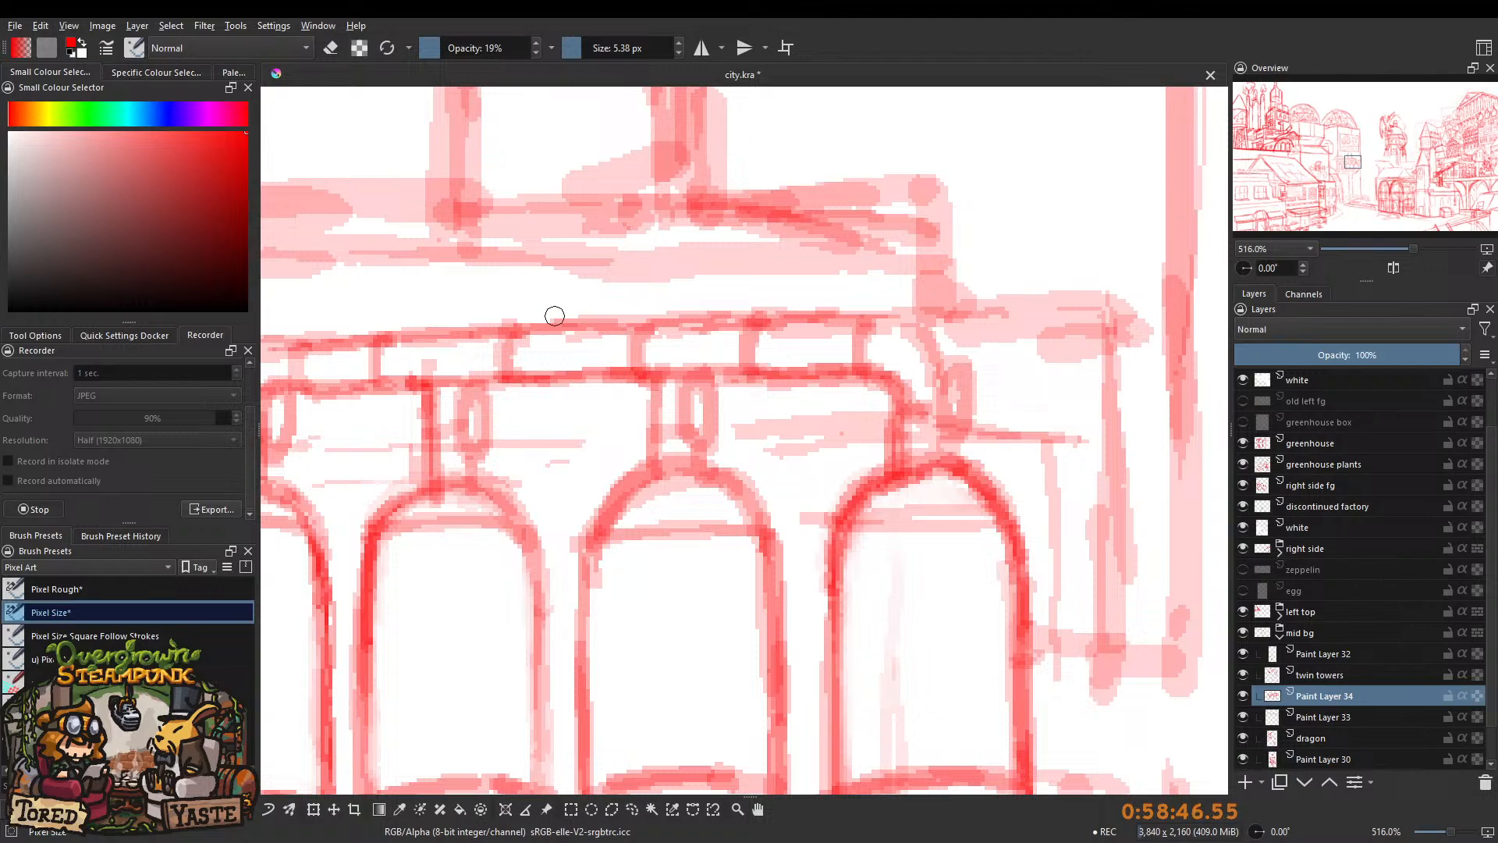
scroll(555, 318, down, 5)
scroll(548, 344, down, 2)
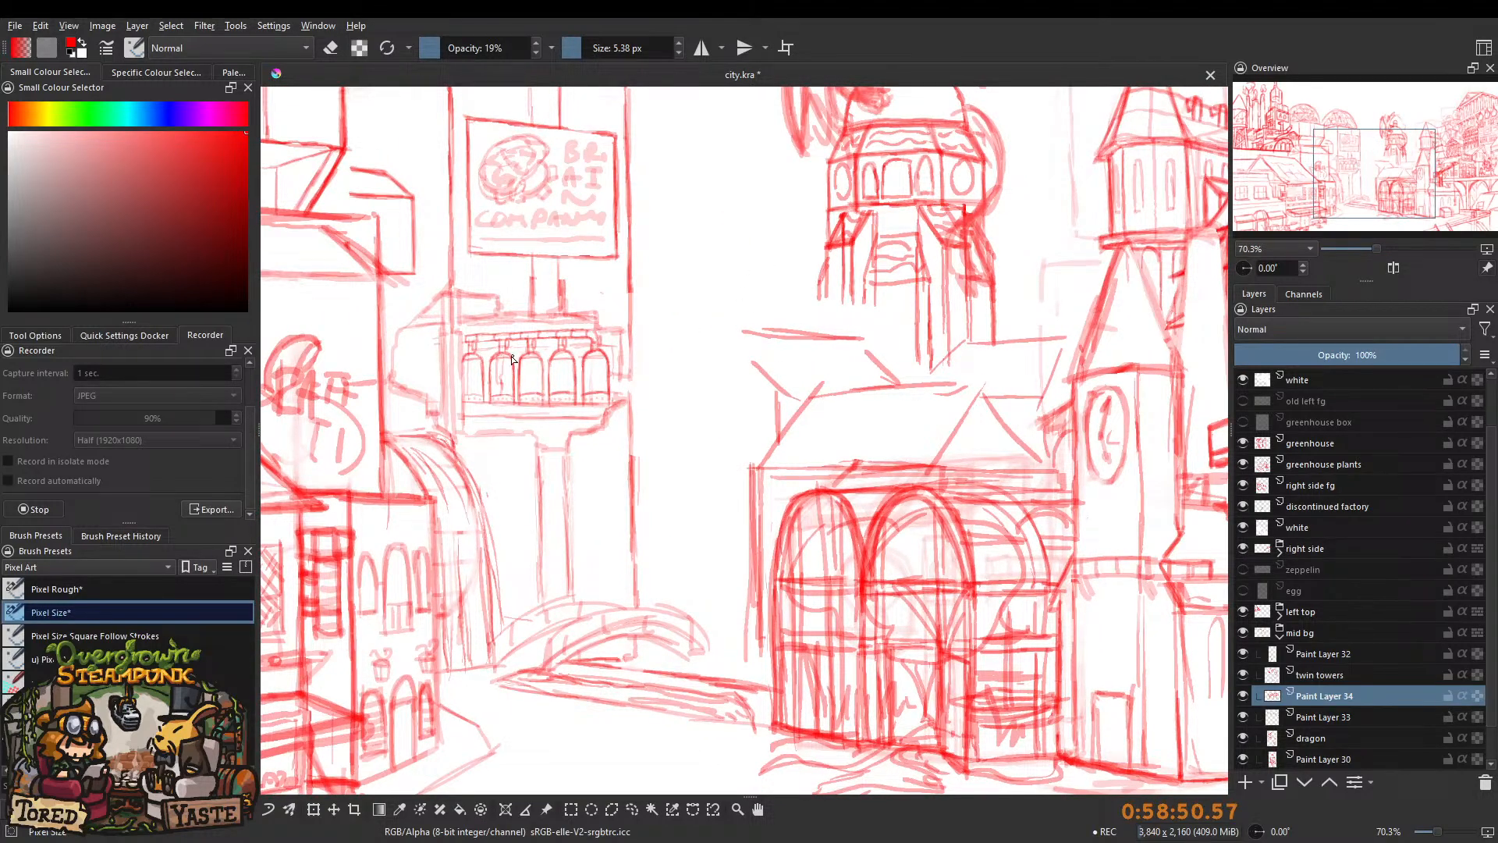
drag(474, 392, 562, 378)
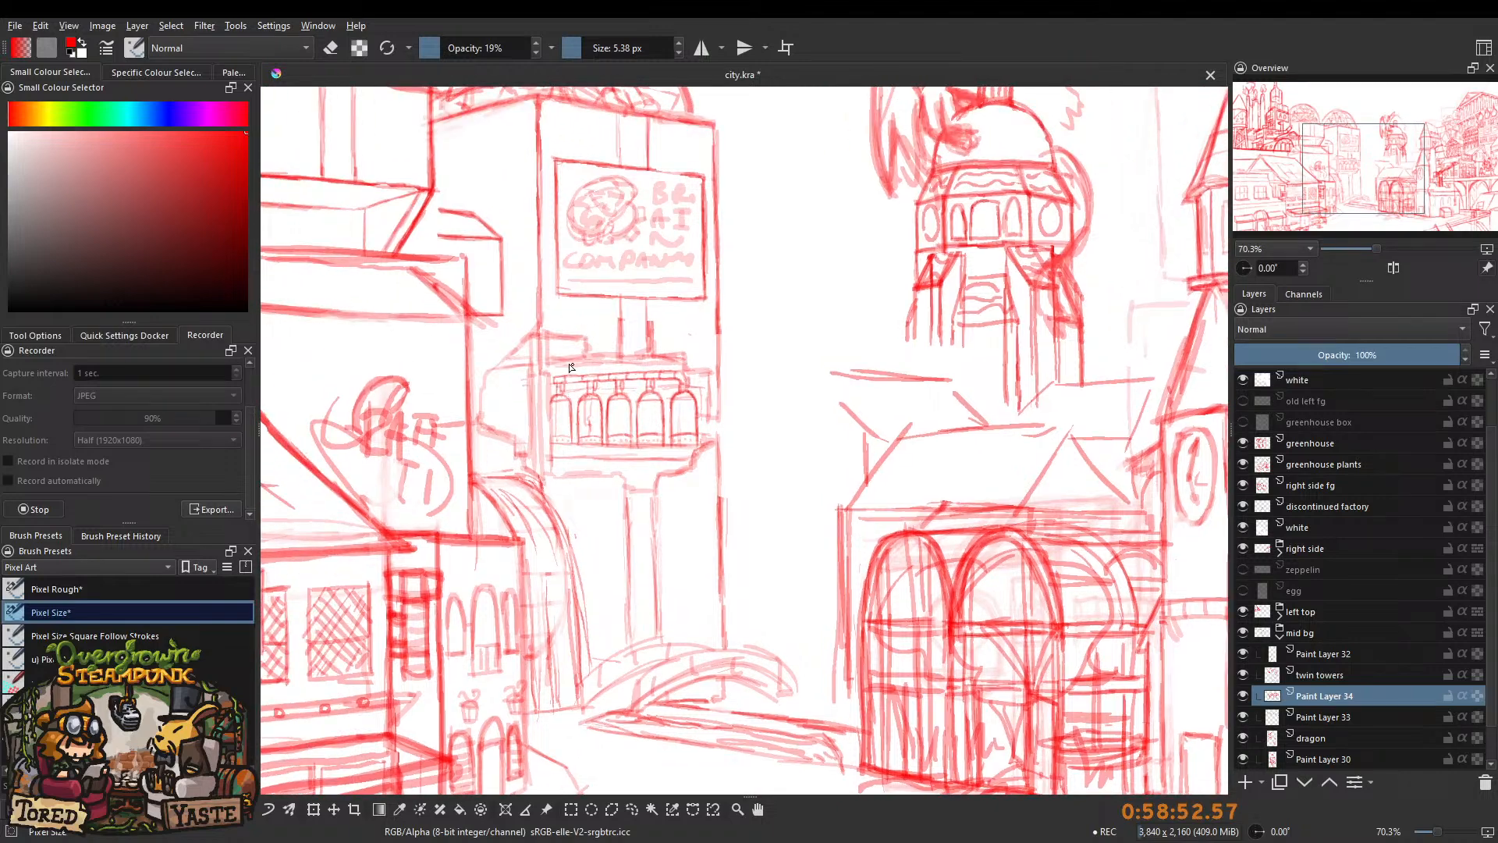
Erase the two short horizontal strokes beside the tower column with an 18.24 px eraser at 100% opacity.
scroll(574, 323, up, 8)
key(e)
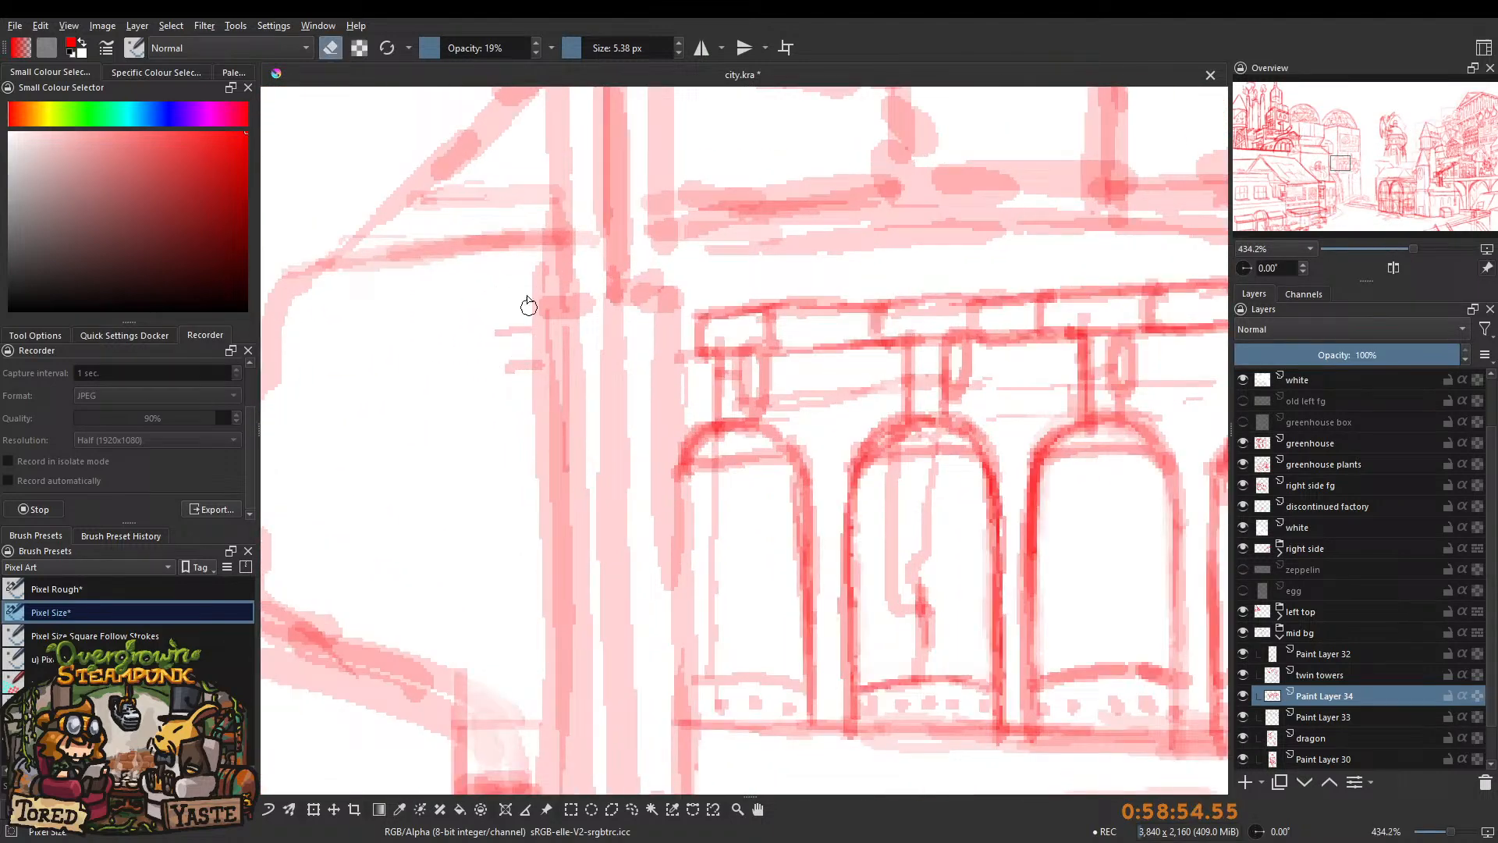
drag(470, 49, 538, 49)
shift+drag(492, 355, 504, 356)
mouse_move(521, 360)
mouse_down()
mouse_move(508, 380)
mouse_move(534, 338)
mouse_up()
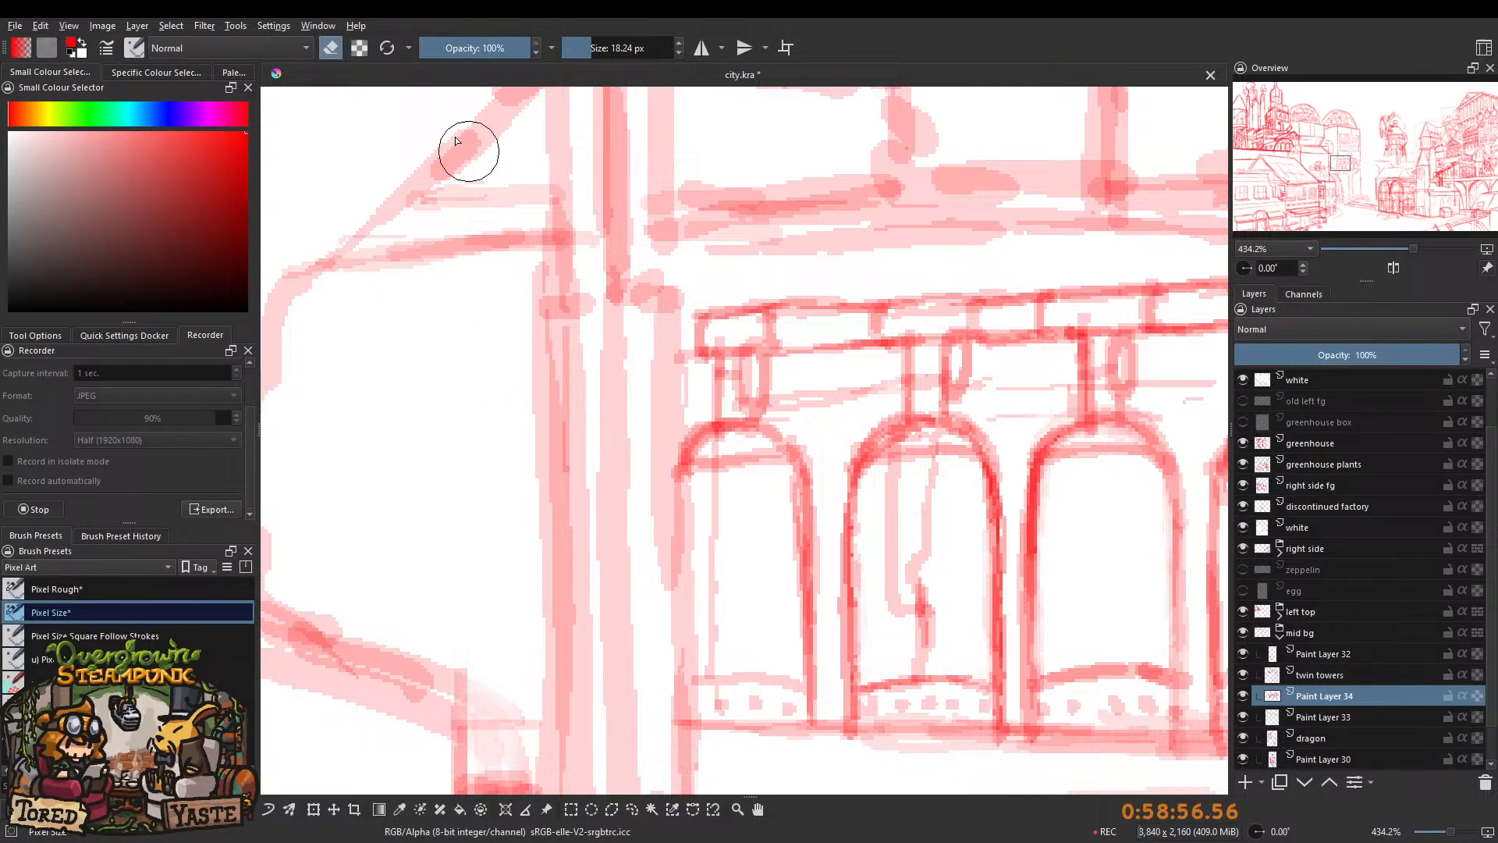
Return to painting mode with the brush at 15% opacity and 2.76 px size.
click(331, 49)
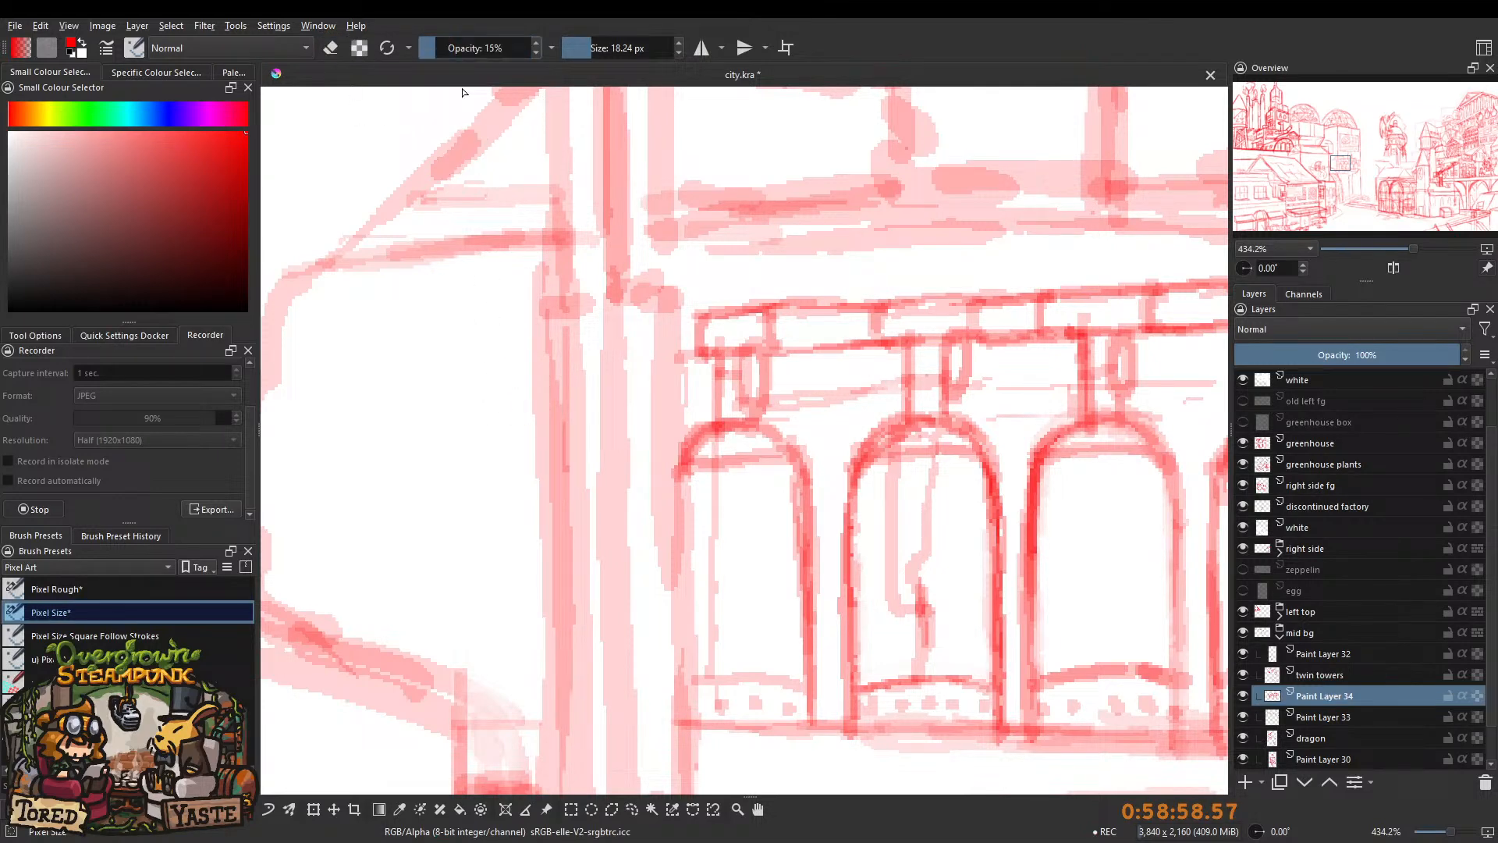
shift+drag(643, 326, 587, 326)
shift+drag(704, 326, 710, 327)
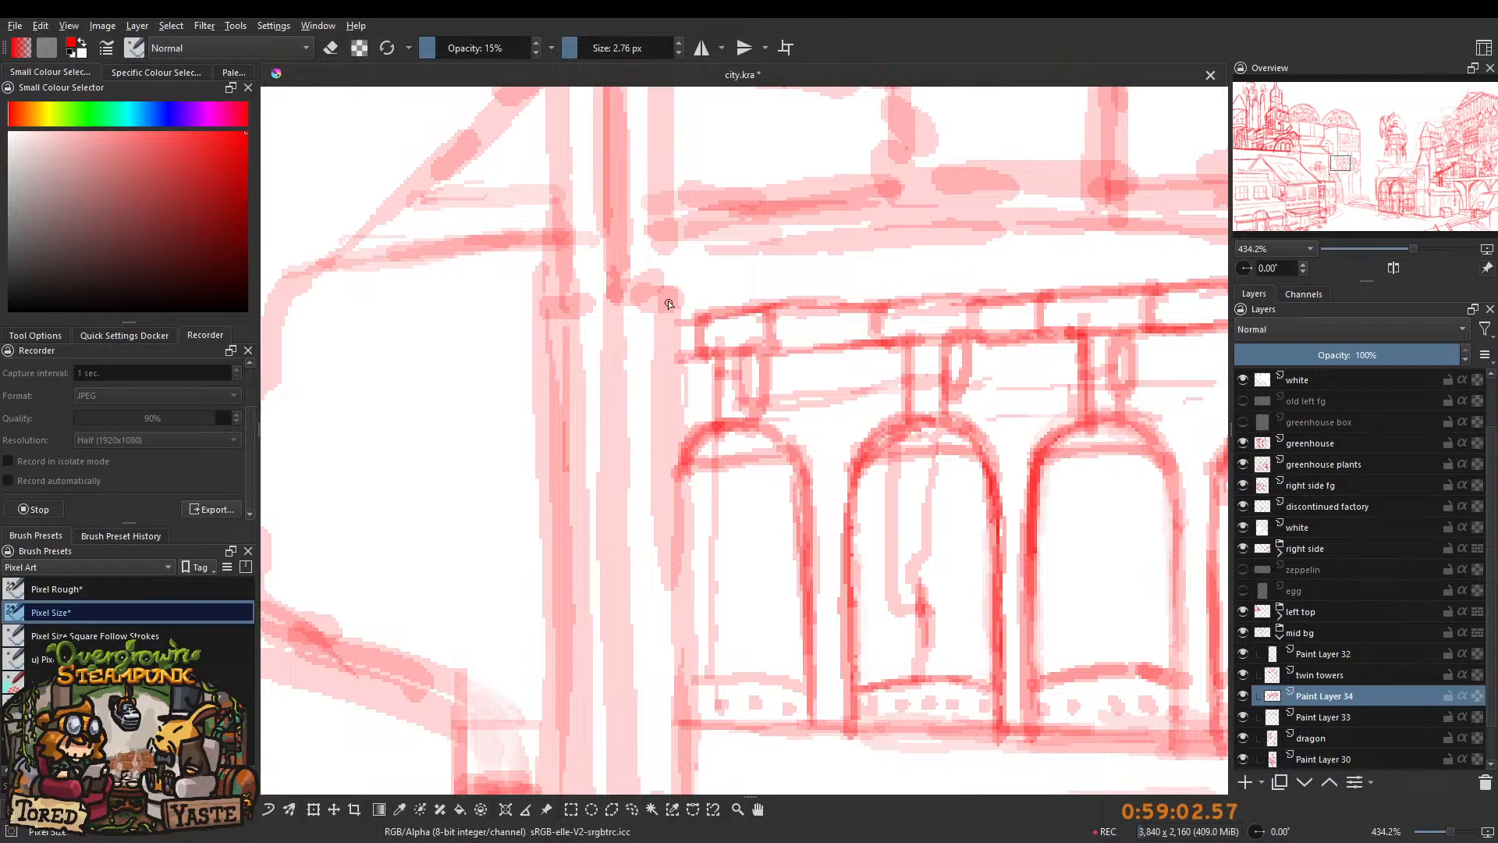
scroll(679, 302, down, 8)
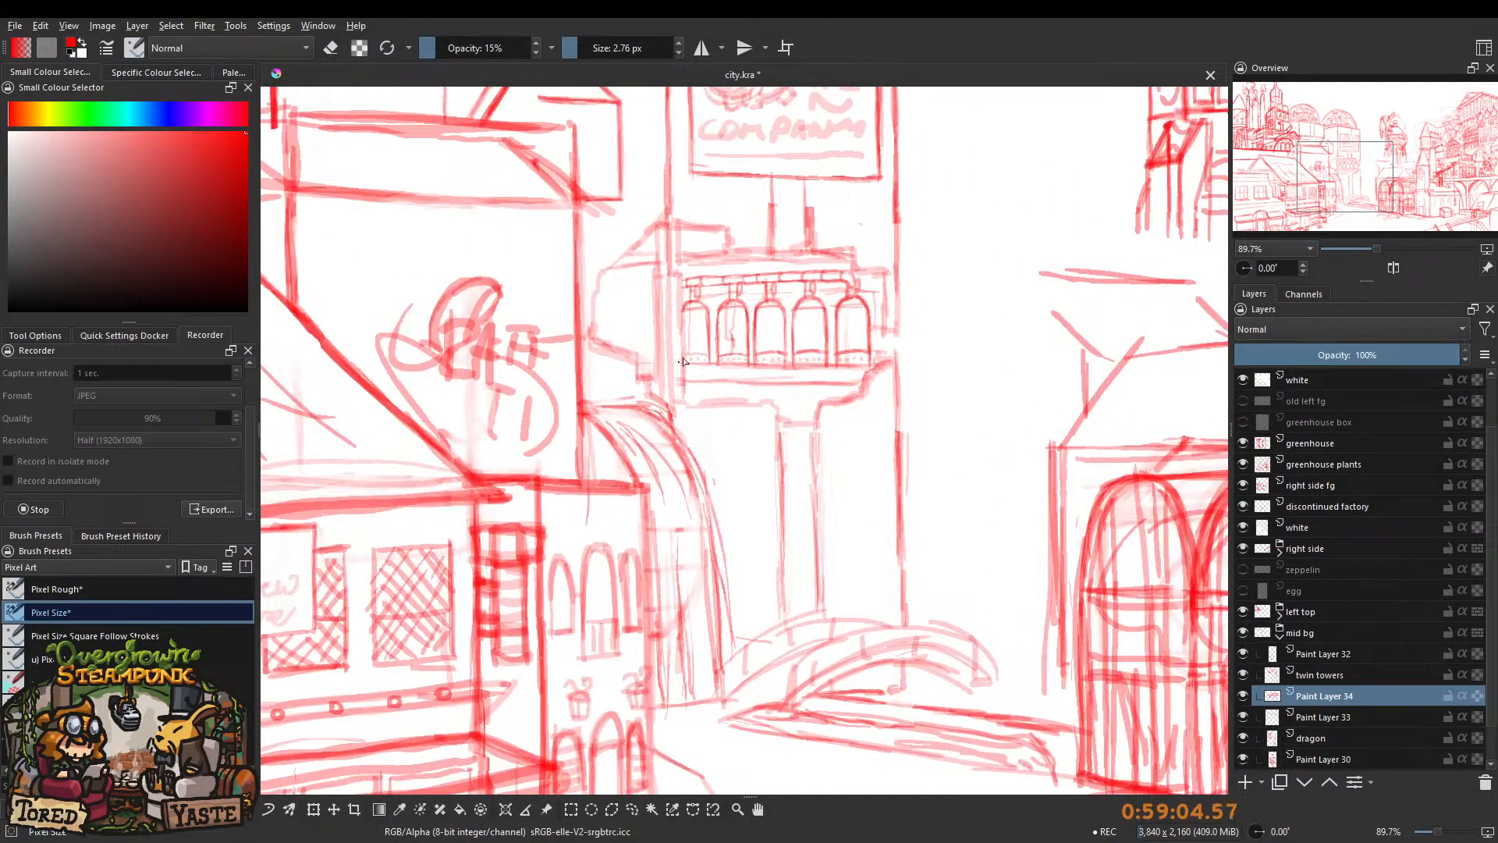
drag(769, 336, 649, 328)
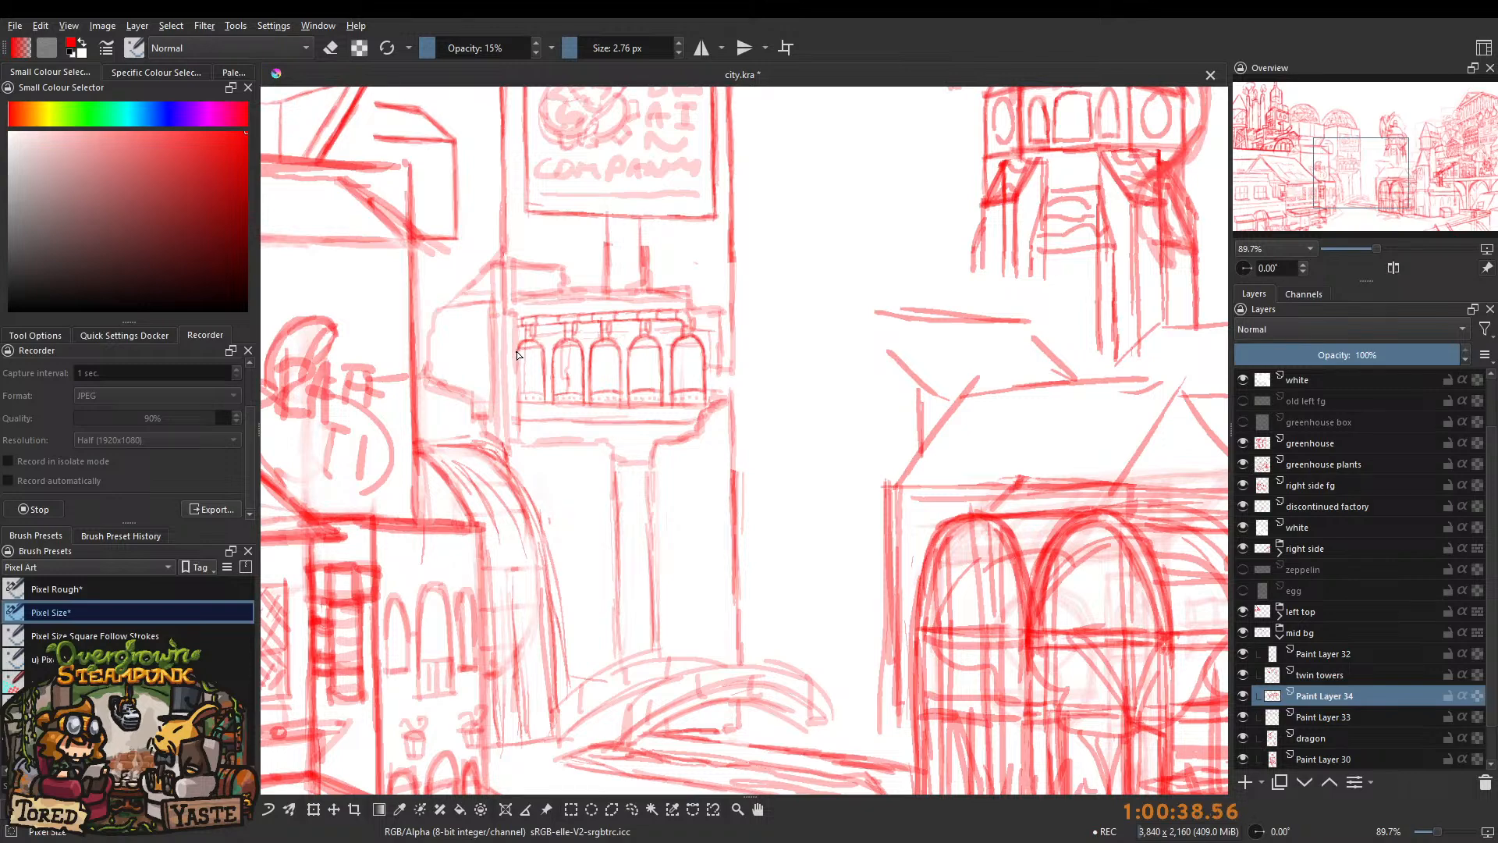
mouse_move(652, 310)
mouse_down()
mouse_move(661, 328)
mouse_move(478, 441)
mouse_move(502, 418)
mouse_move(482, 410)
mouse_up()
drag(531, 335, 557, 353)
mouse_move(442, 394)
mouse_down()
mouse_move(487, 419)
mouse_move(500, 448)
mouse_up()
drag(659, 240, 508, 429)
drag(746, 337, 478, 428)
mouse_move(729, 295)
mouse_down()
mouse_move(625, 315)
mouse_move(636, 287)
mouse_move(648, 381)
mouse_move(614, 383)
mouse_up()
drag(620, 320, 644, 322)
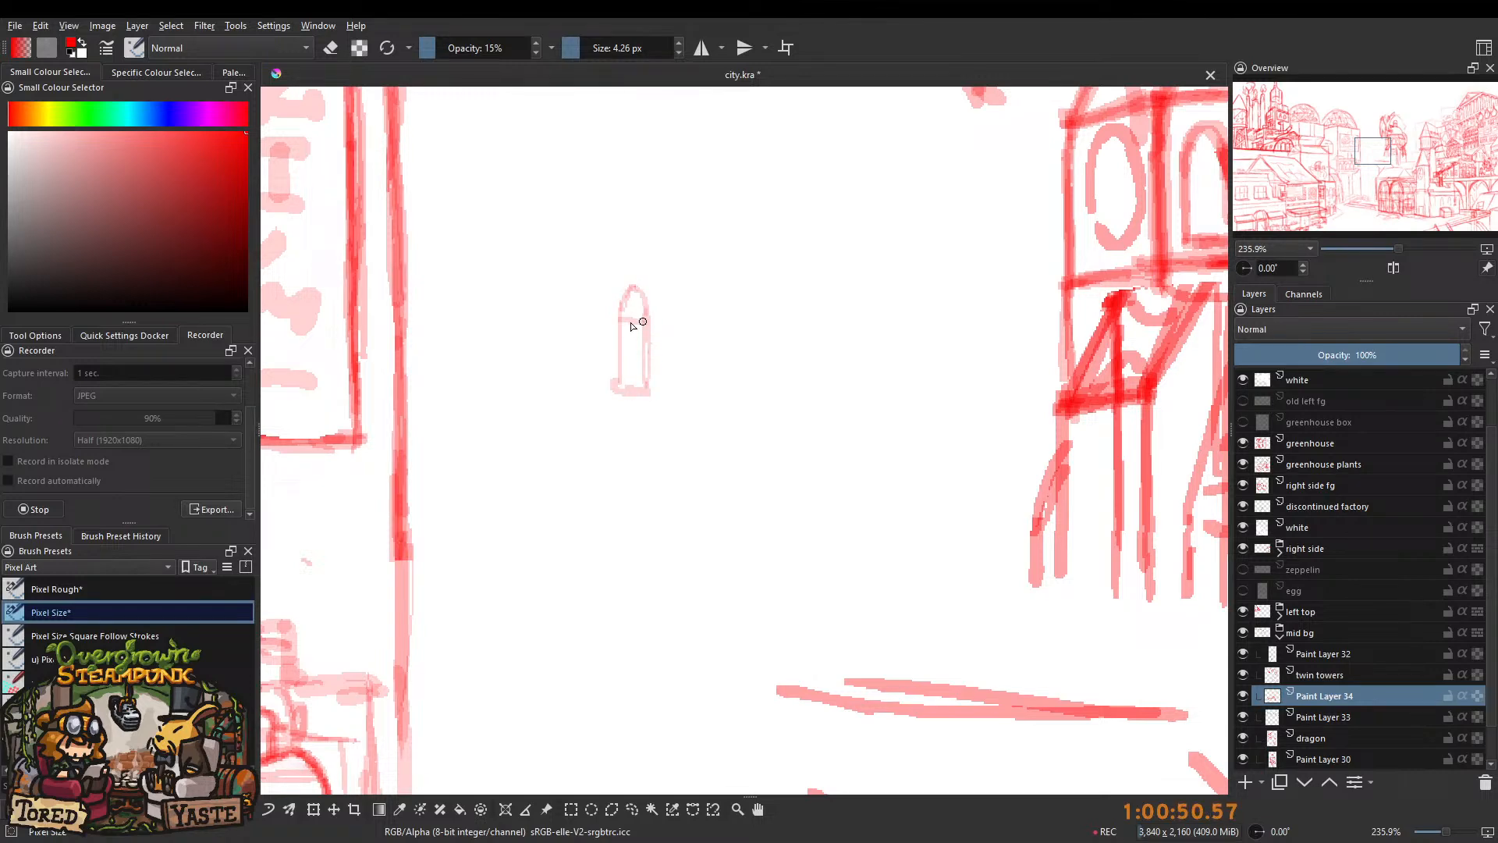
drag(595, 246, 648, 324)
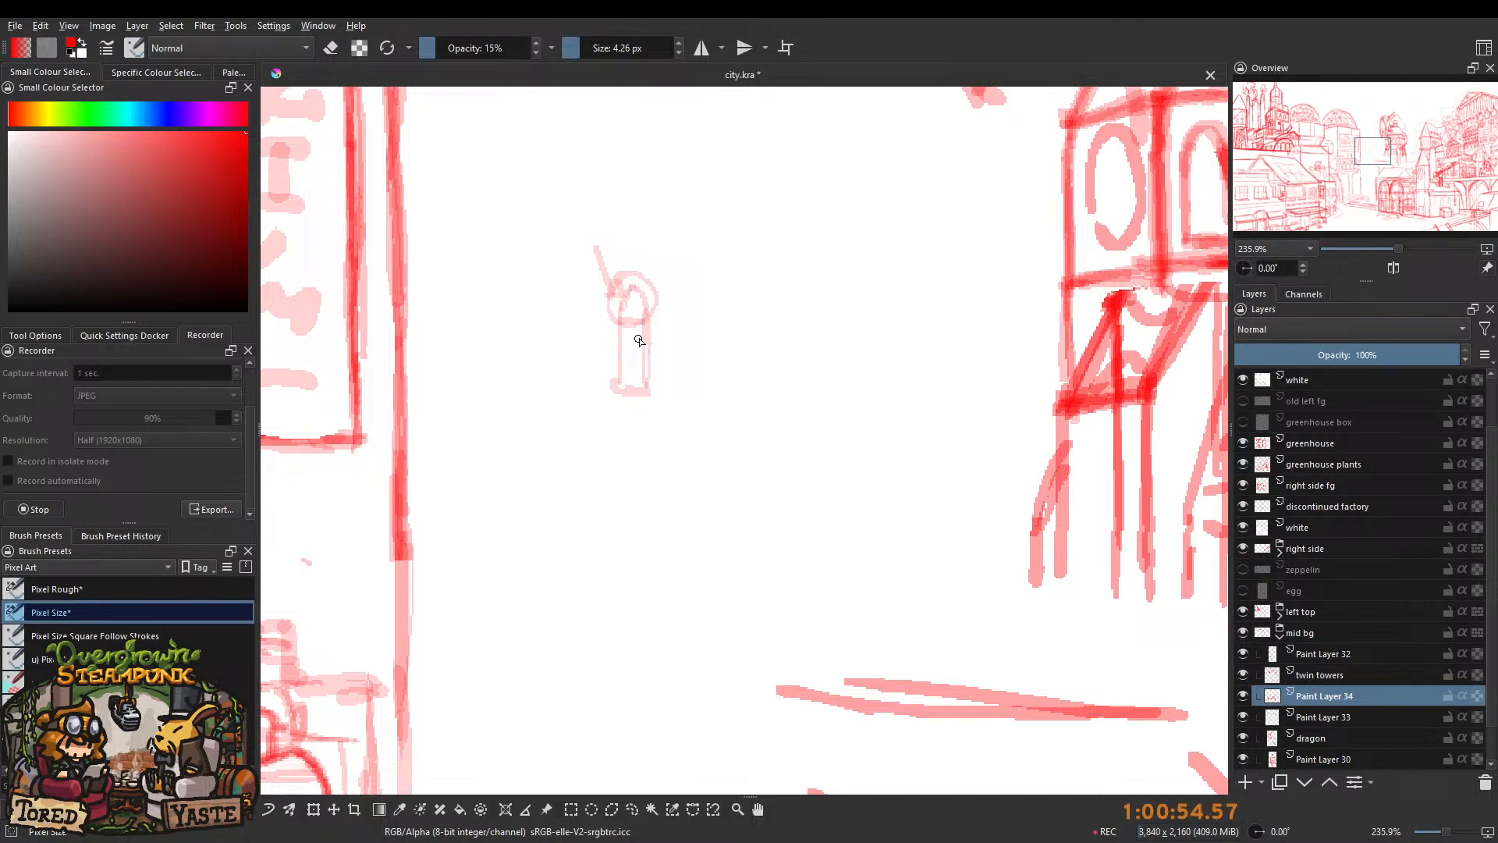
key(ctrl+z)
key(ctrl+z)
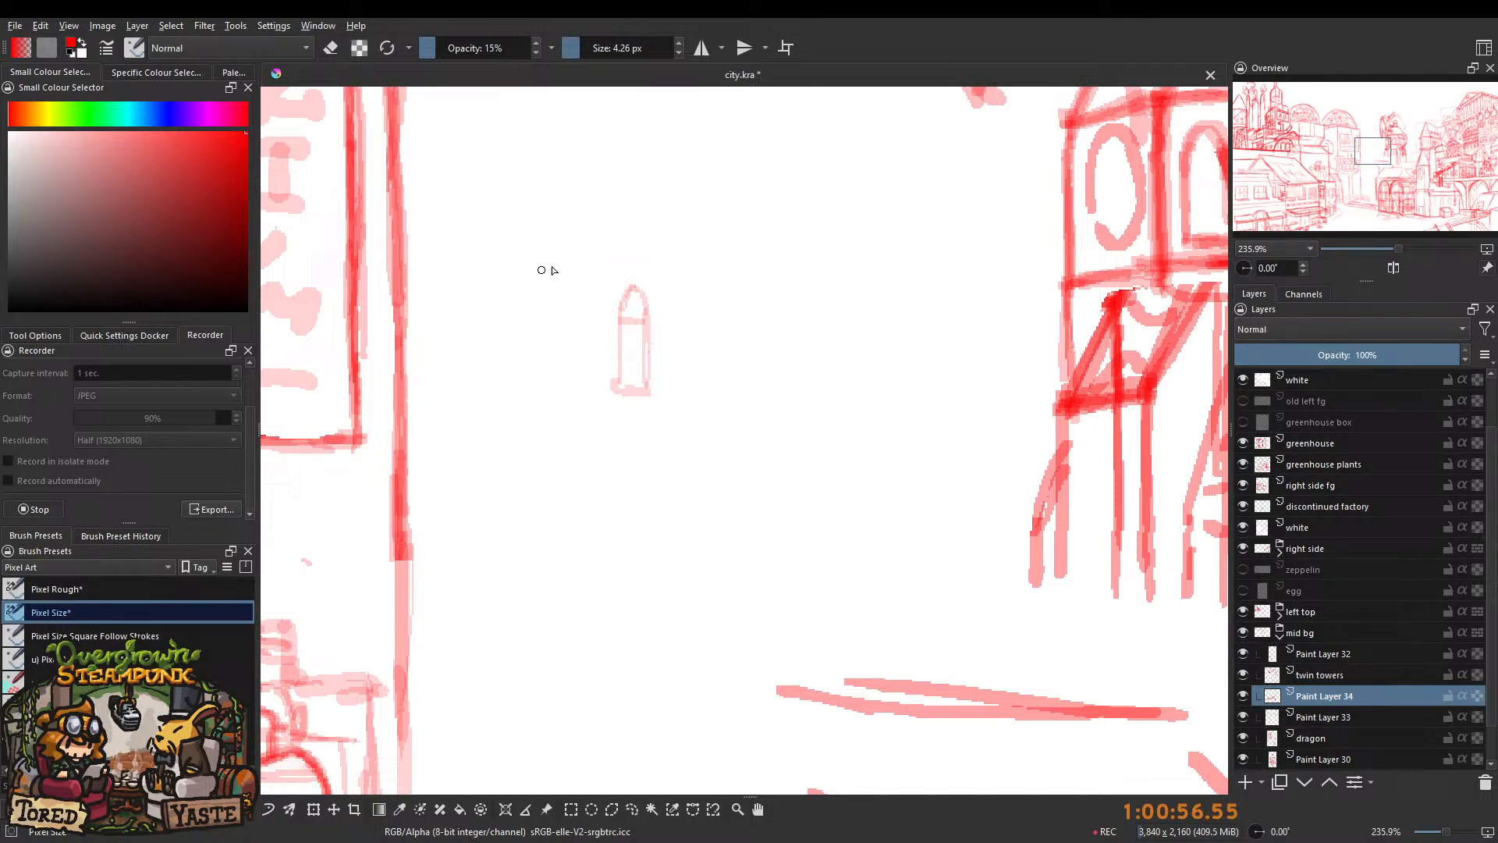
mouse_move(621, 283)
mouse_down()
mouse_move(587, 437)
mouse_move(628, 399)
mouse_move(613, 342)
mouse_move(630, 340)
mouse_move(606, 381)
mouse_up()
scroll(616, 328, up, 3)
mouse_move(575, 565)
mouse_down()
mouse_move(573, 495)
mouse_move(567, 506)
mouse_move(607, 504)
mouse_move(605, 522)
mouse_move(580, 500)
mouse_move(538, 508)
mouse_move(559, 476)
mouse_up()
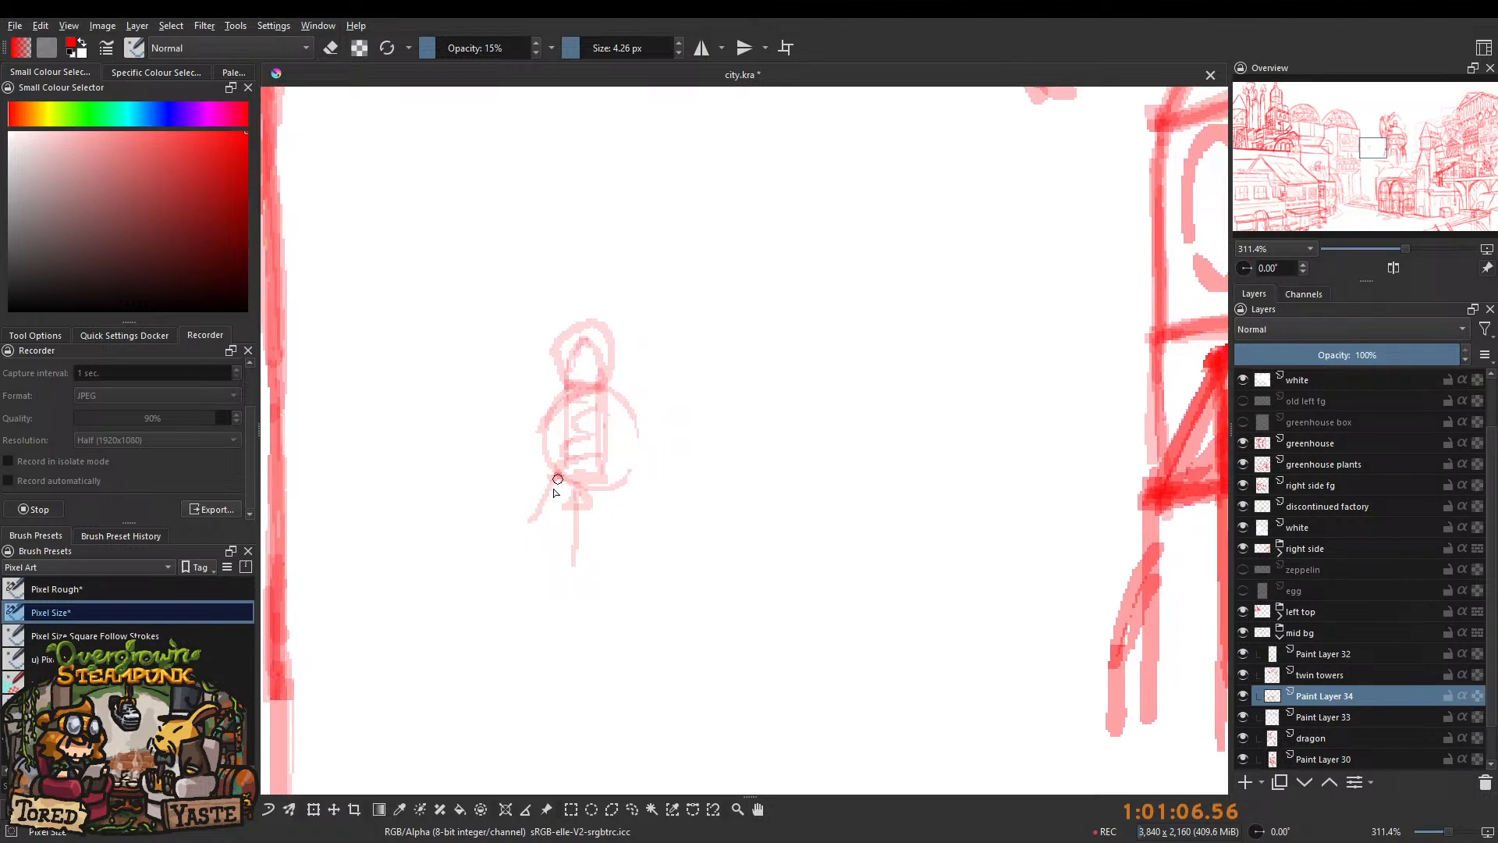
mouse_move(589, 406)
mouse_down()
mouse_move(539, 446)
mouse_move(560, 496)
mouse_up()
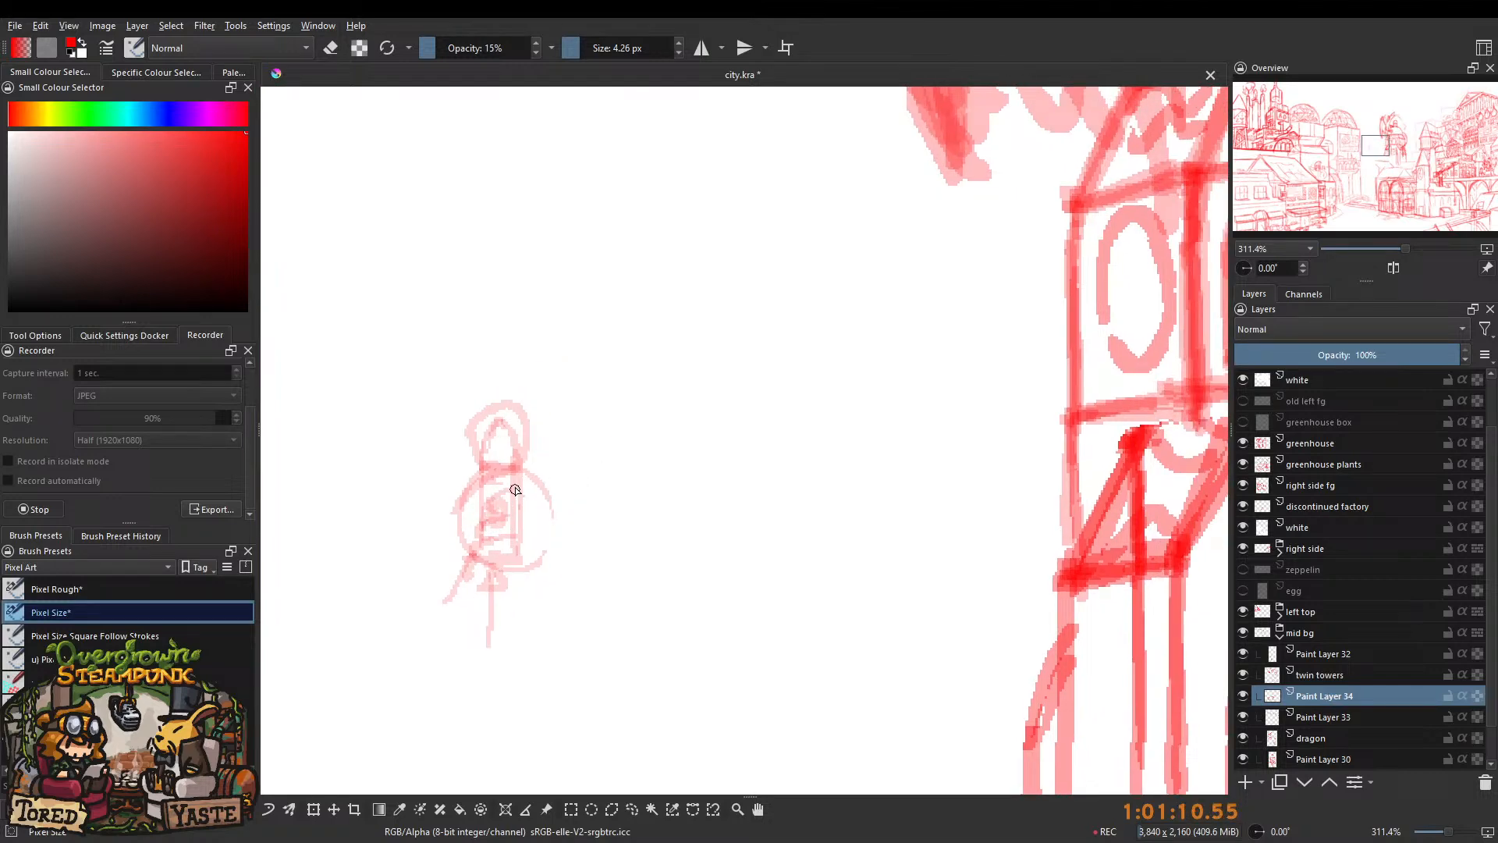
drag(505, 429, 518, 499)
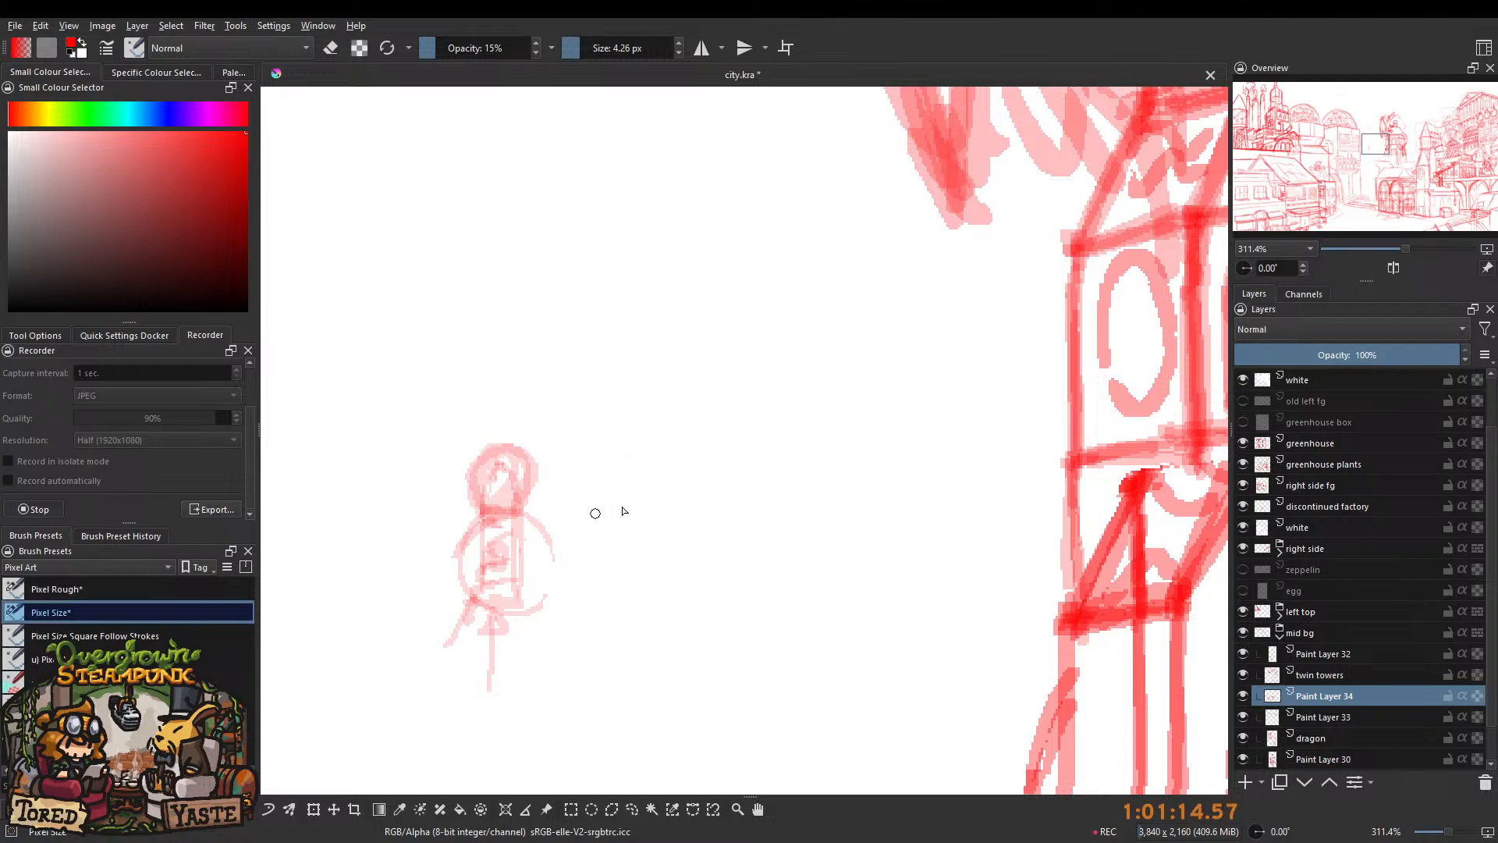
key(ctrl+z)
key(ctrl+z)
key(ctrl+z)
key(ctrl+z)
key(ctrl+z)
key(ctrl+z)
key(ctrl+z)
key(ctrl+z)
key(ctrl+z)
key(ctrl+z)
key(ctrl+z)
key(ctrl+z)
key(ctrl+z)
key(ctrl+z)
key(ctrl+z)
key(ctrl+z)
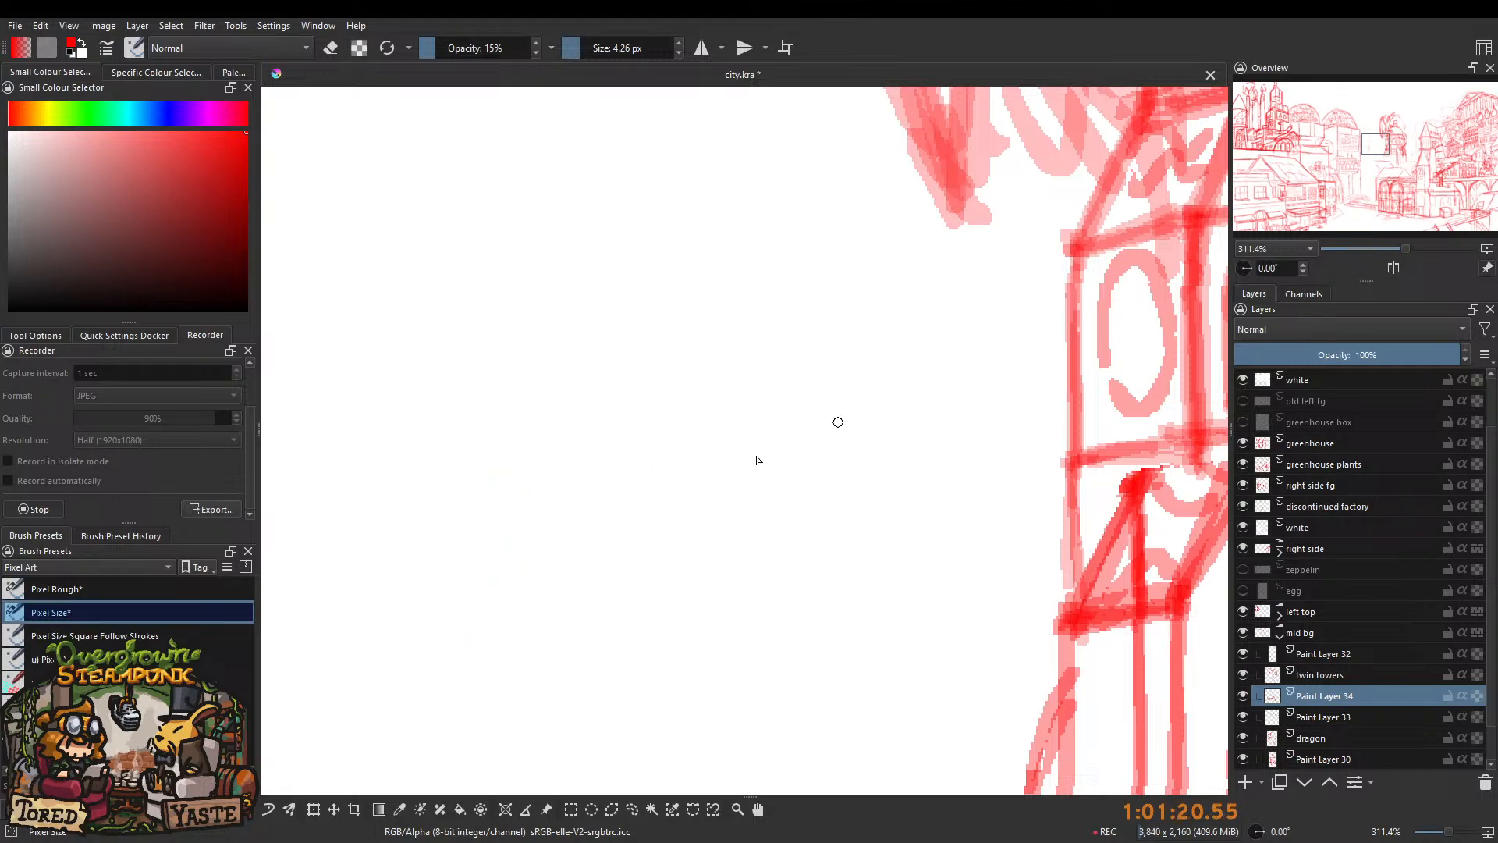
Set the brush size to 7.83 px and toggle Paint Layer 34 and twin towers to check which holds the column lines.
scroll(550, 368, down, 5)
drag(357, 528, 533, 445)
scroll(534, 444, up, 2)
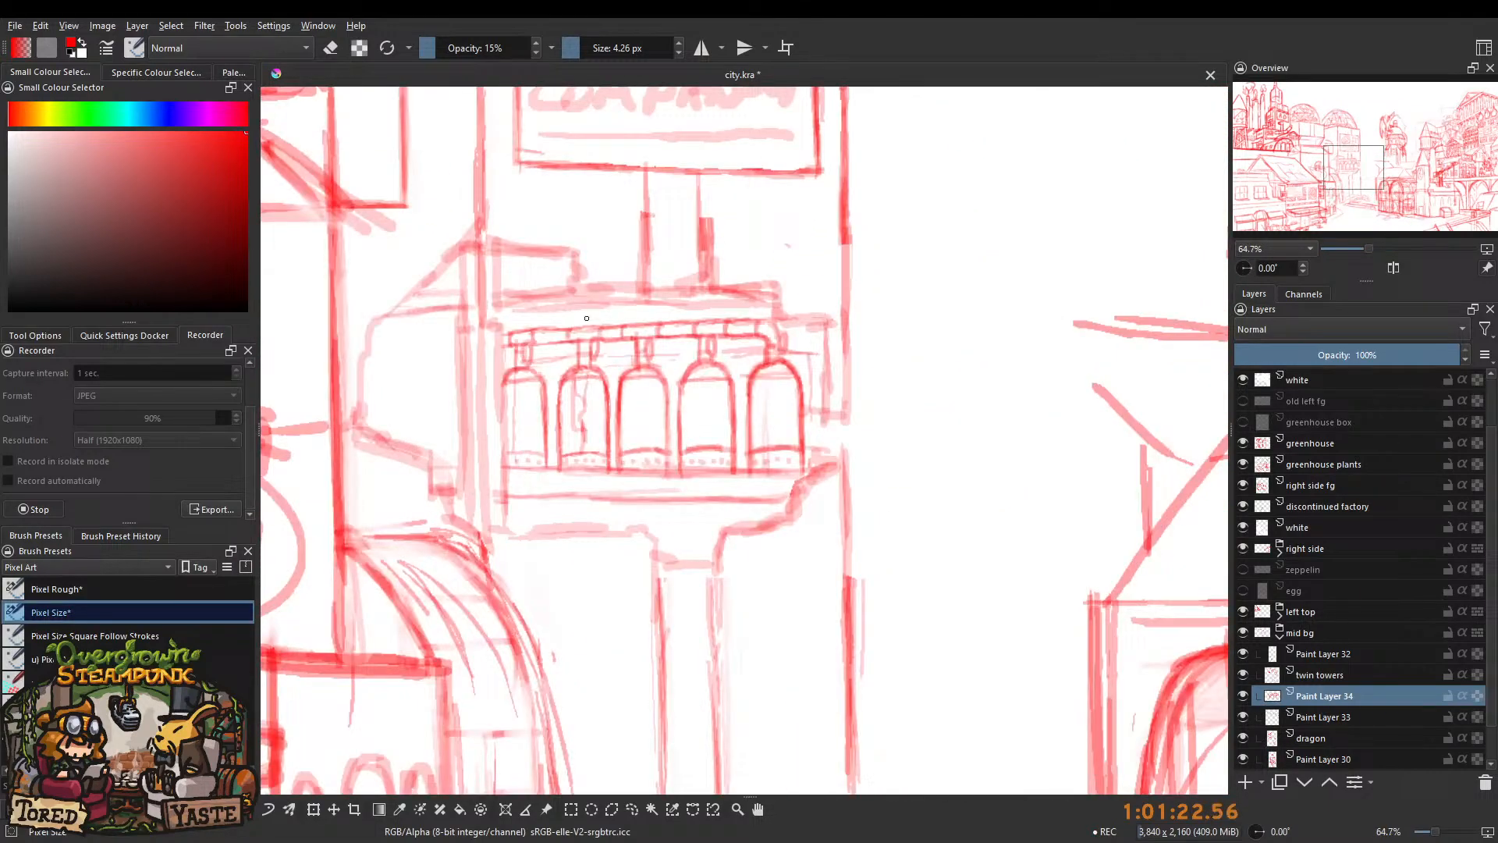
scroll(582, 310, up, 3)
mouse_move(547, 343)
shift+mouse_down()
mouse_move(575, 341)
mouse_move(538, 403)
shift+mouse_up()
mouse_move(544, 518)
mouse_down()
mouse_move(540, 350)
mouse_move(538, 529)
mouse_move(544, 406)
mouse_up()
mouse_move(537, 348)
ctrl+mouse_down()
mouse_move(520, 478)
mouse_move(538, 348)
ctrl+mouse_up()
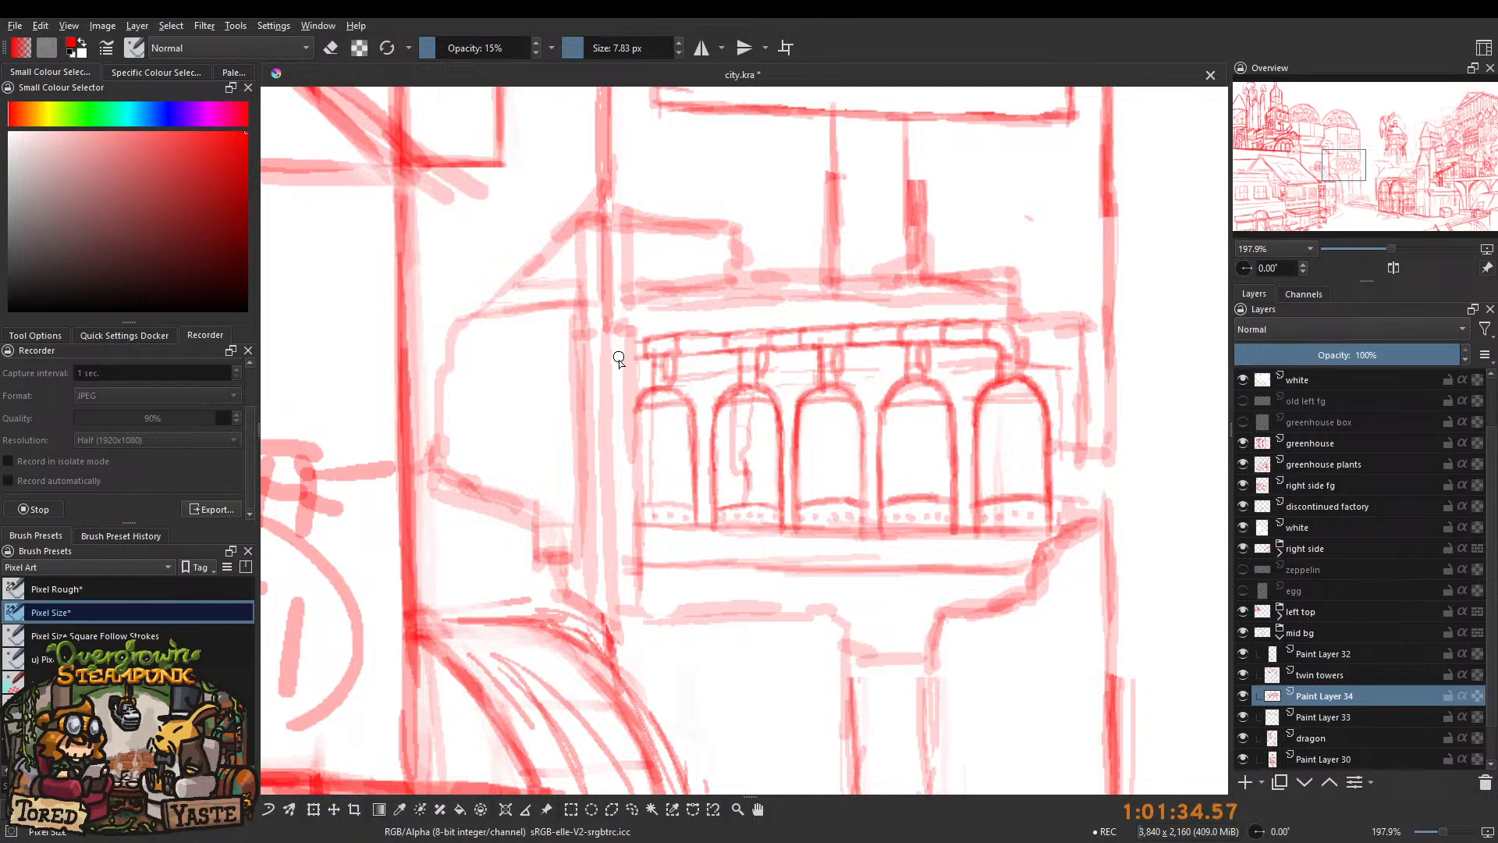
mouse_move(591, 382)
ctrl+mouse_down()
mouse_move(575, 485)
mouse_move(583, 398)
ctrl+mouse_up()
click(1242, 695)
click(1242, 695)
click(1244, 674)
click(1244, 674)
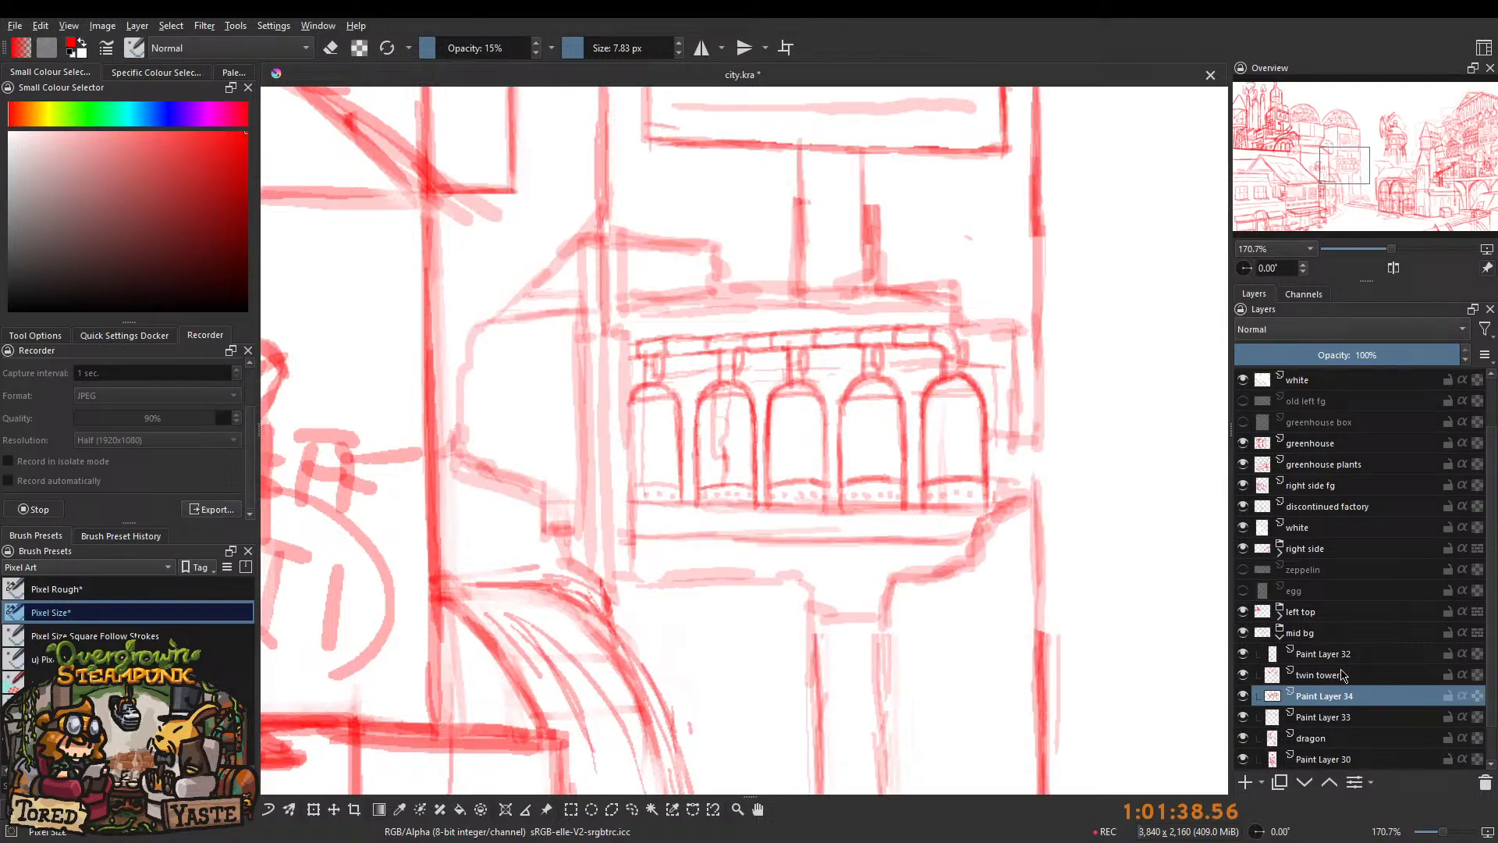
Erase the overlapping vertical tower lines around the arch row on the twin towers layer with an 11.38 px eraser at 100% opacity.
click(1334, 676)
key(e)
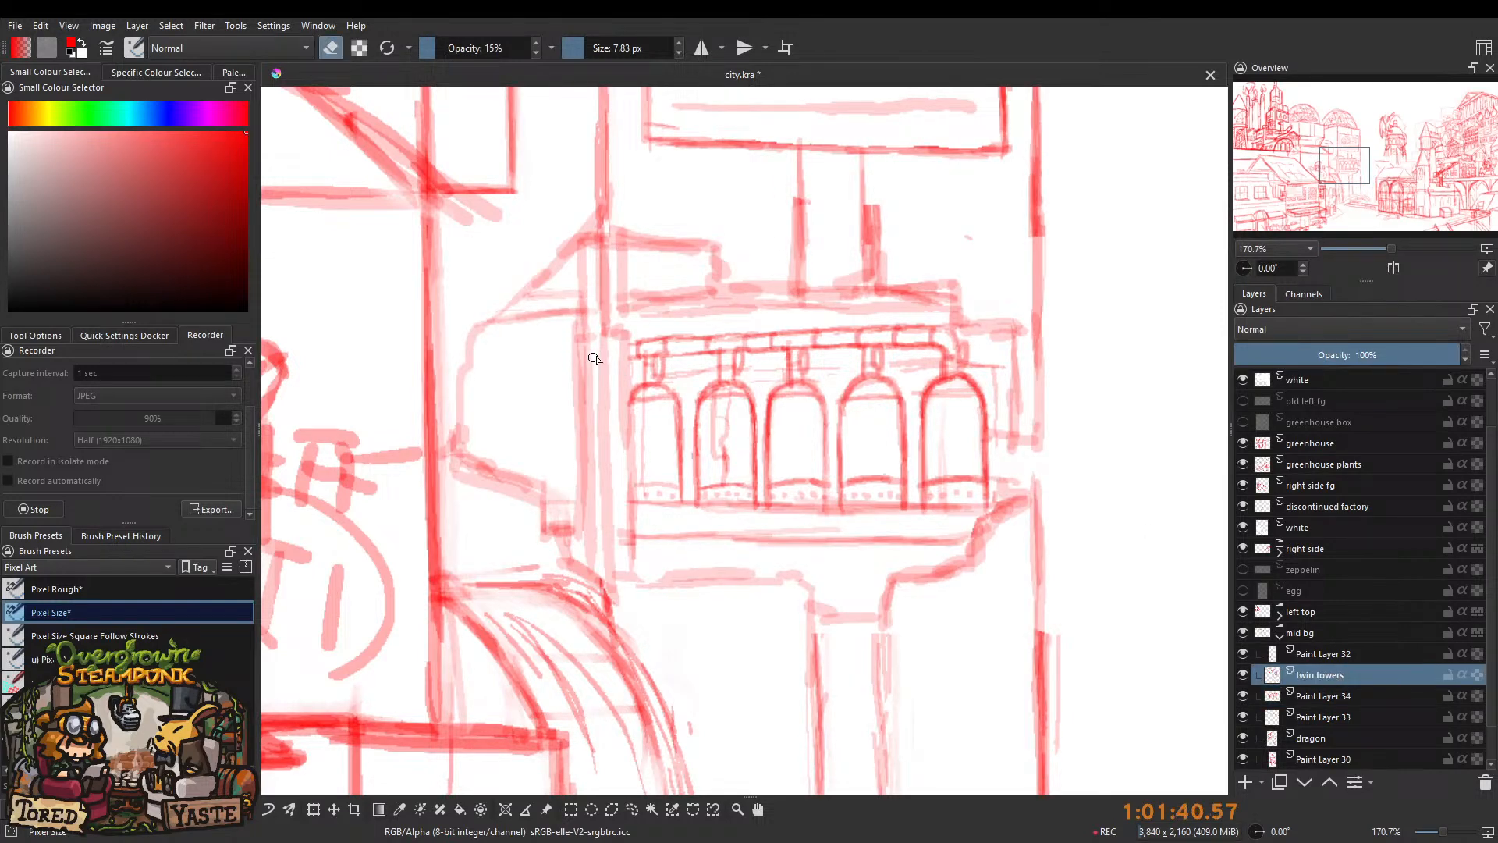
click(1242, 676)
click(1243, 676)
click(482, 48)
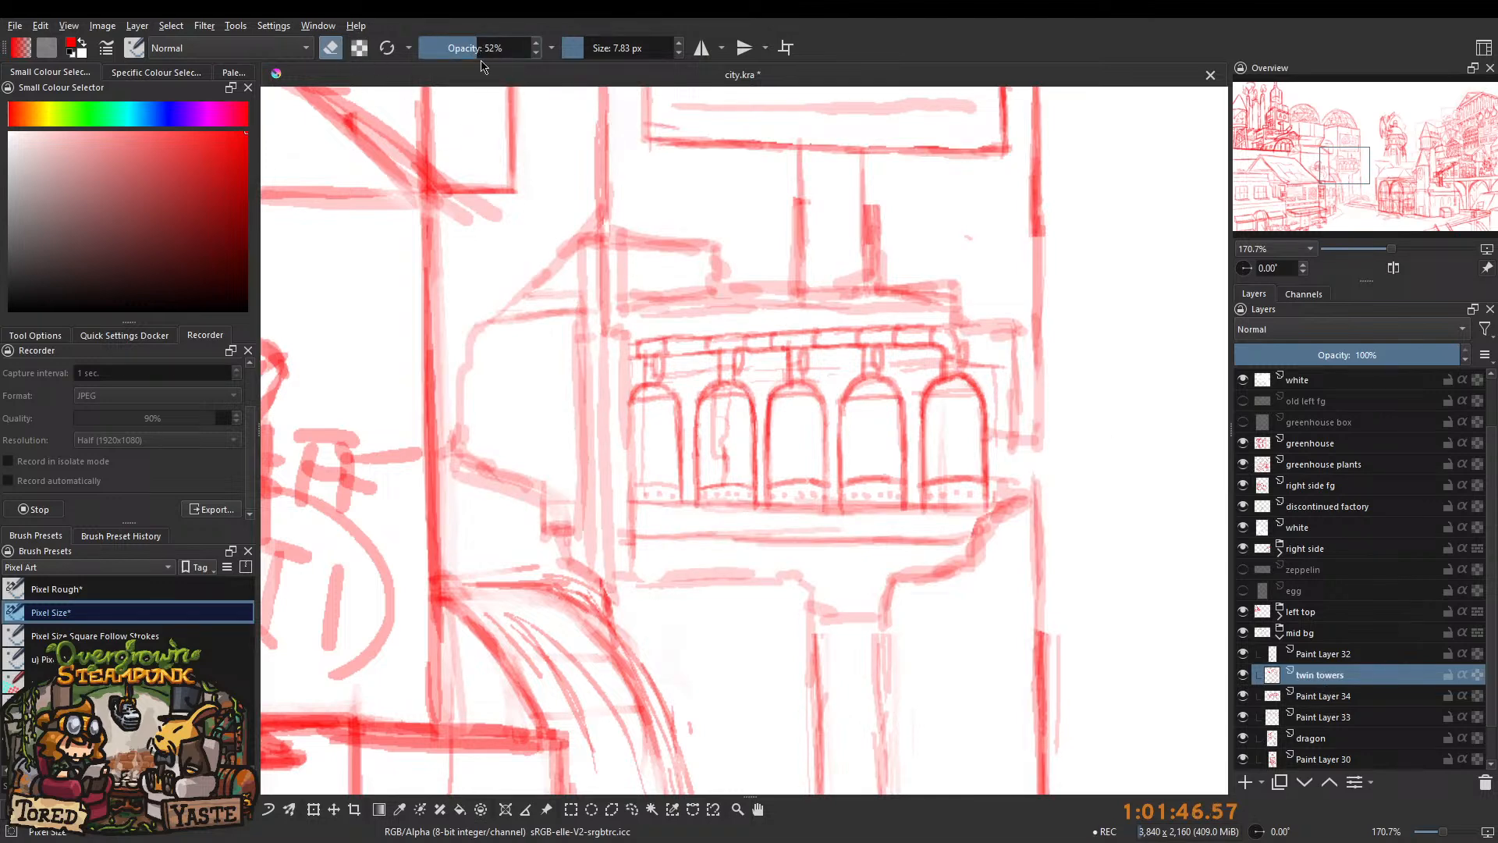
click(528, 47)
mouse_move(624, 290)
mouse_down()
mouse_move(592, 351)
mouse_move(594, 334)
mouse_move(601, 572)
mouse_up()
drag(571, 331, 575, 523)
mouse_move(622, 353)
mouse_down()
mouse_move(618, 376)
mouse_move(615, 272)
mouse_move(616, 289)
mouse_move(595, 246)
mouse_move(589, 264)
mouse_up()
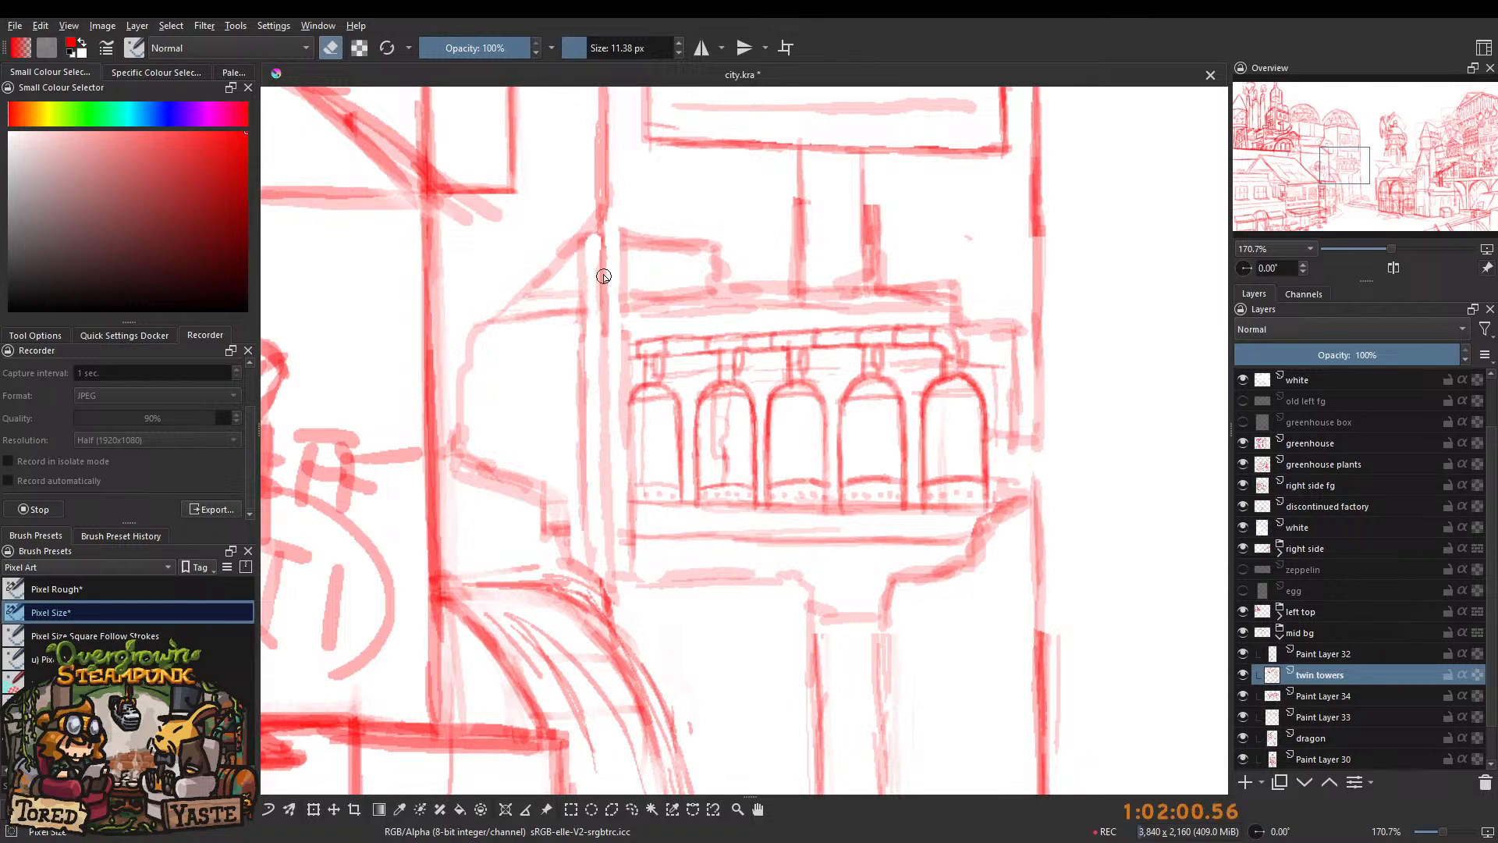
Switch back to painting at 28% opacity and redraw the upper part of the vertical line left of the arch row.
click(330, 48)
click(450, 52)
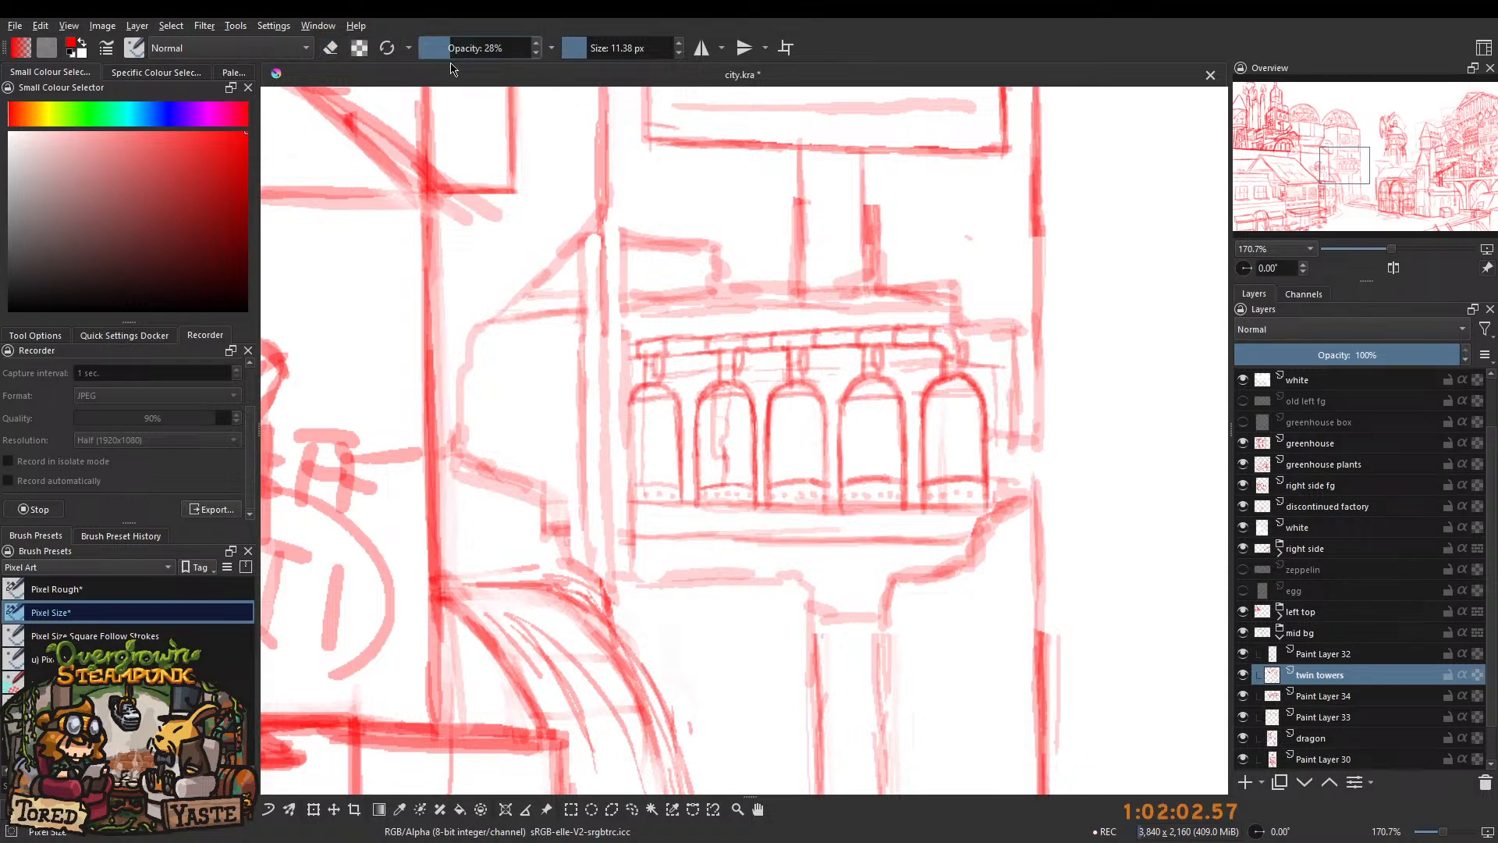
scroll(558, 324, down, 1)
scroll(585, 343, up, 2)
scroll(582, 367, up, 1)
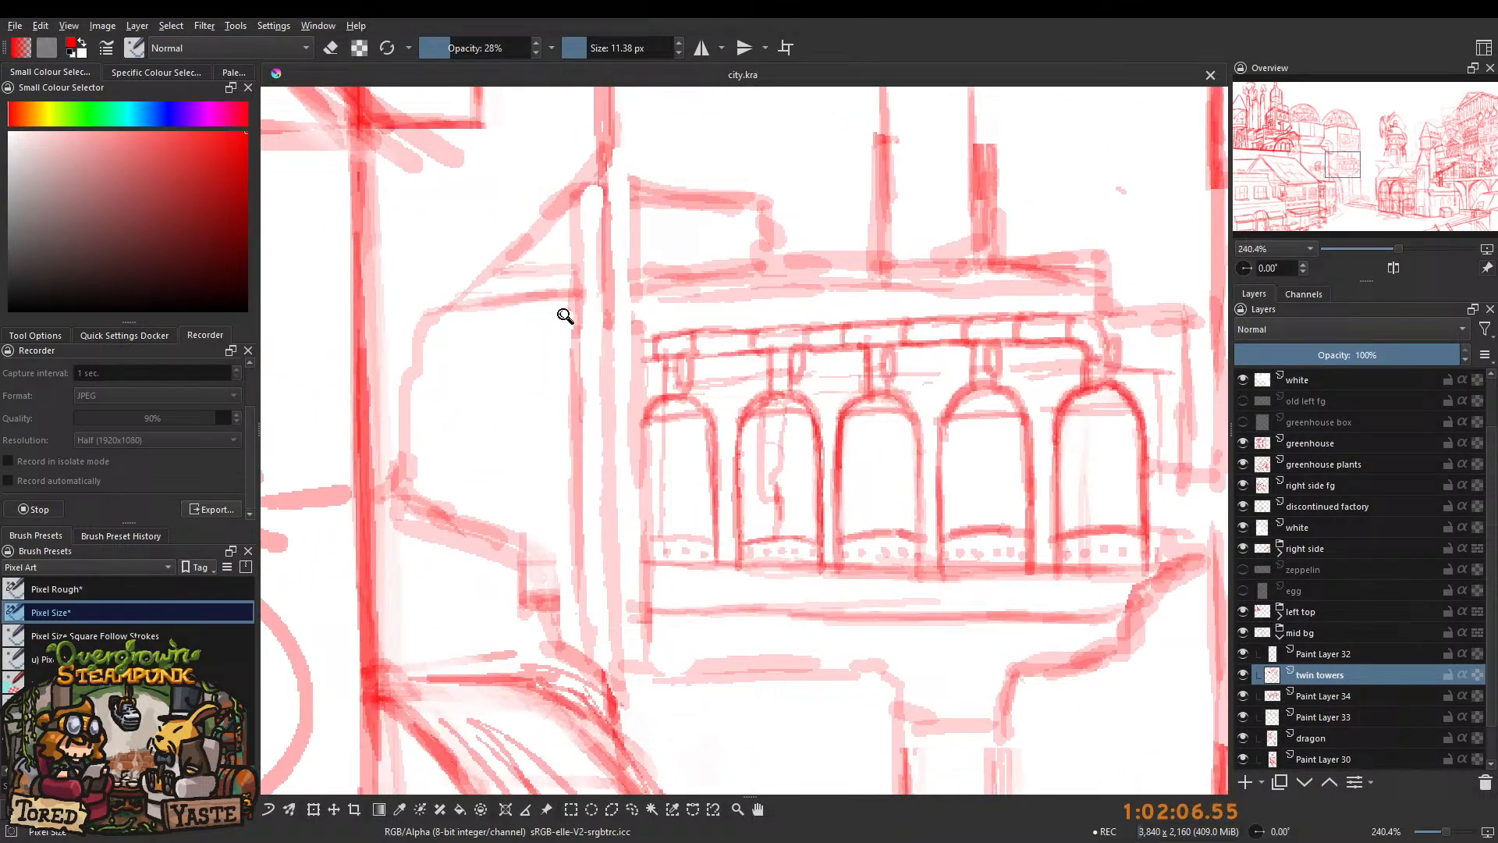
scroll(566, 351, up, 1)
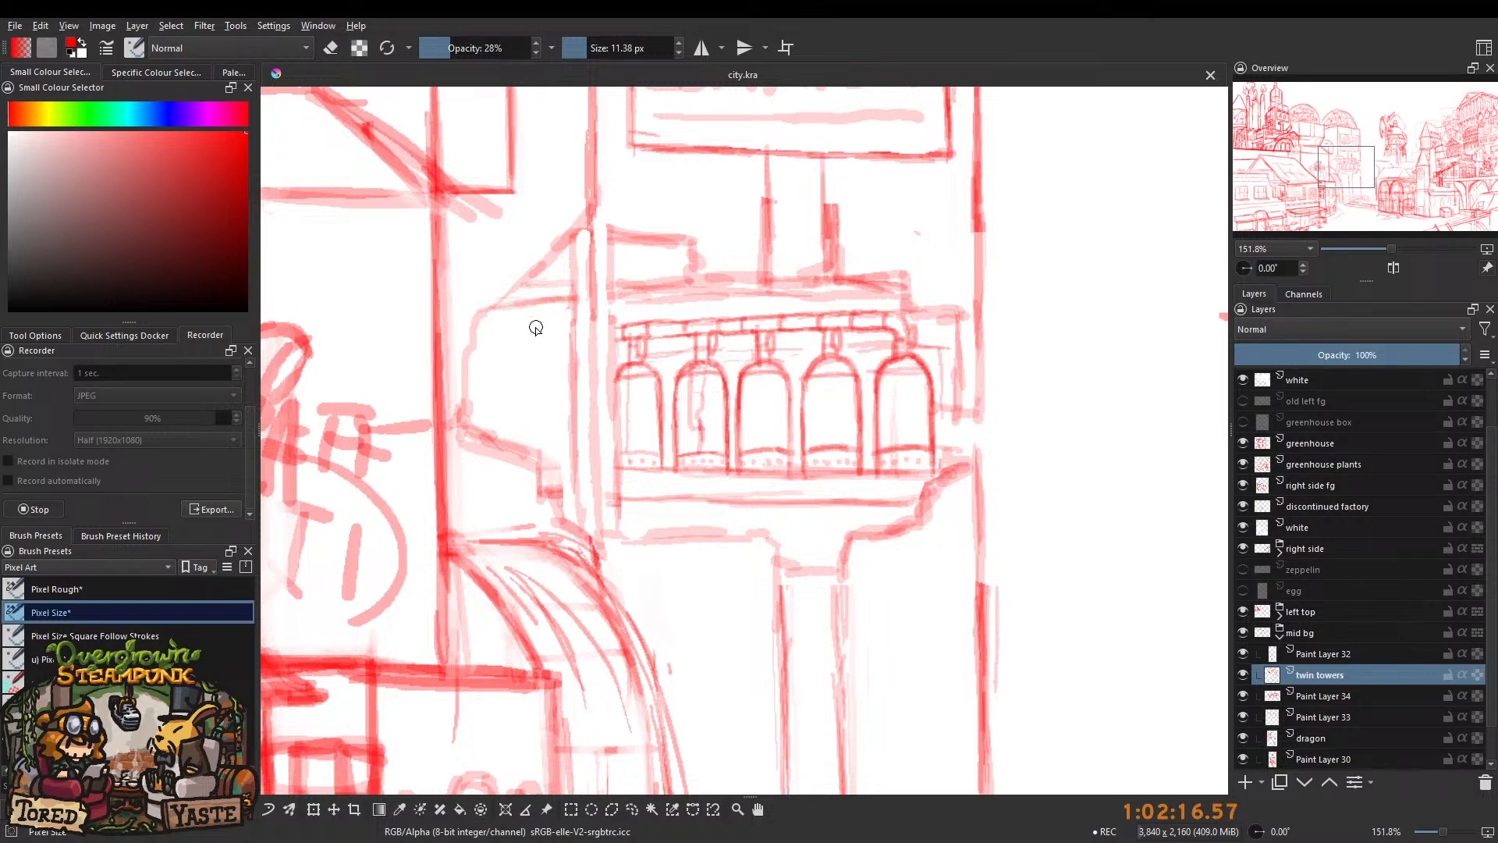
drag(565, 318, 525, 391)
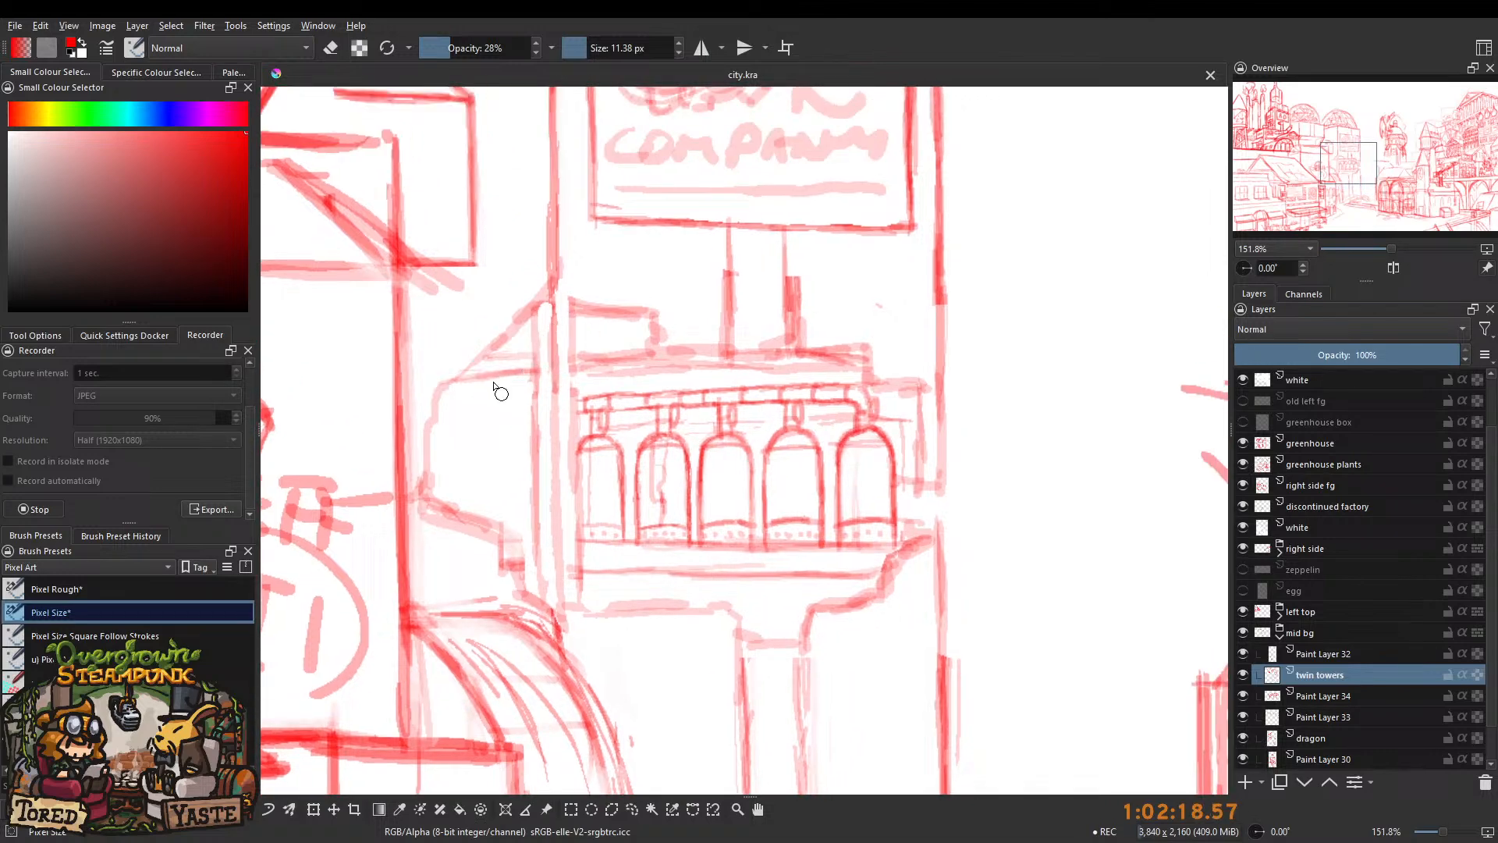
scroll(528, 267, up, 1)
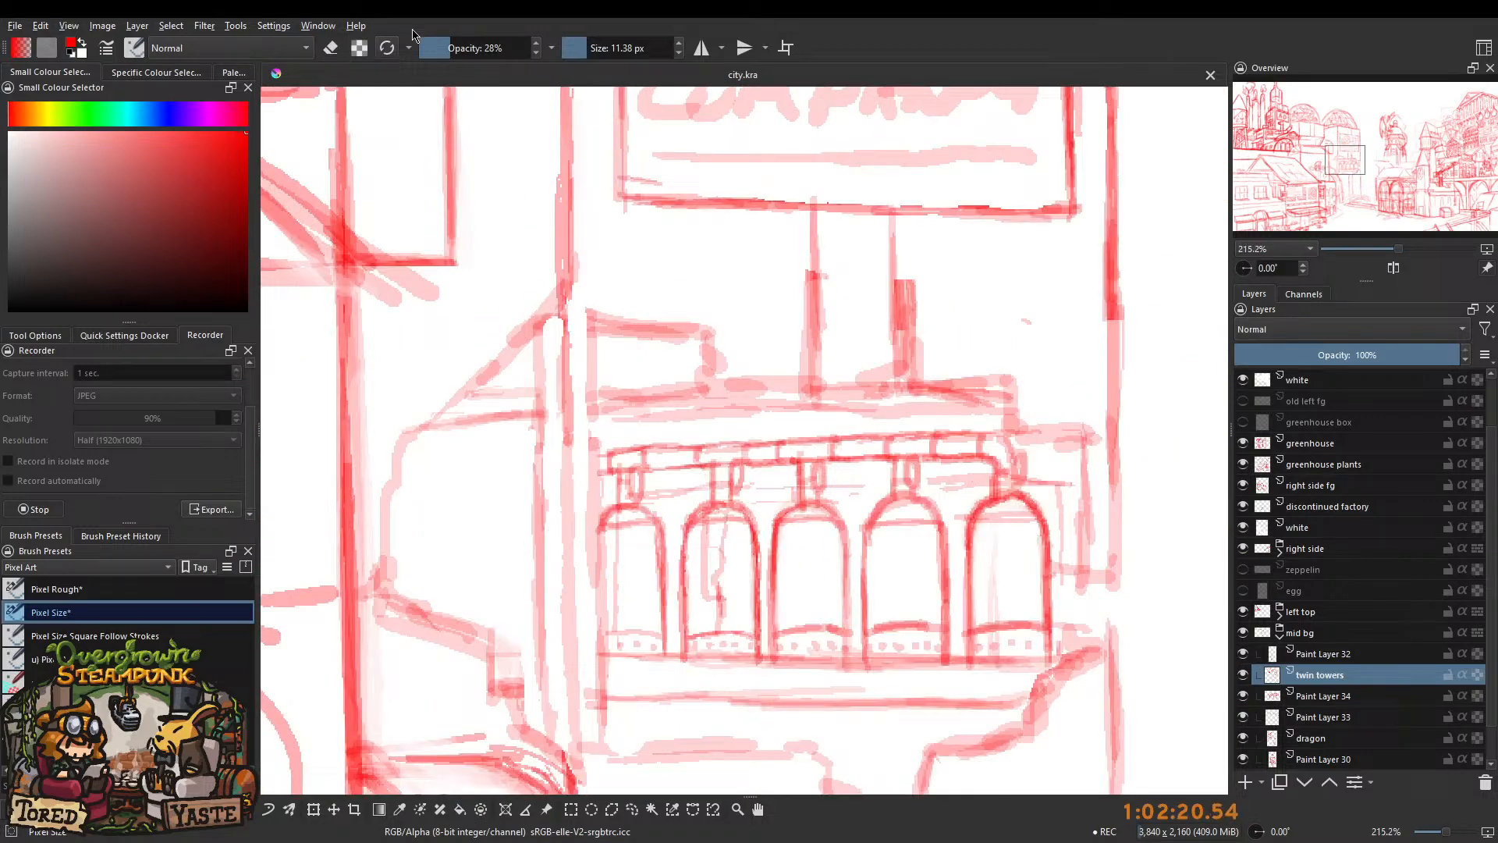
drag(576, 328, 563, 343)
drag(564, 289, 566, 376)
drag(564, 281, 565, 405)
Continue the vertical column line down beside the arches with the brush at 18% opacity and 8.26 px size.
click(439, 48)
key(bracketright)
scroll(562, 392, down, 2)
mouse_move(584, 415)
mouse_down()
mouse_move(589, 581)
mouse_move(579, 426)
mouse_up()
key(e)
key(e)
drag(568, 515, 563, 451)
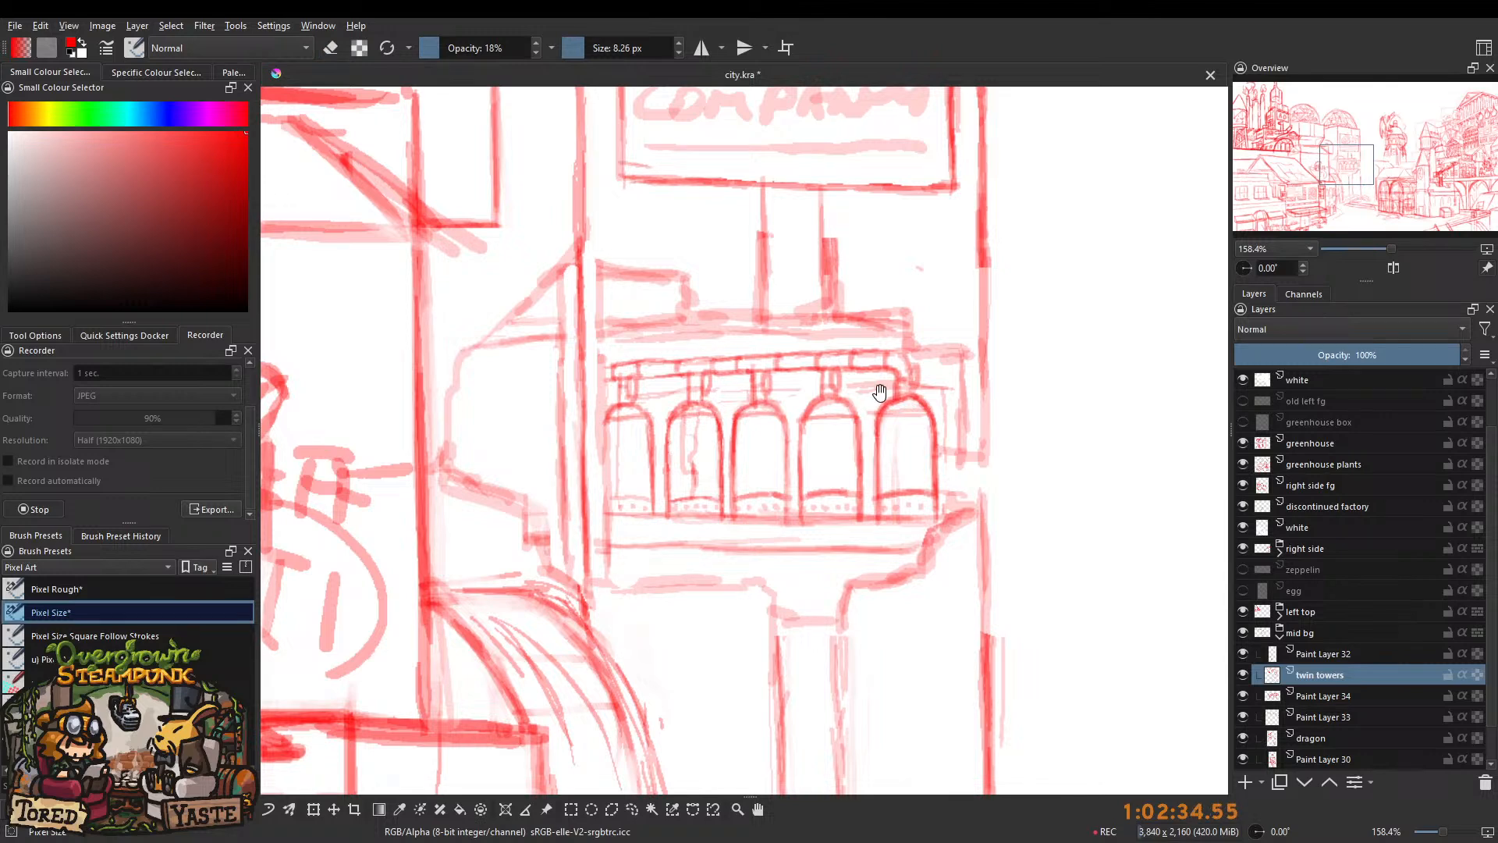
scroll(578, 395, up, 3)
mouse_move(472, 366)
mouse_down()
mouse_move(477, 484)
mouse_move(508, 492)
mouse_move(518, 378)
mouse_move(504, 341)
mouse_move(486, 365)
mouse_up()
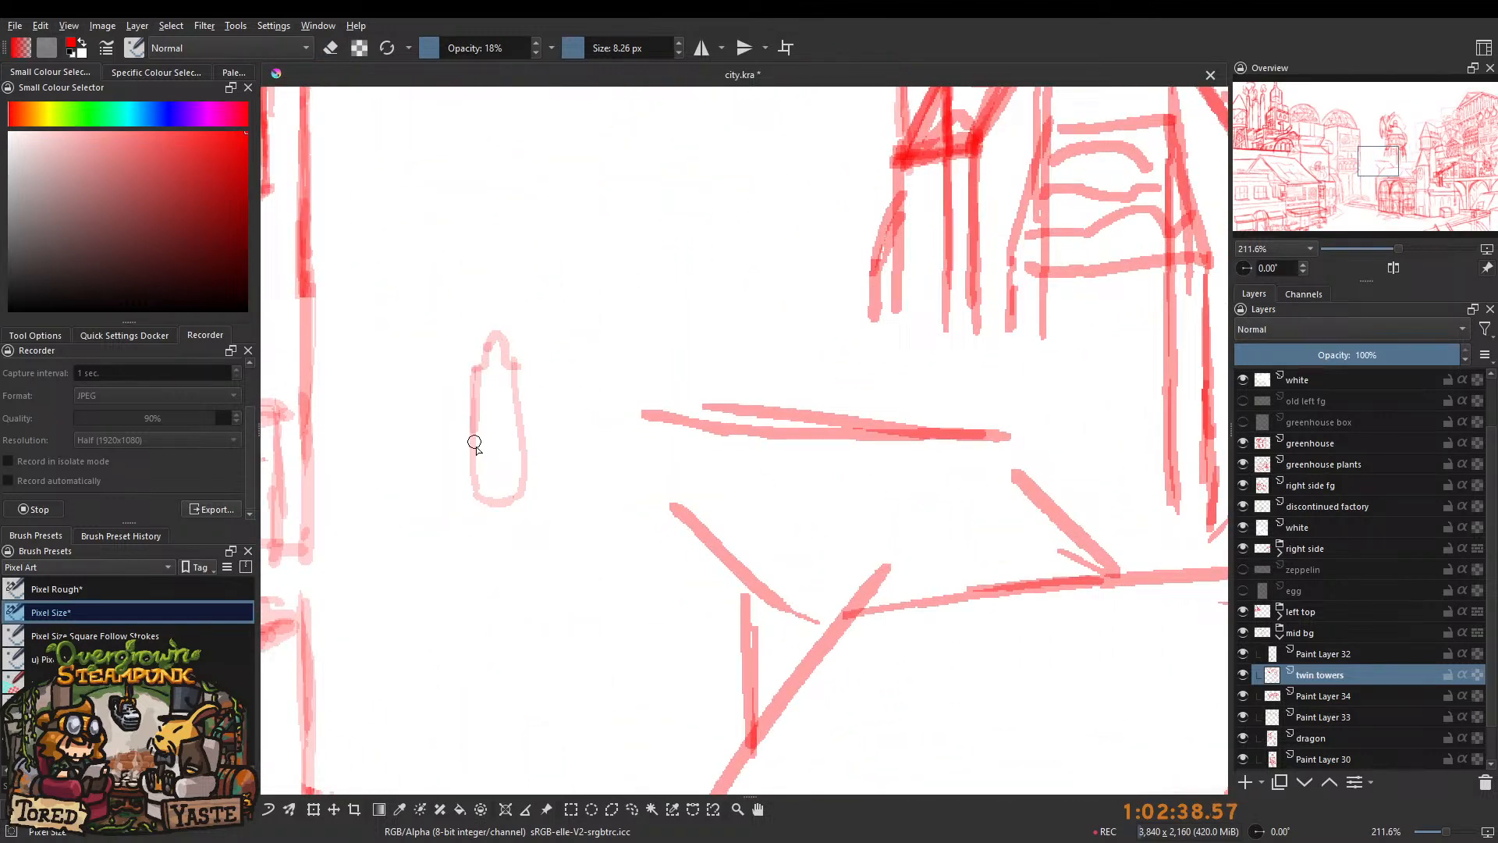
key(ctrl+z)
key(ctrl+z)
key(ctrl+z)
Strengthen the second vertical edge of the column directly beside the first arch, down to the ledge.
drag(544, 374, 511, 451)
drag(500, 451, 819, 448)
drag(529, 374, 548, 321)
drag(542, 391, 544, 586)
drag(587, 447, 585, 285)
mouse_move(591, 402)
mouse_down()
mouse_move(587, 344)
mouse_move(535, 357)
mouse_move(607, 382)
mouse_up()
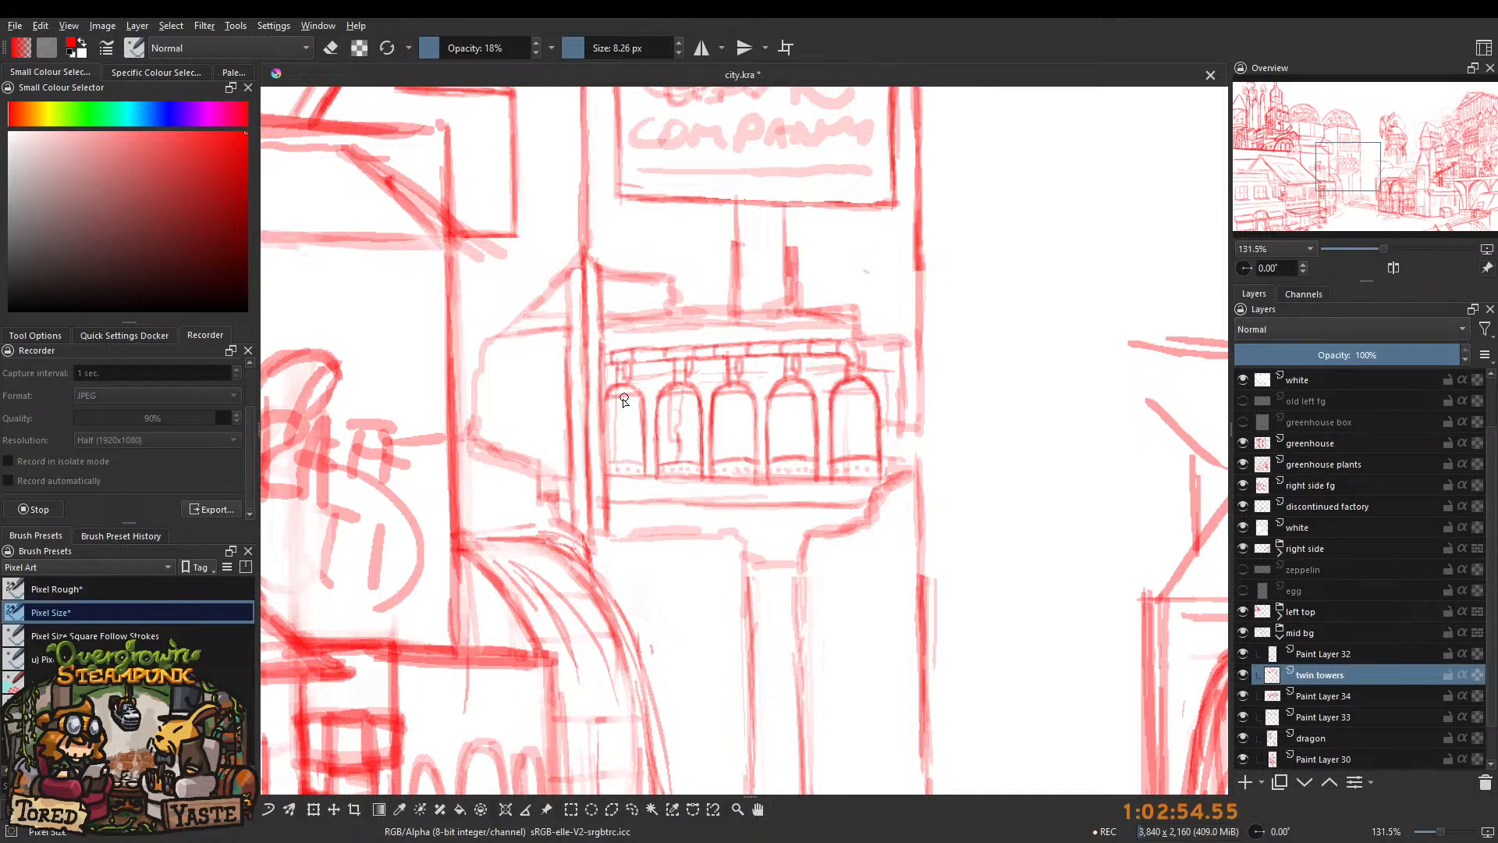
Close the gap in the tower's right vertical edge beside the ledge and undo the stray strokes.
mouse_move(680, 363)
mouse_down()
mouse_move(586, 379)
mouse_move(589, 350)
mouse_move(476, 354)
mouse_up()
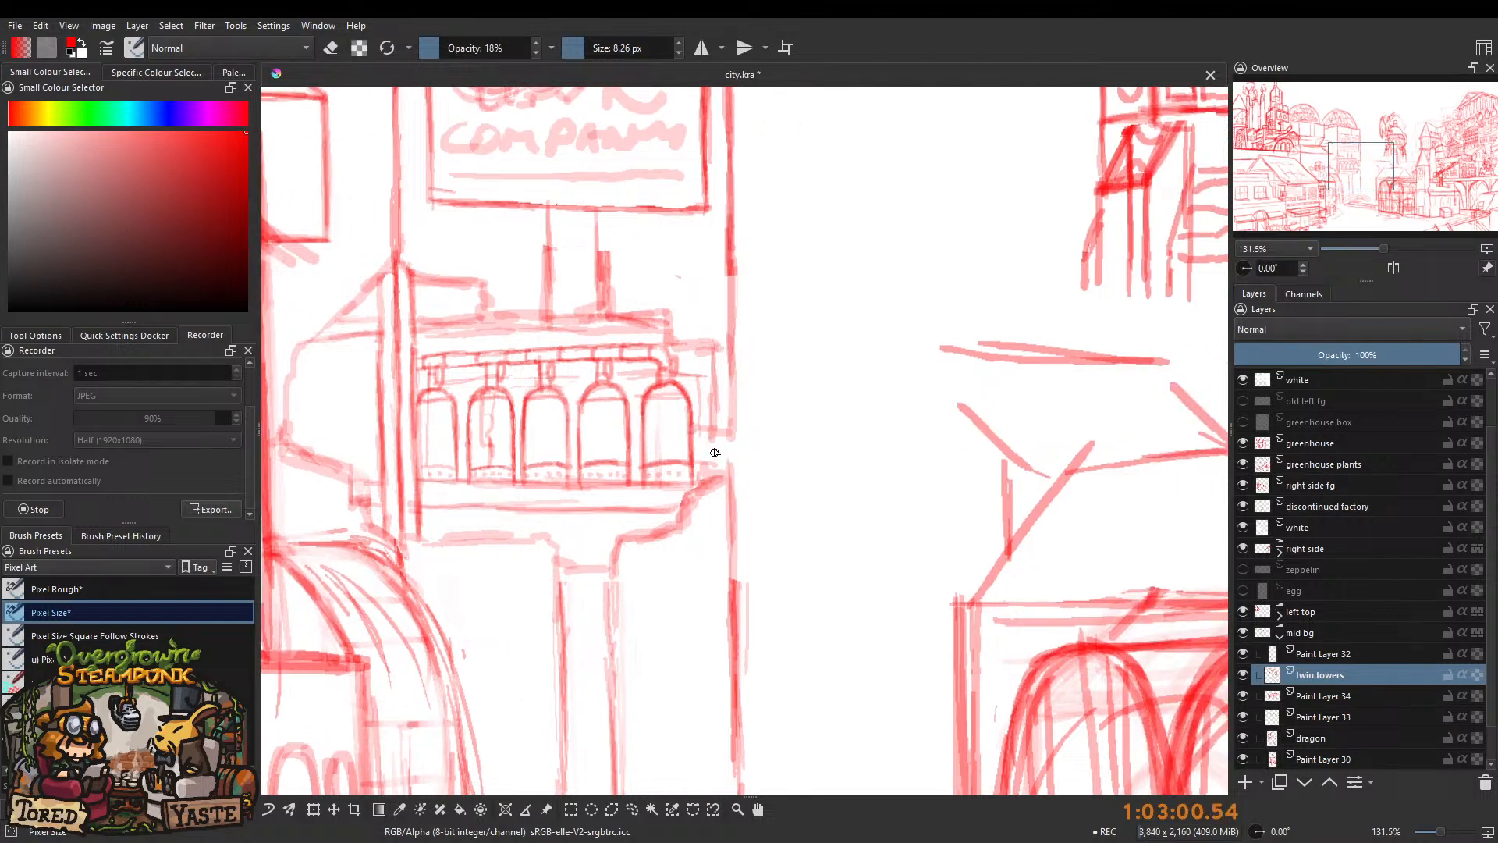
drag(731, 508, 732, 432)
mouse_move(810, 385)
mouse_down()
mouse_move(761, 405)
mouse_move(722, 371)
mouse_move(741, 381)
mouse_up()
key(ctrl+z)
key(ctrl+z)
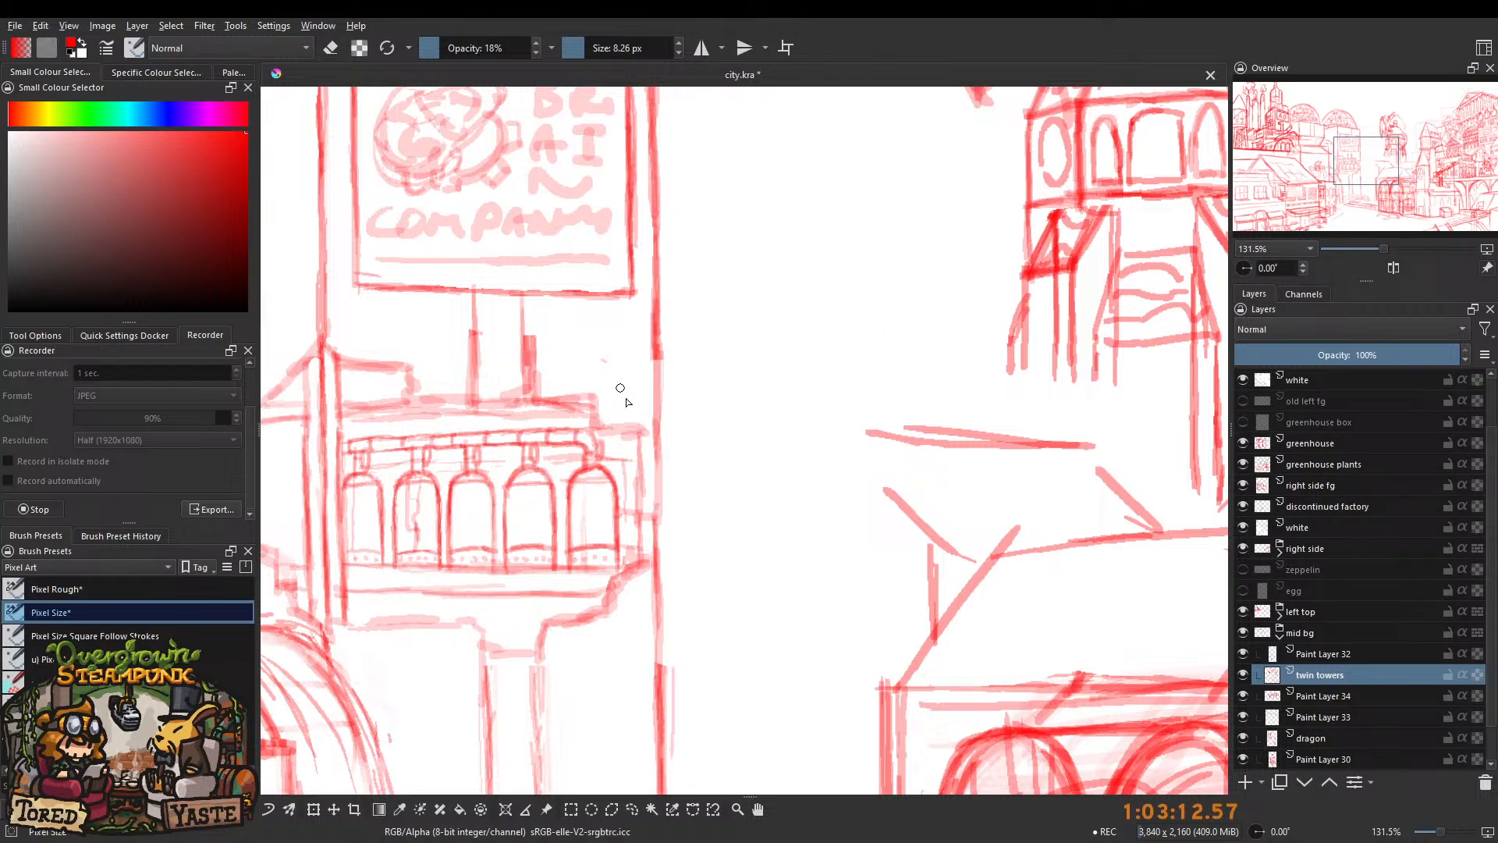
drag(449, 470, 606, 402)
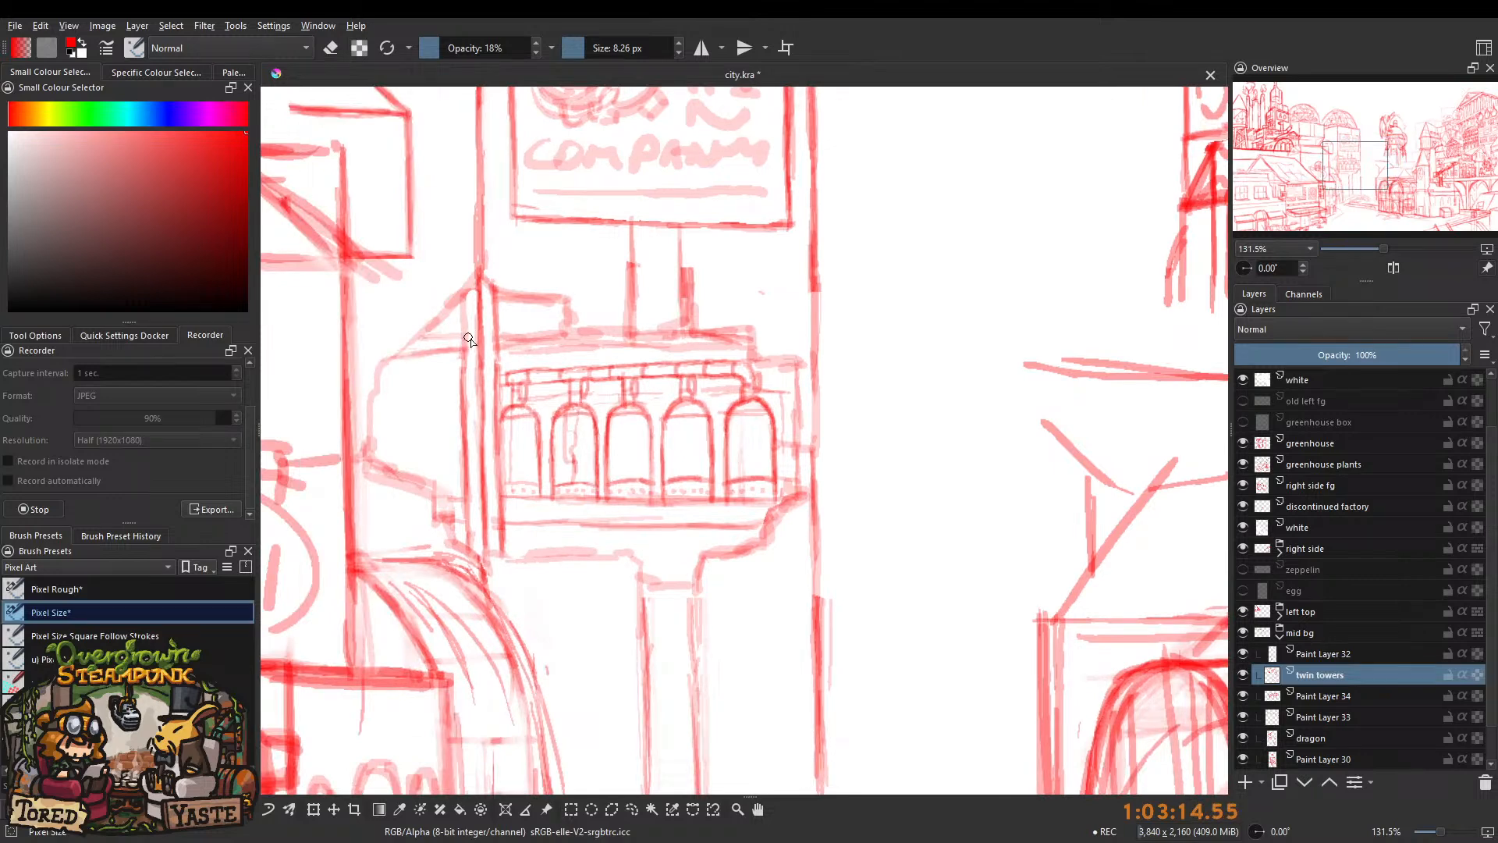
drag(476, 375, 544, 380)
drag(544, 380, 455, 381)
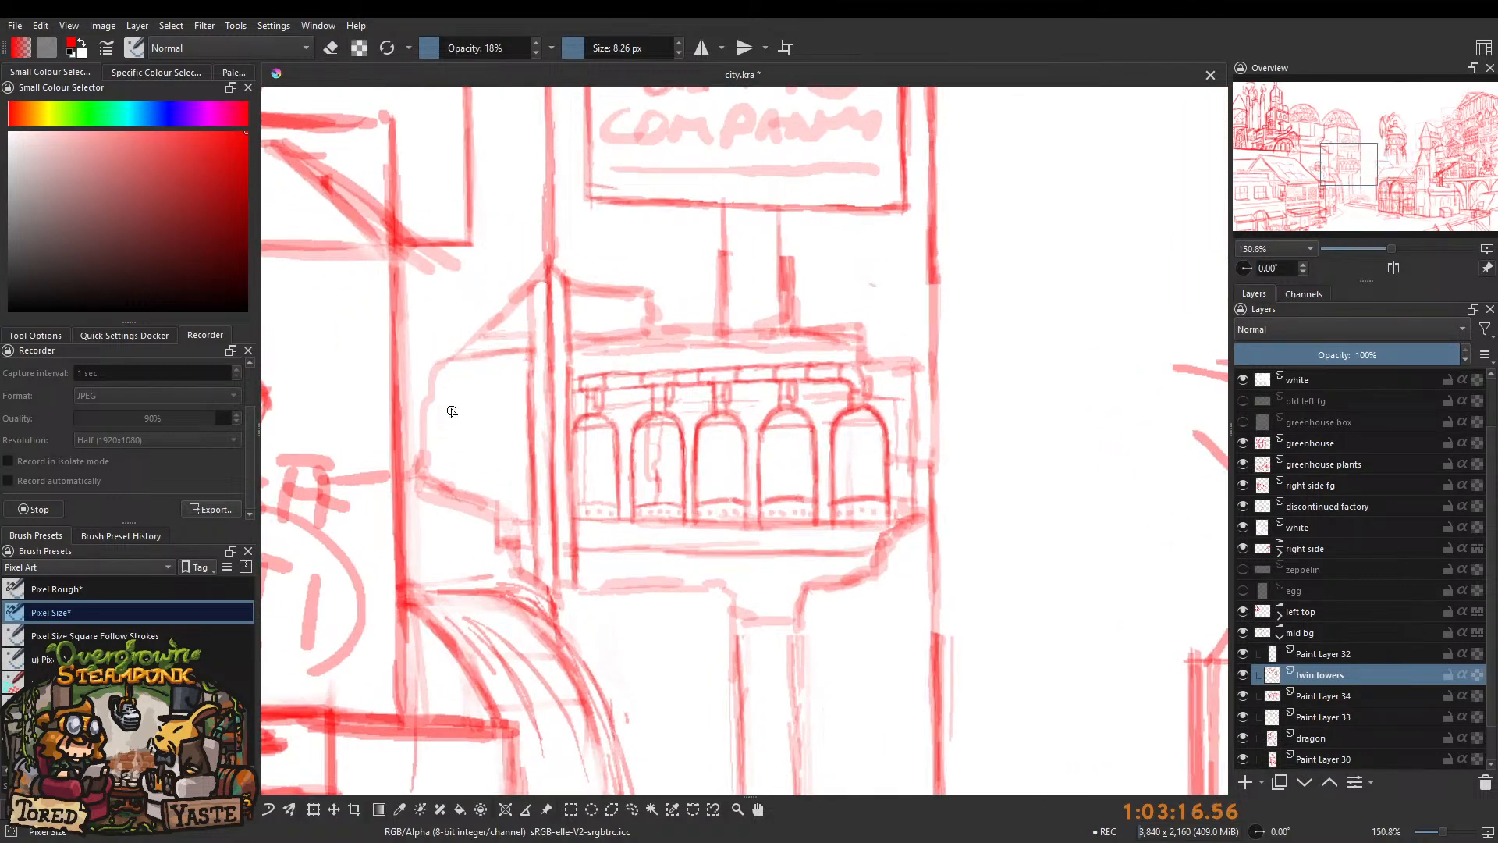
mouse_move(443, 453)
mouse_down()
mouse_move(447, 393)
mouse_move(447, 453)
mouse_up()
mouse_move(447, 394)
mouse_down()
mouse_move(510, 406)
mouse_move(516, 437)
mouse_move(513, 457)
mouse_move(488, 456)
mouse_move(507, 467)
mouse_move(467, 562)
mouse_move(469, 408)
mouse_move(543, 453)
mouse_up()
mouse_move(420, 449)
mouse_down()
mouse_move(569, 452)
mouse_move(560, 357)
mouse_up()
mouse_move(456, 417)
mouse_down()
mouse_move(458, 437)
mouse_move(440, 439)
mouse_move(466, 488)
mouse_up()
drag(554, 443, 576, 465)
drag(460, 485, 575, 495)
key(ctrl+z)
key(ctrl+z)
mouse_move(424, 459)
mouse_down()
mouse_move(455, 481)
mouse_move(556, 474)
mouse_move(555, 456)
mouse_up()
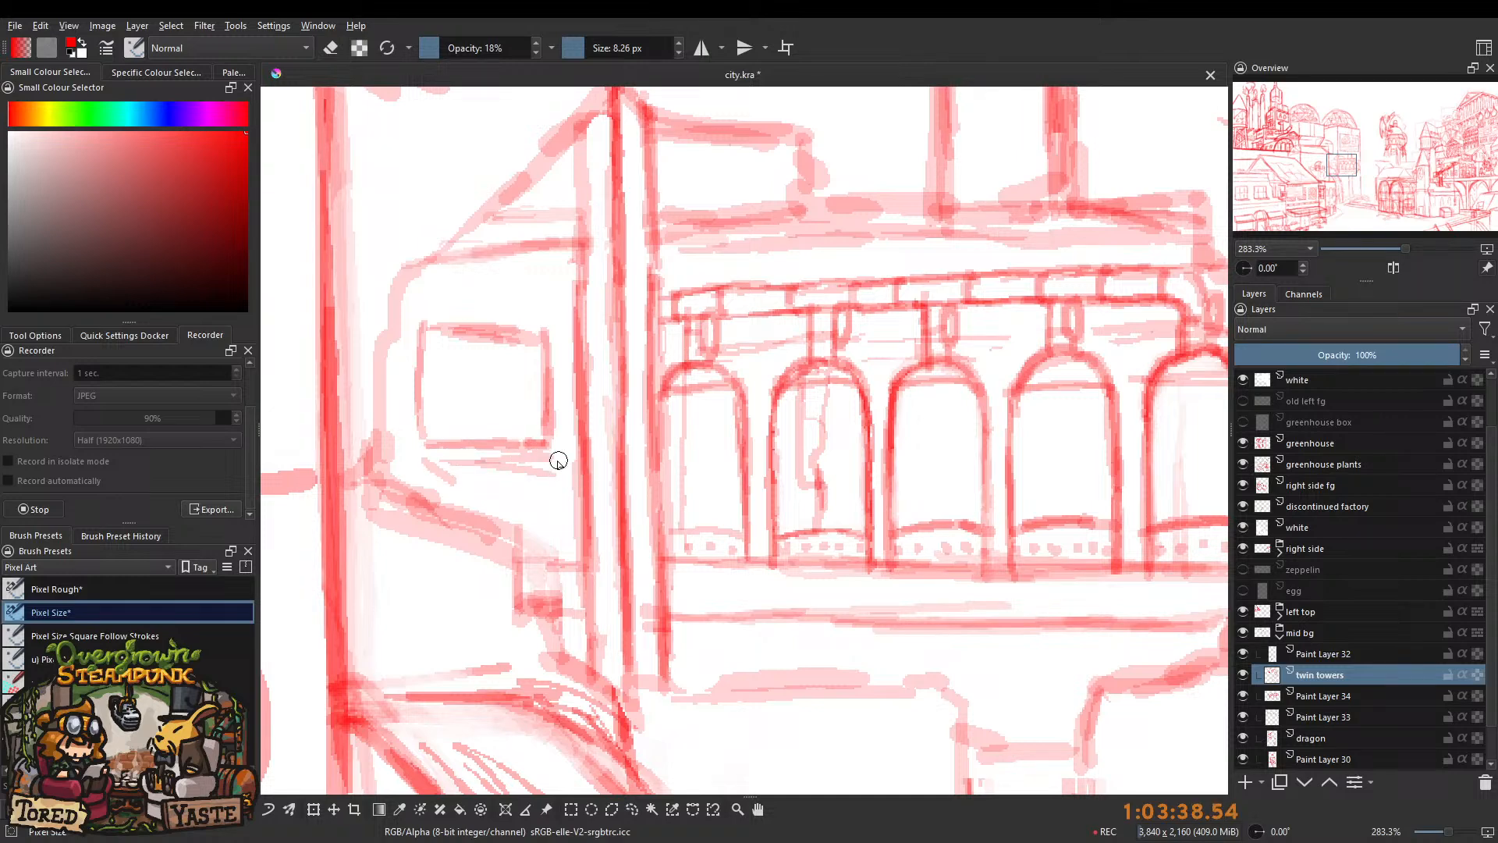
drag(448, 484, 560, 481)
mouse_move(449, 476)
mouse_down()
mouse_move(415, 484)
mouse_move(417, 461)
mouse_move(454, 474)
mouse_up()
key(ctrl+z)
key(ctrl+z)
key(ctrl+z)
key(ctrl+z)
key(ctrl+z)
key(ctrl+z)
key(ctrl+z)
key(ctrl+z)
key(ctrl+z)
key(ctrl+z)
key(ctrl+z)
key(ctrl+z)
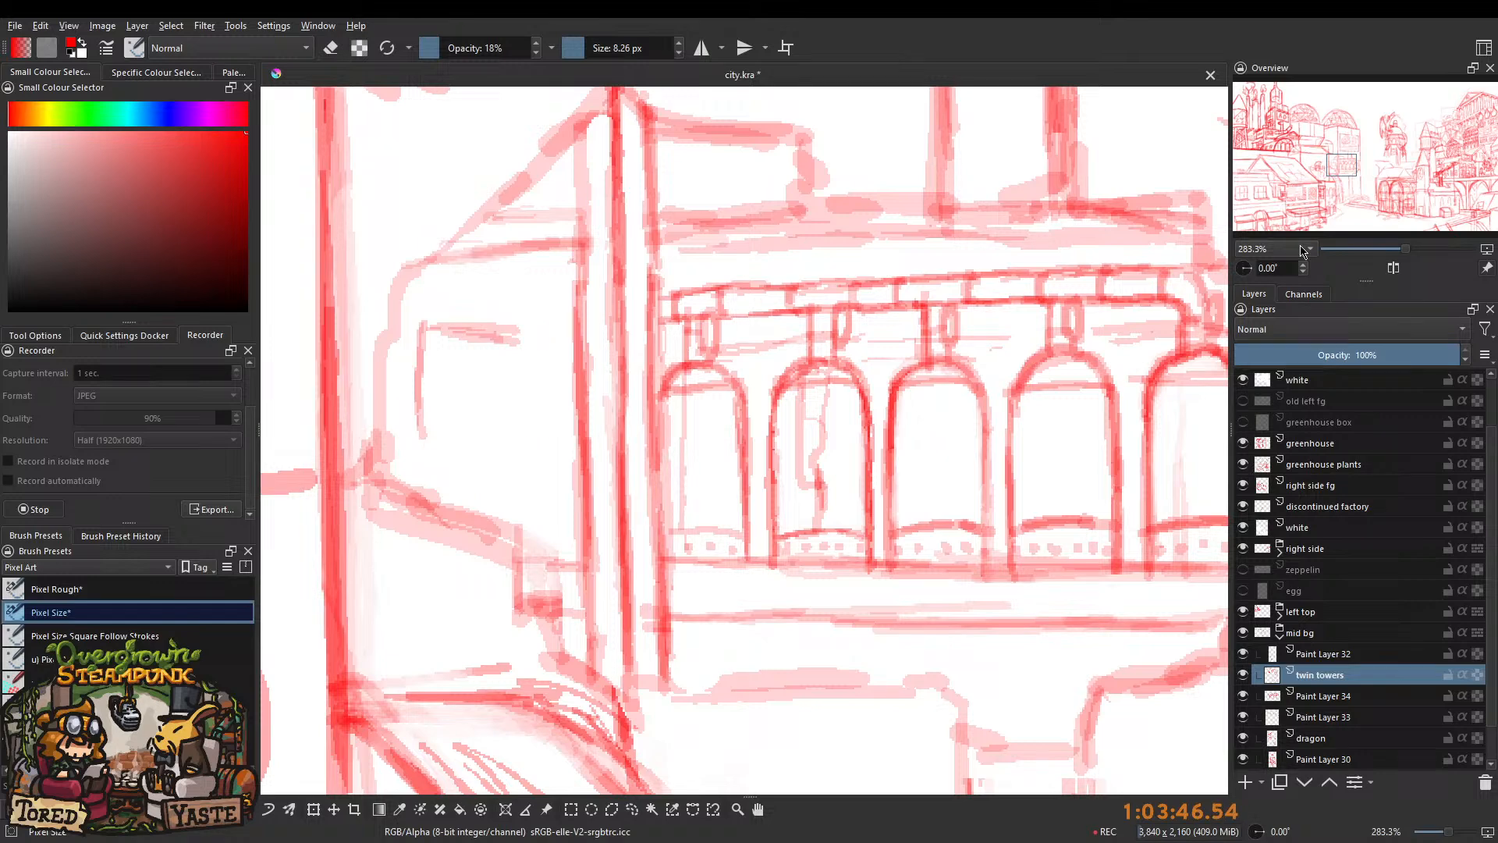
key(ctrl+z)
key(ctrl+z)
key(ctrl+z)
key(ctrl+z)
key(ctrl+z)
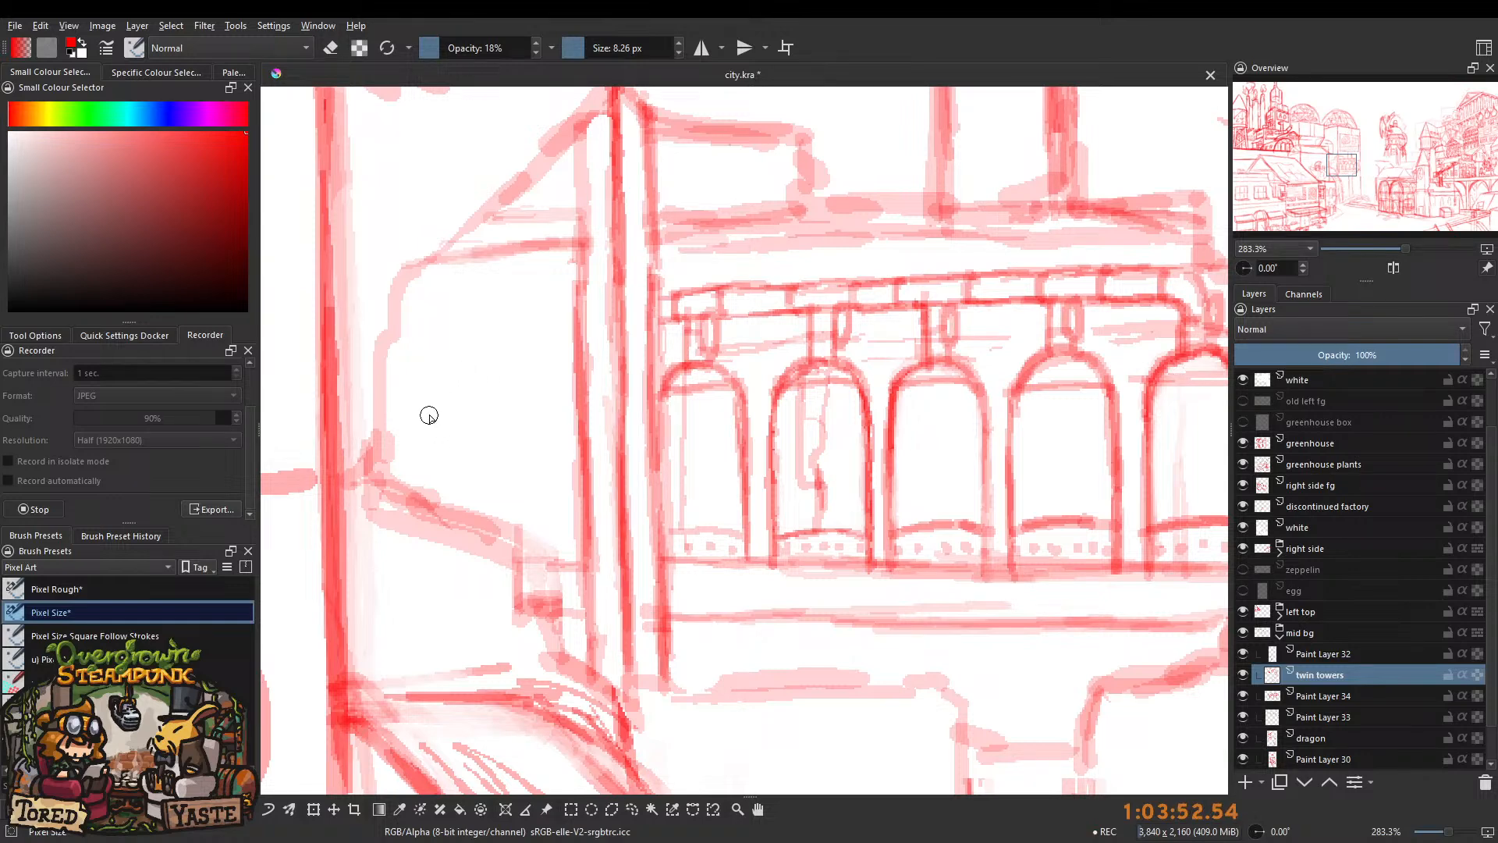
mouse_move(434, 444)
mouse_down()
mouse_move(433, 336)
mouse_move(435, 443)
mouse_move(434, 353)
mouse_move(559, 337)
mouse_move(438, 337)
mouse_move(569, 341)
mouse_up()
mouse_move(453, 442)
mouse_down()
mouse_move(535, 442)
mouse_move(436, 448)
mouse_move(570, 445)
mouse_up()
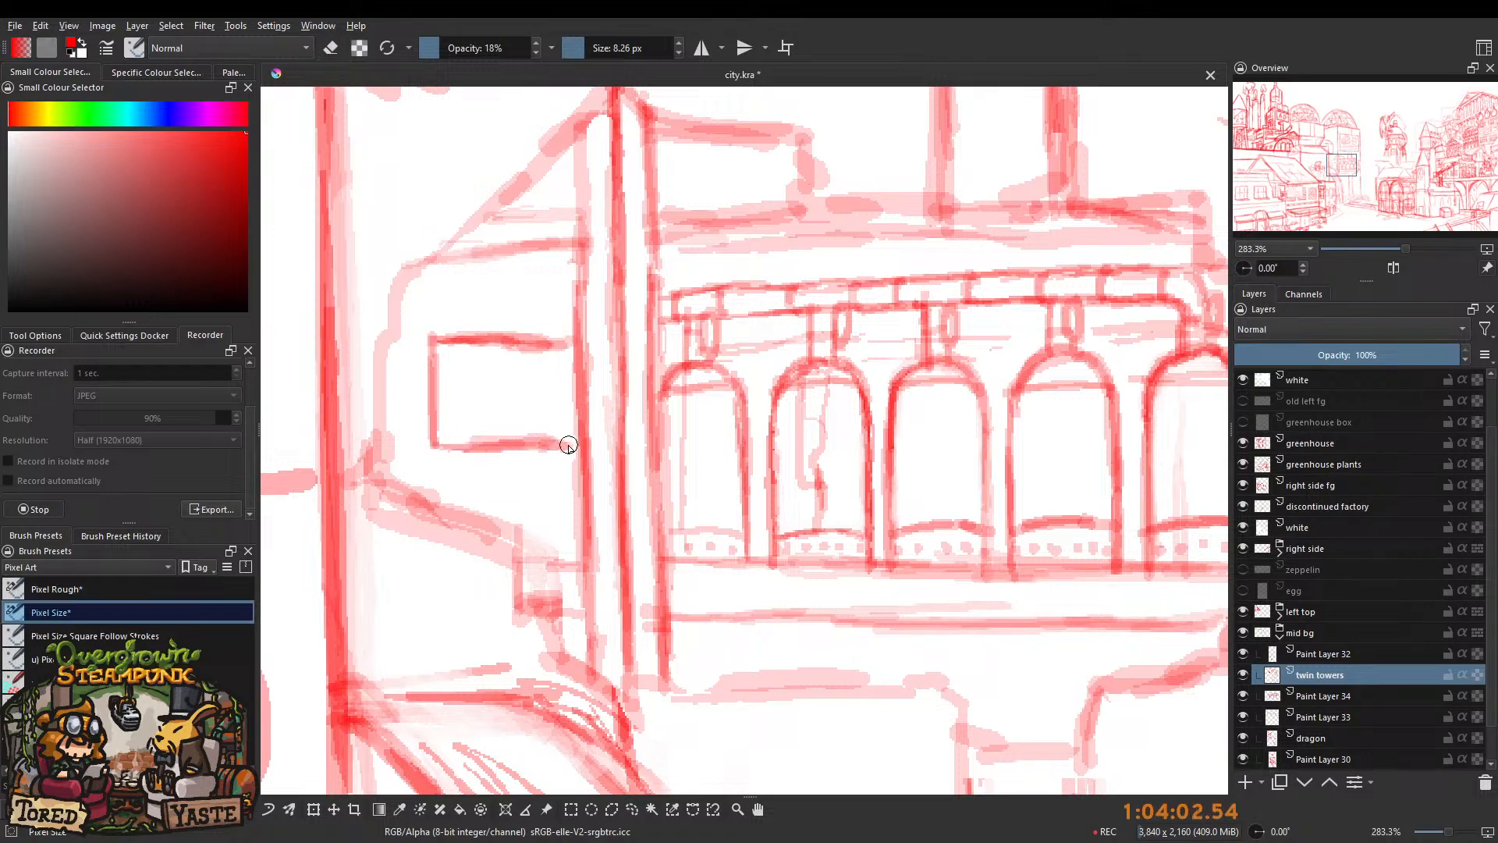
mouse_move(447, 453)
mouse_down()
mouse_move(447, 522)
mouse_move(450, 417)
mouse_move(469, 412)
mouse_up()
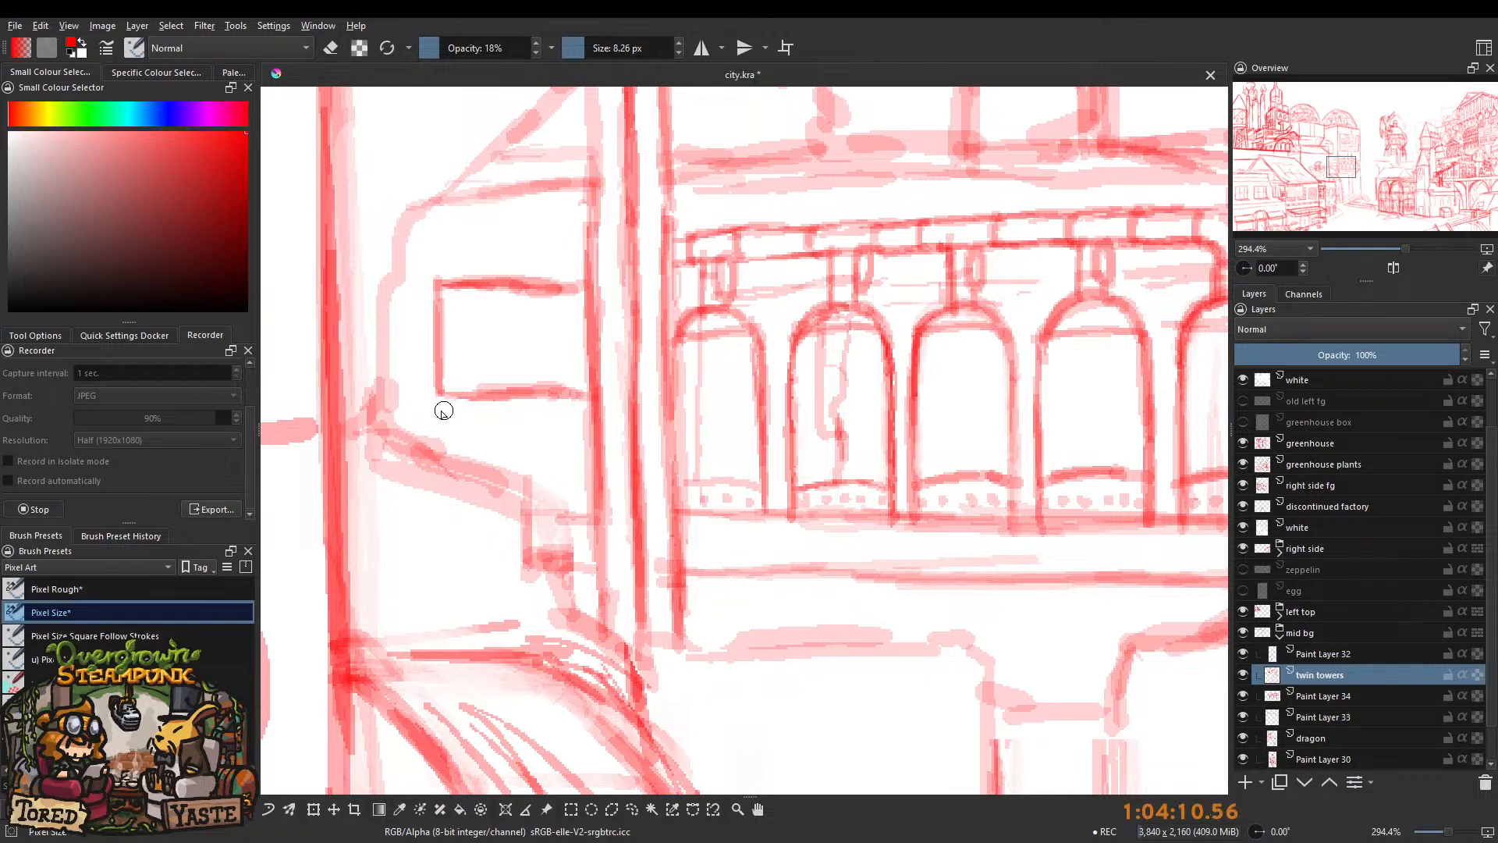
key(ctrl+z)
key(ctrl+z)
key(ctrl+z)
key(ctrl+z)
key(ctrl+z)
key(ctrl+z)
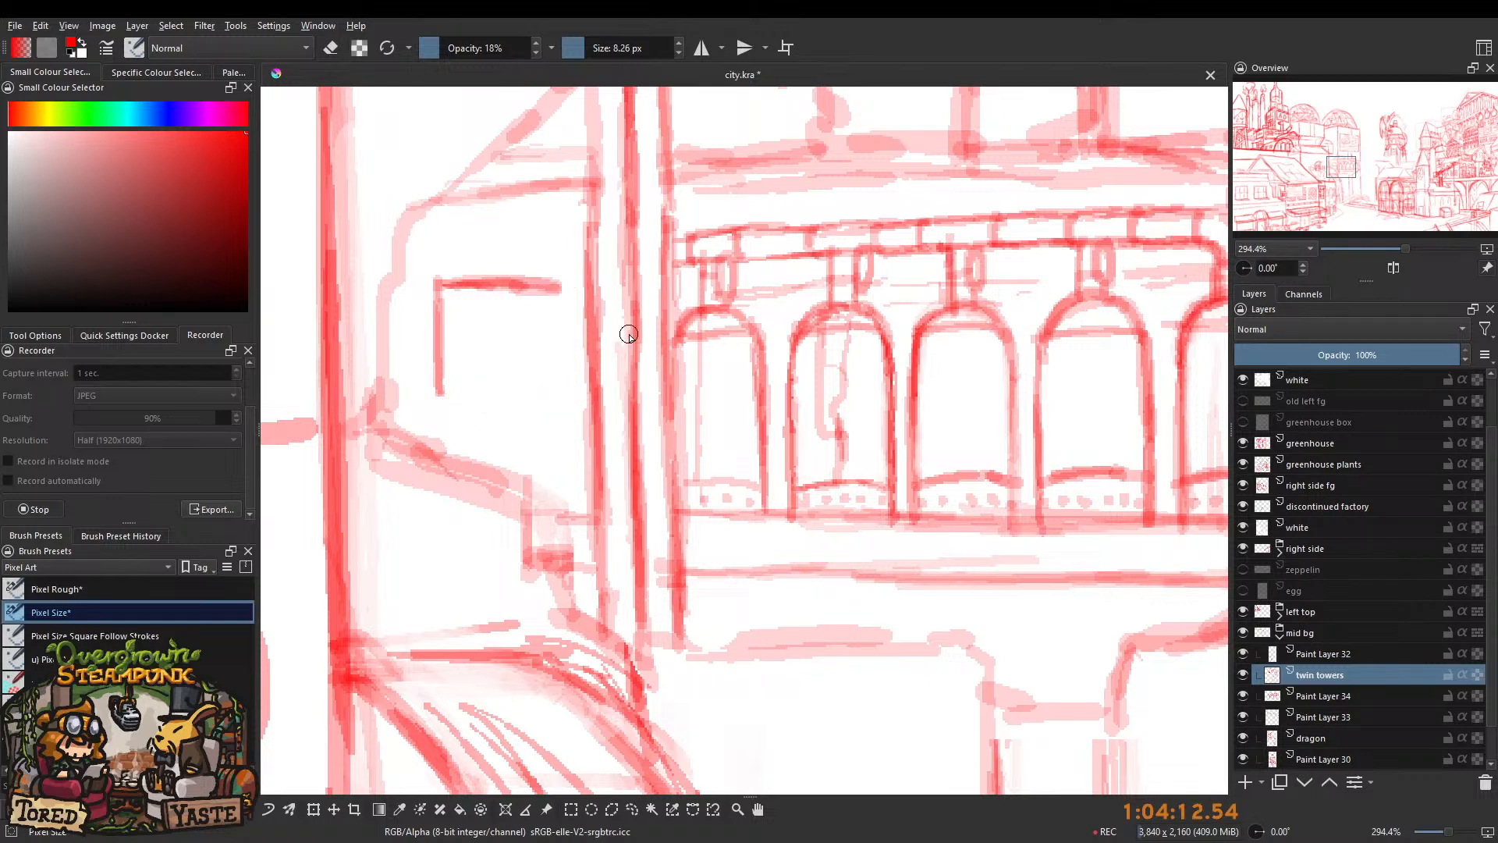
key(ctrl+z)
key(ctrl+z)
key(ctrl+z)
key(ctrl+z)
key(ctrl+z)
key(ctrl+z)
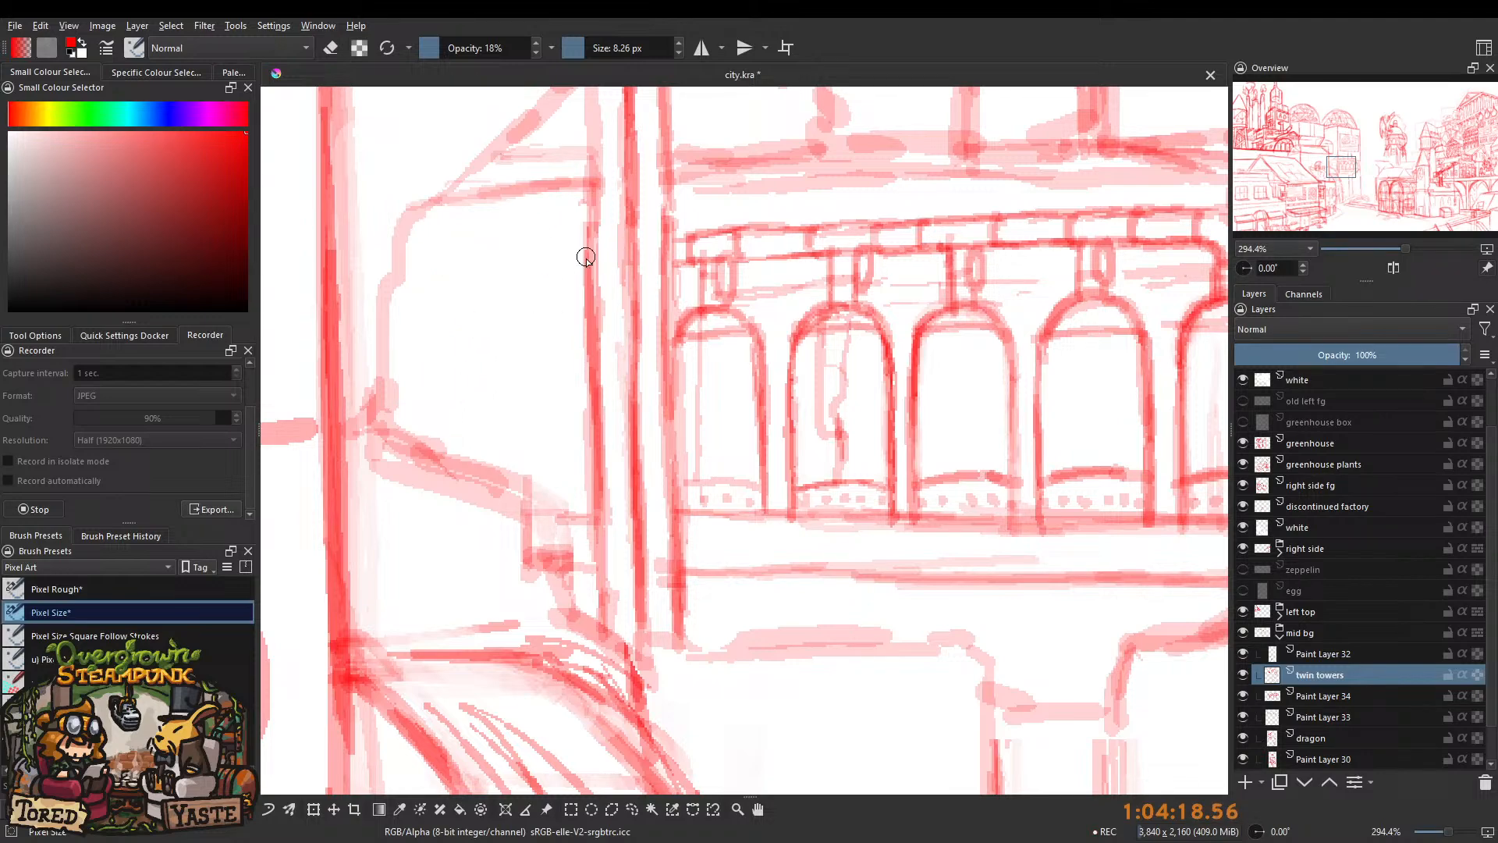
Sketch a small rounded knob and a thin vertical edge along the column side of the chamber beside the arches.
scroll(583, 250, down, 4)
scroll(593, 248, up, 3)
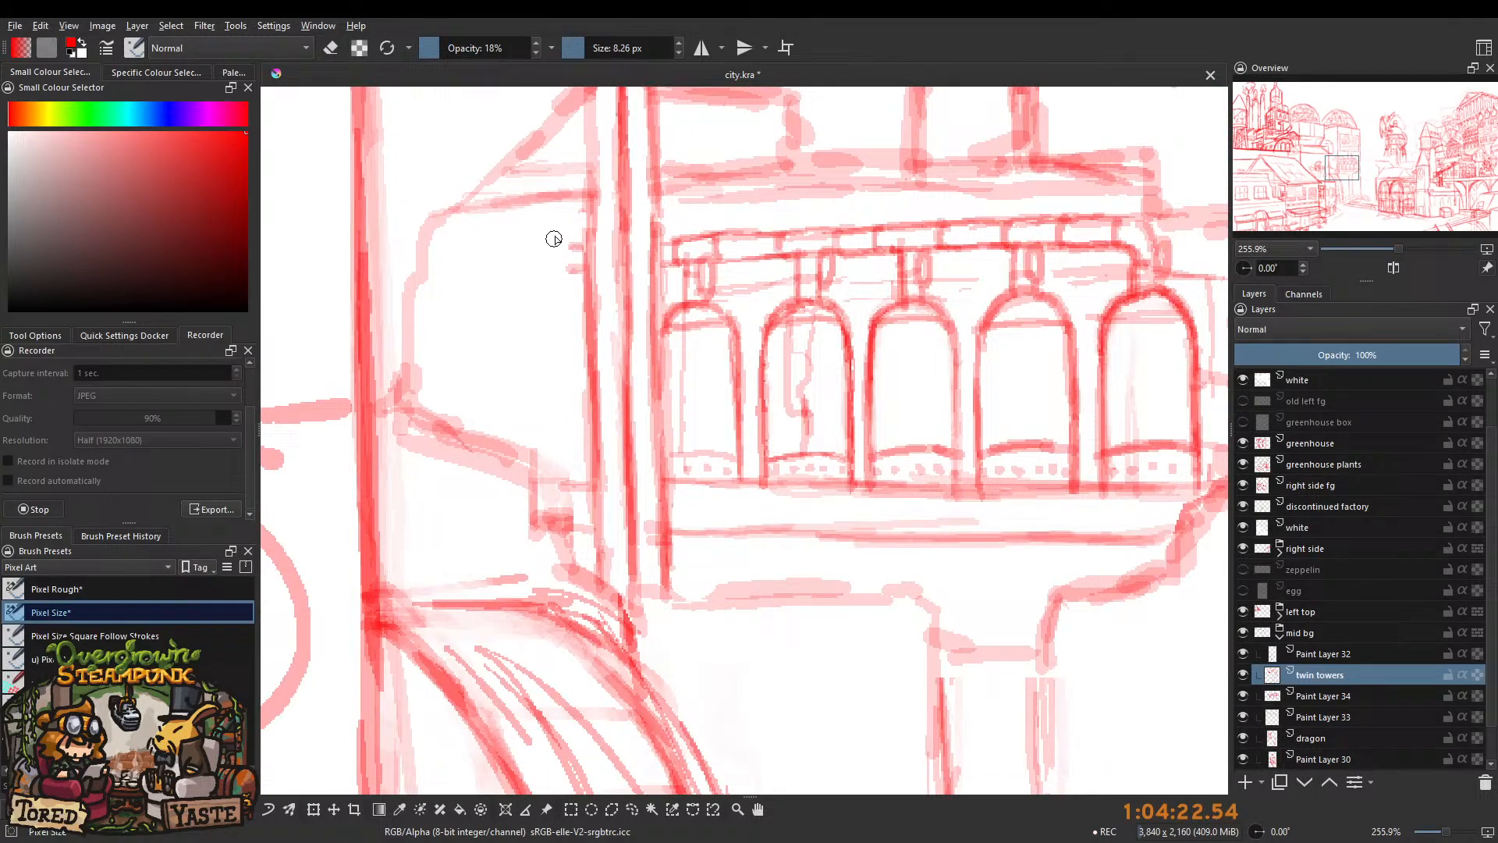
drag(563, 250, 575, 270)
drag(576, 205, 578, 268)
key(ctrl+z)
mouse_move(582, 207)
mouse_down()
mouse_move(577, 253)
mouse_move(576, 213)
mouse_up()
drag(578, 292, 580, 466)
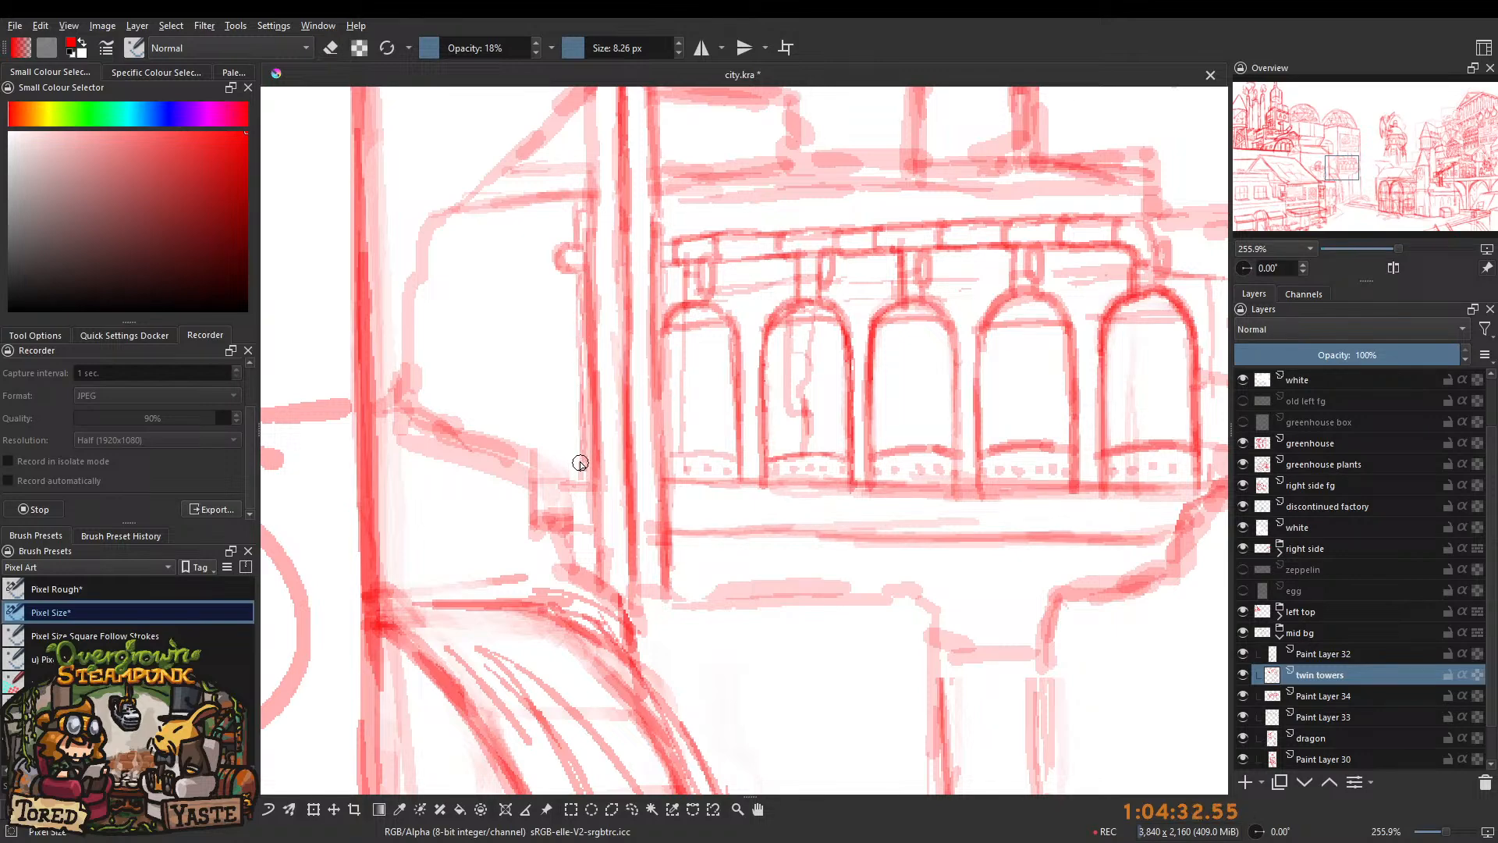
Draw a horizontal shelf with a short support beneath it in the side chamber, and a rectangular box standing on the shelf.
drag(530, 374, 534, 318)
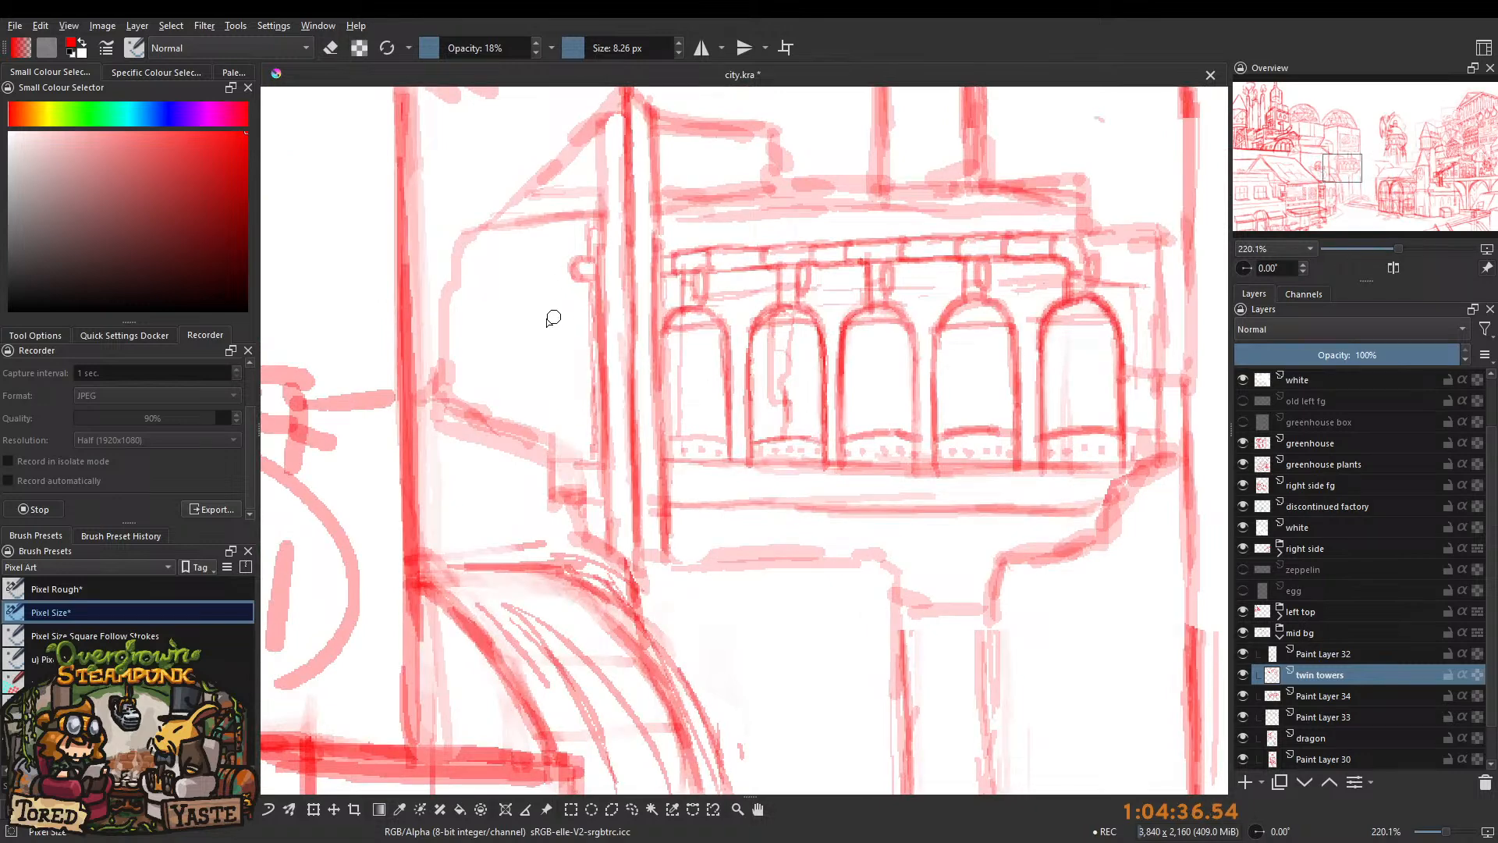
mouse_move(506, 397)
mouse_down()
mouse_move(556, 407)
mouse_move(458, 397)
mouse_move(594, 400)
mouse_move(512, 402)
mouse_move(604, 397)
mouse_up()
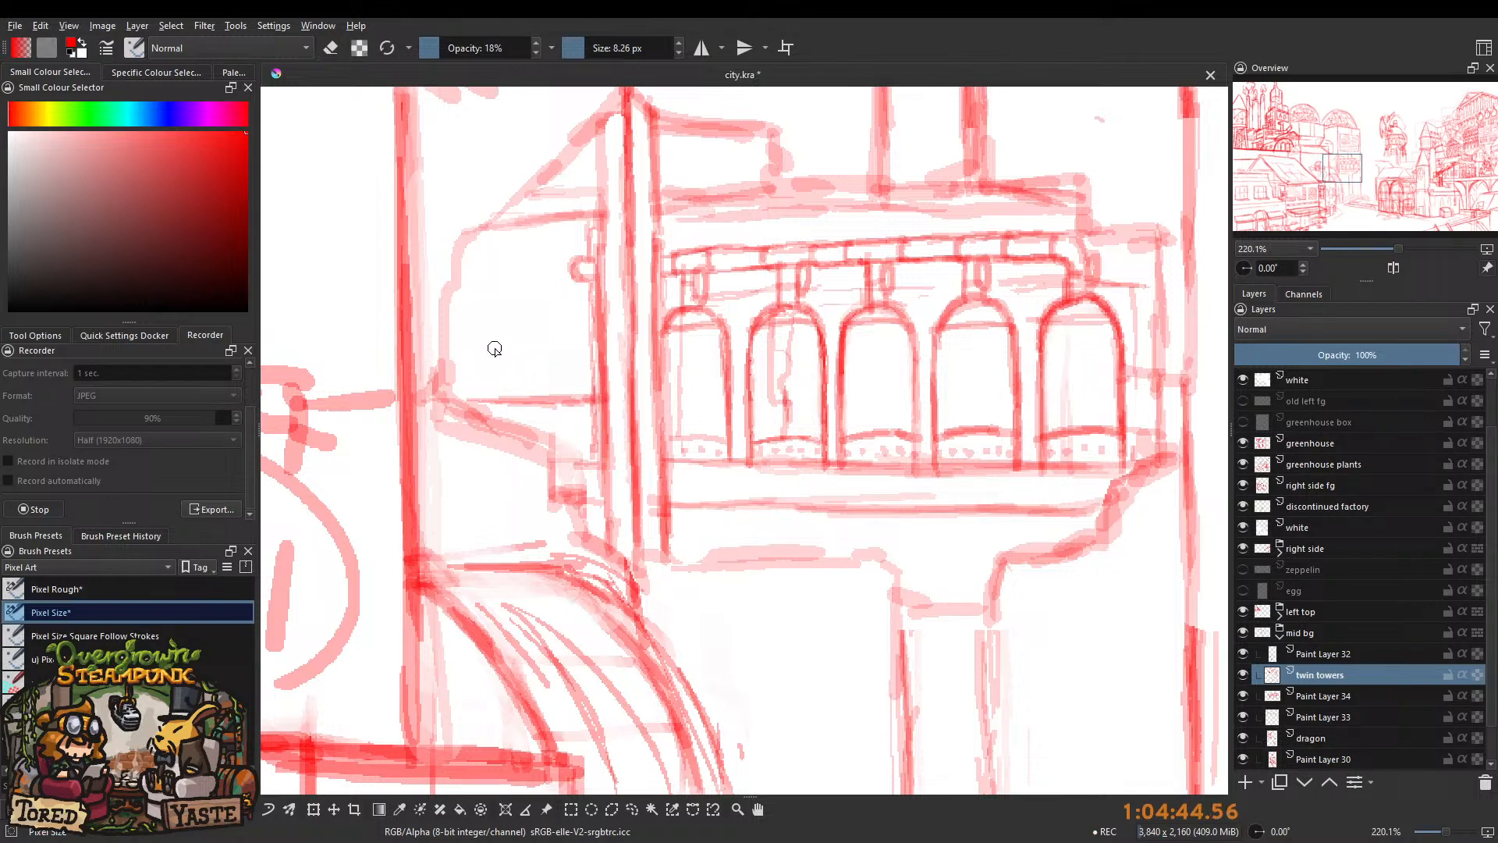
mouse_move(465, 409)
mouse_down()
mouse_move(505, 415)
mouse_move(505, 435)
mouse_up()
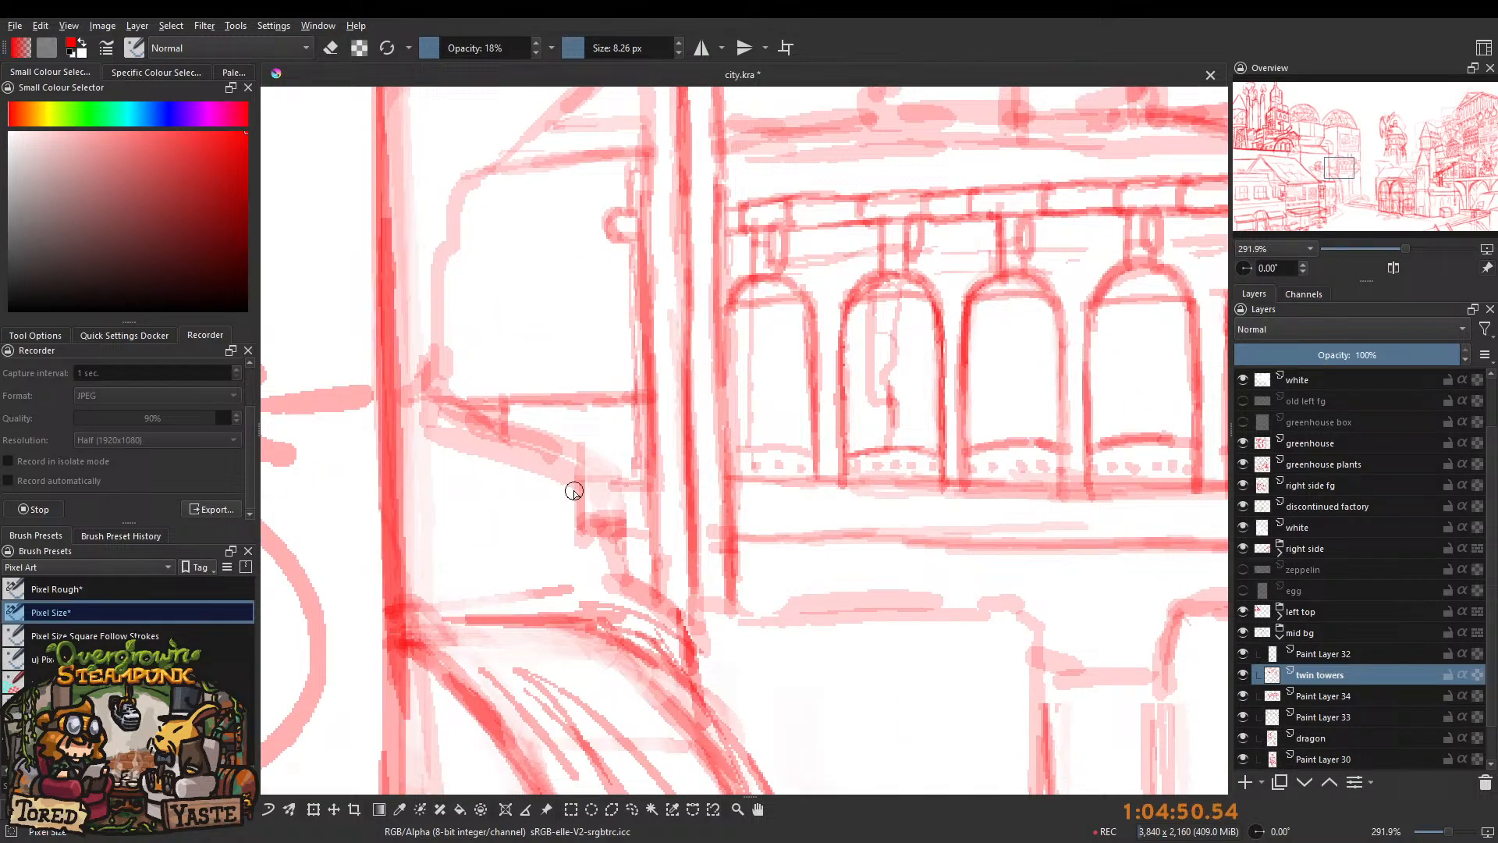
scroll(486, 388, up, 1)
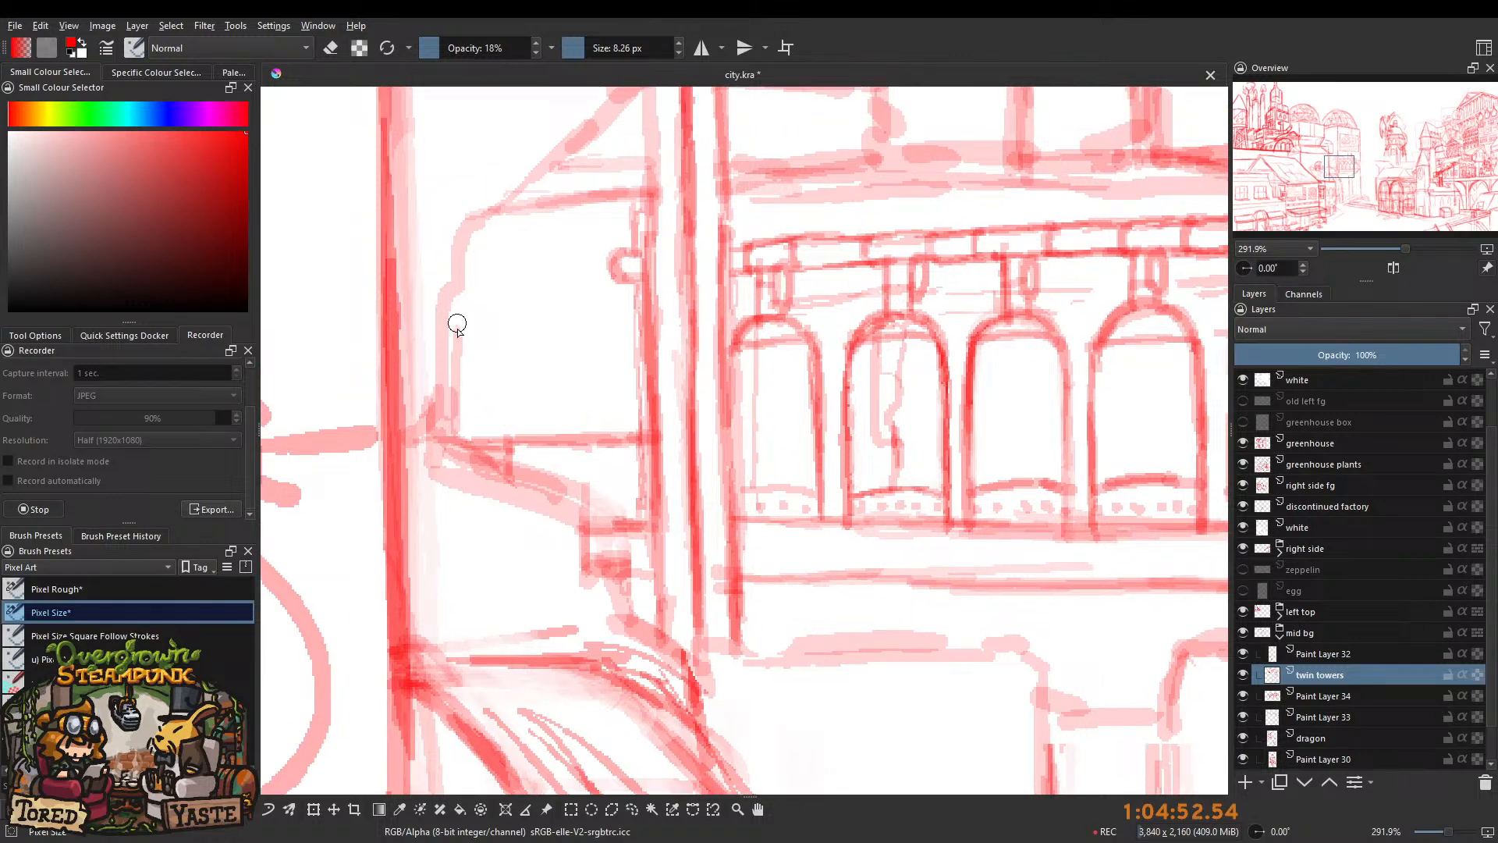
drag(458, 329, 493, 329)
mouse_move(455, 344)
mouse_down()
mouse_move(592, 344)
mouse_move(601, 435)
mouse_move(598, 378)
mouse_up()
drag(599, 435, 593, 348)
drag(459, 345, 459, 427)
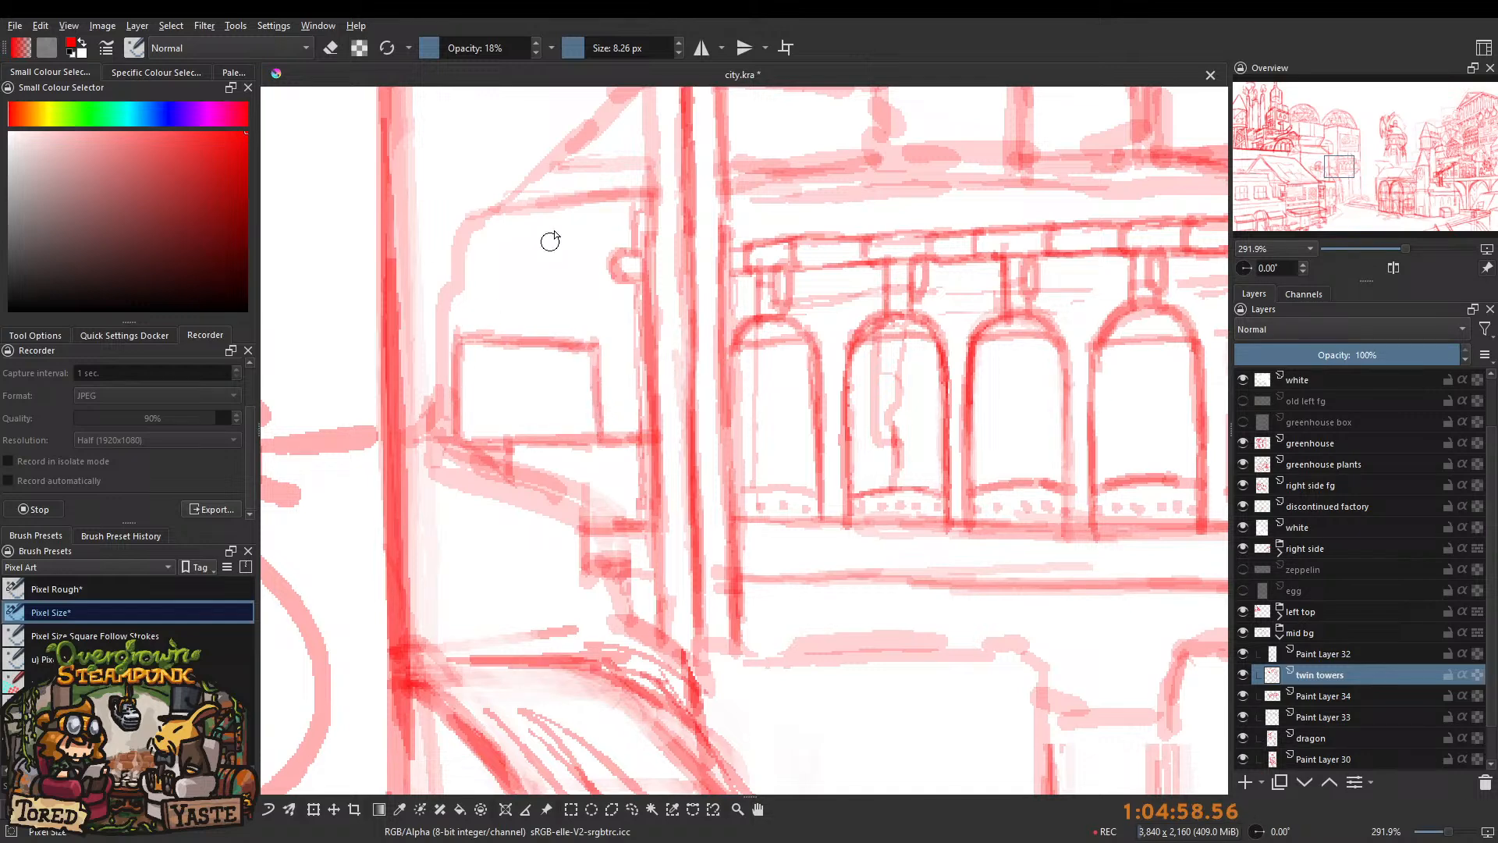
Erase the box's upper edge with the eraser at 78% opacity and 20.46 px size.
click(330, 48)
click(506, 51)
mouse_move(463, 338)
shift+mouse_down()
mouse_move(582, 319)
mouse_move(578, 367)
shift+mouse_up()
click(330, 48)
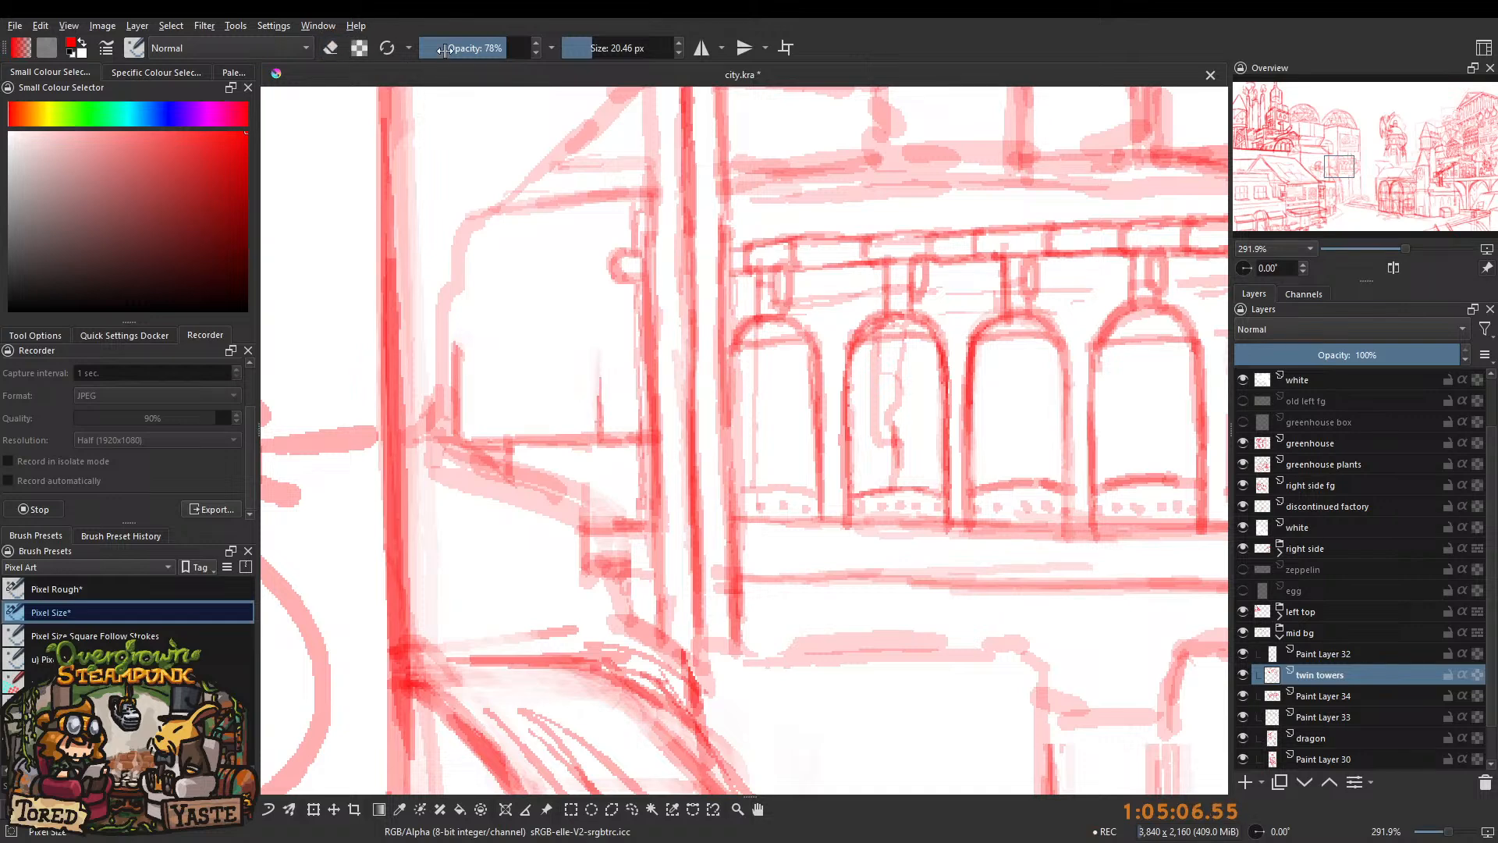
Redraw the box's upper edge and corners with the brush at 16% opacity and 6.01 px size.
click(437, 48)
key(bracketleft)
key(bracketleft)
key(bracketleft)
key(bracketleft)
key(bracketleft)
key(bracketleft)
key(bracketleft)
key(bracketleft)
key(bracketright)
mouse_move(600, 347)
mouse_down()
mouse_move(603, 439)
mouse_move(600, 348)
mouse_up()
key(bracketright)
mouse_move(442, 346)
mouse_down()
mouse_move(591, 359)
mouse_move(499, 349)
mouse_move(602, 349)
mouse_up()
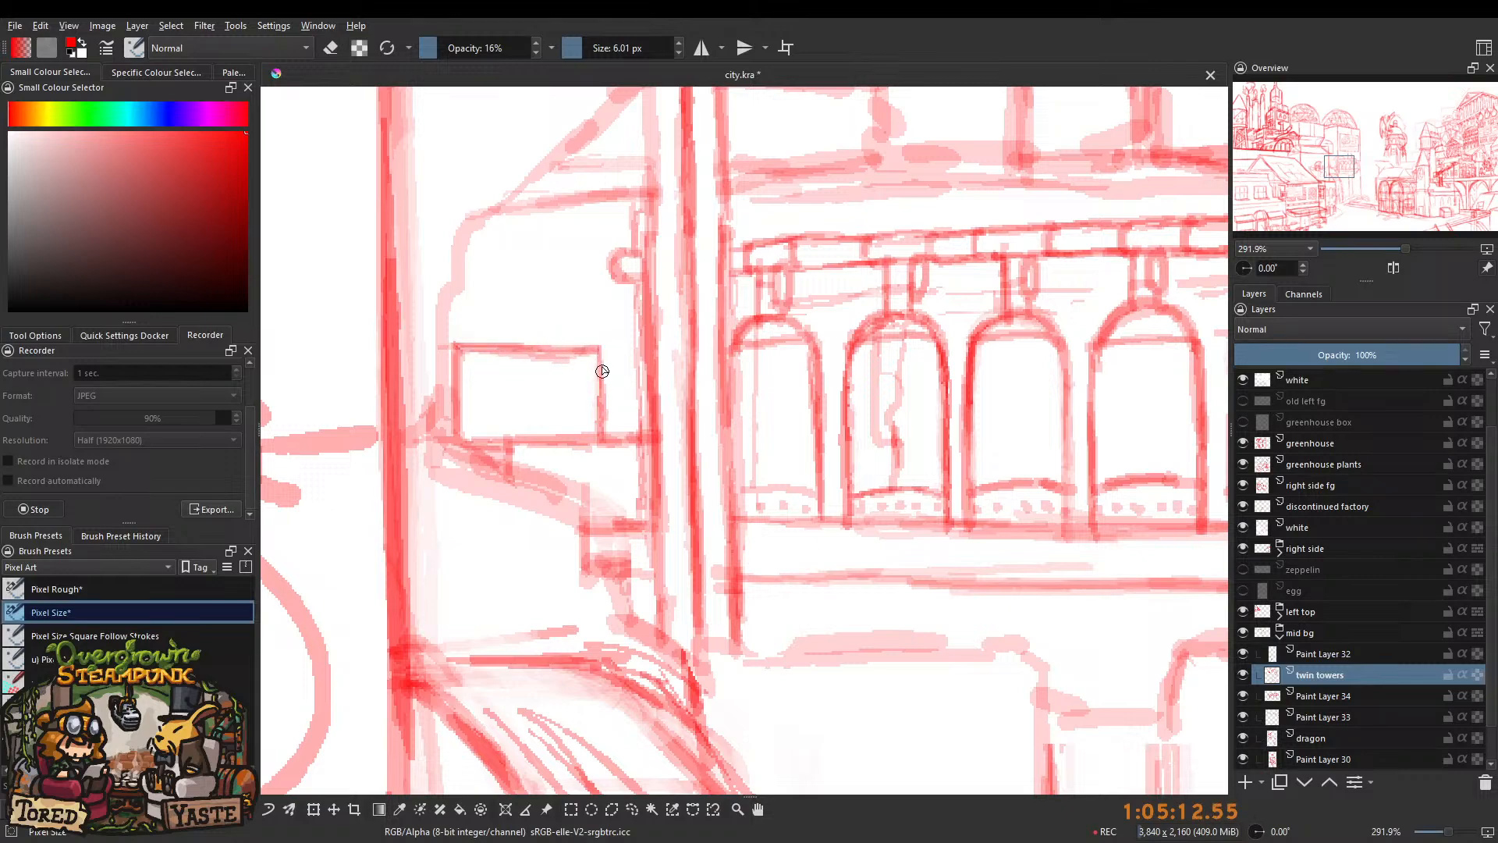
Thin the box's upper edge with the eraser at 73% opacity, and darken the shelf beside the box at 22% opacity and 3.89 px size.
scroll(552, 329, down, 3)
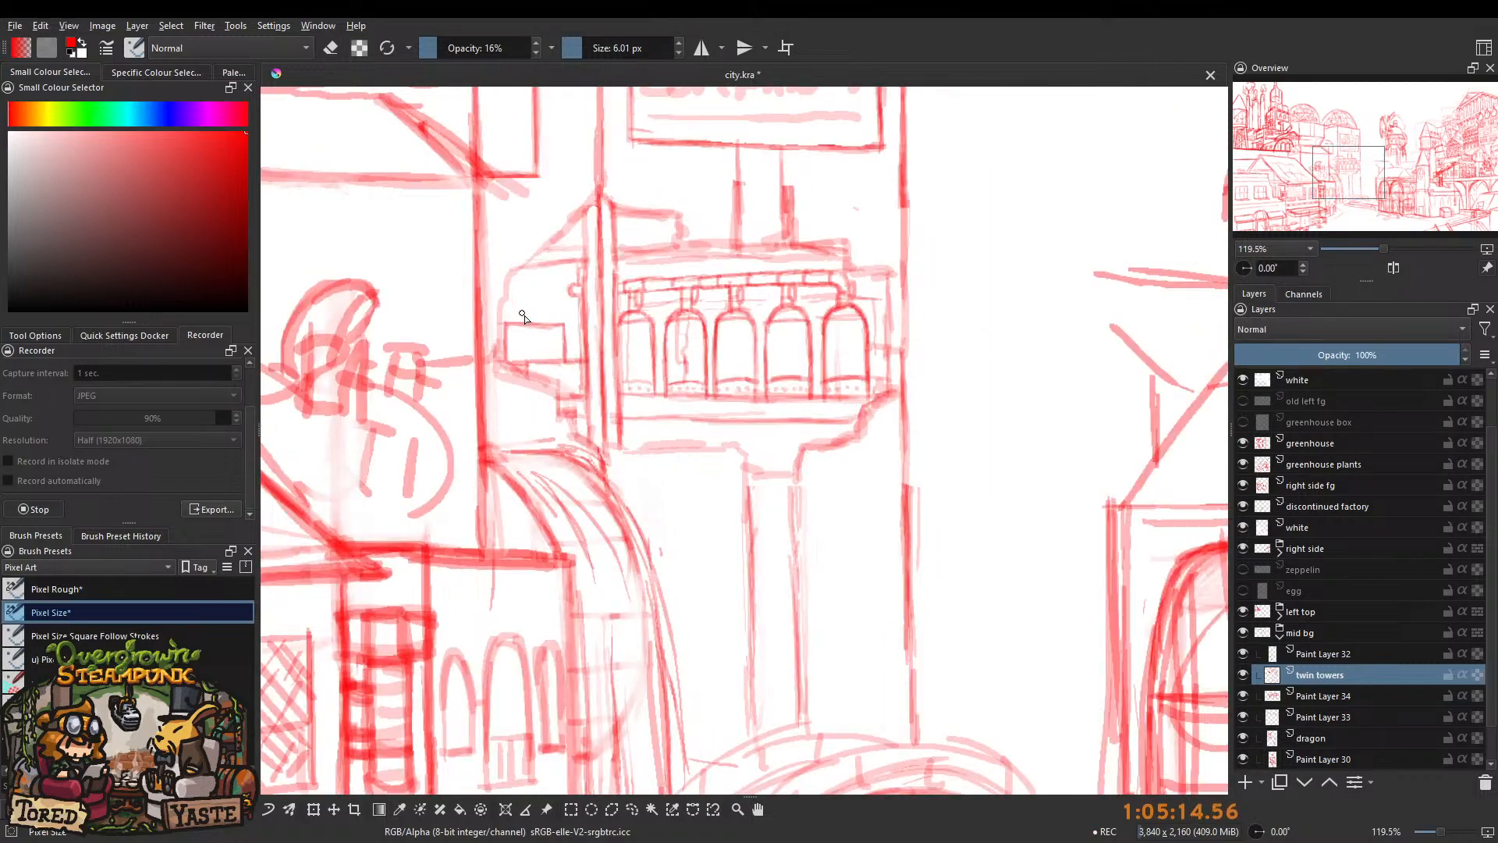
scroll(519, 312, down, 2)
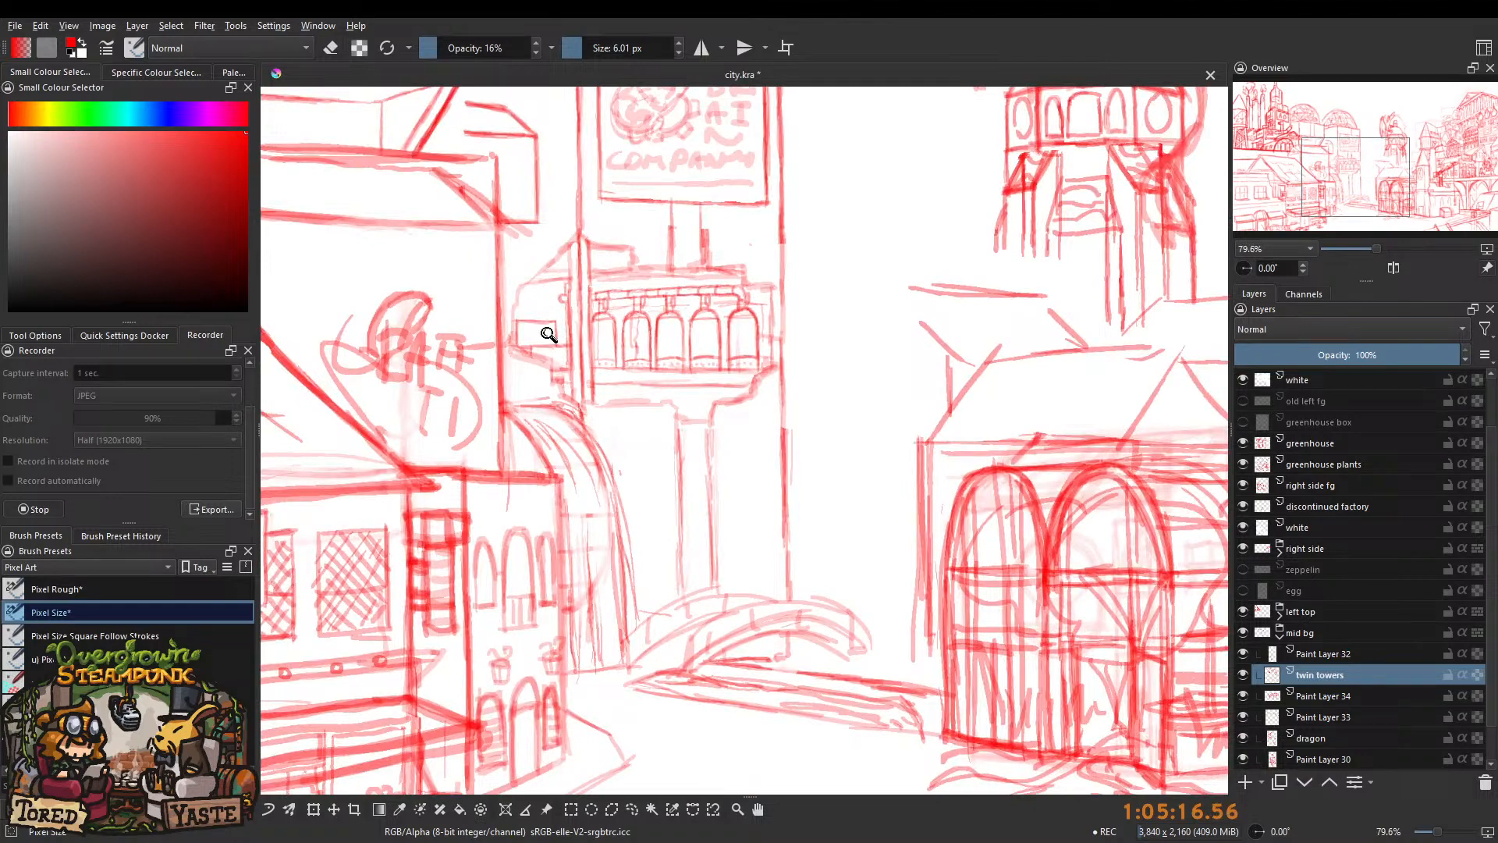
drag(546, 336, 557, 201)
click(334, 49)
click(501, 45)
mouse_move(378, 197)
mouse_down()
mouse_move(614, 189)
mouse_move(695, 234)
mouse_move(675, 298)
mouse_move(664, 195)
mouse_up()
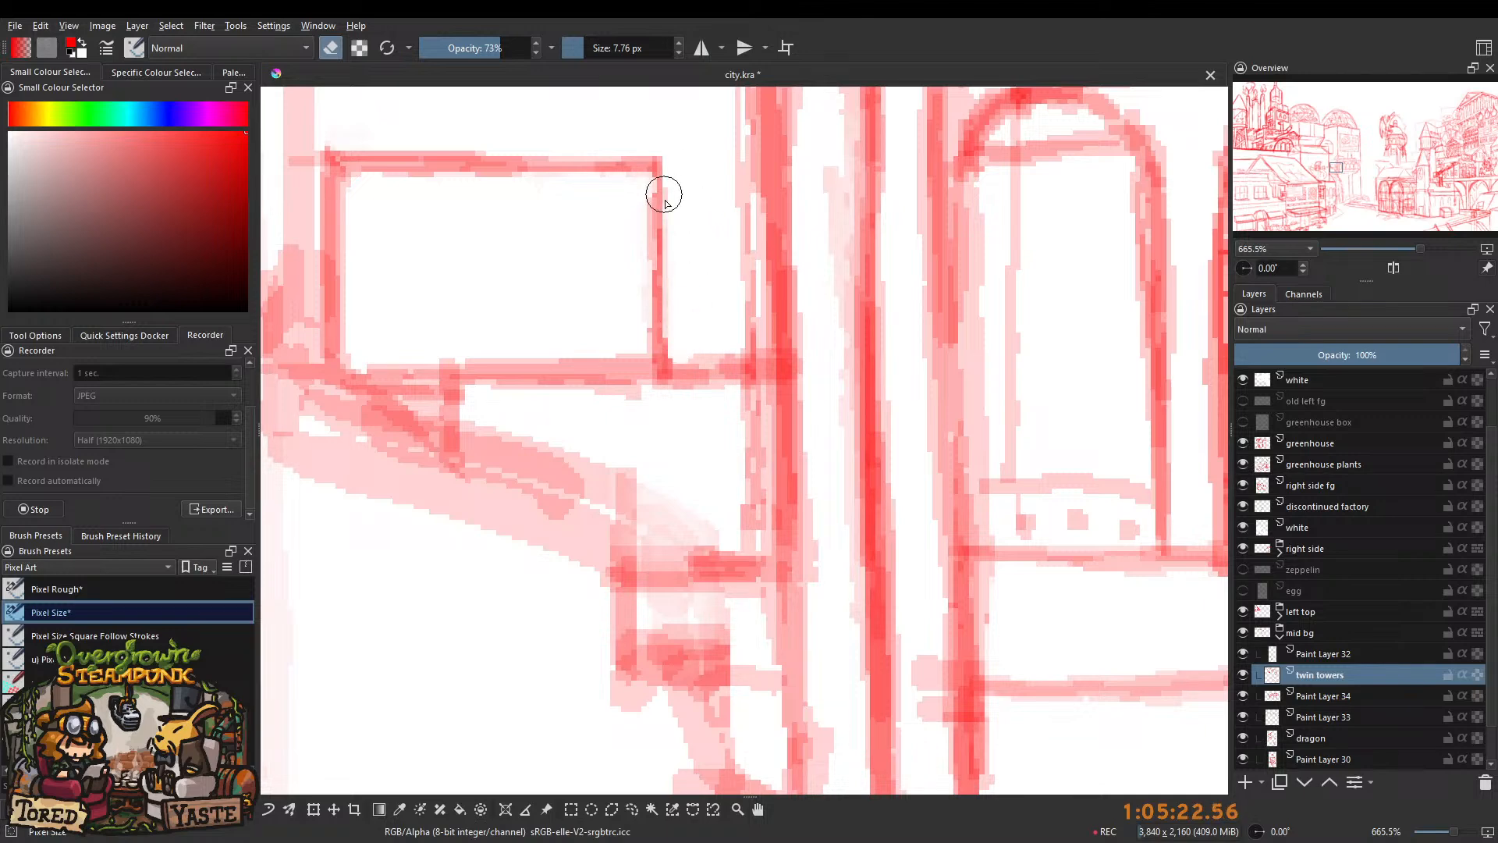
click(444, 48)
click(331, 48)
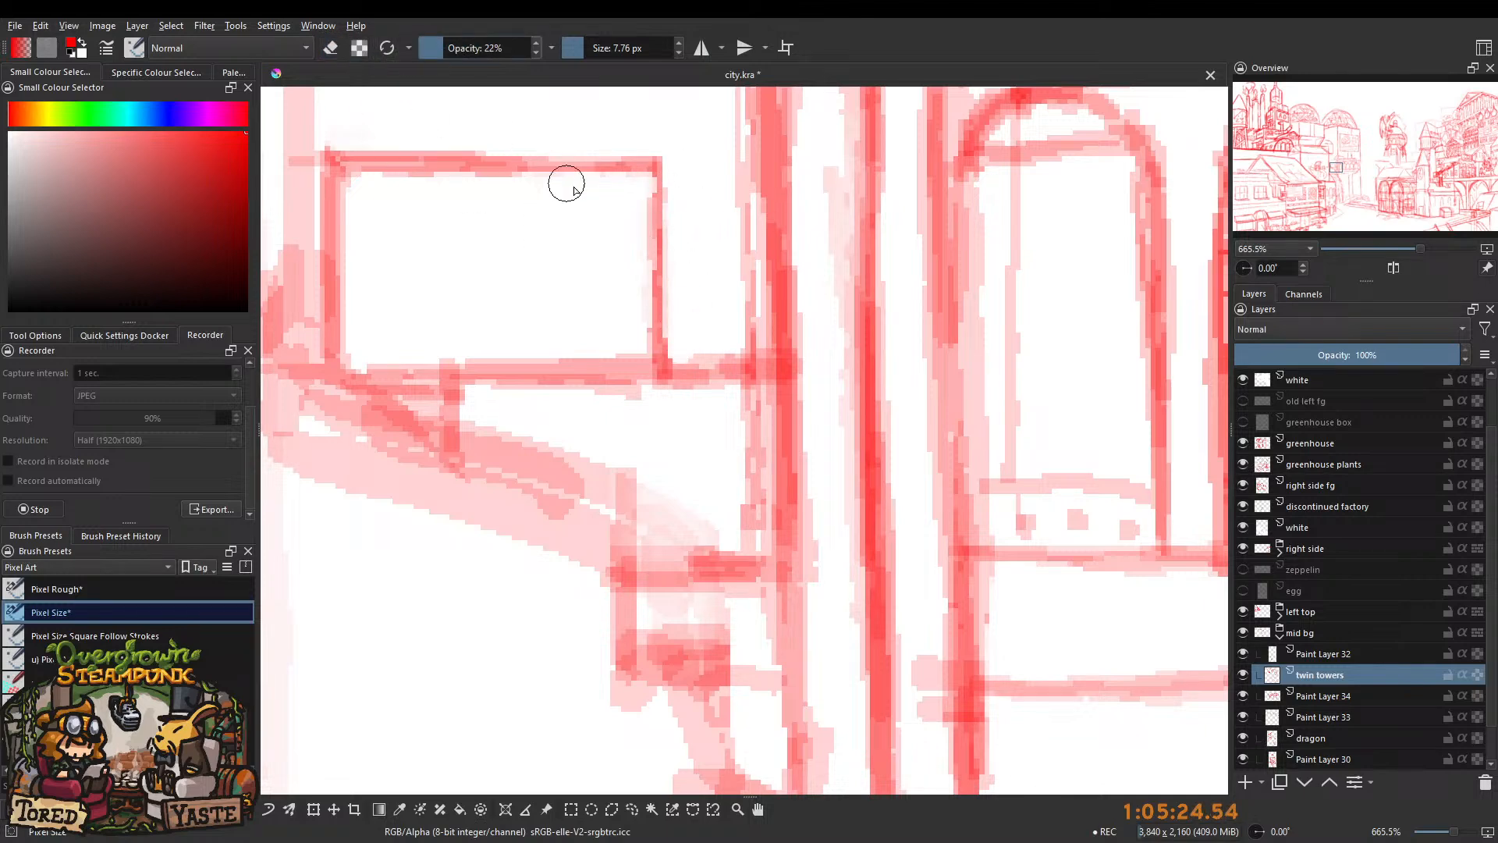
mouse_move(680, 361)
mouse_down()
mouse_move(662, 364)
mouse_move(748, 363)
mouse_up()
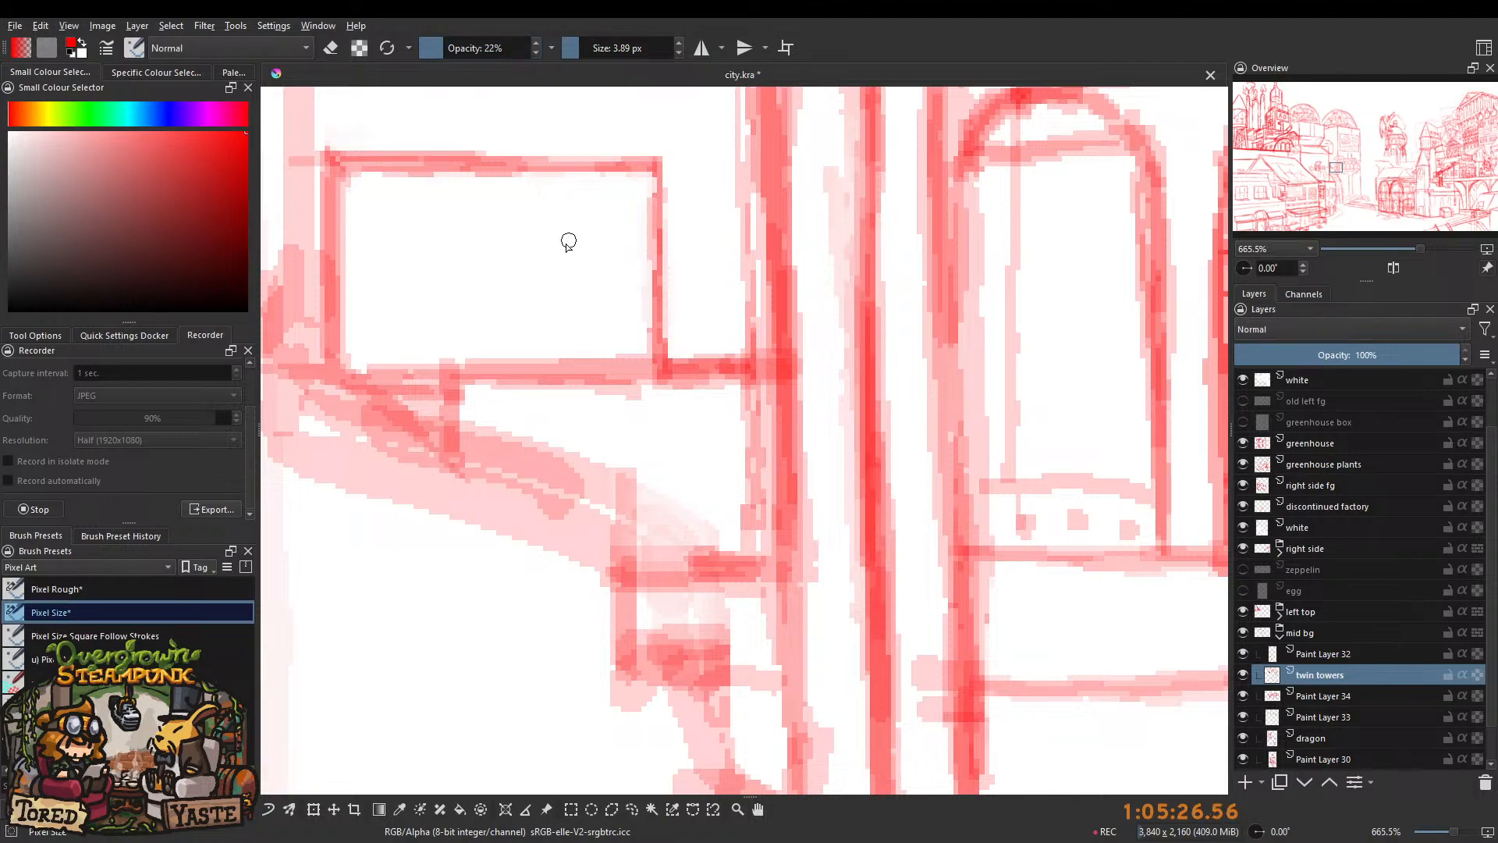
Sketch two small rounded lumps on top of the box at 22% opacity, refine them at 4.16 px, and save the drawing.
drag(594, 271, 596, 355)
key(ctrl+s)
drag(617, 236, 599, 200)
mouse_move(546, 280)
mouse_down()
mouse_move(541, 243)
mouse_move(605, 301)
mouse_move(562, 309)
mouse_move(621, 283)
mouse_move(685, 288)
mouse_move(642, 305)
mouse_up()
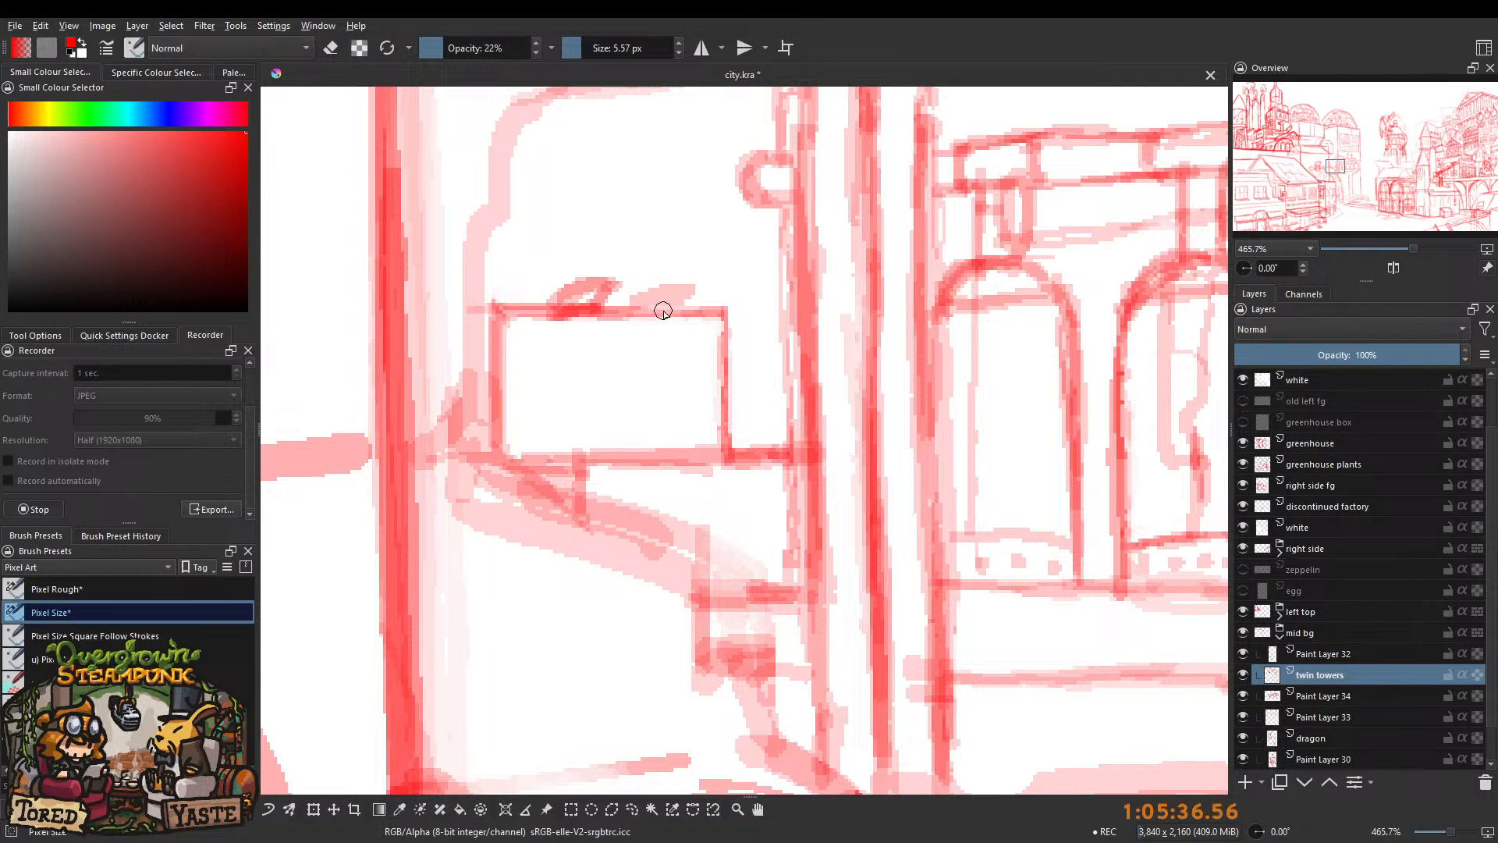
drag(678, 299, 673, 299)
mouse_move(643, 305)
mouse_down()
mouse_move(682, 292)
mouse_move(665, 310)
mouse_move(649, 295)
mouse_up()
mouse_move(558, 279)
mouse_down()
mouse_move(589, 295)
mouse_move(645, 288)
mouse_move(645, 332)
mouse_up()
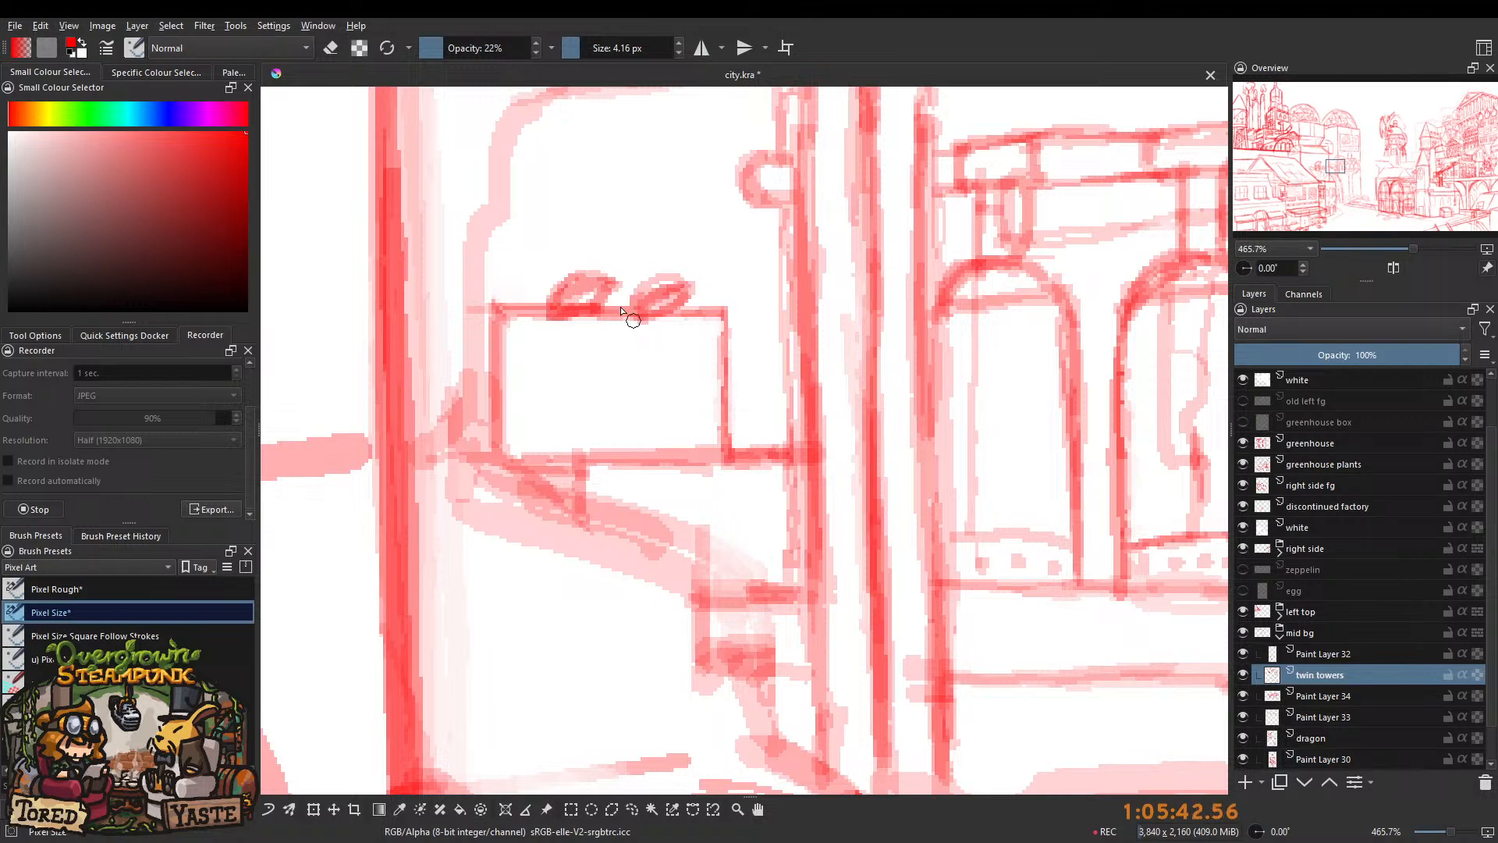
mouse_move(570, 279)
mouse_down()
mouse_move(546, 296)
mouse_move(583, 275)
mouse_move(640, 275)
mouse_up()
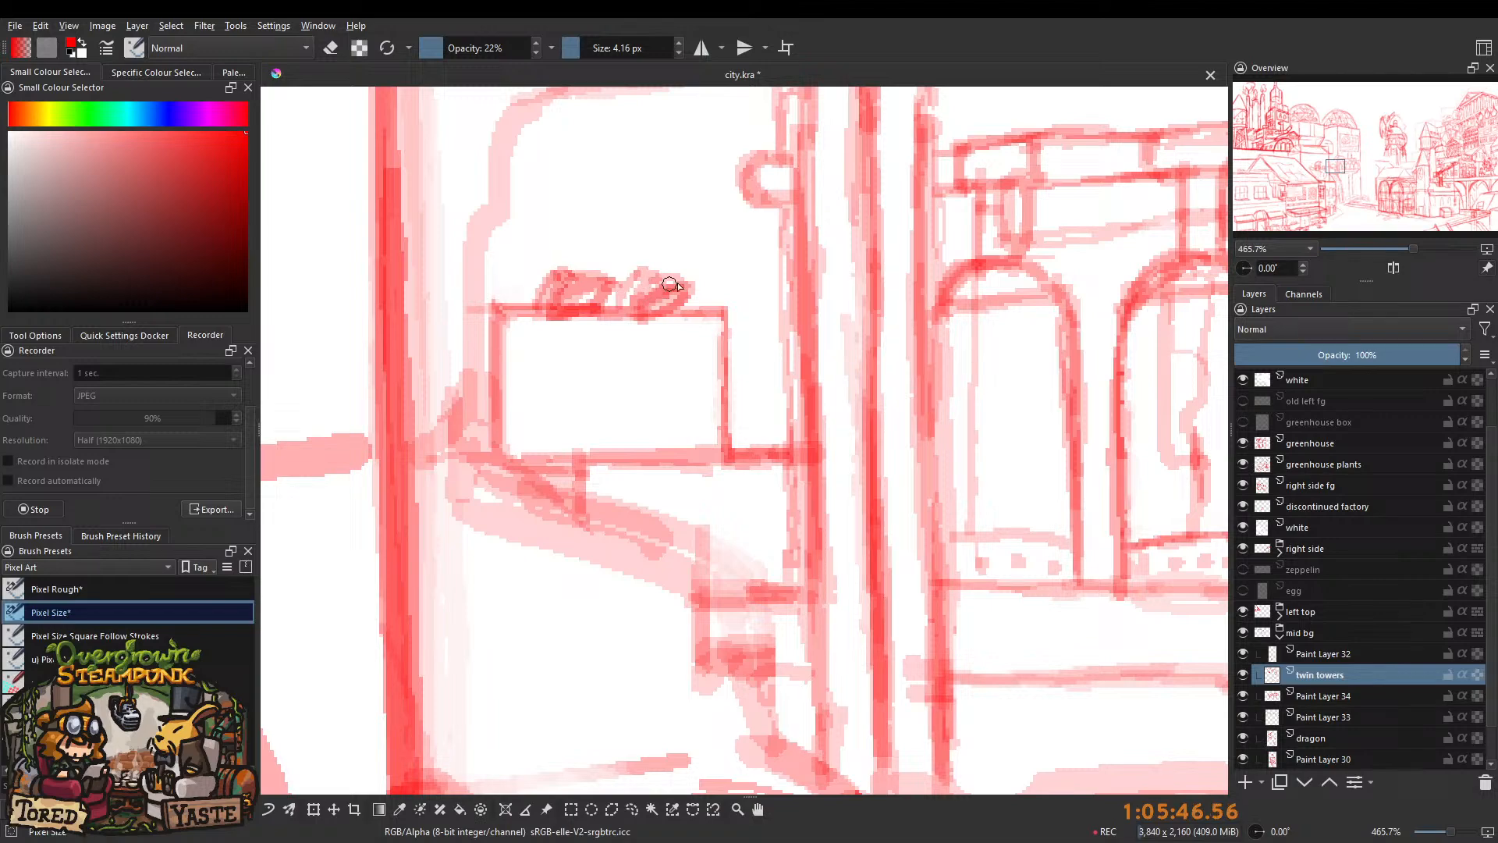
scroll(658, 291, down, 5)
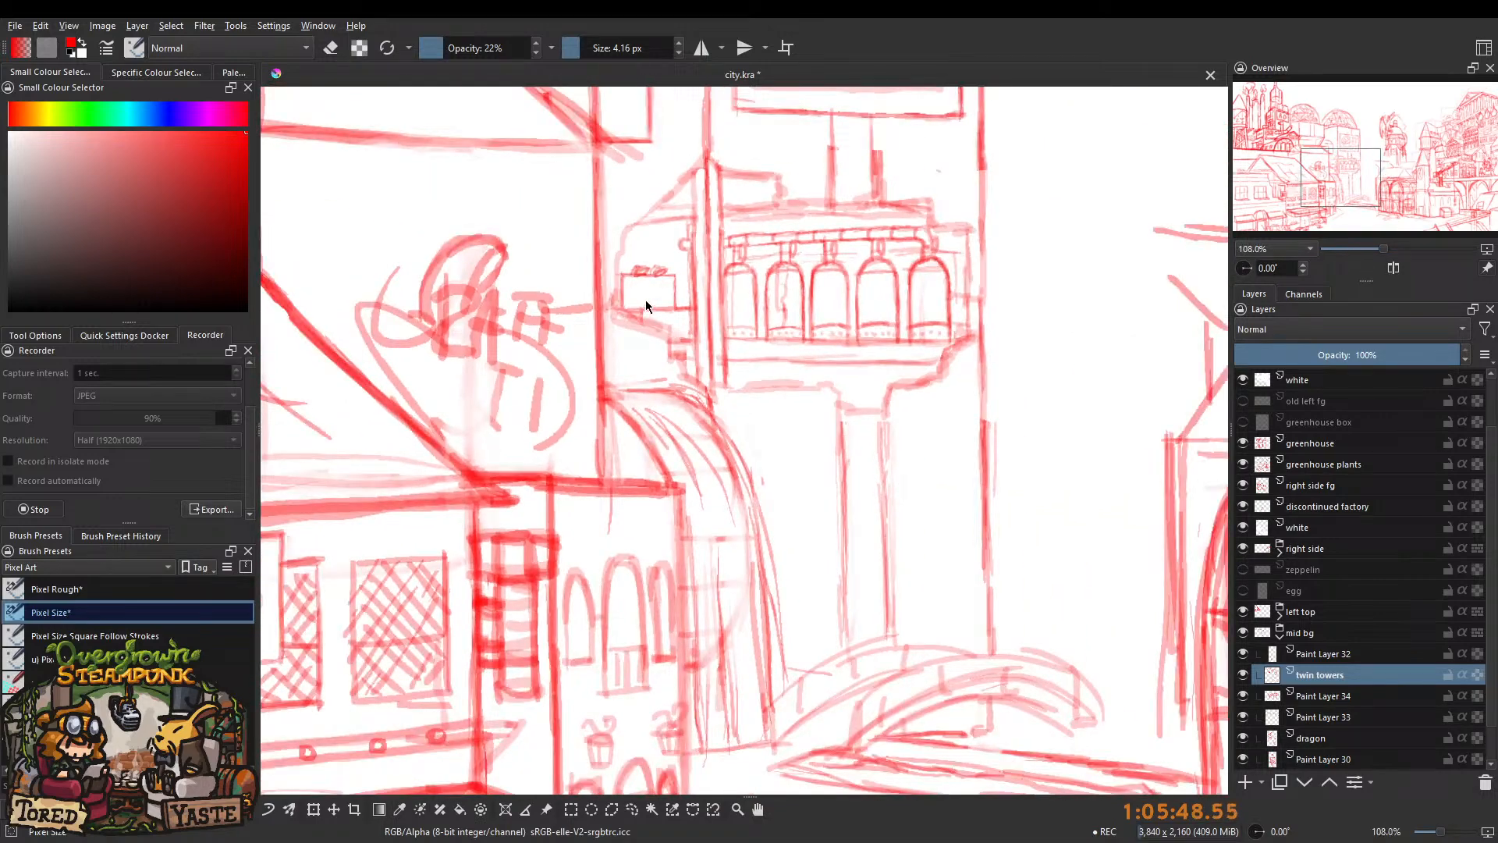
scroll(648, 300, up, 5)
key(ctrl+s)
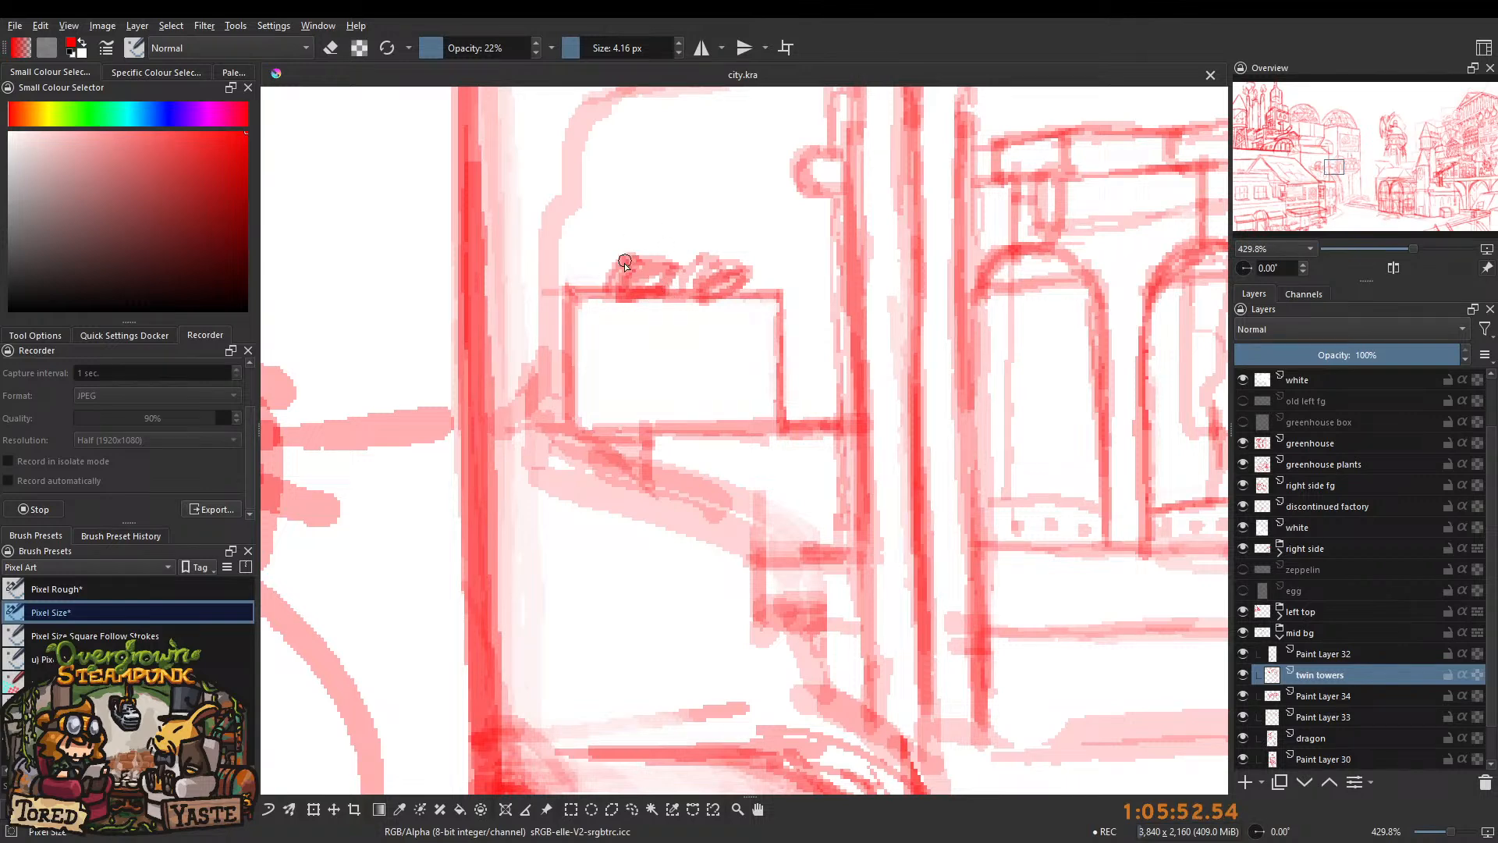
drag(659, 352, 662, 353)
drag(625, 332, 572, 357)
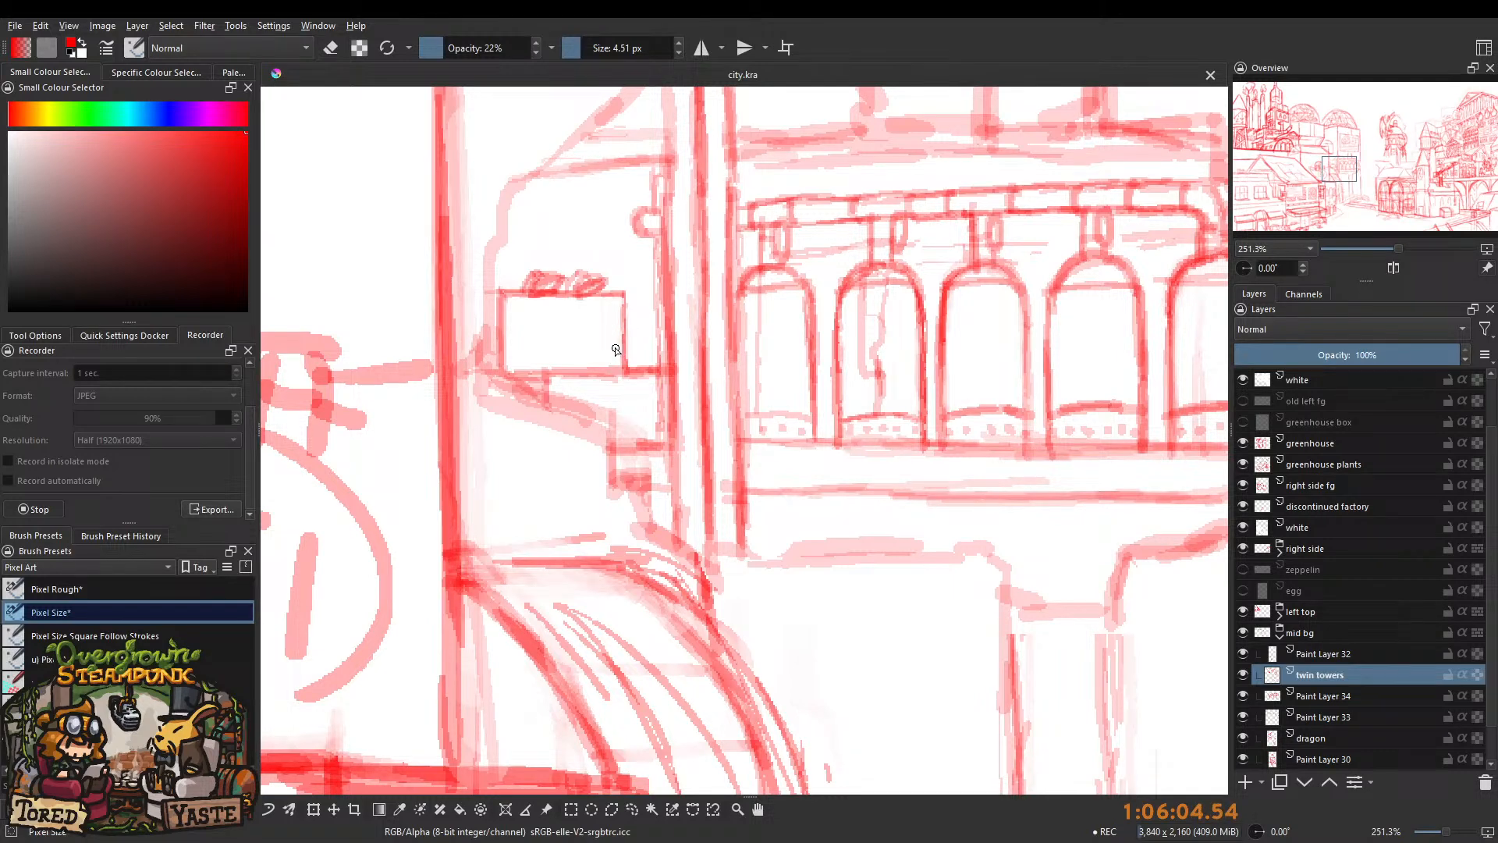
drag(605, 338, 553, 385)
drag(562, 332, 575, 429)
mouse_move(831, 320)
mouse_down()
mouse_move(582, 437)
mouse_move(582, 338)
mouse_up()
mouse_move(559, 406)
mouse_down()
mouse_move(582, 347)
mouse_move(568, 351)
mouse_move(570, 330)
mouse_move(653, 324)
mouse_move(631, 376)
mouse_move(638, 408)
mouse_move(571, 409)
mouse_move(638, 395)
mouse_up()
drag(580, 350, 629, 358)
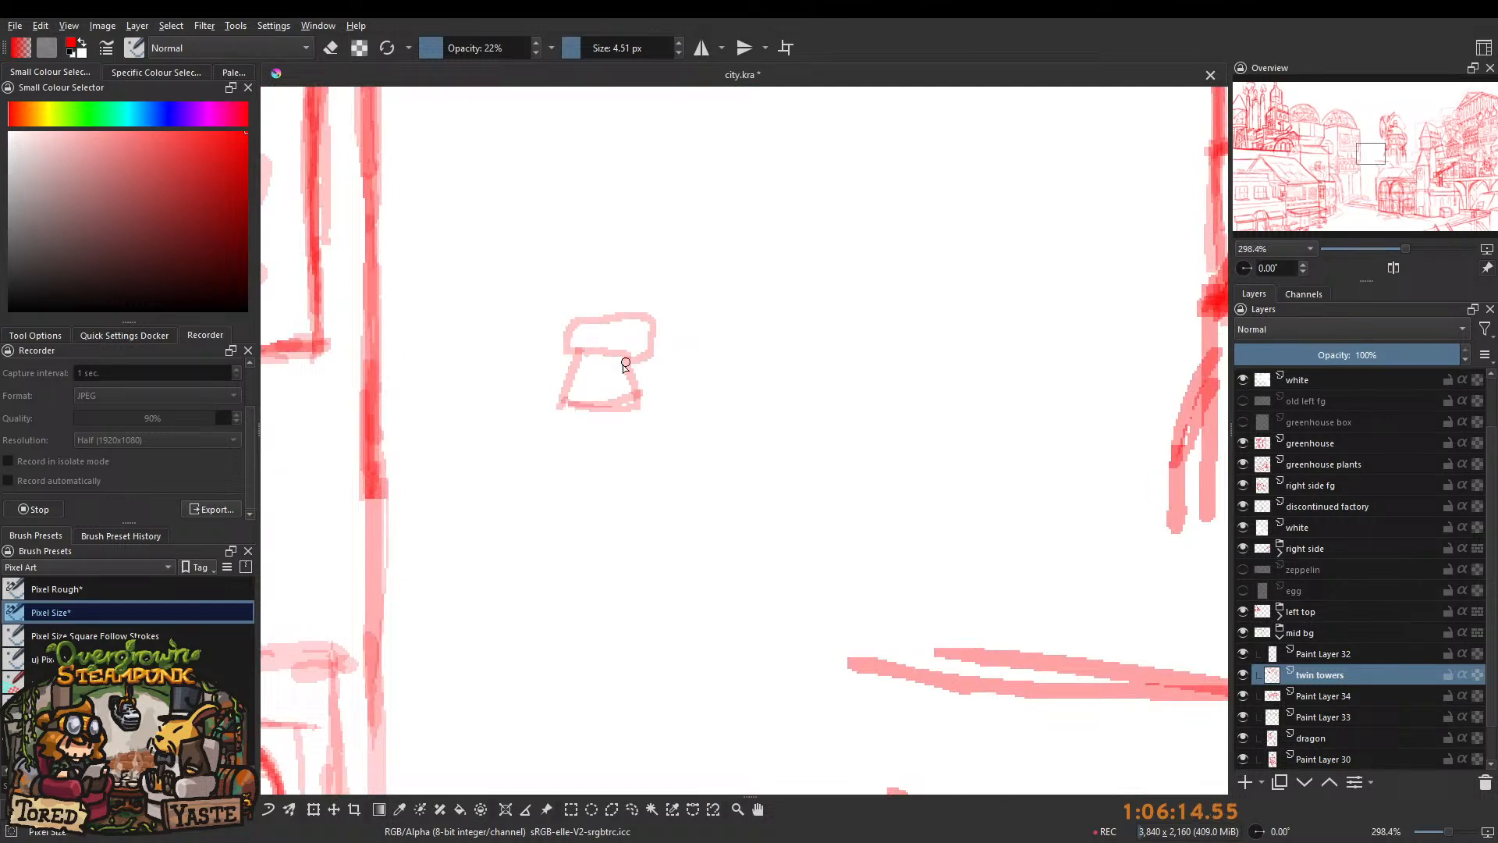
mouse_move(576, 403)
mouse_down()
mouse_move(625, 404)
mouse_move(589, 438)
mouse_up()
mouse_move(570, 343)
mouse_down()
mouse_move(663, 336)
mouse_move(556, 349)
mouse_up()
key(ctrl+z)
key(ctrl+z)
key(ctrl+z)
key(ctrl+z)
key(ctrl+z)
key(ctrl+z)
key(ctrl+z)
key(ctrl+z)
key(ctrl+z)
key(ctrl+z)
key(ctrl+z)
key(ctrl+shift+z)
key(ctrl+z)
mouse_move(611, 297)
mouse_down()
mouse_move(659, 324)
mouse_move(619, 292)
mouse_move(622, 338)
mouse_move(667, 322)
mouse_move(587, 301)
mouse_move(596, 280)
mouse_move(636, 311)
mouse_up()
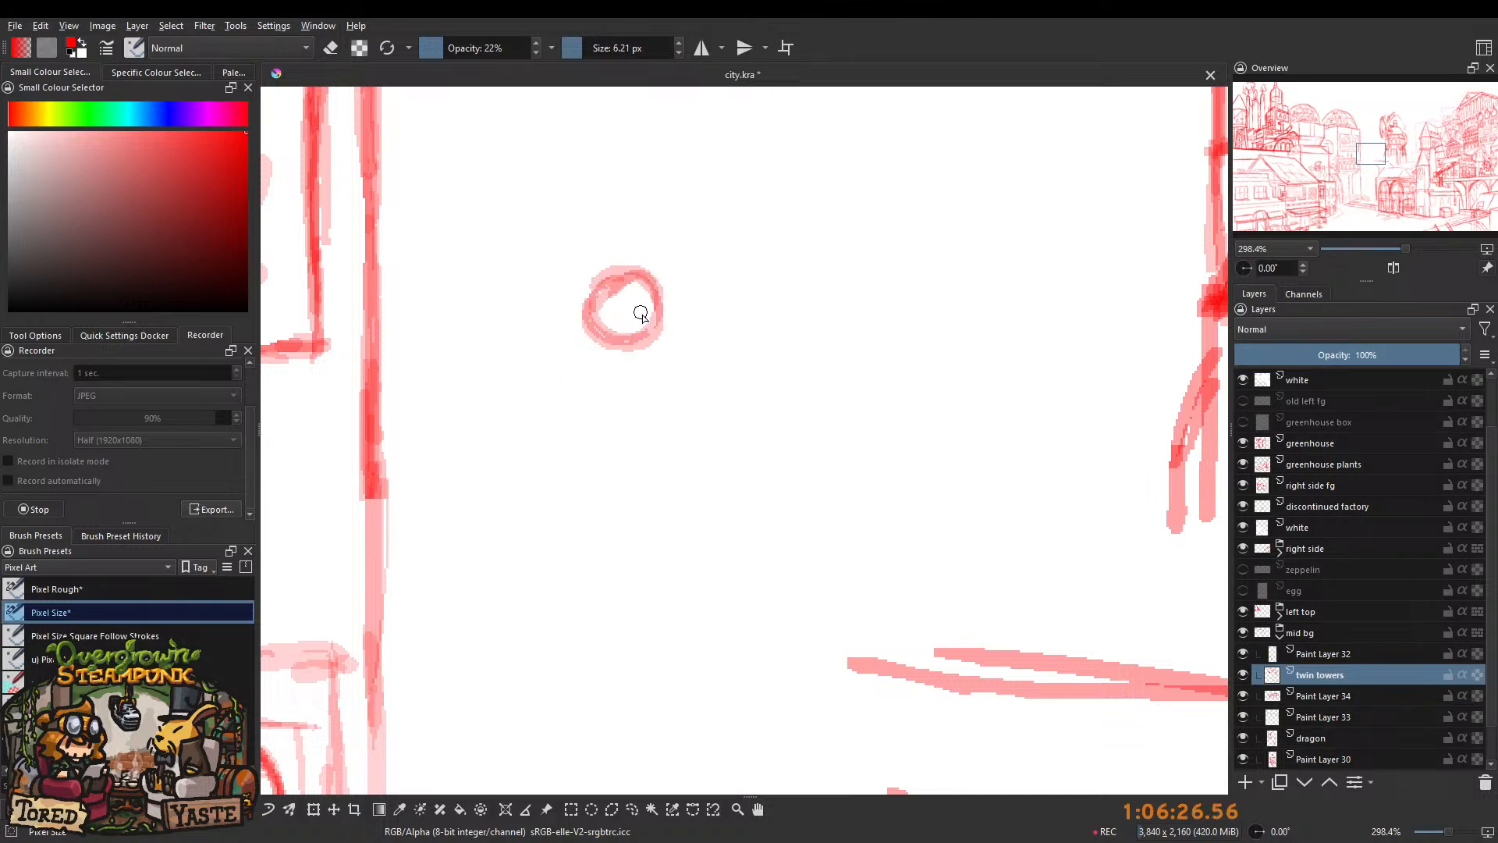
key(ctrl+z)
key(ctrl+z)
key(ctrl+z)
key(ctrl+z)
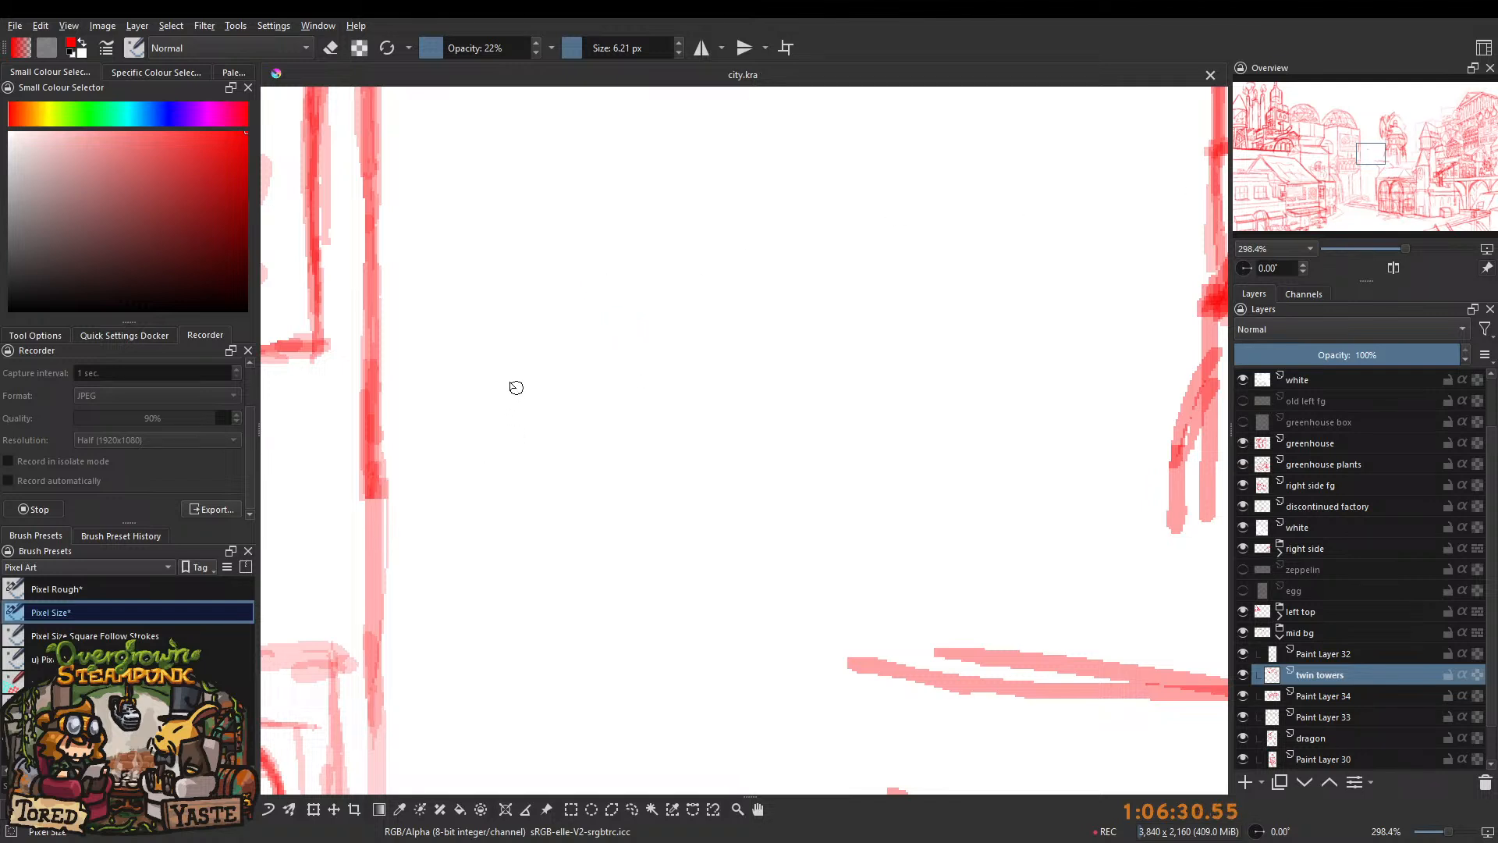
Compare the tower section with the twin towers layer hidden and shown, and examine the chamber beside the arches.
drag(541, 340, 526, 401)
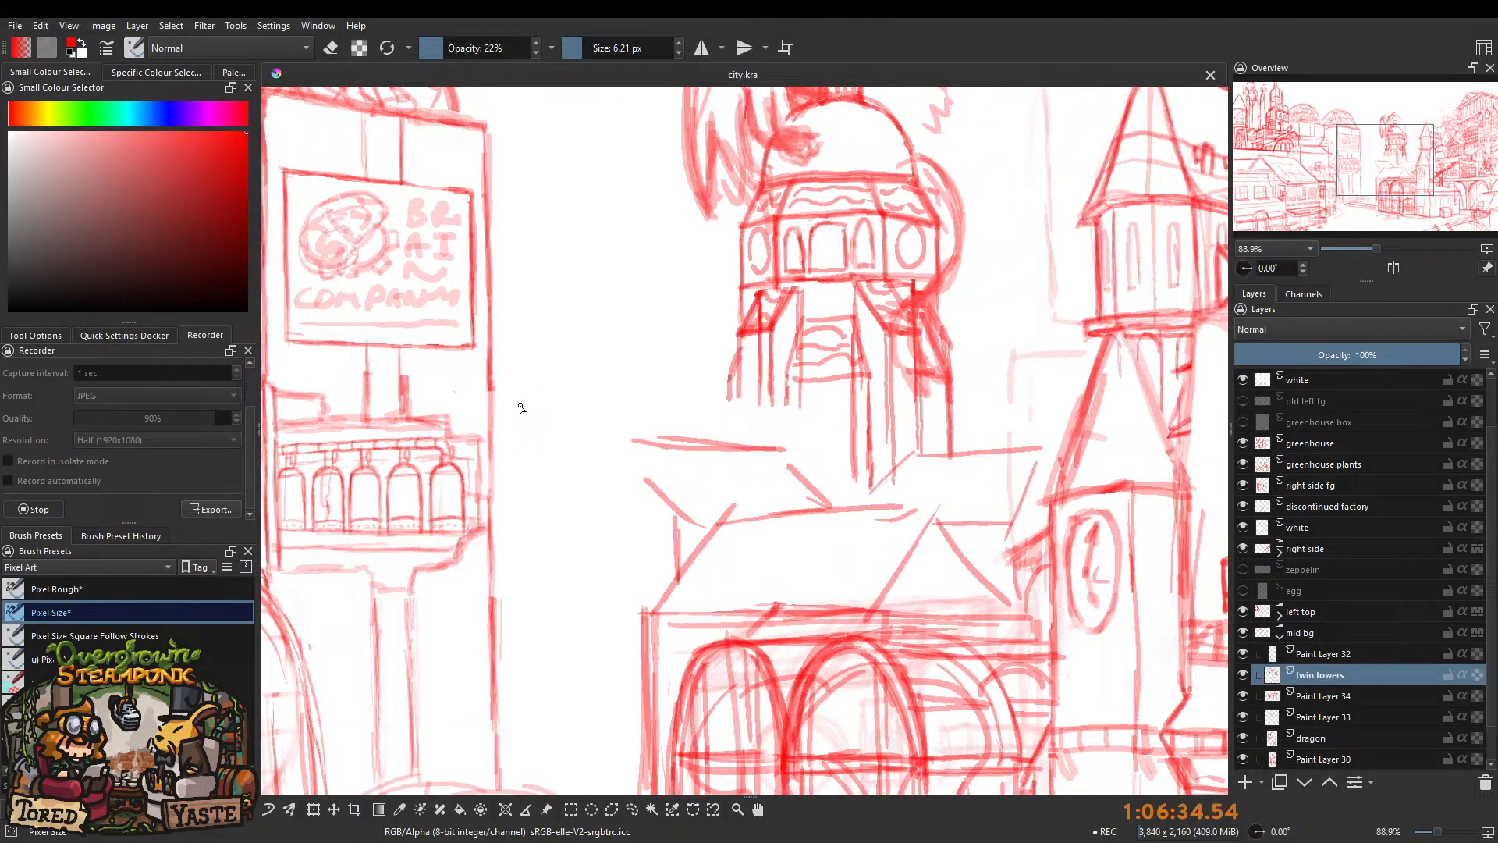
drag(392, 435, 535, 412)
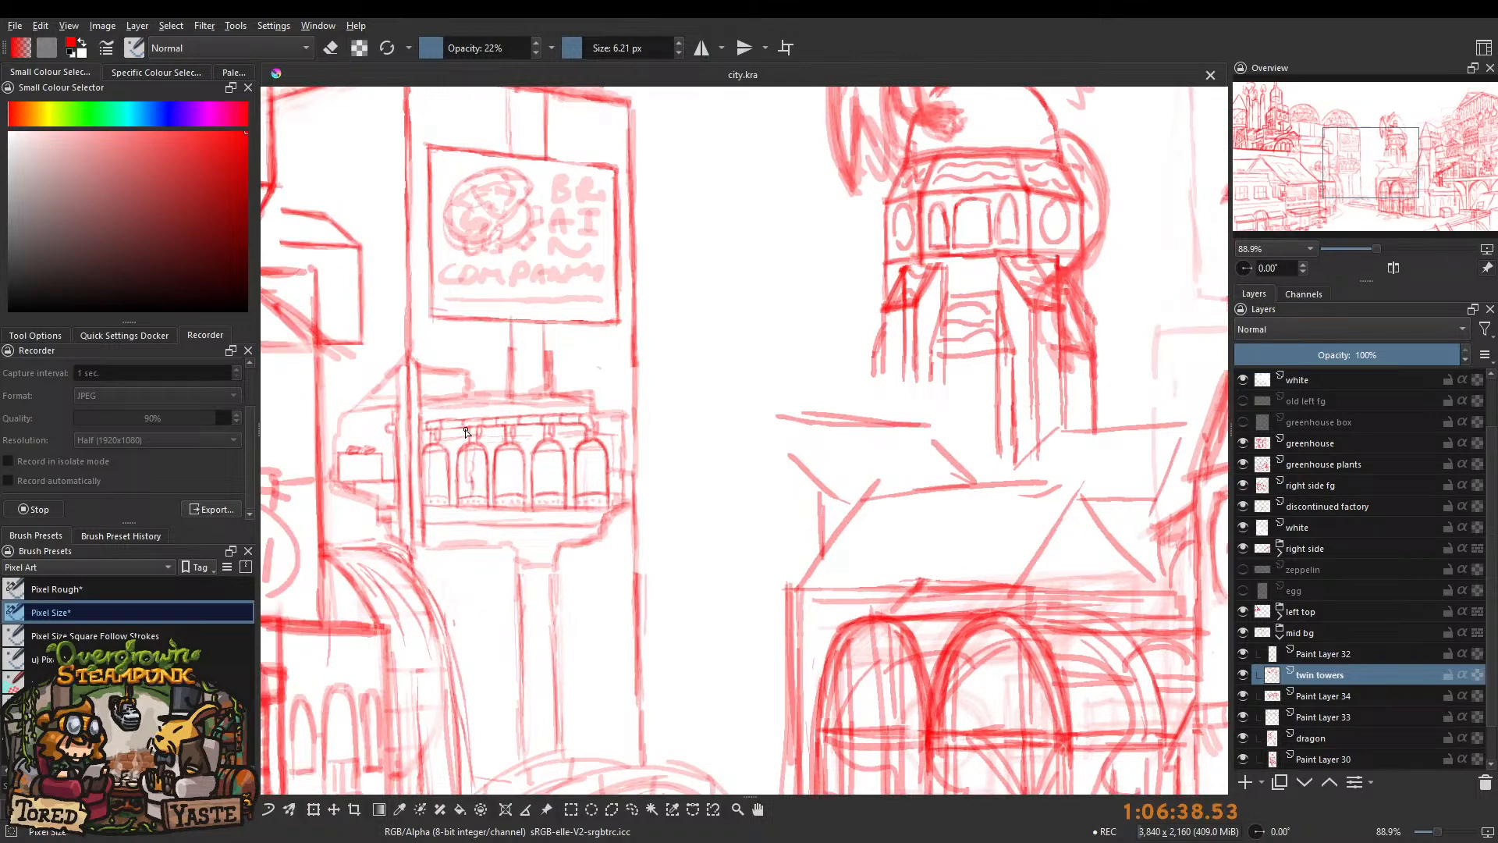
scroll(468, 441, up, 2)
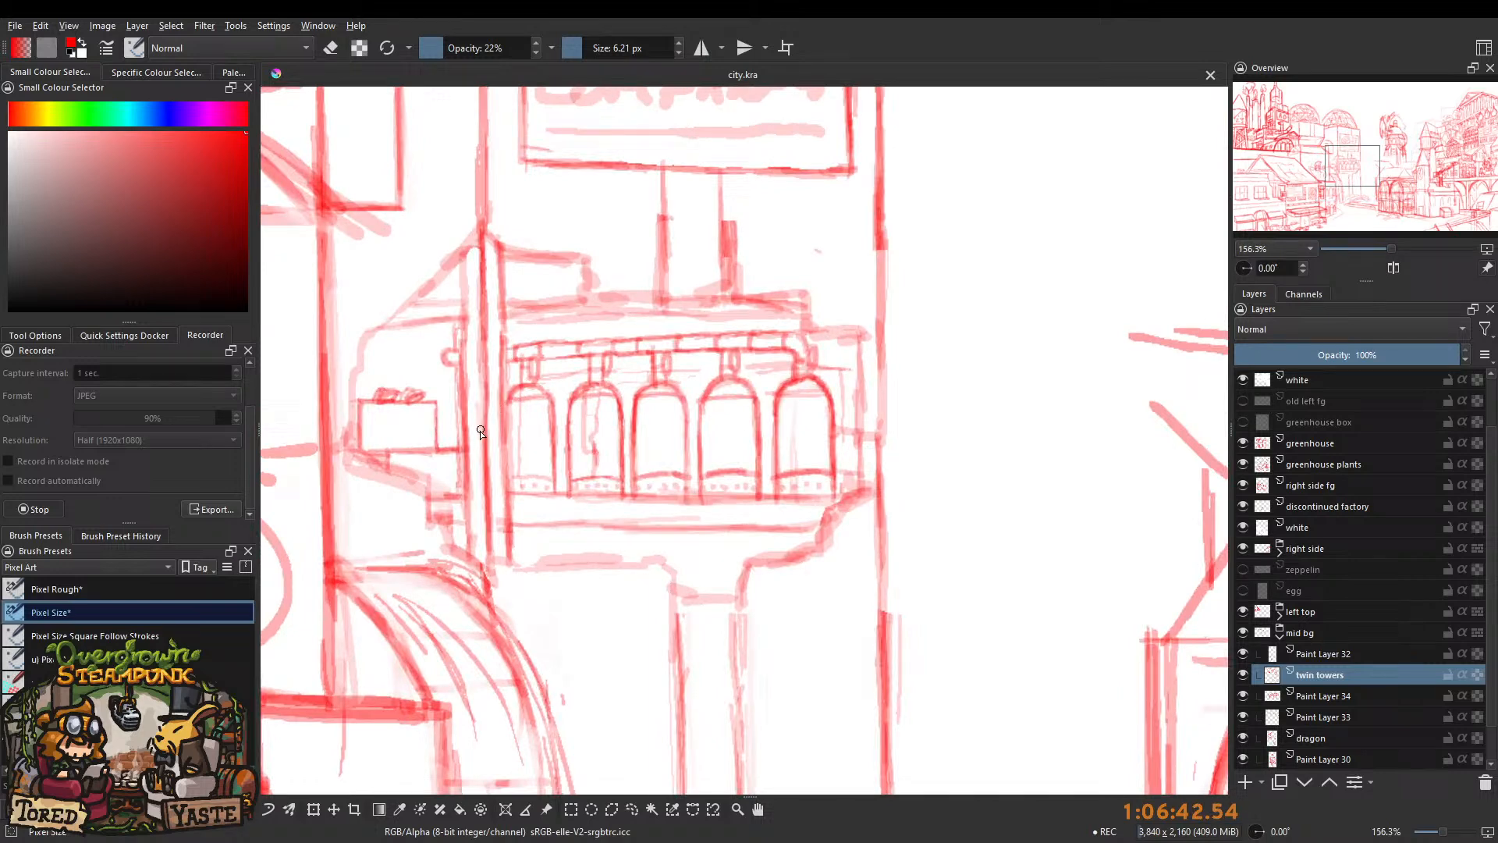
scroll(468, 390, down, 1)
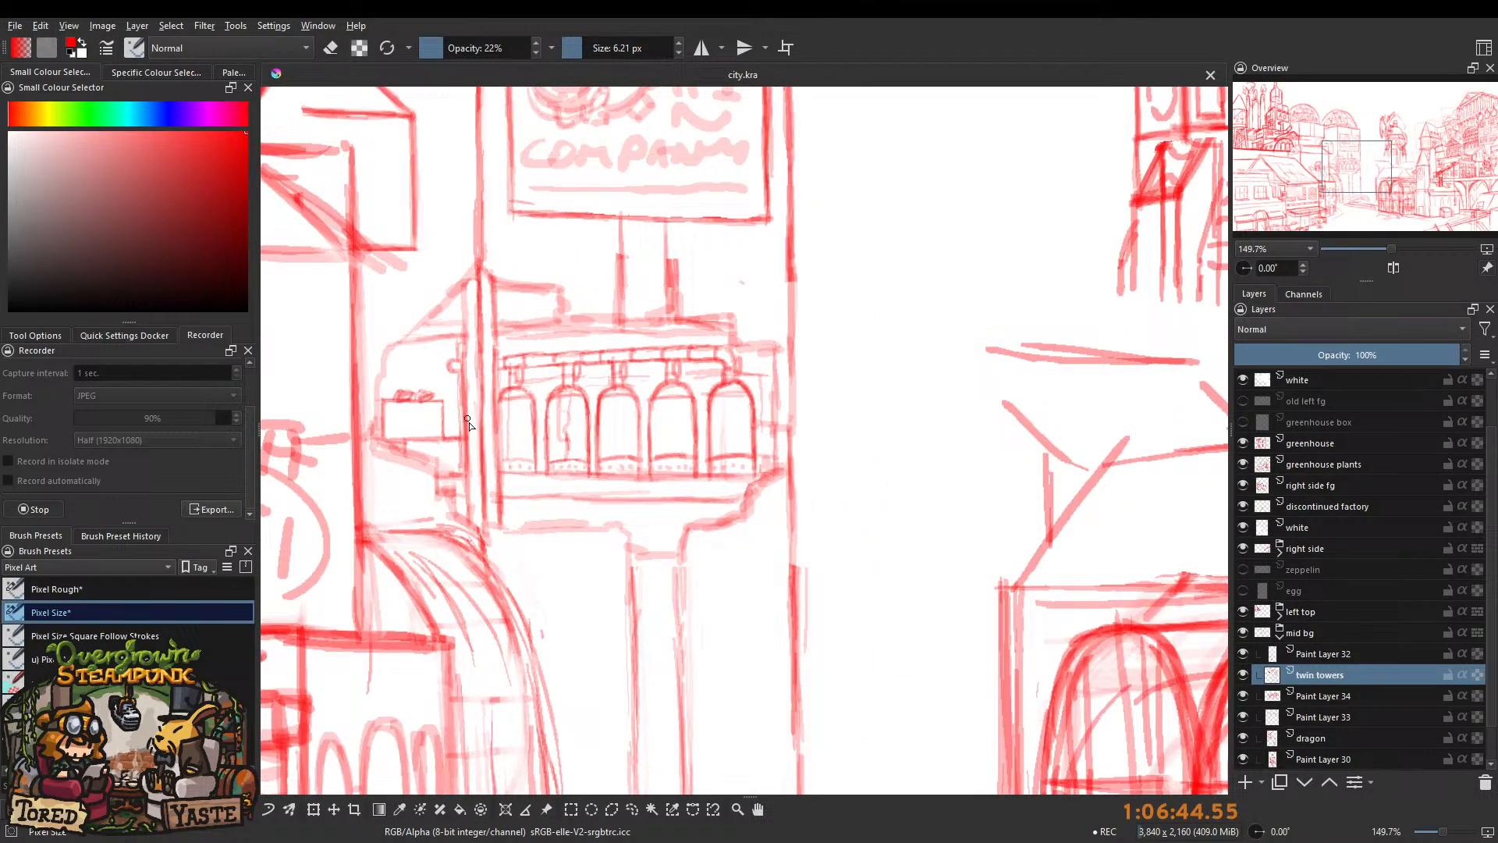
click(1245, 677)
click(1242, 676)
drag(414, 422, 484, 355)
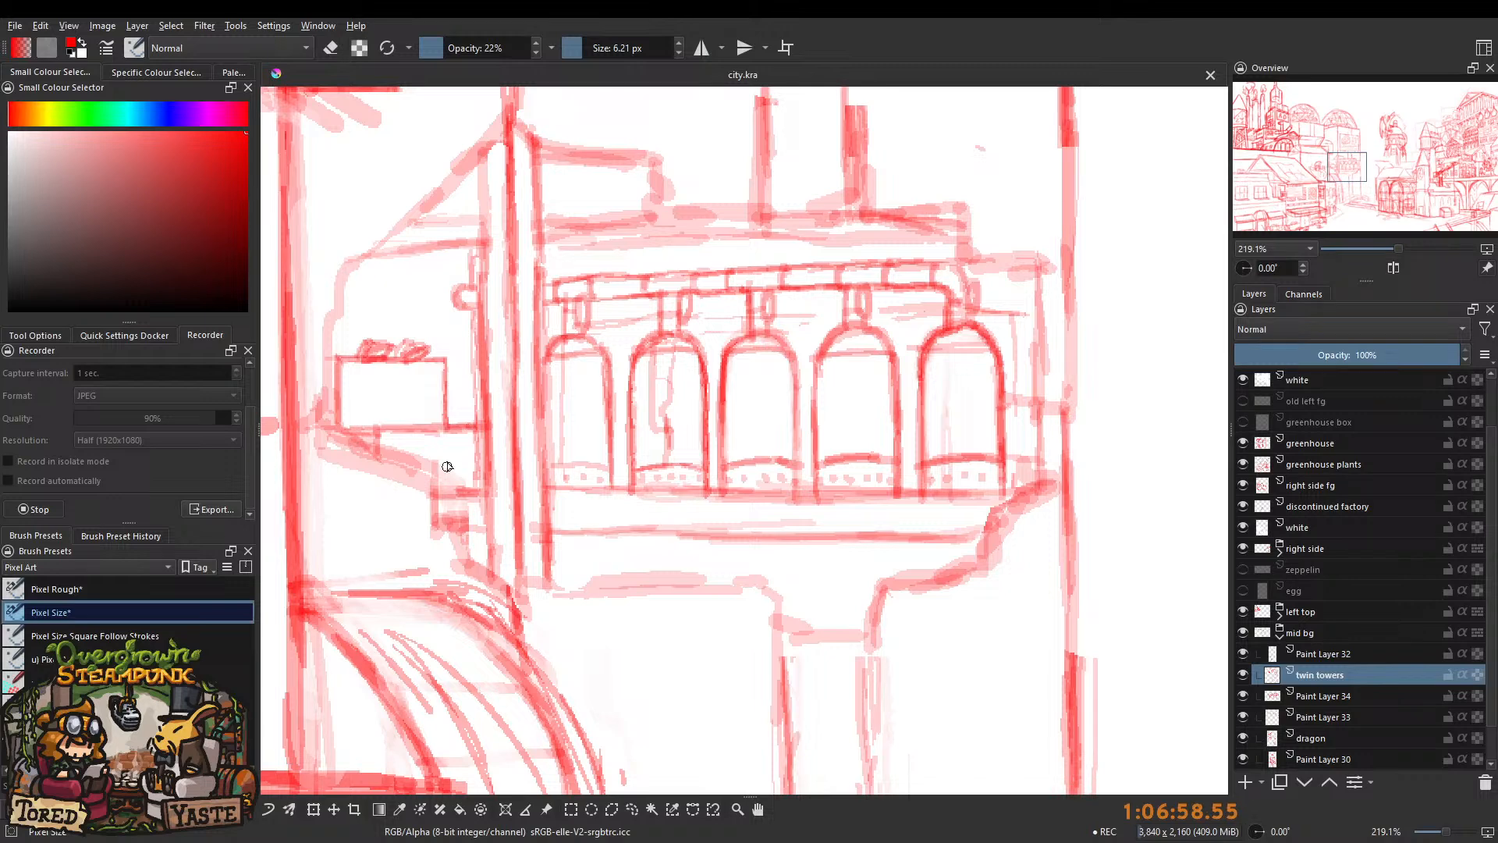
Touch up the shelf line beneath the small box with the brush at 22% opacity and 3.44 px size.
scroll(479, 380, down, 2)
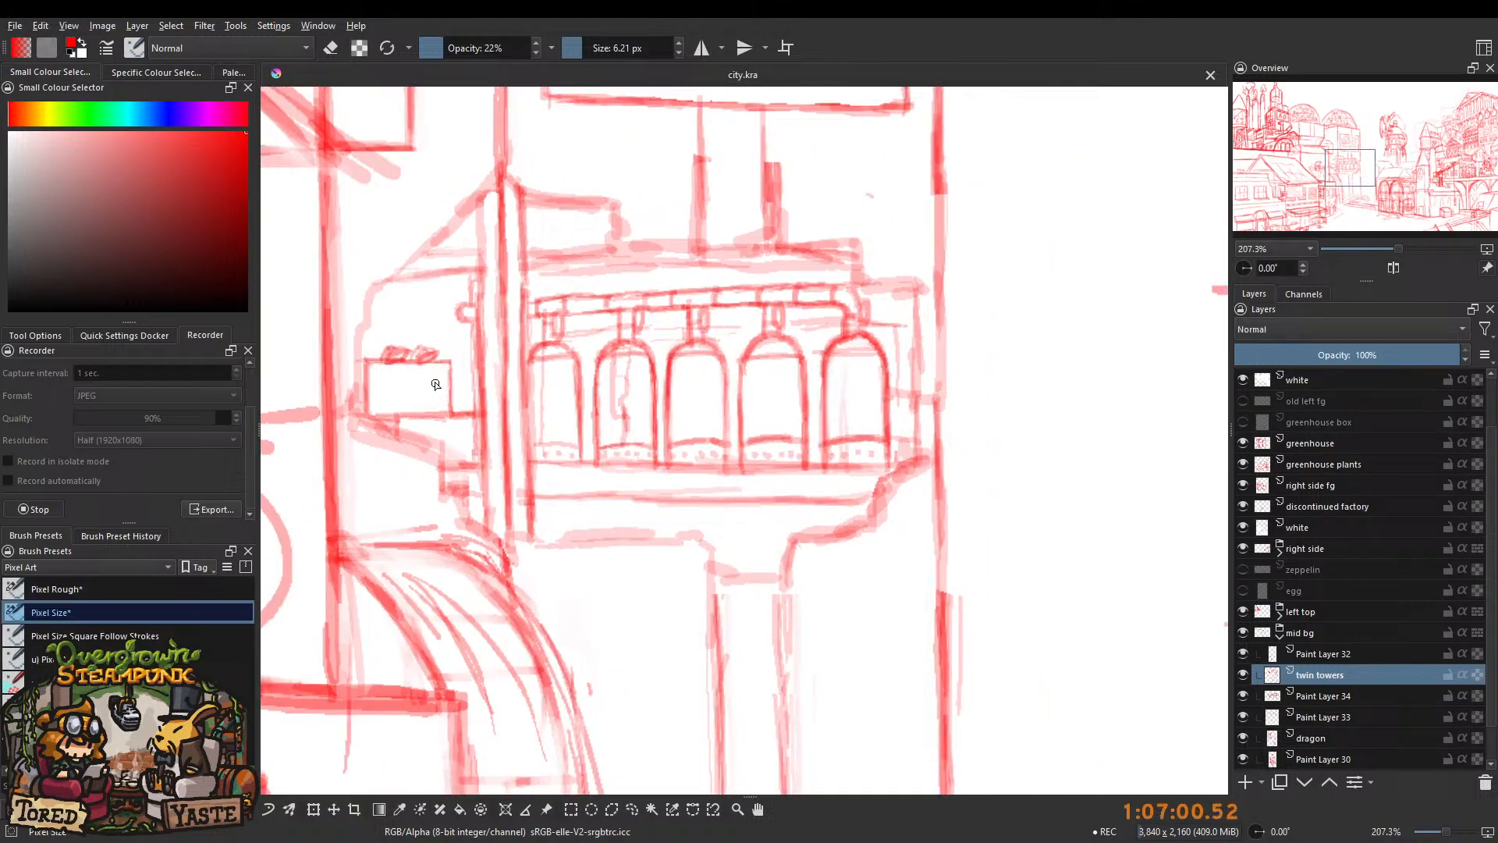
drag(437, 384, 553, 390)
drag(305, 115, 319, 117)
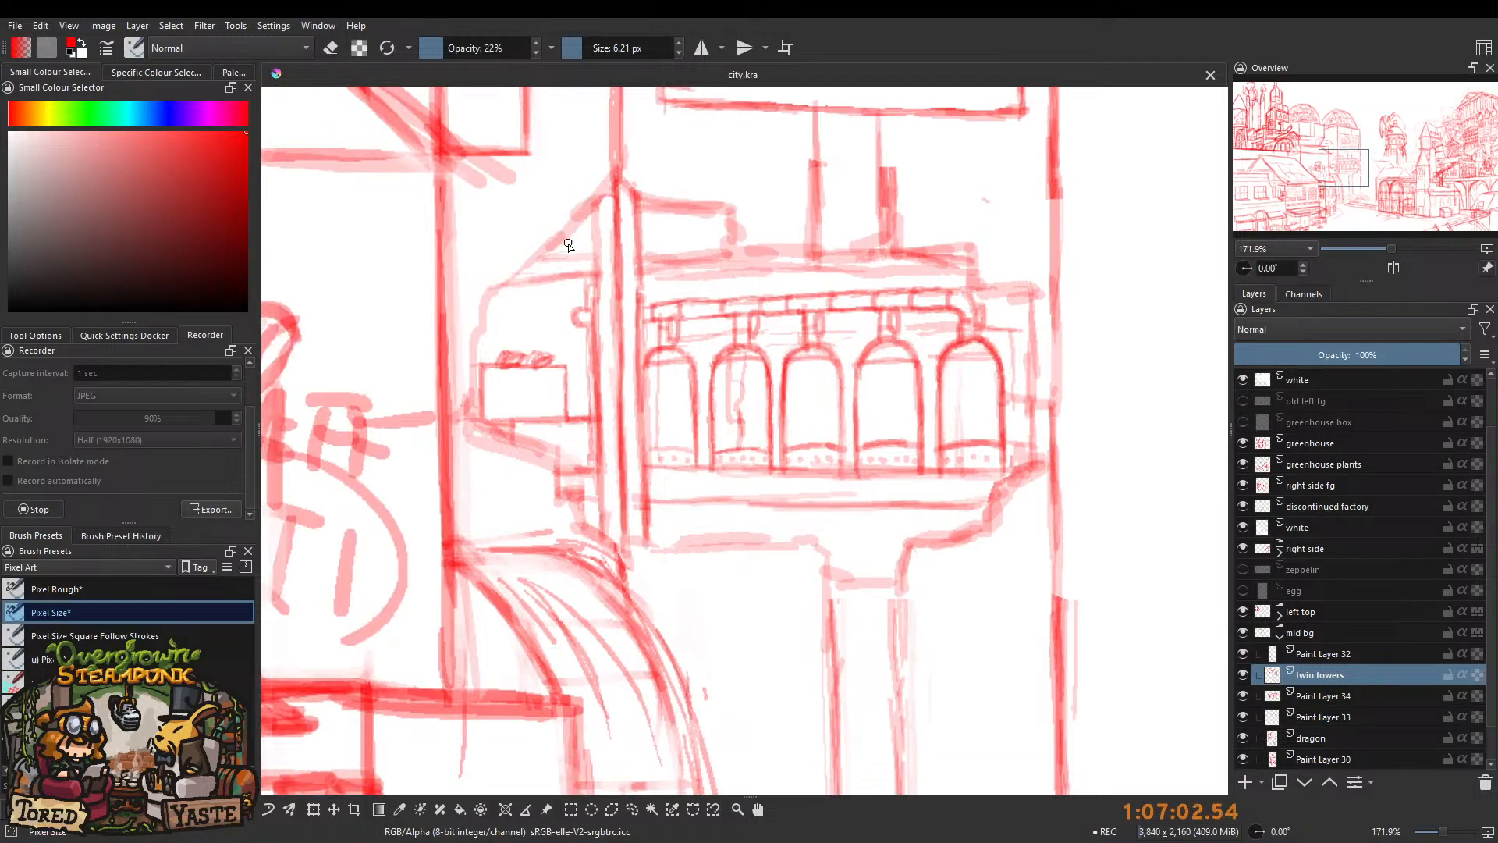
scroll(561, 311, up, 5)
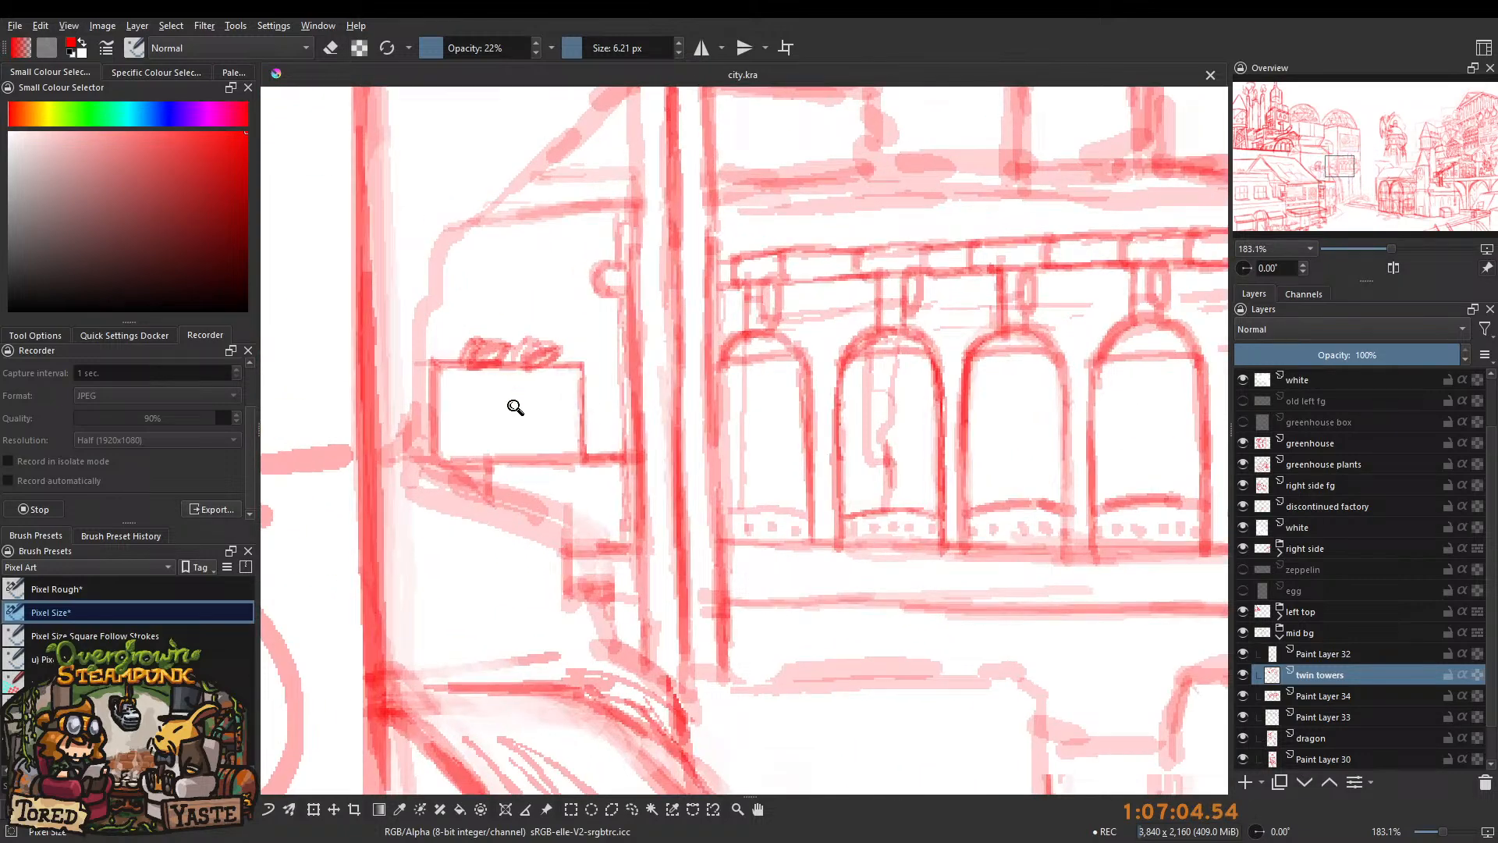
mouse_move(487, 487)
mouse_down()
mouse_move(624, 484)
mouse_move(415, 488)
mouse_up()
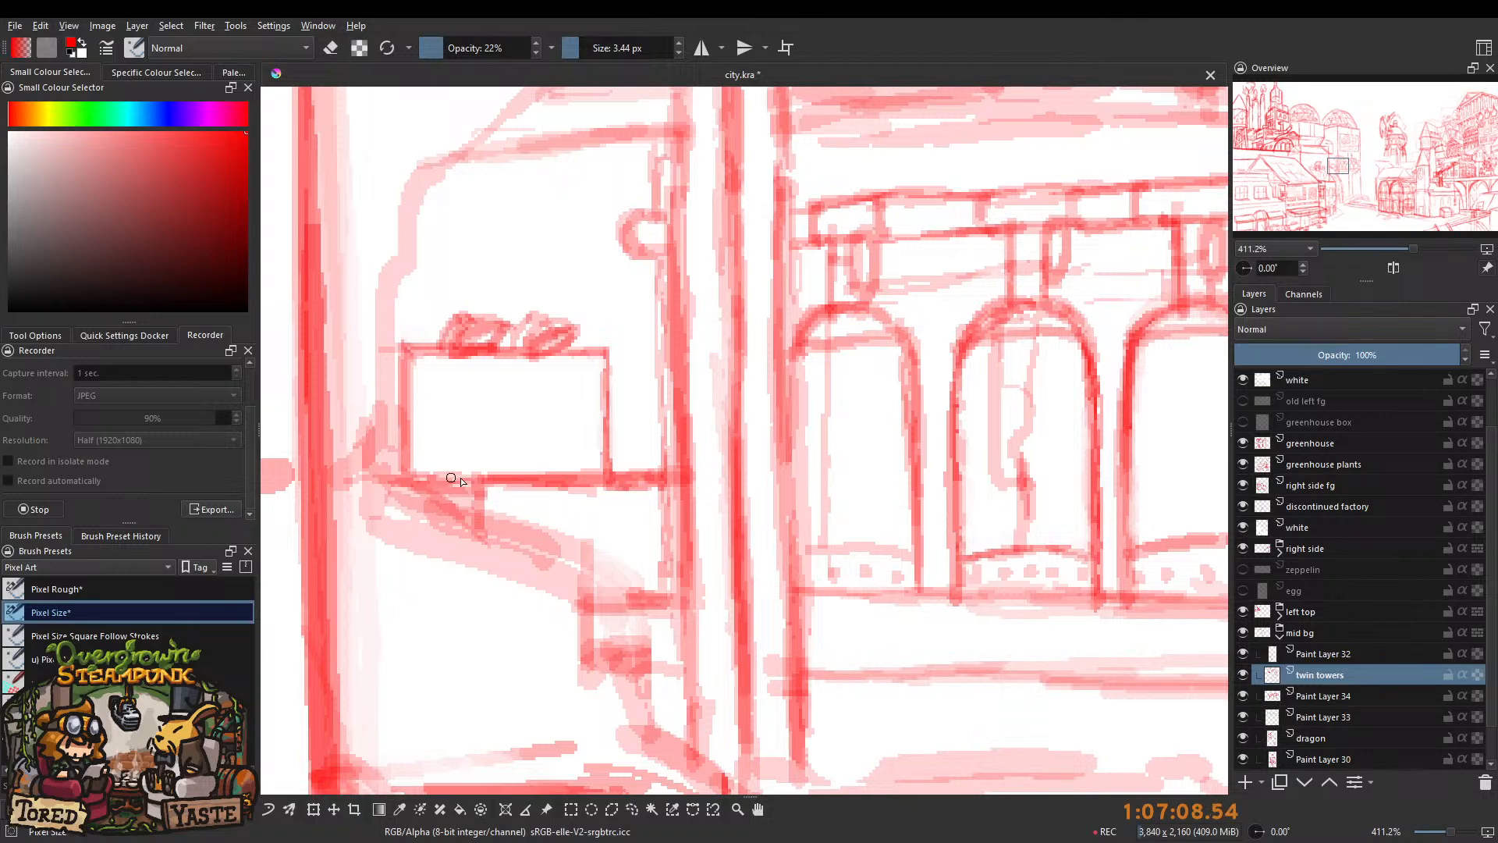
scroll(468, 434, down, 7)
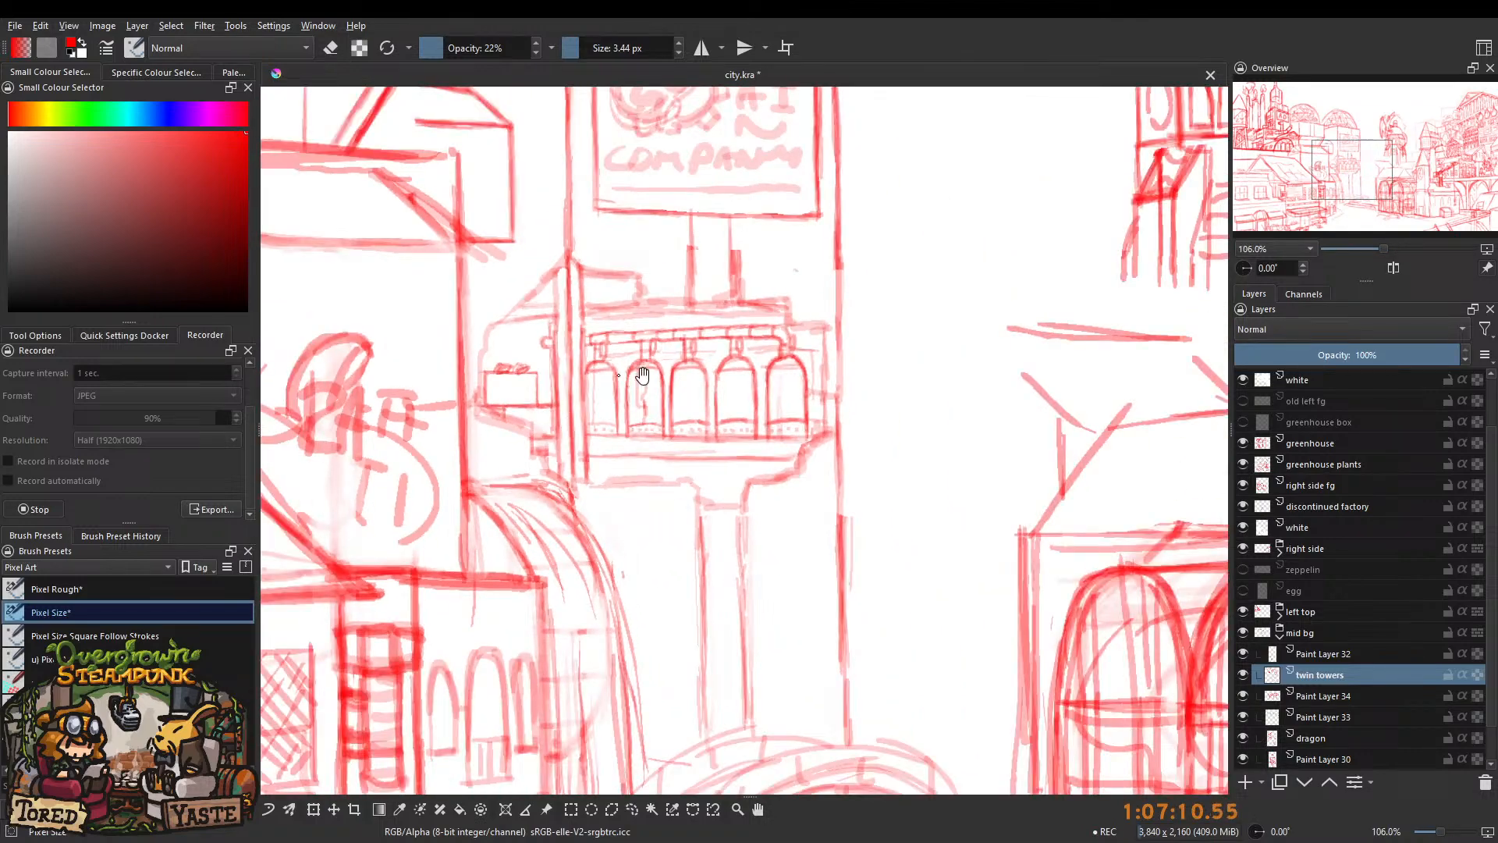
Refine the wavy figure inside the second arch with the brush at 22% opacity and 4.42 px size.
drag(629, 375, 552, 404)
scroll(552, 361, down, 3)
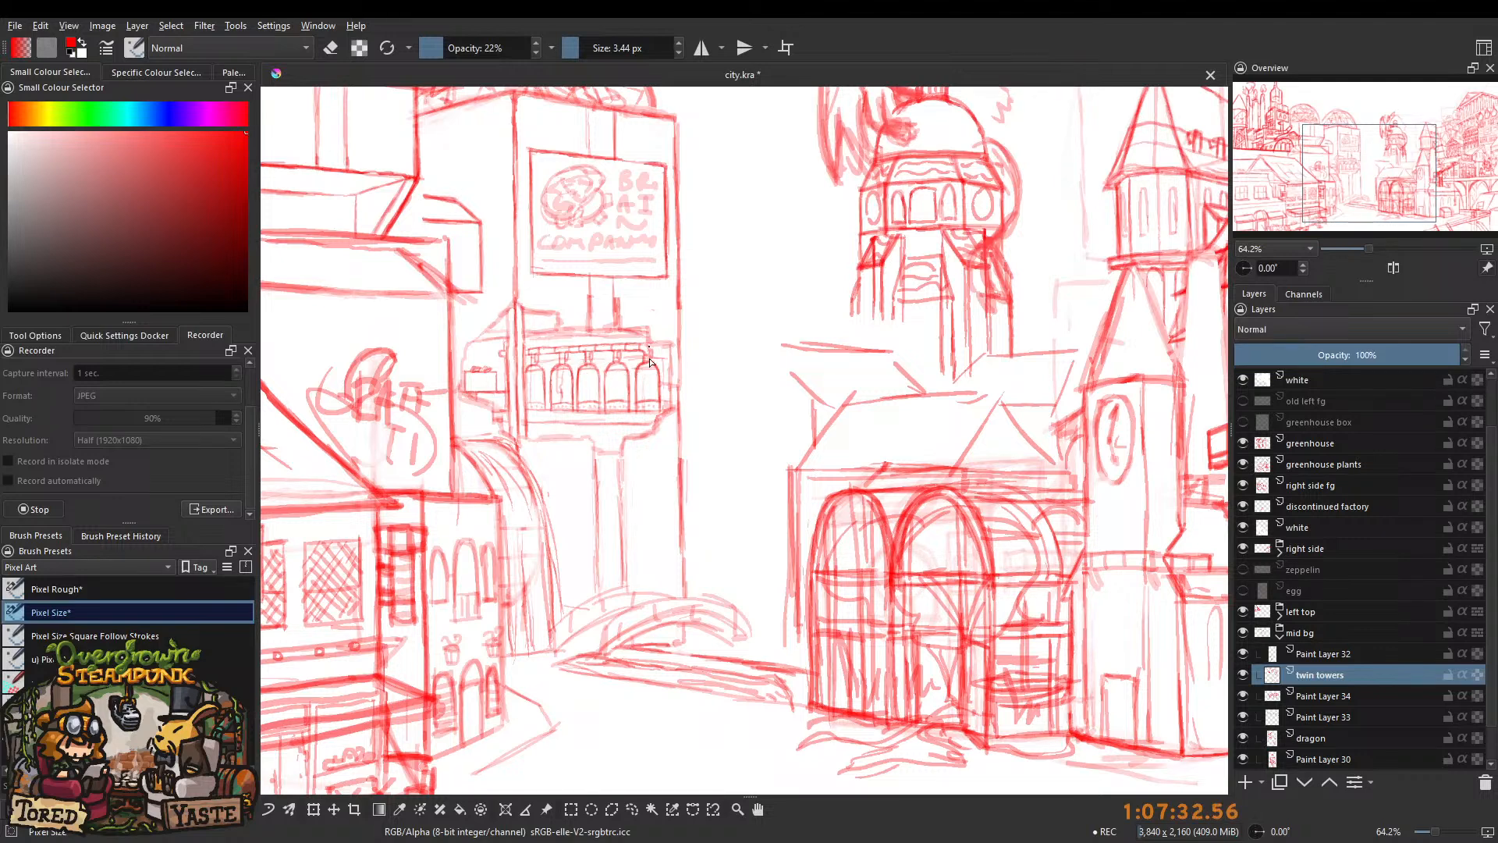
drag(599, 383, 579, 304)
drag(500, 389, 519, 287)
drag(548, 310, 594, 403)
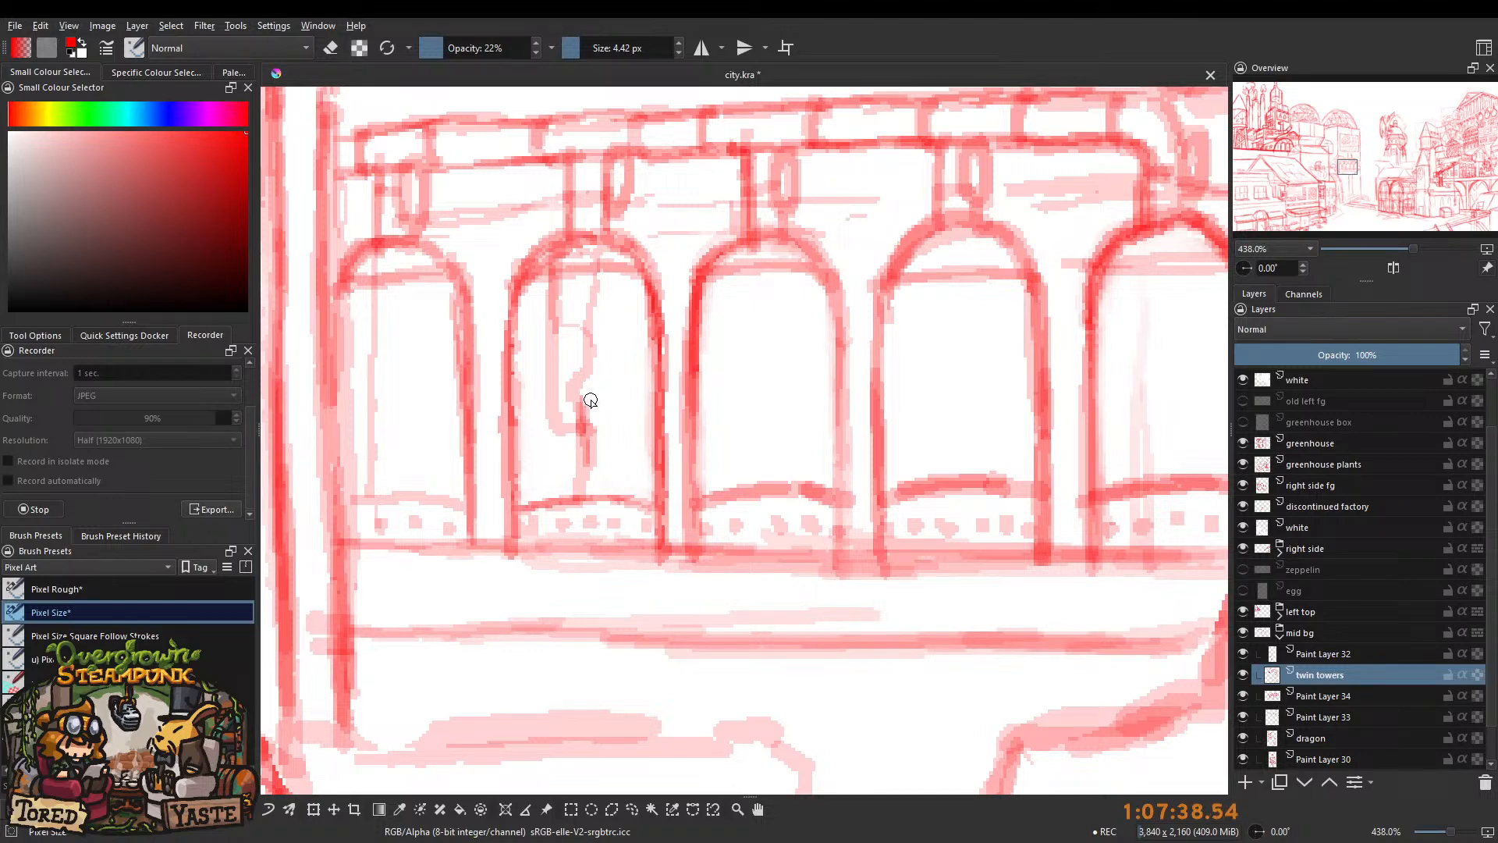
mouse_move(552, 335)
mouse_down()
mouse_move(556, 419)
mouse_move(586, 434)
mouse_up()
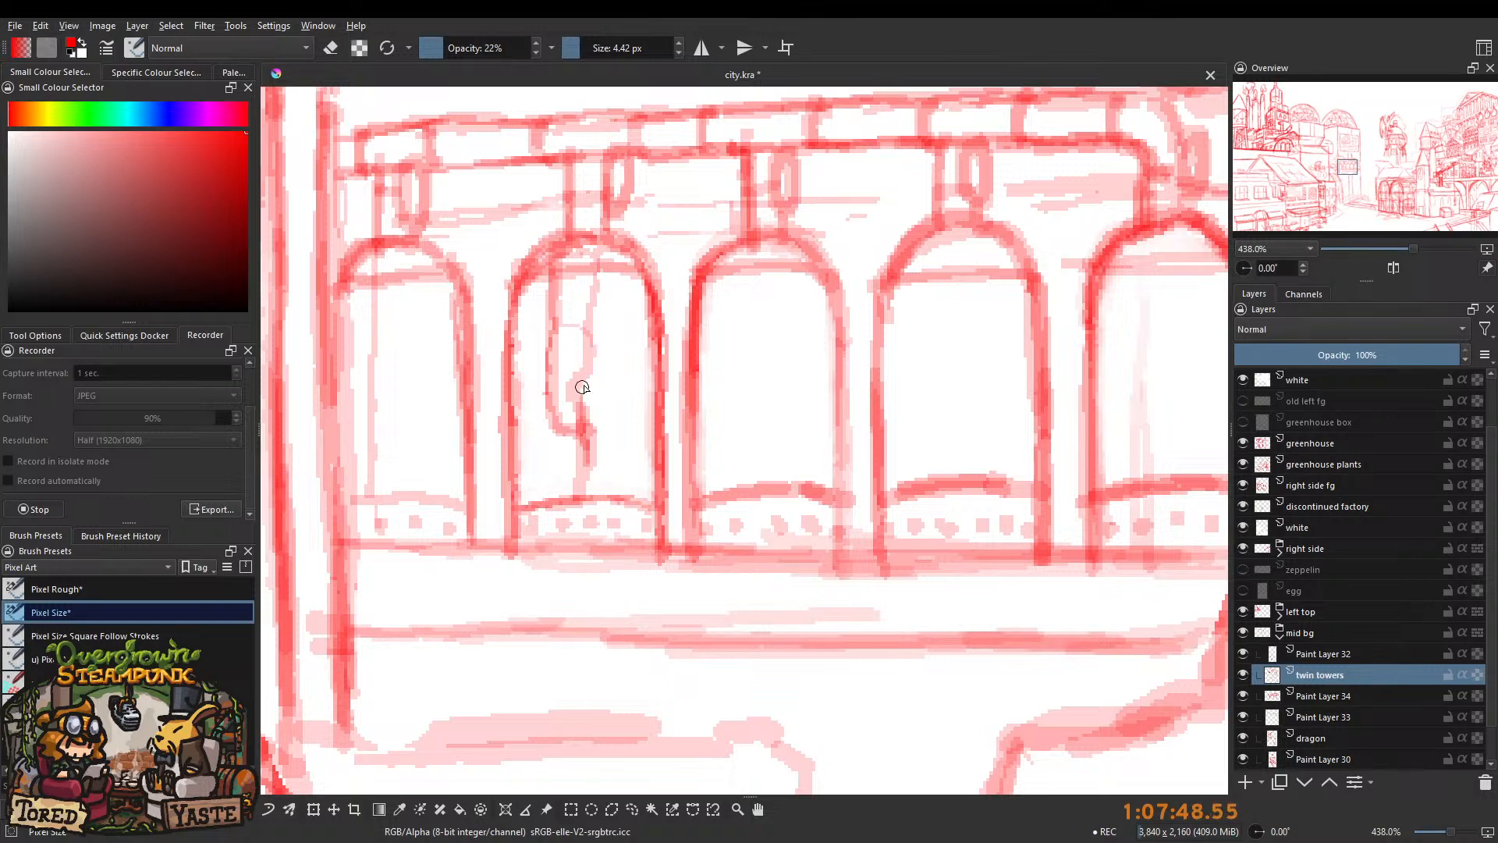
mouse_move(587, 371)
mouse_down()
mouse_move(589, 331)
mouse_move(581, 351)
mouse_up()
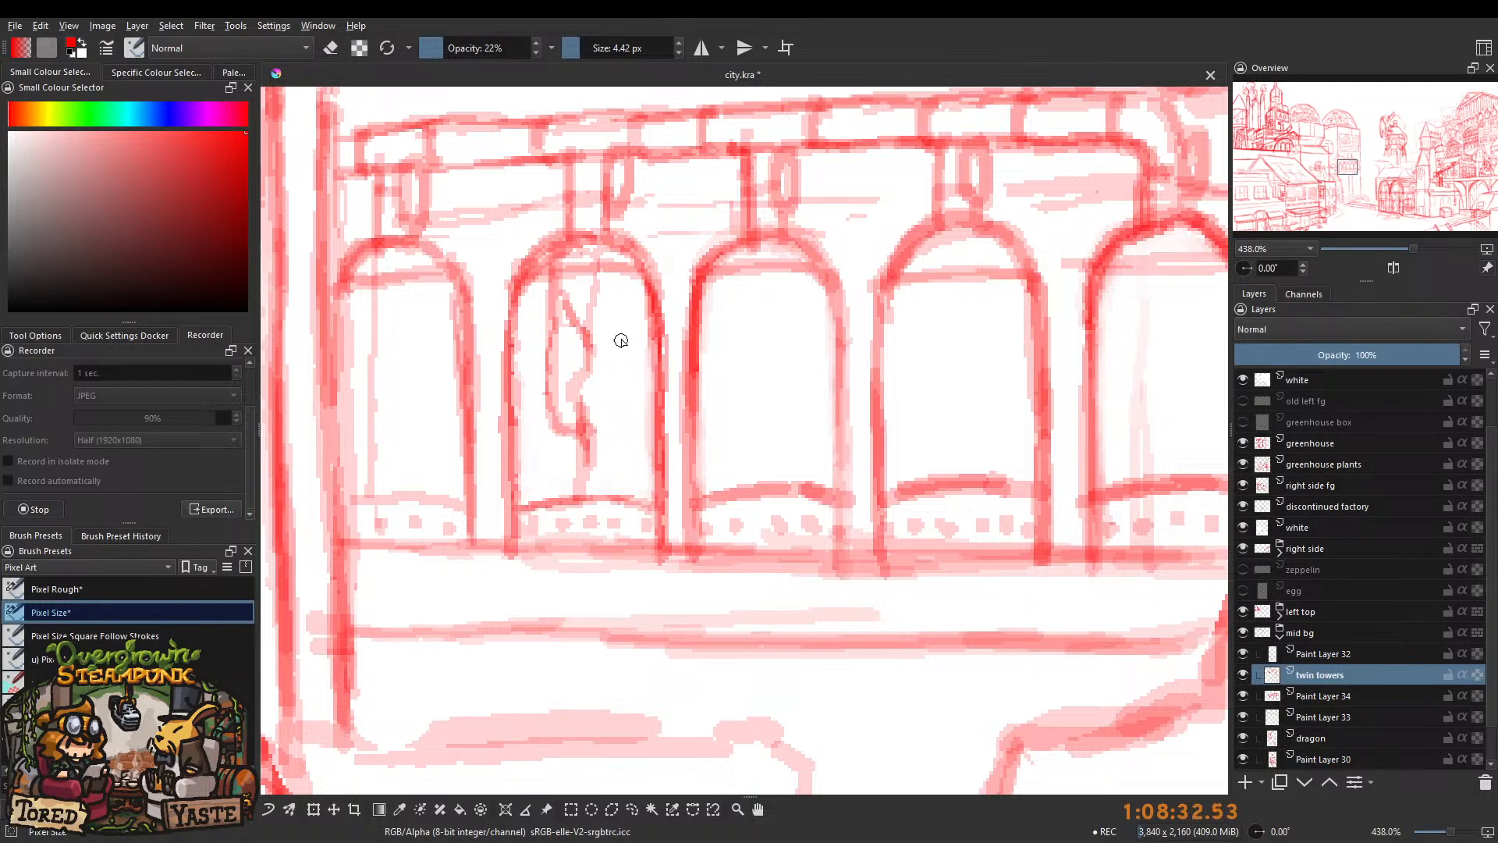
Examine the figure in the second arch and the surrounding arches, hiding and showing the twin towers layer for comparison.
scroll(585, 295, down, 6)
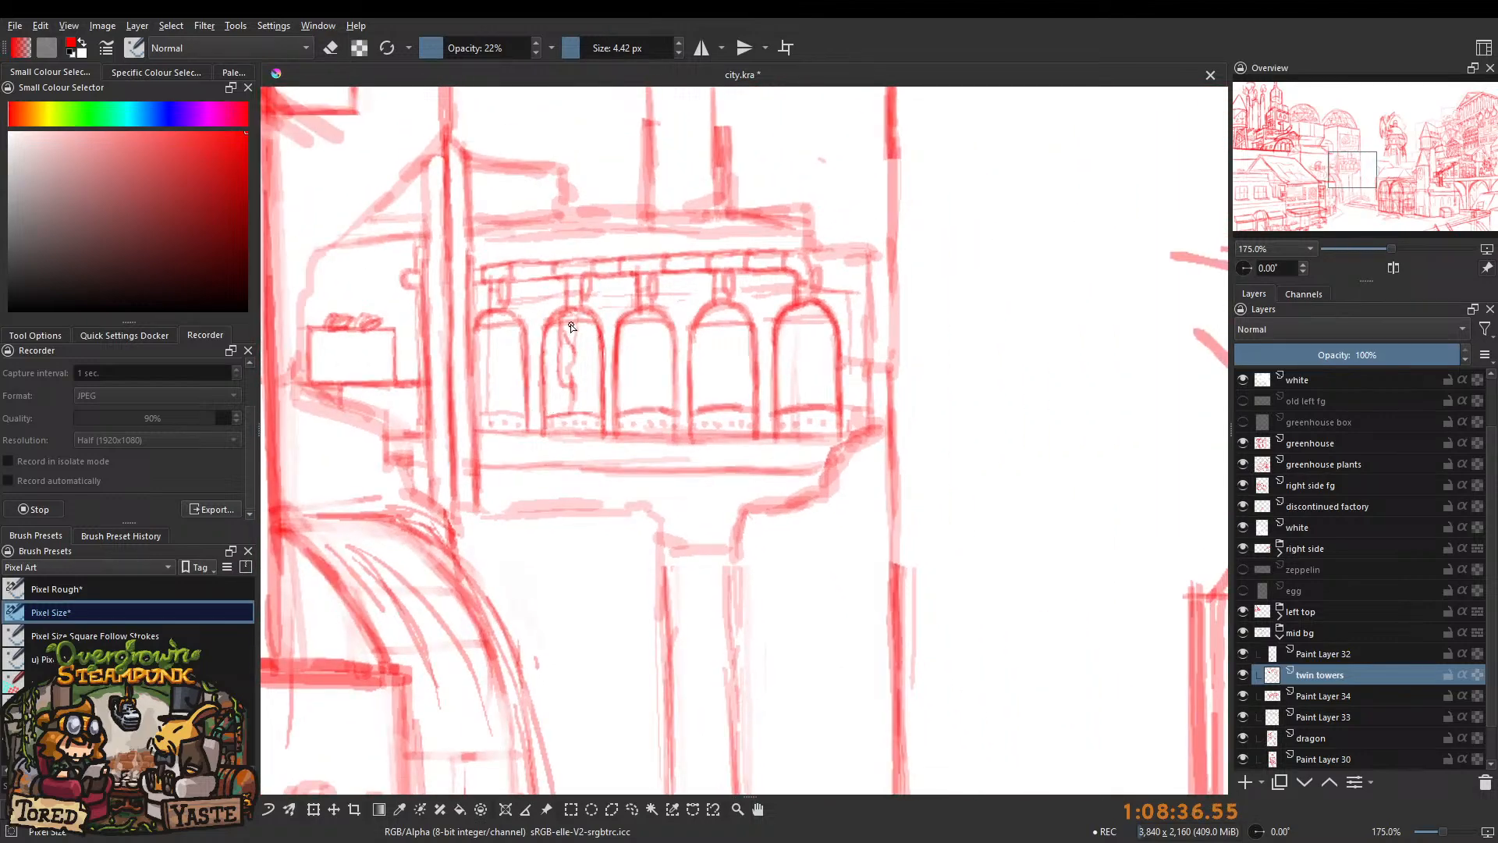
scroll(568, 357, down, 2)
click(1251, 671)
click(1250, 671)
scroll(542, 338, up, 6)
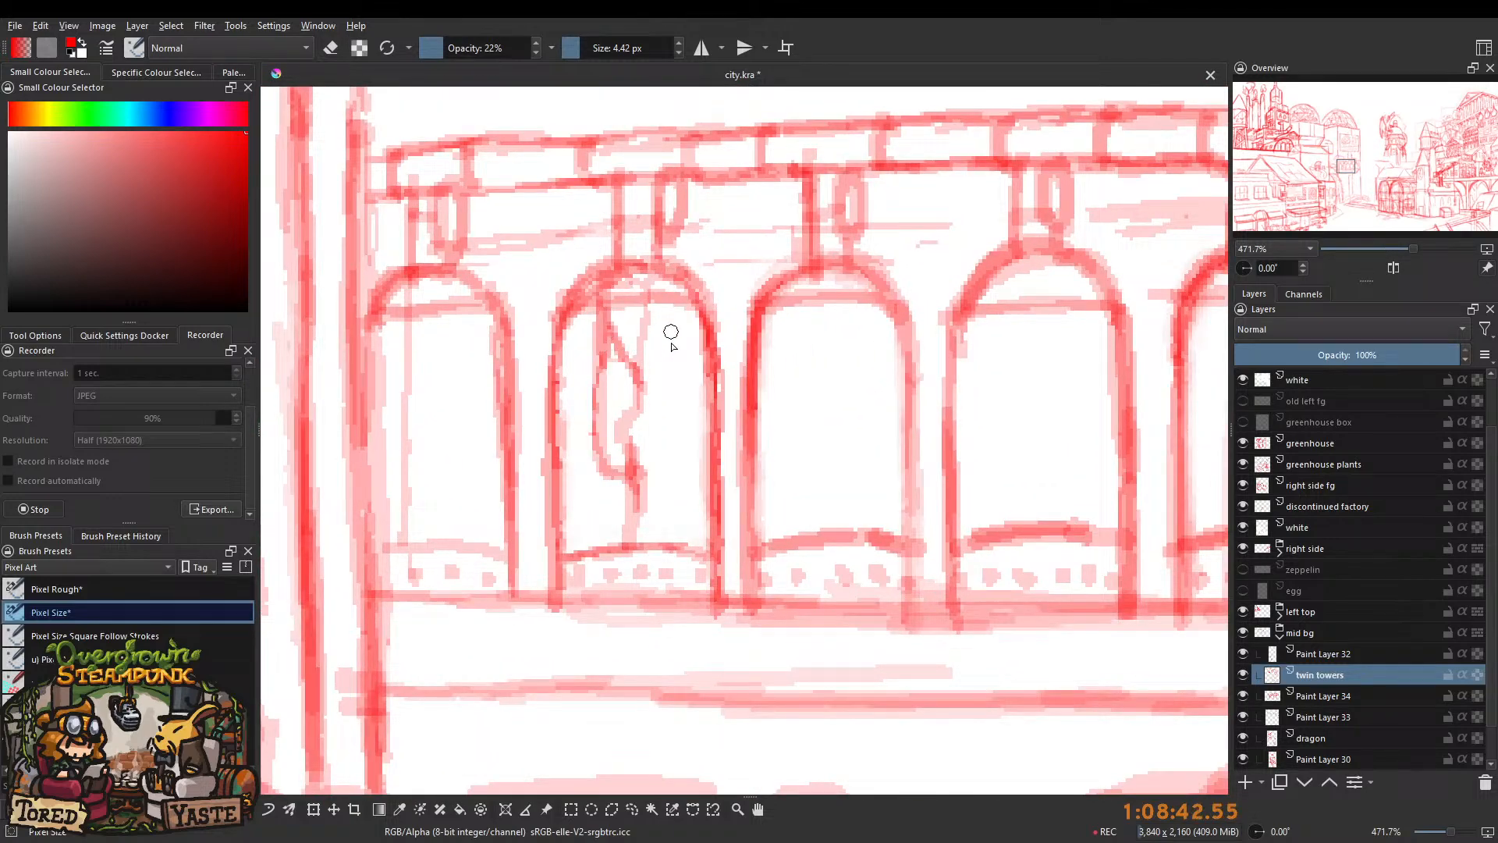
drag(654, 369, 647, 371)
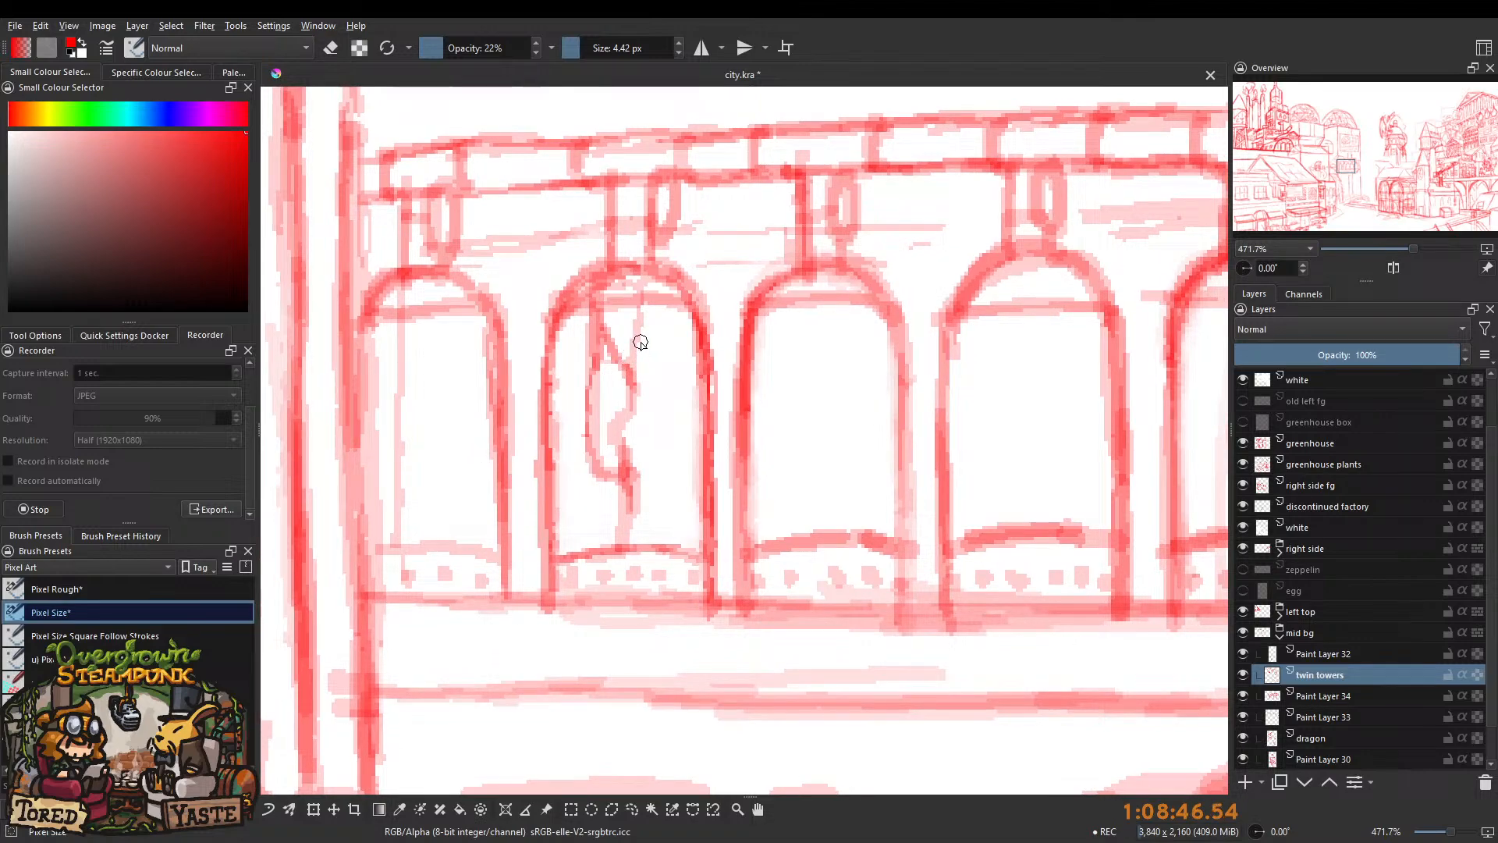
scroll(636, 324, down, 3)
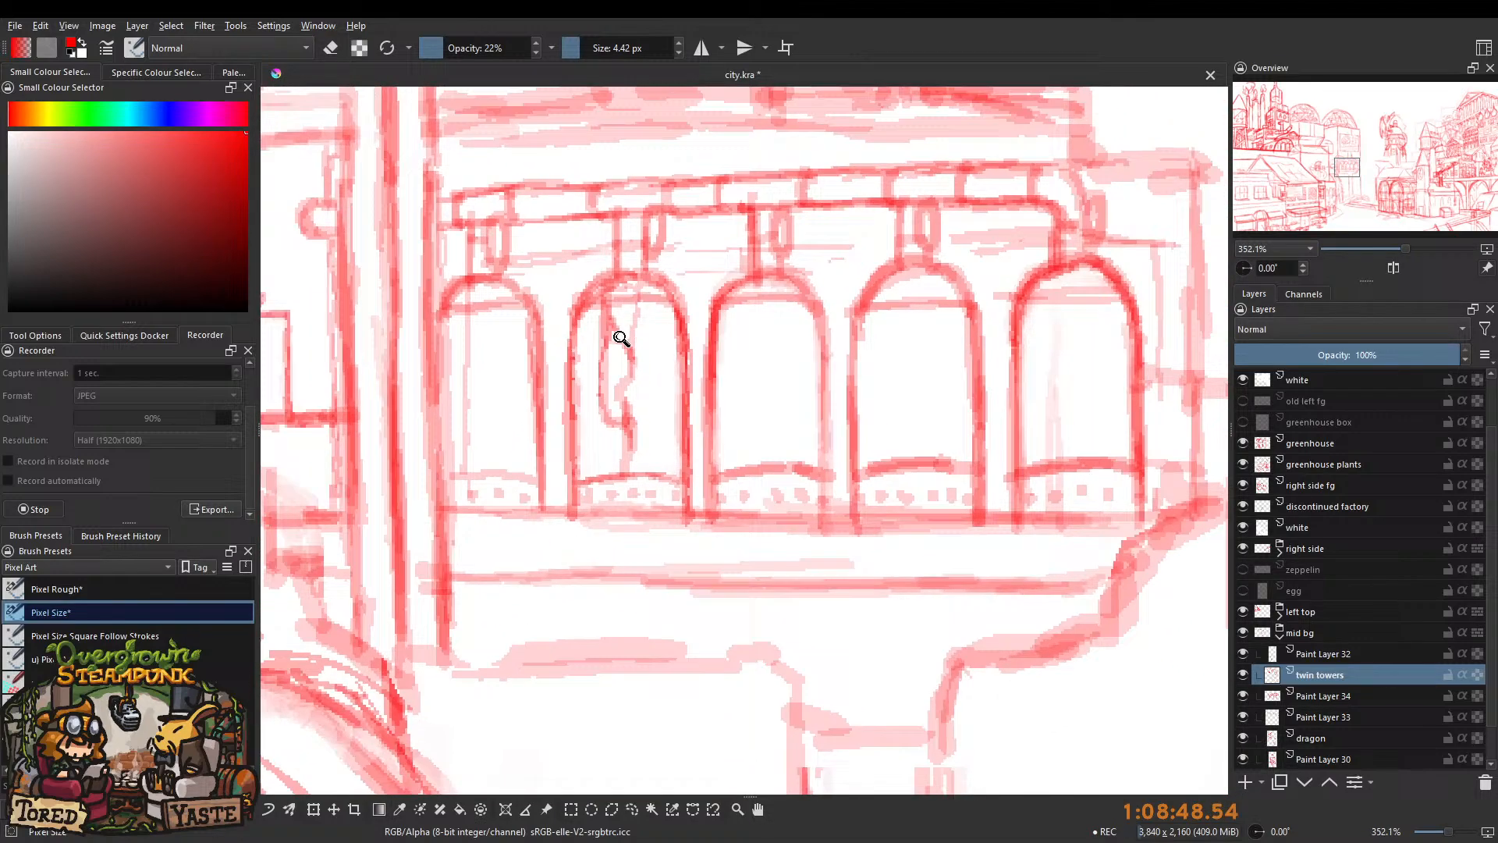
scroll(650, 334, down, 1)
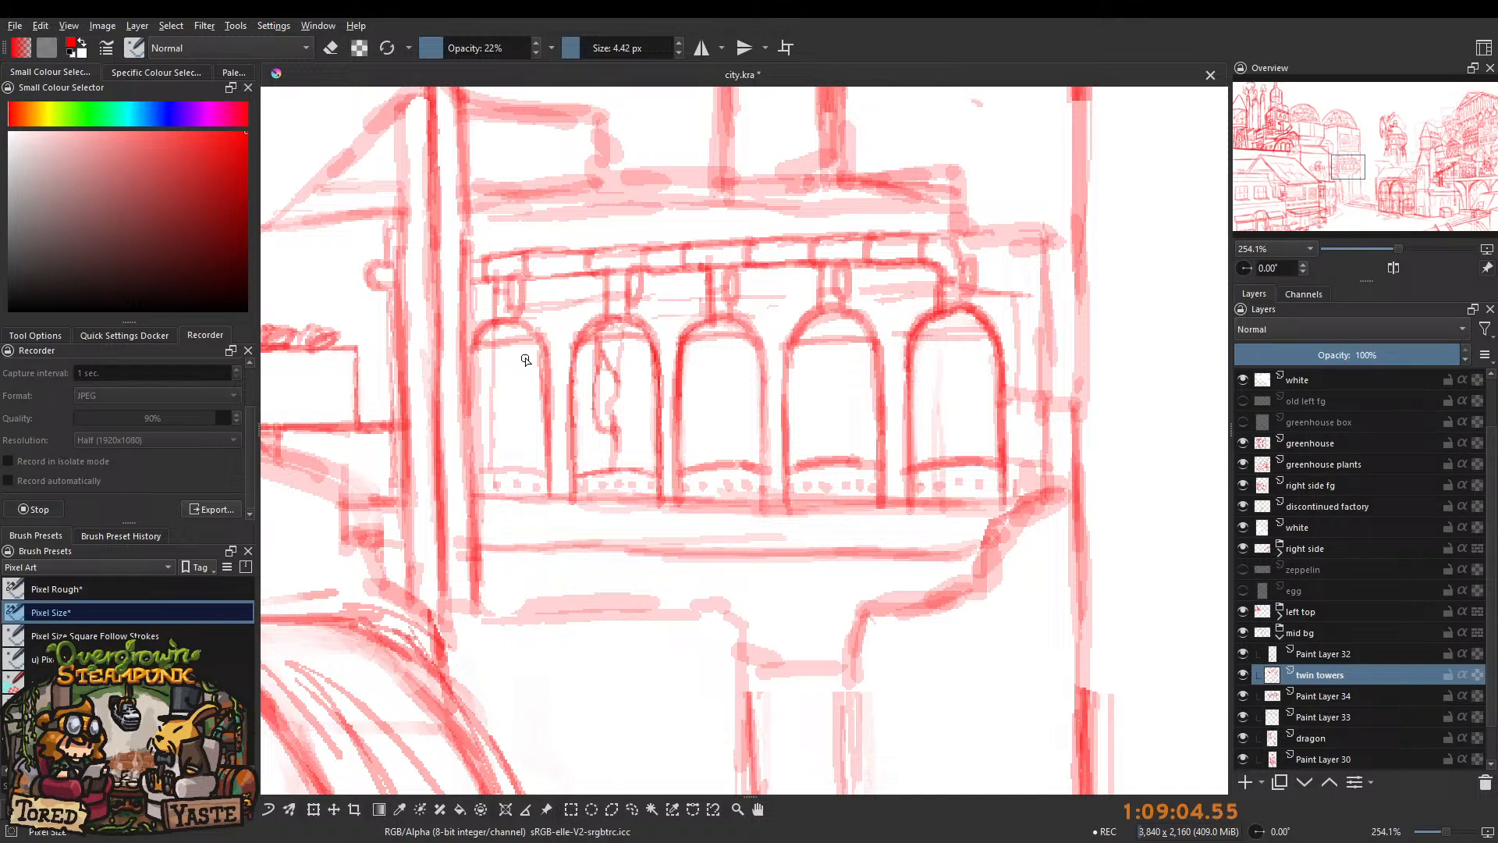
drag(613, 359, 561, 352)
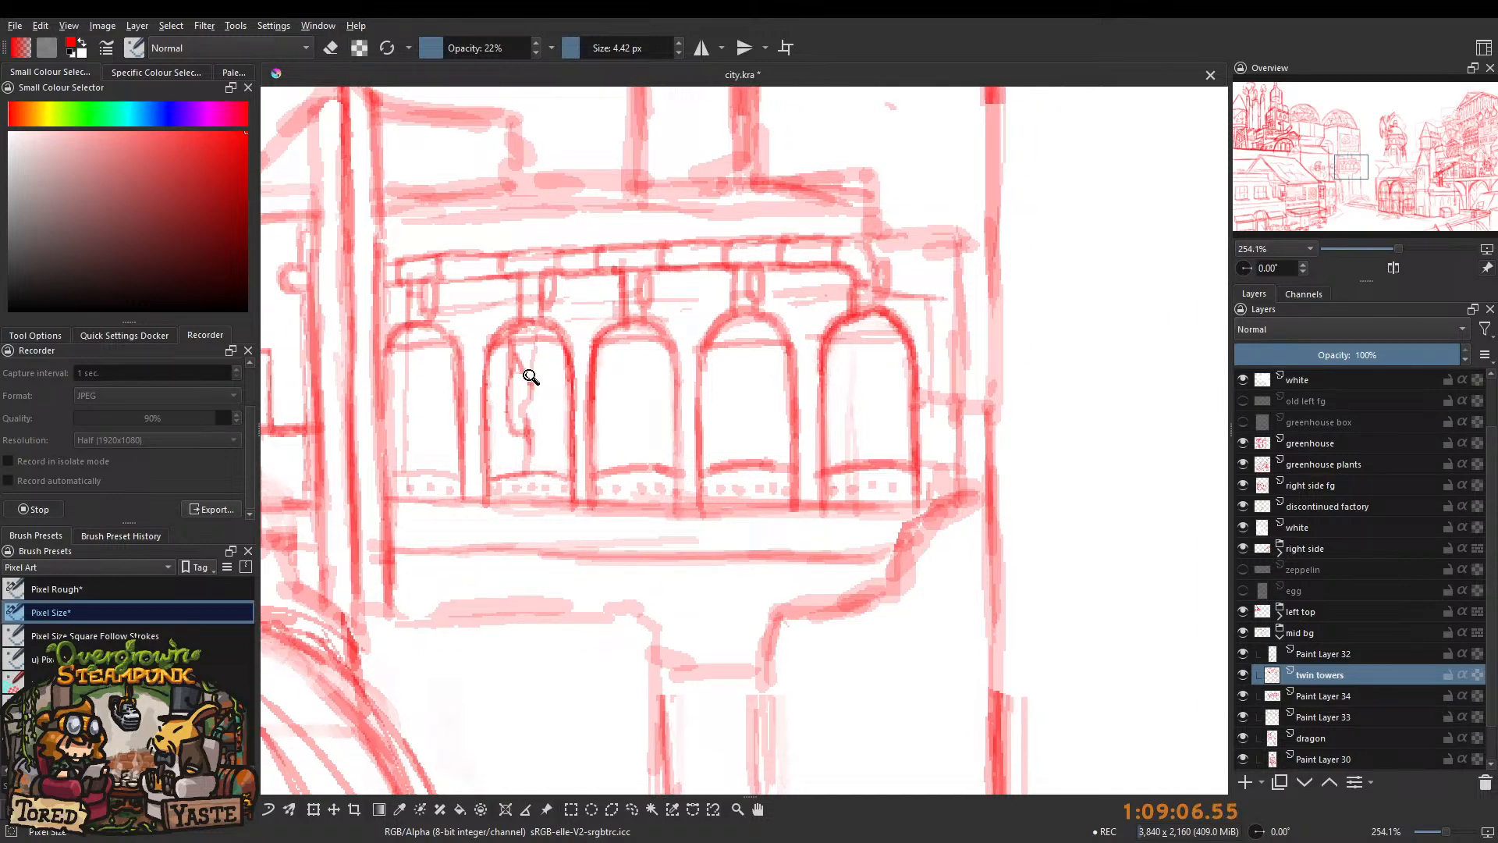
scroll(528, 378, down, 3)
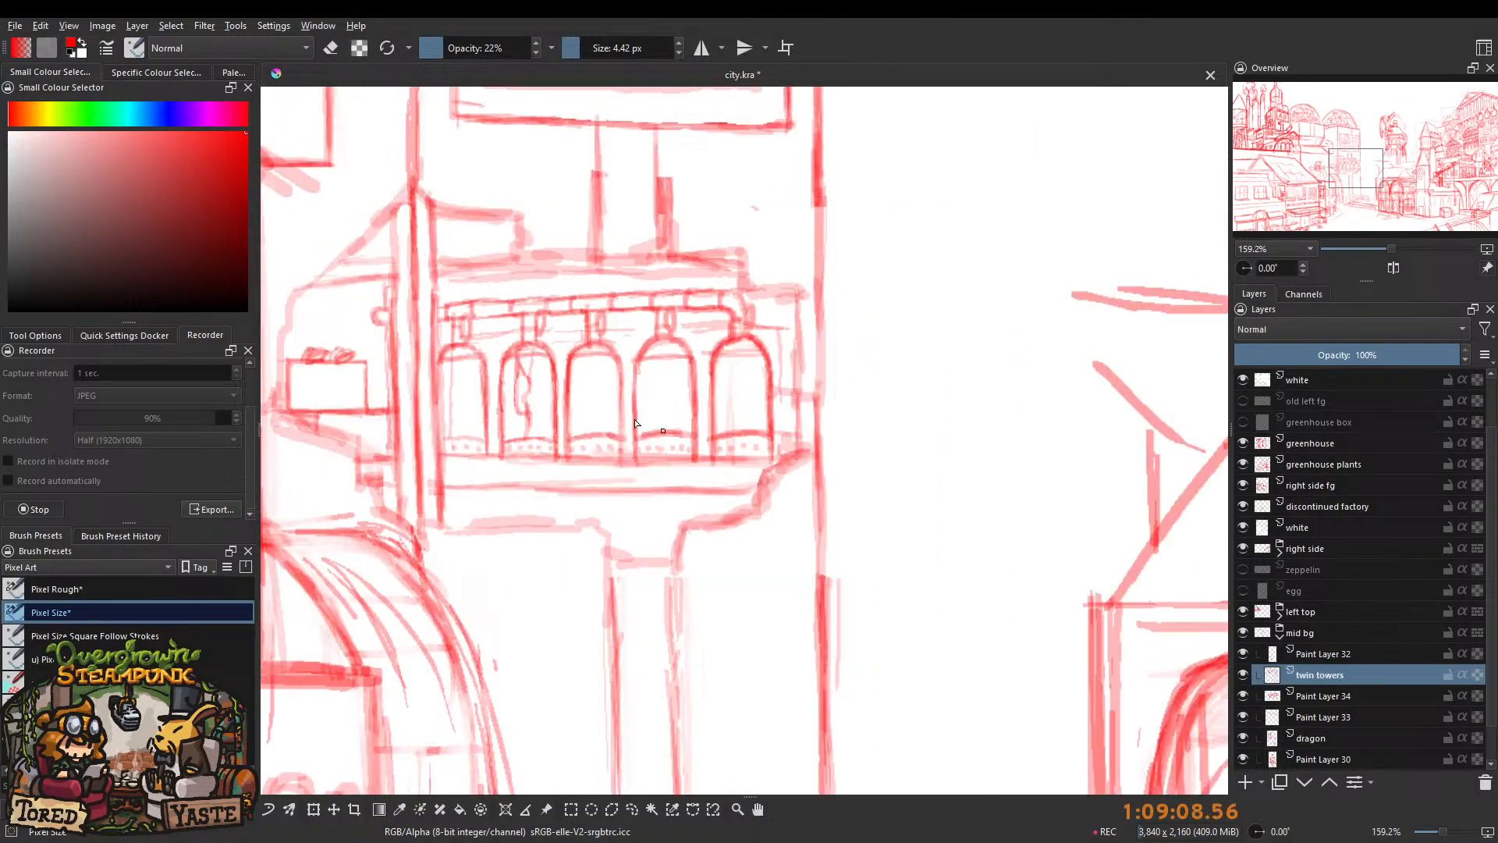
scroll(547, 421, down, 6)
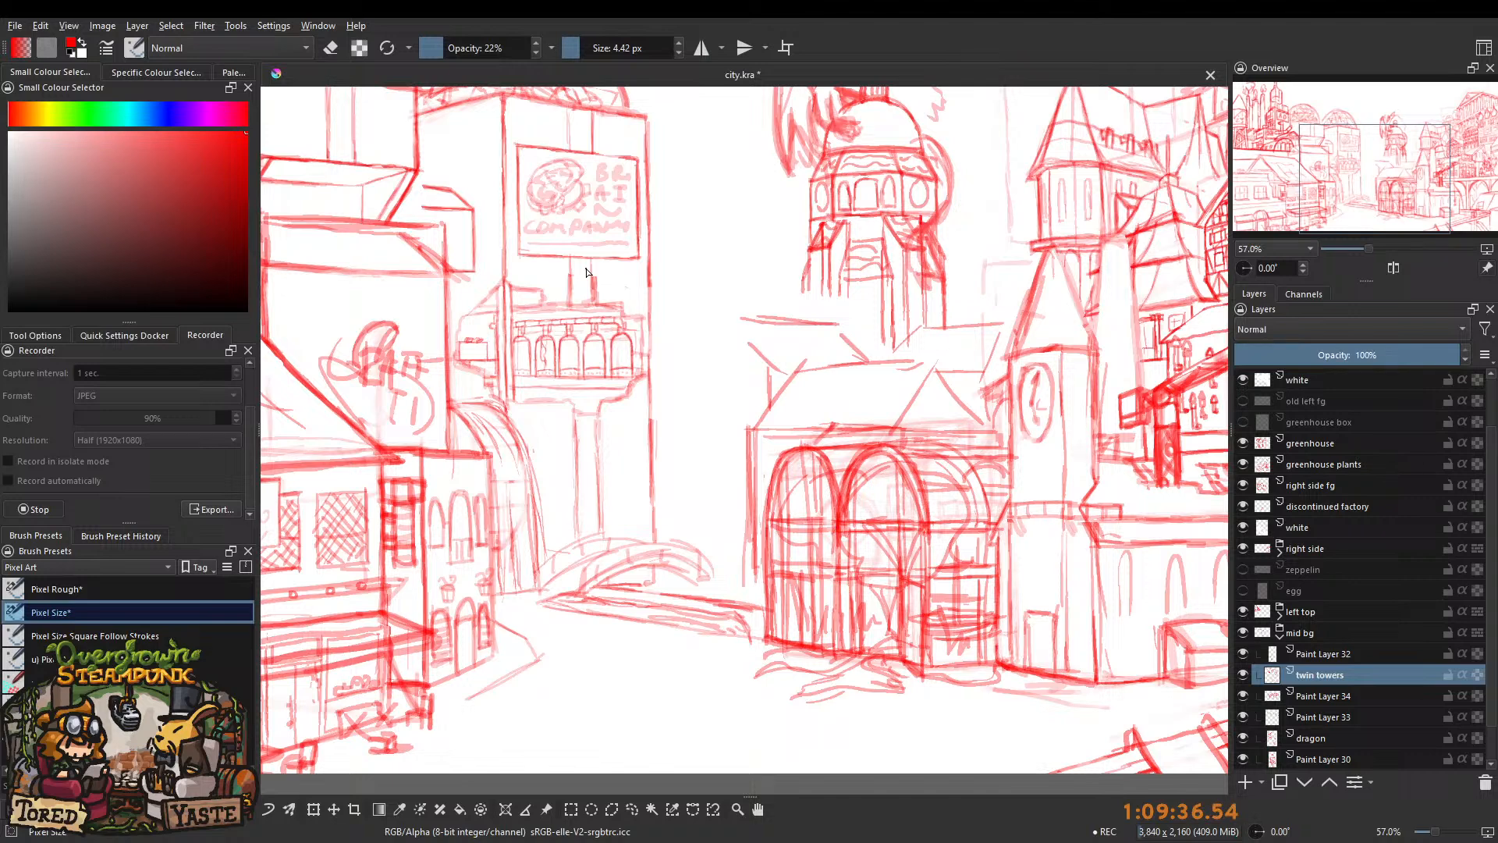
Compare the background with the twin towers layer and Paint Layer 34 each hidden and shown again.
click(1247, 677)
click(1247, 677)
click(1246, 698)
click(1246, 698)
click(1247, 699)
click(1246, 698)
drag(505, 461, 502, 393)
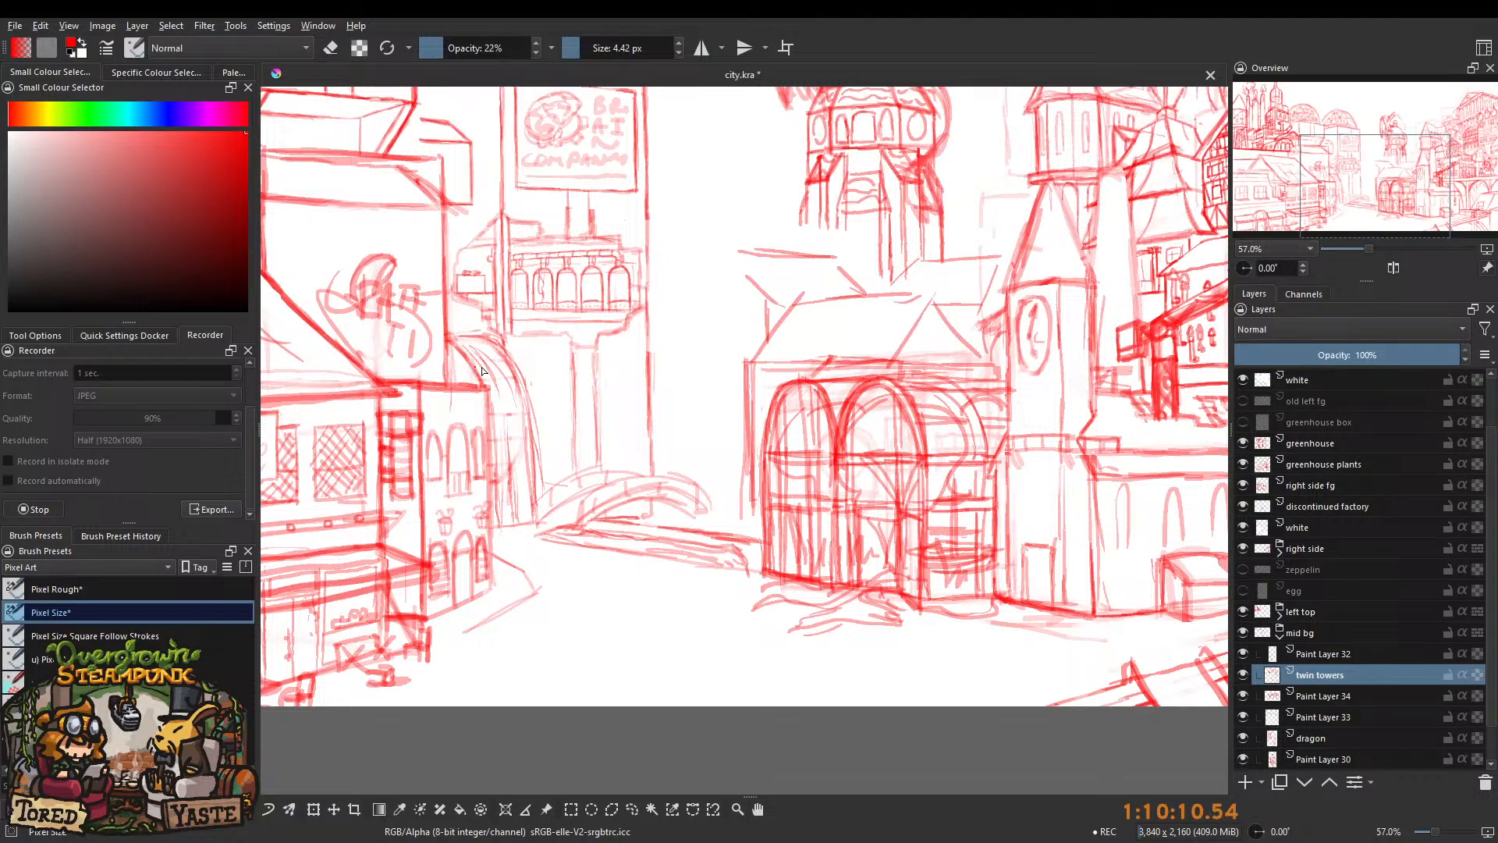
Soften the lower end of the tower's right edge with the eraser at 22.05 px, and rework it with the brush at 8.37 px.
drag(529, 345, 510, 373)
scroll(622, 373, up, 1)
key(e)
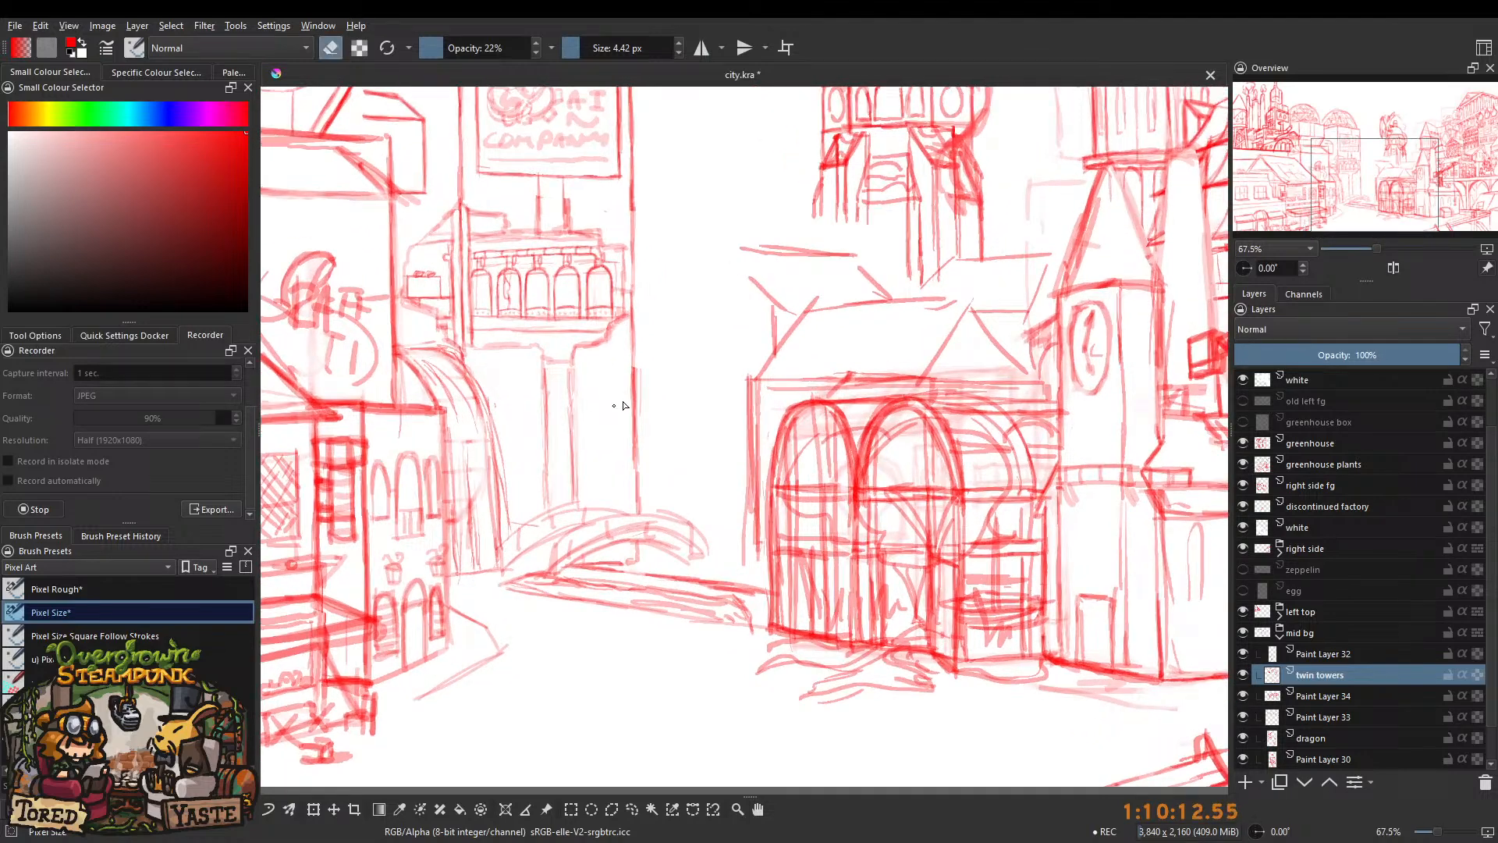
shift+drag(644, 372, 637, 539)
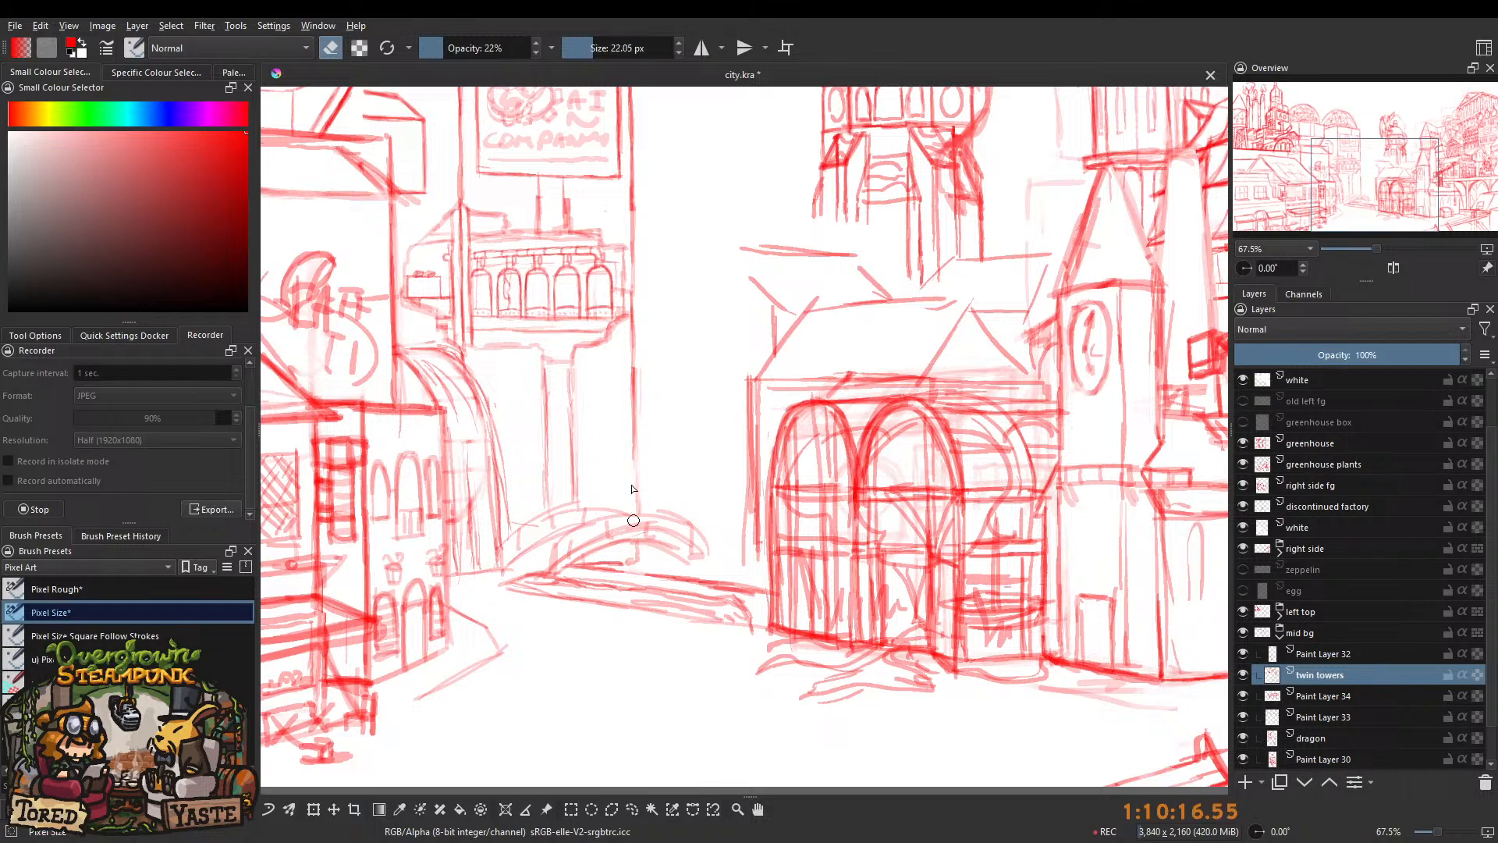
key(e)
mouse_move(649, 441)
shift+mouse_down()
mouse_move(635, 405)
mouse_move(634, 574)
shift+mouse_up()
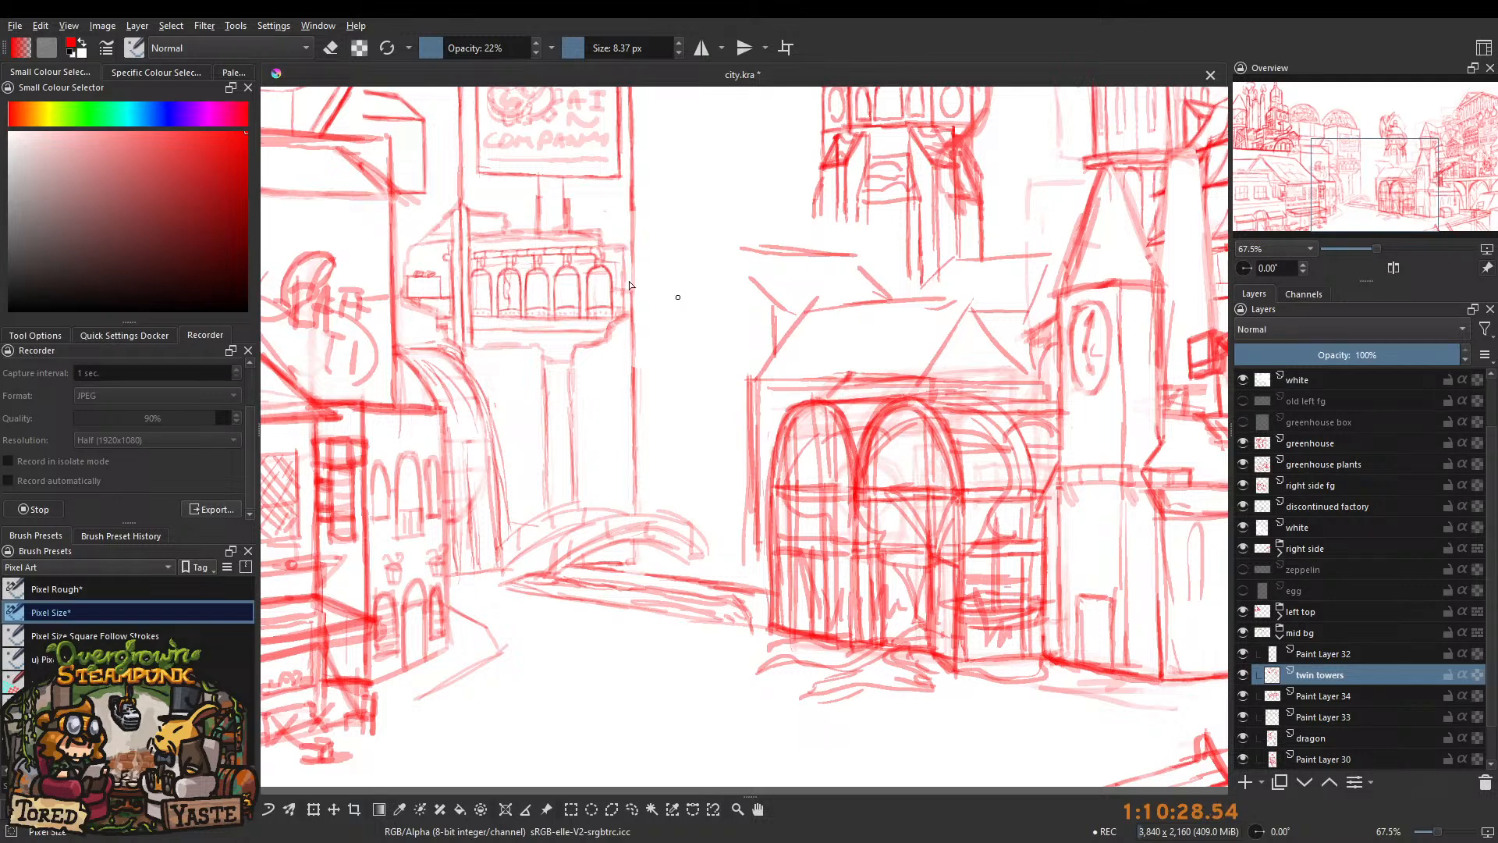
Undo the last change and save the drawing.
scroll(617, 333, down, 1)
drag(571, 321, 682, 261)
drag(591, 292, 587, 373)
drag(575, 373, 630, 243)
mouse_move(725, 347)
mouse_down()
mouse_move(519, 341)
mouse_move(596, 369)
mouse_move(618, 148)
mouse_up()
key(ctrl+z)
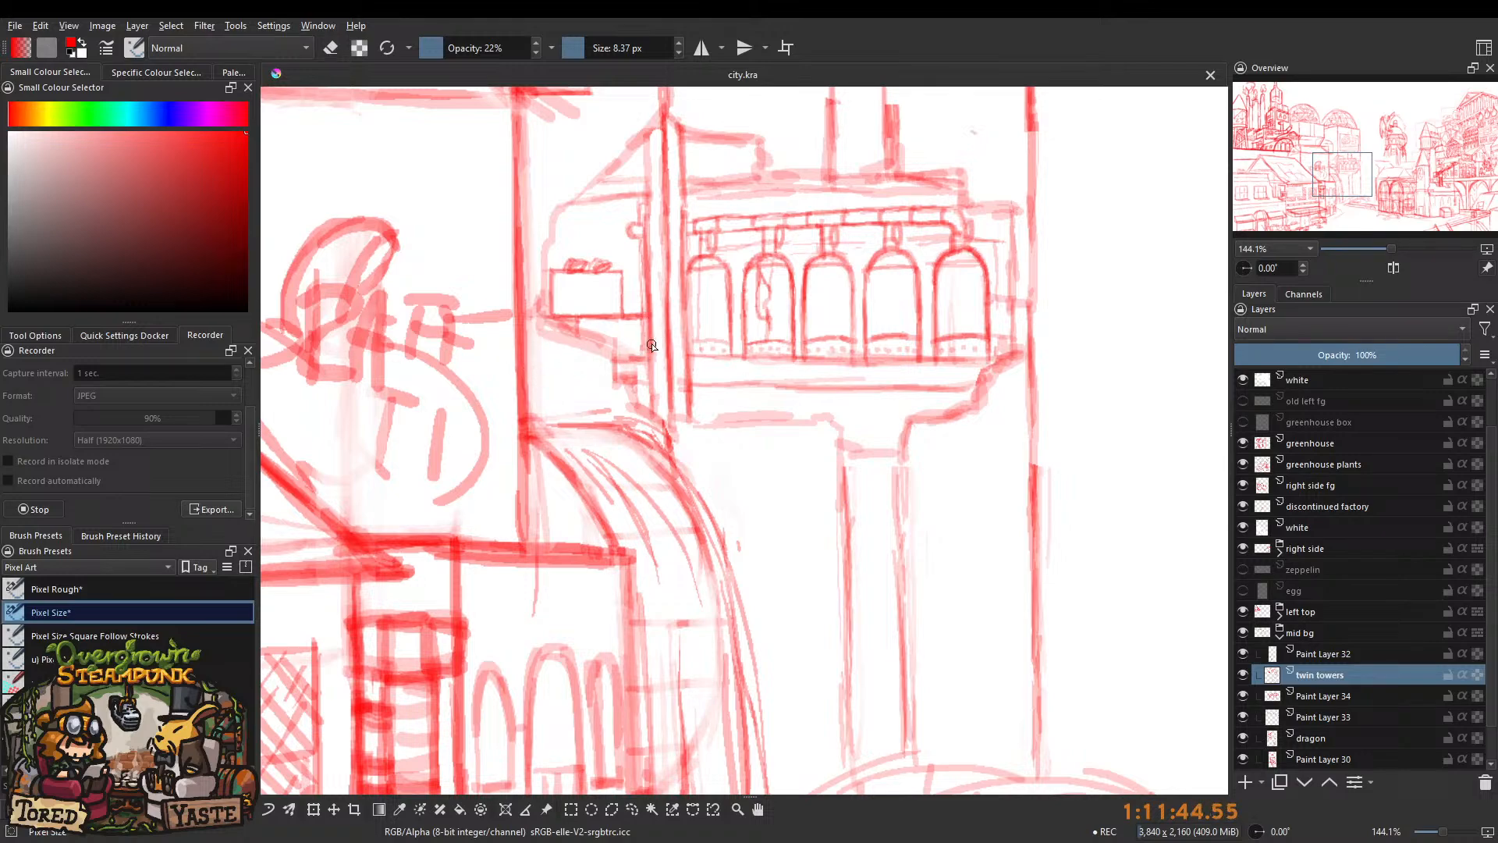
drag(643, 301, 611, 438)
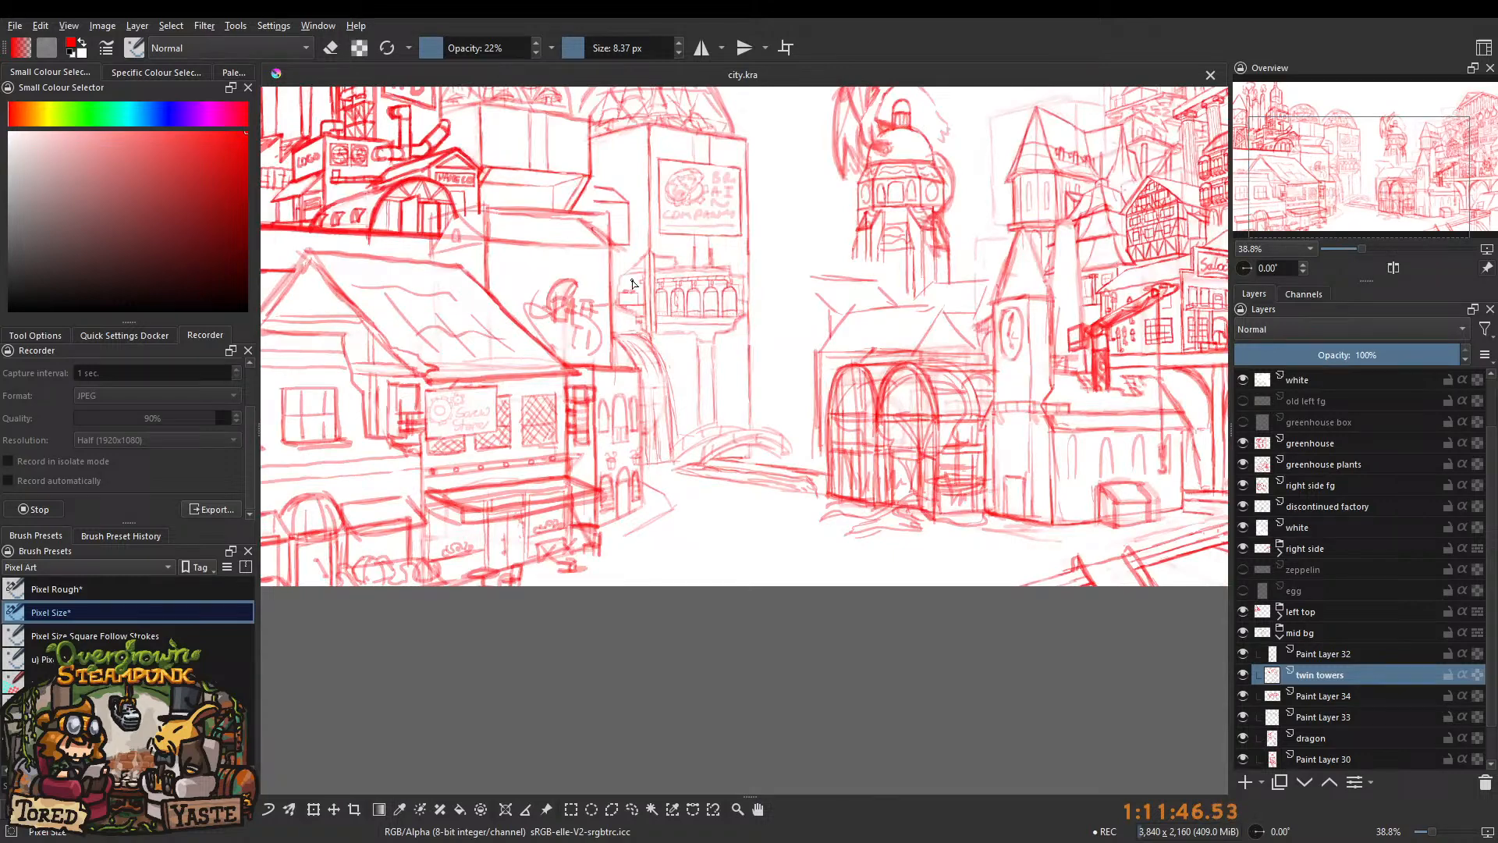
scroll(659, 279, up, 4)
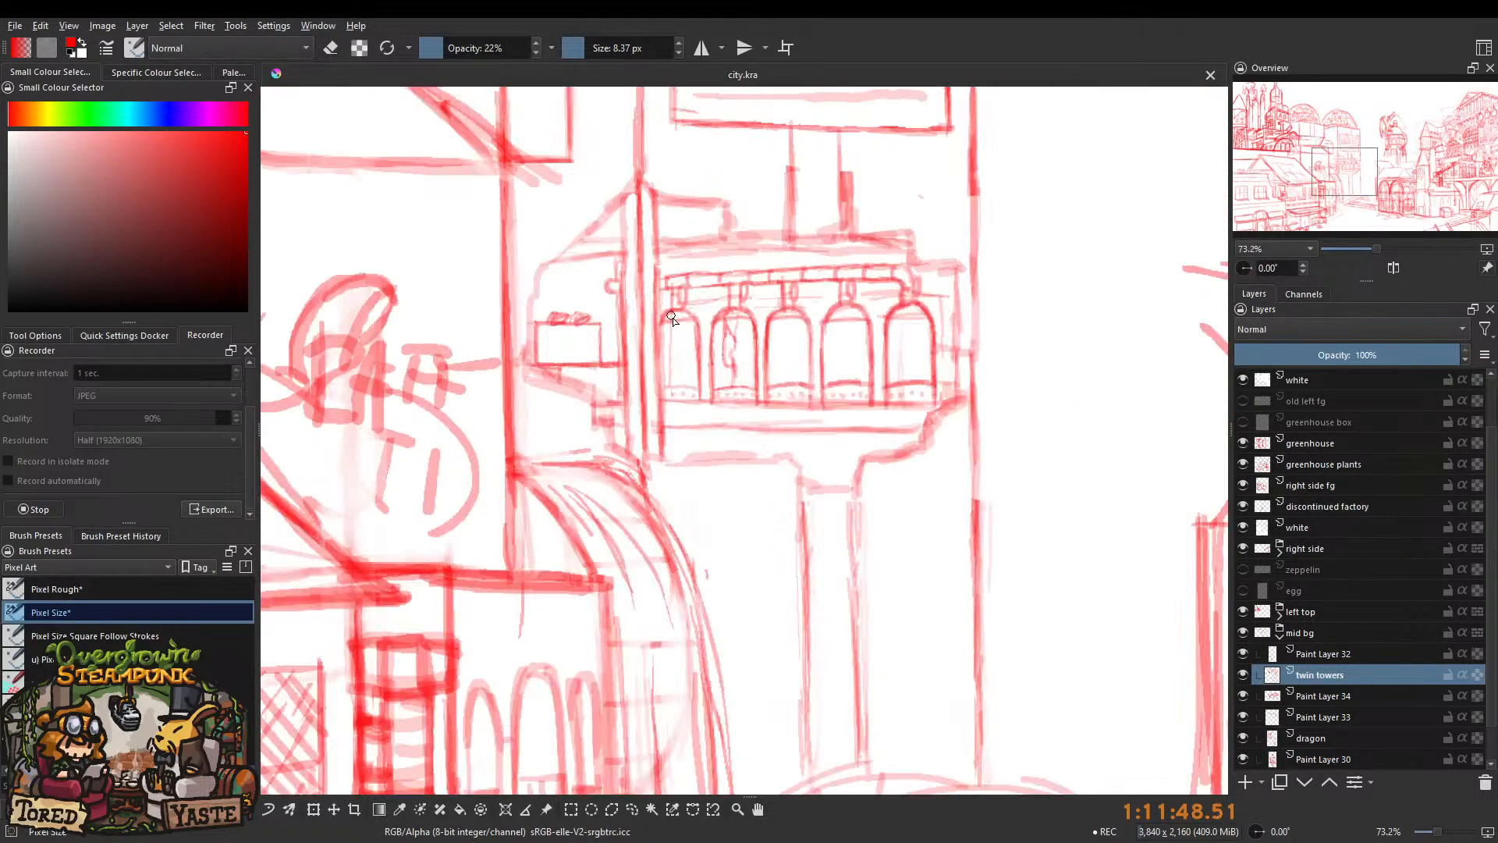
Erase the vertical tower corner lines between the side chamber and the arches at 100% opacity and 8.63 px size.
key(e)
click(1243, 674)
click(1243, 674)
drag(646, 268, 631, 226)
drag(474, 49, 535, 48)
drag(640, 328, 662, 336)
mouse_move(685, 277)
mouse_down()
mouse_move(658, 275)
mouse_move(666, 471)
mouse_up()
drag(665, 419, 669, 419)
mouse_move(667, 398)
mouse_down()
mouse_move(670, 530)
mouse_move(651, 526)
mouse_move(647, 500)
mouse_move(649, 513)
mouse_move(663, 298)
mouse_move(644, 441)
mouse_move(647, 280)
mouse_move(648, 458)
mouse_move(645, 261)
mouse_move(640, 388)
mouse_move(656, 361)
mouse_up()
mouse_move(655, 277)
mouse_down()
mouse_move(651, 363)
mouse_move(641, 278)
mouse_move(648, 383)
mouse_up()
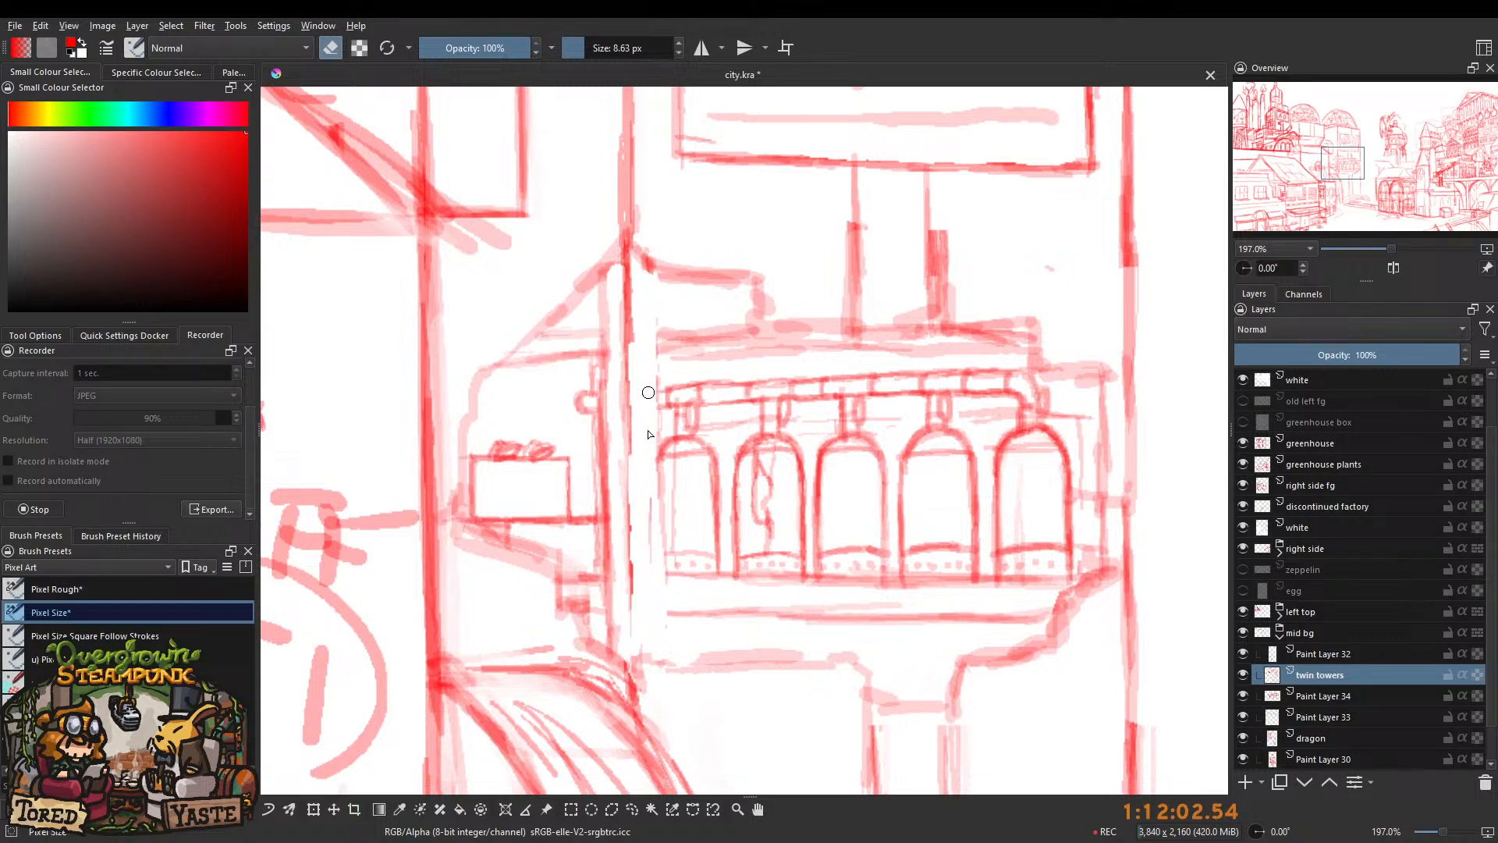
Redraw the tower corner's left vertical line beside the chamber with the brush at 17% opacity and 4.53 px size.
click(333, 52)
click(438, 51)
drag(648, 279, 646, 273)
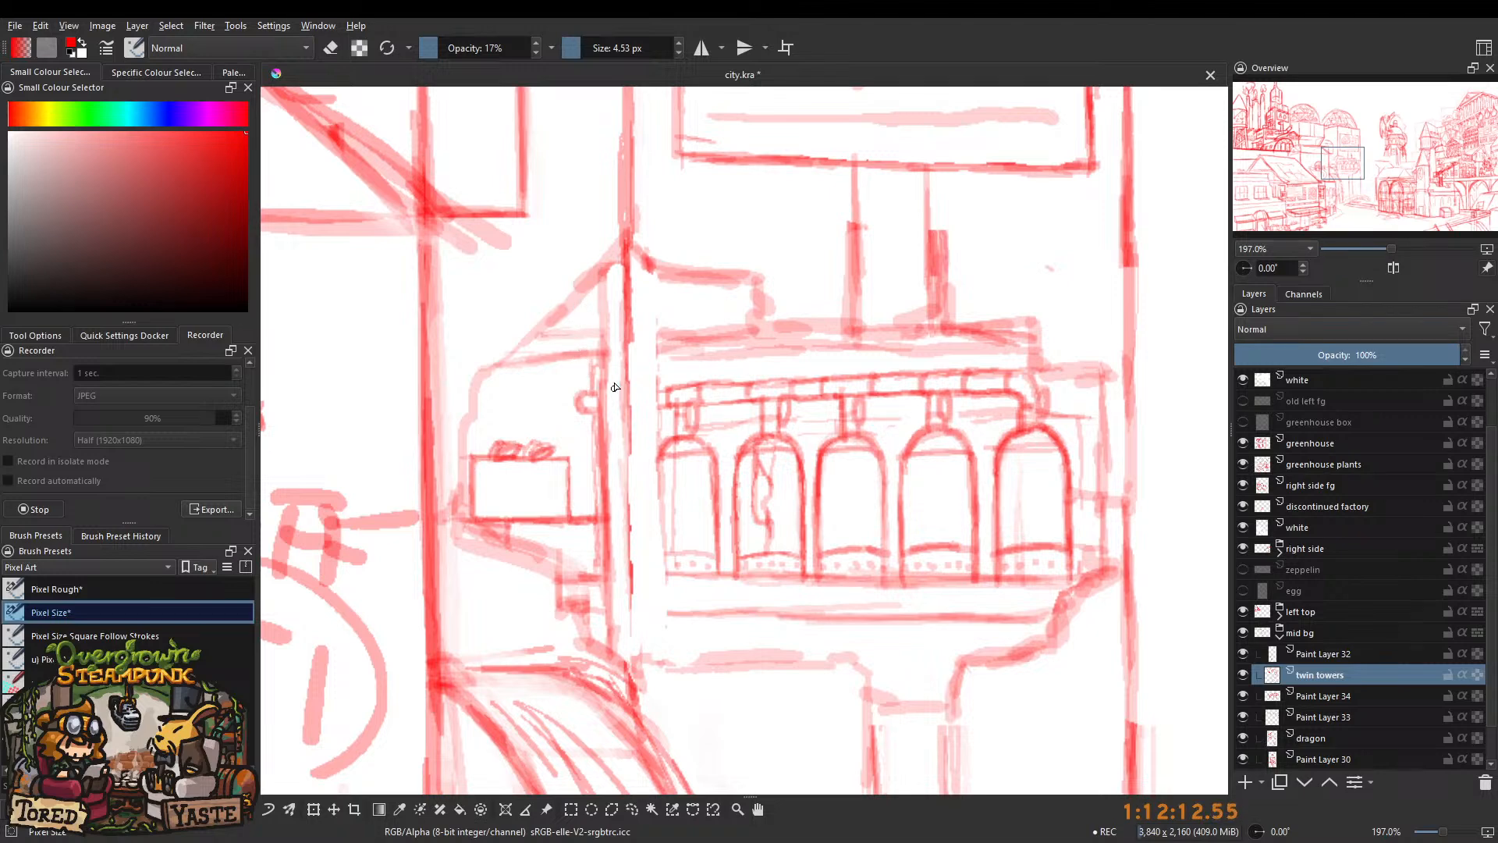
mouse_move(629, 358)
mouse_down()
mouse_move(627, 410)
mouse_move(625, 332)
mouse_move(631, 466)
mouse_up()
drag(631, 365, 632, 531)
scroll(632, 437, down, 3)
drag(630, 373, 632, 523)
drag(630, 425, 631, 536)
drag(631, 441, 632, 549)
drag(632, 477, 632, 549)
Redraw the tower corner's right vertical line beside the first arch at 17% opacity and 6.96 px size.
mouse_move(641, 200)
mouse_down()
mouse_move(628, 302)
mouse_move(623, 287)
mouse_move(631, 273)
mouse_move(637, 403)
mouse_up()
drag(634, 269, 635, 486)
drag(636, 326, 638, 515)
scroll(638, 437, down, 4)
drag(640, 337, 644, 526)
drag(640, 390, 645, 541)
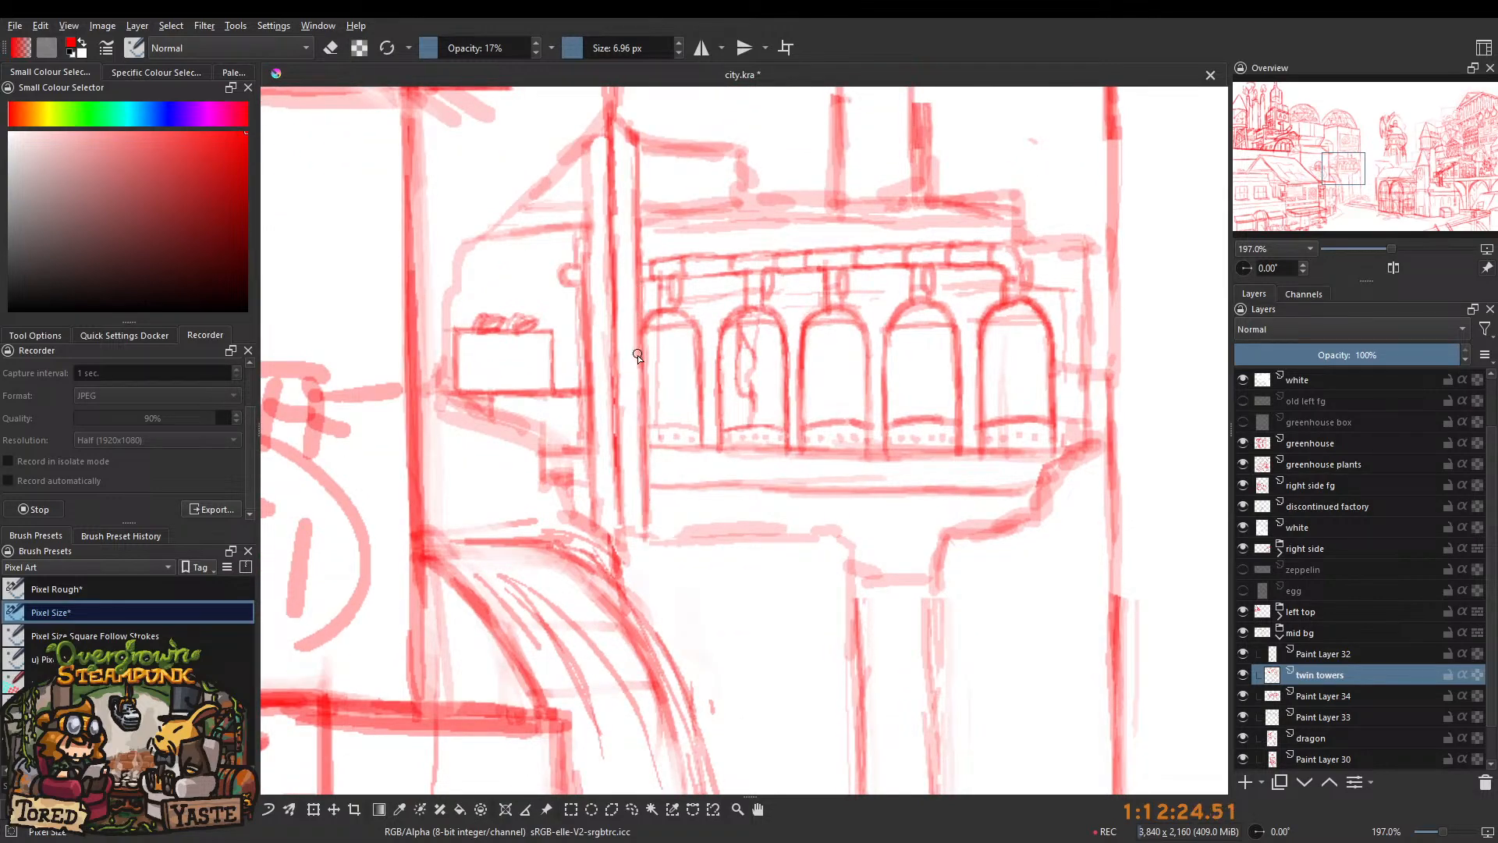
Save the drawing and examine the reworked tower section within the whole city scene.
drag(635, 346, 639, 301)
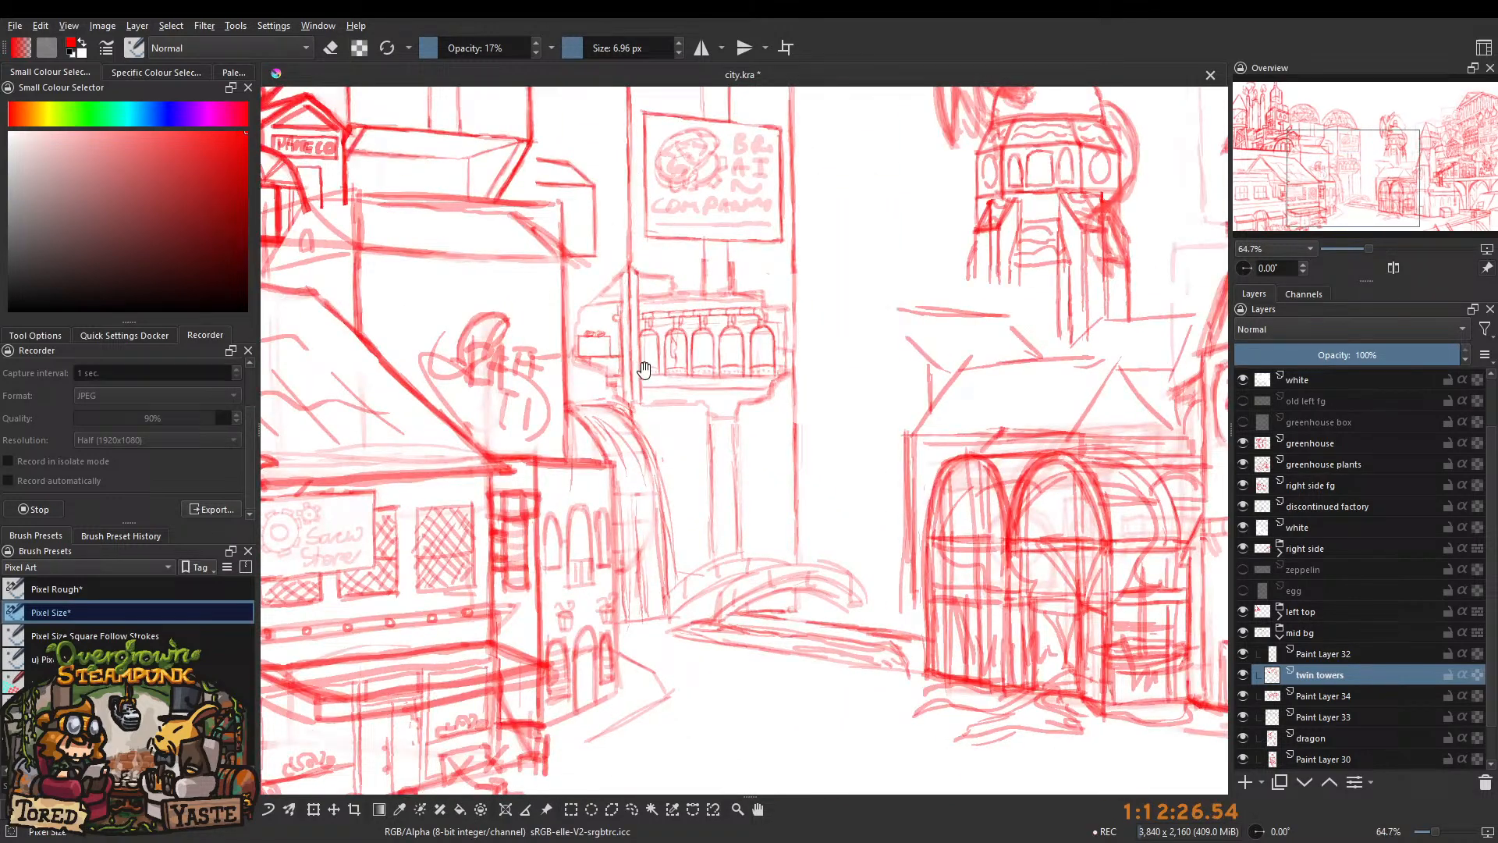
scroll(642, 368, up, 5)
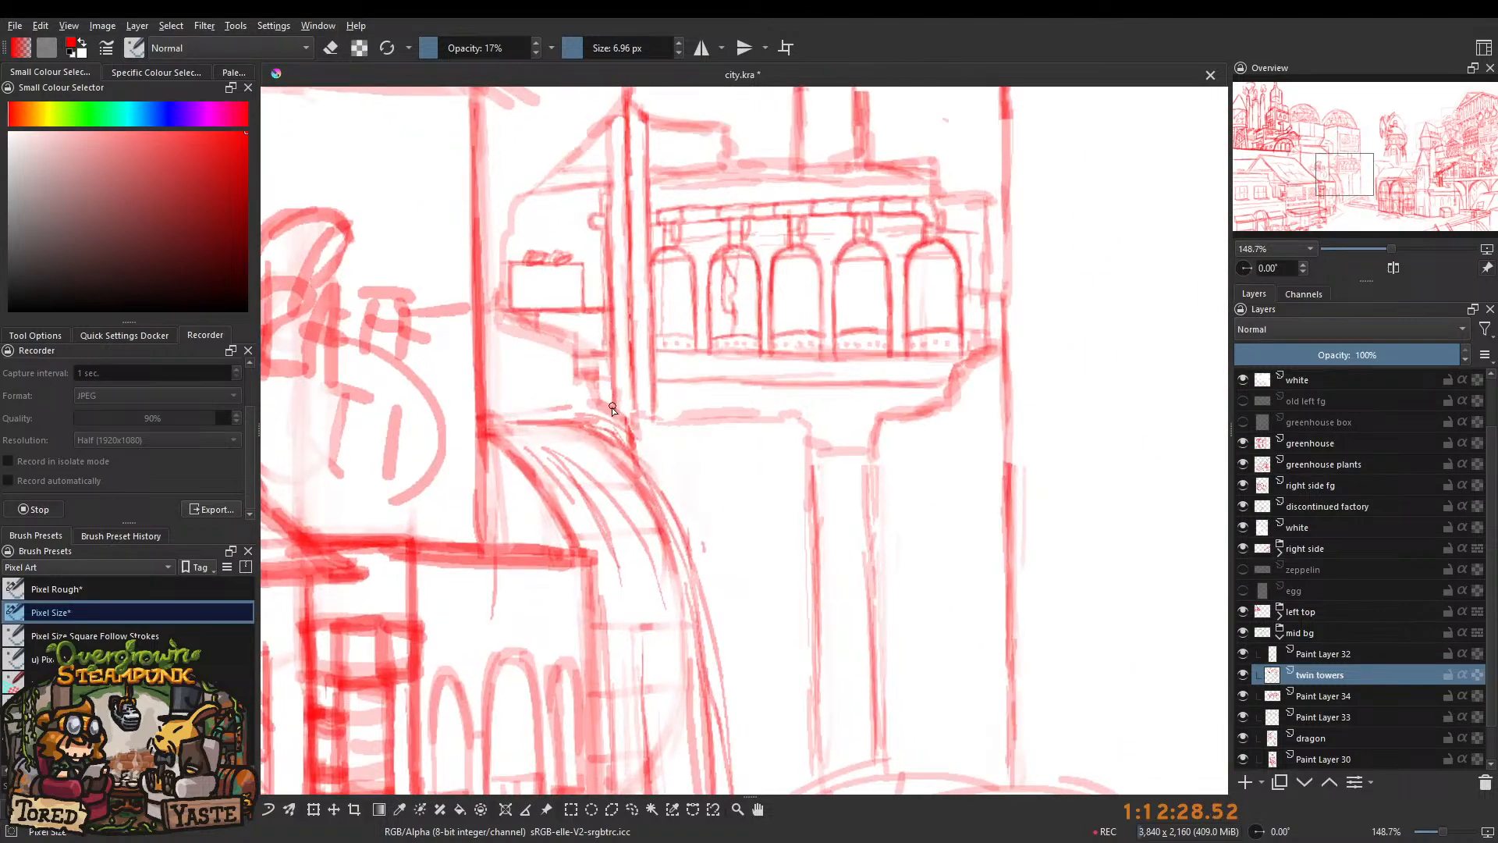
scroll(617, 316, down, 4)
scroll(615, 312, up, 2)
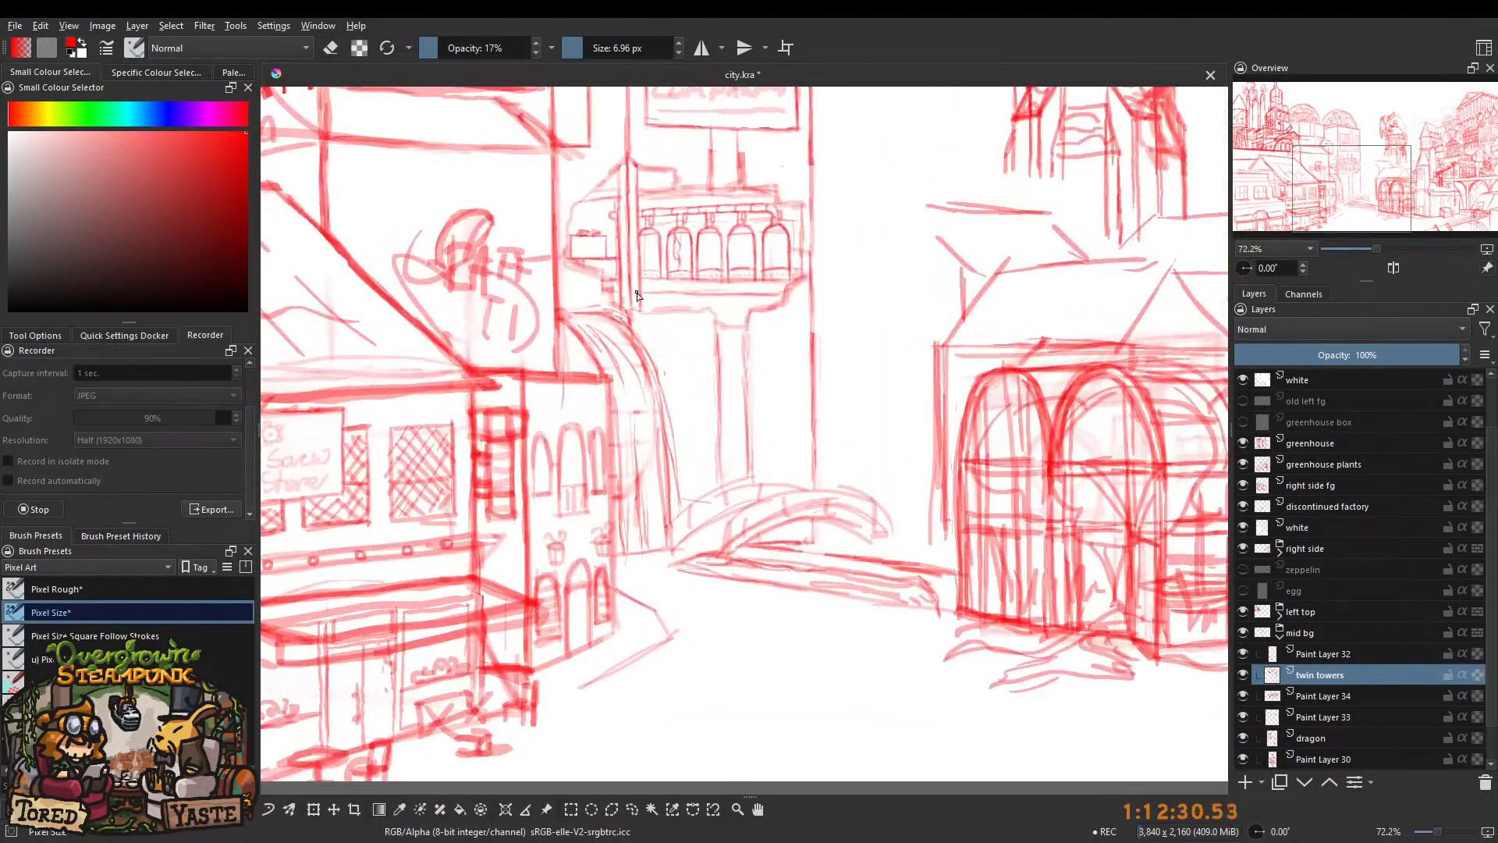
scroll(659, 307, up, 2)
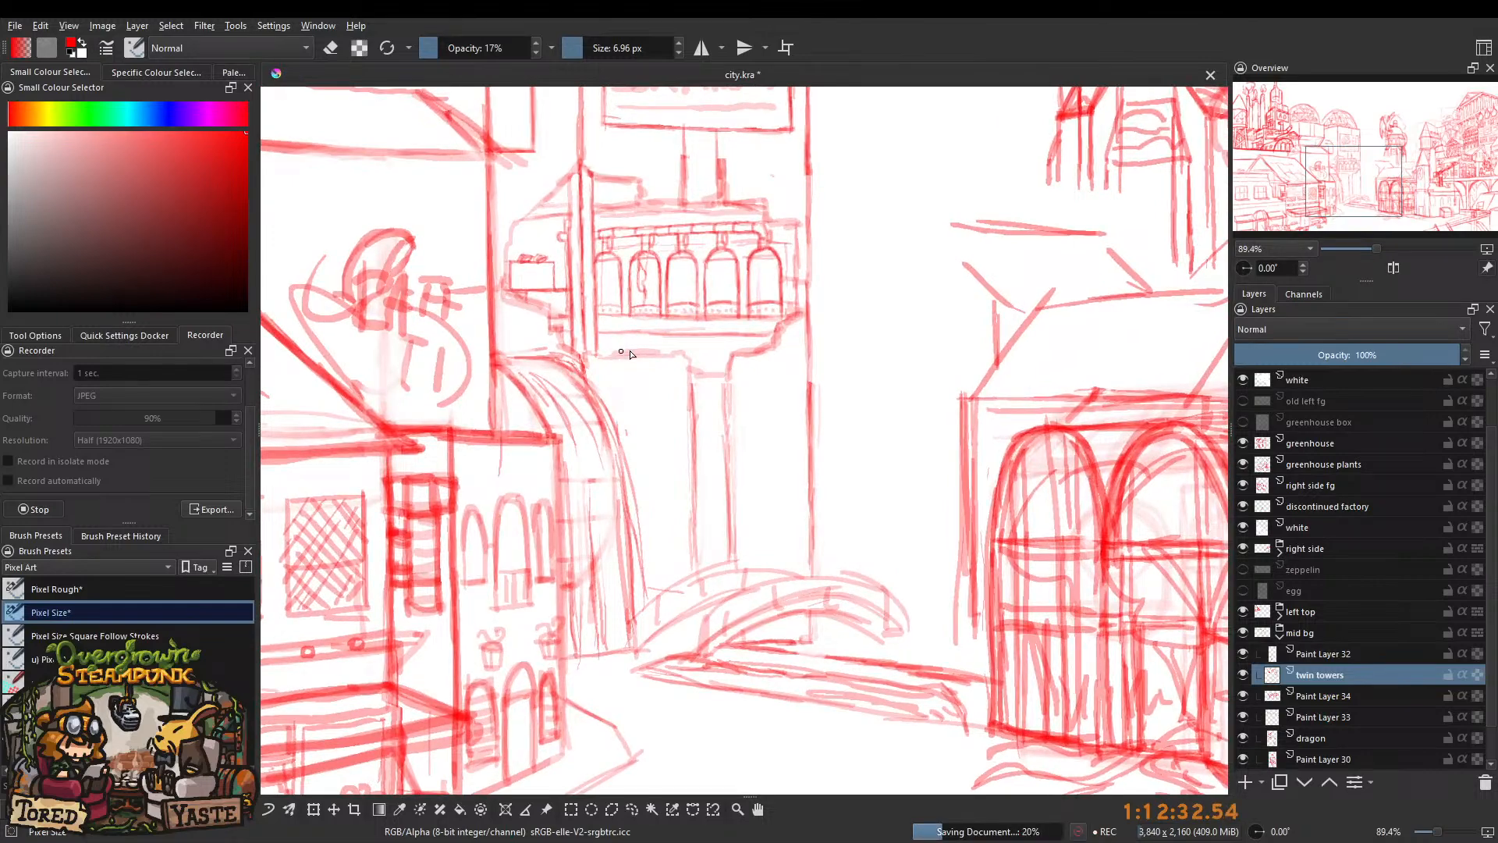
scroll(628, 334, down, 3)
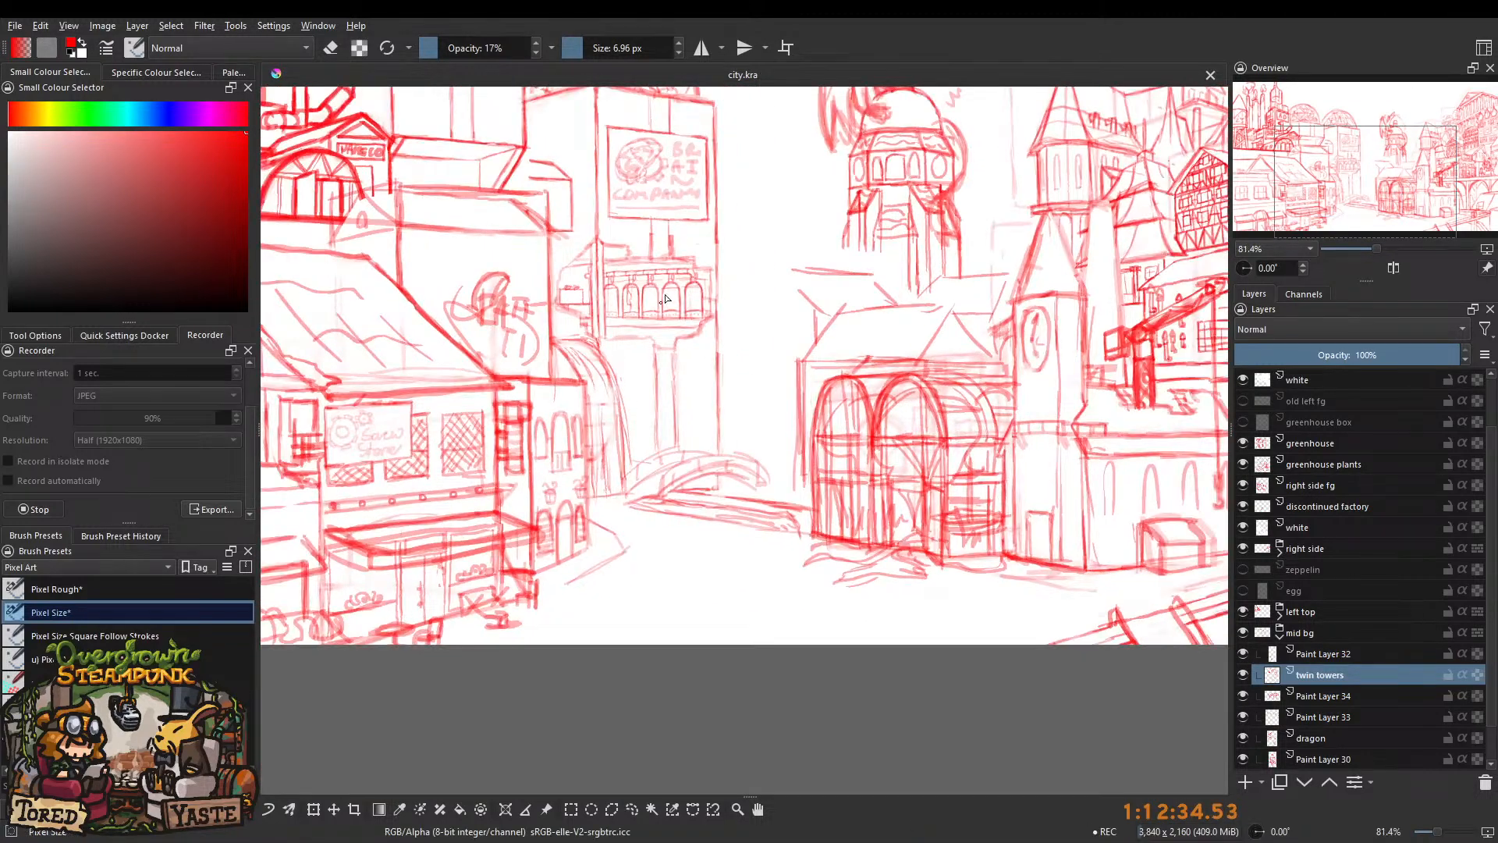
scroll(581, 357, up, 5)
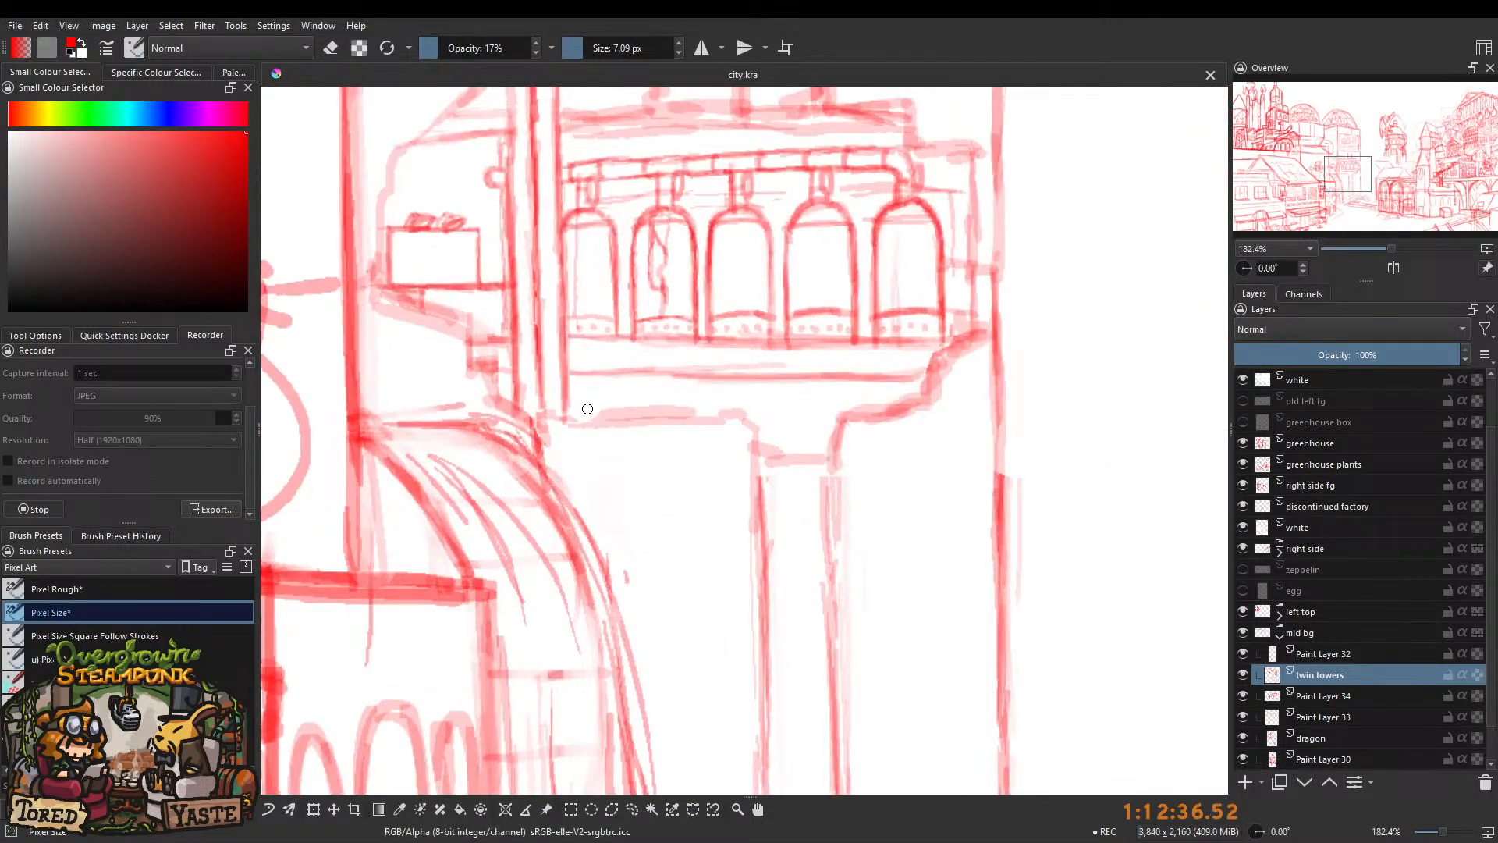
scroll(580, 394, down, 15)
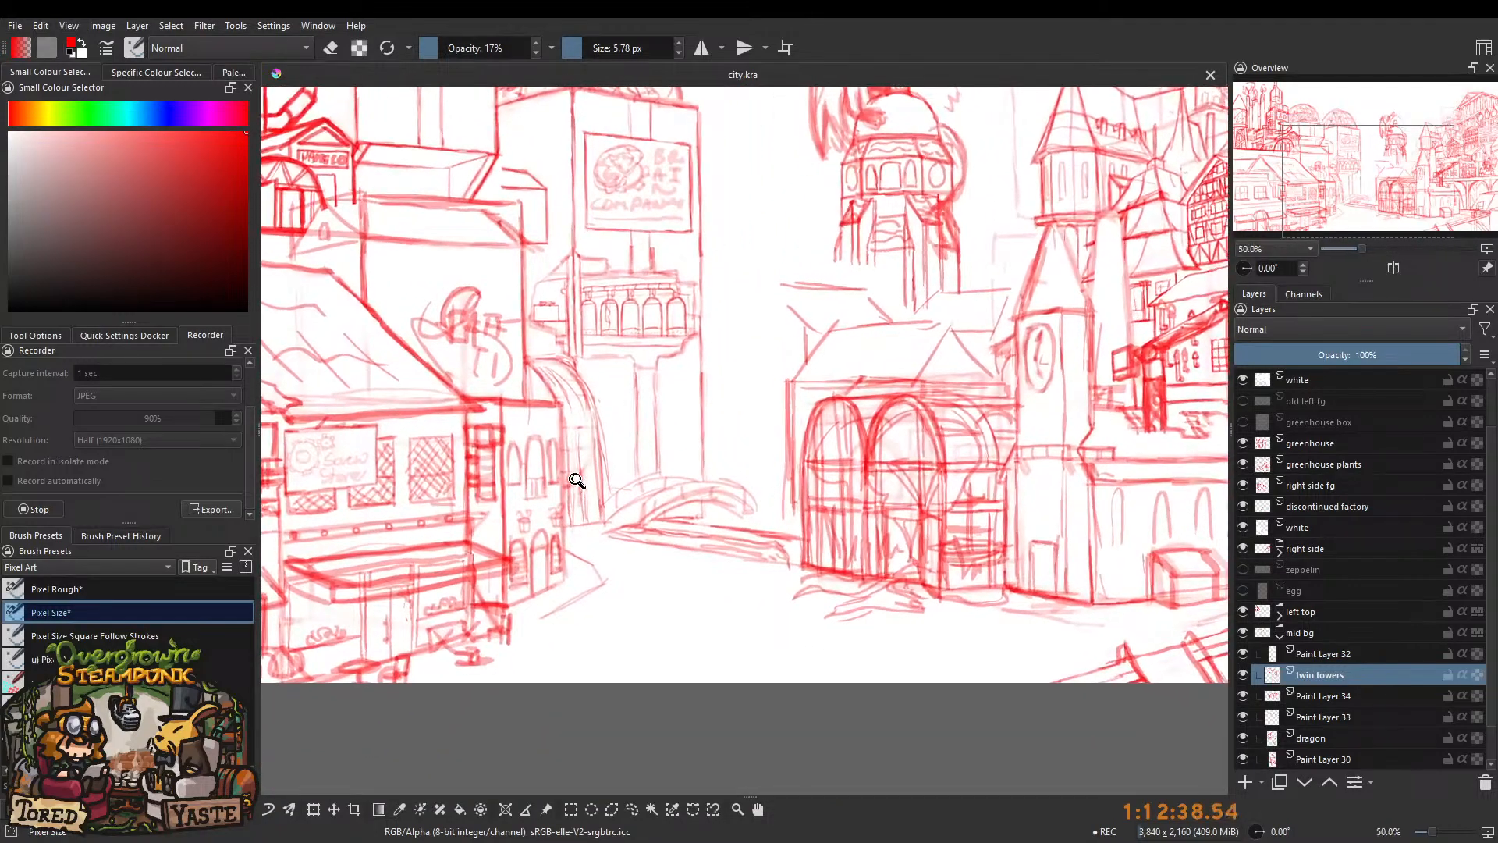
scroll(576, 481, down, 4)
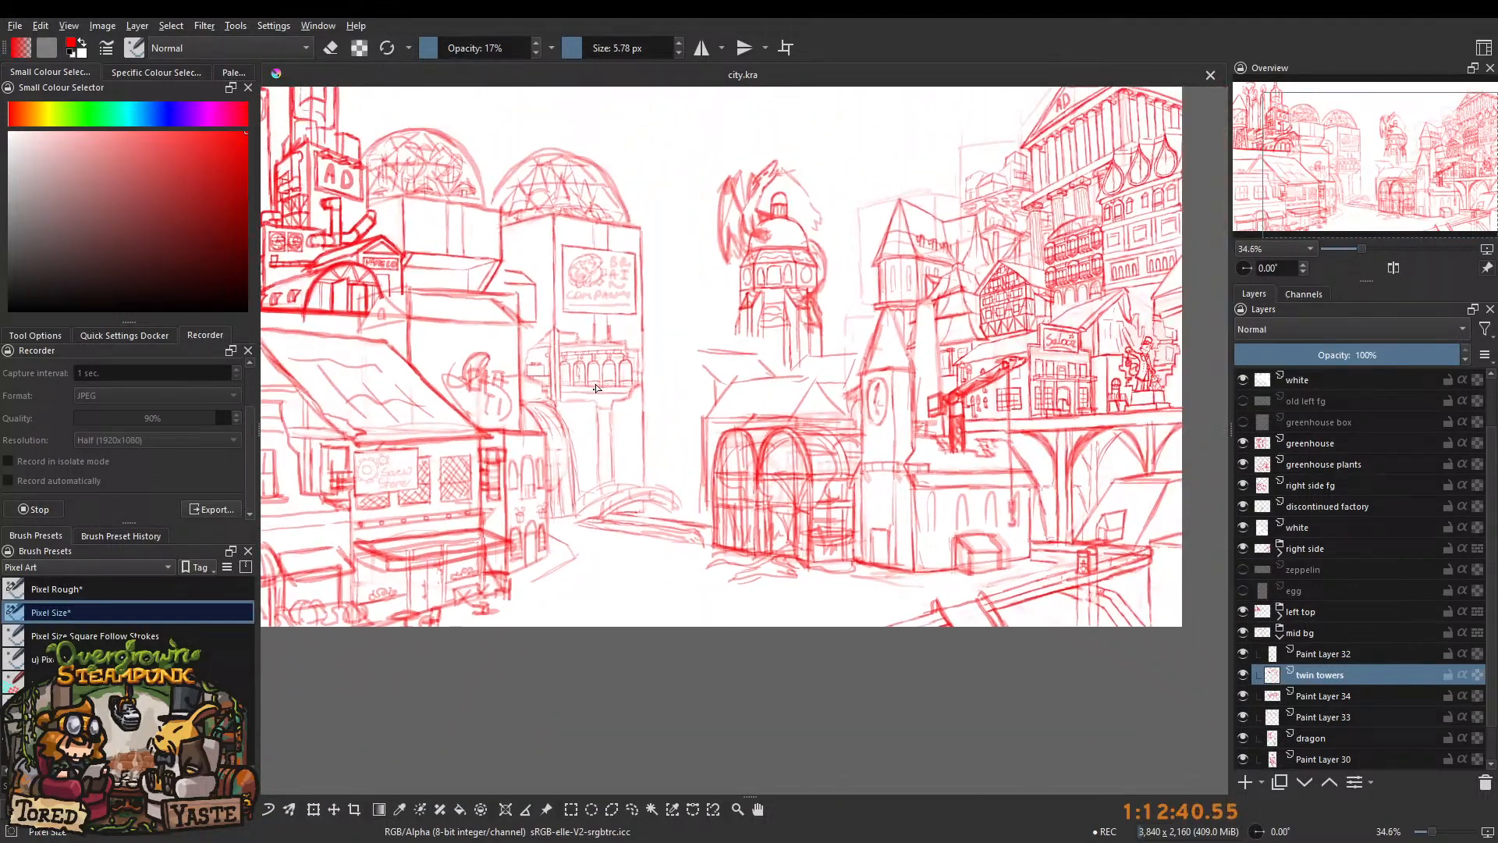
Erase and redraw the stepped tower edge between the side chamber and the waterfall at 17% opacity and 8.41 px size.
scroll(552, 375, up, 8)
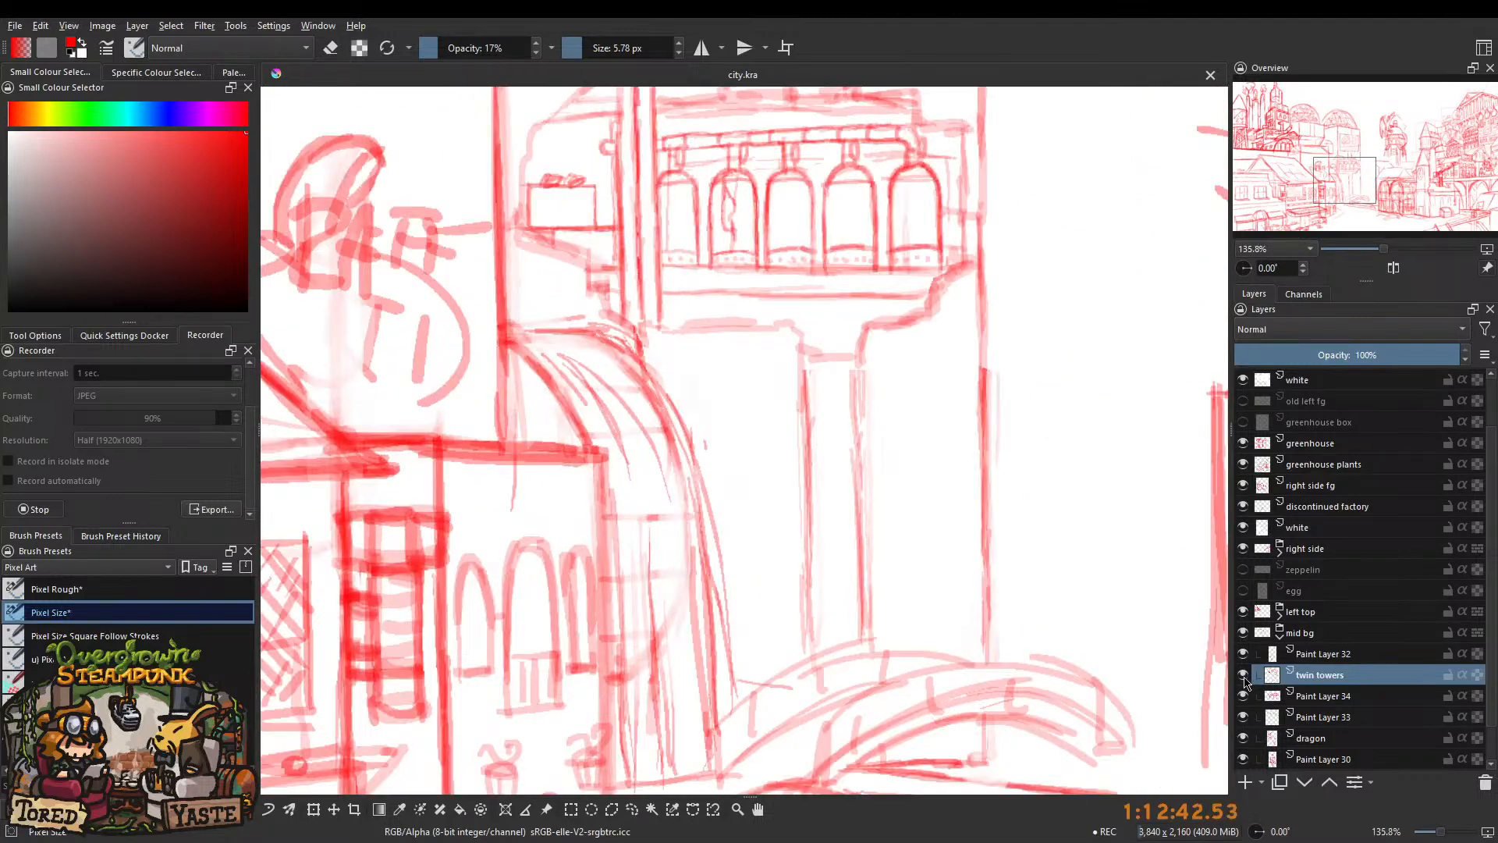
scroll(577, 308, up, 1)
drag(607, 258, 591, 332)
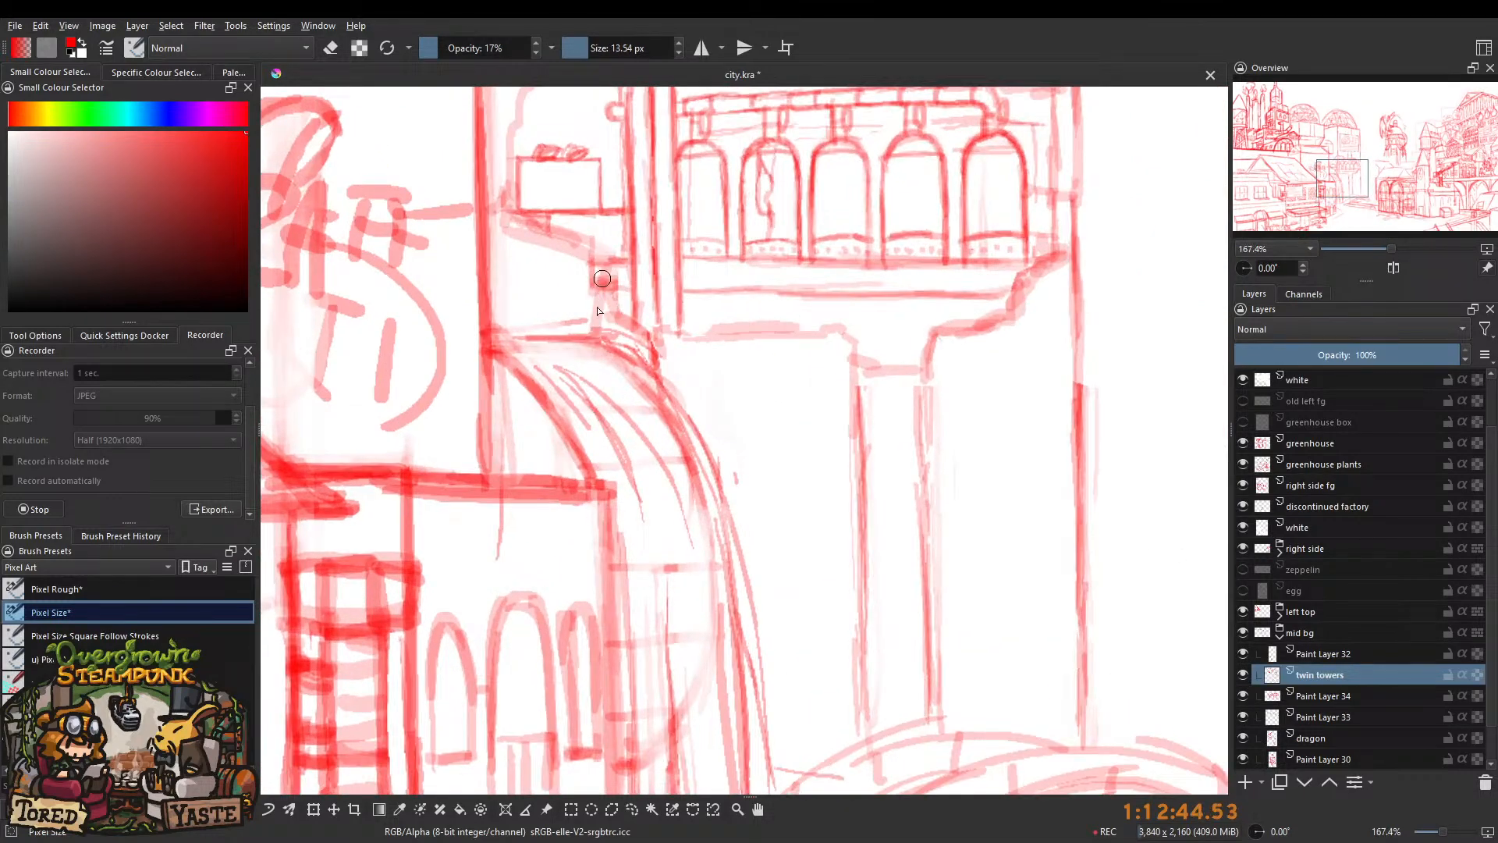
mouse_move(600, 259)
mouse_down()
mouse_move(583, 349)
mouse_move(626, 258)
mouse_move(617, 368)
mouse_up()
drag(635, 321, 628, 375)
key(e)
mouse_move(612, 261)
mouse_down()
mouse_move(609, 335)
mouse_move(609, 294)
mouse_move(606, 325)
mouse_move(608, 294)
mouse_move(601, 308)
mouse_up()
key(e)
mouse_move(628, 258)
mouse_down()
mouse_move(601, 272)
mouse_move(595, 329)
mouse_up()
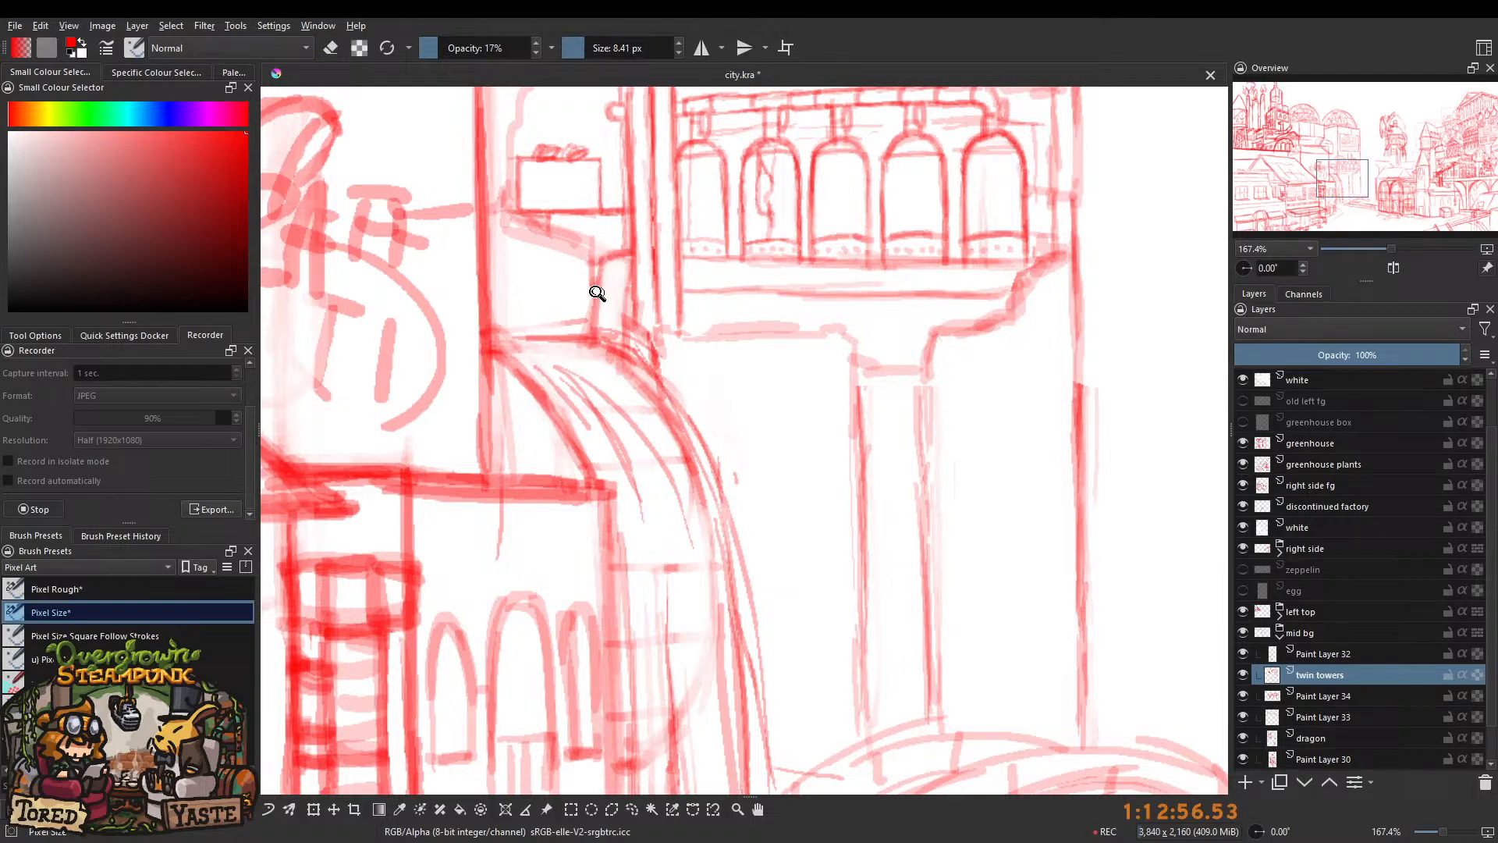
Save the city drawing, look over the whole scene and stop the canvas recording.
scroll(596, 293, down, 5)
scroll(595, 276, down, 2)
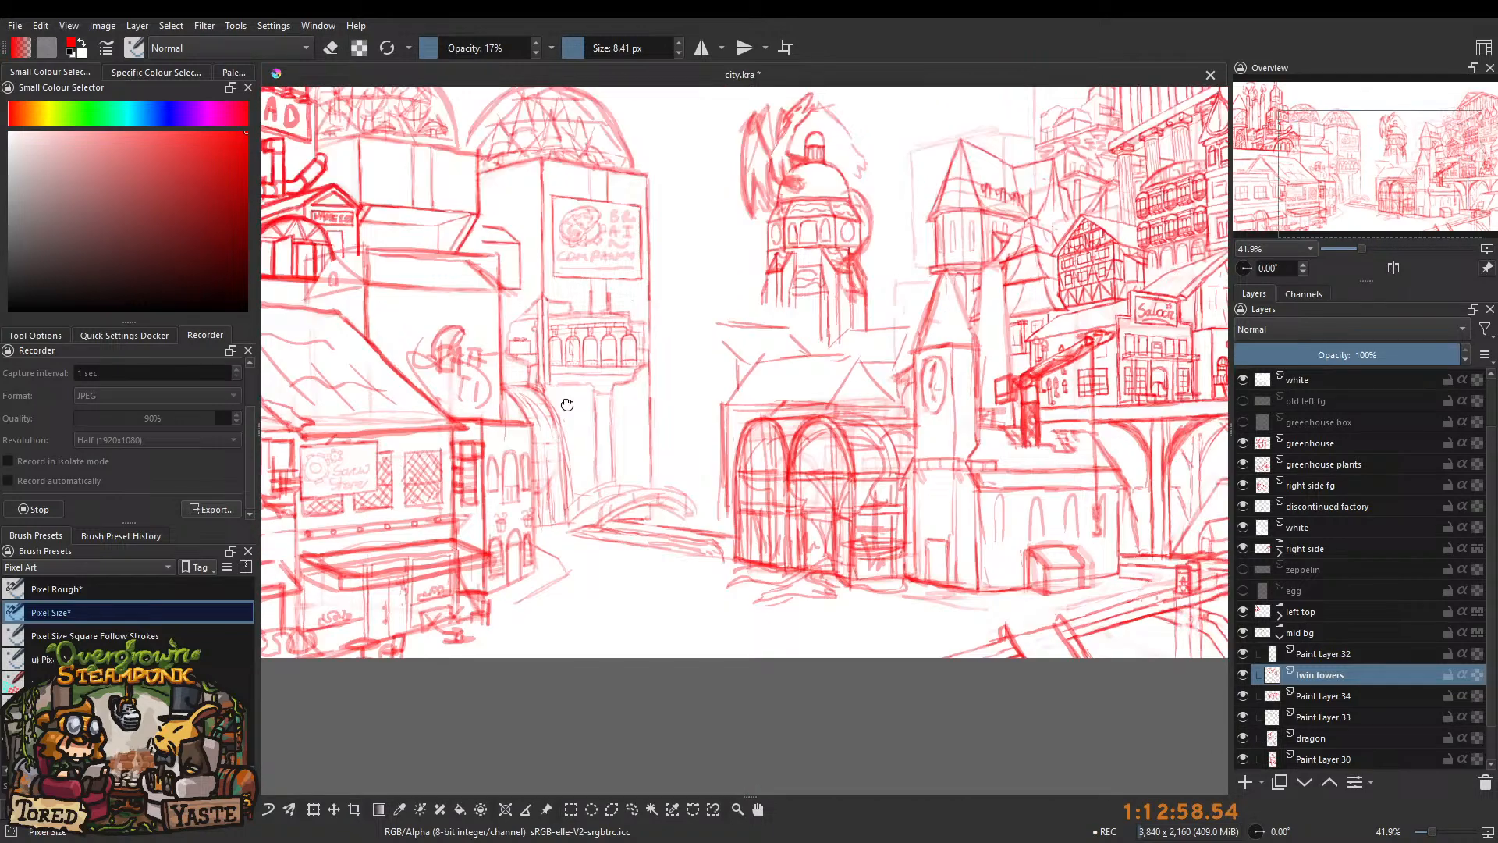
key(ctrl+s)
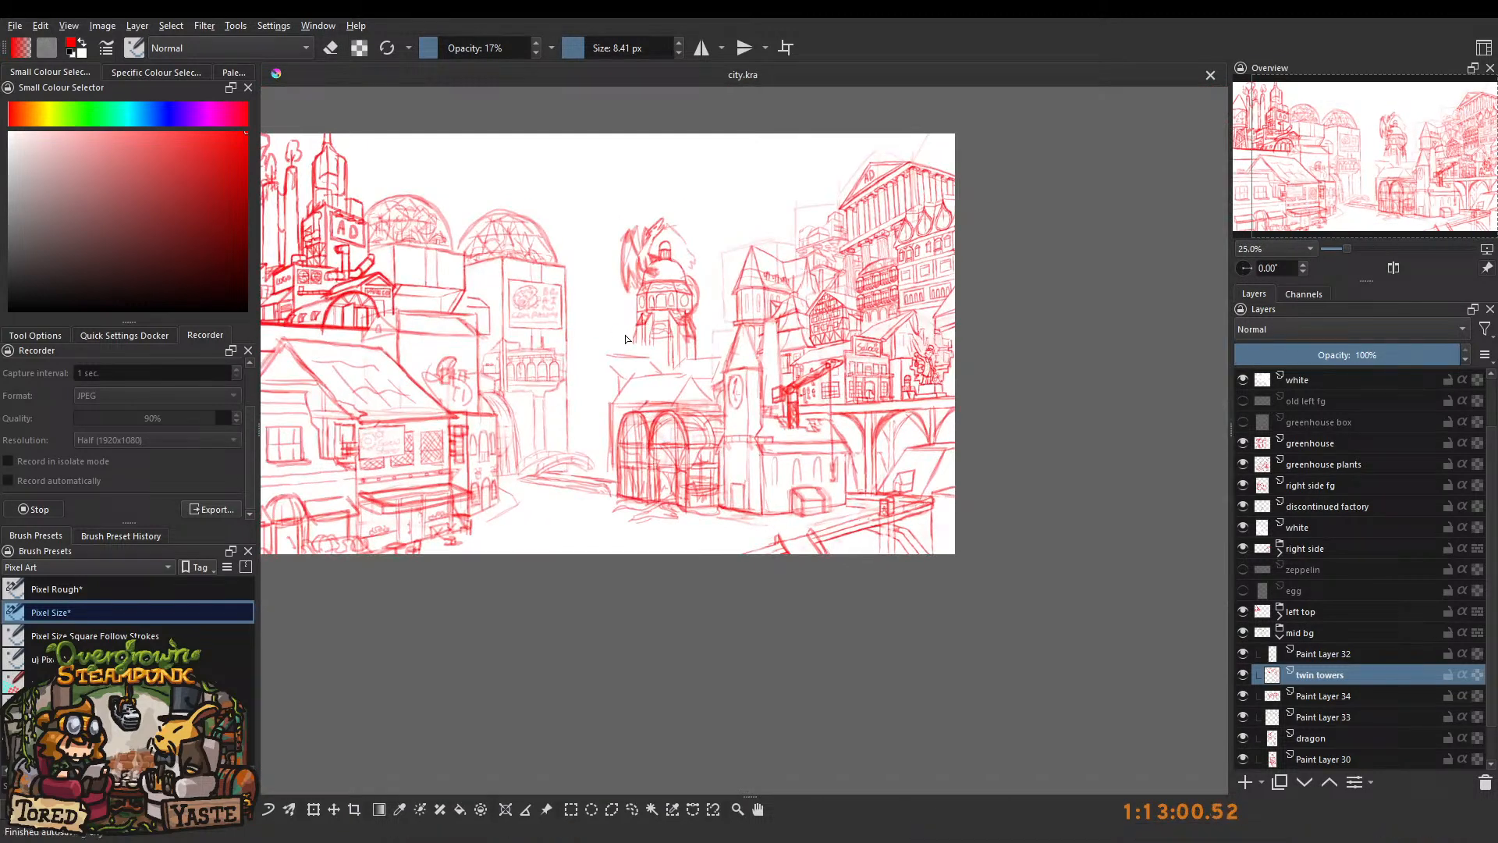
drag(556, 341, 467, 266)
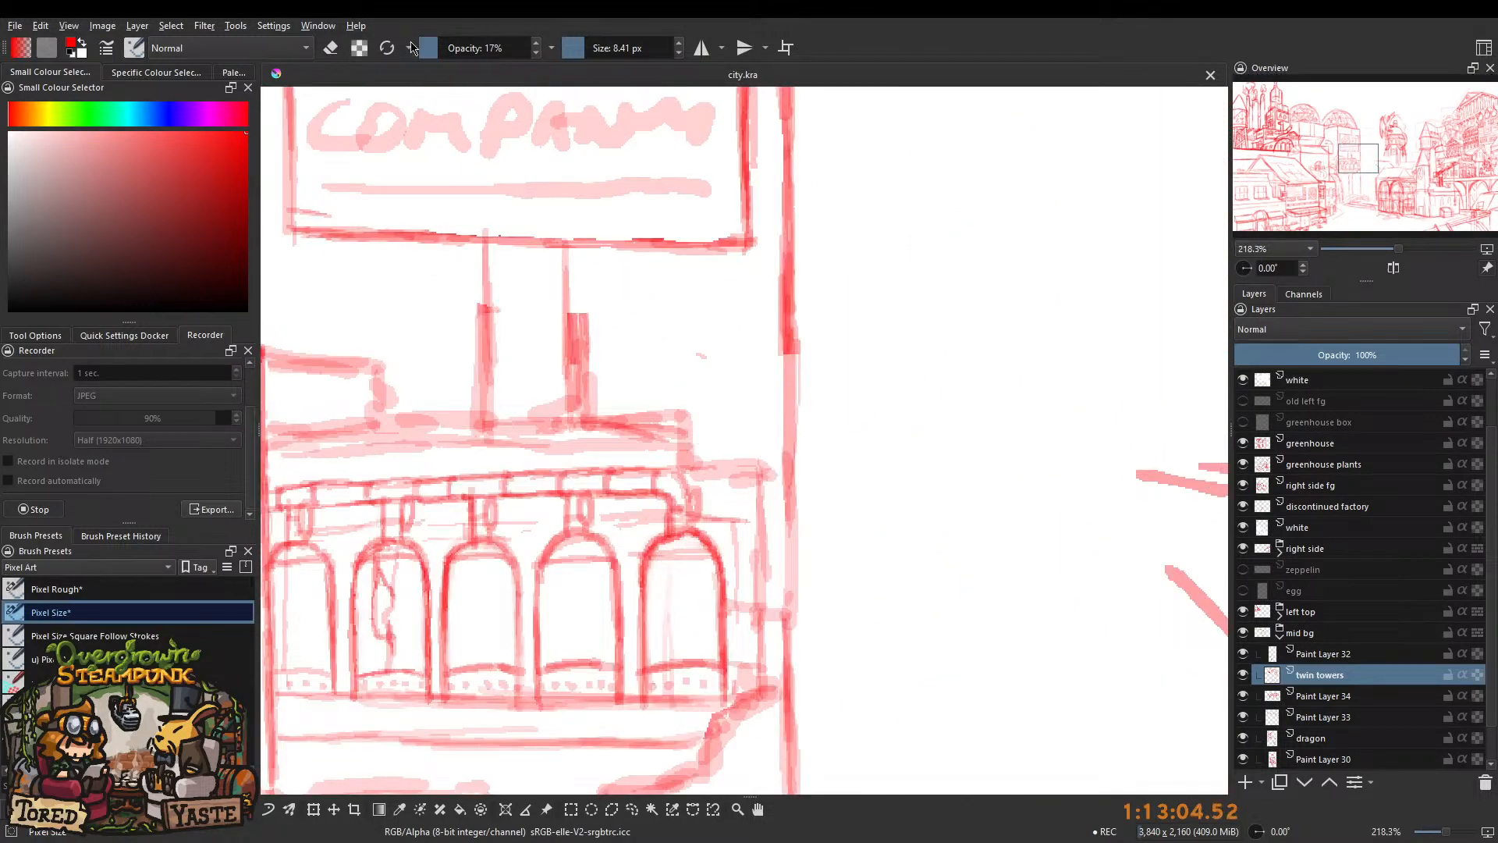
scroll(534, 380, down, 6)
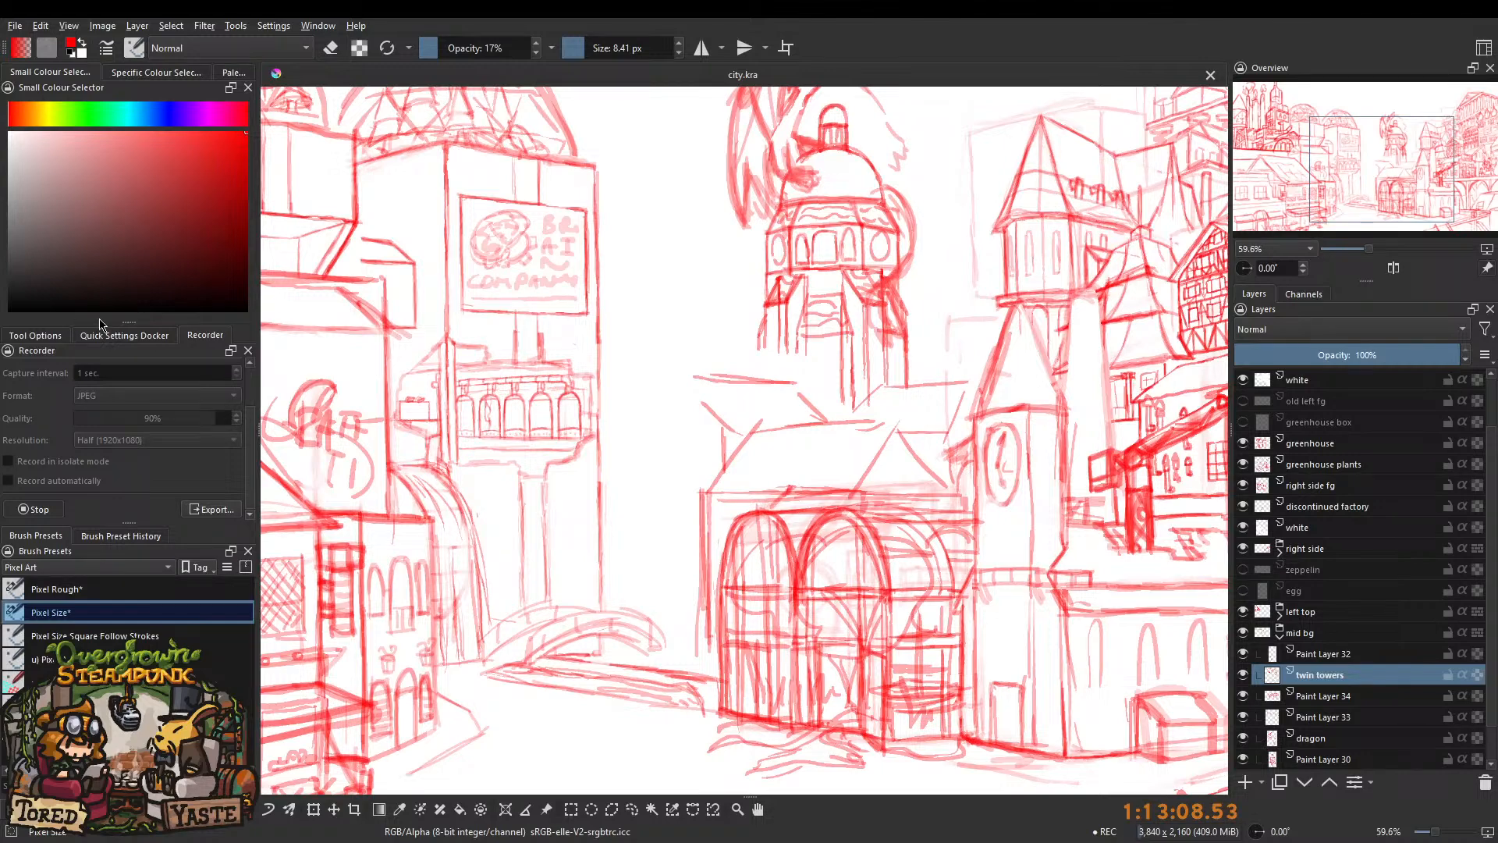
click(39, 511)
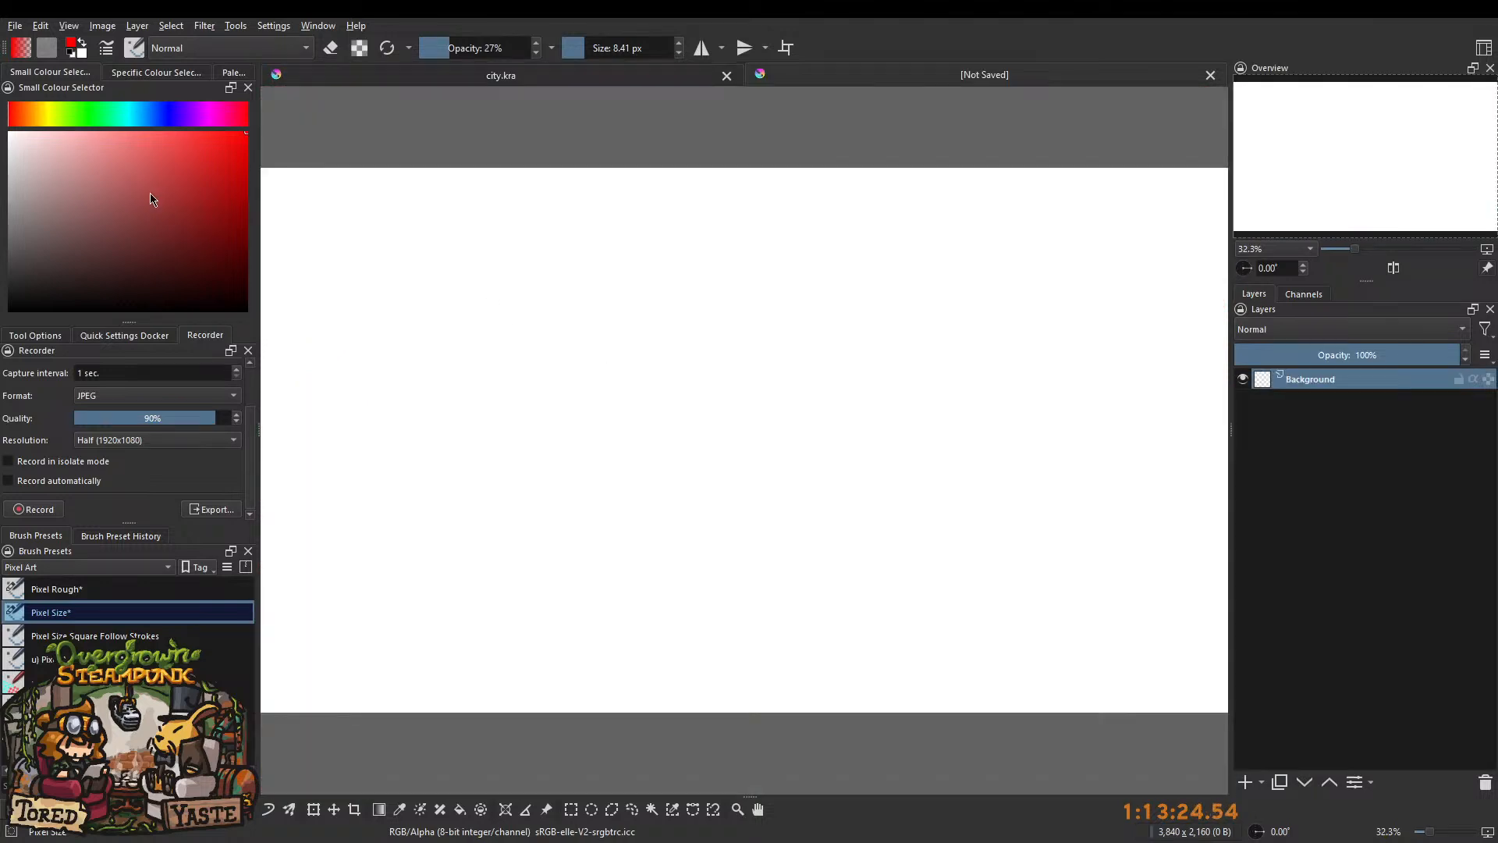
In a new blank 3,840 x 2,160 document, sketch a rounded head outline with black Pixel Rough at 100% opacity and 16.60 px.
key(d)
click(69, 587)
scroll(502, 327, up, 4)
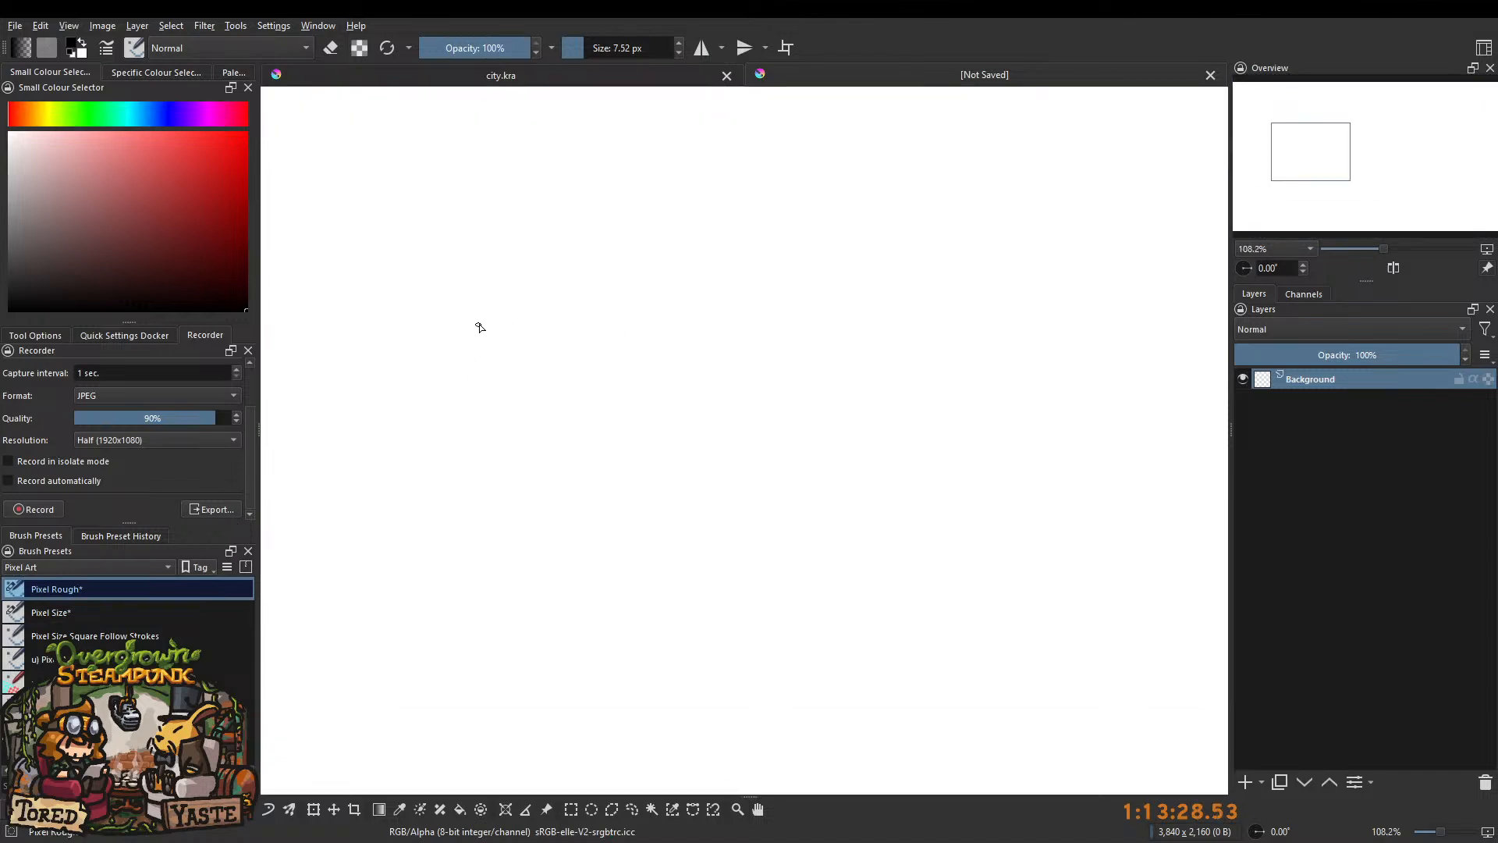
drag(516, 331, 653, 323)
drag(632, 369, 563, 379)
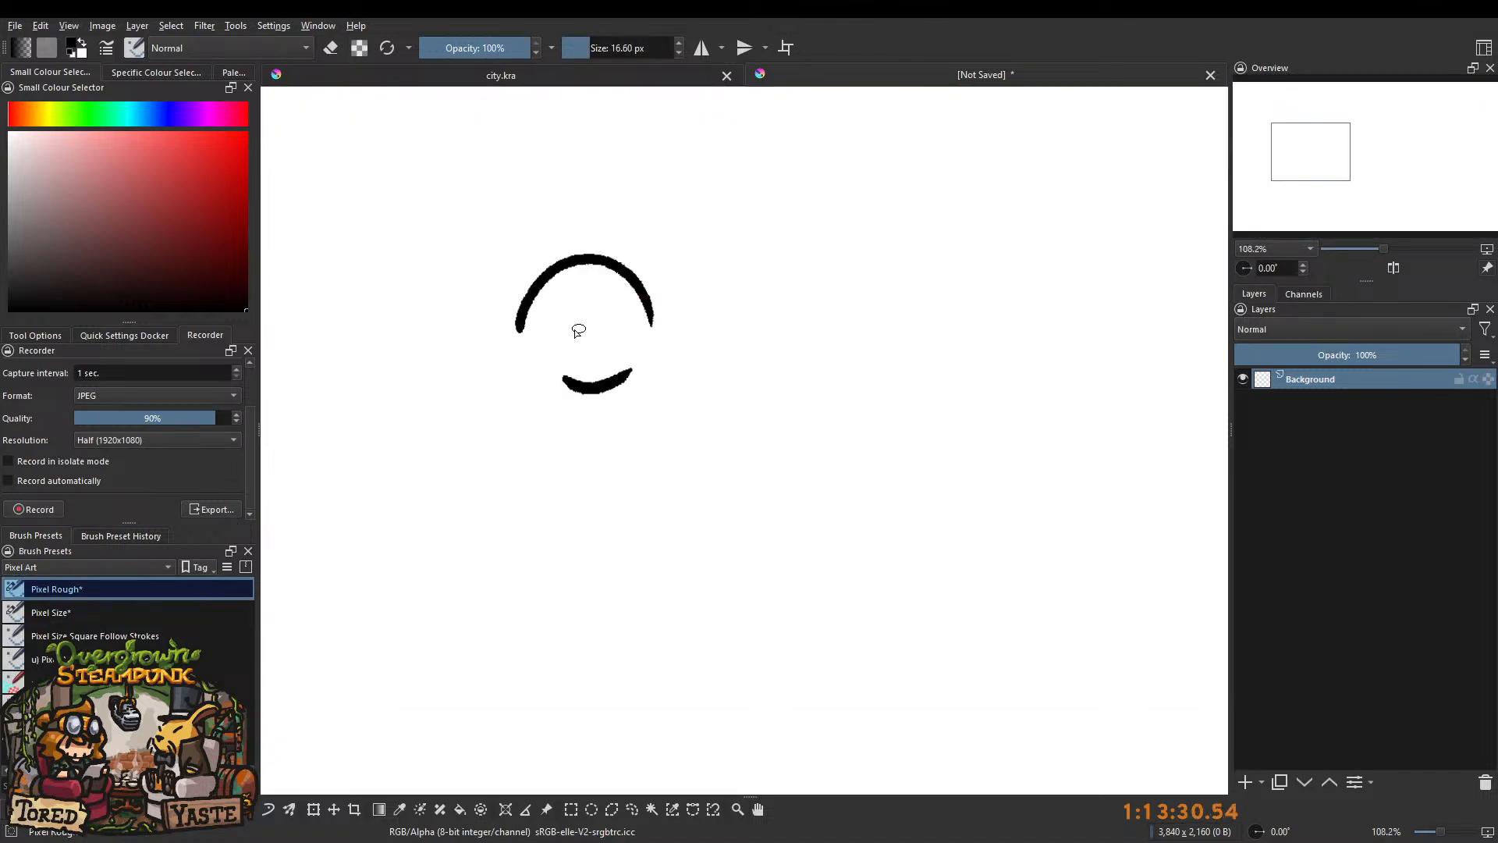
Develop the head into a helmet with round goggle lenses, a brim line and a chin curve, erasing excess strokes.
mouse_move(574, 308)
mouse_down()
mouse_move(622, 289)
mouse_move(653, 306)
mouse_move(611, 252)
mouse_move(635, 236)
mouse_move(619, 246)
mouse_move(615, 228)
mouse_move(554, 287)
mouse_move(641, 298)
mouse_up()
mouse_move(573, 248)
mouse_down()
mouse_move(508, 291)
mouse_move(500, 337)
mouse_up()
mouse_move(550, 272)
mouse_down()
mouse_move(505, 320)
mouse_move(582, 309)
mouse_move(552, 297)
mouse_up()
mouse_move(471, 334)
mouse_down()
mouse_move(515, 356)
mouse_move(627, 314)
mouse_move(551, 451)
mouse_move(553, 315)
mouse_up()
key(e)
drag(548, 374, 602, 376)
key(e)
scroll(540, 301, down, 4)
Draw the rifle's long barrel line and the boxy scope above it in front of the head.
mouse_move(522, 334)
mouse_down()
mouse_move(569, 292)
mouse_move(830, 288)
mouse_up()
key(ctrl+z)
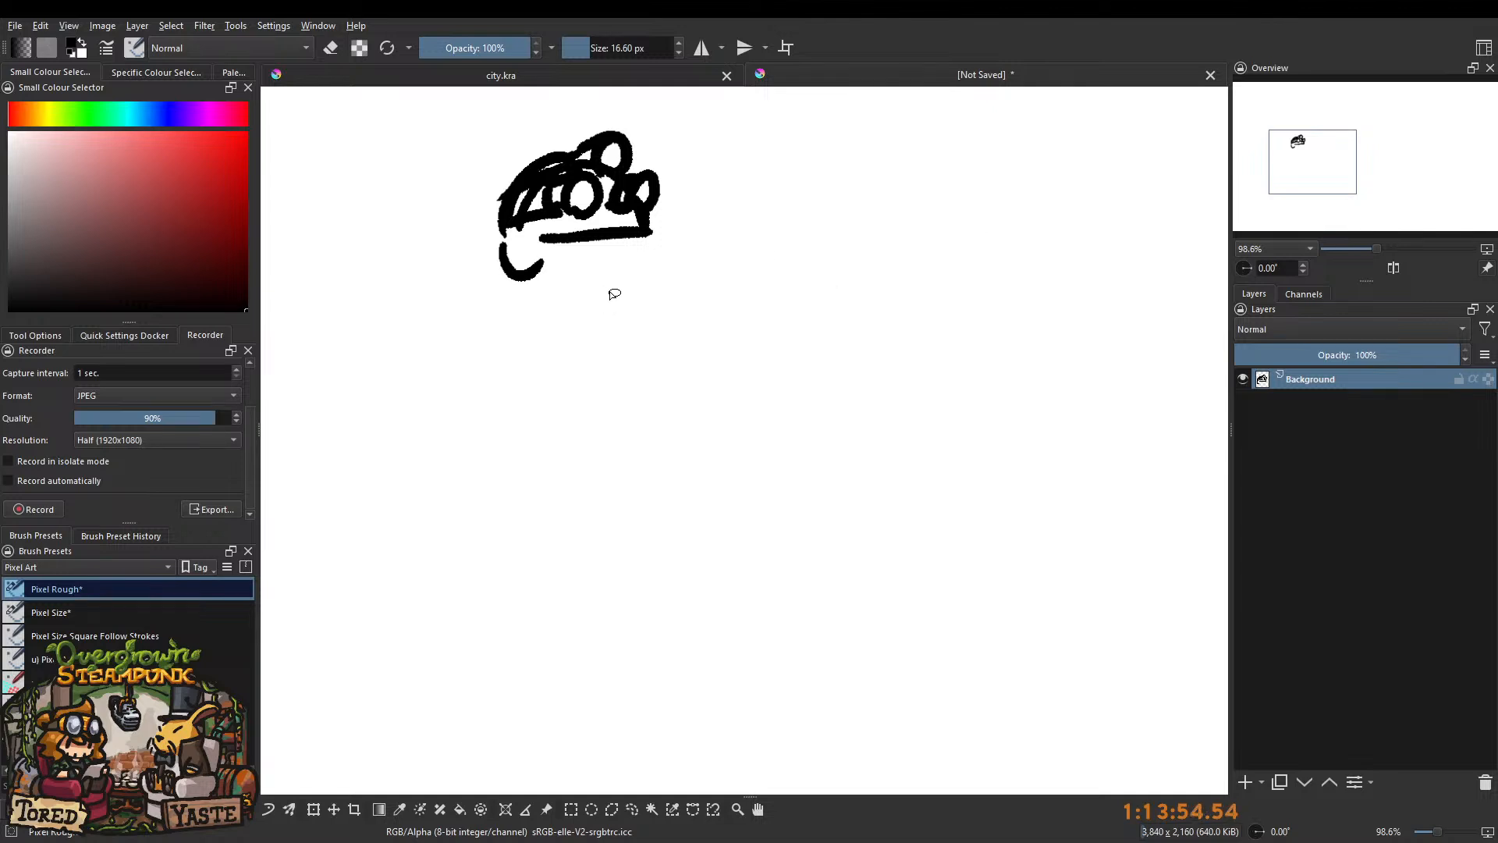
drag(574, 293, 839, 286)
mouse_move(635, 251)
mouse_down()
mouse_move(706, 252)
mouse_move(712, 229)
mouse_move(804, 243)
mouse_move(784, 280)
mouse_move(607, 279)
mouse_move(554, 399)
mouse_move(552, 294)
mouse_up()
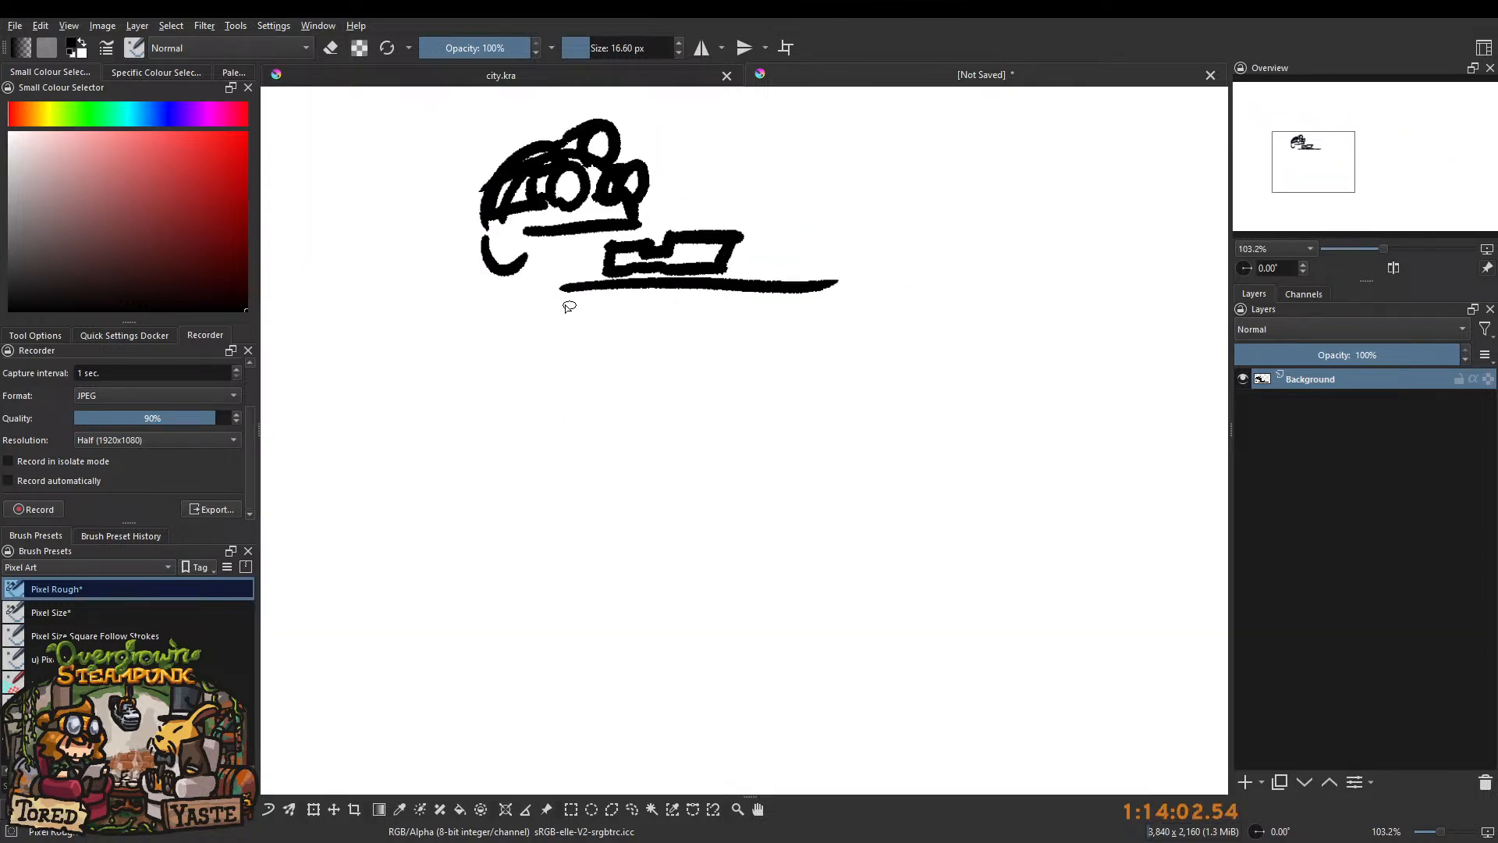
mouse_move(546, 273)
mouse_down()
mouse_move(585, 303)
mouse_move(630, 302)
mouse_move(602, 341)
mouse_move(619, 325)
mouse_move(530, 327)
mouse_up()
key(ctrl+z)
Draw the soldier's curved back and the rifle's stock, magazine, hand grip, foregrip and muzzle.
drag(521, 251, 507, 349)
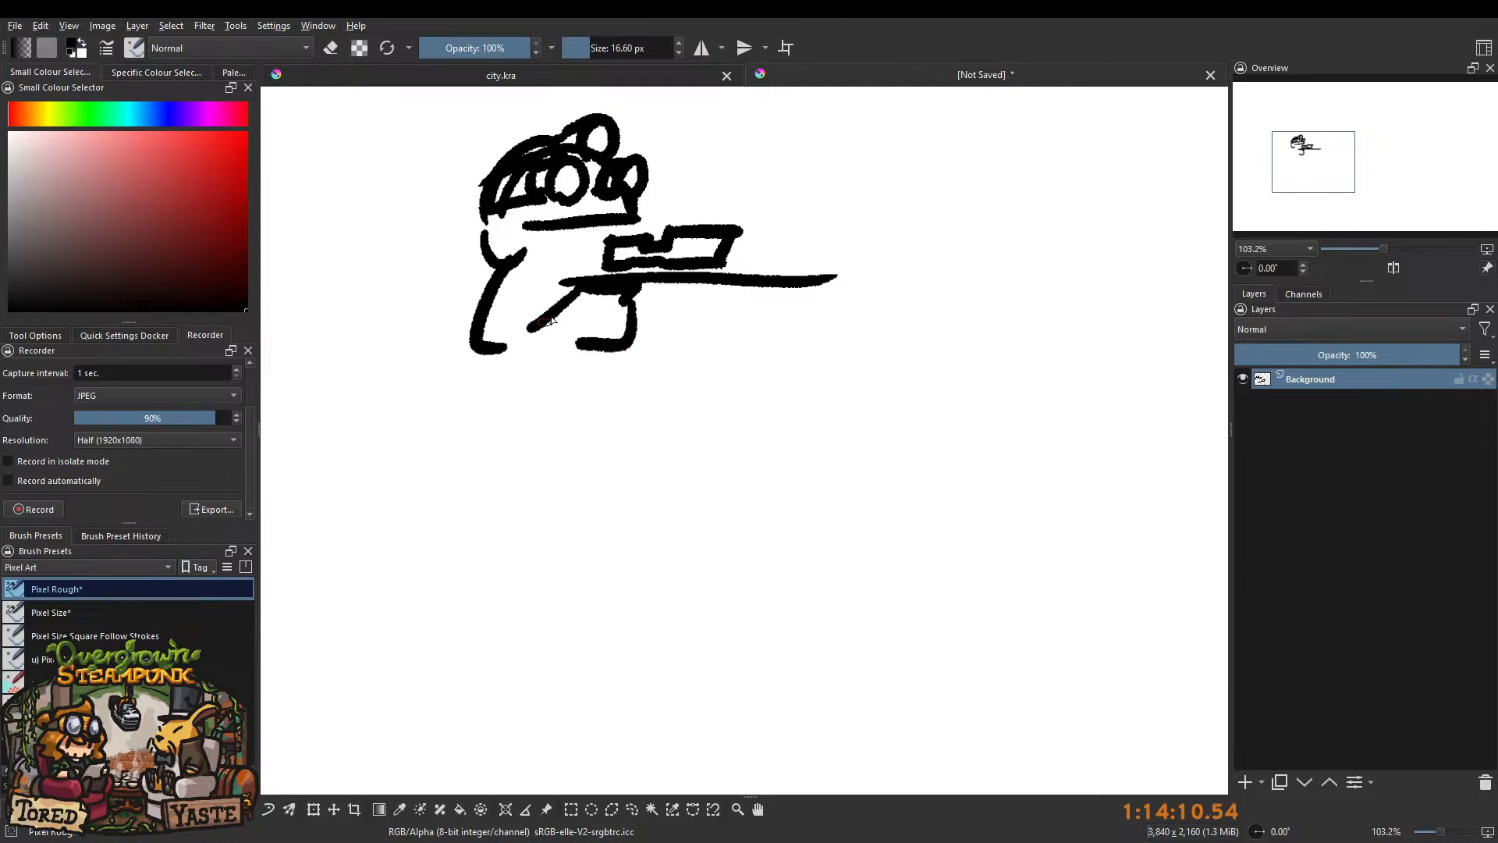
mouse_move(709, 292)
mouse_down()
mouse_move(640, 323)
mouse_move(636, 351)
mouse_up()
mouse_move(671, 318)
mouse_down()
mouse_move(707, 348)
mouse_move(640, 353)
mouse_move(595, 379)
mouse_move(621, 333)
mouse_move(577, 443)
mouse_move(622, 310)
mouse_move(770, 337)
mouse_move(771, 306)
mouse_move(762, 315)
mouse_up()
mouse_move(655, 295)
mouse_down()
mouse_move(522, 411)
mouse_move(524, 247)
mouse_up()
mouse_move(607, 275)
mouse_down()
mouse_move(572, 307)
mouse_move(604, 314)
mouse_up()
Sketch the soldier's bent kneeling legs beneath the torso.
drag(493, 318, 501, 334)
mouse_move(546, 273)
mouse_down()
mouse_move(514, 512)
mouse_move(525, 352)
mouse_move(505, 320)
mouse_move(458, 361)
mouse_move(443, 356)
mouse_move(450, 421)
mouse_move(546, 414)
mouse_move(552, 362)
mouse_move(609, 358)
mouse_move(629, 414)
mouse_move(653, 329)
mouse_move(623, 315)
mouse_move(541, 374)
mouse_move(529, 415)
mouse_move(576, 263)
mouse_move(551, 274)
mouse_move(499, 436)
mouse_move(551, 273)
mouse_move(493, 351)
mouse_move(548, 305)
mouse_move(497, 314)
mouse_move(523, 281)
mouse_move(584, 331)
mouse_move(573, 354)
mouse_up()
key(ctrl+z)
key(e)
key(e)
mouse_move(555, 299)
mouse_down()
mouse_move(565, 353)
mouse_move(589, 365)
mouse_up()
Close the soldier's waistline and add a holster and belt pouch at the hip, cleaning up with the eraser.
key(e)
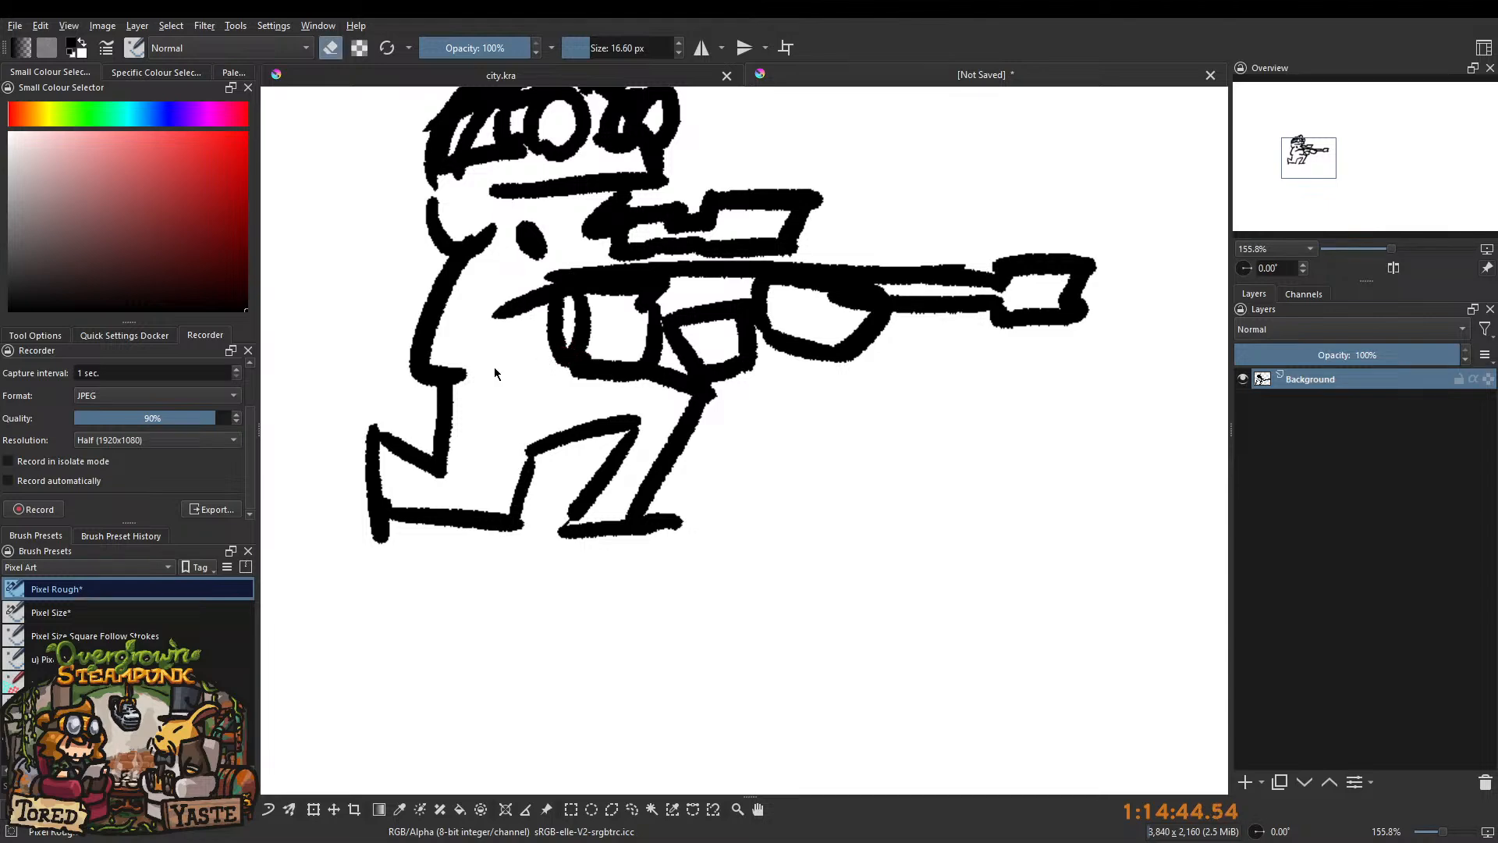
key(e)
mouse_move(470, 323)
mouse_down()
mouse_move(476, 380)
mouse_move(573, 376)
mouse_up()
scroll(476, 380, up, 5)
mouse_move(431, 409)
mouse_down()
mouse_move(581, 394)
mouse_move(524, 391)
mouse_up()
drag(563, 367, 566, 395)
key(e)
mouse_move(470, 408)
mouse_down()
mouse_move(451, 394)
mouse_move(490, 409)
mouse_move(447, 421)
mouse_move(496, 464)
mouse_move(508, 392)
mouse_move(488, 385)
mouse_move(470, 511)
mouse_move(476, 437)
mouse_up()
key(e)
mouse_move(541, 326)
mouse_down()
mouse_move(503, 349)
mouse_move(518, 362)
mouse_move(457, 378)
mouse_up()
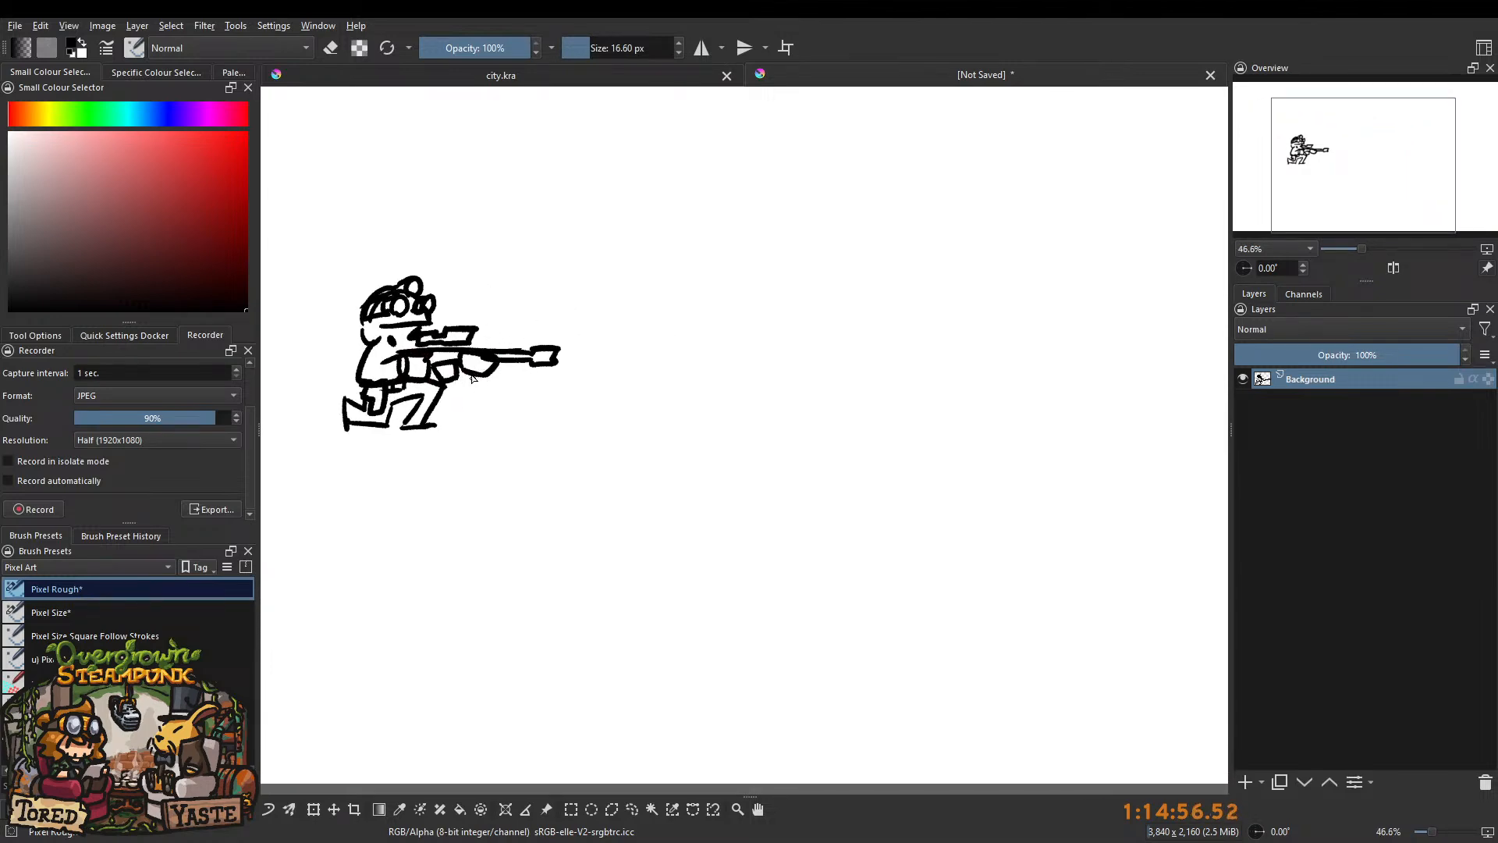
Add tube contours behind the middle and topmost goggle lenses, erasing clutter inside the helmet.
mouse_move(357, 295)
mouse_down()
mouse_move(402, 318)
mouse_move(495, 292)
mouse_up()
key(e)
mouse_move(467, 393)
mouse_down()
mouse_move(528, 366)
mouse_move(515, 379)
mouse_move(556, 344)
mouse_move(570, 305)
mouse_move(589, 316)
mouse_move(552, 297)
mouse_move(584, 316)
mouse_up()
key(e)
mouse_move(522, 353)
mouse_down()
mouse_move(496, 373)
mouse_move(524, 390)
mouse_up()
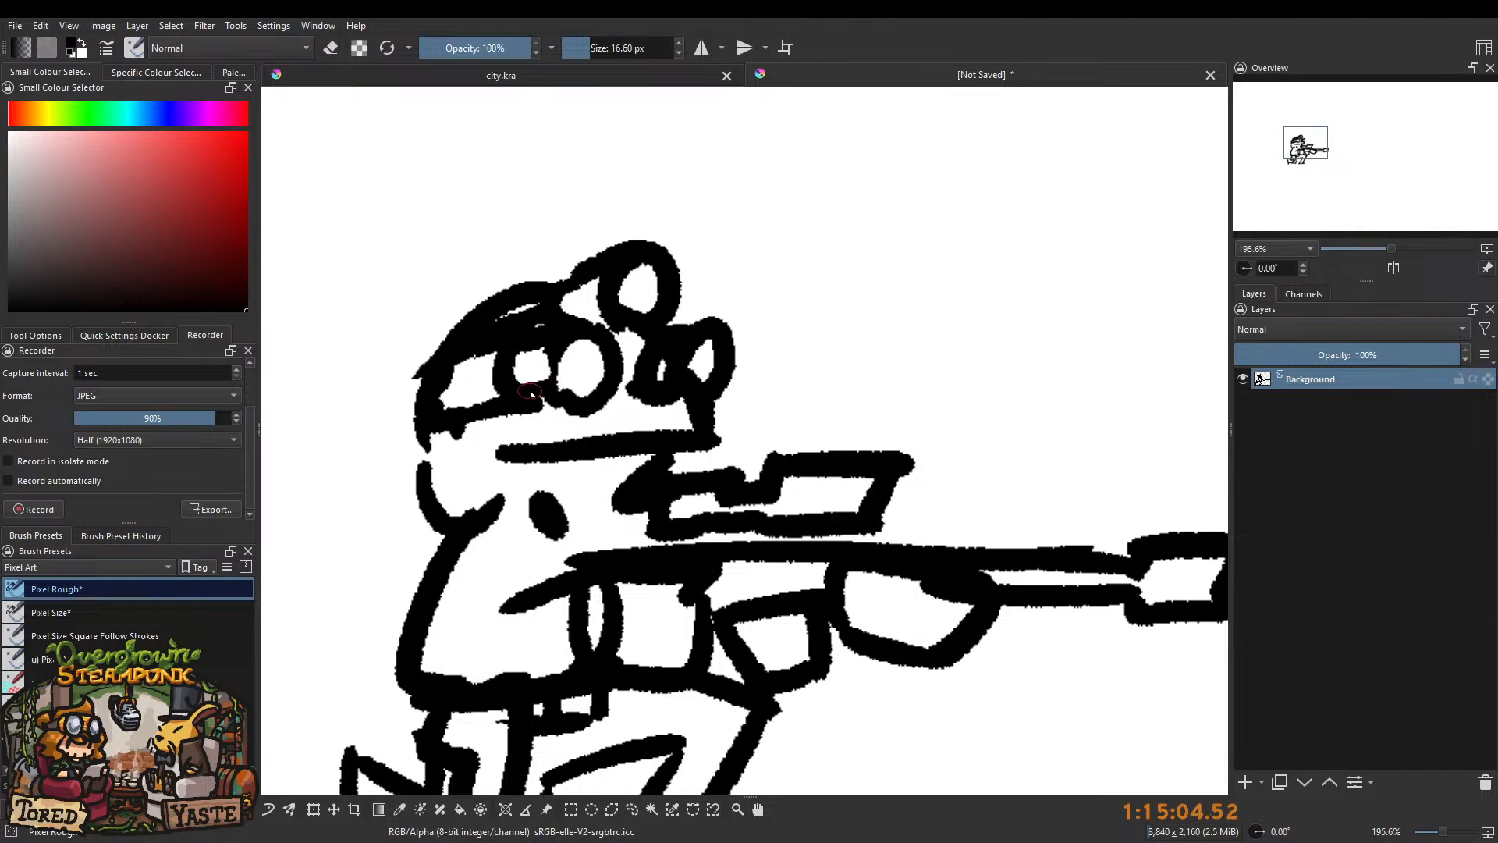
drag(591, 308, 603, 287)
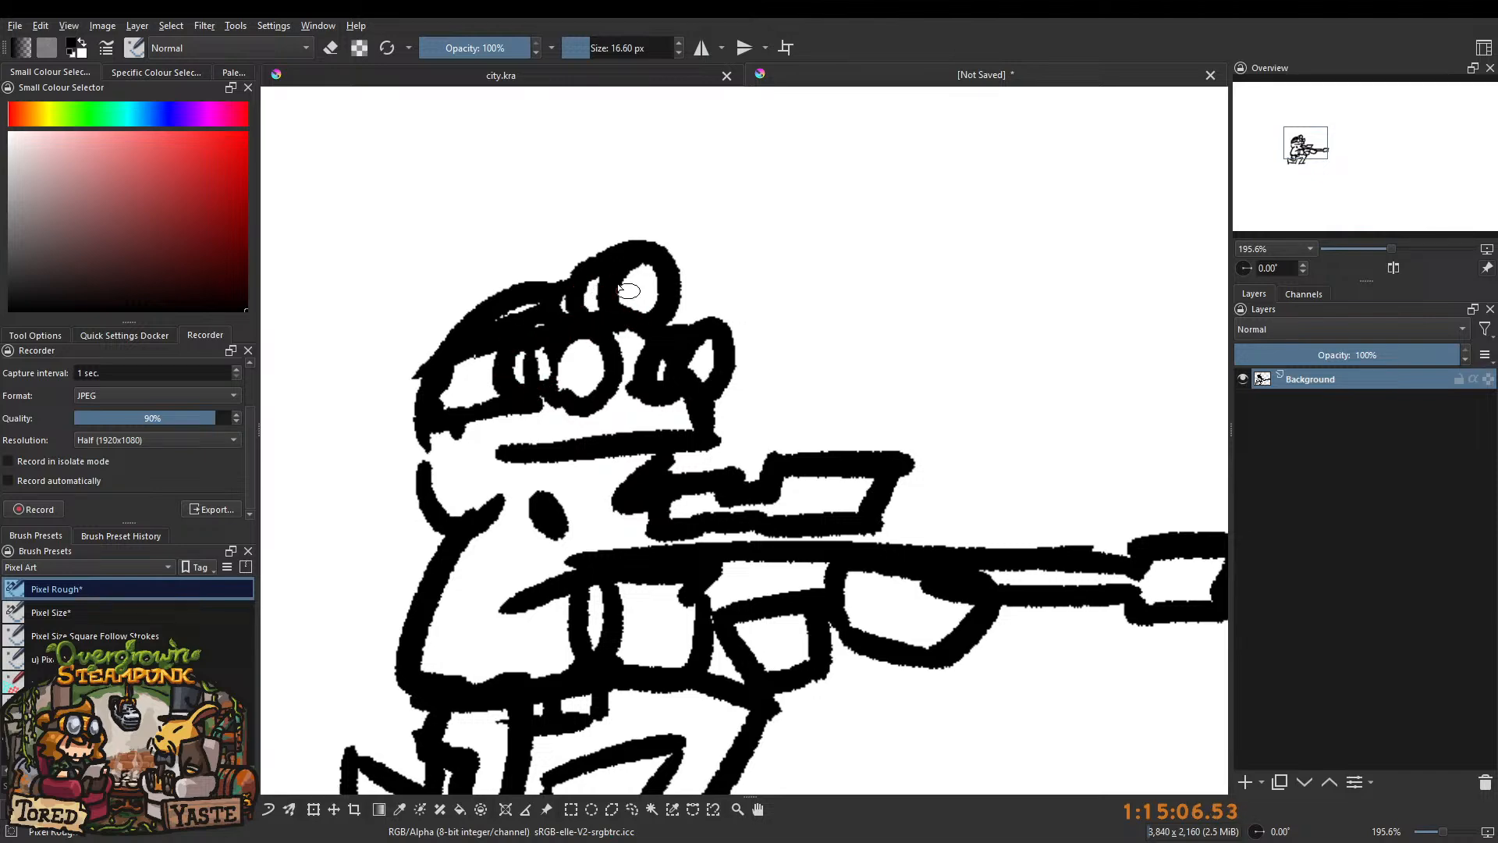
Erase and redraw the front goggle tube and clean up the helmet line beneath the lenses.
scroll(628, 294, down, 4)
scroll(628, 294, up, 5)
key(e)
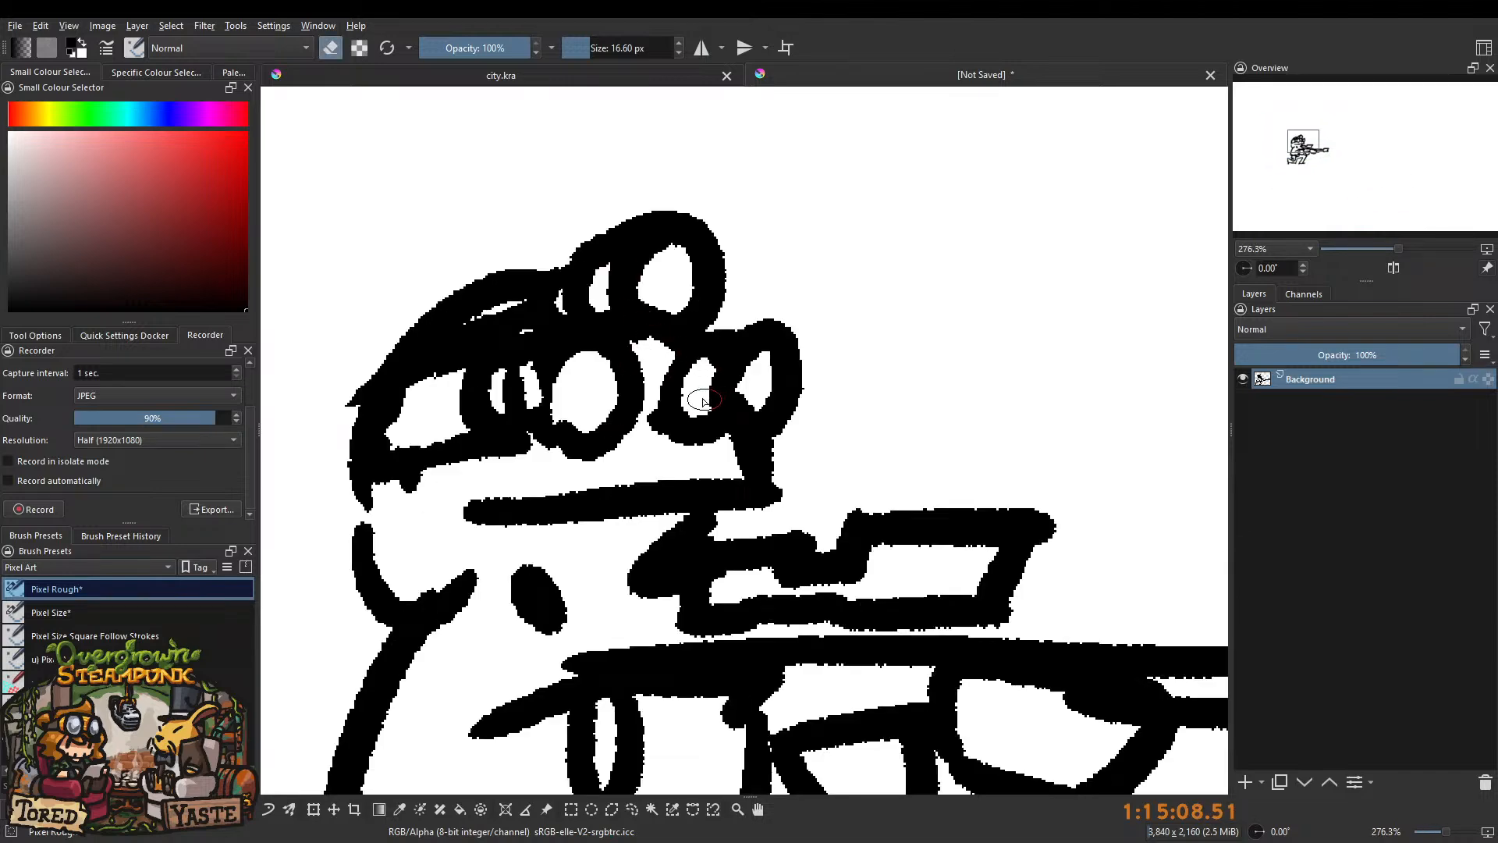
drag(660, 384, 700, 436)
key(e)
mouse_move(677, 364)
mouse_down()
mouse_move(704, 420)
mouse_move(727, 429)
mouse_move(546, 439)
mouse_move(437, 466)
mouse_move(712, 441)
mouse_up()
scroll(633, 334, down, 4)
scroll(634, 333, up, 4)
key(e)
key(e)
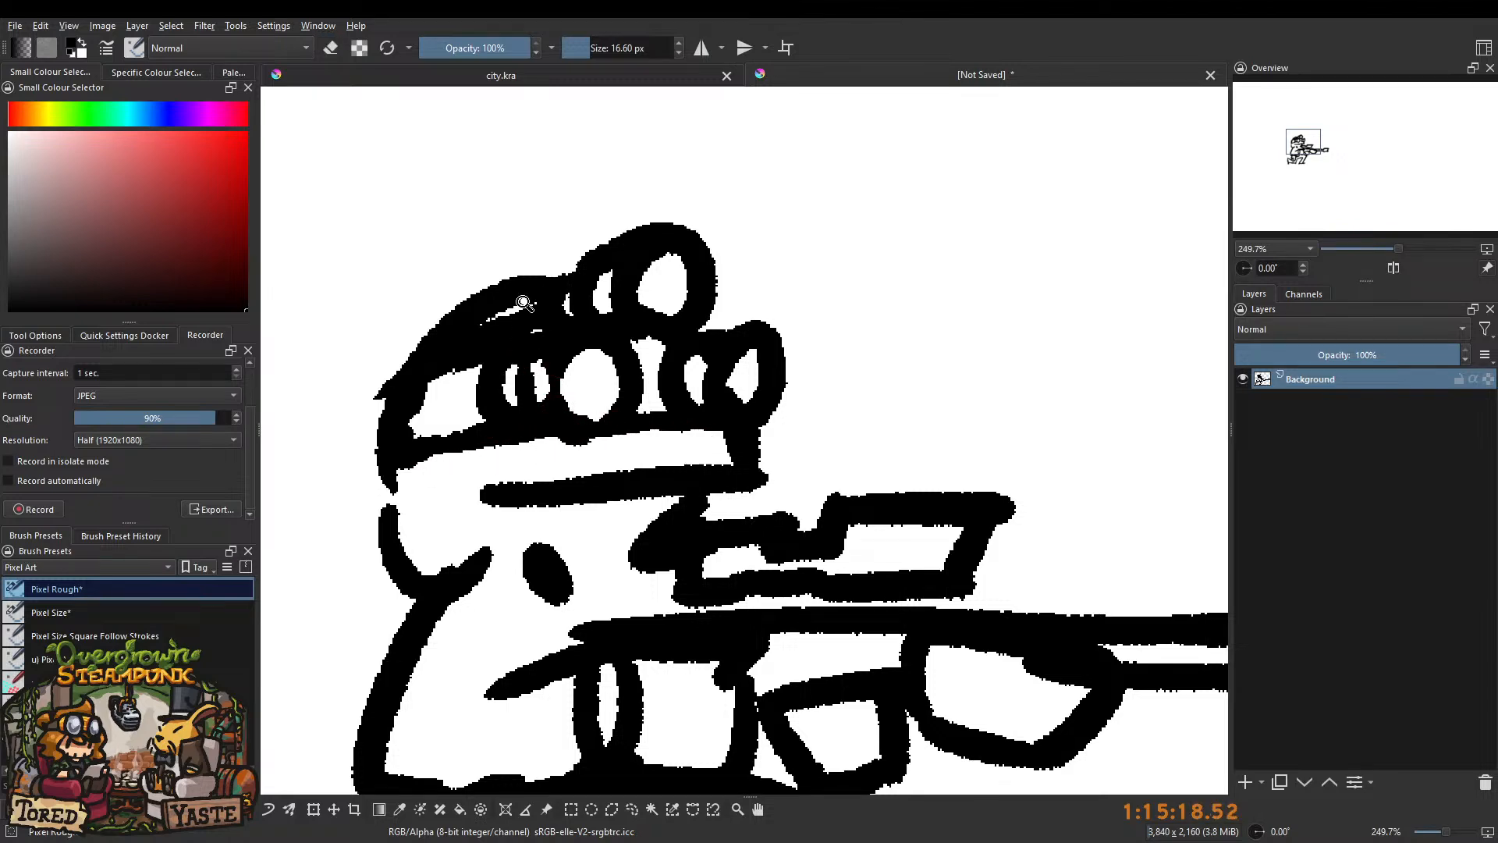
Extend the helmet's brim line to the back of the head and draw the strap down to the neck.
scroll(515, 374, down, 5)
scroll(503, 367, up, 4)
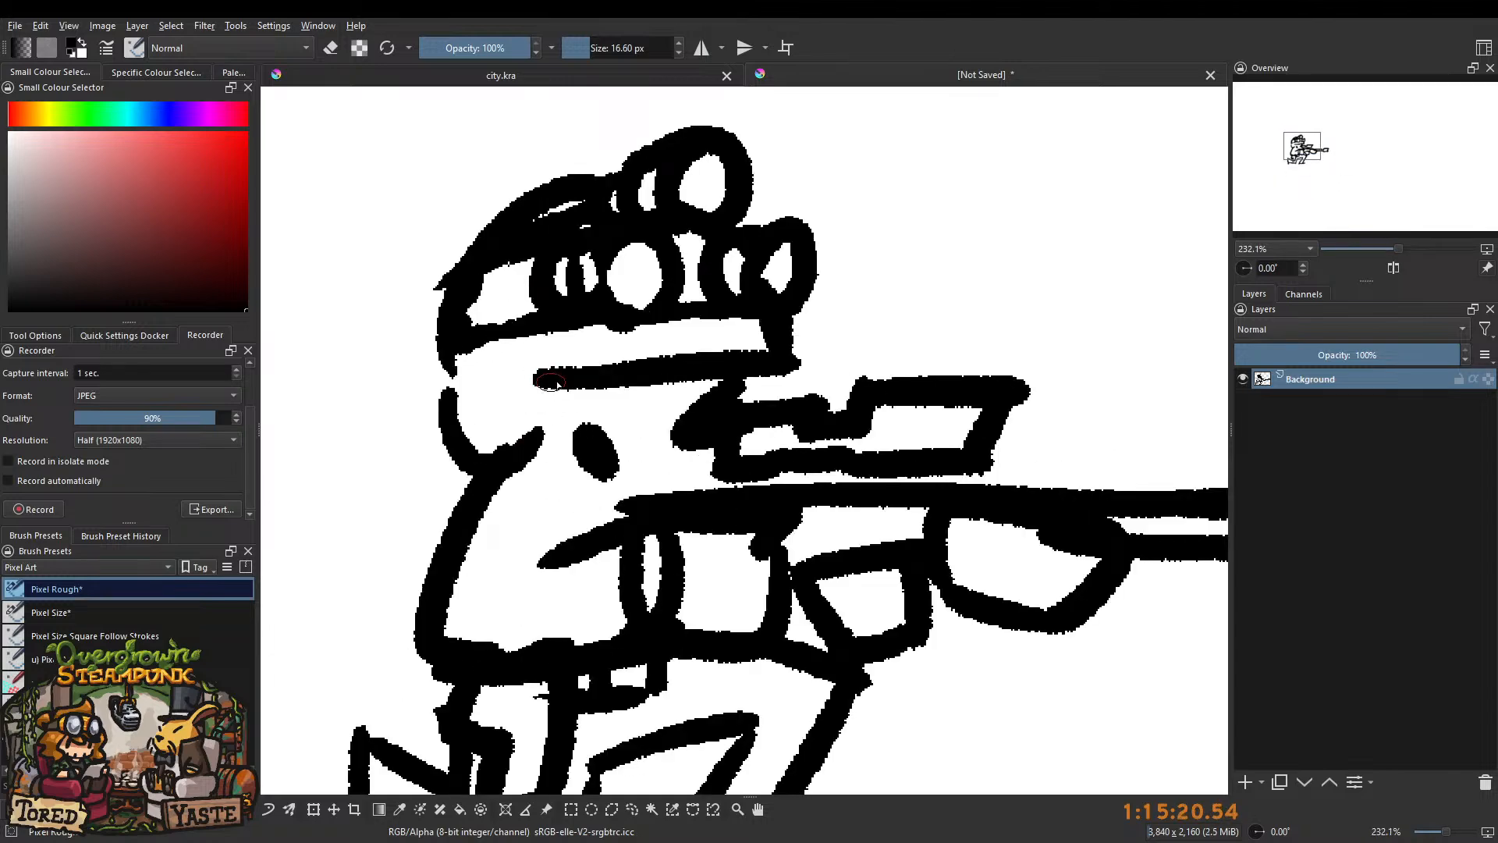
scroll(492, 499, down, 4)
scroll(506, 468, up, 4)
key(e)
key(e)
drag(535, 391, 526, 434)
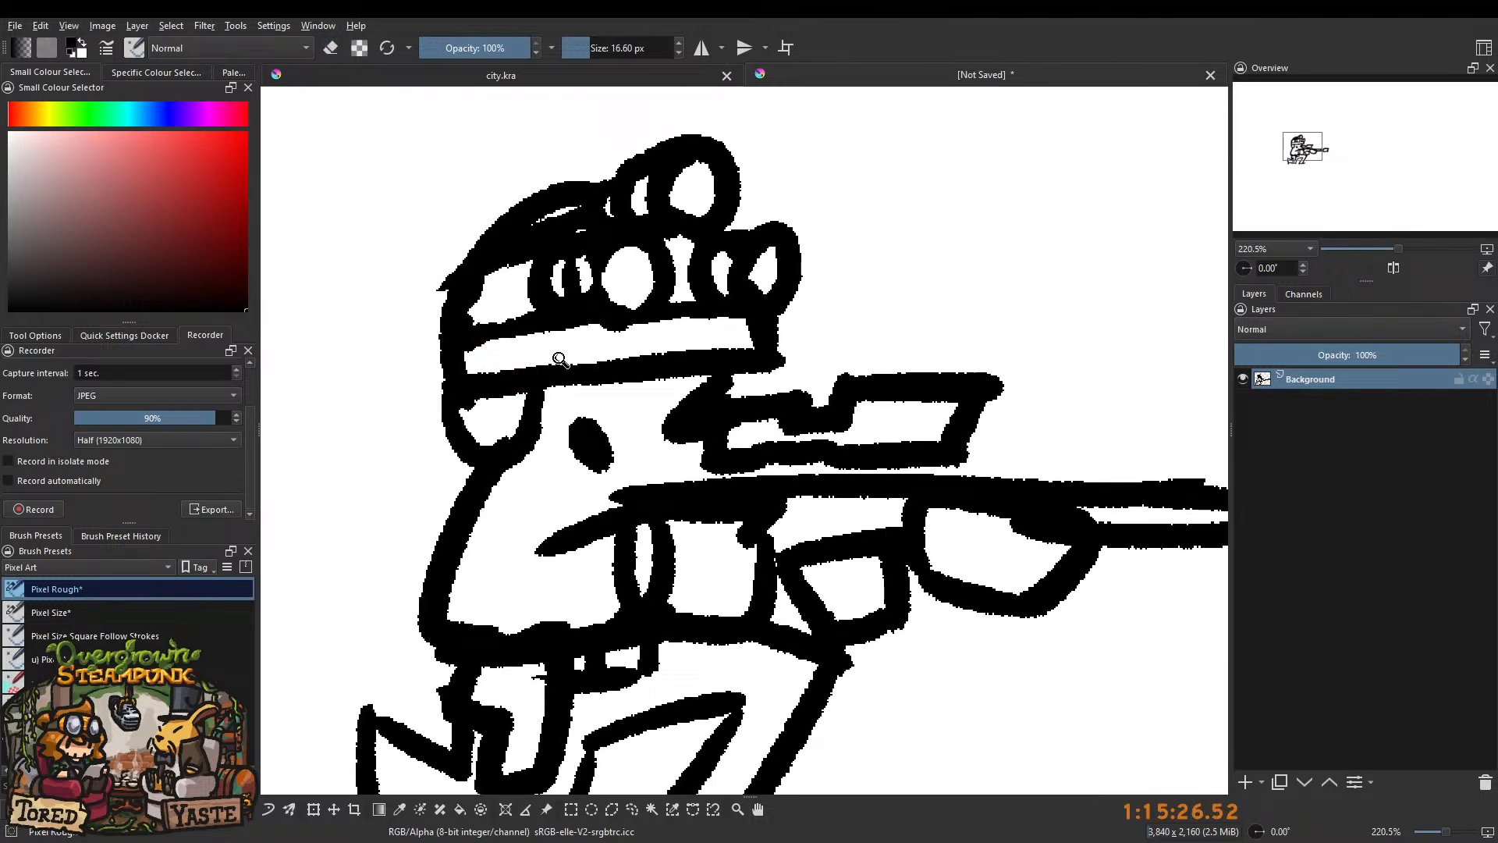
Trim the scope's eyepiece beneath the front of the helmet with the eraser.
scroll(546, 437, down, 4)
scroll(577, 437, up, 4)
key(e)
mouse_move(661, 410)
mouse_down()
mouse_move(671, 435)
mouse_move(709, 384)
mouse_move(735, 392)
mouse_move(711, 416)
mouse_up()
key(e)
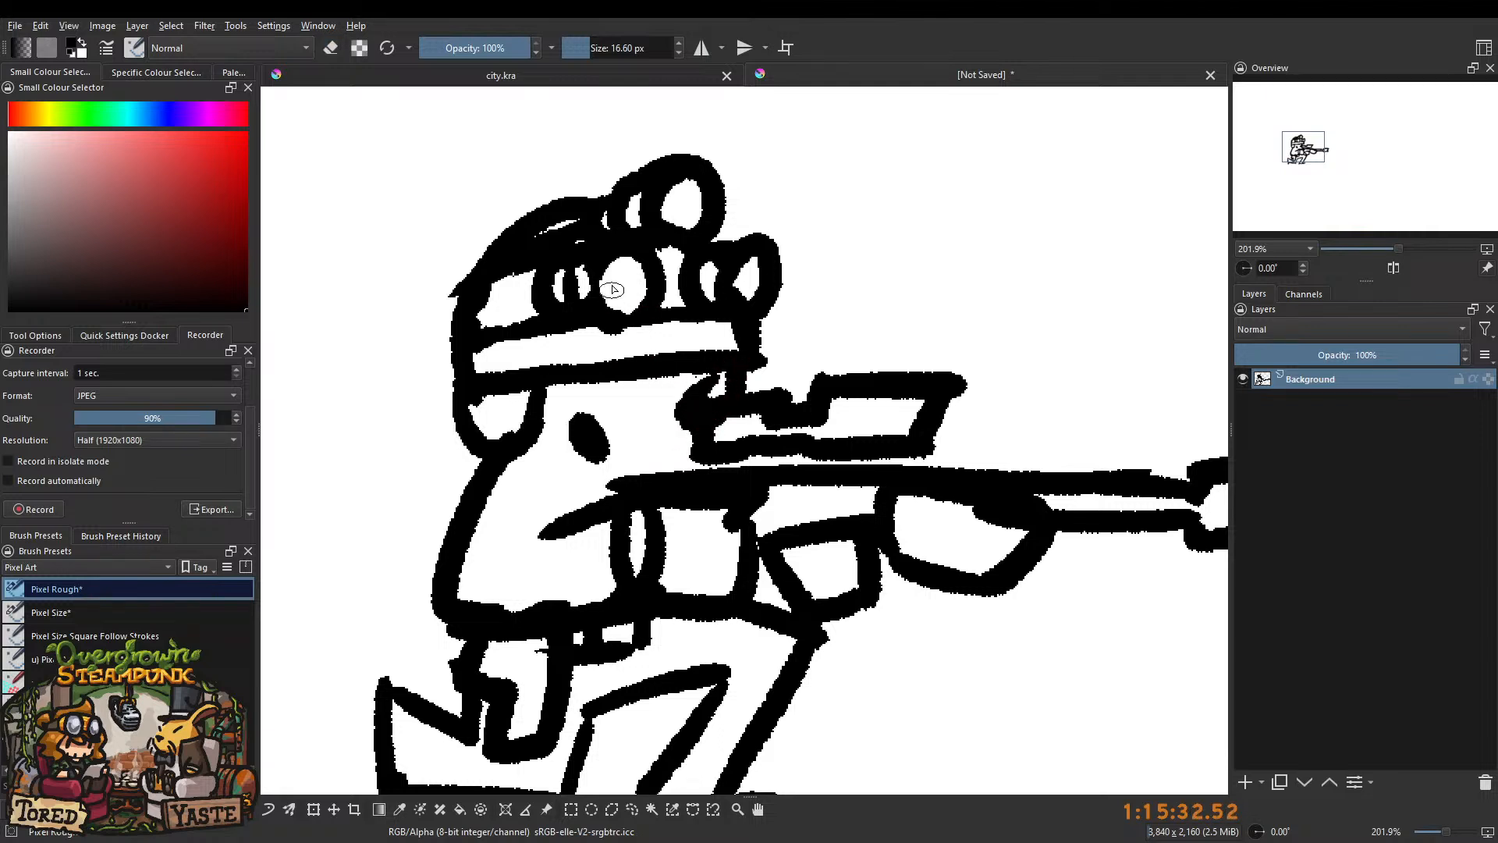
Try an arrow annotation pointing at the helmet's topmost goggle lens.
drag(636, 277, 622, 300)
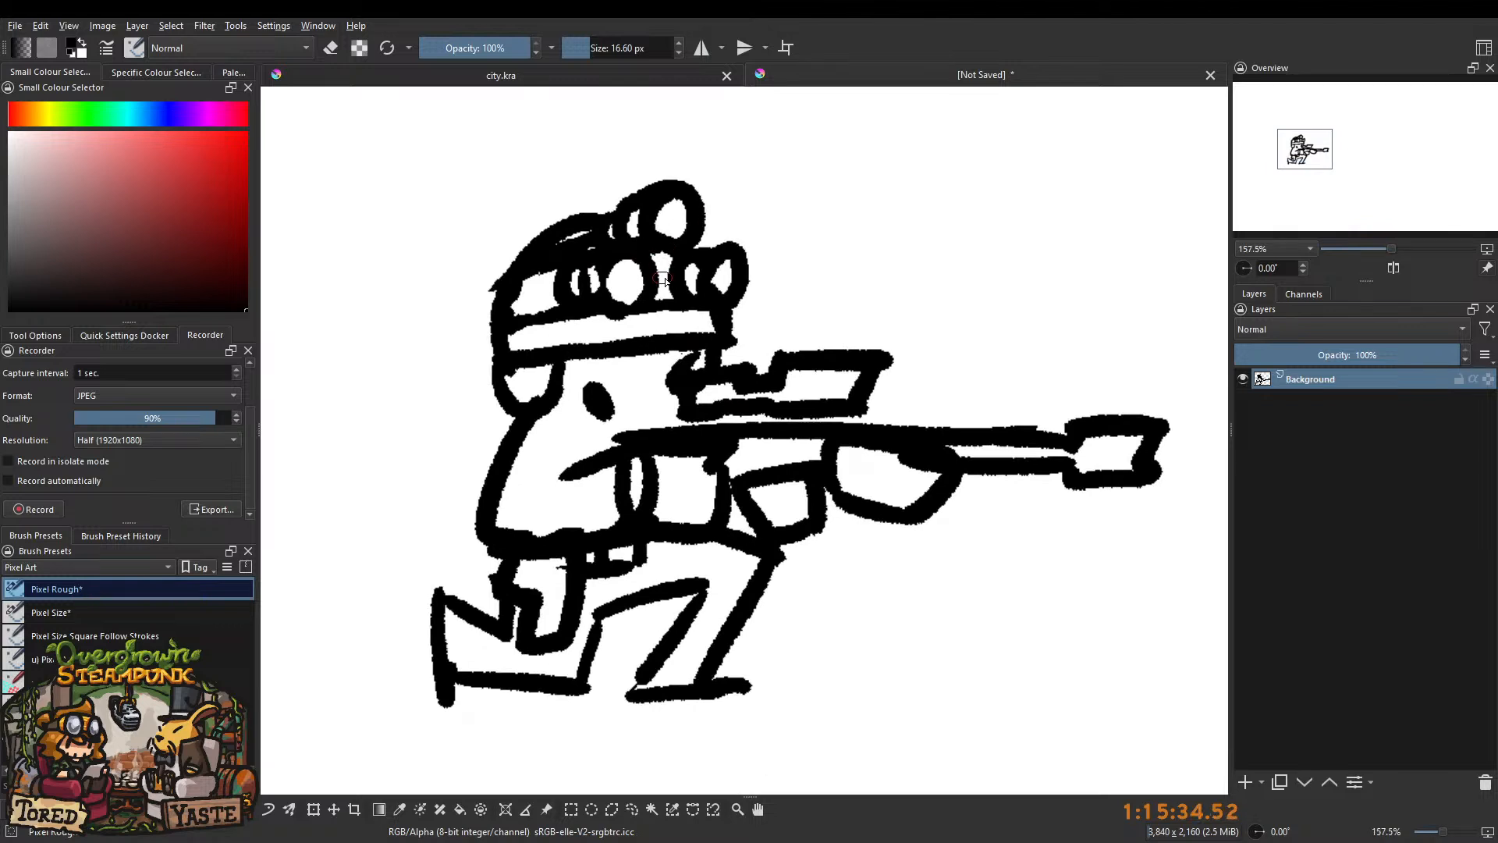
drag(692, 213, 651, 254)
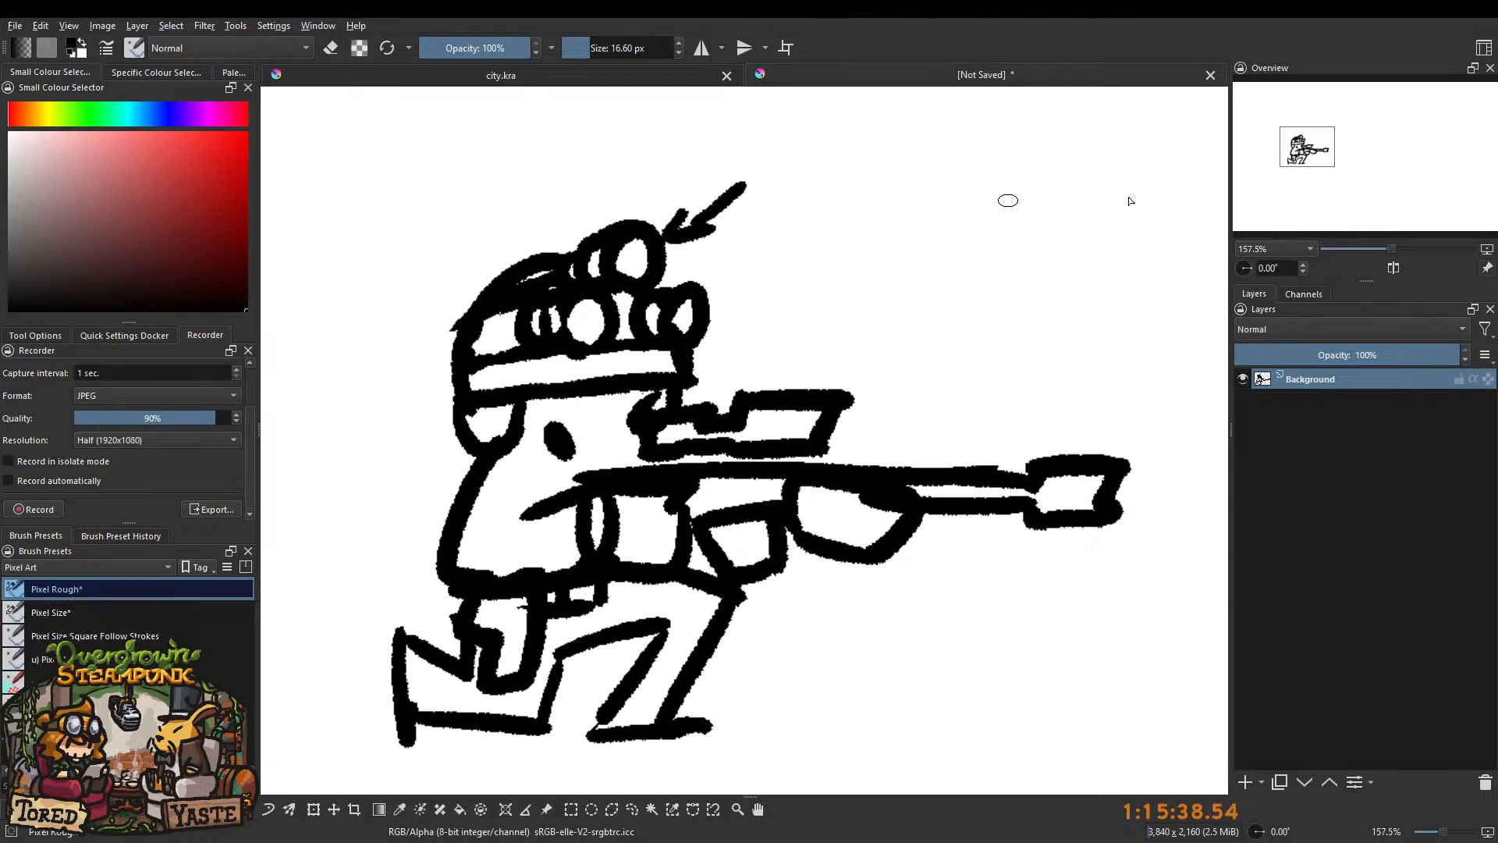
mouse_move(649, 328)
mouse_down()
mouse_move(612, 471)
mouse_move(565, 382)
mouse_move(564, 310)
mouse_up()
drag(563, 436, 632, 463)
drag(588, 381, 585, 515)
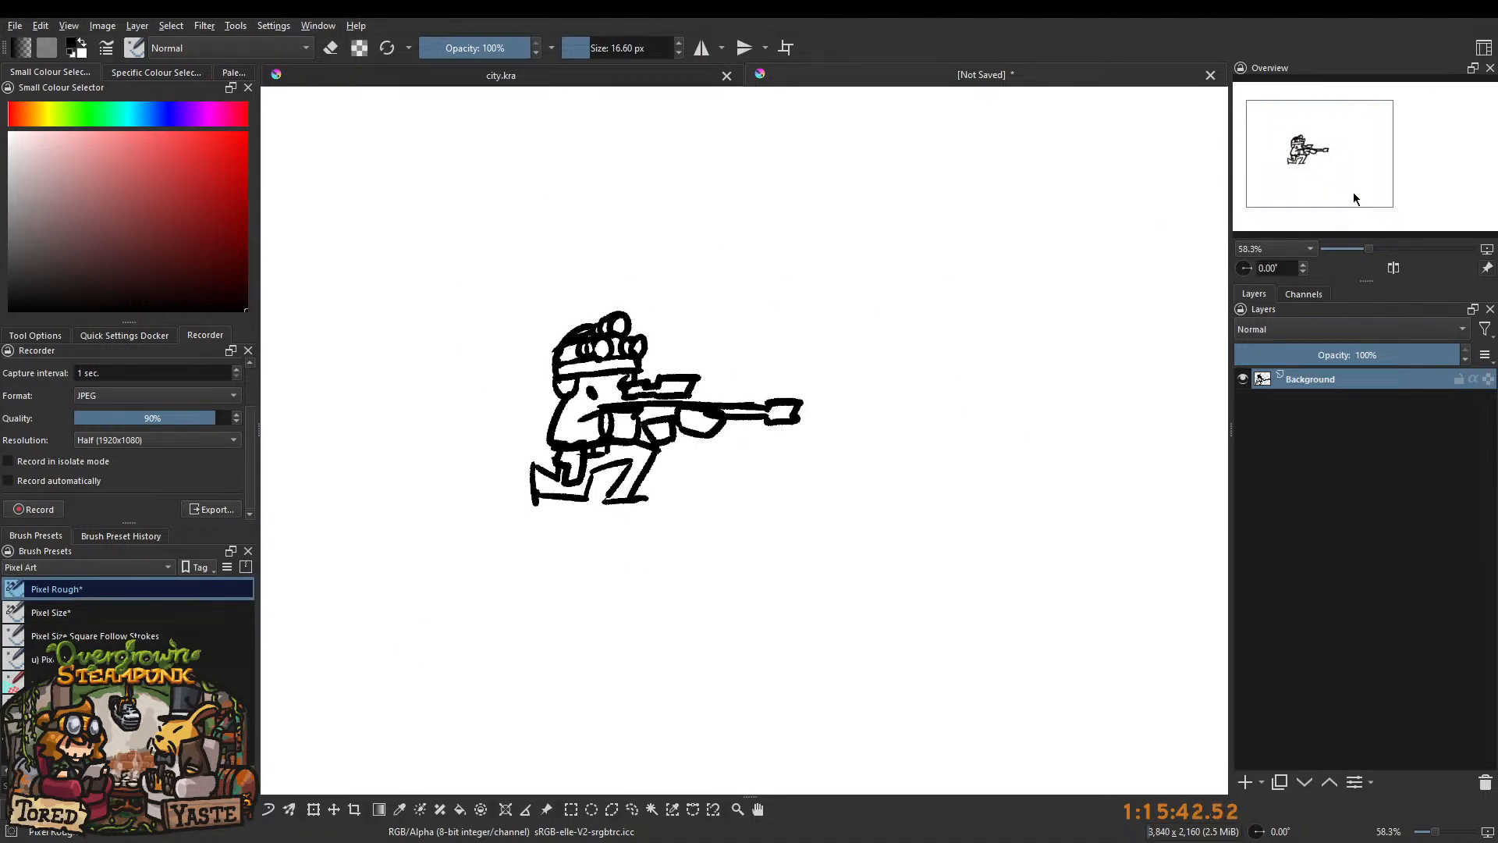
mouse_move(581, 398)
mouse_down()
mouse_move(607, 332)
mouse_move(635, 455)
mouse_up()
key(ctrl+z)
Draw the rifle stock's upper edge against the shoulder and thin the receiver line with the eraser.
mouse_move(622, 386)
mouse_down()
mouse_move(569, 515)
mouse_move(575, 562)
mouse_move(701, 344)
mouse_move(652, 454)
mouse_move(662, 338)
mouse_move(609, 405)
mouse_move(648, 388)
mouse_move(756, 395)
mouse_move(586, 367)
mouse_move(711, 327)
mouse_move(629, 367)
mouse_move(625, 398)
mouse_move(622, 333)
mouse_move(694, 358)
mouse_move(619, 383)
mouse_move(630, 363)
mouse_move(518, 408)
mouse_move(556, 432)
mouse_move(559, 466)
mouse_up()
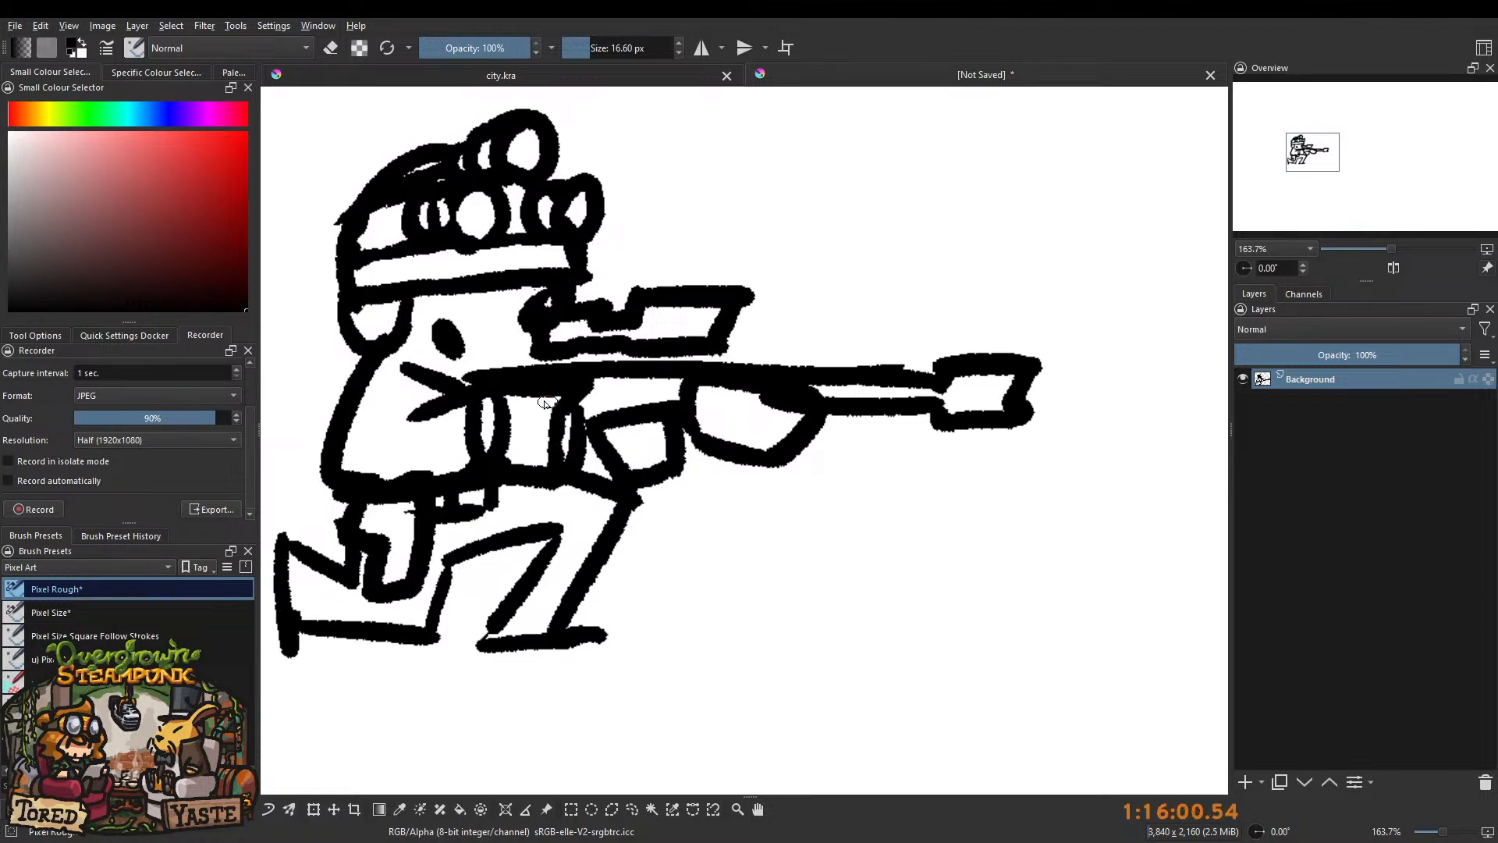
key(e)
mouse_move(557, 400)
mouse_down()
mouse_move(574, 398)
mouse_move(520, 553)
mouse_move(553, 362)
mouse_up()
key(e)
Fill the area under the receiver and the rounded foregrip beneath the barrel with solid black strokes.
mouse_move(517, 421)
mouse_down()
mouse_move(542, 460)
mouse_move(546, 445)
mouse_up()
mouse_move(691, 397)
mouse_down()
mouse_move(596, 438)
mouse_move(590, 425)
mouse_move(630, 399)
mouse_move(589, 425)
mouse_move(726, 447)
mouse_move(586, 445)
mouse_move(672, 449)
mouse_up()
mouse_move(624, 371)
mouse_down()
mouse_move(572, 540)
mouse_move(585, 396)
mouse_up()
key(e)
key(e)
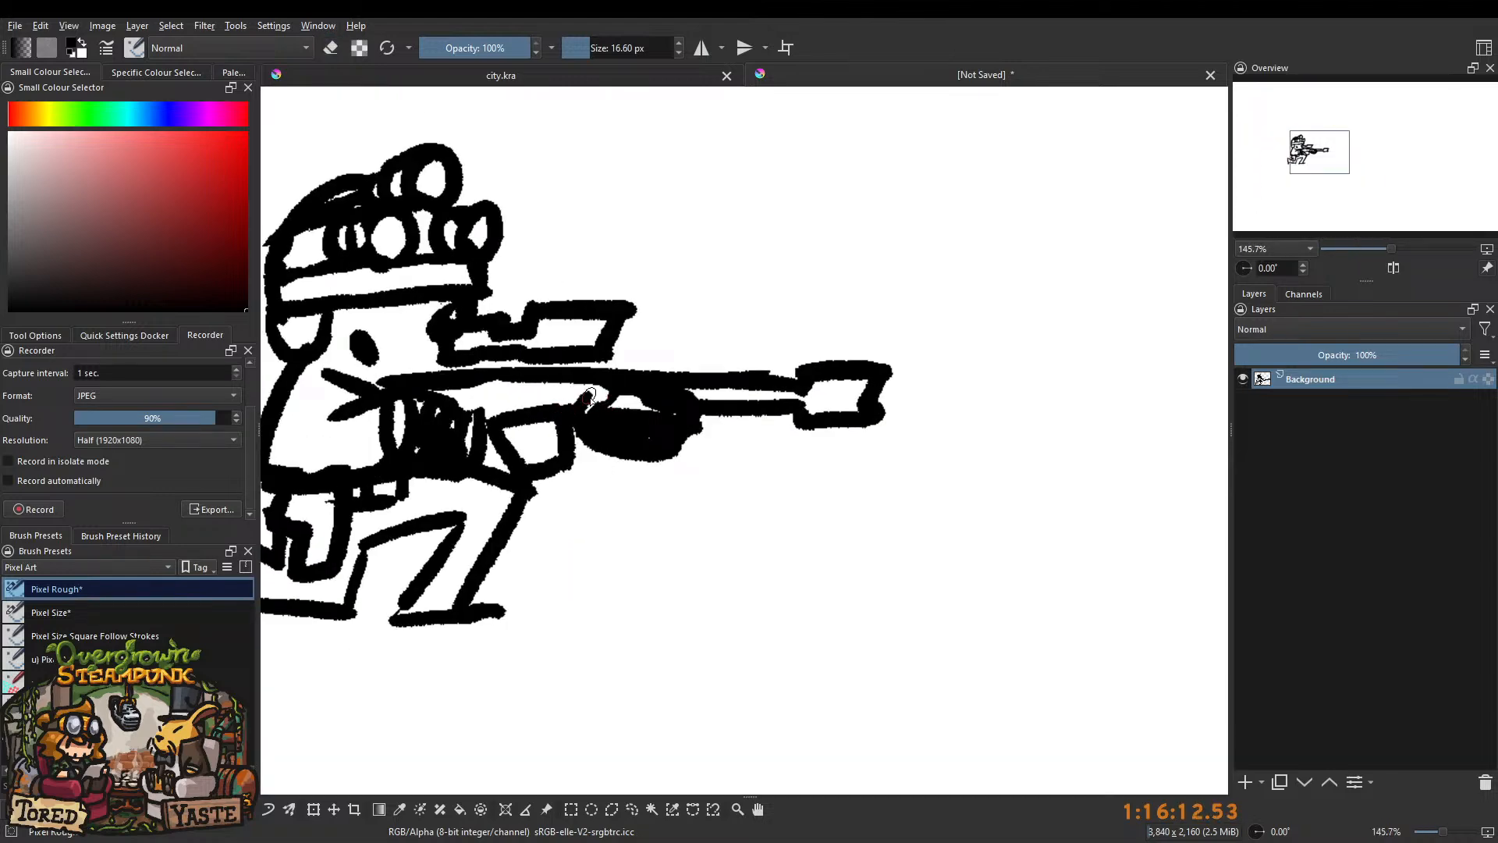
Add a small rectangular port to the rifle's receiver and check the whole figure.
mouse_move(480, 385)
mouse_down()
mouse_move(525, 395)
mouse_move(513, 383)
mouse_move(560, 423)
mouse_move(545, 451)
mouse_up()
scroll(622, 325, up, 4)
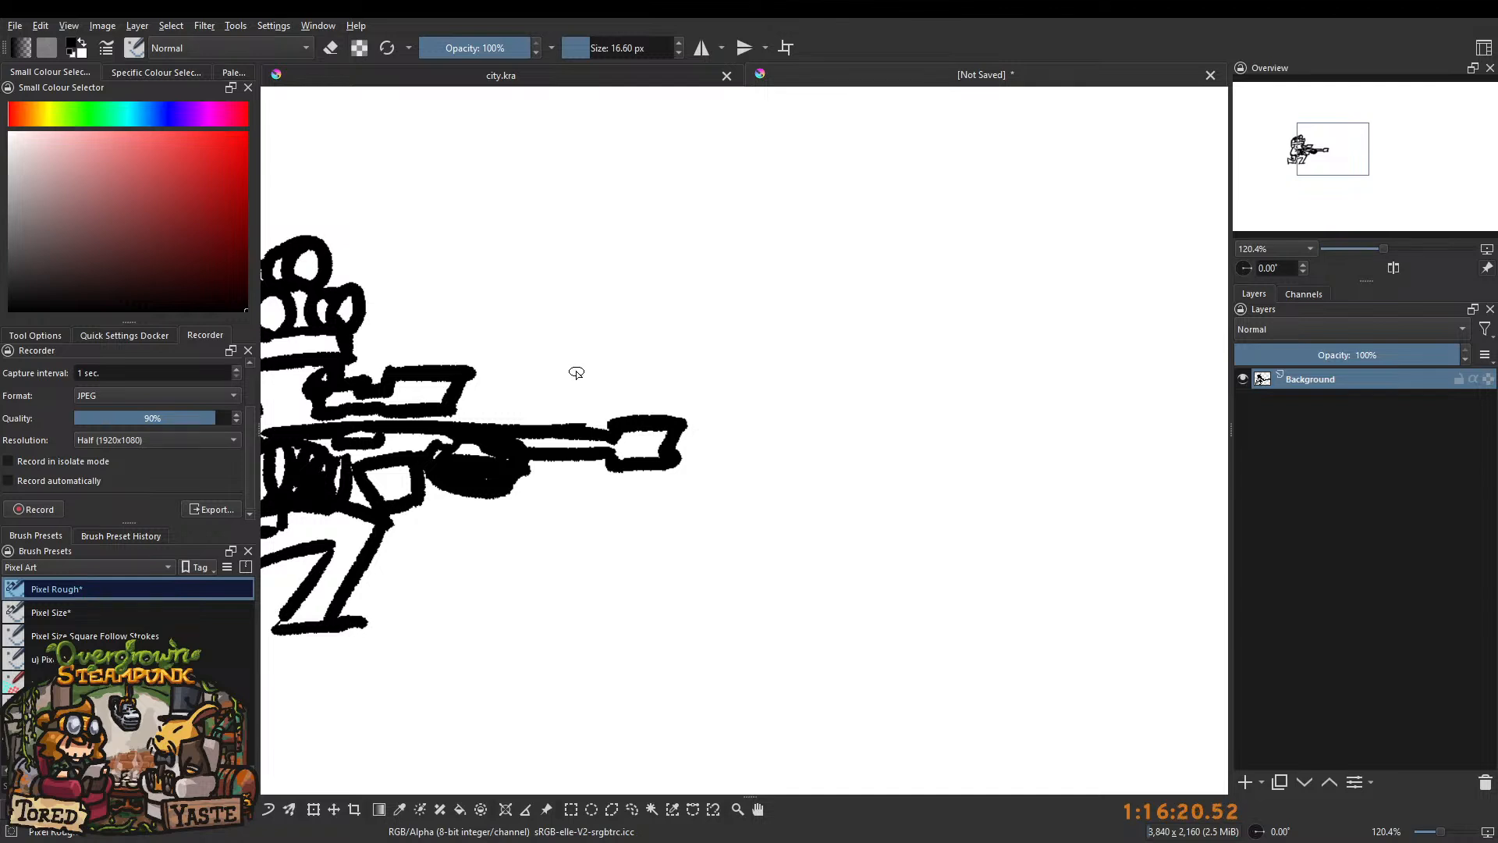
scroll(598, 399, down, 5)
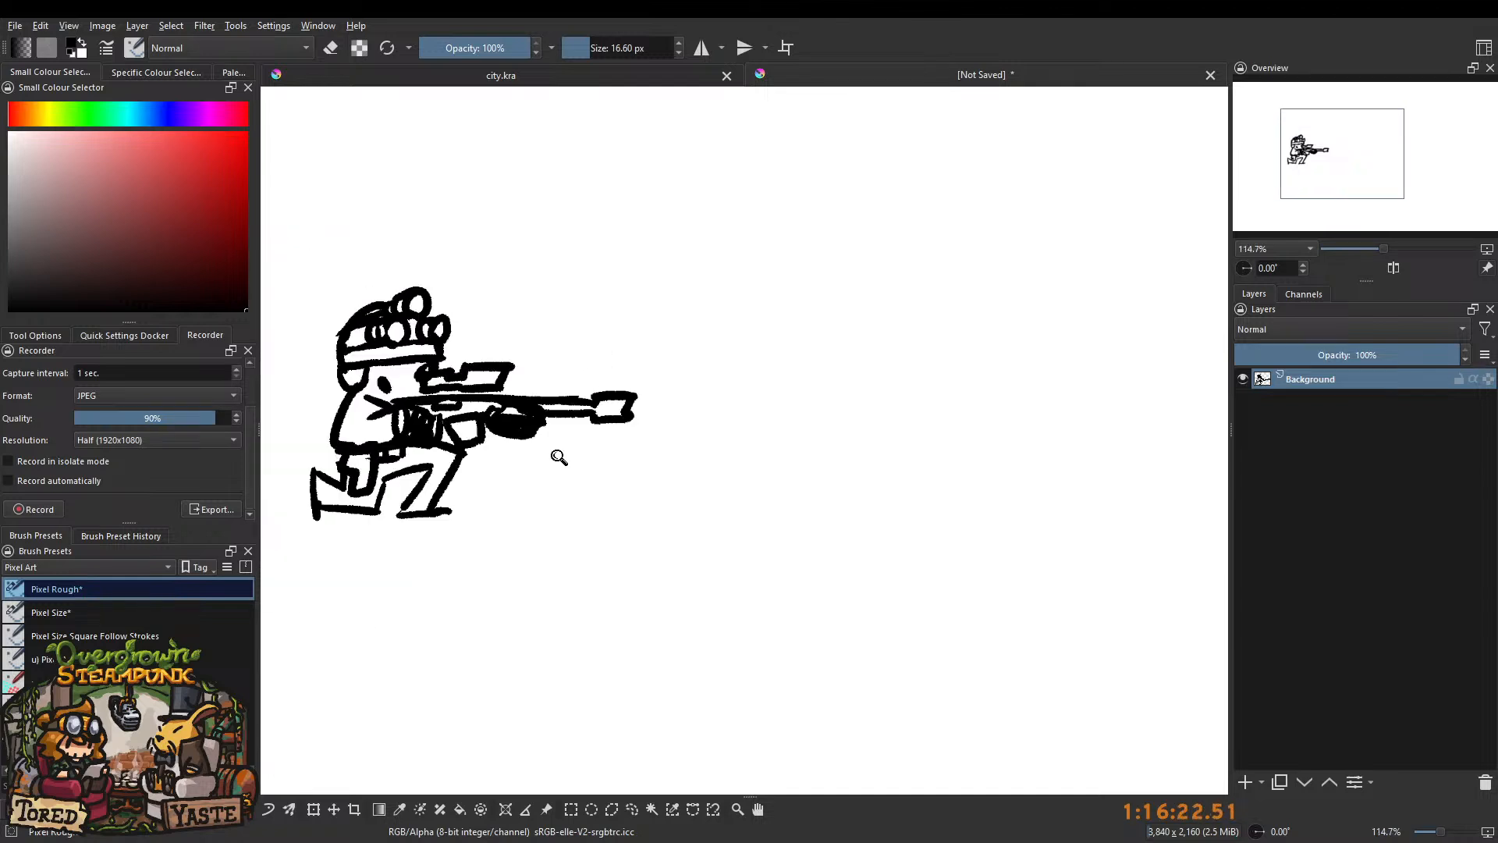
scroll(592, 465, up, 3)
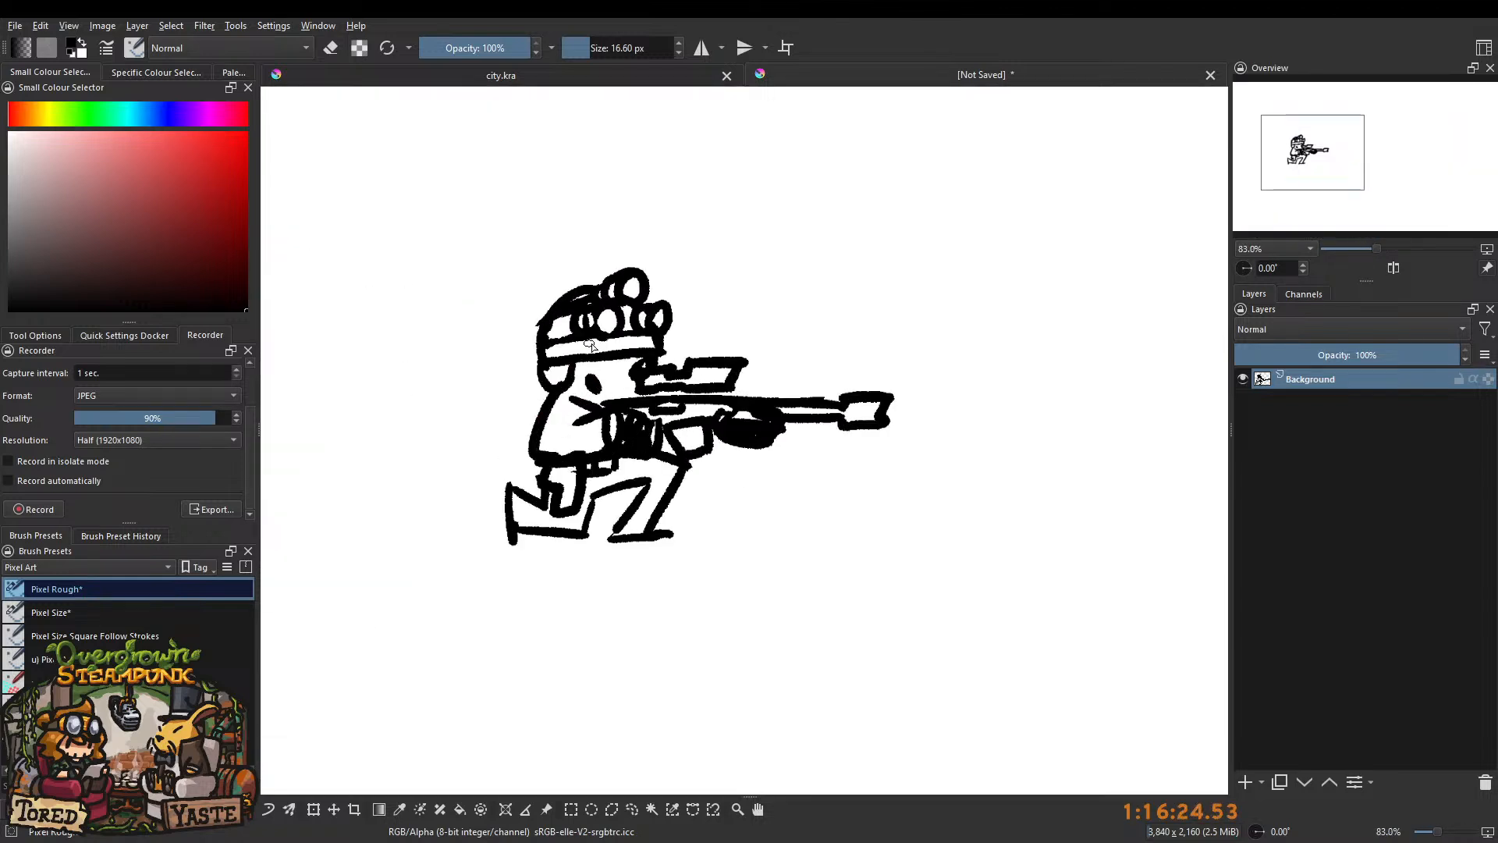
drag(661, 400, 622, 398)
mouse_move(748, 381)
mouse_down()
mouse_move(647, 425)
mouse_move(647, 460)
mouse_up()
drag(782, 426, 545, 426)
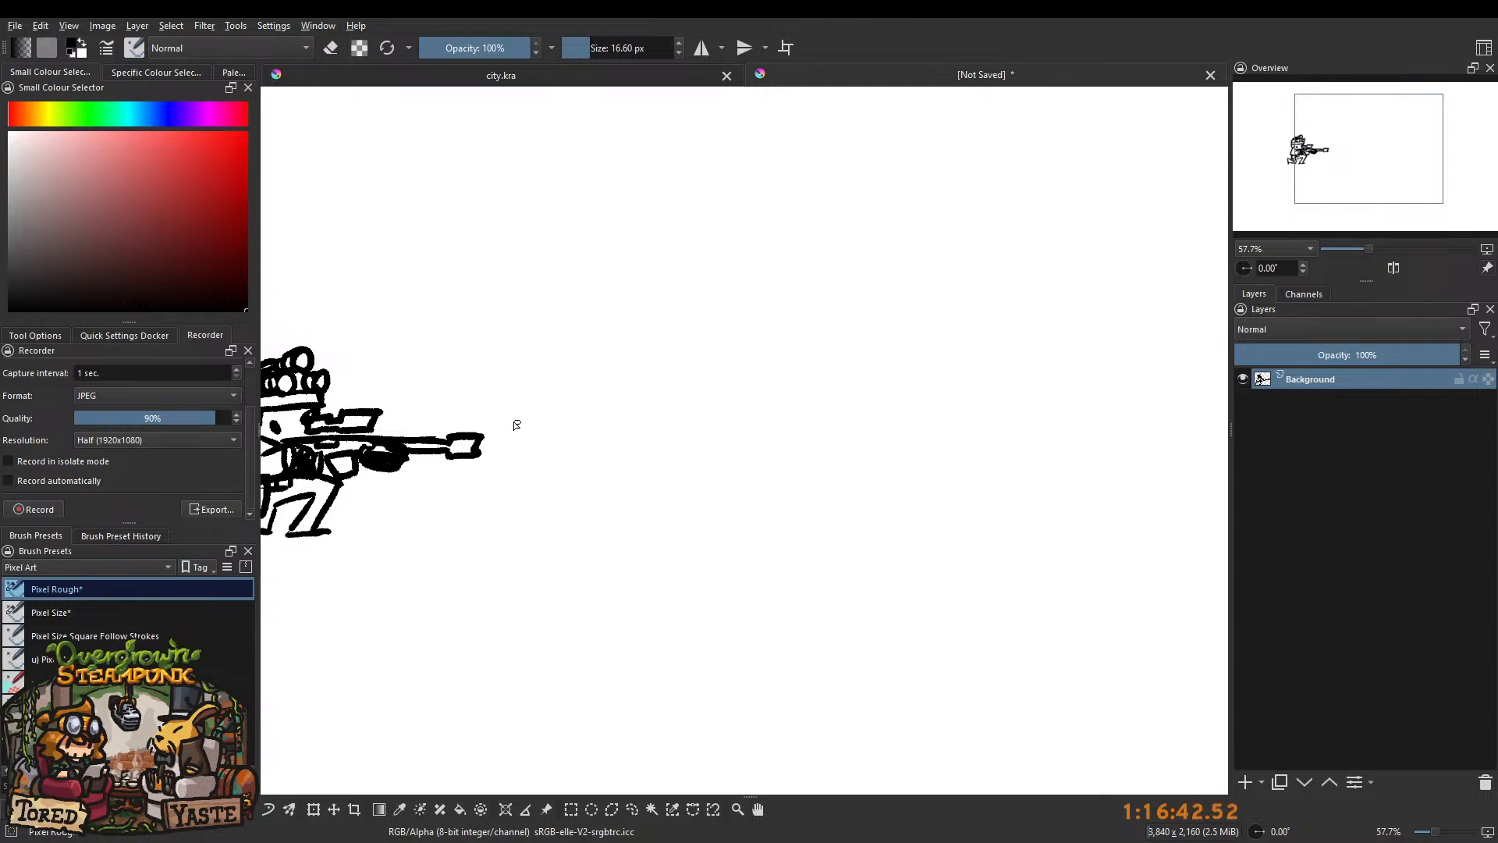
drag(436, 438, 600, 479)
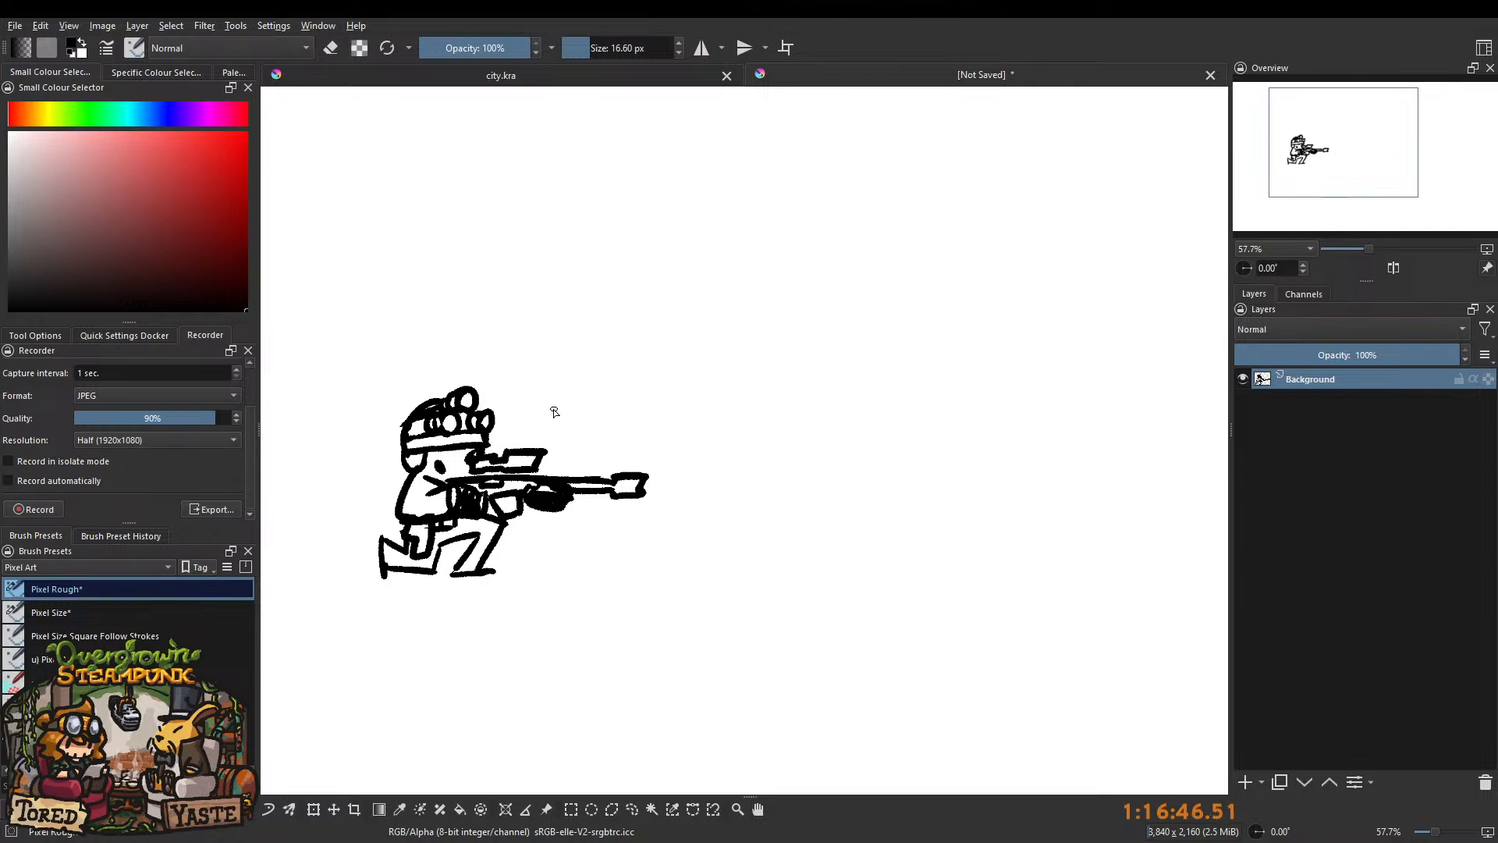
drag(497, 401, 584, 394)
mouse_move(553, 382)
mouse_down()
mouse_move(589, 394)
mouse_move(560, 402)
mouse_up()
key(ctrl+z)
key(ctrl+z)
scroll(601, 372, down, 2)
drag(569, 351, 559, 353)
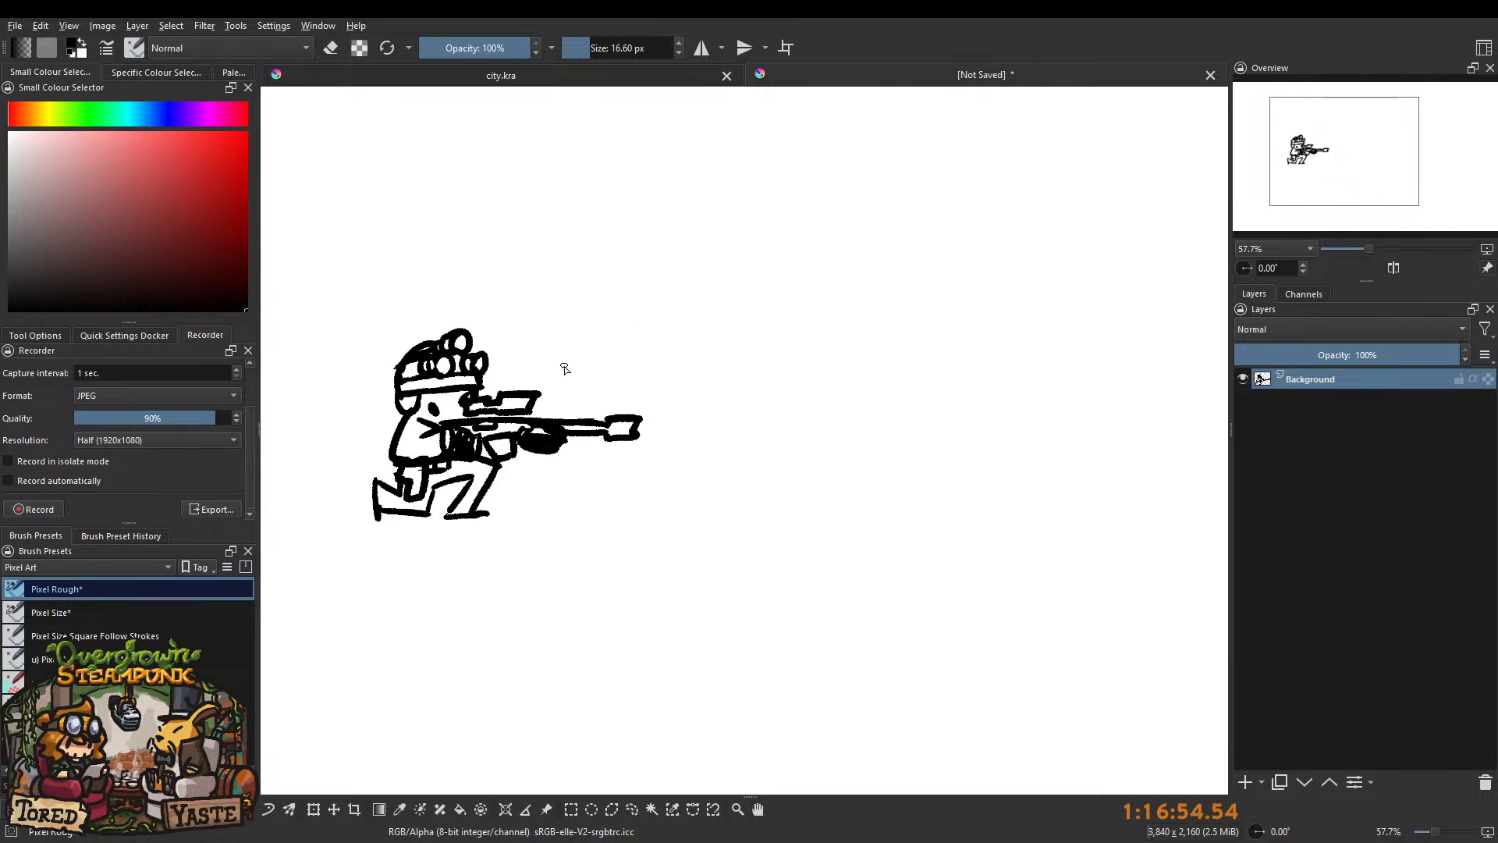
drag(477, 327, 524, 249)
key(minus)
drag(541, 405, 572, 379)
drag(543, 440, 589, 462)
mouse_move(554, 421)
mouse_down()
mouse_move(577, 460)
mouse_move(599, 429)
mouse_up()
key(minus)
key(minus)
key(ctrl+z)
key(ctrl+z)
key(minus)
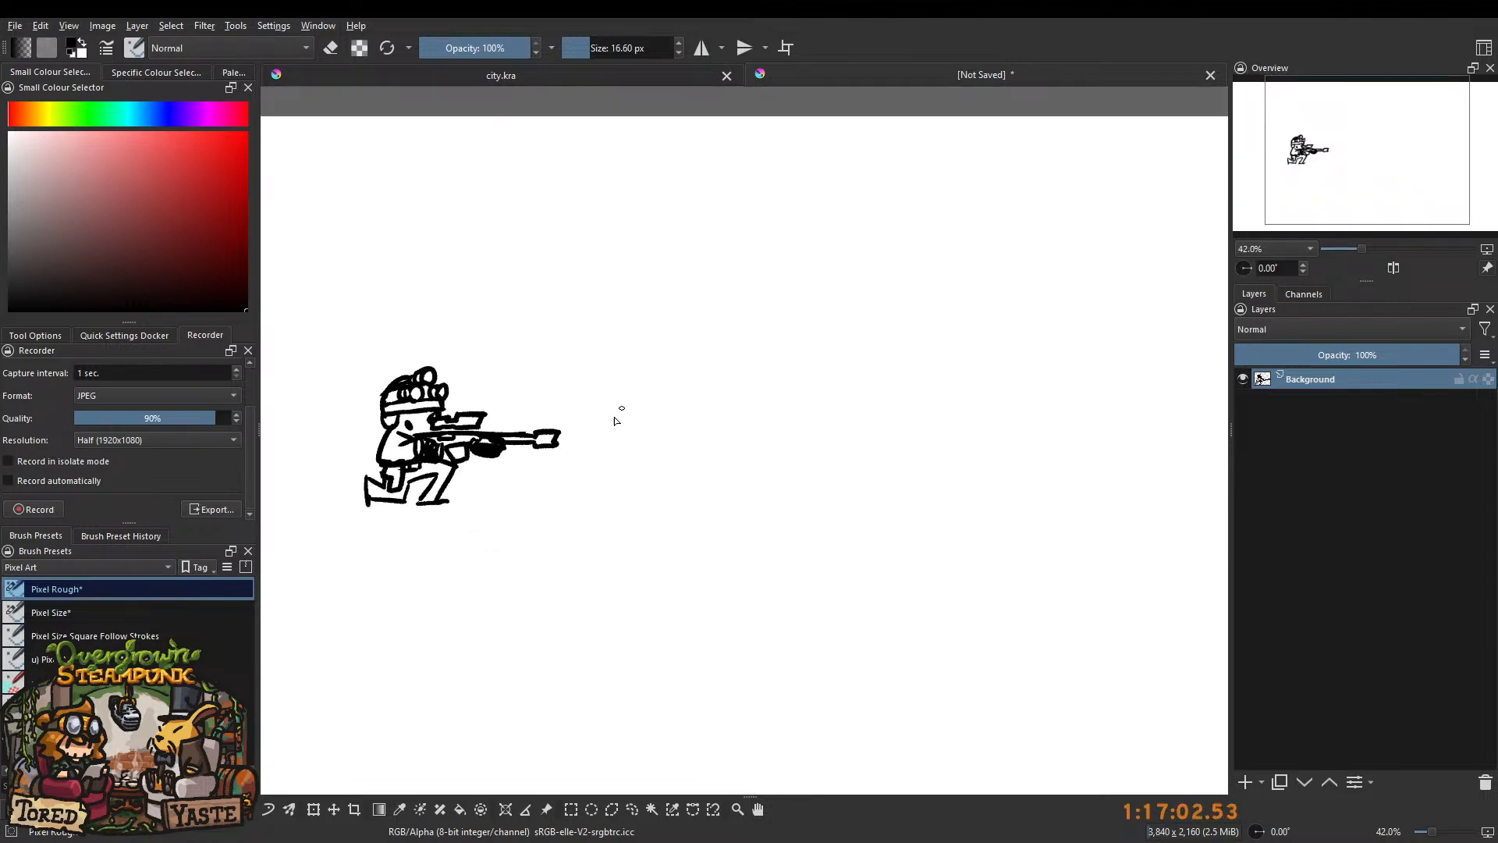
Draw an animal's face facing away from the rifleman with a brow, two eyes, a muzzle and short fur dashes.
drag(611, 404, 582, 444)
mouse_move(690, 417)
mouse_down()
mouse_move(676, 421)
mouse_move(686, 452)
mouse_up()
mouse_move(674, 456)
mouse_down()
mouse_move(707, 448)
mouse_move(677, 426)
mouse_move(714, 452)
mouse_move(746, 428)
mouse_move(772, 439)
mouse_move(763, 475)
mouse_move(812, 408)
mouse_up()
mouse_move(707, 417)
mouse_down()
mouse_move(704, 435)
mouse_move(793, 433)
mouse_up()
mouse_move(612, 462)
mouse_down()
mouse_move(673, 464)
mouse_move(702, 485)
mouse_up()
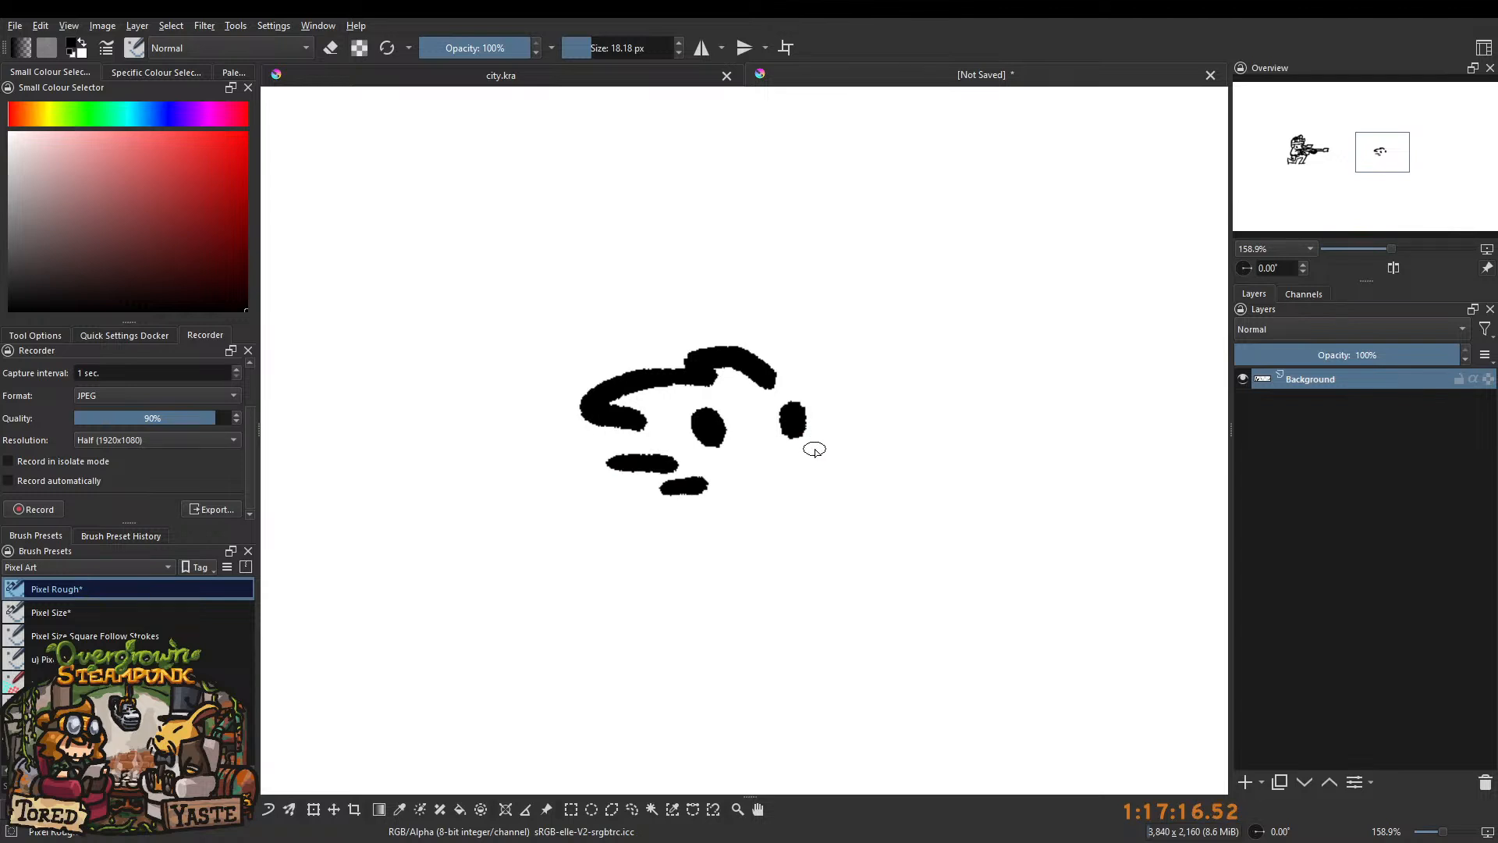
mouse_move(812, 434)
mouse_down()
mouse_move(730, 462)
mouse_move(788, 452)
mouse_up()
scroll(706, 535, down, 4)
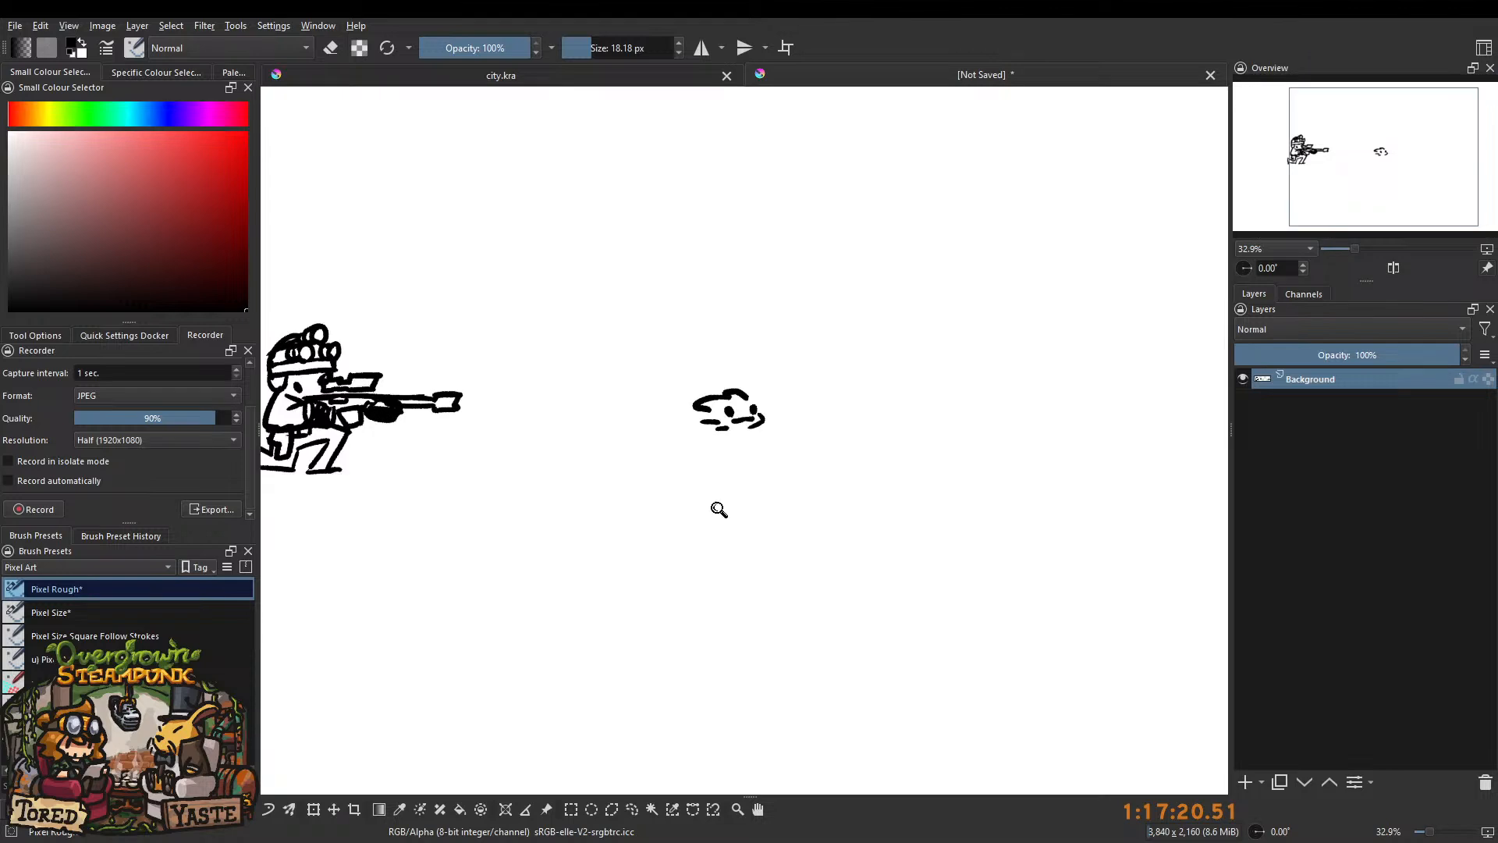
Add the running animal's back, bushy tail and zigzag legs behind its face in black strokes.
scroll(709, 555, up, 3)
mouse_move(691, 404)
mouse_down()
mouse_move(560, 422)
mouse_move(524, 452)
mouse_move(600, 445)
mouse_move(625, 464)
mouse_move(683, 450)
mouse_move(706, 468)
mouse_move(800, 455)
mouse_up()
drag(740, 394, 770, 404)
mouse_move(667, 400)
mouse_down()
mouse_move(681, 396)
mouse_move(576, 394)
mouse_move(654, 396)
mouse_move(943, 311)
mouse_up()
key(ctrl+z)
mouse_move(641, 367)
mouse_down()
mouse_move(755, 374)
mouse_move(686, 398)
mouse_up()
key(e)
key(e)
mouse_move(772, 382)
mouse_down()
mouse_move(699, 341)
mouse_move(602, 364)
mouse_move(589, 347)
mouse_move(645, 364)
mouse_move(622, 367)
mouse_move(635, 359)
mouse_move(668, 393)
mouse_move(624, 399)
mouse_move(702, 404)
mouse_up()
mouse_move(667, 351)
mouse_down()
mouse_move(579, 541)
mouse_move(645, 468)
mouse_move(320, 266)
mouse_up()
Add a new paint layer and draw a bright red aiming line from the scope past the animal to a red dot.
drag(149, 240, 248, 132)
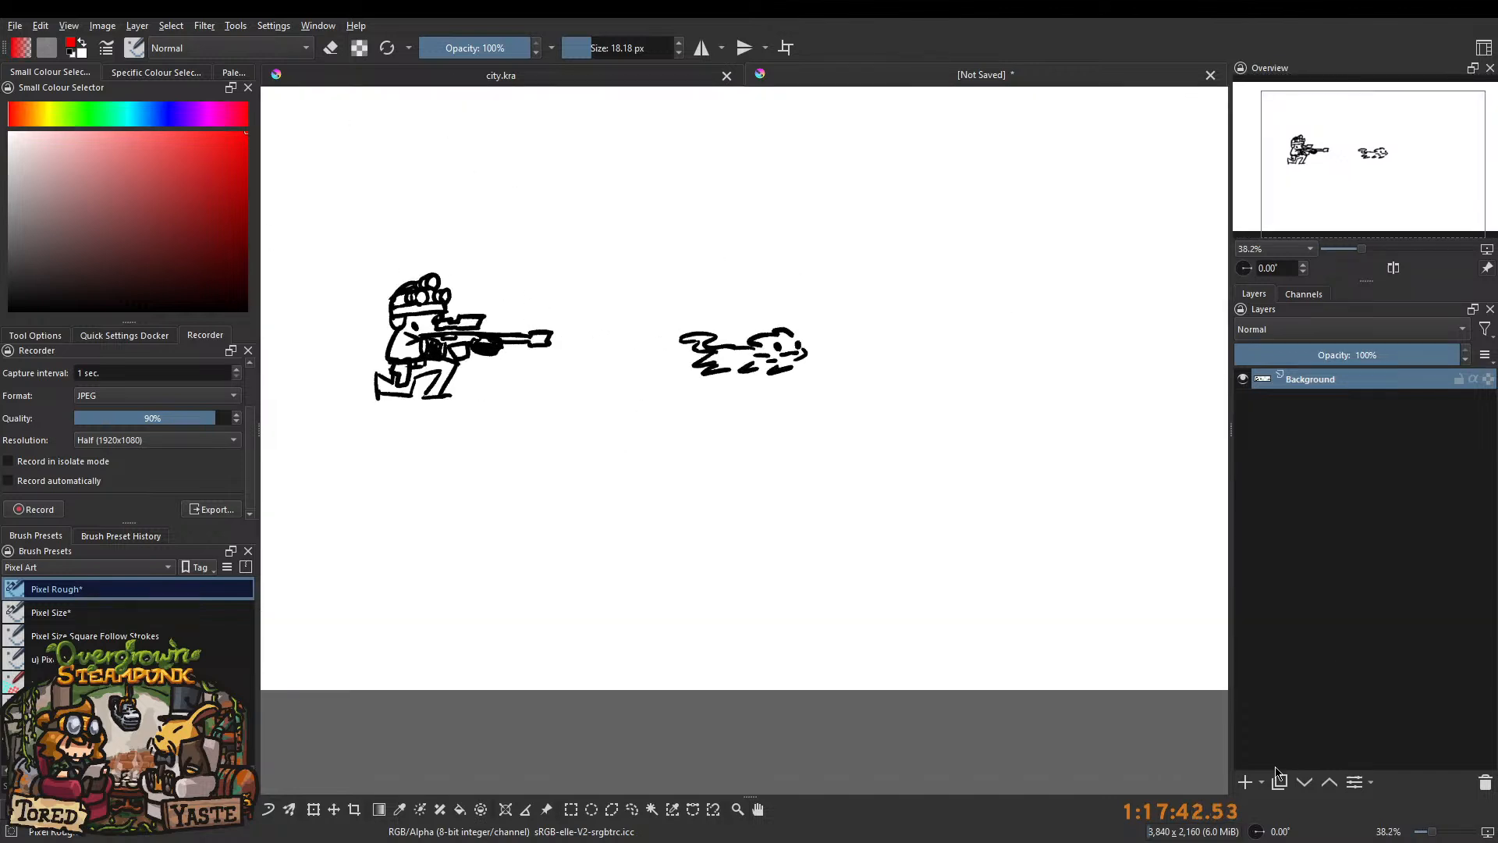
click(1246, 781)
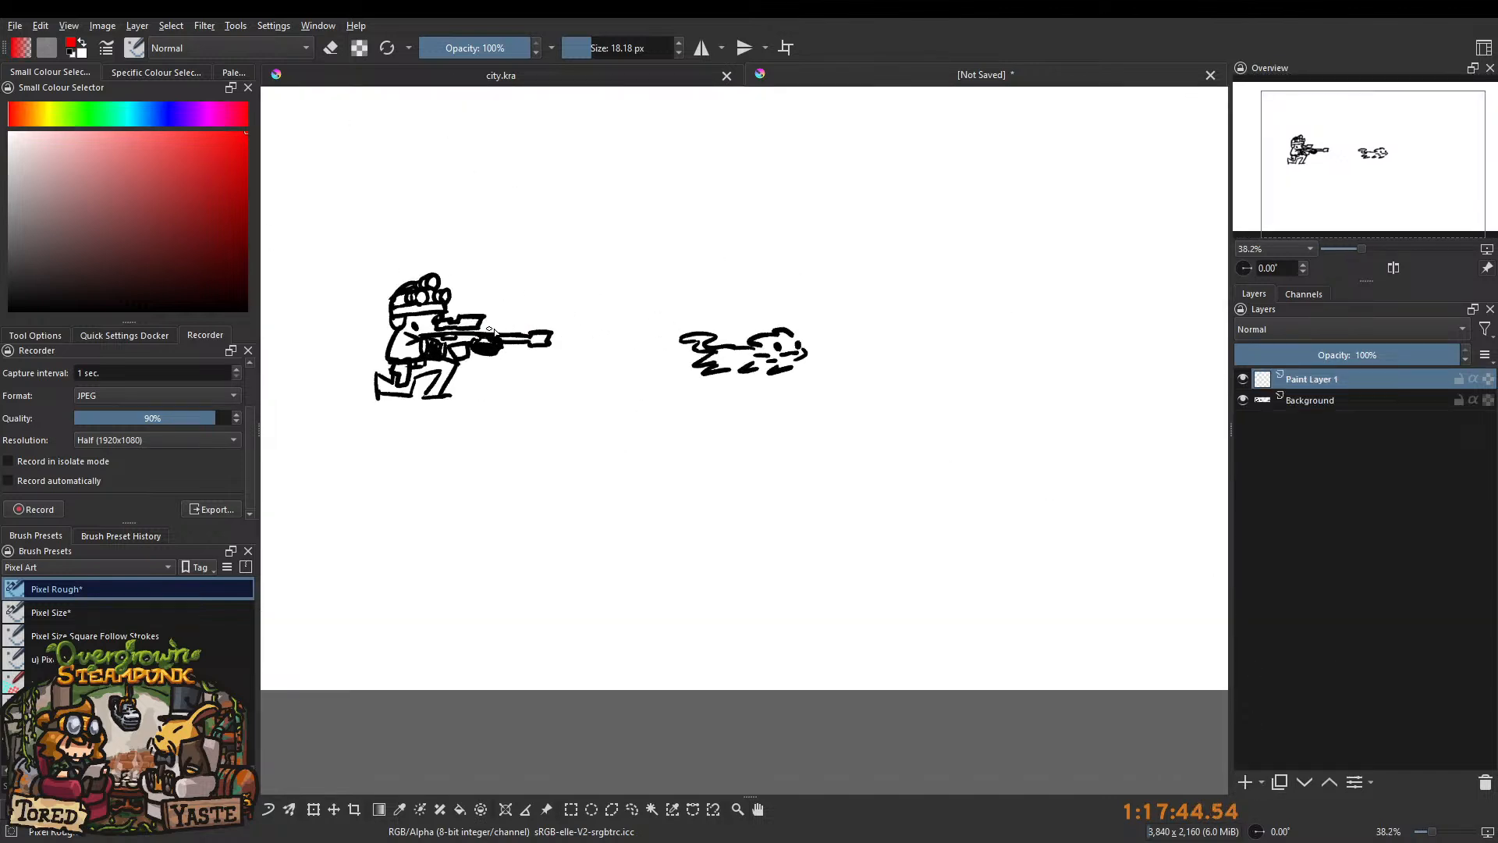
drag(492, 332, 537, 328)
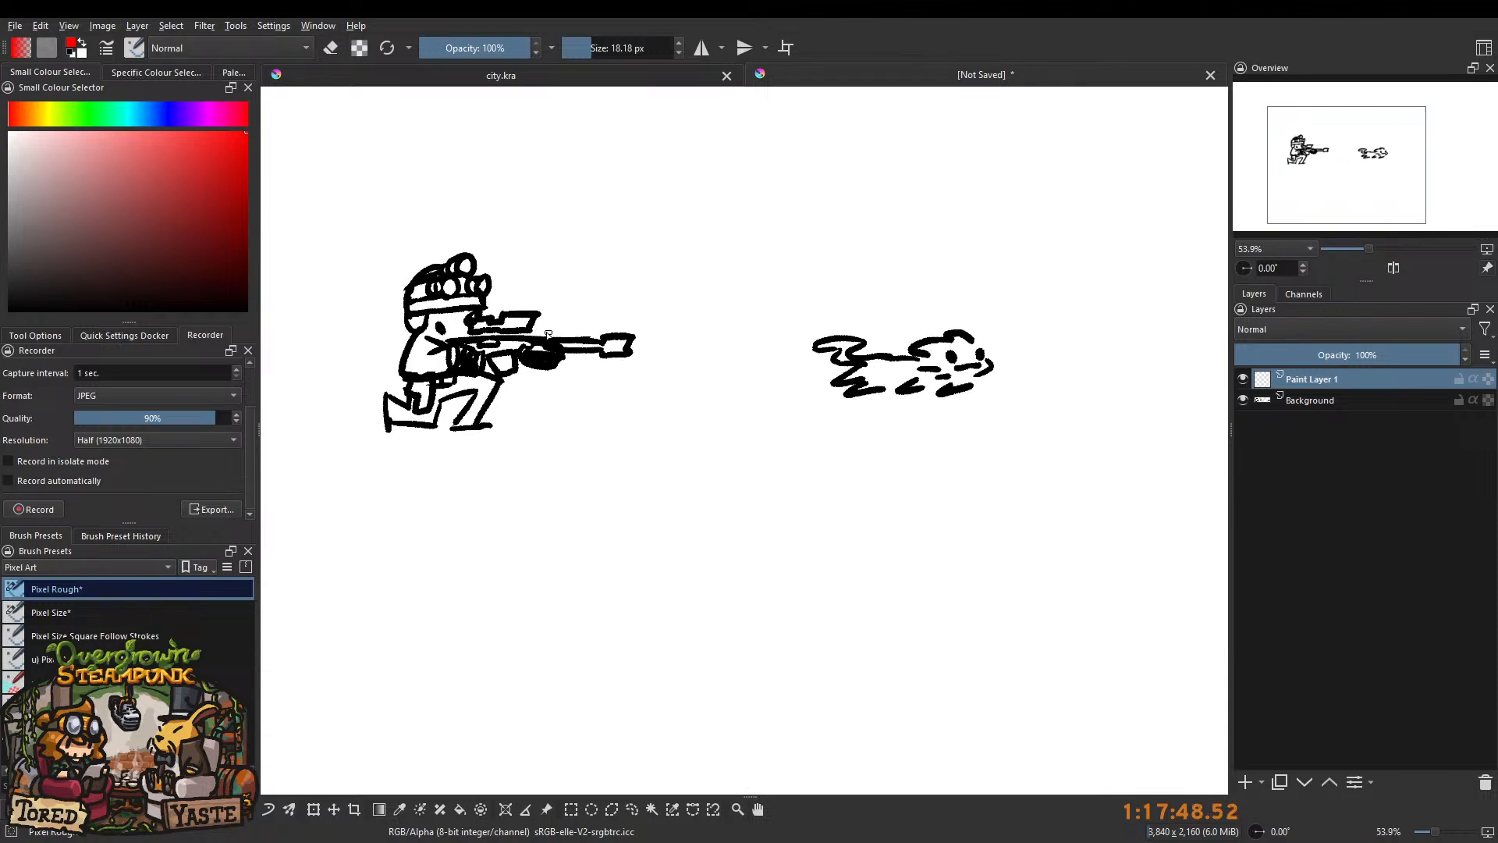
mouse_move(544, 332)
mouse_down()
mouse_move(866, 341)
mouse_move(692, 261)
mouse_move(667, 272)
mouse_move(823, 312)
mouse_move(989, 324)
mouse_up()
scroll(903, 275, down, 3)
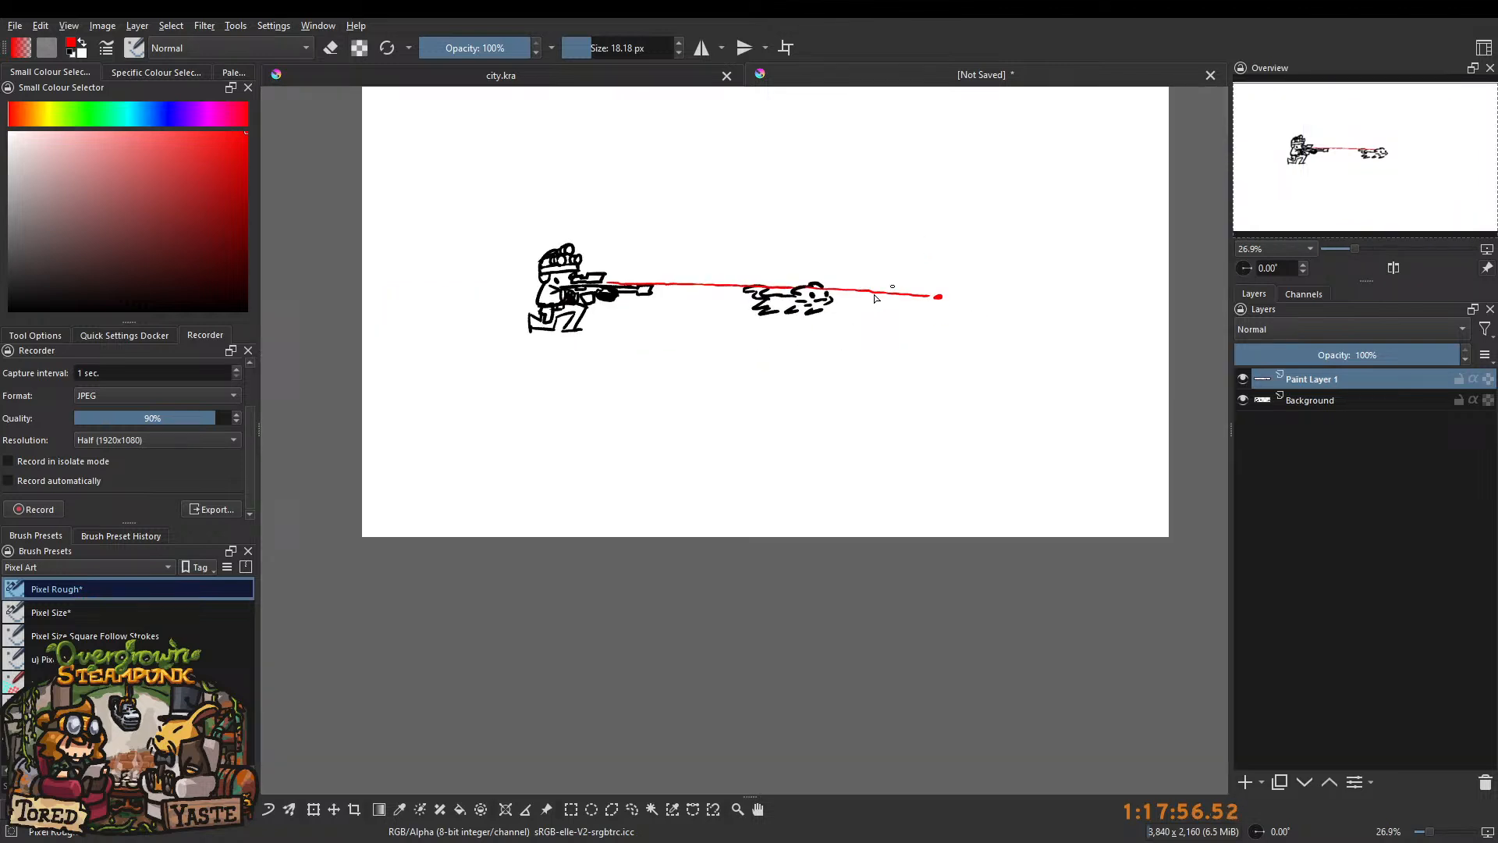
Switch the brush back to black, toggle the visibility of both layers and select the Background layer.
drag(793, 281, 765, 316)
scroll(586, 310, up, 3)
key(x)
click(1243, 381)
click(1243, 381)
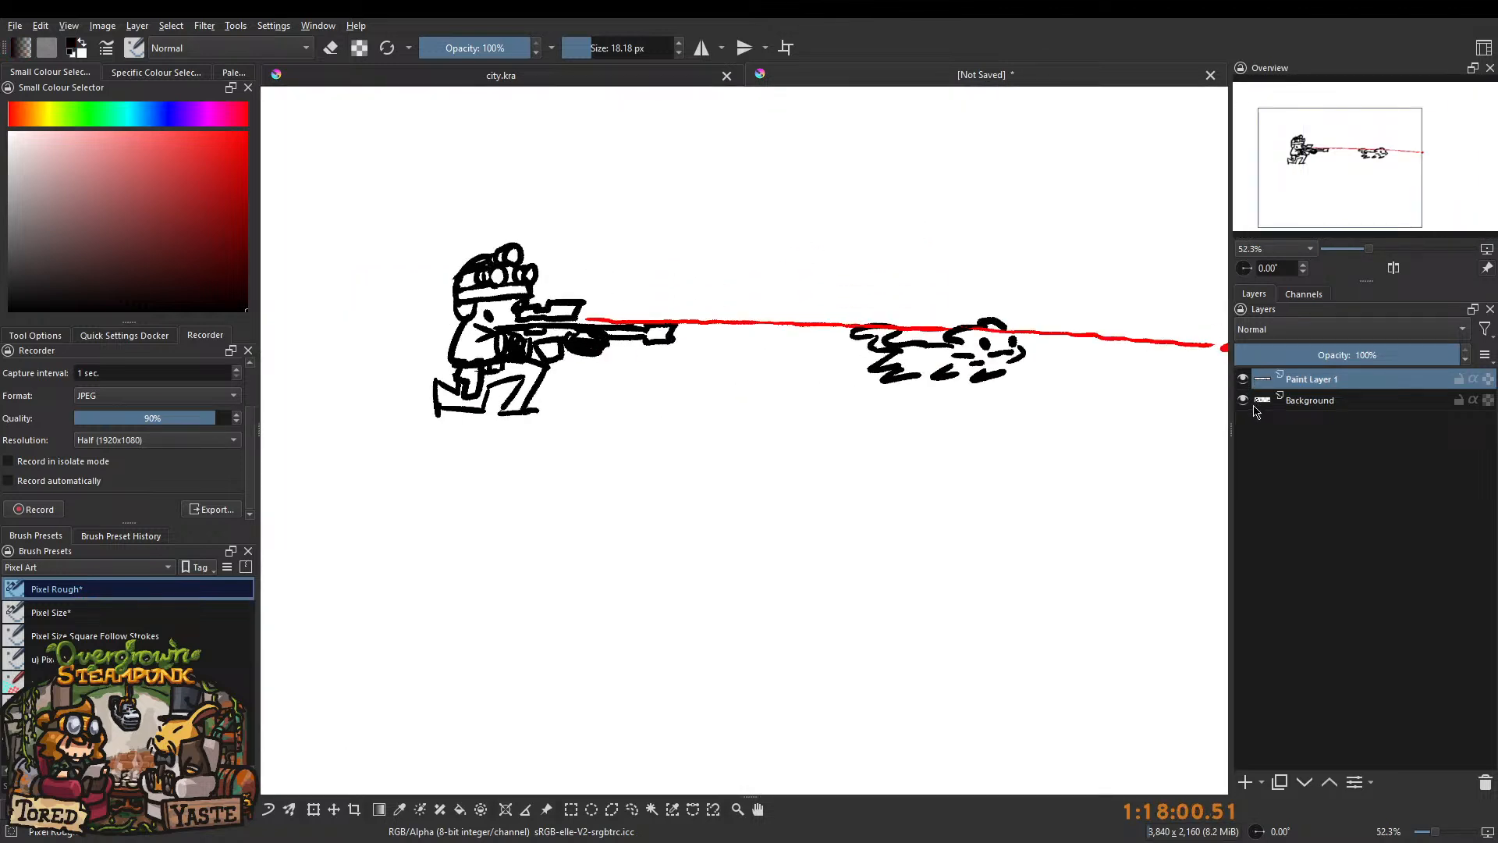
double_click(1253, 403)
click(1244, 402)
click(1243, 402)
Enlarge the brush to about 23.7 px and draw a tree trunk as two tall lines around the red dot.
drag(878, 337, 687, 333)
scroll(718, 333, down, 1)
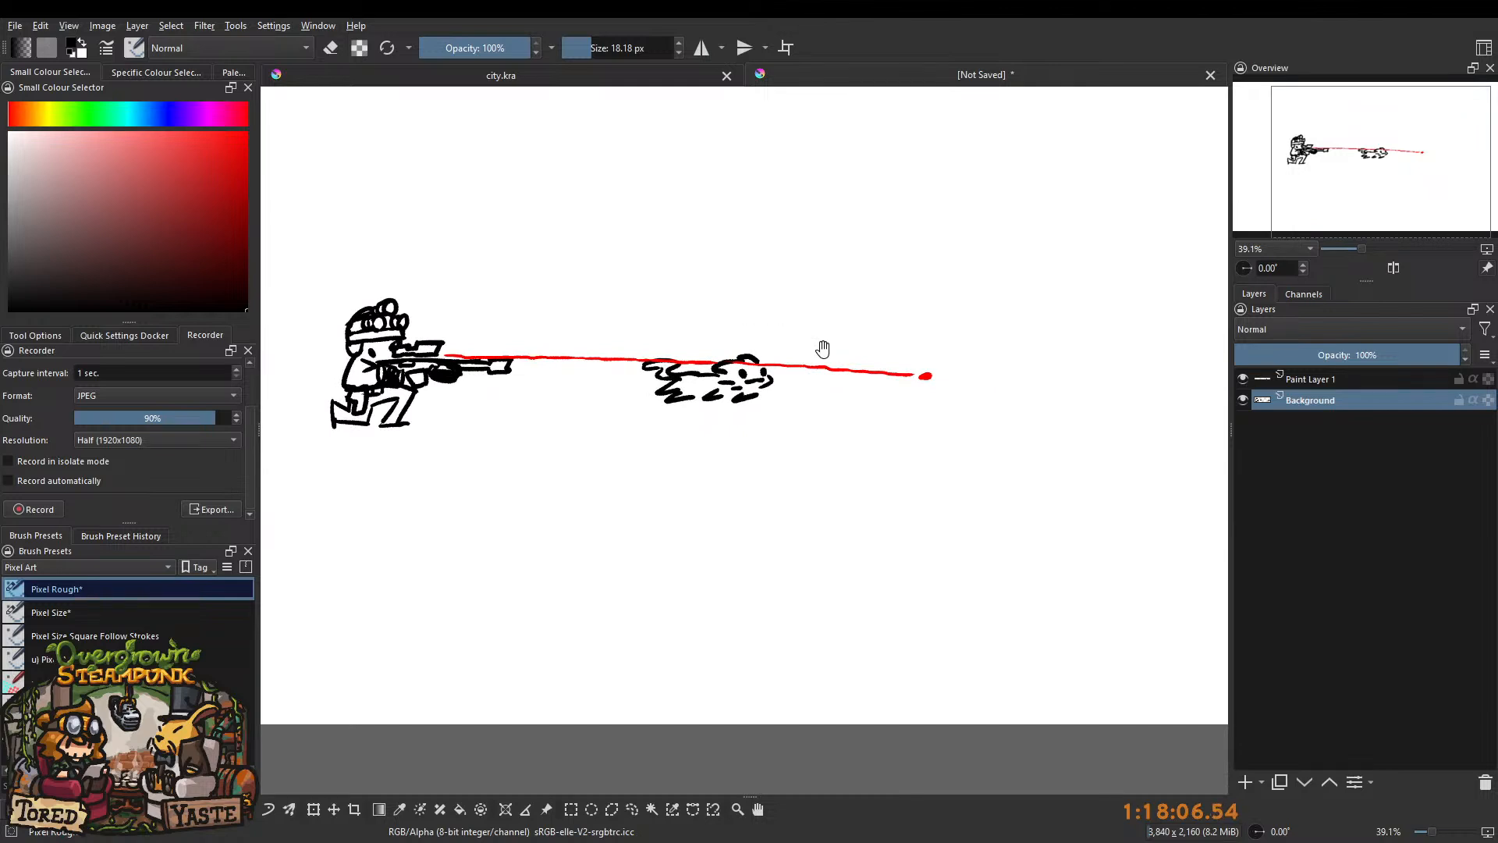
scroll(813, 344, up, 3)
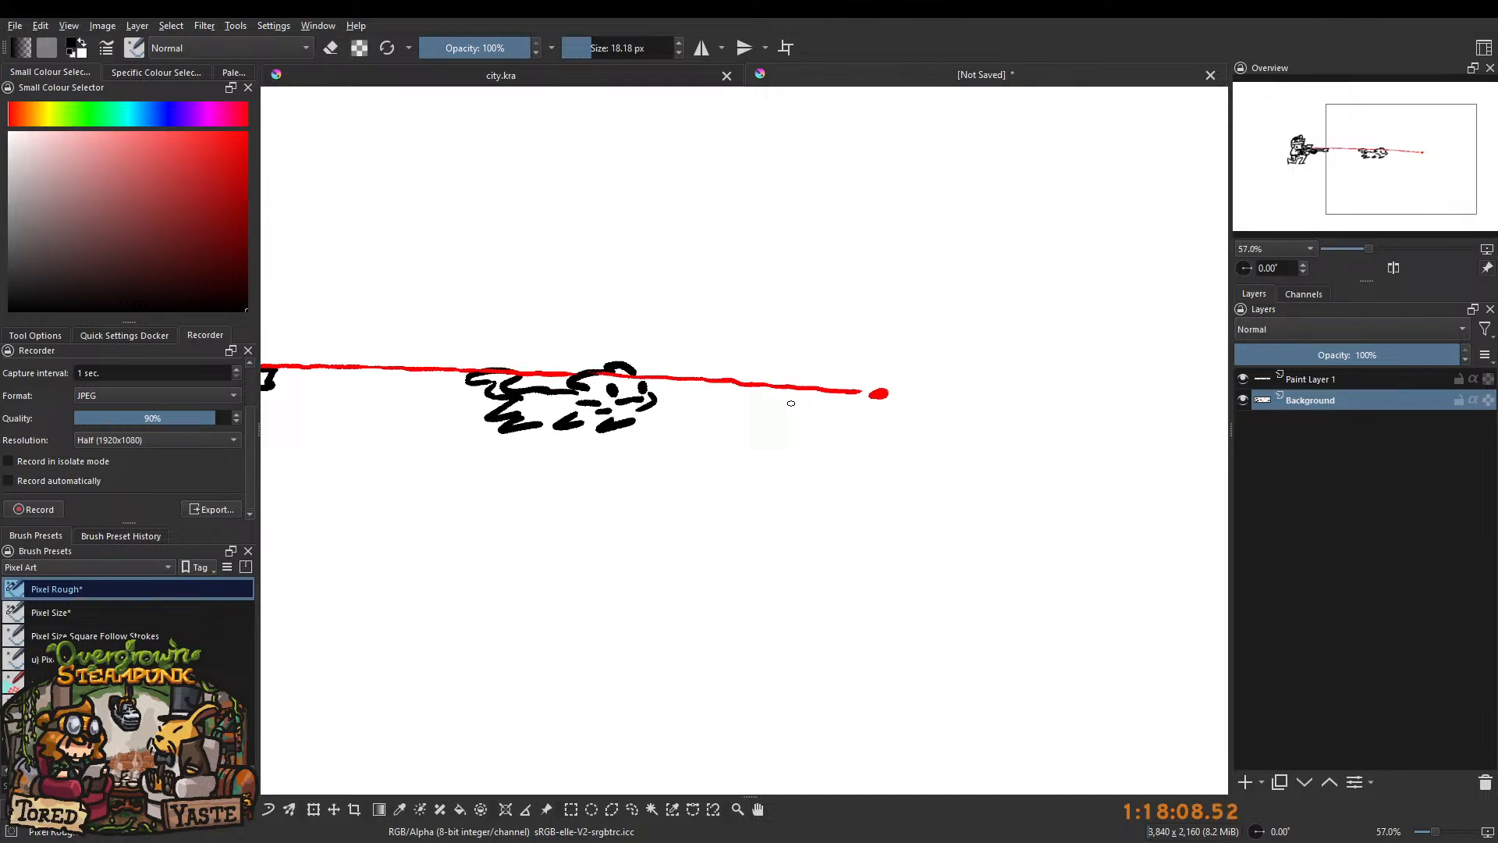
scroll(807, 405, down, 3)
mouse_move(735, 391)
mouse_down()
mouse_move(743, 373)
mouse_move(762, 377)
mouse_up()
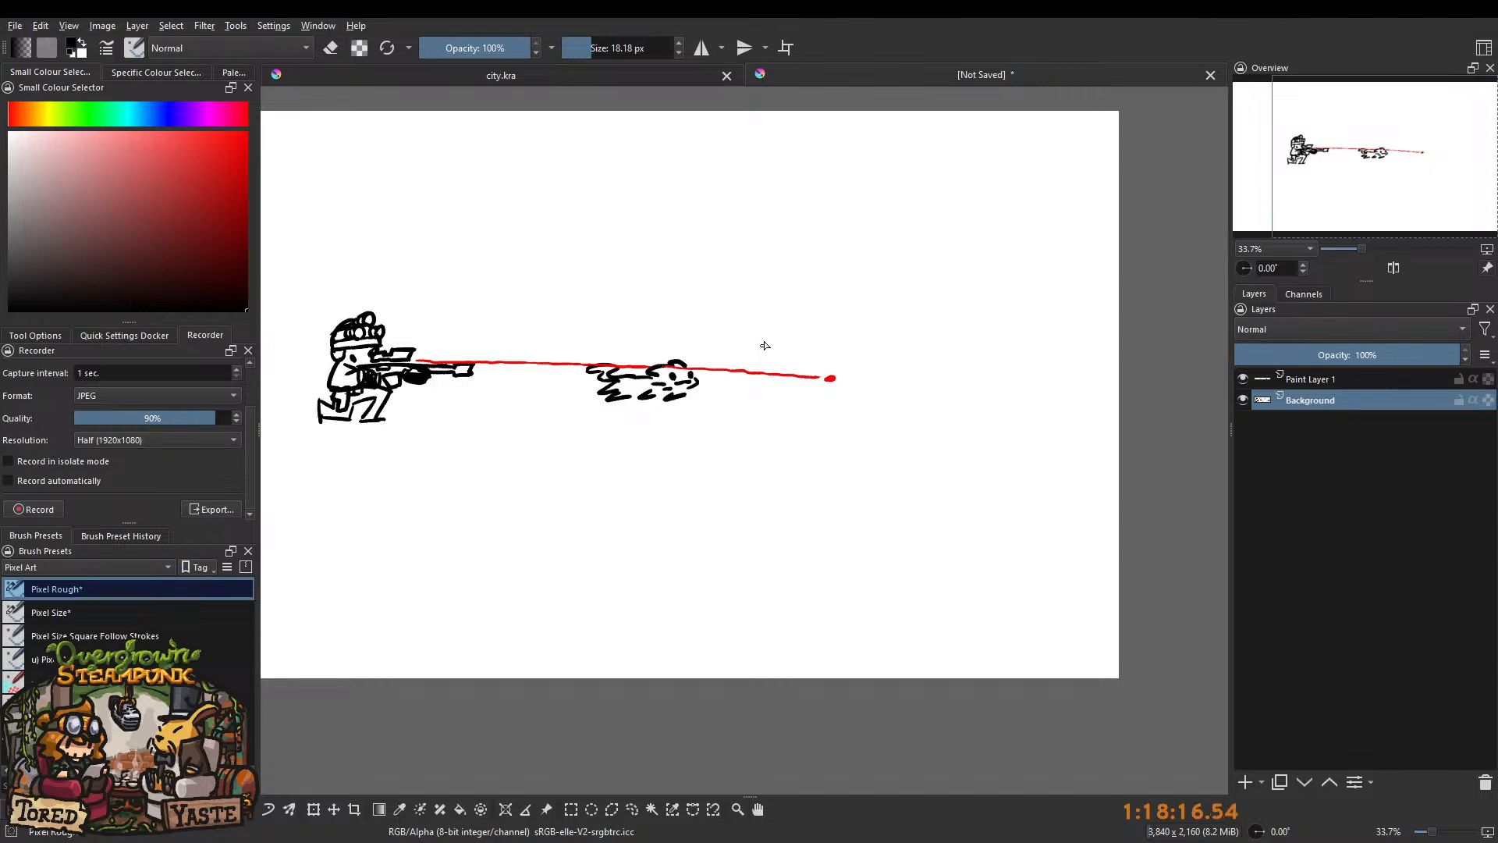
scroll(765, 401, up, 2)
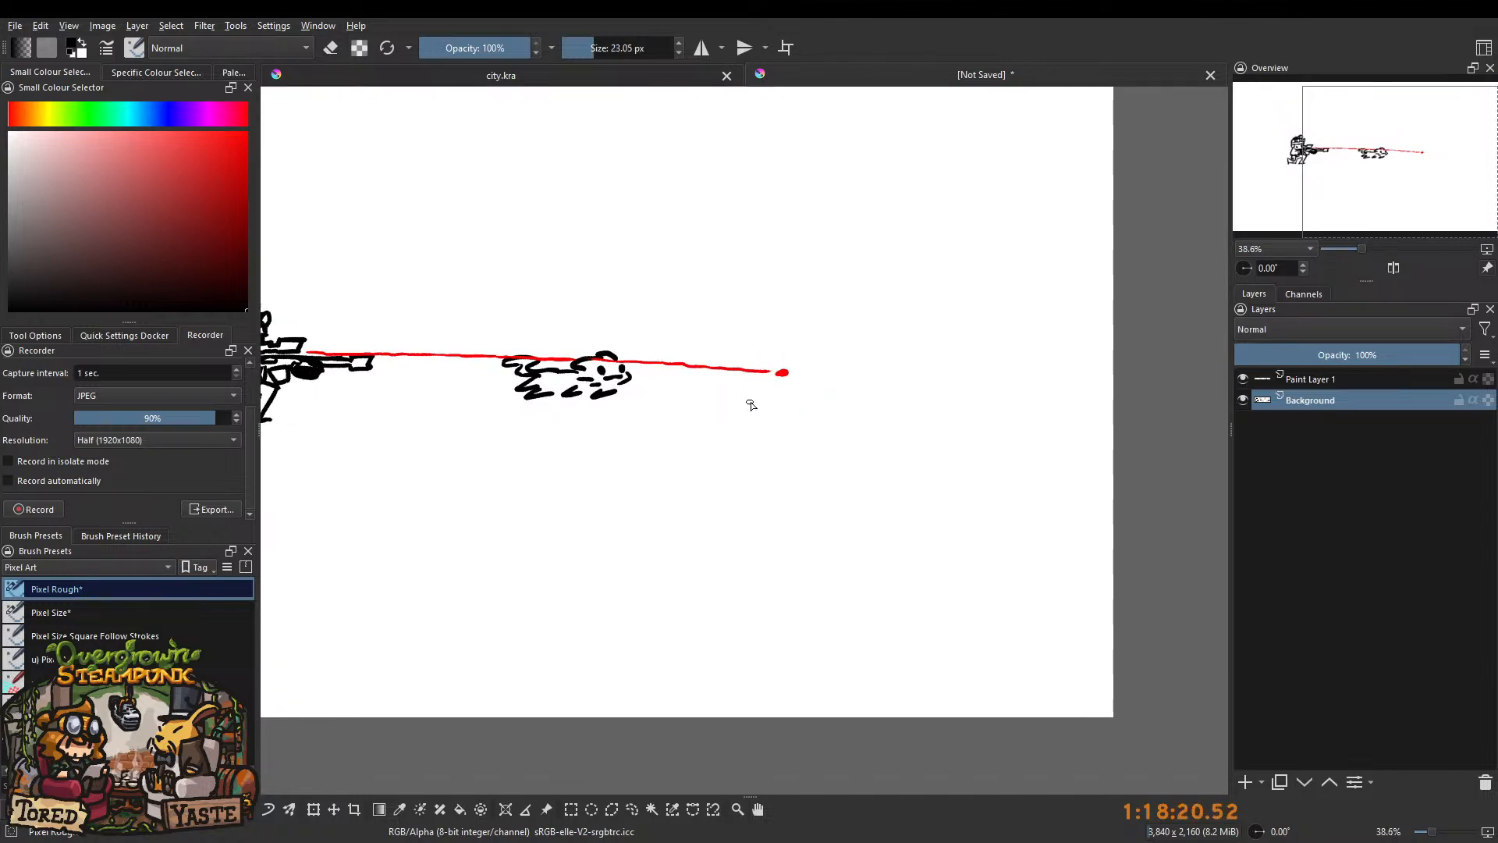
mouse_move(721, 407)
mouse_down()
mouse_move(809, 407)
mouse_move(888, 265)
mouse_move(942, 403)
mouse_up()
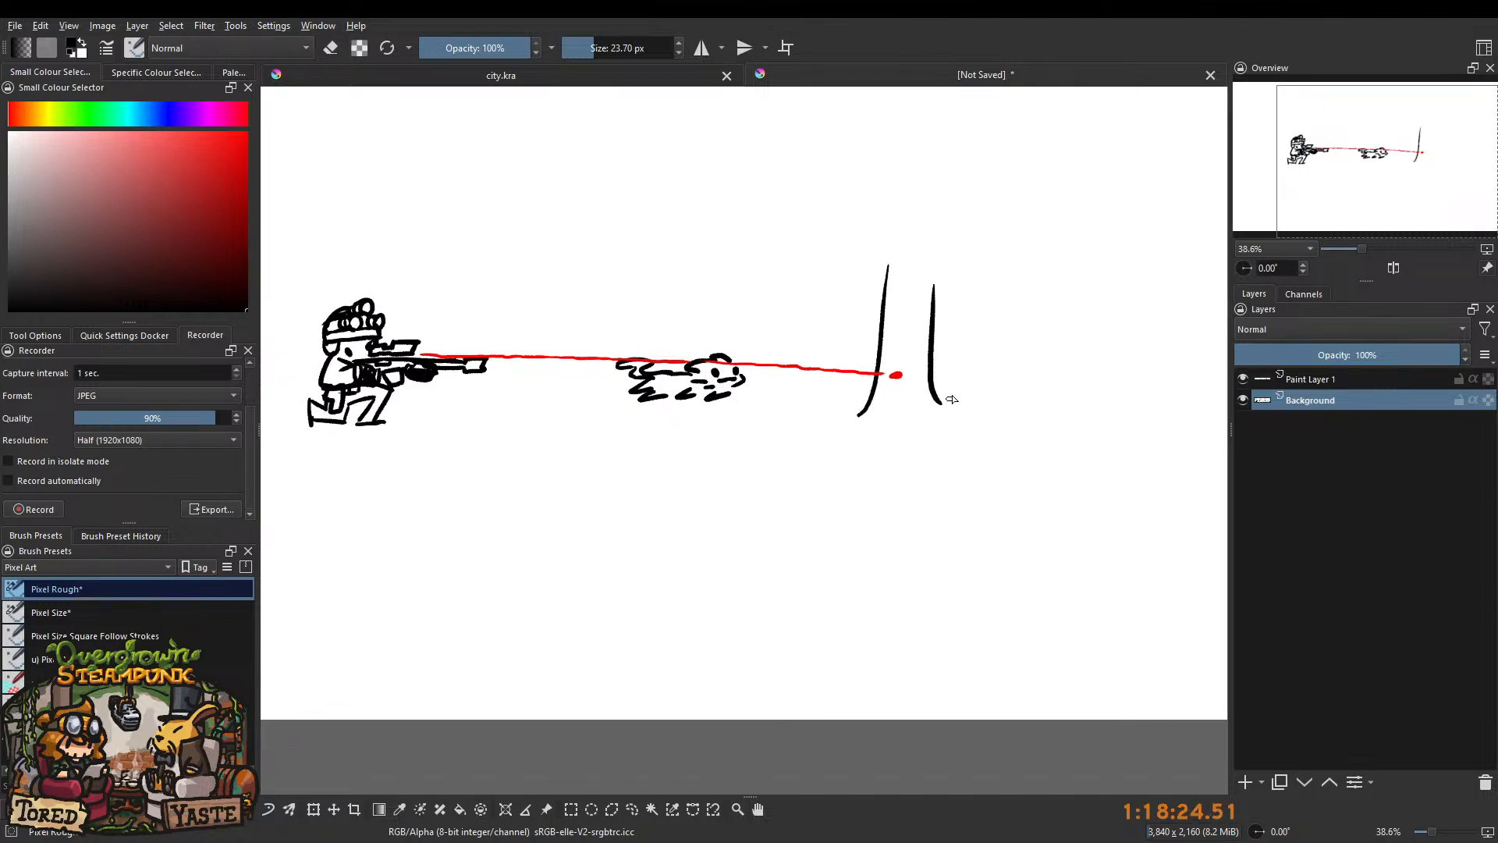
Add small grass tufts on the ground behind the rifleman and in front of the tree trunk.
mouse_move(842, 348)
mouse_down()
mouse_move(829, 428)
mouse_move(842, 332)
mouse_up()
mouse_move(775, 392)
mouse_down()
mouse_move(780, 425)
mouse_move(792, 409)
mouse_up()
drag(575, 412, 827, 394)
drag(407, 379, 433, 421)
Sketch curved bush outlines and short dashes between the rifle's muzzle and the animal.
mouse_move(599, 338)
mouse_down()
mouse_move(610, 384)
mouse_move(682, 367)
mouse_move(622, 345)
mouse_move(644, 287)
mouse_move(665, 289)
mouse_up()
drag(680, 289, 687, 289)
mouse_move(699, 277)
mouse_down()
mouse_move(719, 265)
mouse_move(804, 316)
mouse_up()
drag(701, 309, 699, 352)
drag(720, 301, 723, 292)
drag(727, 306, 731, 289)
Try an oval outline around the running animal.
mouse_move(714, 351)
mouse_down()
mouse_move(759, 338)
mouse_move(706, 361)
mouse_move(663, 329)
mouse_move(705, 323)
mouse_up()
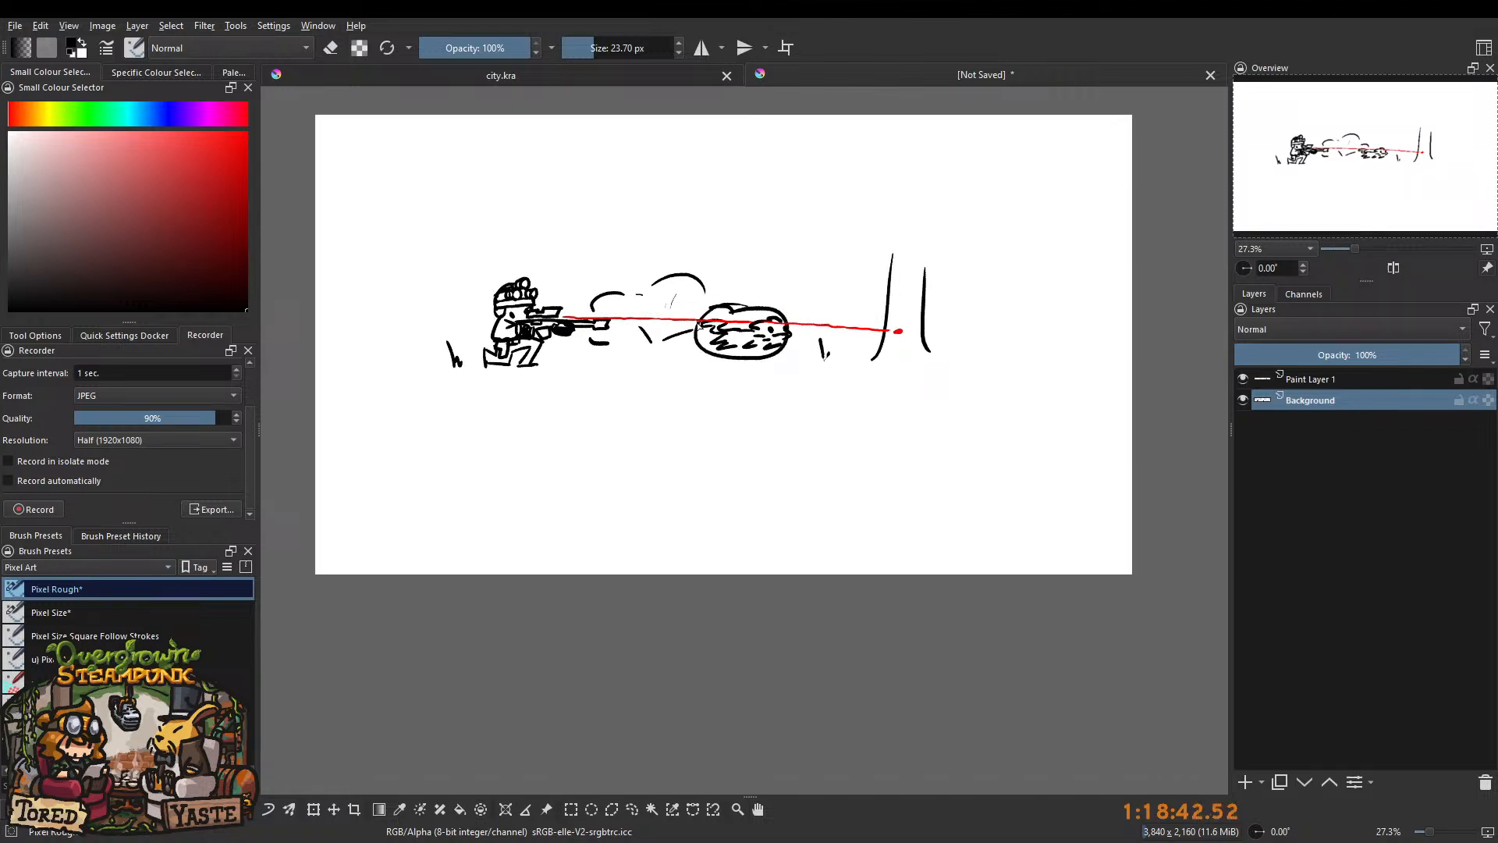
drag(534, 266, 581, 282)
key(ctrl+z)
key(ctrl+z)
Crop the canvas tightly around the doodled scene to about 2,498 by 803 px.
drag(627, 346, 672, 284)
drag(648, 371, 724, 361)
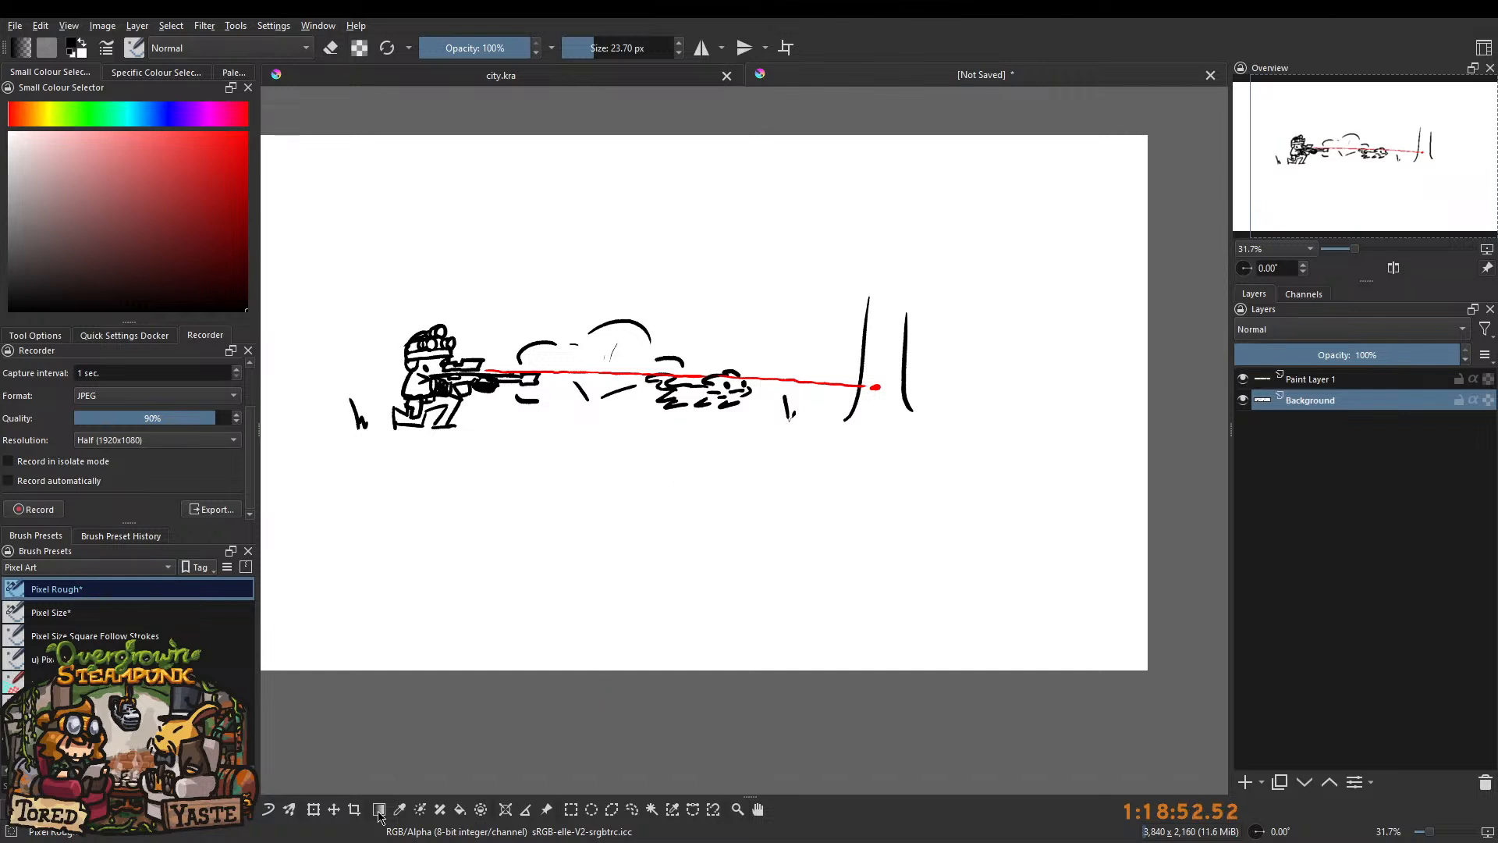
click(355, 809)
drag(329, 263, 947, 462)
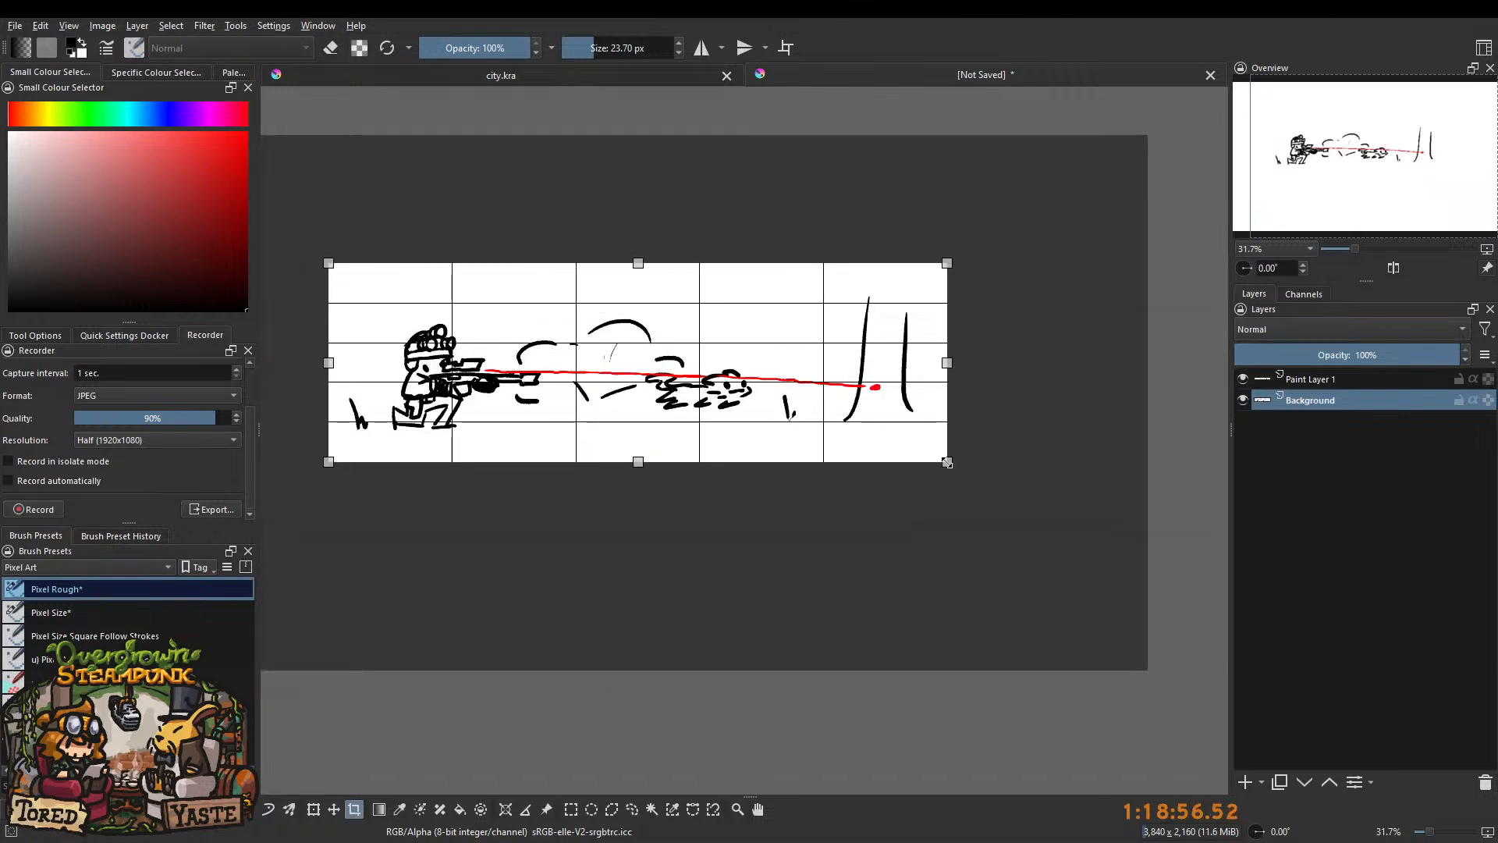
key(Return)
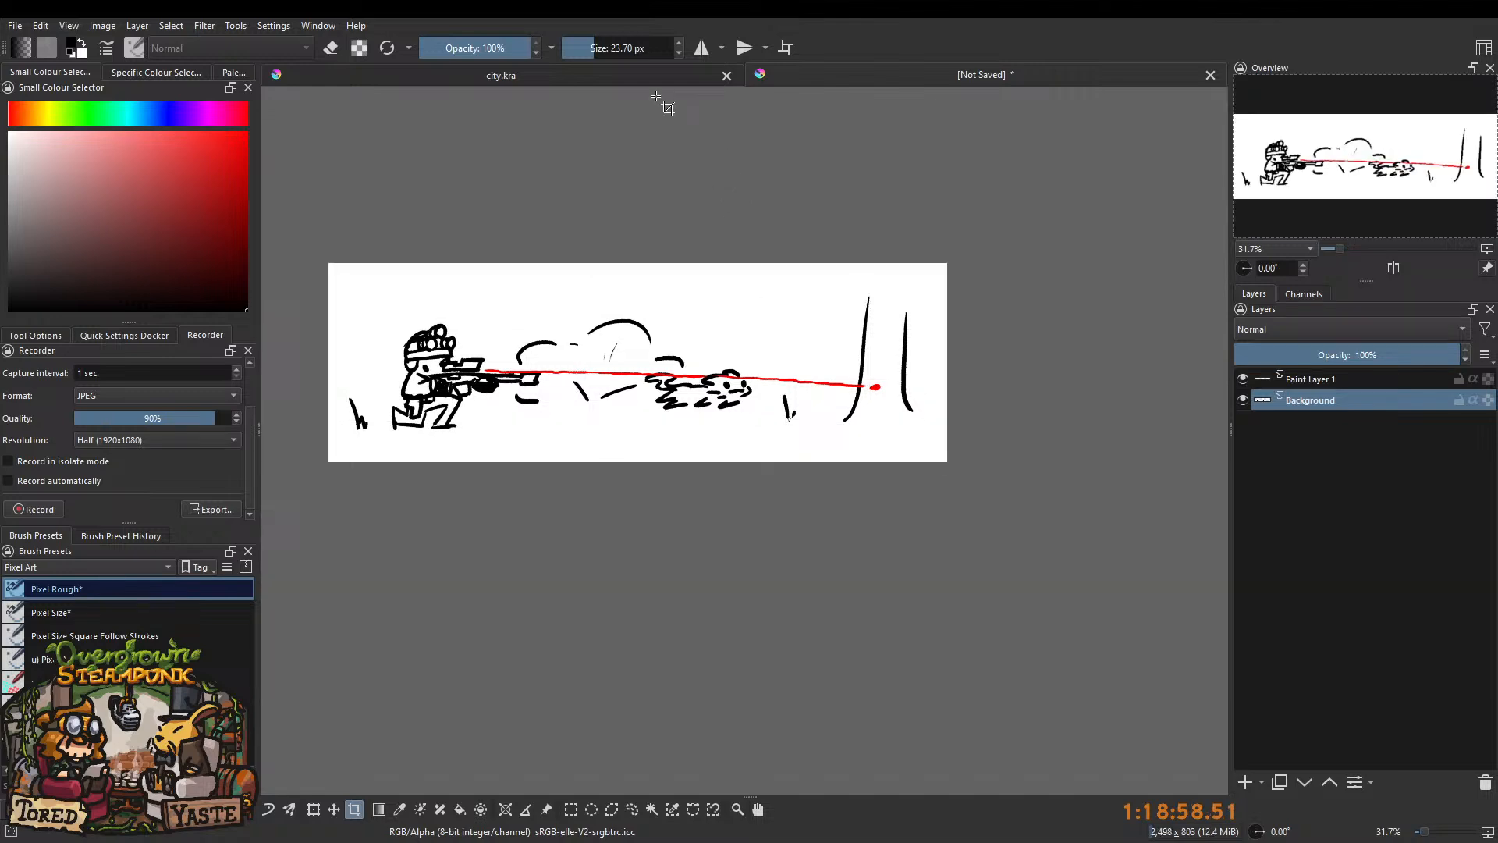
Save the cropped doodle as 79.kra and export it, checking the city.kra document in between.
click(614, 76)
click(965, 80)
click(524, 74)
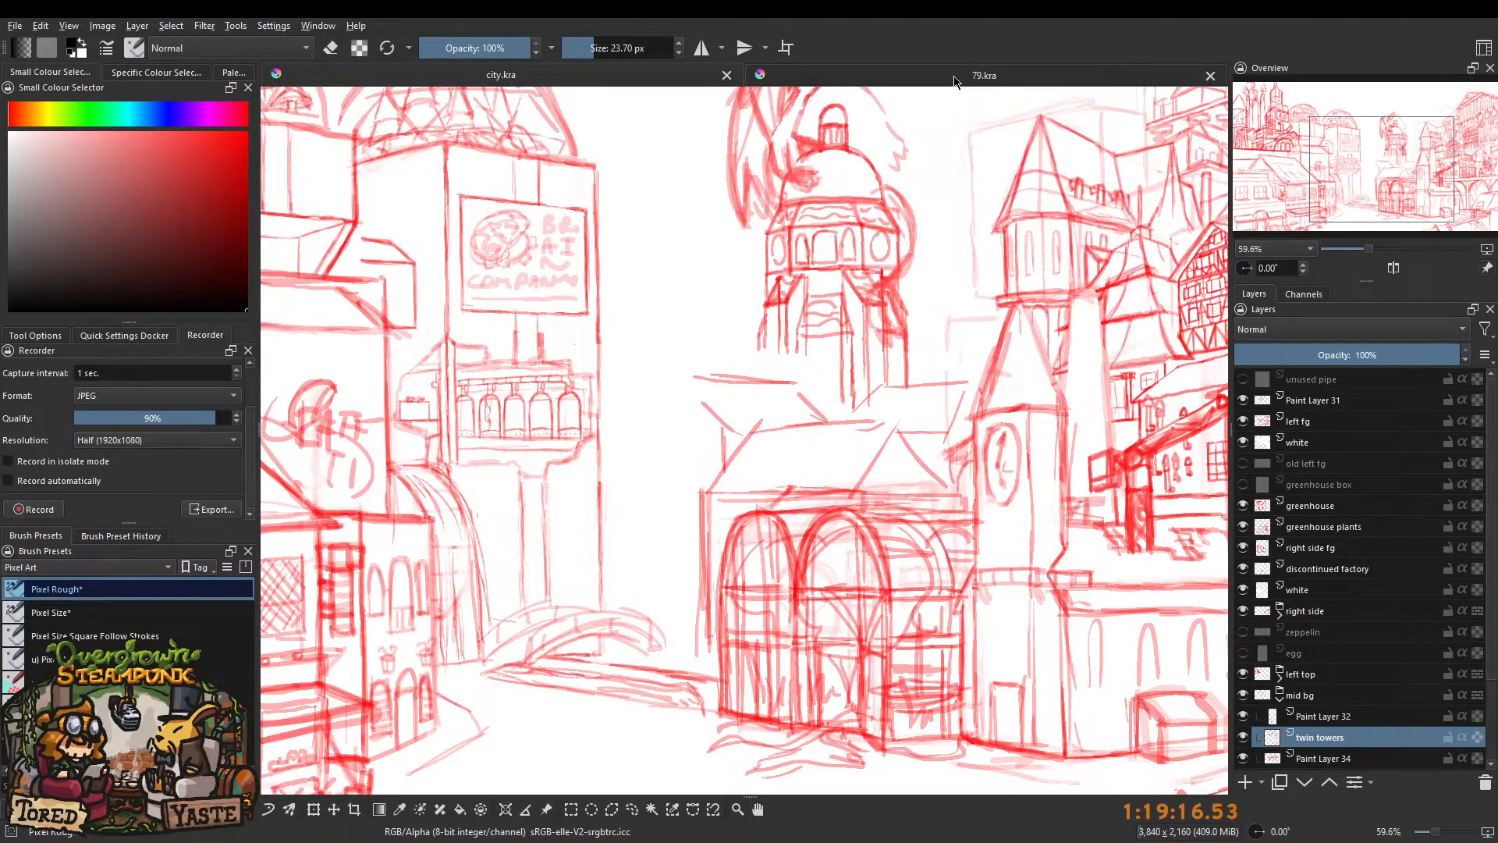
click(955, 81)
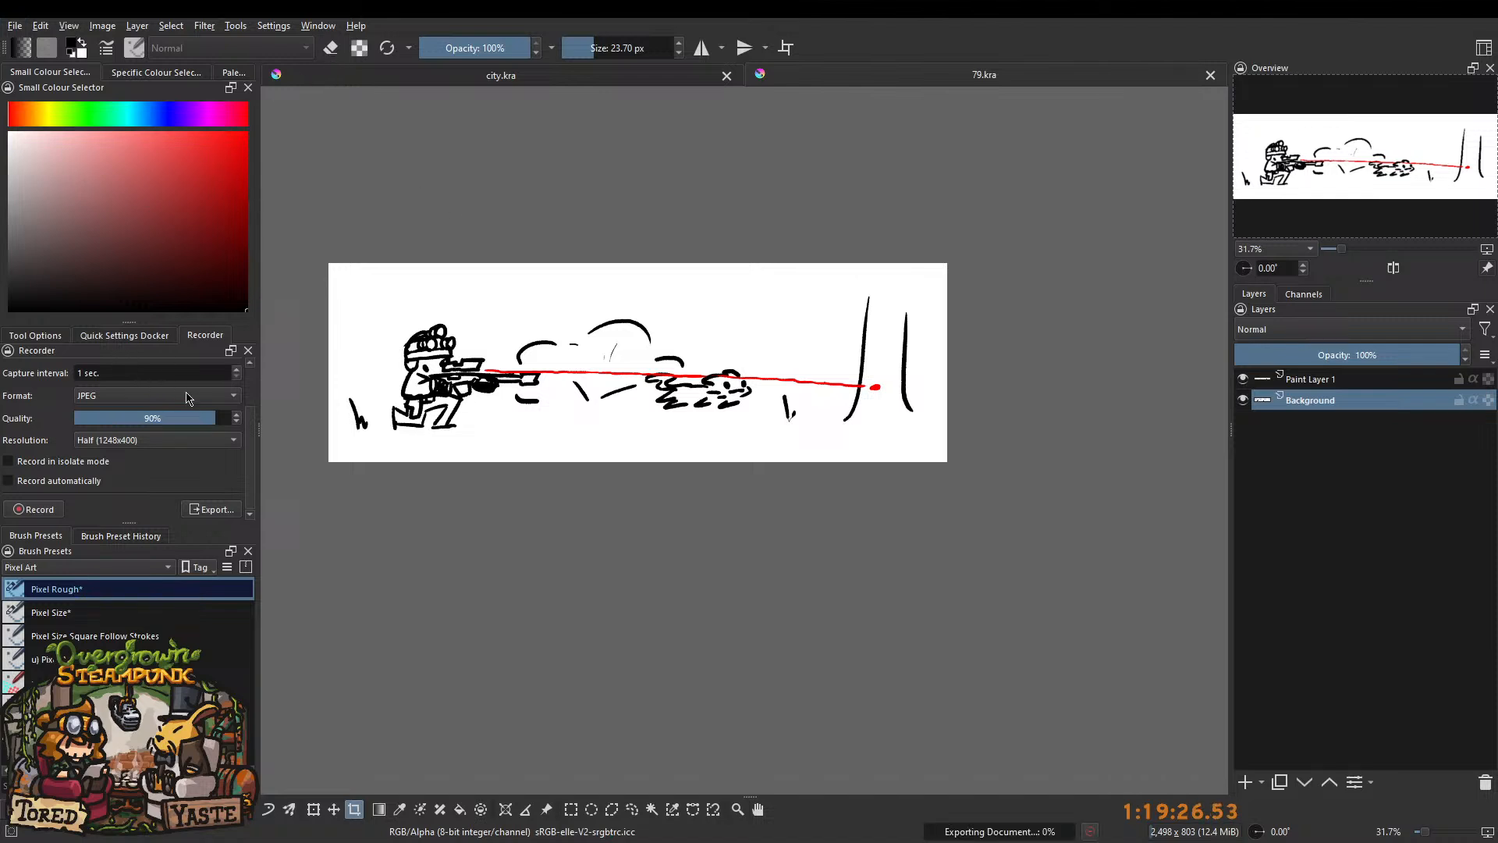
Return to the city.kra document, start the Recorder and sample the sketch's red as the brush colour.
click(468, 83)
click(49, 512)
scroll(851, 499, down, 3)
scroll(850, 499, up, 1)
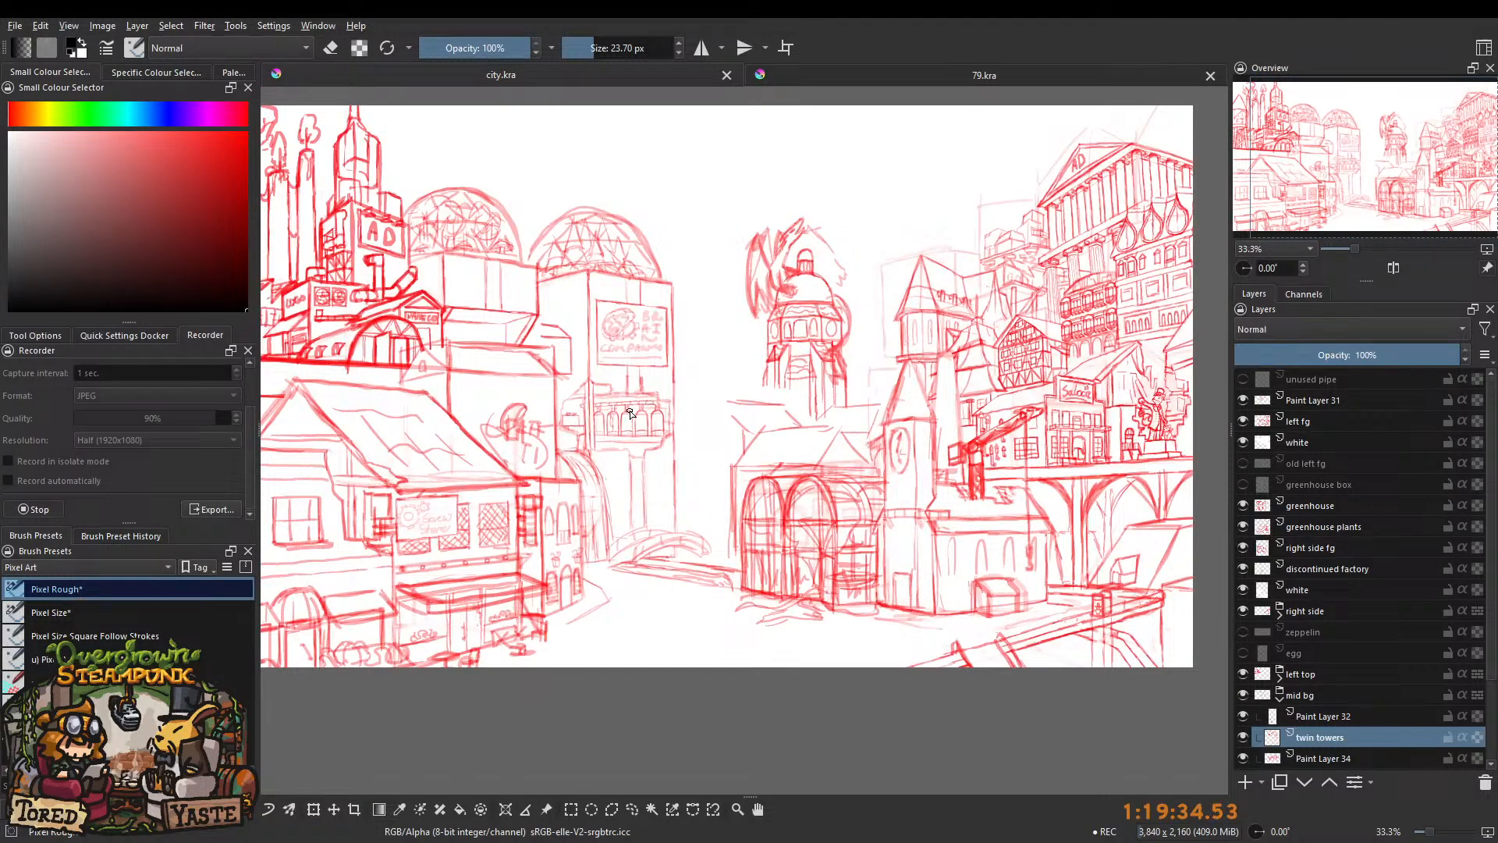
ctrl+click(279, 217)
scroll(611, 322, down, 1)
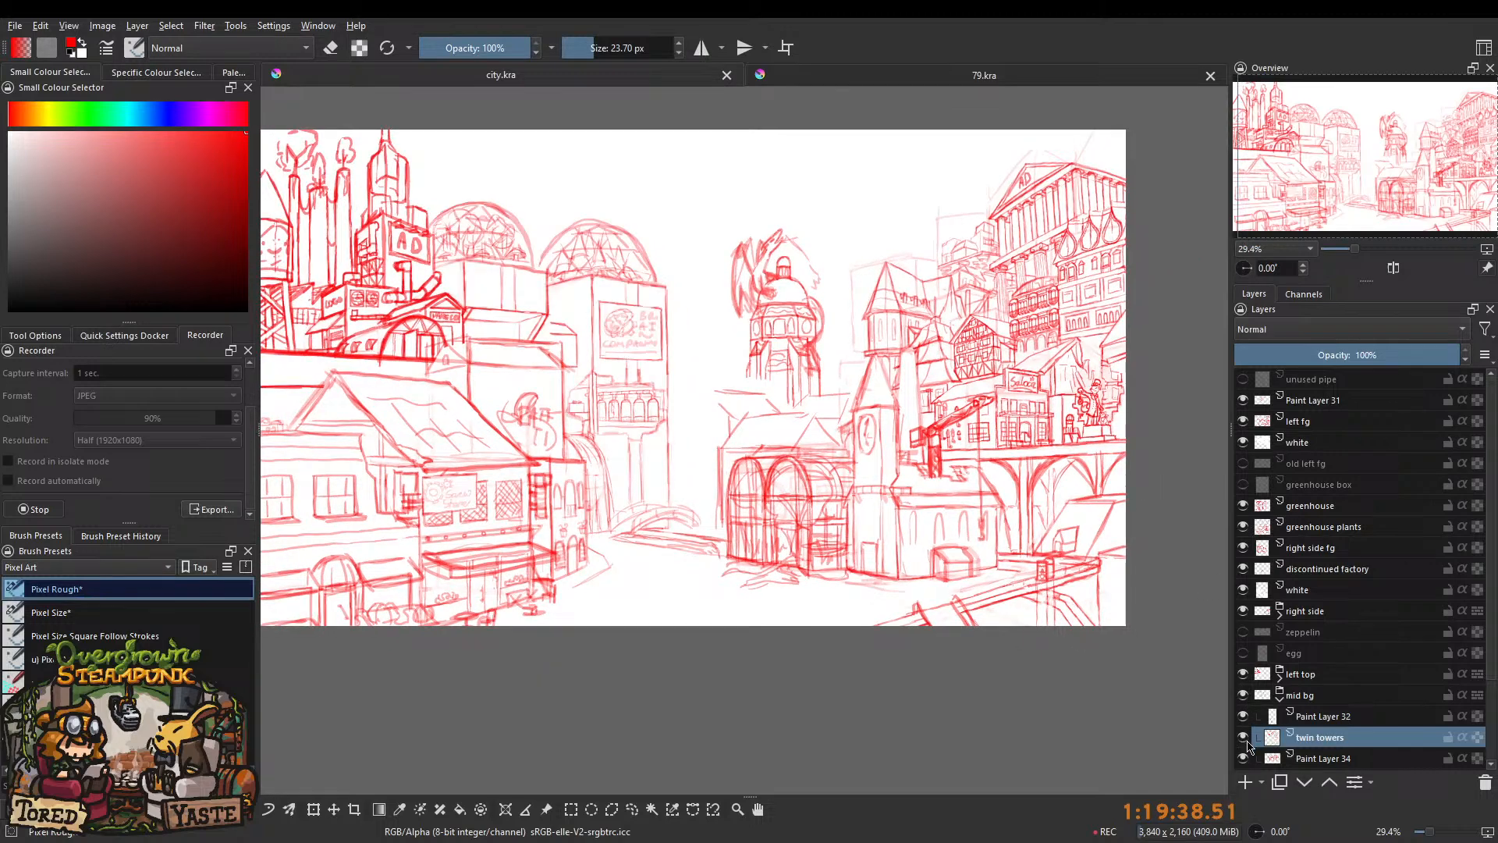
drag(683, 423, 689, 397)
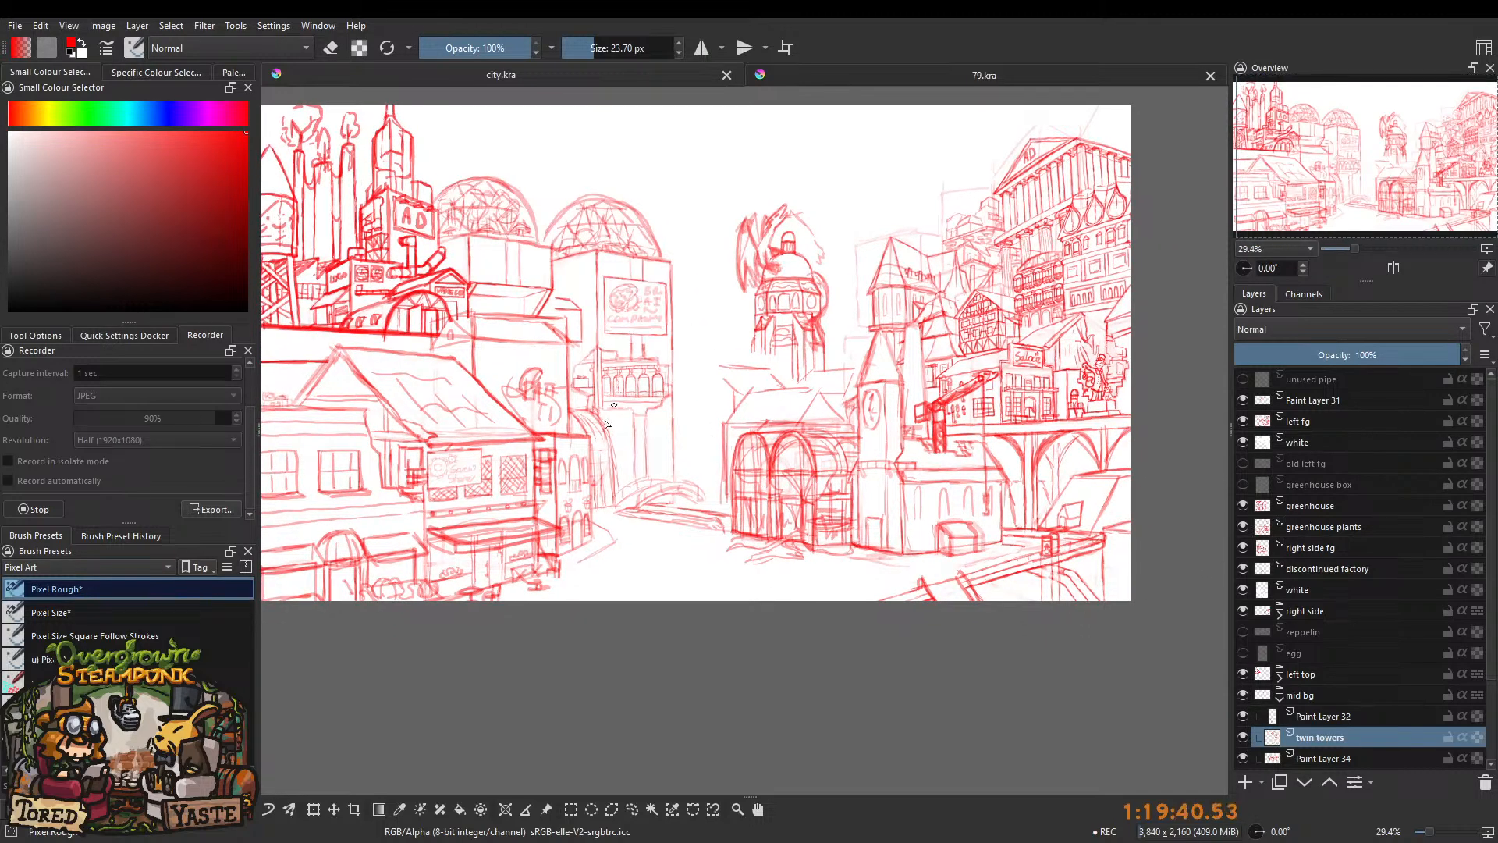
Undo the stray test stroke and switch to the Pixel Size brush preset.
drag(696, 492, 682, 467)
mouse_move(636, 400)
mouse_down()
mouse_move(622, 360)
mouse_move(638, 344)
mouse_move(640, 238)
mouse_up()
key(ctrl+z)
click(107, 612)
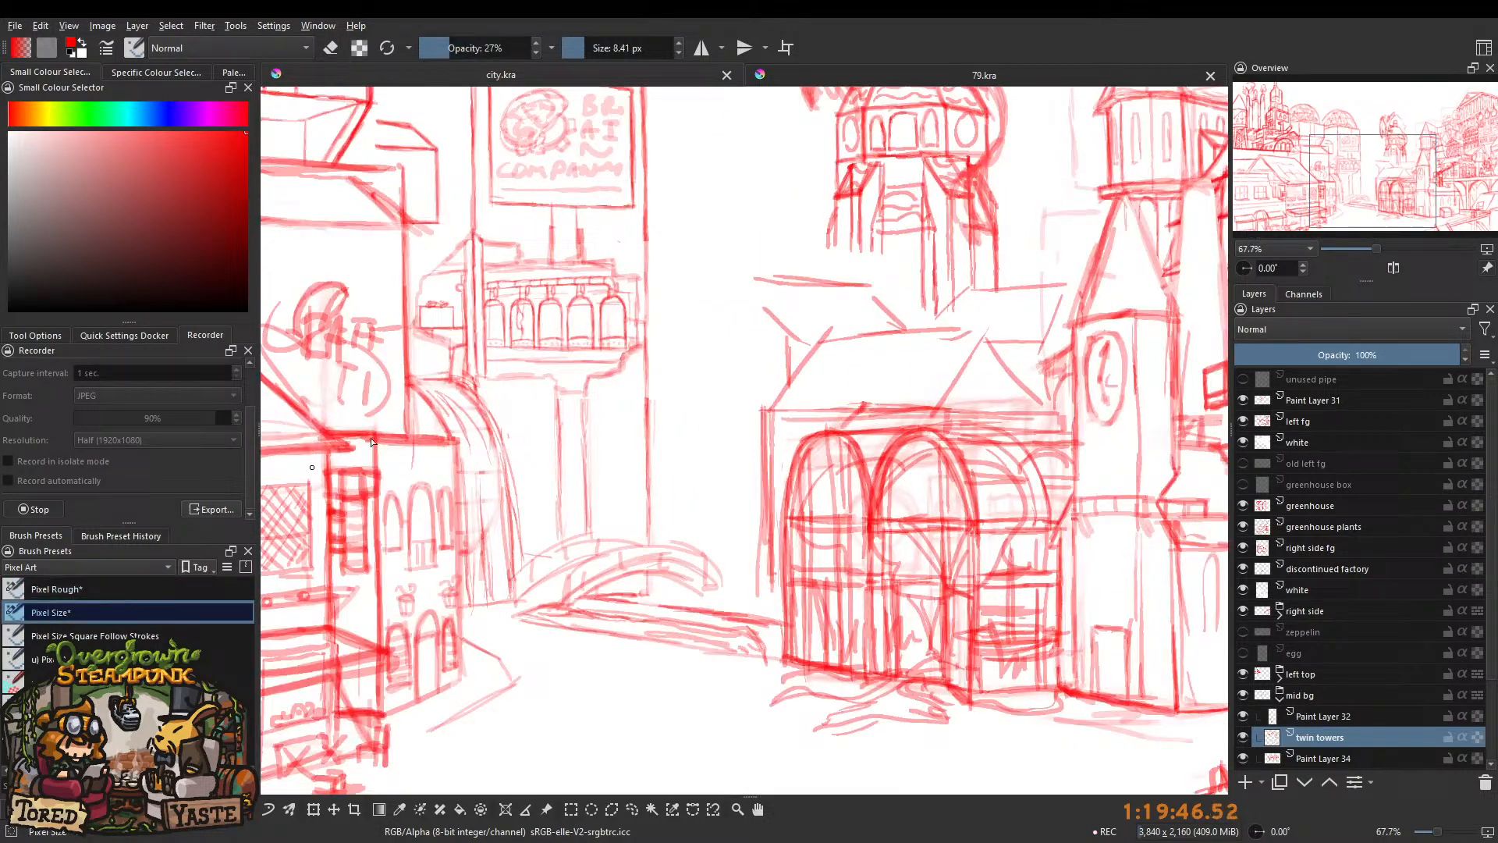
Toggle layers in the mid bg group to find the houses, then select the lower Paint Layer 30.
click(1243, 736)
click(1243, 737)
scroll(1492, 548, down, 3)
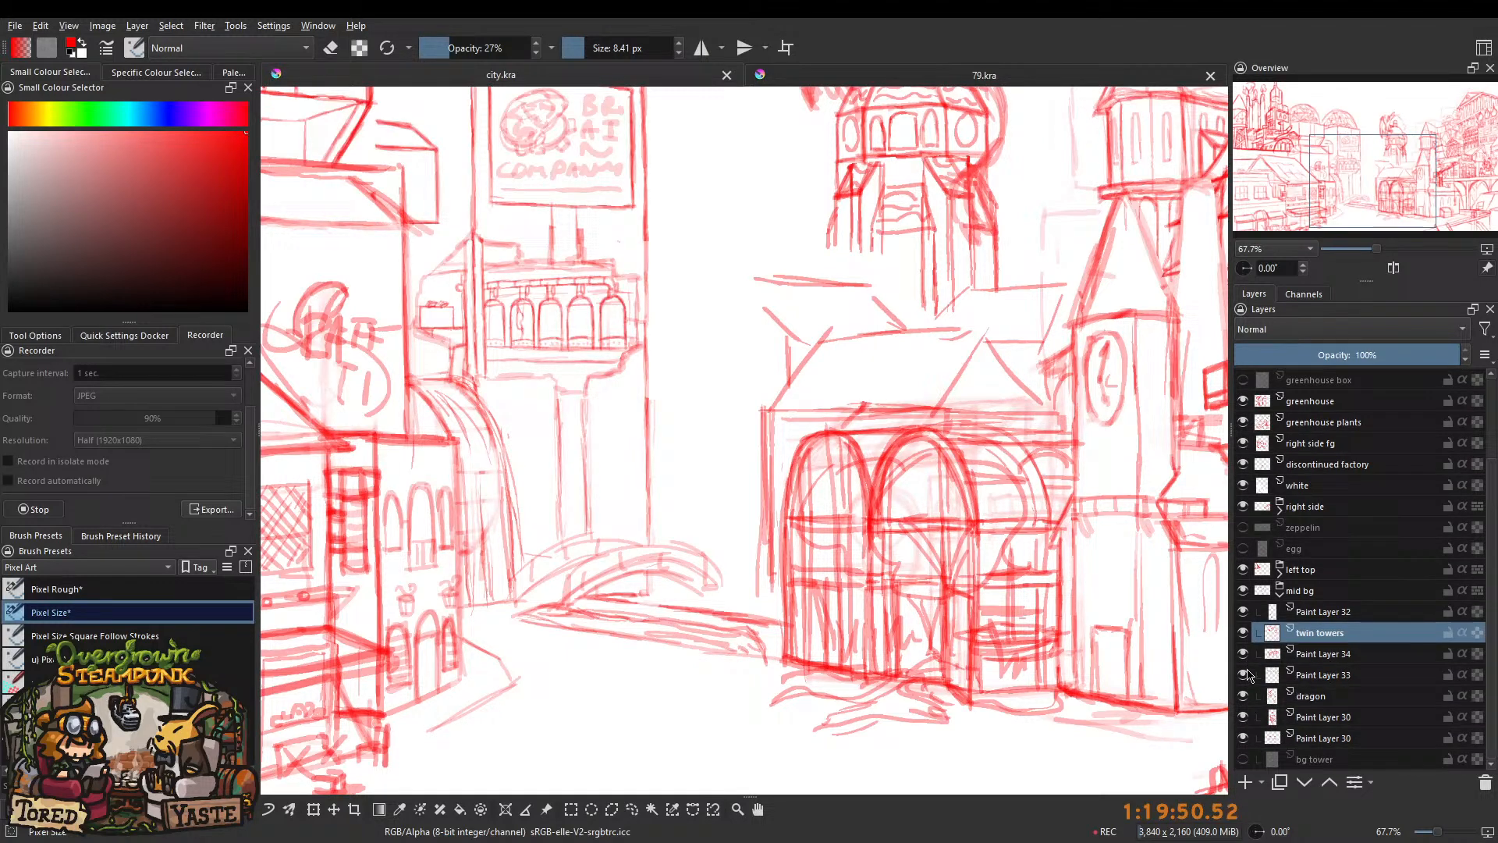
click(1243, 716)
click(1244, 716)
click(1243, 737)
click(1242, 737)
click(1311, 738)
Sketch the gable roof slope, side walls and base line of the house behind the greenhouse at 12.75 px.
drag(734, 294, 724, 195)
mouse_move(708, 281)
mouse_down()
mouse_move(808, 337)
mouse_move(748, 278)
mouse_move(695, 291)
mouse_move(682, 401)
mouse_move(712, 241)
mouse_move(739, 225)
mouse_move(712, 237)
mouse_move(712, 310)
mouse_move(746, 248)
mouse_up()
drag(700, 292, 653, 411)
drag(703, 340, 667, 377)
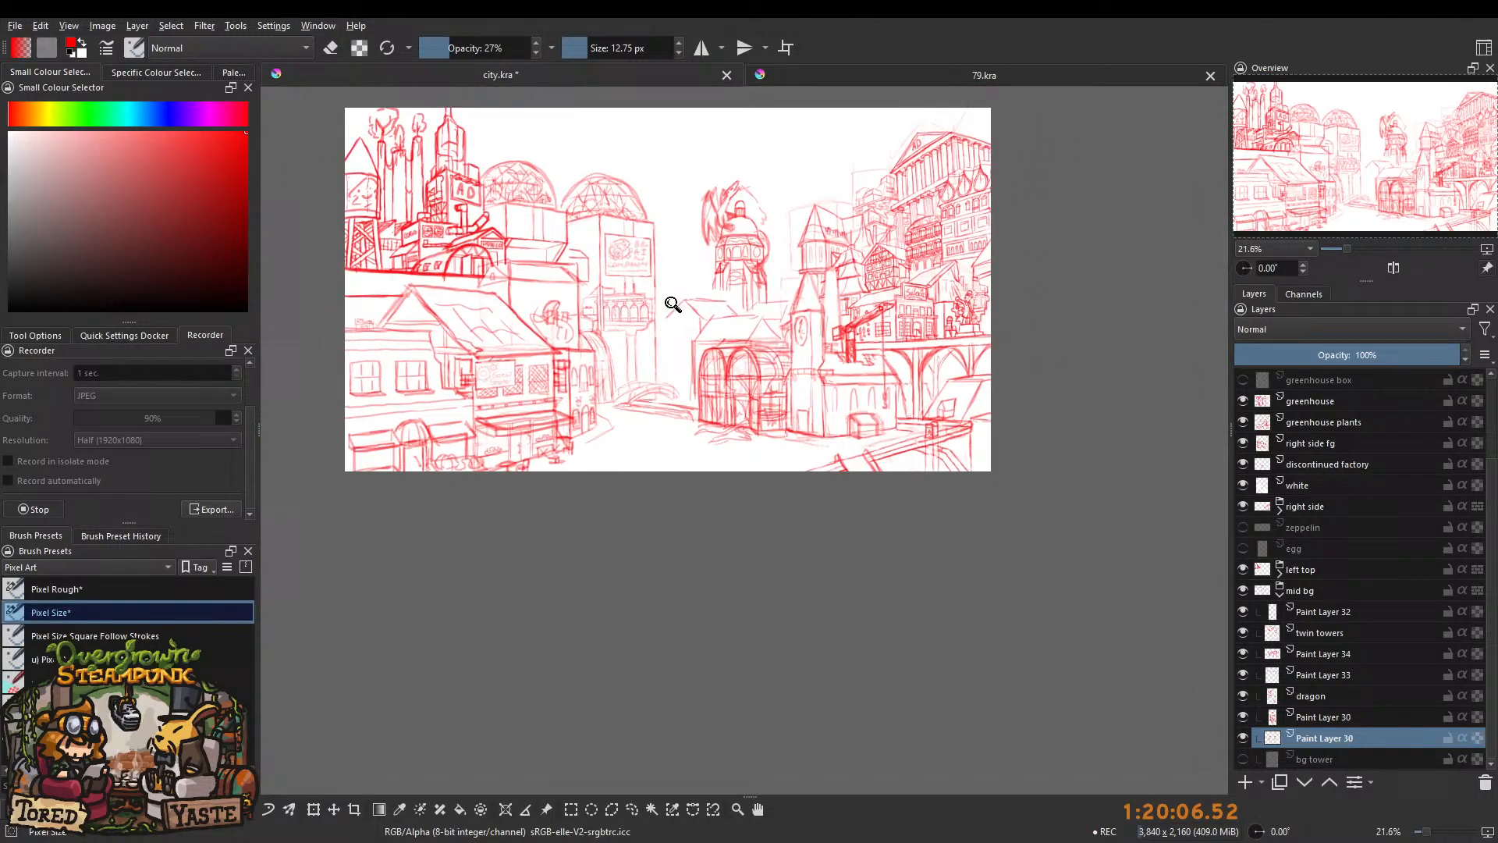
drag(673, 308, 688, 254)
mouse_move(671, 336)
mouse_down()
mouse_move(668, 407)
mouse_move(671, 389)
mouse_move(699, 396)
mouse_move(661, 403)
mouse_move(757, 409)
mouse_move(621, 407)
mouse_up()
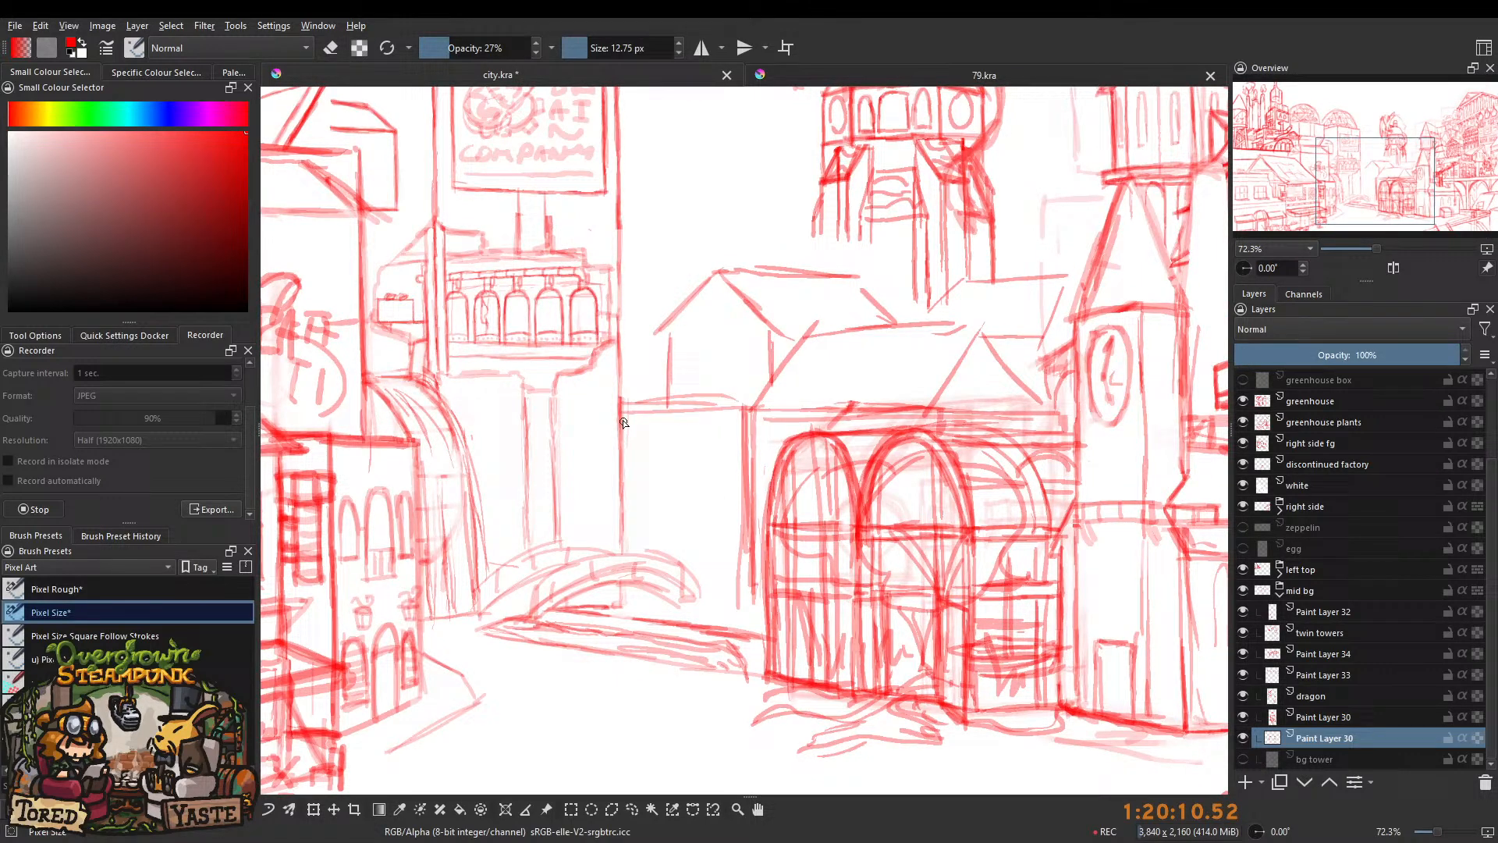
Undo the house's base line and try new horizontal platform lines beneath it.
key(ctrl+z)
key(ctrl+z)
key(ctrl+z)
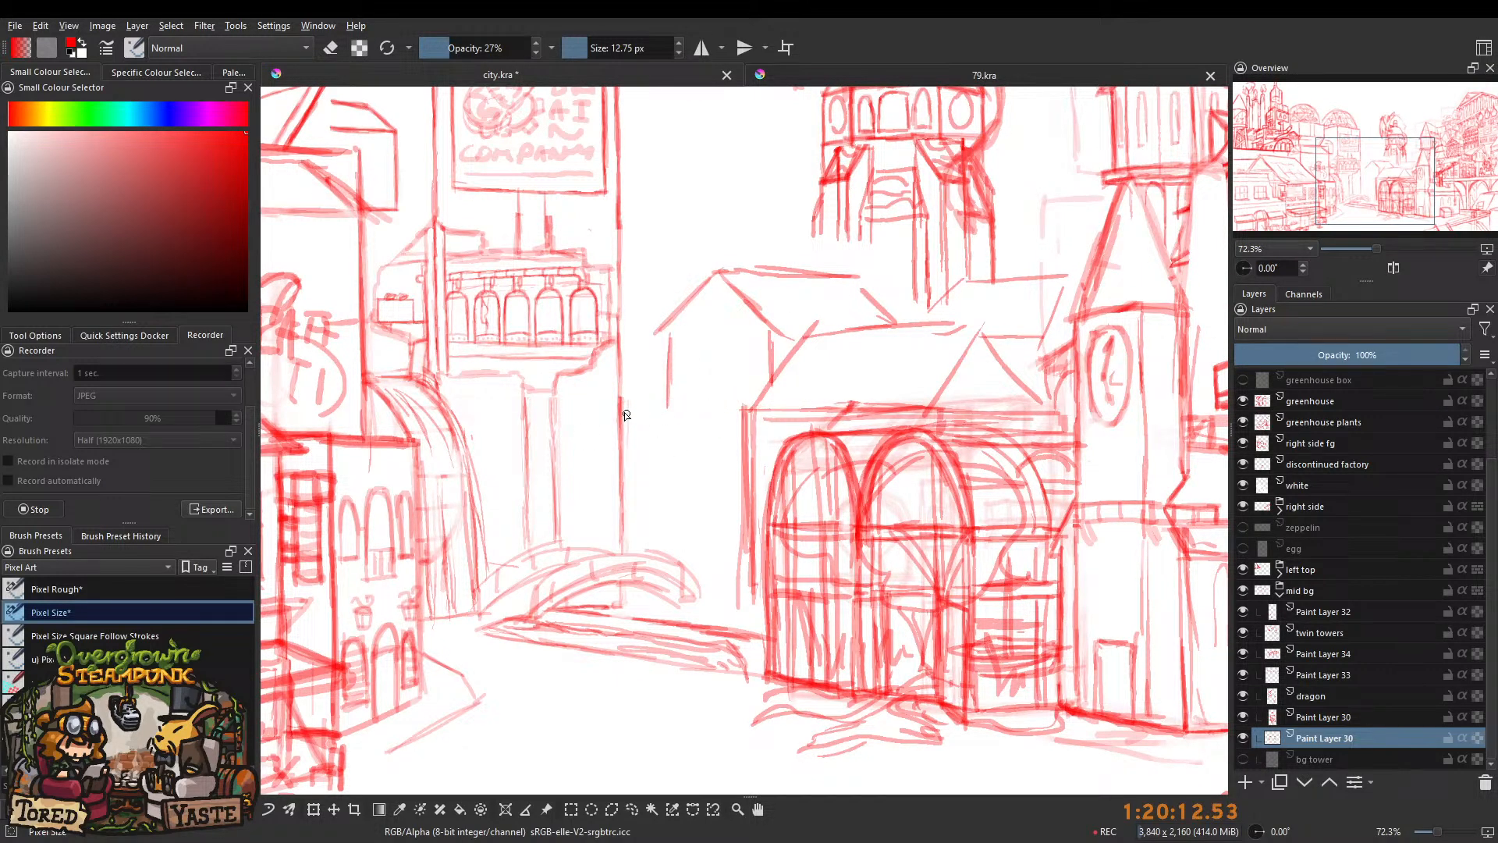
drag(622, 407, 761, 404)
drag(622, 437, 740, 433)
mouse_move(669, 367)
mouse_down()
mouse_move(625, 512)
mouse_move(723, 309)
mouse_up()
key(ctrl+z)
key(ctrl+z)
key(ctrl+z)
key(ctrl+z)
key(ctrl+z)
key(ctrl+z)
key(ctrl+z)
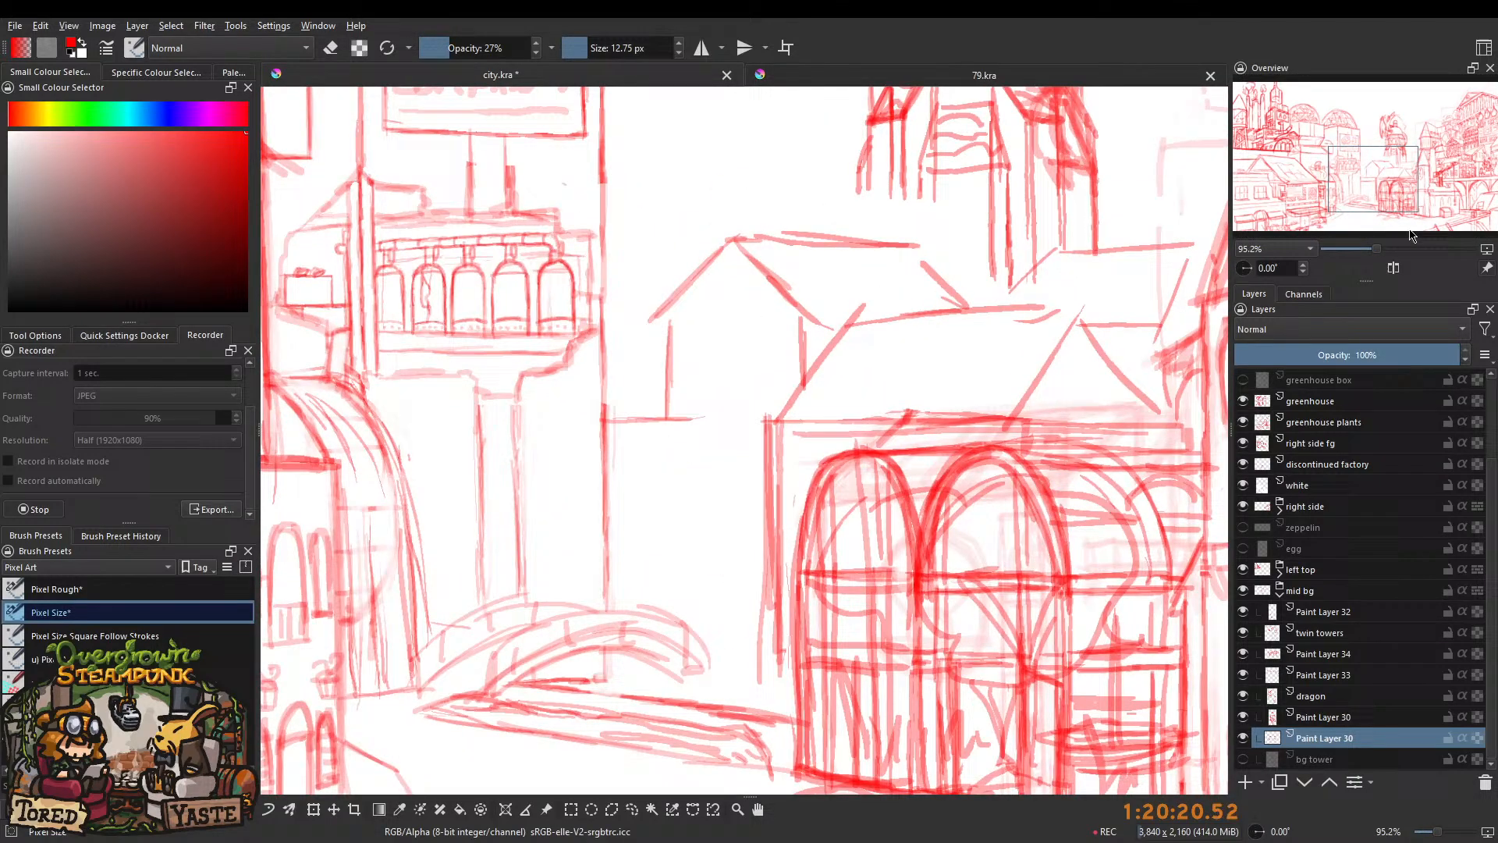
key(ctrl+z)
Draw two parallel horizontal lines as a platform between the billboard tower and the greenhouse.
mouse_move(627, 423)
mouse_down()
mouse_move(661, 423)
mouse_move(608, 420)
mouse_move(788, 419)
mouse_up()
drag(603, 447, 768, 449)
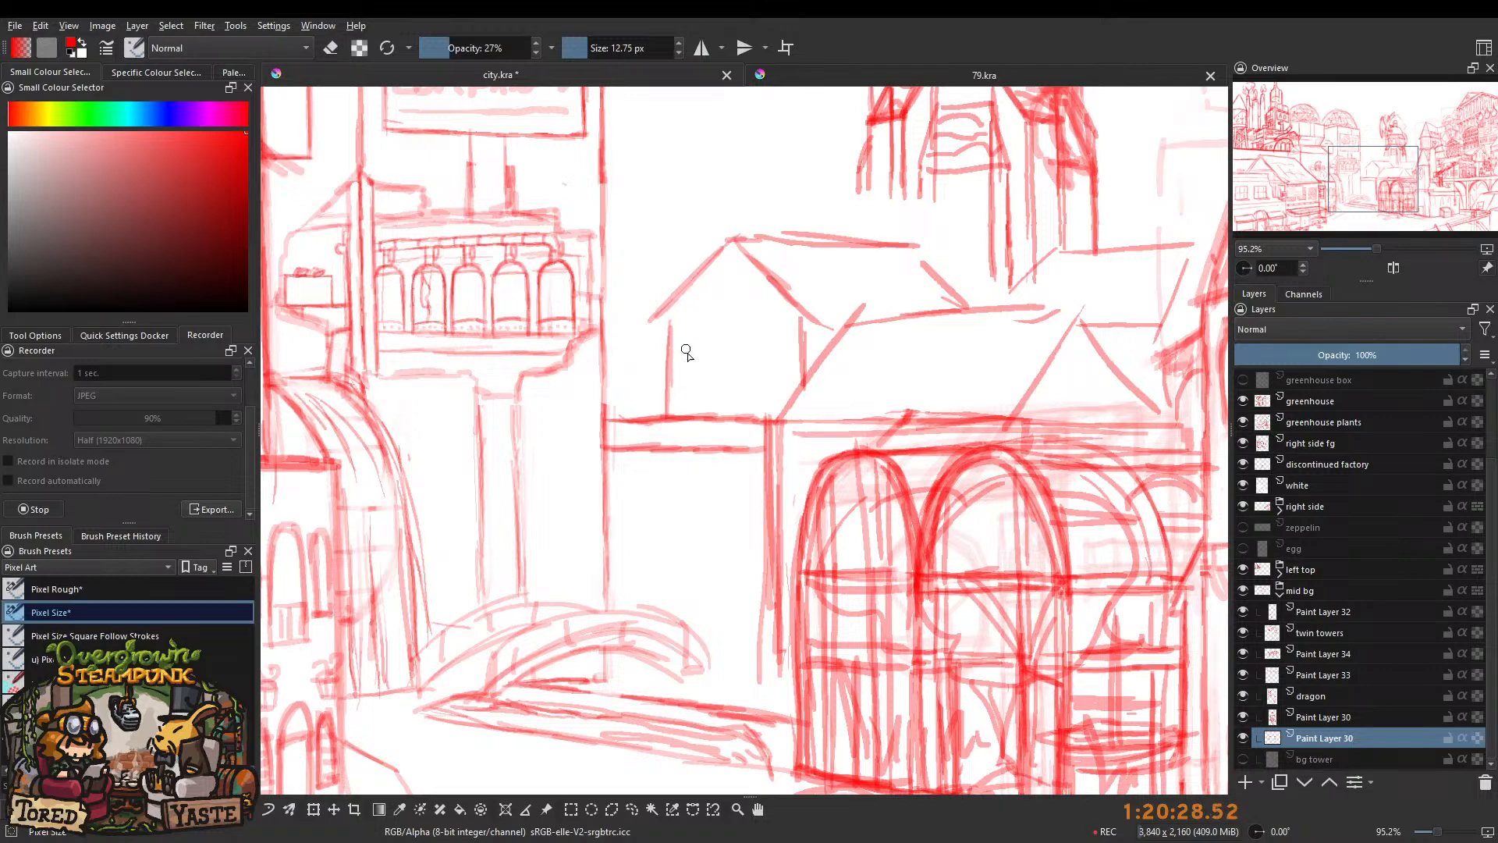
Add a railing with evenly spaced balusters along the platform under the gabled house.
drag(646, 369, 774, 374)
drag(671, 371, 888, 372)
drag(789, 373, 886, 373)
mouse_move(621, 381)
mouse_down()
mouse_move(624, 422)
mouse_move(768, 421)
mouse_up()
mouse_move(803, 383)
mouse_down()
mouse_move(807, 426)
mouse_move(833, 421)
mouse_up()
mouse_move(706, 367)
mouse_down()
mouse_move(681, 554)
mouse_move(719, 391)
mouse_move(692, 418)
mouse_up()
drag(663, 414, 679, 303)
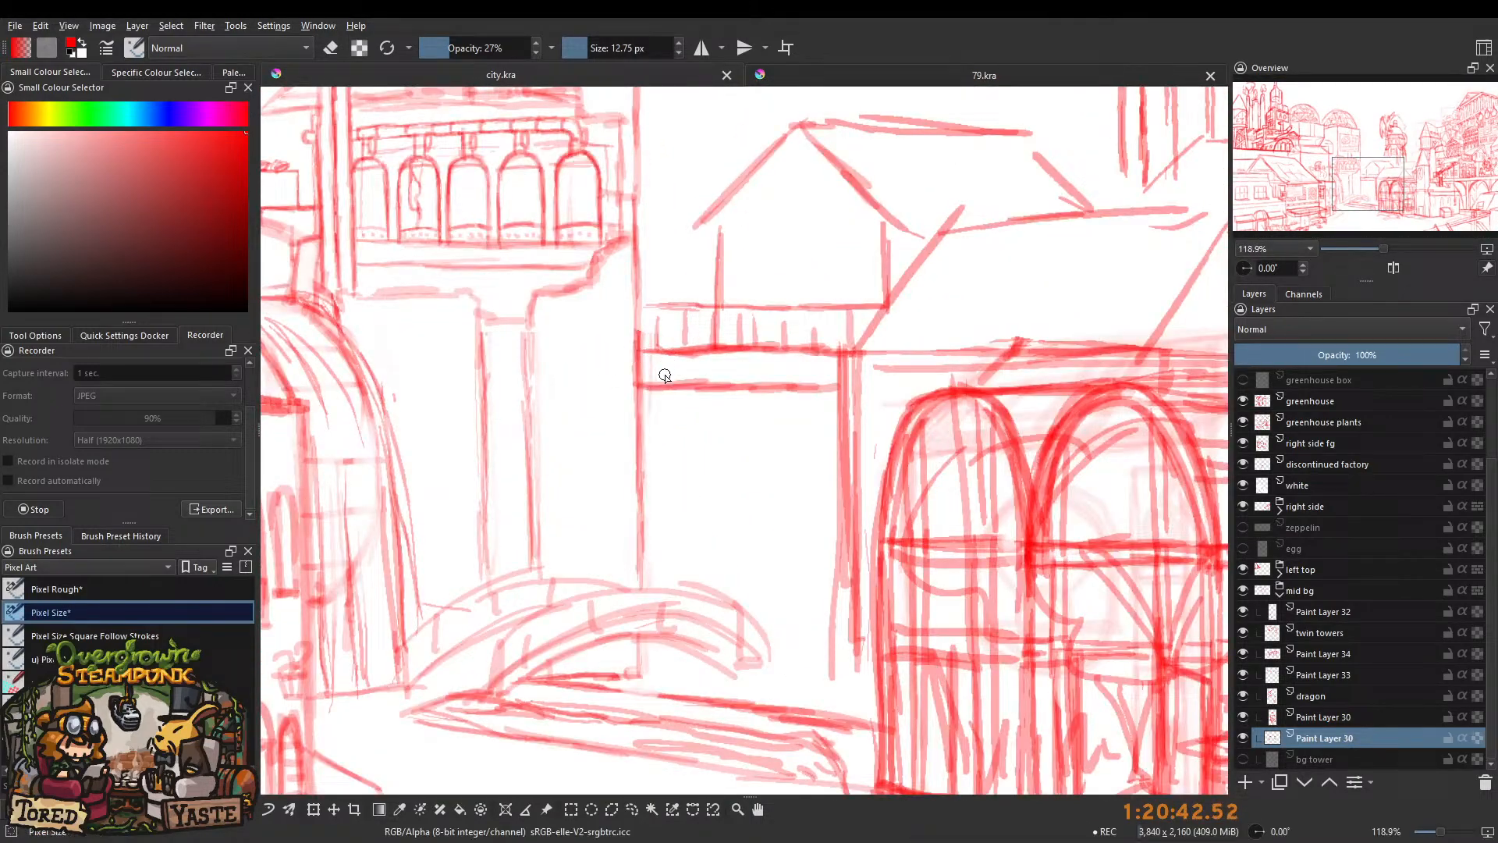
Try support strokes in the empty area beneath the platform.
drag(666, 321, 661, 448)
mouse_move(652, 426)
mouse_down()
mouse_move(646, 383)
mouse_move(677, 439)
mouse_move(672, 419)
mouse_up()
drag(714, 484, 710, 412)
drag(713, 511, 702, 408)
drag(673, 480, 682, 452)
drag(720, 517, 697, 402)
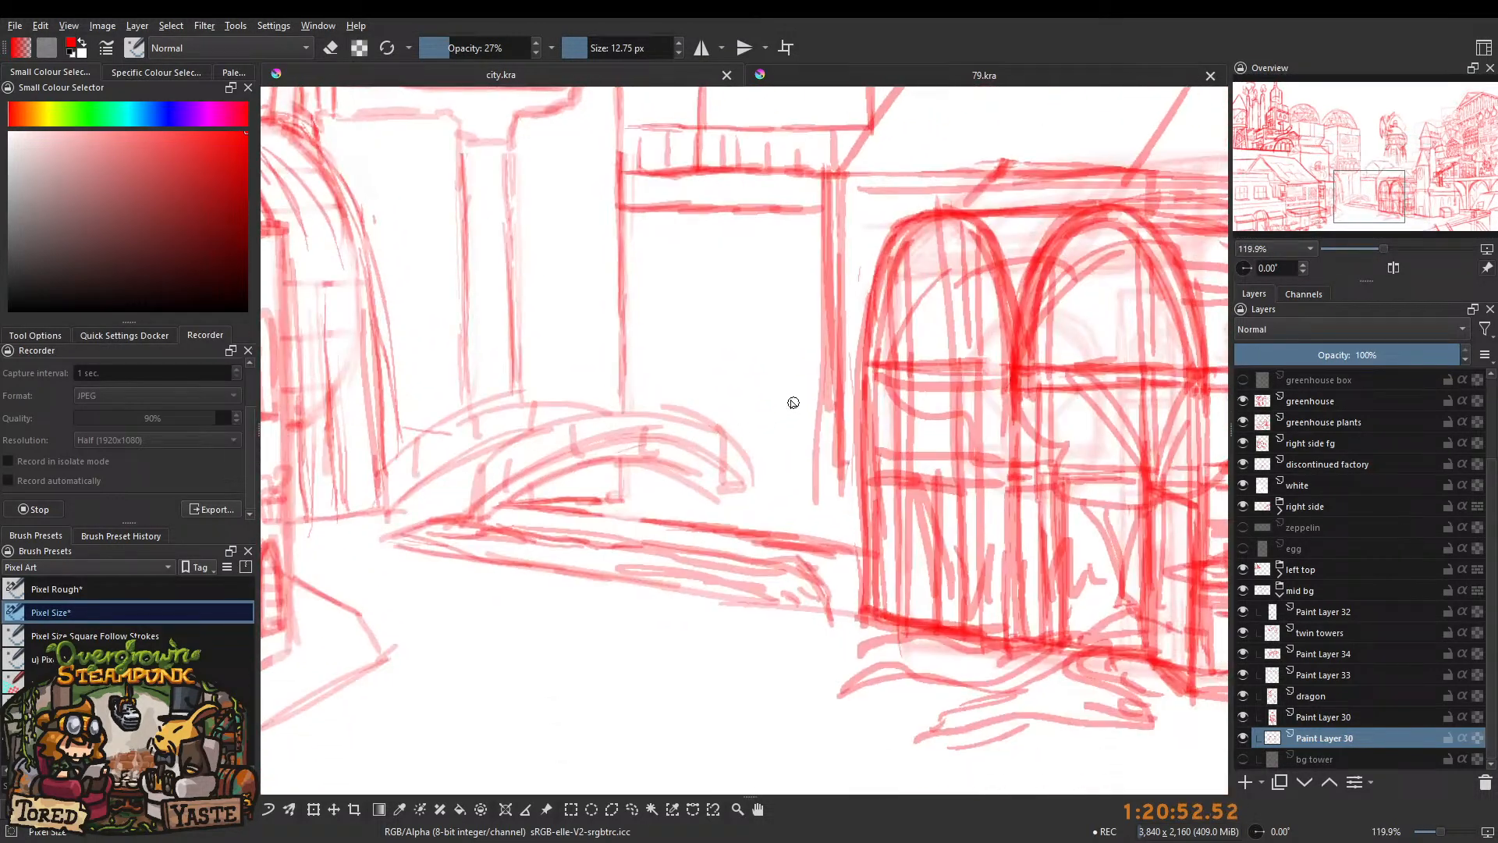
mouse_move(724, 296)
mouse_down()
mouse_move(707, 365)
mouse_move(665, 307)
mouse_move(706, 291)
mouse_move(659, 355)
mouse_move(681, 351)
mouse_move(635, 345)
mouse_move(679, 486)
mouse_up()
key(ctrl+z)
key(ctrl+z)
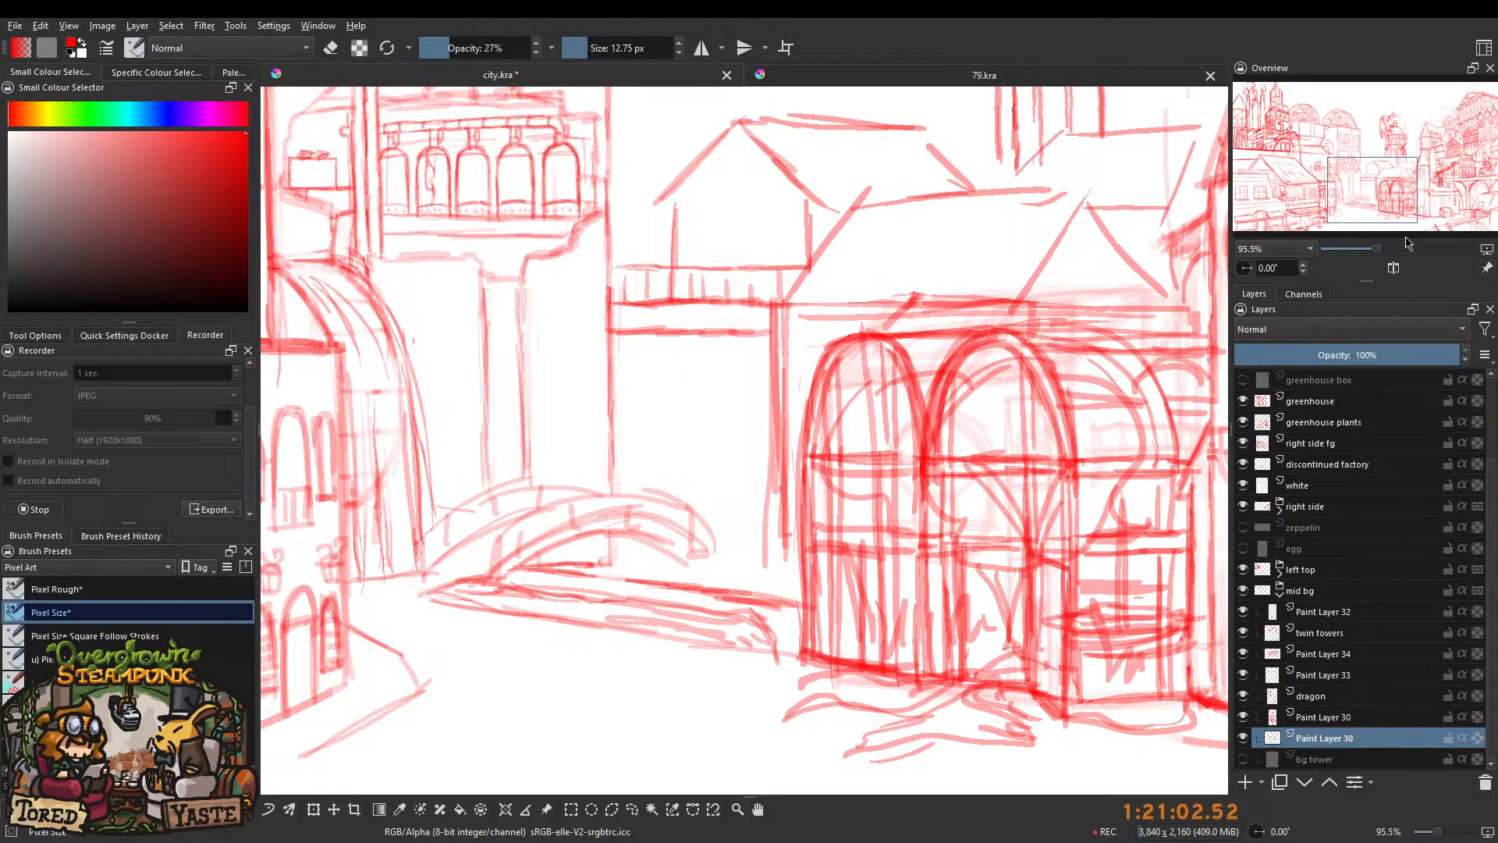
Draw a vertical support pillar beneath the platform with diagonal braces on both sides.
mouse_move(621, 337)
mouse_down()
mouse_move(660, 383)
mouse_move(660, 494)
mouse_up()
drag(659, 388, 661, 500)
mouse_move(690, 374)
mouse_down()
mouse_move(697, 507)
mouse_move(692, 376)
mouse_move(736, 338)
mouse_up()
drag(636, 337, 677, 365)
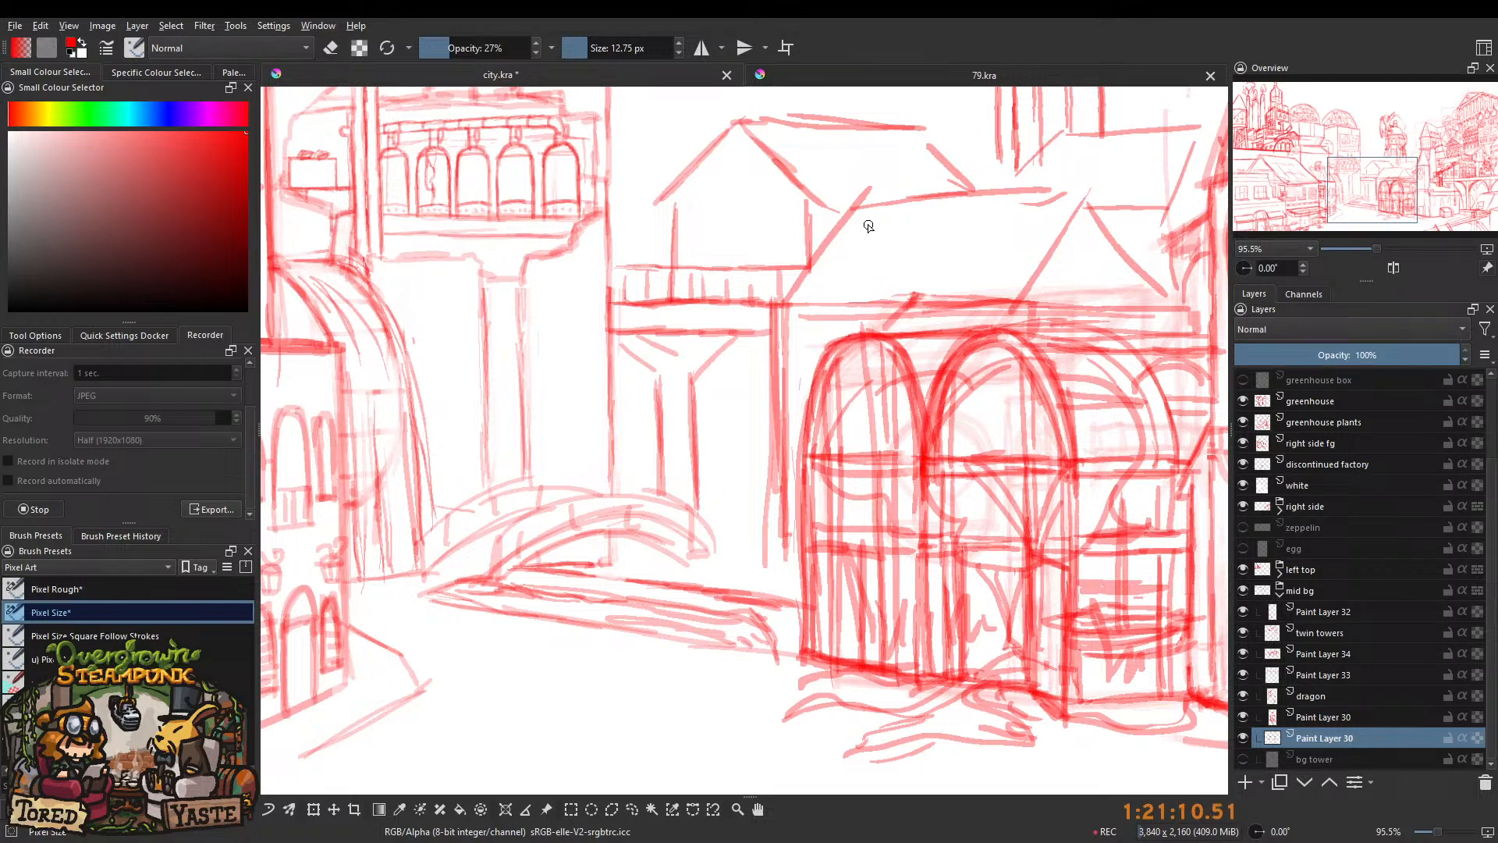
drag(638, 335, 667, 365)
drag(659, 341, 664, 417)
mouse_move(690, 334)
mouse_down()
mouse_move(671, 414)
mouse_move(655, 274)
mouse_move(680, 273)
mouse_move(641, 364)
mouse_move(723, 451)
mouse_move(681, 342)
mouse_move(675, 359)
mouse_move(725, 437)
mouse_up()
Reinforce the platform's diagonal braces and pillar edges, then save the document.
scroll(667, 329, down, 3)
scroll(657, 327, up, 5)
drag(726, 435, 656, 345)
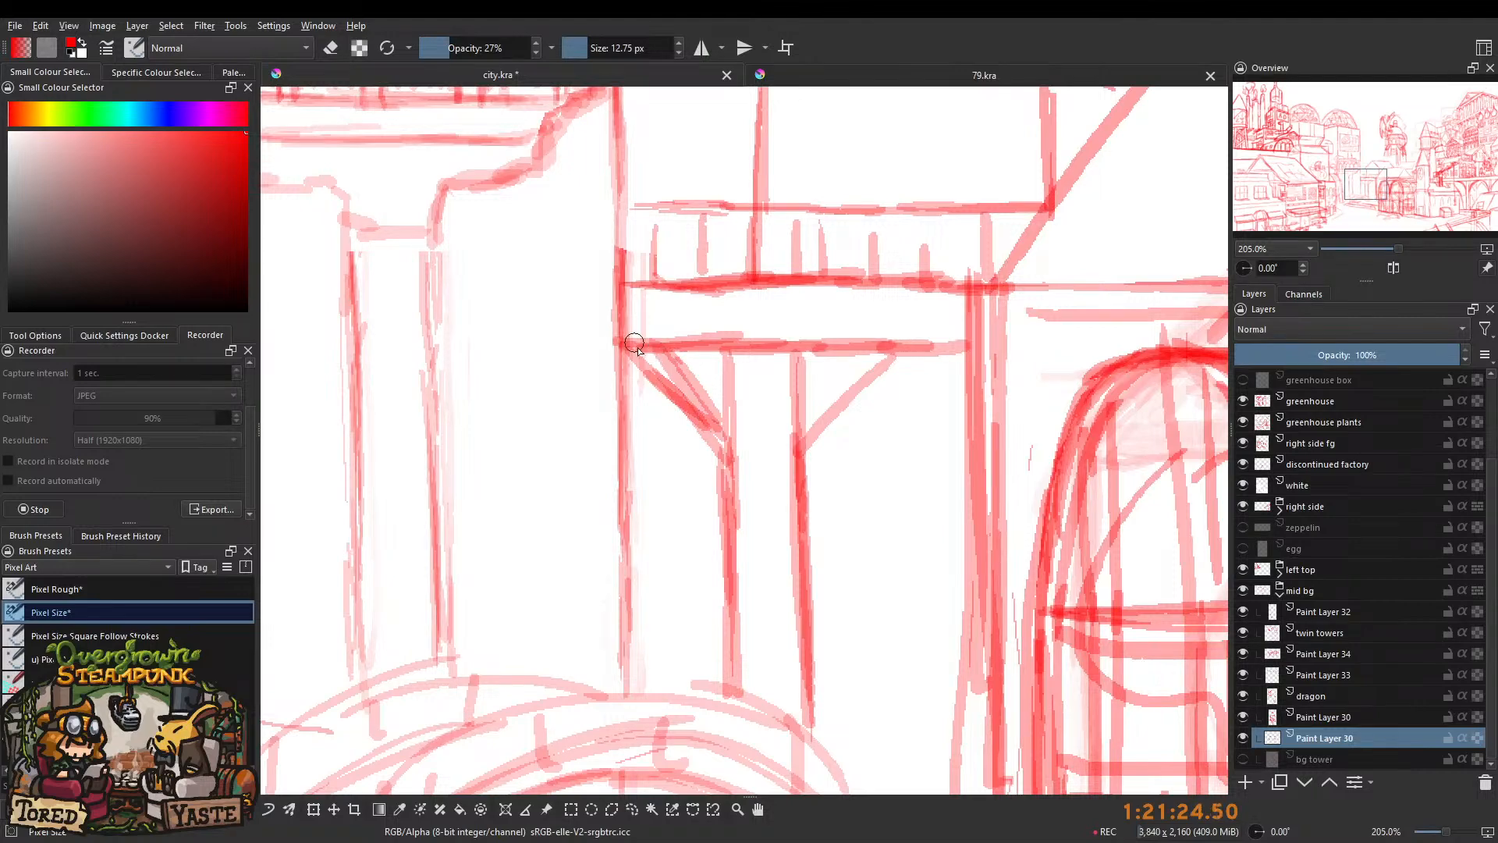
mouse_move(775, 384)
mouse_down()
mouse_move(701, 387)
mouse_move(778, 358)
mouse_up()
drag(738, 415, 779, 358)
mouse_move(759, 297)
mouse_down()
mouse_move(721, 375)
mouse_move(752, 367)
mouse_move(712, 354)
mouse_up()
key(ctrl+s)
Try a short horizontal ground line between the bridge's far end and the greenhouse.
mouse_move(737, 410)
mouse_down()
mouse_move(692, 412)
mouse_move(758, 406)
mouse_up()
drag(843, 360, 796, 382)
drag(728, 332, 732, 394)
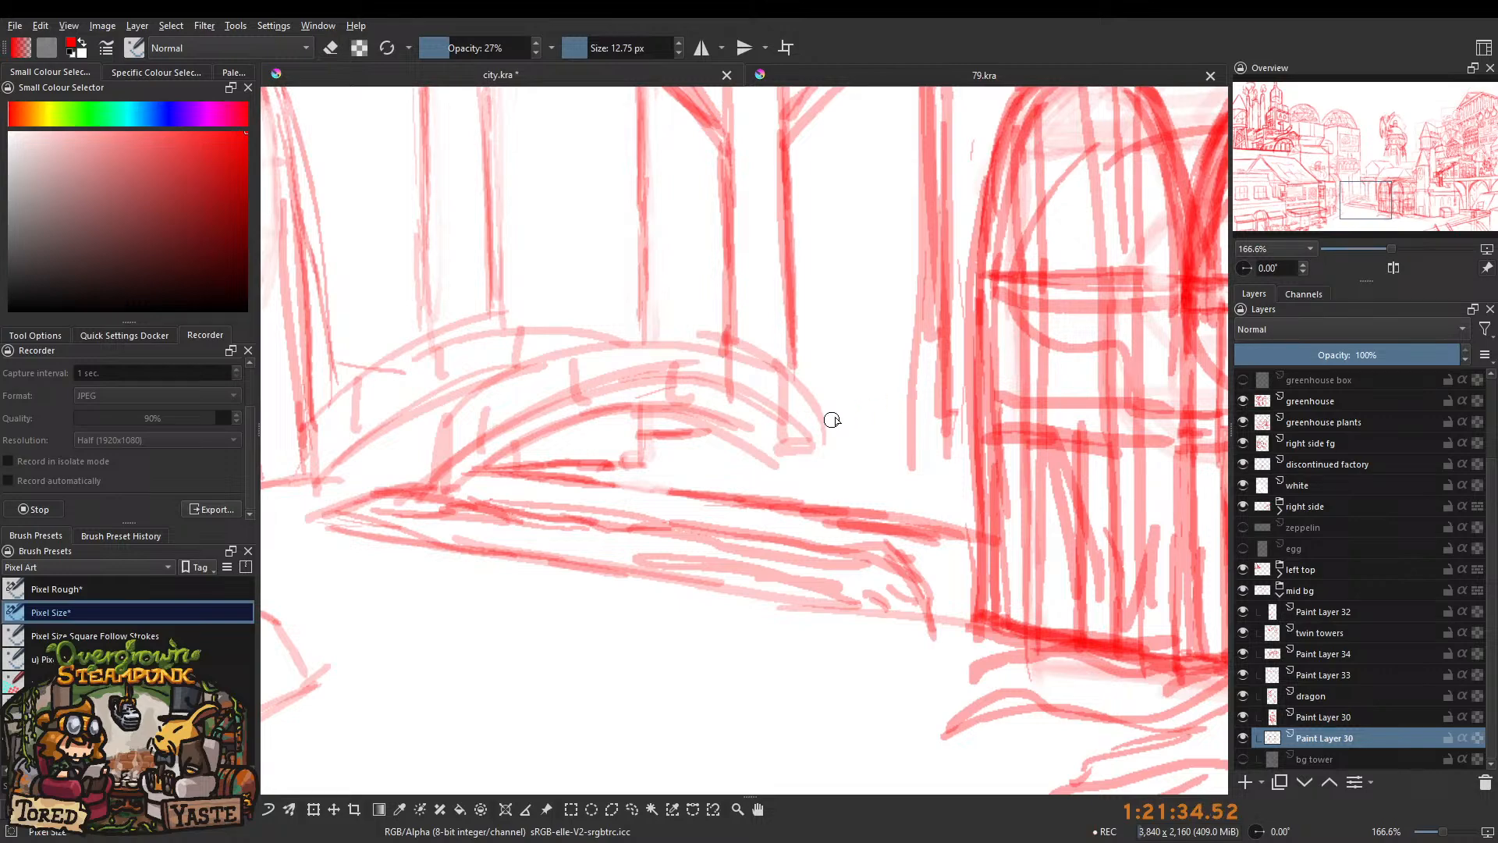
drag(830, 421, 904, 416)
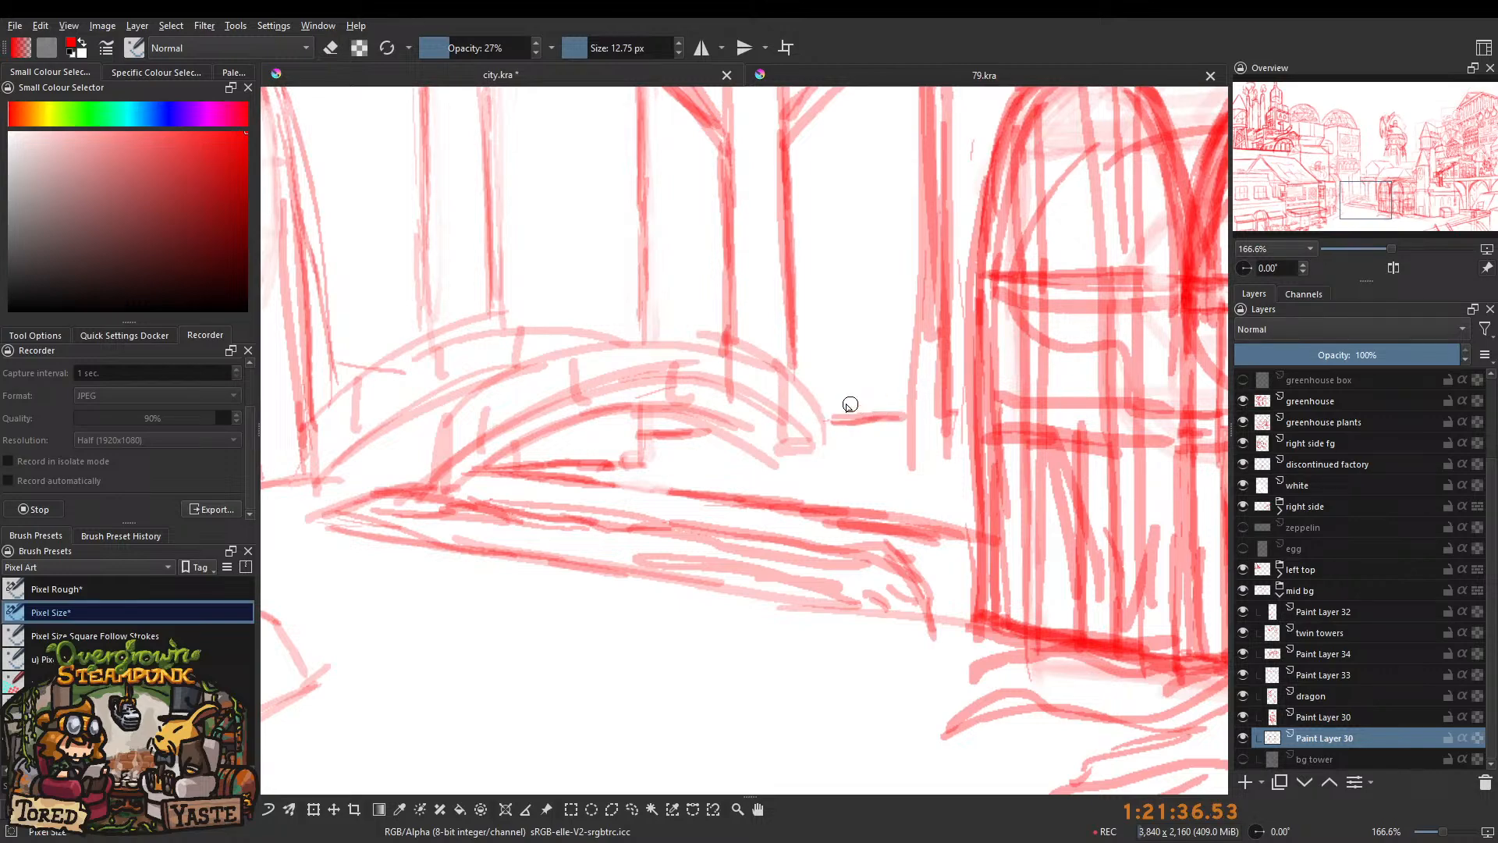
mouse_move(793, 325)
mouse_down()
mouse_move(775, 334)
mouse_move(741, 443)
mouse_move(812, 251)
mouse_up()
key(ctrl+z)
key(ctrl+z)
key(ctrl+z)
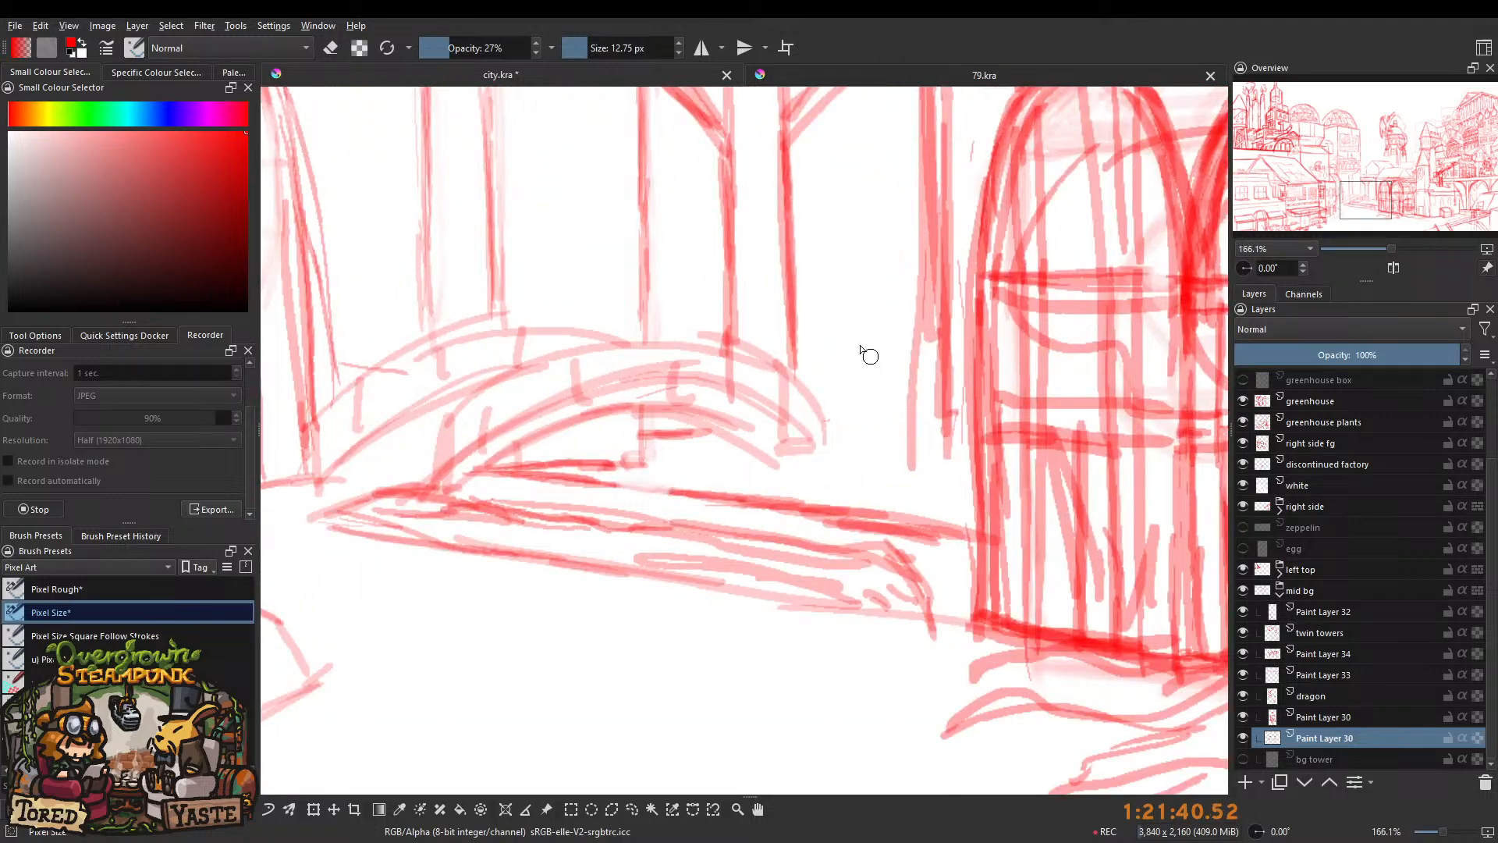
Draw a short ground line from the bridge's far end toward the greenhouse and soften it with the eraser.
drag(793, 420, 906, 416)
mouse_move(826, 294)
mouse_down()
mouse_move(815, 375)
mouse_move(783, 324)
mouse_move(803, 277)
mouse_move(786, 261)
mouse_move(788, 296)
mouse_move(784, 202)
mouse_move(783, 238)
mouse_up()
drag(816, 358, 776, 303)
key(e)
drag(794, 505, 834, 492)
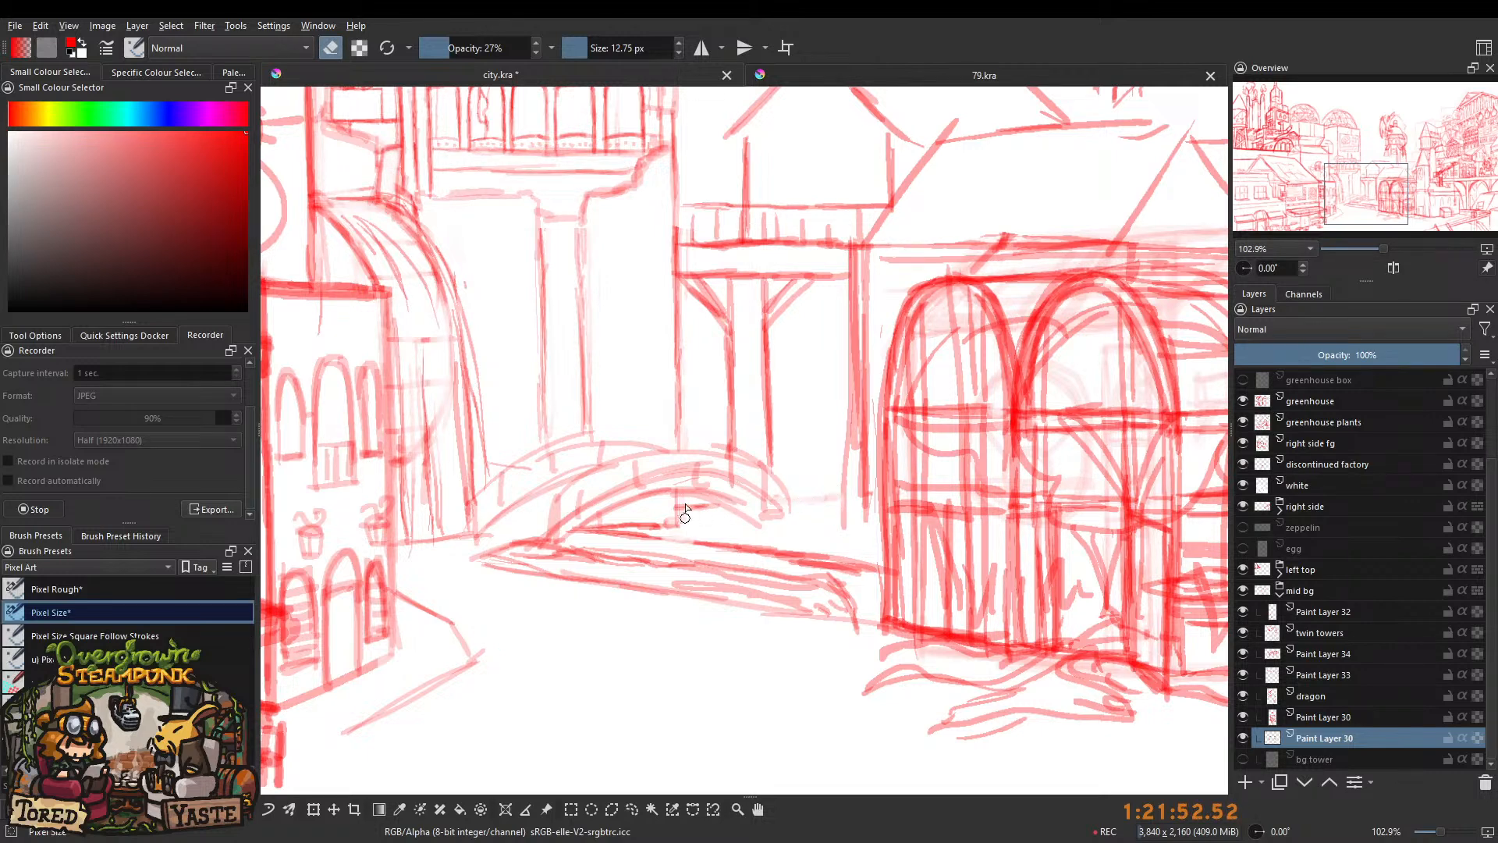
Add a horizontal line between the platform's pillar and corner post, with short masonry strokes in the spaces around the pillar.
key(e)
drag(773, 450, 849, 450)
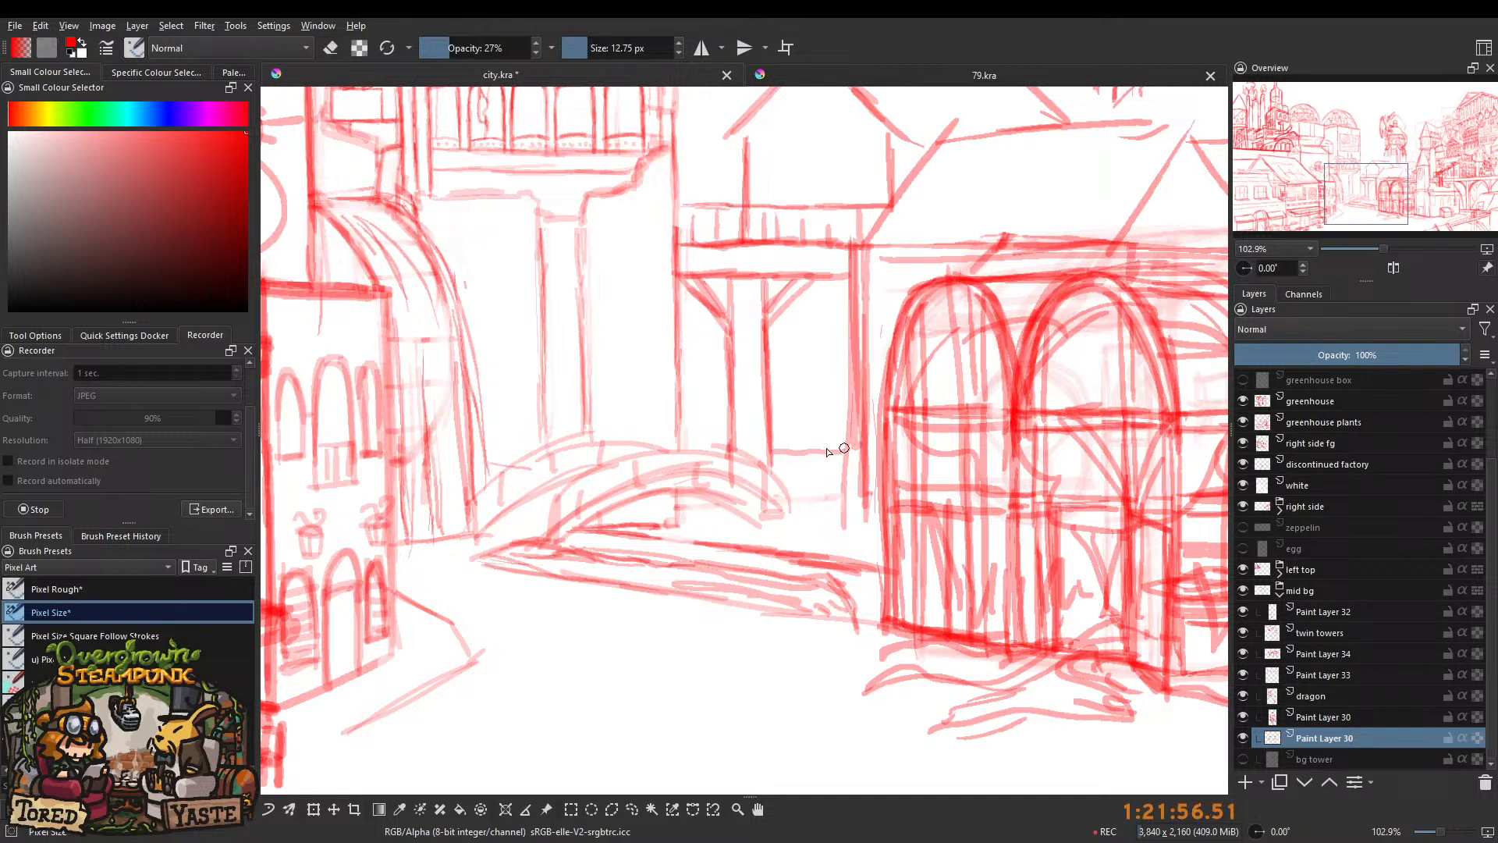
drag(723, 446, 681, 443)
key(ctrl+z)
mouse_move(707, 308)
mouse_down()
mouse_move(692, 467)
mouse_move(746, 253)
mouse_move(707, 304)
mouse_up()
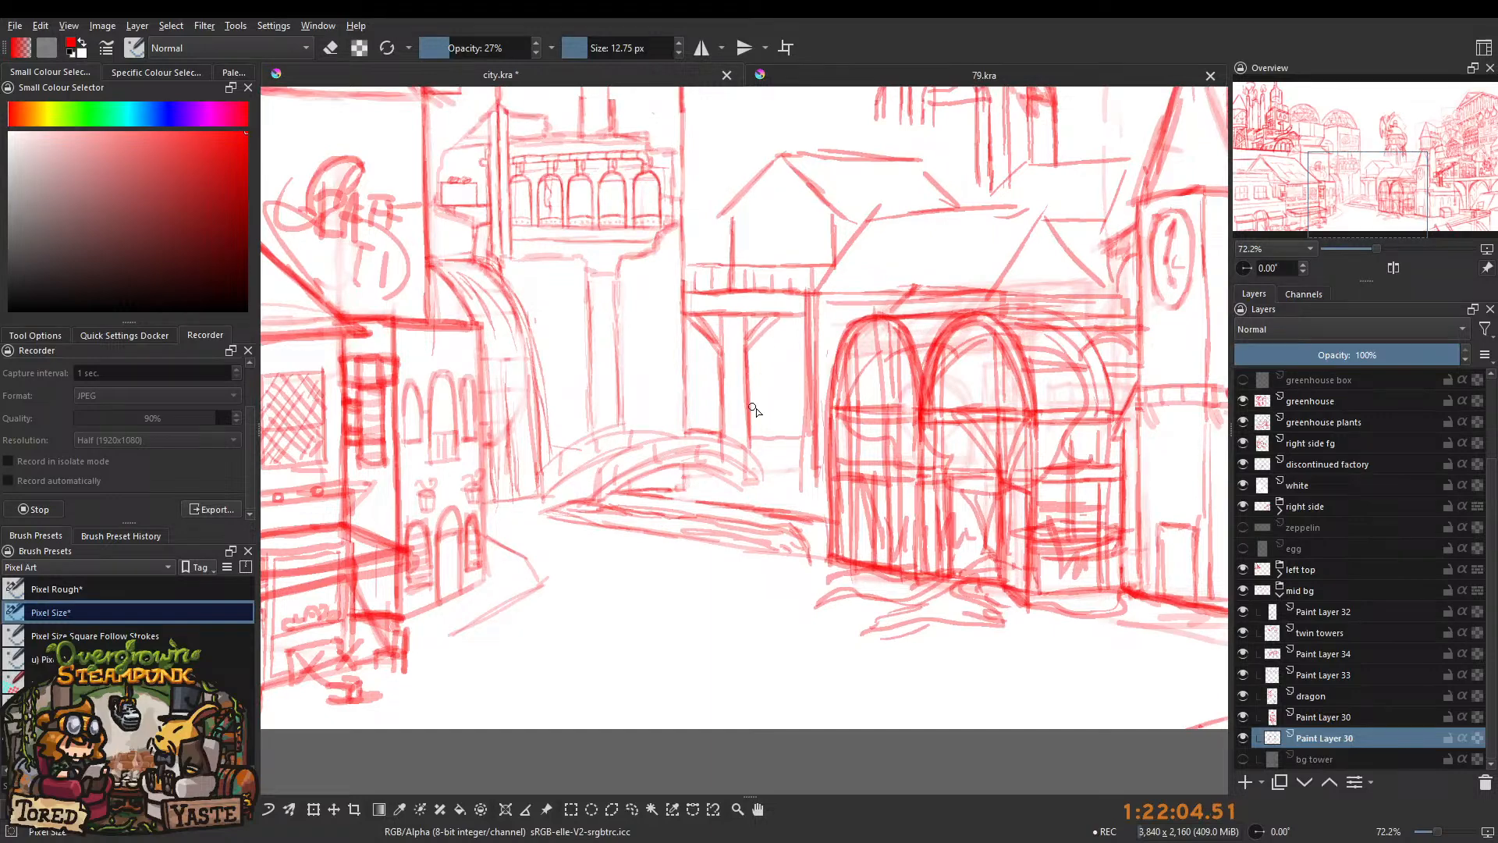
drag(749, 376, 800, 378)
mouse_move(707, 376)
mouse_down()
mouse_move(709, 432)
mouse_move(798, 399)
mouse_up()
scroll(759, 363, down, 5)
scroll(762, 335, down, 1)
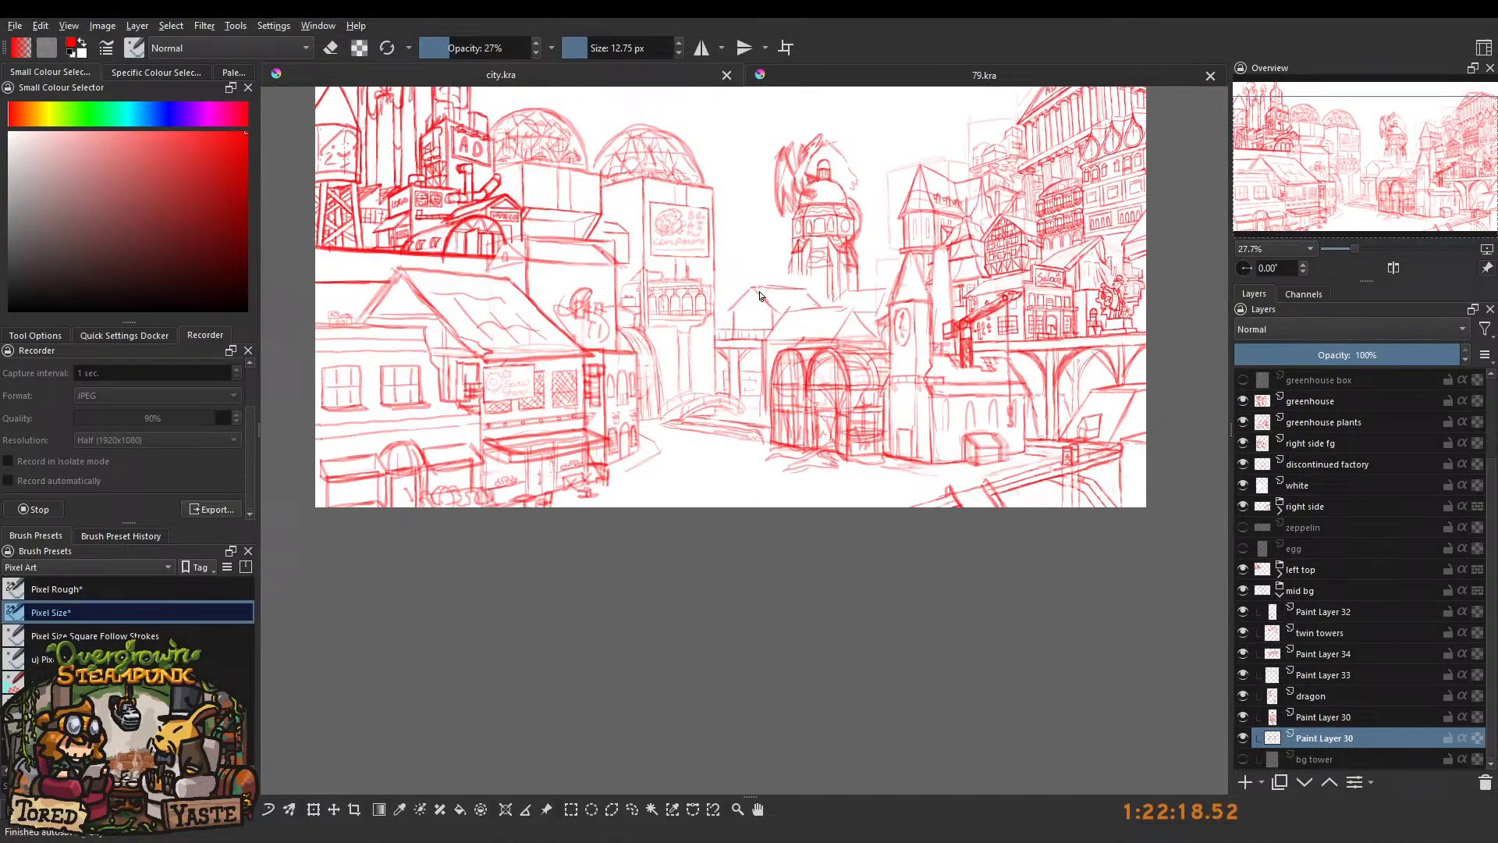
Sketch a second, taller peaked roof between the gabled house and the billboard building.
scroll(748, 320, up, 6)
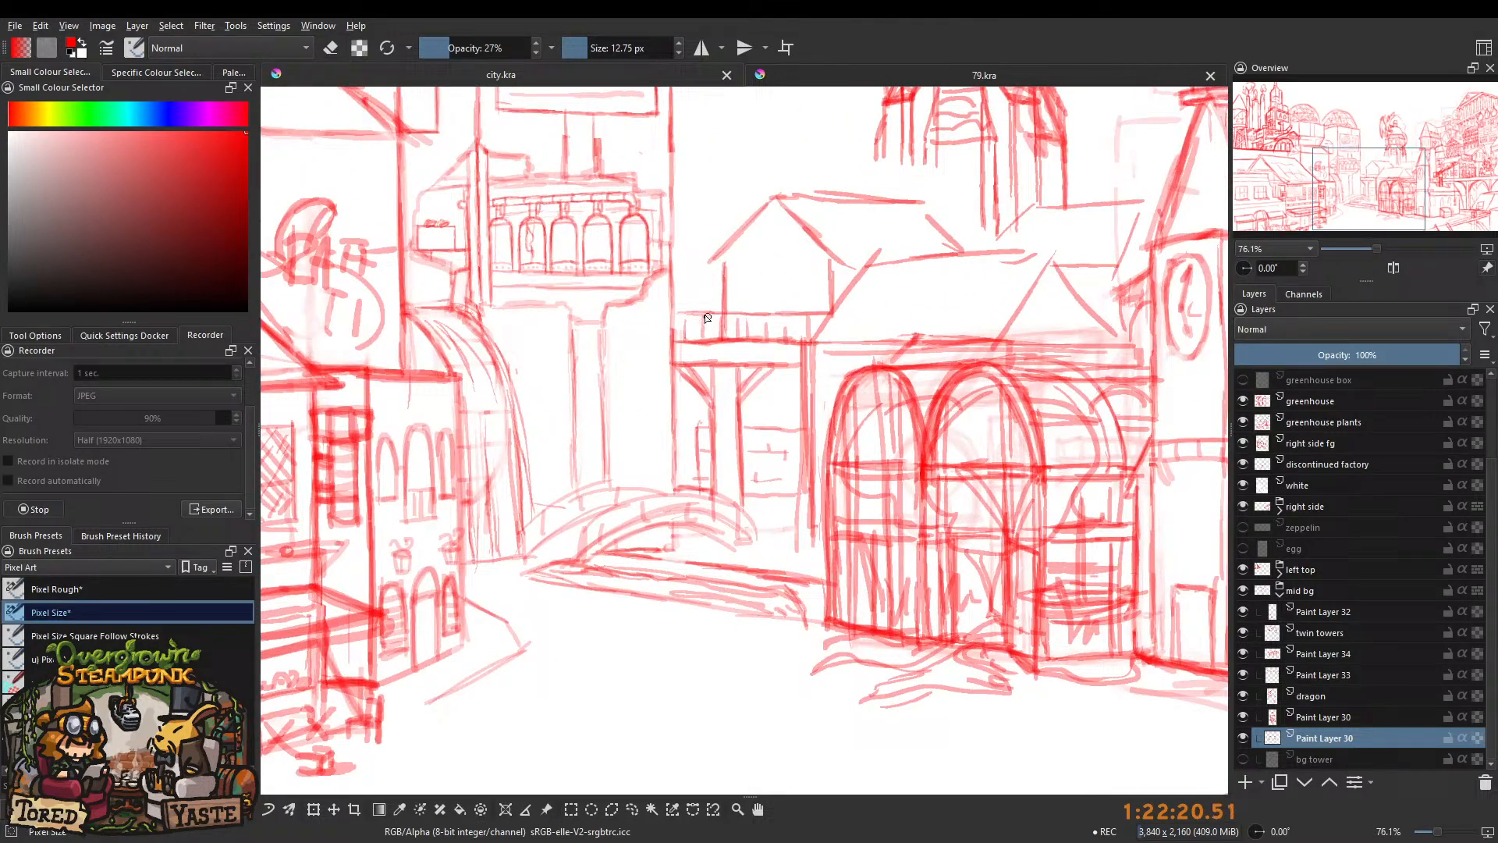
scroll(694, 312, up, 3)
mouse_move(671, 371)
mouse_down()
mouse_move(700, 330)
mouse_move(761, 389)
mouse_up()
drag(660, 385, 704, 325)
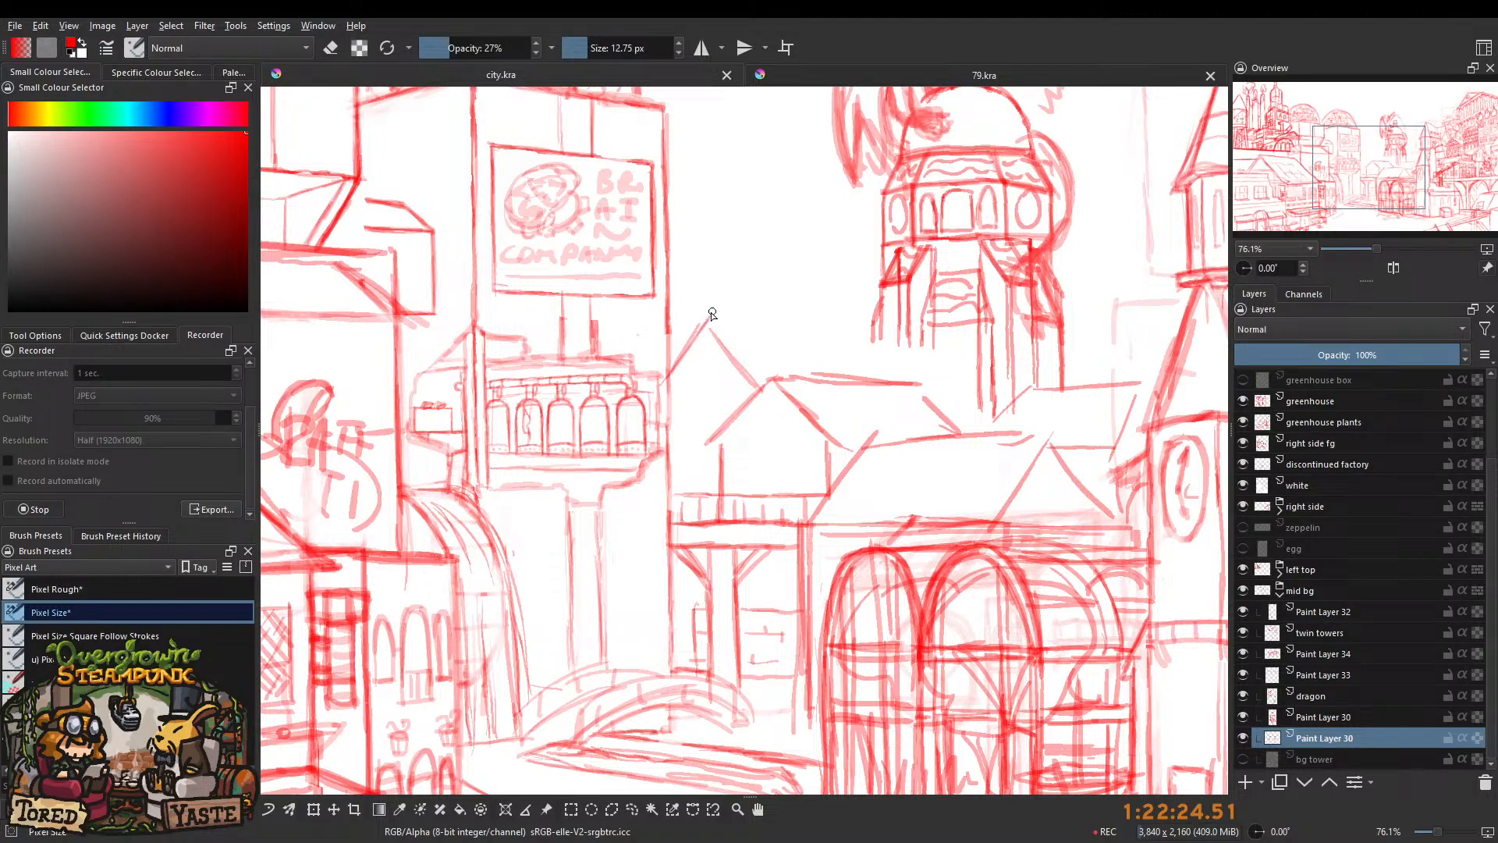
scroll(686, 429, down, 2)
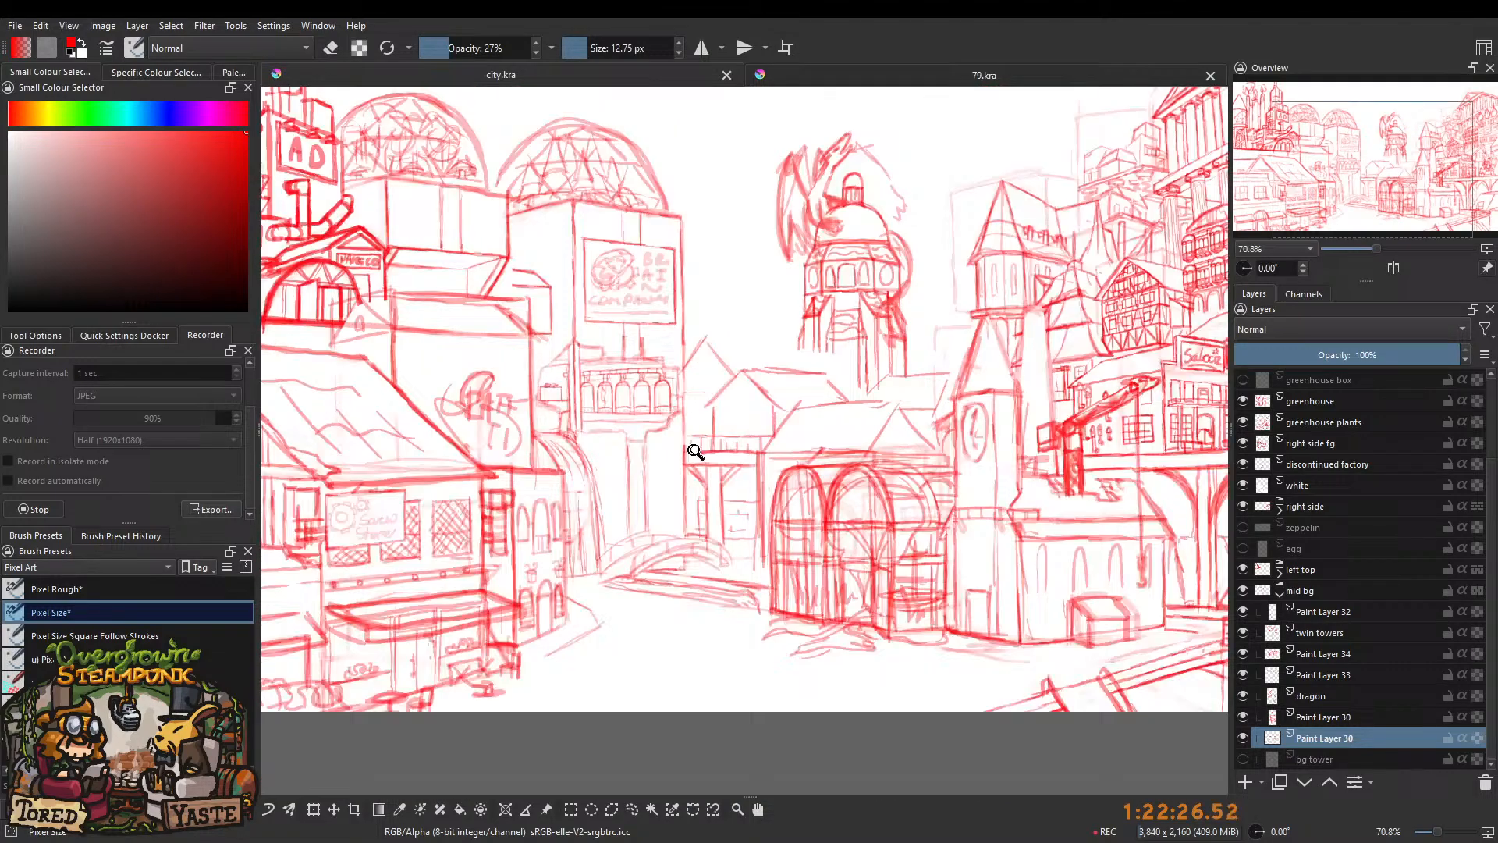
Clean up stray lines around the new roof peak with the eraser.
scroll(707, 347, down, 5)
key(e)
scroll(784, 292, up, 4)
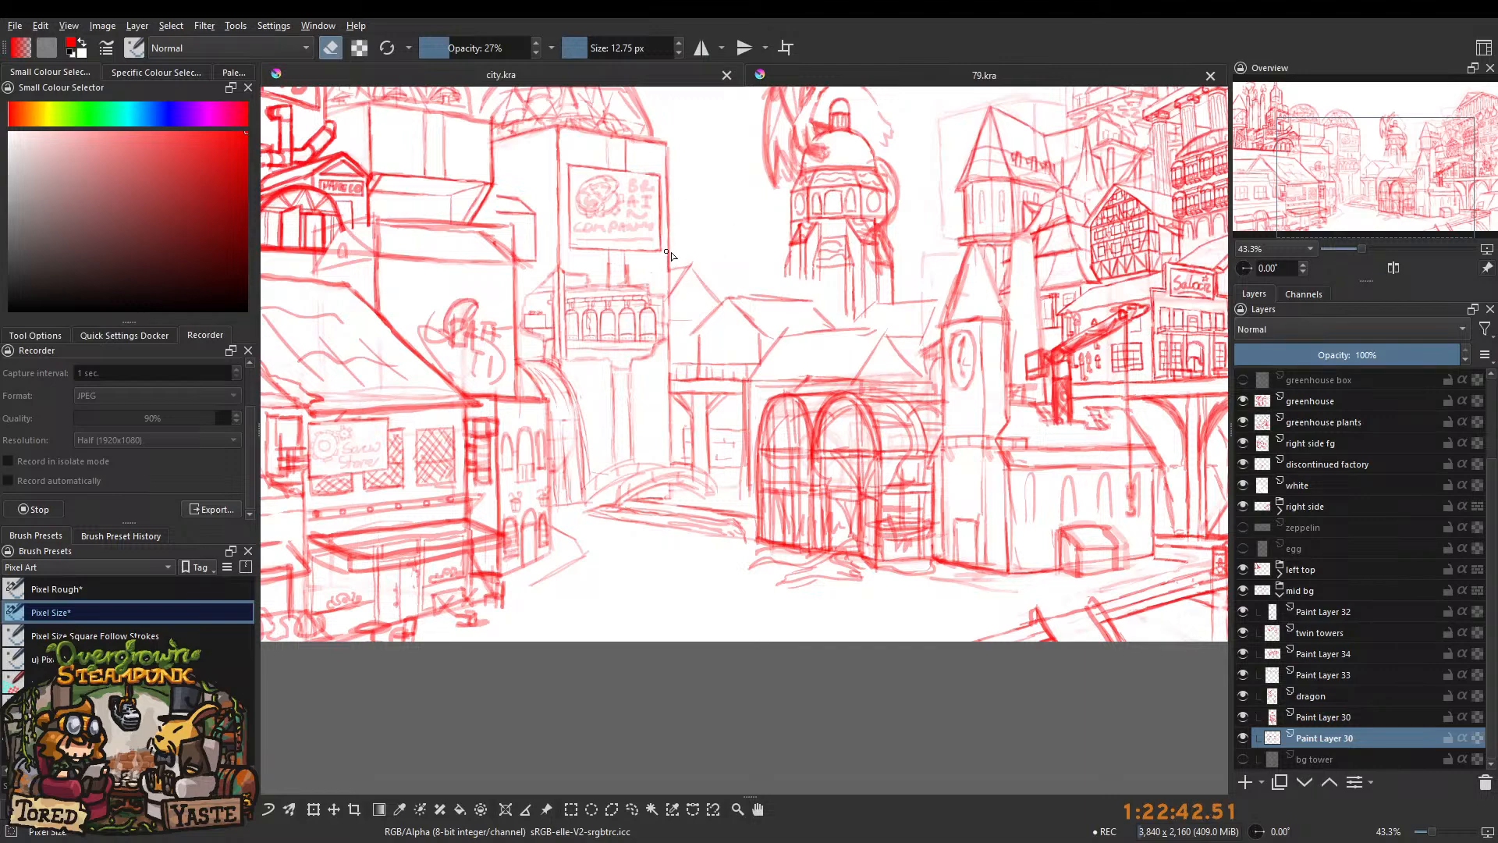
drag(681, 261, 712, 211)
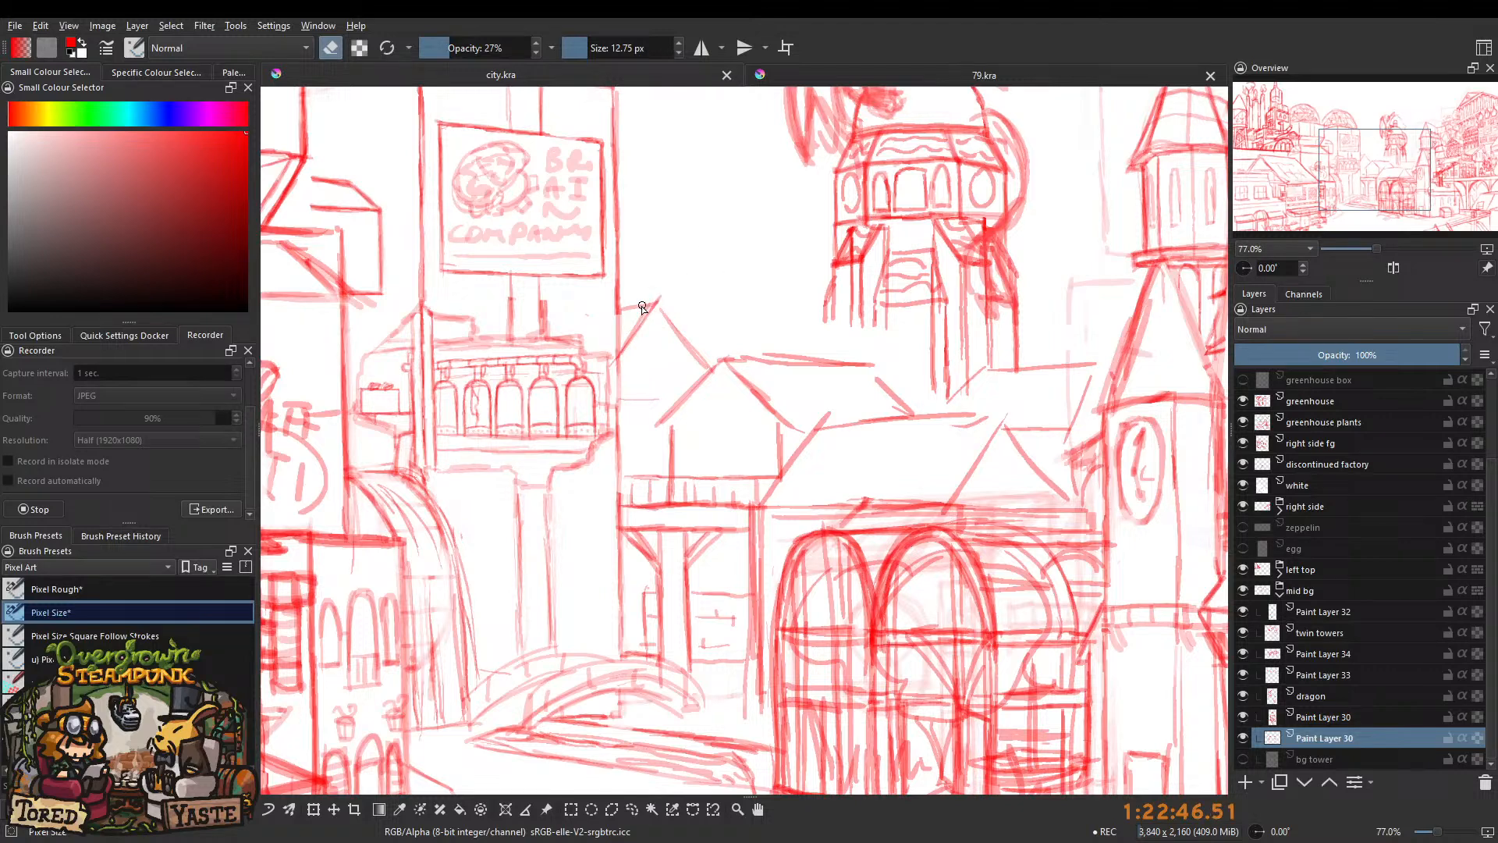
drag(649, 293, 624, 316)
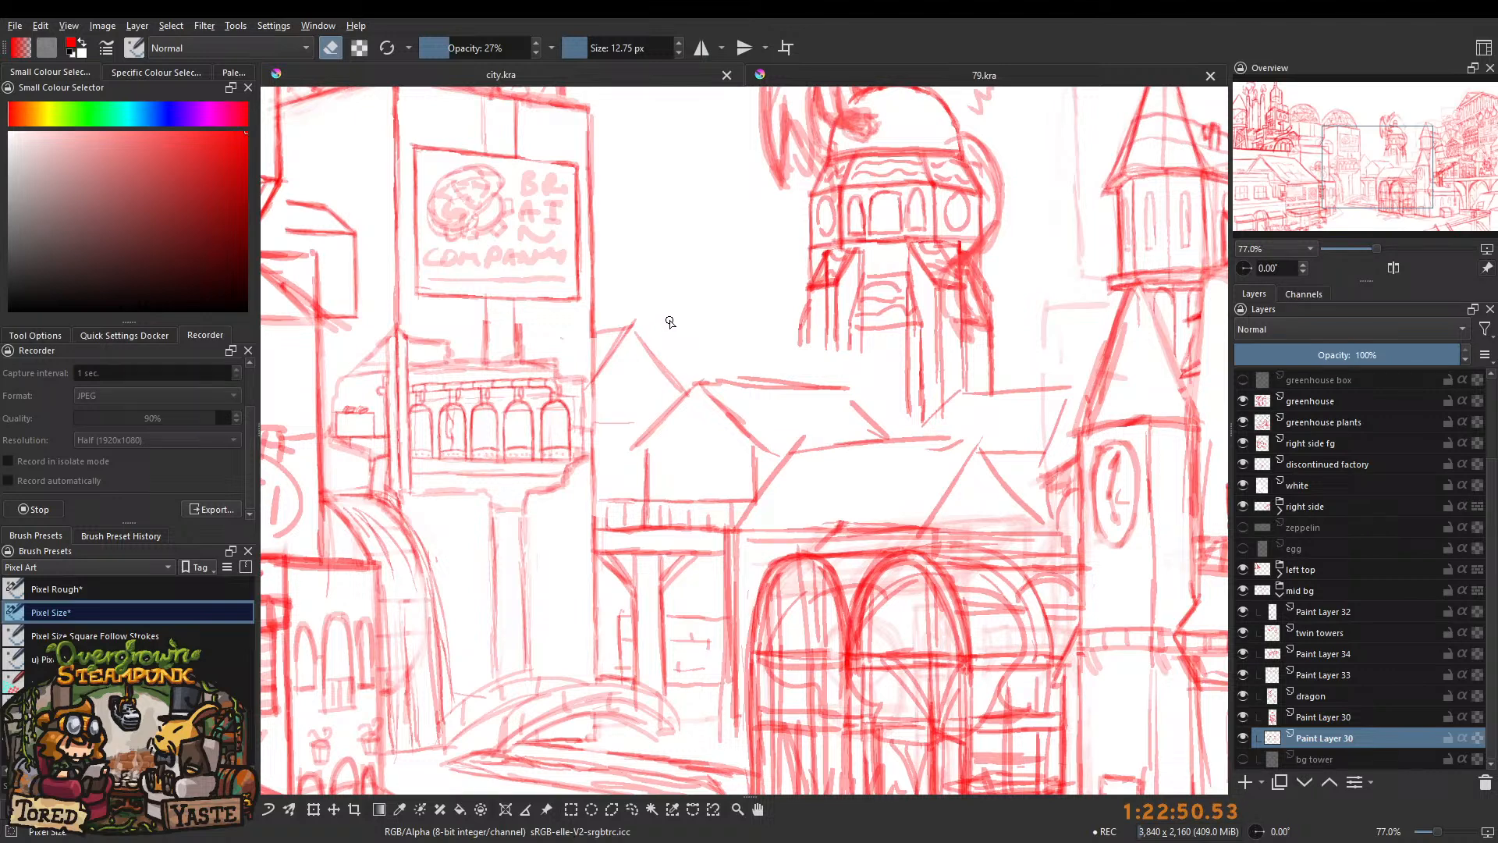
mouse_move(663, 311)
mouse_down()
mouse_move(680, 353)
mouse_move(671, 338)
mouse_up()
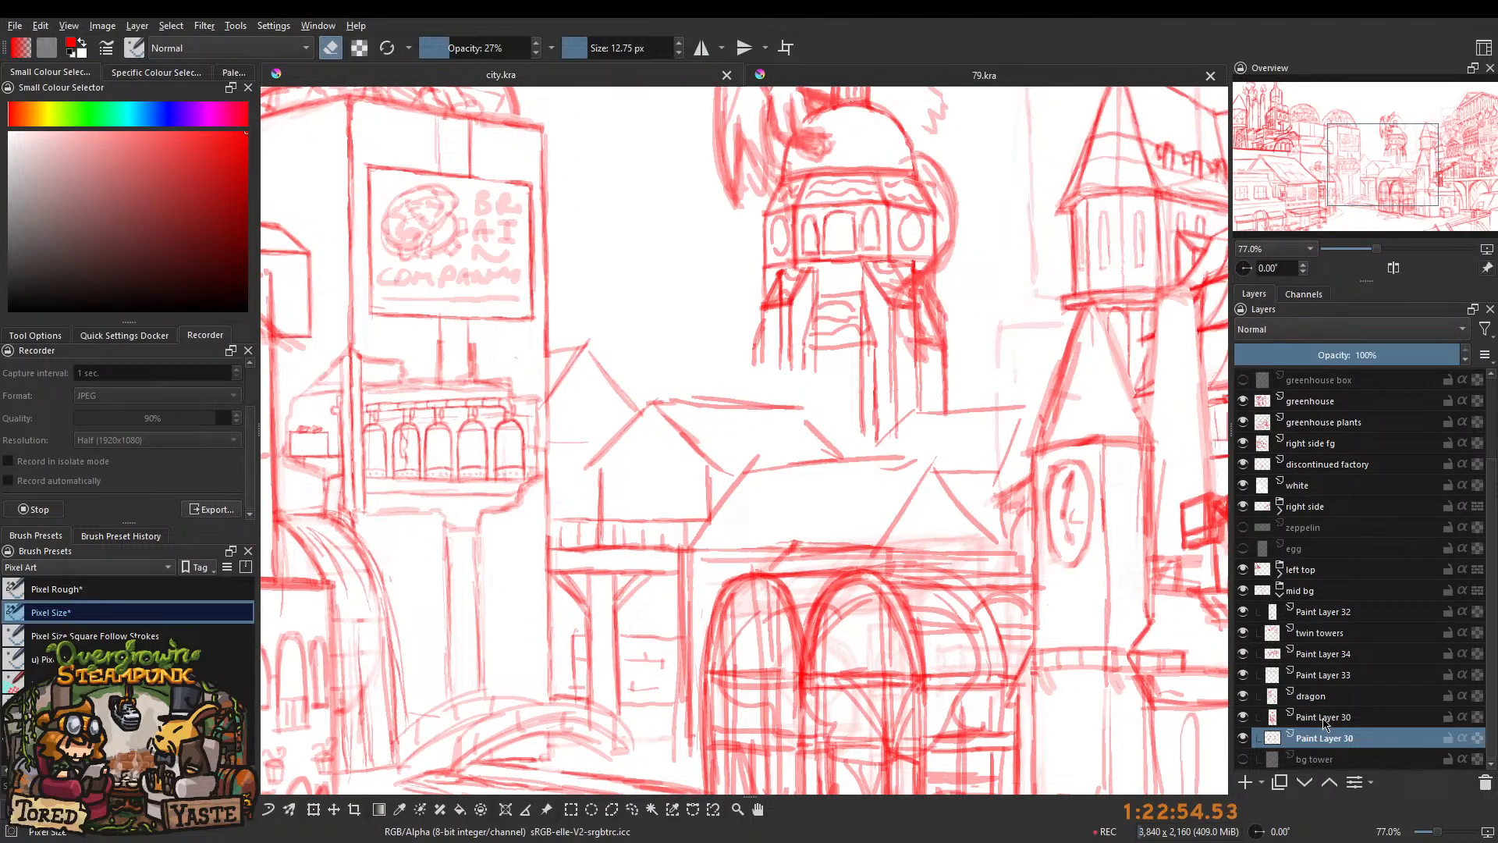
Extend the domed tower's legs down to the rooftops on the upper Paint Layer 30.
click(1243, 737)
click(1243, 737)
click(1355, 716)
scroll(729, 255, up, 3)
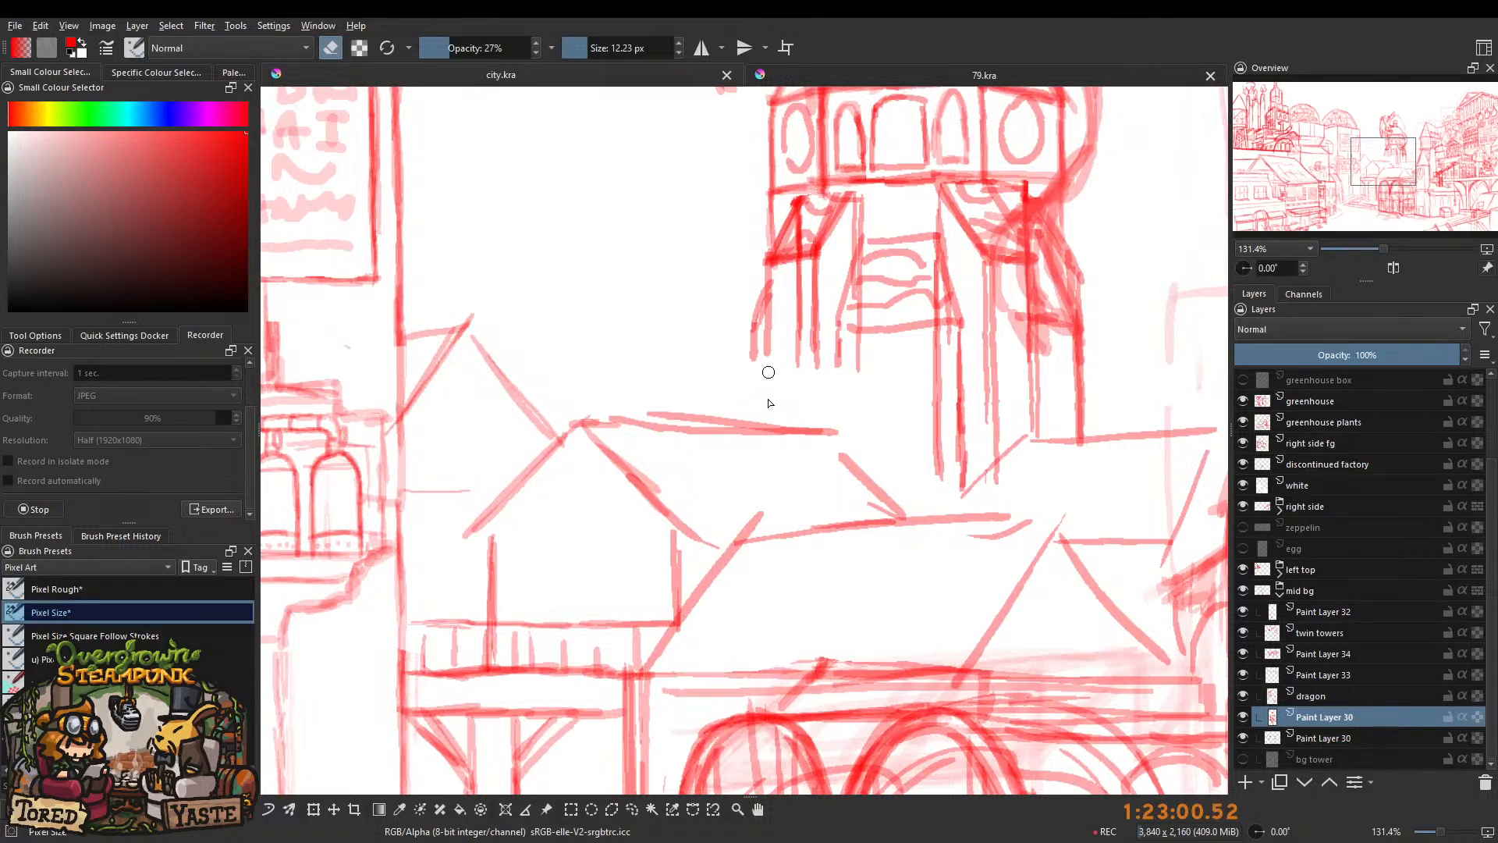
click(331, 48)
drag(762, 337, 762, 425)
drag(749, 348, 754, 419)
drag(819, 355, 814, 425)
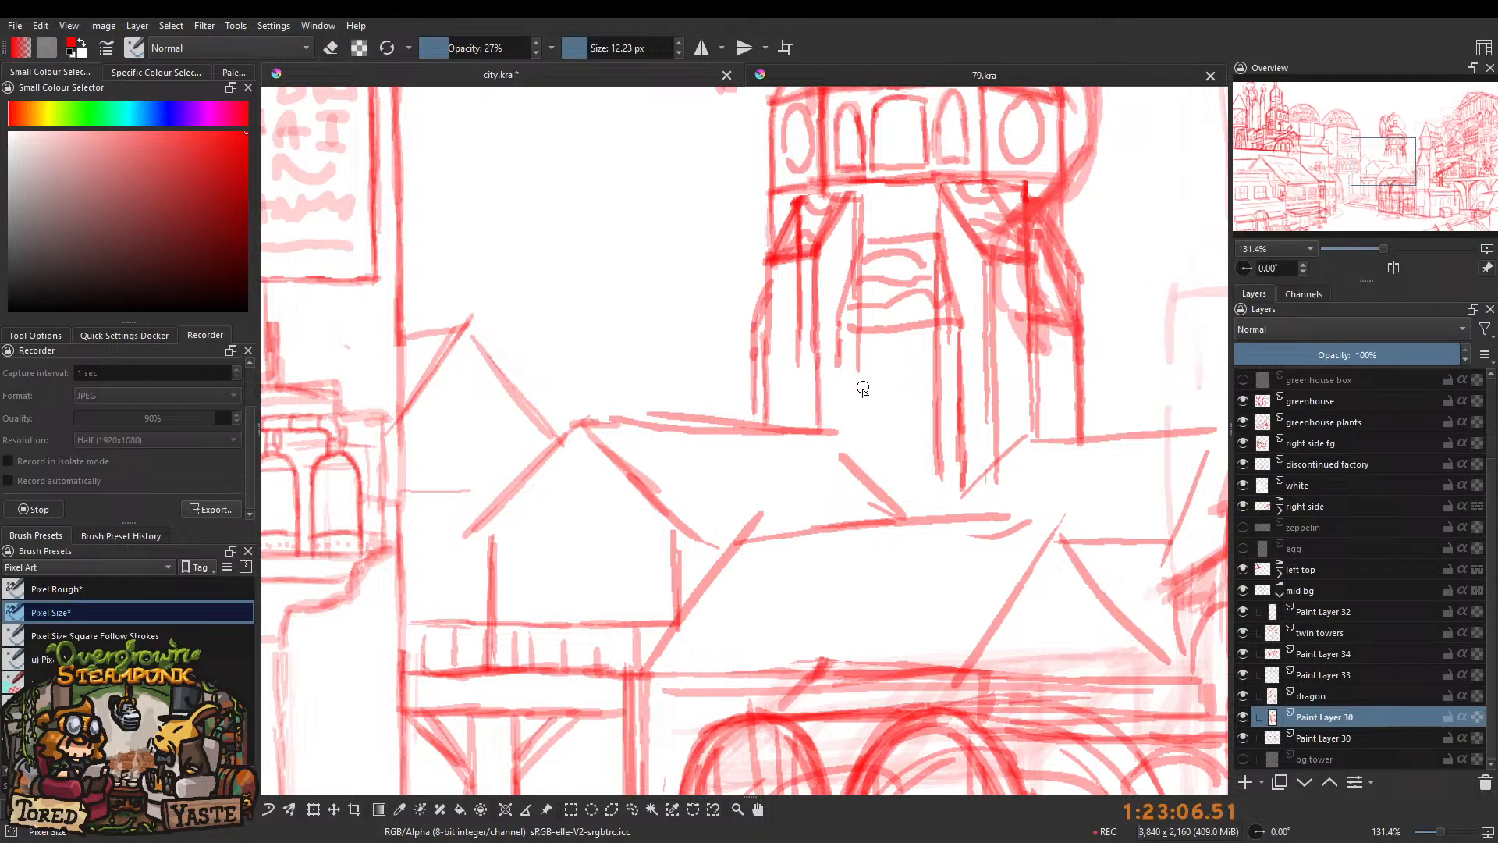
mouse_move(884, 341)
mouse_down()
mouse_move(881, 412)
mouse_move(899, 331)
mouse_move(913, 409)
mouse_move(924, 343)
mouse_move(924, 367)
mouse_move(896, 414)
mouse_move(859, 427)
mouse_up()
drag(859, 427, 857, 460)
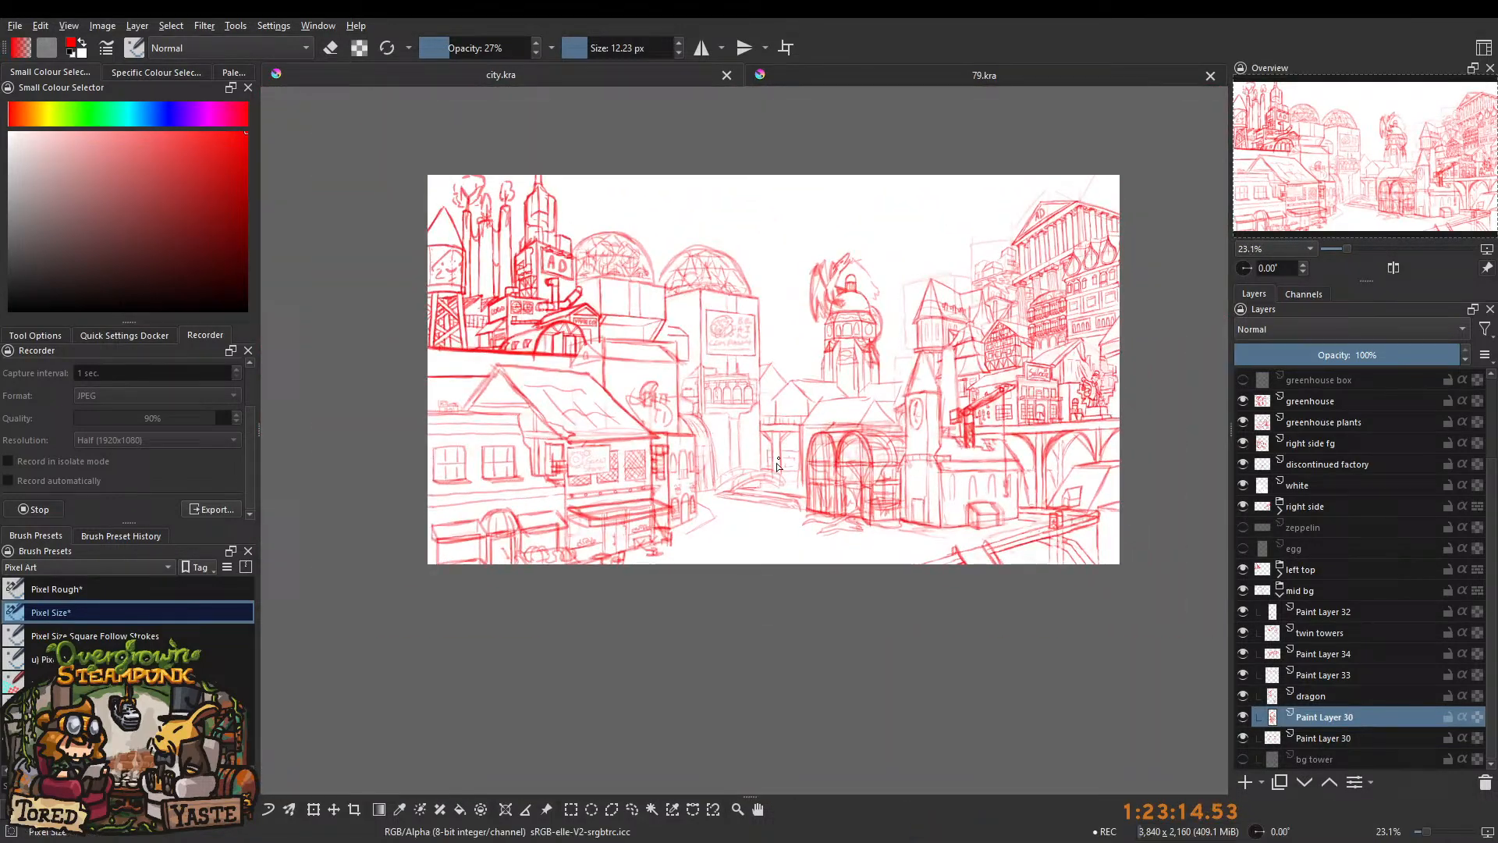
Try a curved ground line across the street in front of the bridge.
drag(682, 524, 808, 503)
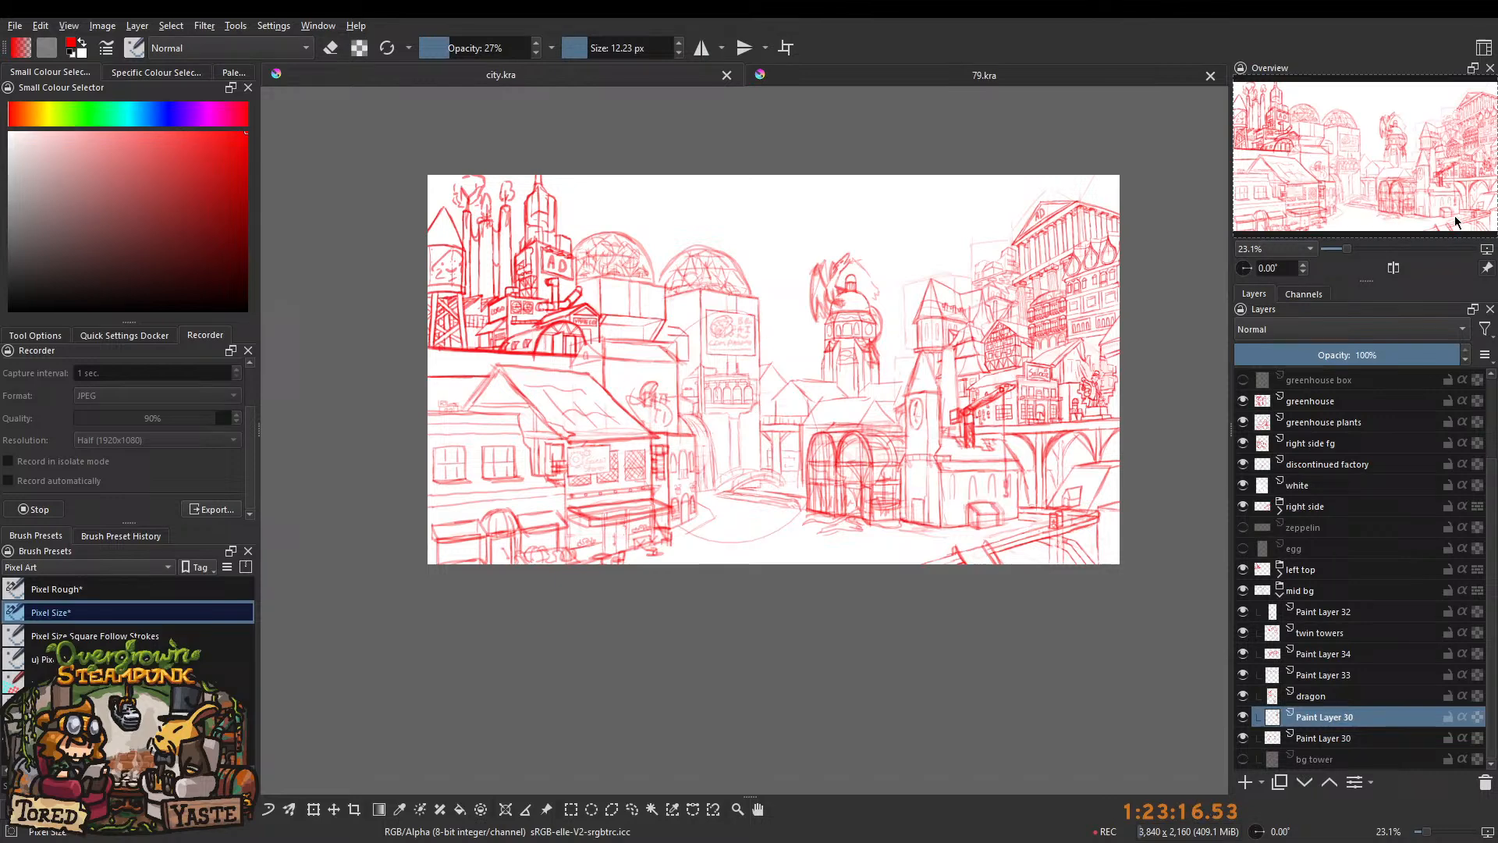
key(ctrl+z)
Examine the overall city composition and the street around the bridge, with the mid bg group collapsed.
scroll(714, 365, up, 3)
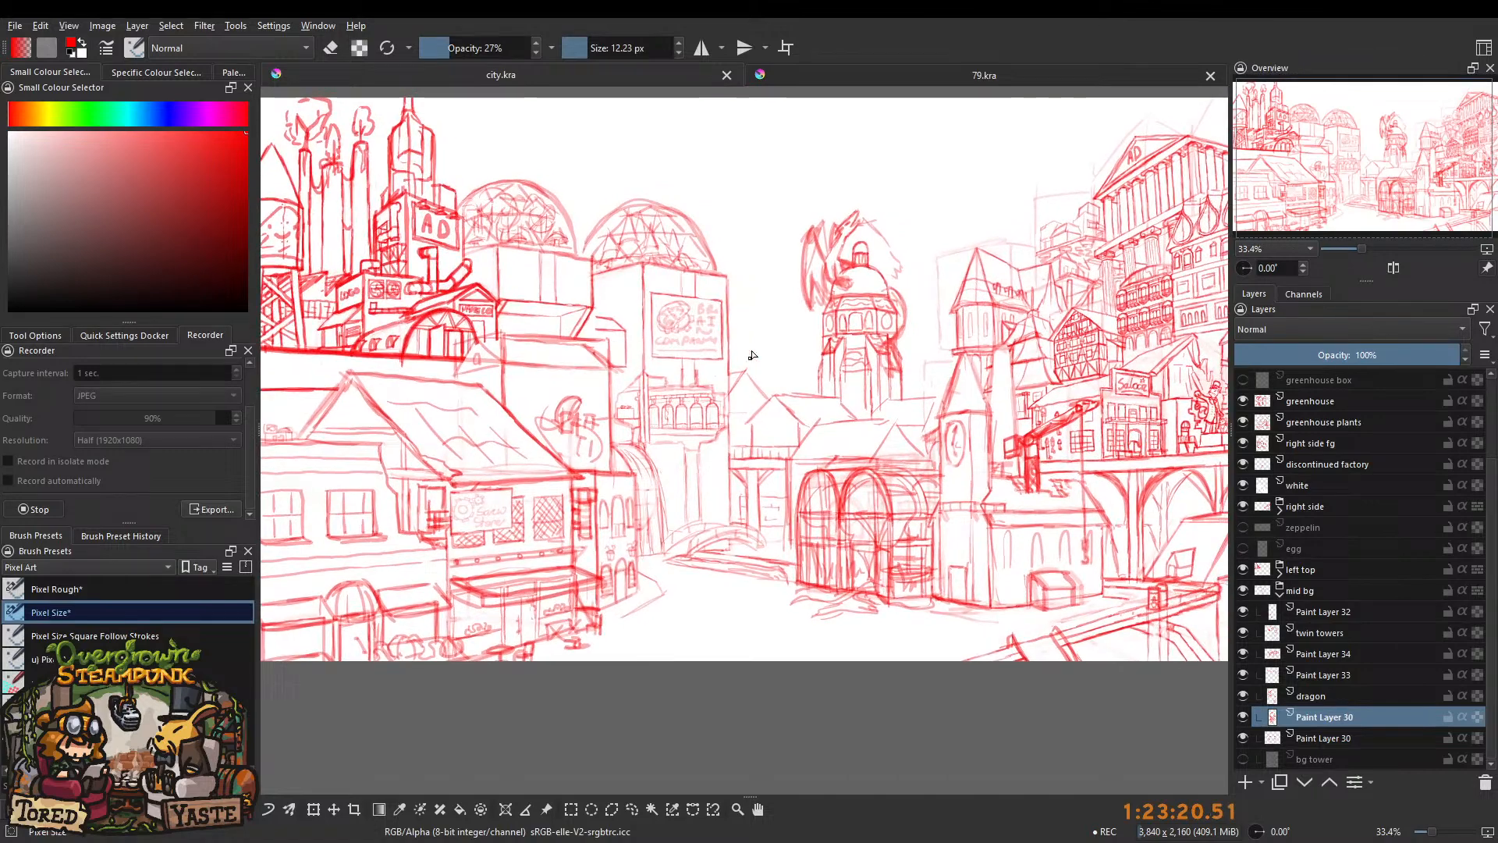
scroll(728, 352, down, 1)
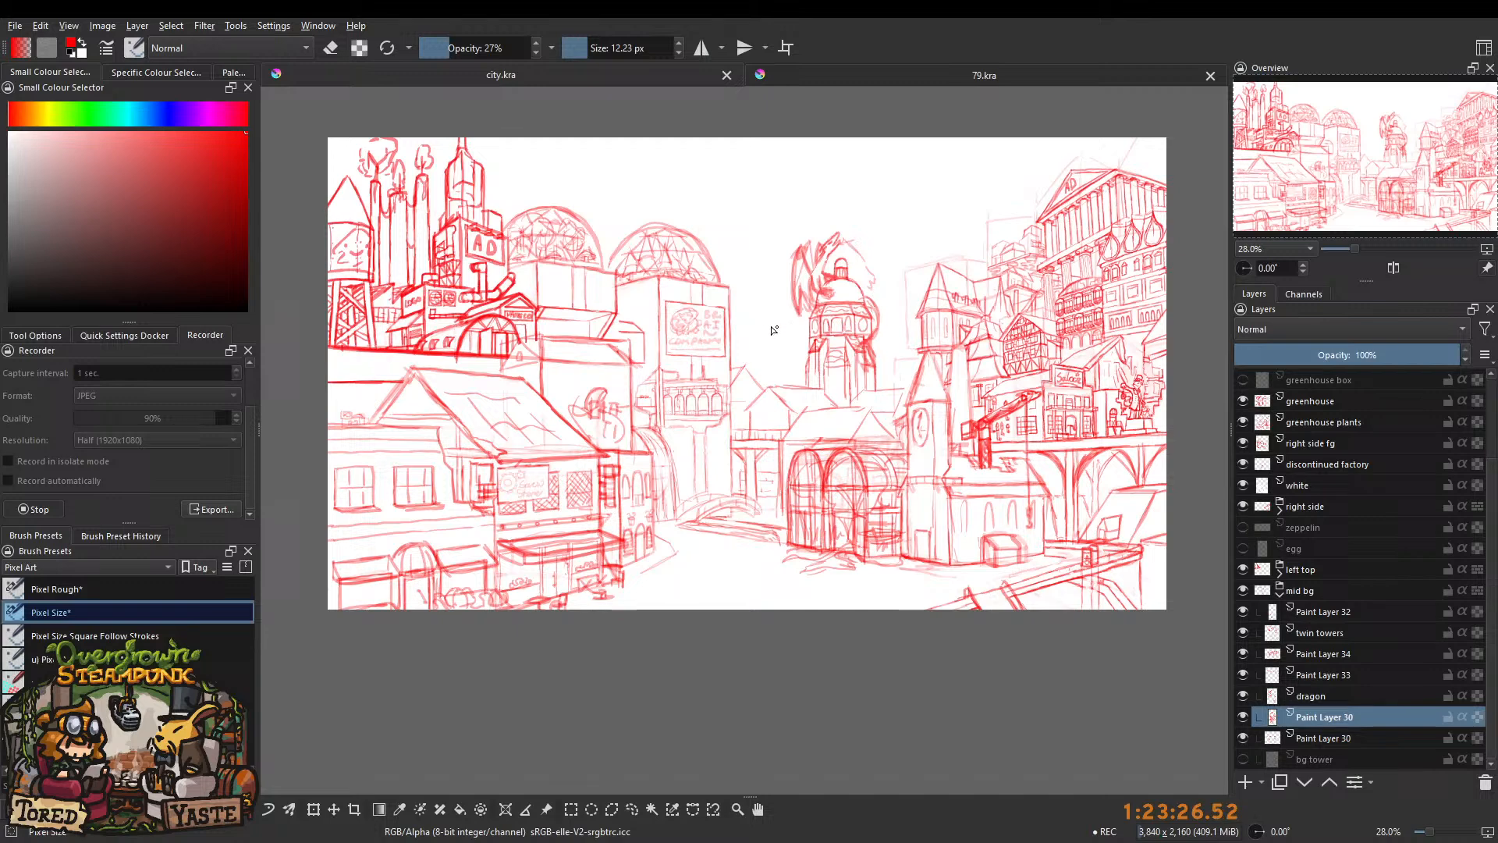
scroll(724, 388, up, 2)
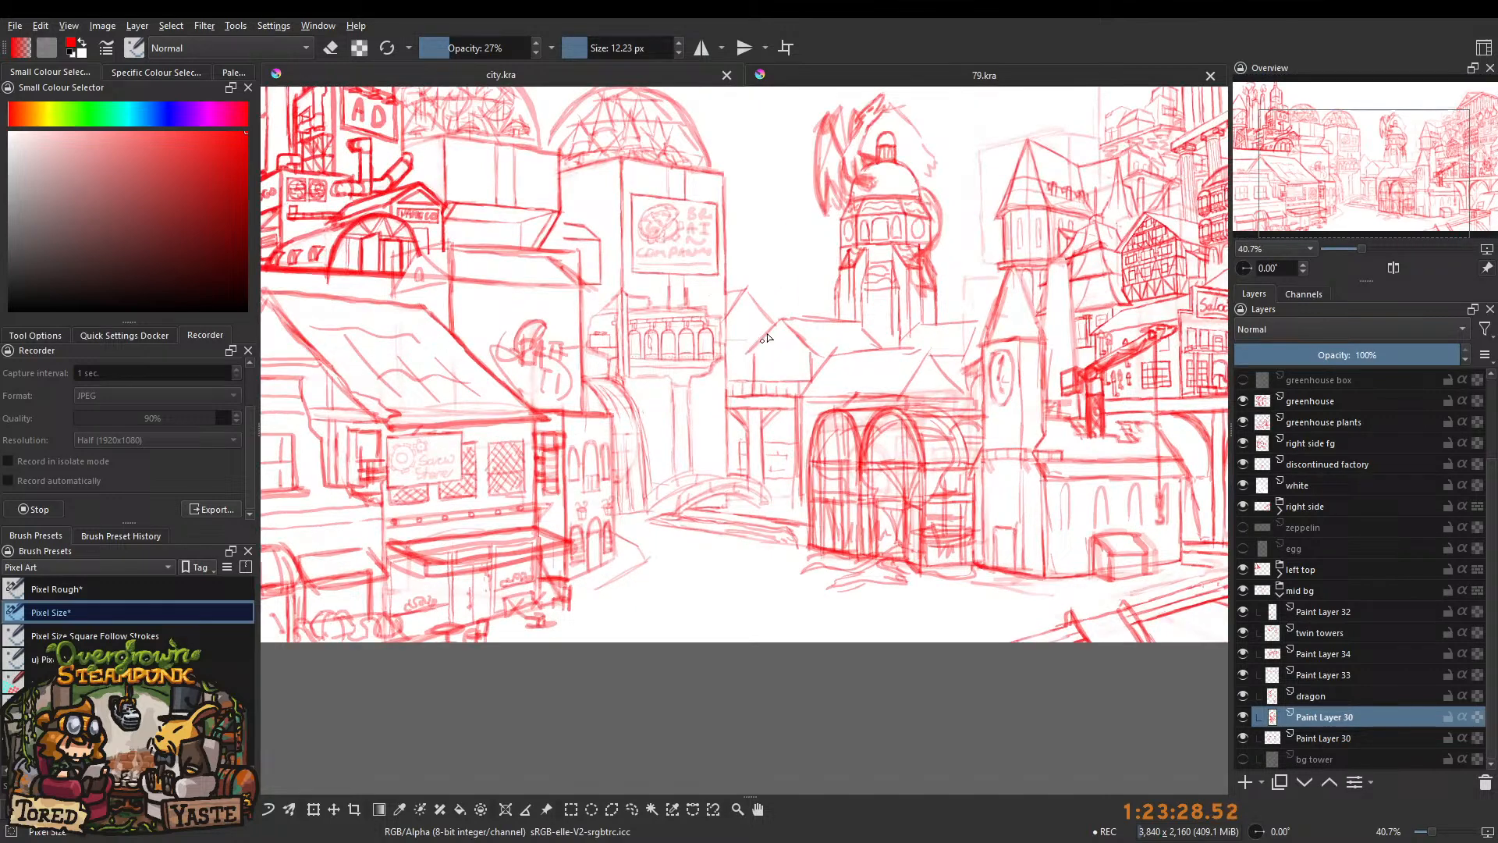
scroll(700, 399, up, 6)
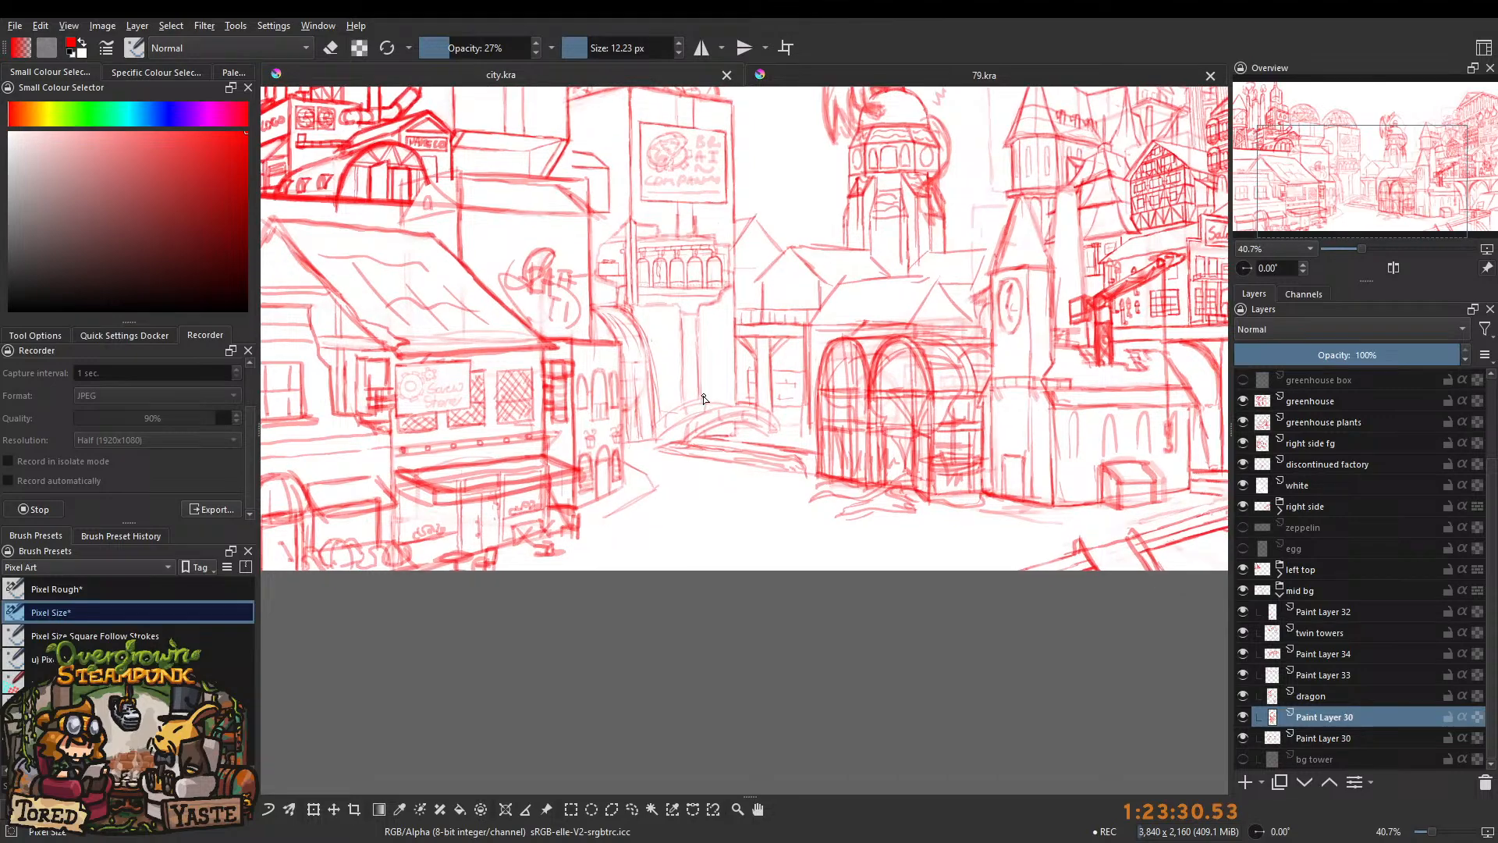
scroll(681, 435, down, 9)
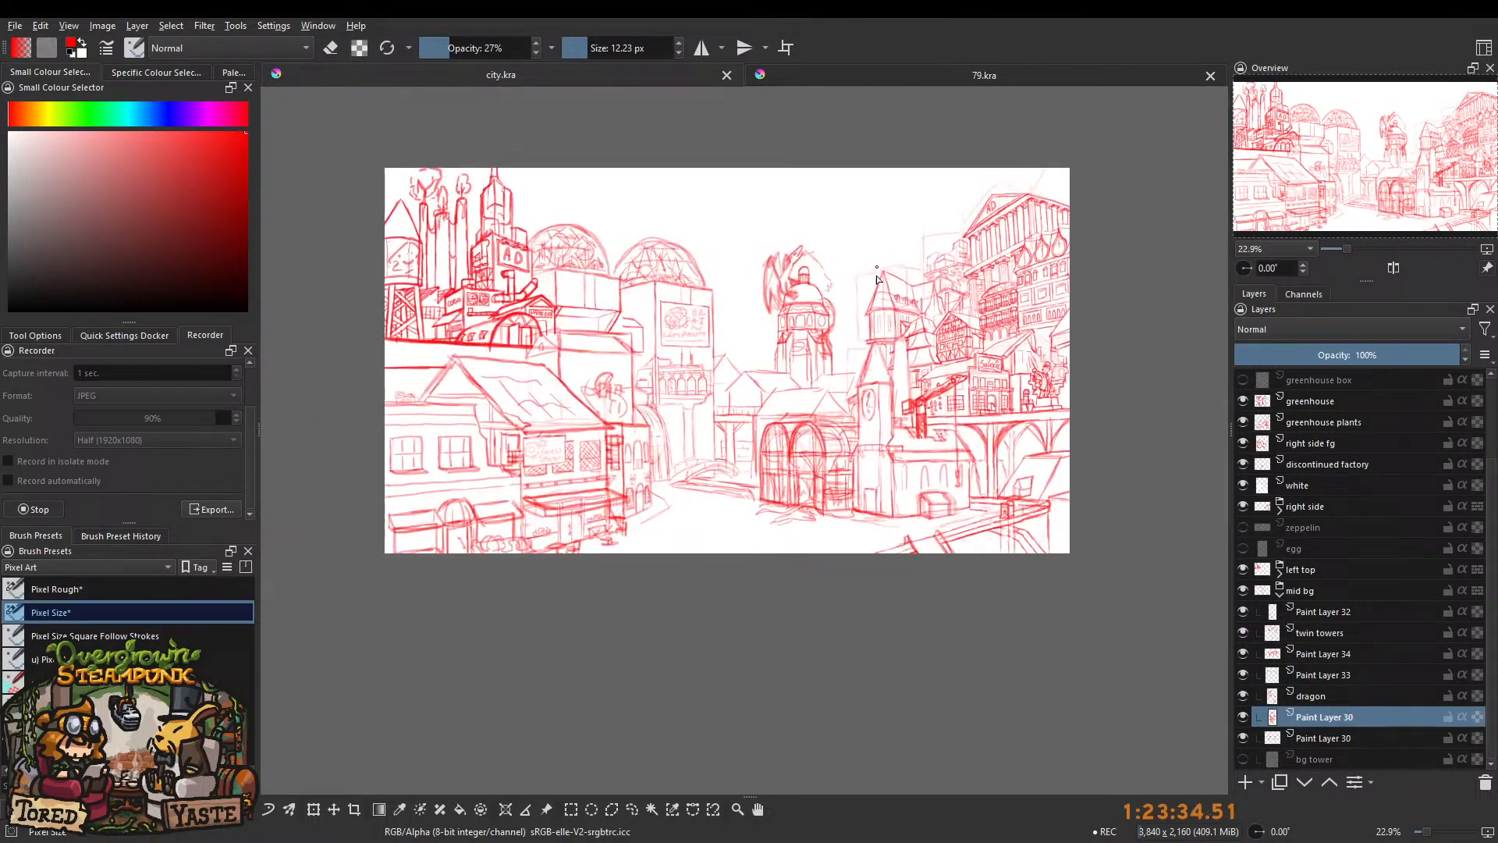
scroll(711, 361, up, 2)
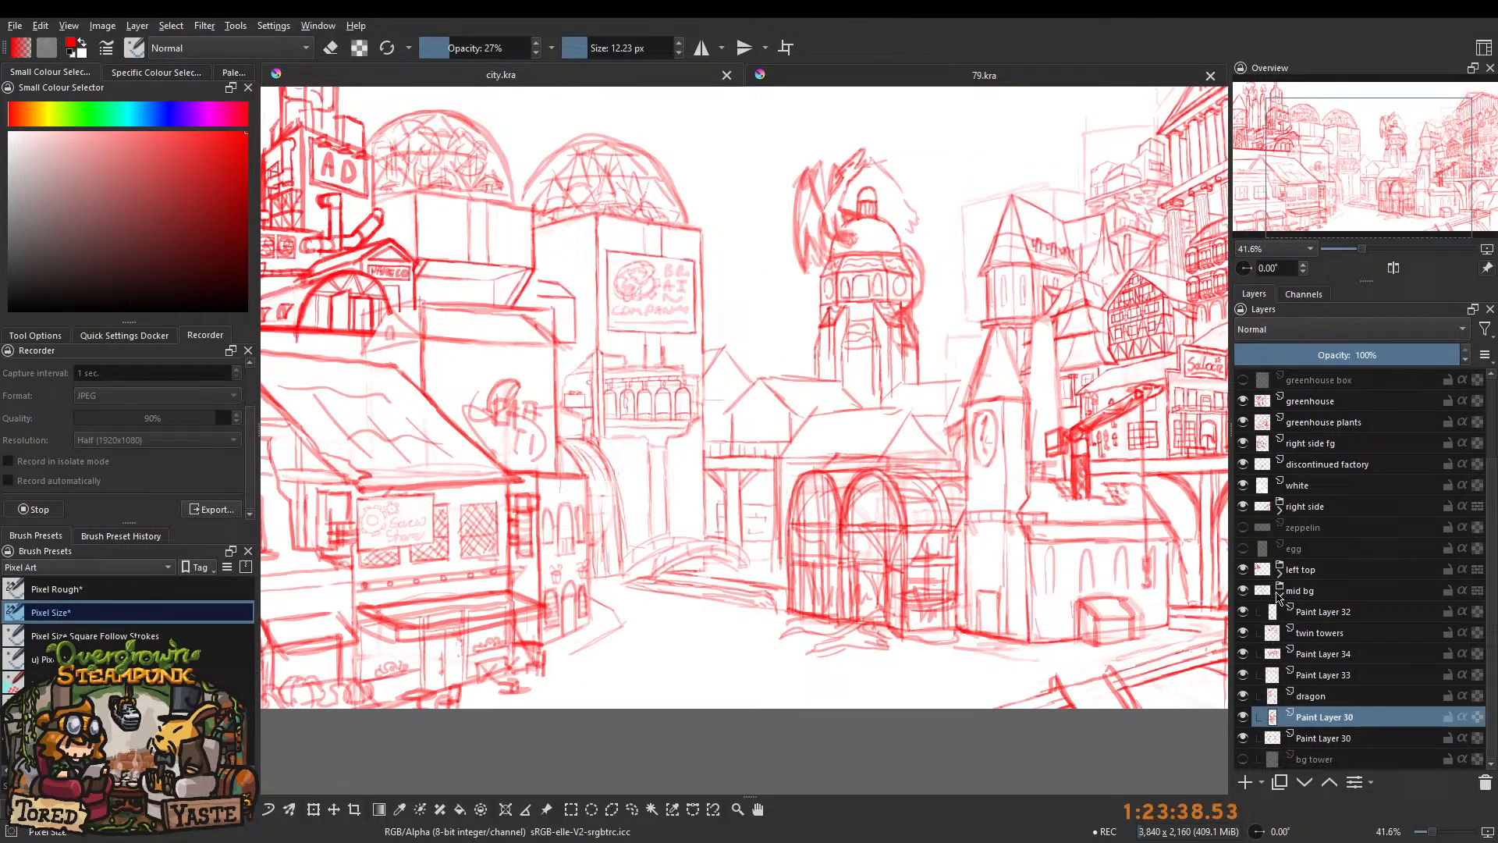
click(1280, 595)
drag(678, 438, 734, 475)
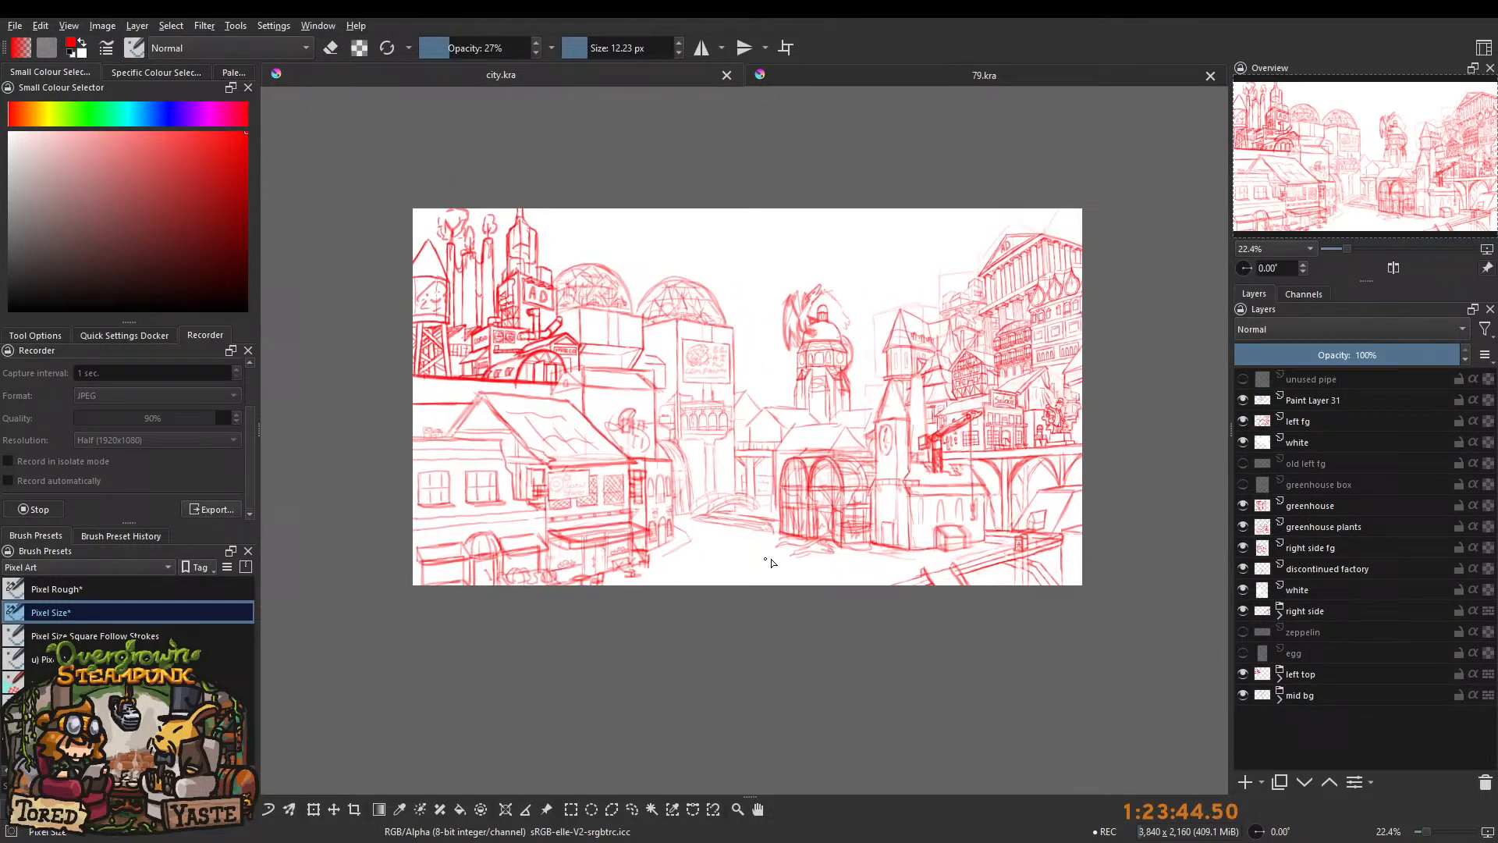
scroll(737, 502, up, 5)
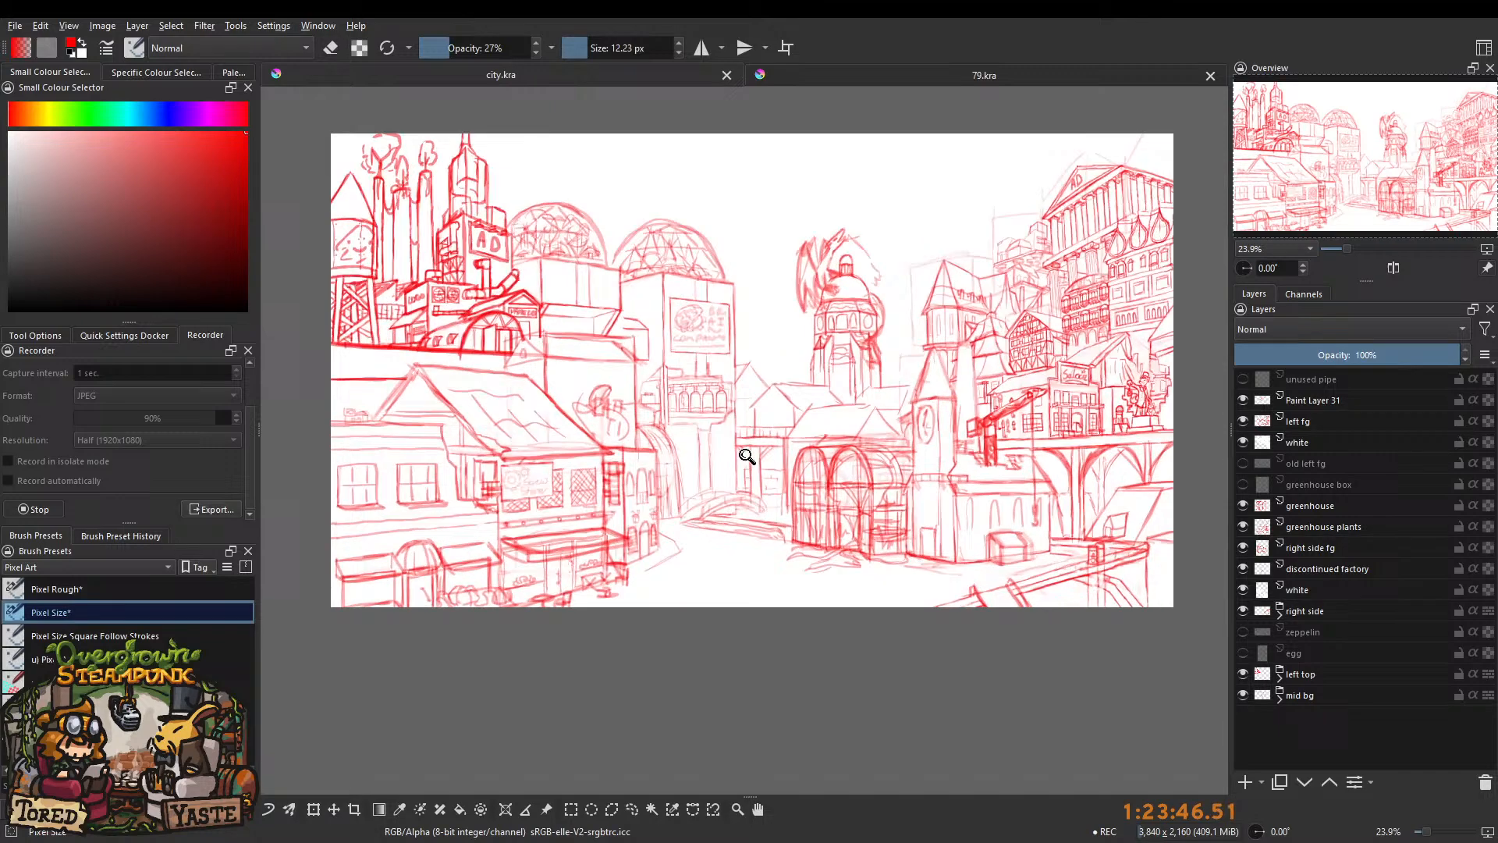
scroll(747, 465, down, 3)
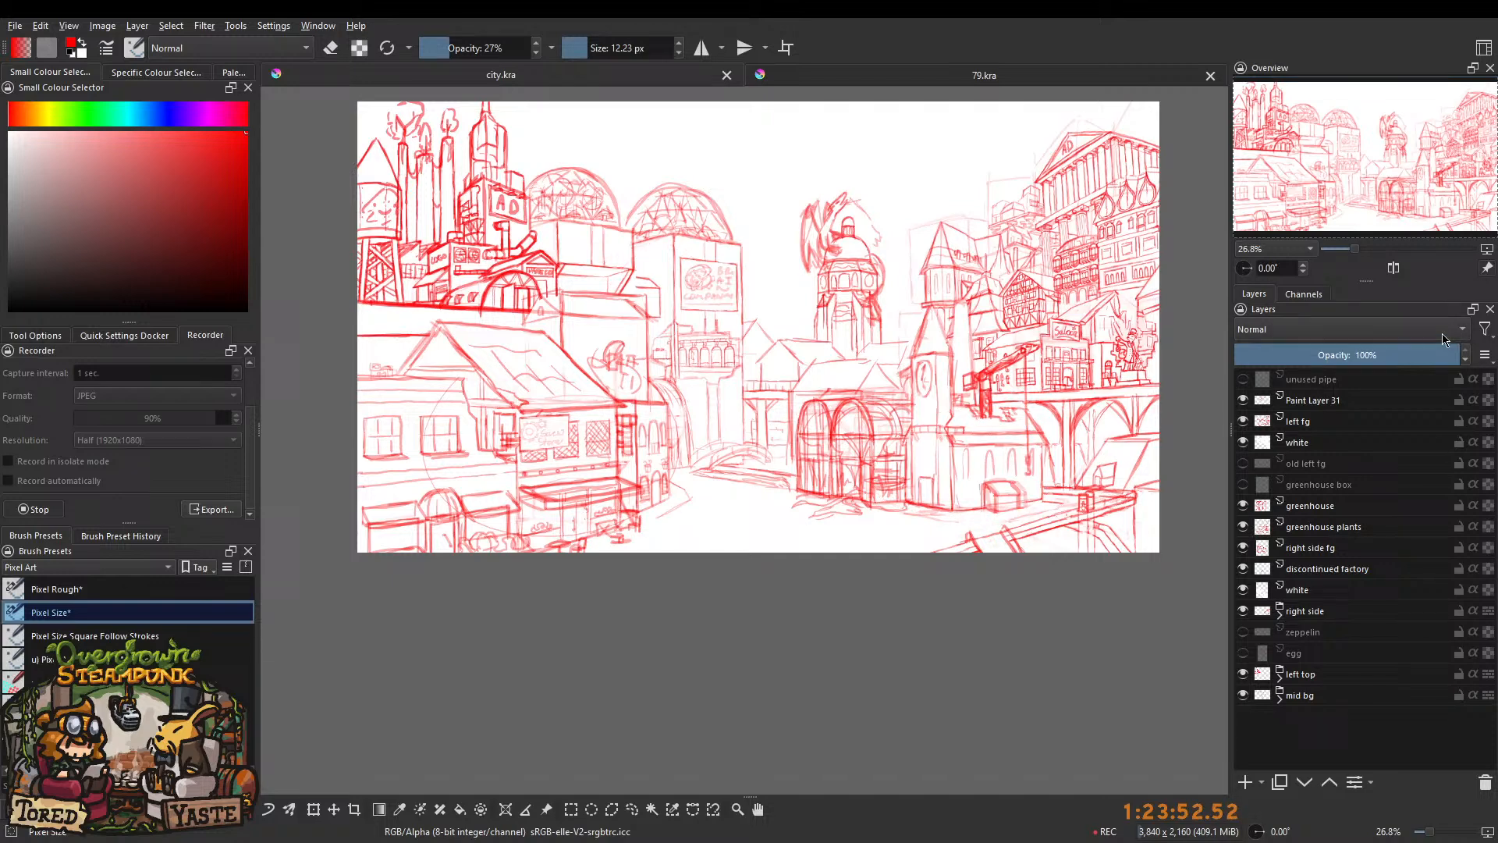
drag(673, 462, 671, 471)
scroll(722, 430, up, 5)
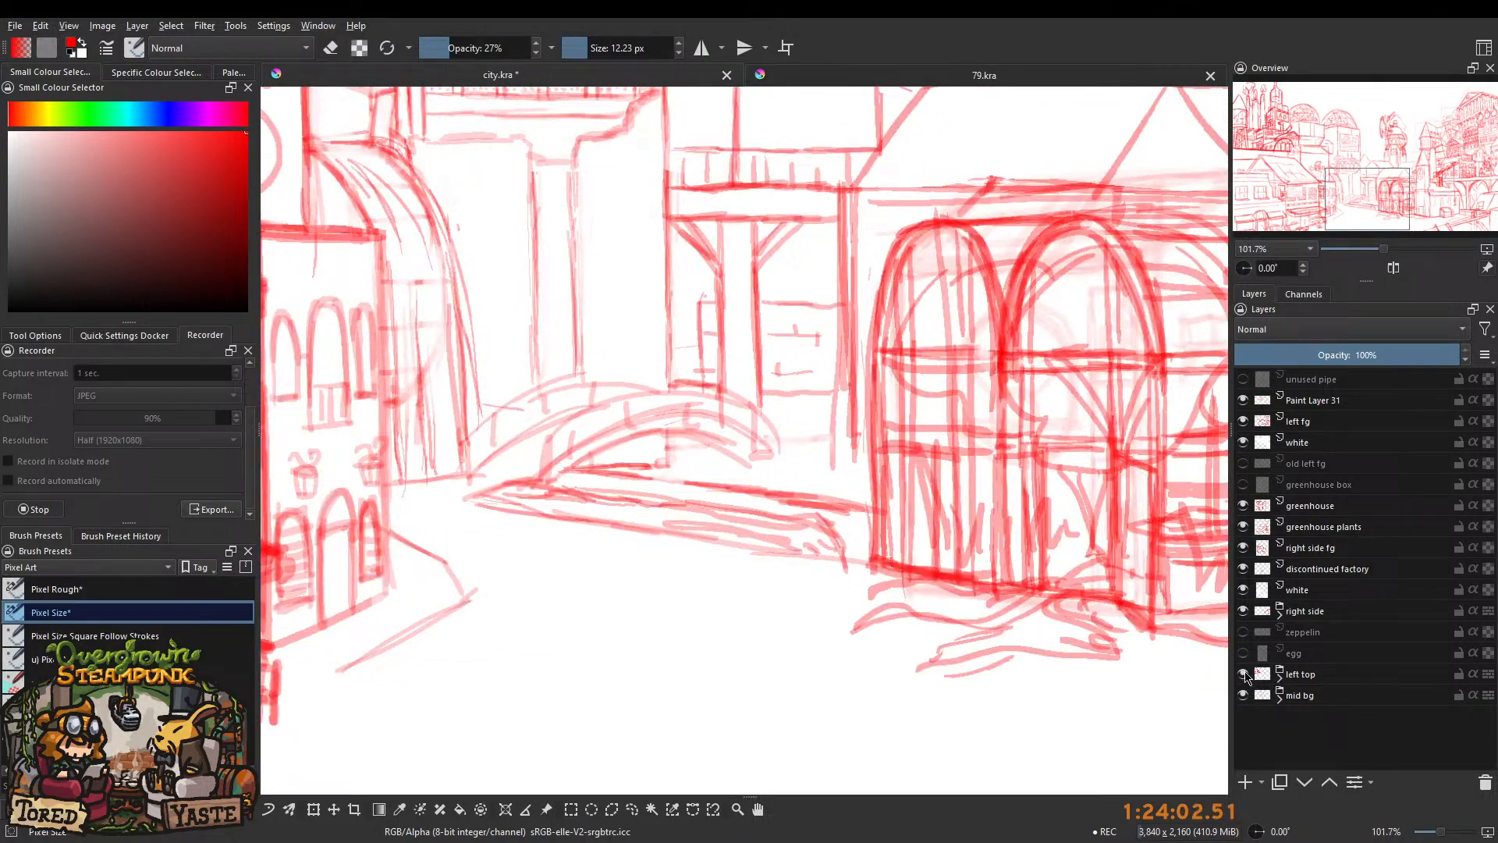
Expand the mid bg group and toggle its layers off and on to identify what each one holds.
click(1289, 699)
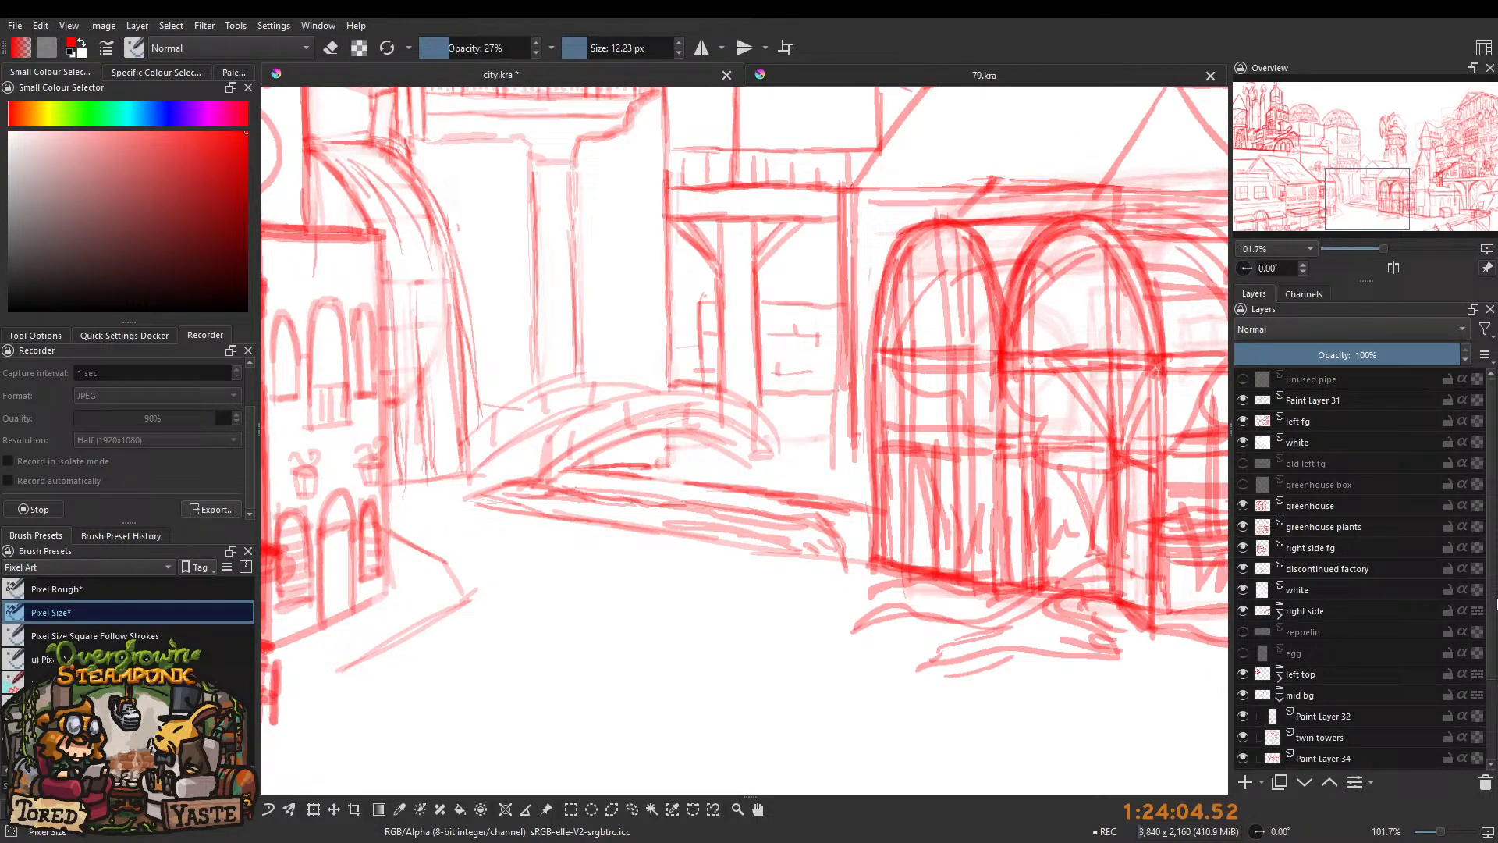
scroll(1477, 687, down, 3)
click(1243, 693)
click(1244, 695)
click(1244, 737)
click(1245, 738)
click(1244, 635)
click(1245, 635)
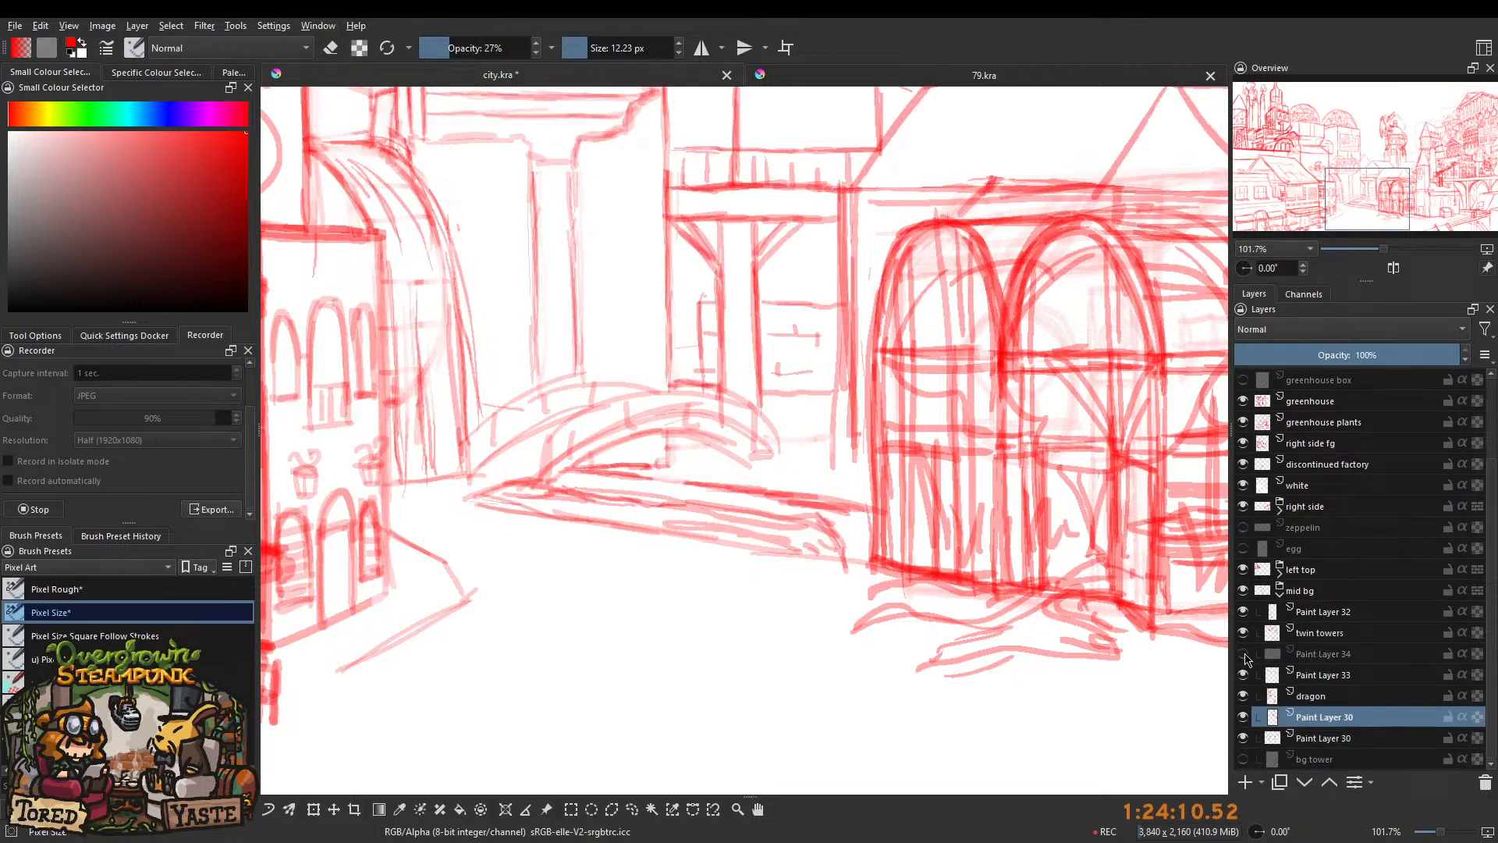
click(1245, 635)
click(1245, 635)
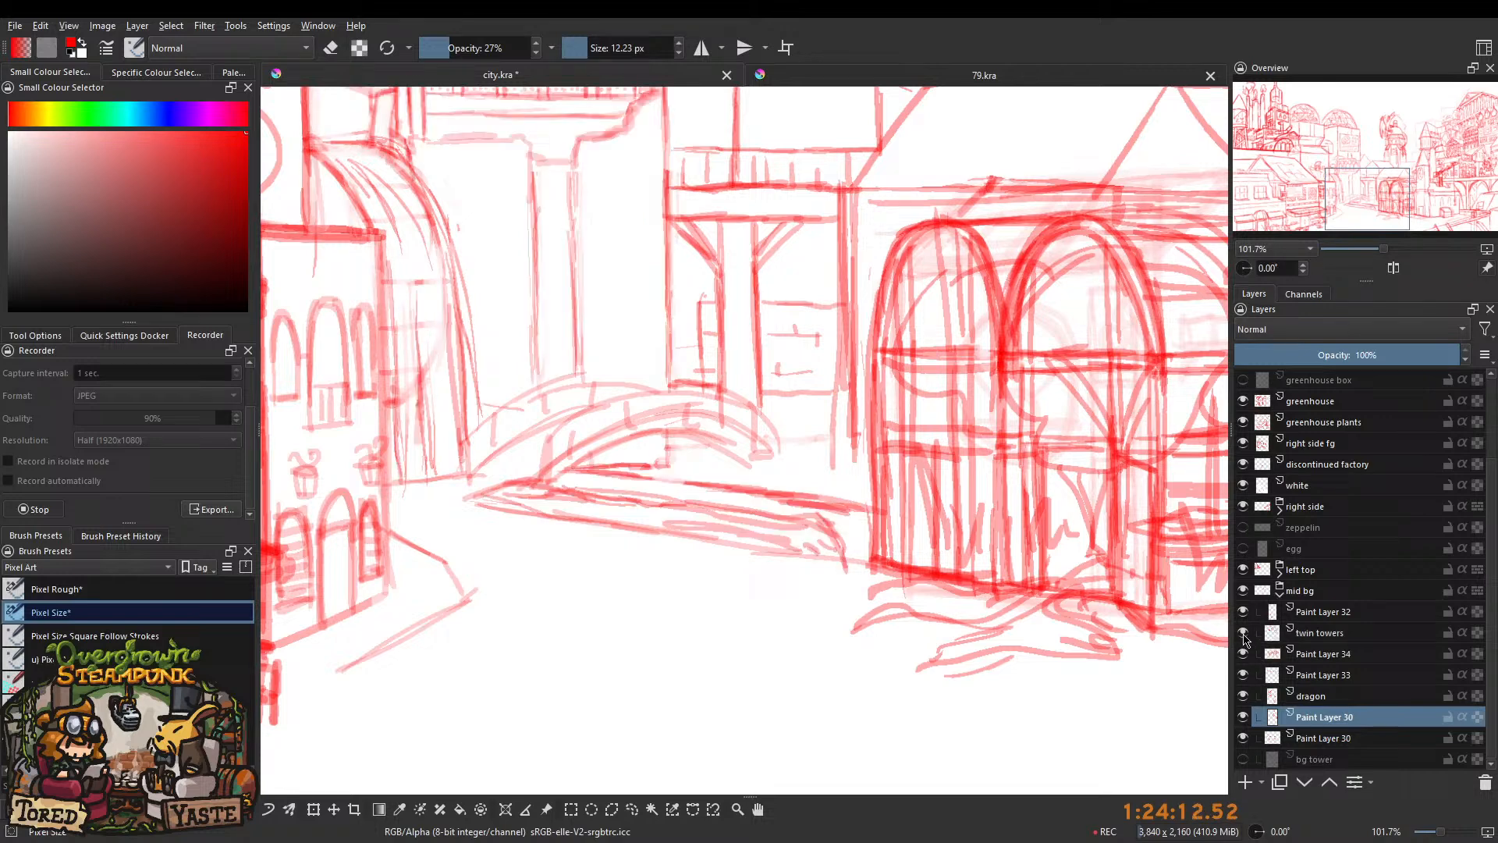
click(1245, 611)
click(1245, 613)
click(1242, 654)
click(1242, 654)
click(1244, 674)
click(1243, 675)
Hide the upper Paint Layer 30 and collapse the mid bg group.
click(1243, 717)
click(1282, 593)
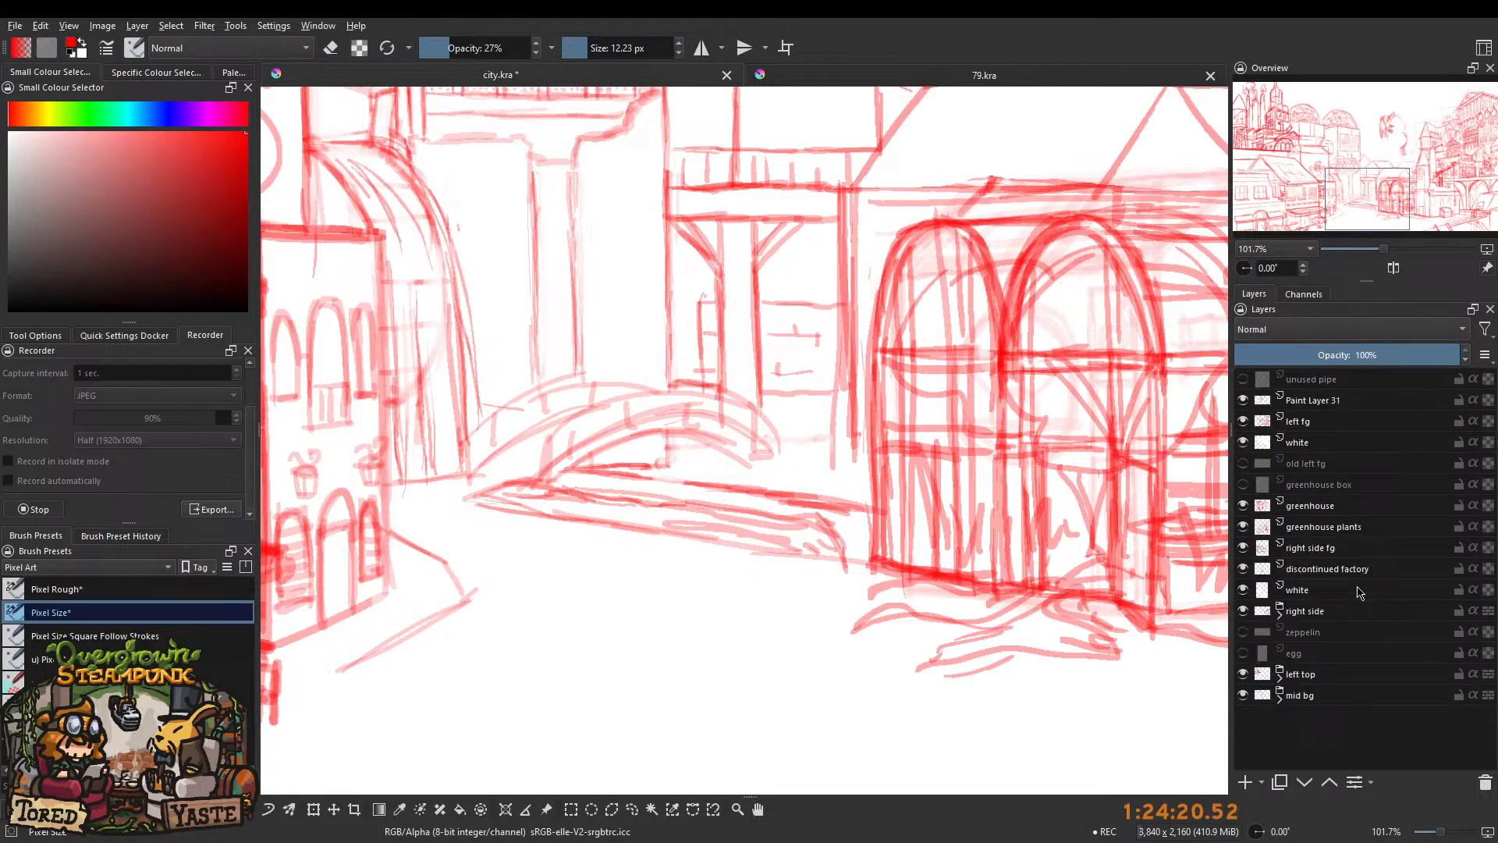
Check Paint Layer 31 by hiding it, rename it to bridge, and show it again.
click(1243, 399)
double_click(1302, 401)
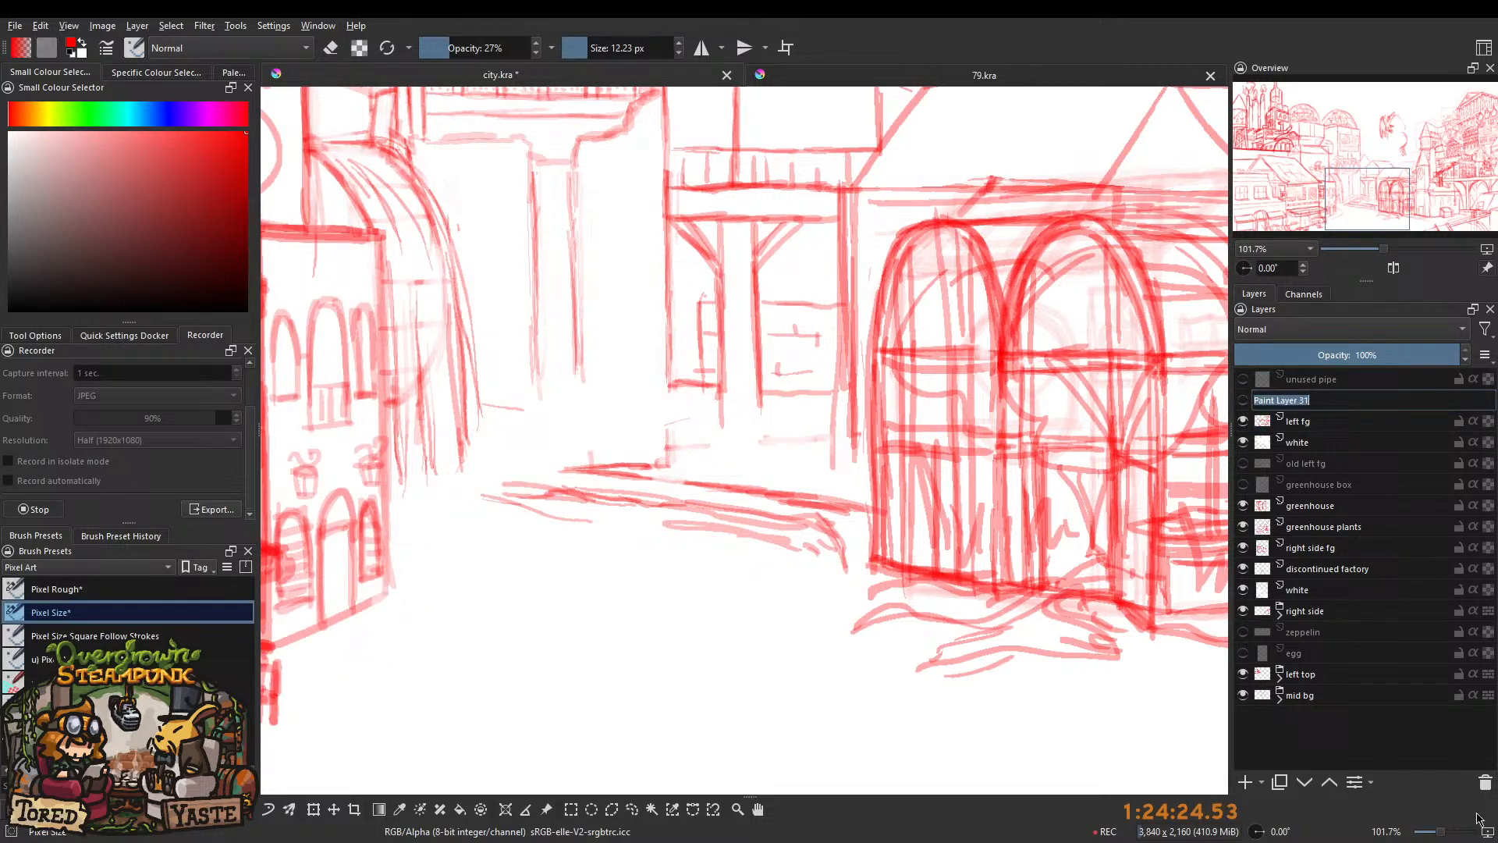
text(bridge)
key(Return)
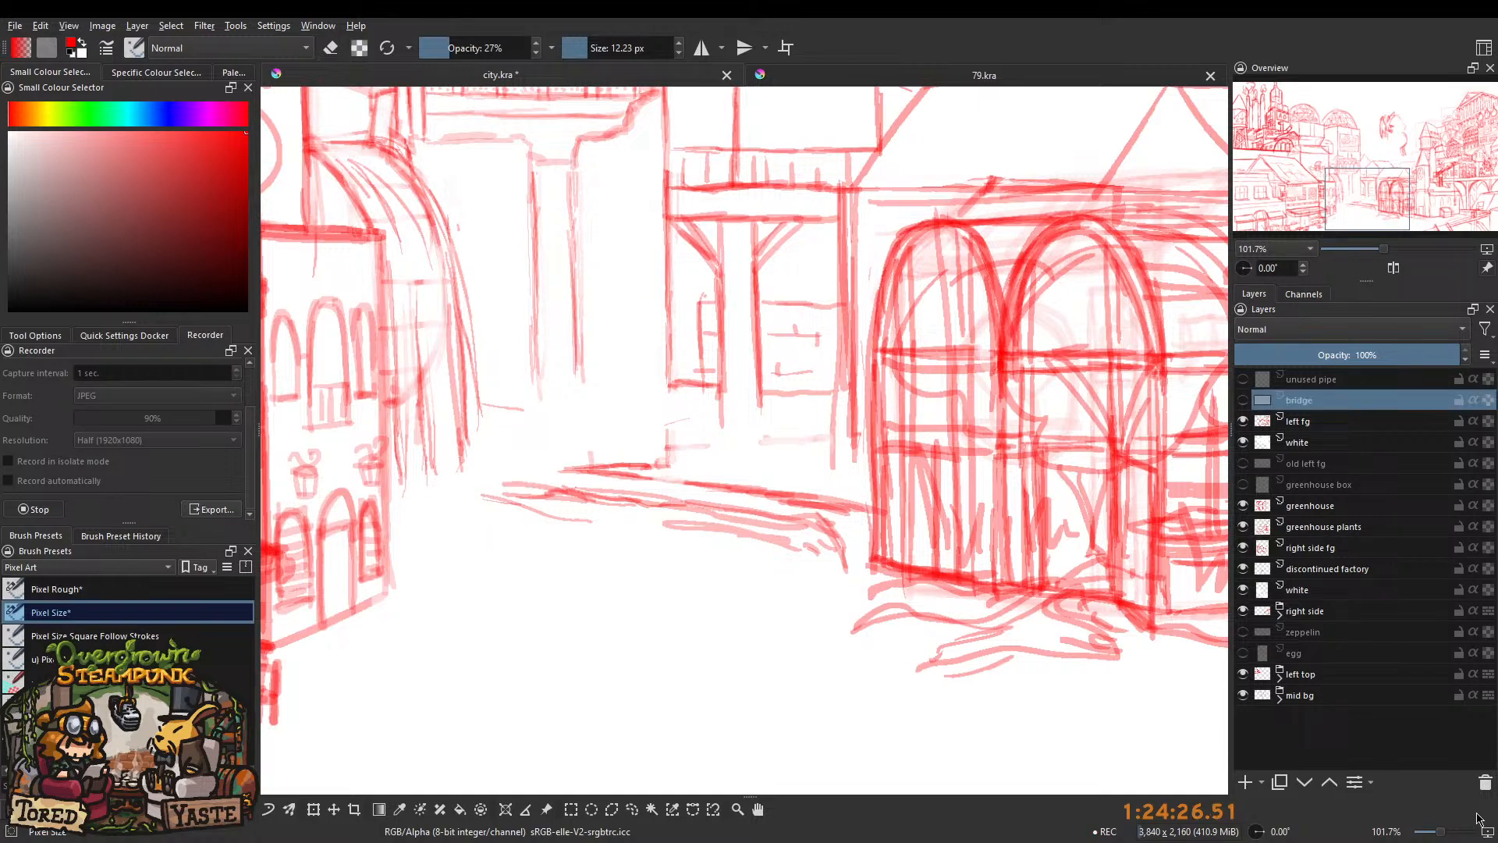
click(1244, 400)
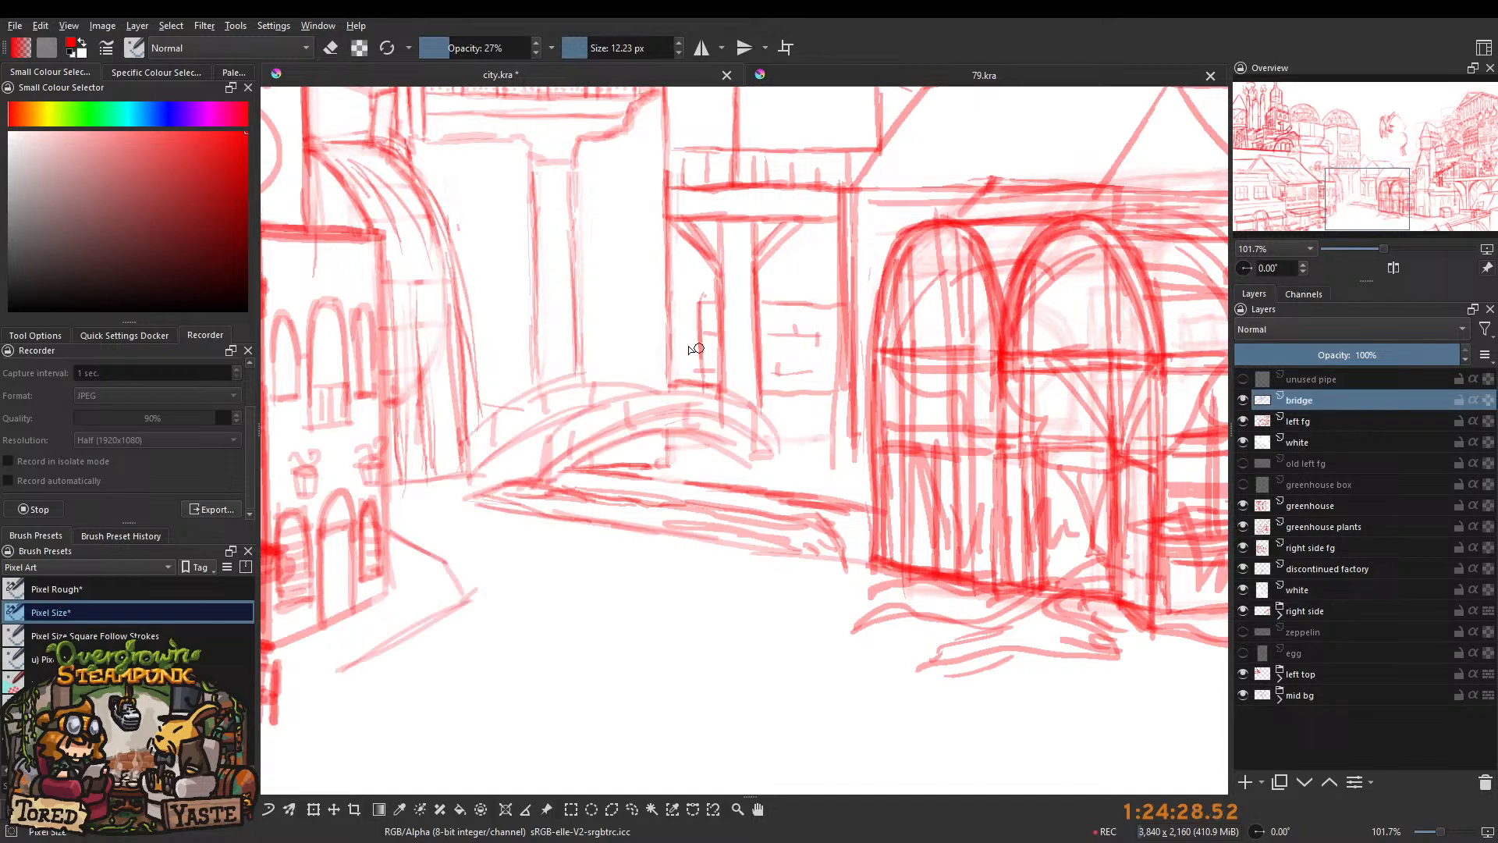
Inspect the bridge and the surrounding street, set the brush to erase on the bridge layer, and check the full composition.
scroll(819, 358, down, 2)
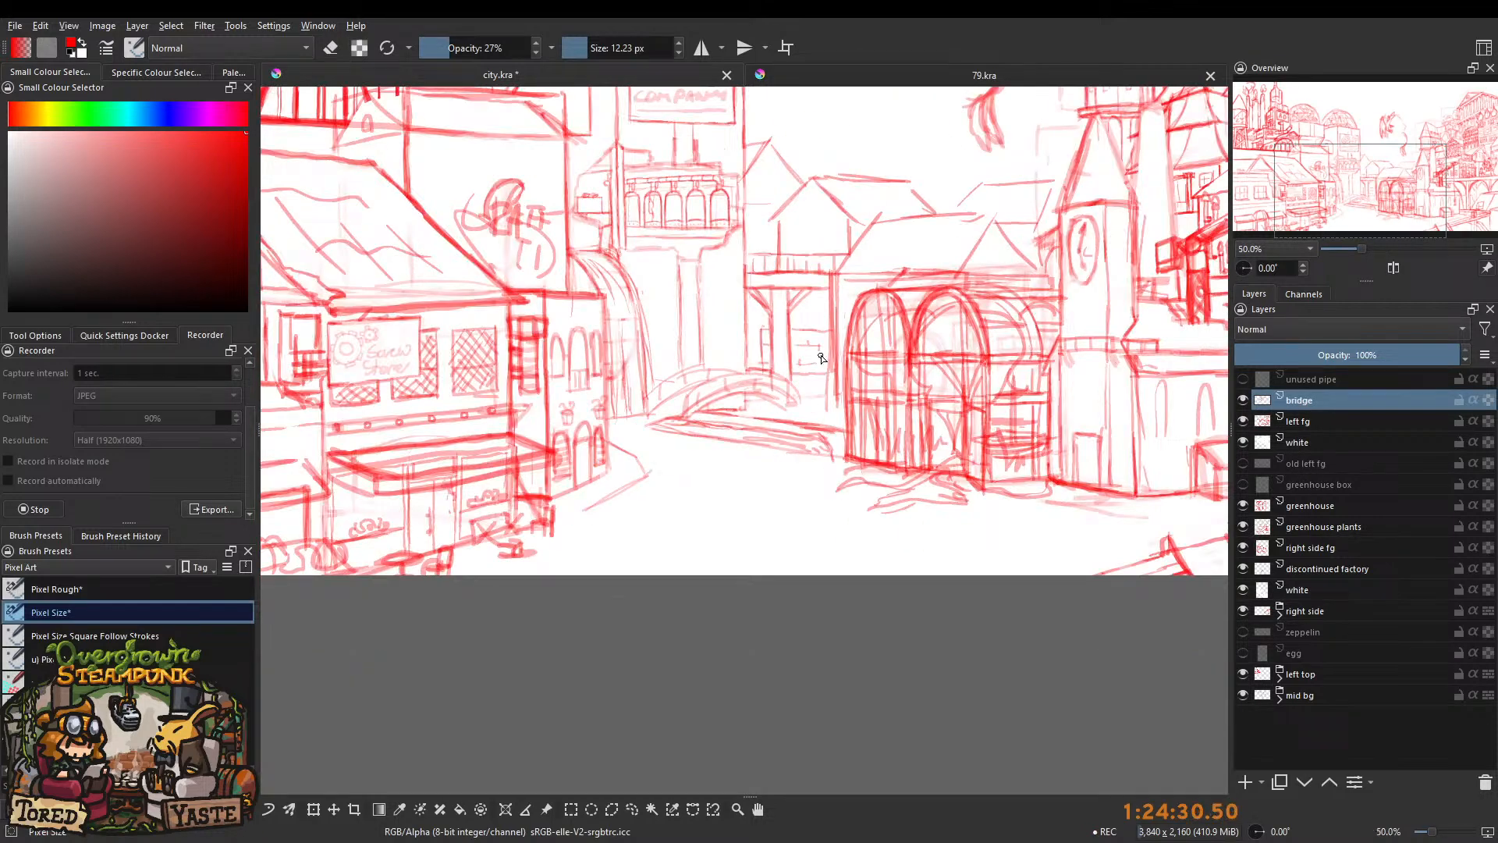
scroll(805, 392, up, 4)
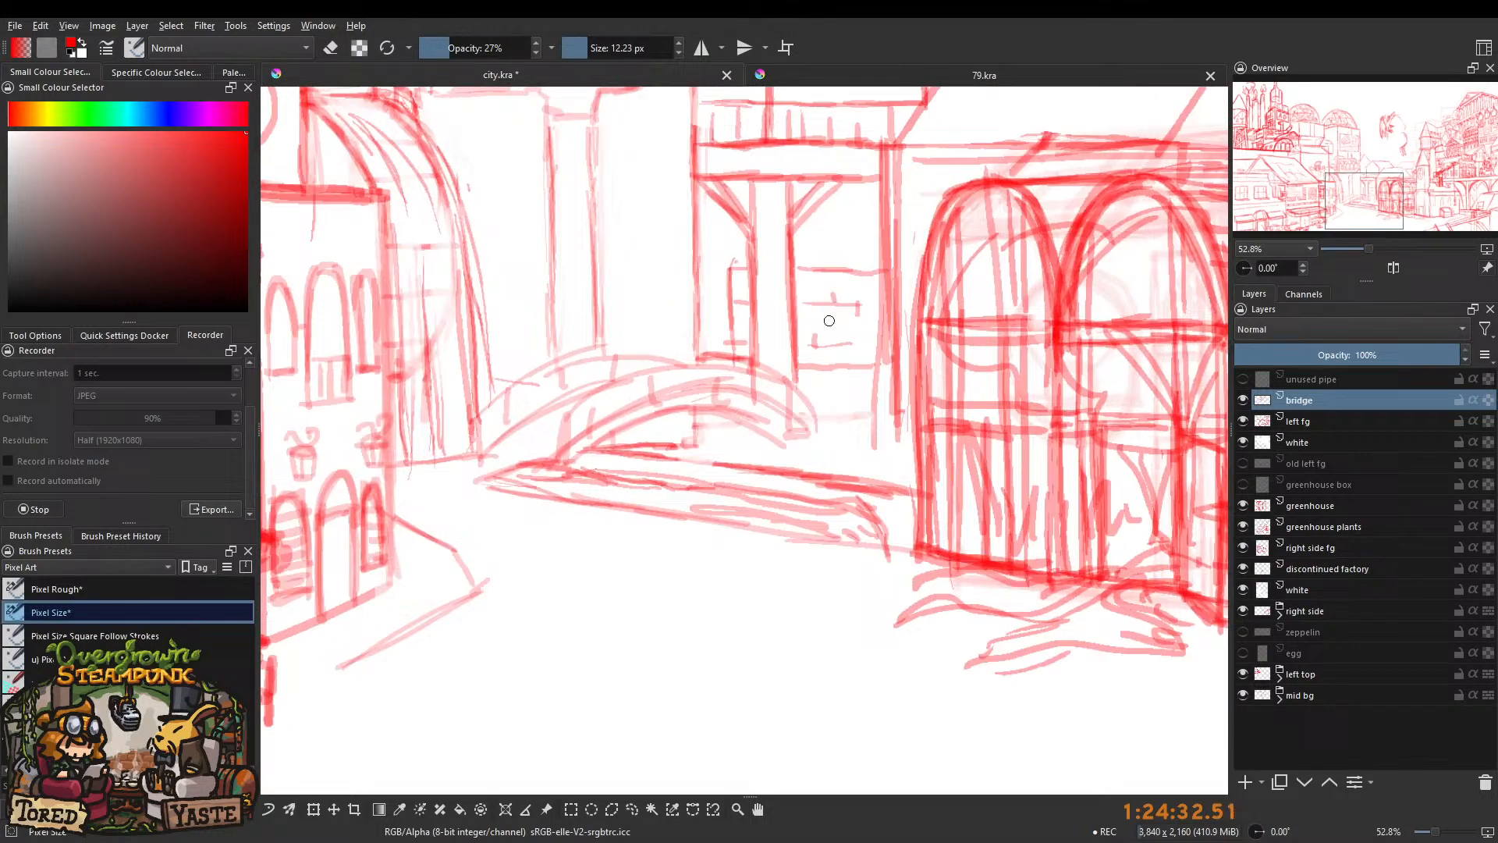
key(e)
scroll(774, 456, down, 5)
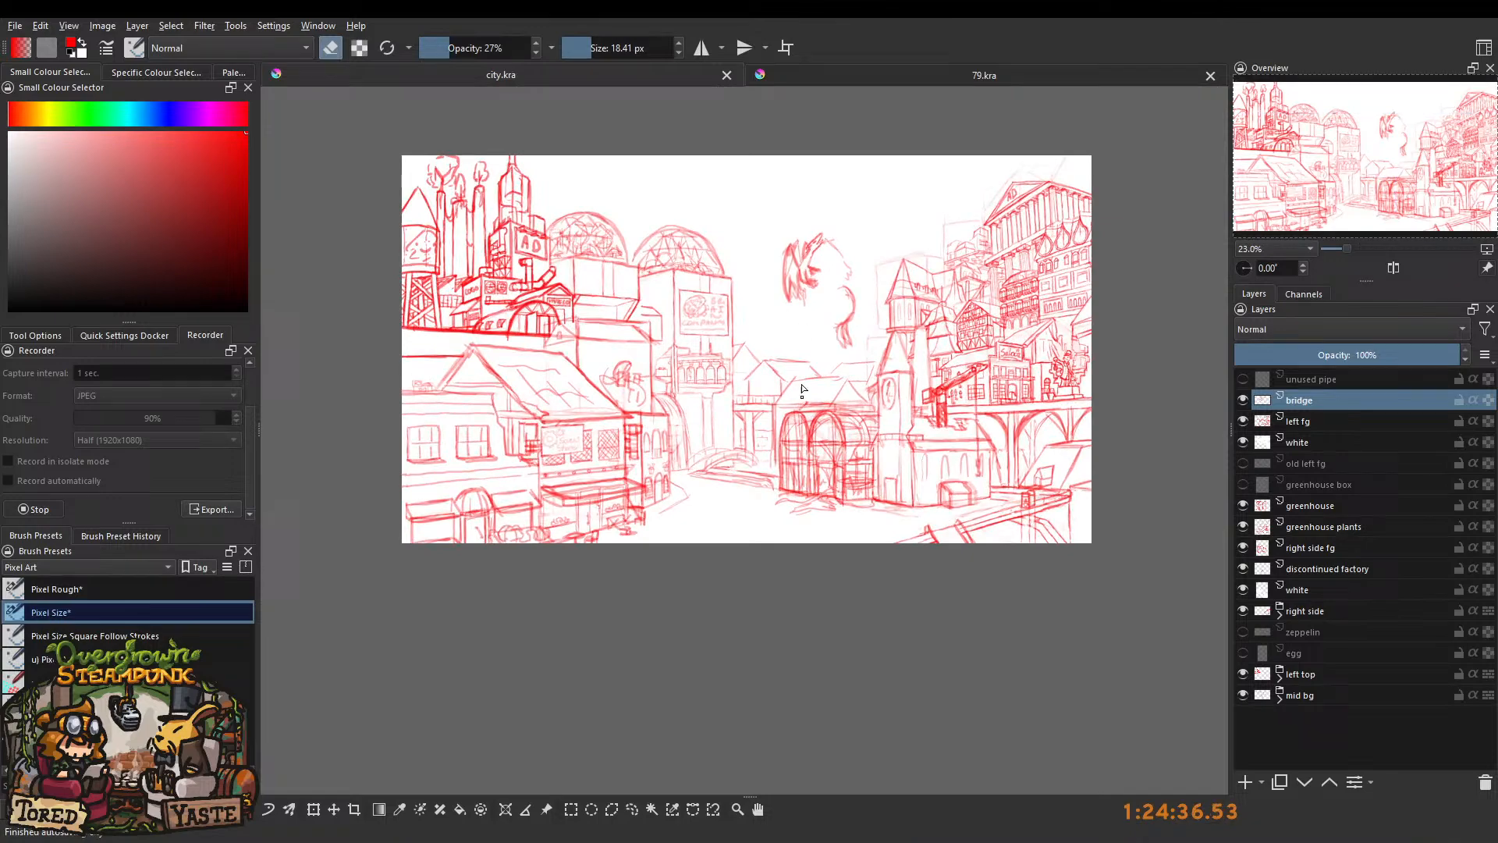
On the twin towers layer in the mid bg group, erase the overlapping lines at the small box building between the towers.
scroll(617, 331, up, 2)
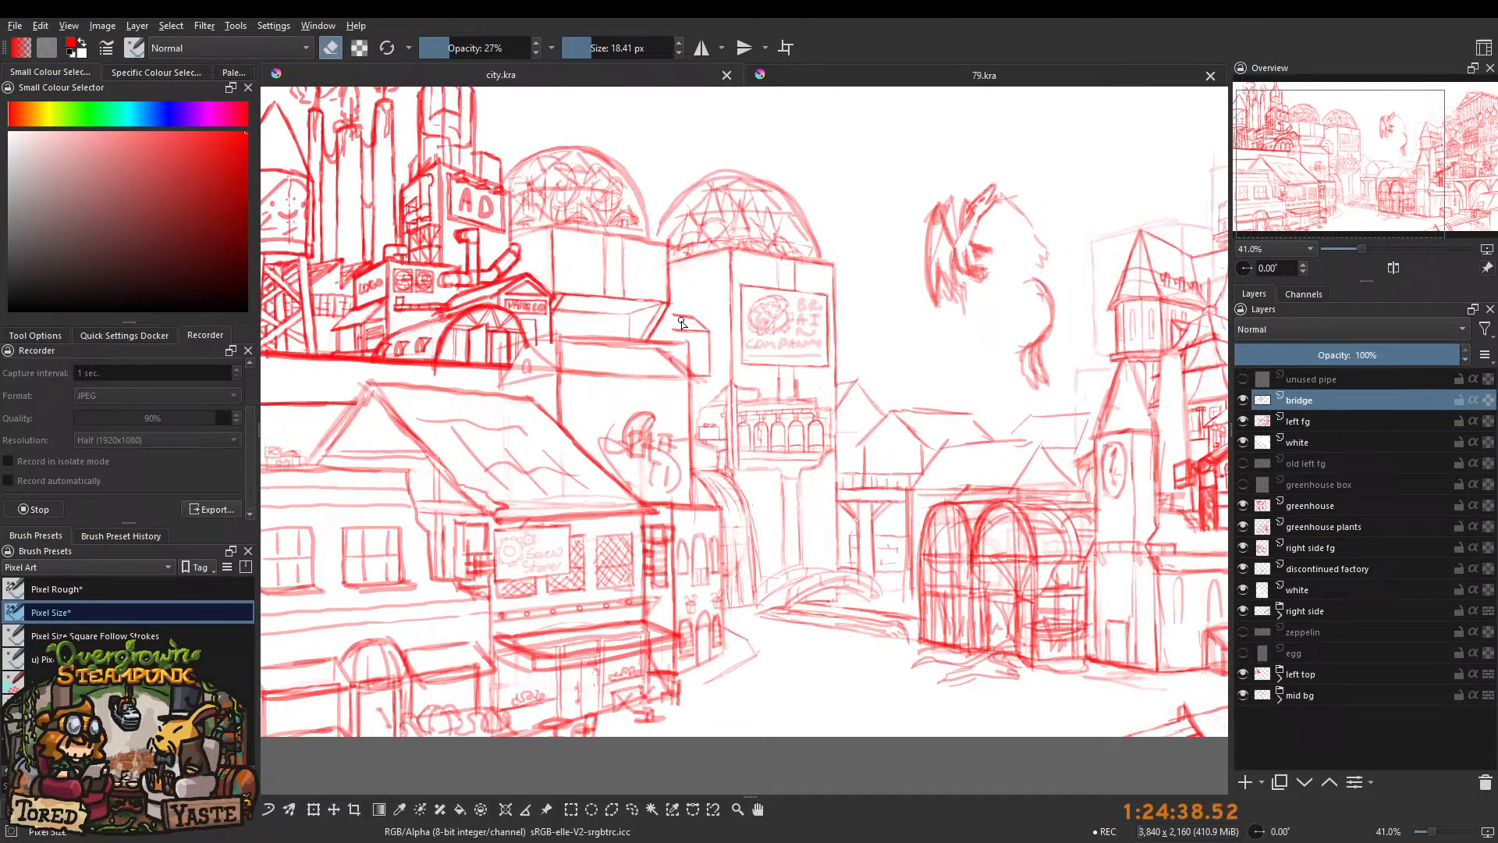
scroll(681, 320, up, 3)
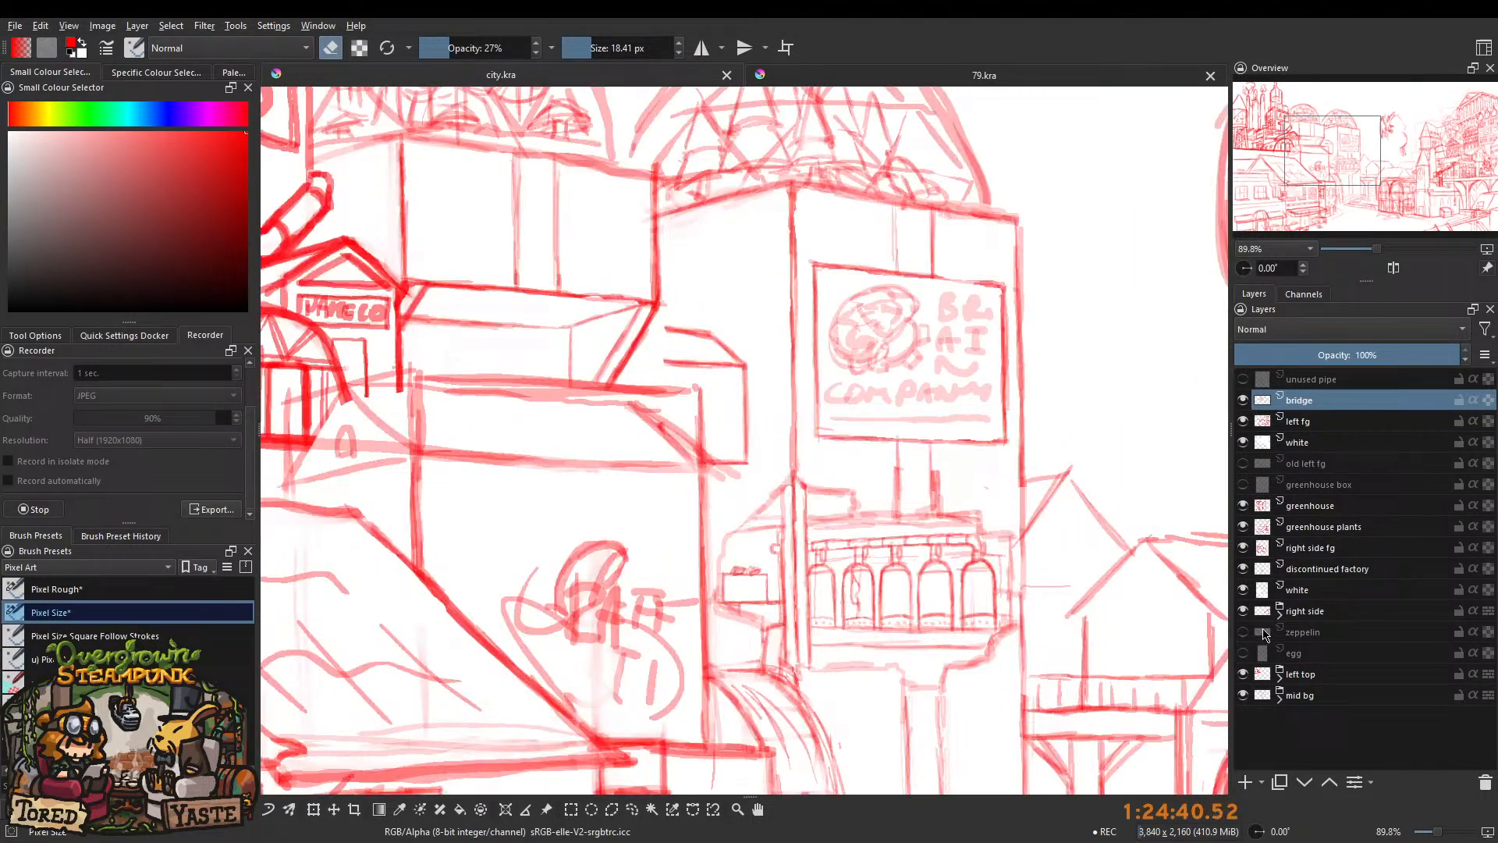
click(1278, 699)
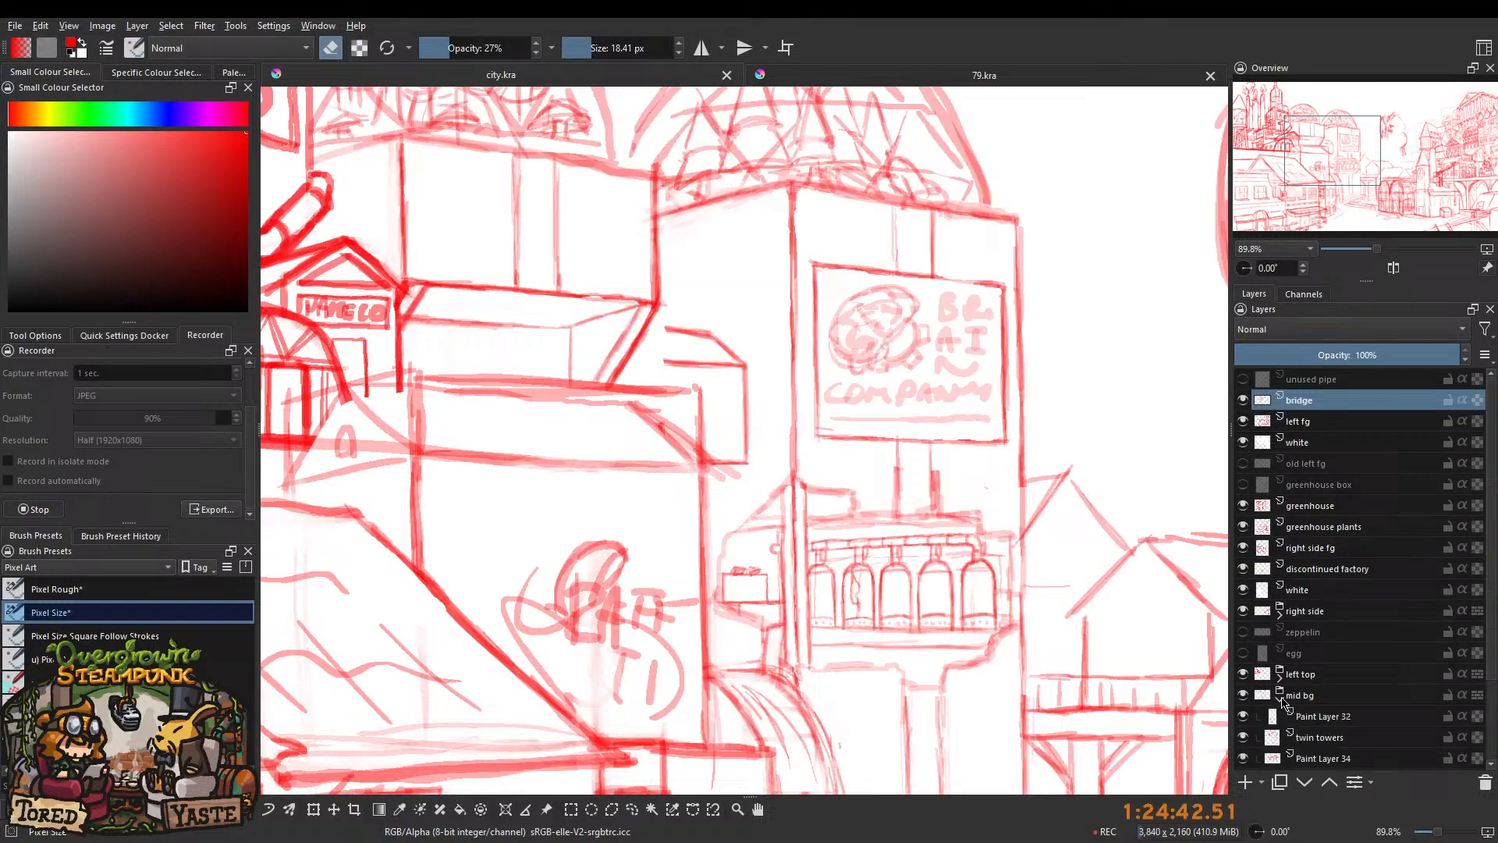
scroll(1494, 572, down, 2)
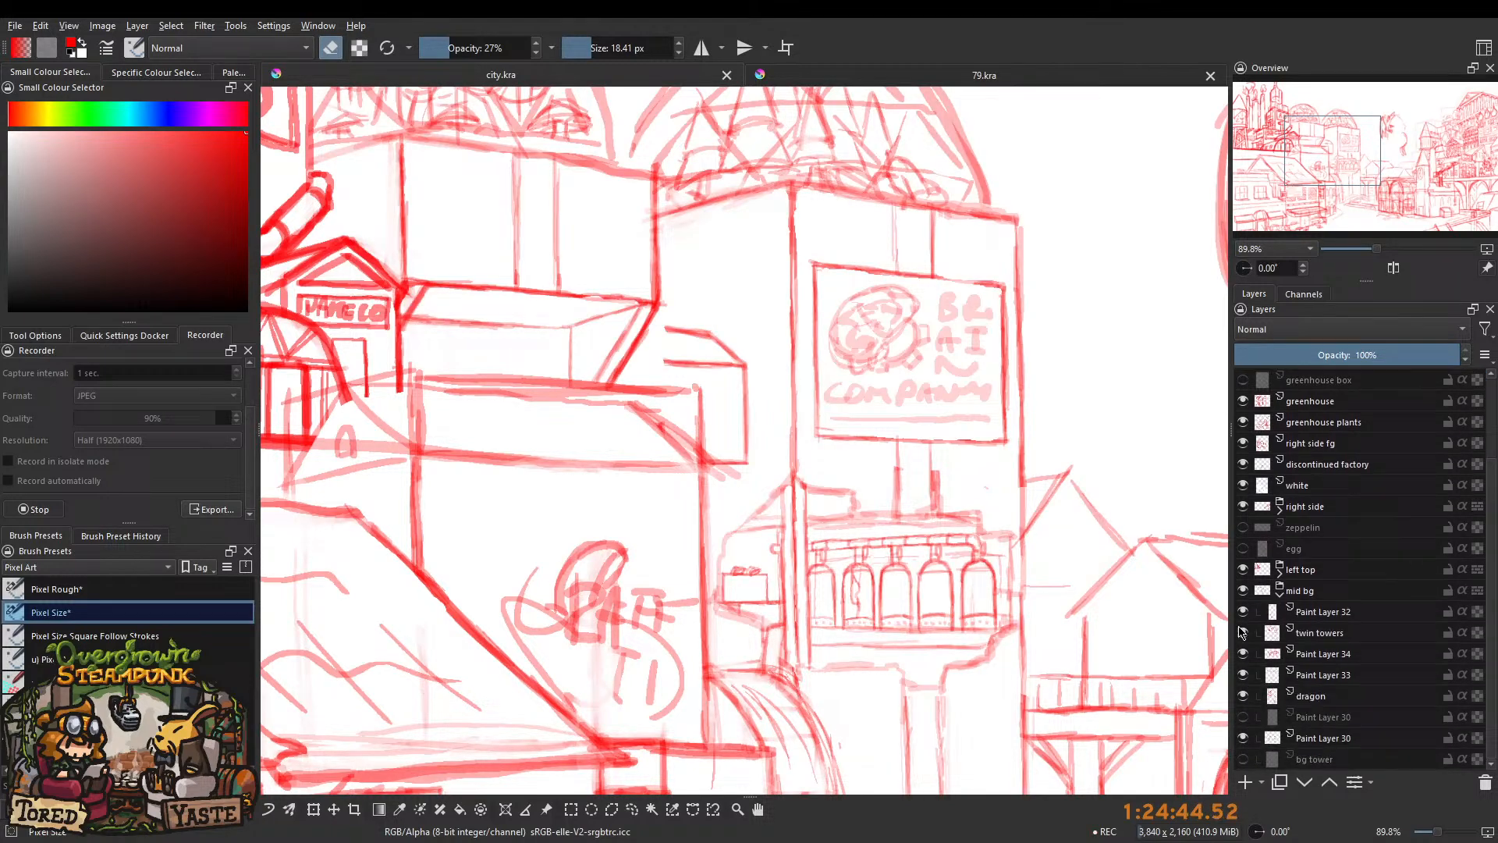
click(1326, 632)
mouse_move(626, 305)
mouse_down()
mouse_move(695, 358)
mouse_move(676, 349)
mouse_move(706, 350)
mouse_up()
Redraw the edges of the small box building between the twin towers with a 7.49 px brush and save the document.
click(331, 48)
drag(657, 412, 712, 421)
drag(663, 329, 639, 494)
drag(672, 361, 740, 353)
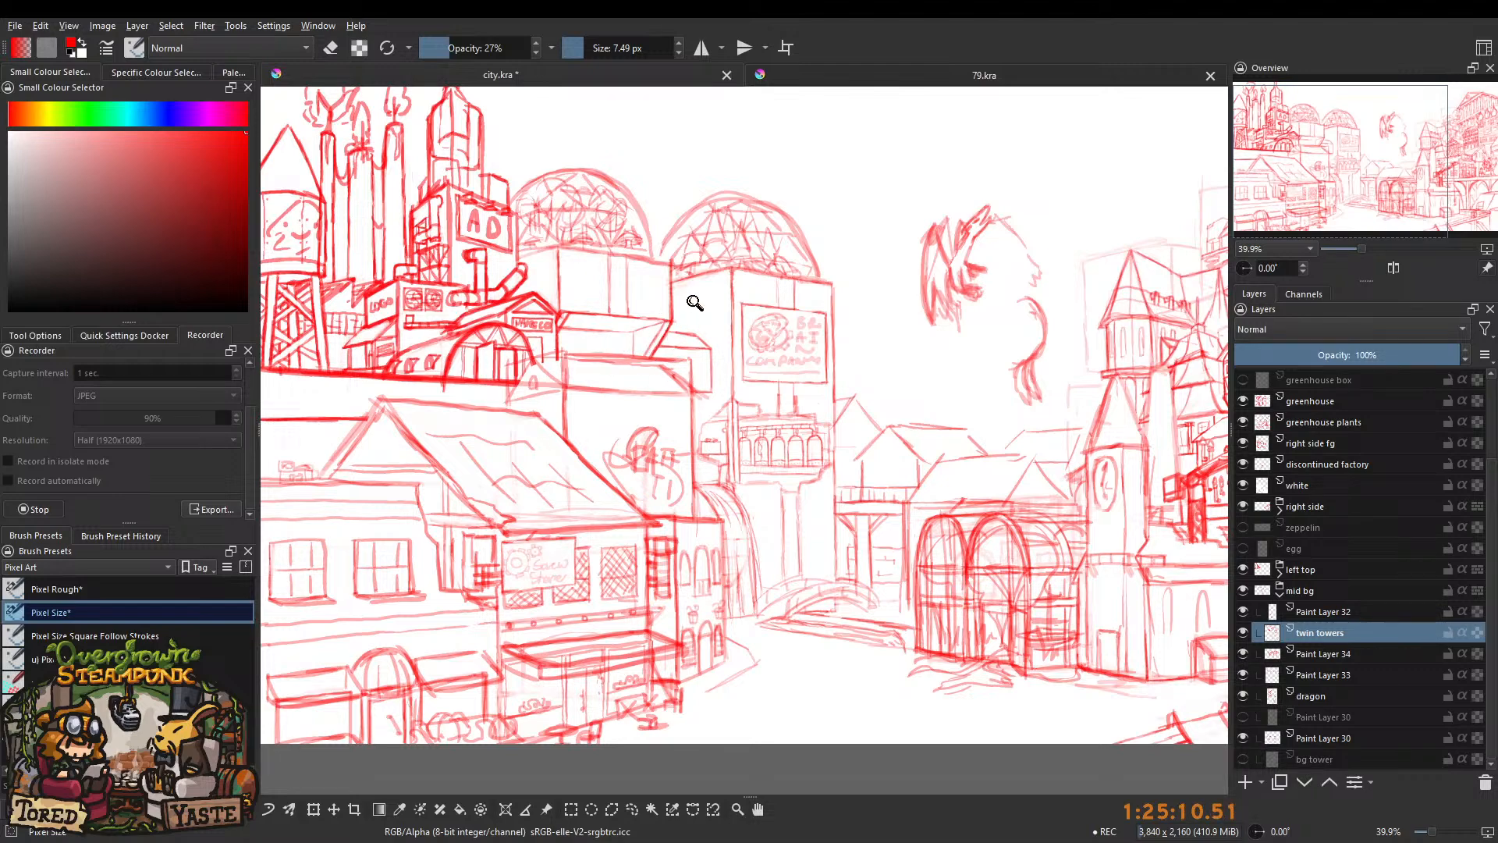
scroll(666, 320, down, 3)
key(ctrl+s)
drag(666, 315, 577, 335)
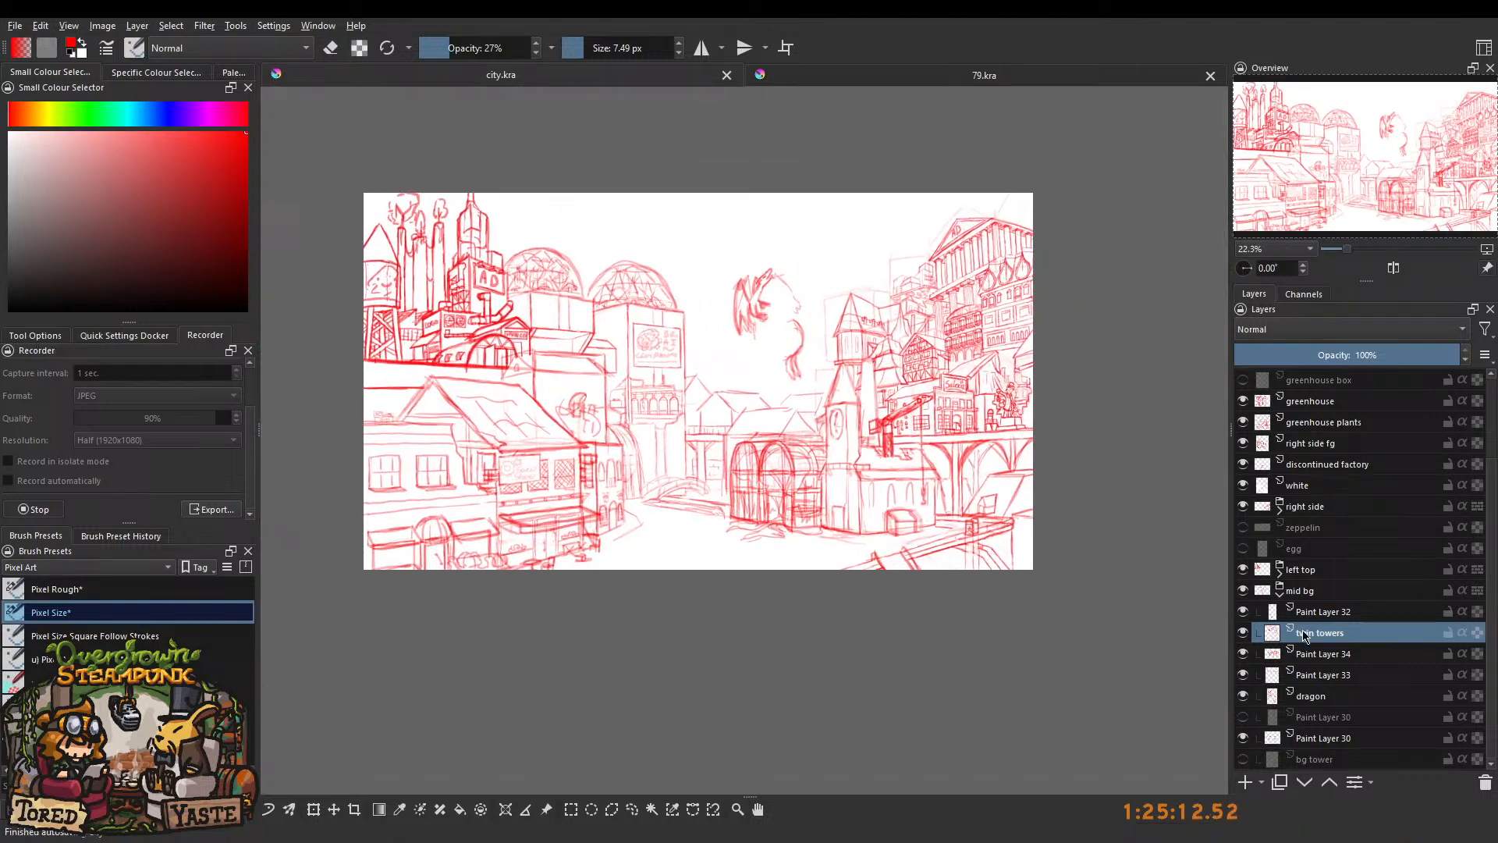
Show the hidden upper Paint Layer 30 and rename Paint Layer 32 to water wheel.
click(1246, 717)
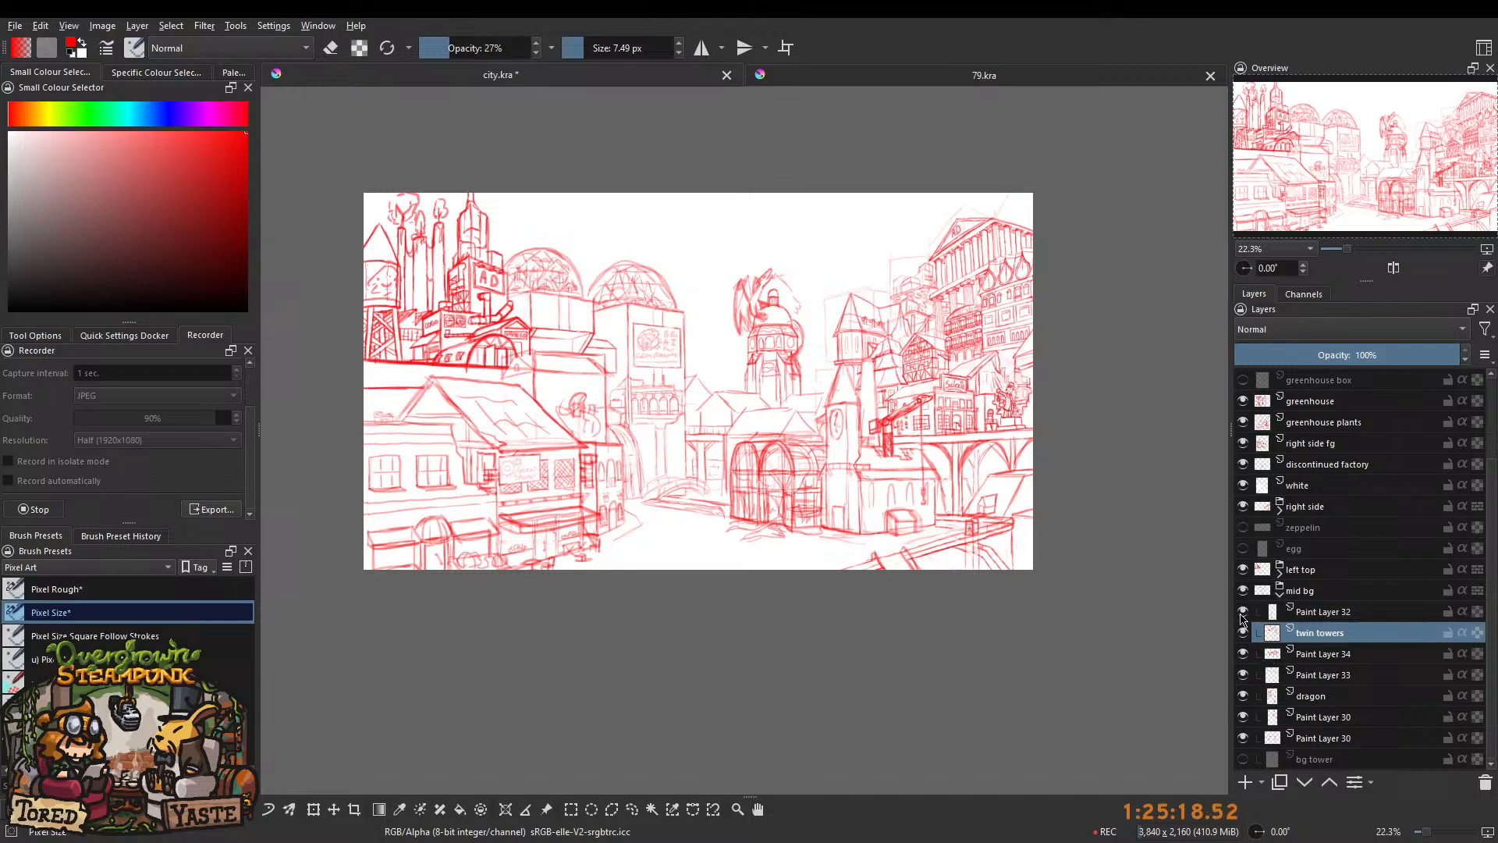
double_click(1305, 612)
text(water wu)
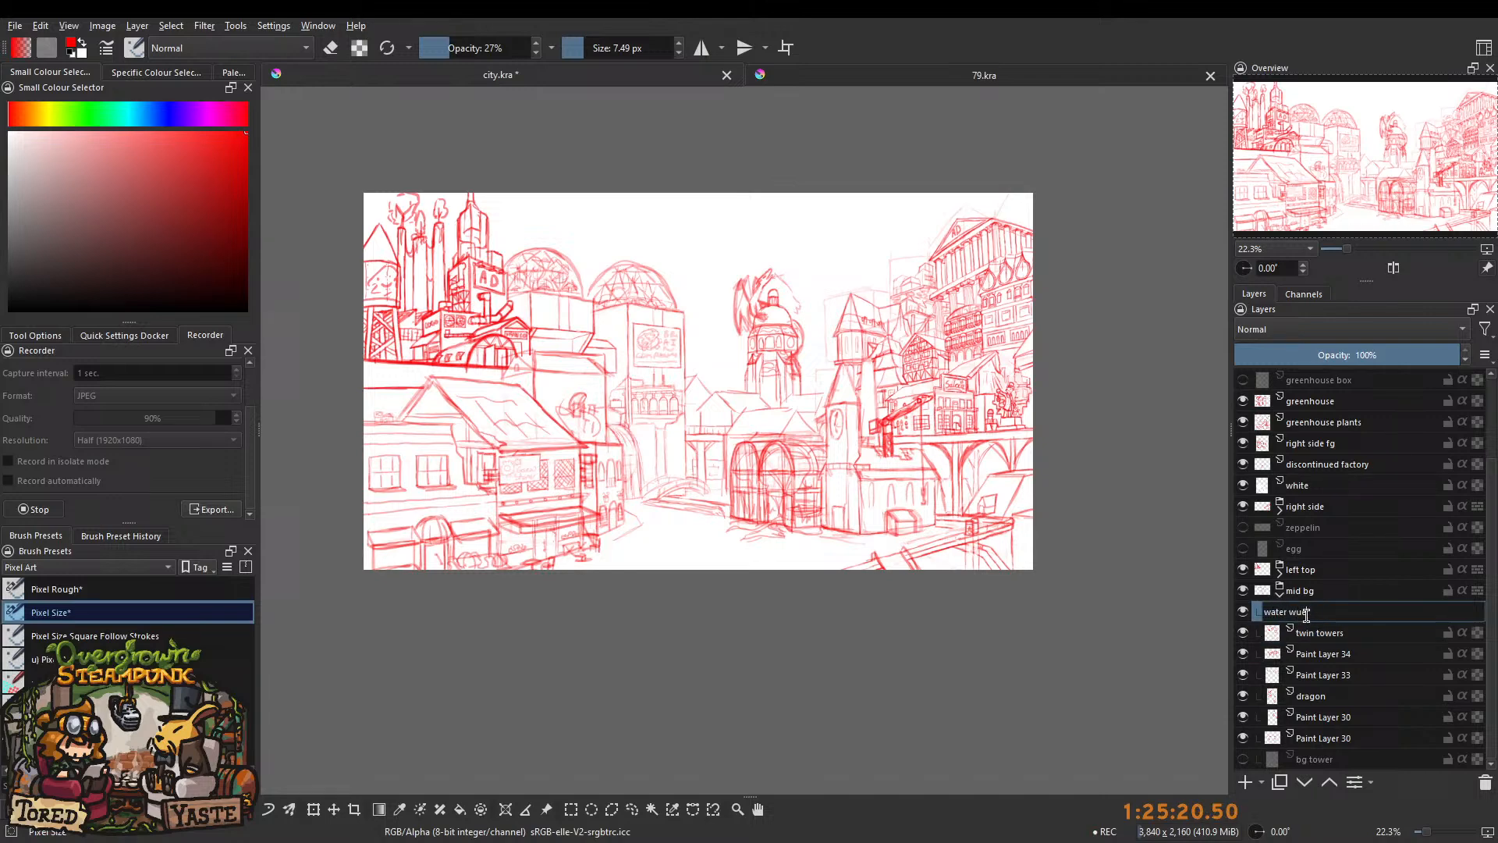
key(BackSpace)
text(heel)
key(Return)
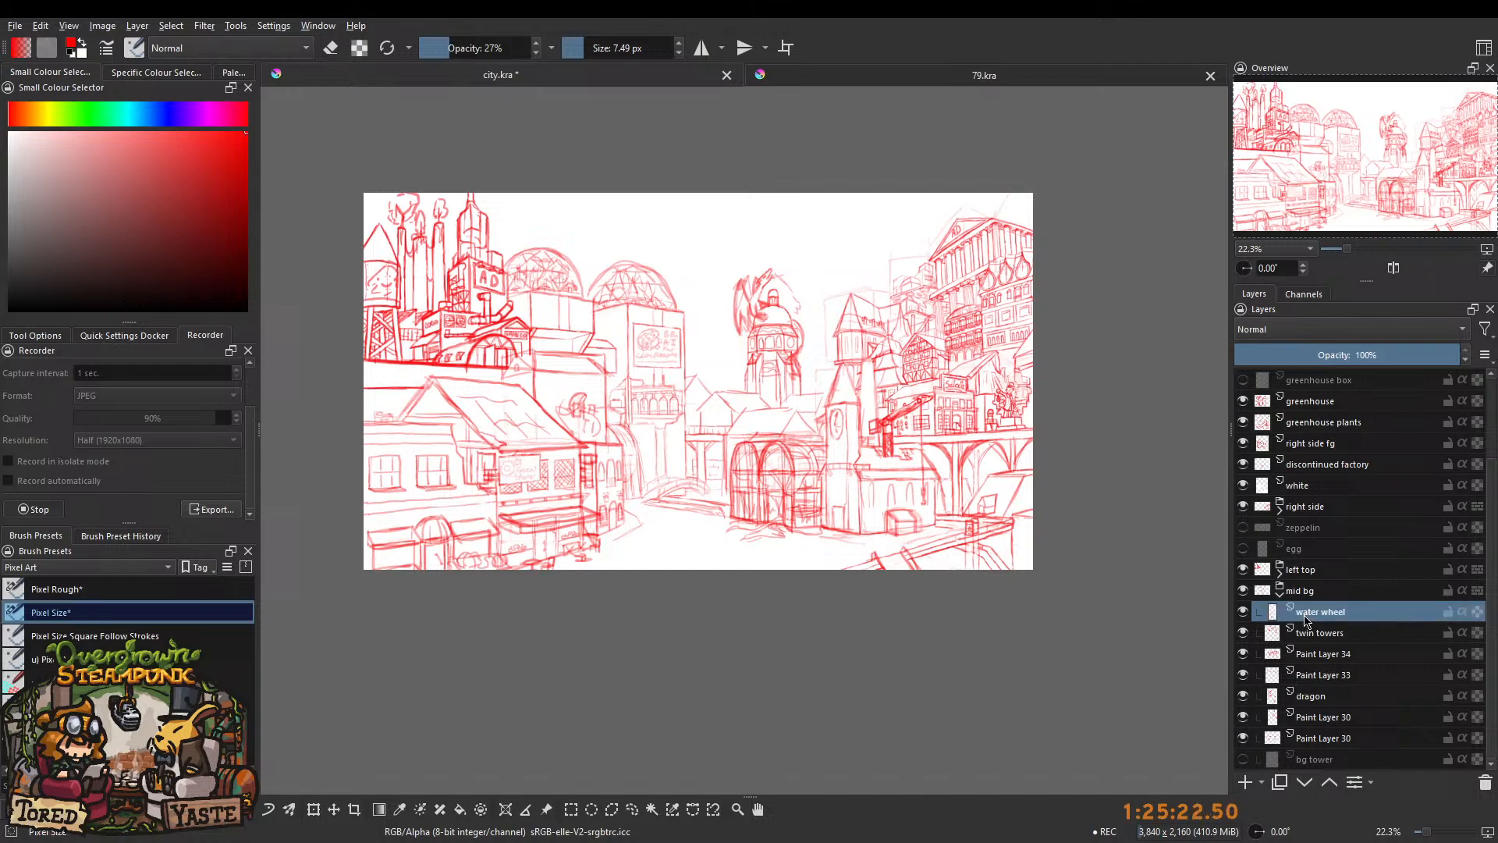
Rename Paint Layer 33 in the mid bg group to dome content.
double_click(1348, 675)
text(dome co)
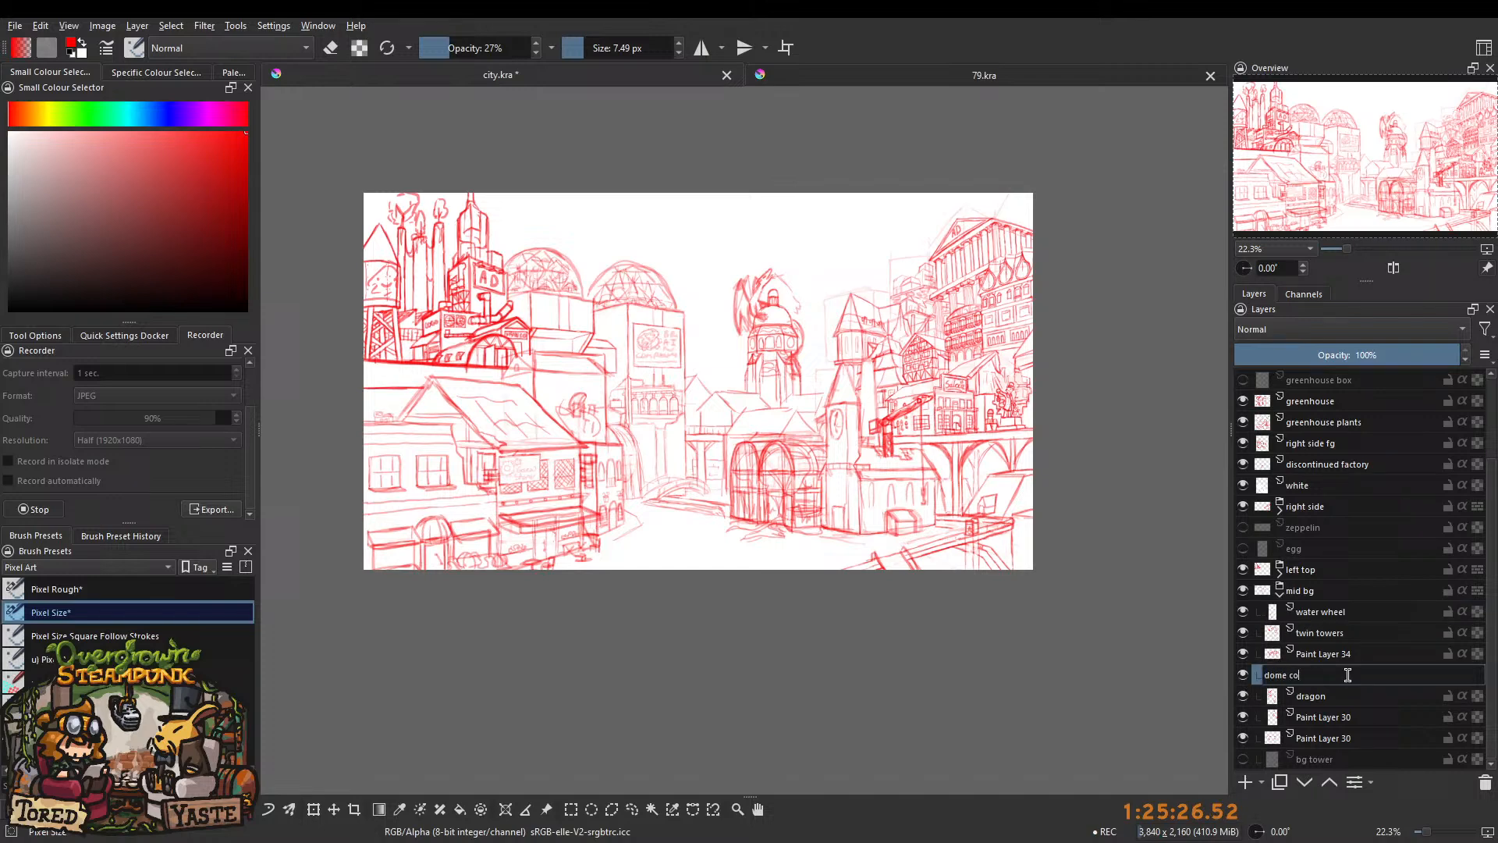
text(ntent)
key(Return)
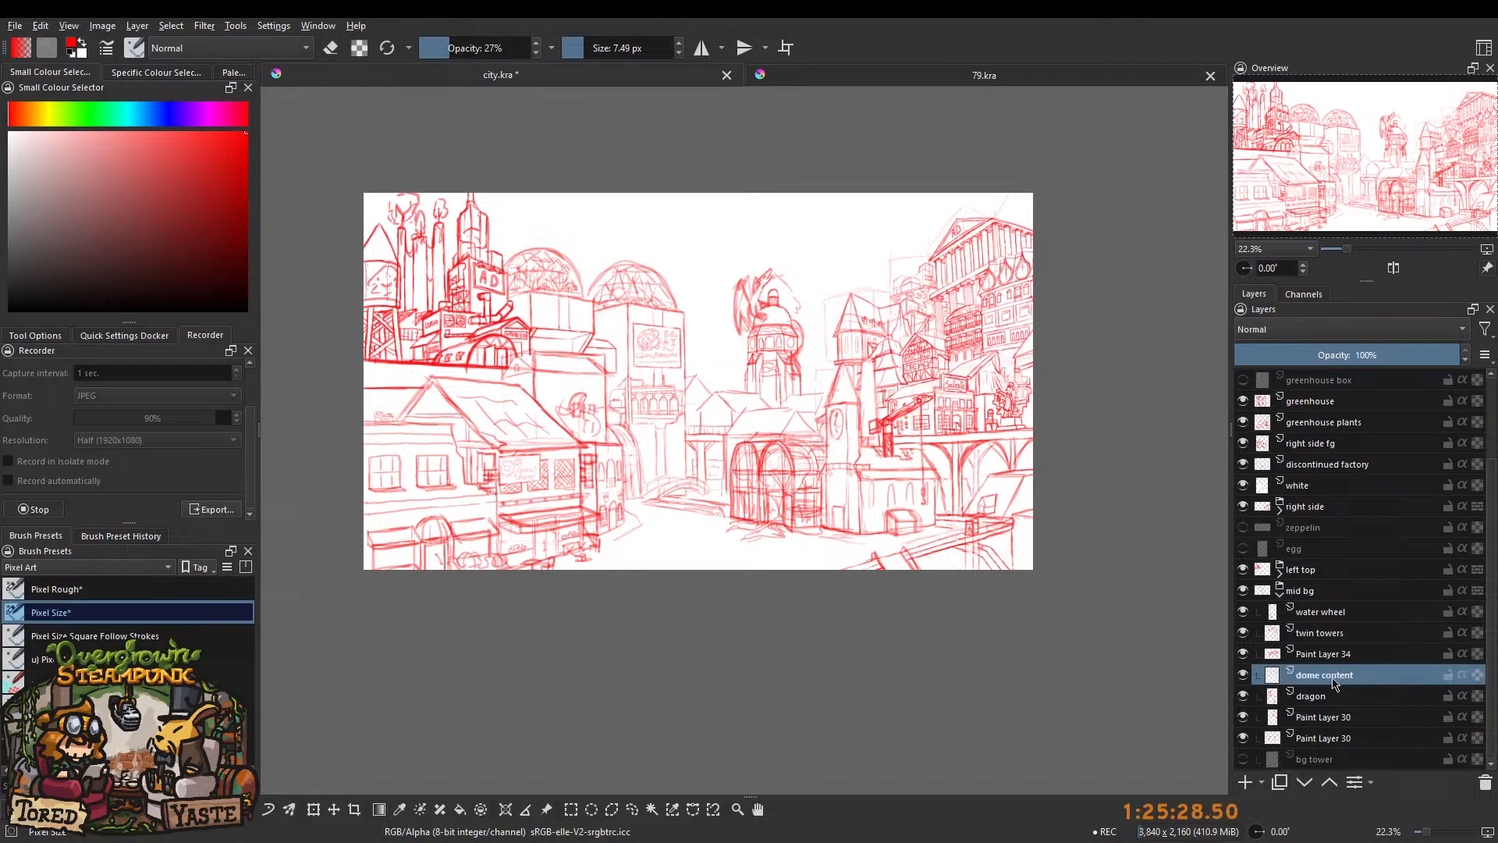
Rename the upper Paint Layer 30 below the dragon layer to dragon tower.
double_click(1318, 717)
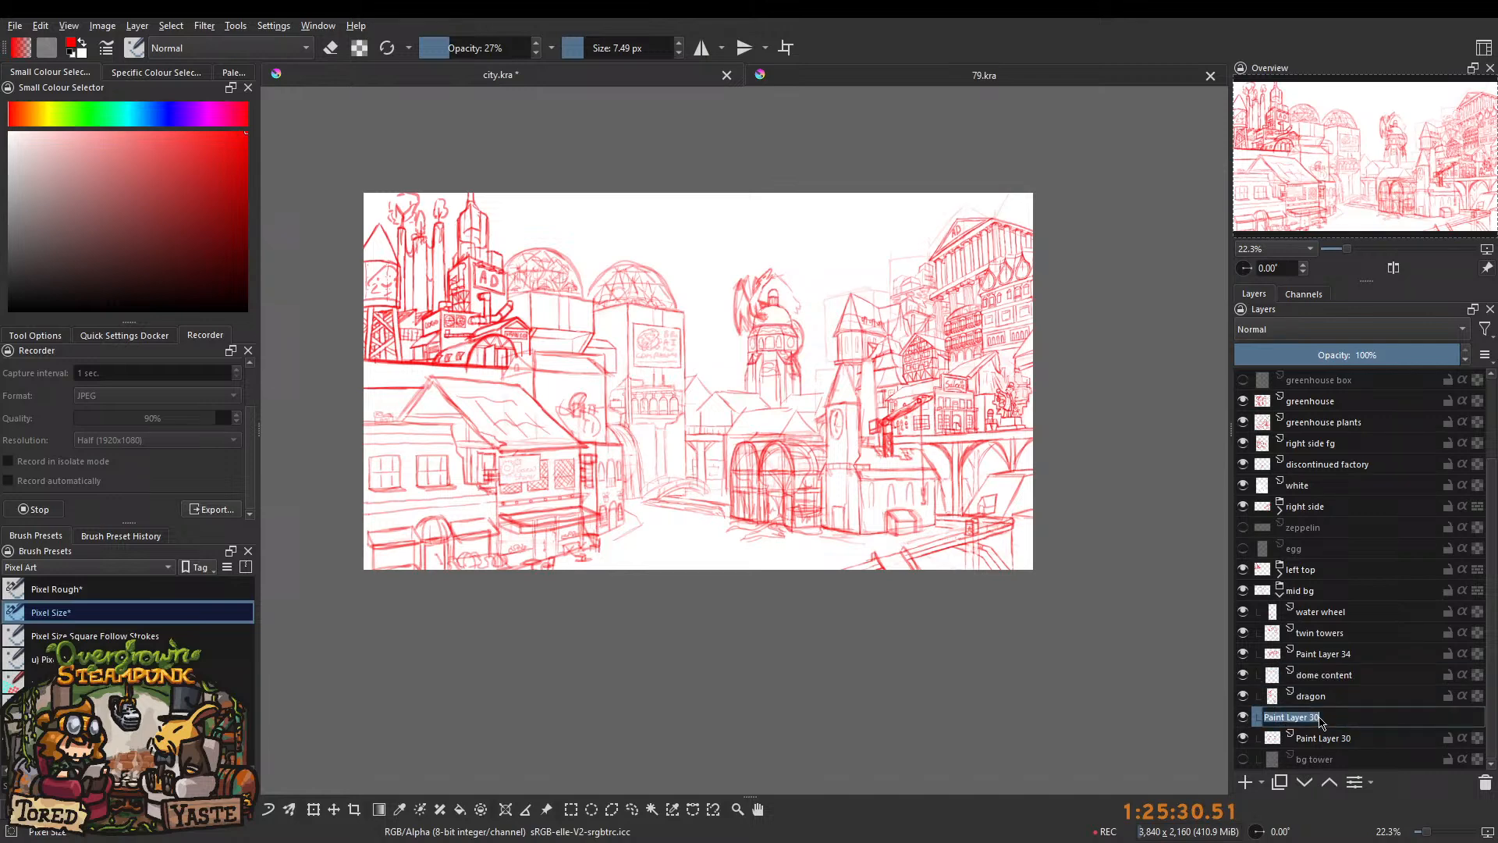
text(dragon tower)
key(Return)
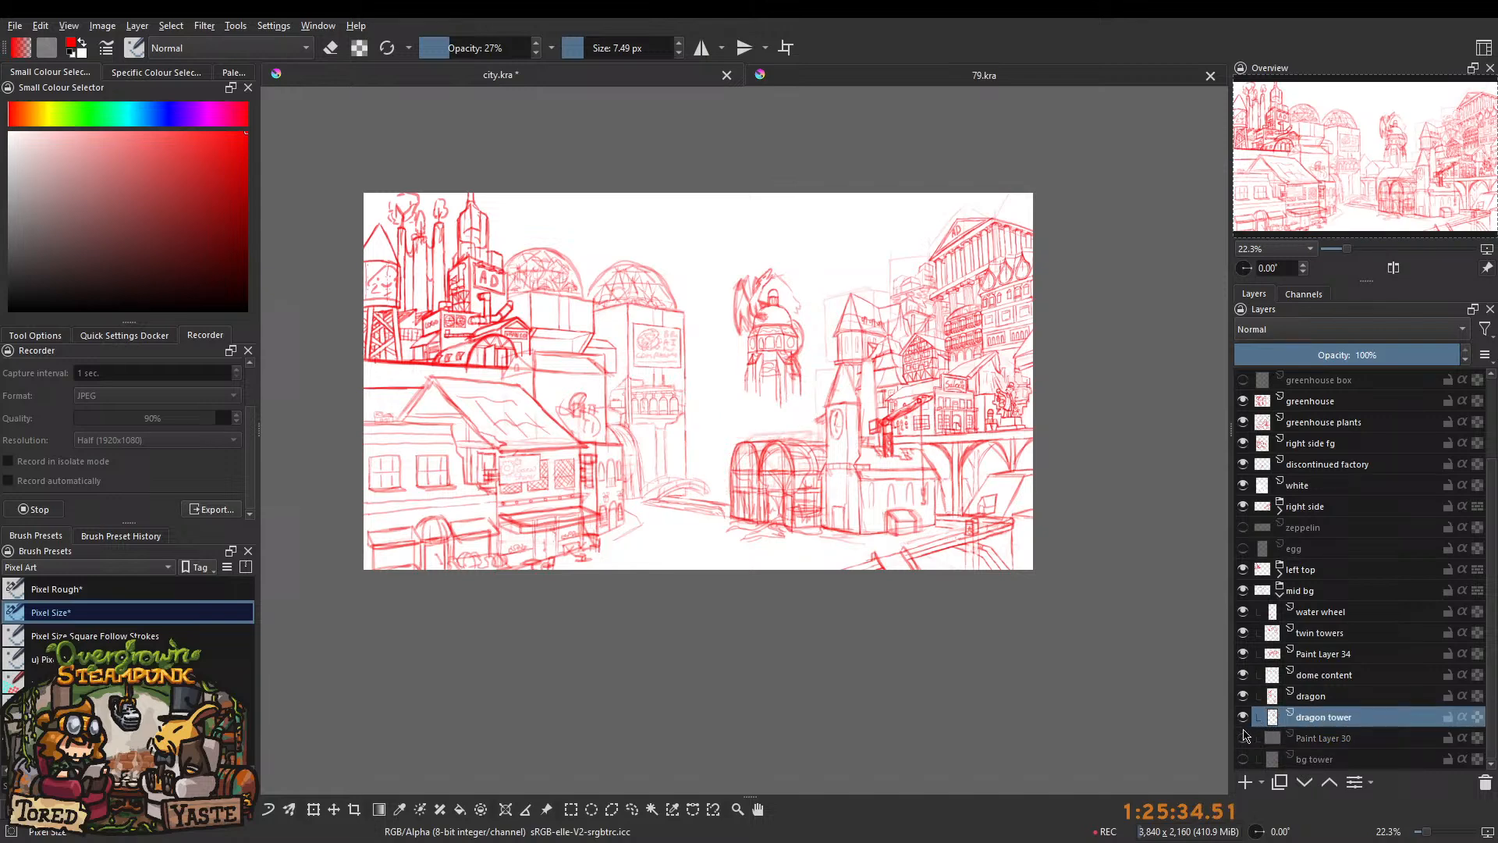
Rename the remaining Paint Layer 30 to houses in front of tower and collapse the mid bg group.
double_click(1309, 738)
text(houses i)
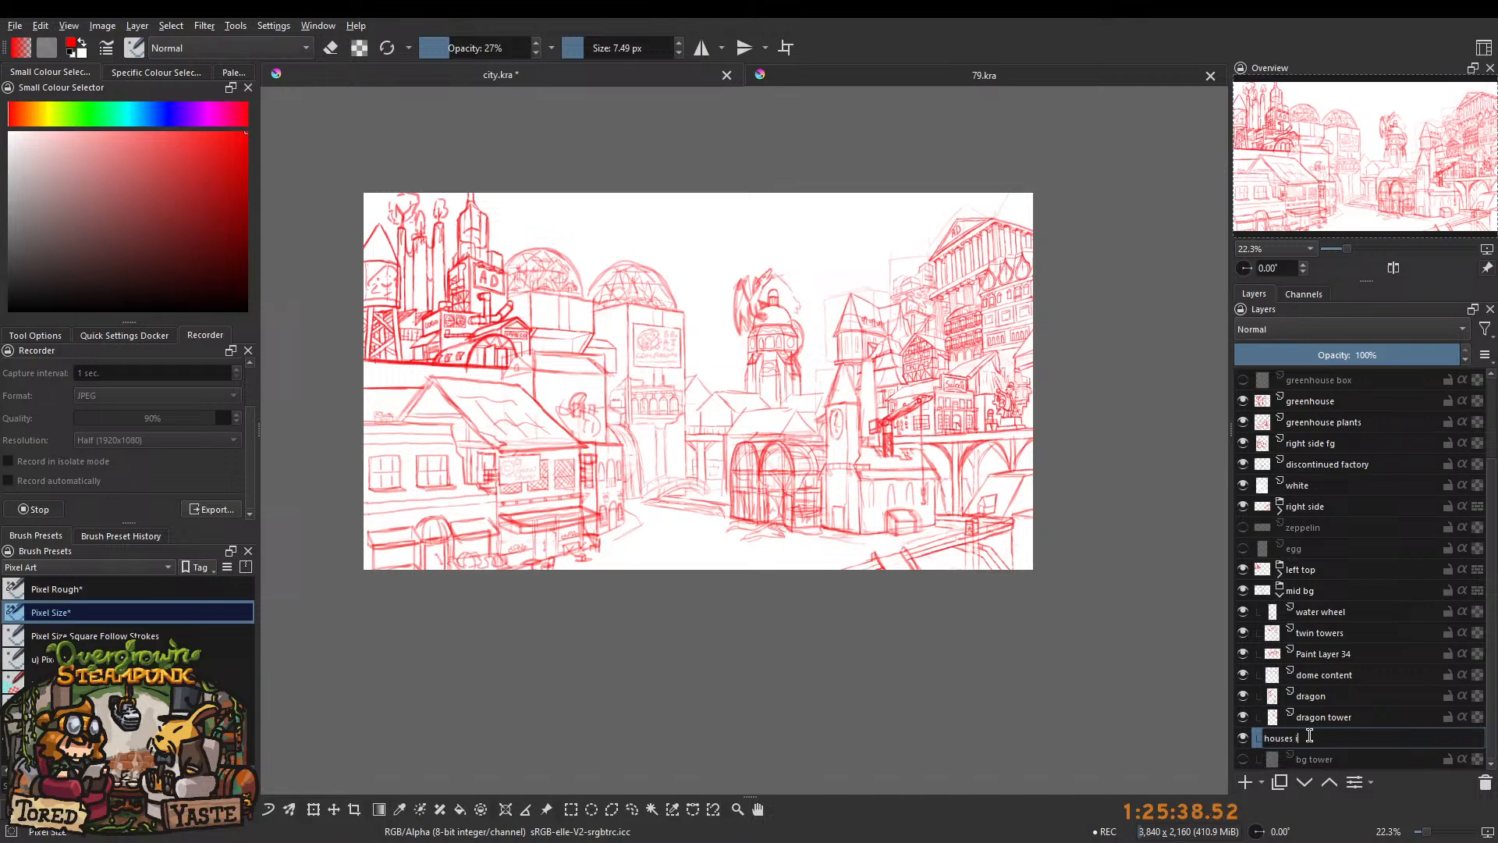
text(n front of tower)
key(Return)
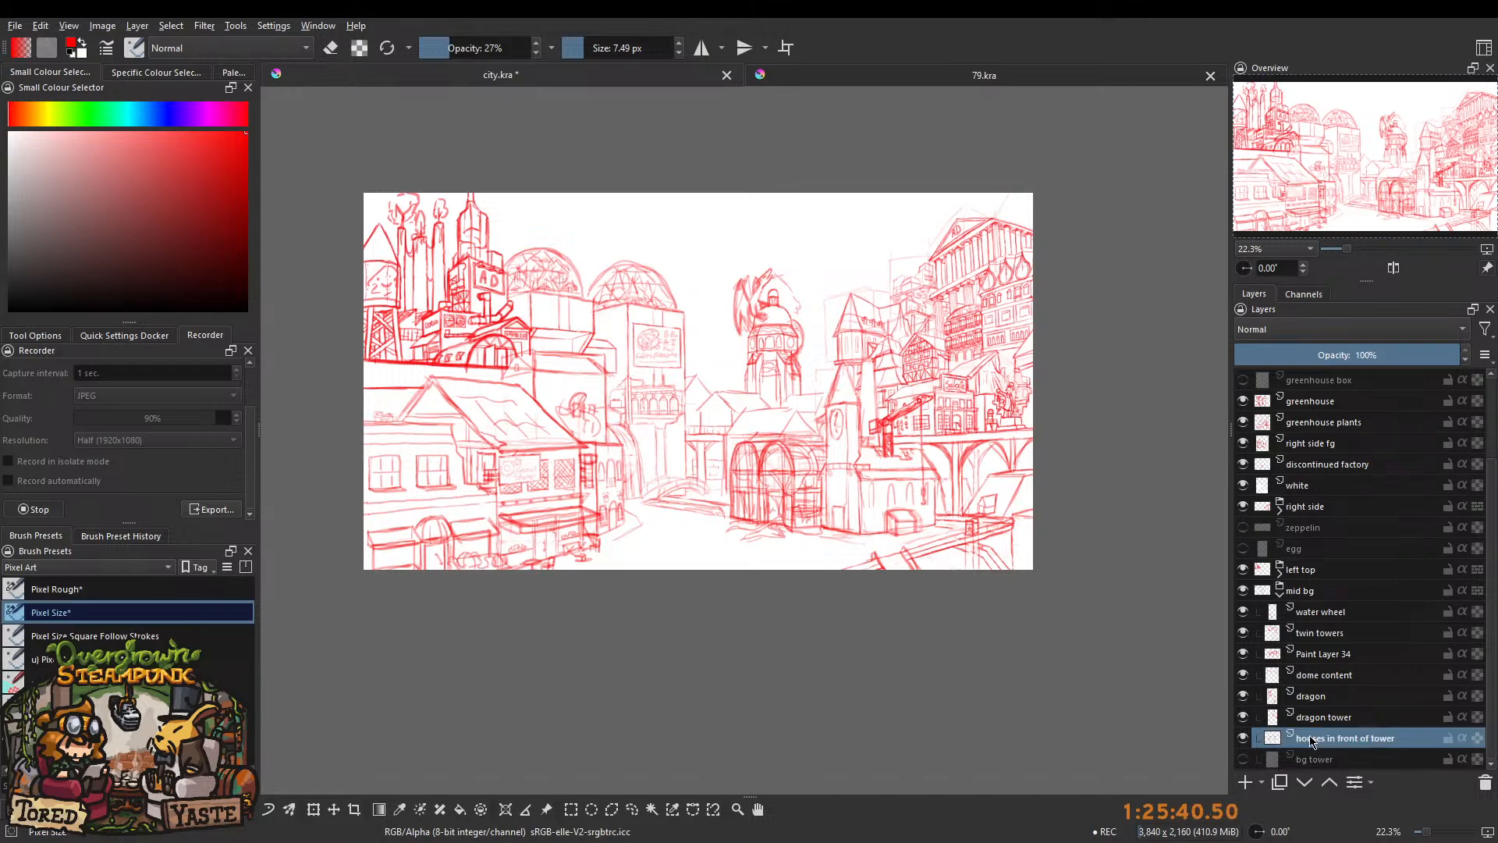
click(1279, 595)
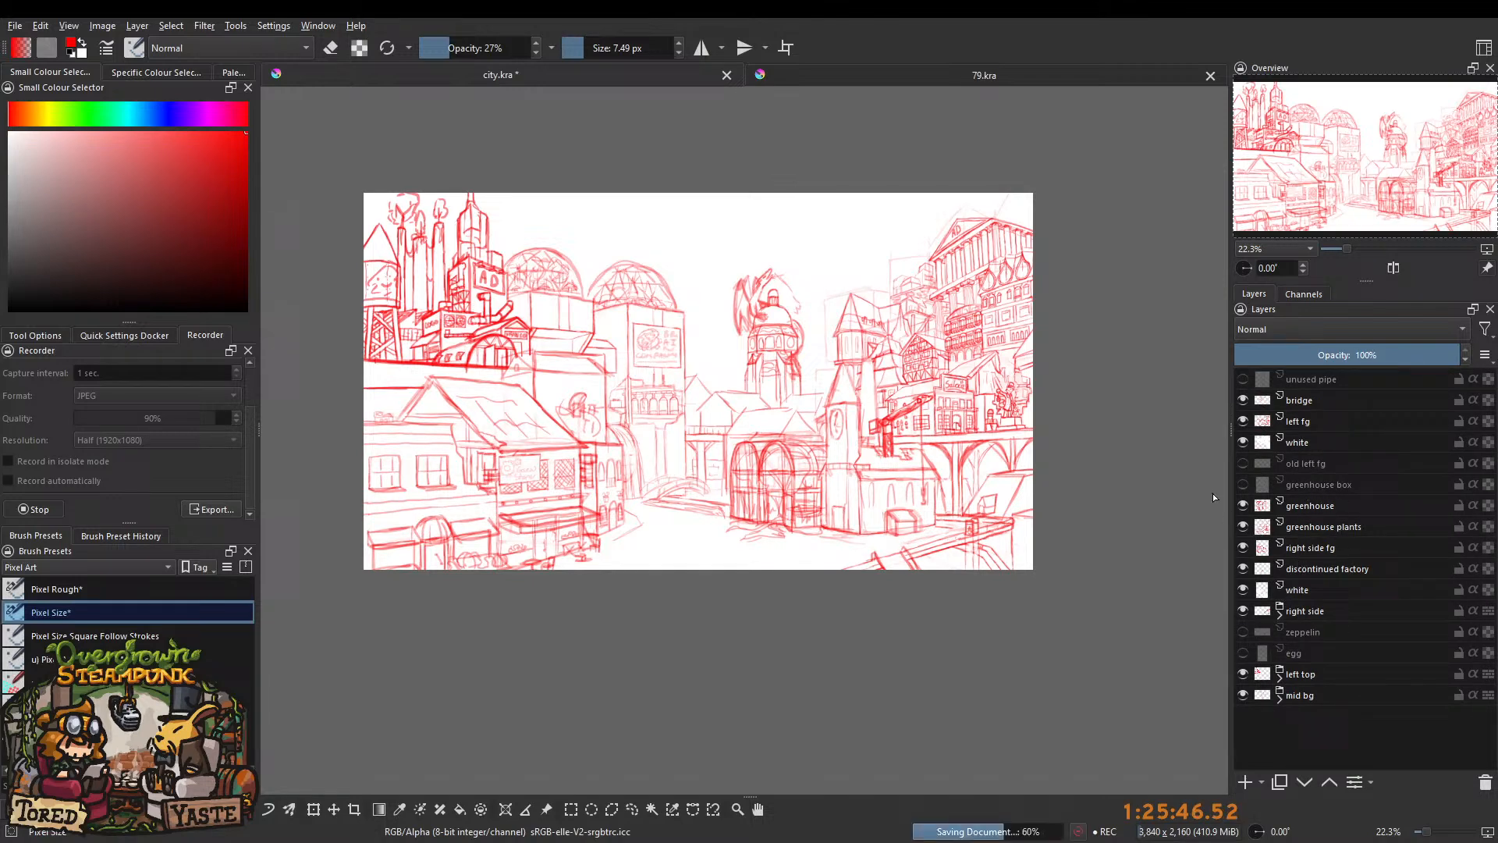
Look over the whole city sketch and stop the timelapse recording in the Recorder.
scroll(851, 379, up, 1)
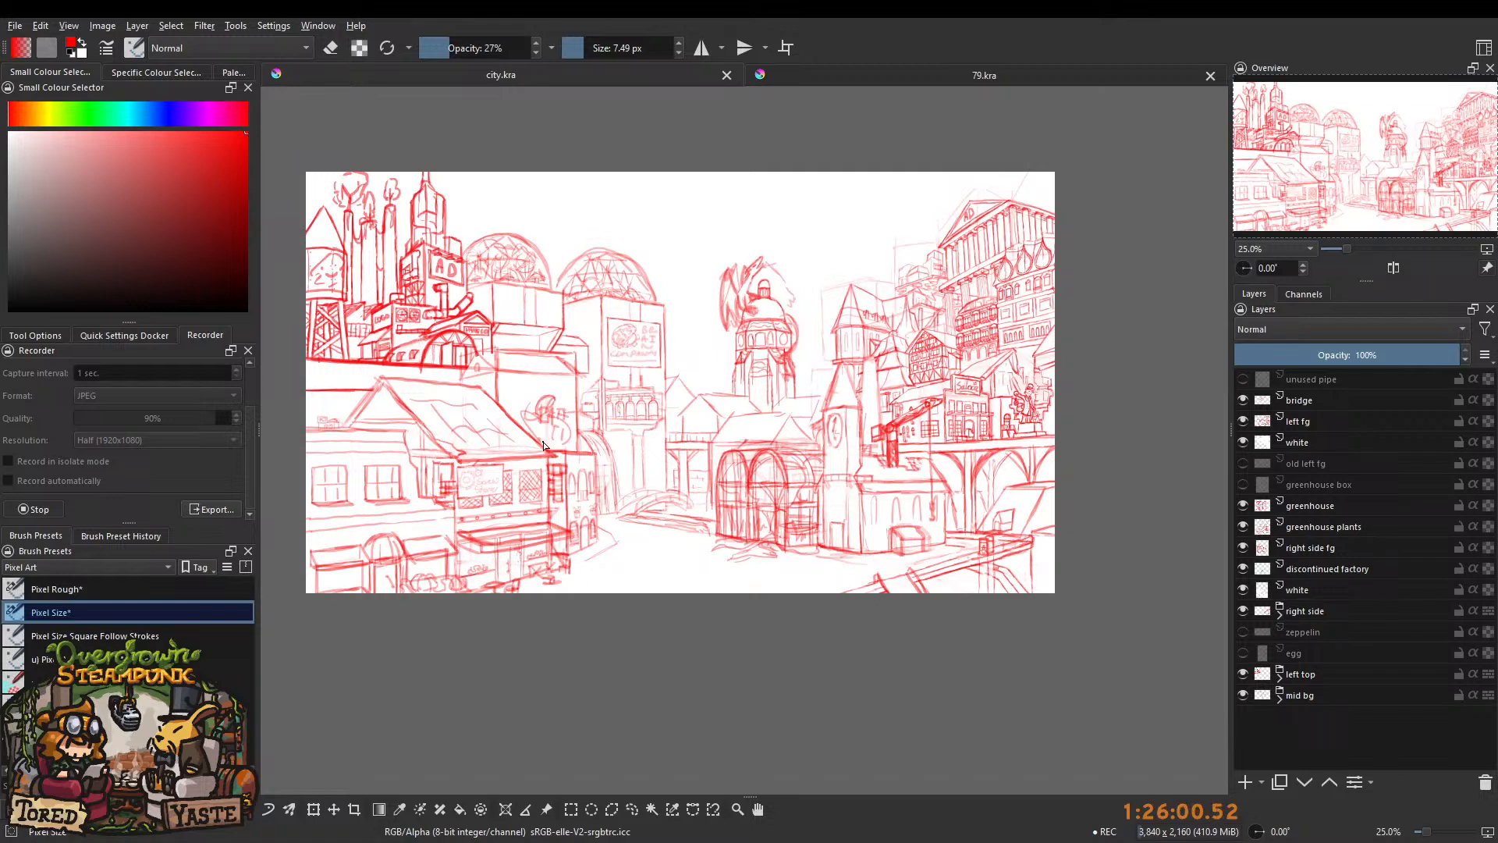
scroll(637, 351, up, 1)
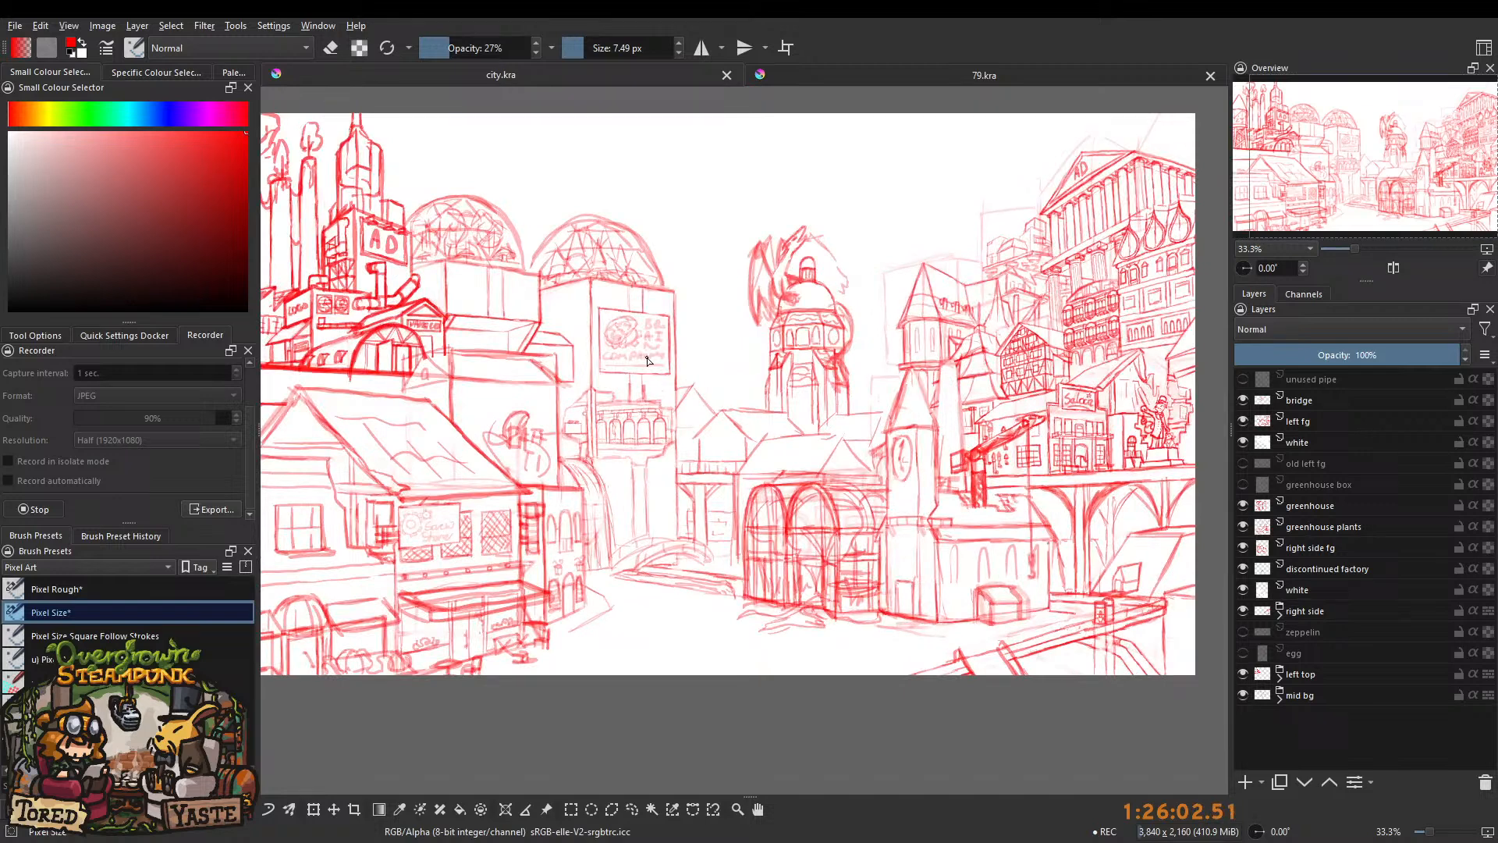
drag(626, 347, 659, 380)
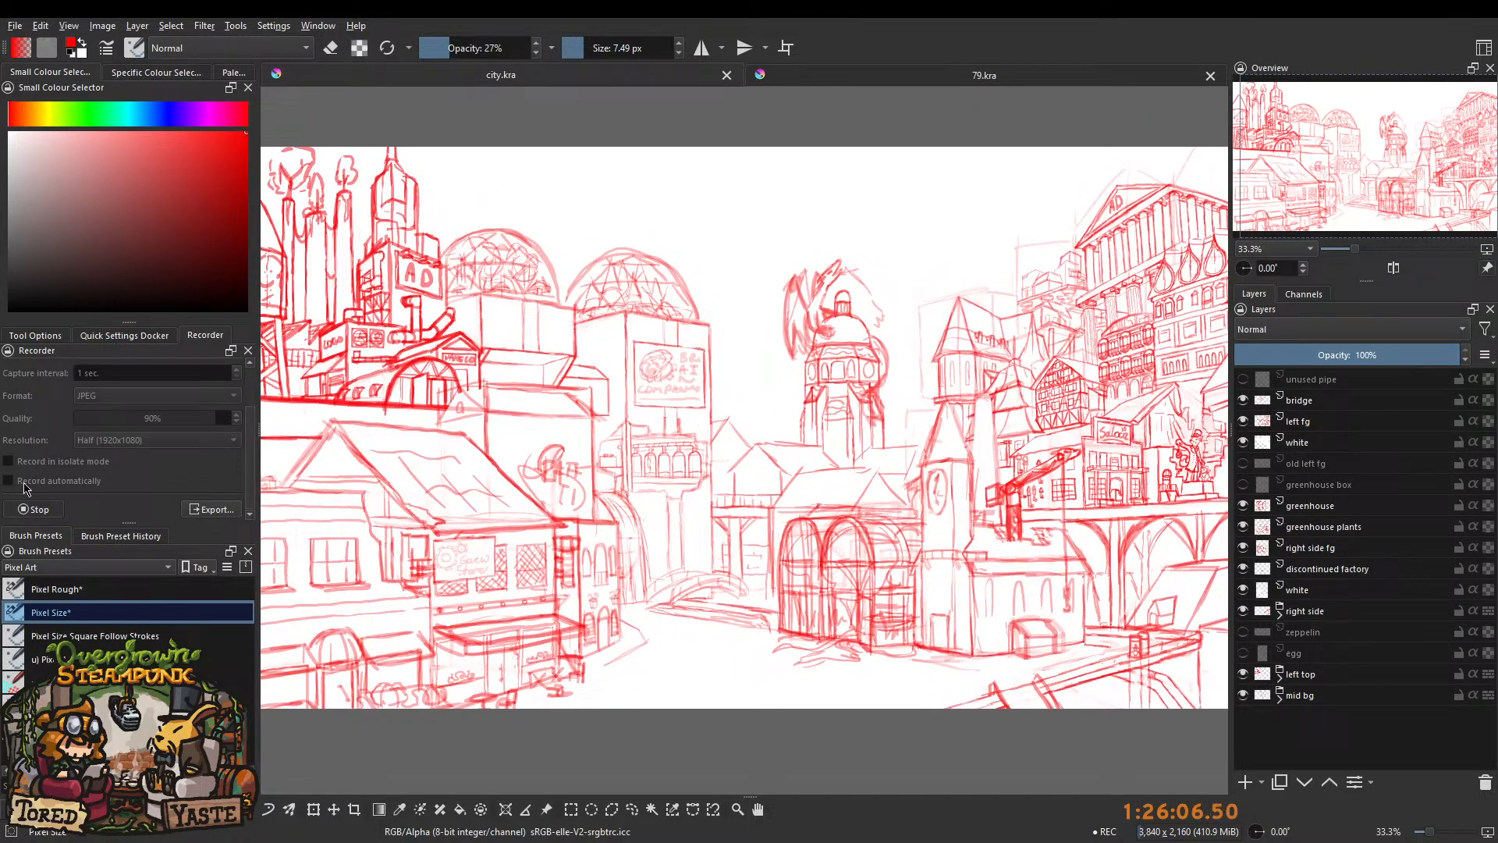
click(35, 511)
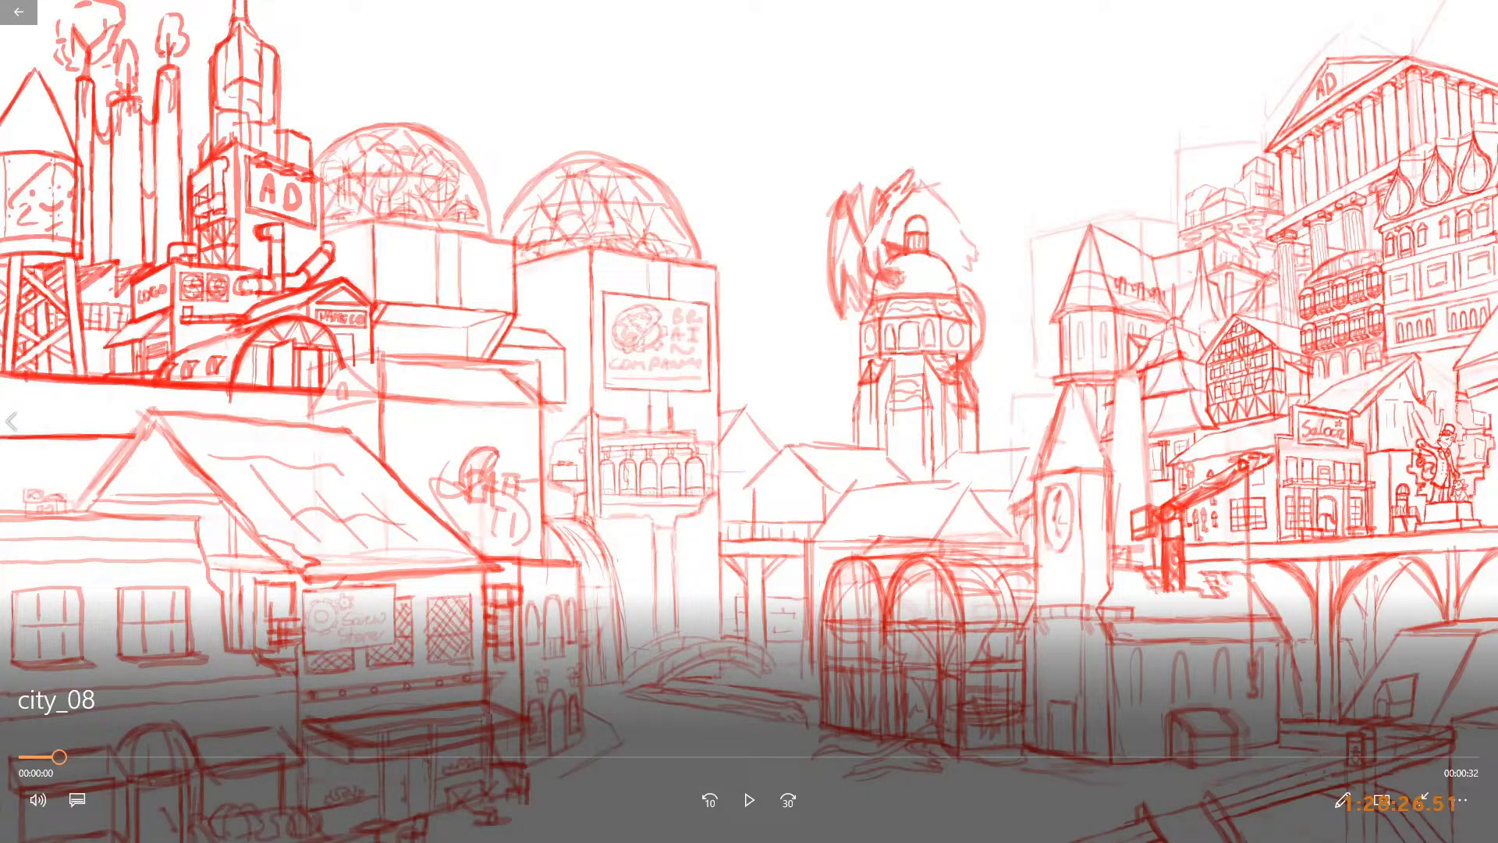
Play the city_08 timelapse video and scrub back through its opening seconds to compare the early and finished sketches.
click(751, 802)
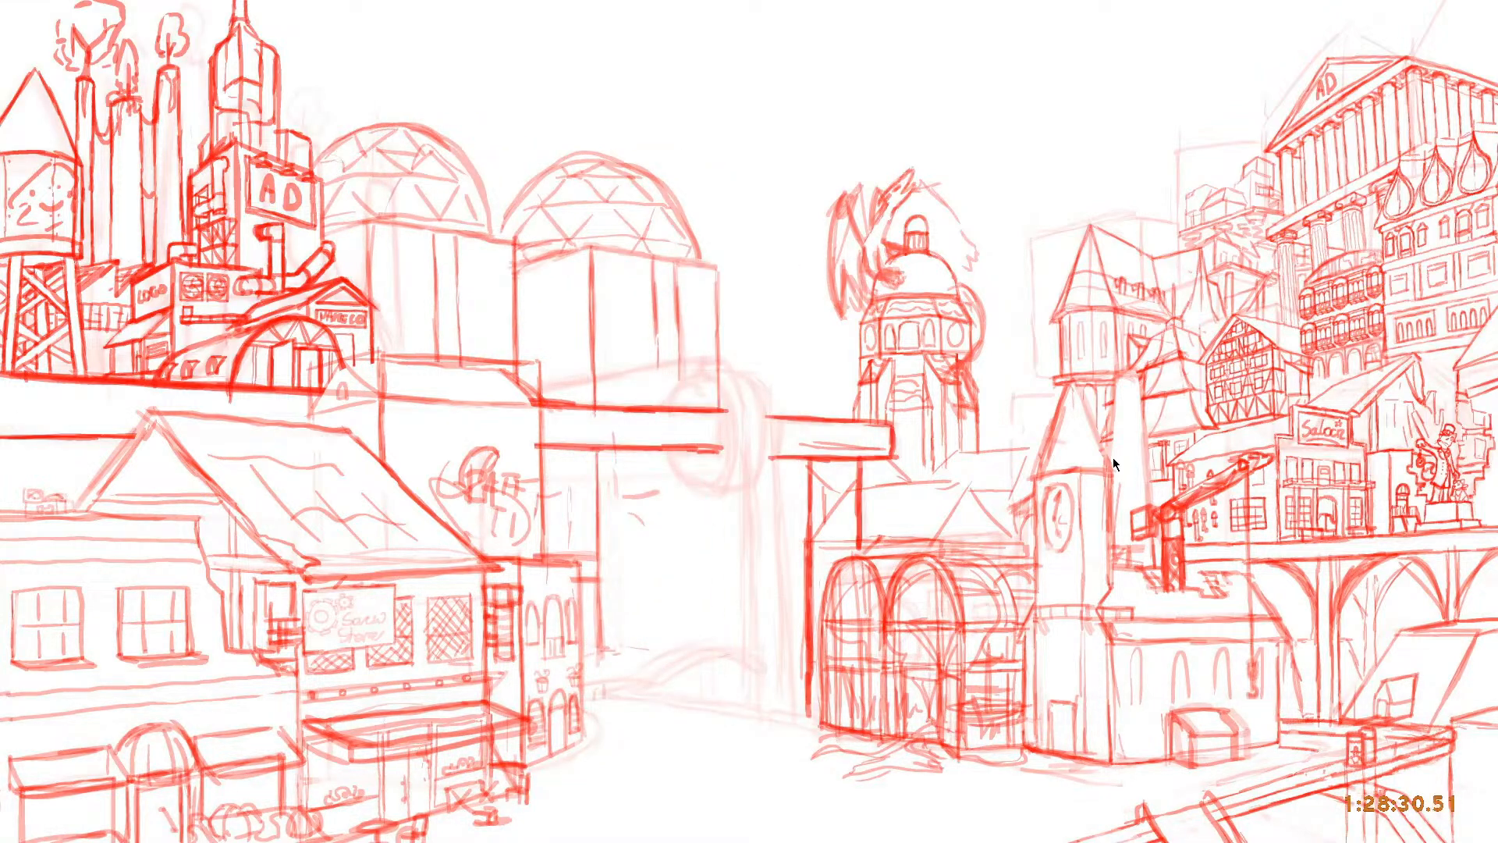
mouse_move(1112, 463)
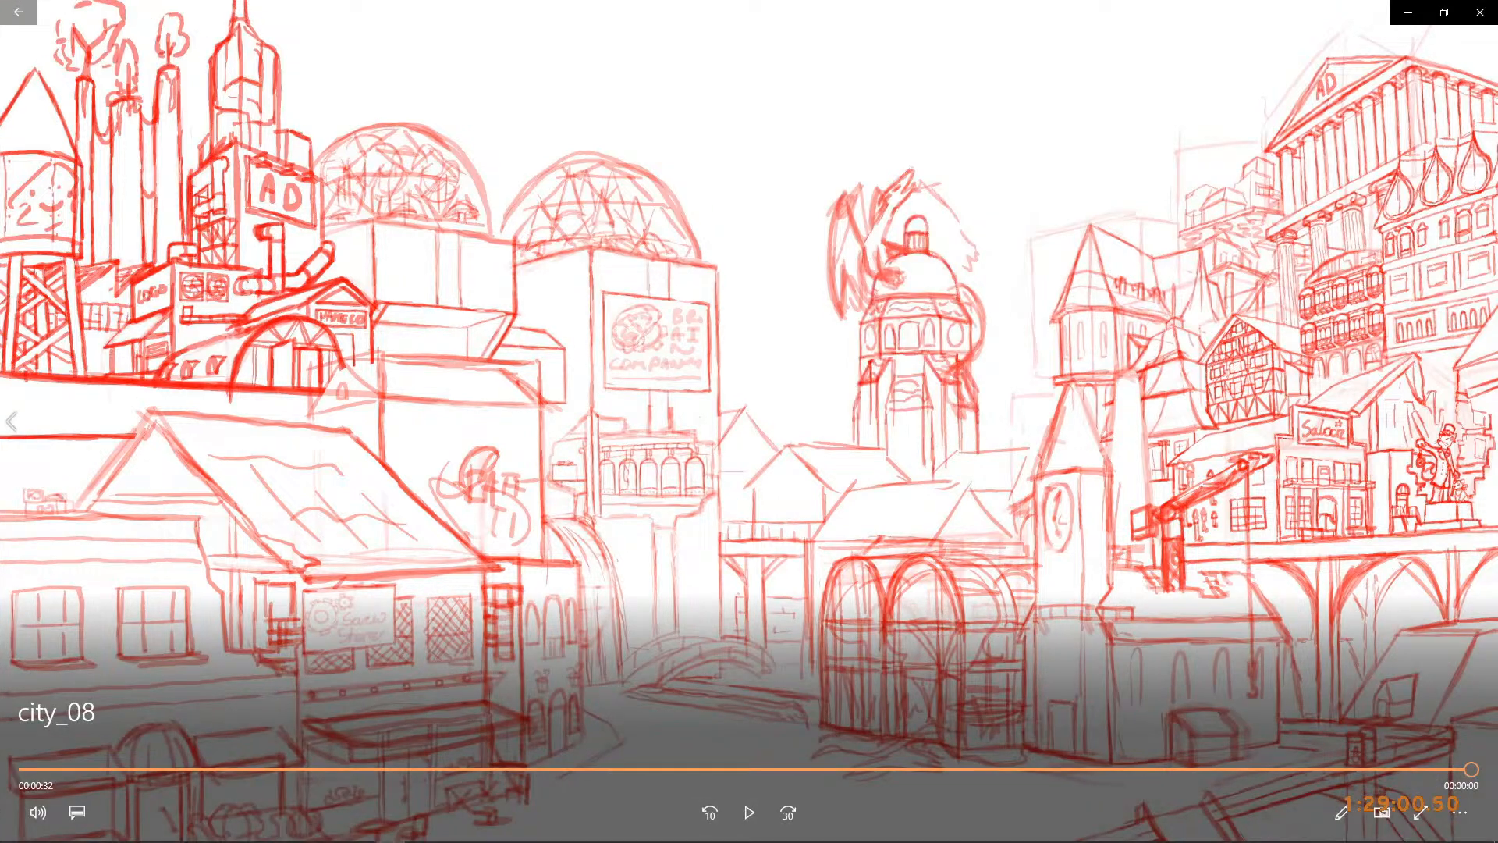
click(218, 769)
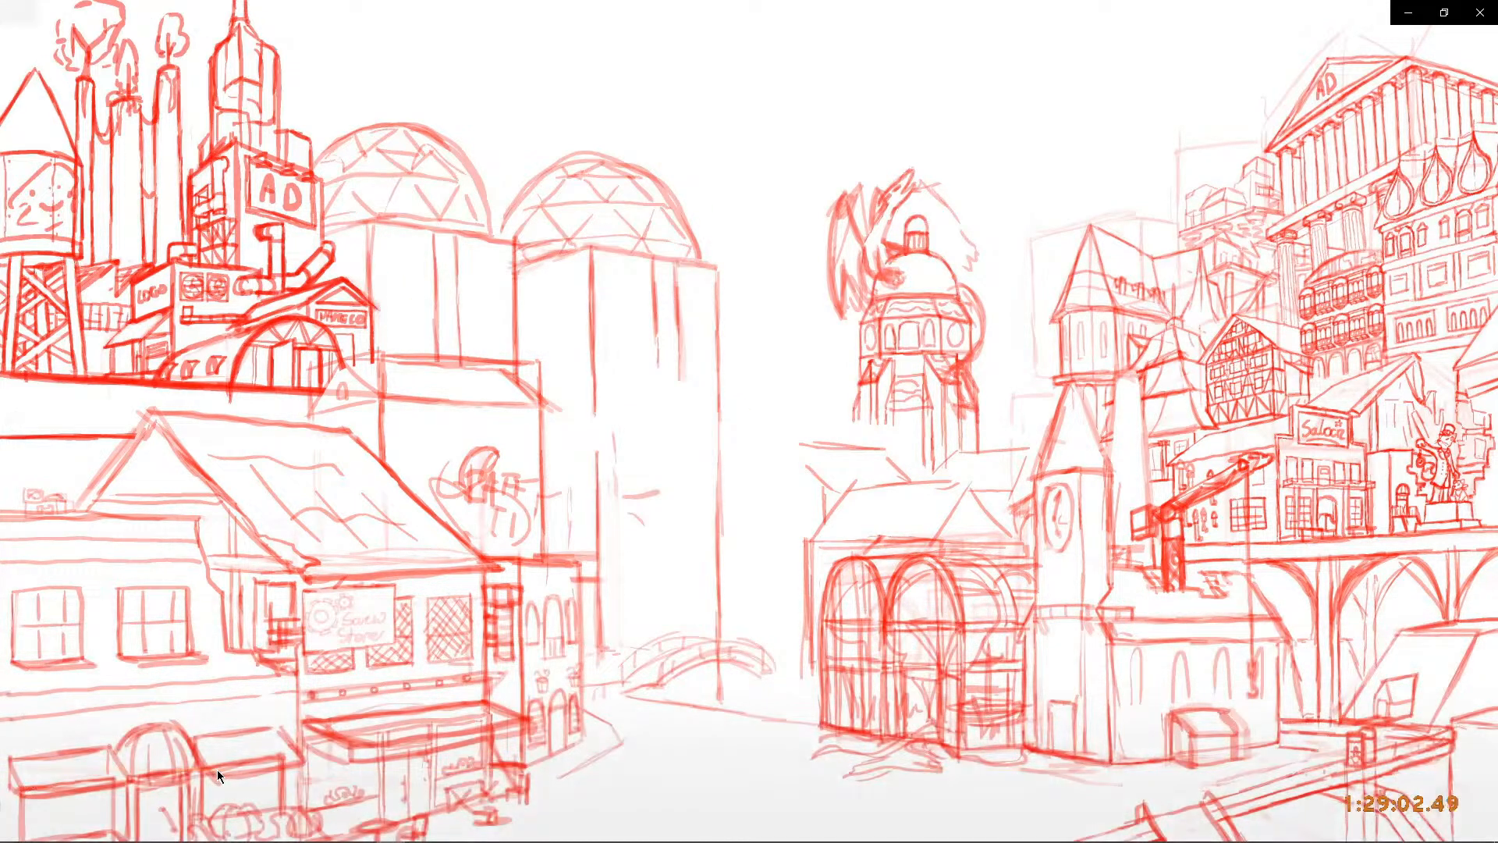
drag(229, 769, 137, 769)
drag(60, 769, 147, 770)
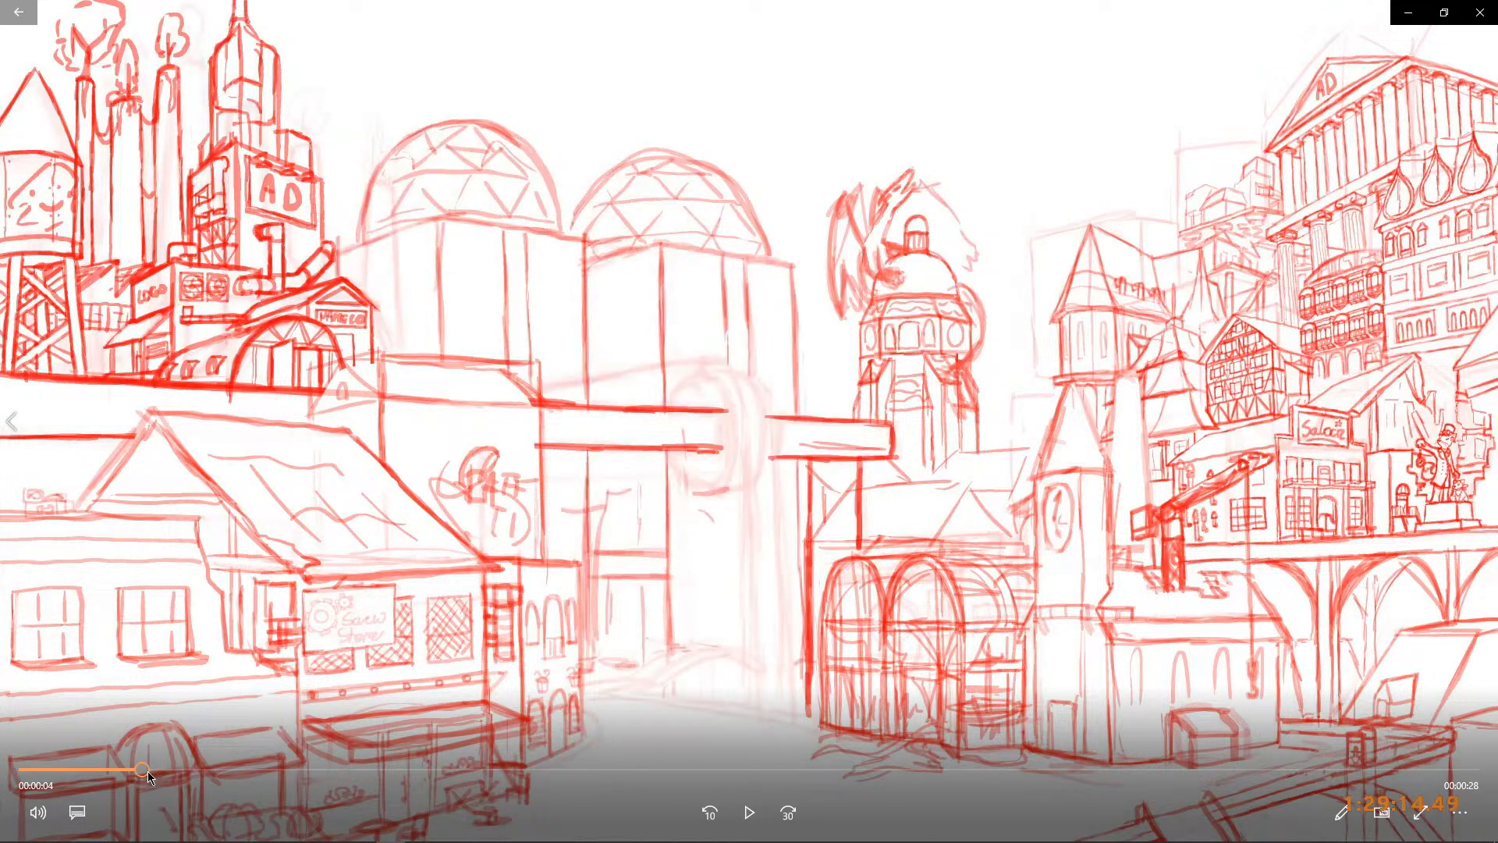
drag(142, 769, 27, 769)
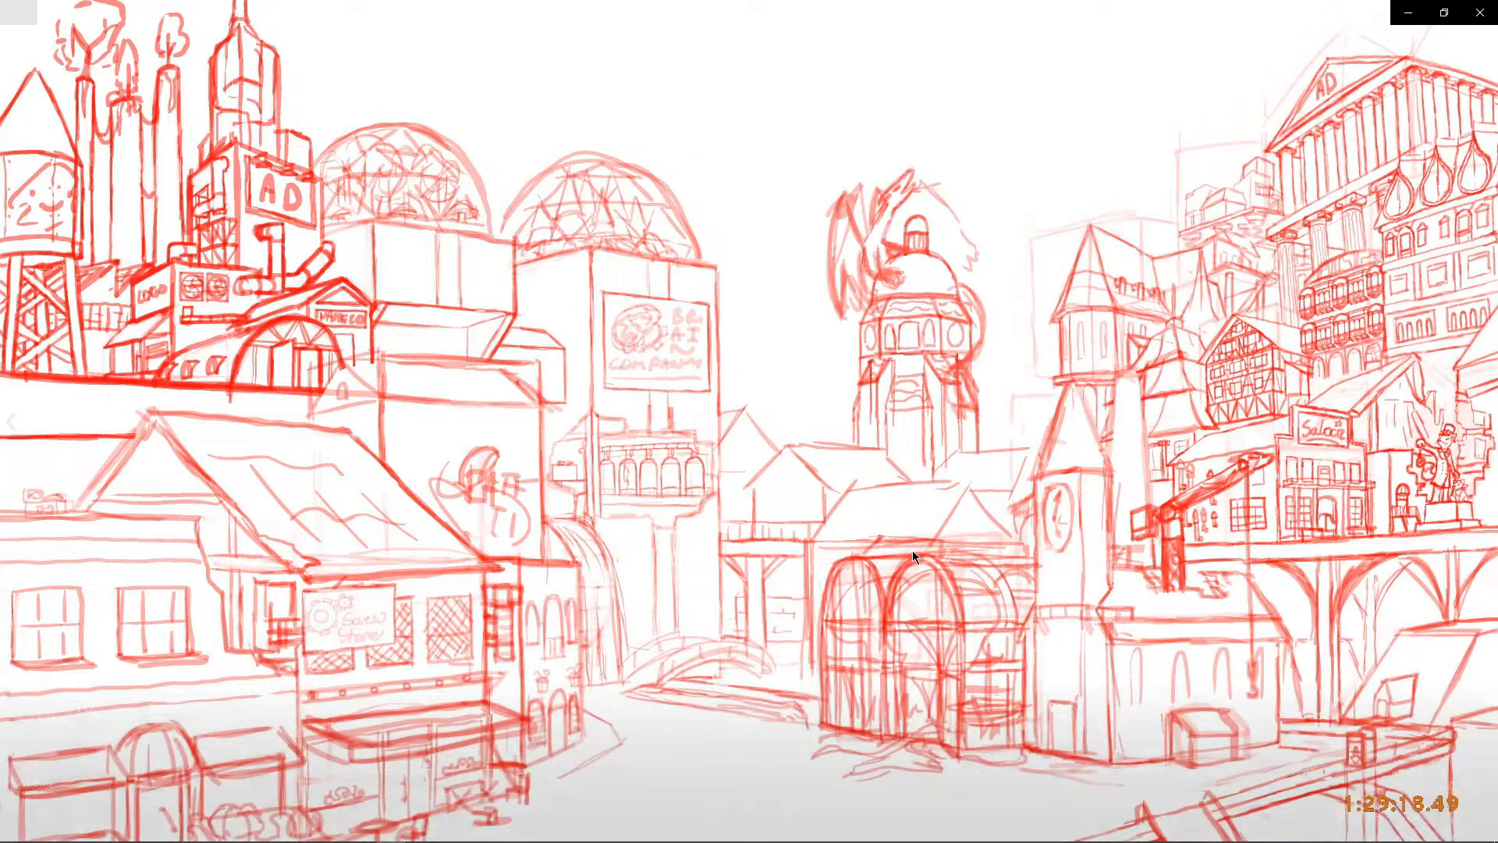